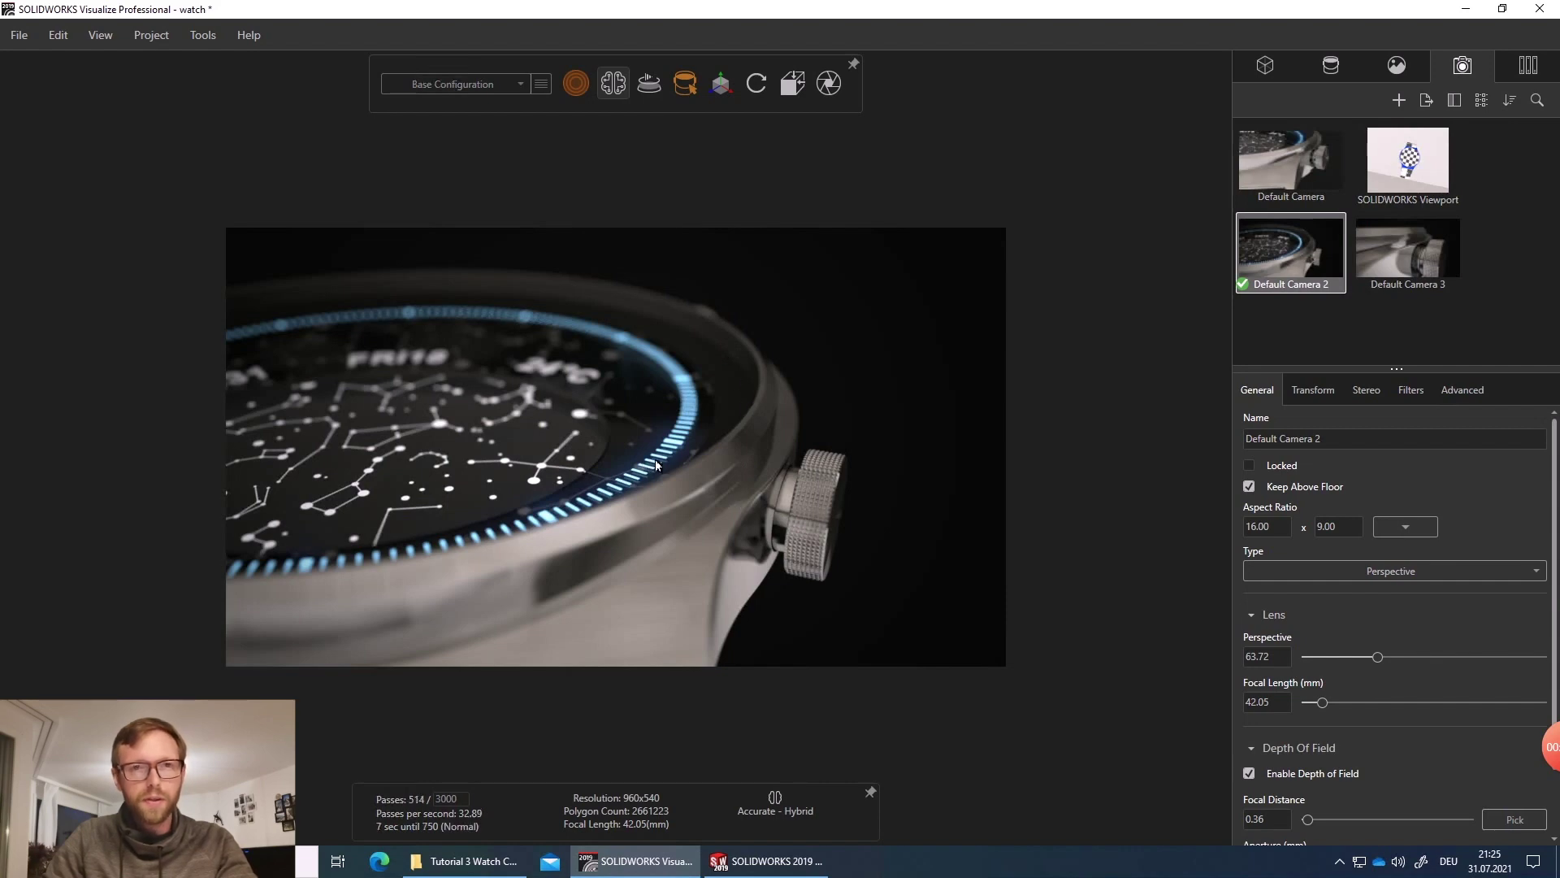
- Activate Default Camera 3 and examine the render's knurled crown, brushed case surfaces and illuminated dial from several angles
double_click(1407, 277)
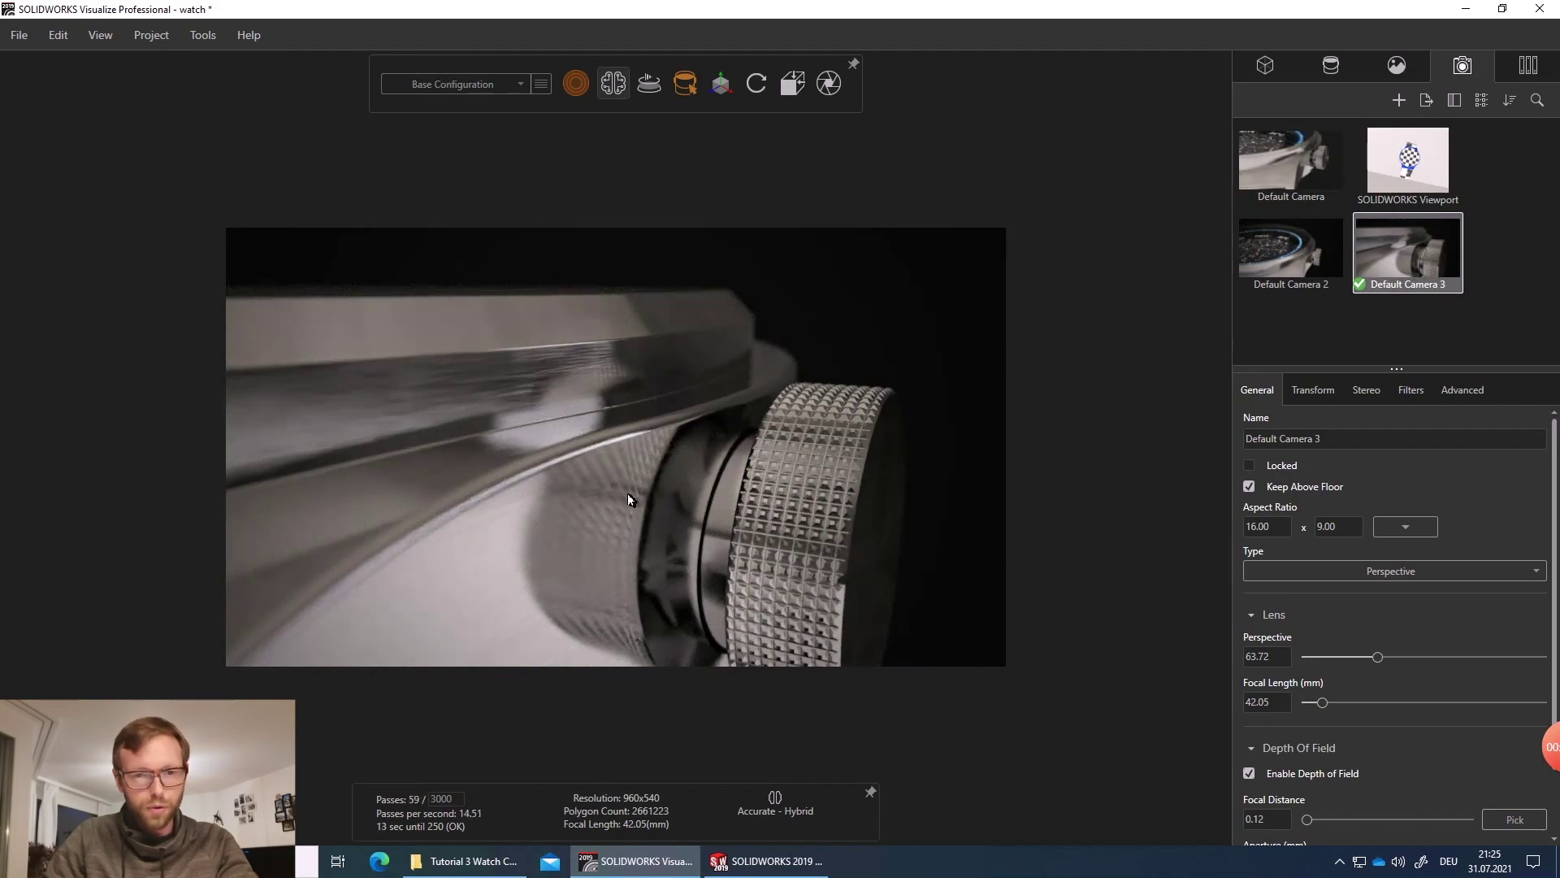
left_click_drag(622, 514, 572, 475)
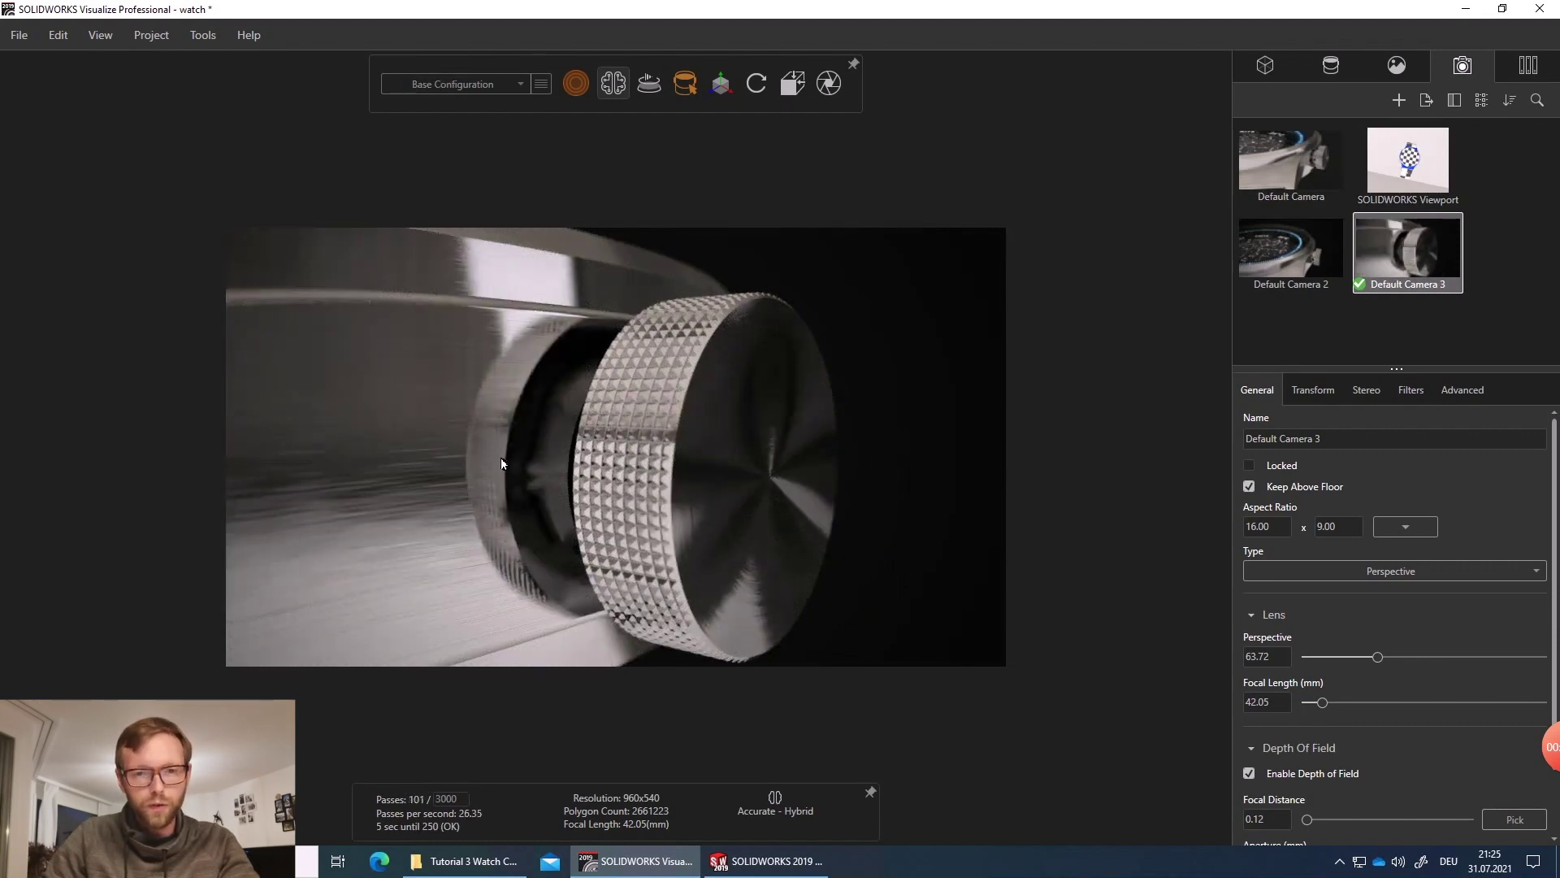
left_click_drag(501, 460, 573, 502)
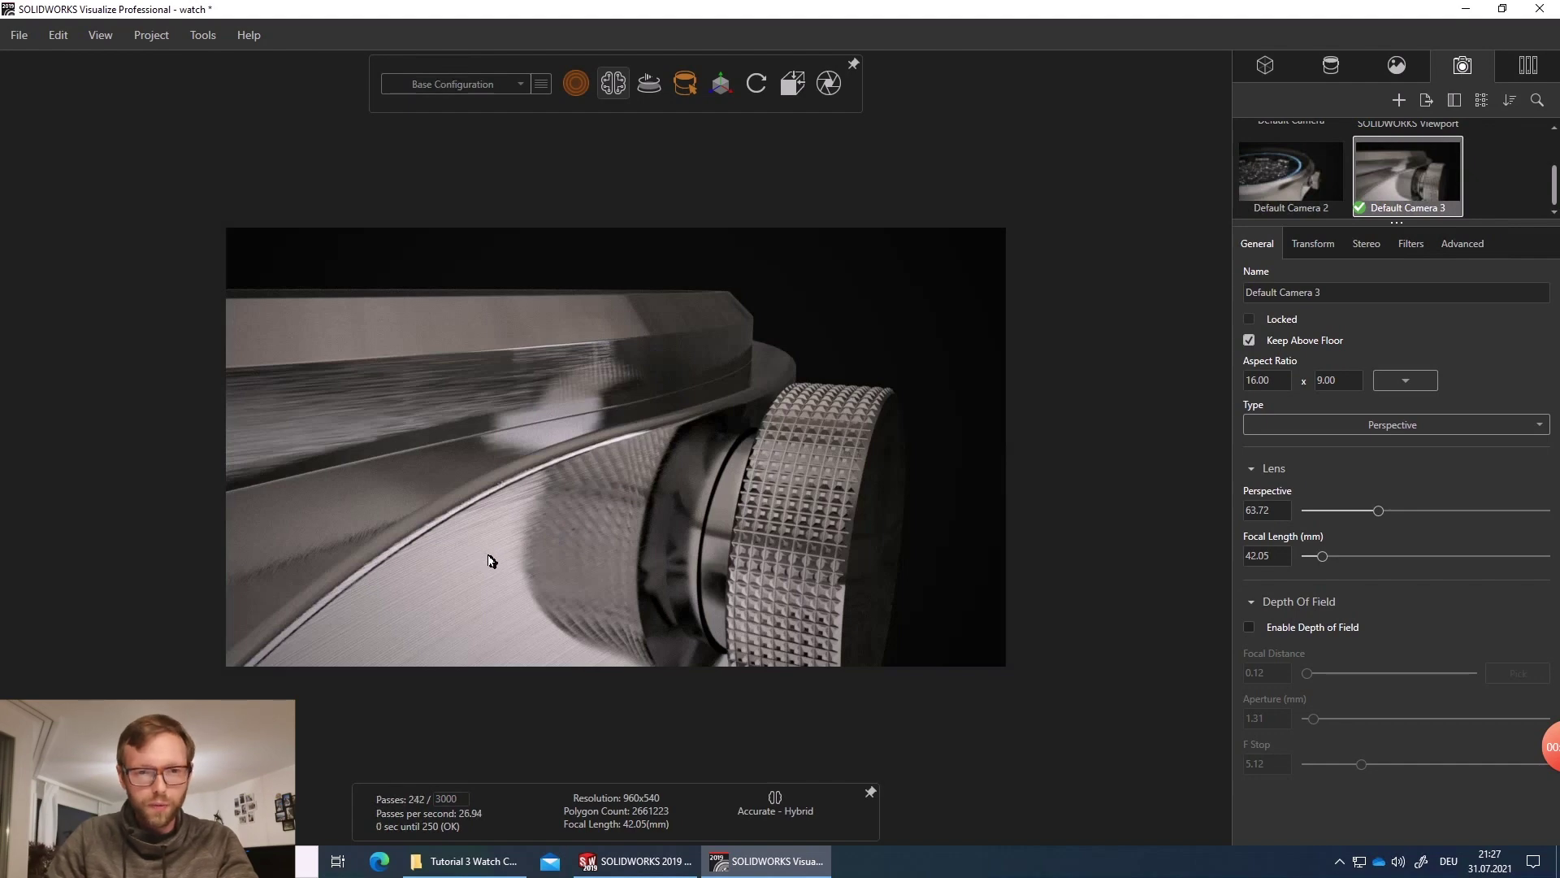
scroll(449, 570, "down", 1)
scroll(441, 574, "down", 2)
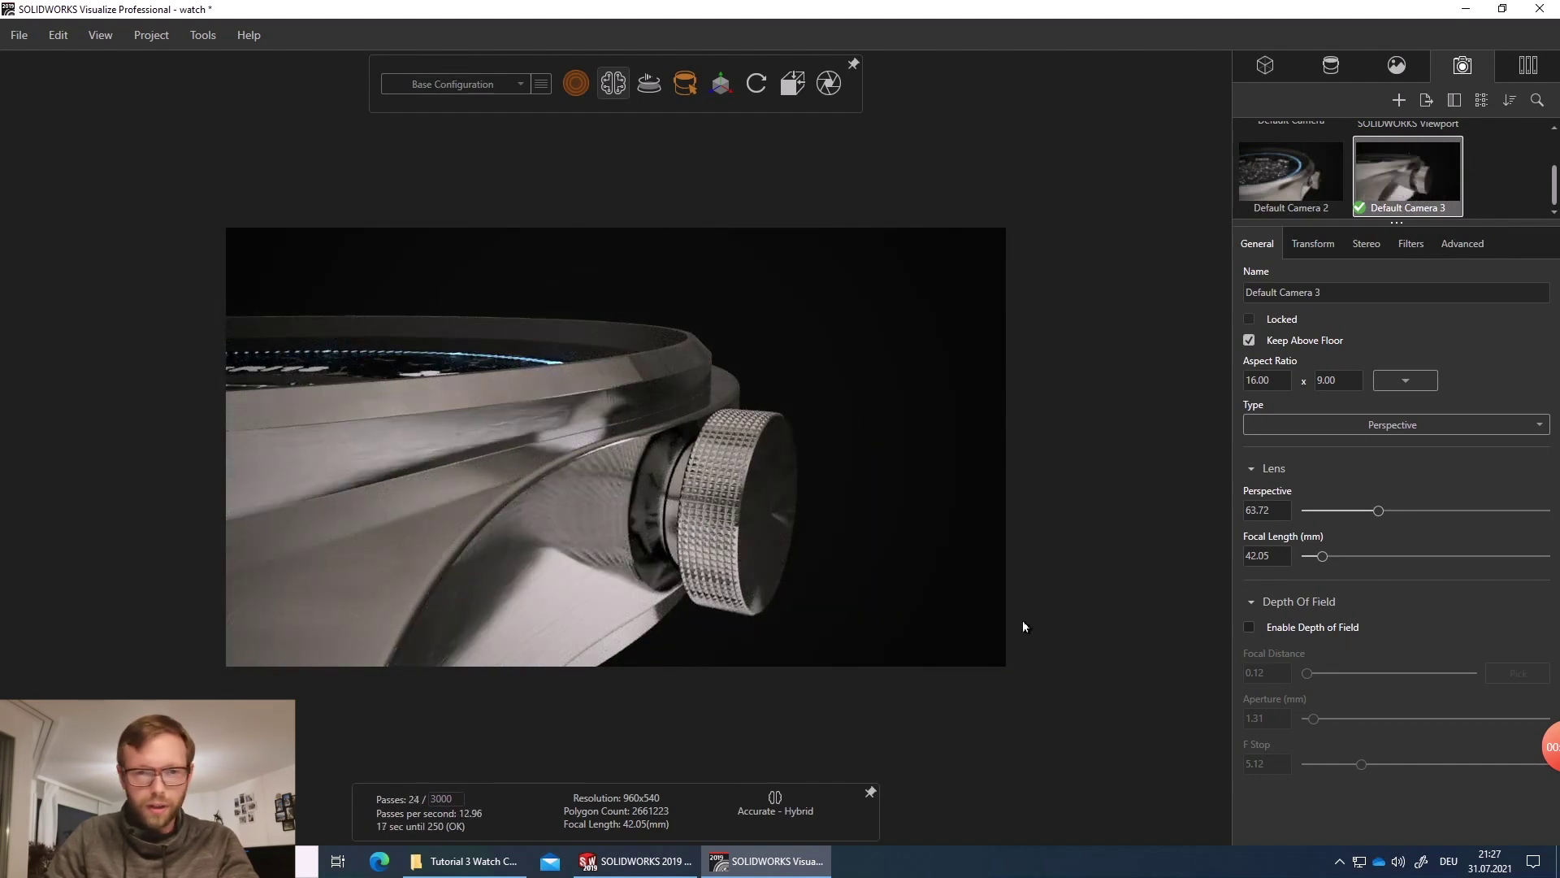
left_click_drag(403, 602, 494, 528)
scroll(622, 534, "up", 3)
scroll(642, 520, "down", 3)
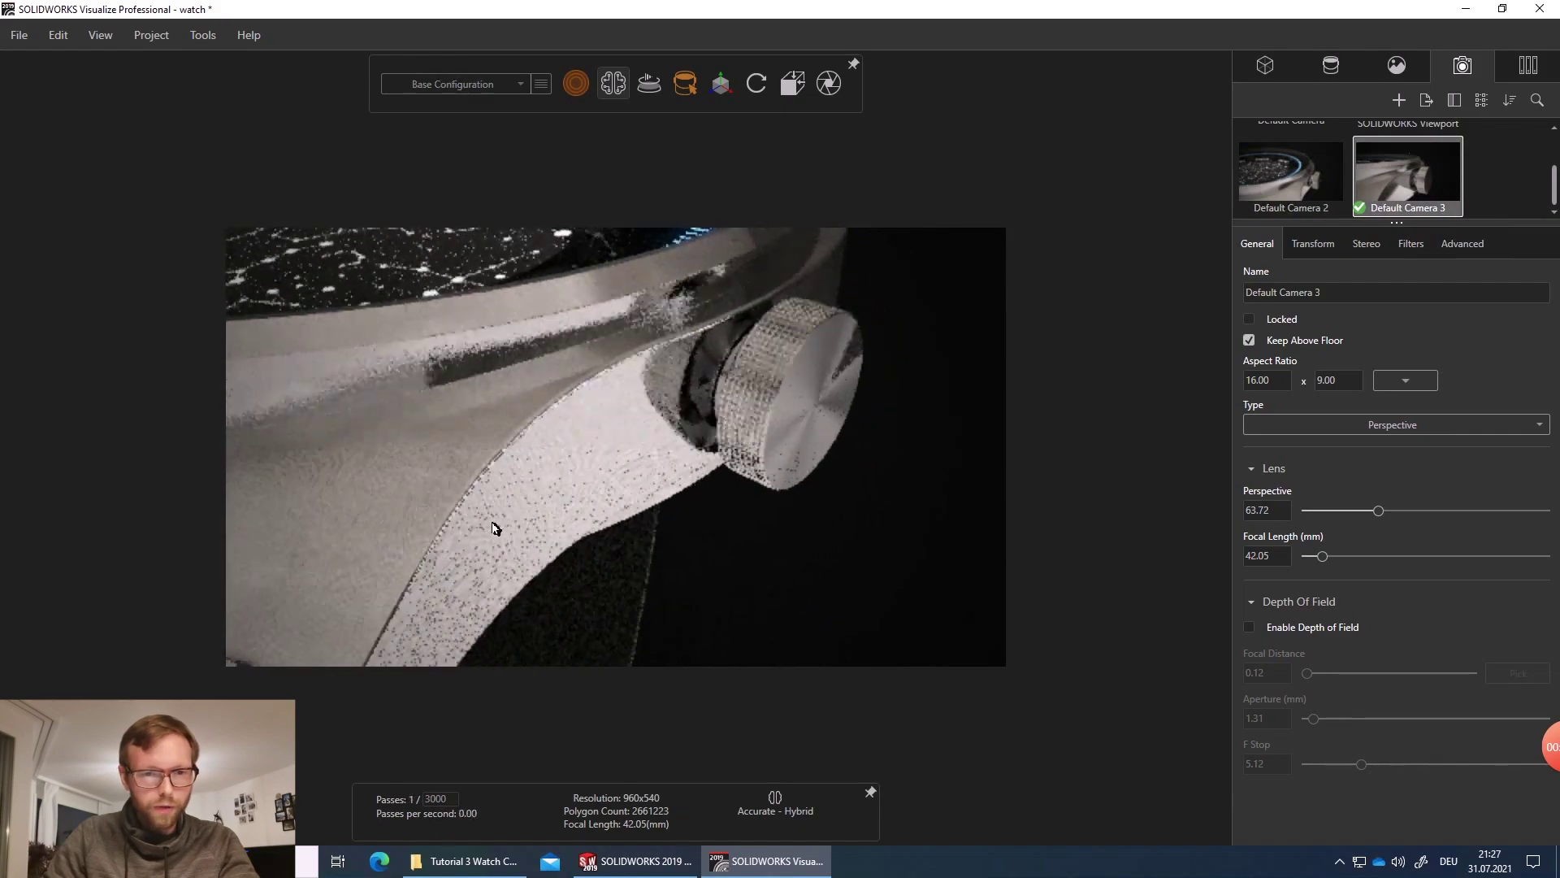
scroll(422, 485, "up", 5)
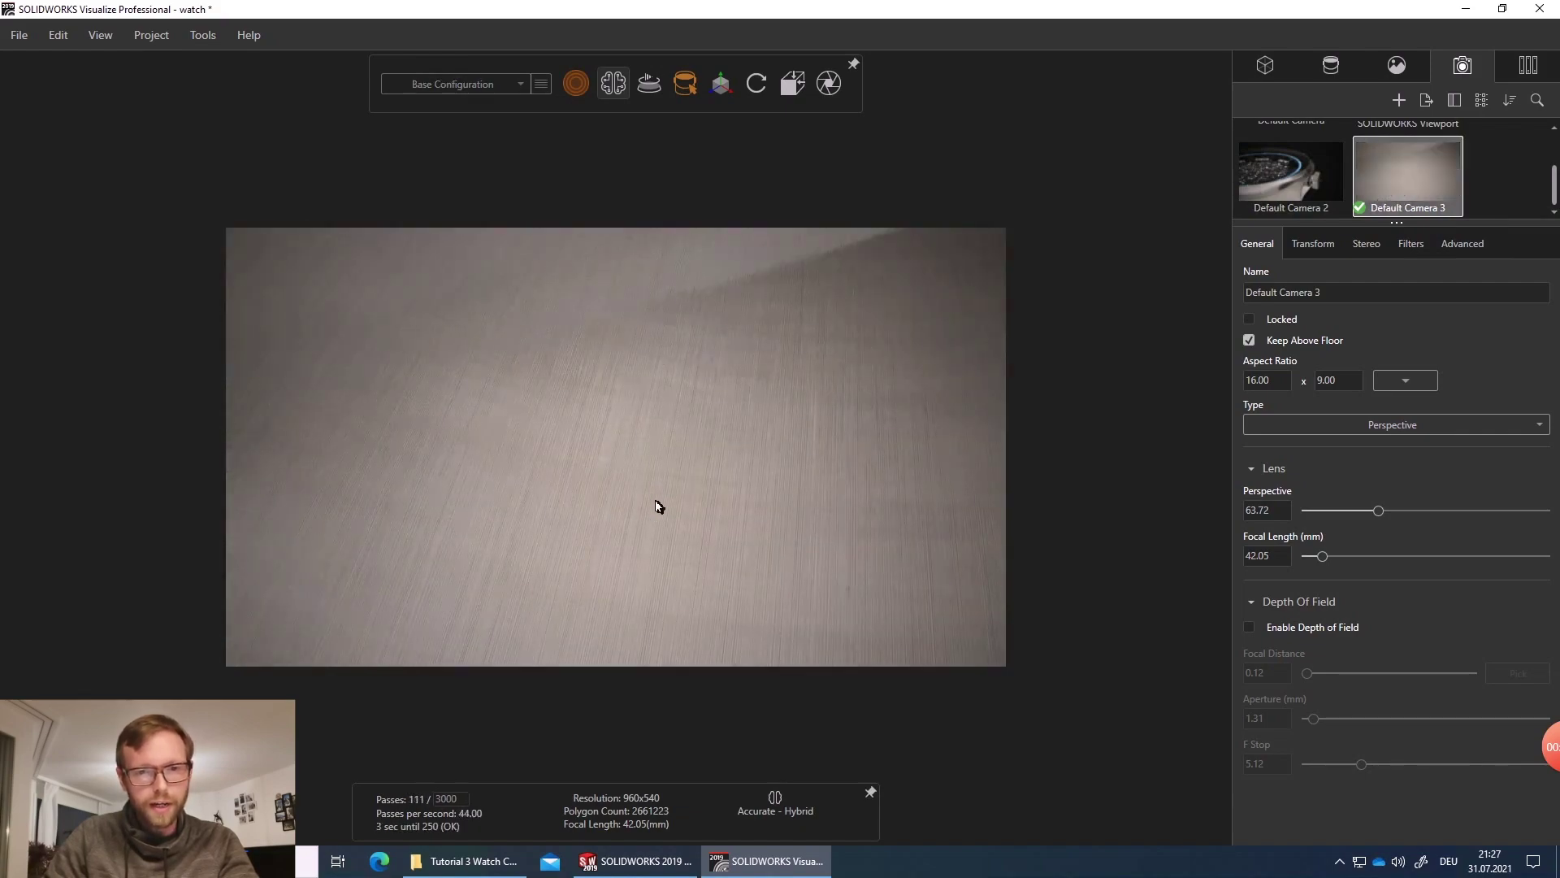
left_click_drag(658, 507, 672, 443)
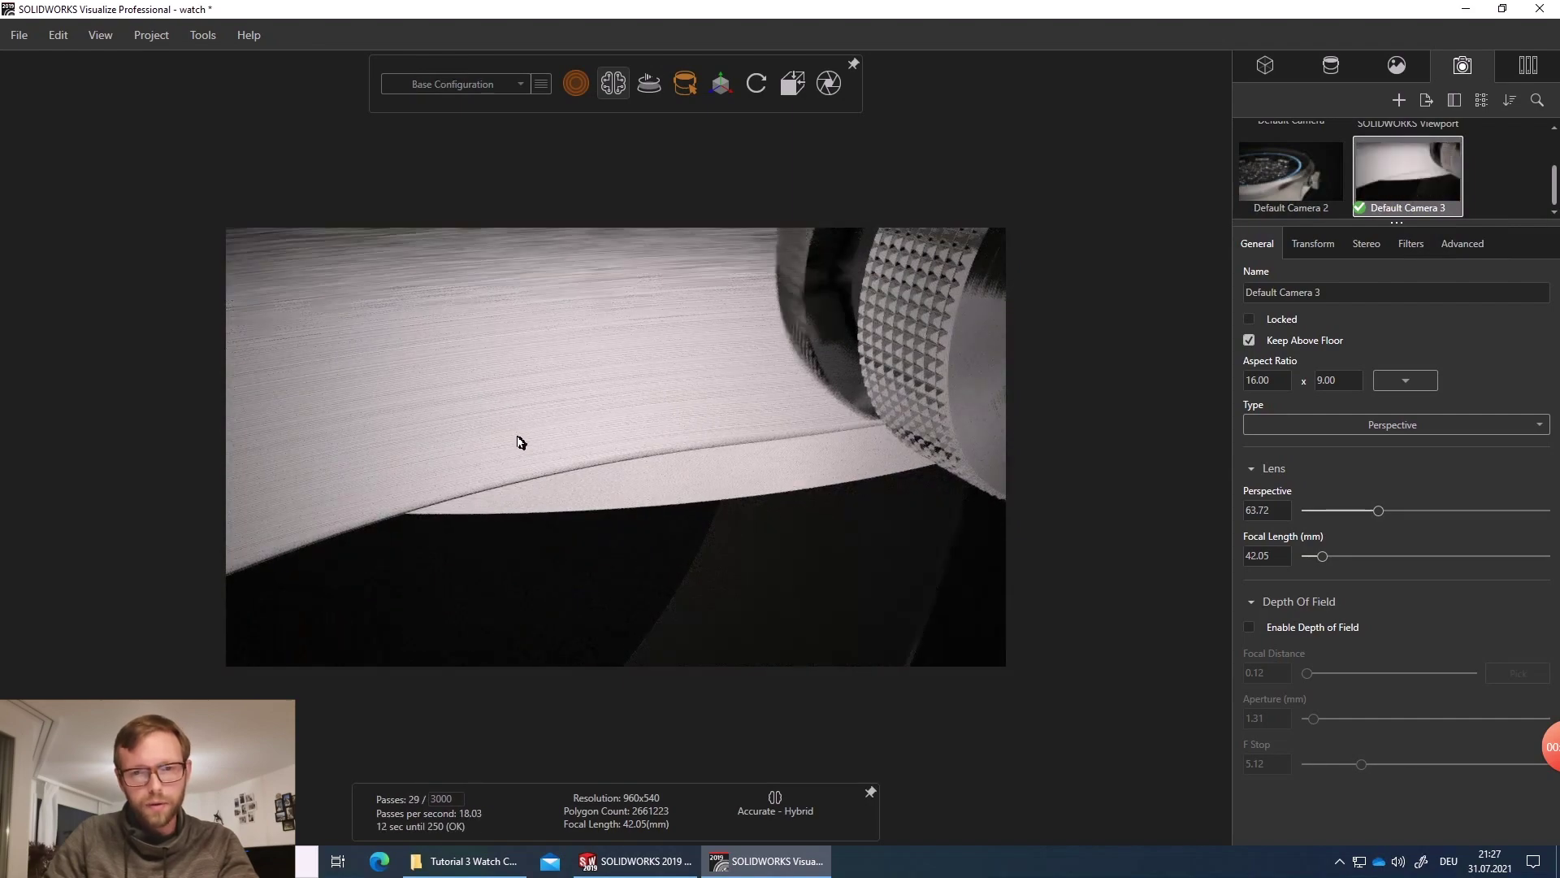
left_click_drag(872, 396, 773, 438)
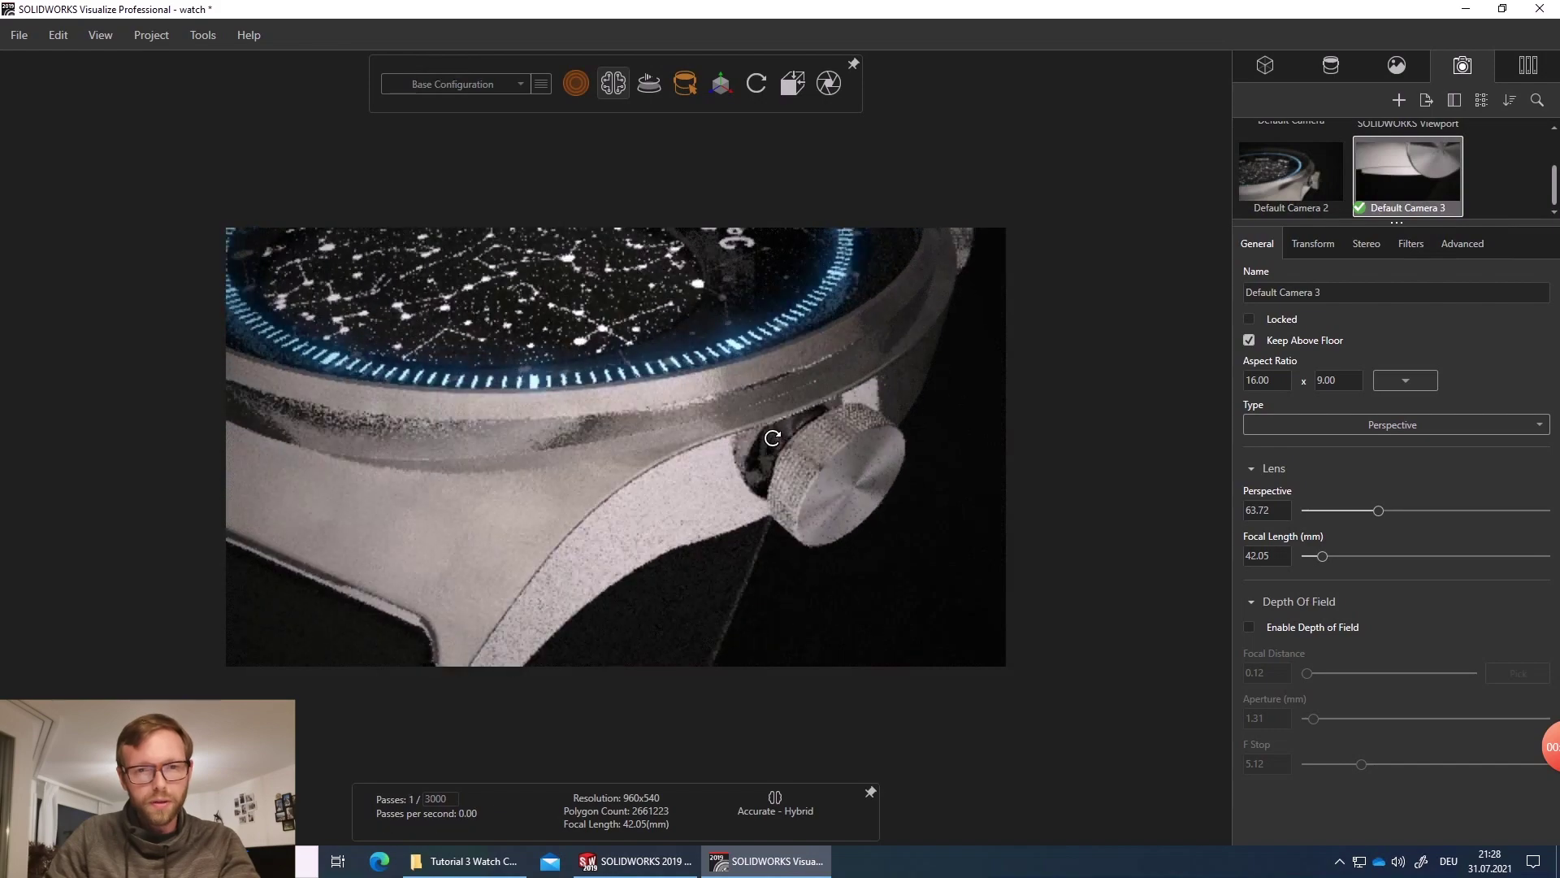
middle_click_drag(627, 371, 710, 411)
scroll(458, 314, "down", 3)
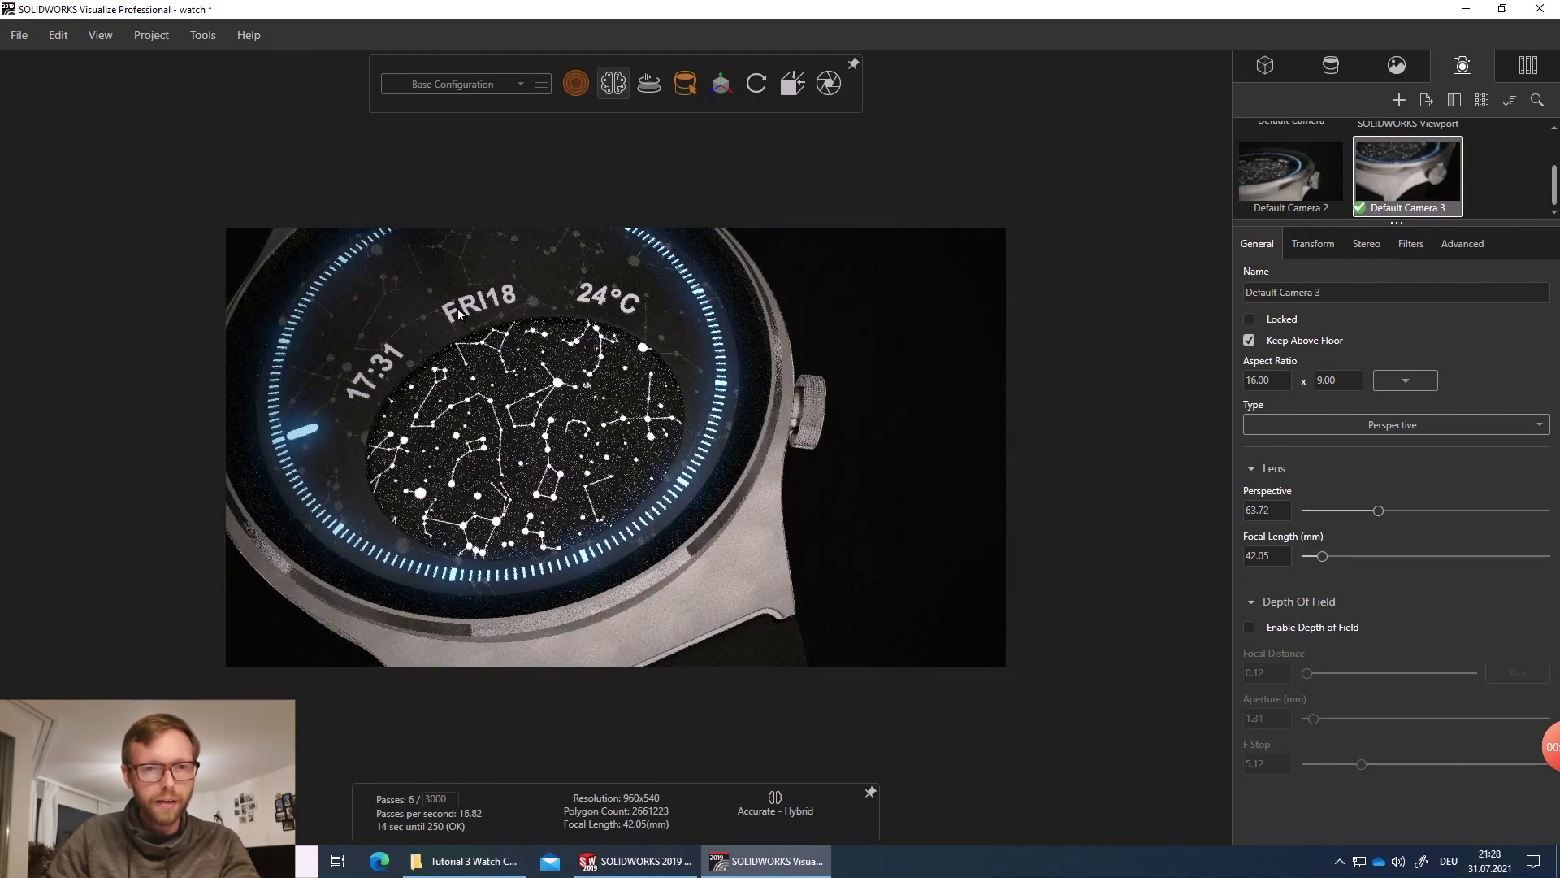
scroll(457, 308, "up", 3)
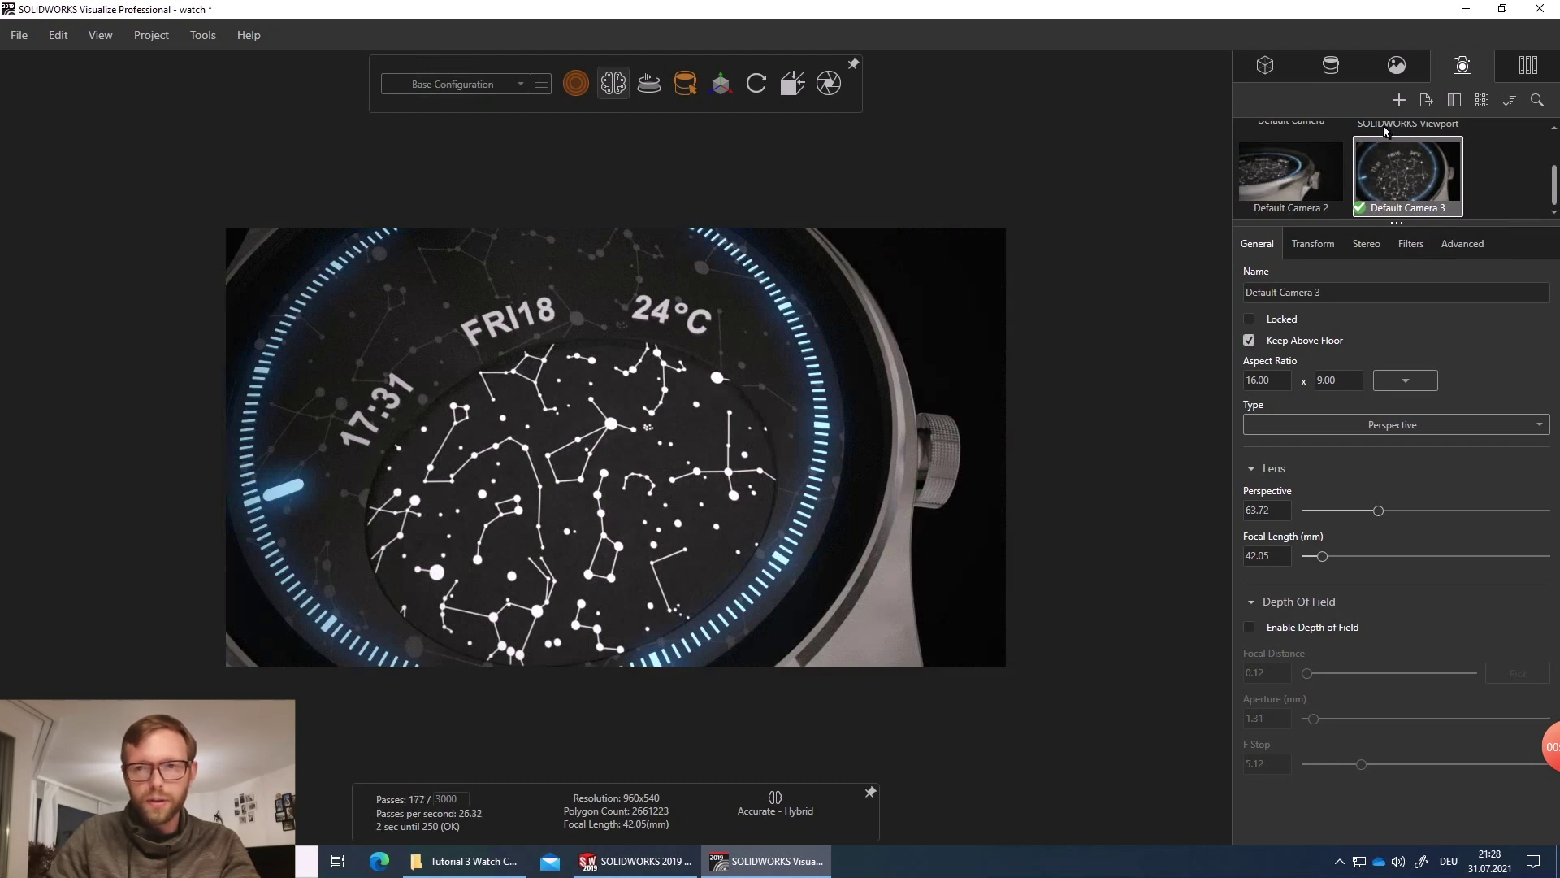
- Close the Visualize project watch.svpj without saving its changes and switch to the Watch part in SOLIDWORKS
left_click(1540, 9)
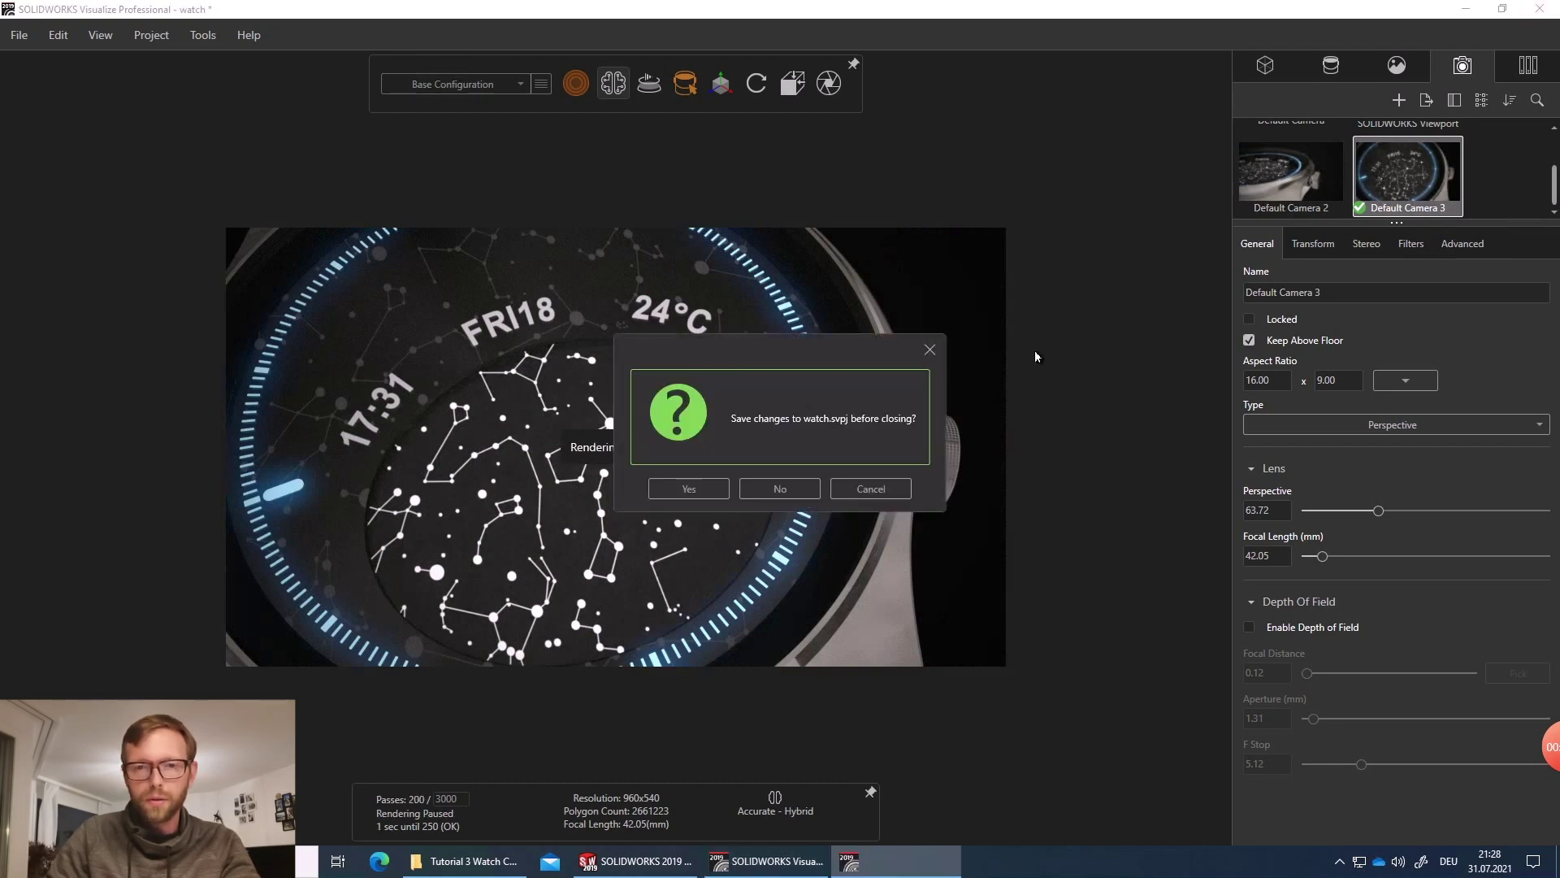
left_click(805, 494)
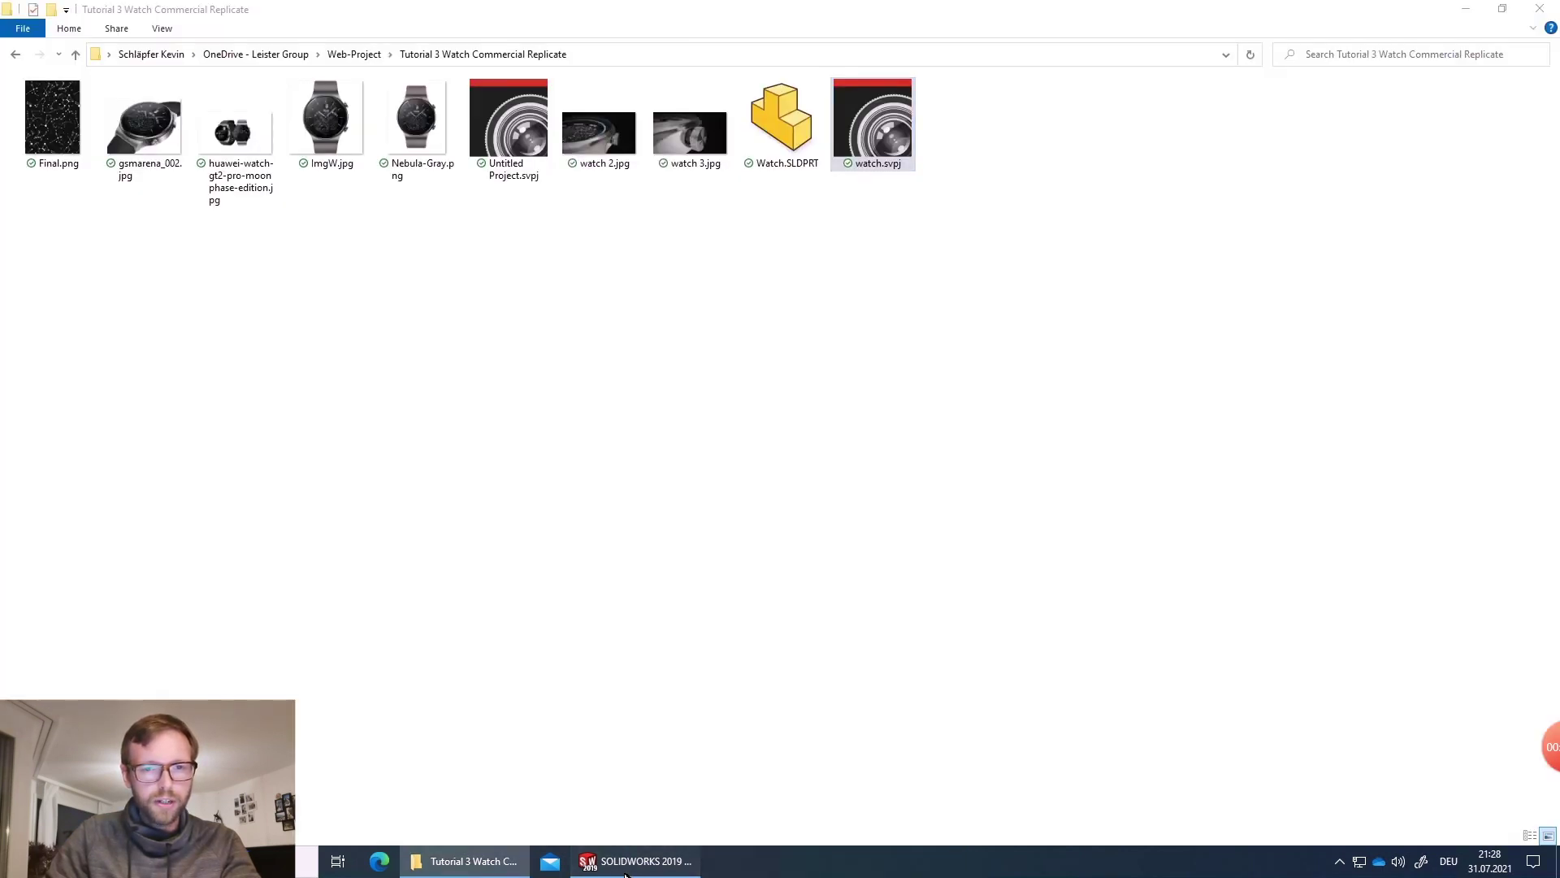
left_click(625, 863)
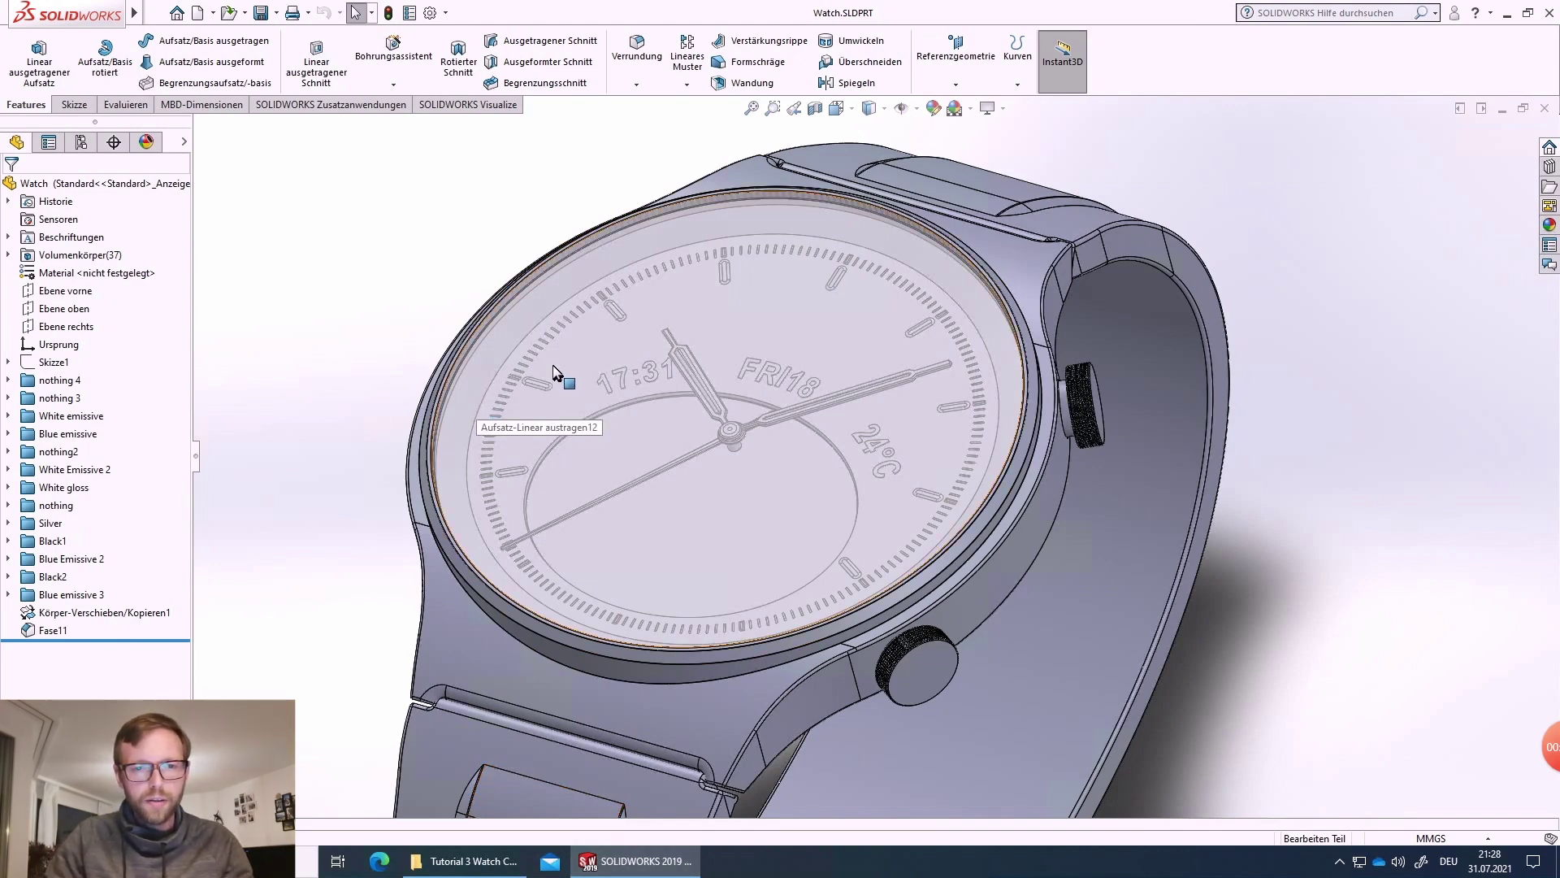
- Hide the glass body covering the watch dial
left_click(550, 307)
left_click(643, 253)
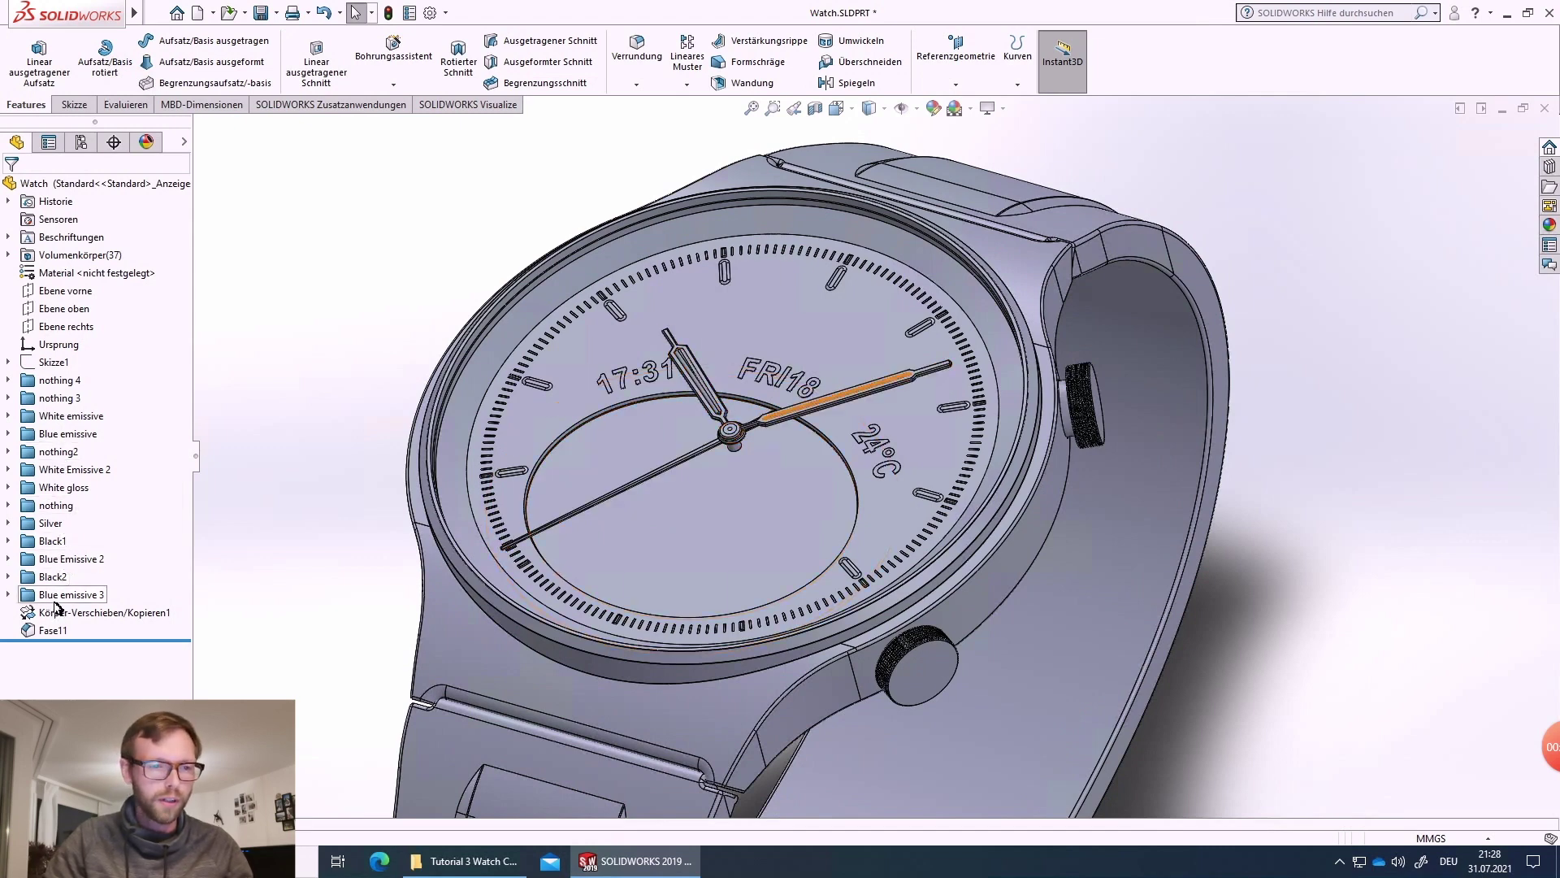
- Apply the Polierter blauer ABS-Kunststoff appearance to the extrusions and fillets of both hand inlays in the Blue Emissive 2 and Blue emissive 3 folders
left_click(9, 595)
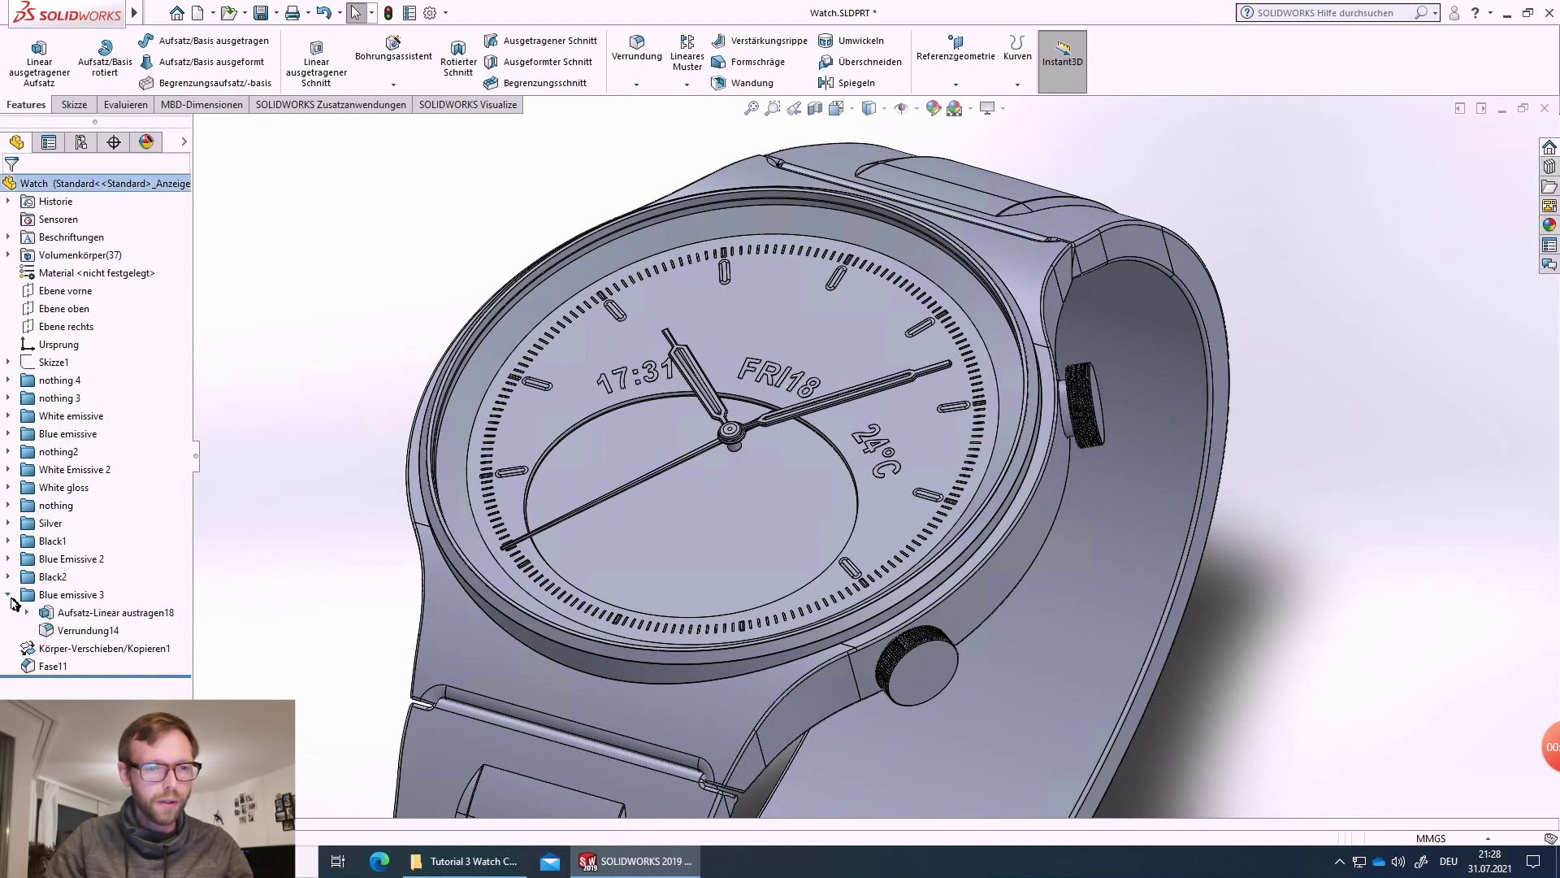
left_click(81, 630)
left_click(8, 559)
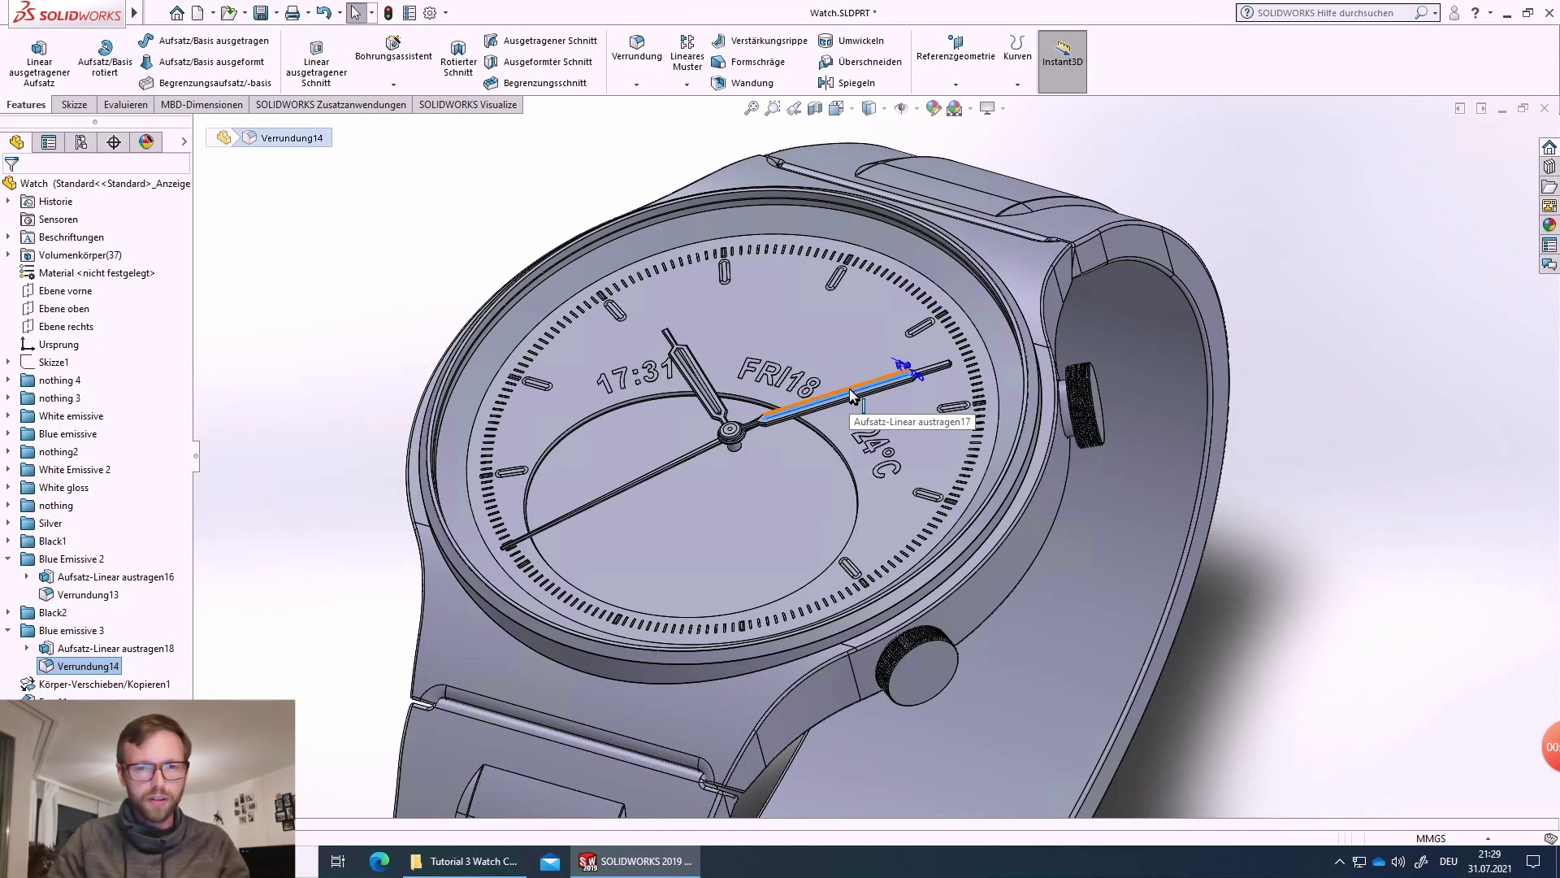
left_click(77, 654, "ctrl")
left_click(73, 591, "ctrl")
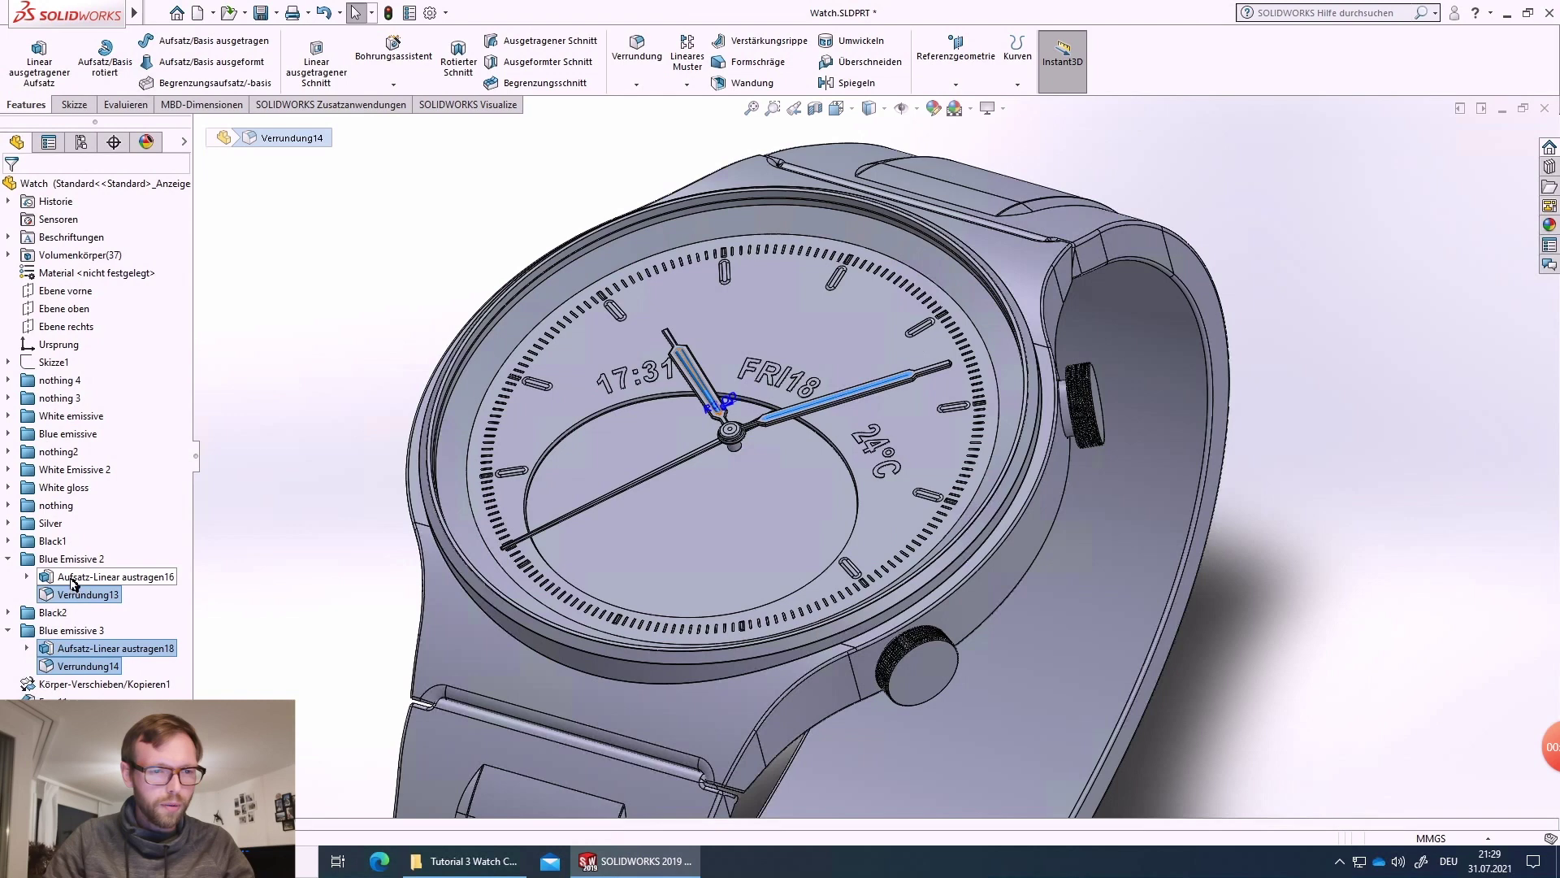
left_click(73, 579, "ctrl")
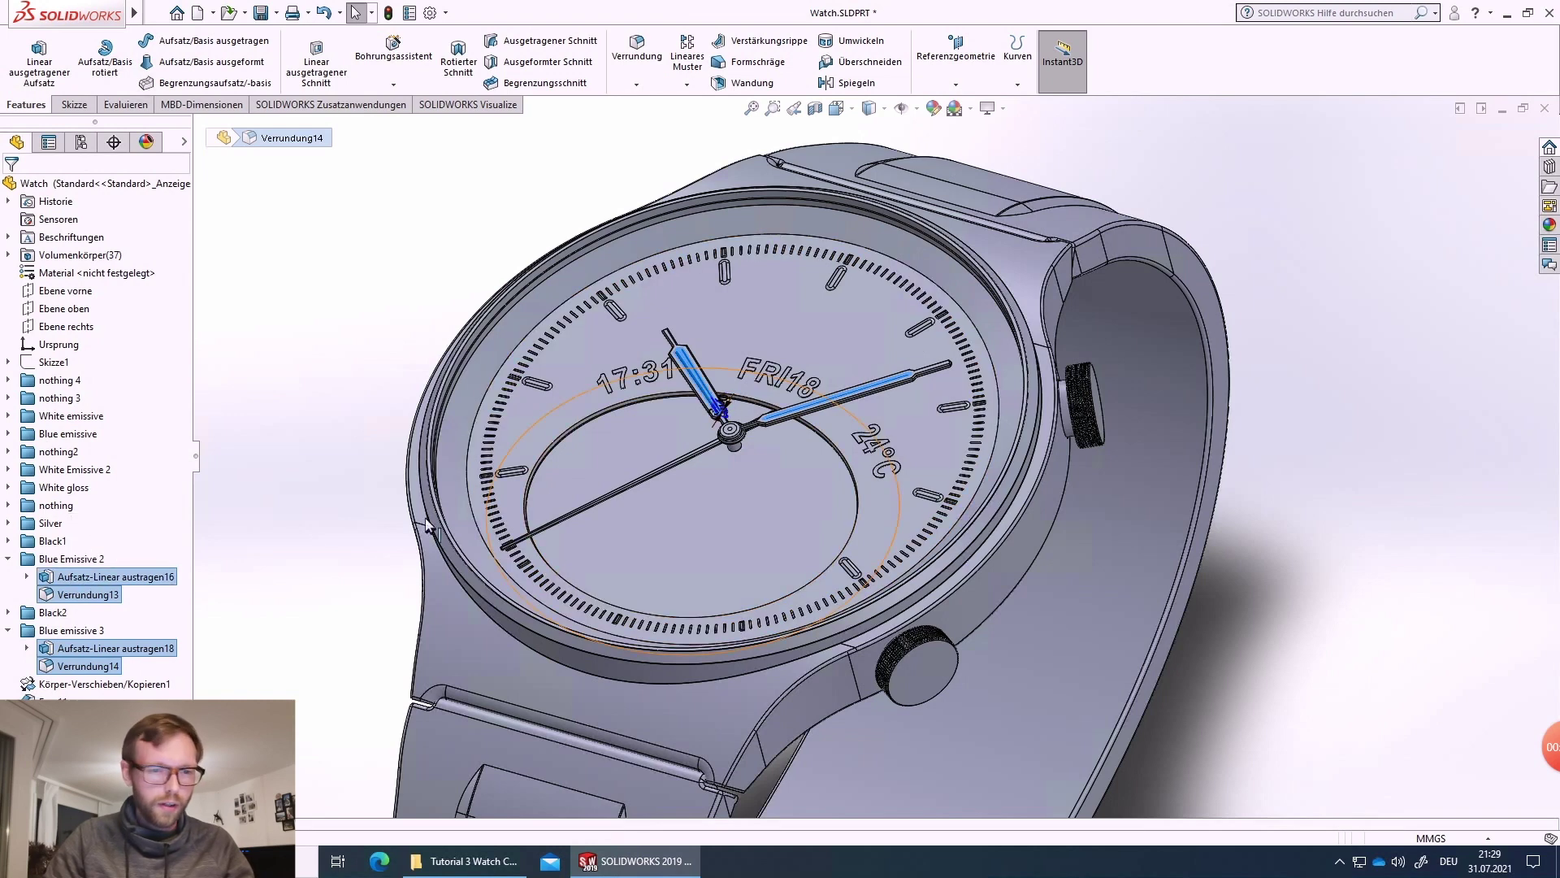
right_click(119, 588)
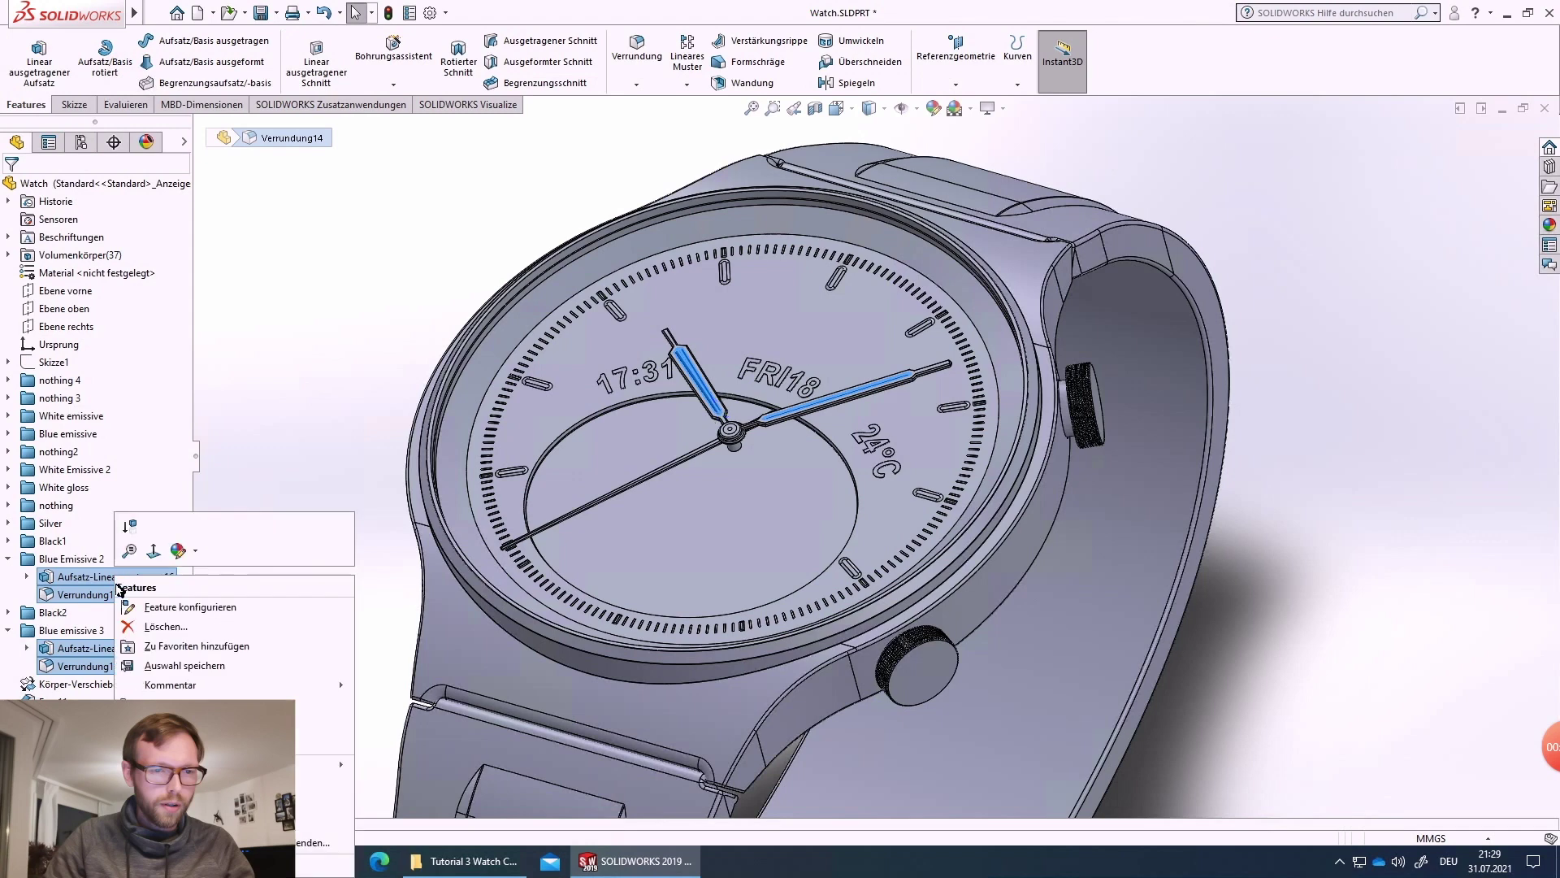
left_click(182, 553)
left_click(213, 591)
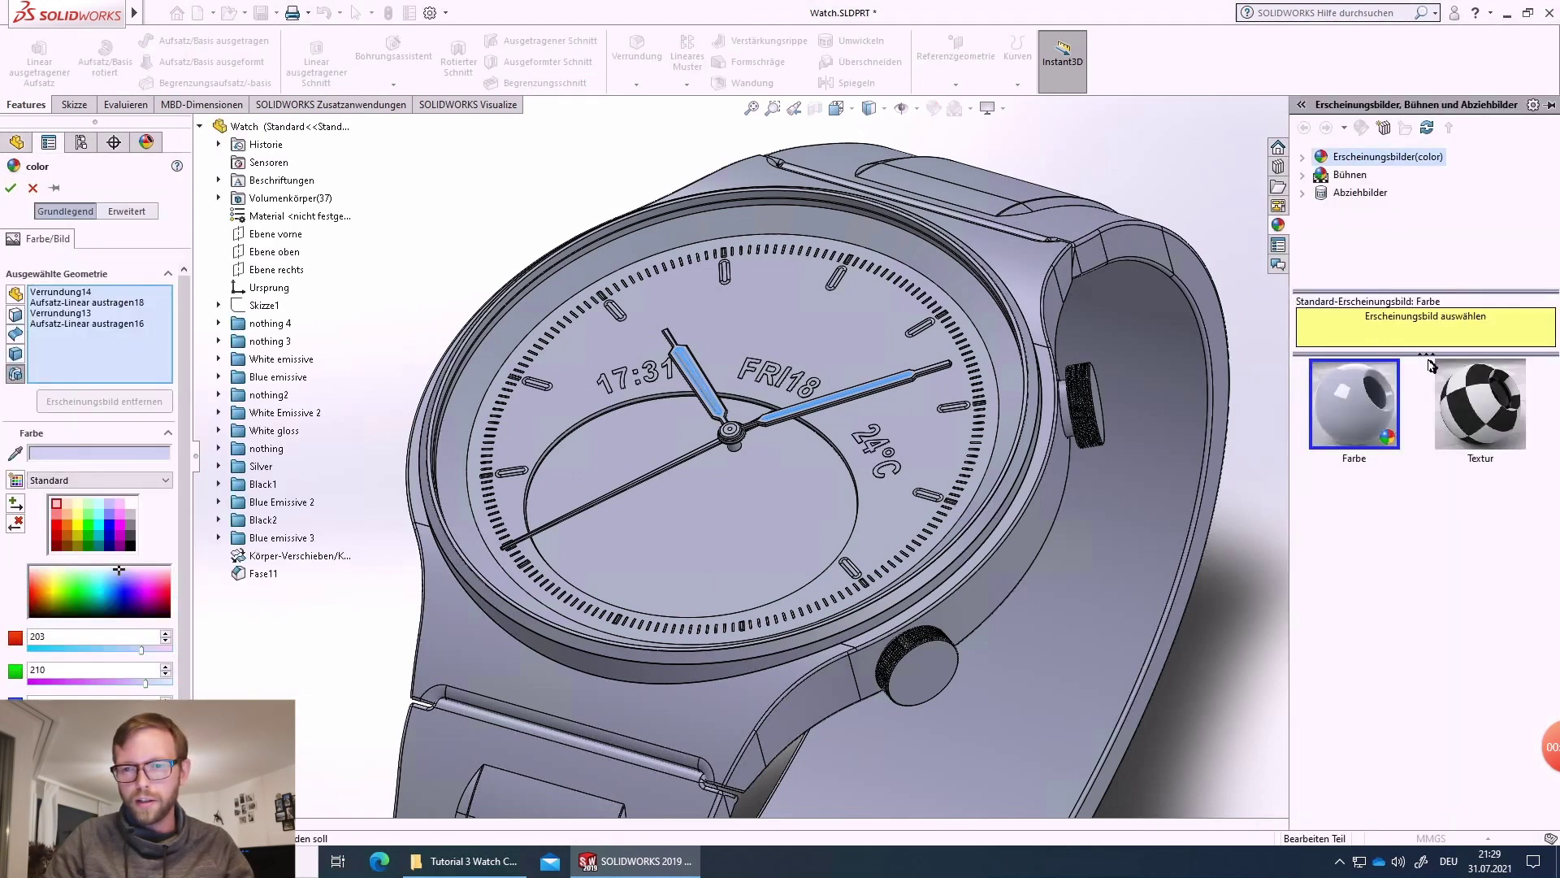
left_click(1303, 159)
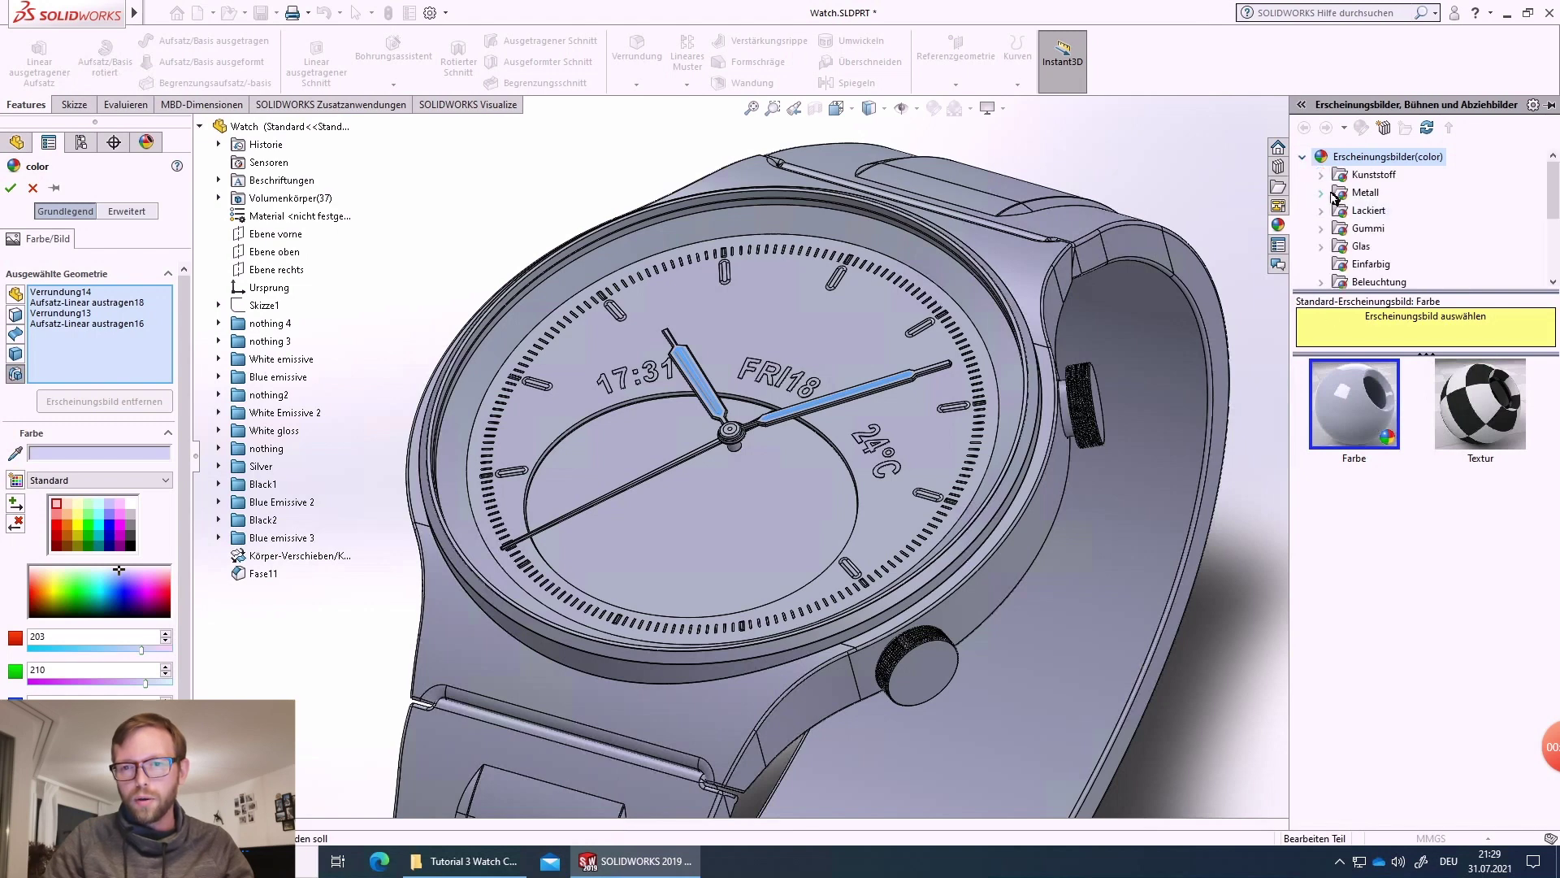
left_click(1329, 179)
left_click(1393, 175)
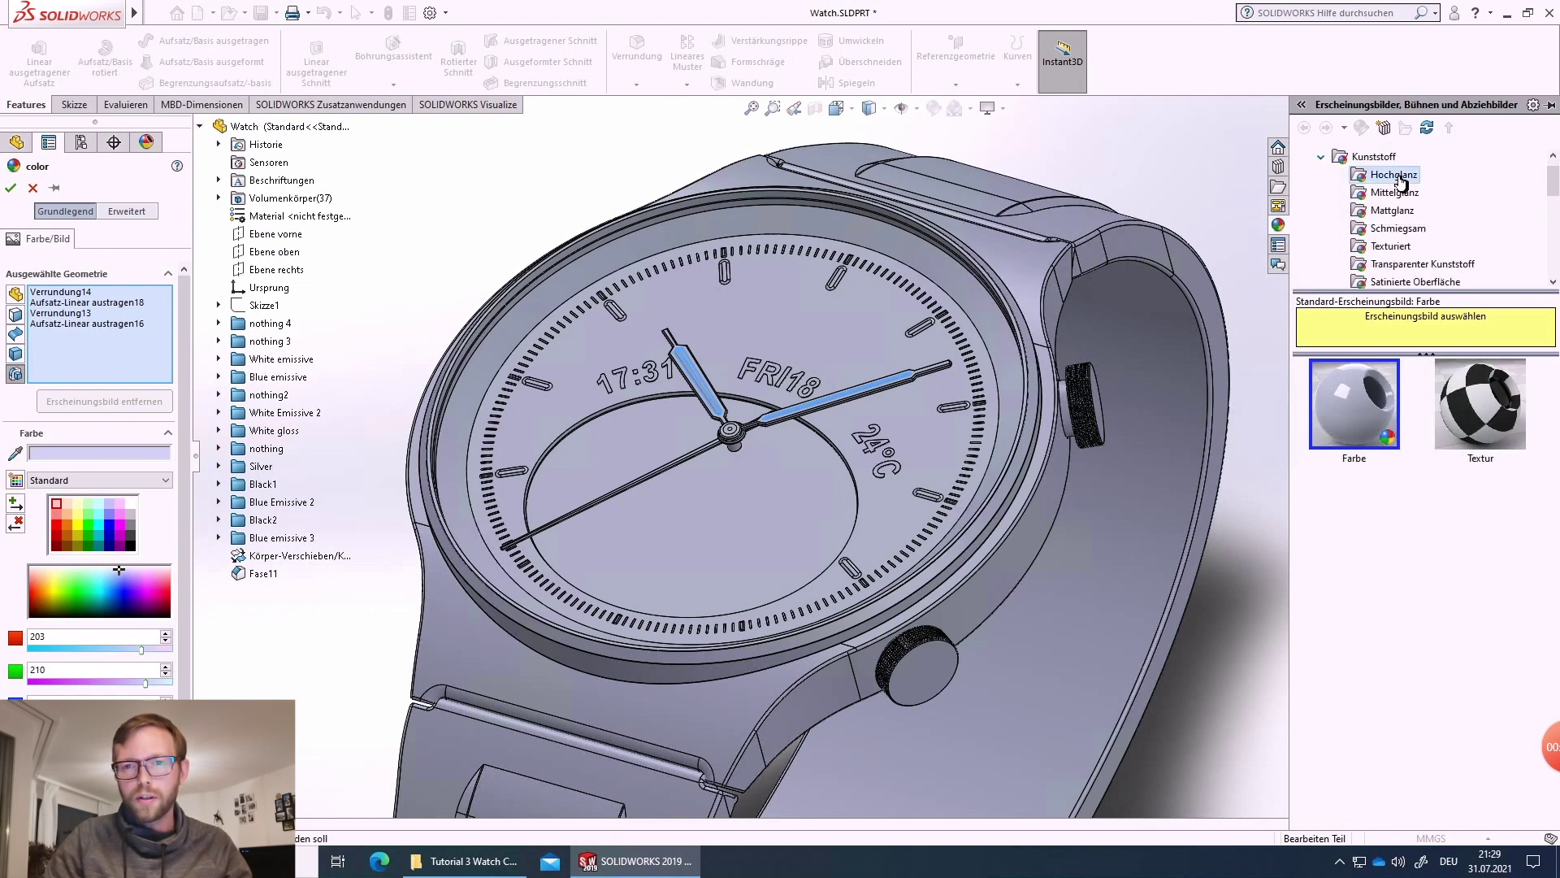
scroll(1487, 597, "down", 3)
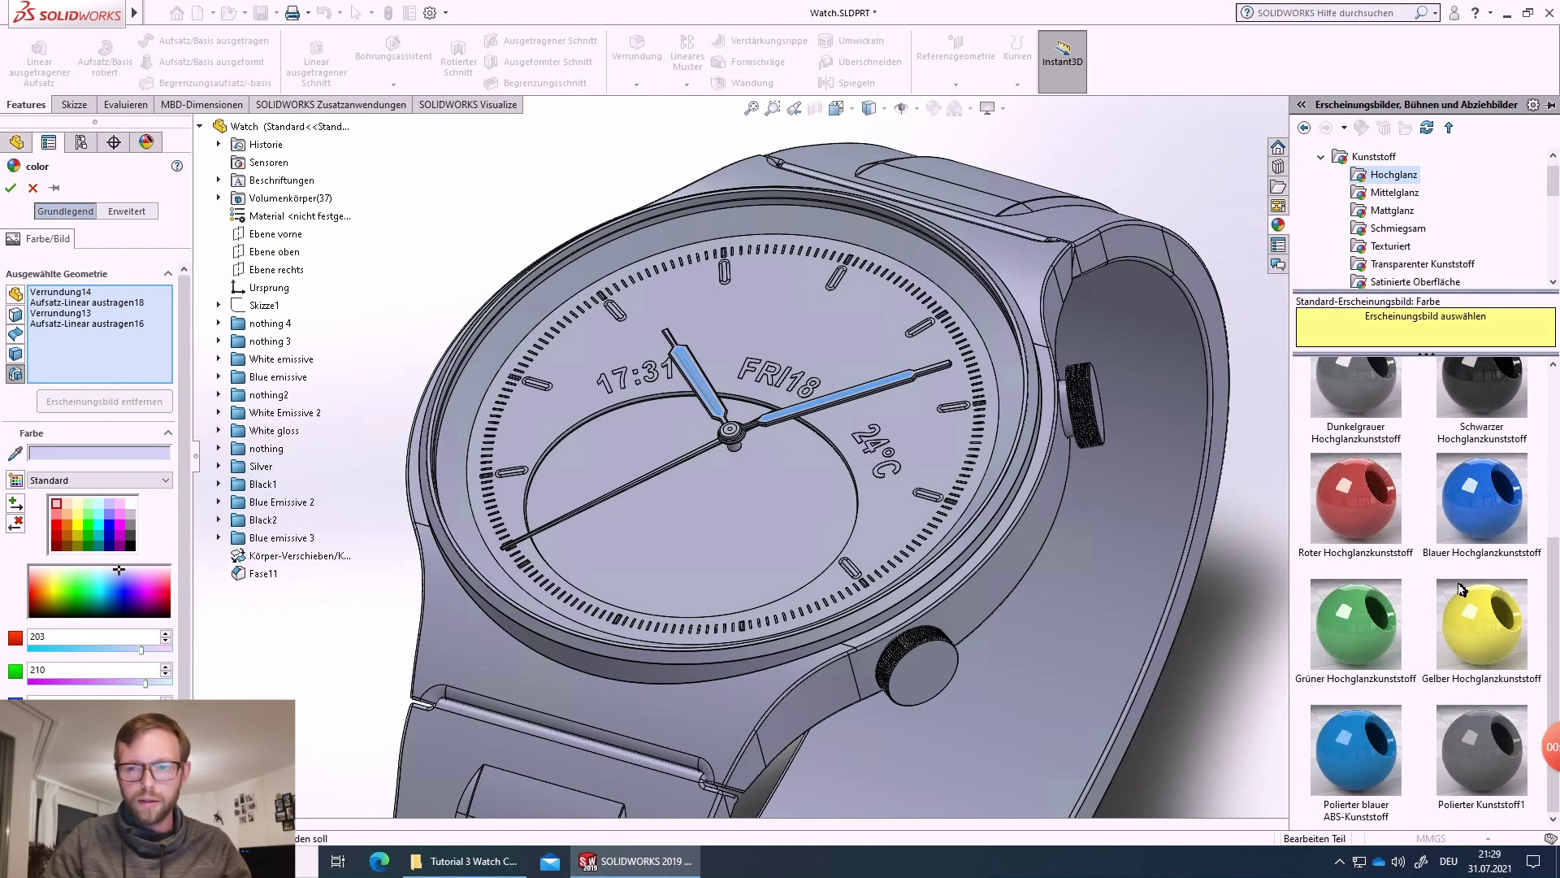
left_click(1373, 737)
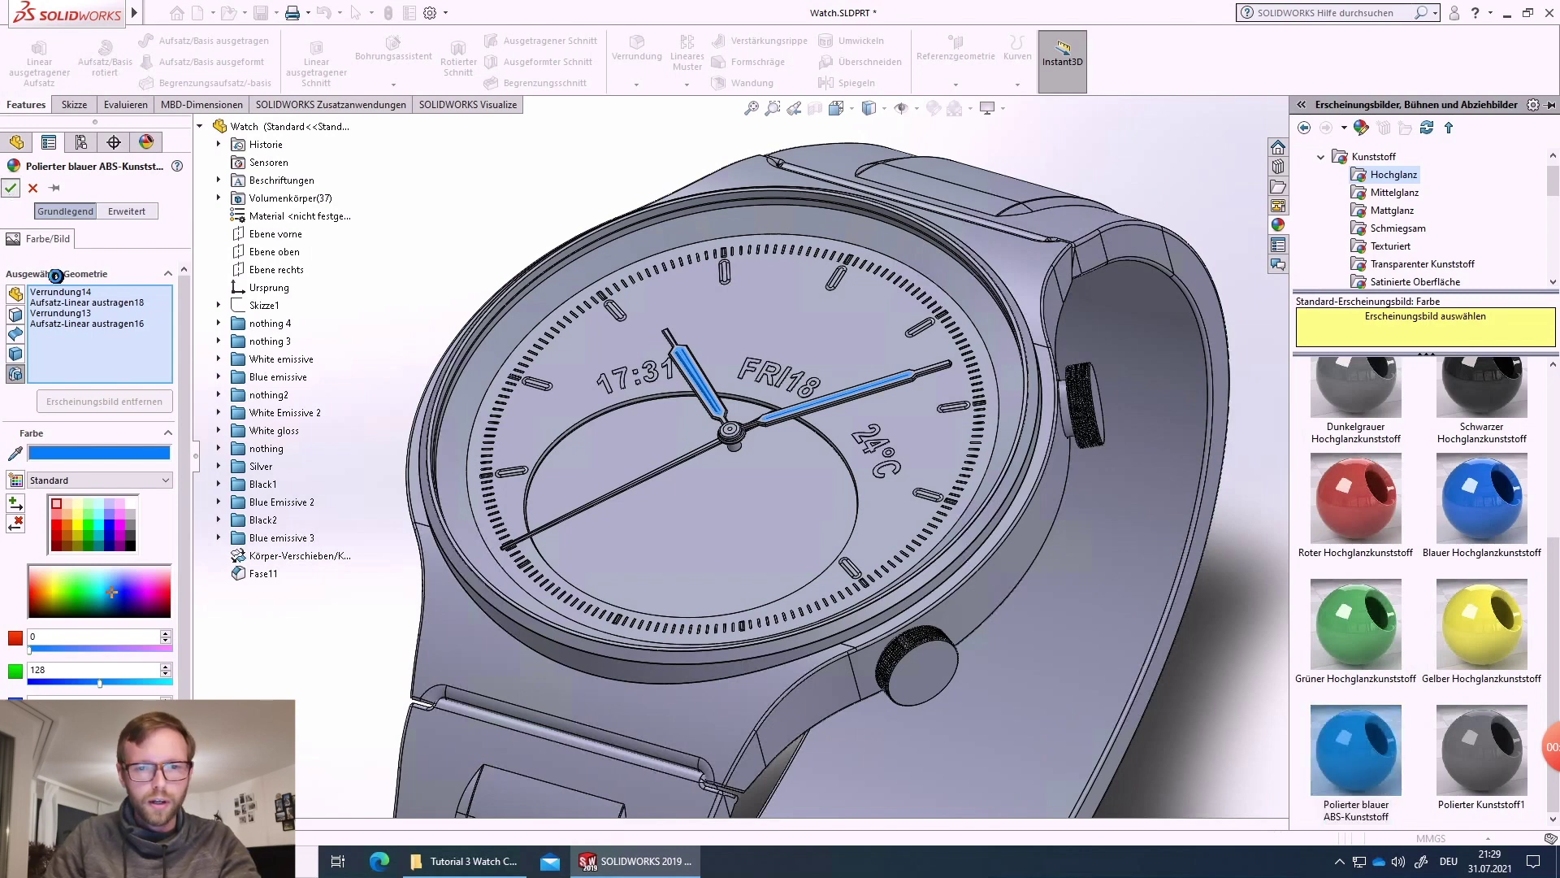
left_click(12, 191)
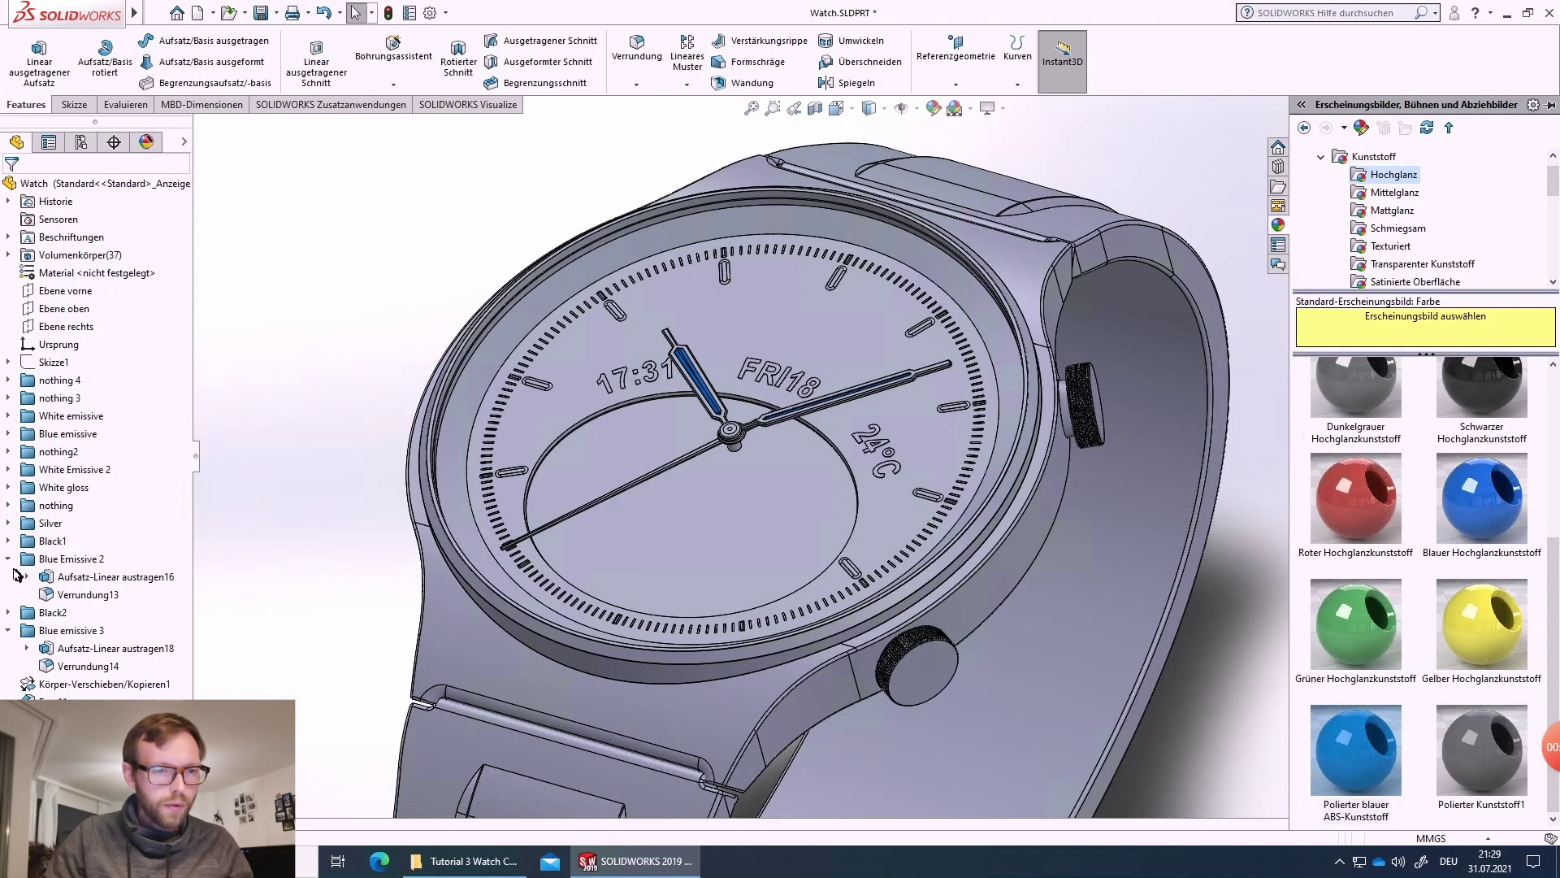
left_click(8, 632)
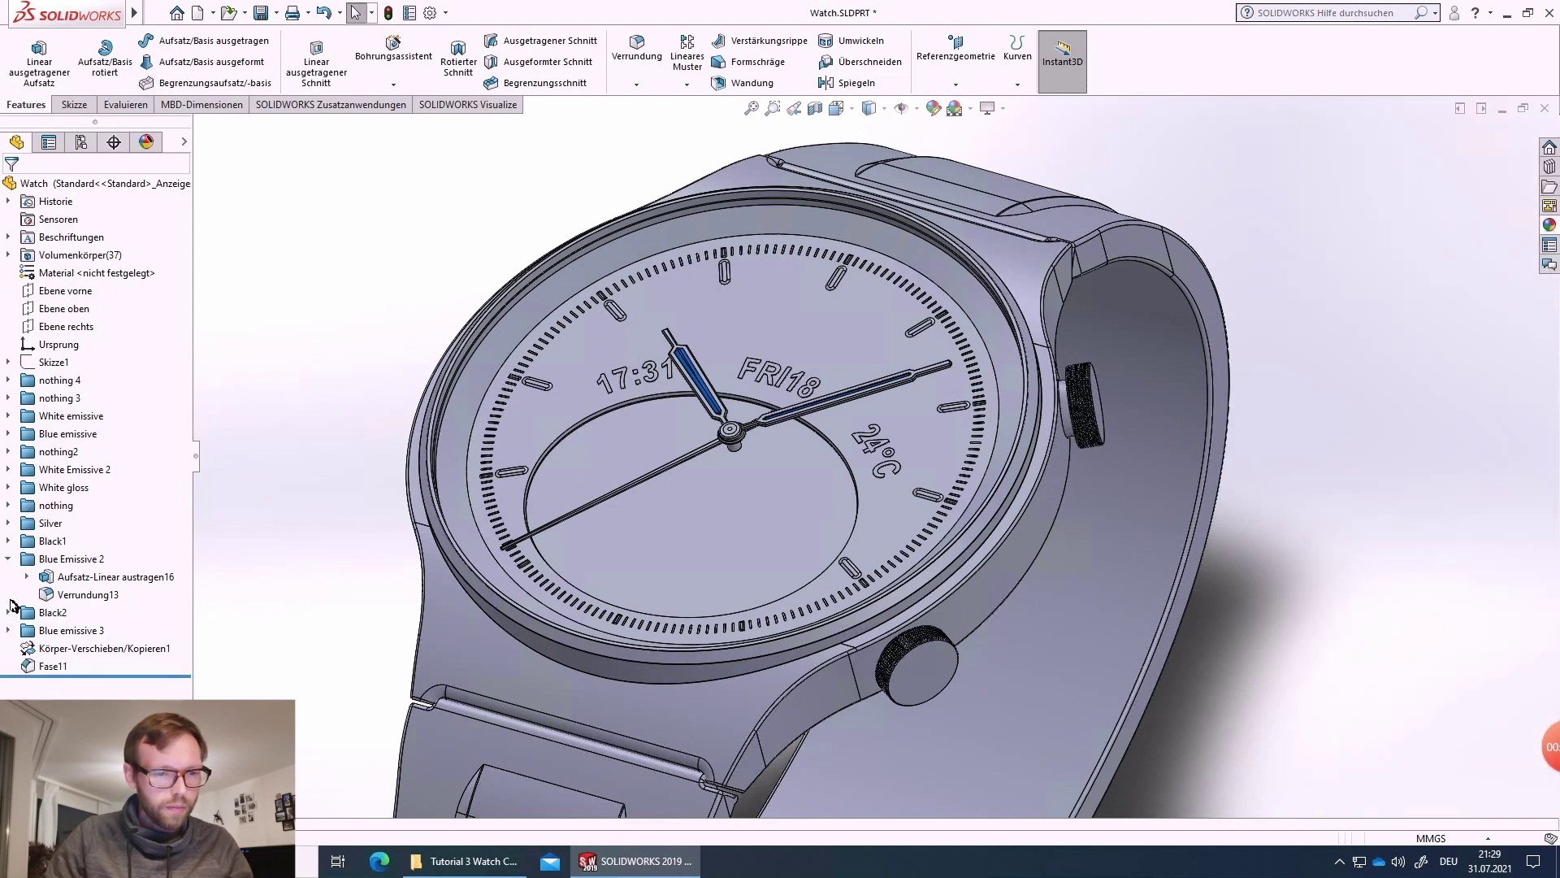
left_click(9, 559)
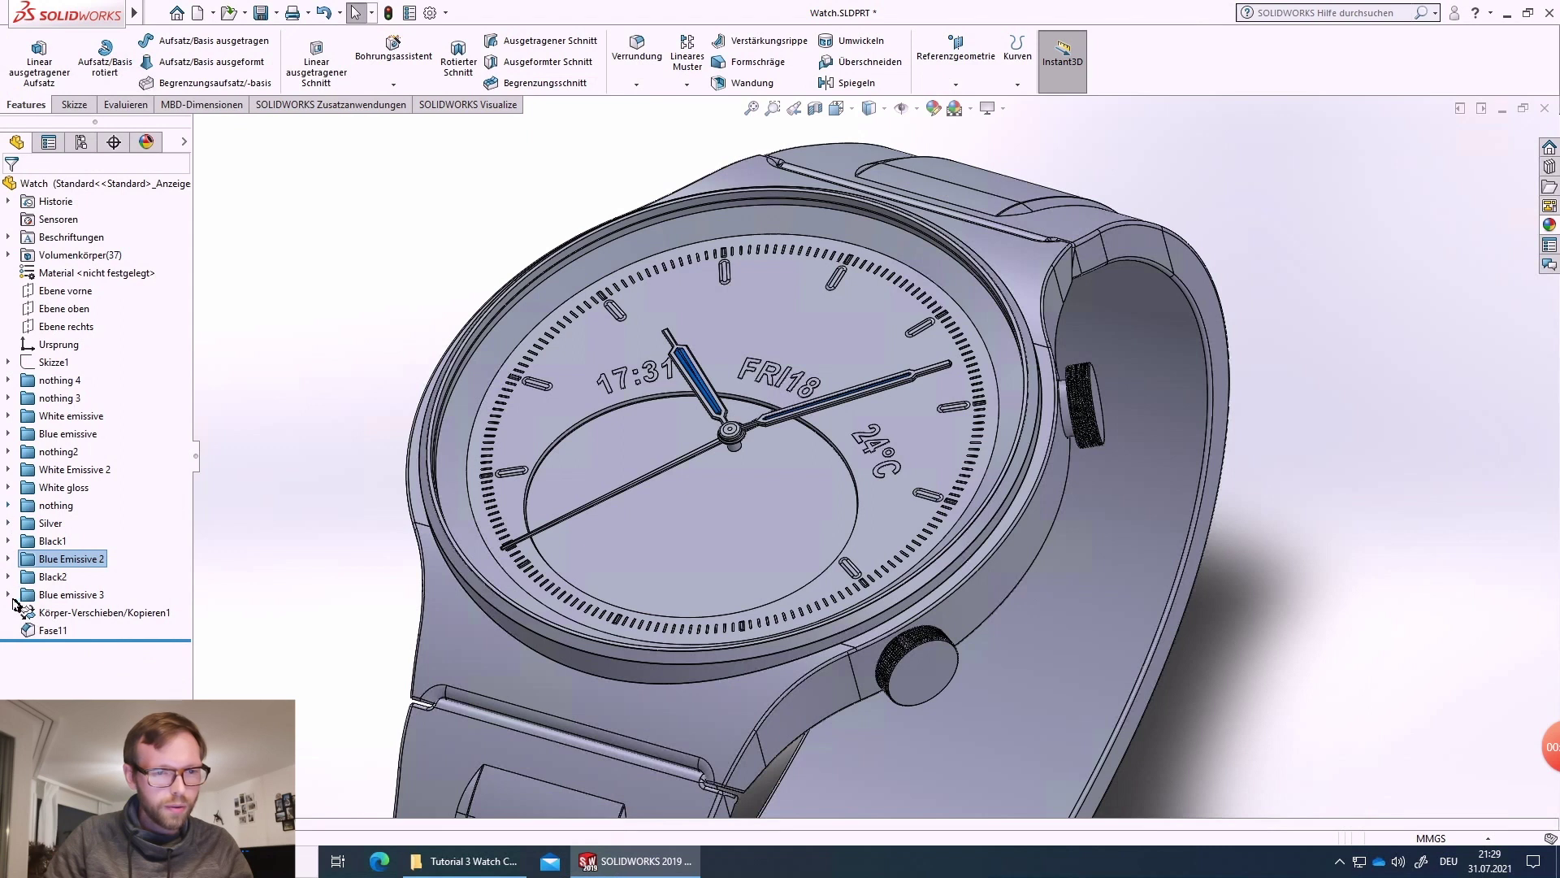
- Apply the Schwarzer Hochglanzkunststoff appearance to the extrusions and chamfers of all three watch hands in the Black1 and Black2 folders
left_click(56, 598)
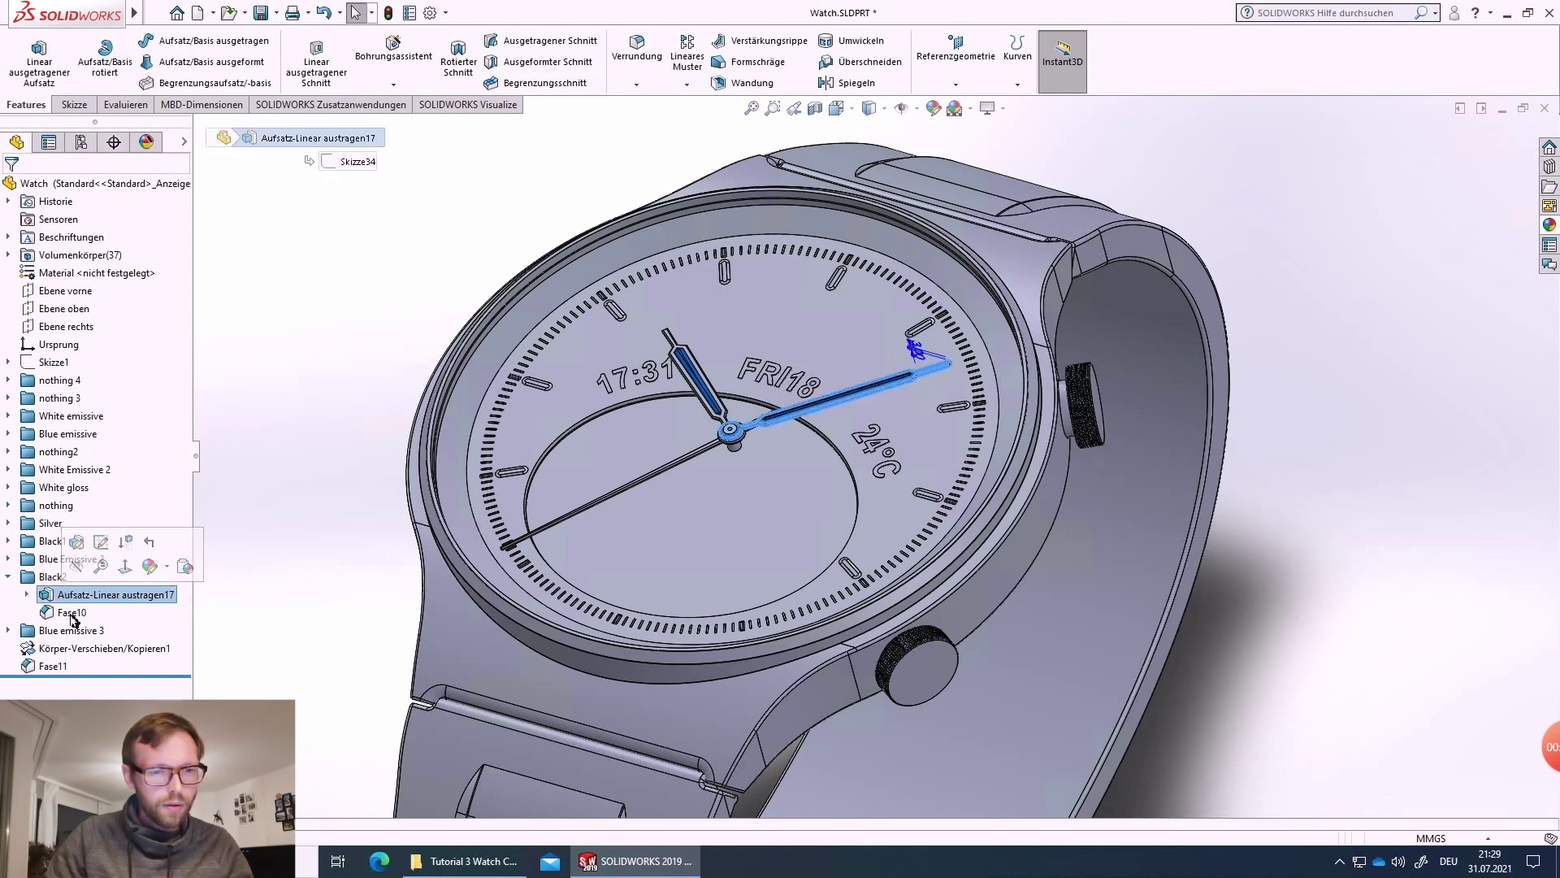
left_click(68, 615, "ctrl")
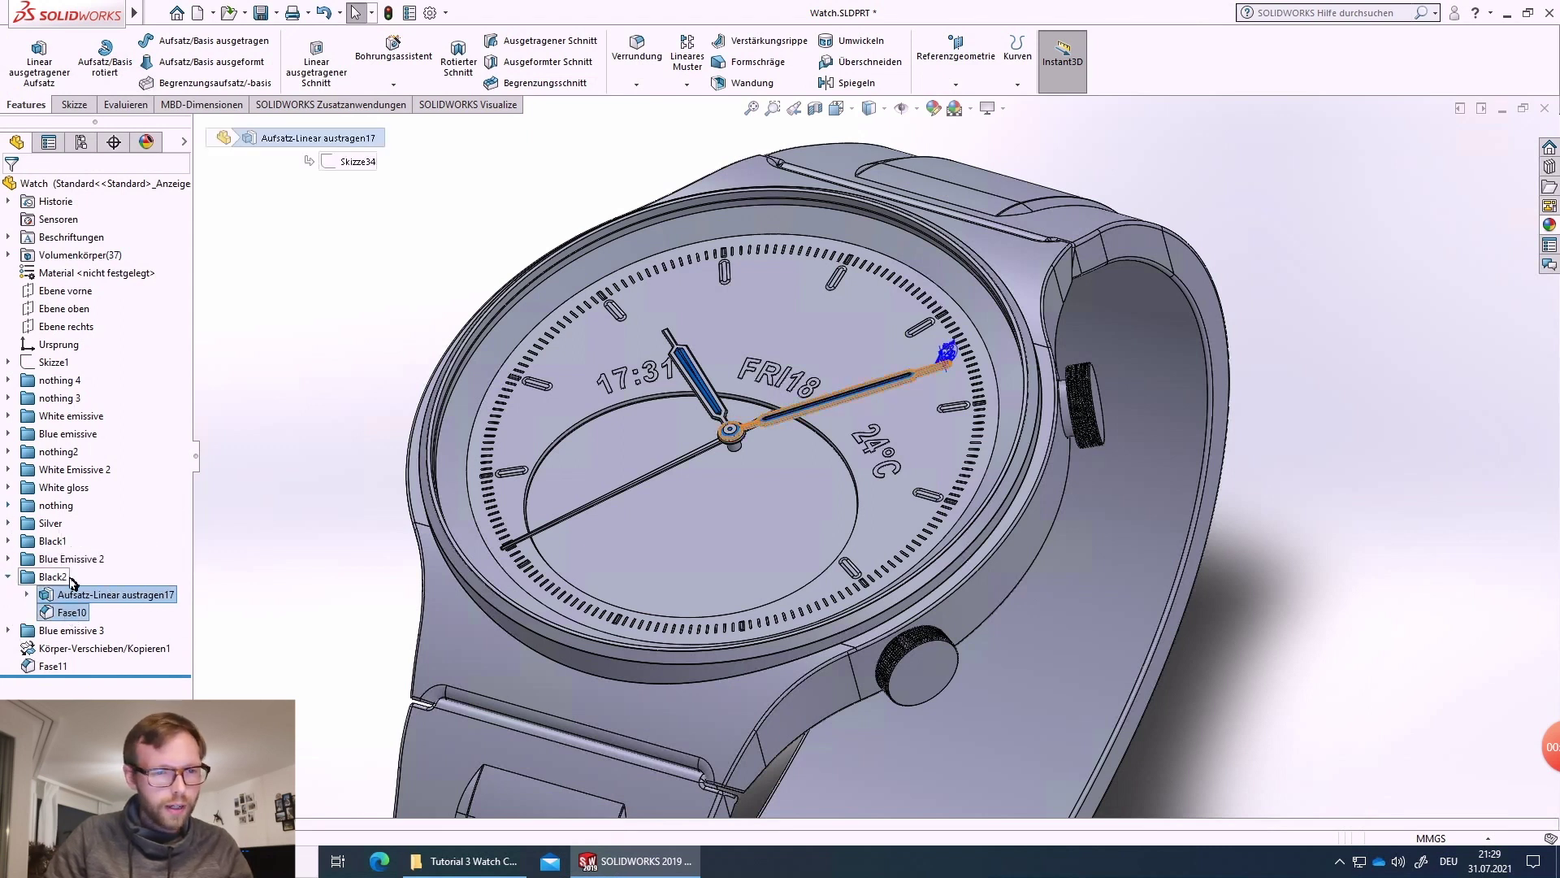
left_click(9, 541)
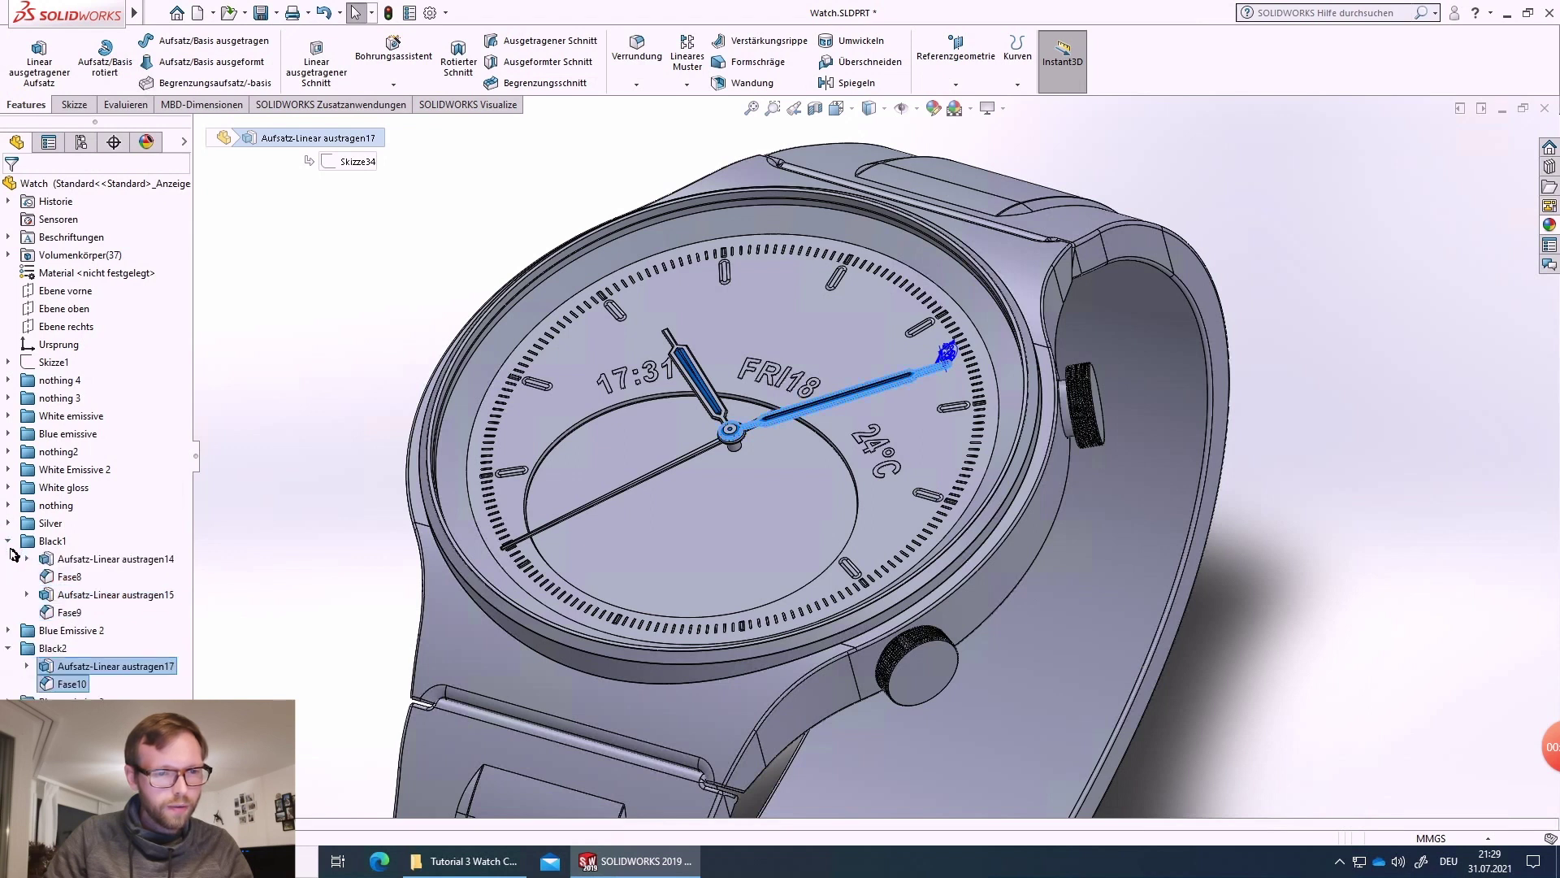
left_click(71, 559, "ctrl")
left_click(68, 577, "ctrl")
left_click(68, 595, "ctrl")
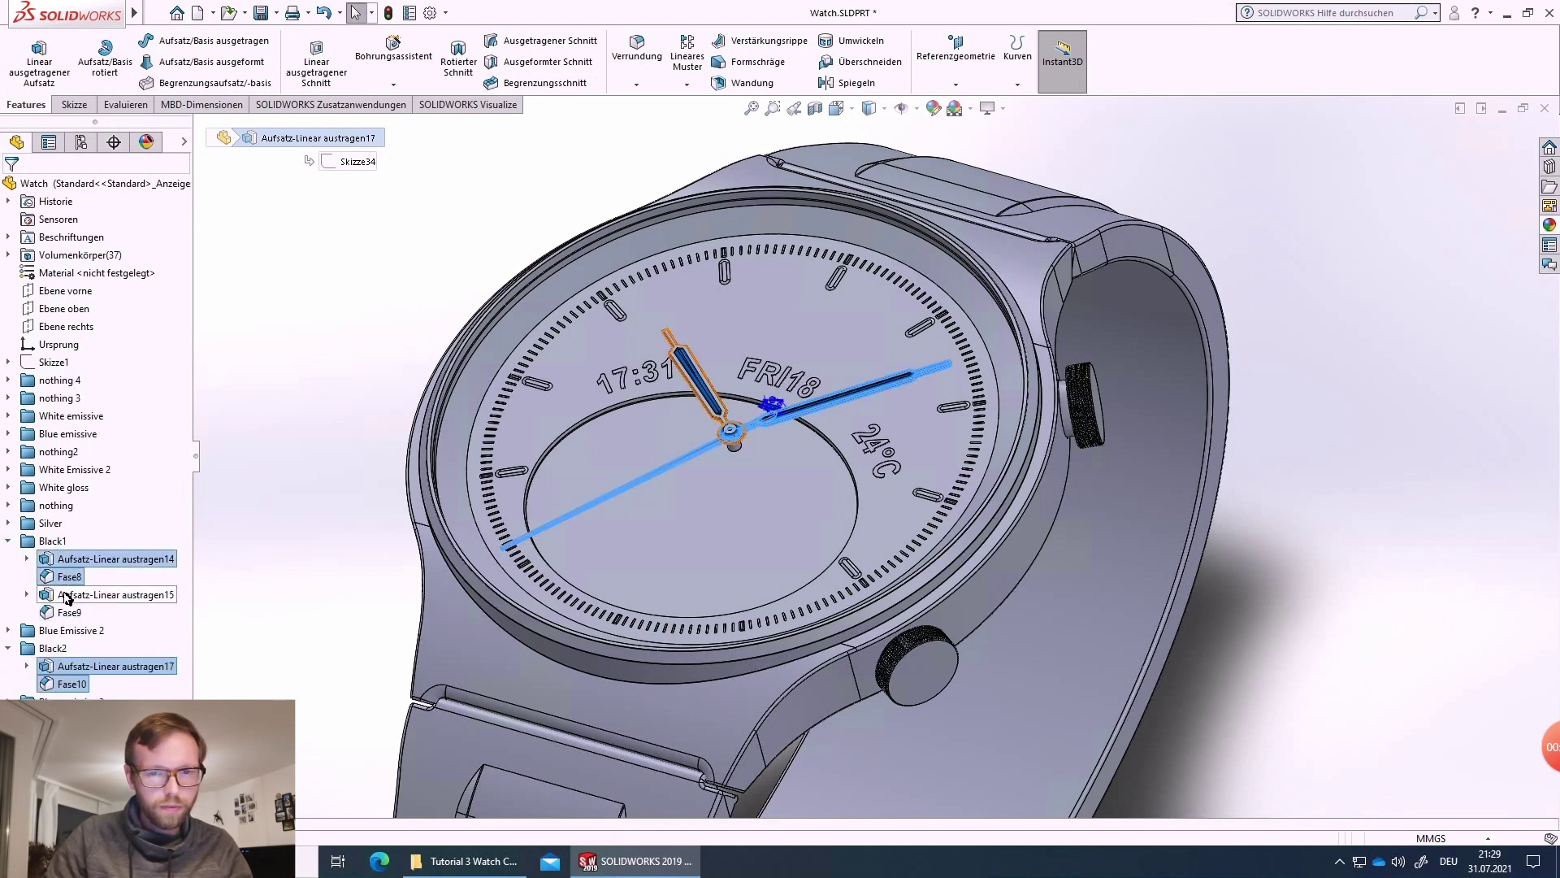
left_click(70, 613, "ctrl")
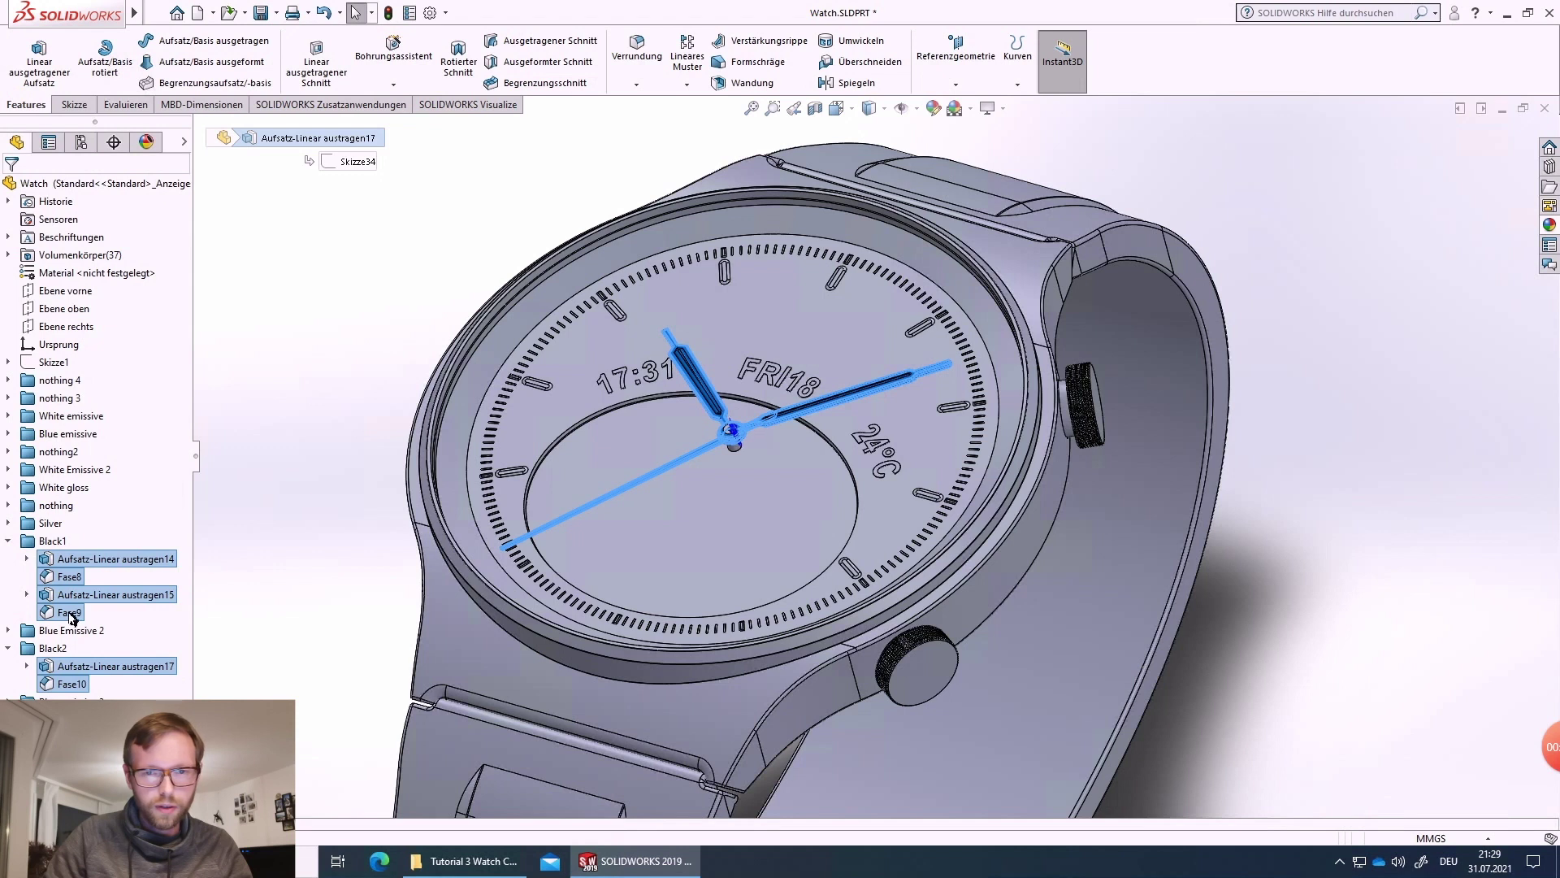
right_click(70, 615)
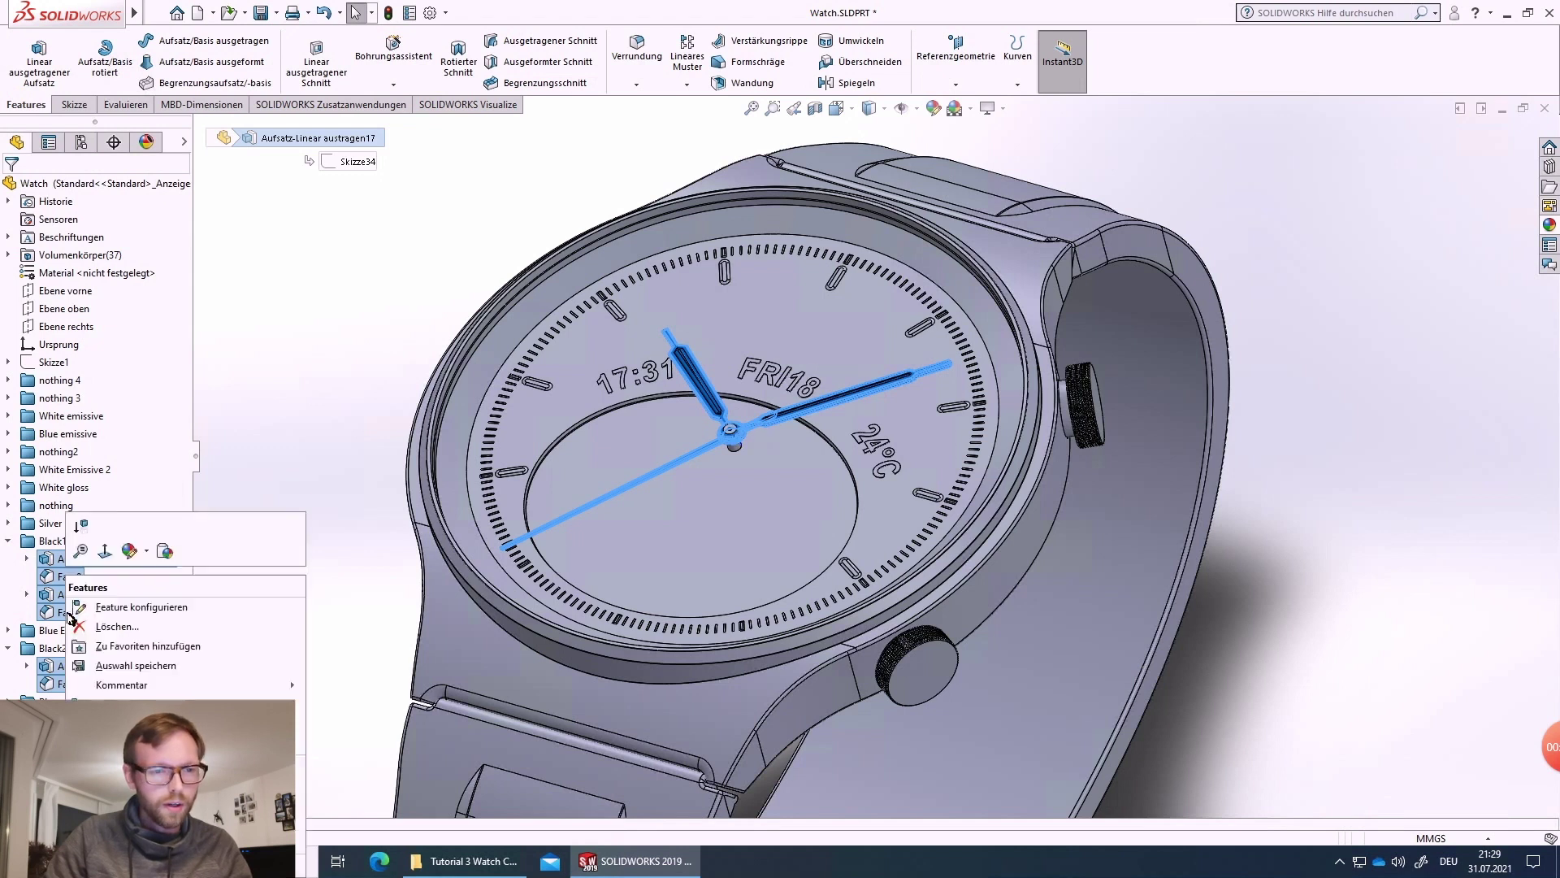
left_click(148, 554)
left_click(162, 591)
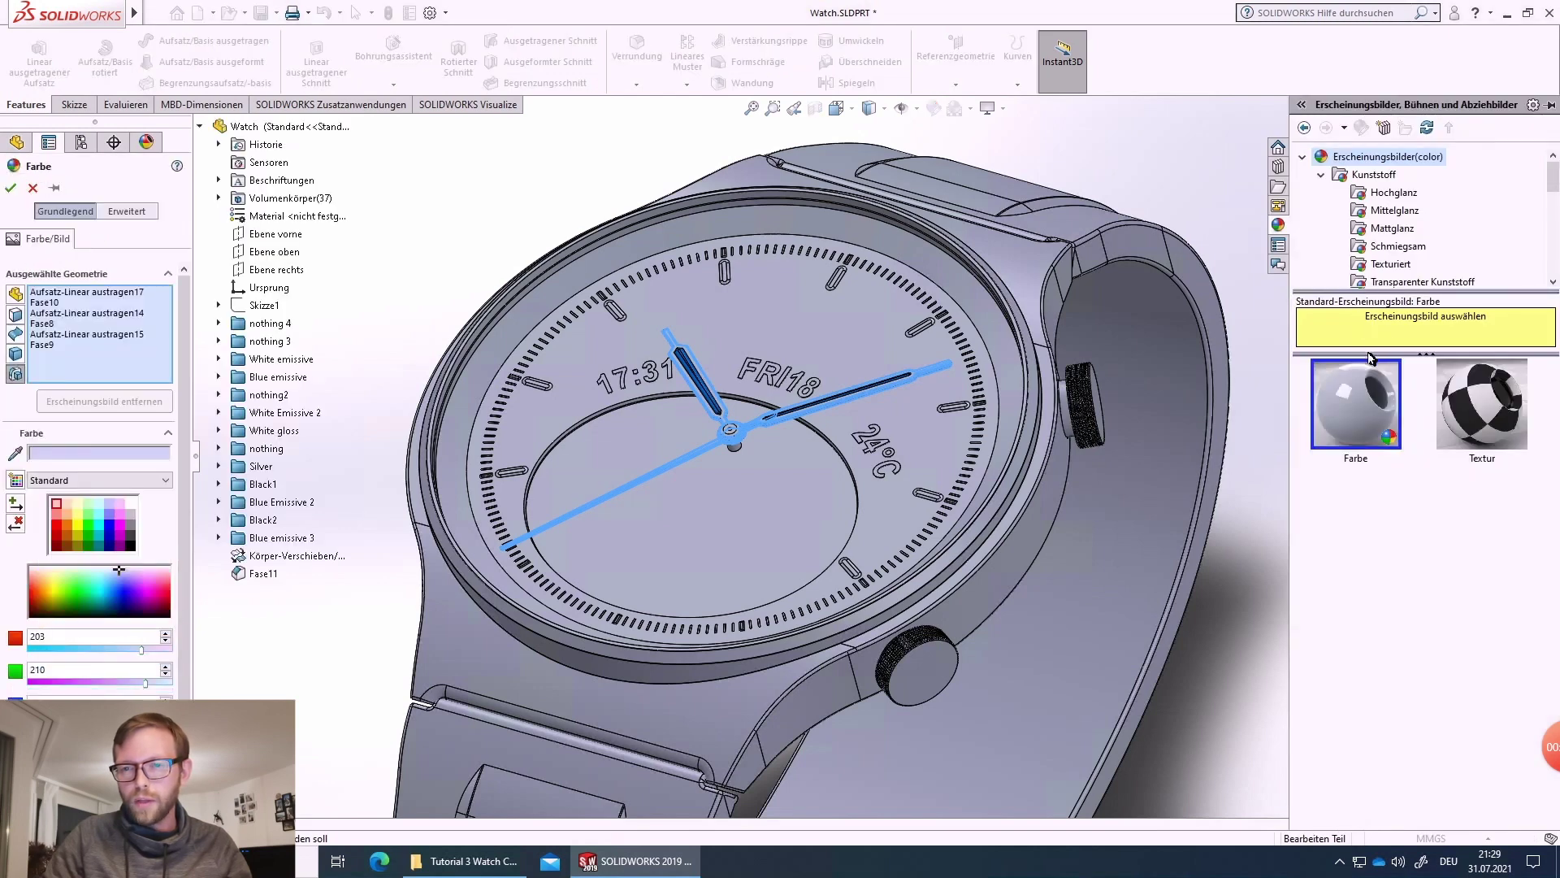
left_click(1392, 195)
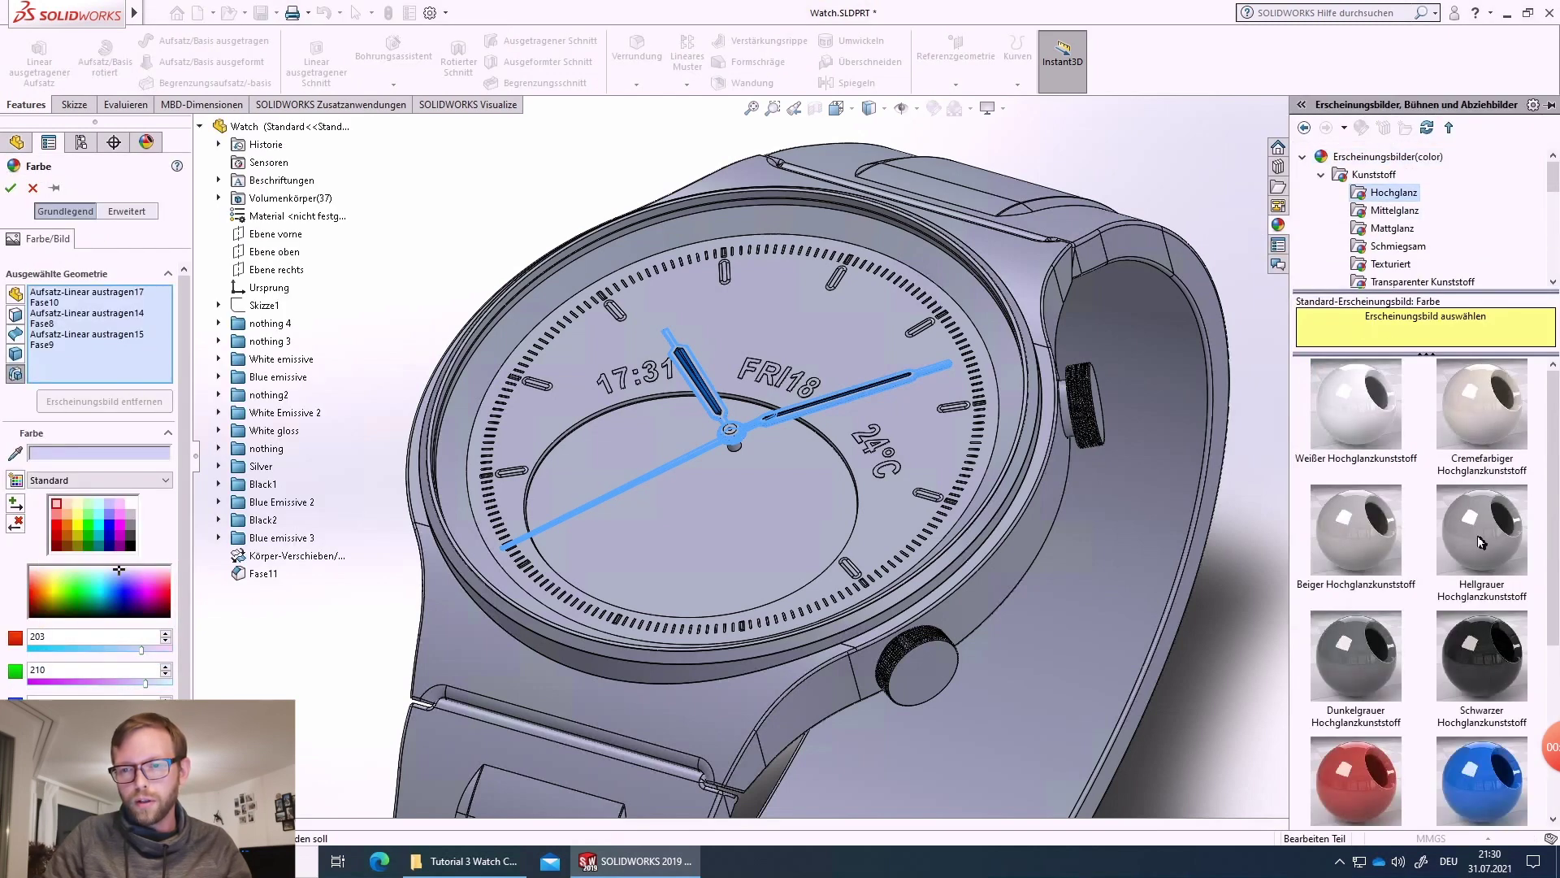
left_click(1503, 673)
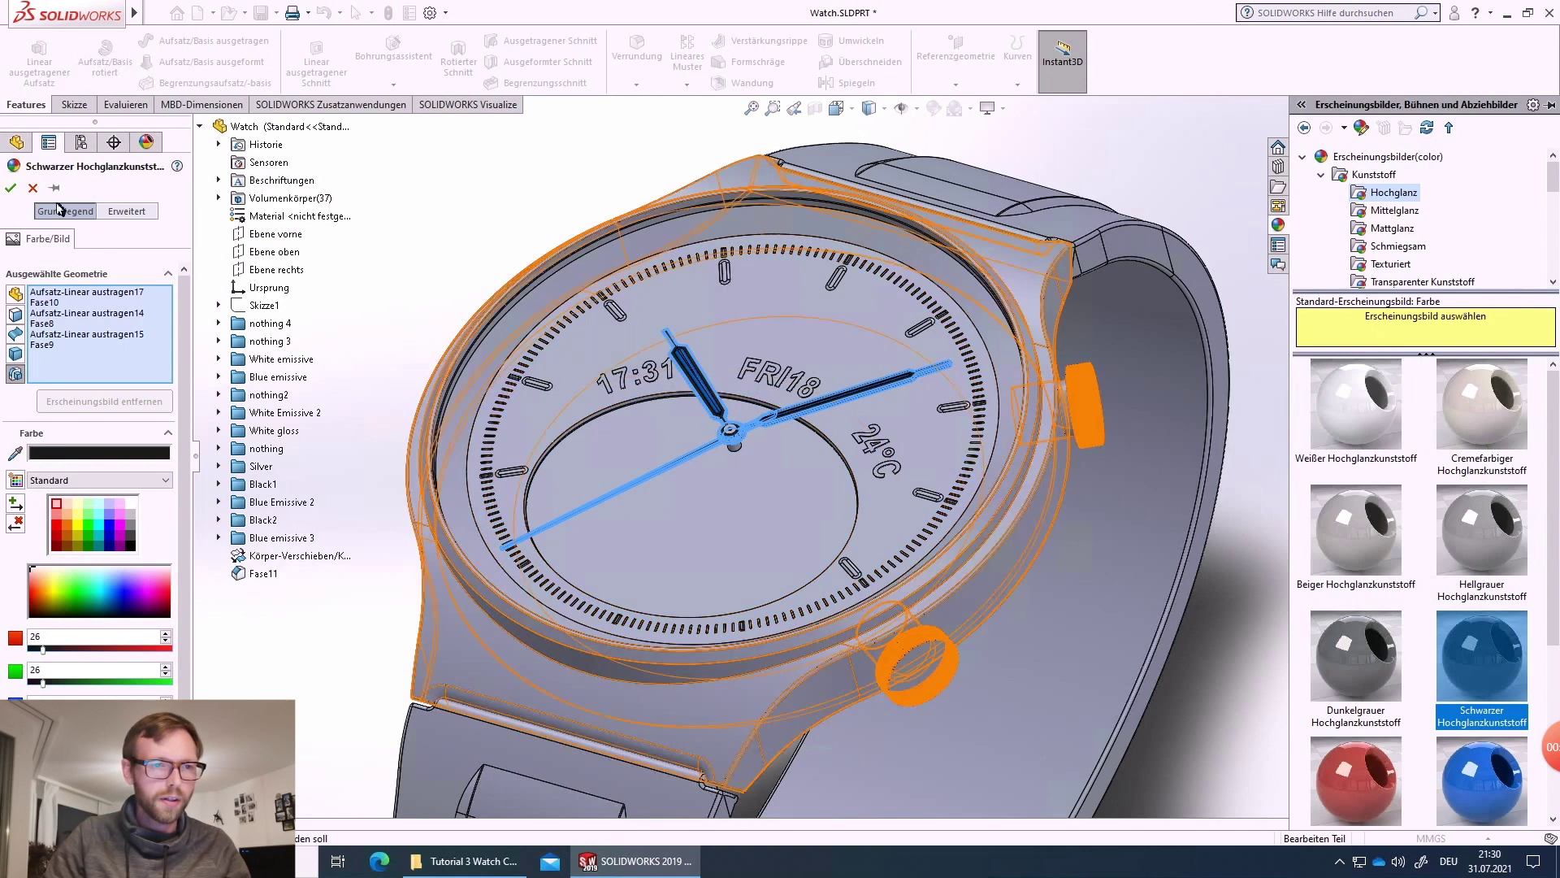
left_click(10, 190)
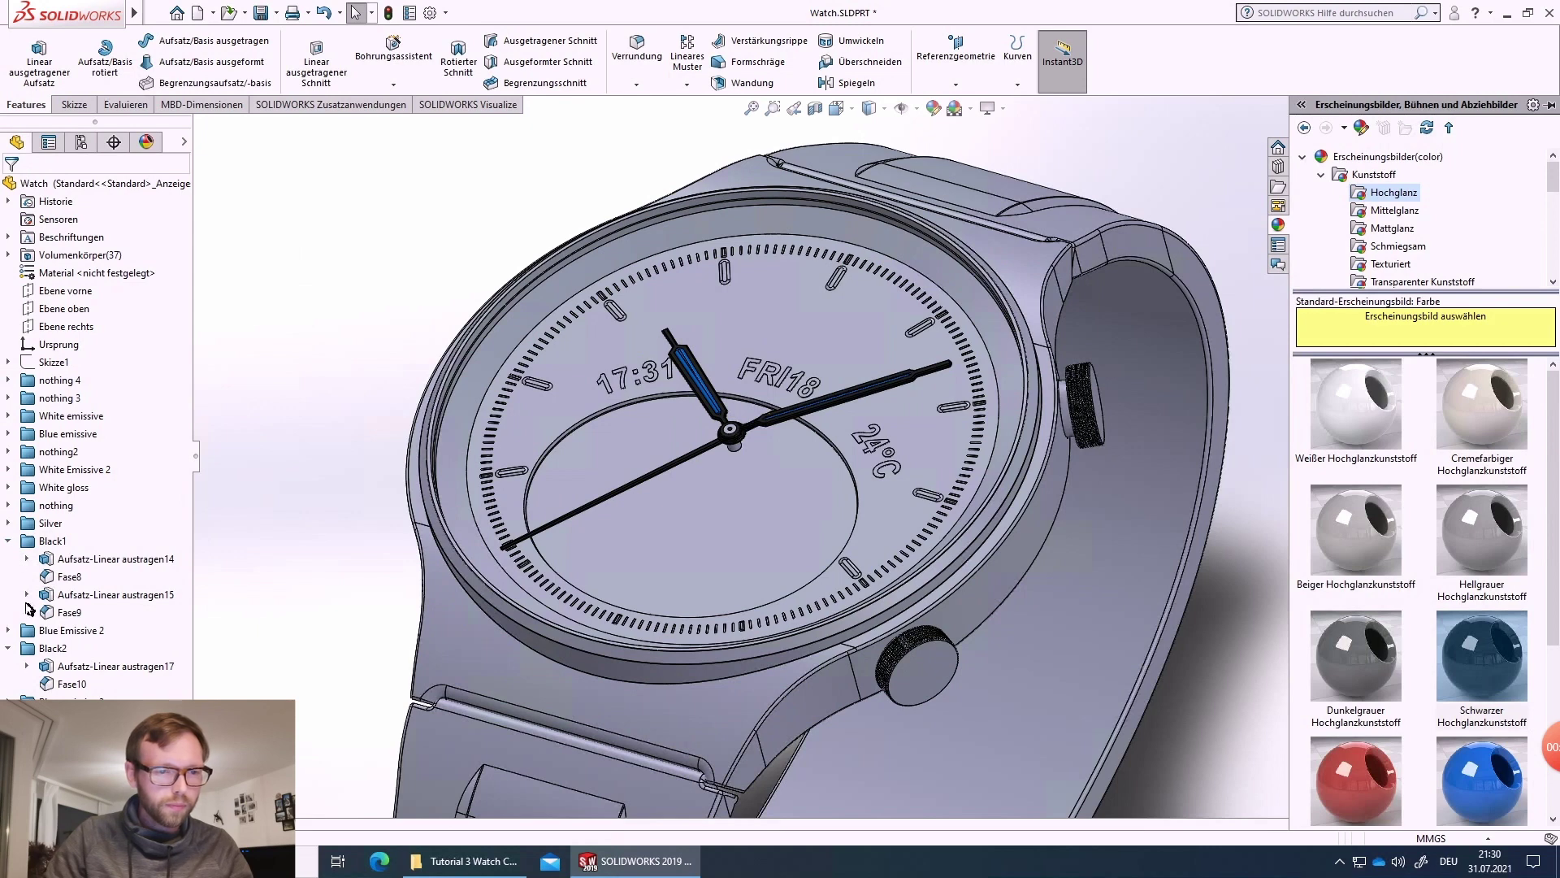
left_click(9, 648)
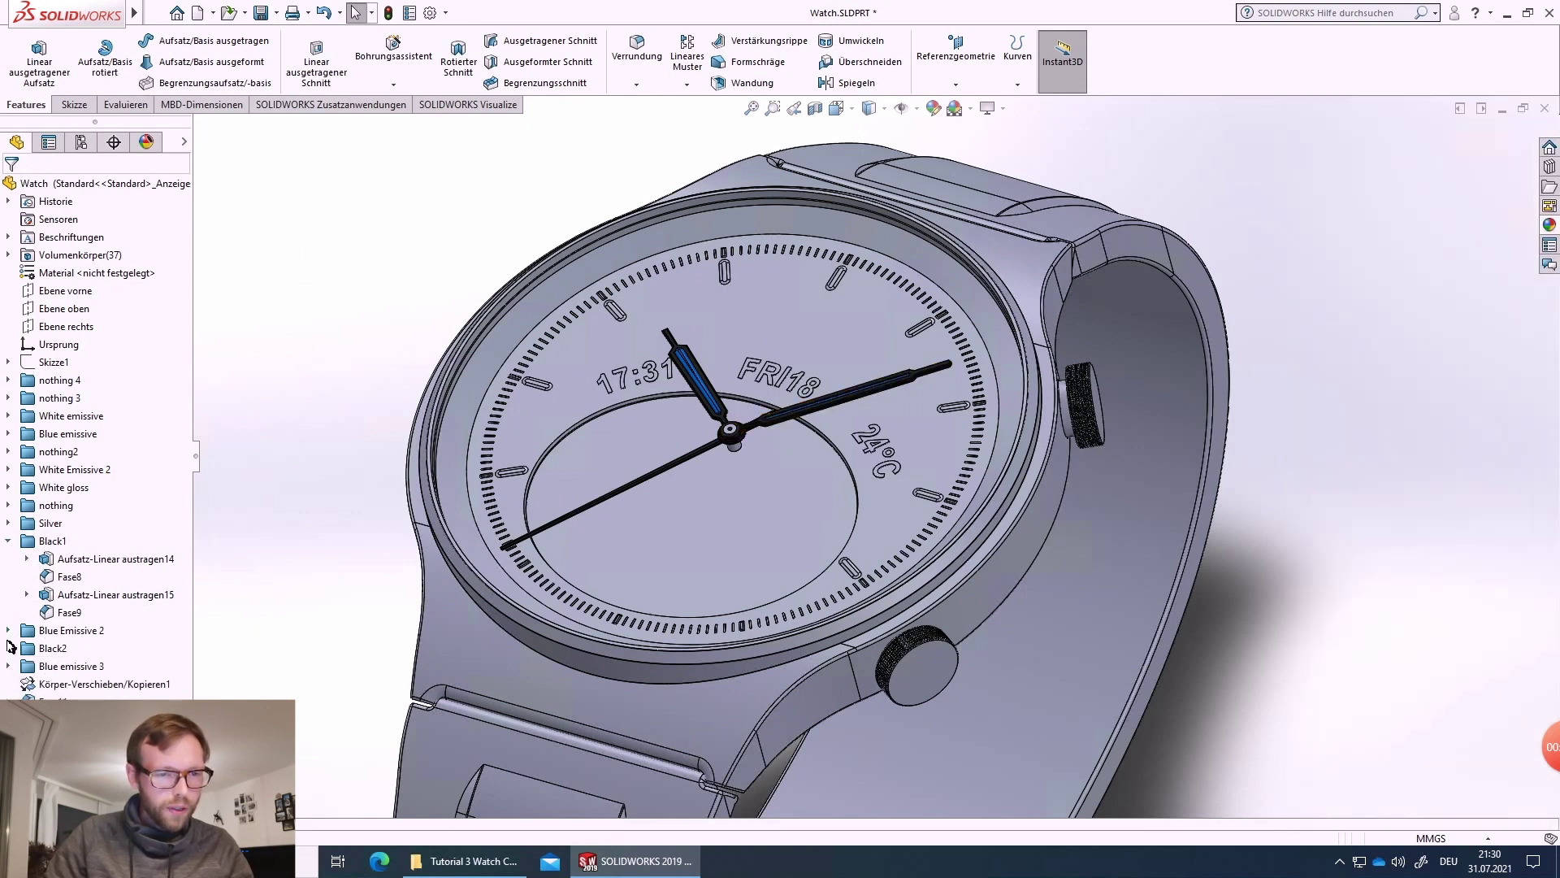
left_click(9, 542)
- Apply the Hellgrauer Hochglanzkunststoff appearance to the centre pin extrusion of the hands in the Silver folder
left_click(9, 522)
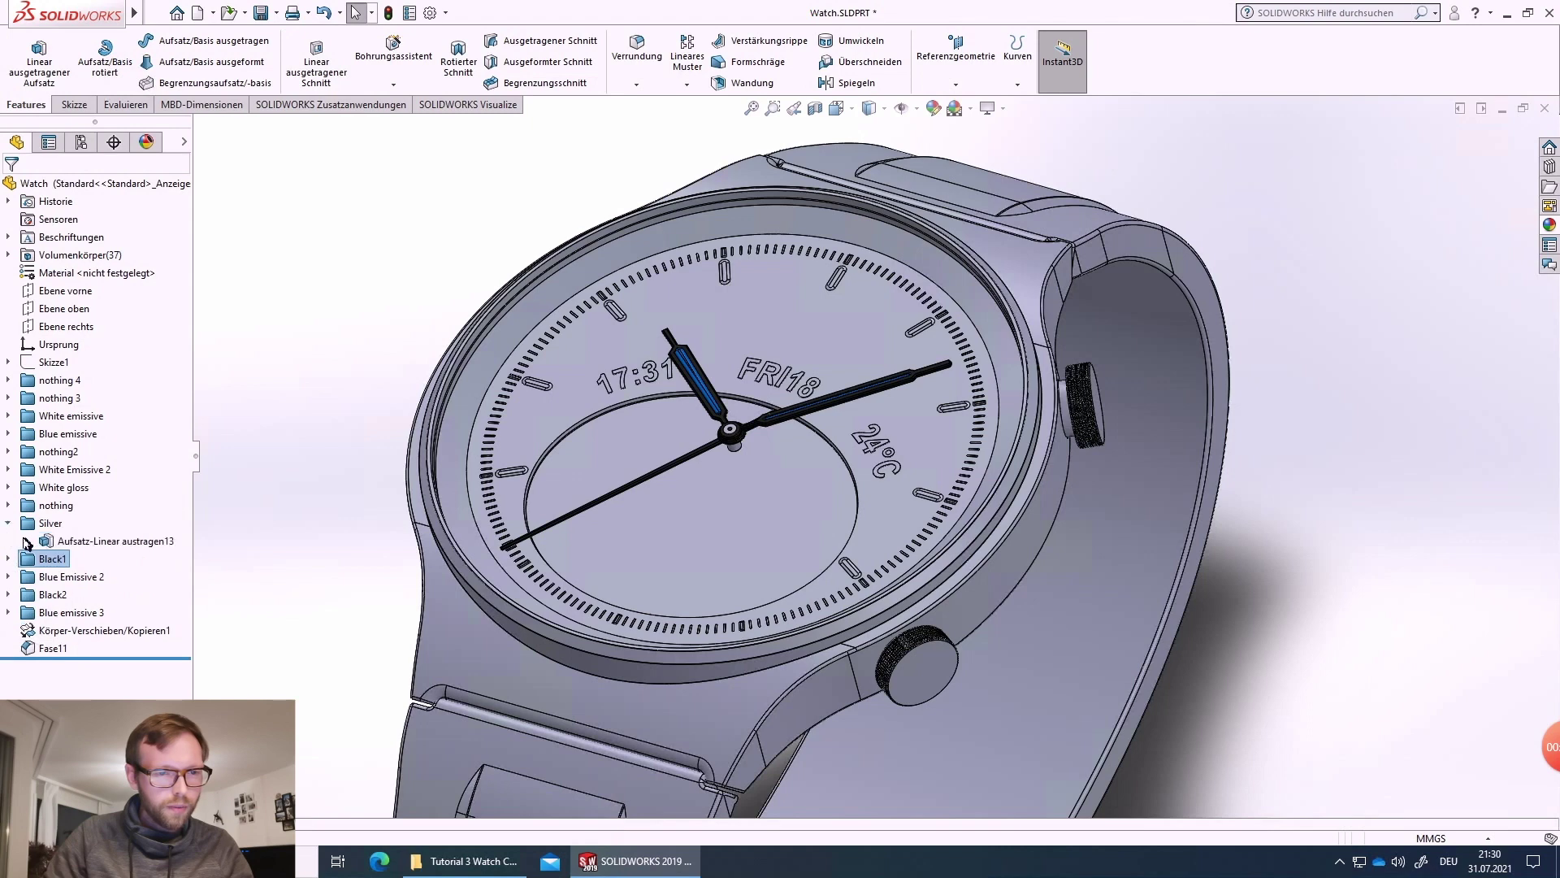
left_click(83, 543)
scroll(756, 439, "down", 8)
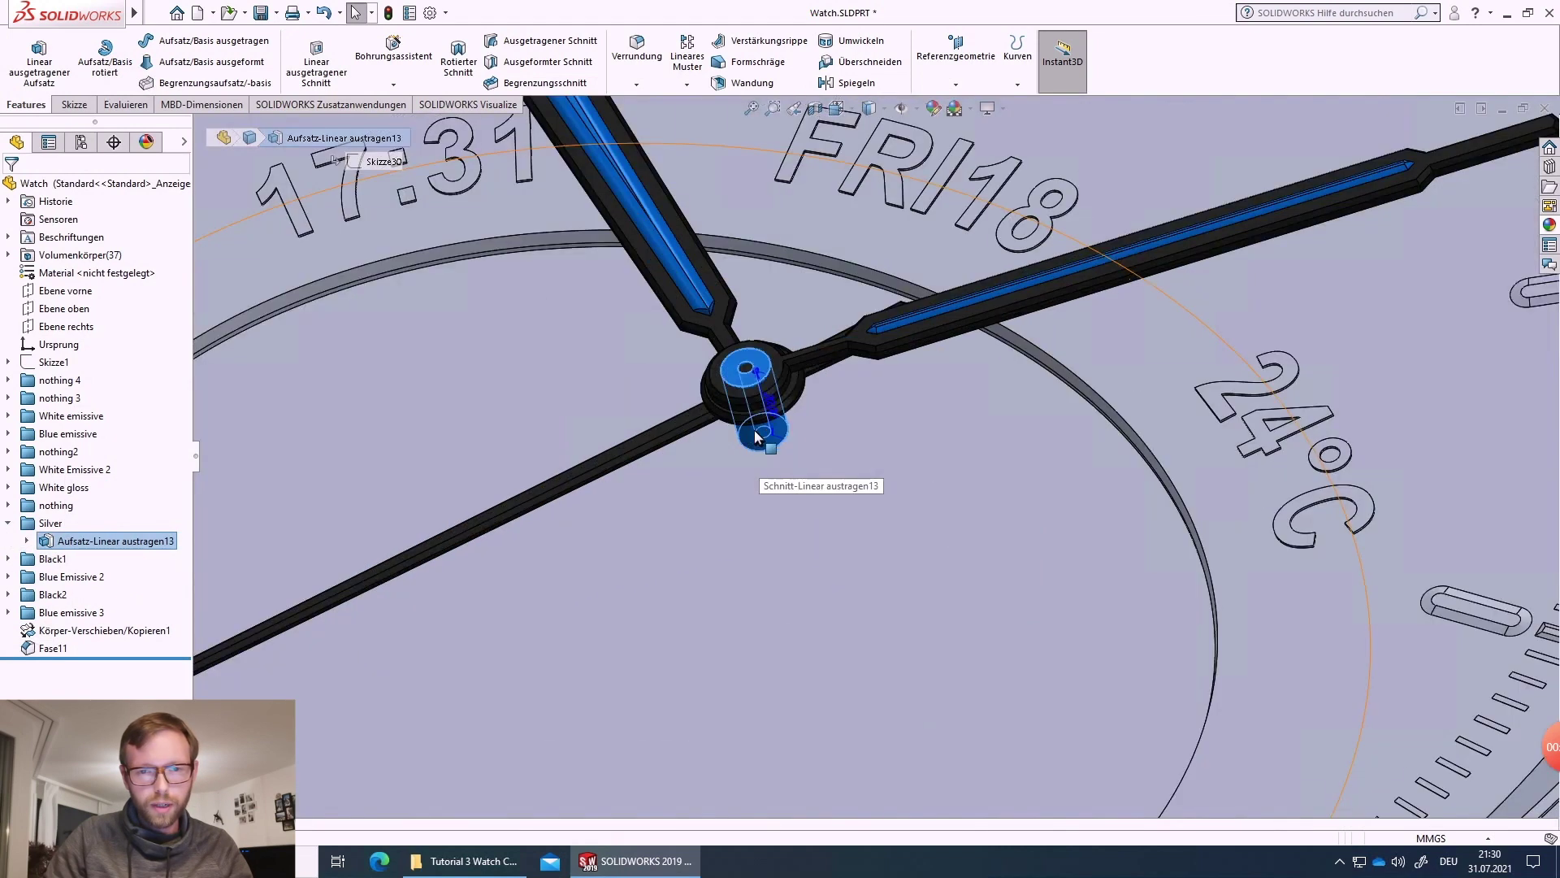
scroll(780, 447, "up", 2)
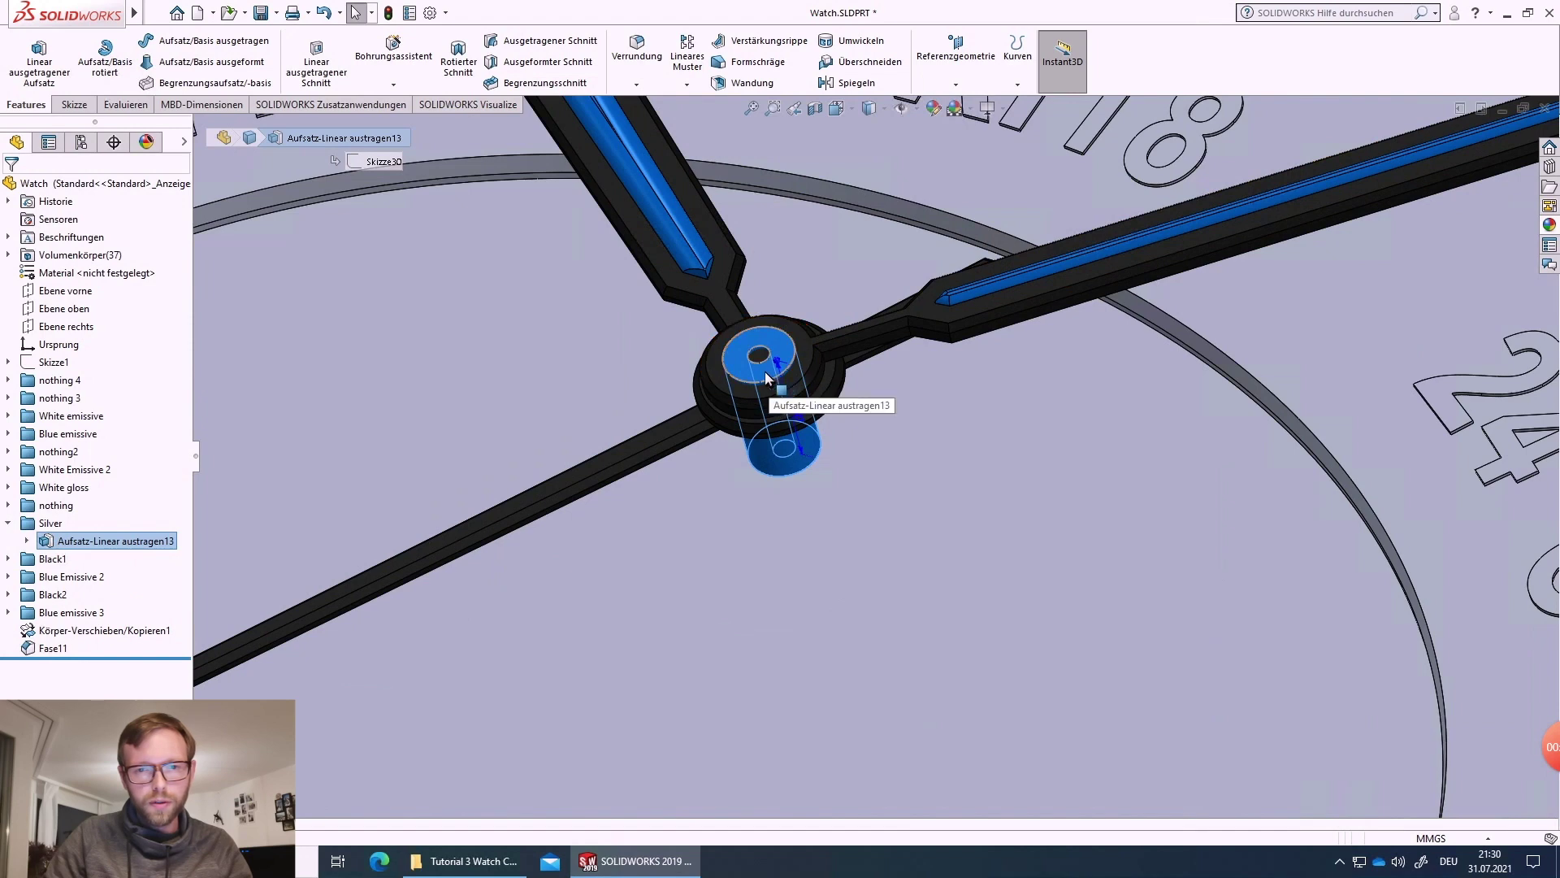
left_click(800, 439)
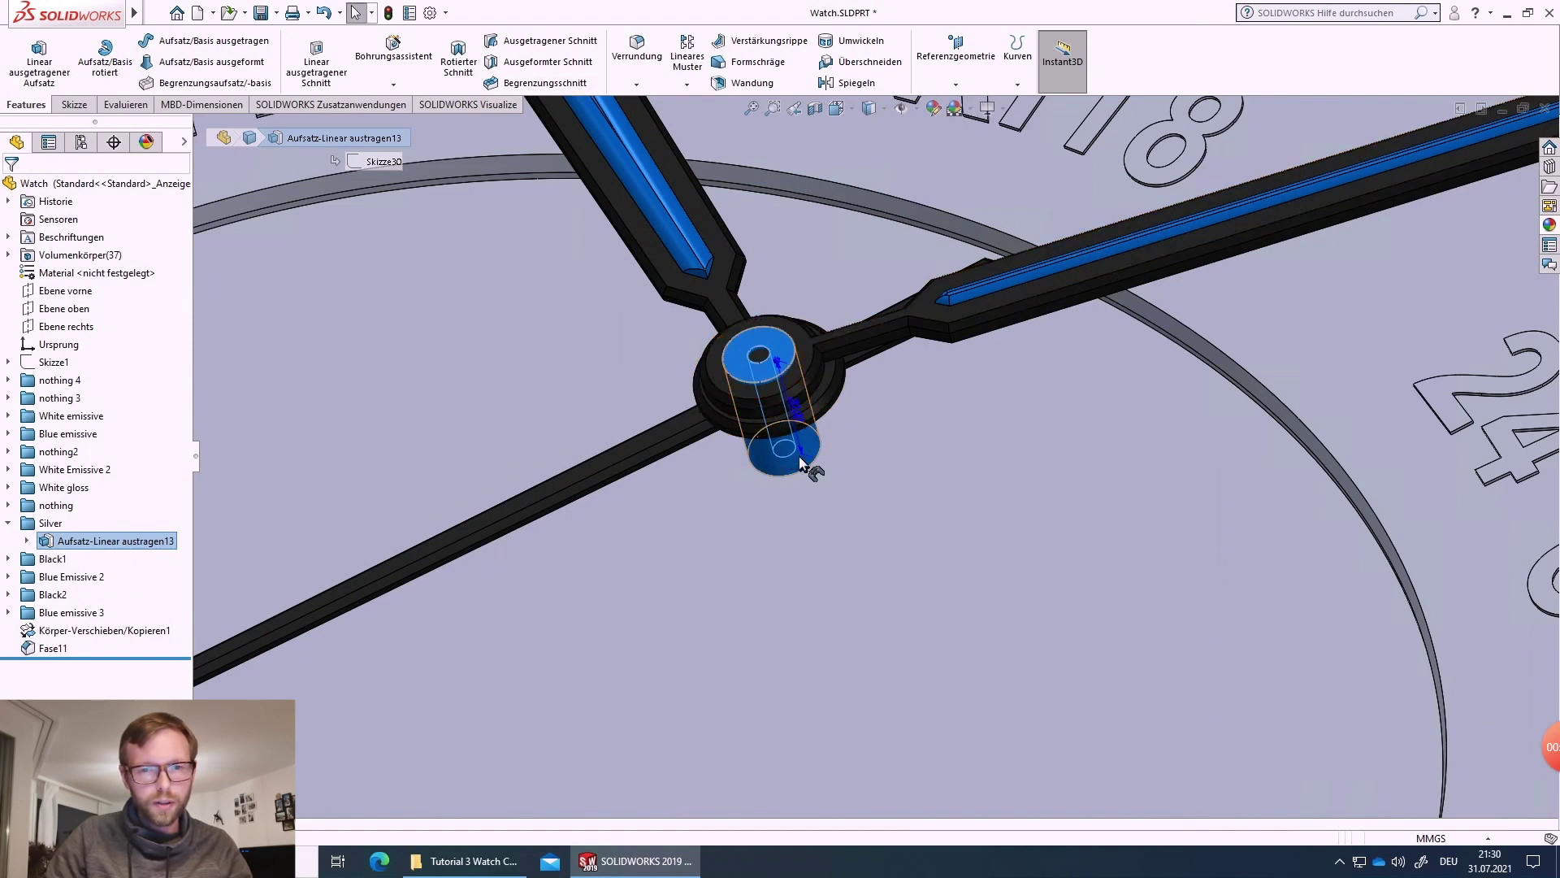
scroll(815, 470, "up", 6)
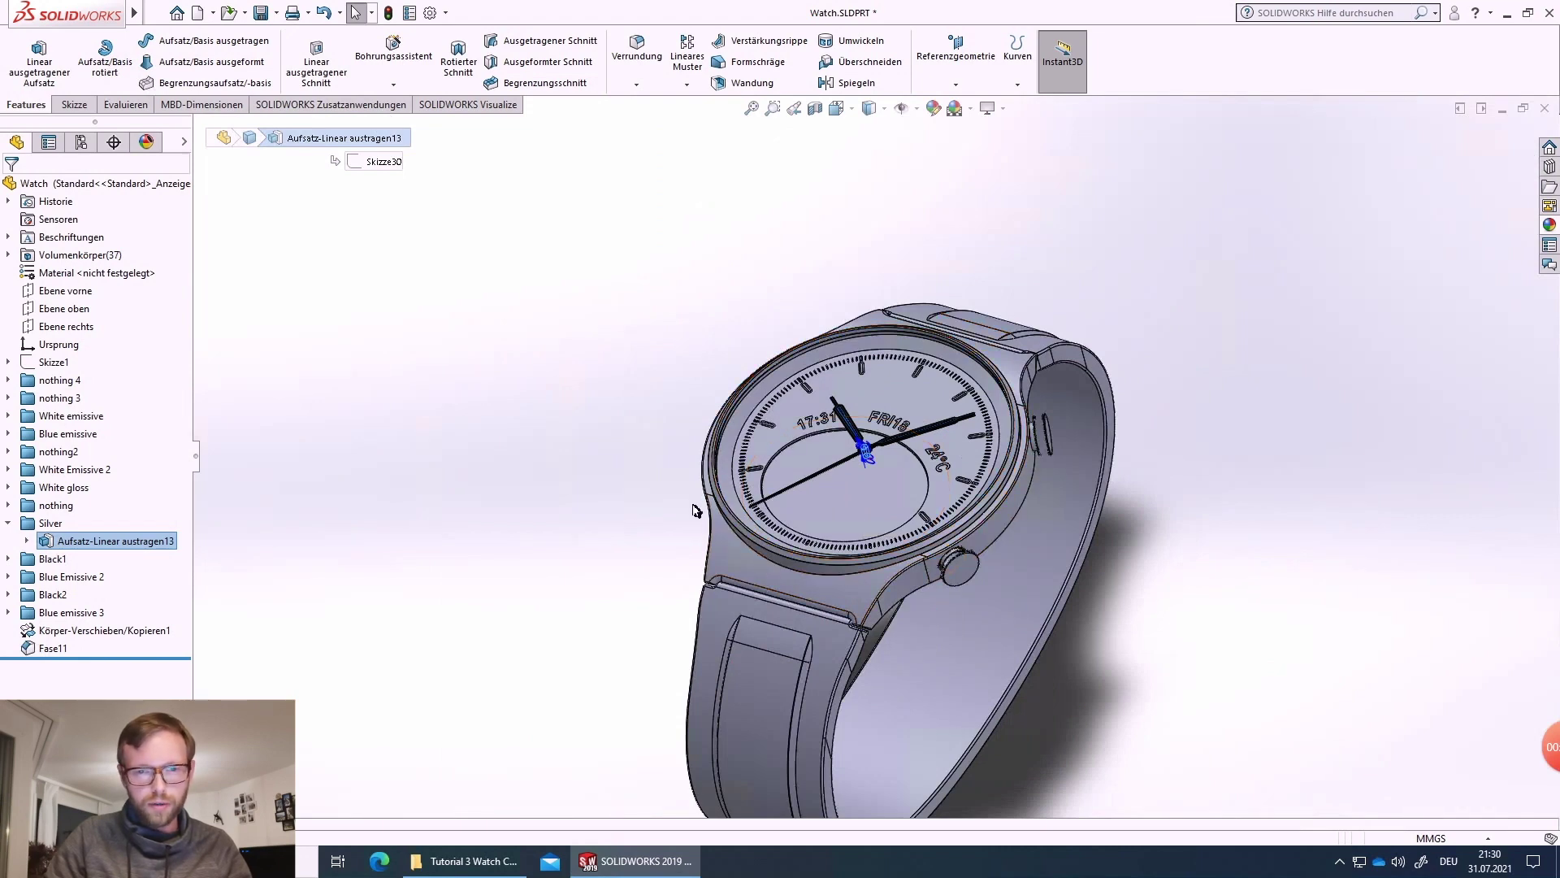
scroll(849, 488, "down", 8)
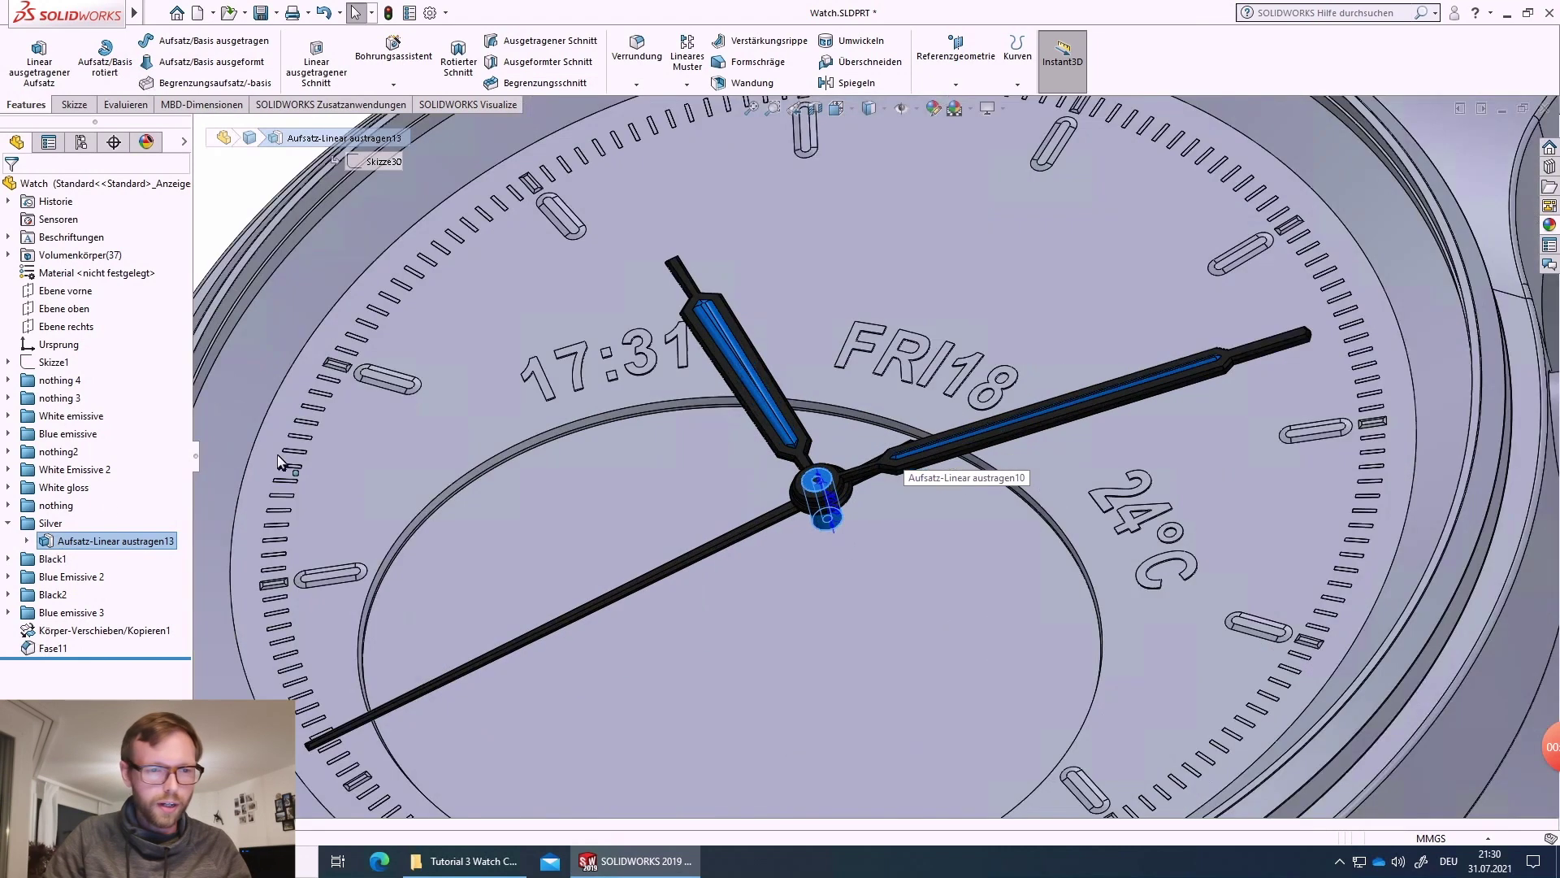
right_click(71, 543)
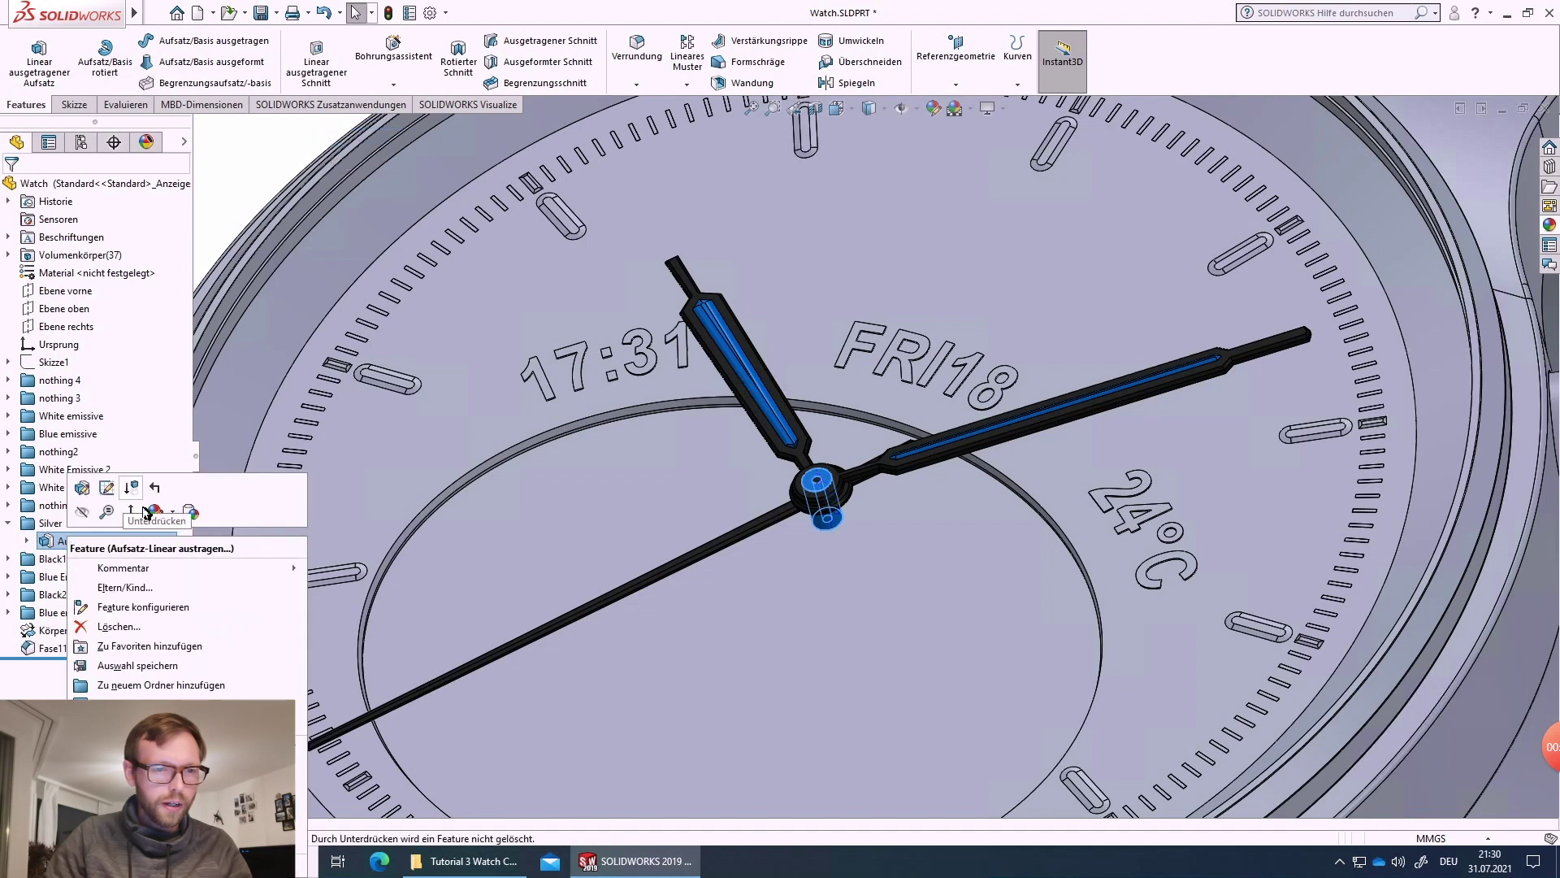
left_click(175, 514)
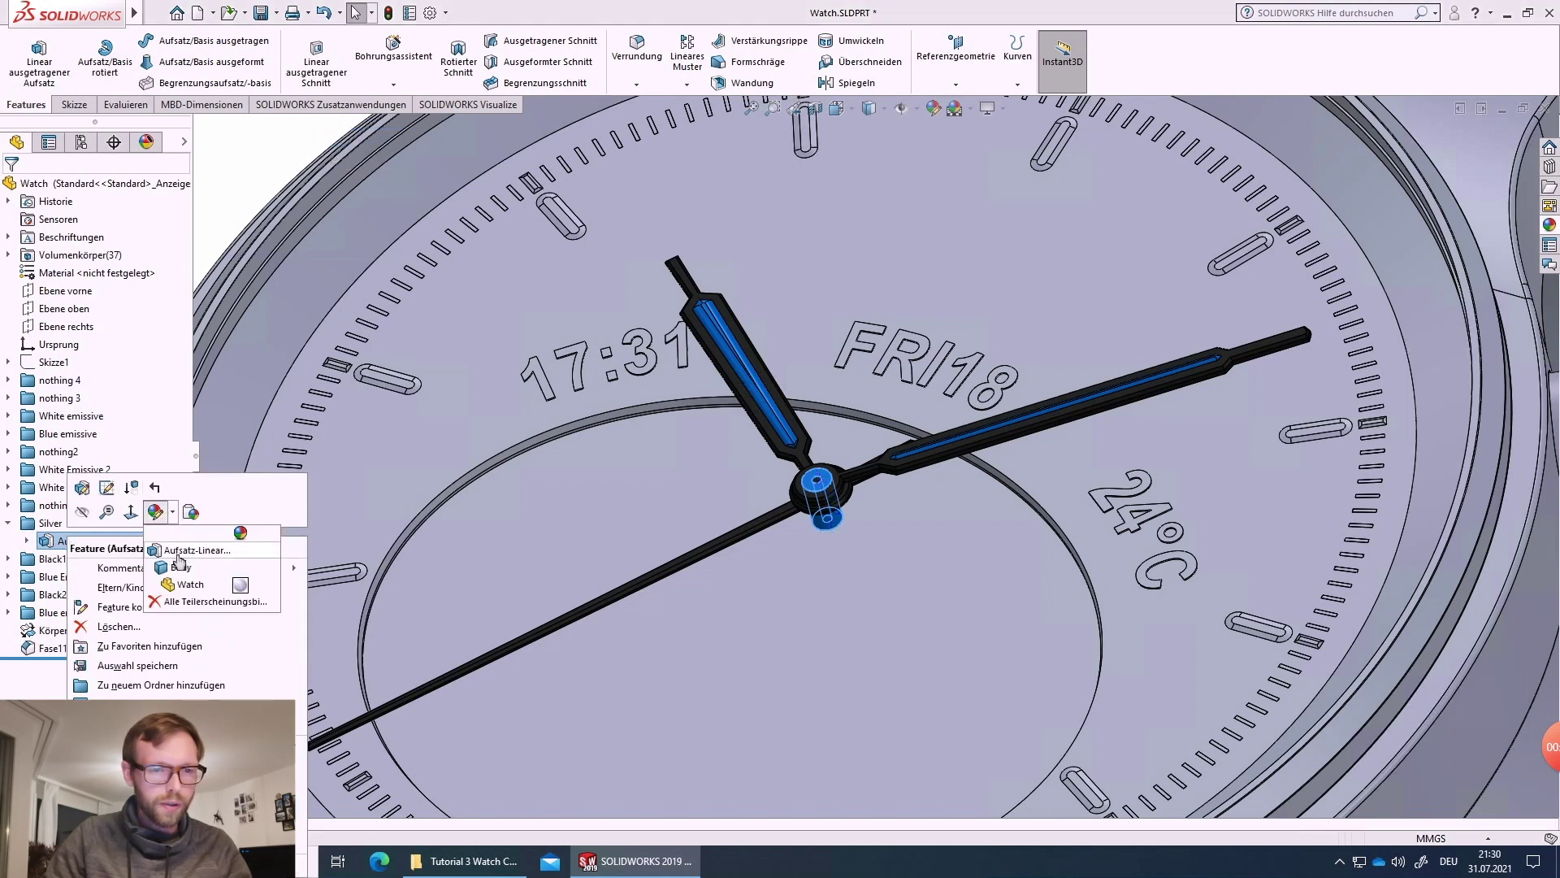
left_click(178, 553)
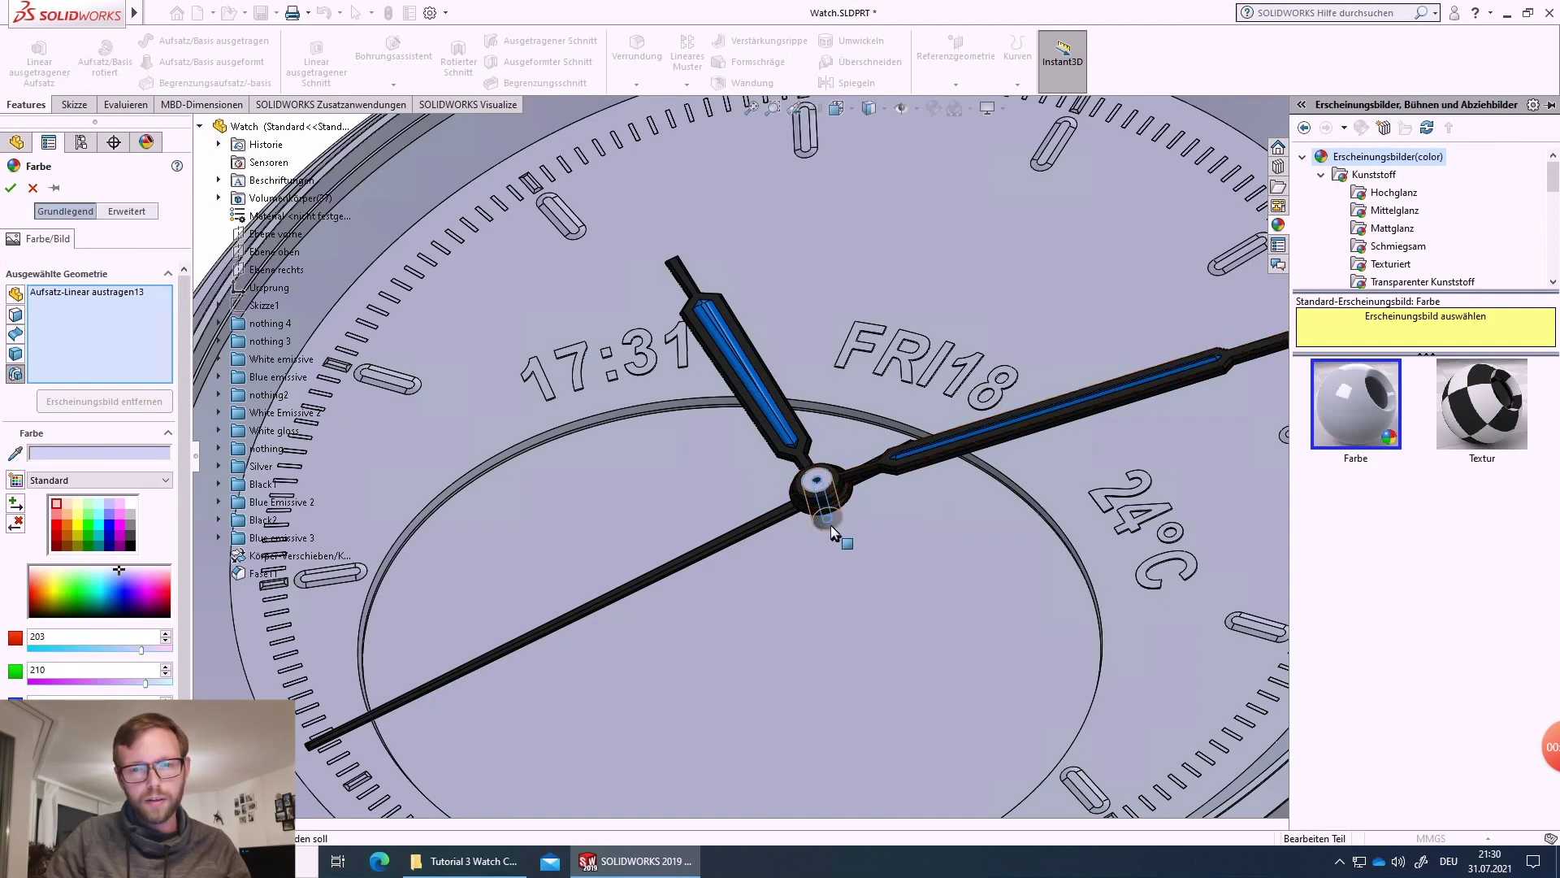
left_click(1393, 193)
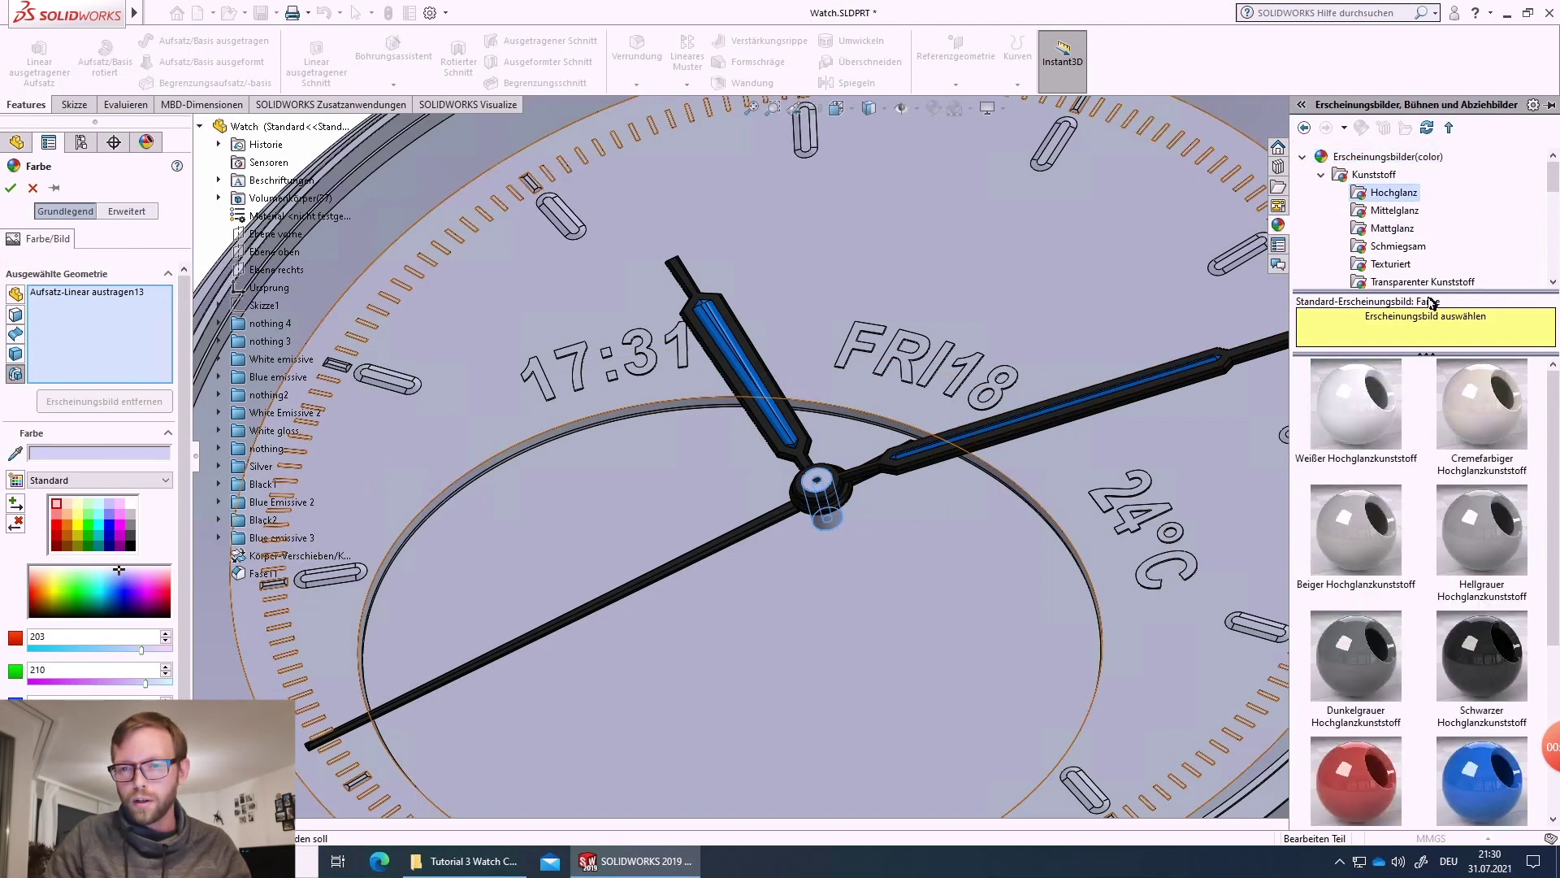
left_click(1500, 535)
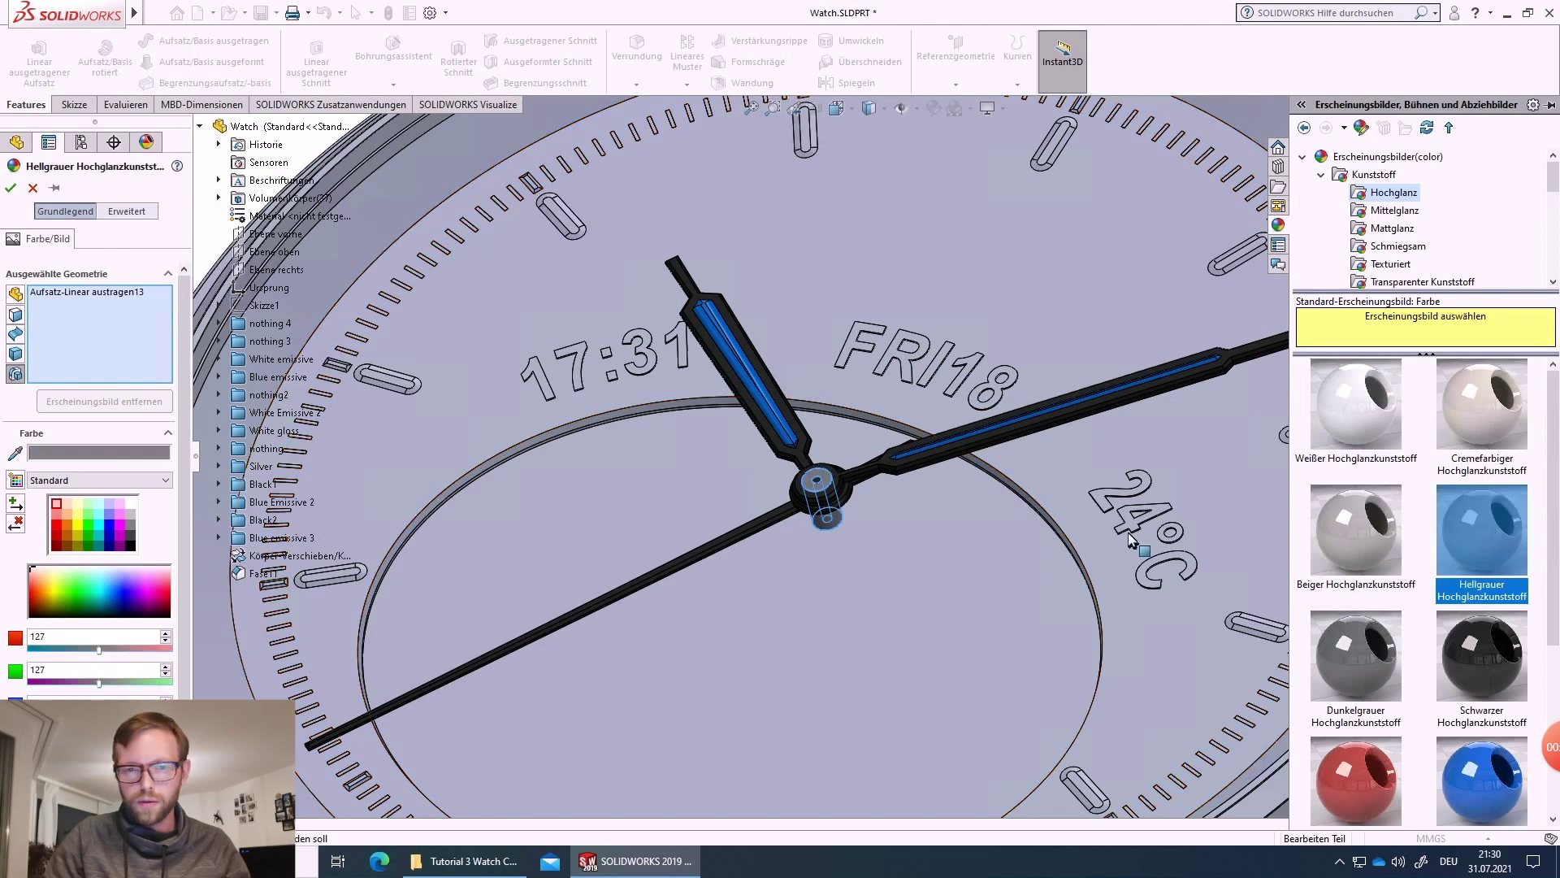
left_click(11, 188)
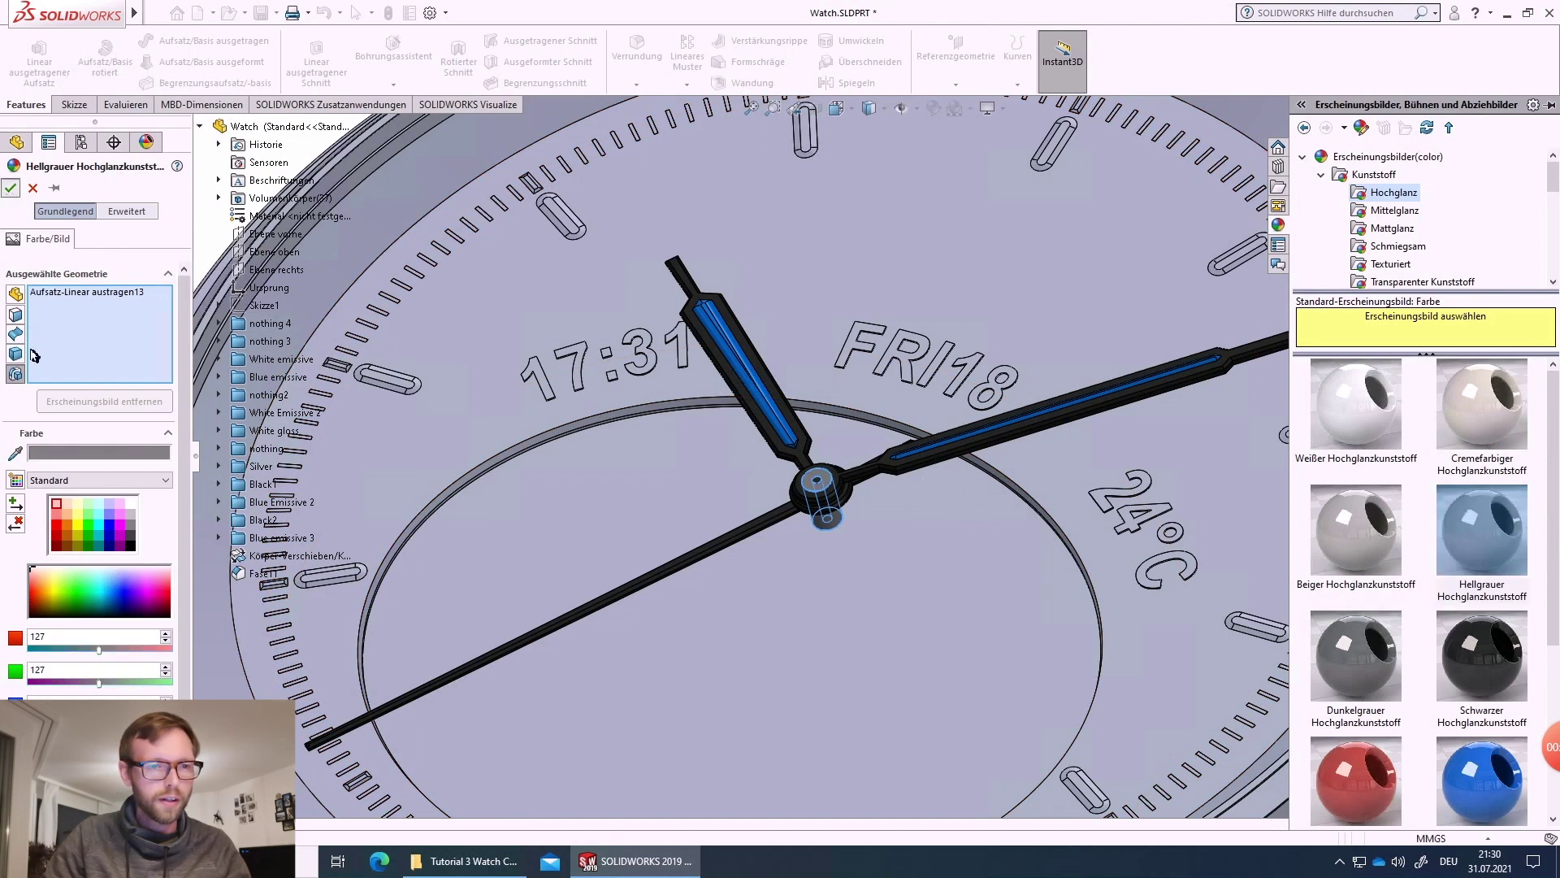
left_click(10, 524)
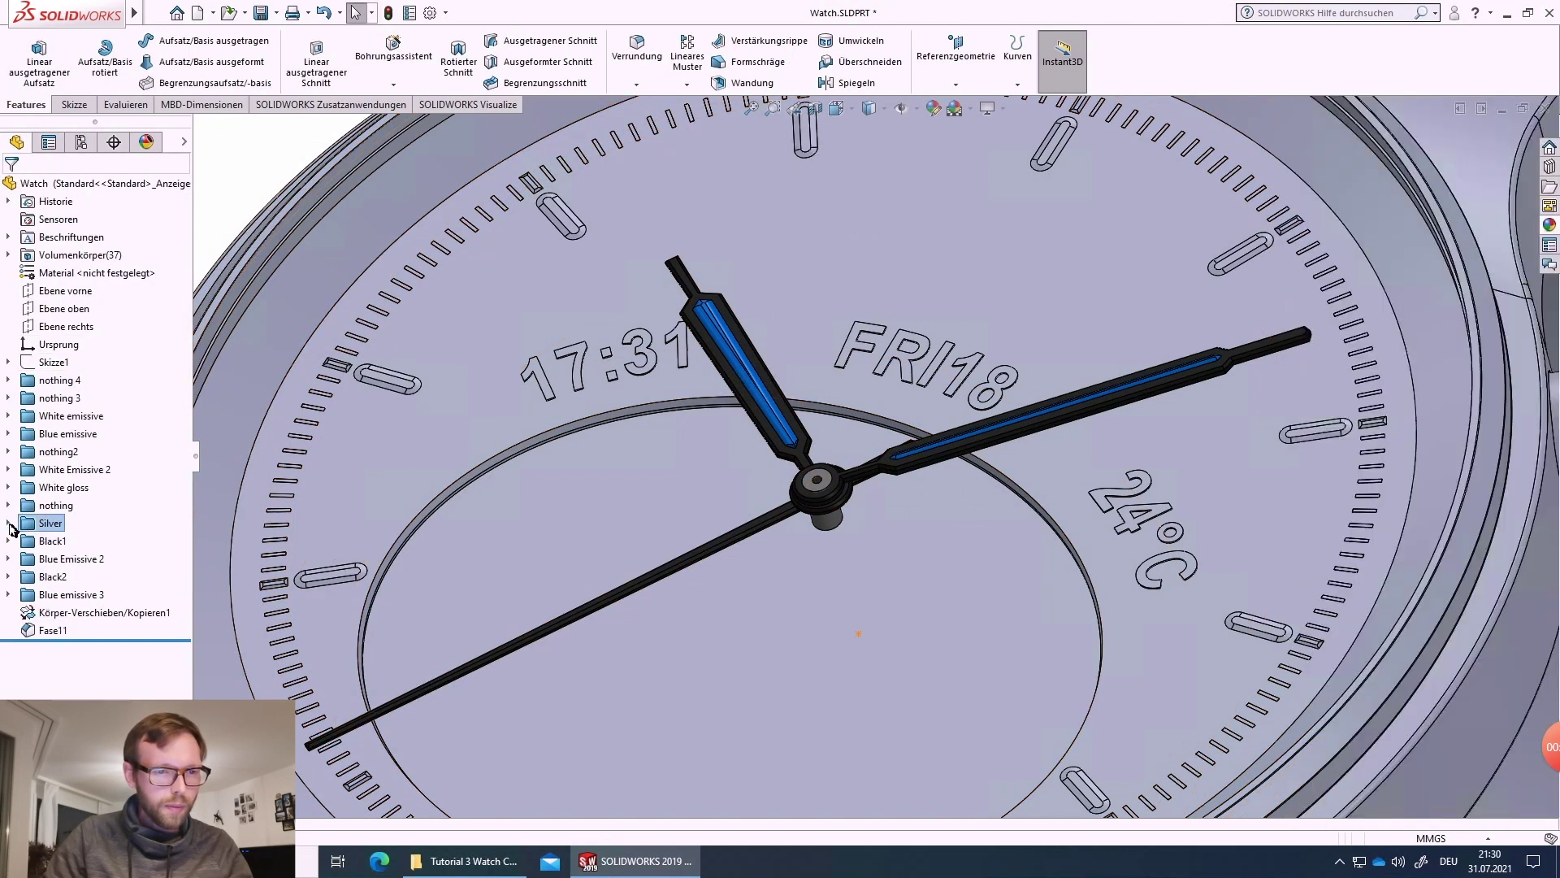
- Apply the Weißer Mittelglanzkunststoff appearance to the chamfer Fase4 around the dial's inner circle in the White gloss folder
left_click(8, 487)
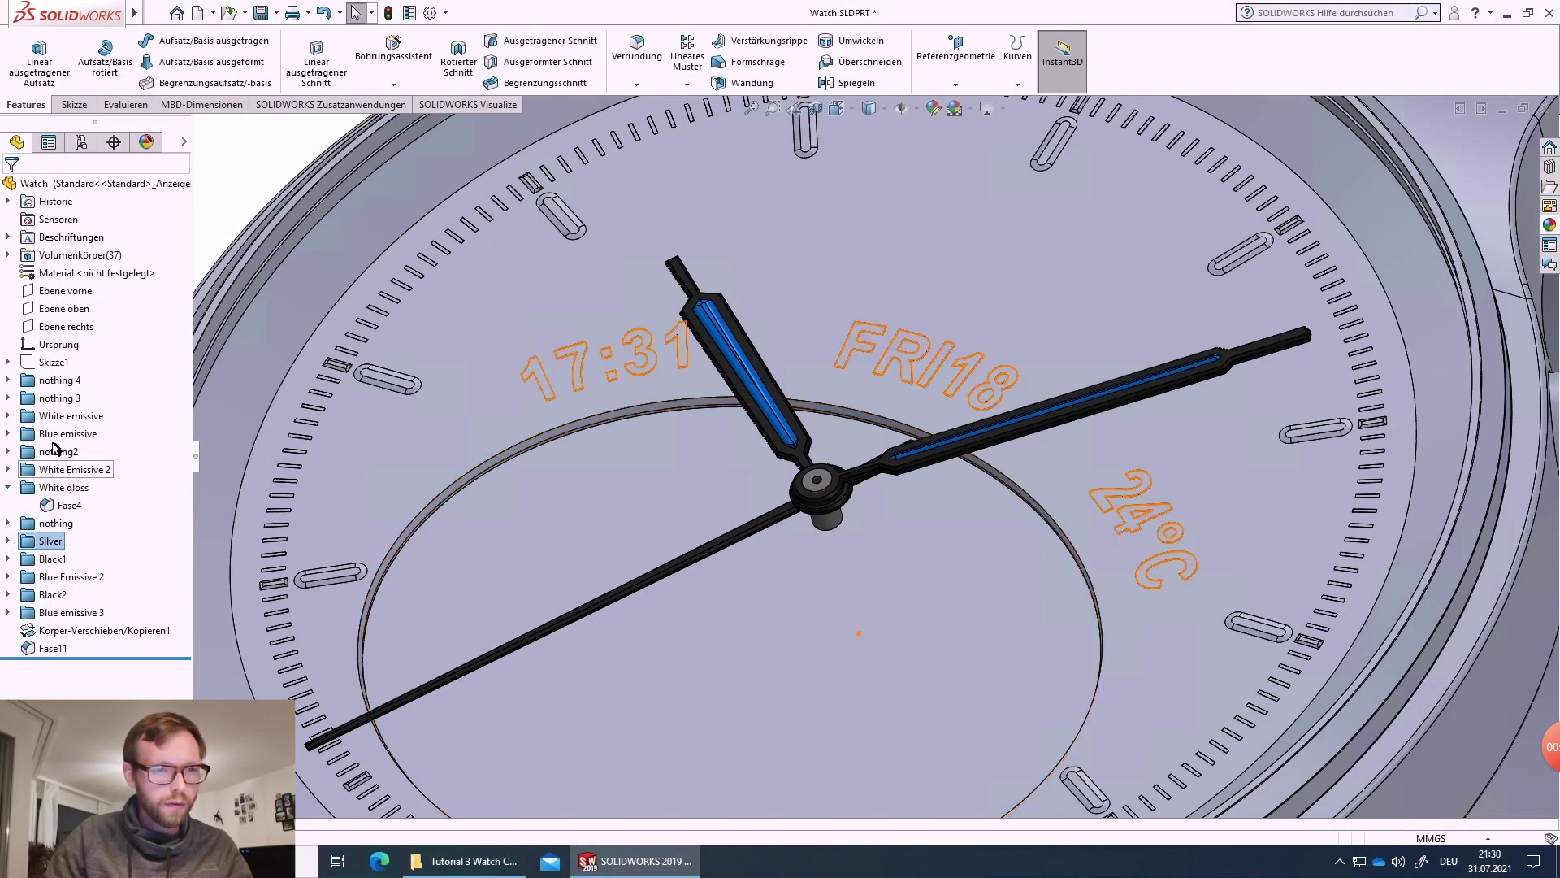
left_click(69, 507)
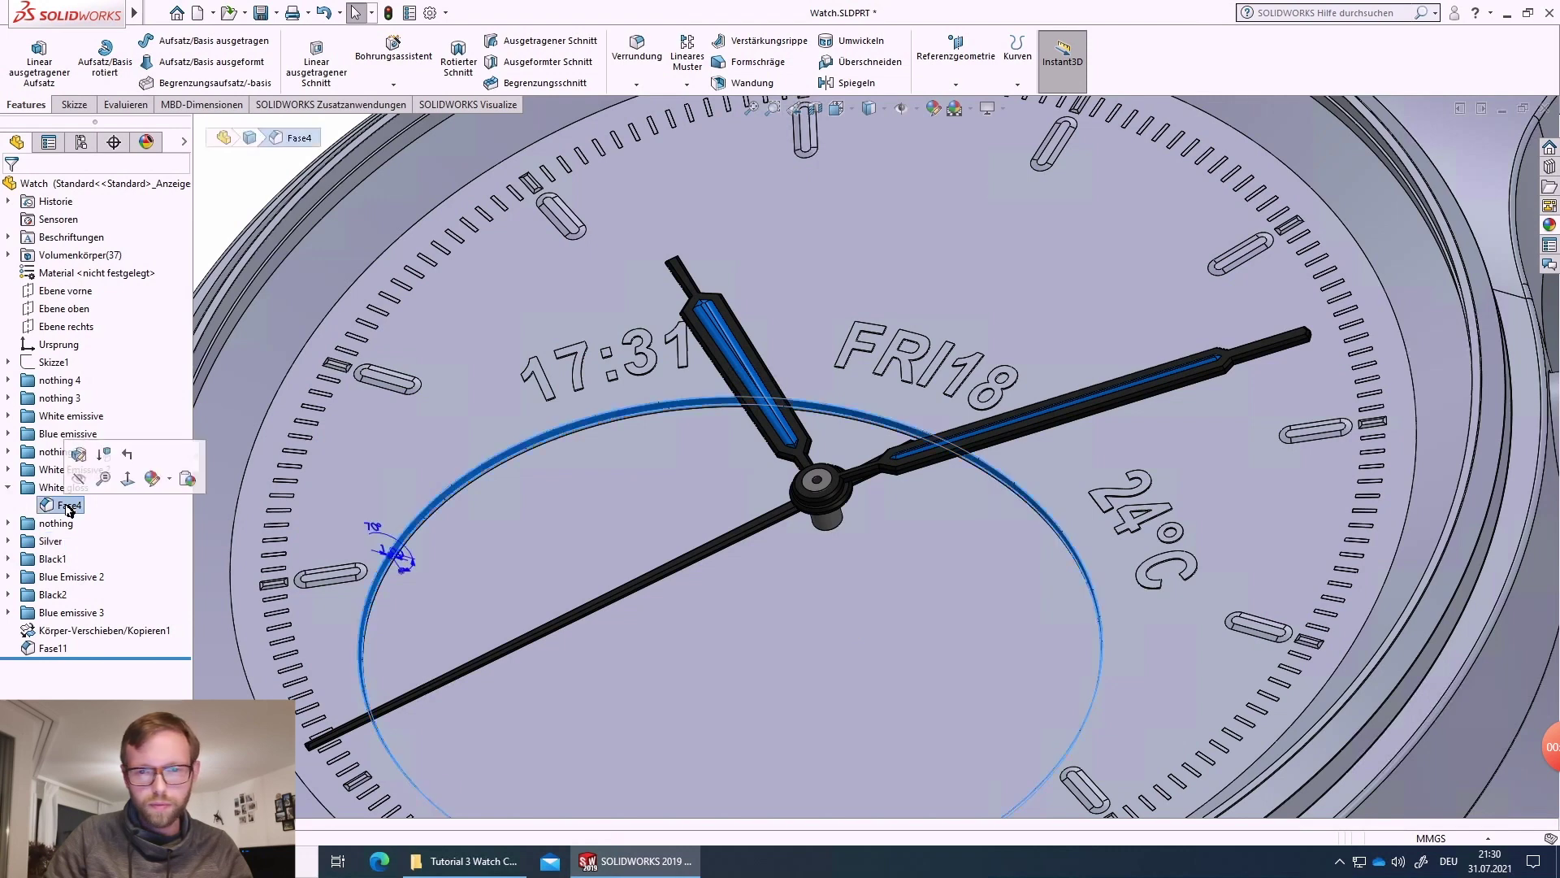
right_click(69, 507)
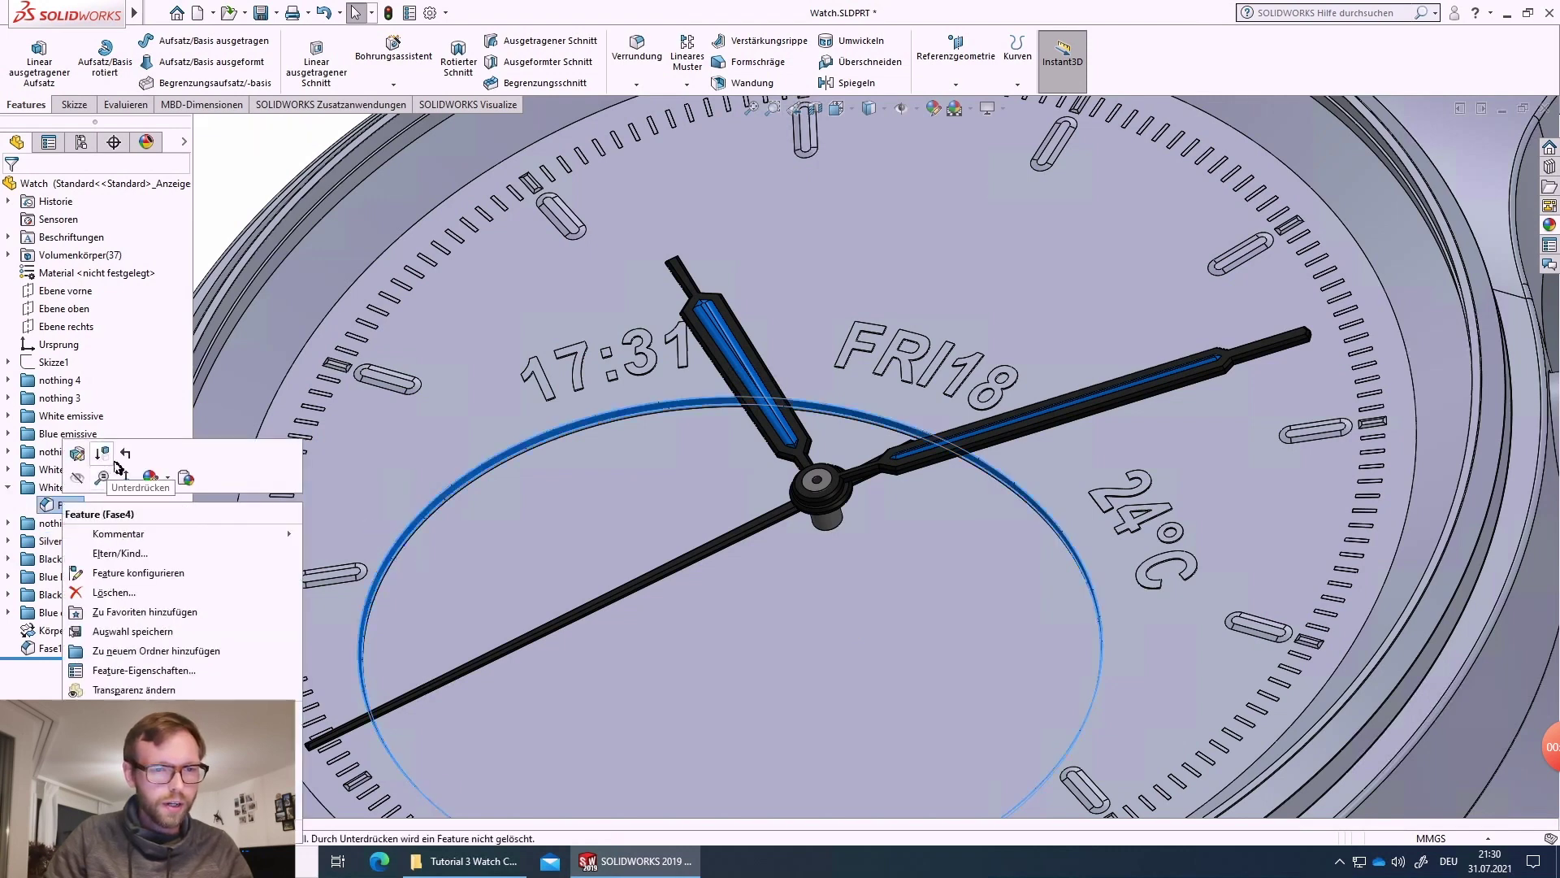
left_click(172, 486)
left_click(168, 516)
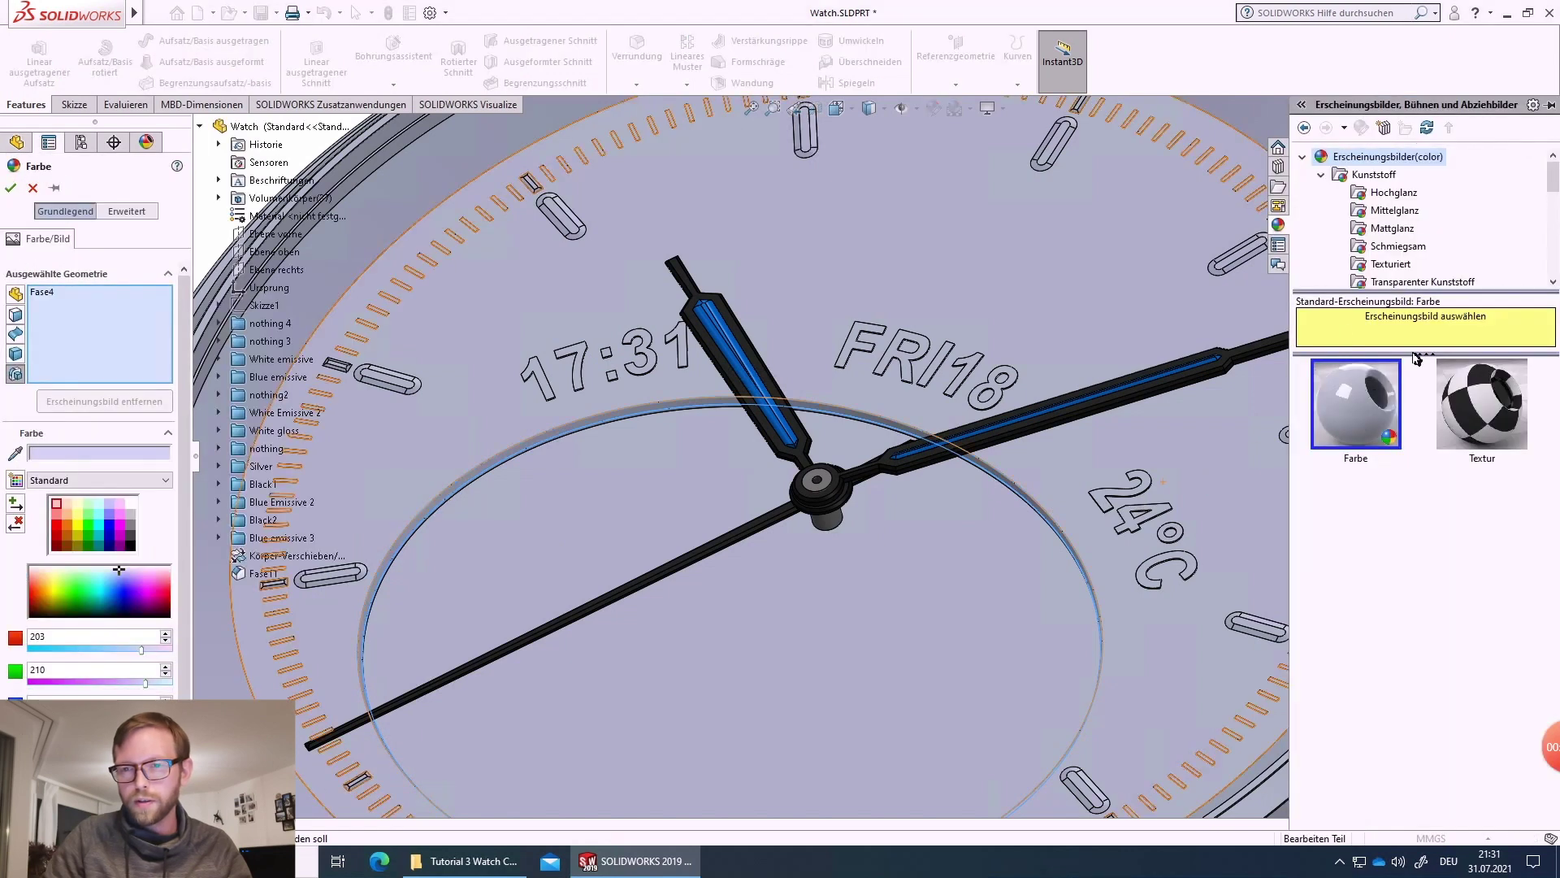
left_click(1391, 215)
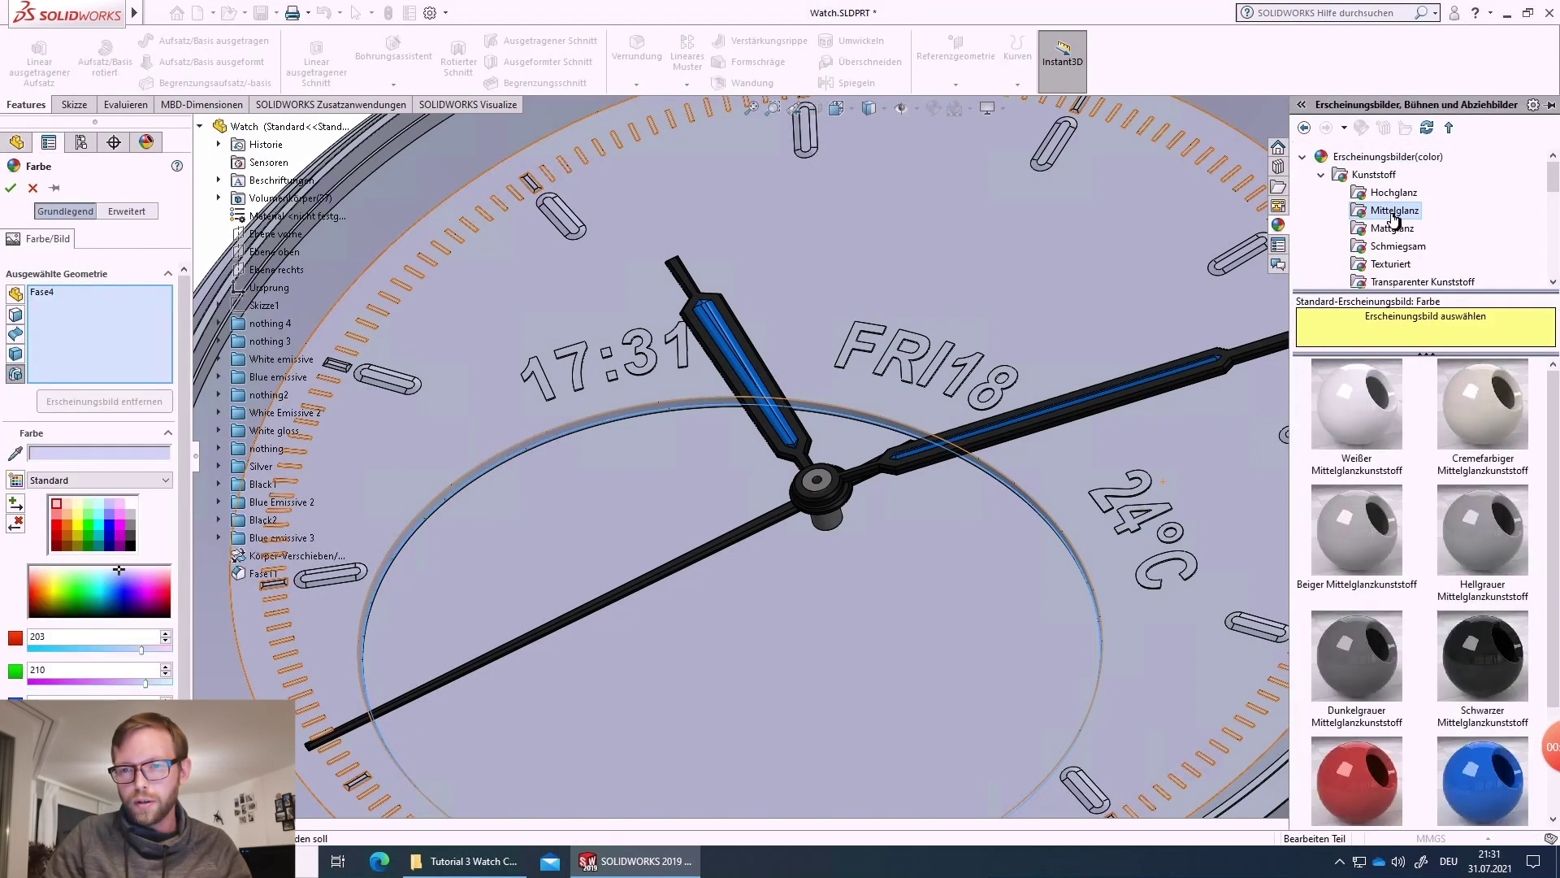
left_click(1386, 462)
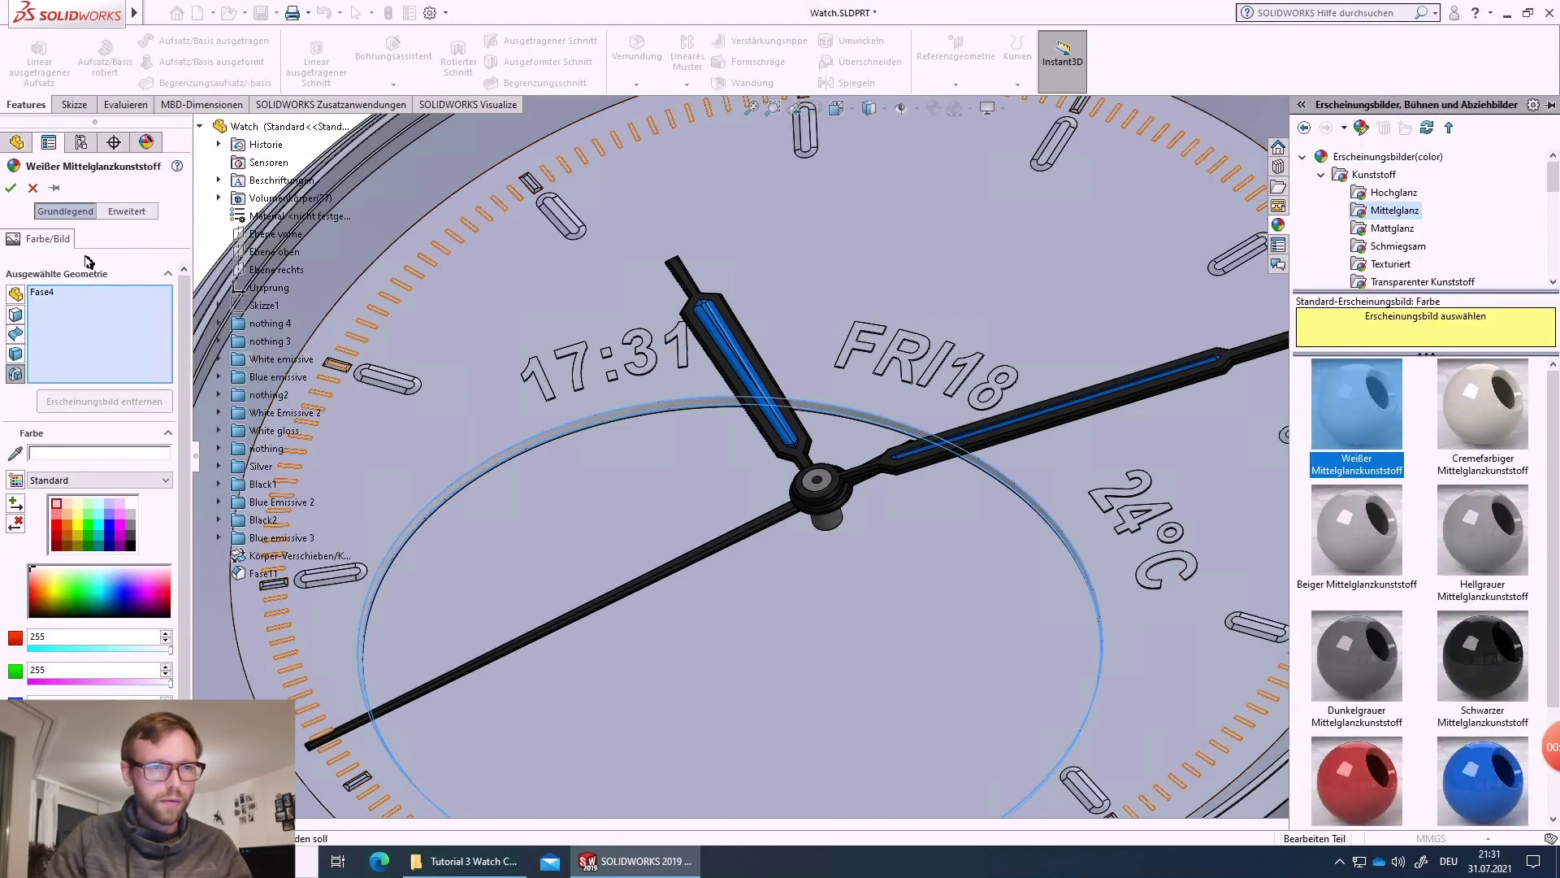
left_click(10, 190)
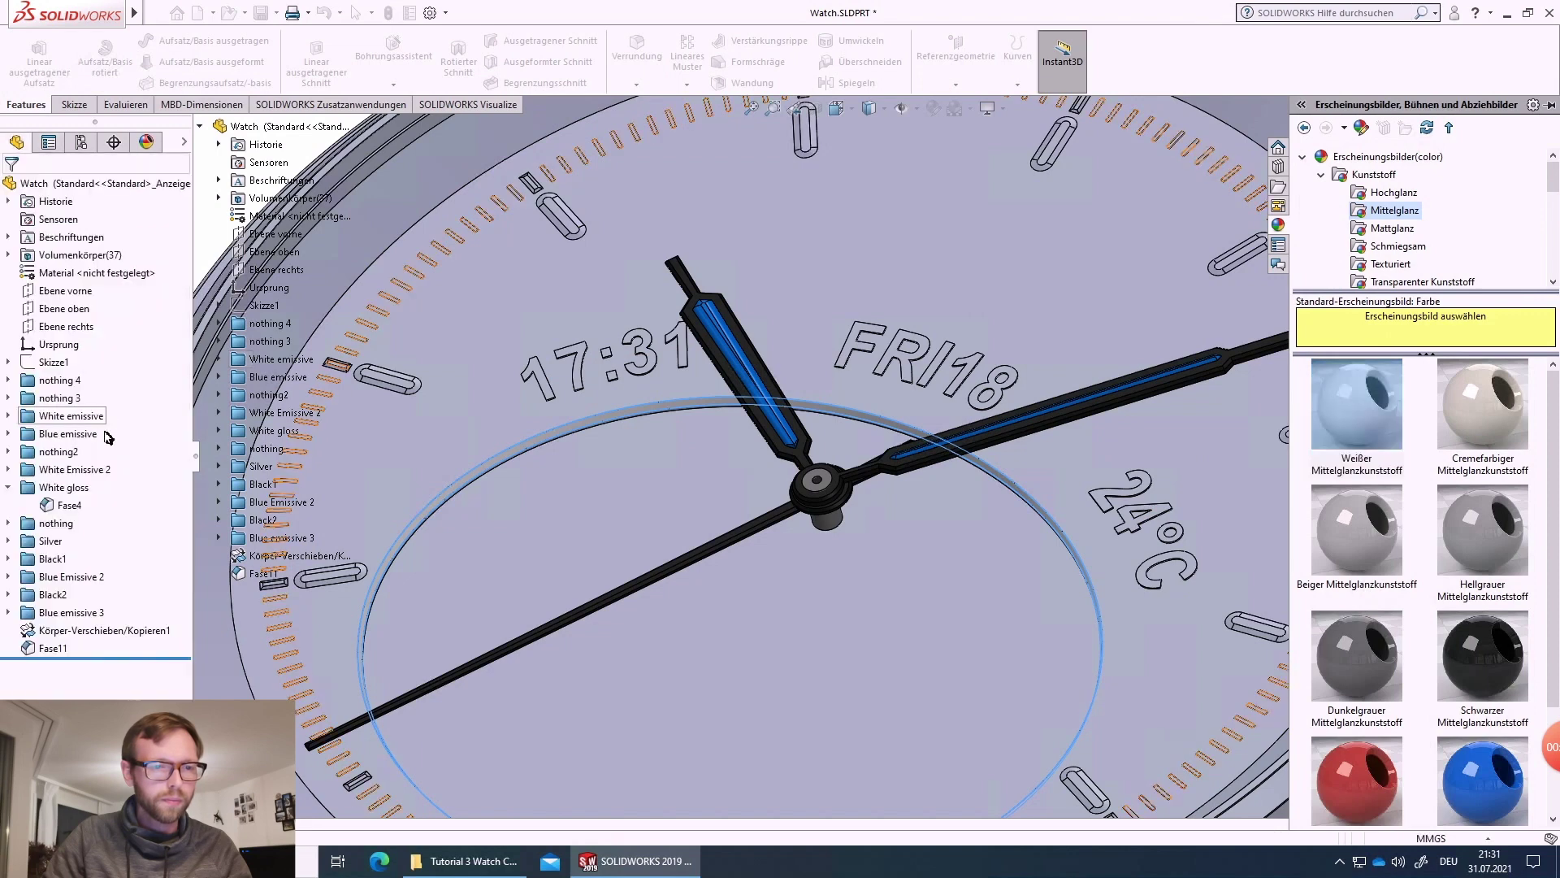
- Apply the Roter Mittelglanzkunststoff appearance to the extruded time, date and temperature text in the White Emissive 2 folder
left_click(9, 471)
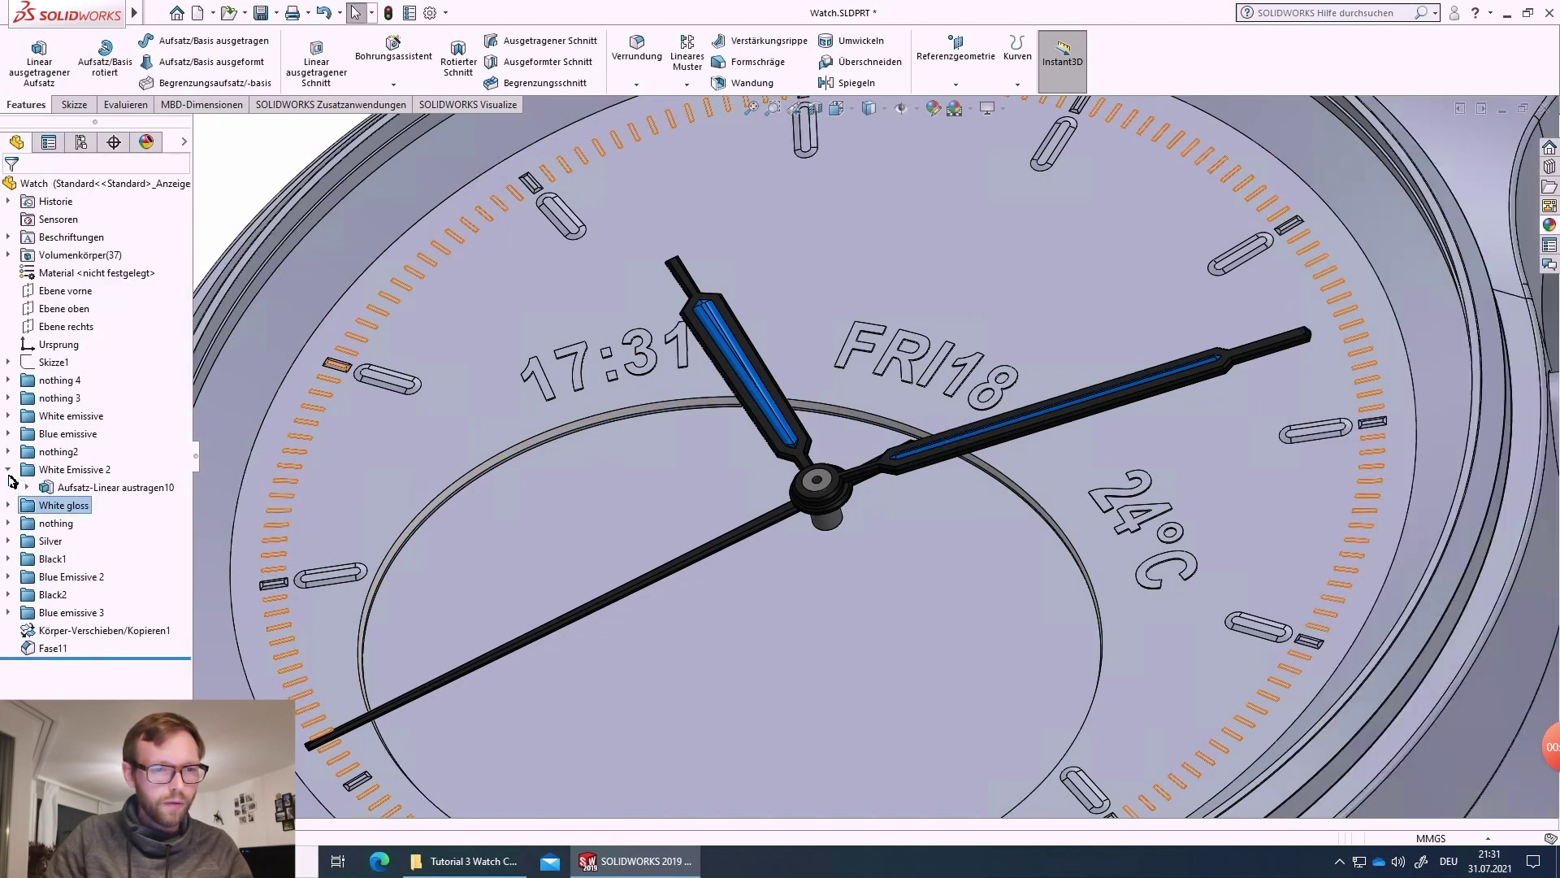
left_click(9, 416)
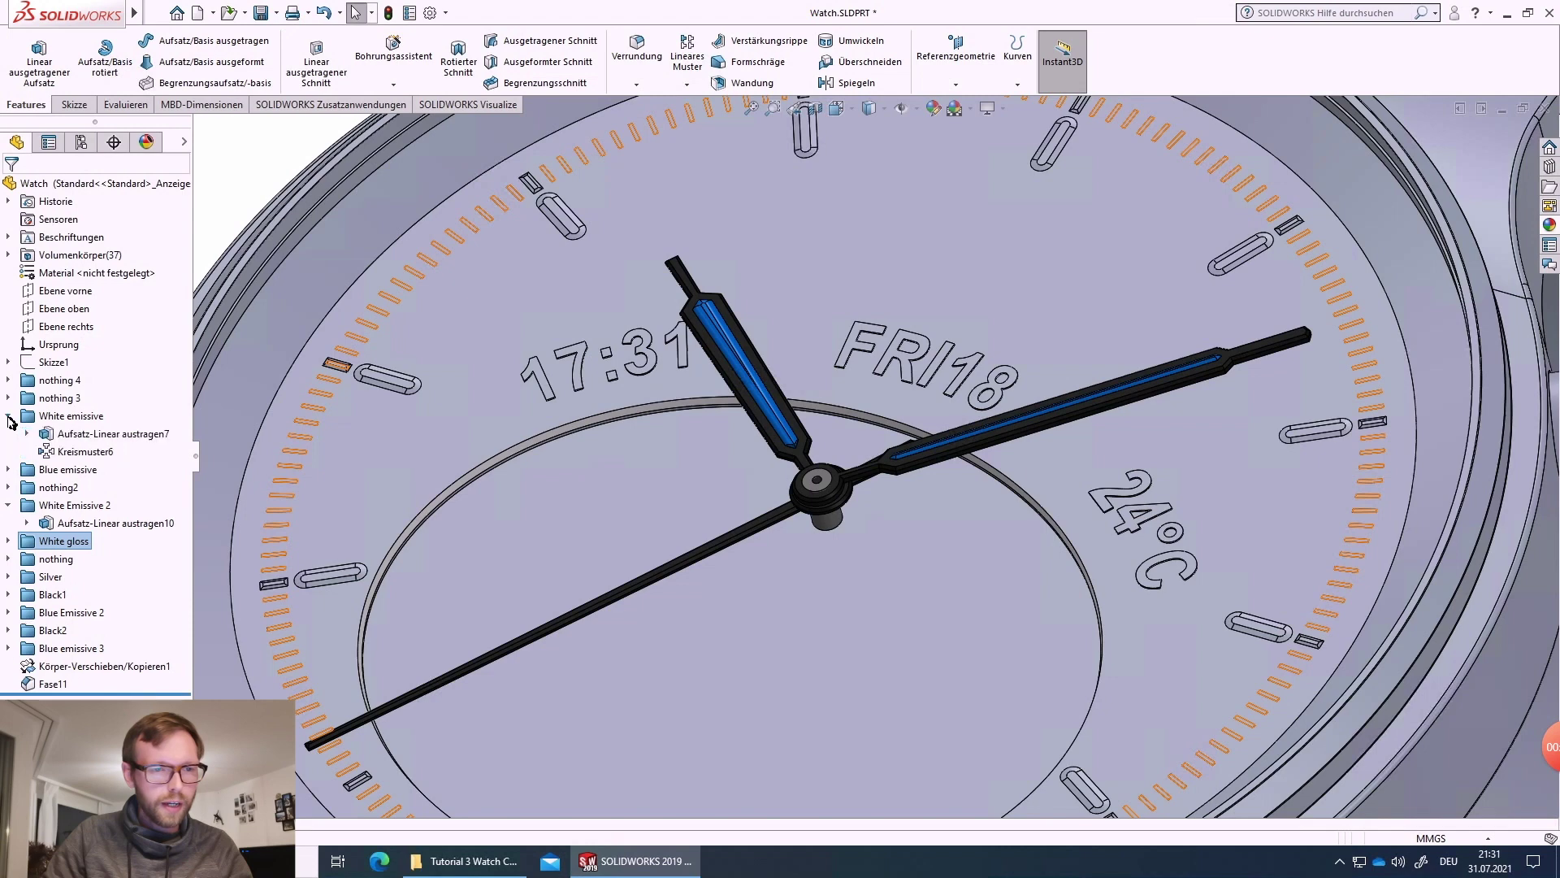
left_click(88, 435)
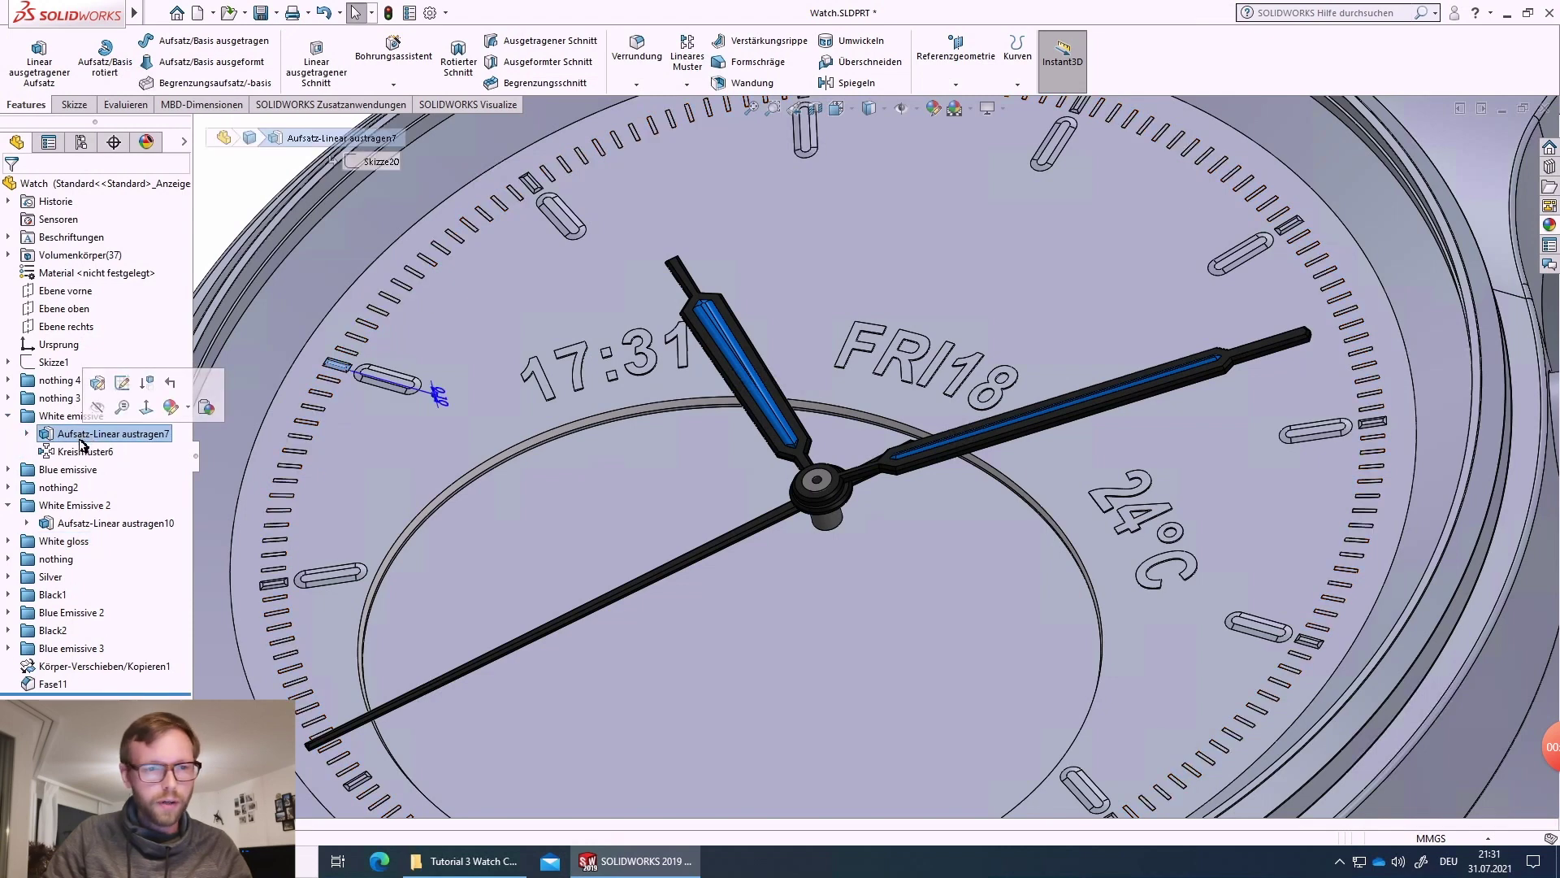
left_click(82, 528)
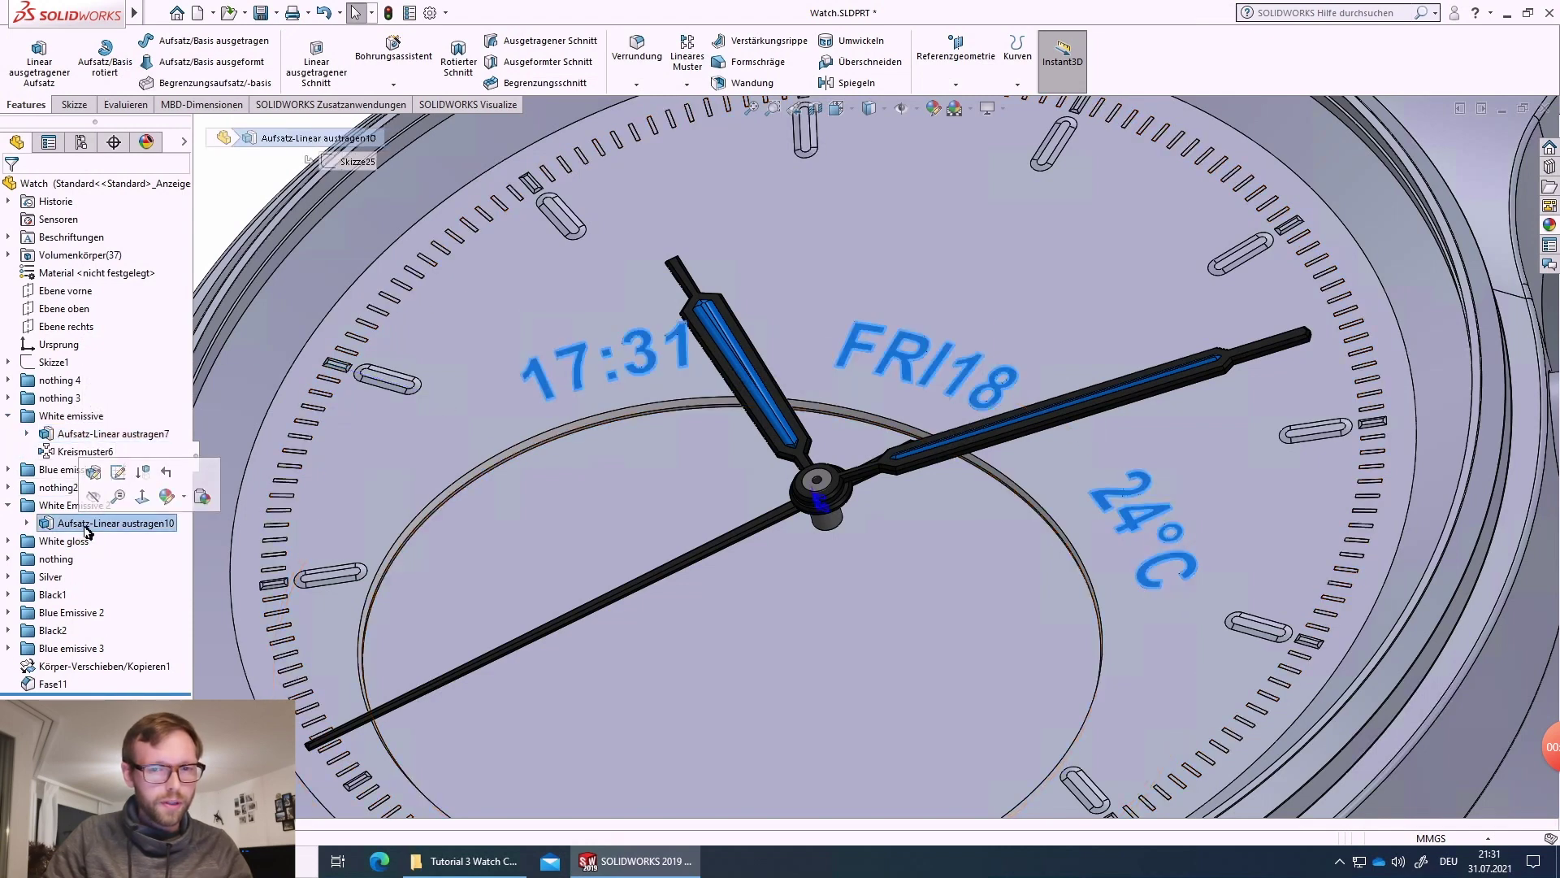
right_click(85, 530)
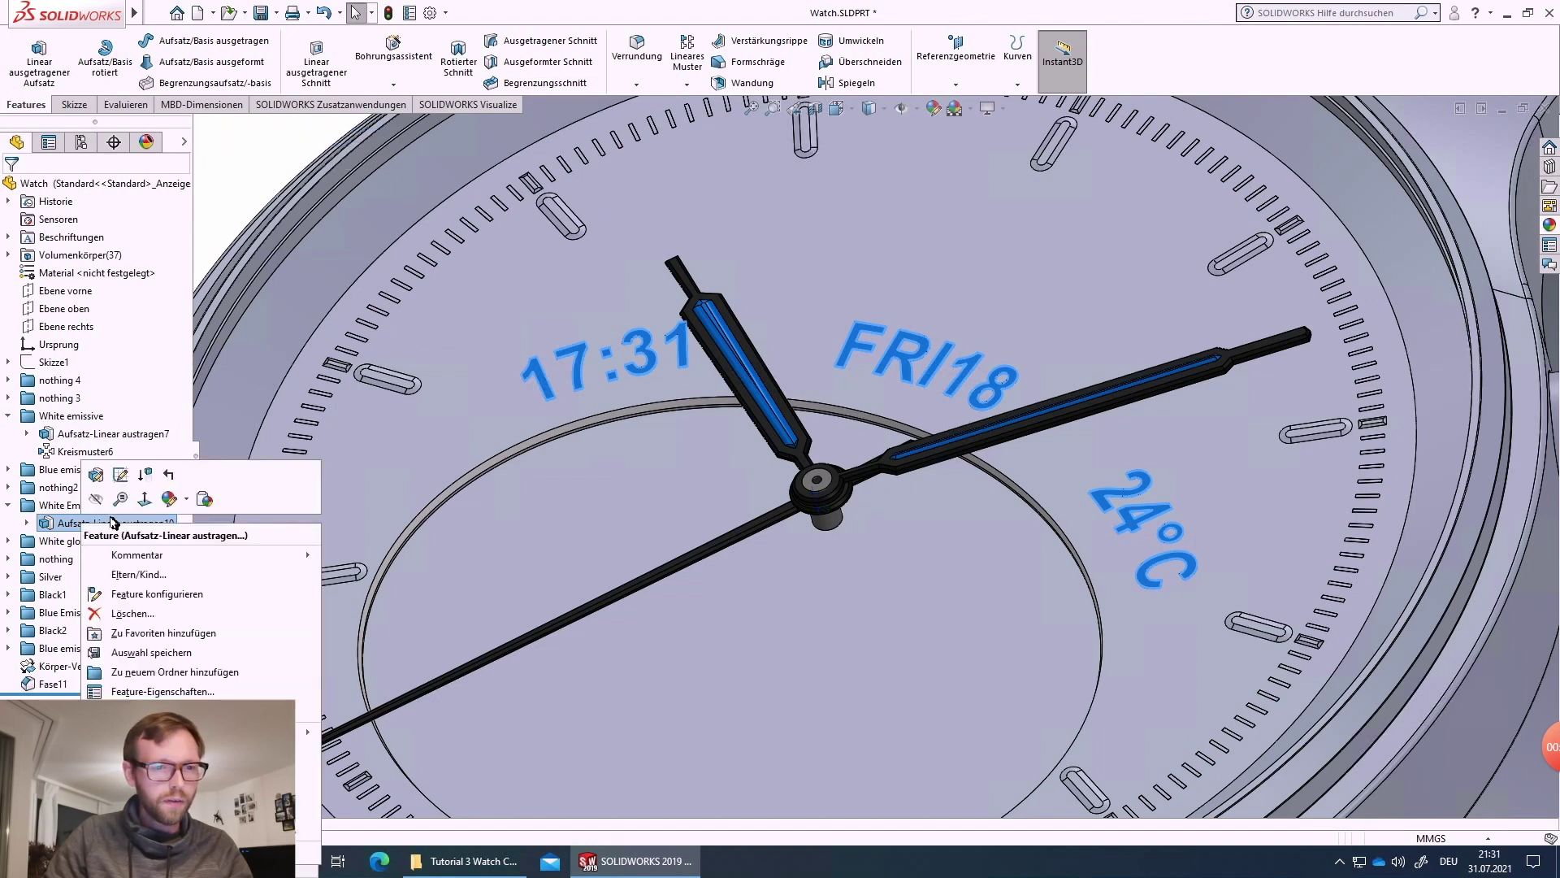
left_click(187, 498)
left_click(311, 550)
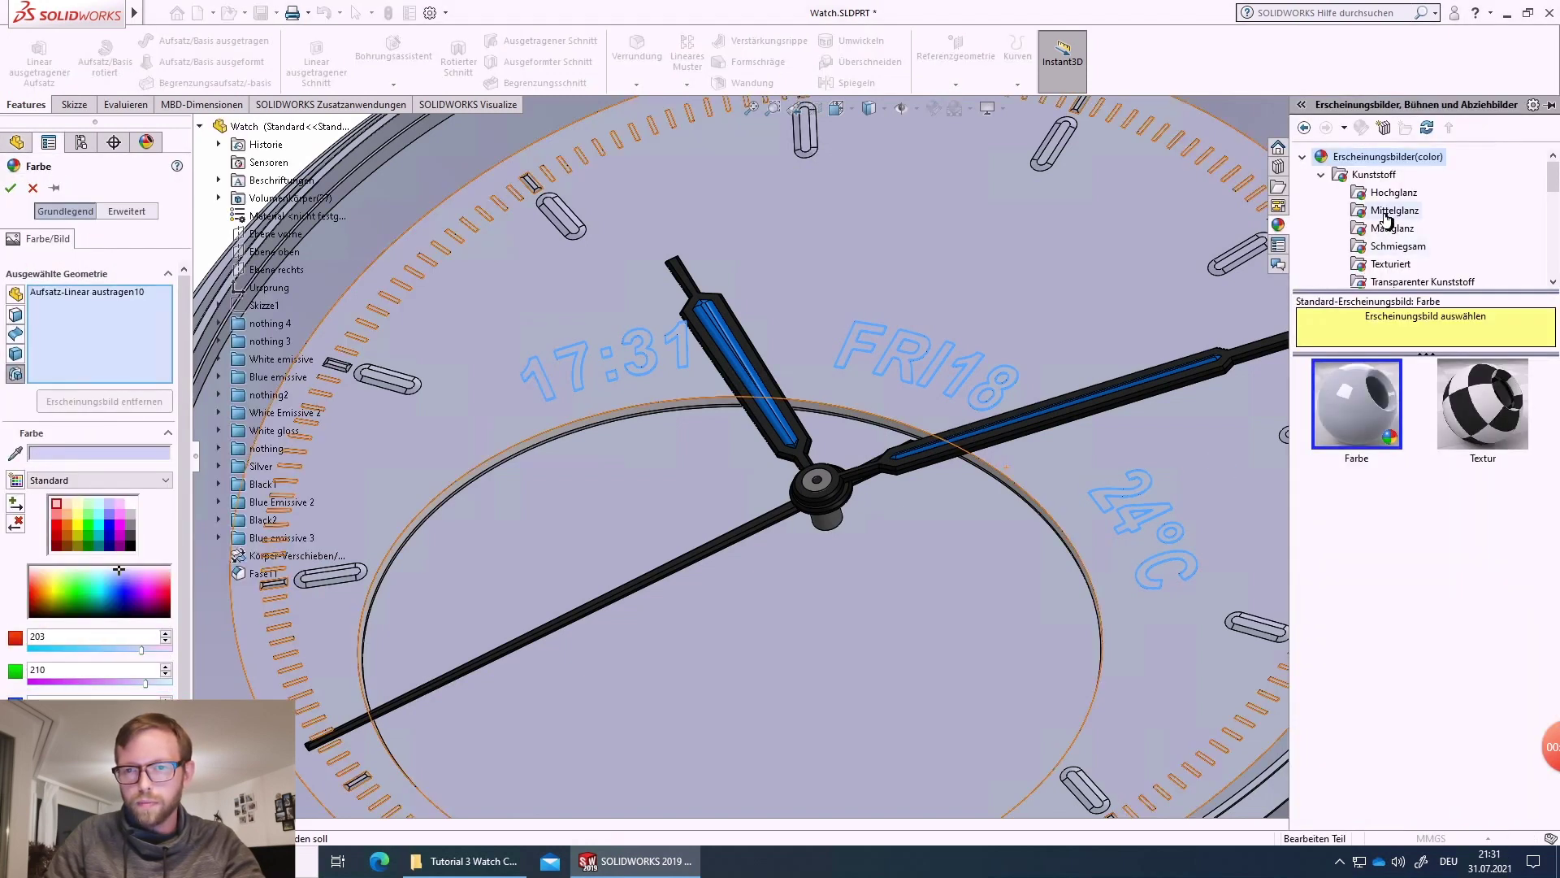
left_click(1388, 213)
scroll(1445, 647, "down", 3)
left_click(1384, 647)
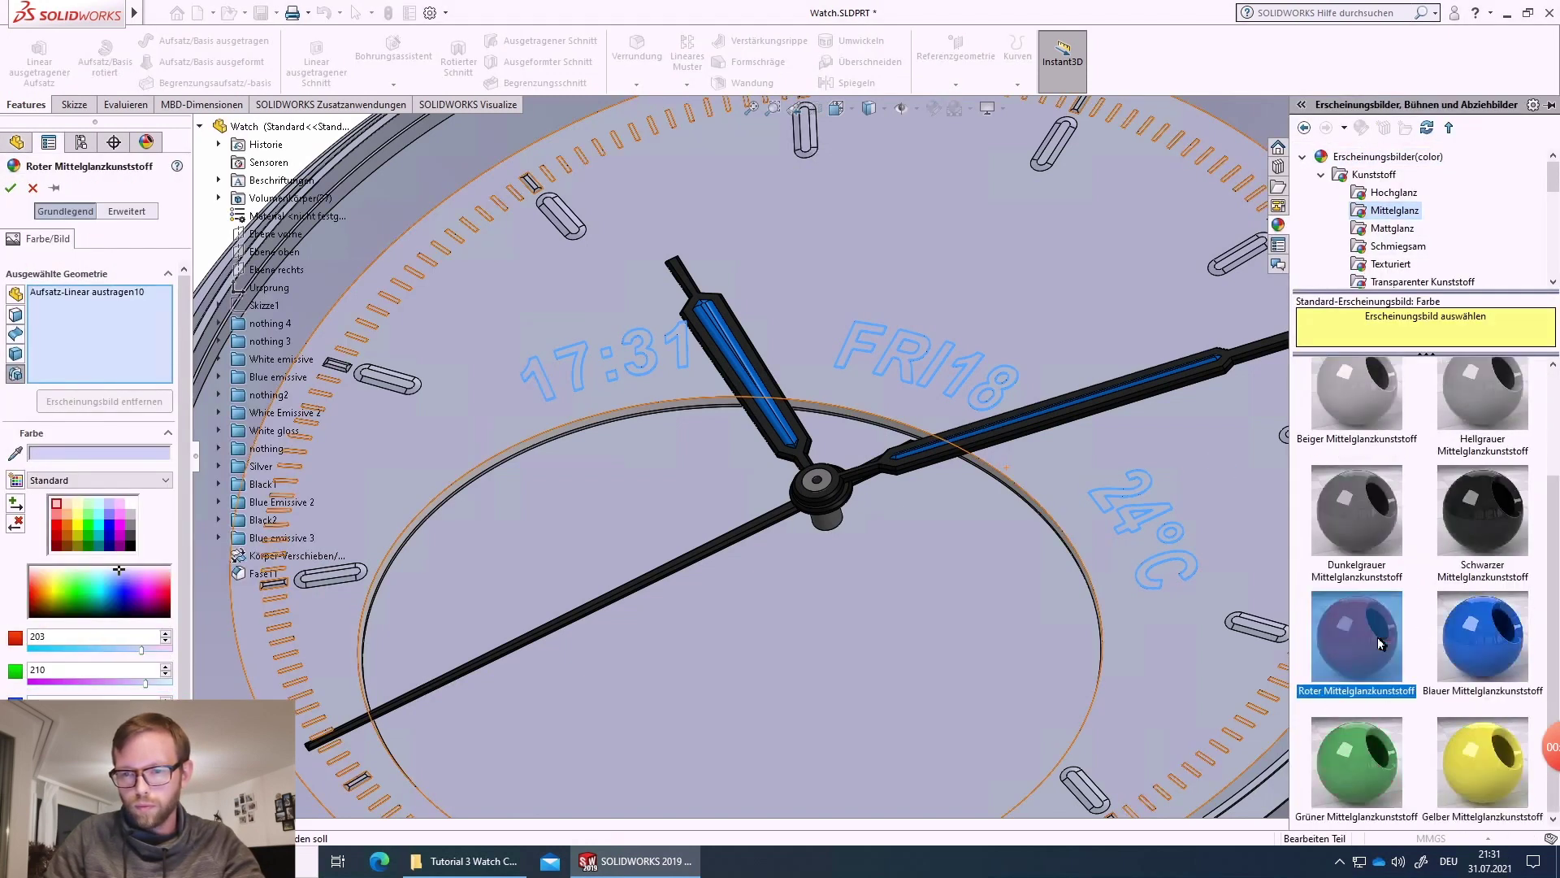
left_click(11, 188)
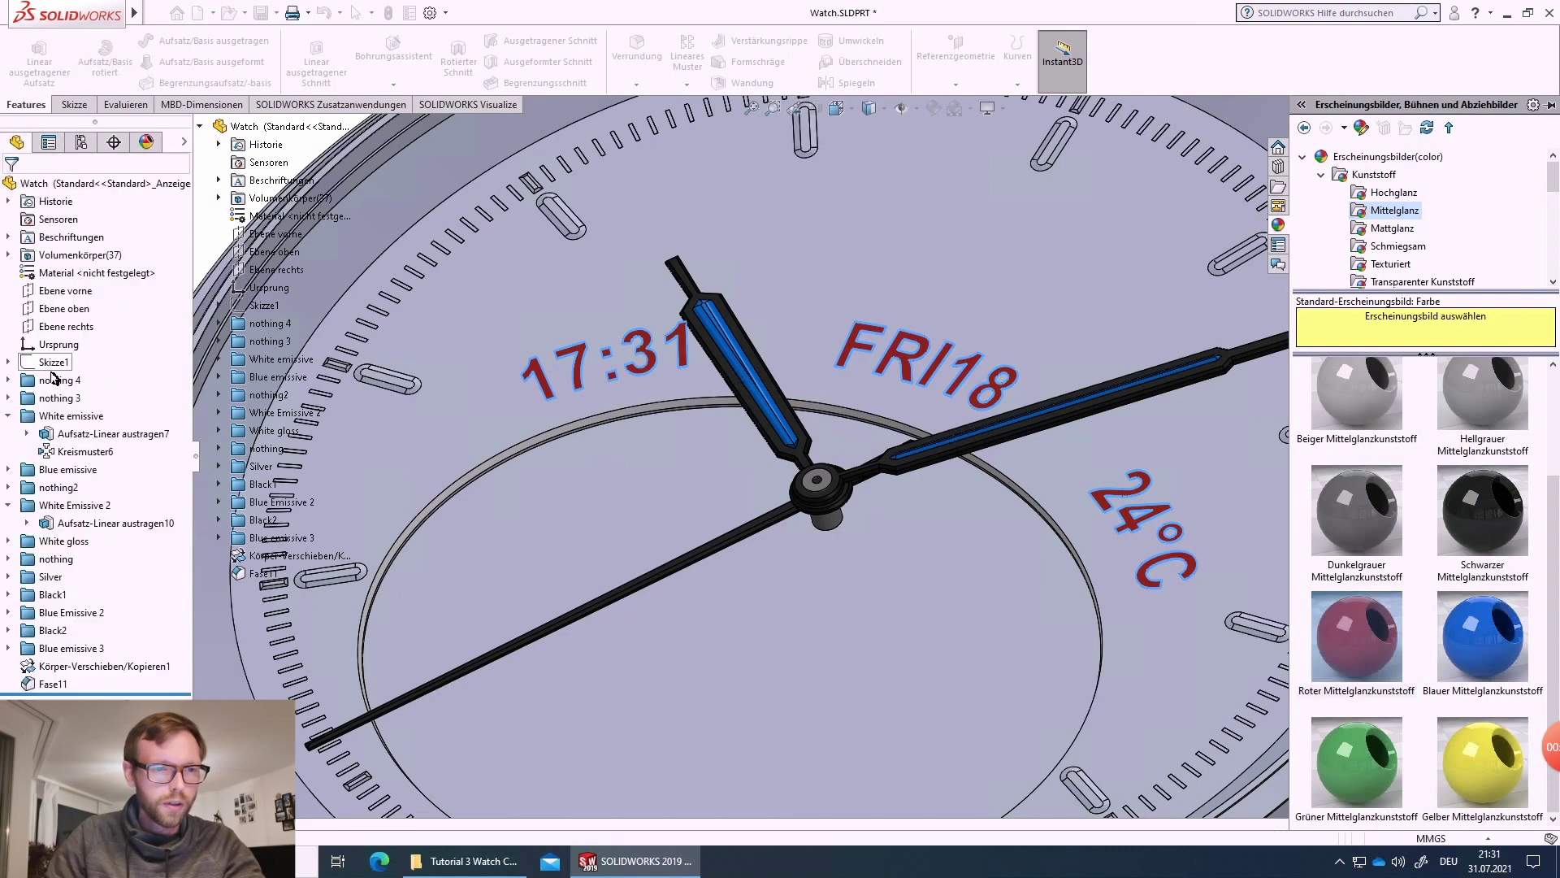
- Apply the Gelber Mittelglanzkunststoff appearance to the minute tick extrusion and its circular pattern Kreismuster6 in the White emissive folder
left_click(73, 453)
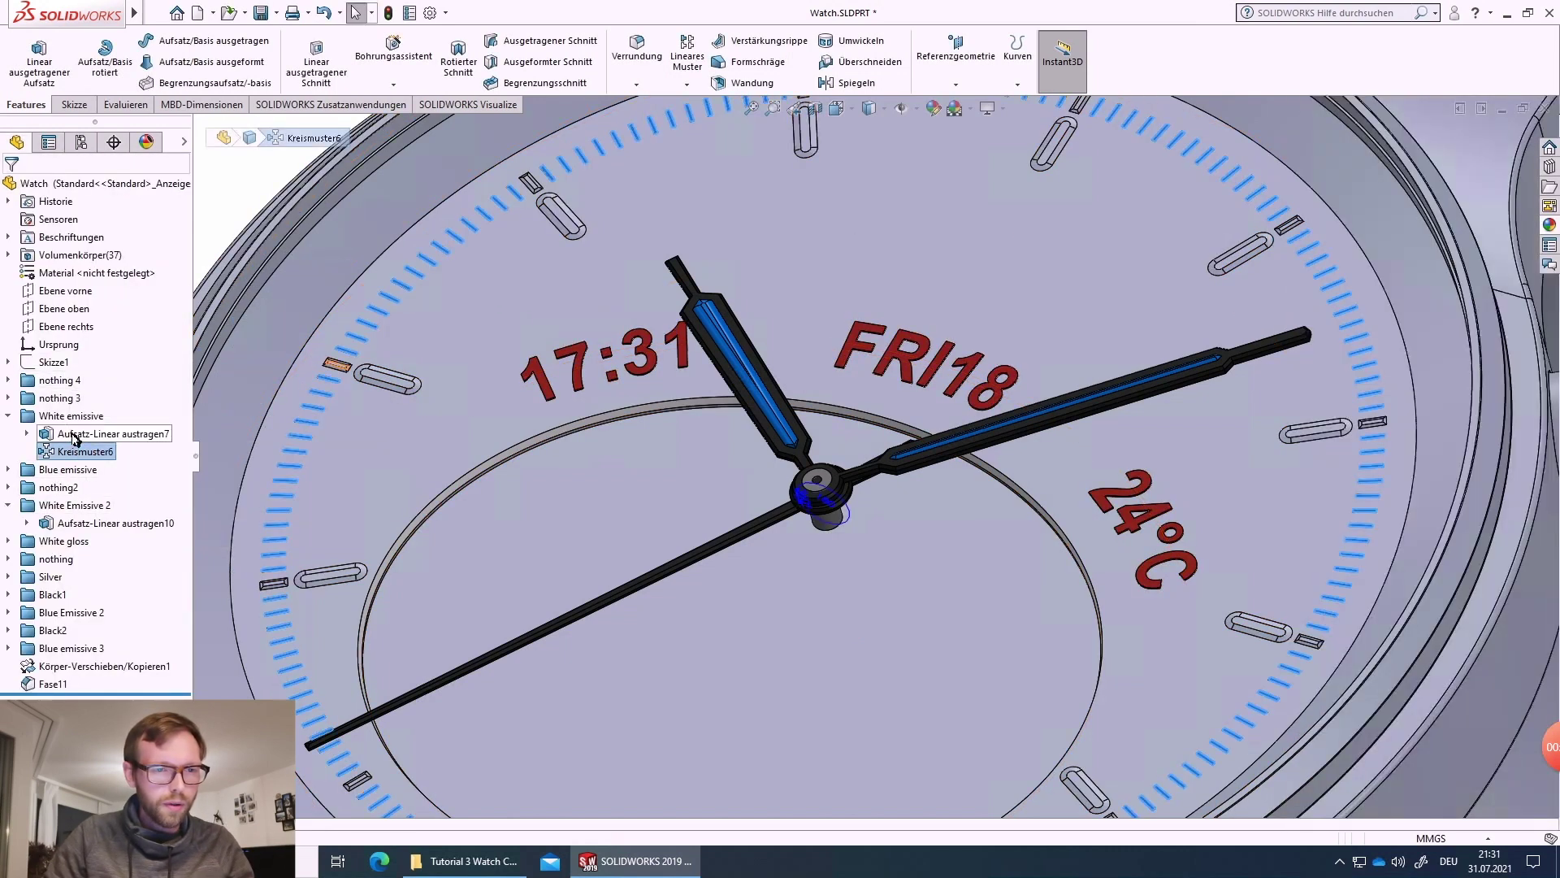
left_click(74, 435, "ctrl")
right_click(75, 440)
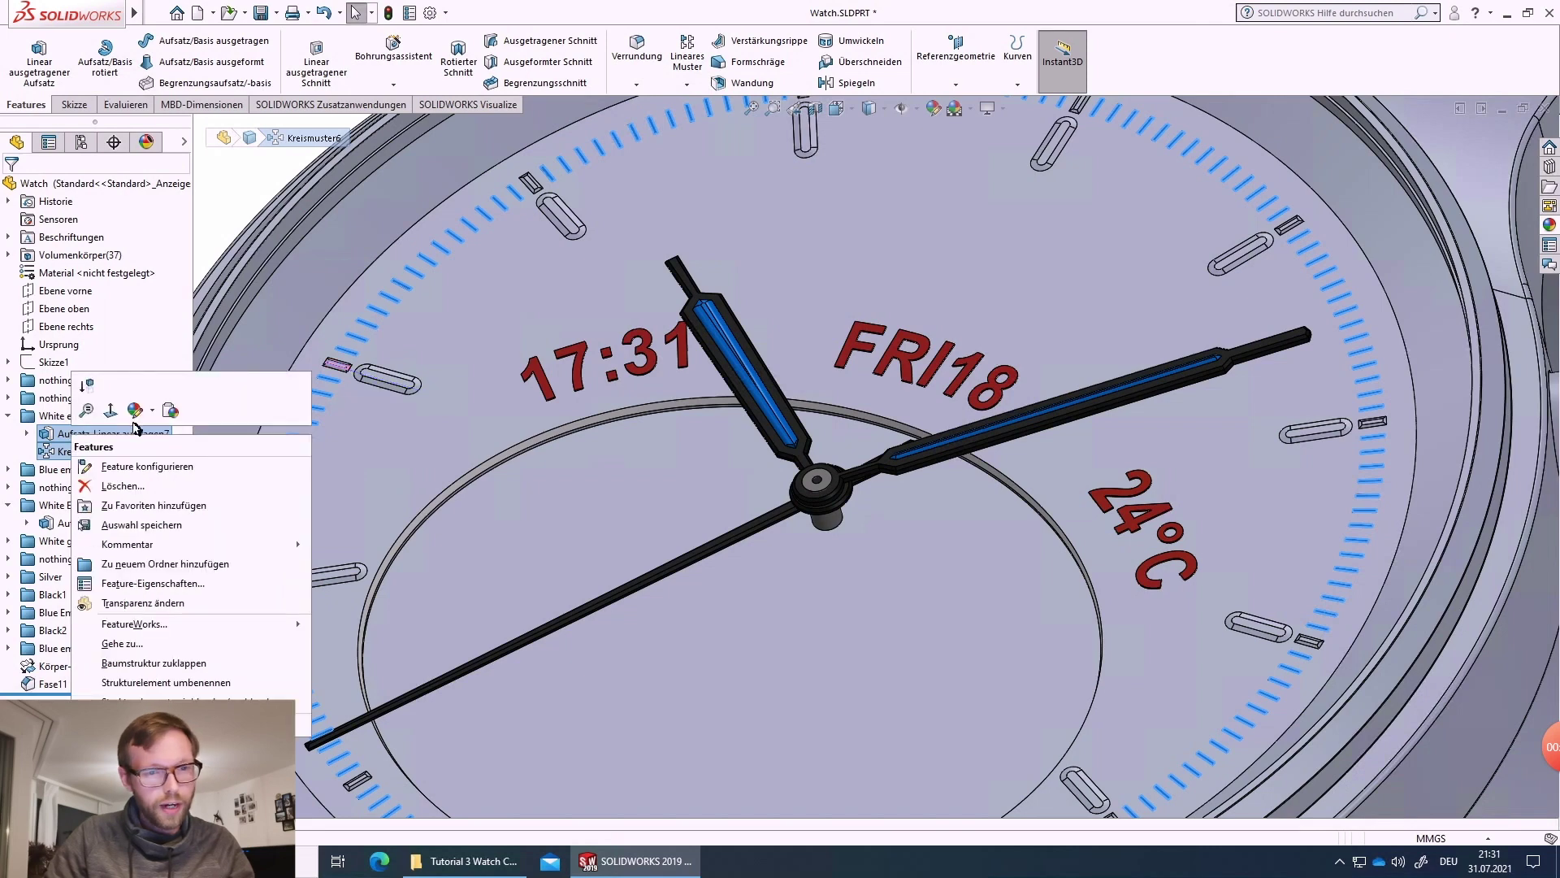
left_click(134, 411)
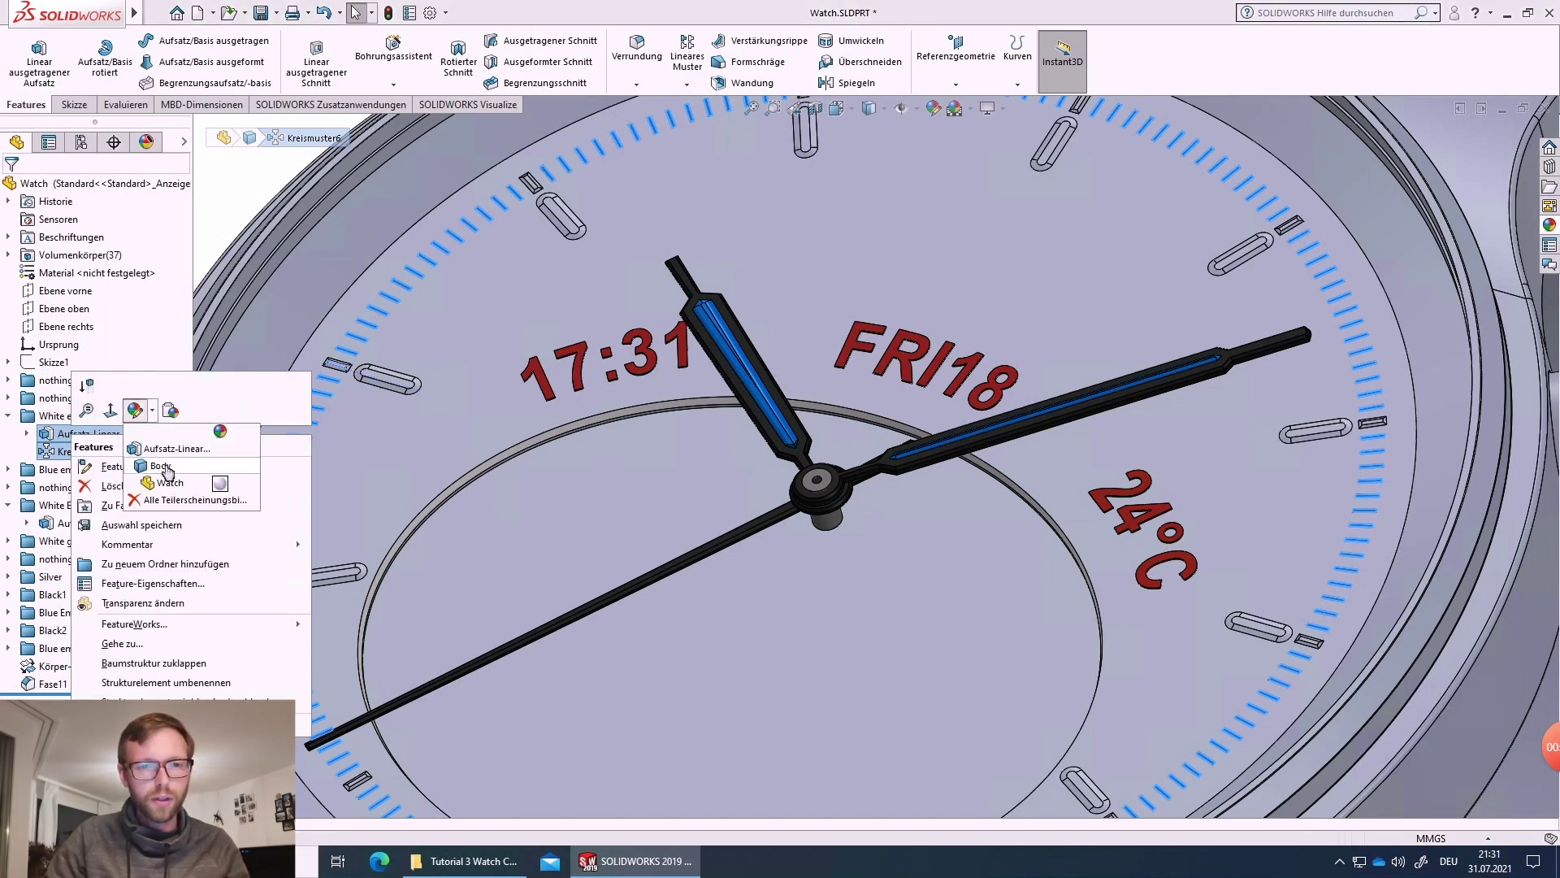
left_click(171, 449)
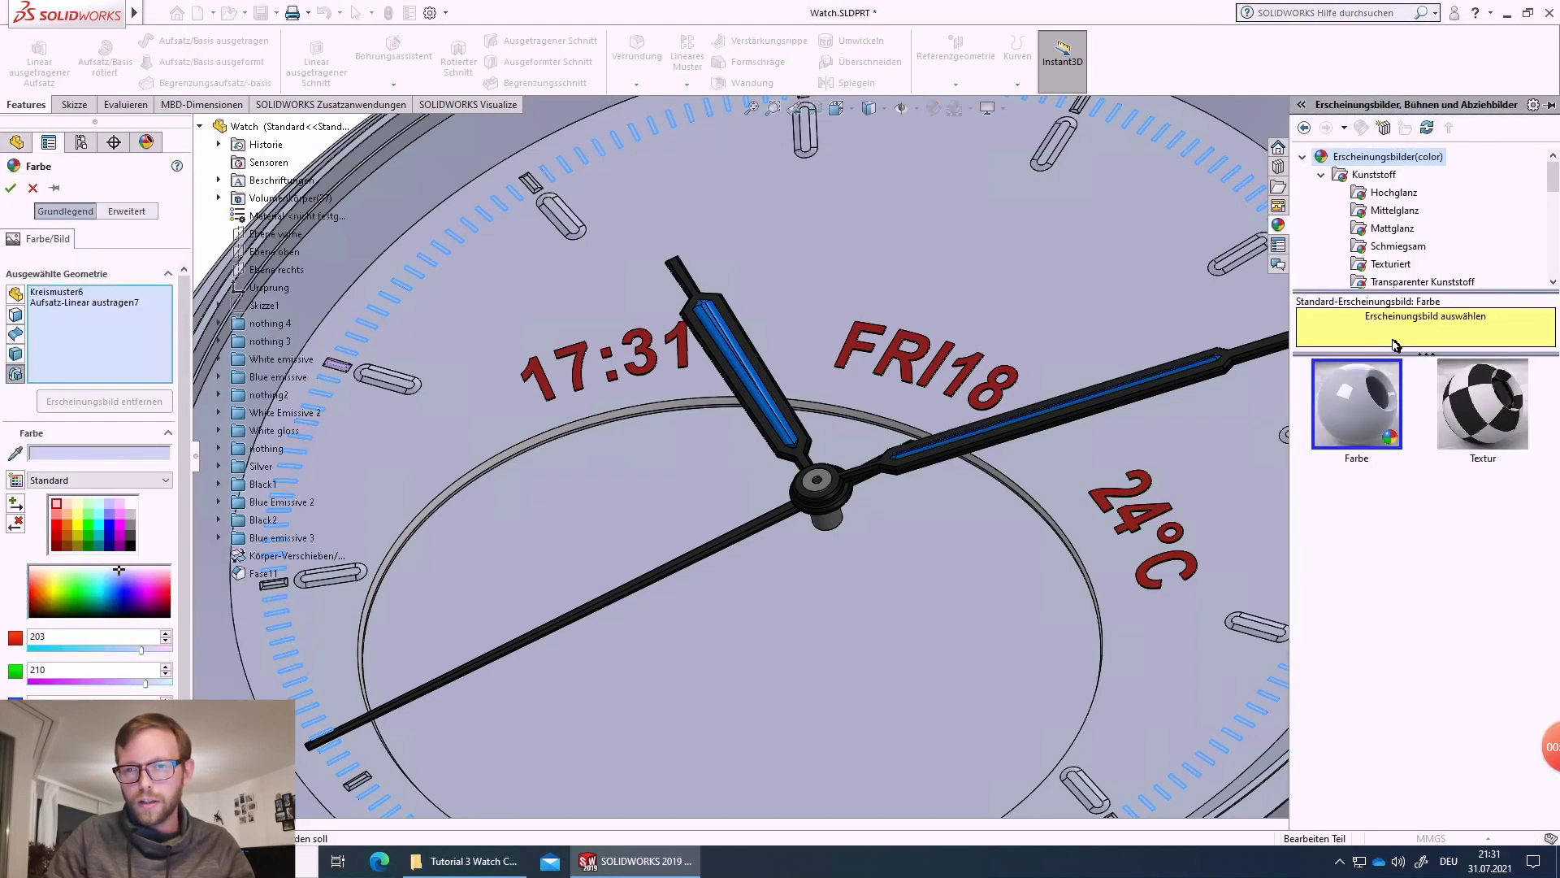
left_click(1396, 212)
scroll(1463, 599, "down", 1)
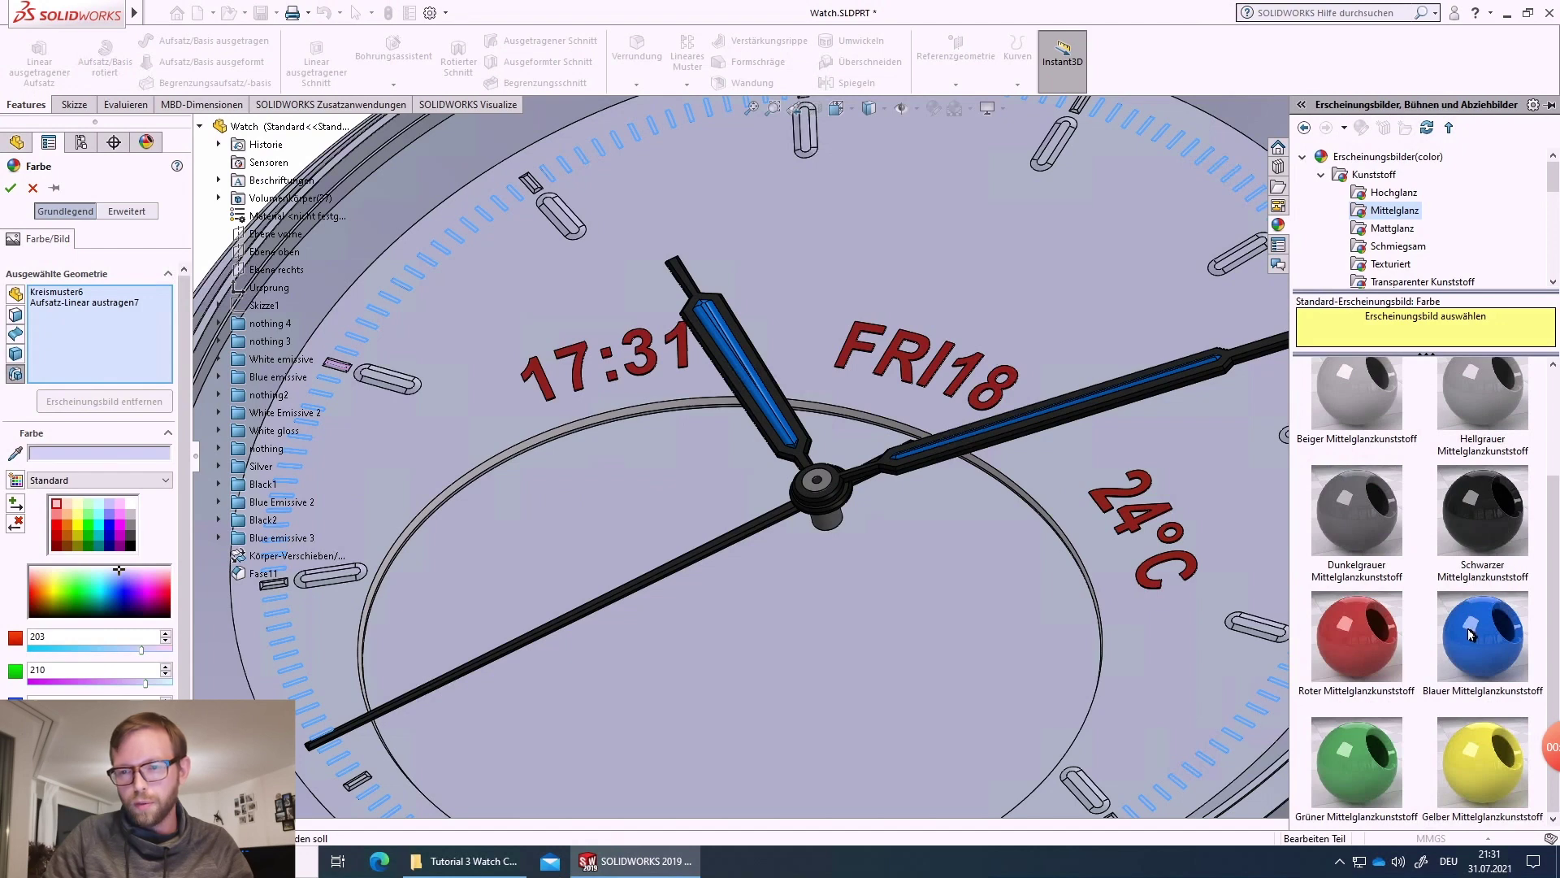
left_click(1498, 754)
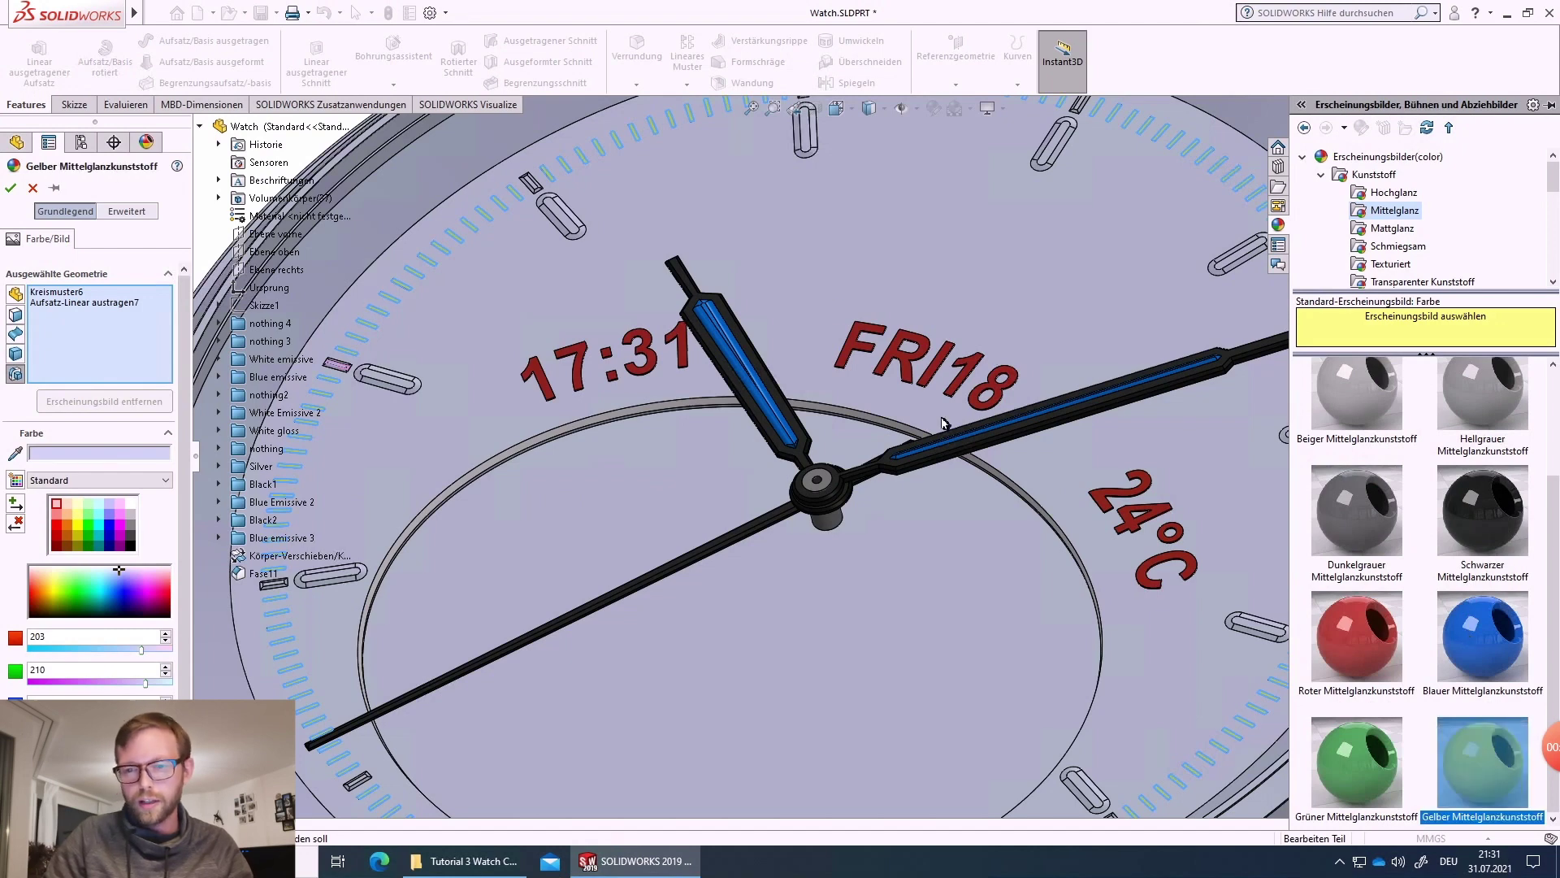
left_click(11, 188)
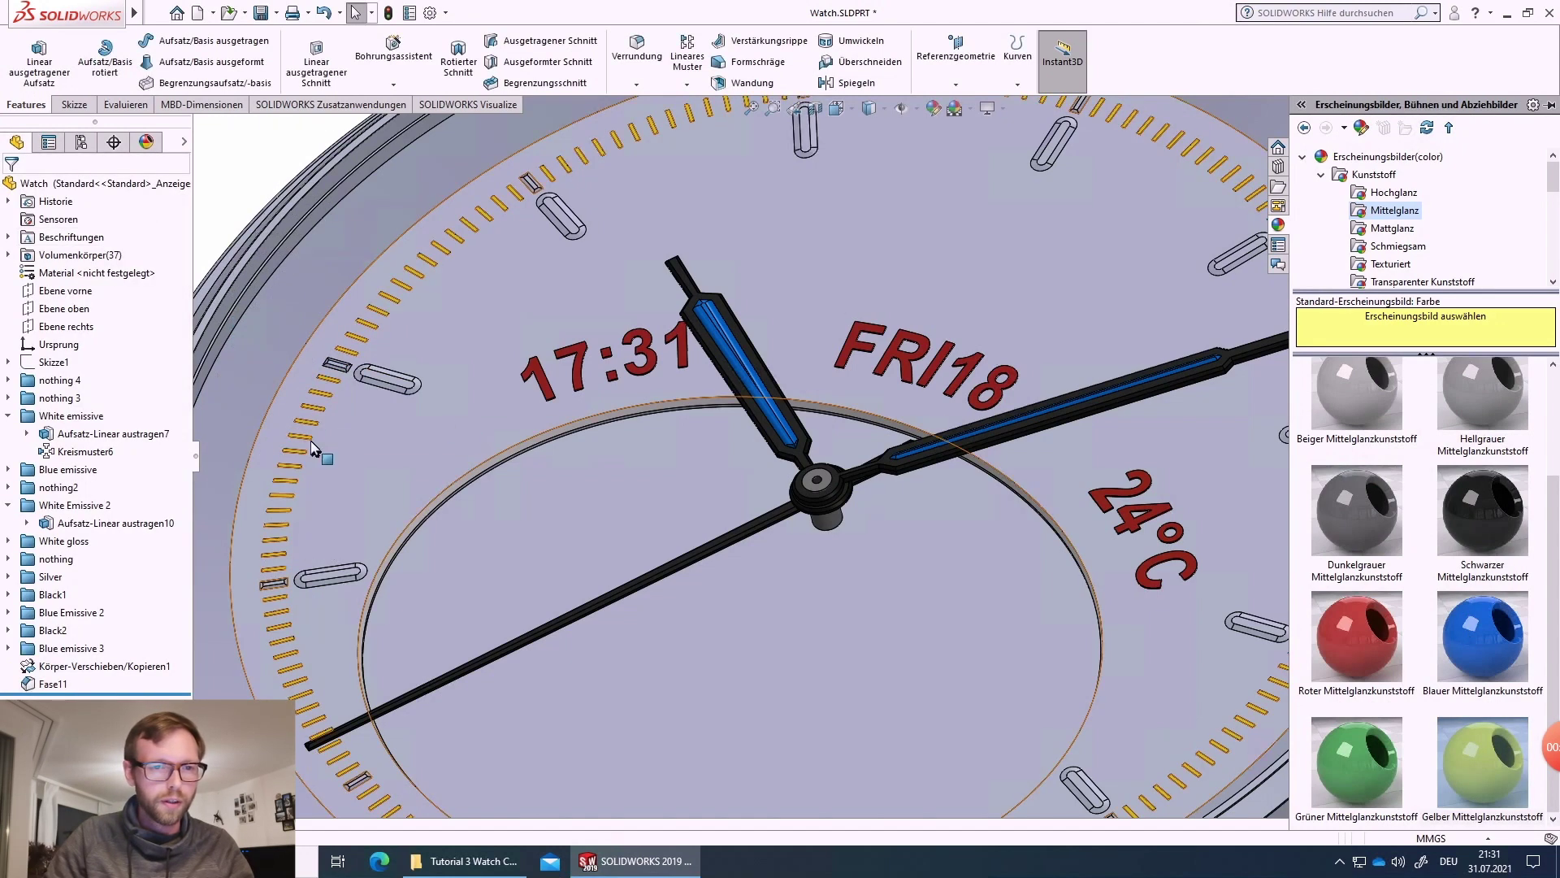
- Apply the Blauer Mattglanzkunststoff appearance to both hour marker extrusions and their circular patterns in the Blue emissive folder
left_click(9, 506)
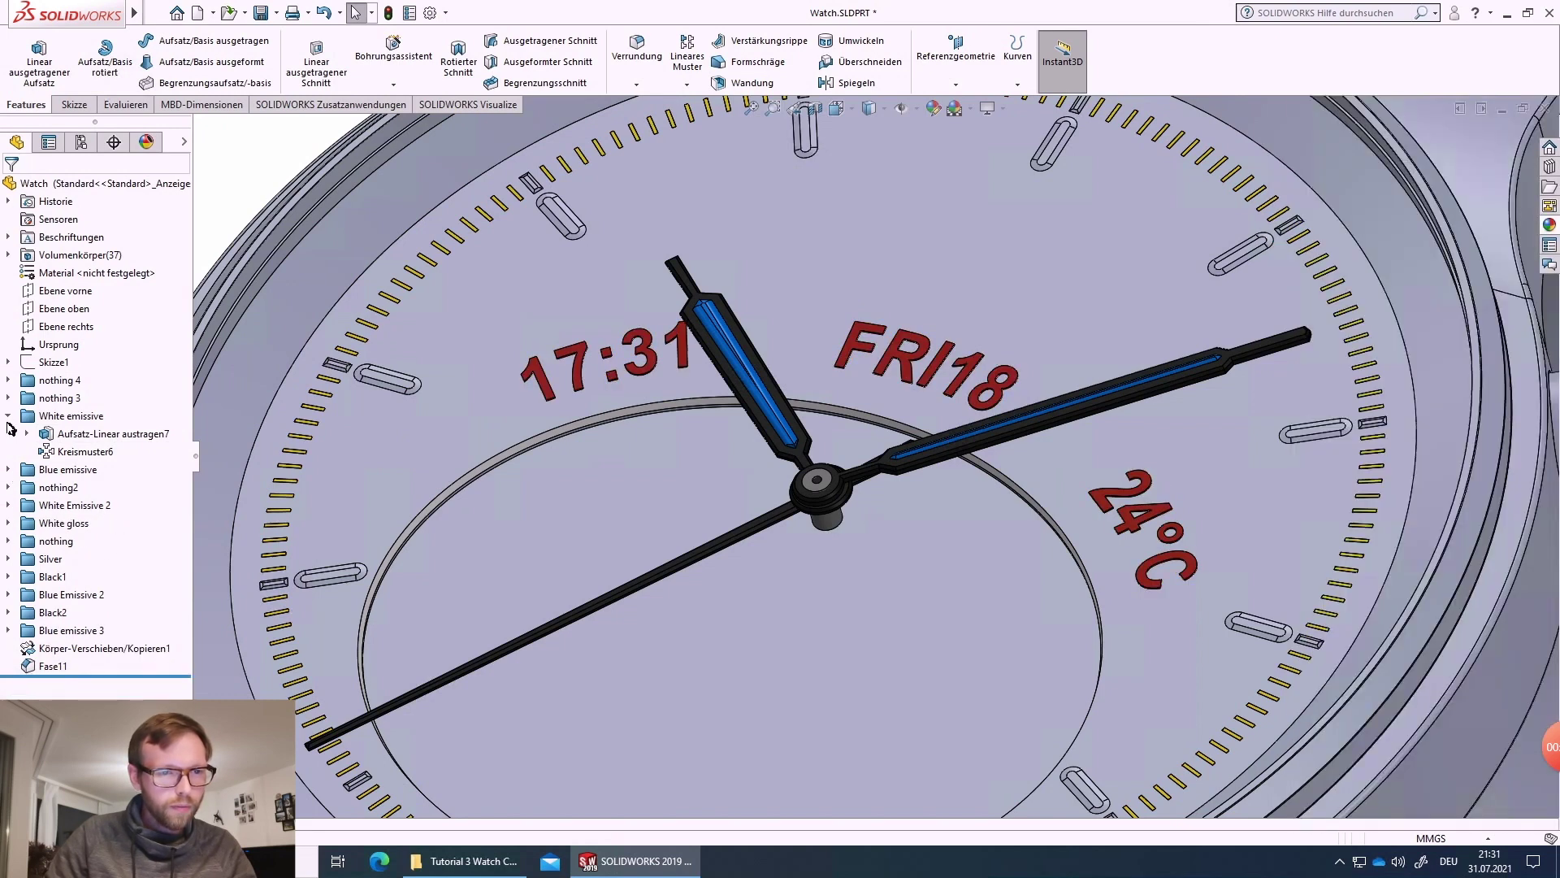
left_click(9, 470)
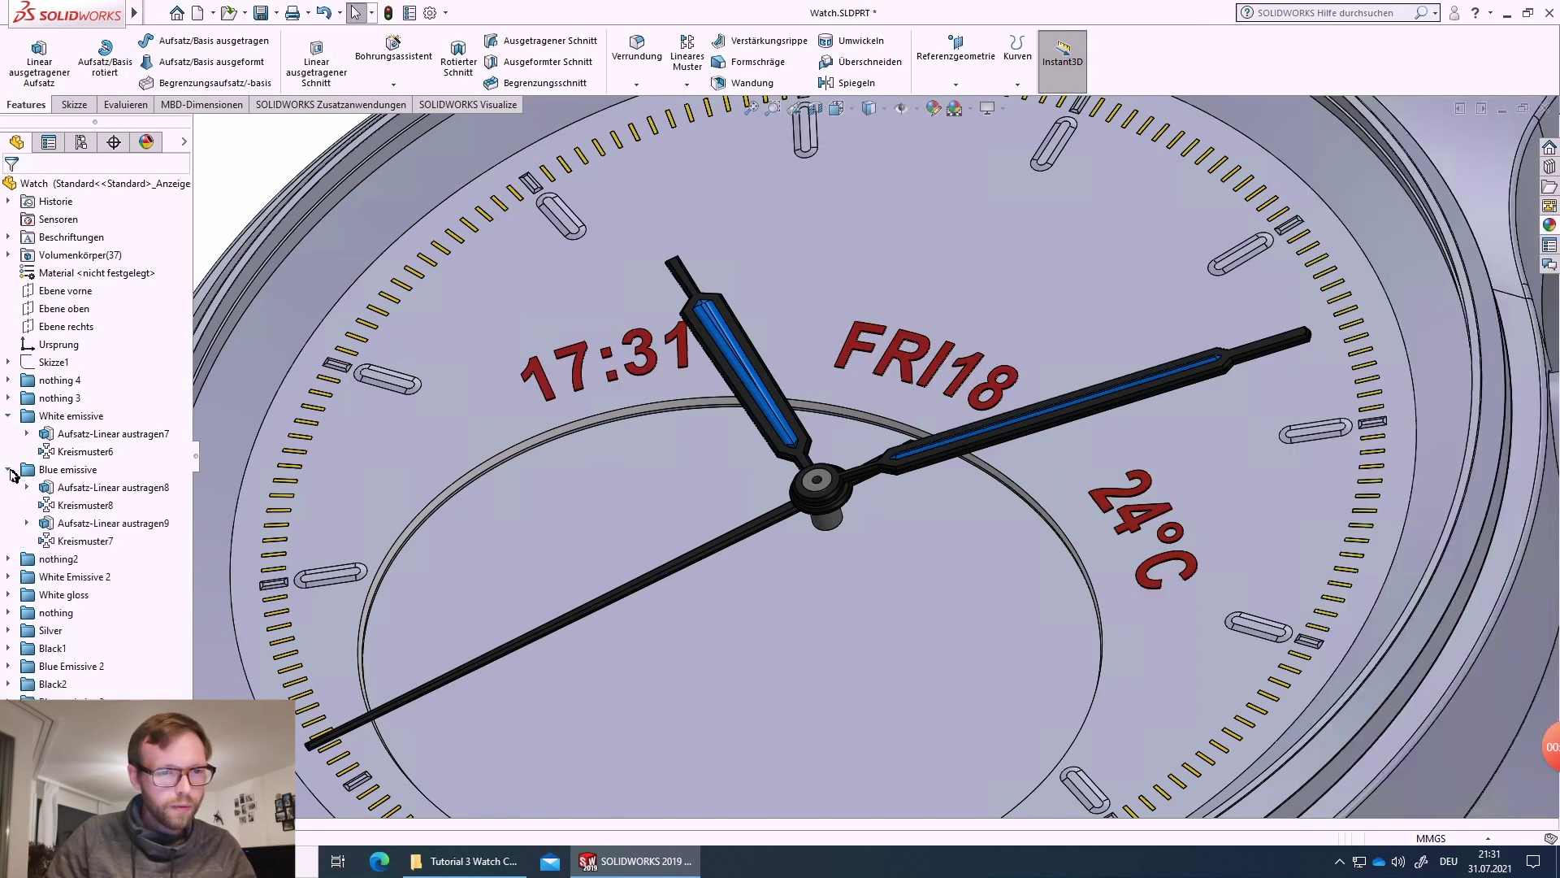
left_click(9, 417)
left_click(61, 452)
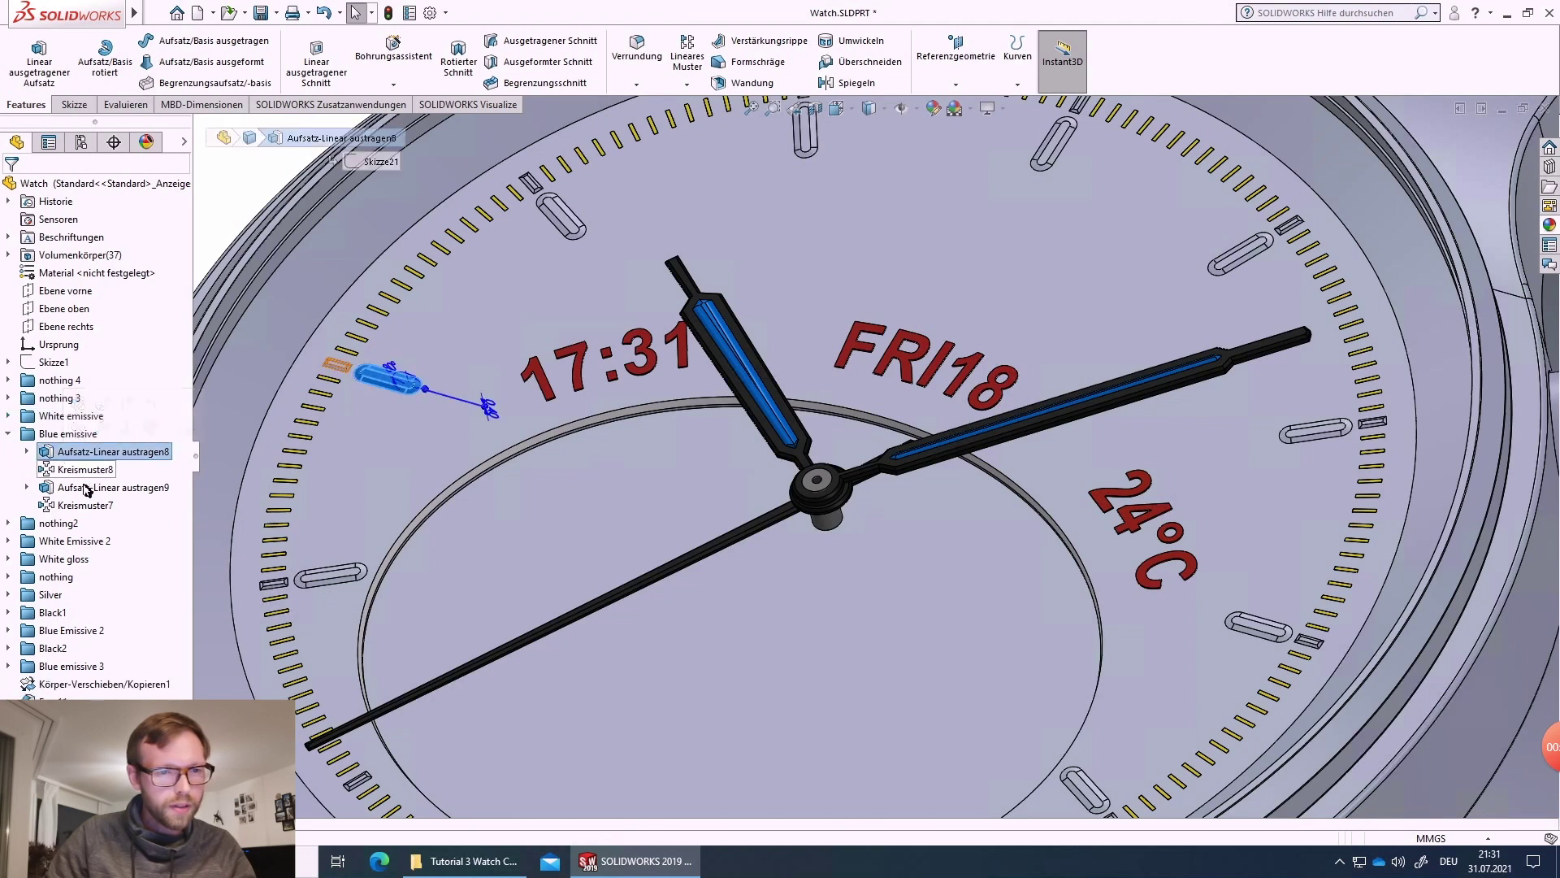
left_click(83, 471)
left_click(83, 505, "ctrl")
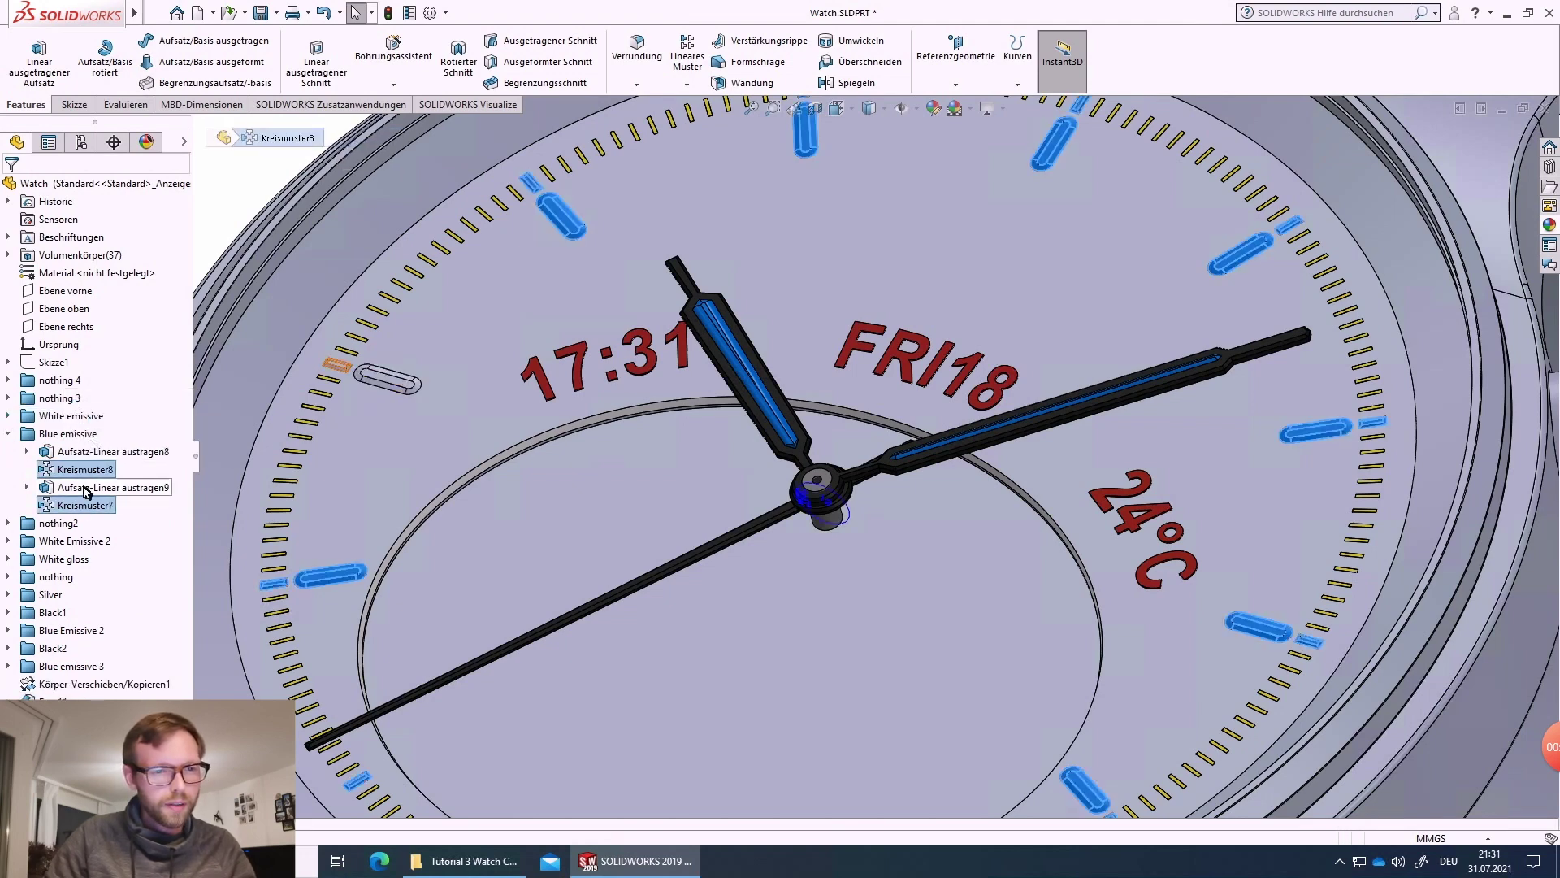
left_click(85, 489, "ctrl")
left_click(81, 454, "ctrl")
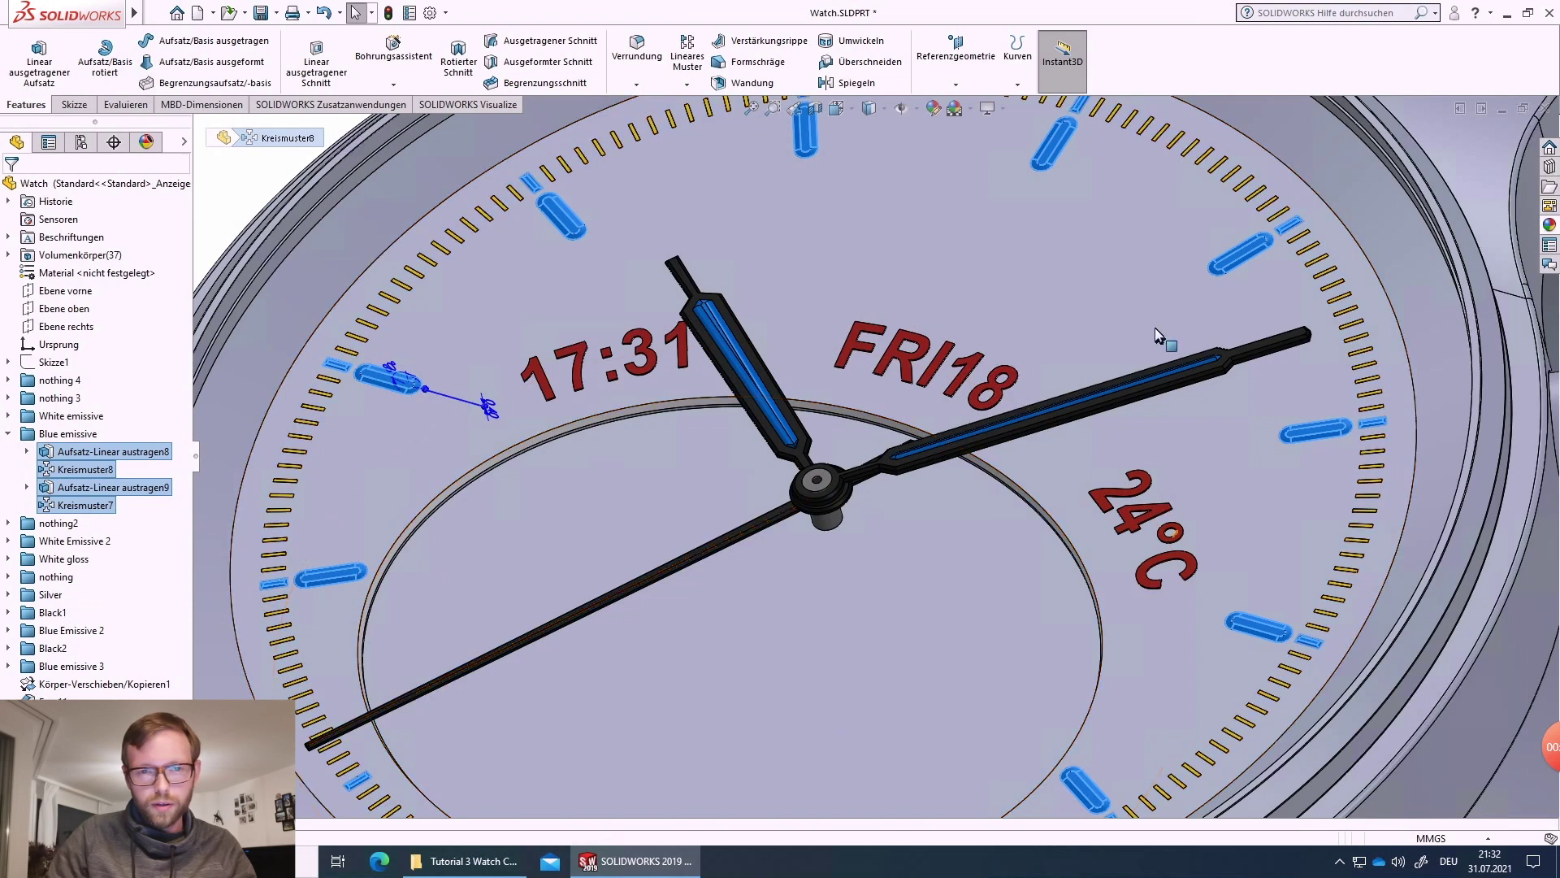
right_click(79, 453)
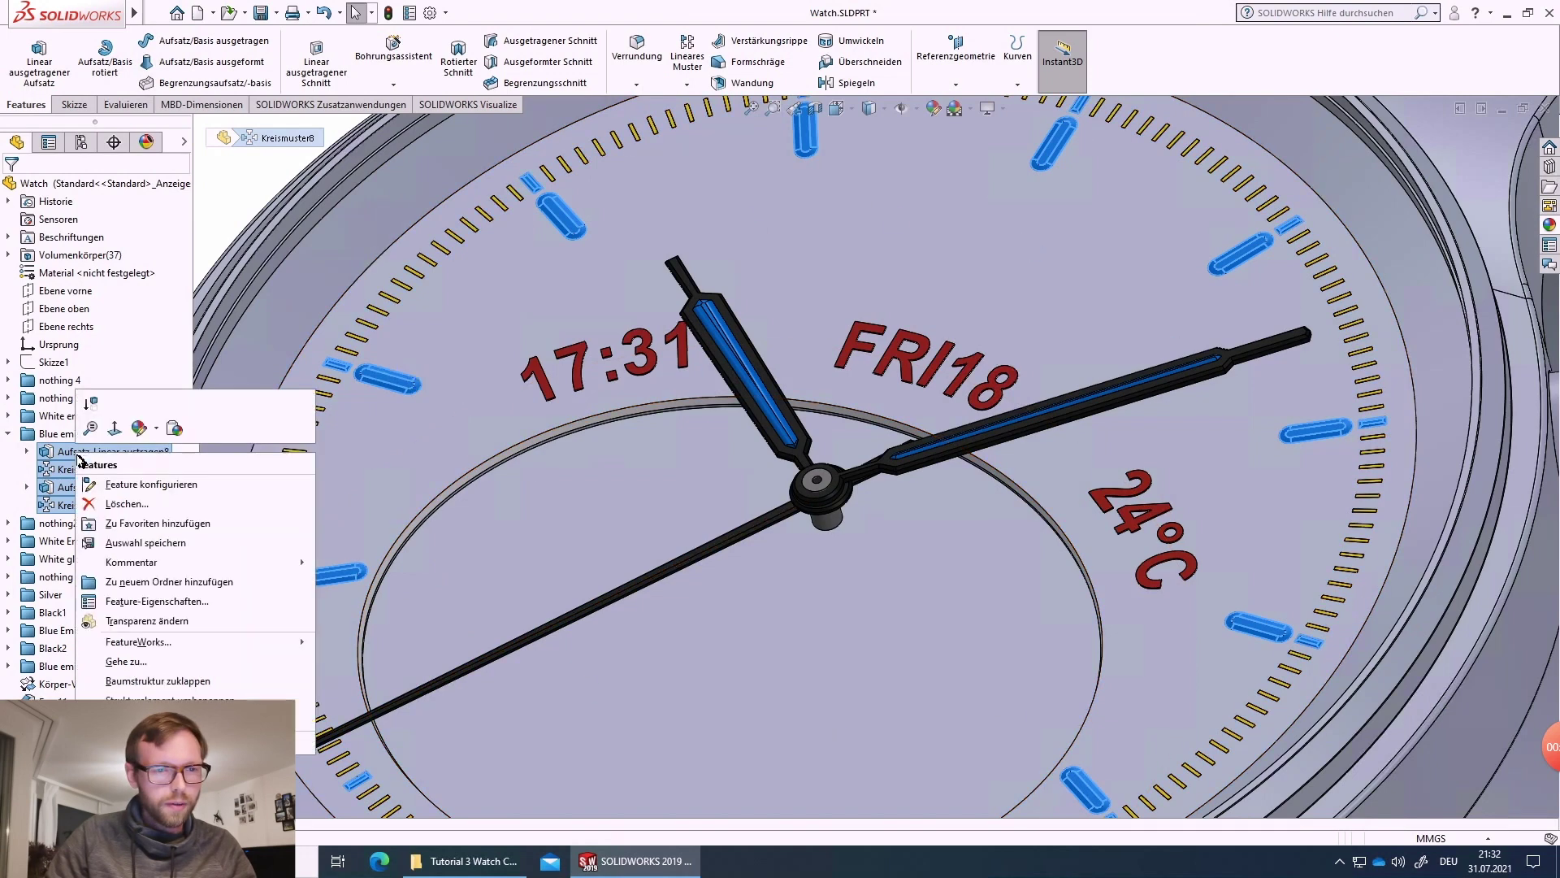
left_click(157, 437)
left_click(165, 470)
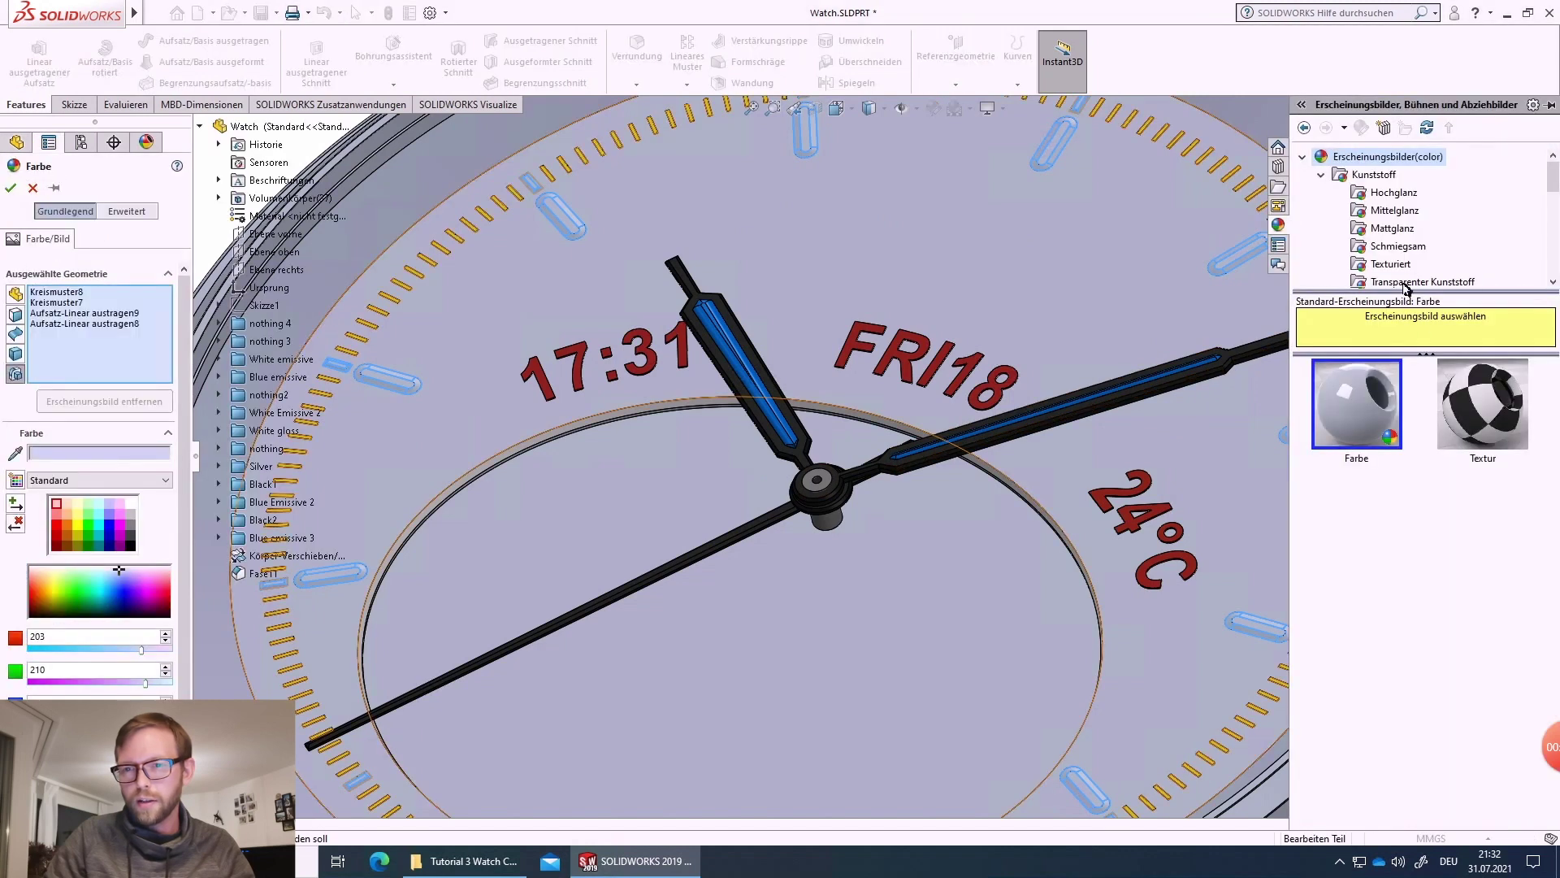
left_click(1393, 228)
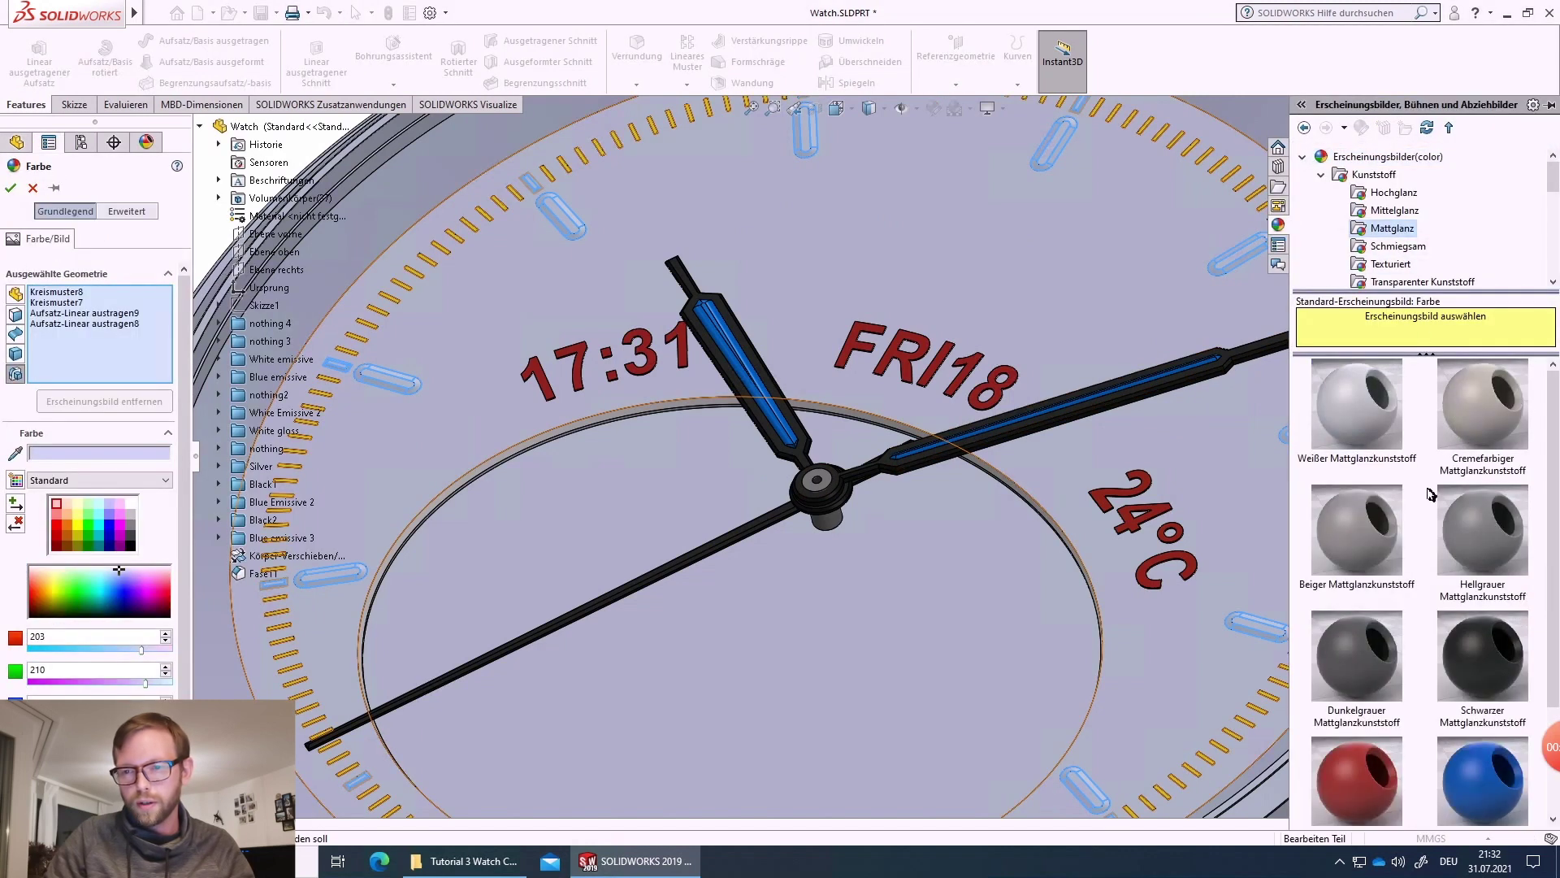
scroll(1476, 608, "down", 2)
left_click(1479, 644)
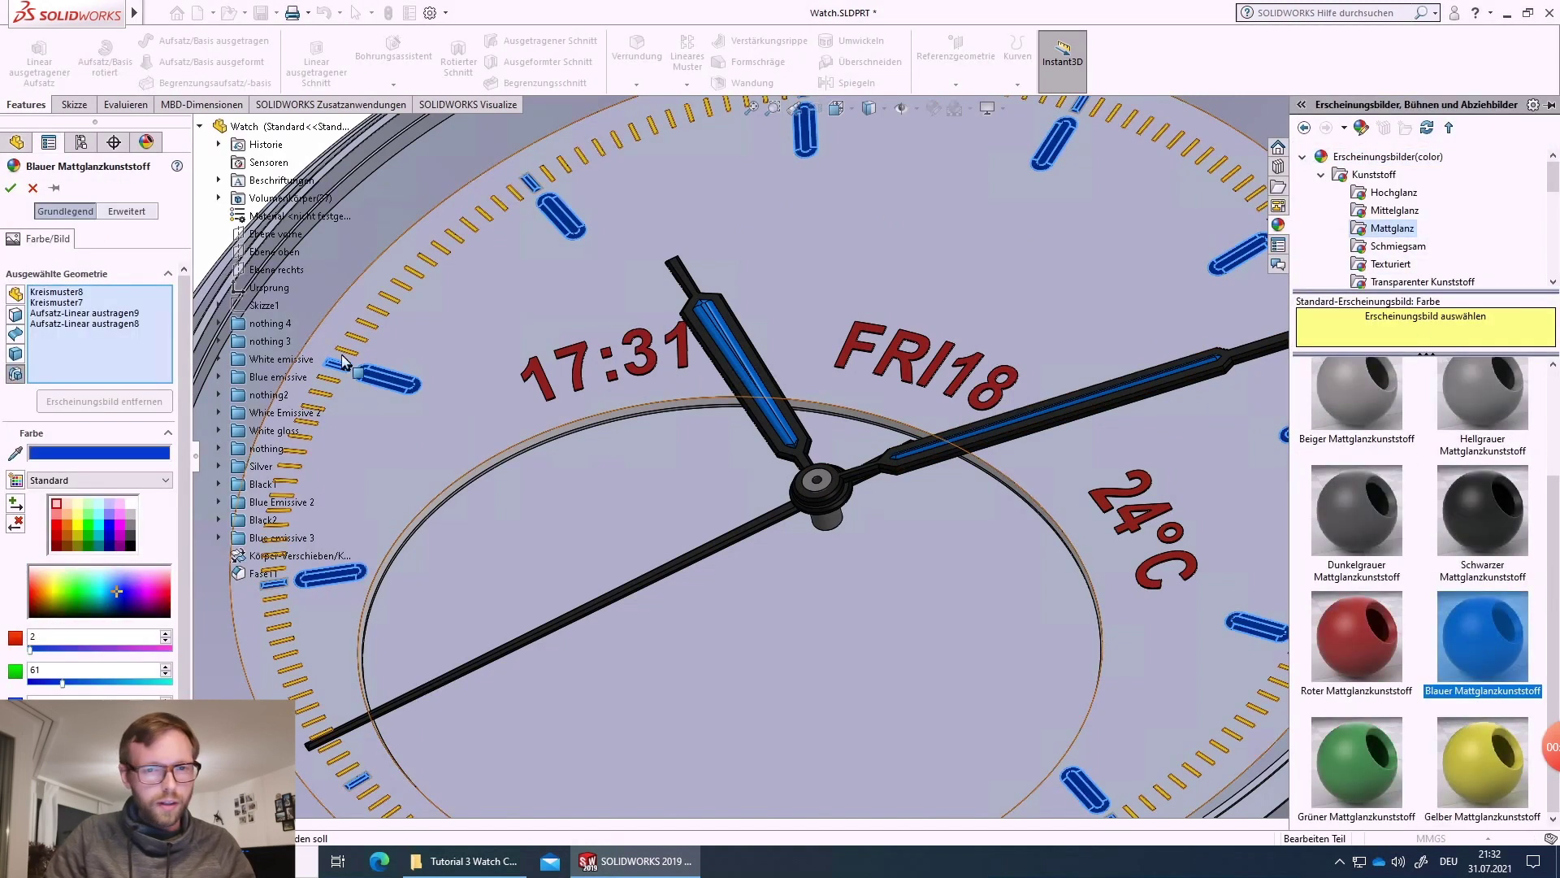
left_click(11, 189)
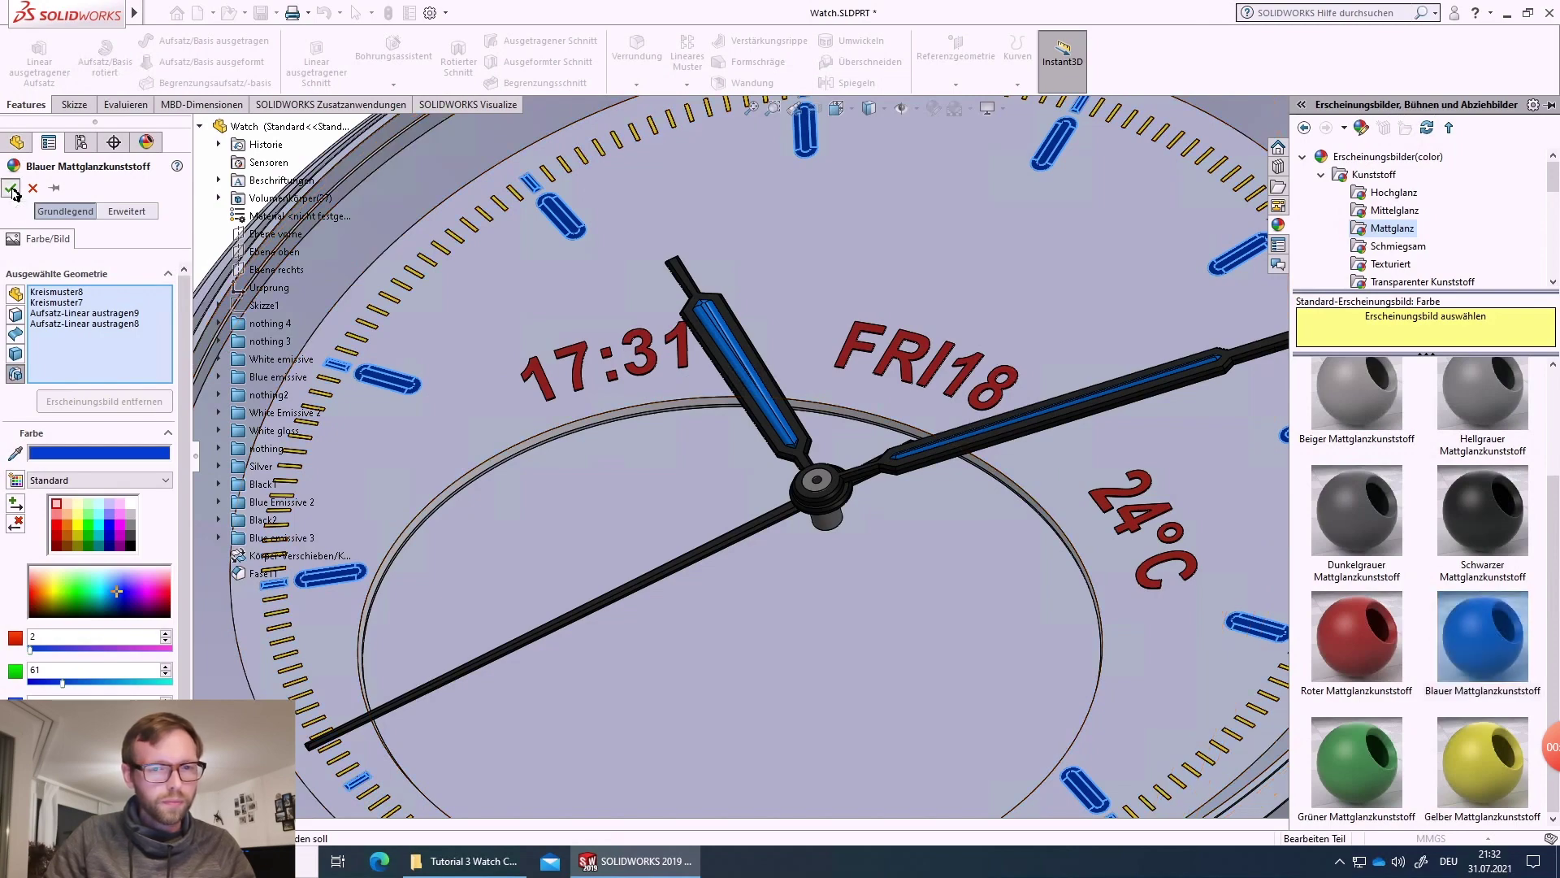
- Apply the Textur appearance to just the face of the dial's inner circle
scroll(552, 487, "up", 4)
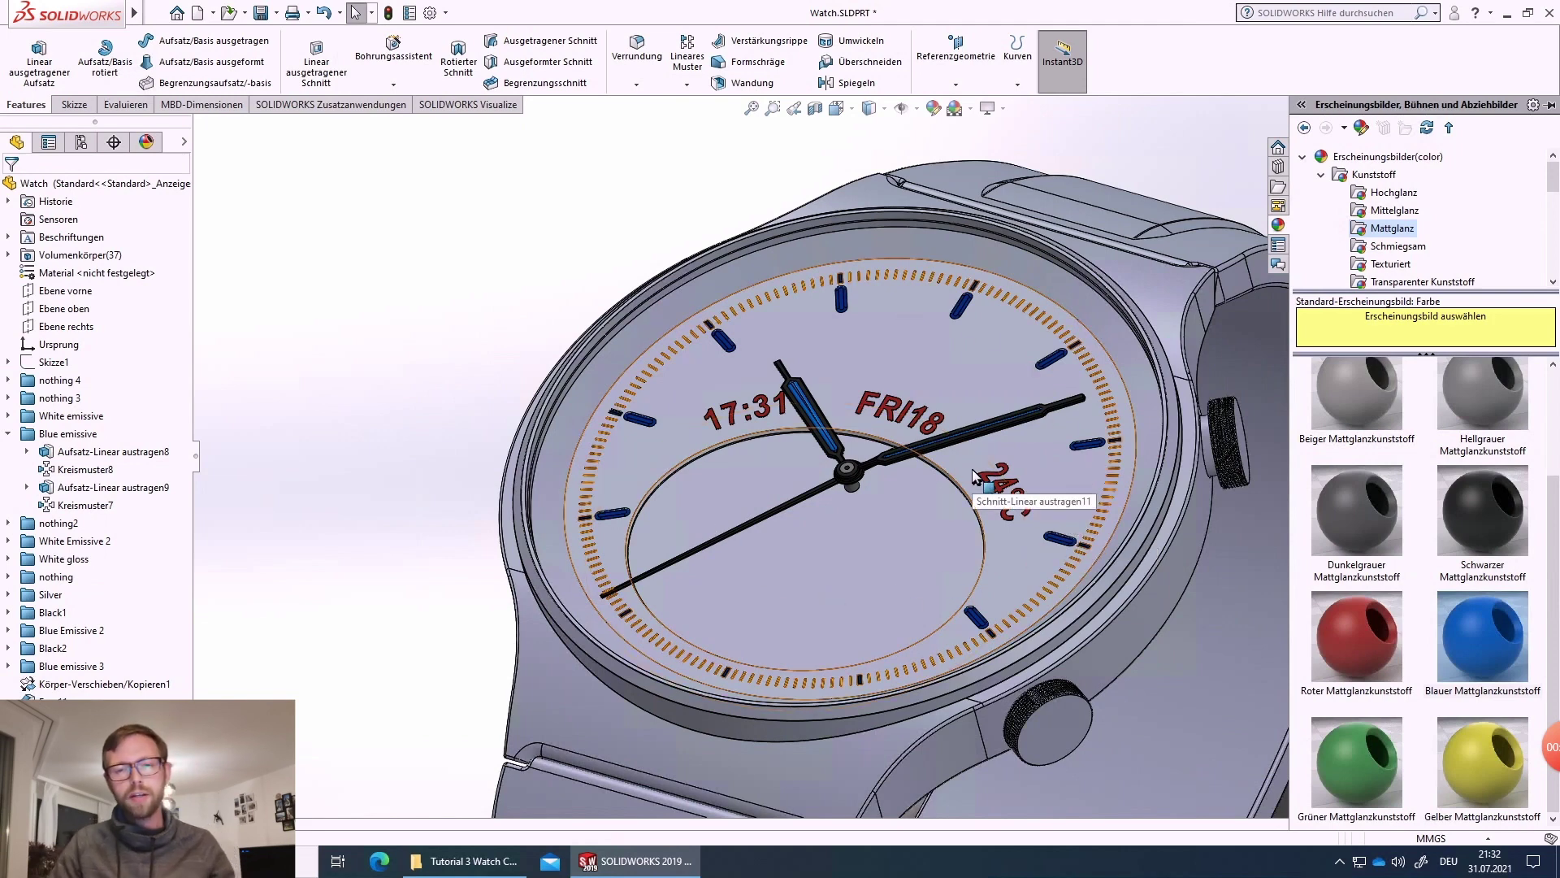
left_click(909, 509)
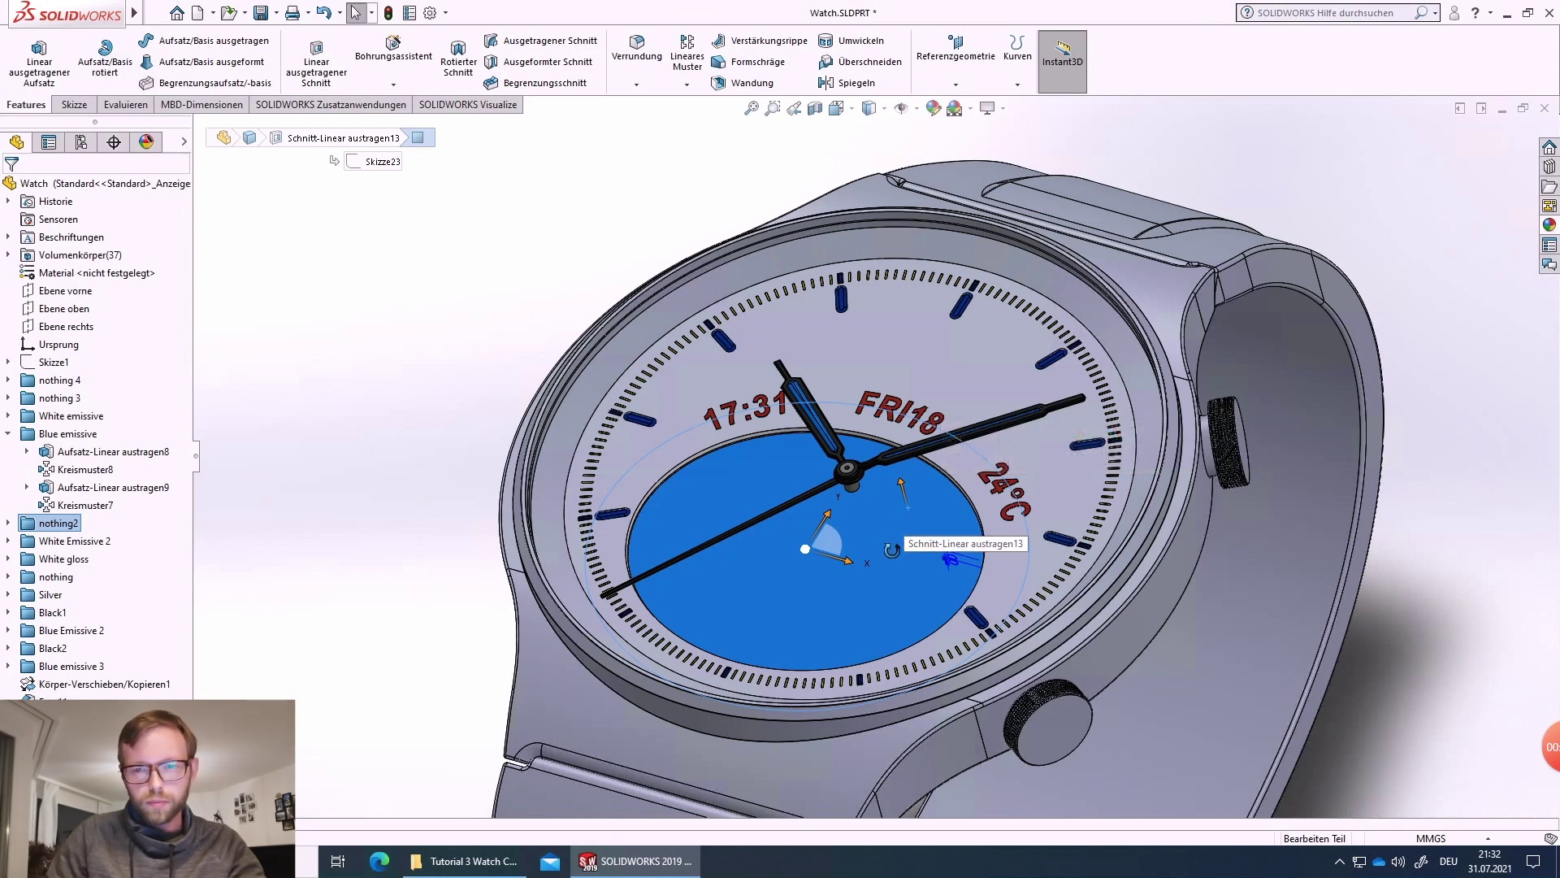
middle_click_drag(901, 545, 913, 579)
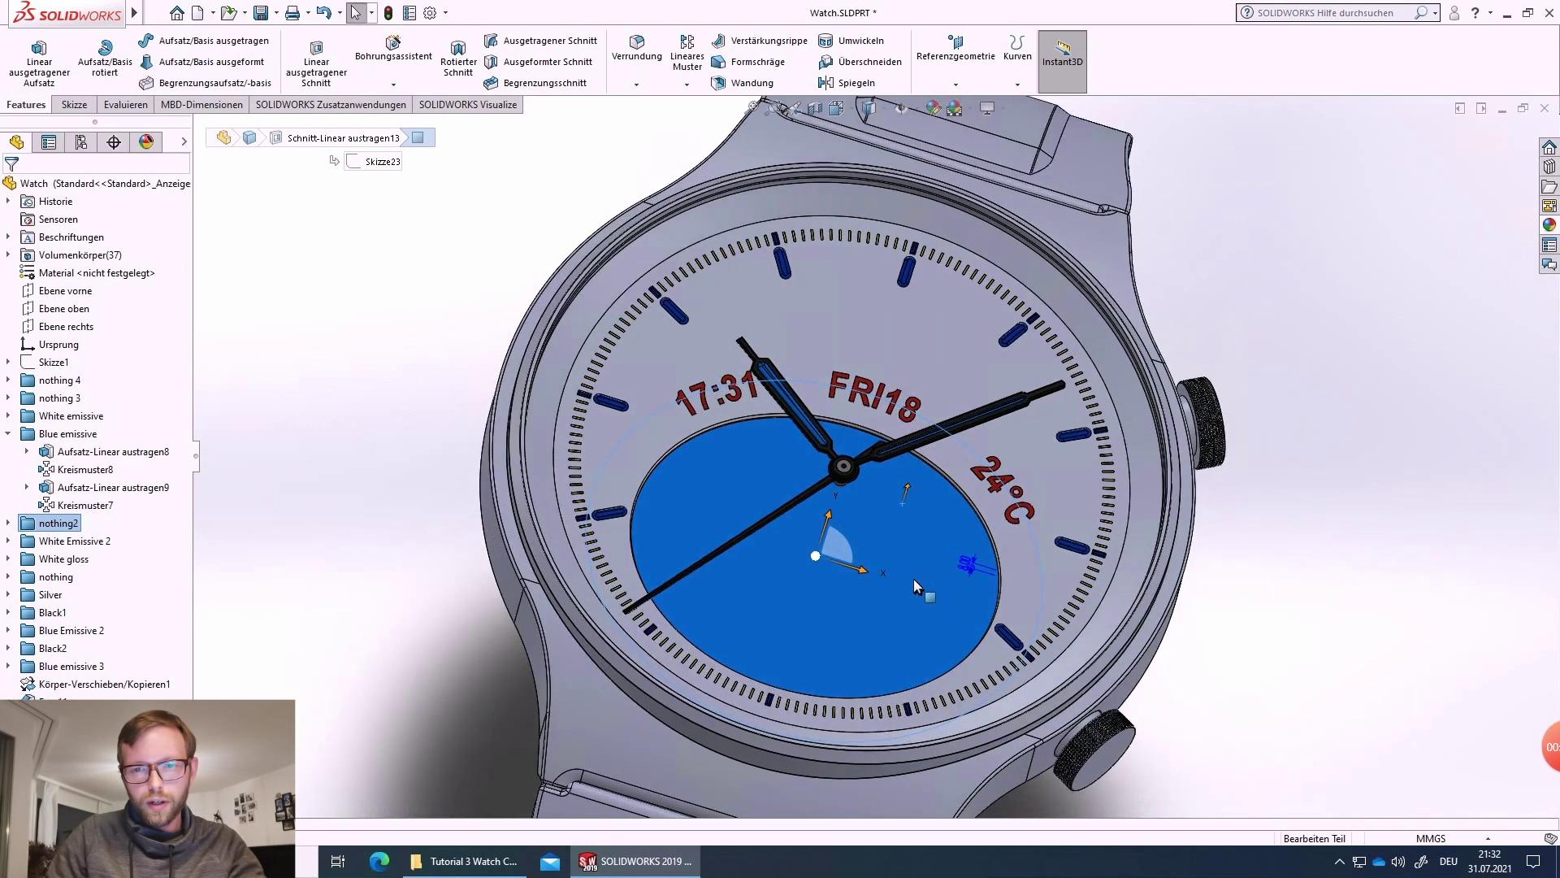
left_click(941, 343)
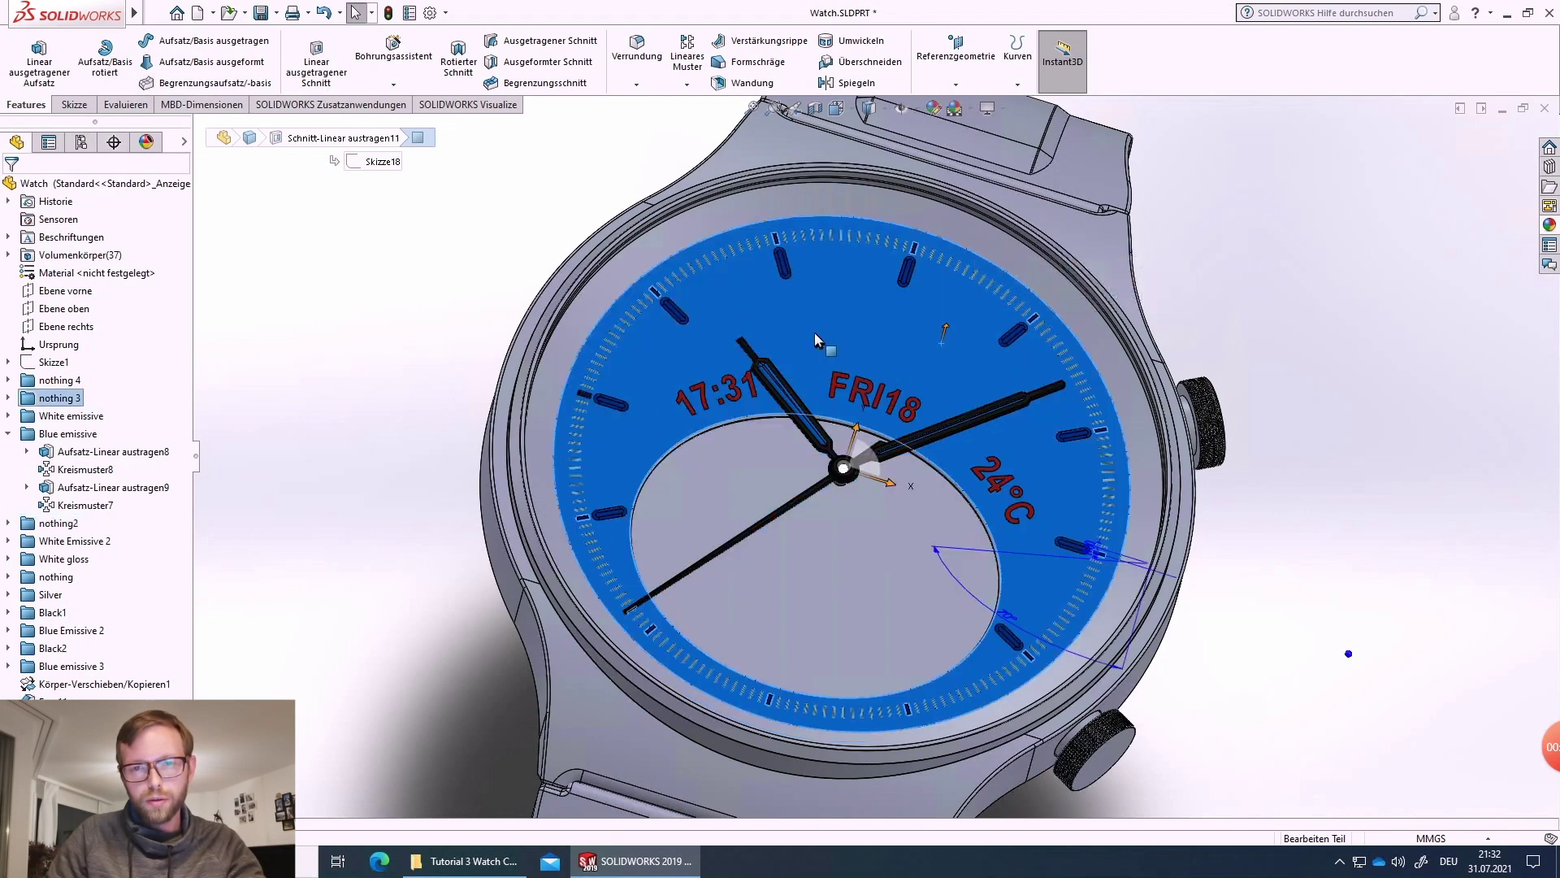
left_click(850, 549)
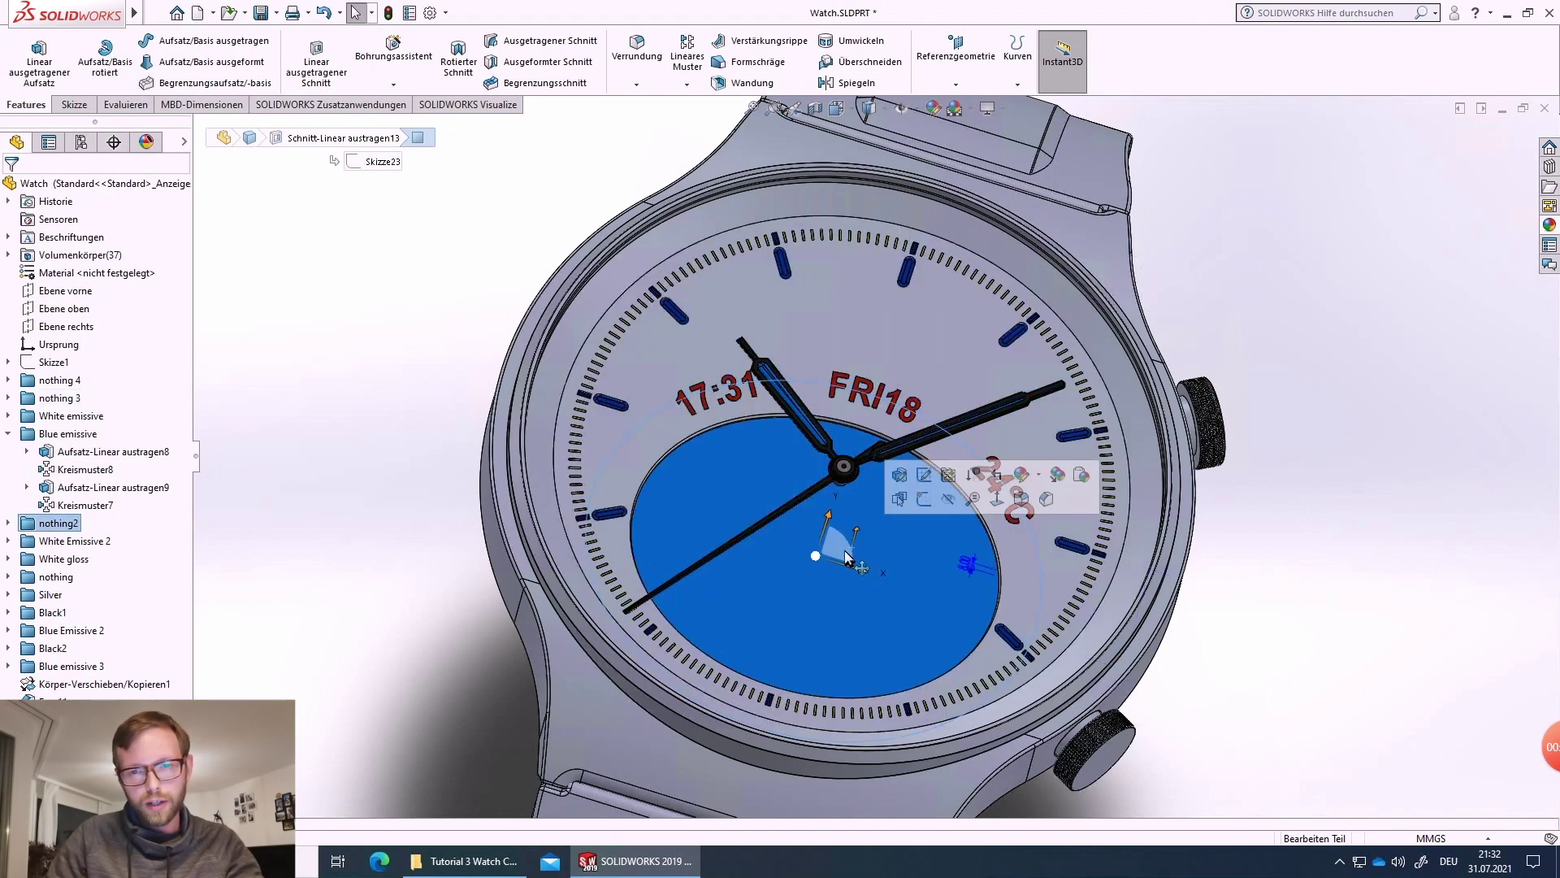
left_click(968, 232)
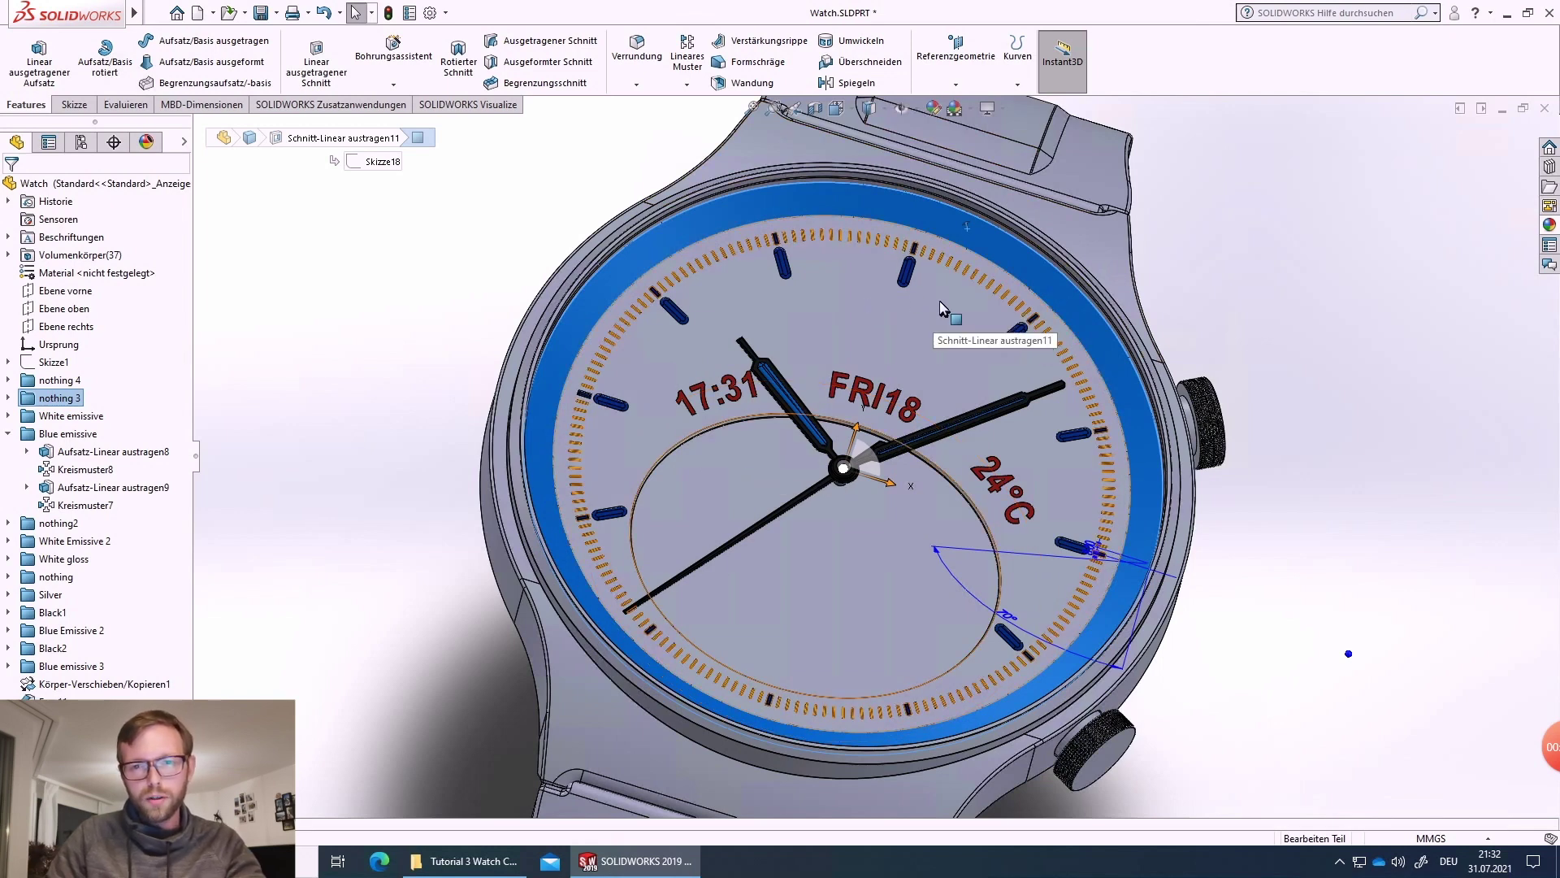
left_click(868, 549)
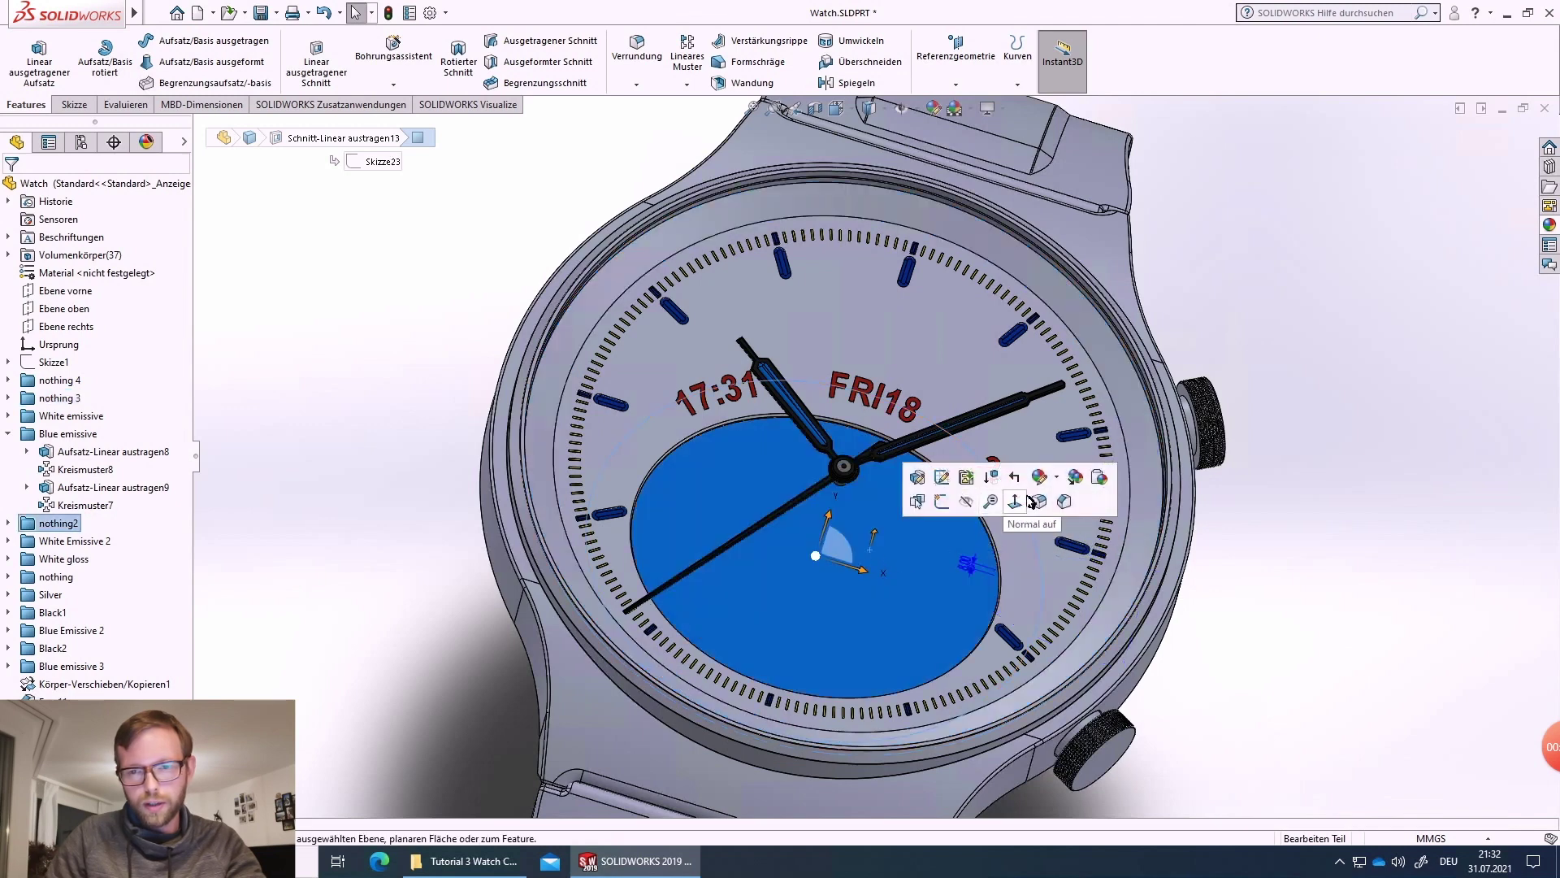
left_click(1057, 480)
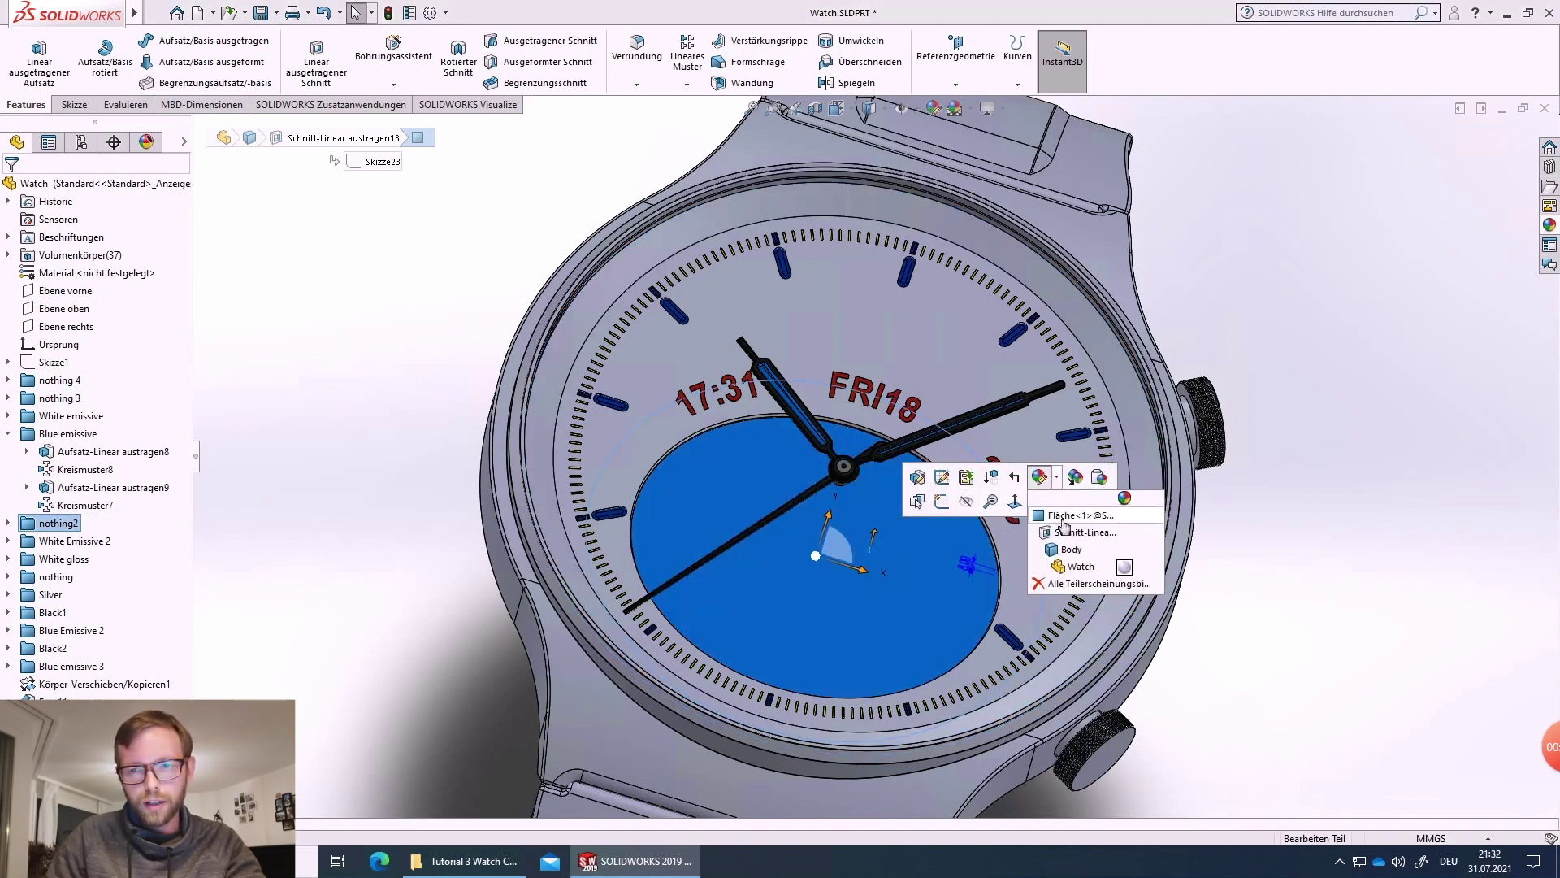
left_click(1062, 516)
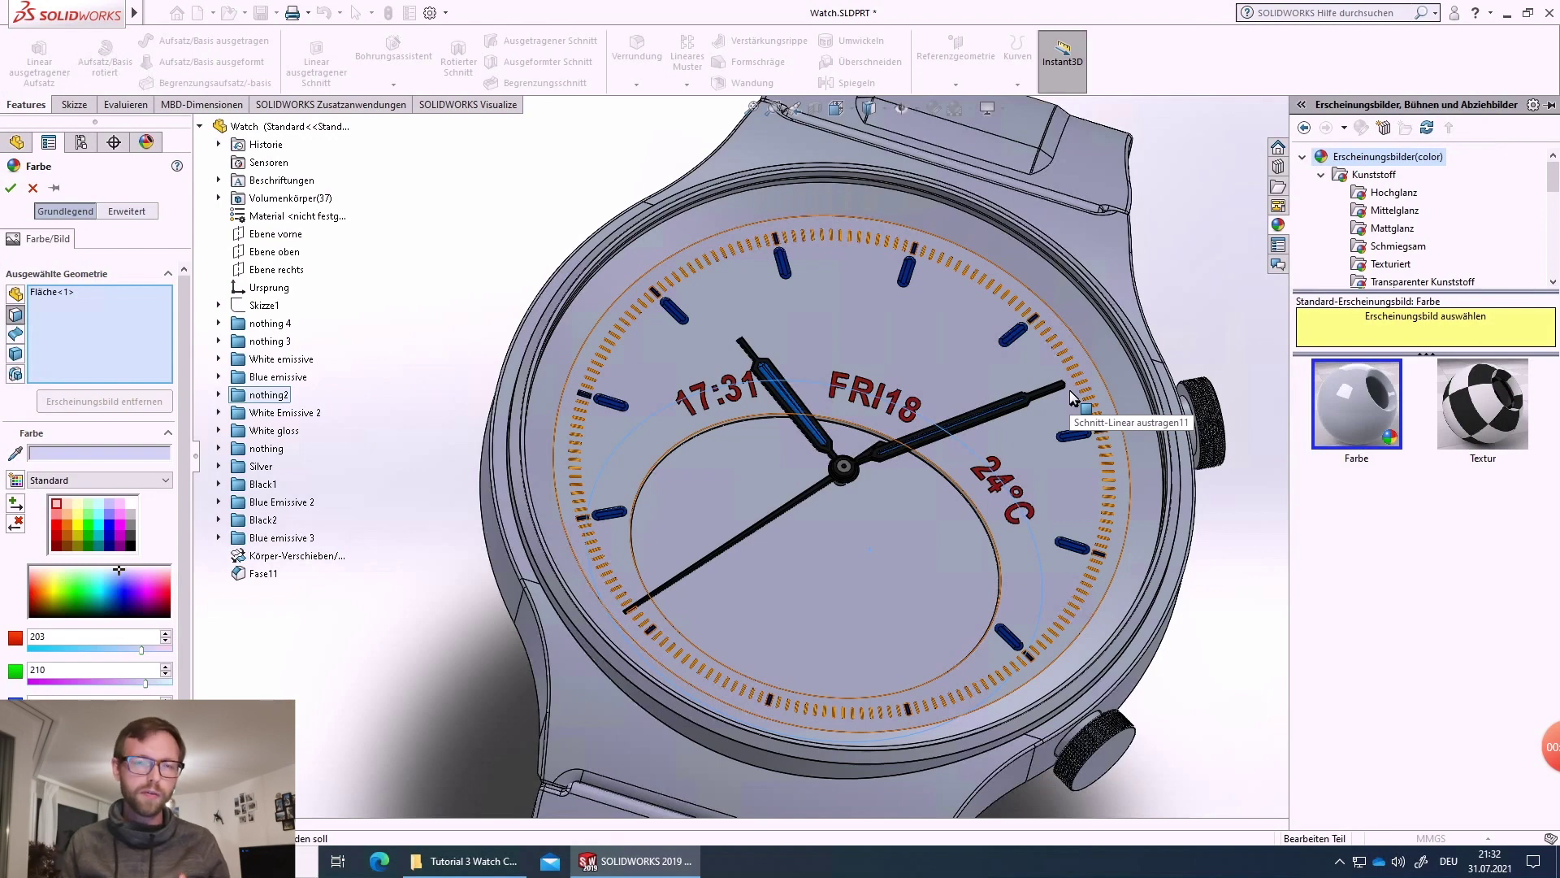
left_click(1484, 406)
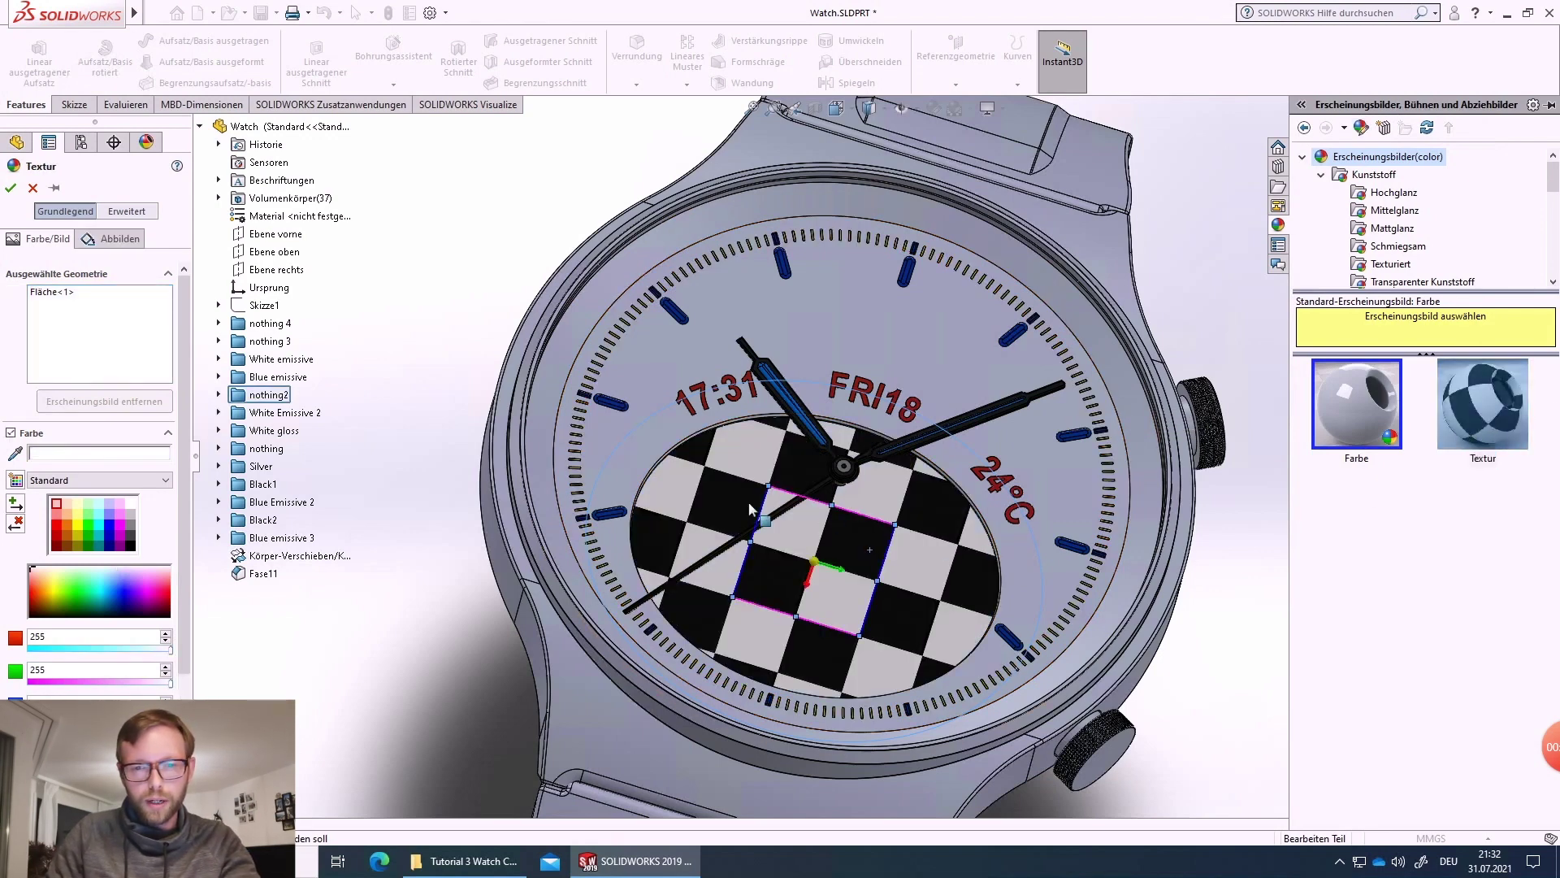
left_click(10, 189)
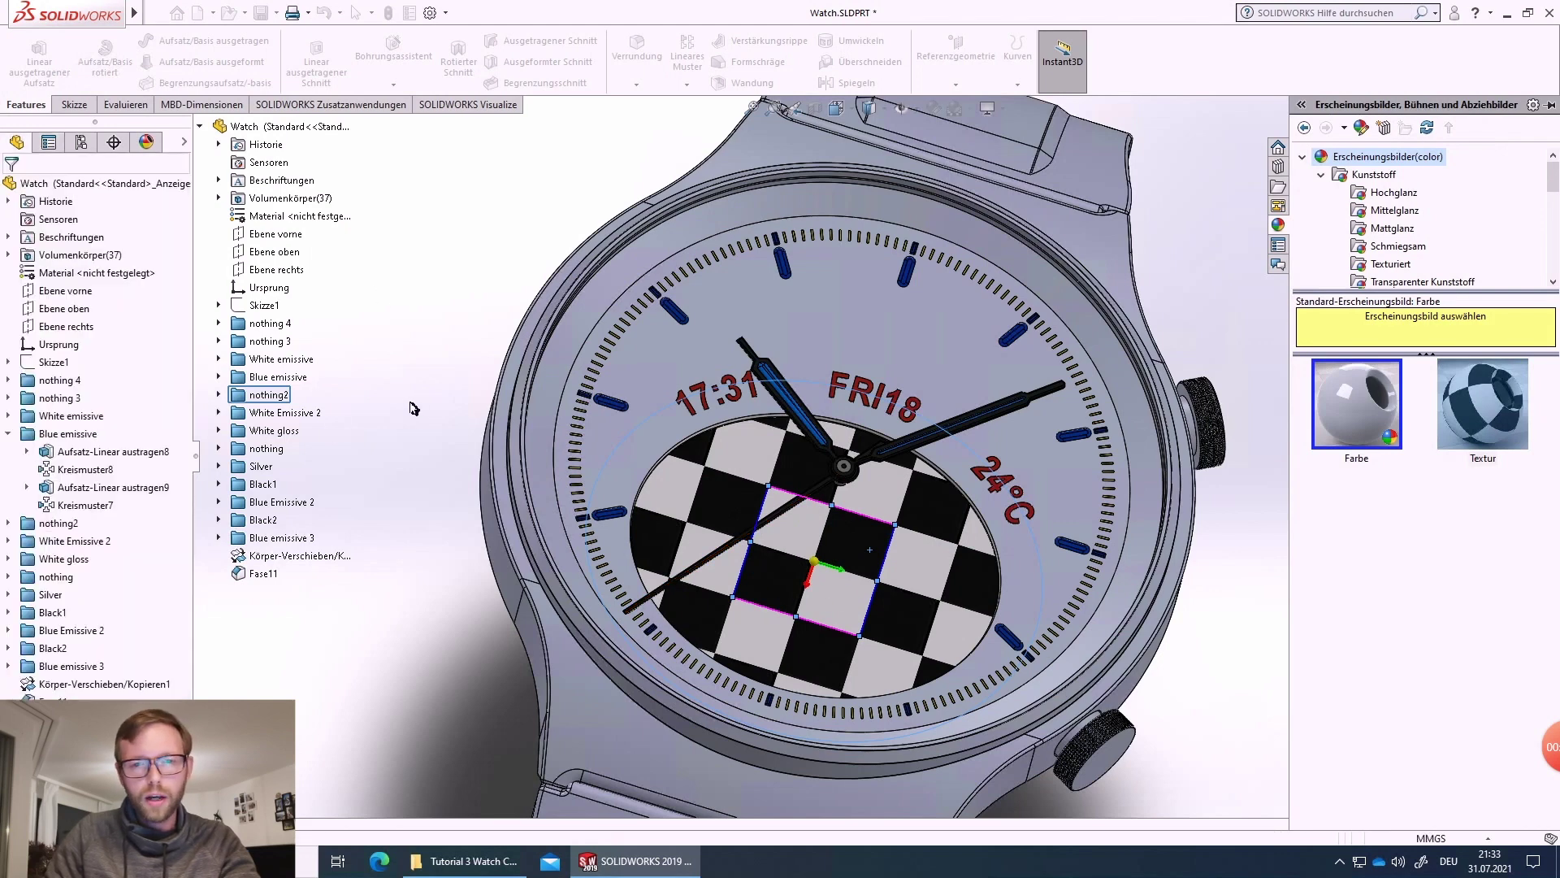
- Apply the Textur appearance to the main dial face carrying the hour markers and text
left_click(807, 330)
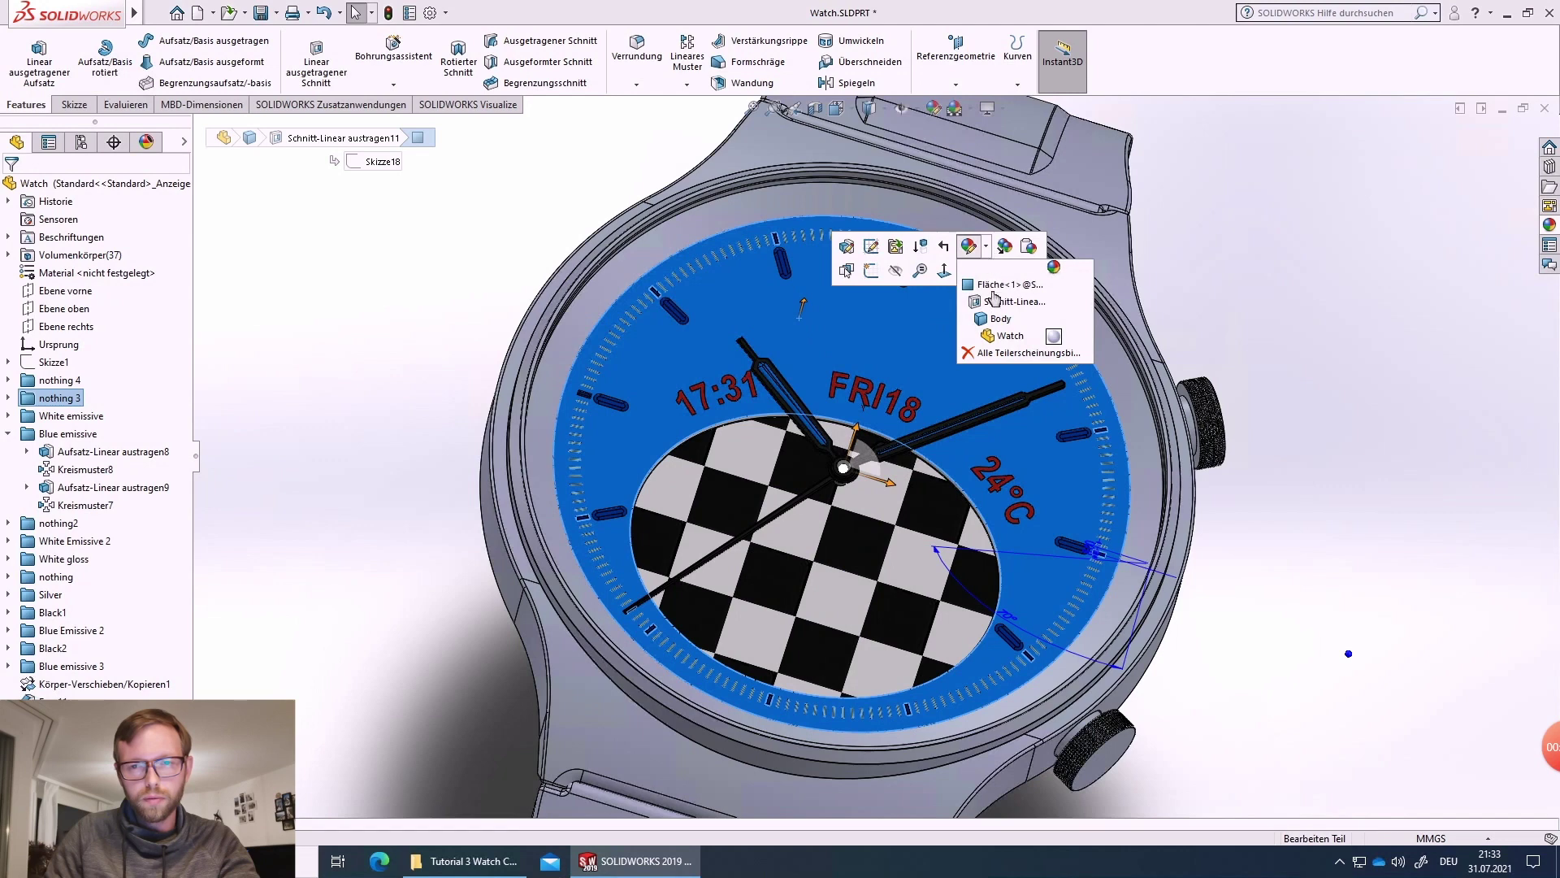
left_click(996, 285)
left_click(1138, 470)
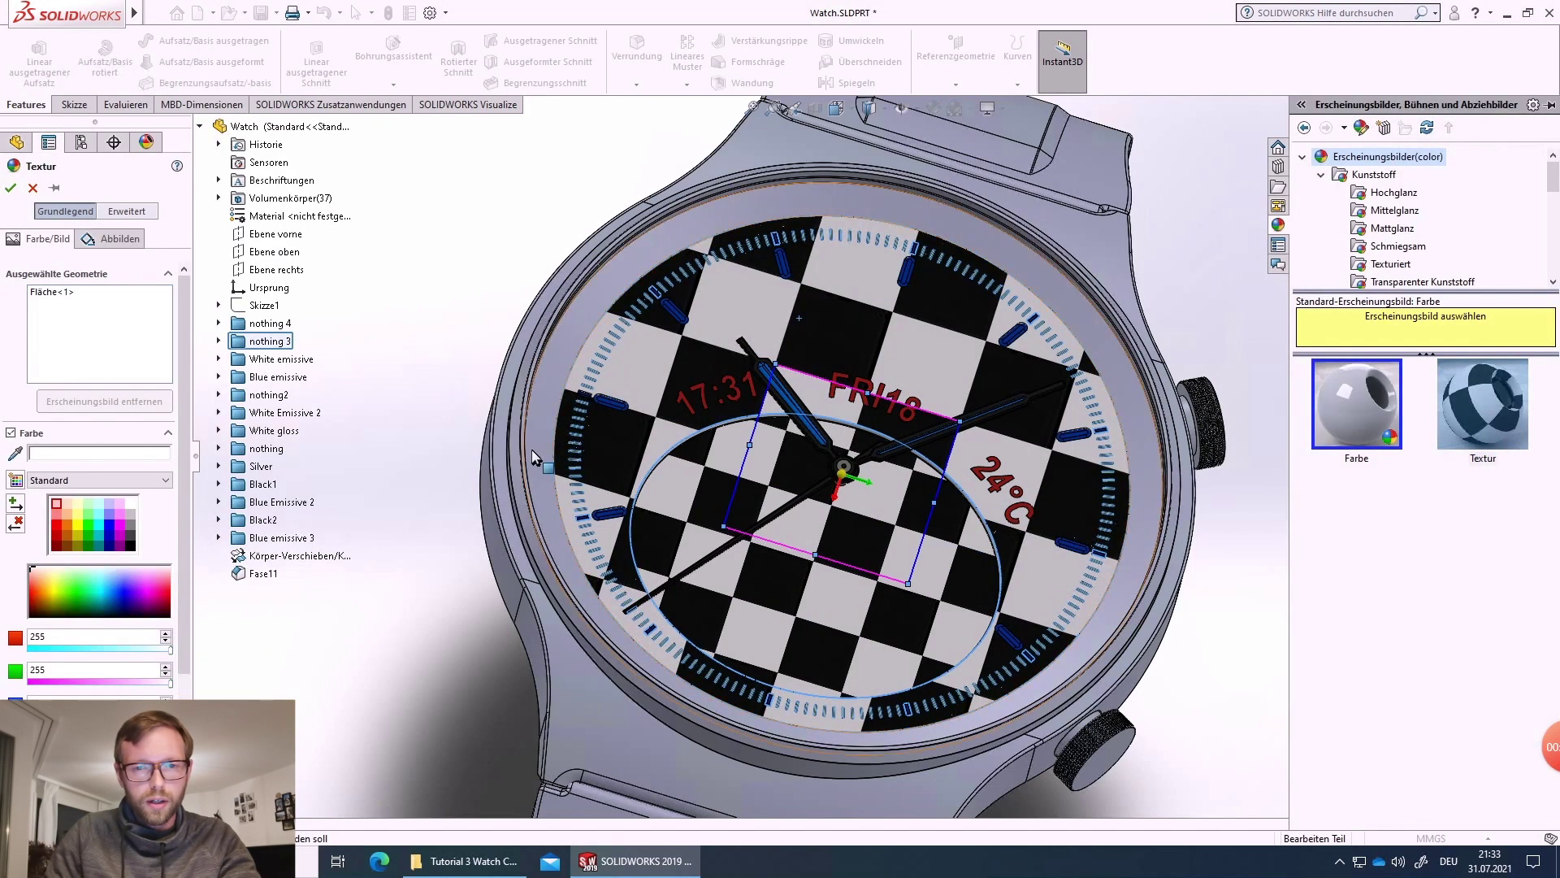
key("Return")
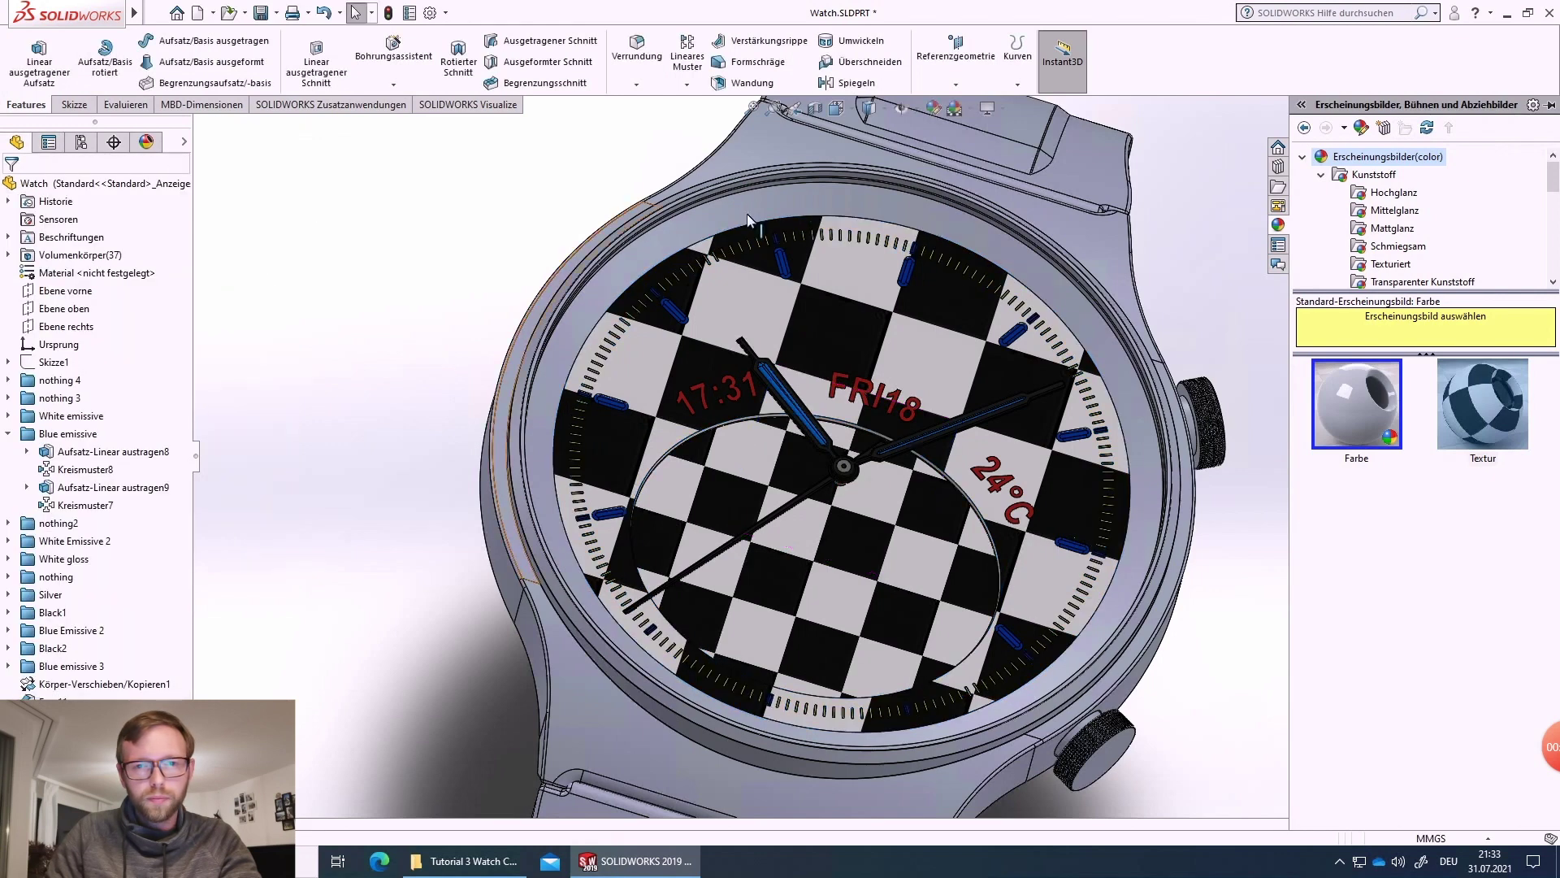
- Apply the Textur appearance to the sloped outer ring face surrounding the dial
left_click(902, 221)
left_click(1097, 140)
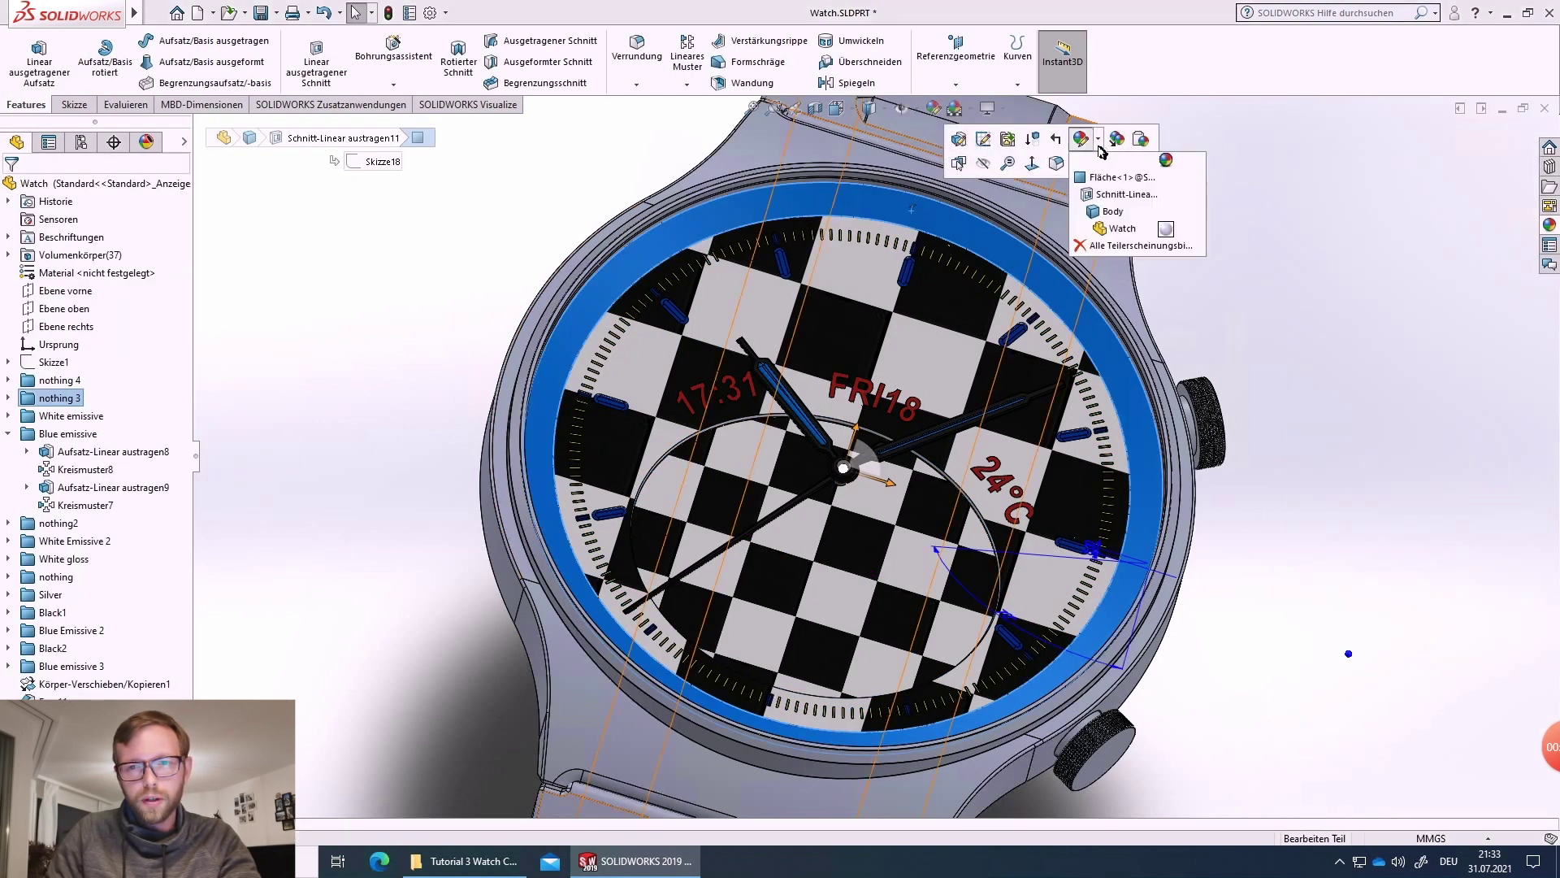
left_click(1109, 211)
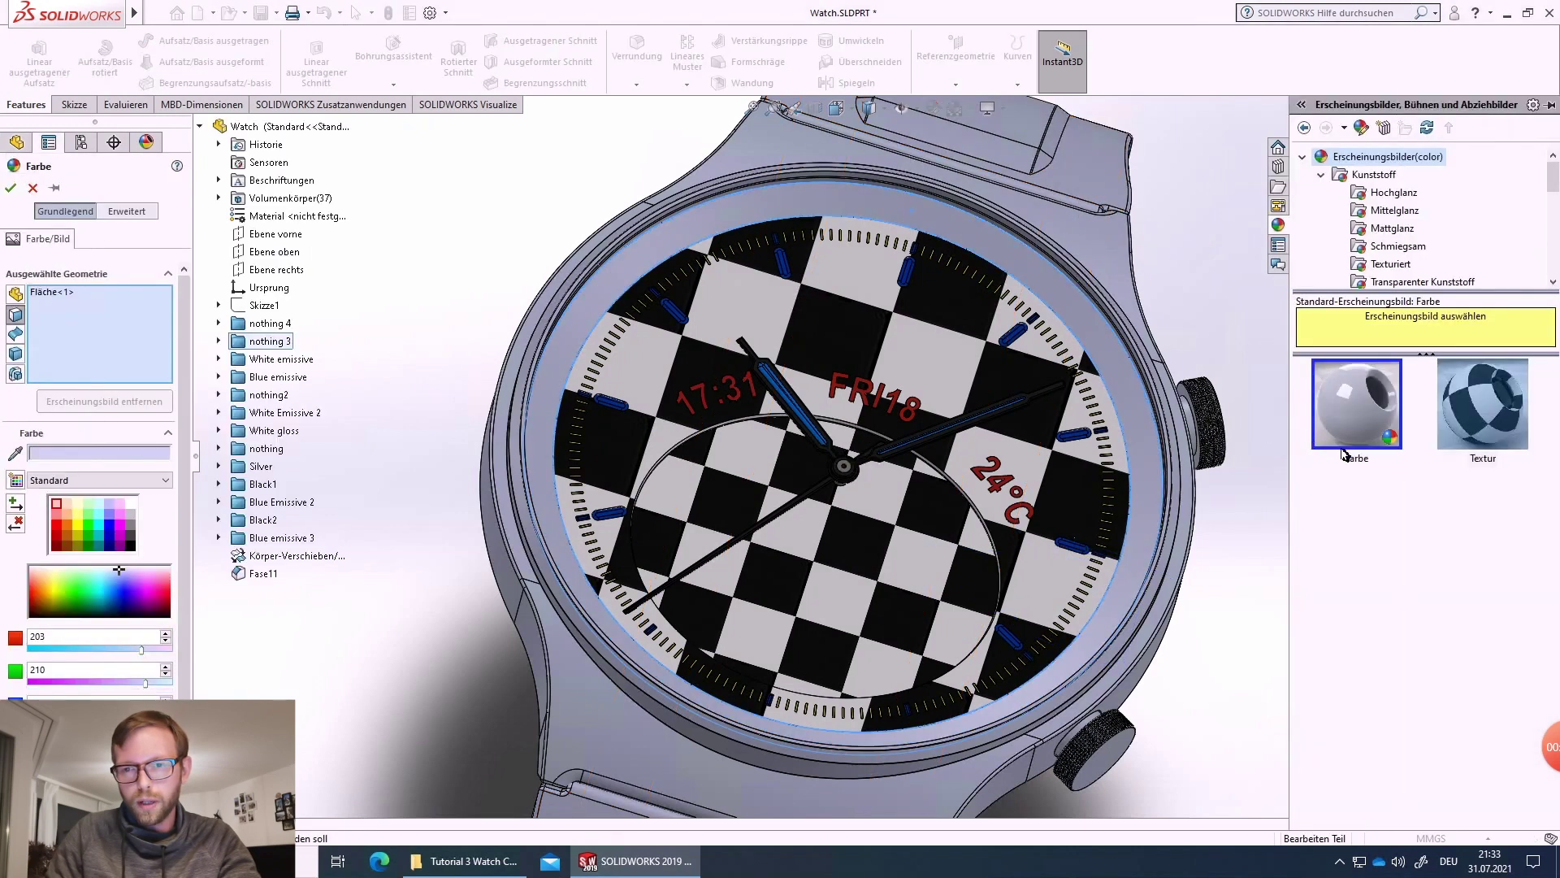
left_click(1484, 403)
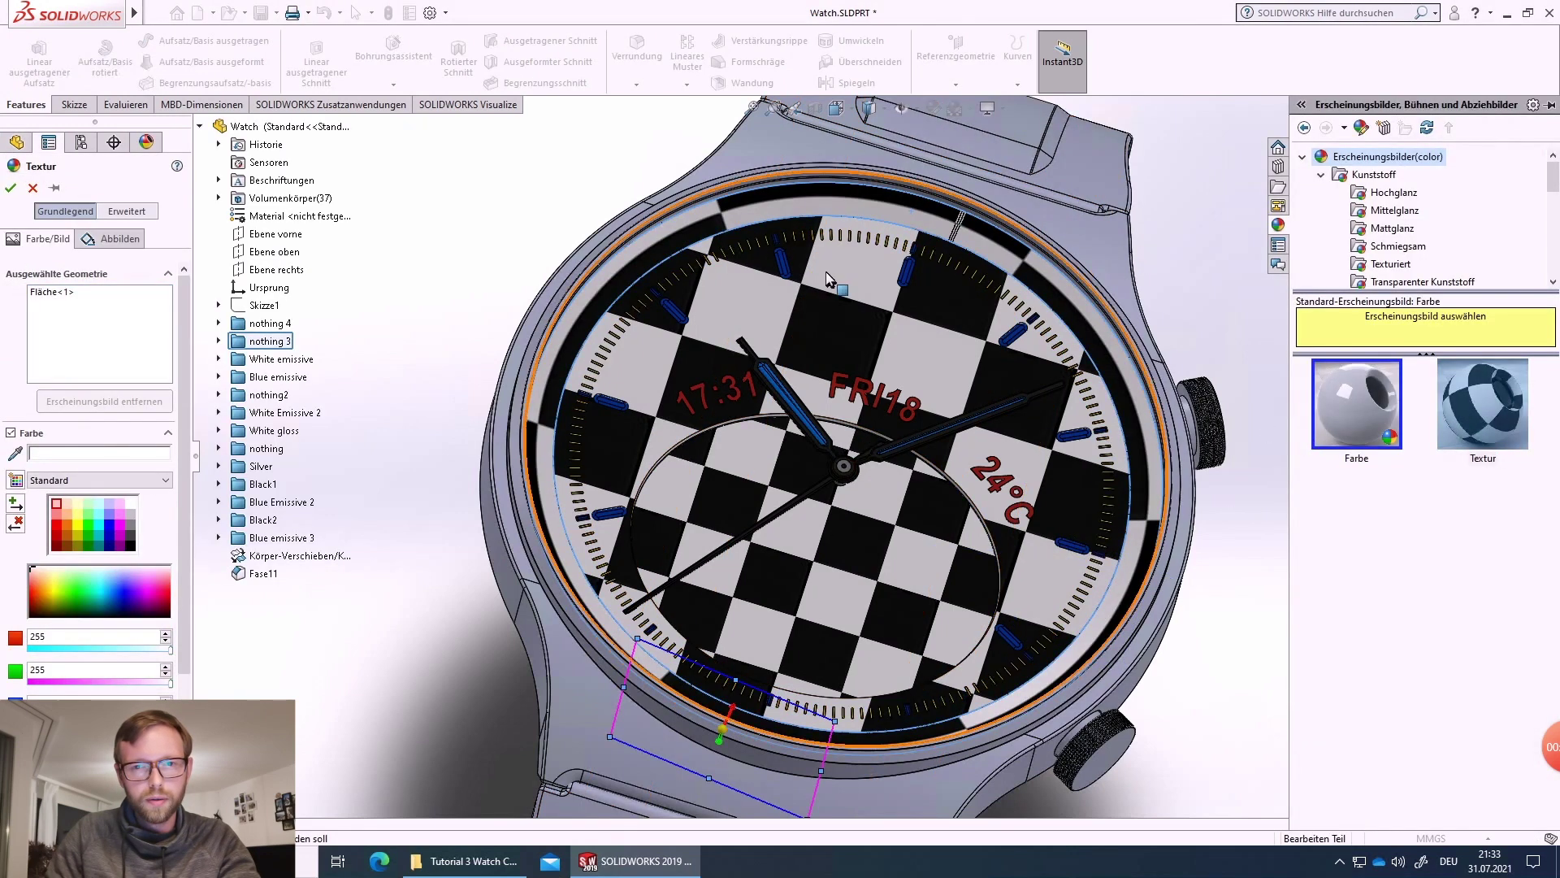
- Set the outer ring's texture mapping to Projektion with the flat main dial face as reference, and accept the appearance
middle_click_drag(855, 342, 833, 573)
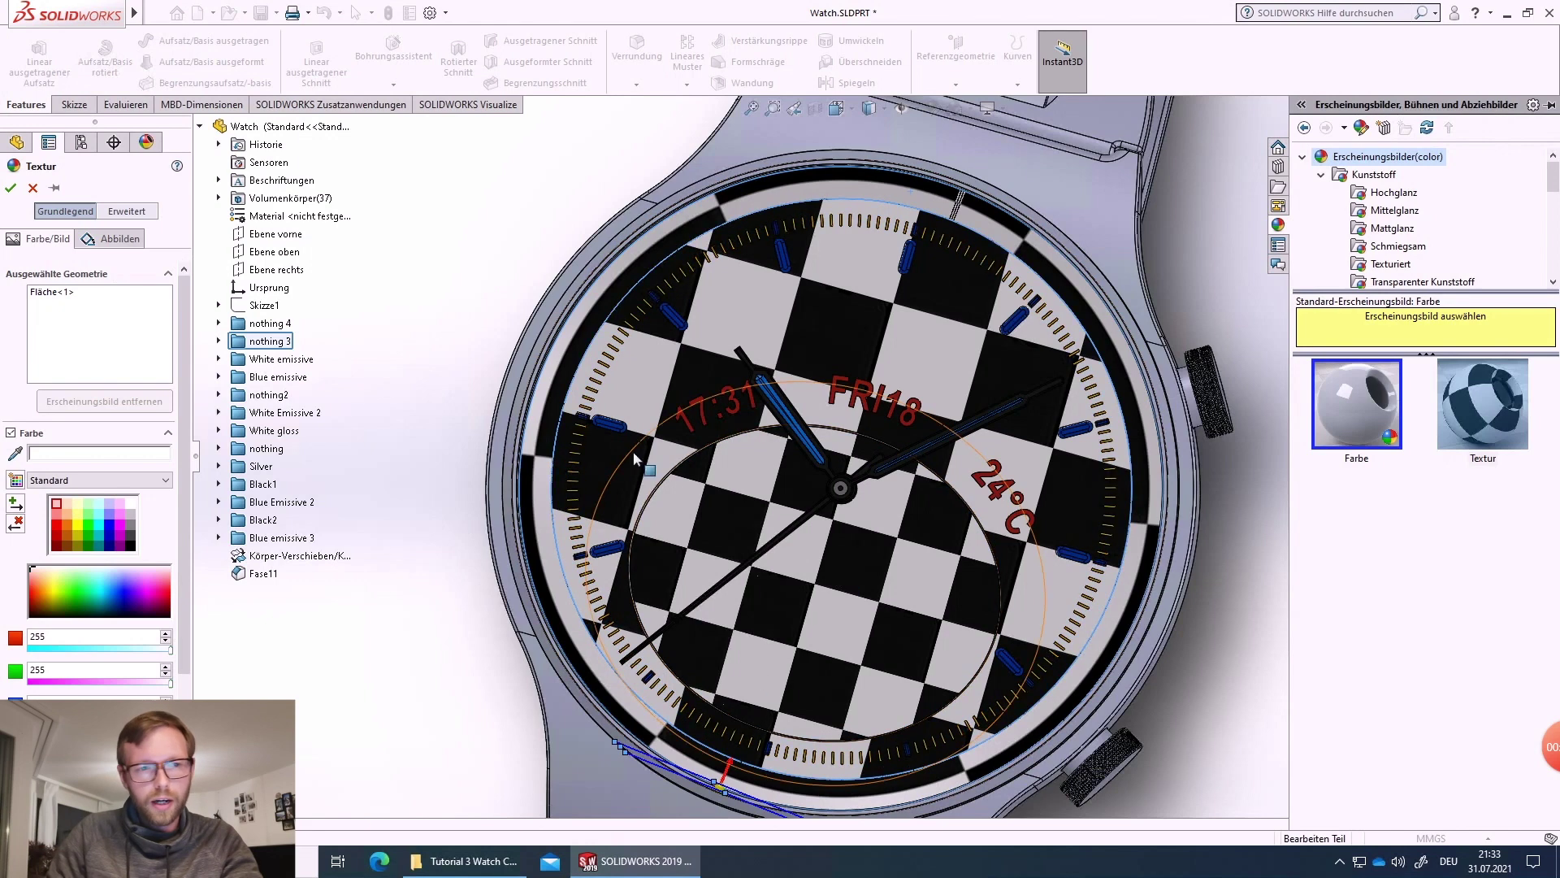
left_click(126, 211)
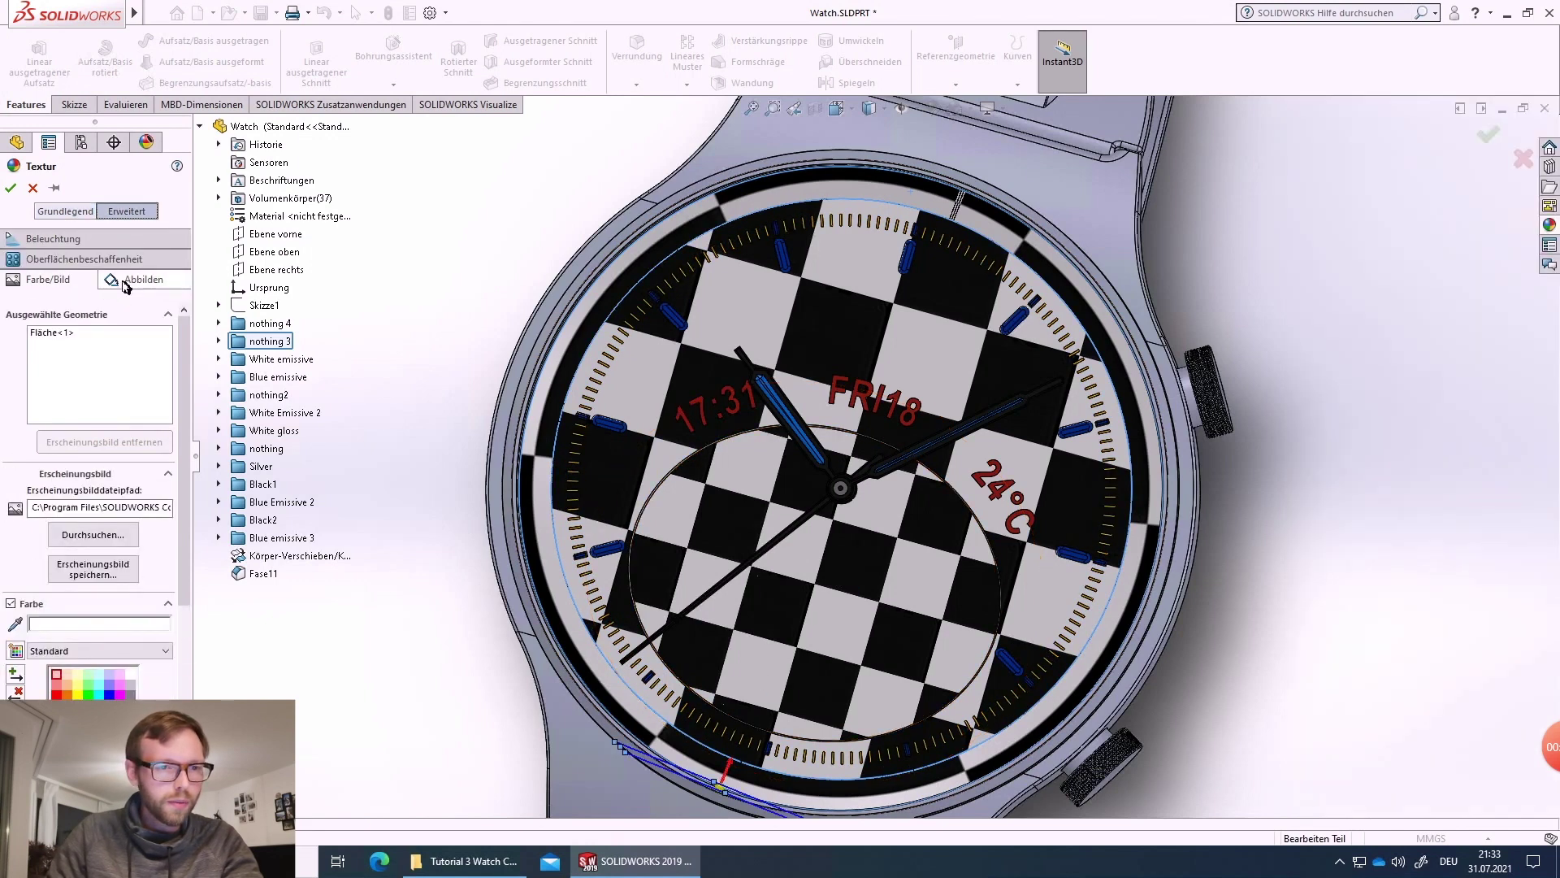
left_click(127, 281)
left_click(70, 564)
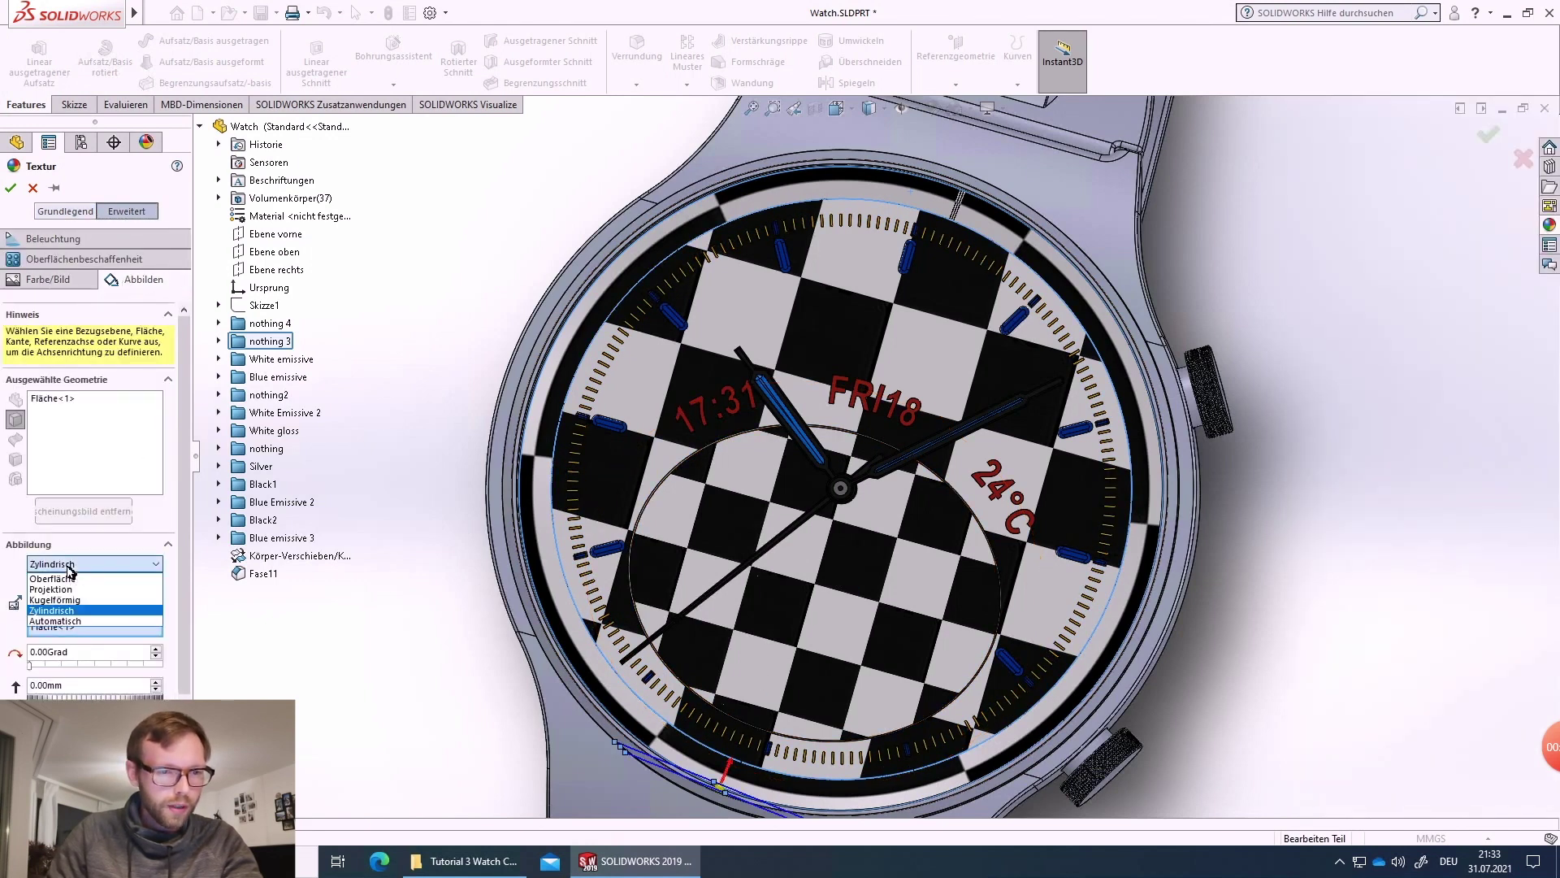
left_click(71, 588)
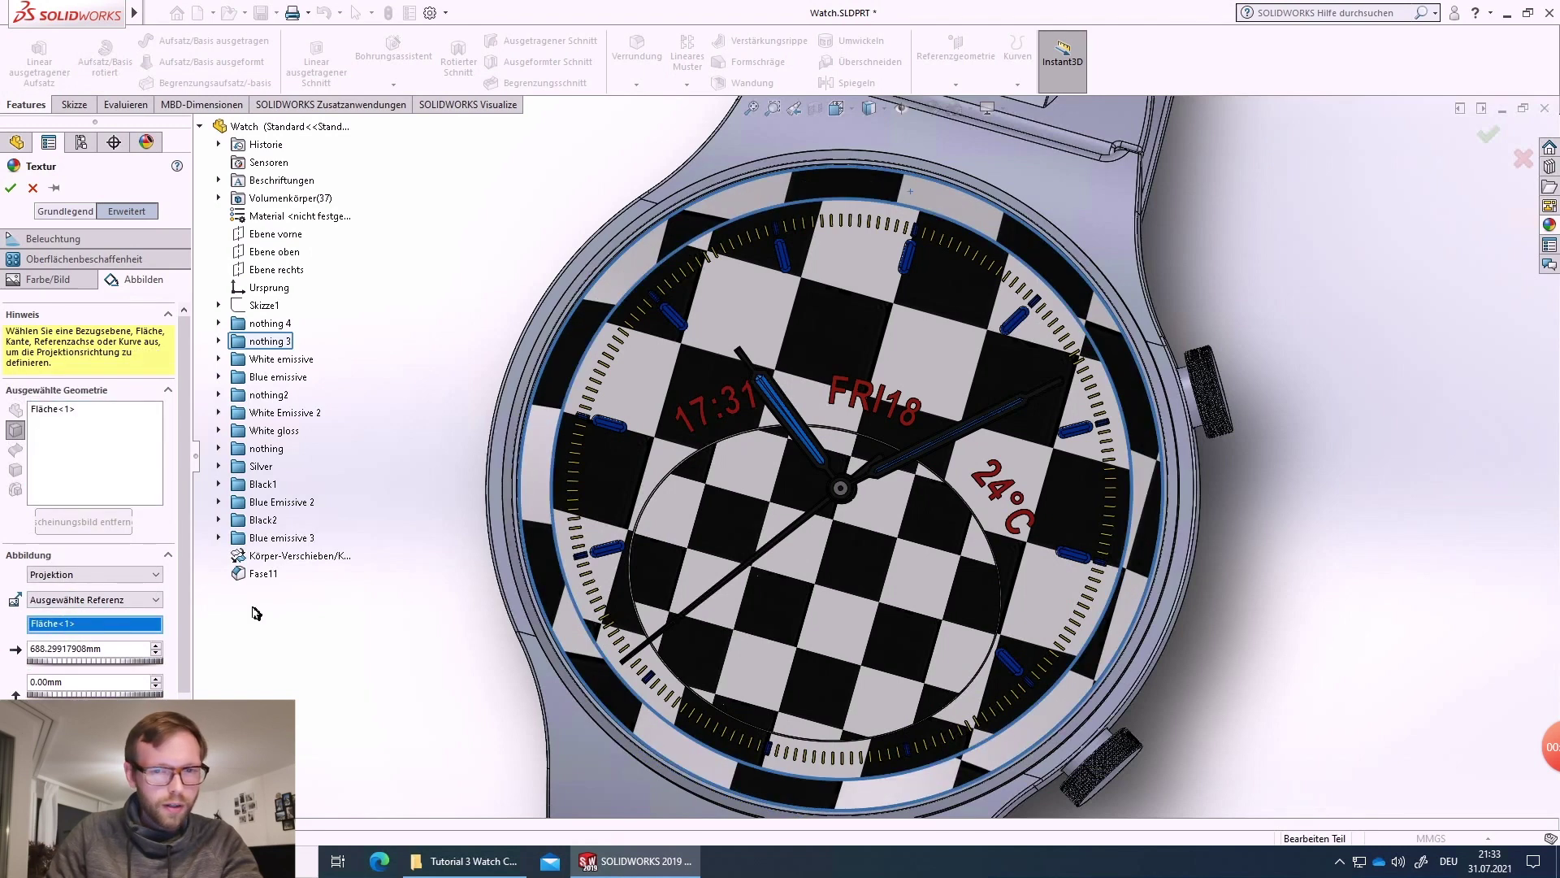
left_click(642, 472)
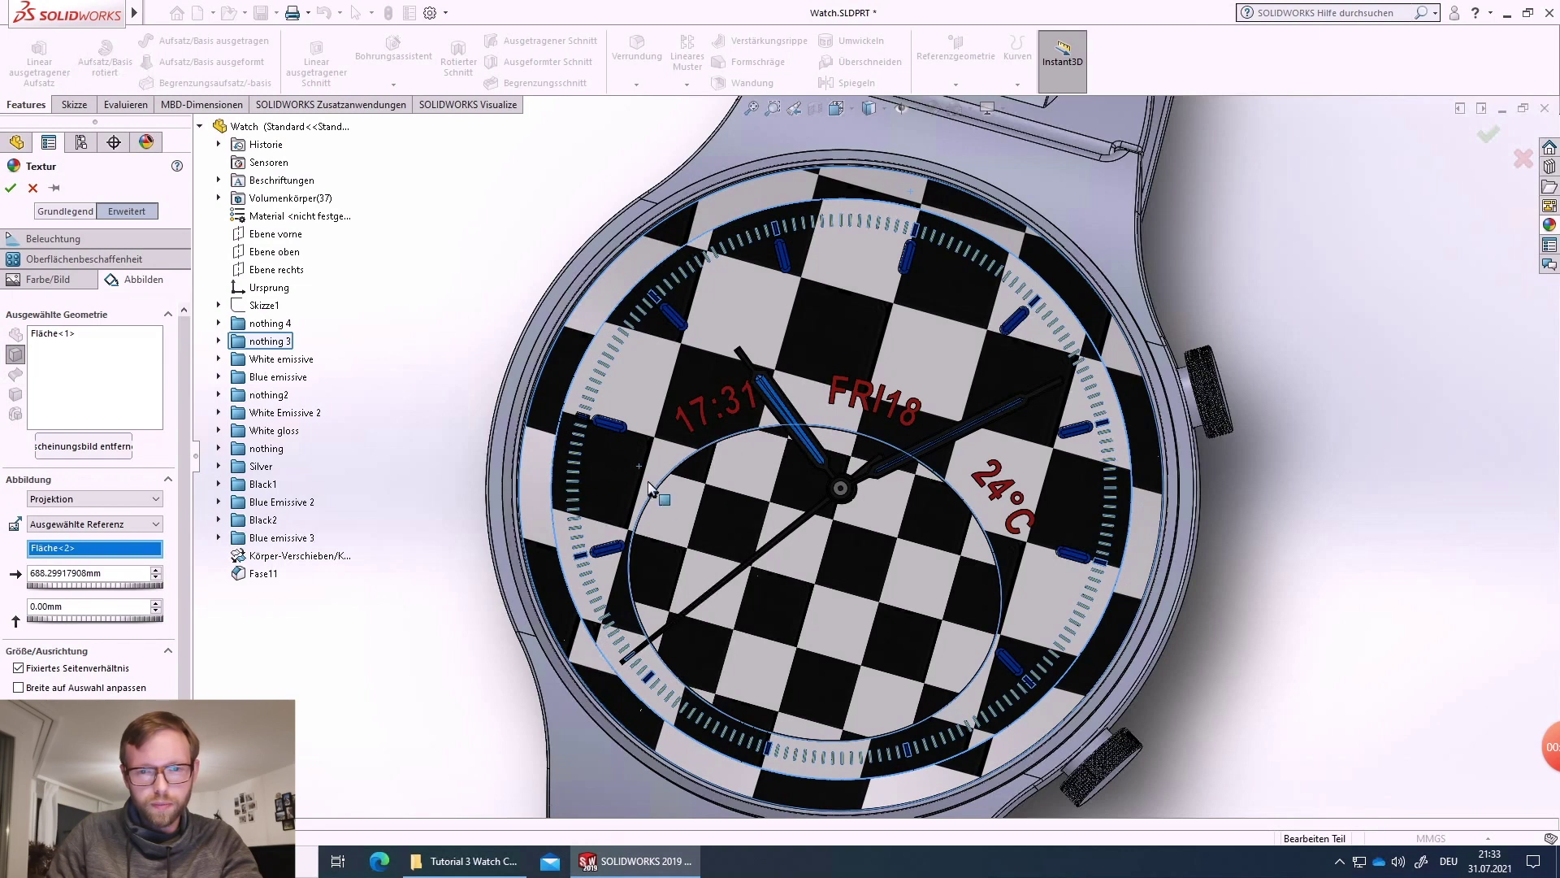
scroll(674, 496, "up", 3)
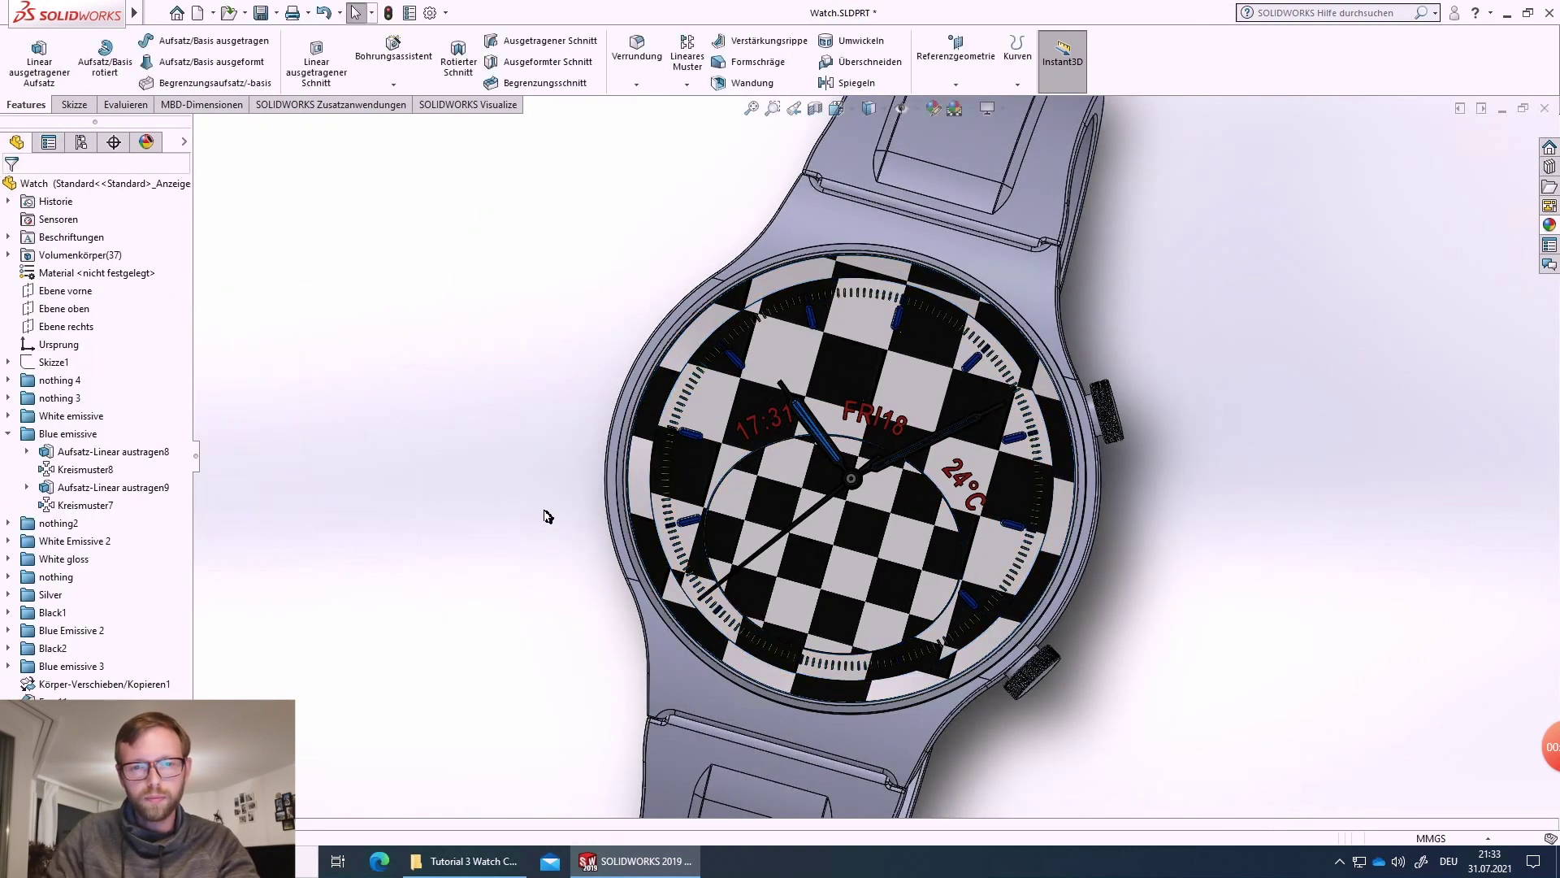
- Apply the dunkelgrauer, schmiegsamer Kunststoff appearance to the whole watch strap body
middle_click_drag(913, 525, 754, 782)
right_click(775, 746)
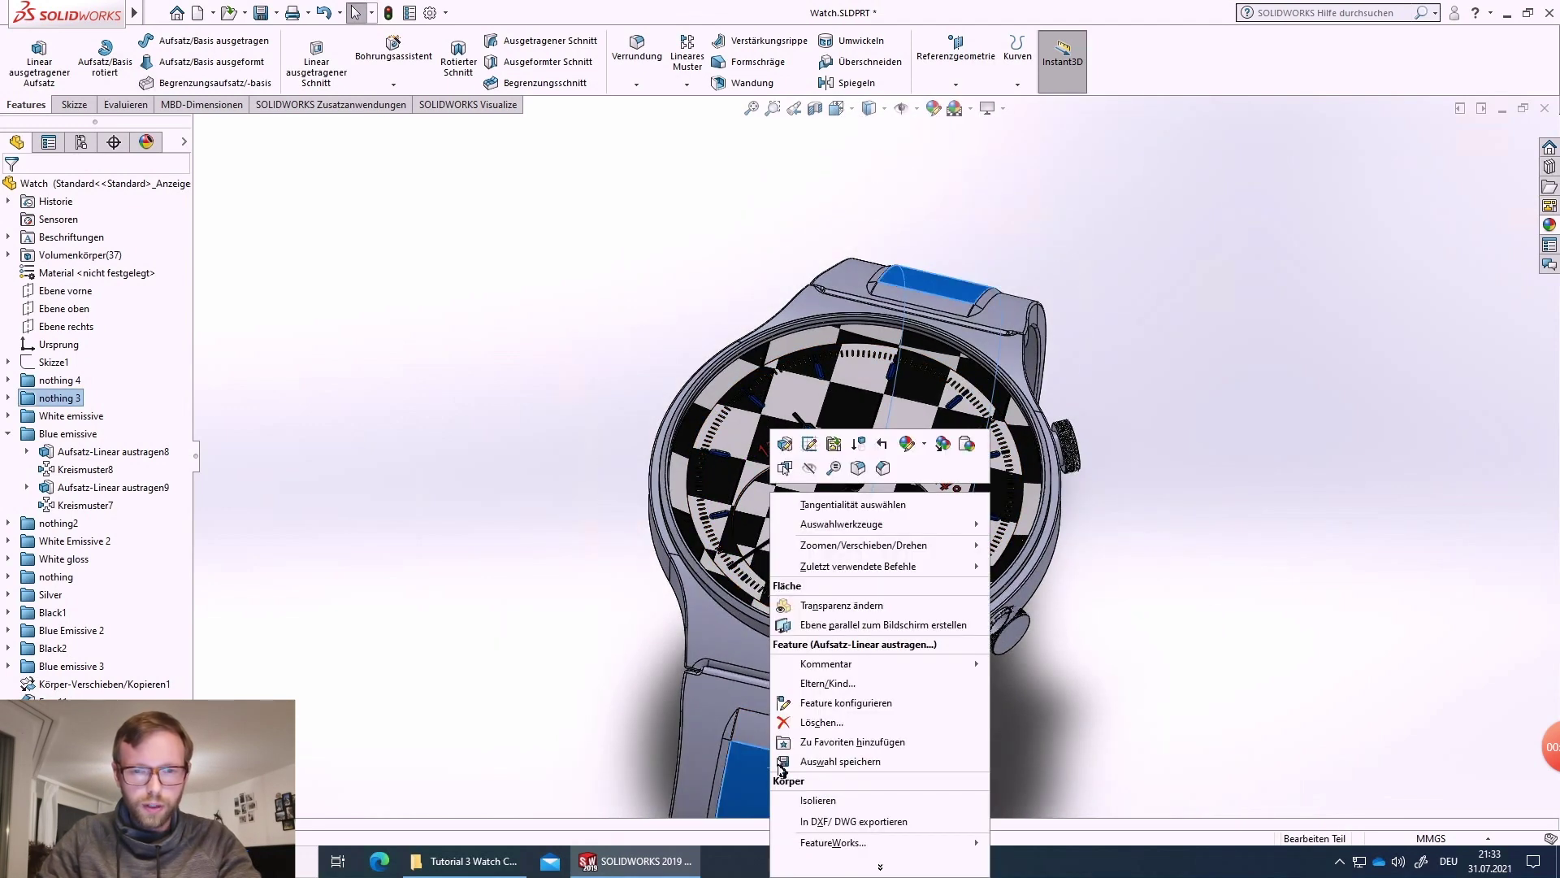
left_click(927, 447)
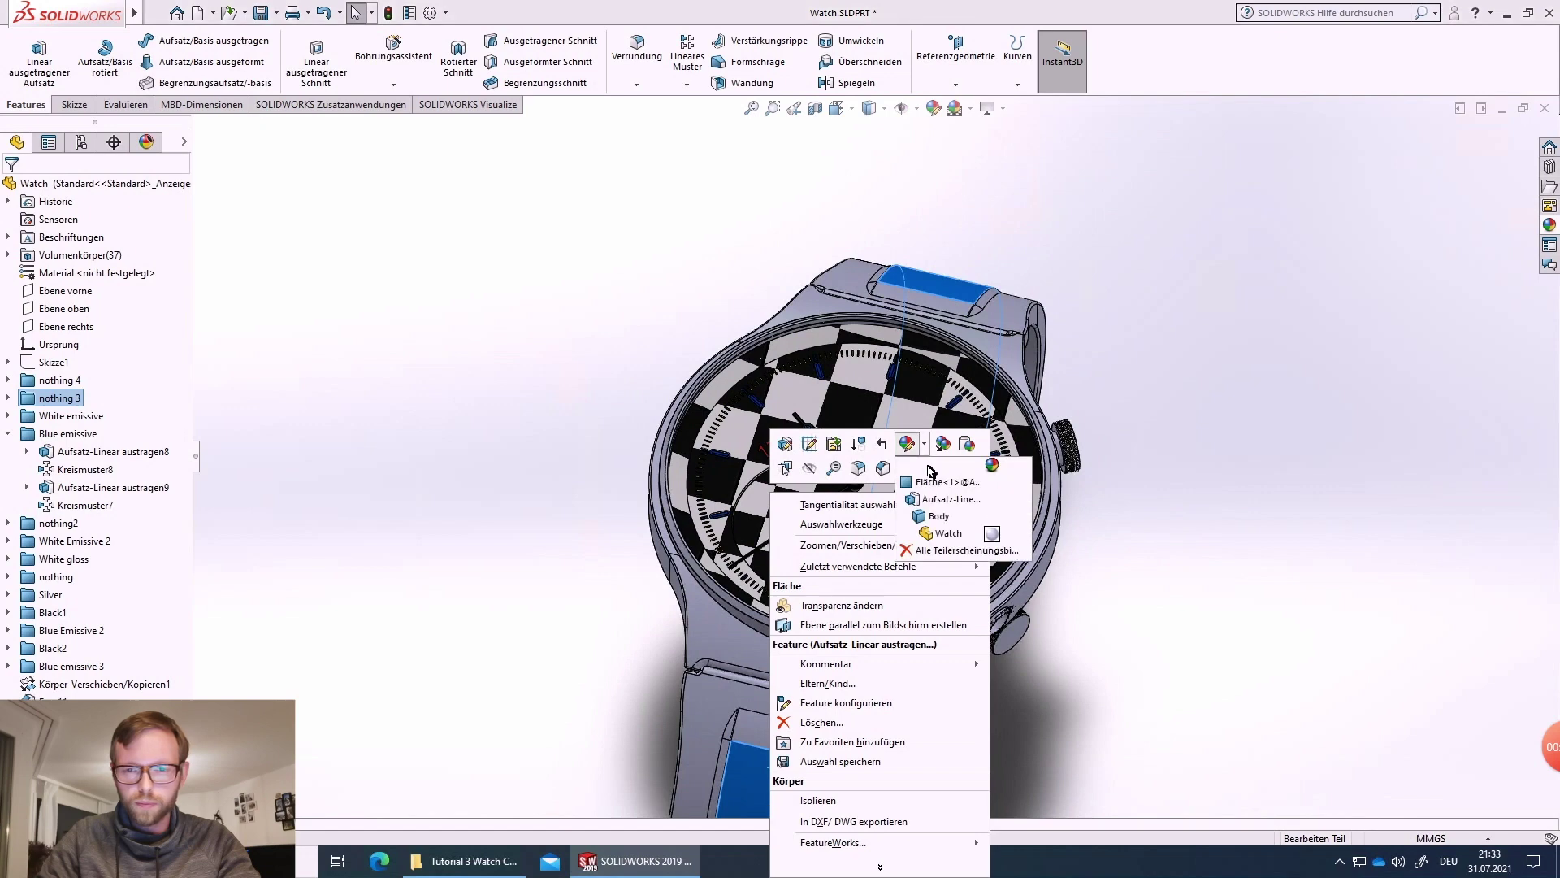
left_click(941, 517)
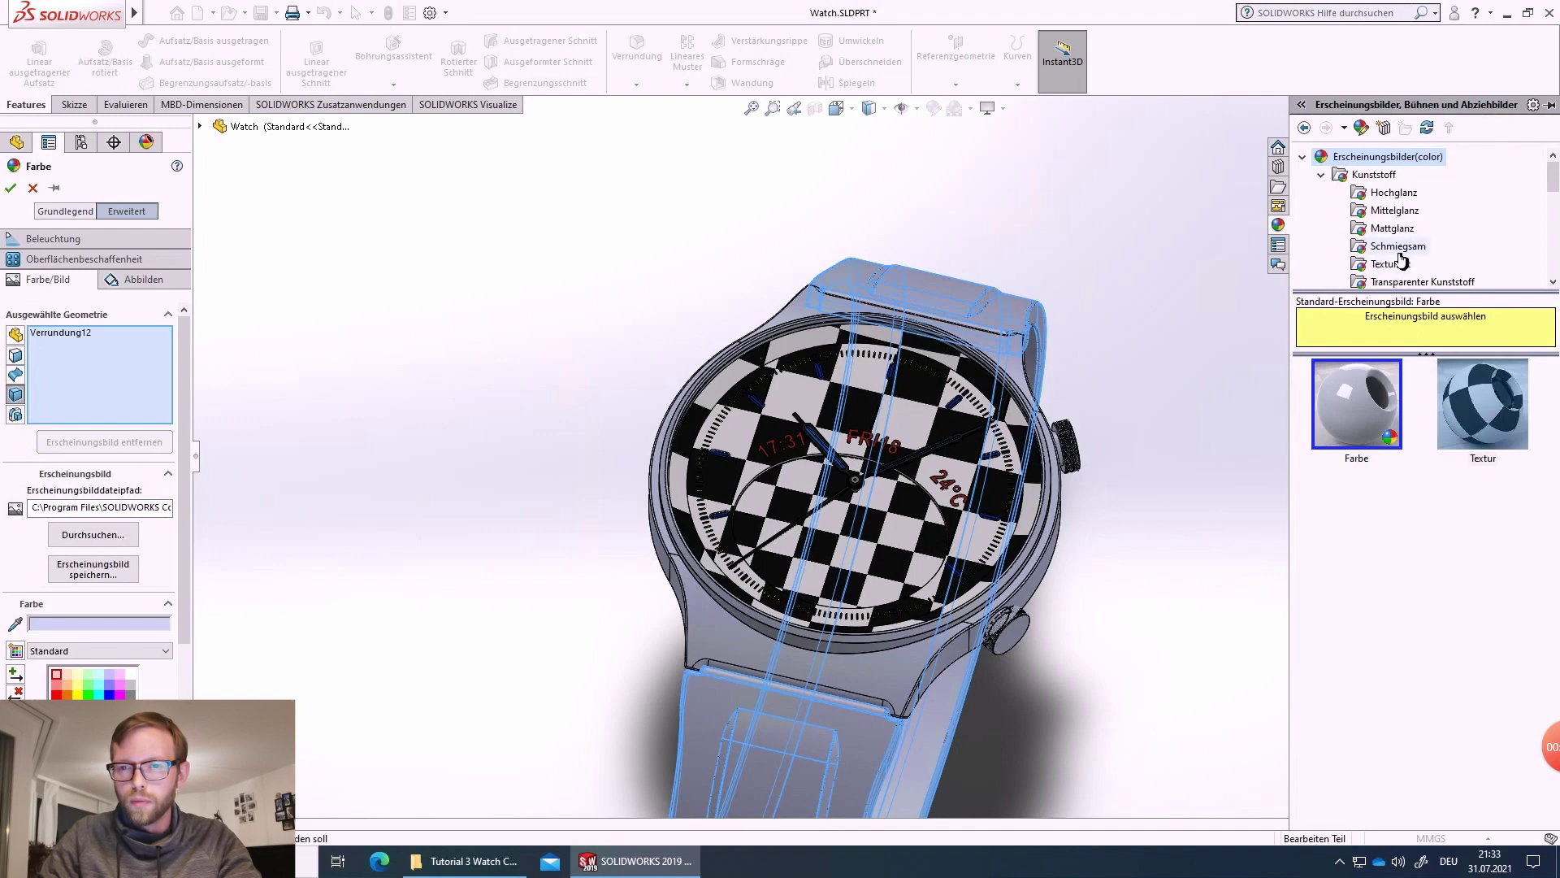
left_click(1399, 248)
double_click(1357, 657)
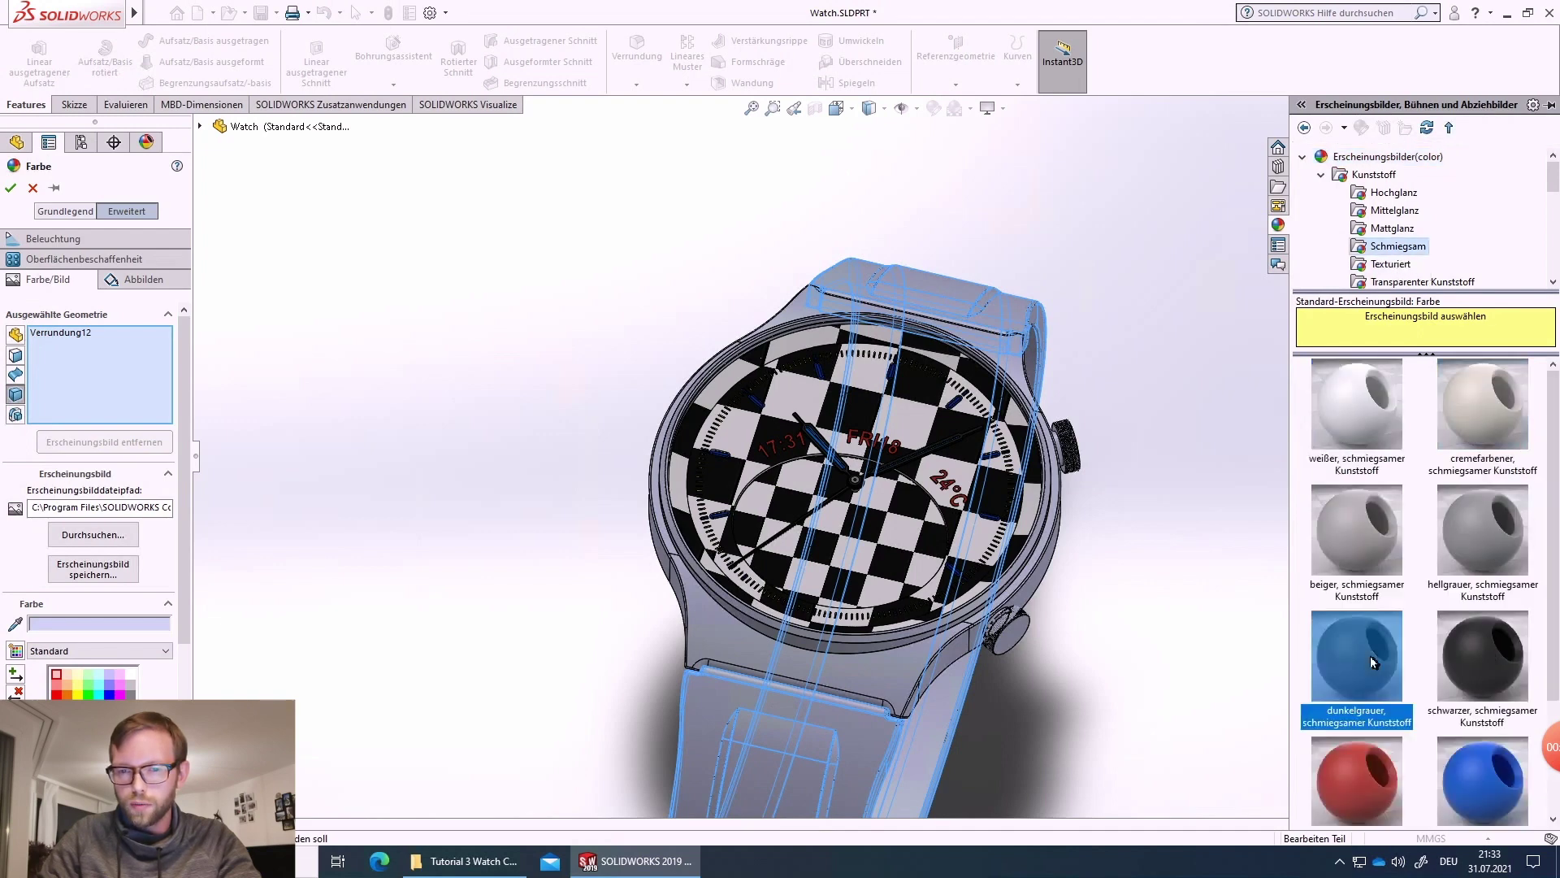
- Select the adjoining outer side faces of the watch case along the side with the crowns
middle_click_drag(595, 548, 692, 557)
scroll(783, 575, "down", 3)
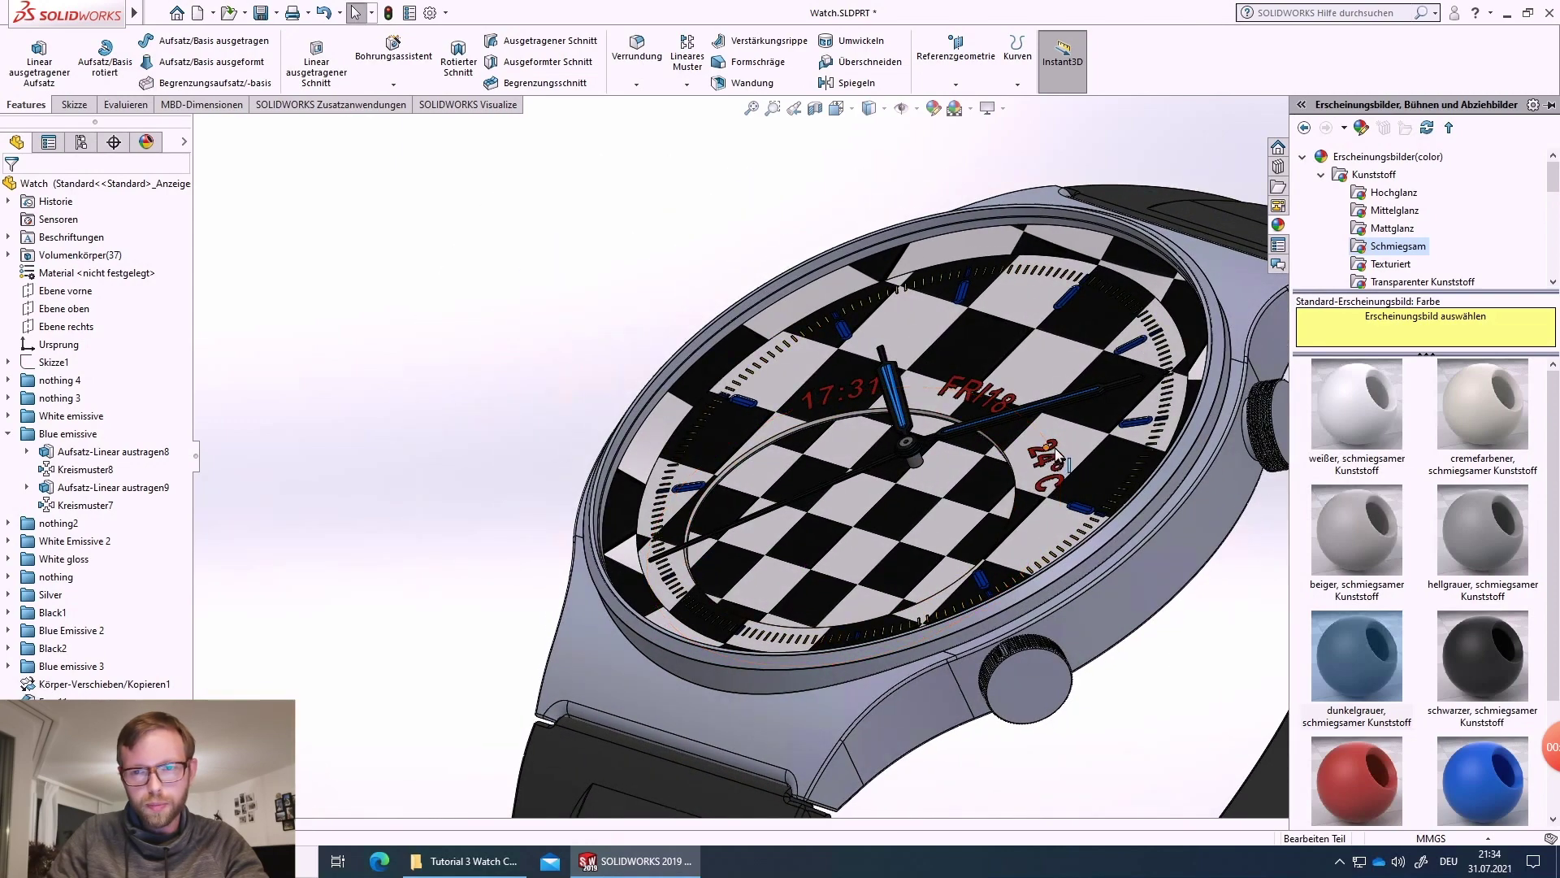
scroll(1057, 422, "up", 2)
scroll(1097, 420, "down", 5)
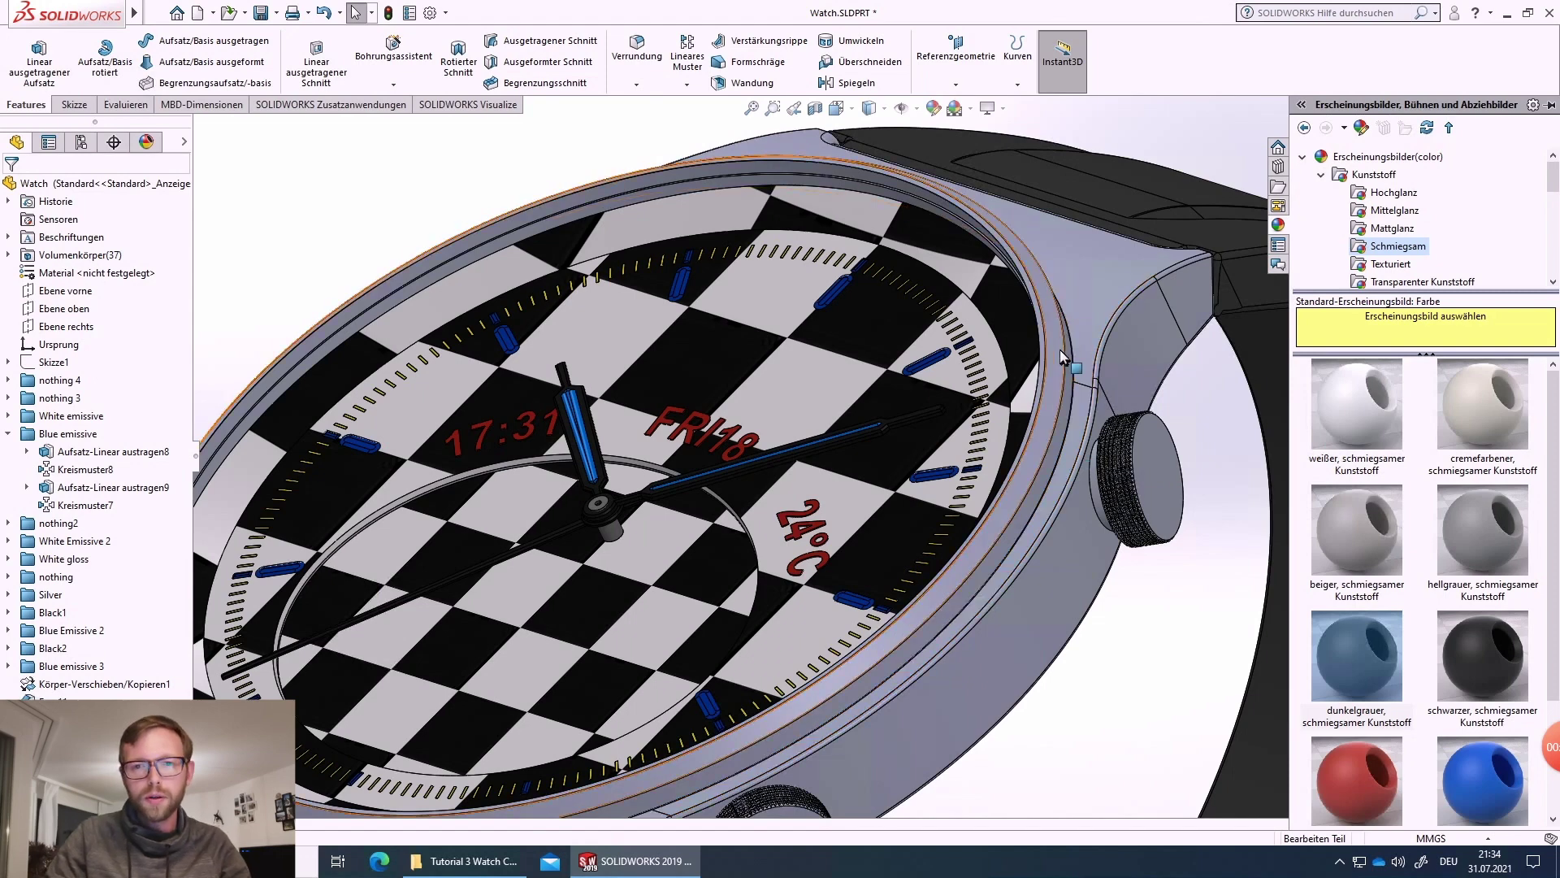
scroll(1040, 569, "up", 5)
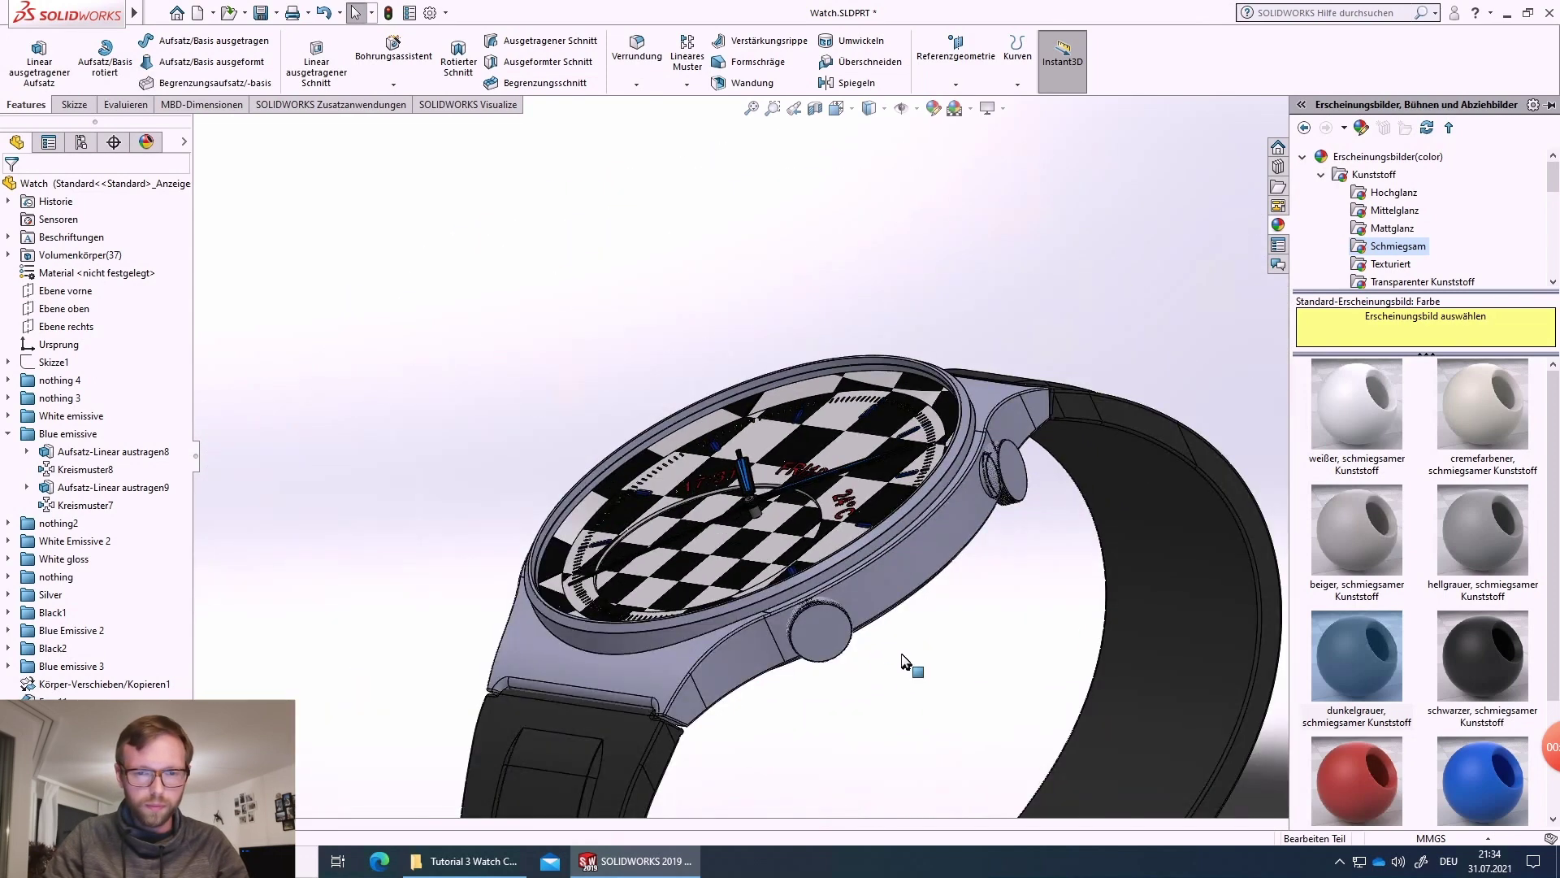
scroll(907, 662, "down", 5)
left_click(631, 647)
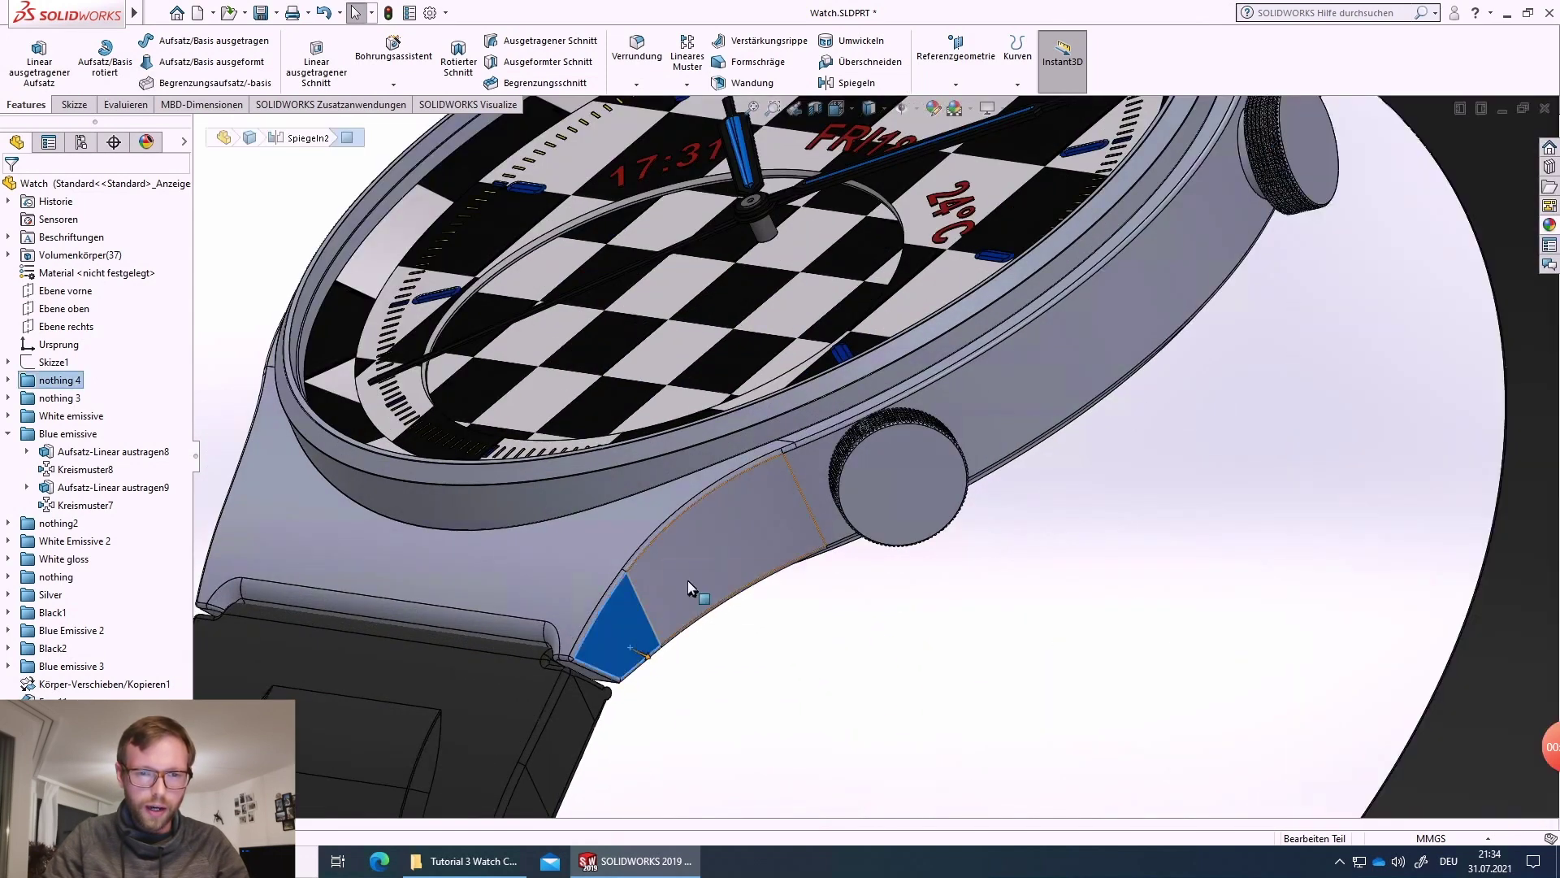
left_click(705, 548, "ctrl")
left_click(812, 477, "ctrl")
left_click(1011, 383, "ctrl")
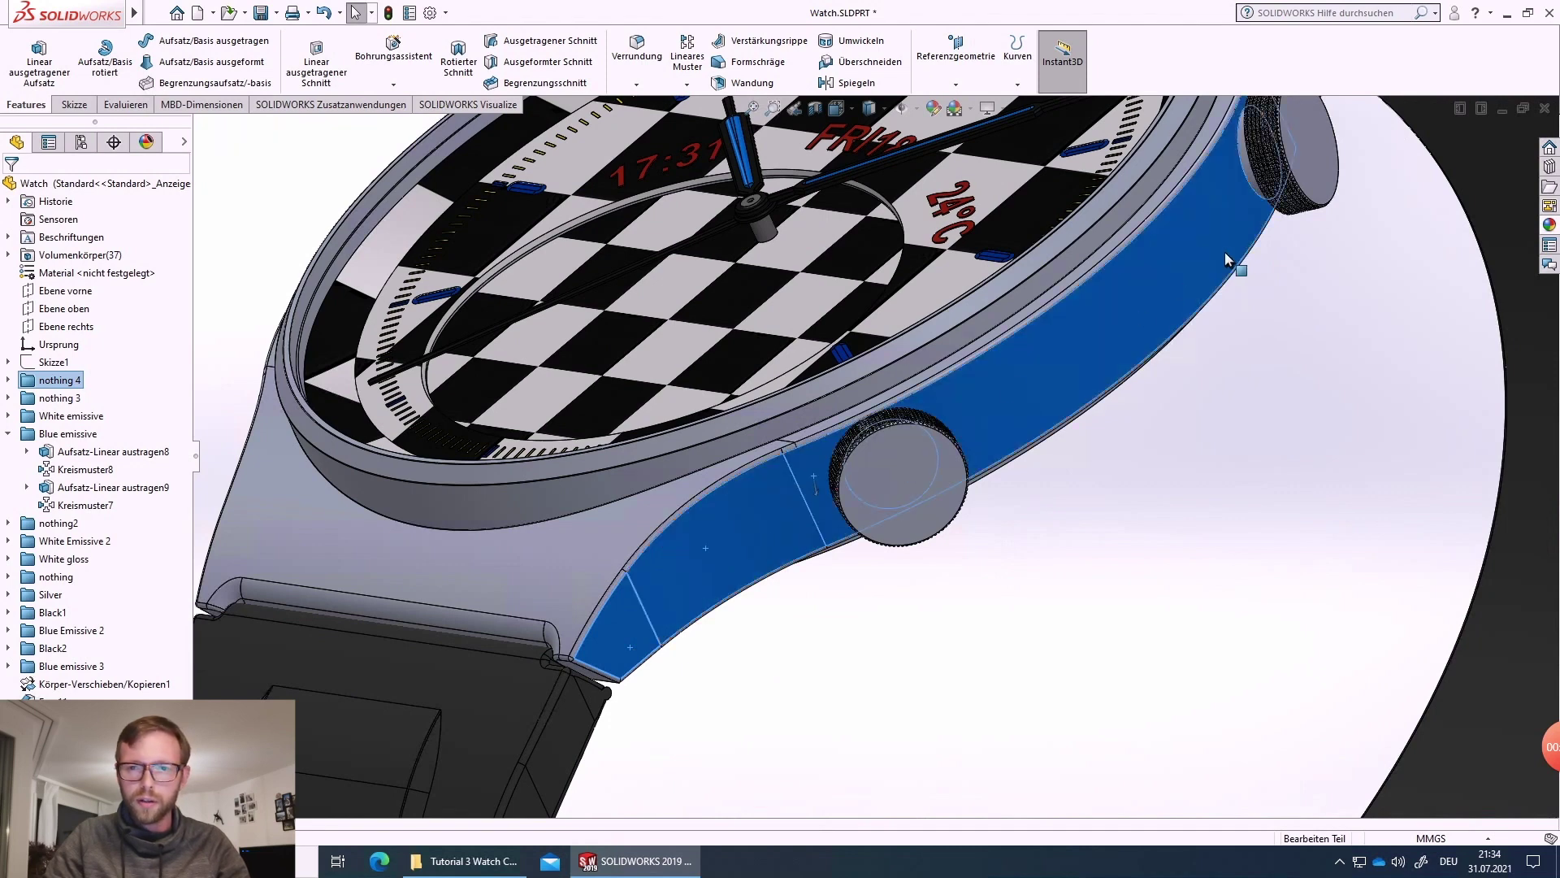
scroll(1219, 244, "up", 3)
middle_click_drag(1209, 236, 1091, 306)
scroll(880, 387, "down", 3)
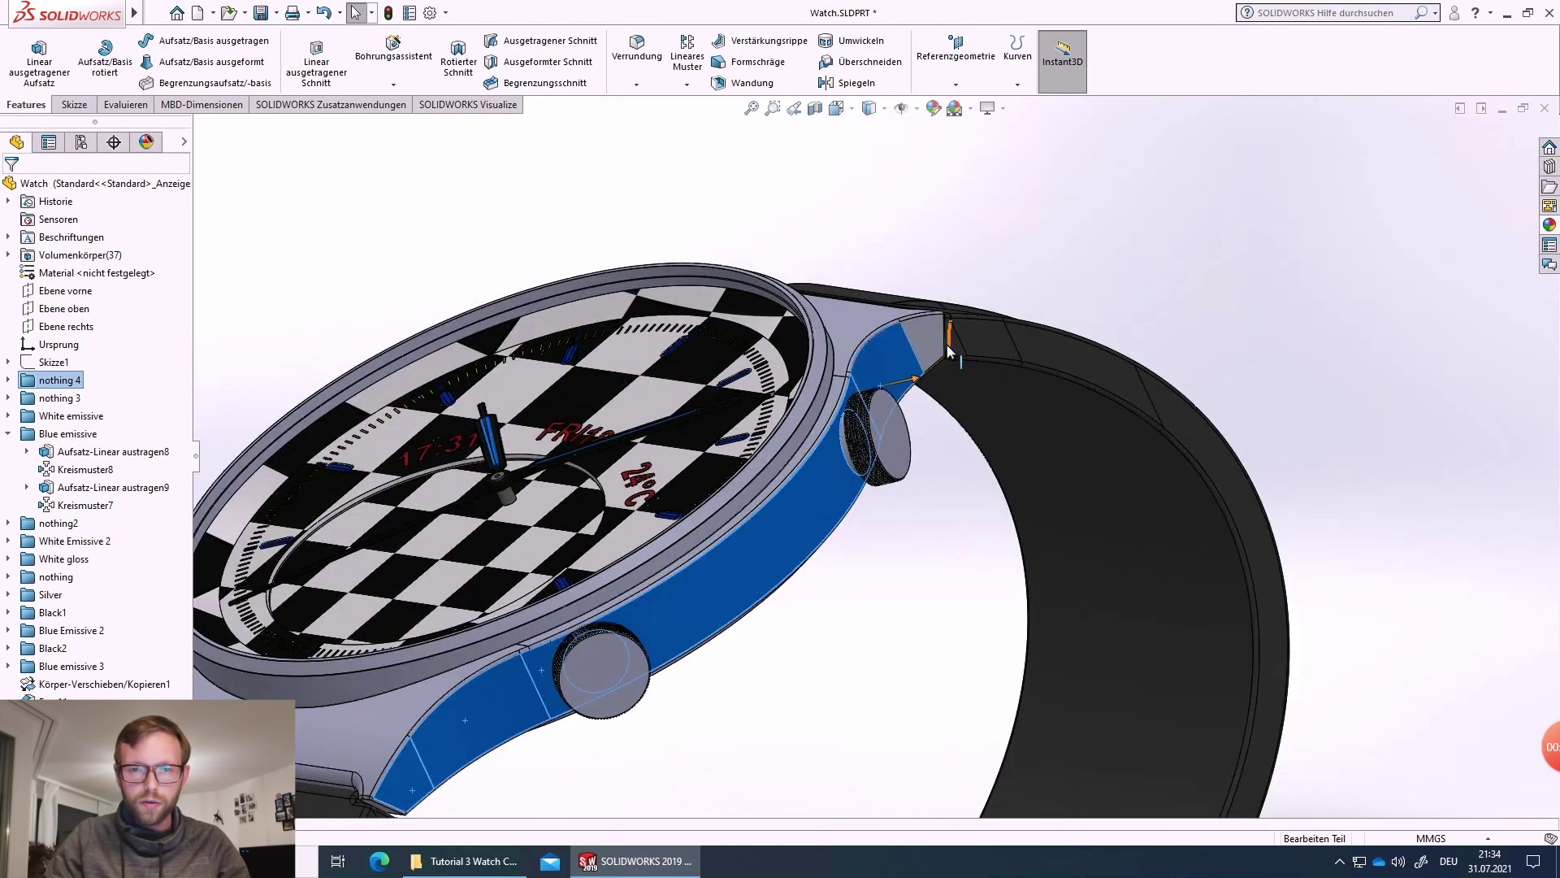
- Add the adjoining outer side faces of the watch case opposite the crowns to the existing face selection
scroll(812, 501, "up", 5)
middle_click_drag(813, 501, 899, 512)
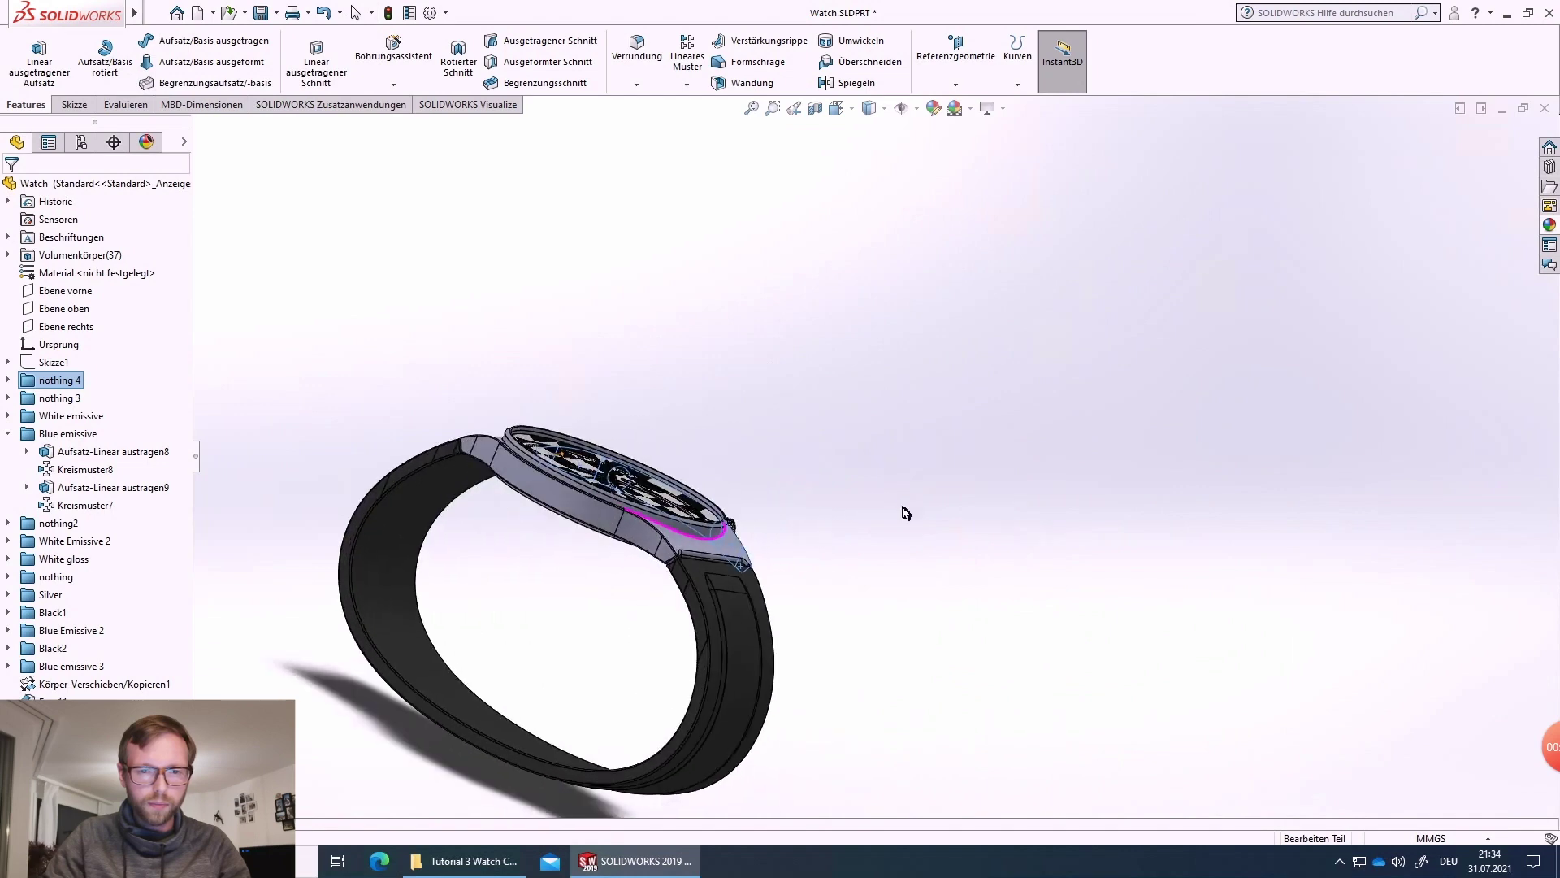
scroll(561, 484, "down", 3)
left_click(408, 359)
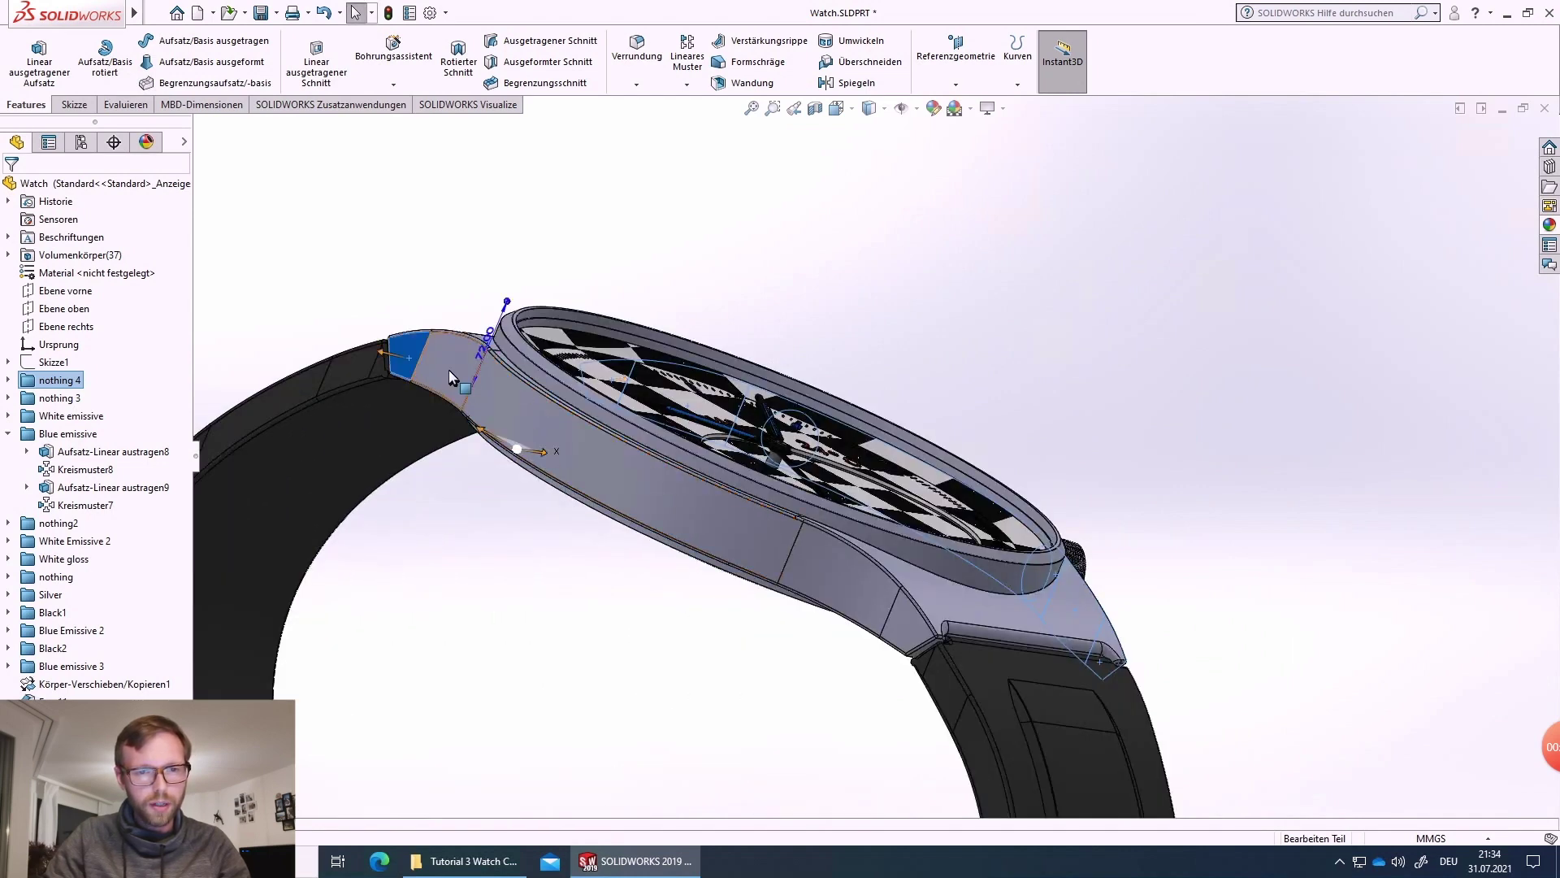
left_click(520, 416, "ctrl")
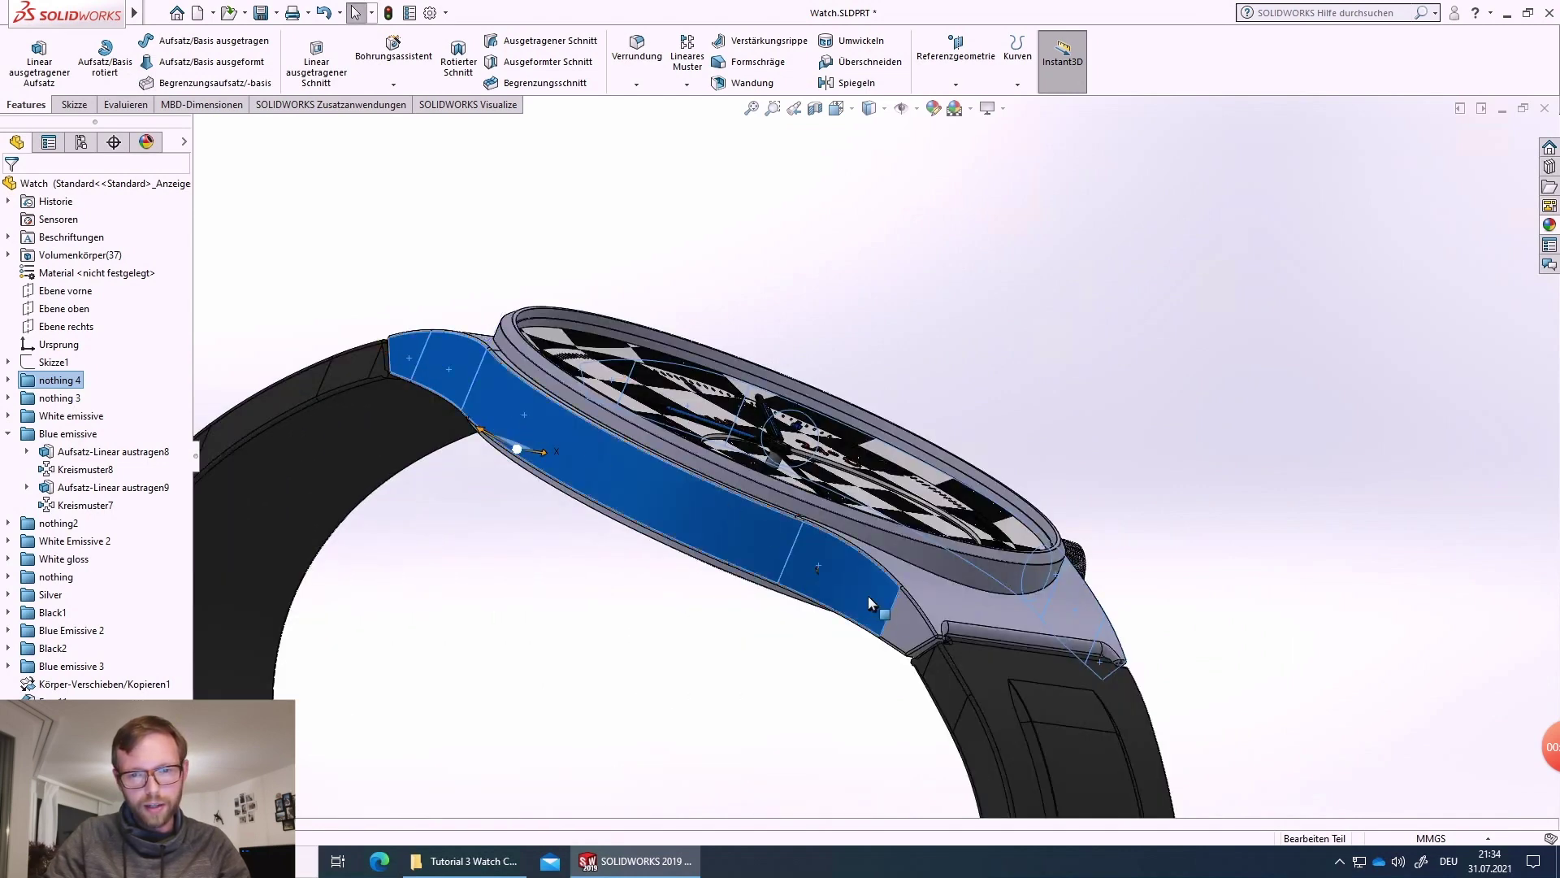
left_click(904, 614, "ctrl")
middle_click_drag(778, 610, 866, 599)
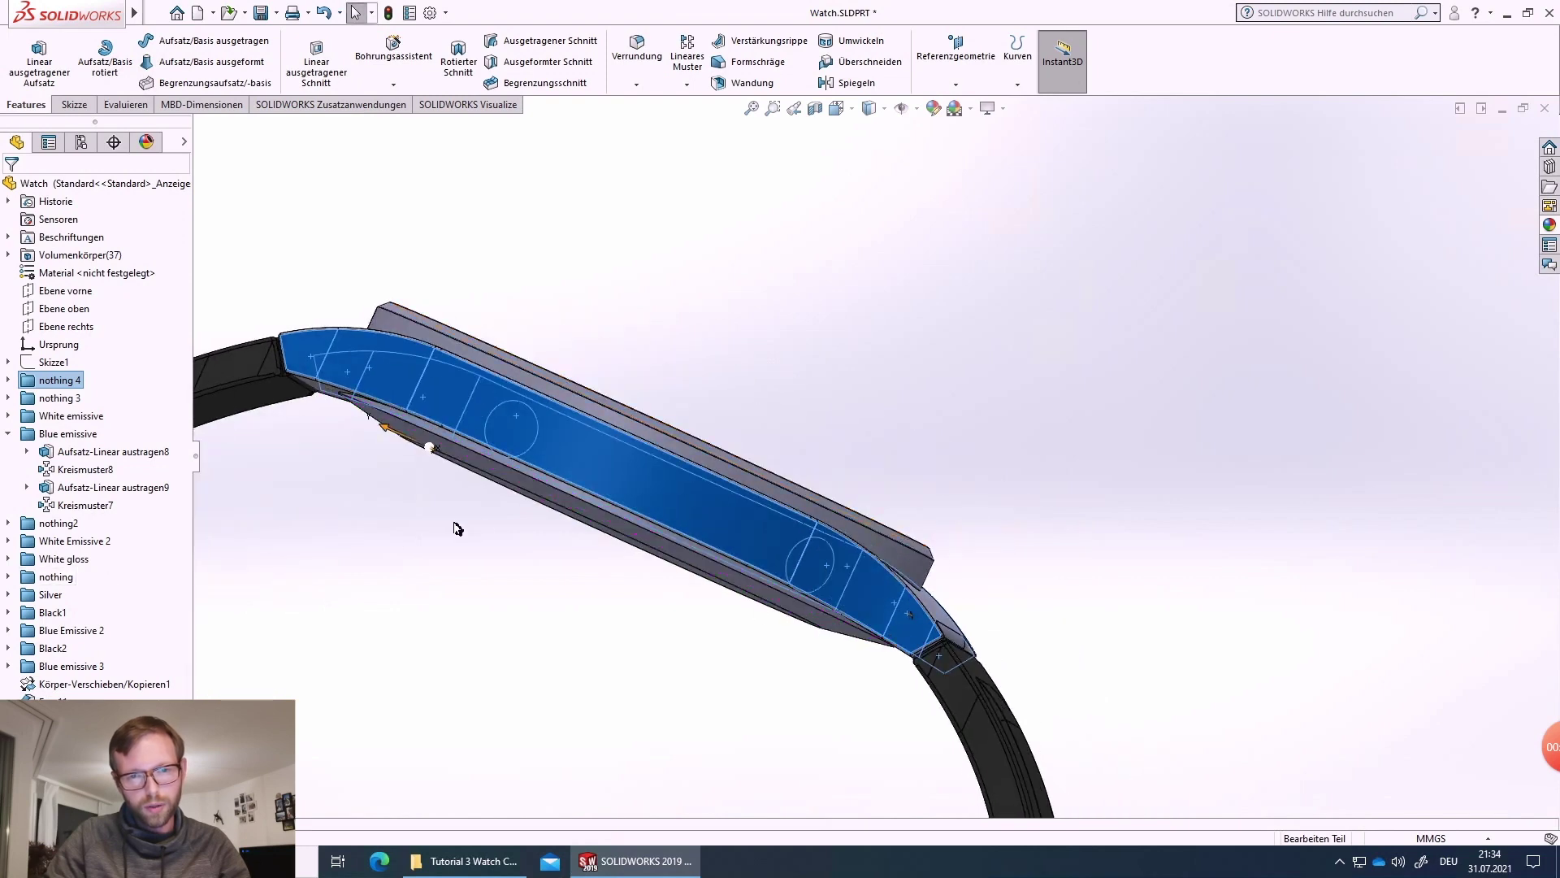
middle_click_drag(458, 528, 1300, 533)
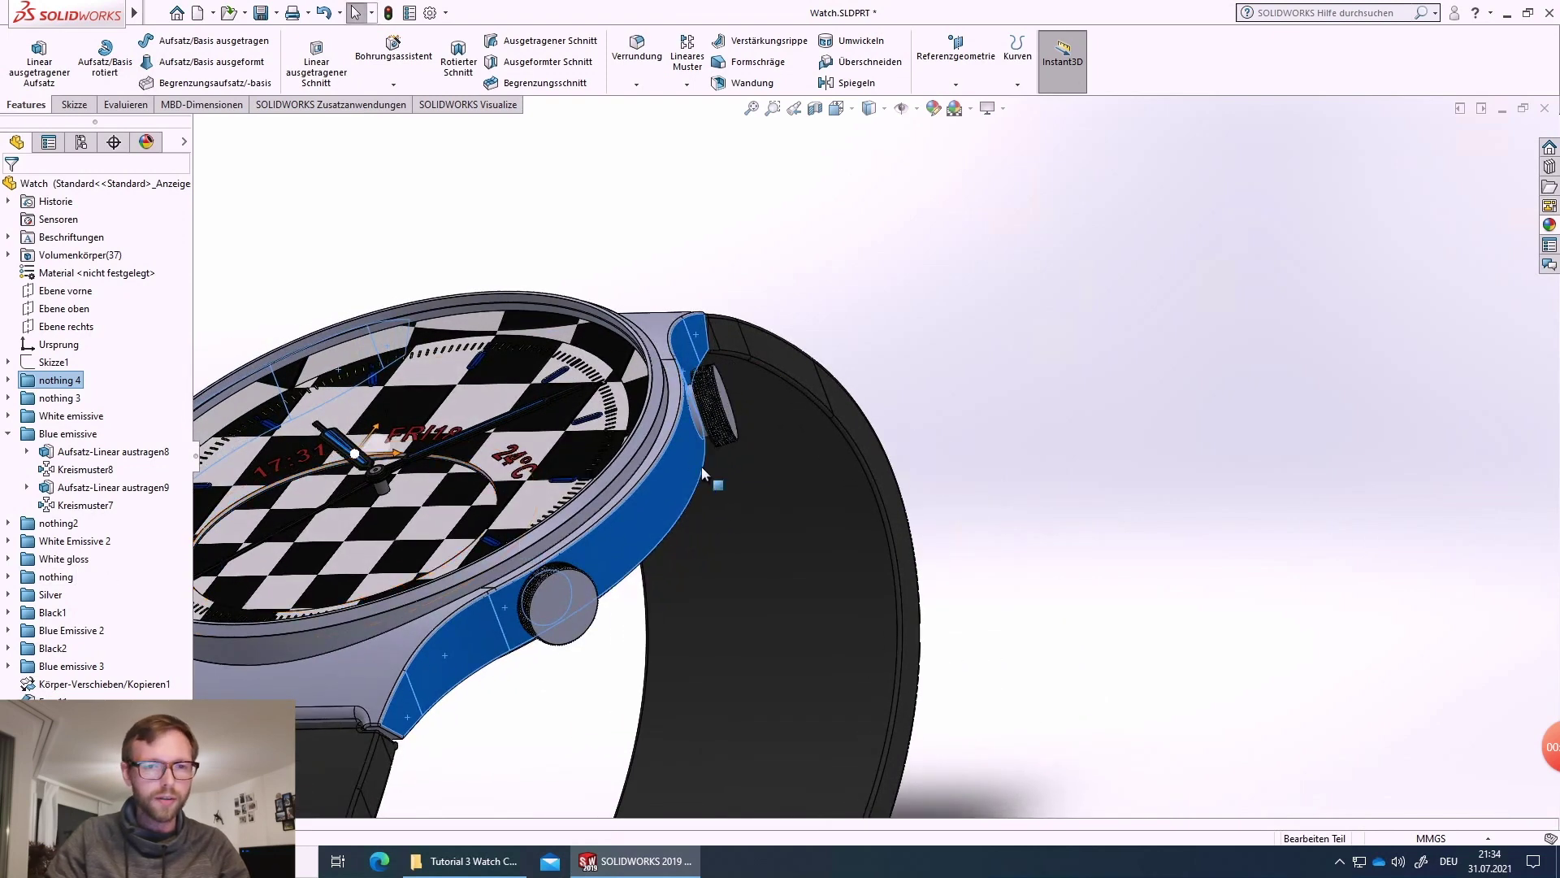
middle_click_drag(703, 474, 772, 508)
scroll(549, 437, "up", 5)
scroll(751, 386, "down", 3)
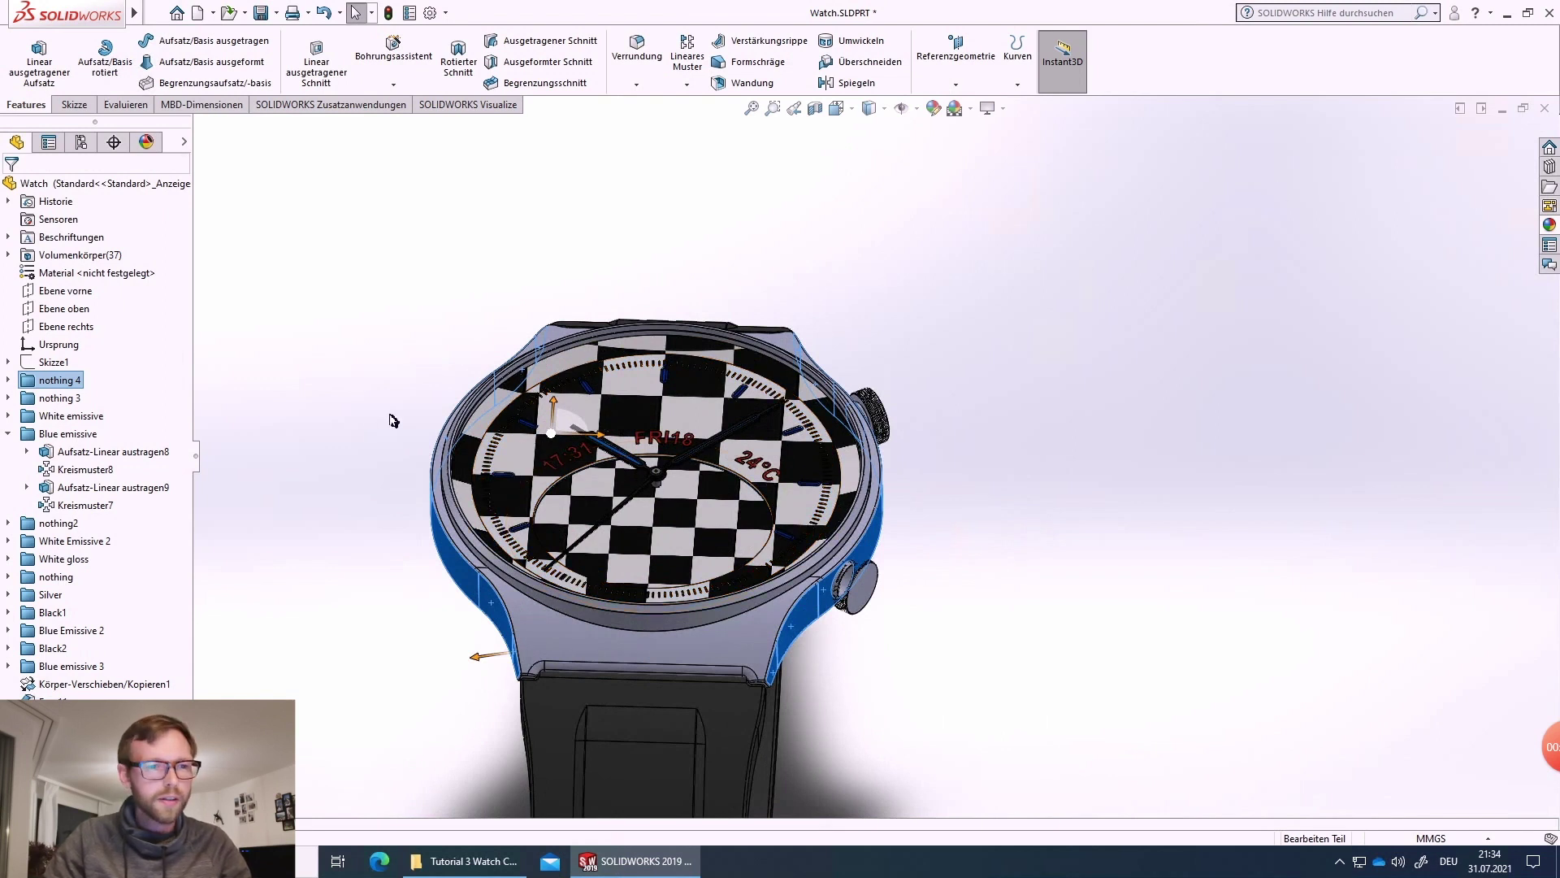
- Apply the Textur appearance to the selected outer side faces on both sides of the watch case
right_click(465, 591)
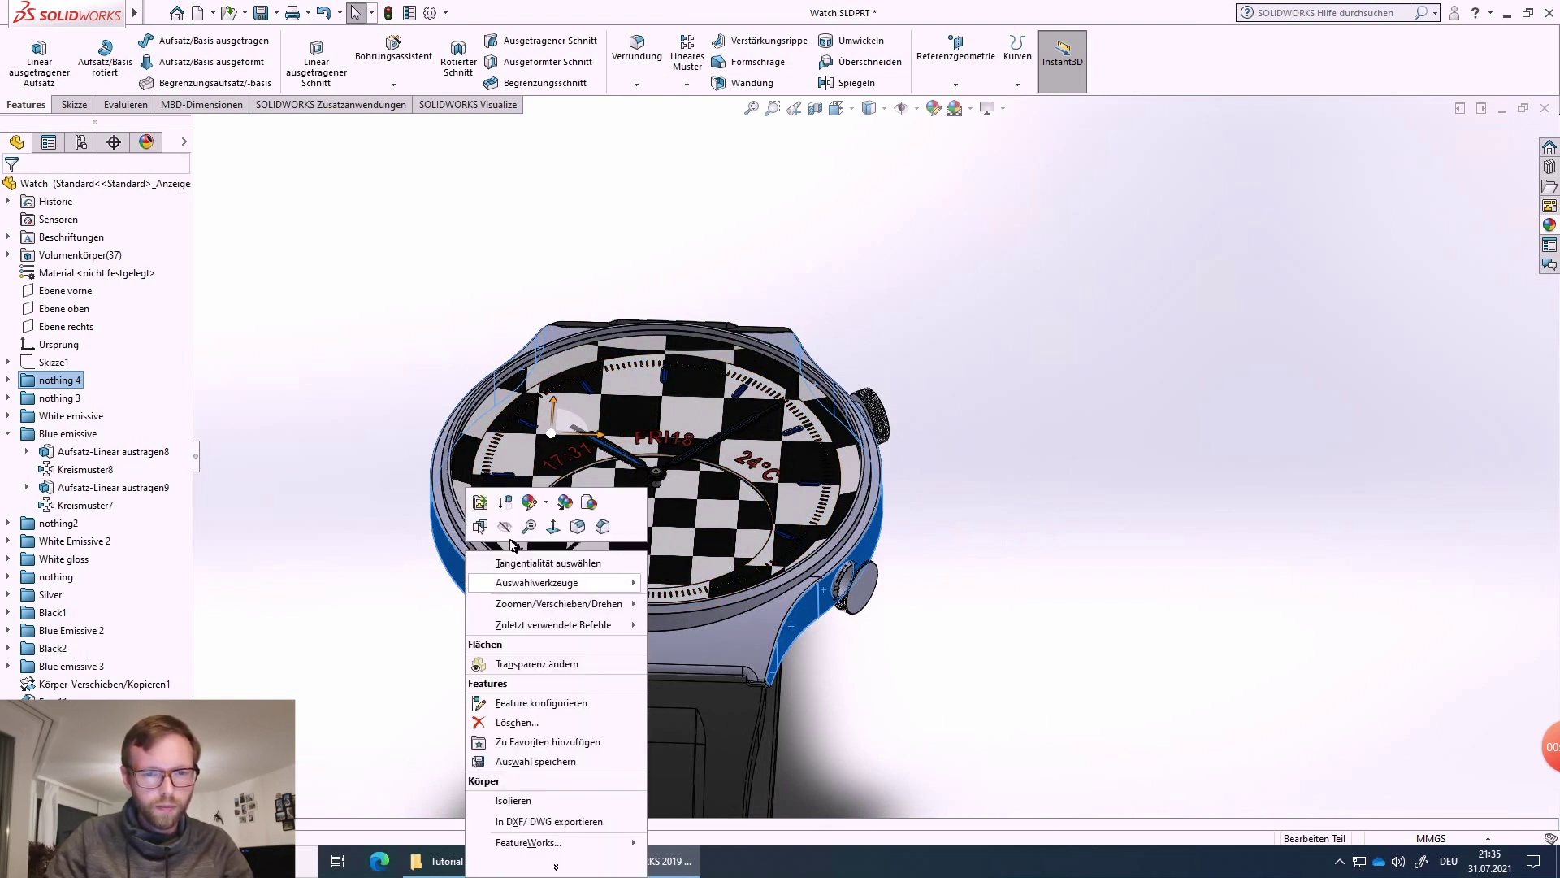
left_click(549, 509)
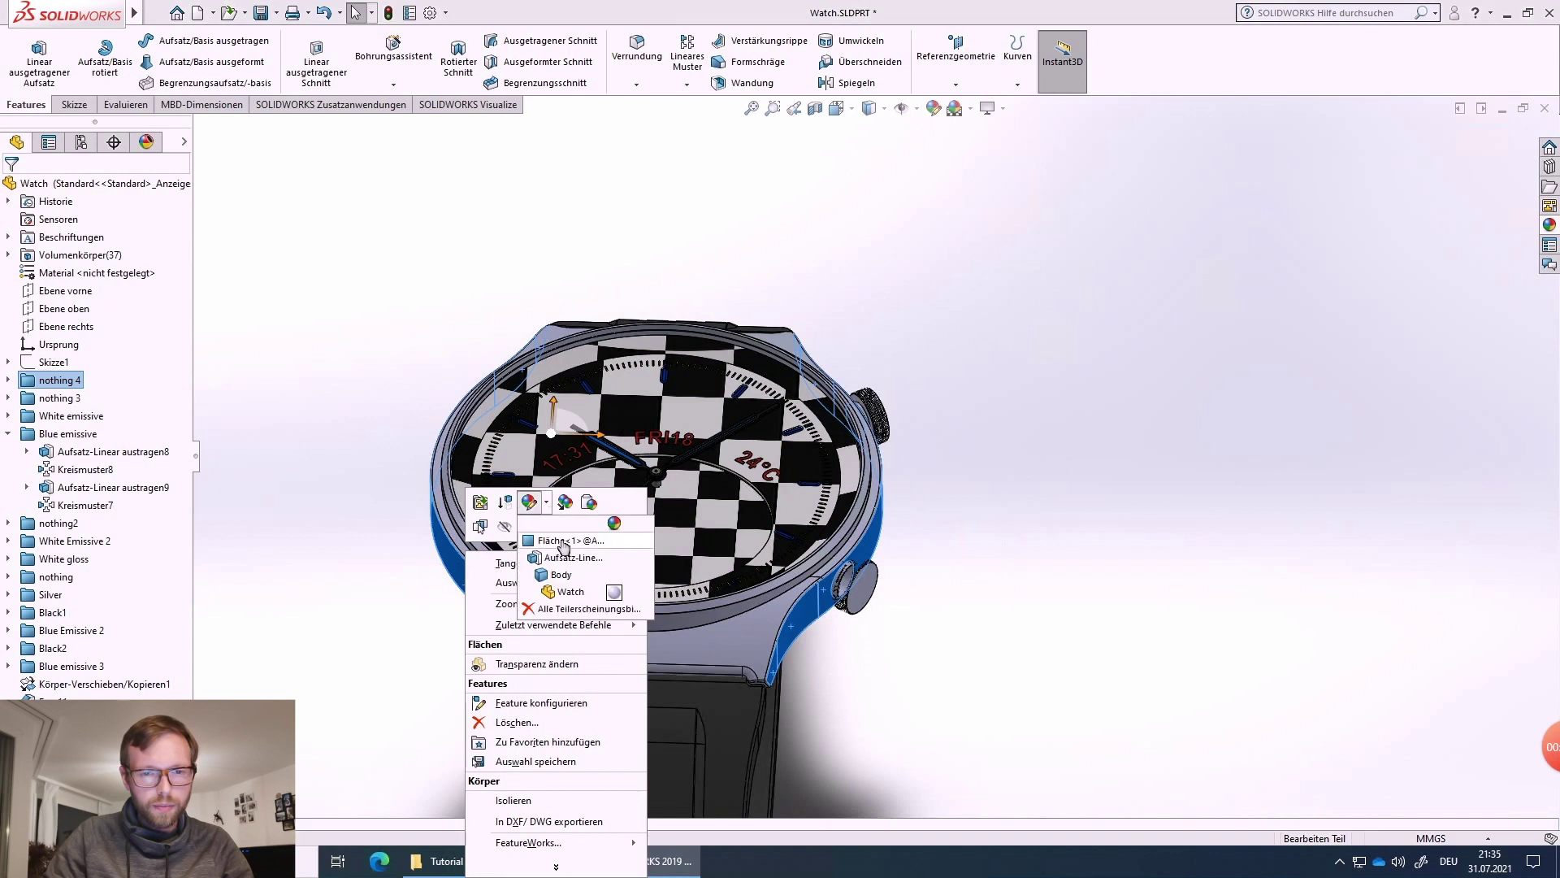
left_click(612, 567)
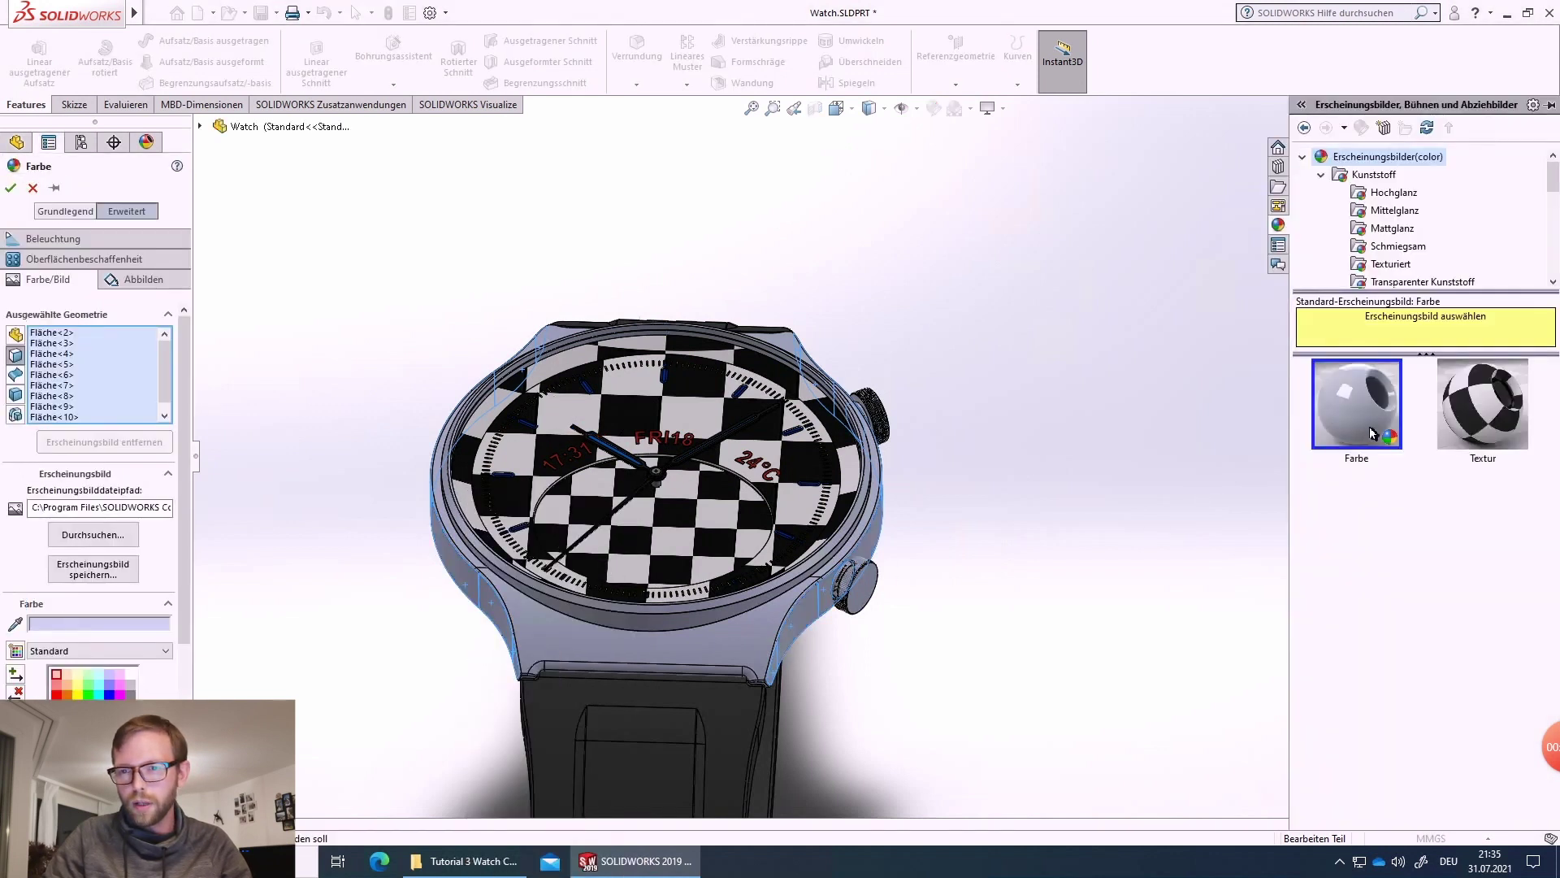
left_click(1483, 404)
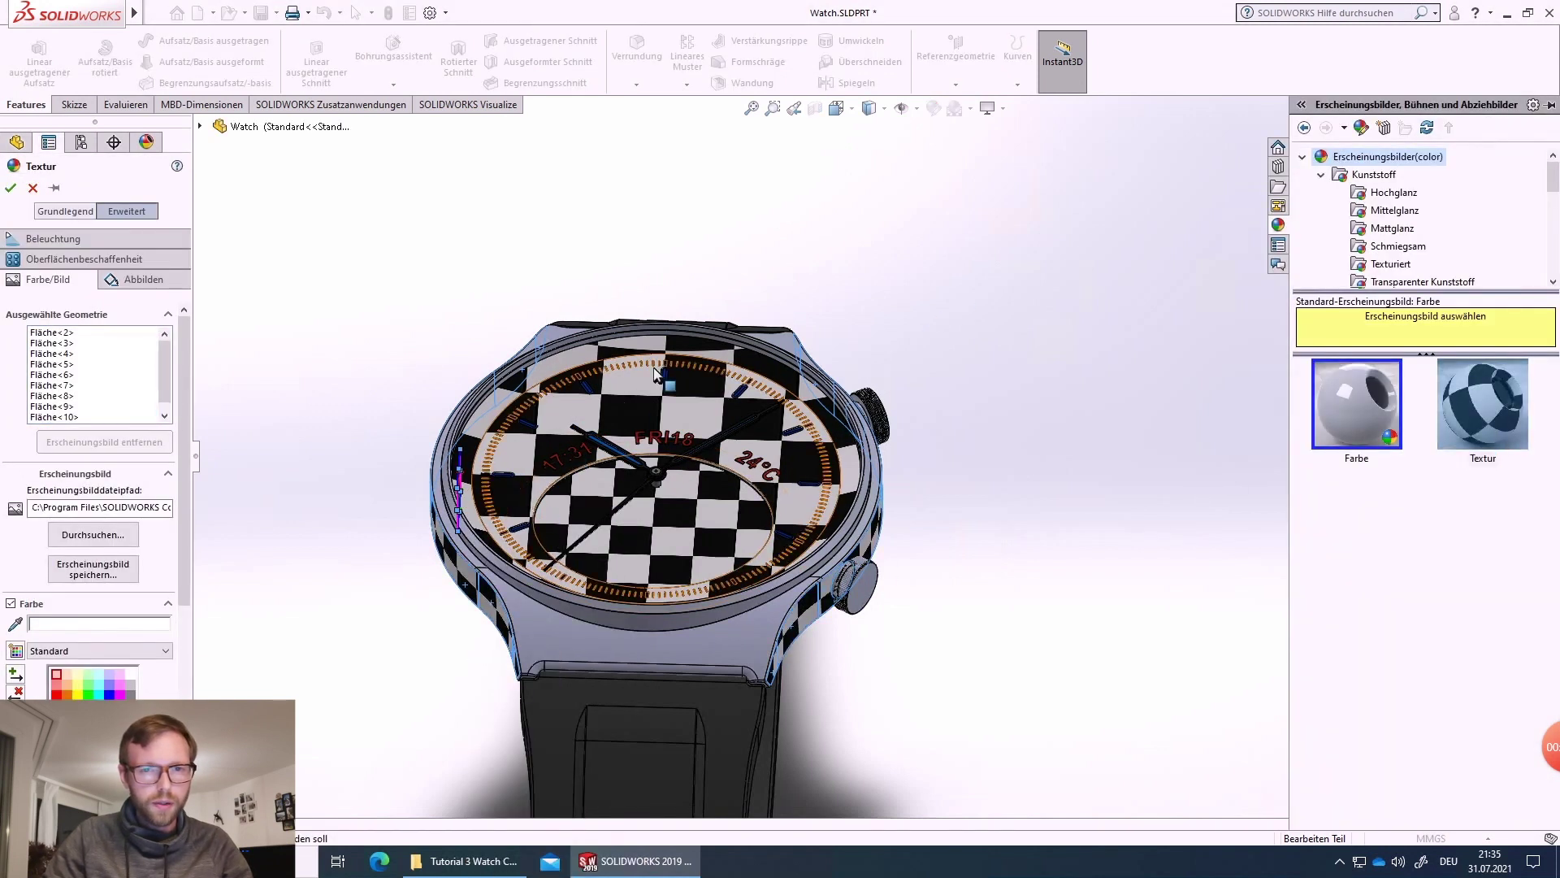
- Check the case texture's Projektion mapping with its selected face reference in the side view, and accept the appearance
left_click(837, 109)
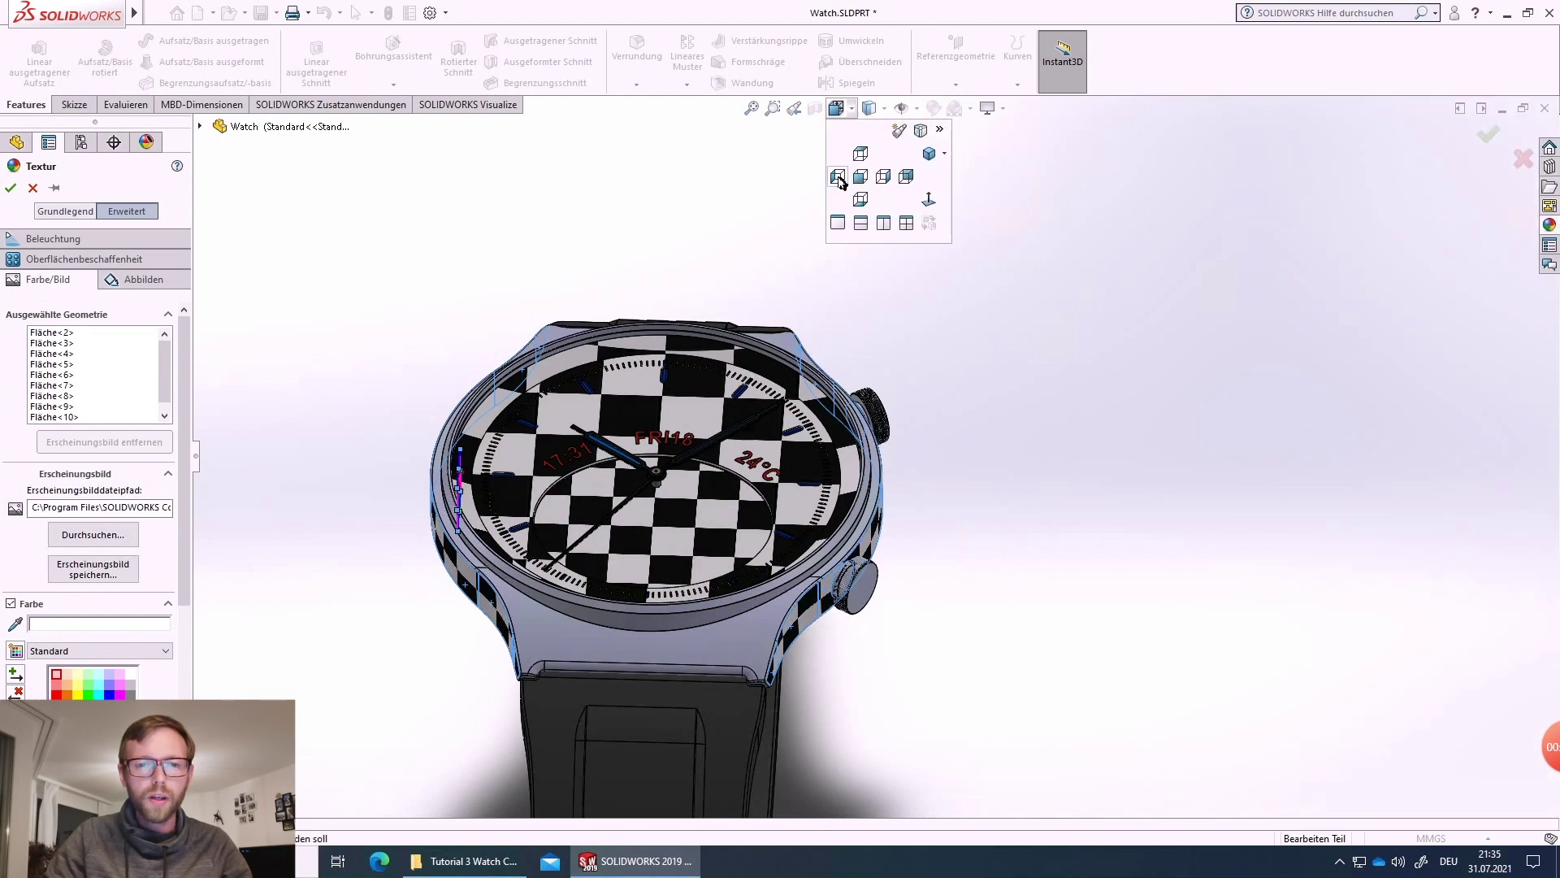
left_click(837, 177)
scroll(816, 407, "down", 5)
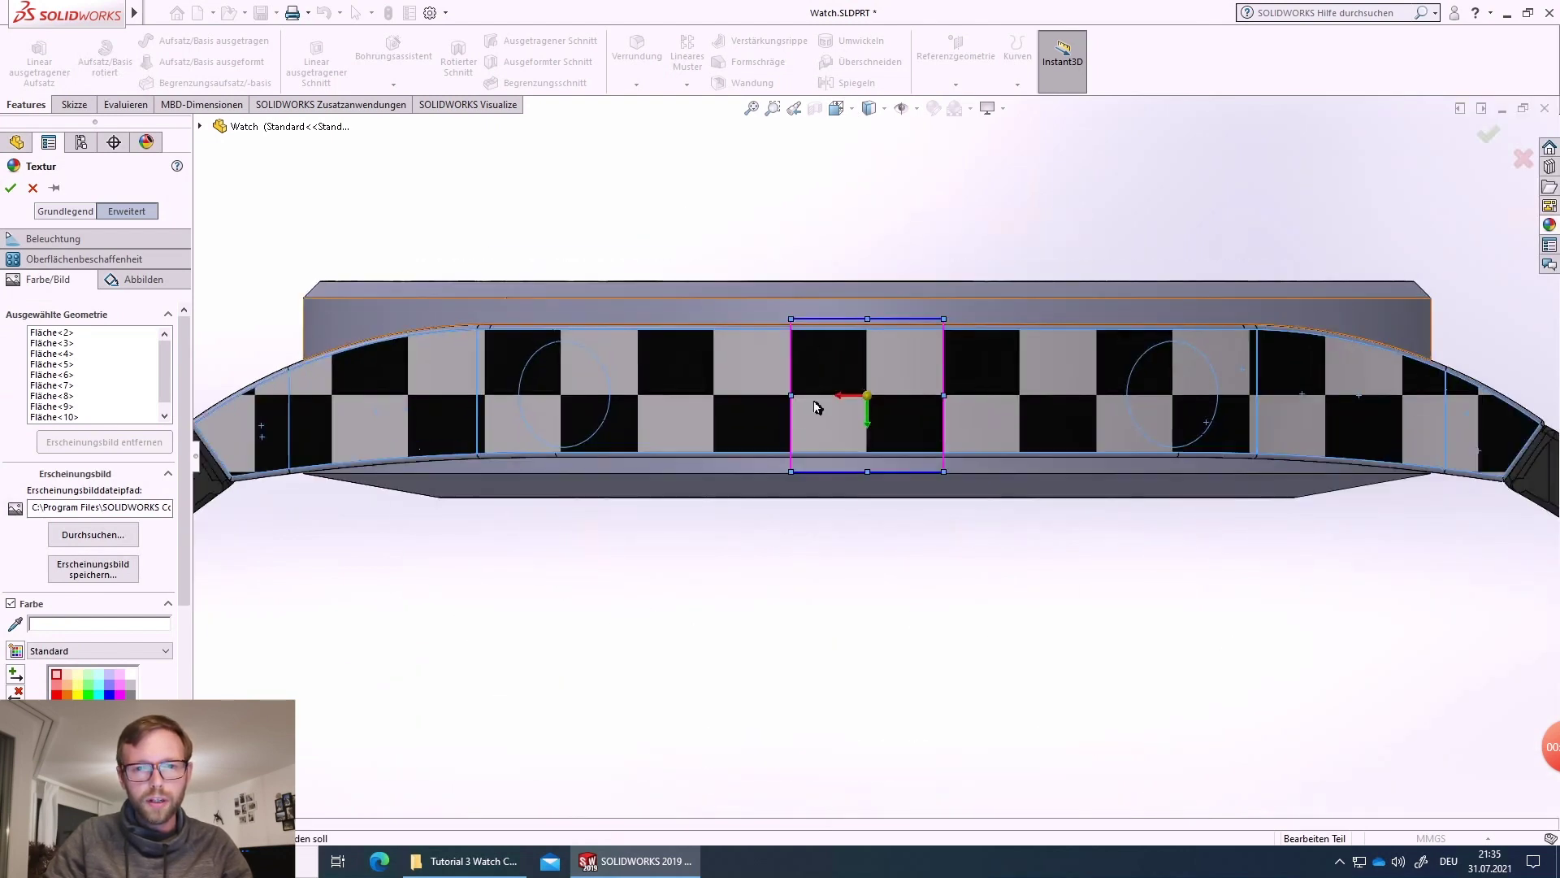
left_click(134, 284)
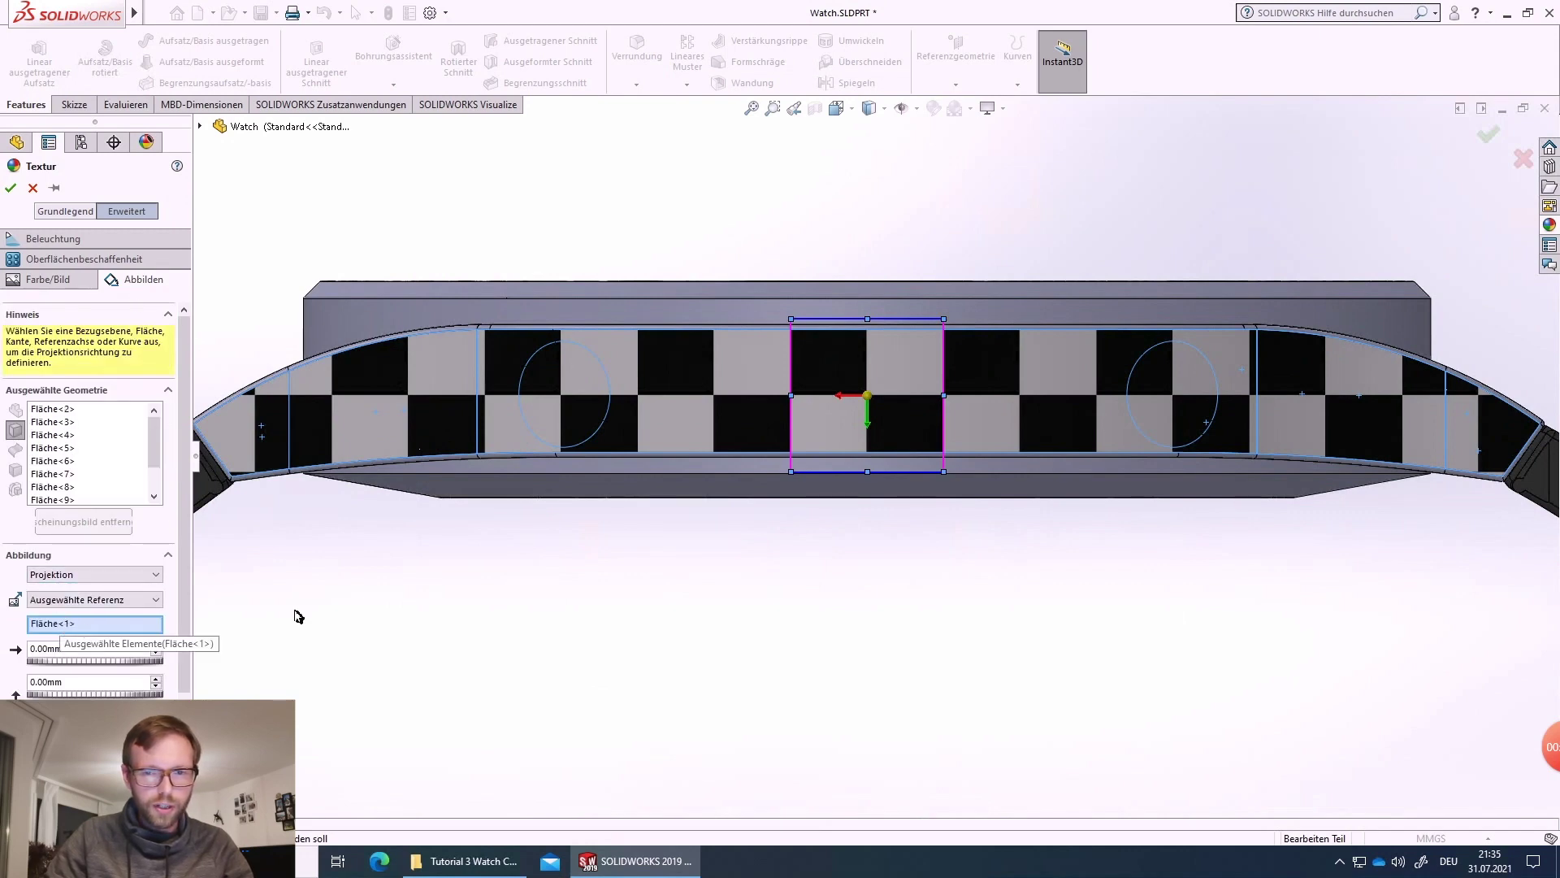
left_click(11, 190)
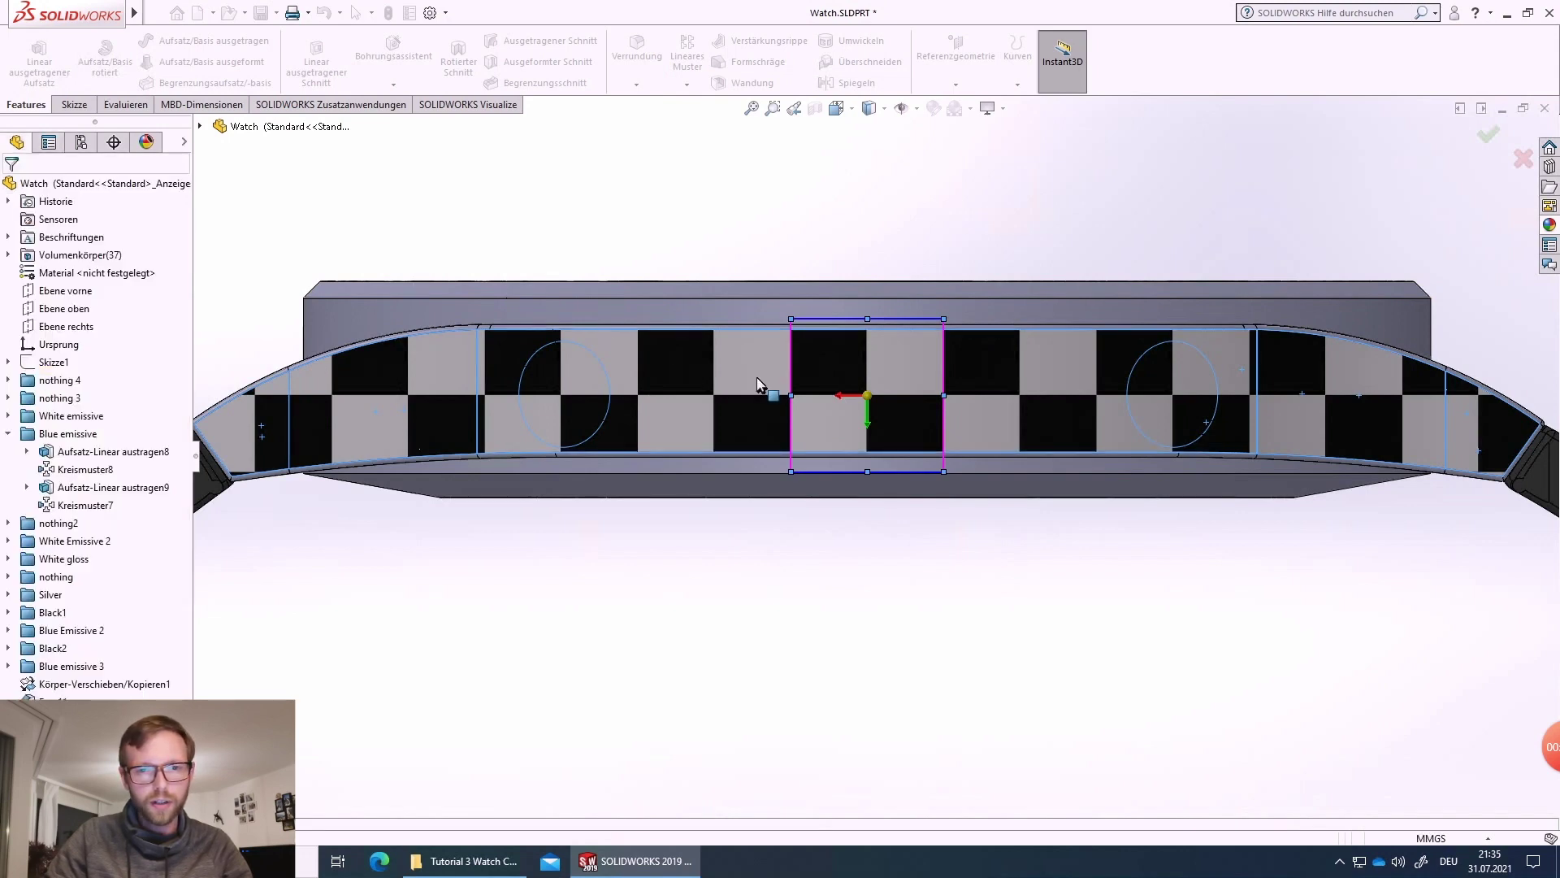
- Select the outer cylindrical face of the bezel together with the two inner ring faces around the dial
middle_click_drag(1033, 378, 950, 443)
scroll(951, 443, "up", 6)
scroll(1236, 312, "down", 3)
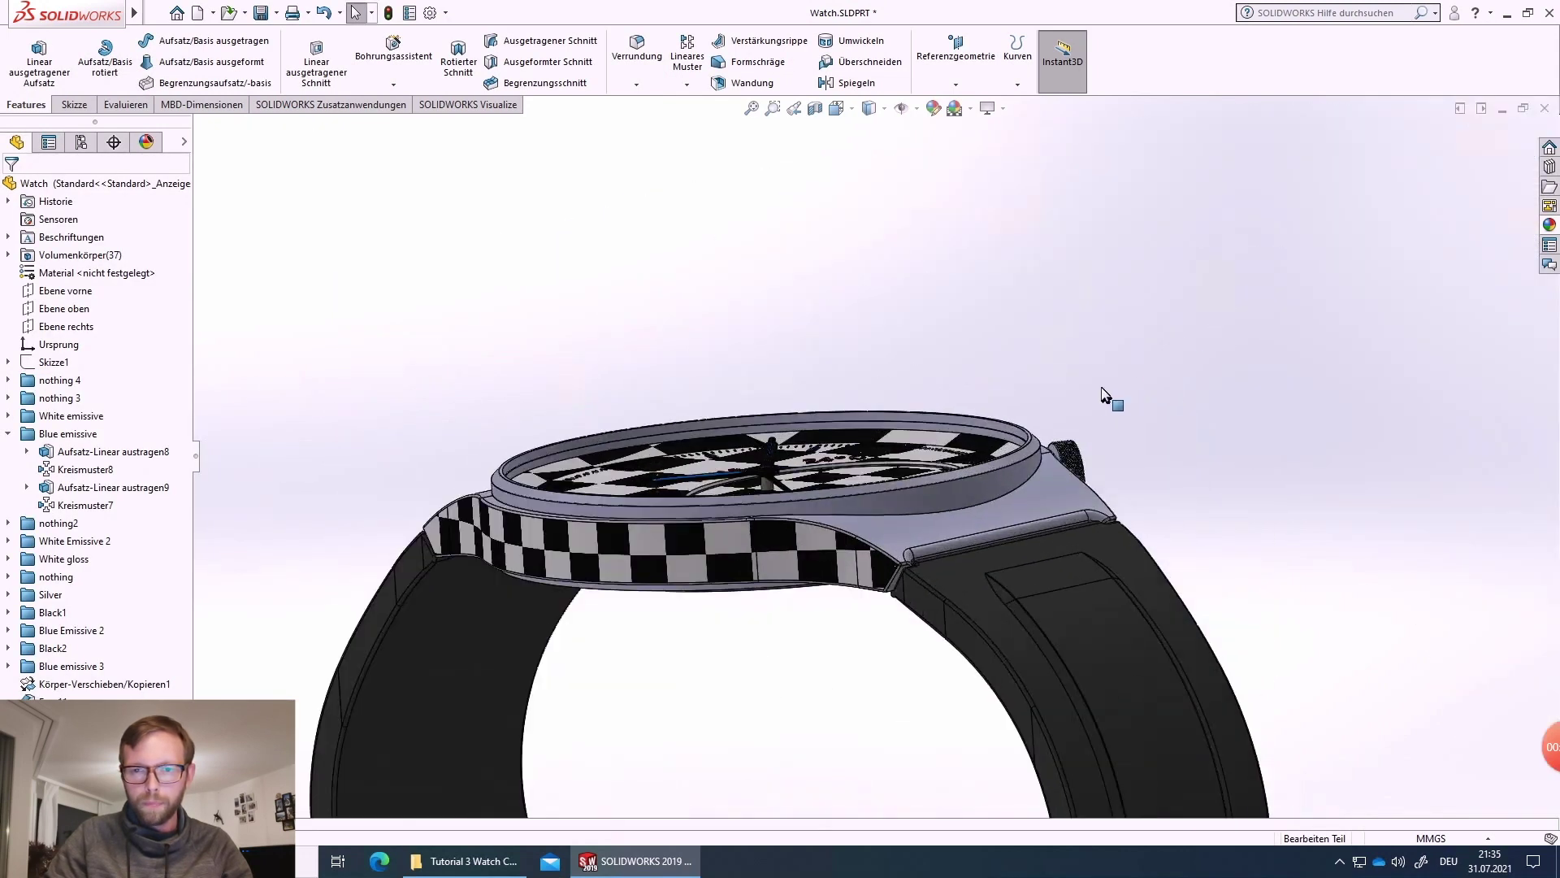
middle_click_drag(911, 557, 877, 525)
scroll(878, 524, "down", 4)
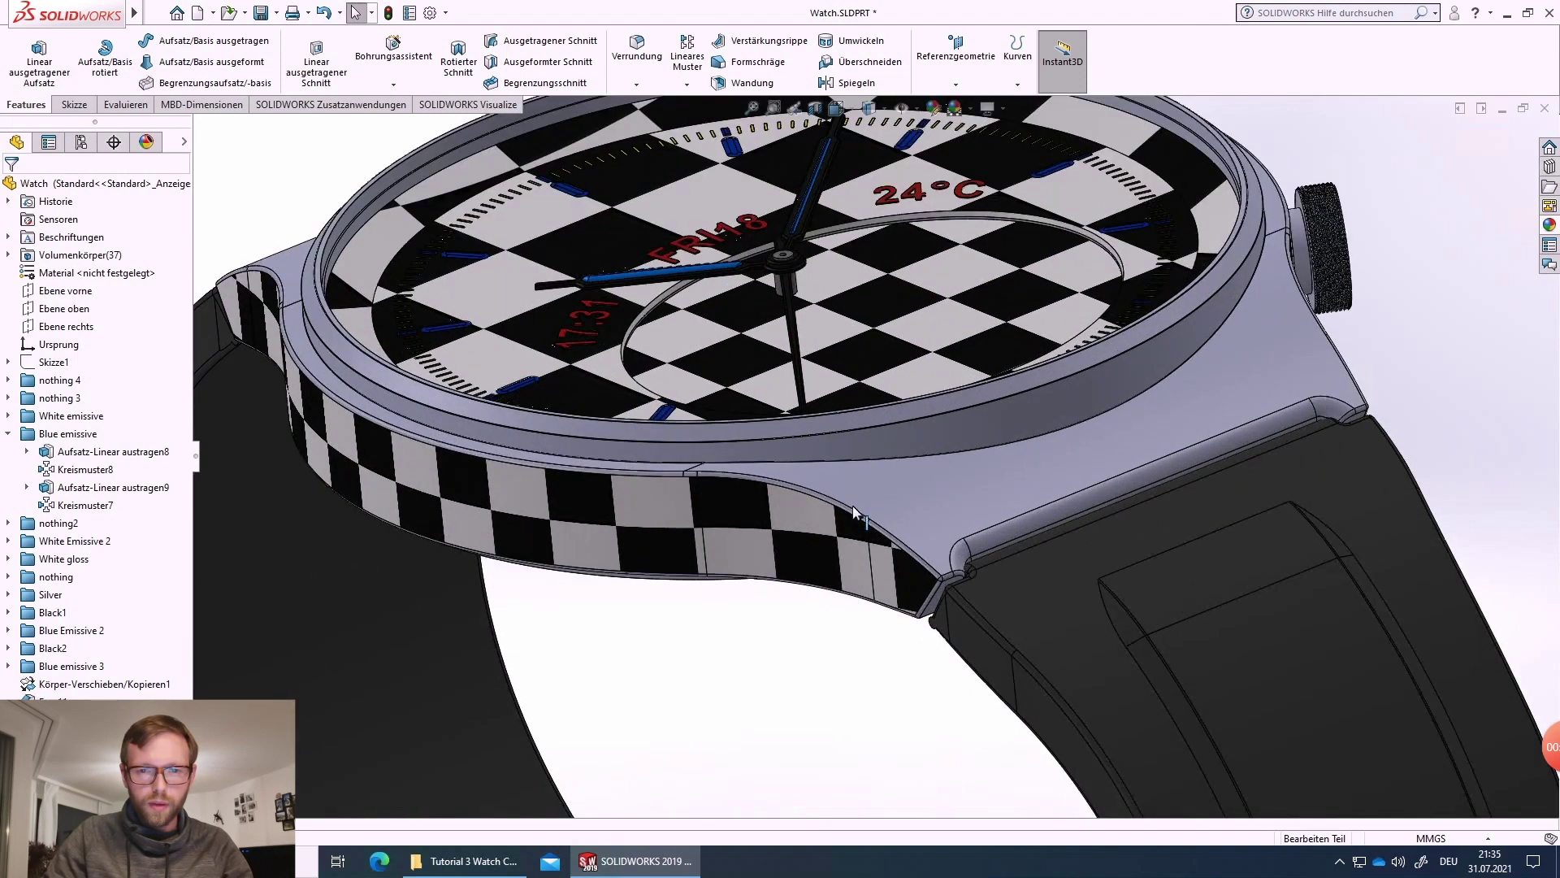
left_click(1037, 407)
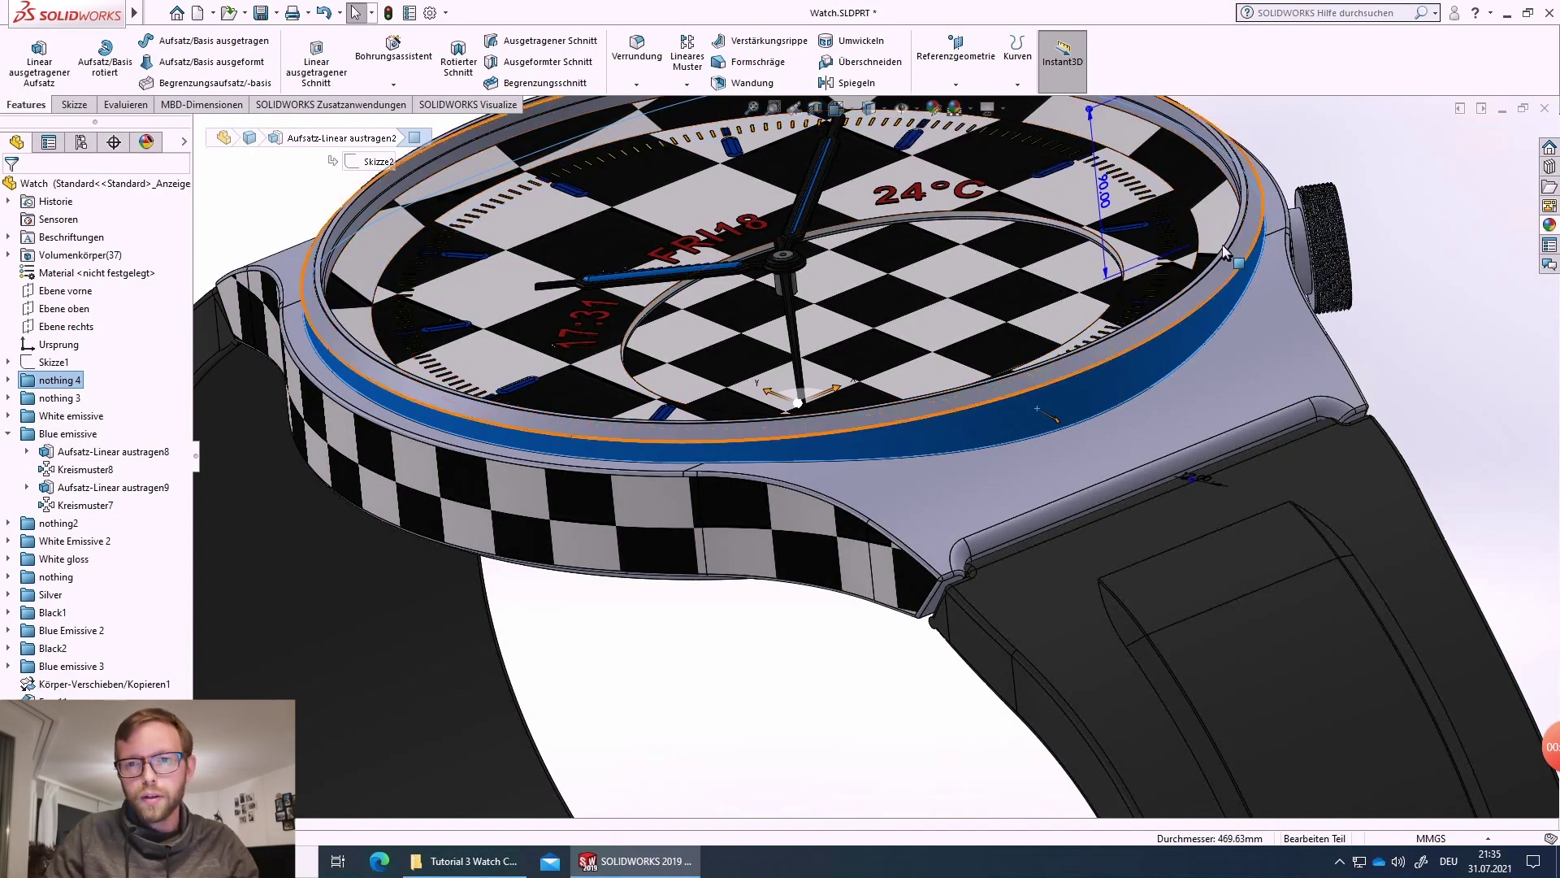
scroll(1188, 184, "down", 2)
scroll(1188, 183, "down", 5)
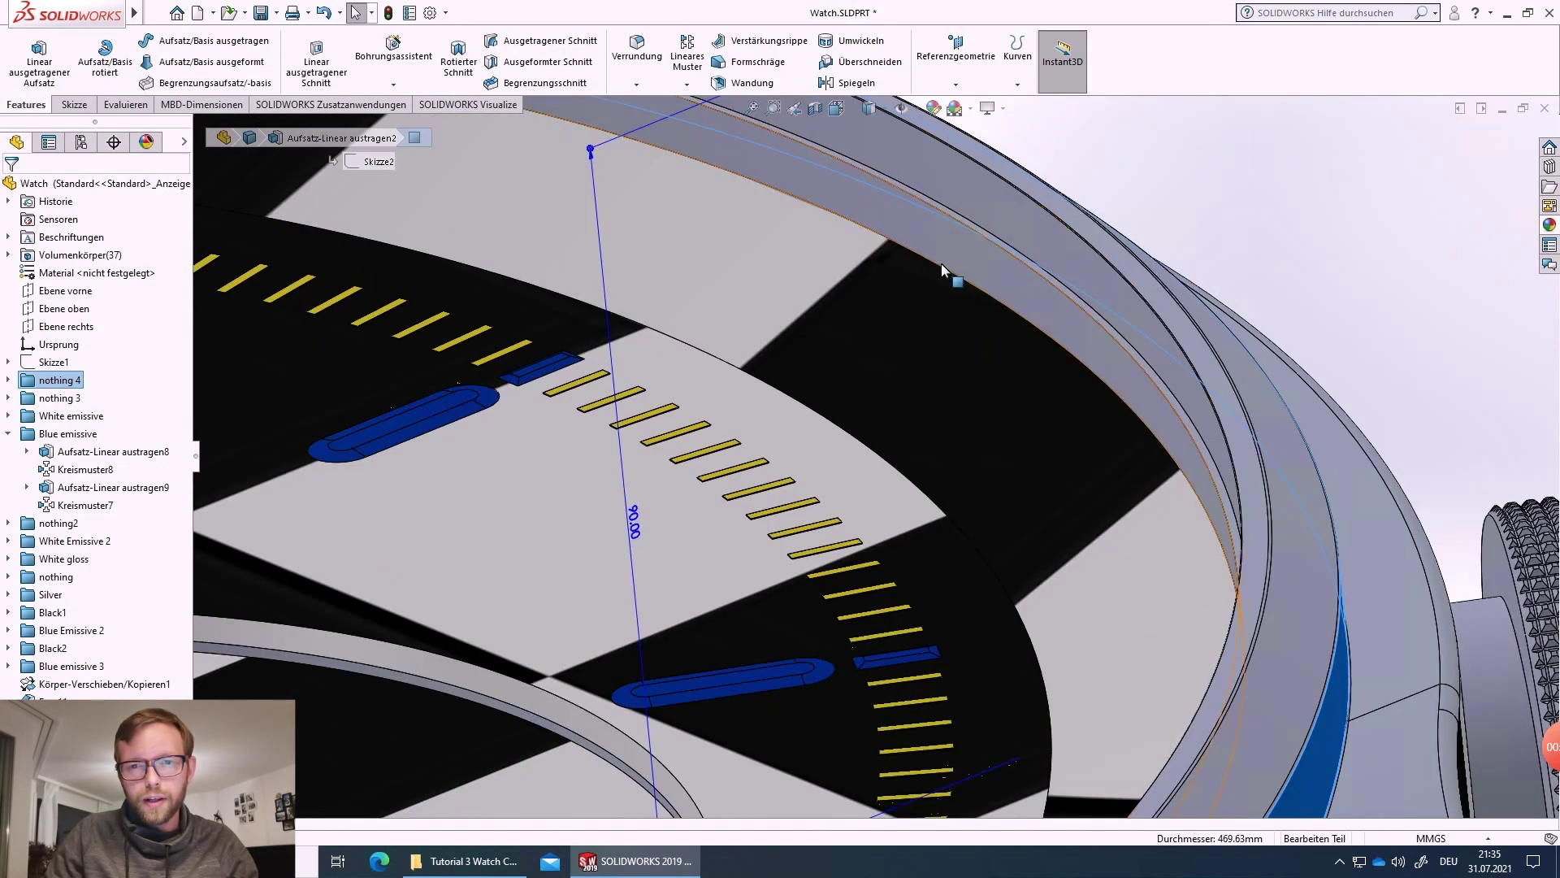
left_click(967, 256)
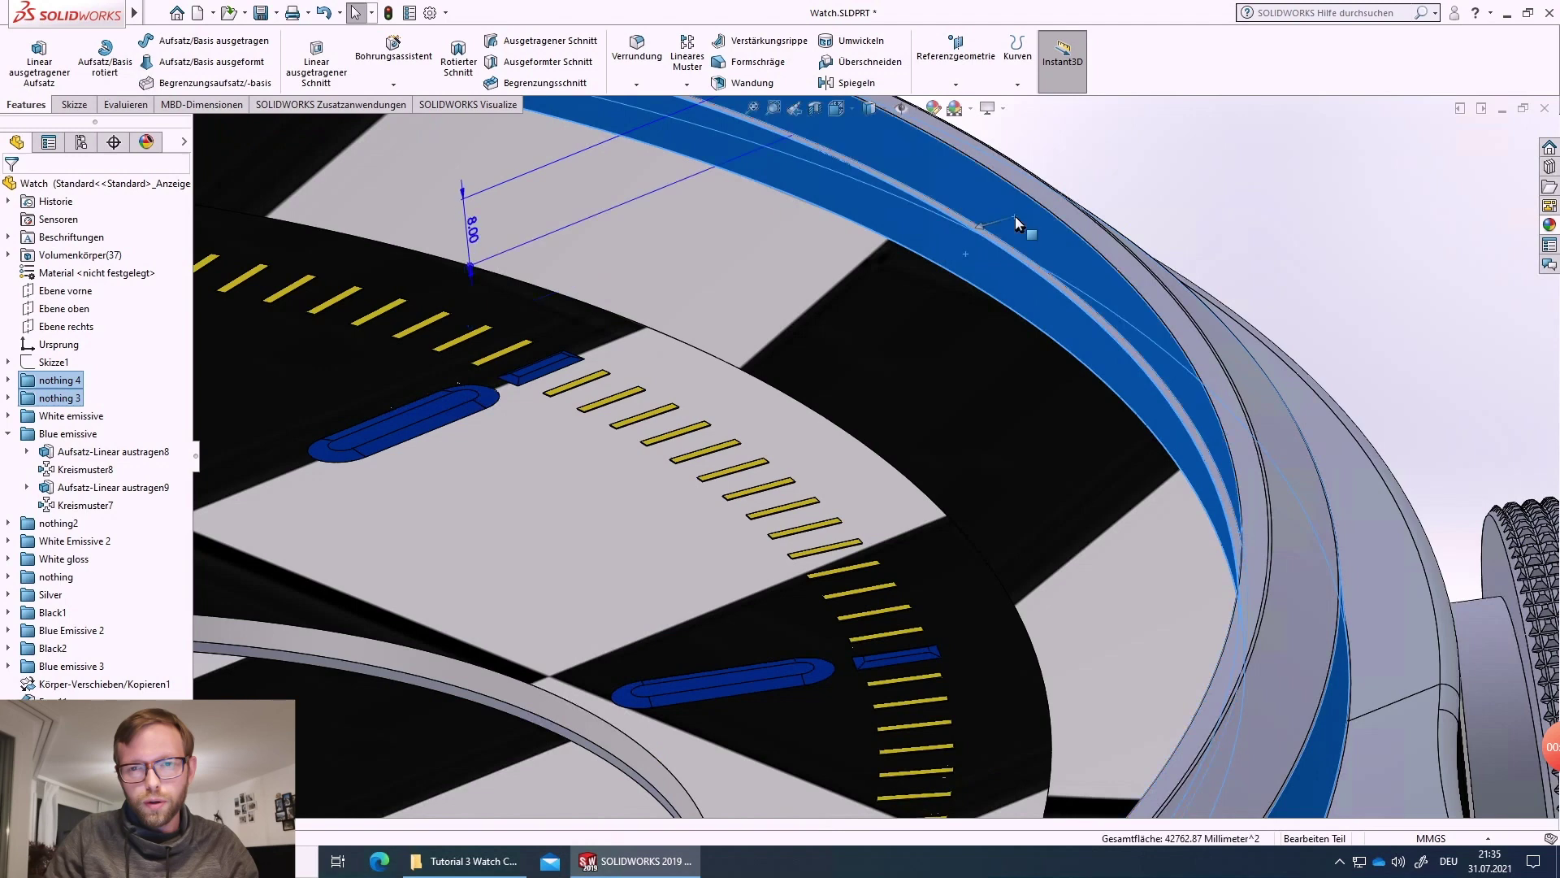
- Apply the Textur appearance to the three selected bezel faces
right_click(967, 195)
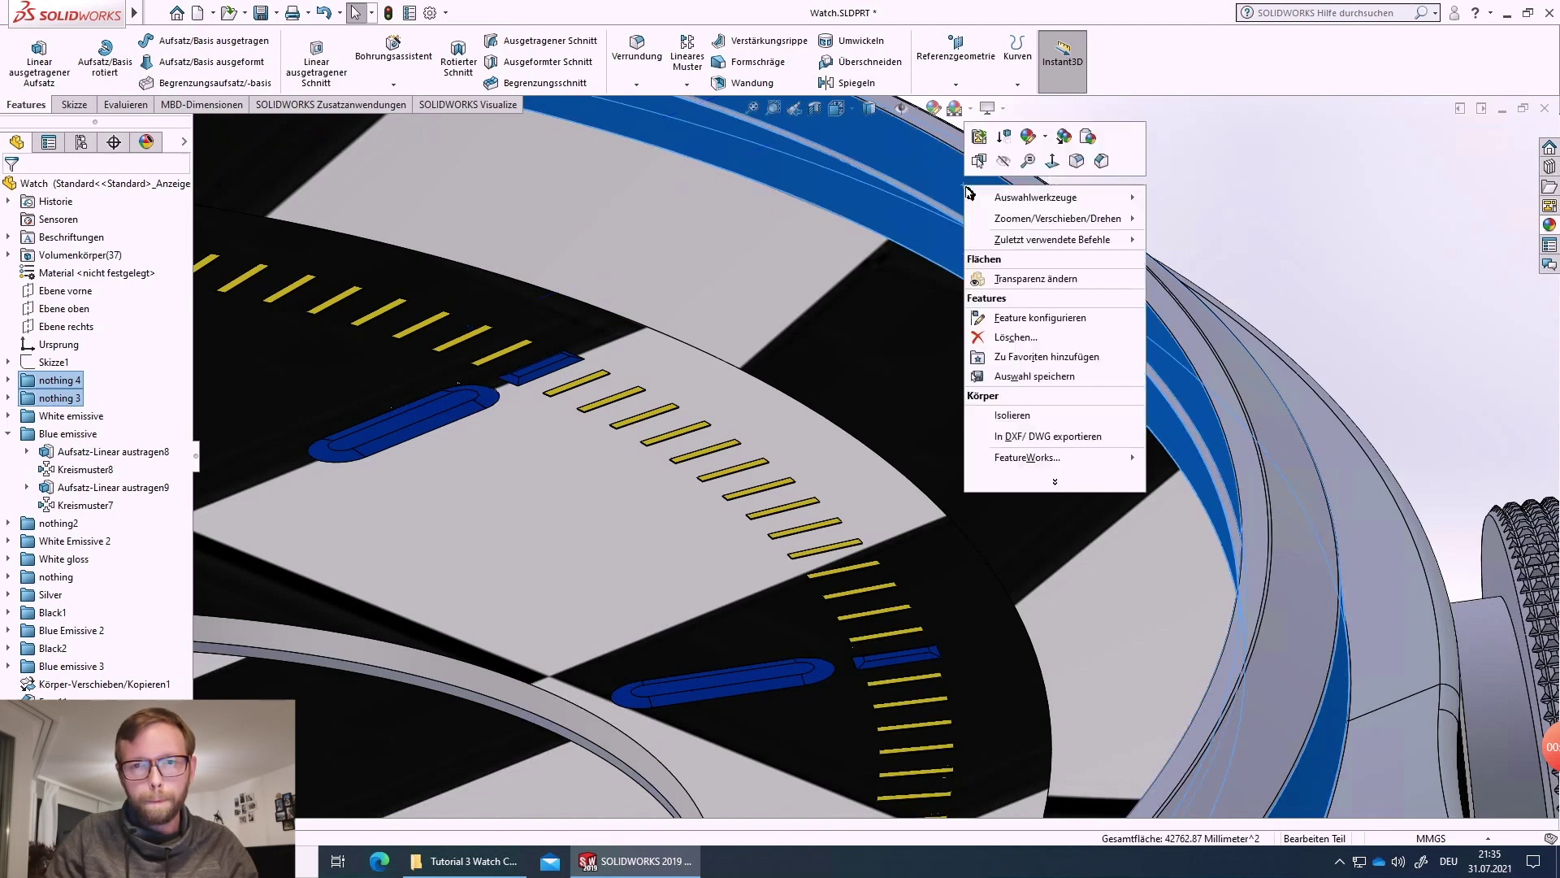
left_click(1048, 139)
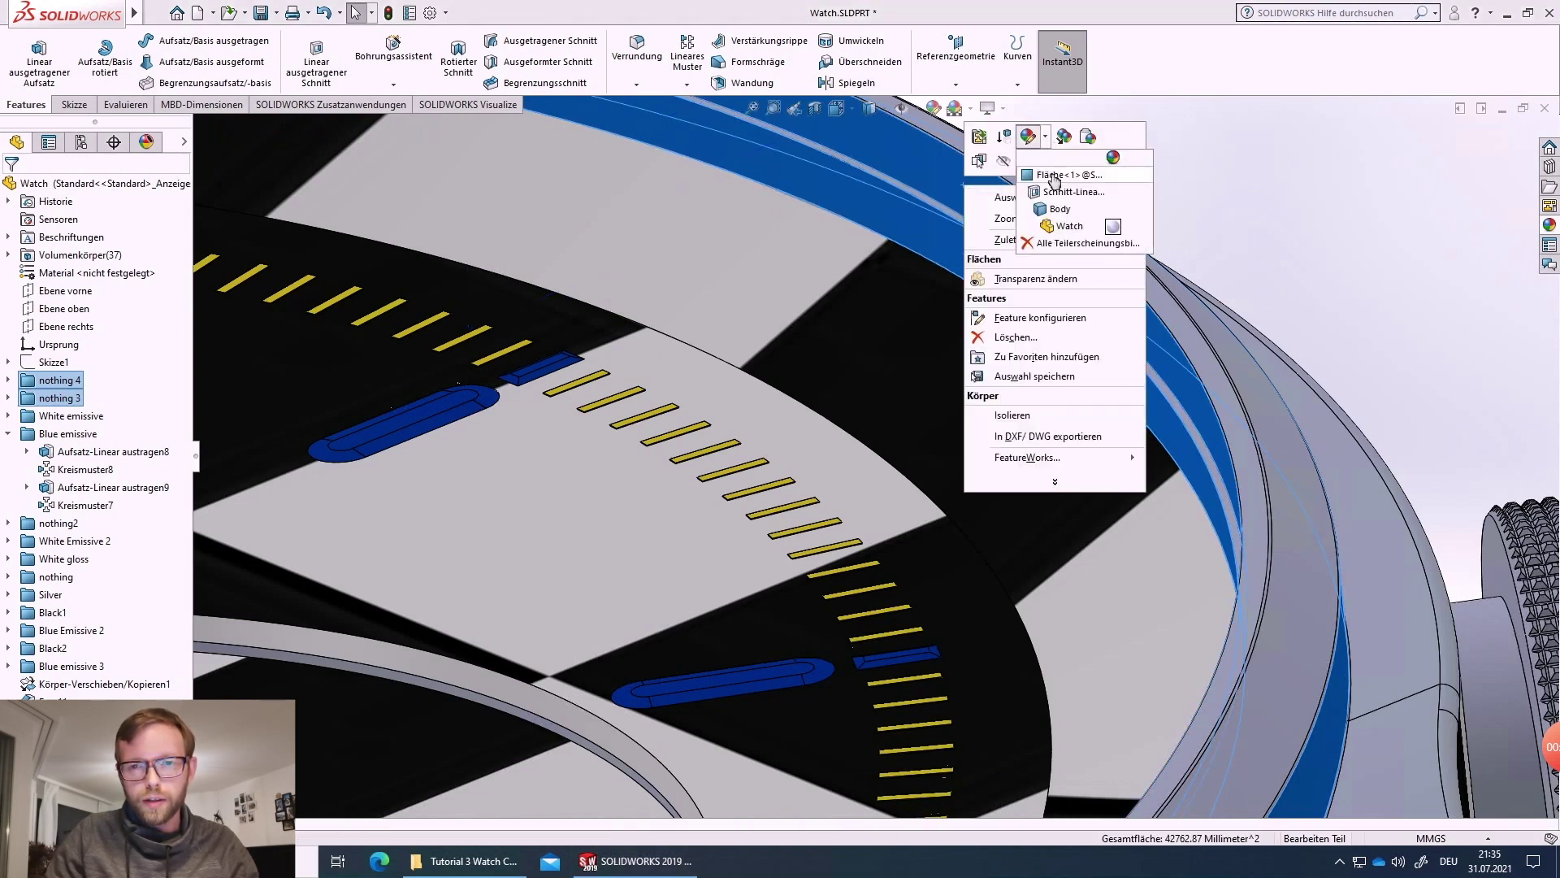
left_click(1054, 176)
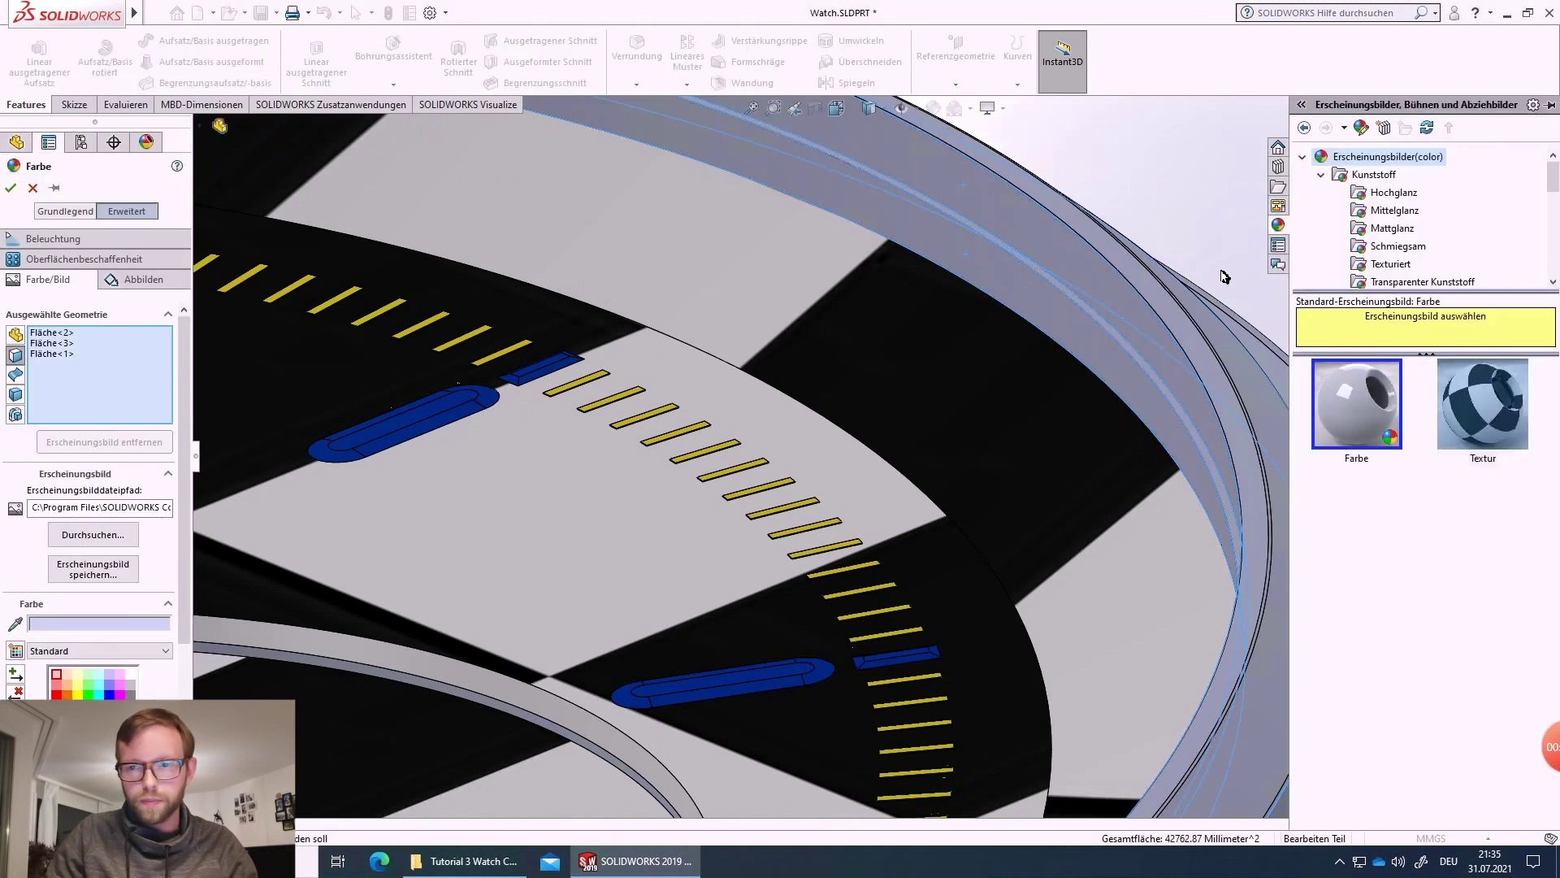
left_click(1483, 404)
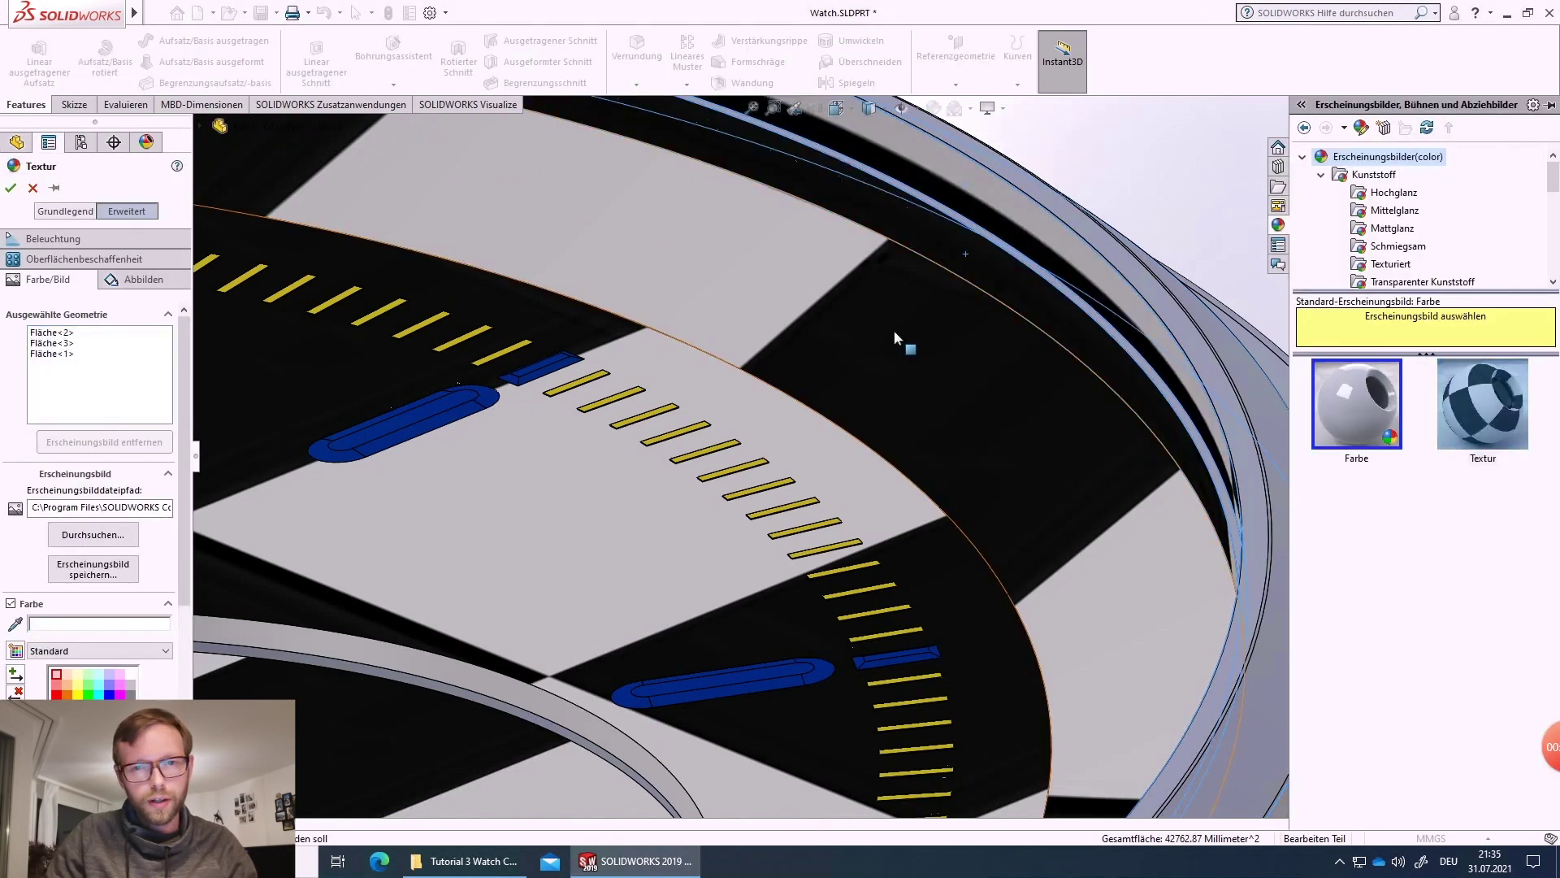
- Set the bezel's inner face as the axis reference for the Zylindrisch texture mapping, and accept the appearance
scroll(894, 330, "up", 3)
scroll(841, 340, "up", 2)
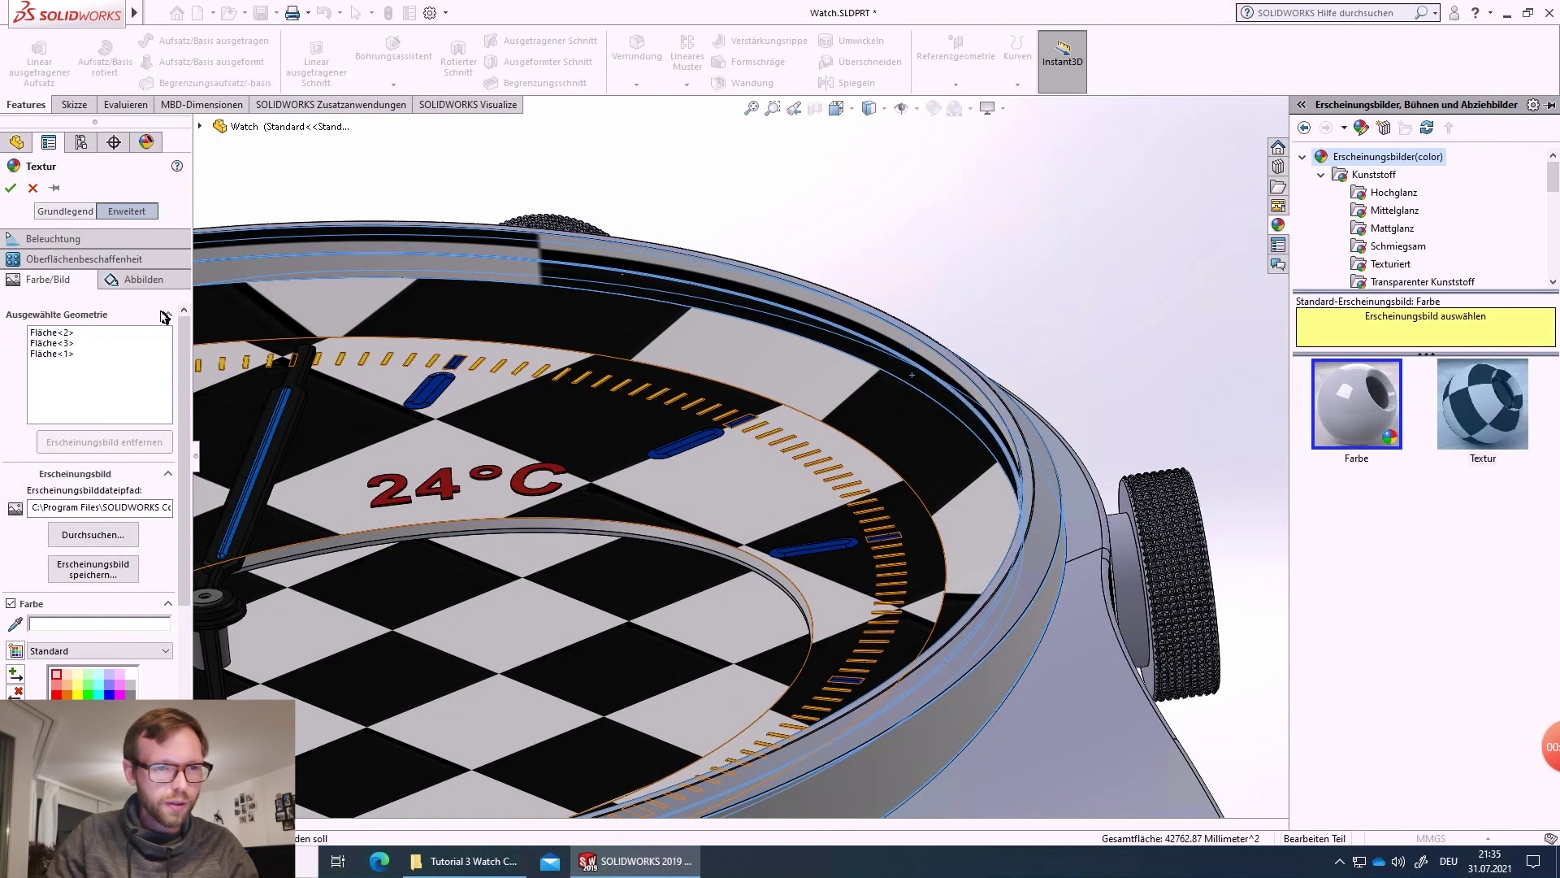
left_click(140, 280)
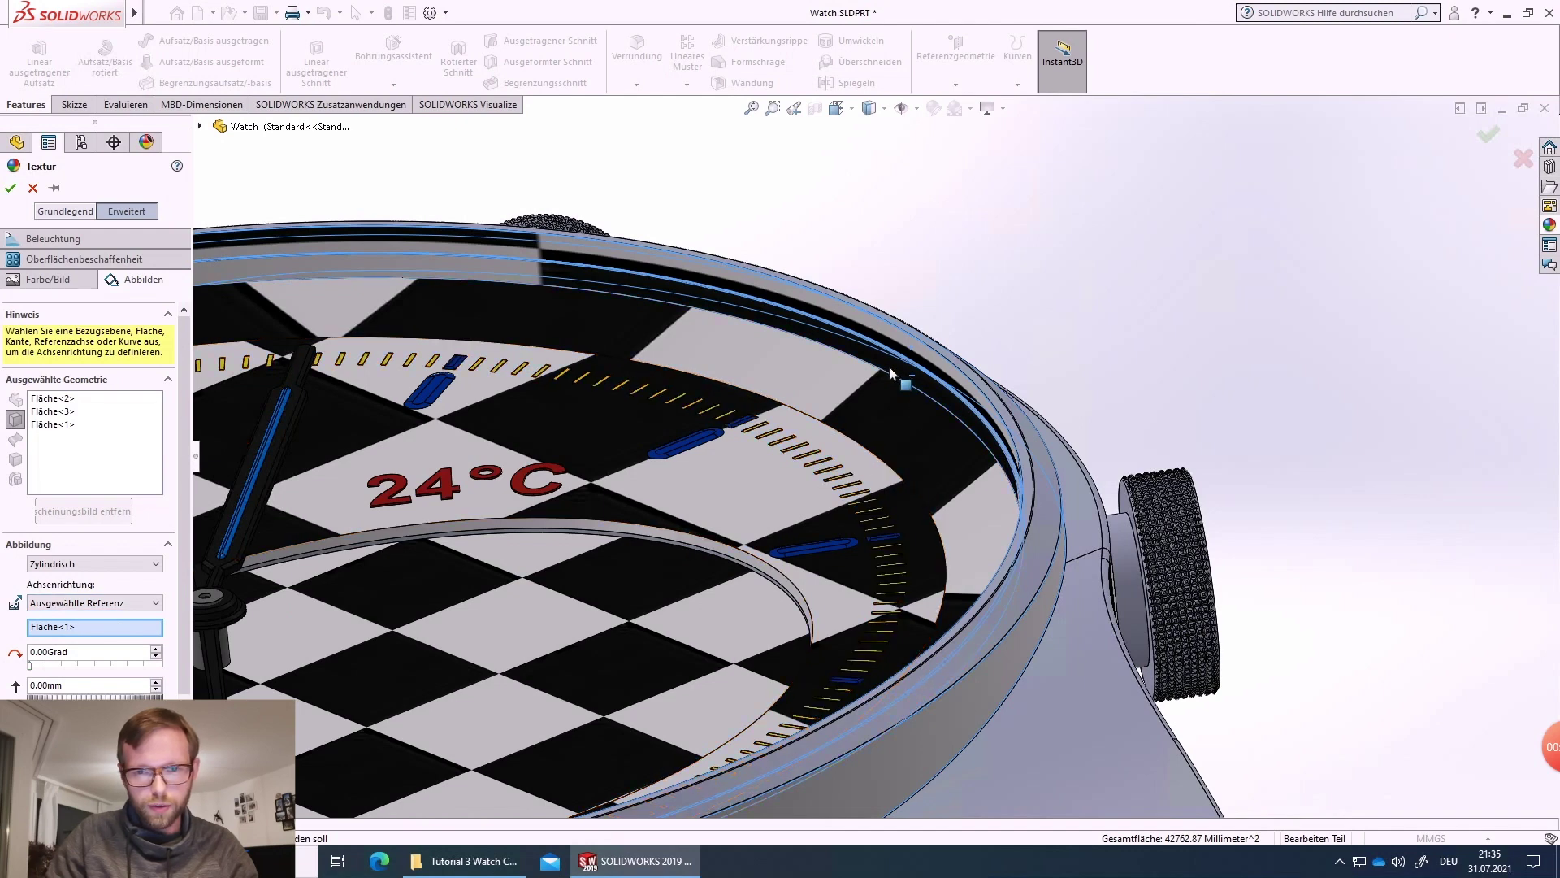
left_click(889, 366)
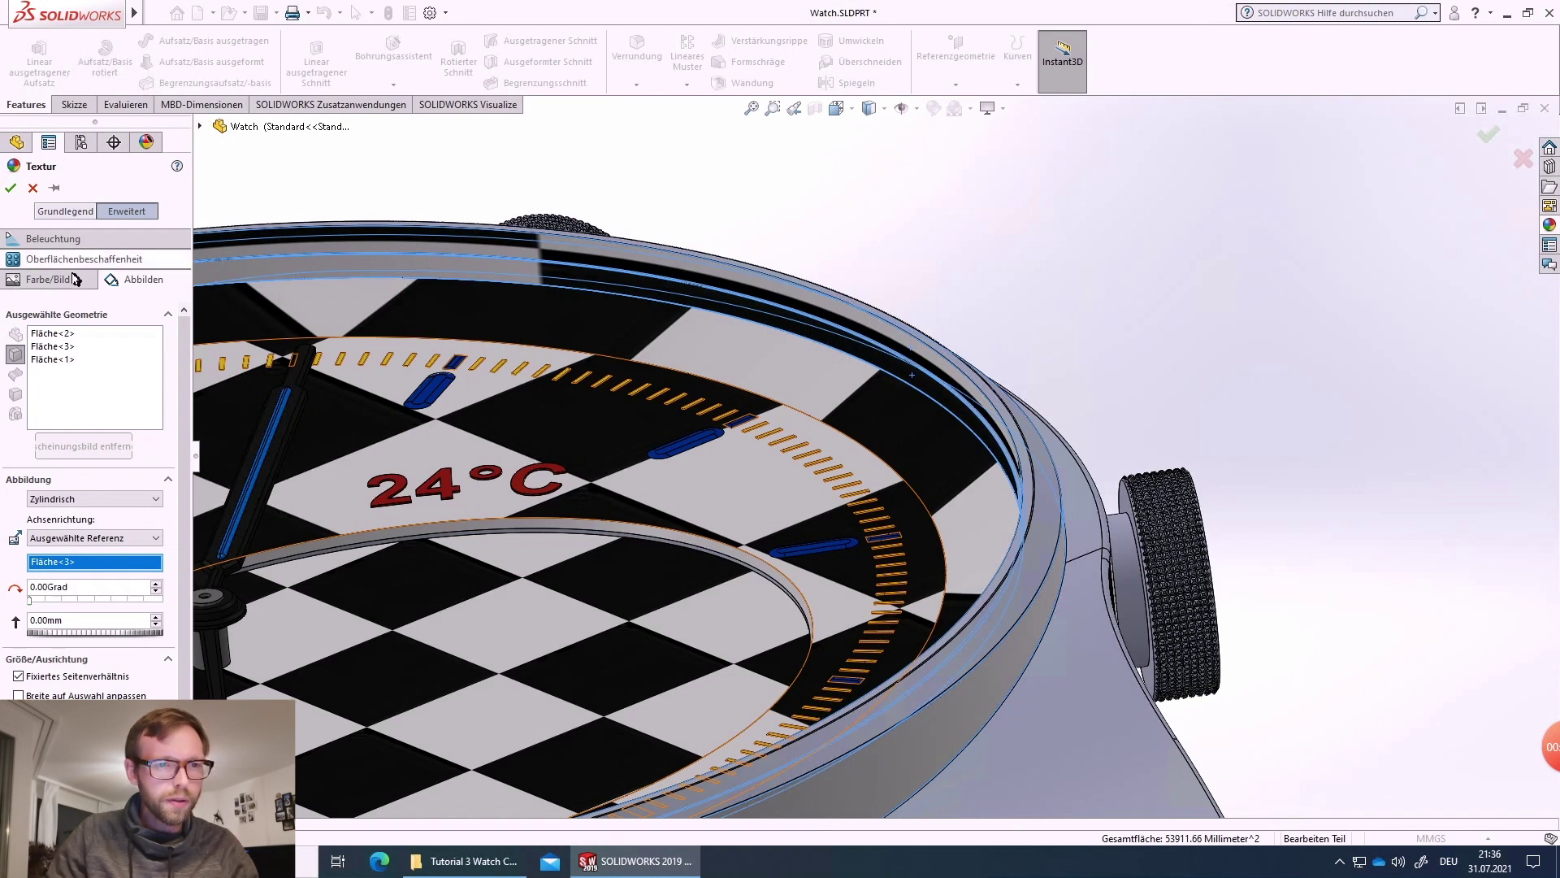
scroll(572, 374, "up", 1)
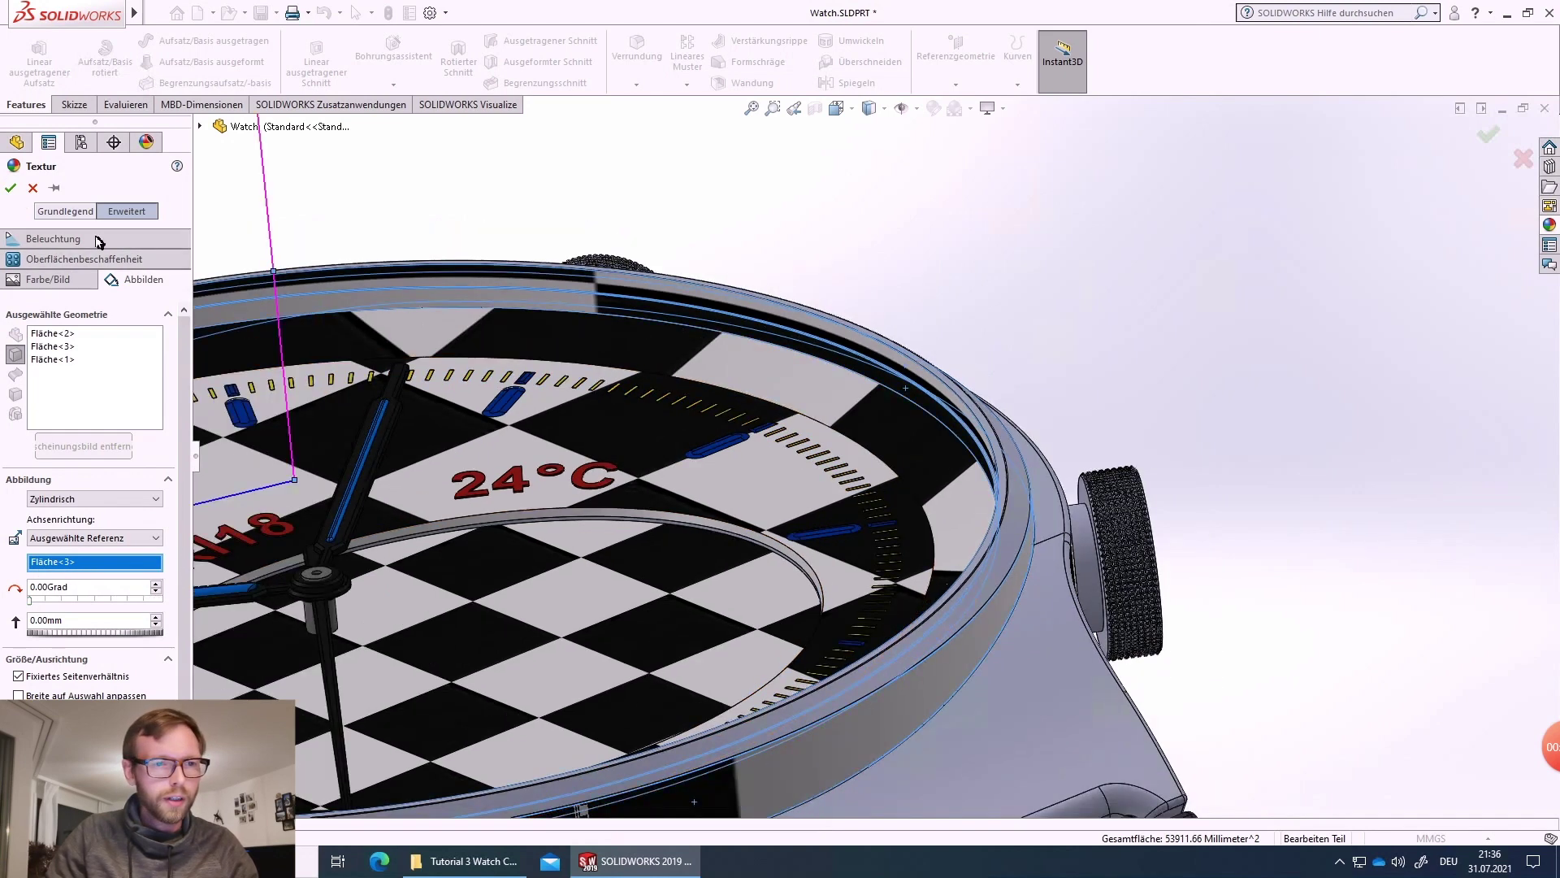
left_click(12, 189)
- Select the cylindrical rim face and the flat end face of the knurled crown beside the 24°C display
scroll(1048, 533, "down", 3)
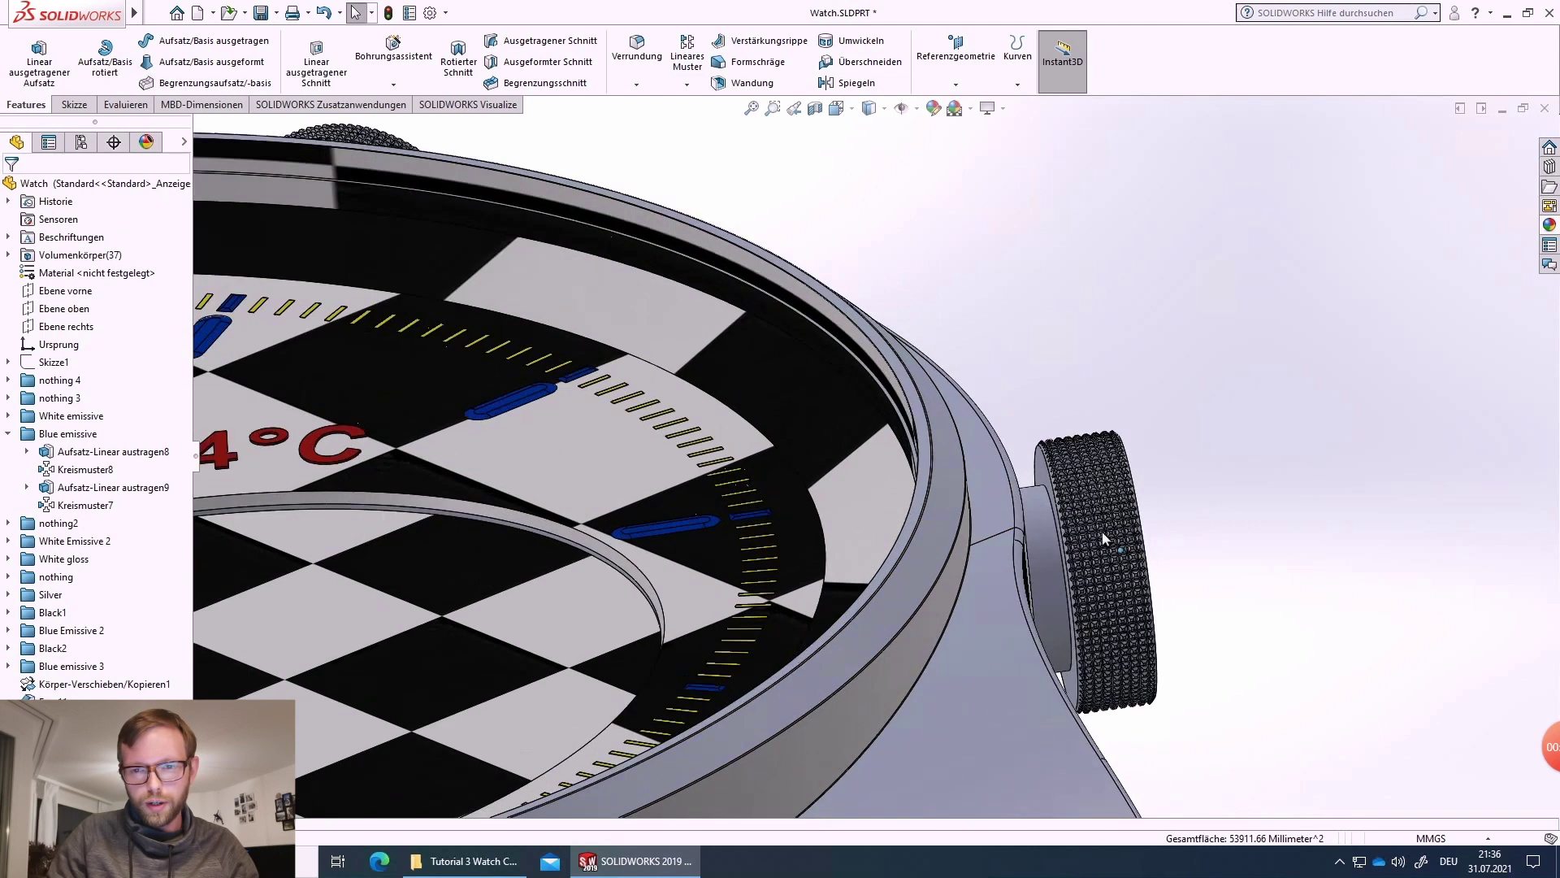
right_click(989, 542)
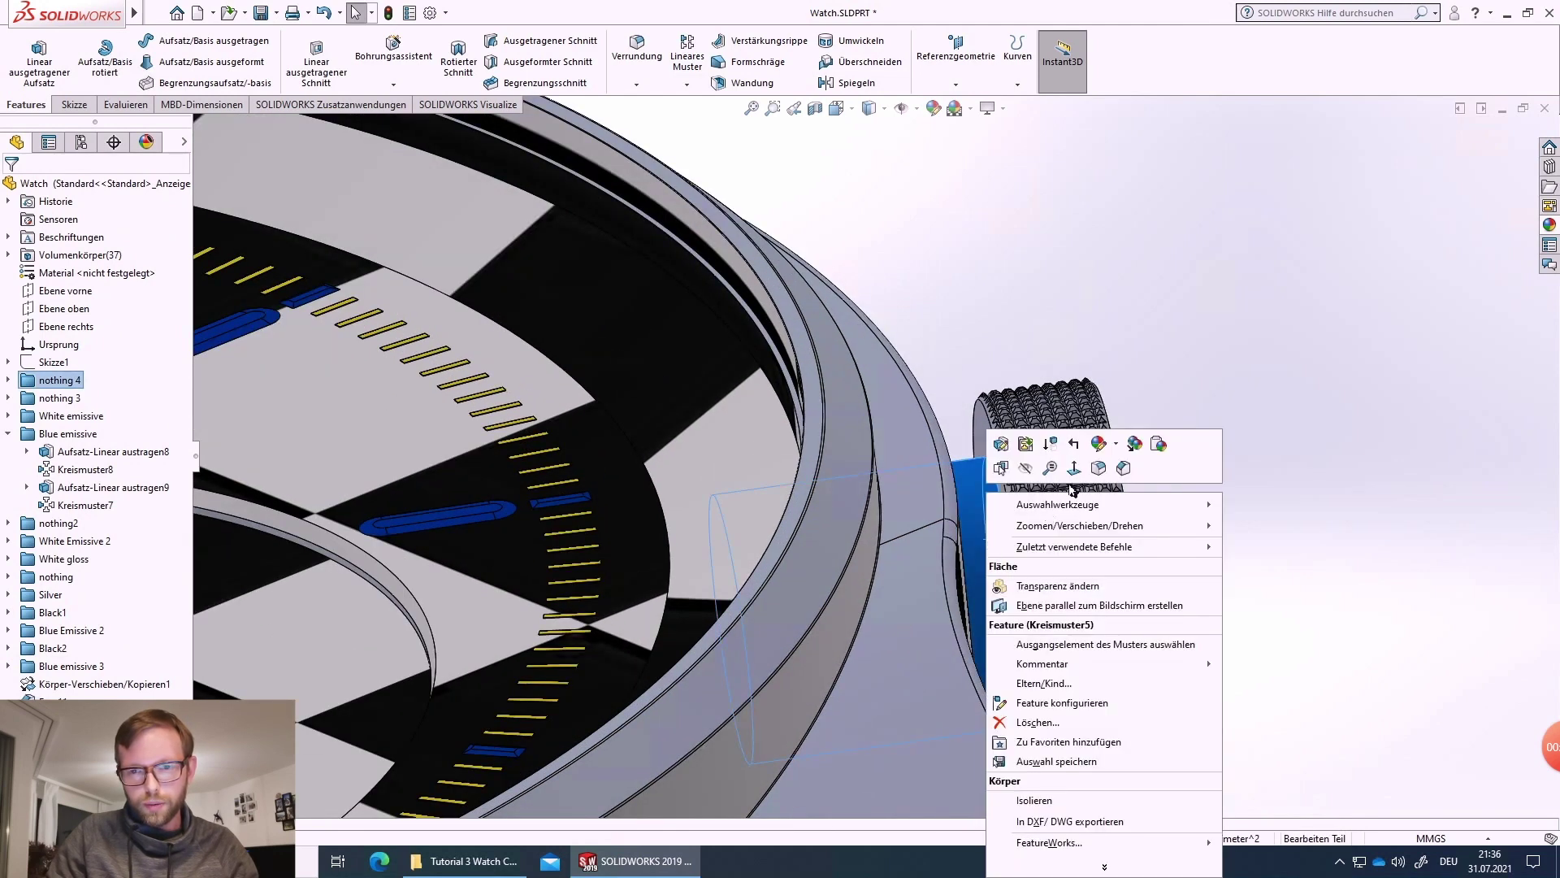
left_click(1123, 396)
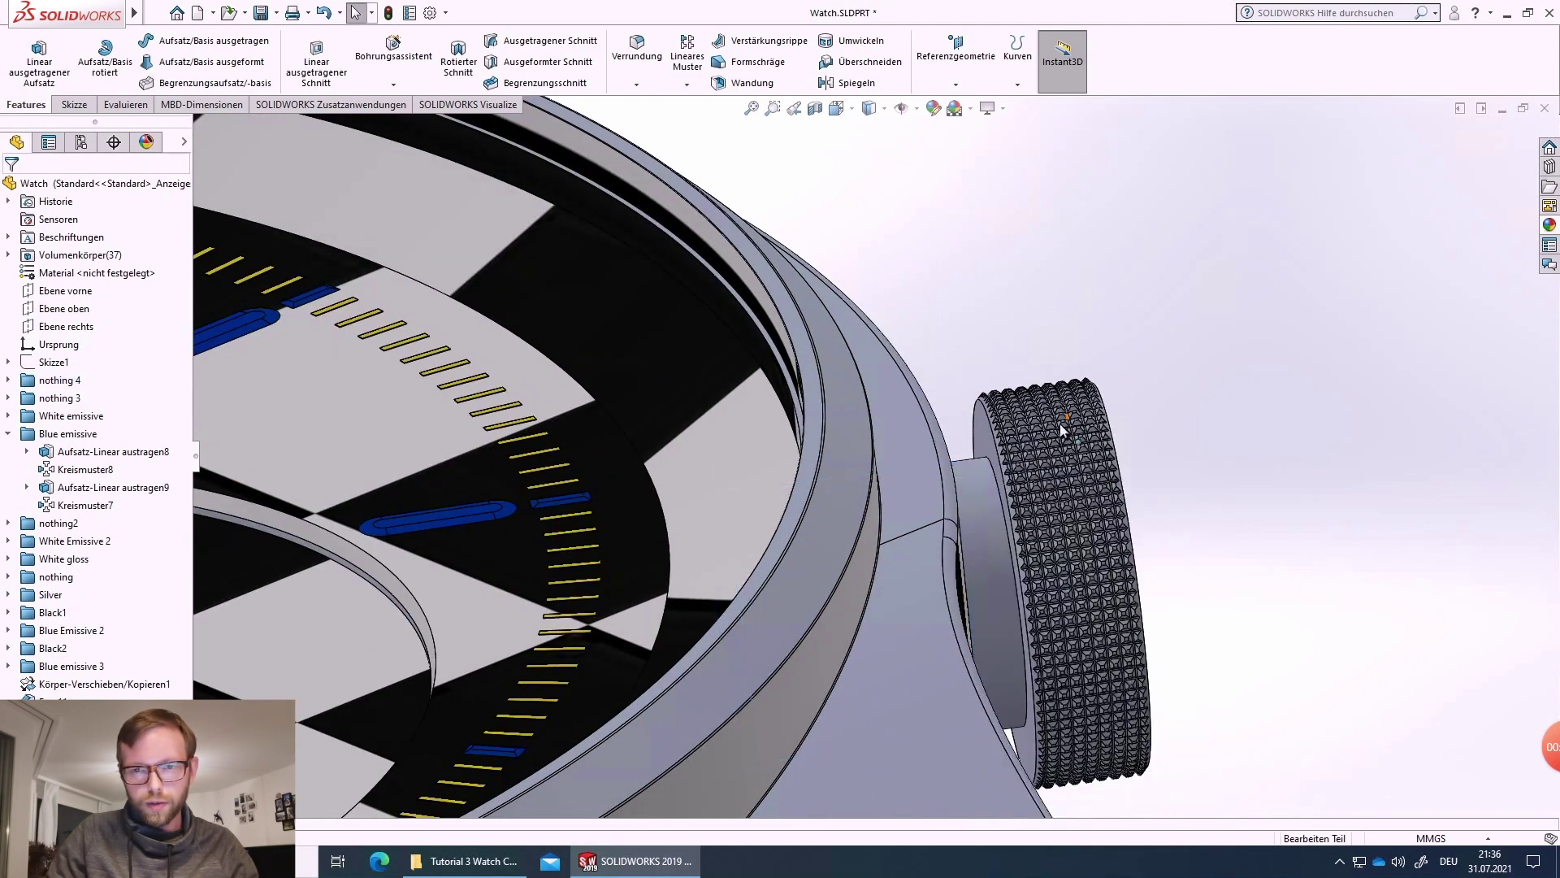
middle_click_drag(1068, 432, 1119, 496)
left_click(993, 438)
left_click(1128, 494, "ctrl")
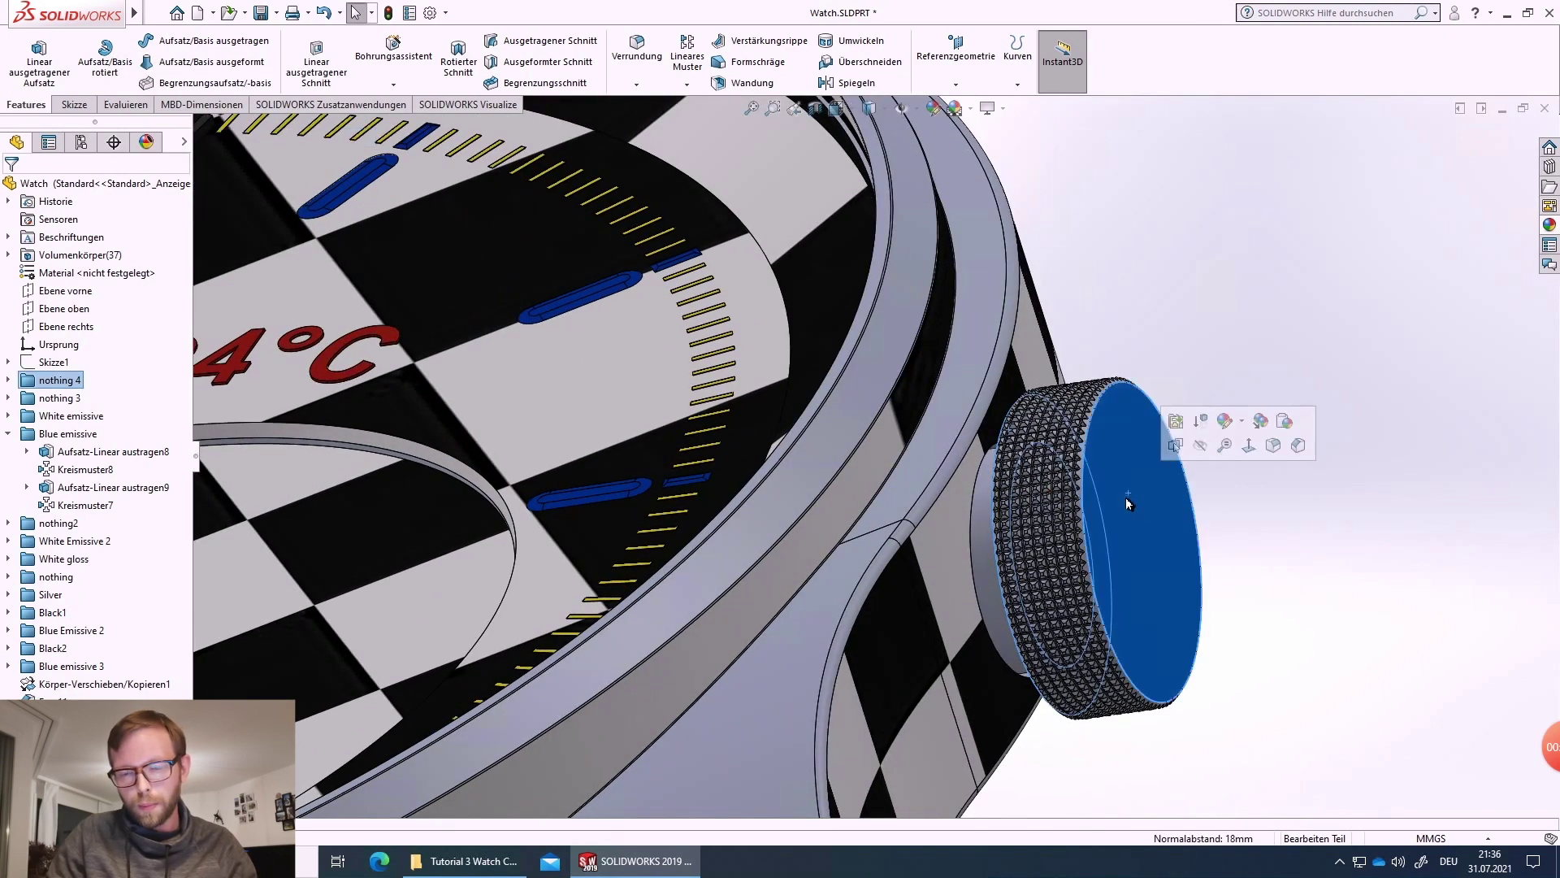
- Apply the Textur appearance to the selected crown faces and accept it
left_click(1180, 422)
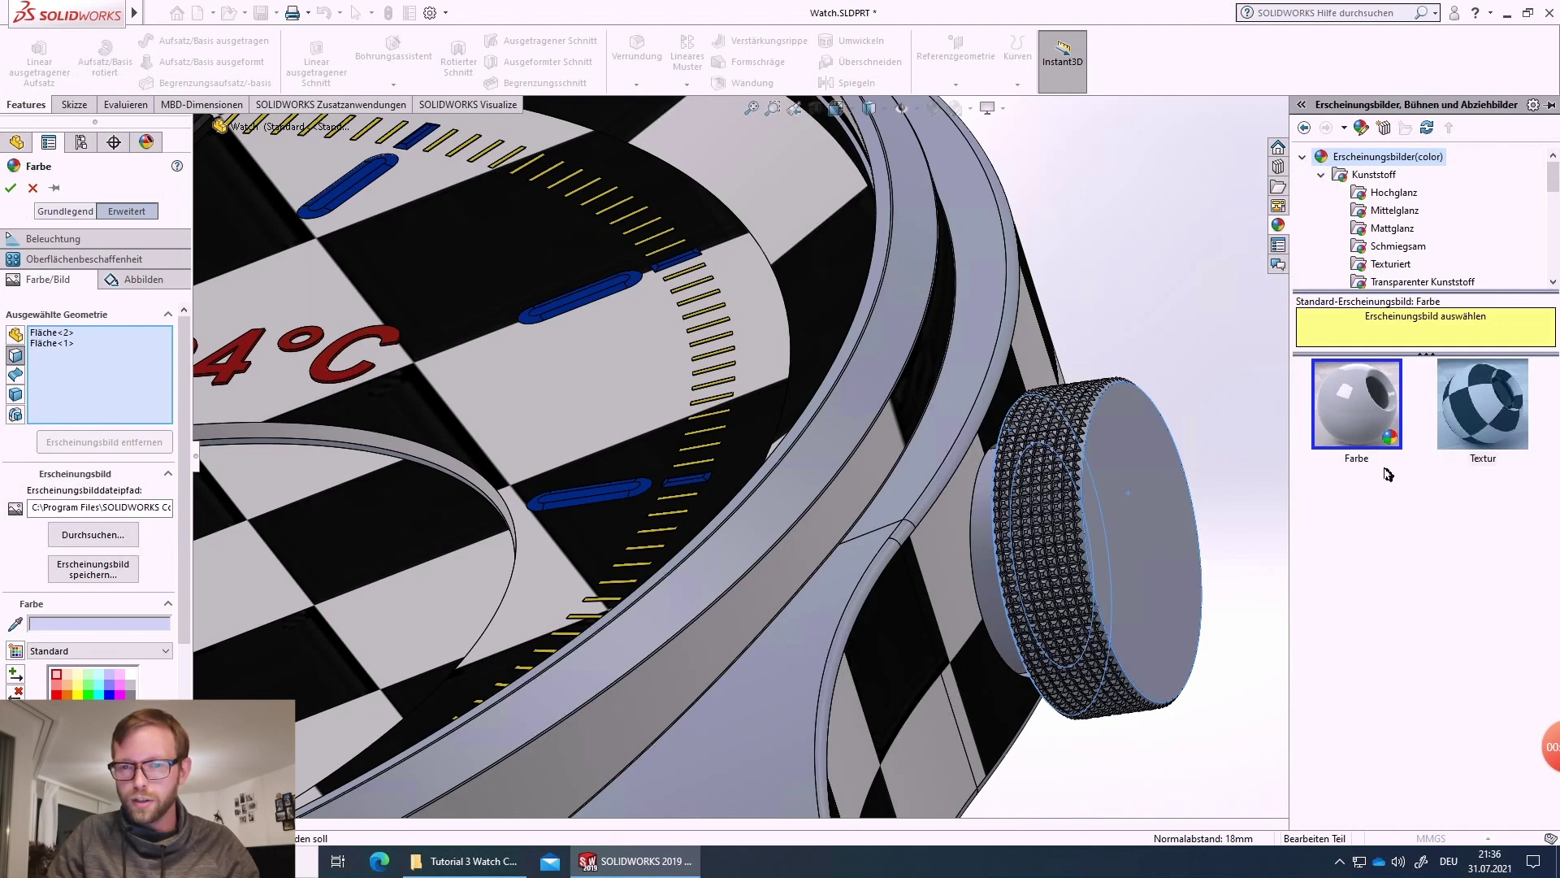
left_click(1473, 428)
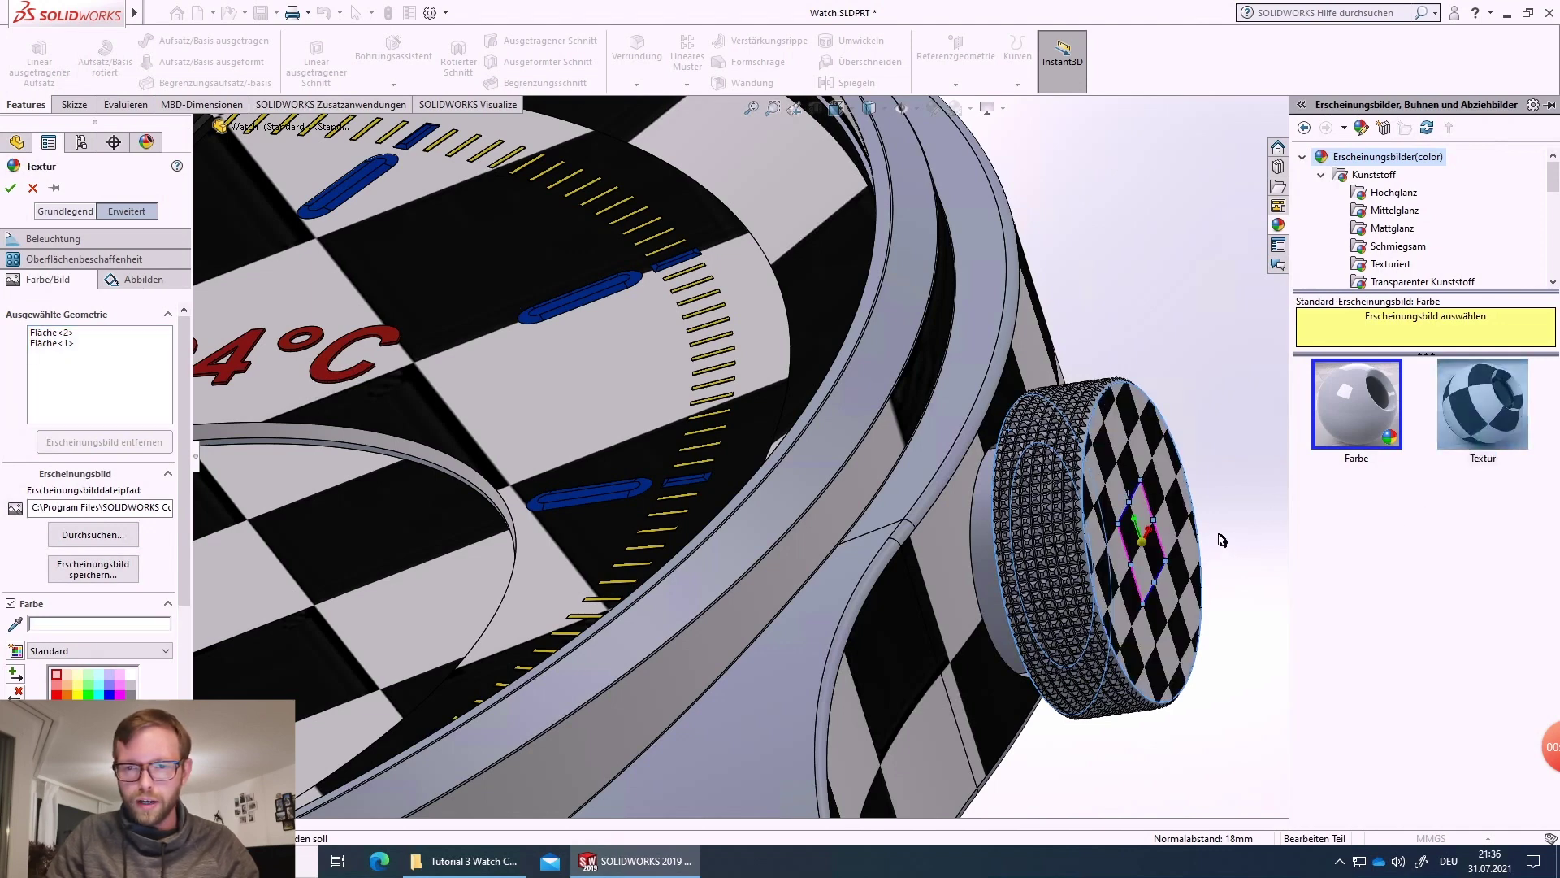
middle_click_drag(1196, 553, 1115, 499)
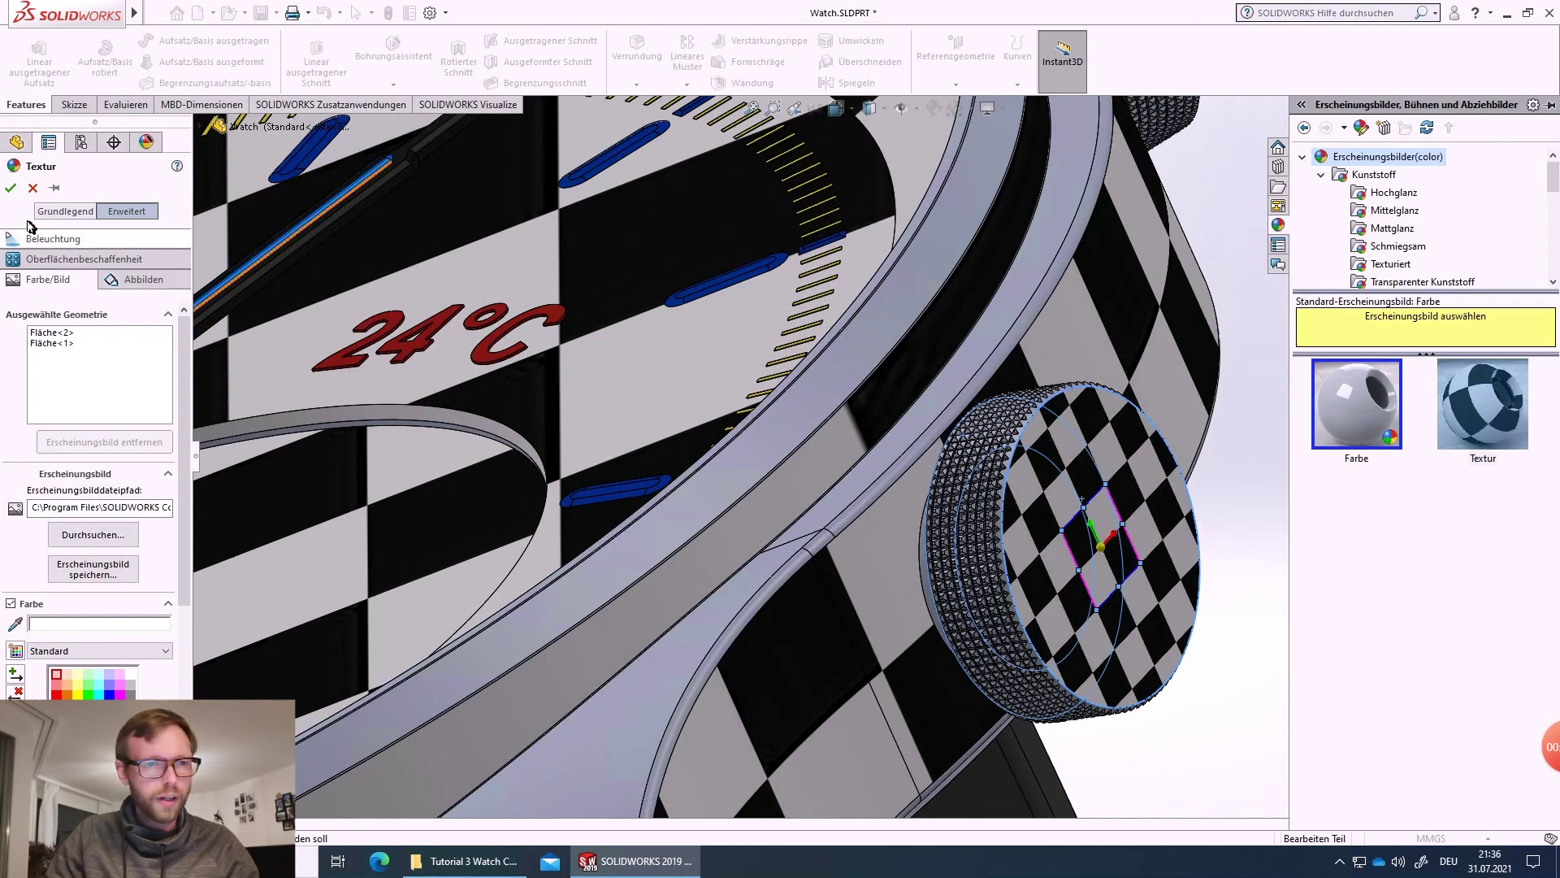
left_click(11, 188)
middle_click_drag(1124, 303, 1054, 212)
scroll(1037, 244, "down", 5)
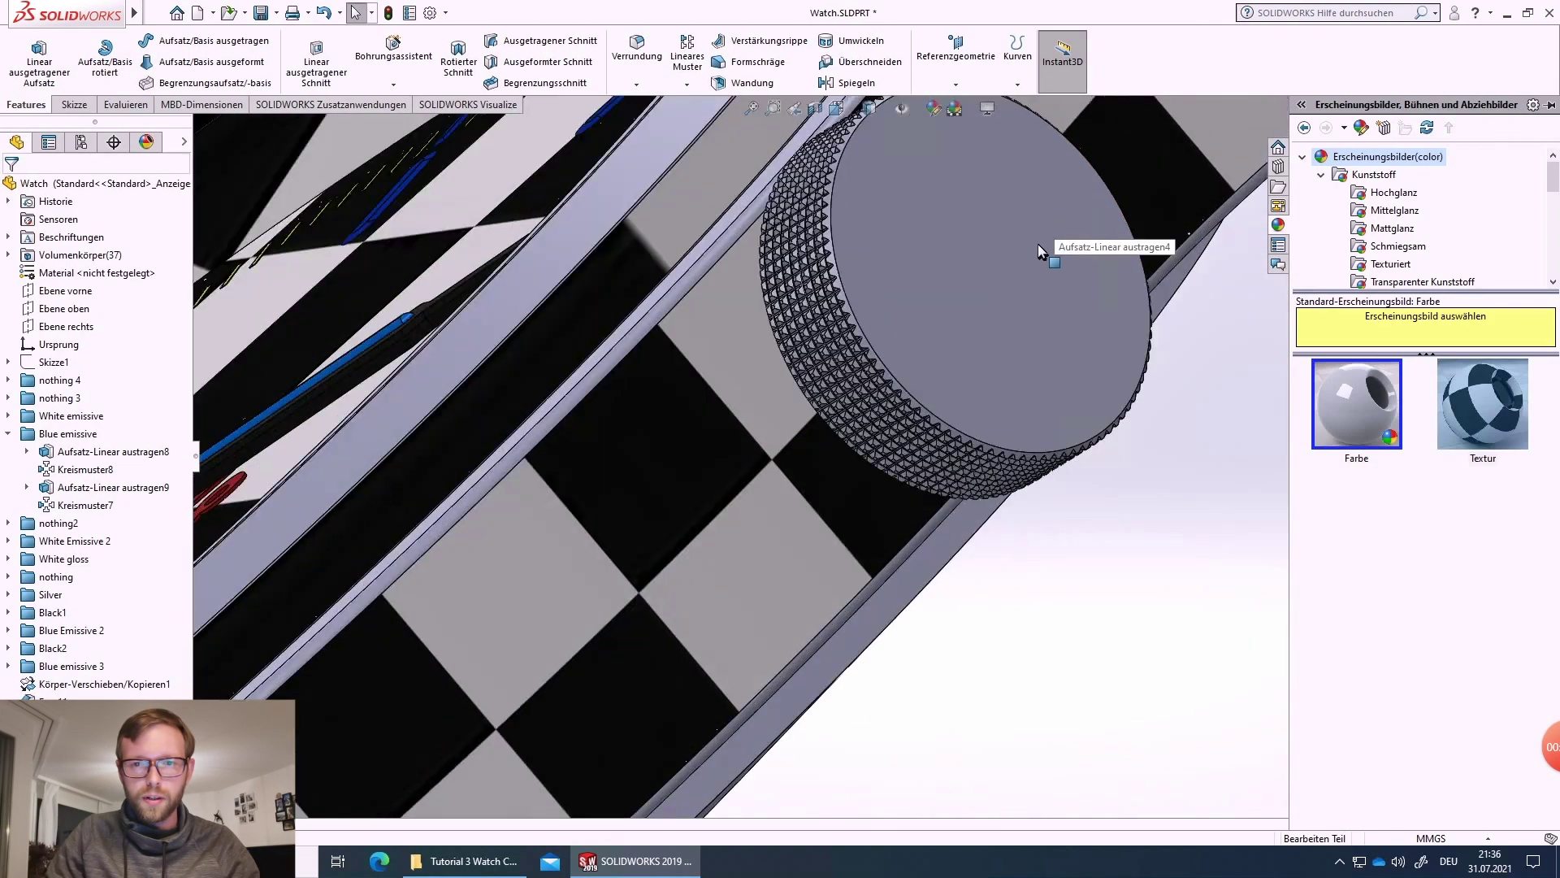
- Apply the Textur appearance to the crown's flat outer end face and its back face towards the case, and accept it
left_click(1028, 252)
middle_click_drag(952, 324, 1073, 330)
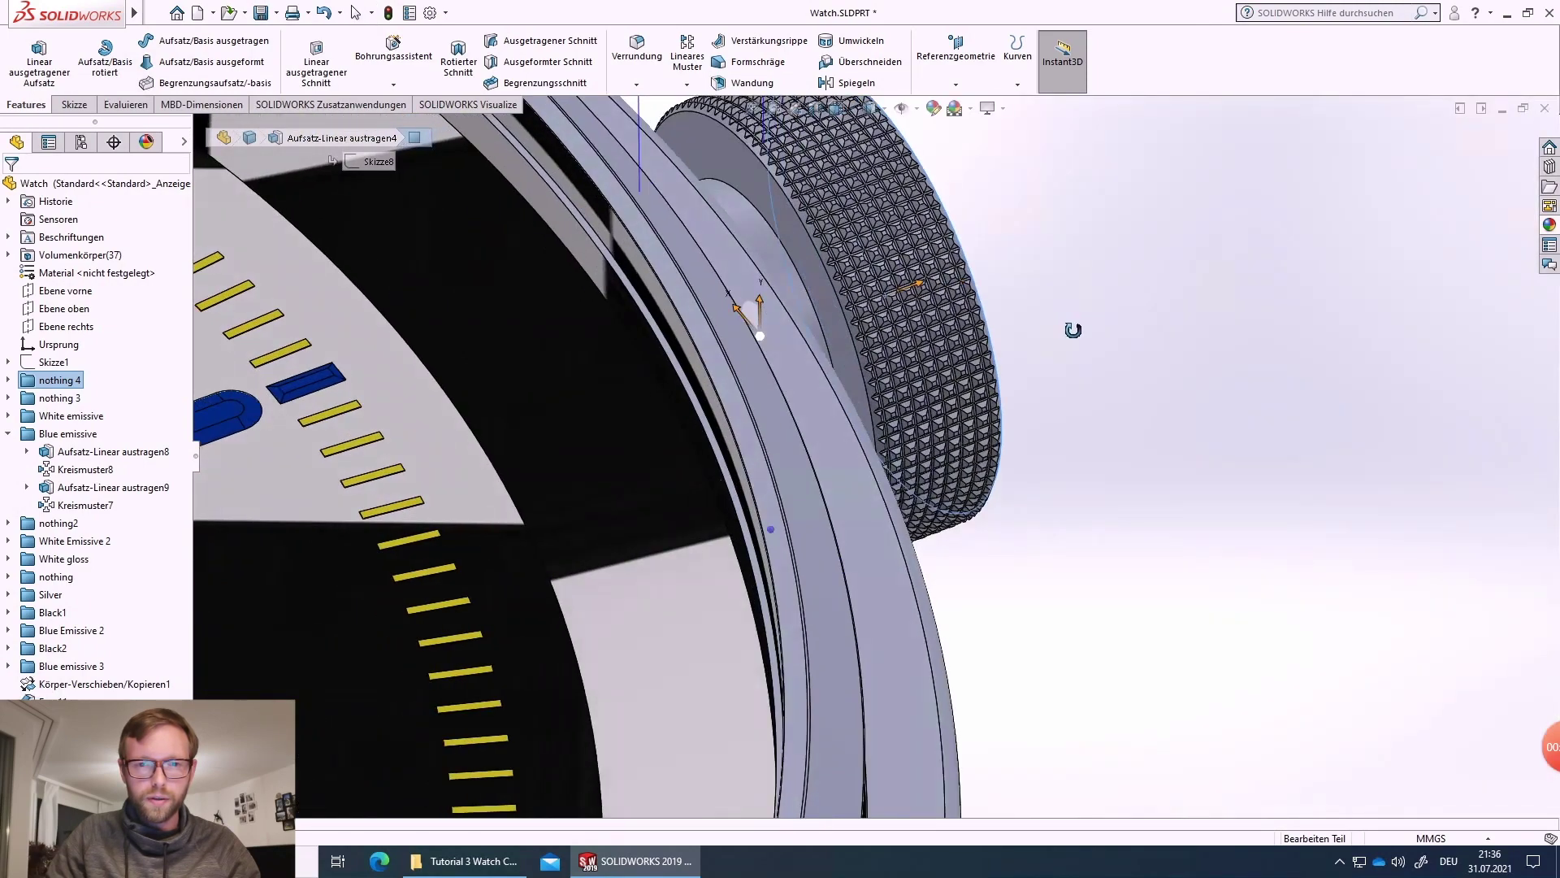
left_click(797, 233)
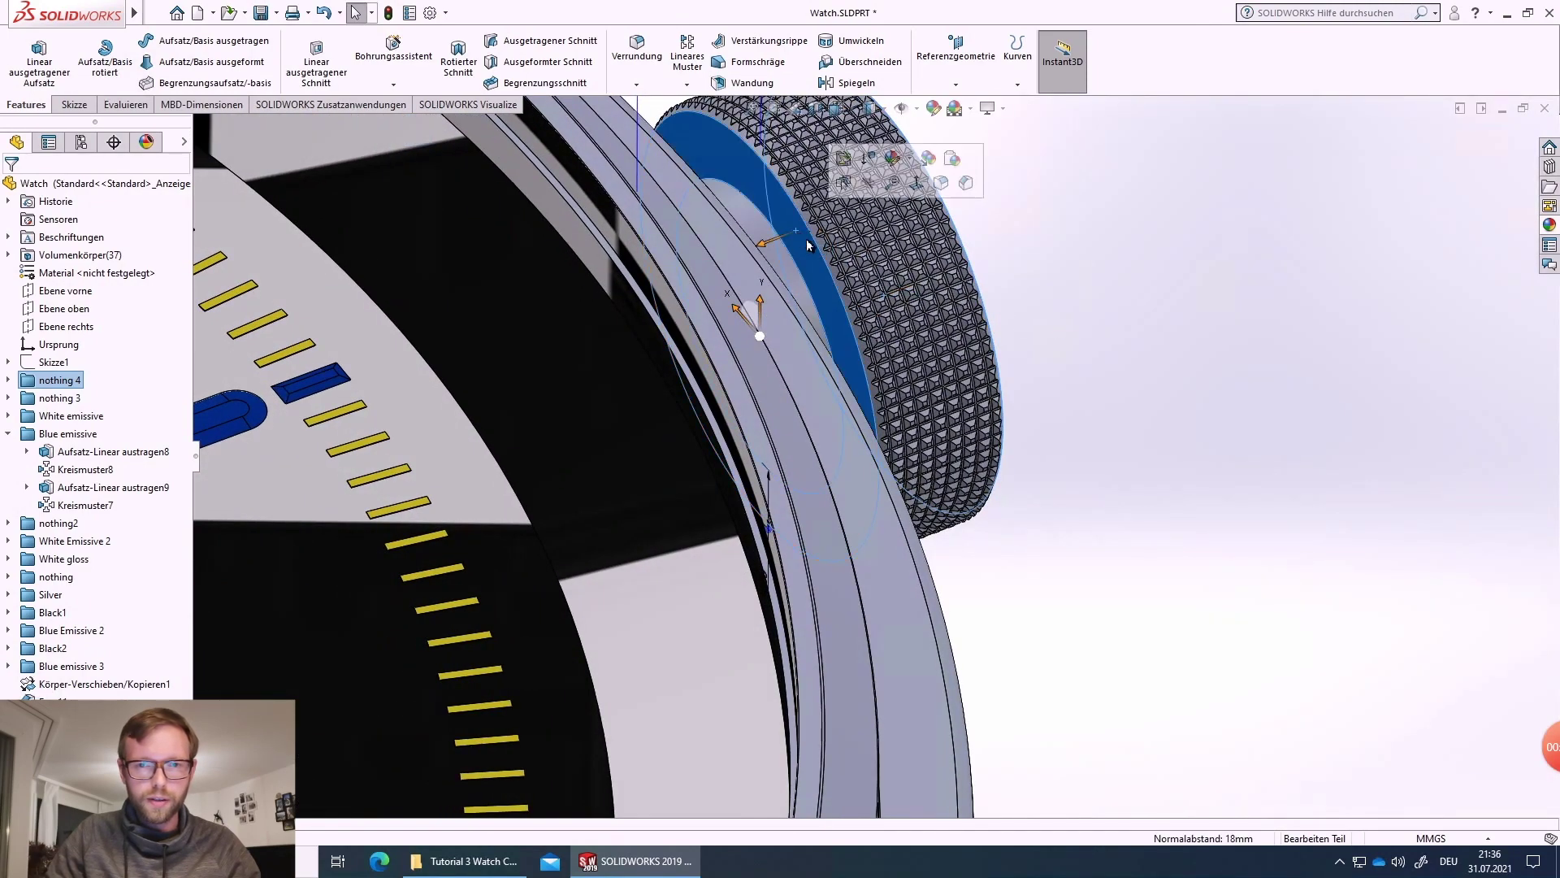
left_click(911, 159)
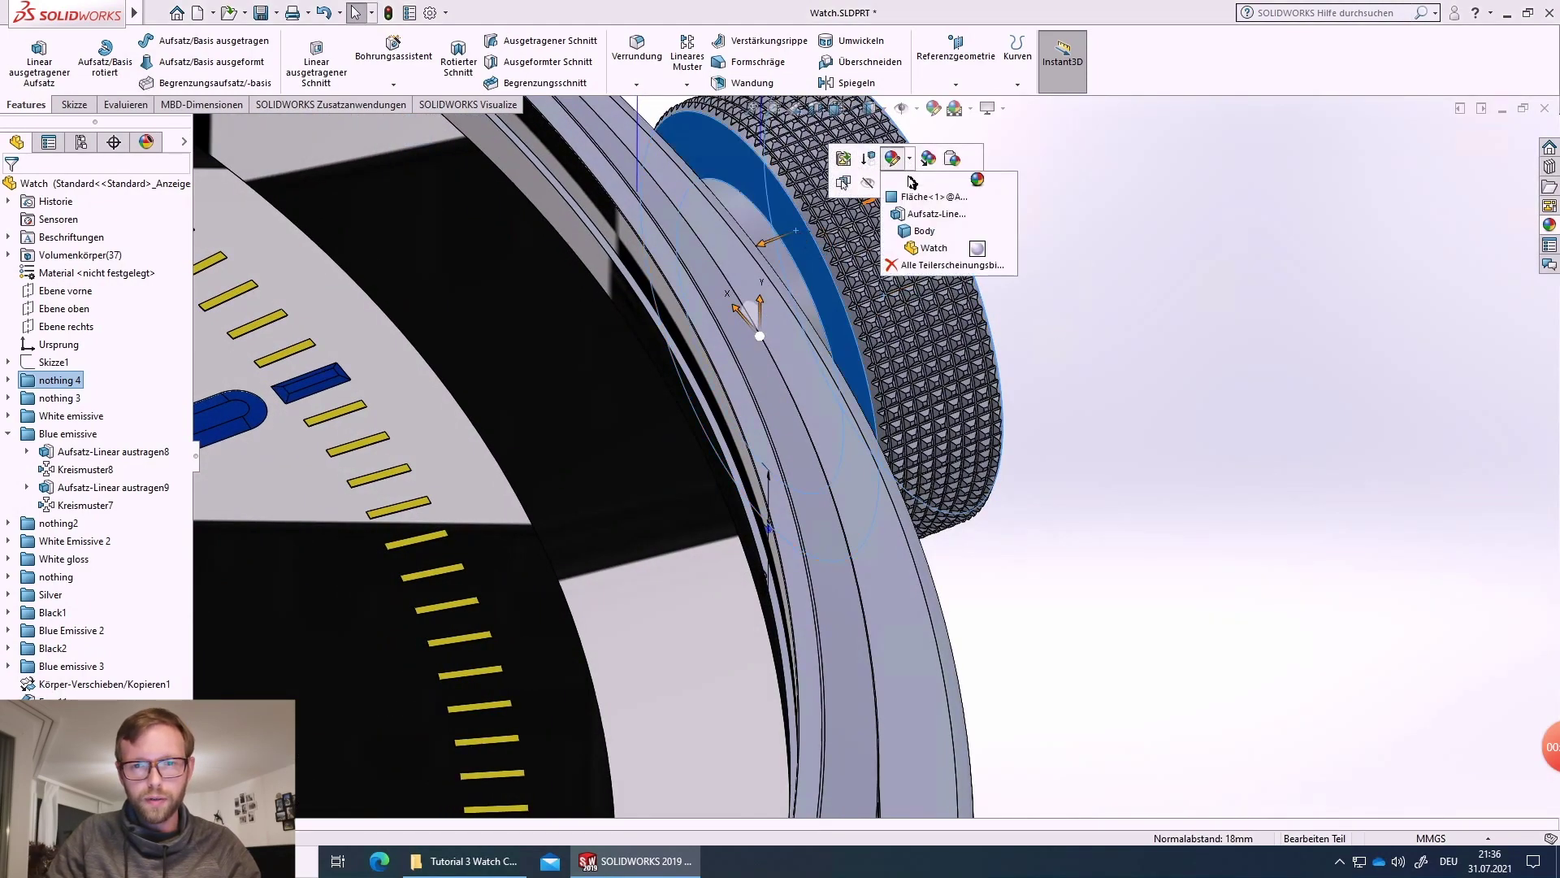
left_click(1207, 312)
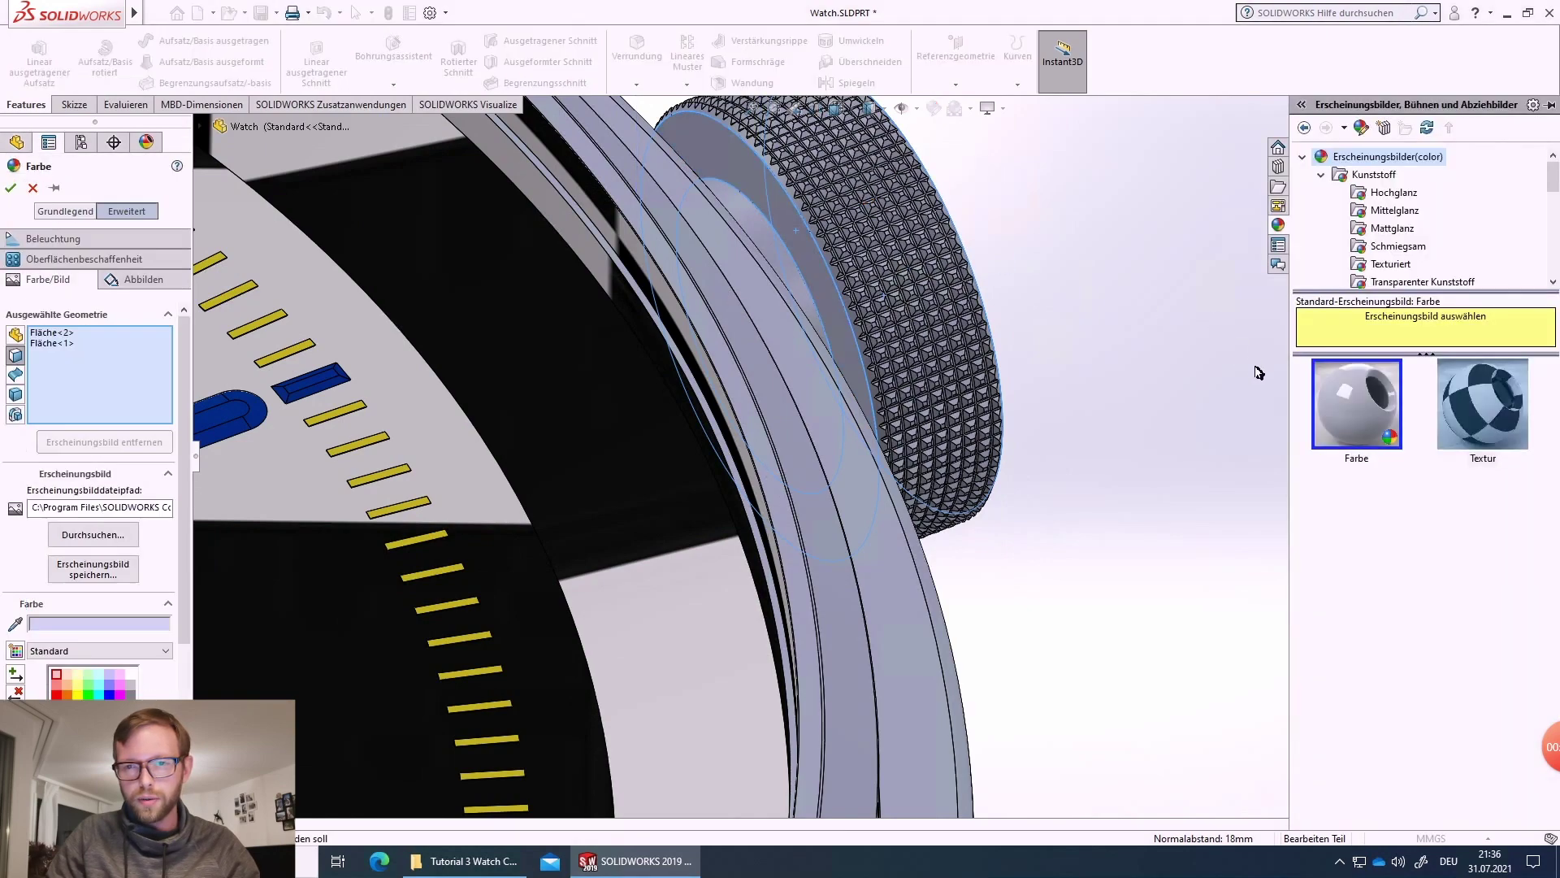
left_click(1512, 413)
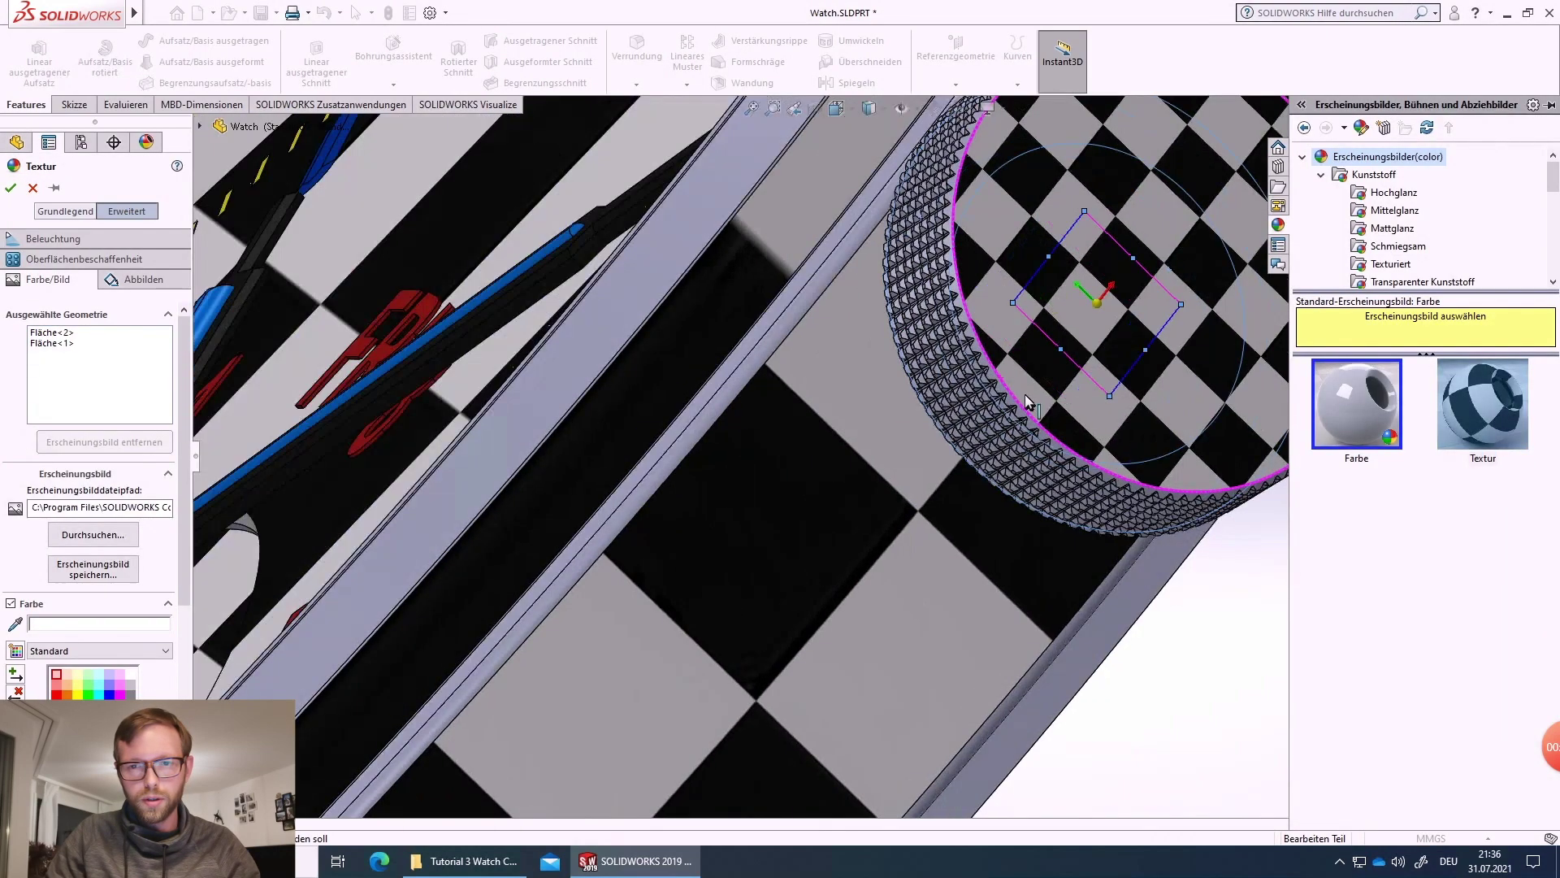
scroll(1120, 302, "up", 4)
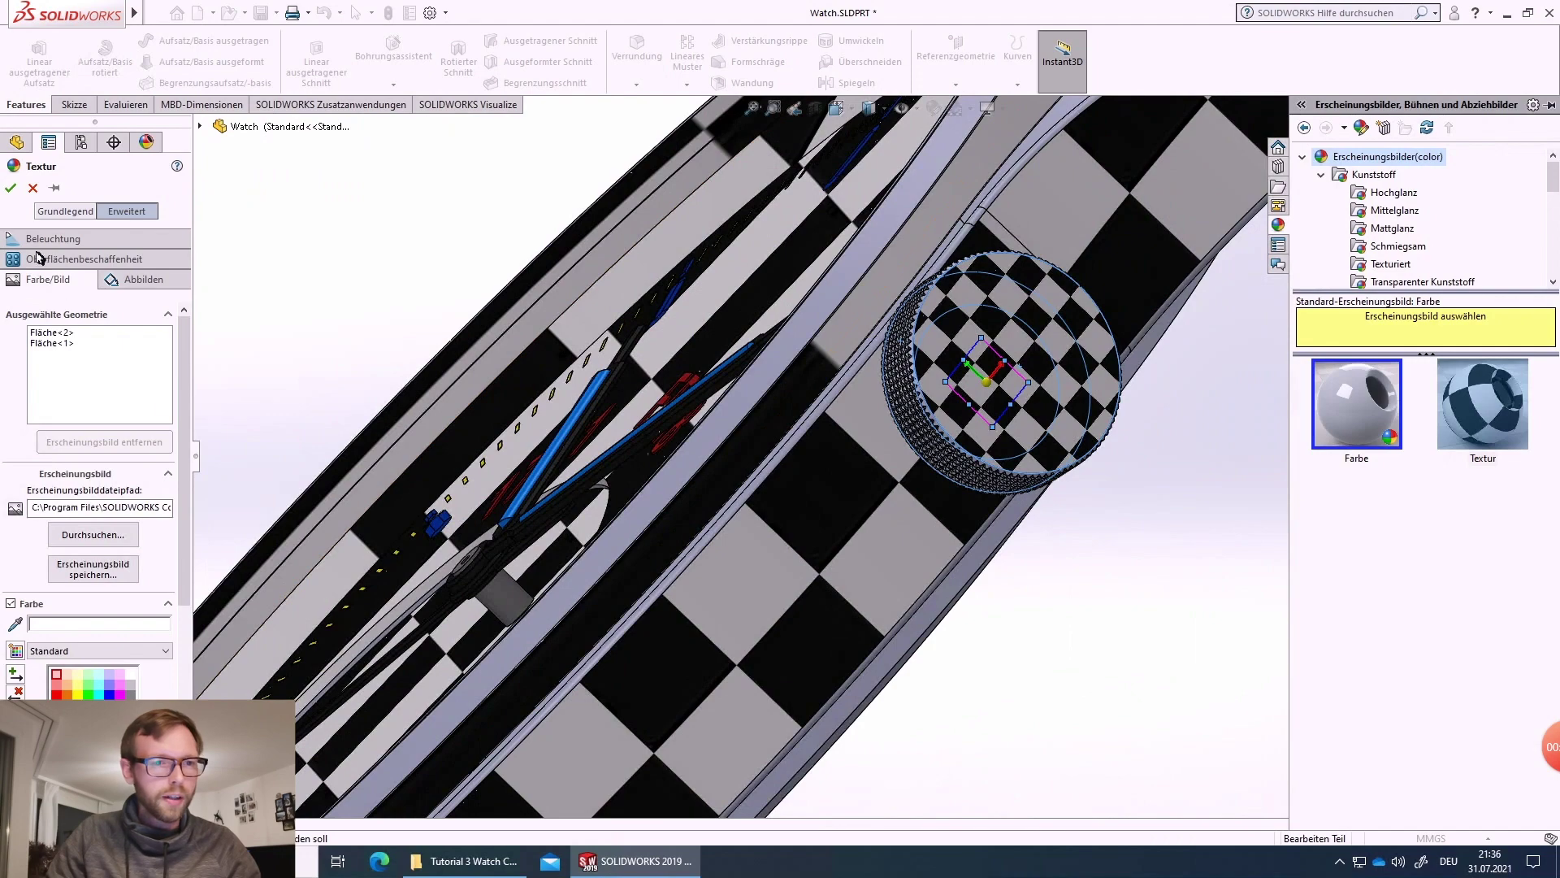
left_click(10, 189)
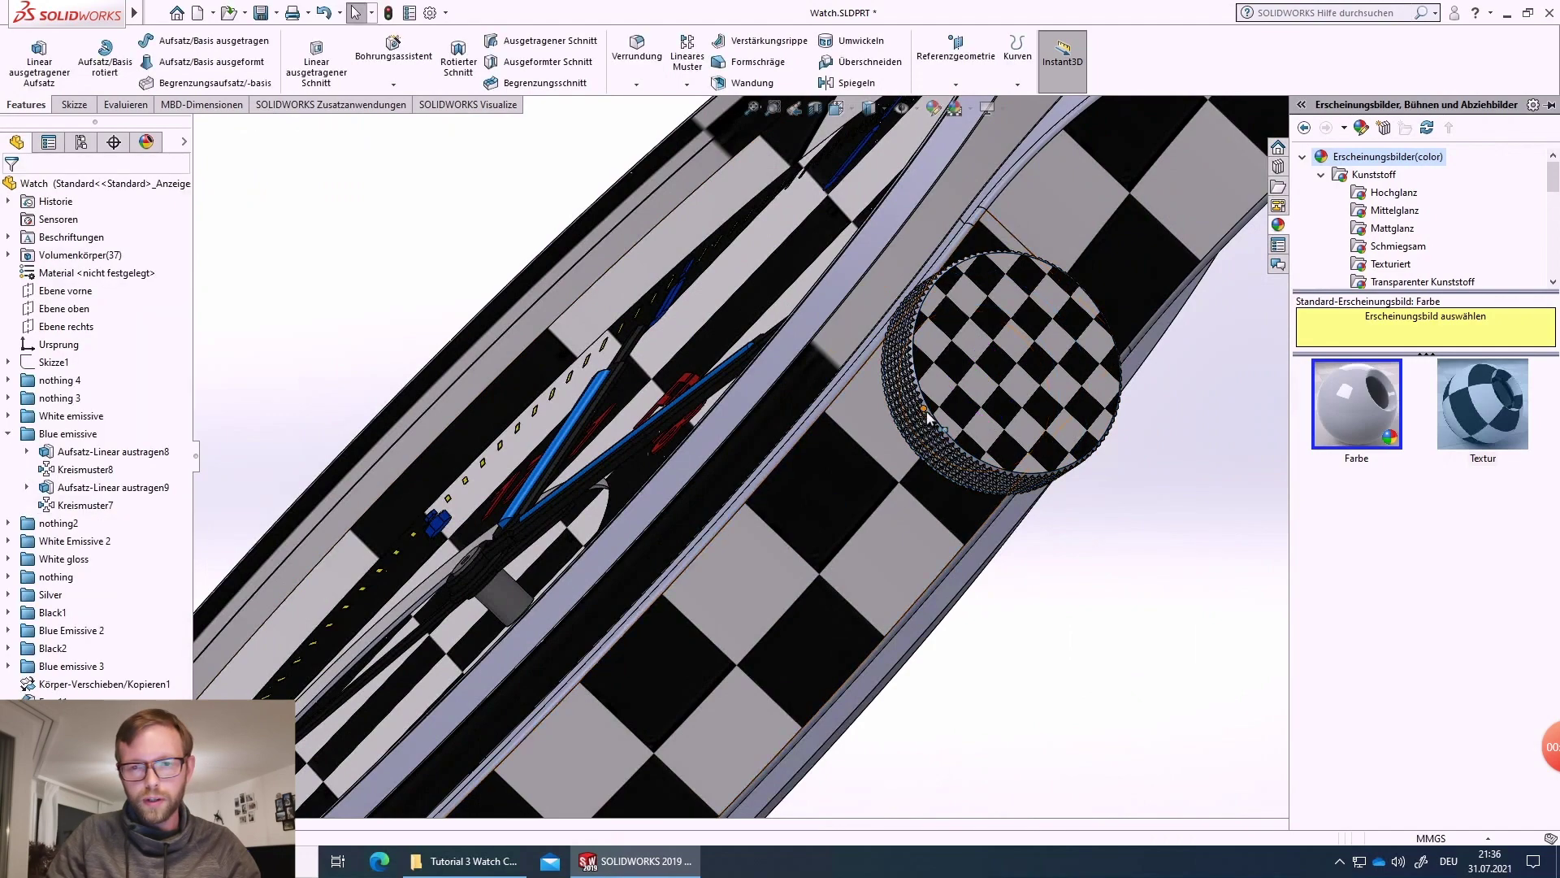
- Apply the Textur appearance to the whole body of the crown beside the 24°C display
middle_click_drag(861, 488, 1032, 452)
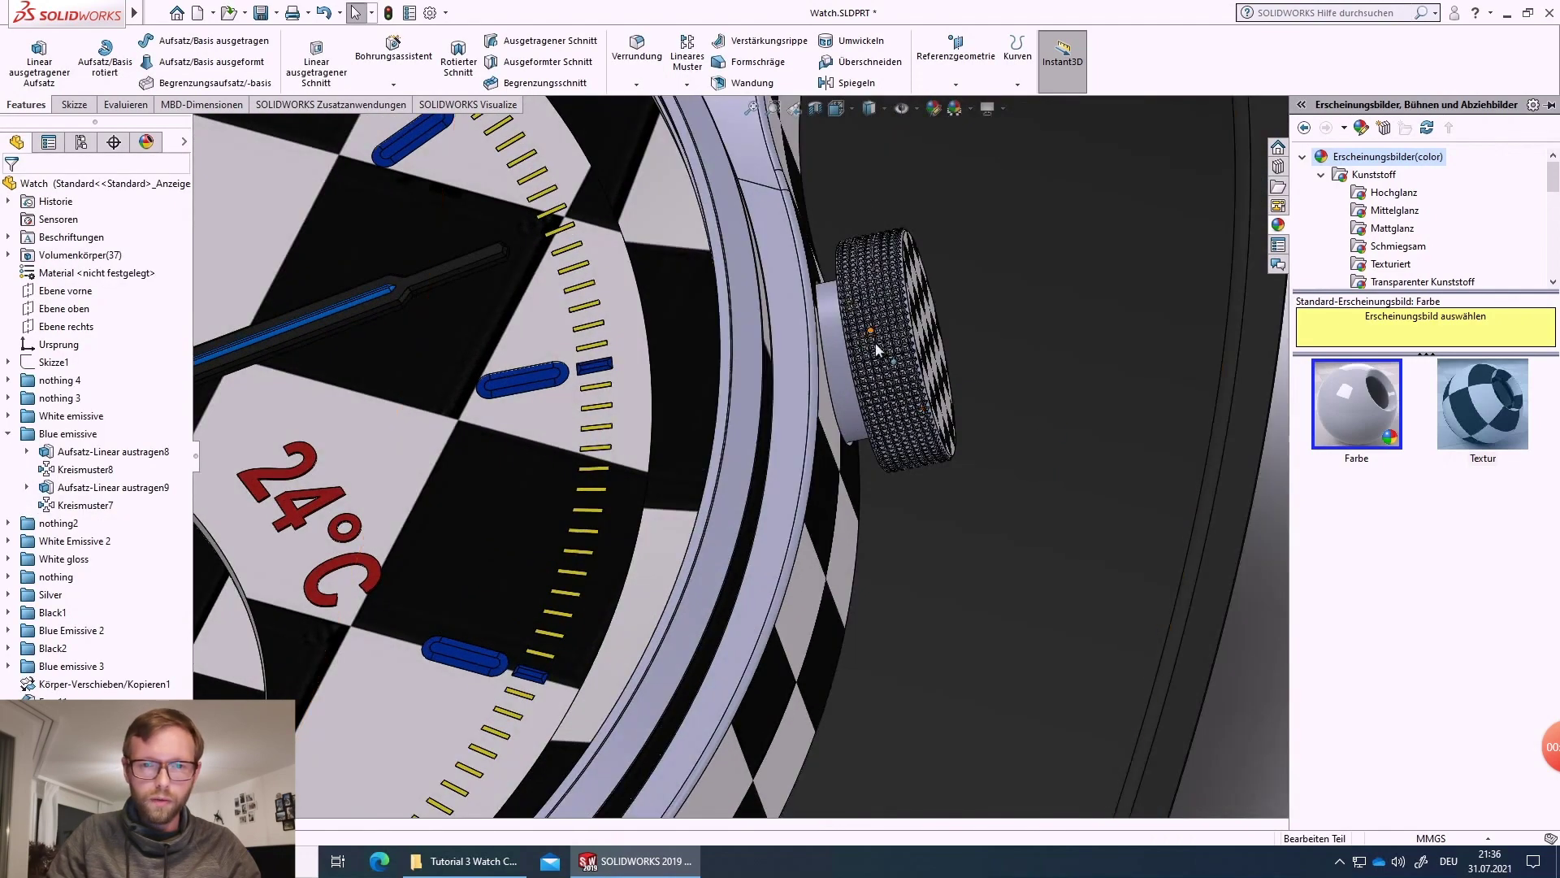
left_click(834, 352)
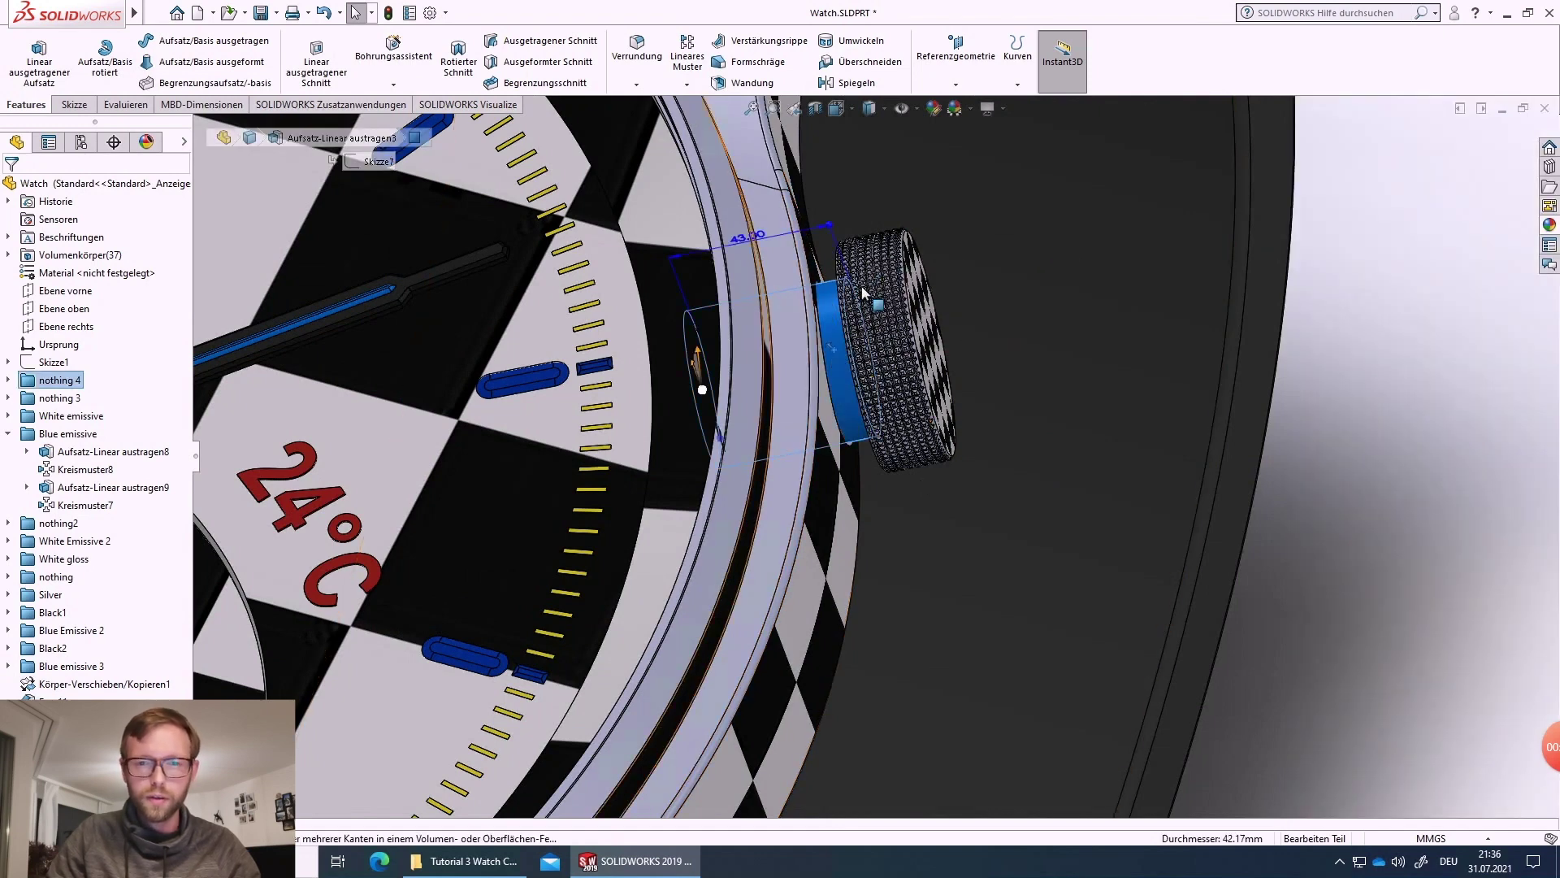
right_click(831, 320)
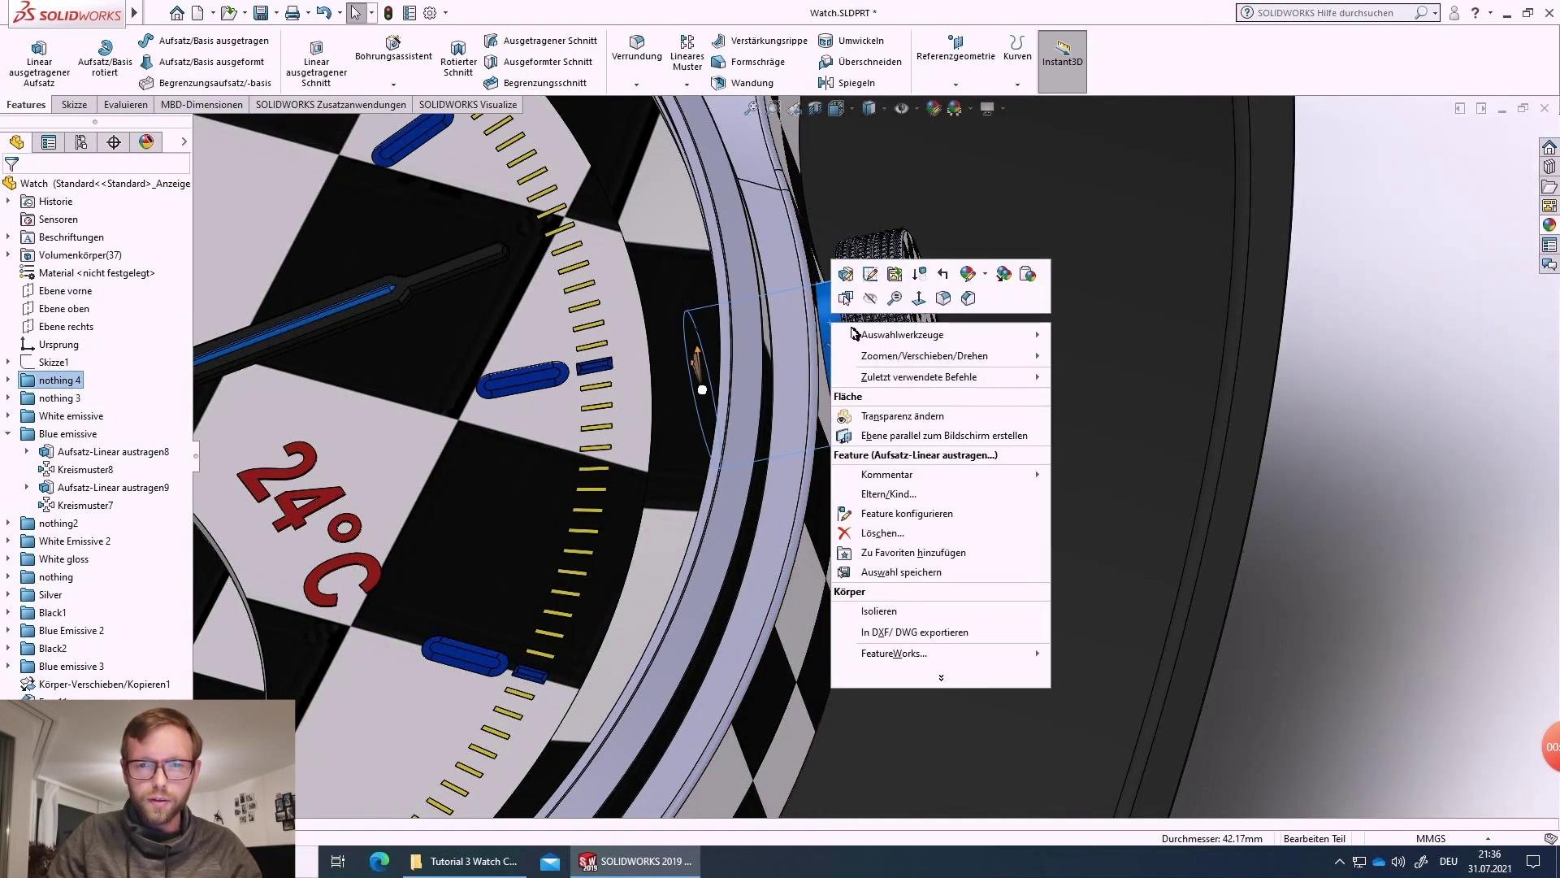
left_click(985, 276)
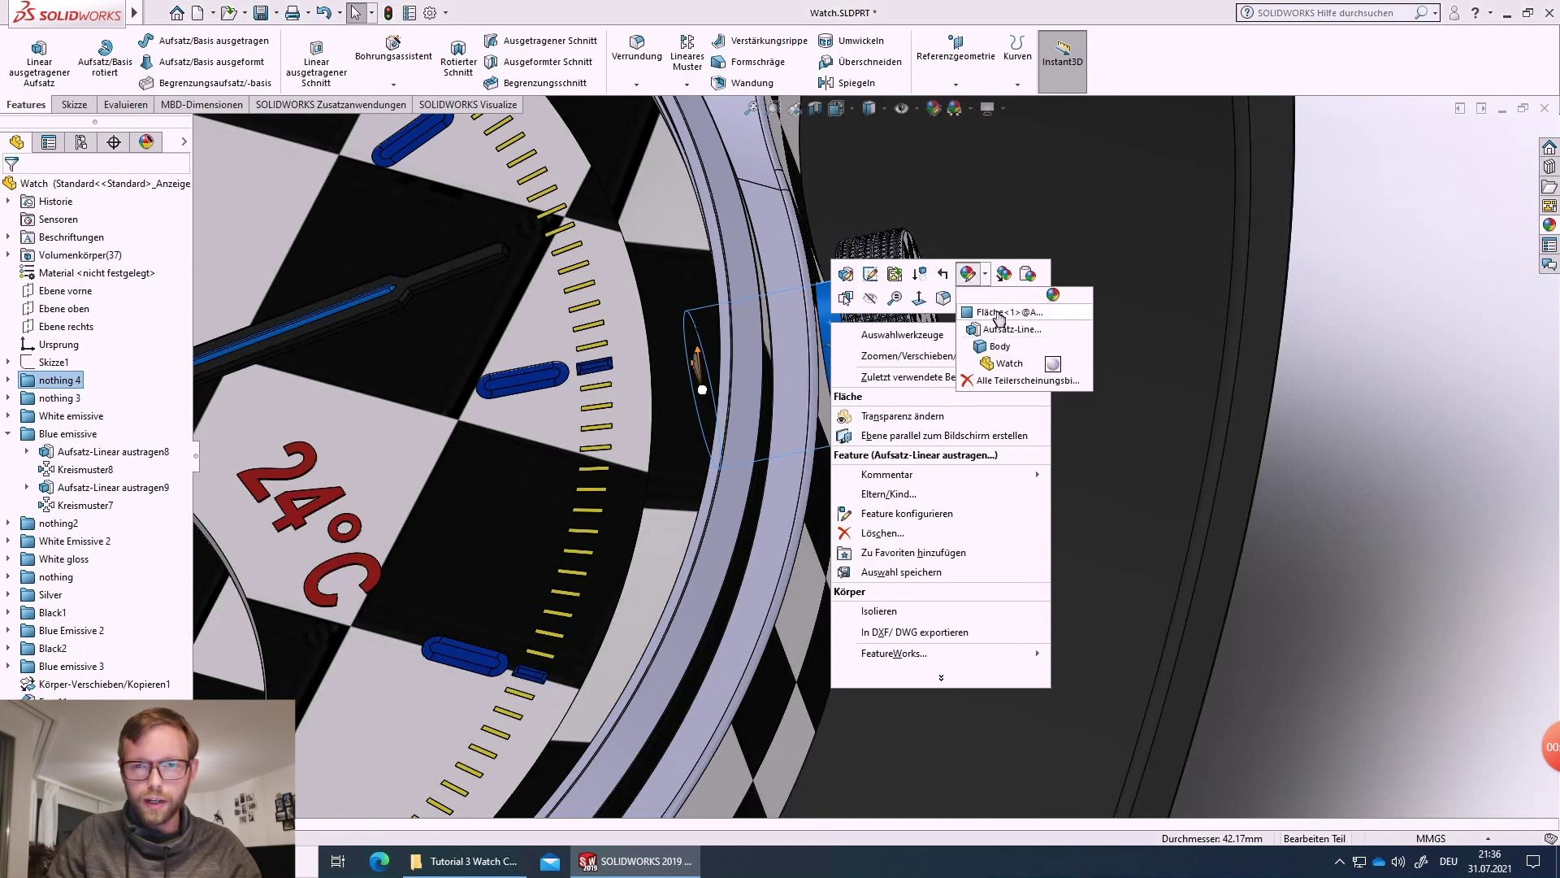
left_click(1004, 346)
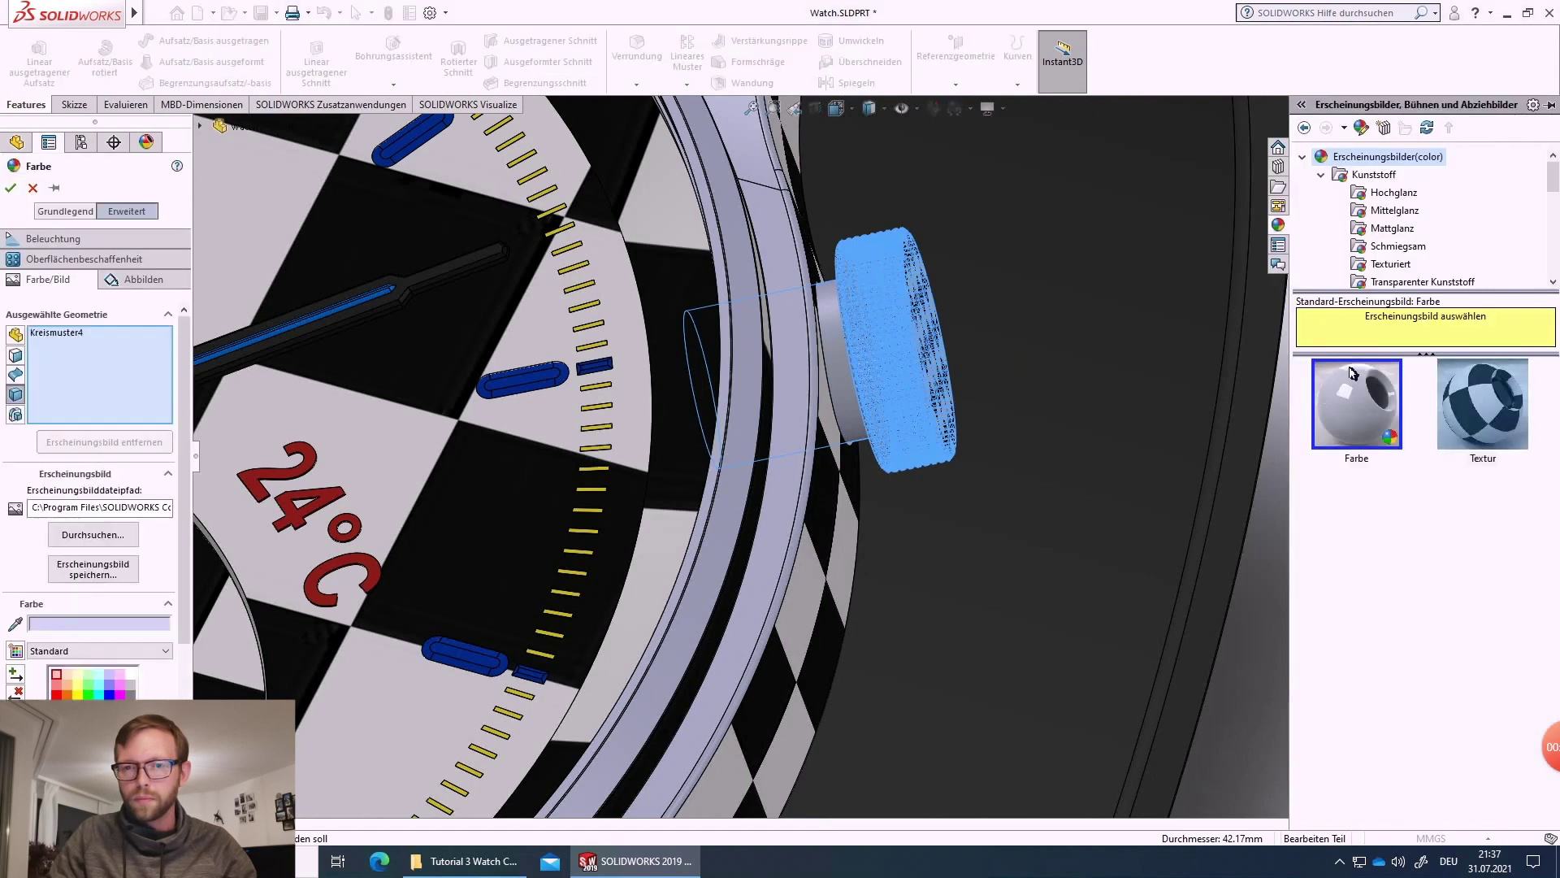
left_click(1464, 411)
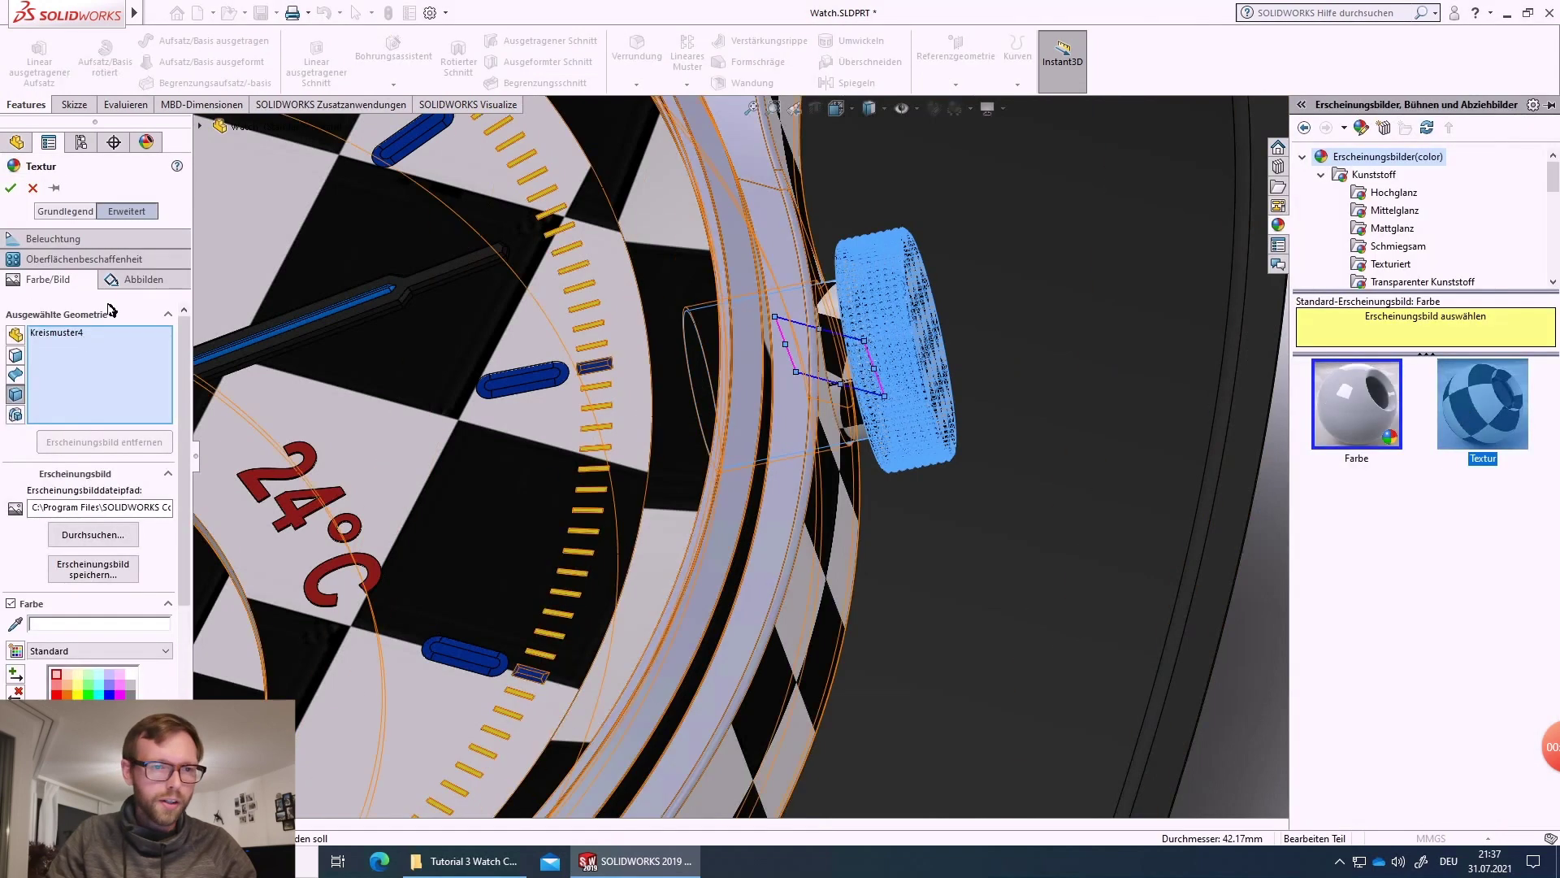
- Set the texture mapping to Zylindrisch with the crown's shaft face as axis reference, and accept the appearance
left_click(134, 279)
left_click(83, 499)
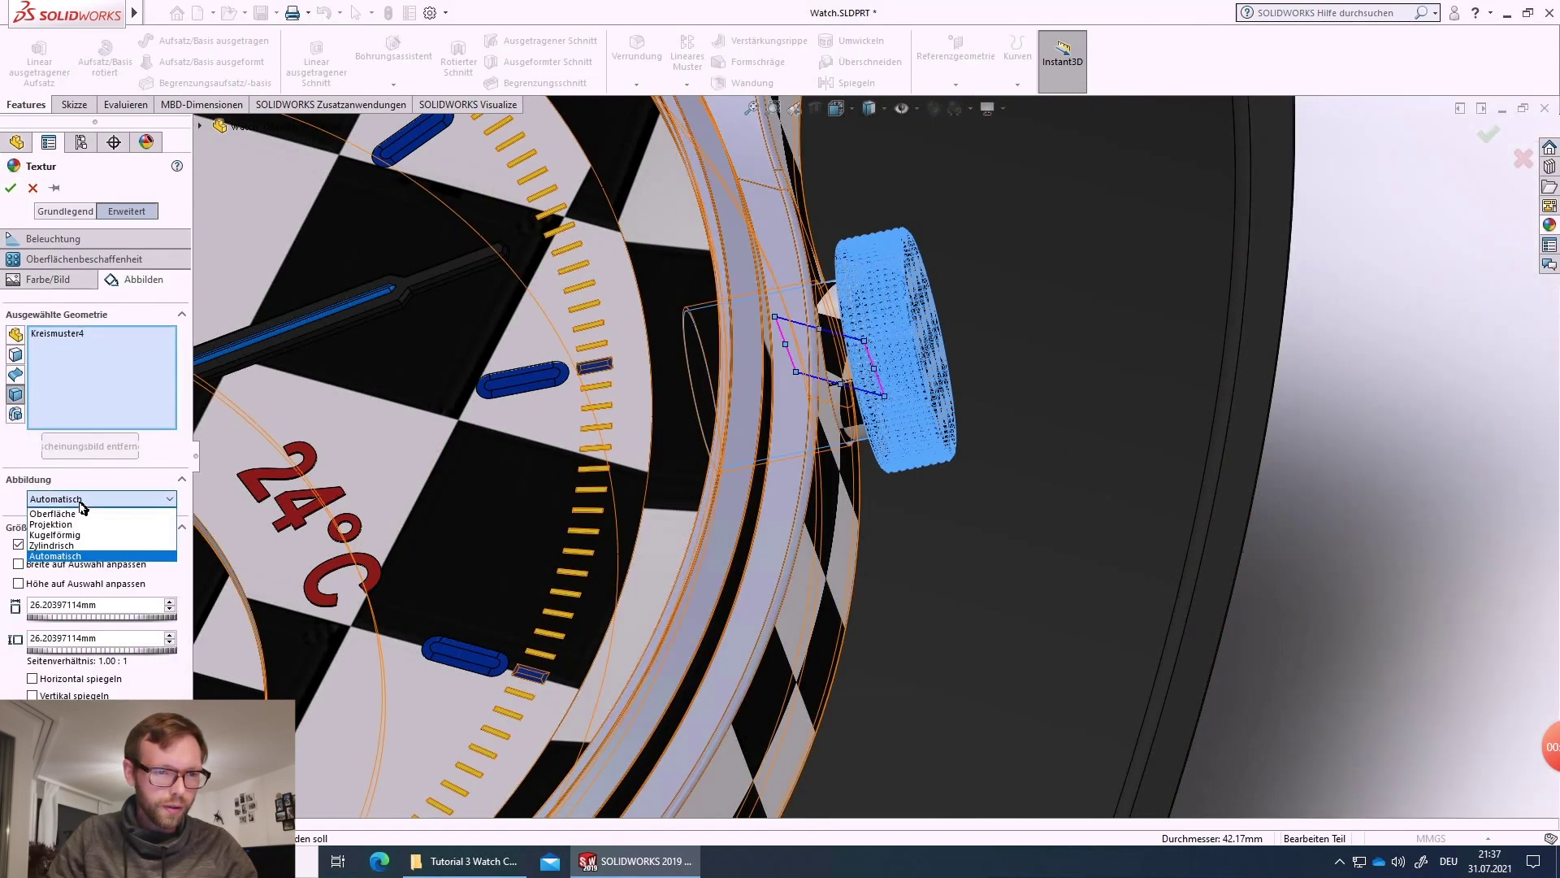
left_click(70, 545)
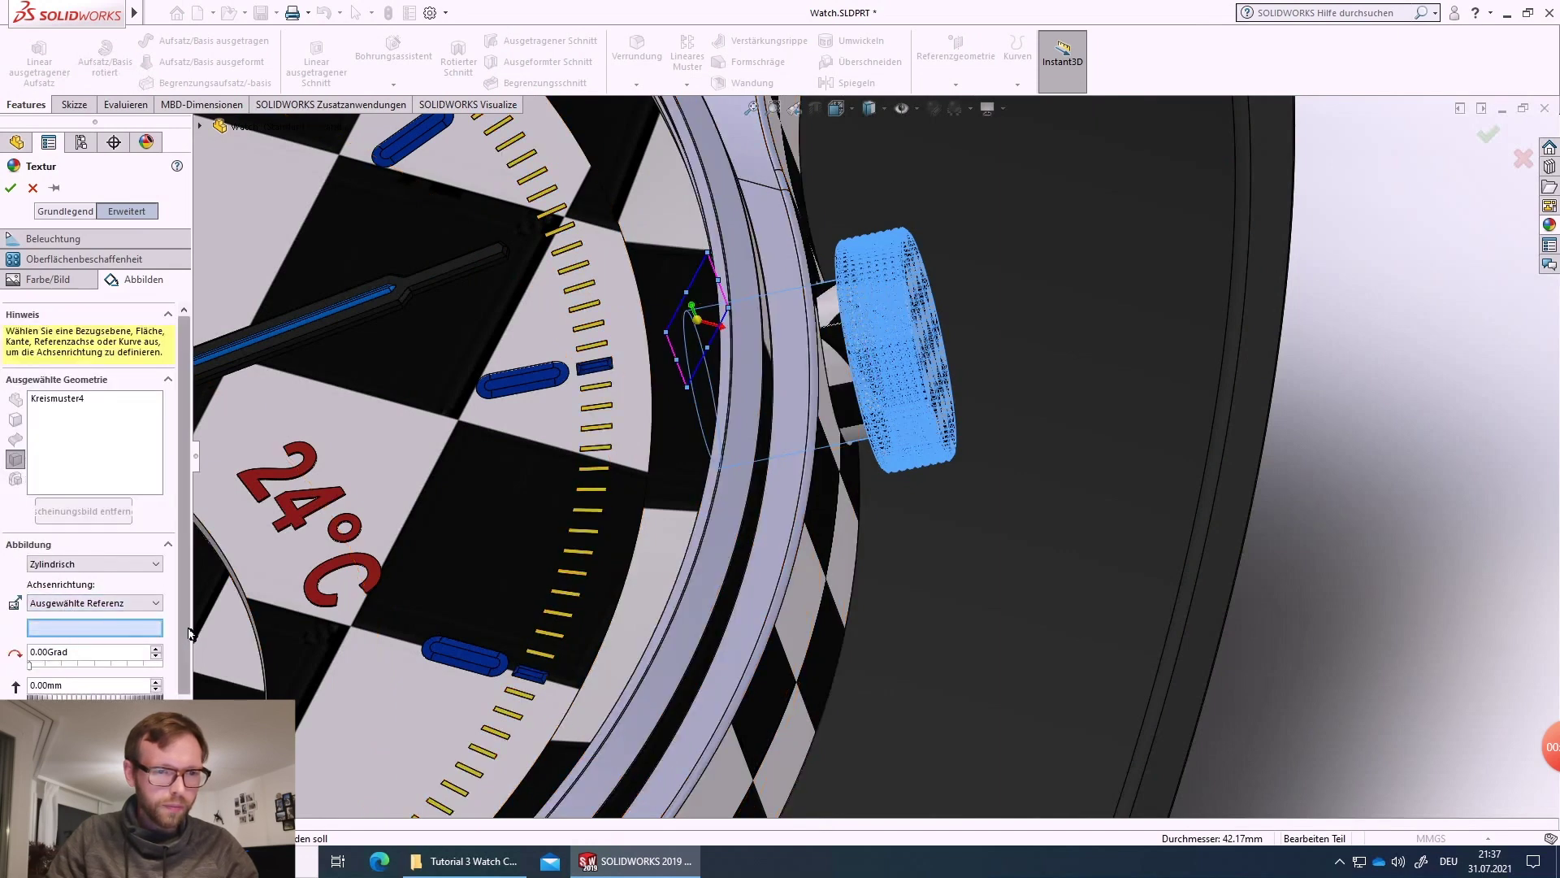
left_click(834, 364)
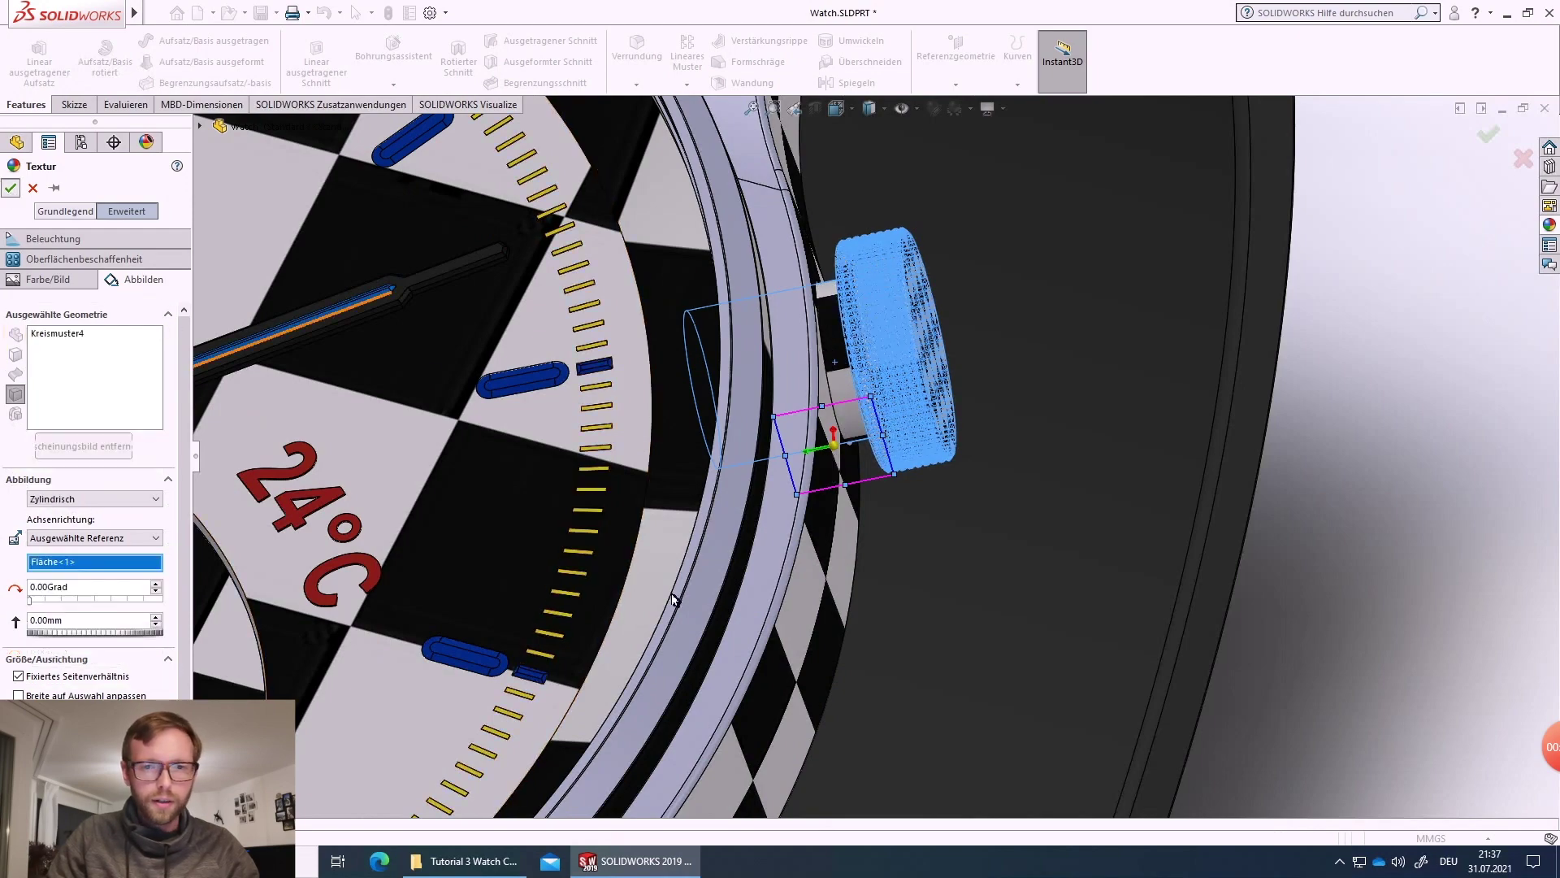
scroll(656, 597, "up", 6)
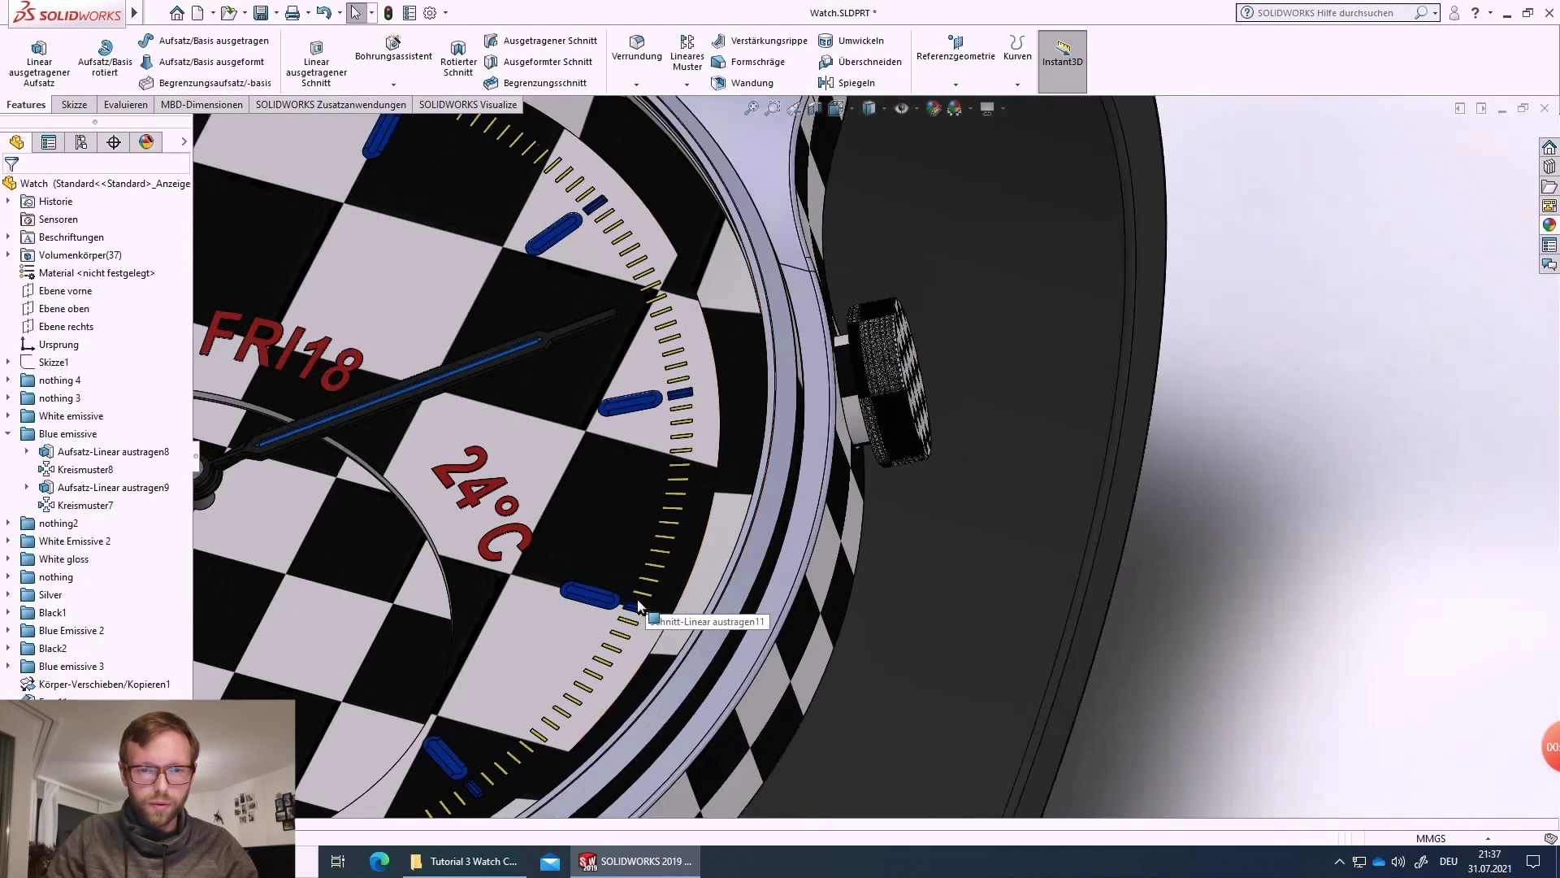
- Apply the Textur appearance to the whole body of the second knurled crown, nearer the strap
middle_click_drag(700, 671, 794, 582)
scroll(801, 573, "down", 5)
scroll(1010, 414, "down", 4)
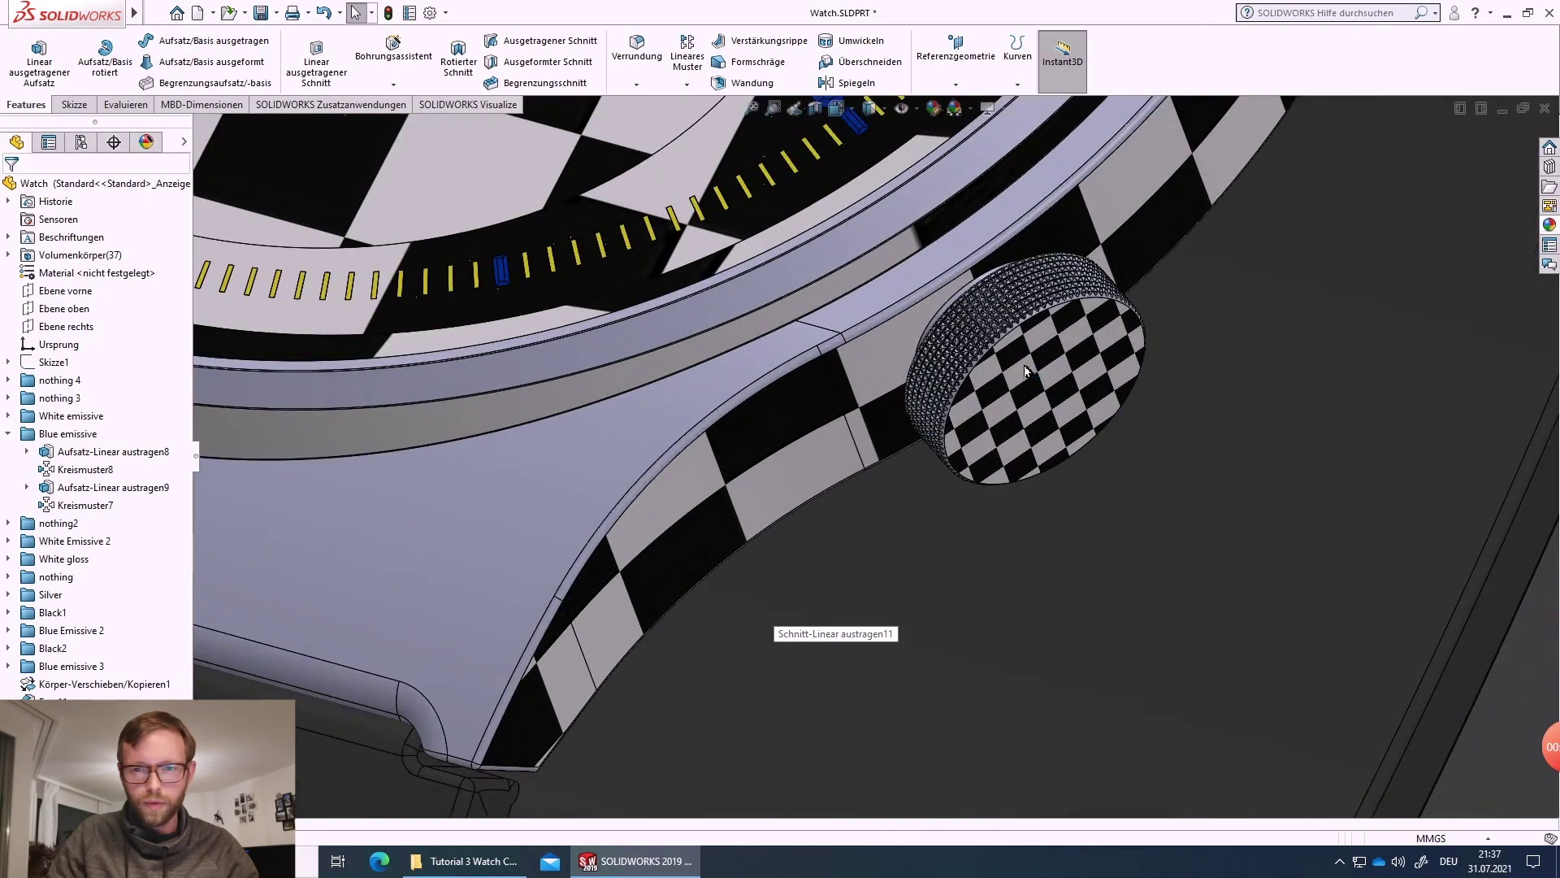
mouse_move(1025, 370)
middle_mouse_down()
mouse_move(1114, 411)
mouse_move(996, 380)
middle_mouse_up()
right_click(956, 332)
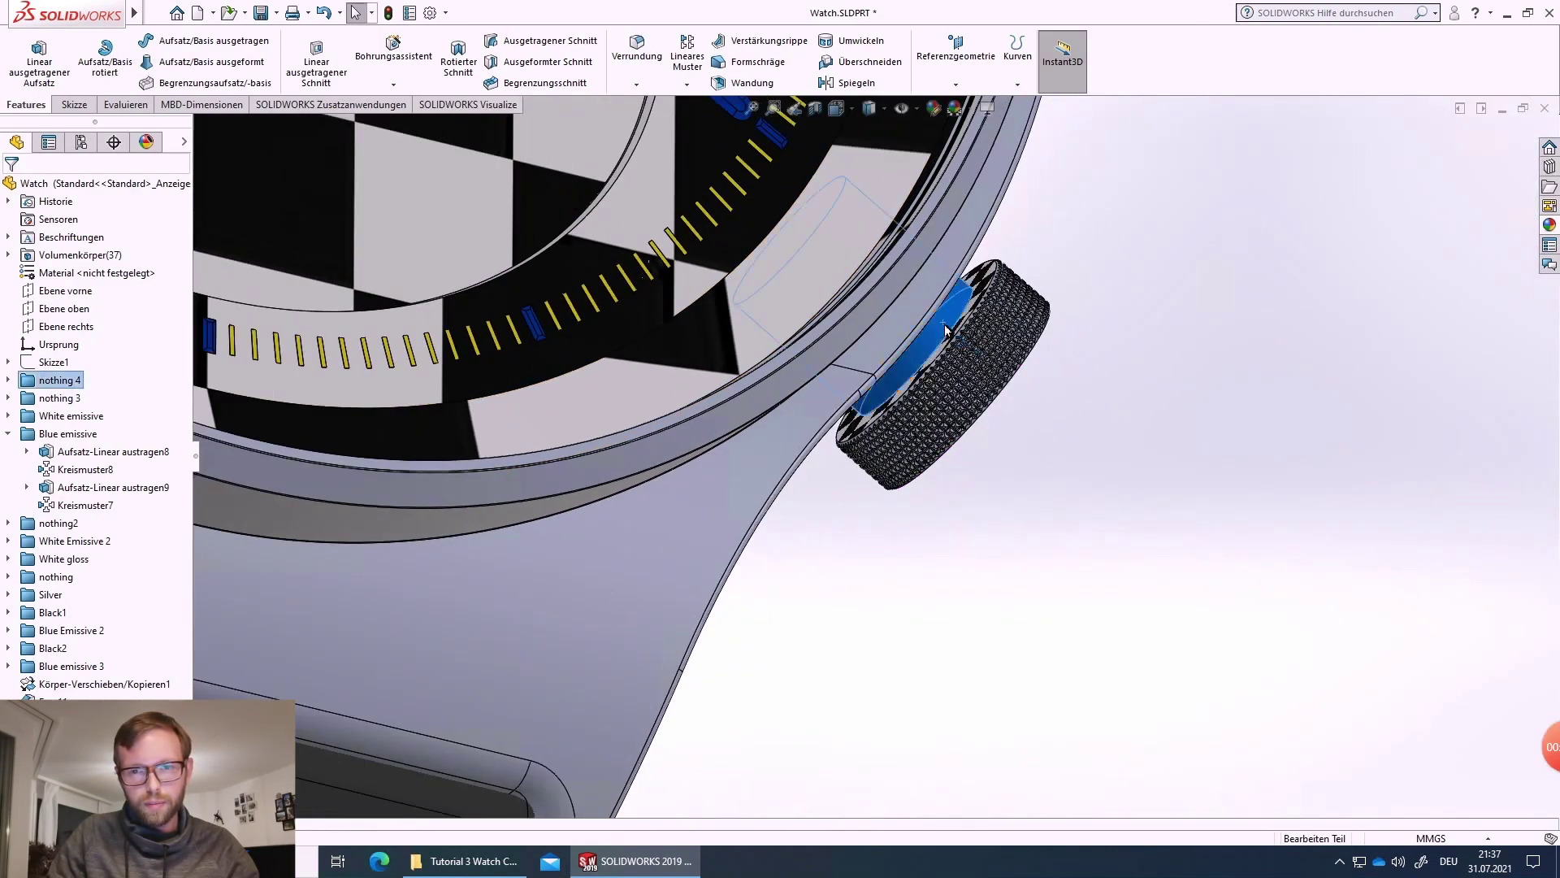
left_click(1075, 278)
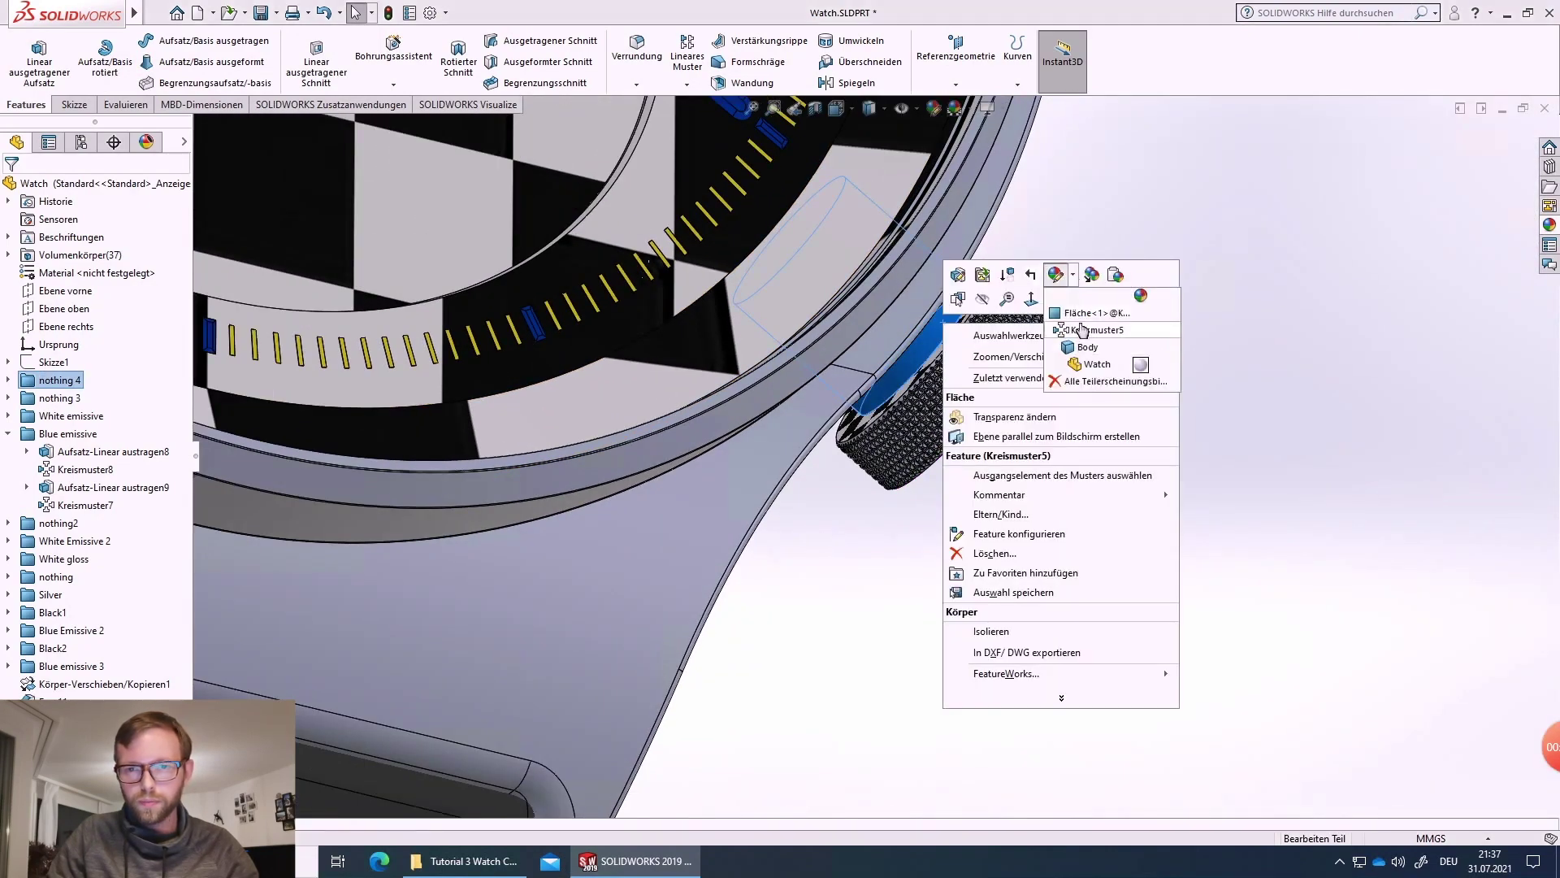
left_click(1087, 348)
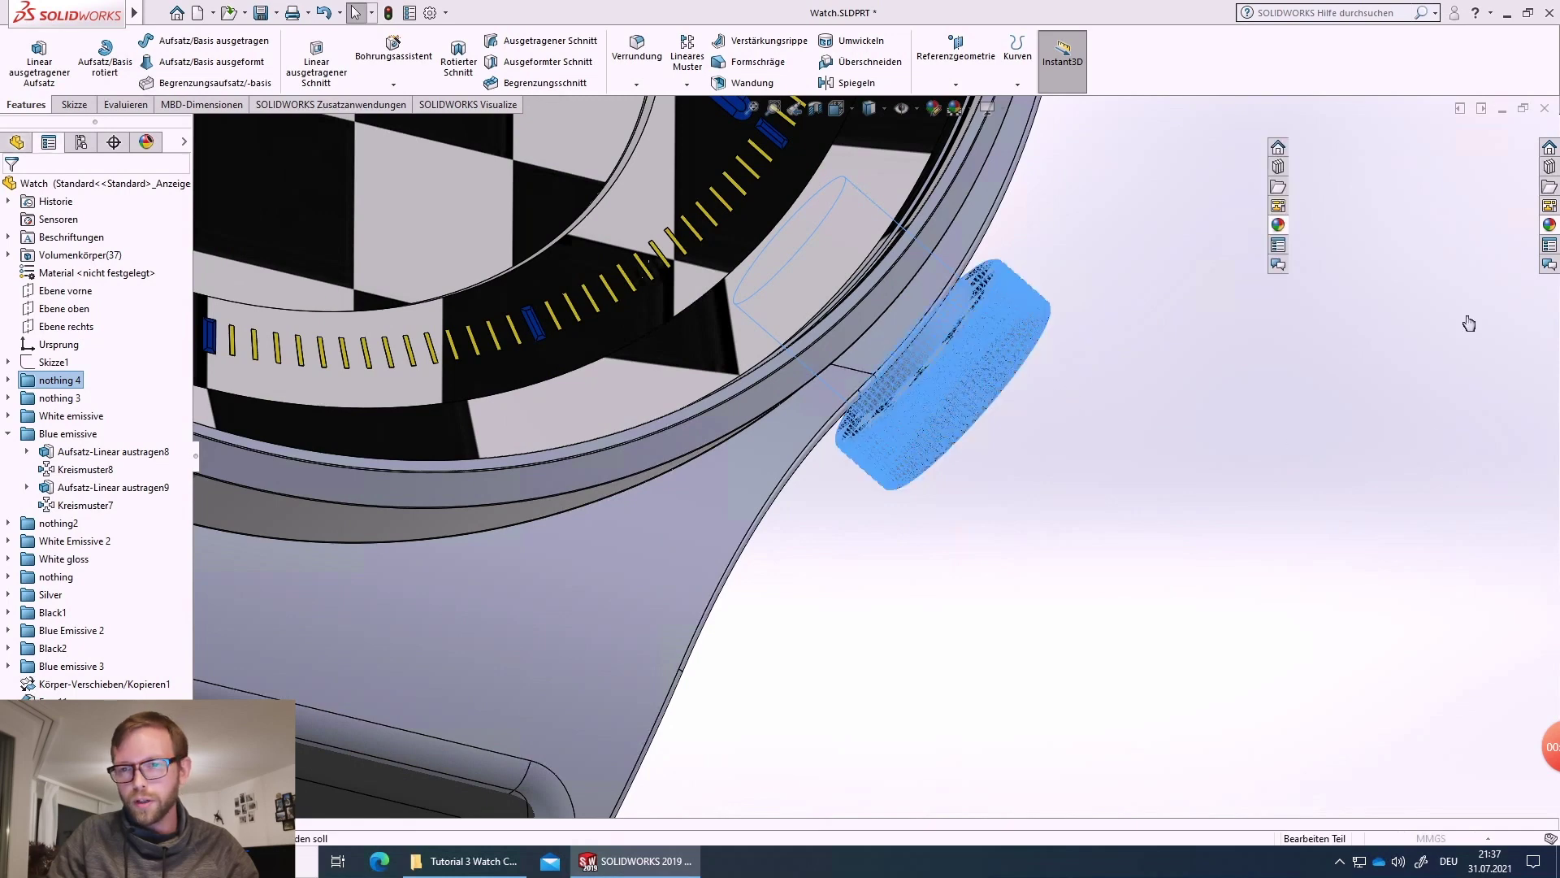
left_click(1484, 424)
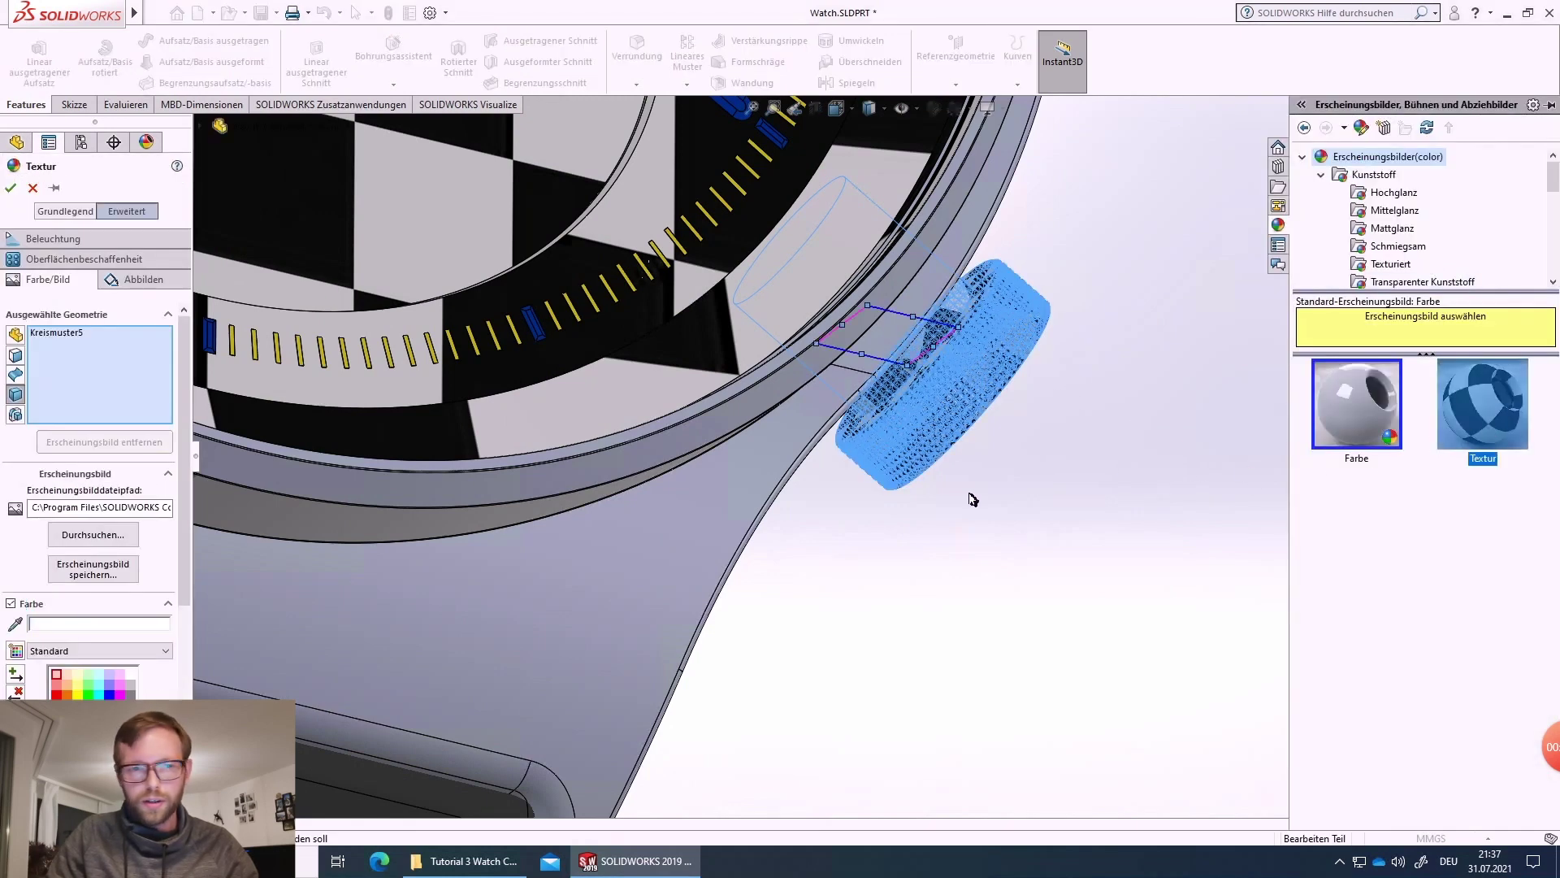
- Map the second crown's texture as Zylindrisch around its shaft face and accept the appearance
left_click(145, 281)
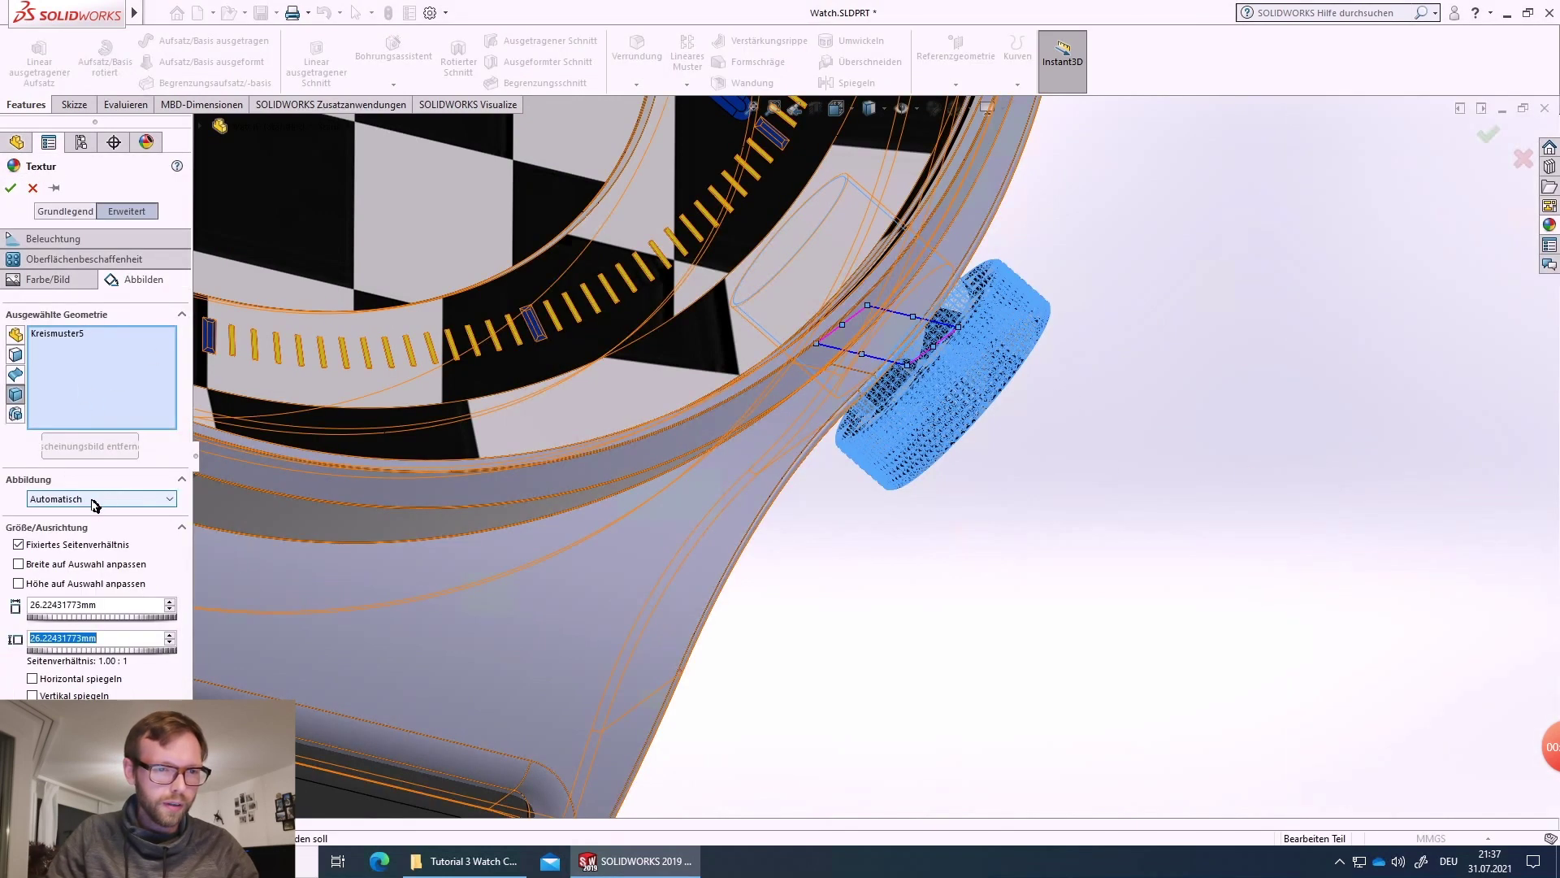
left_click(96, 501)
left_click(69, 549)
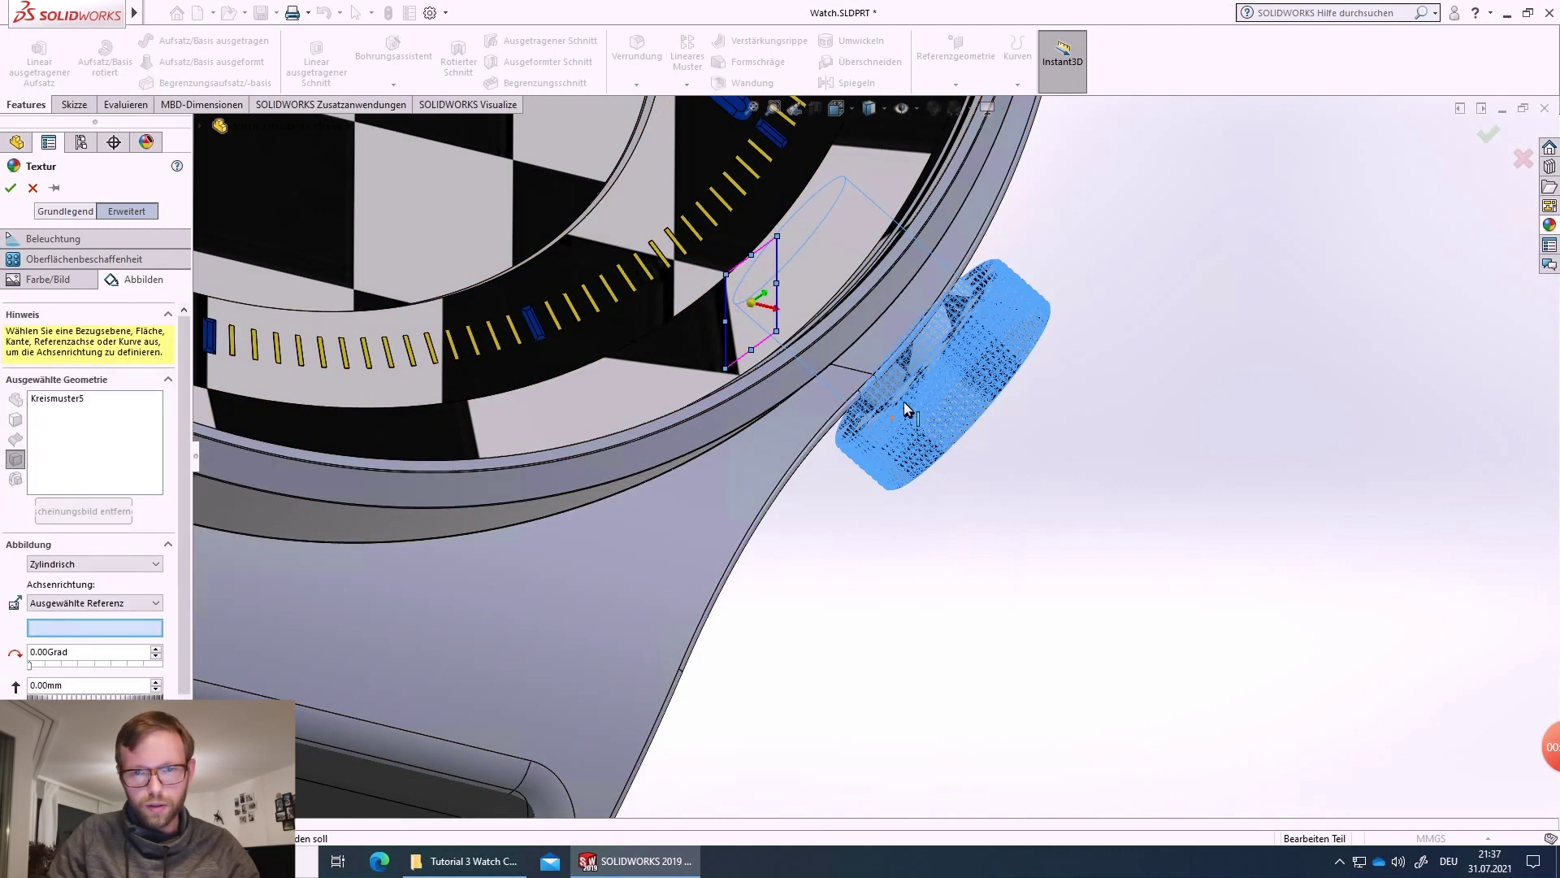
left_click(916, 367)
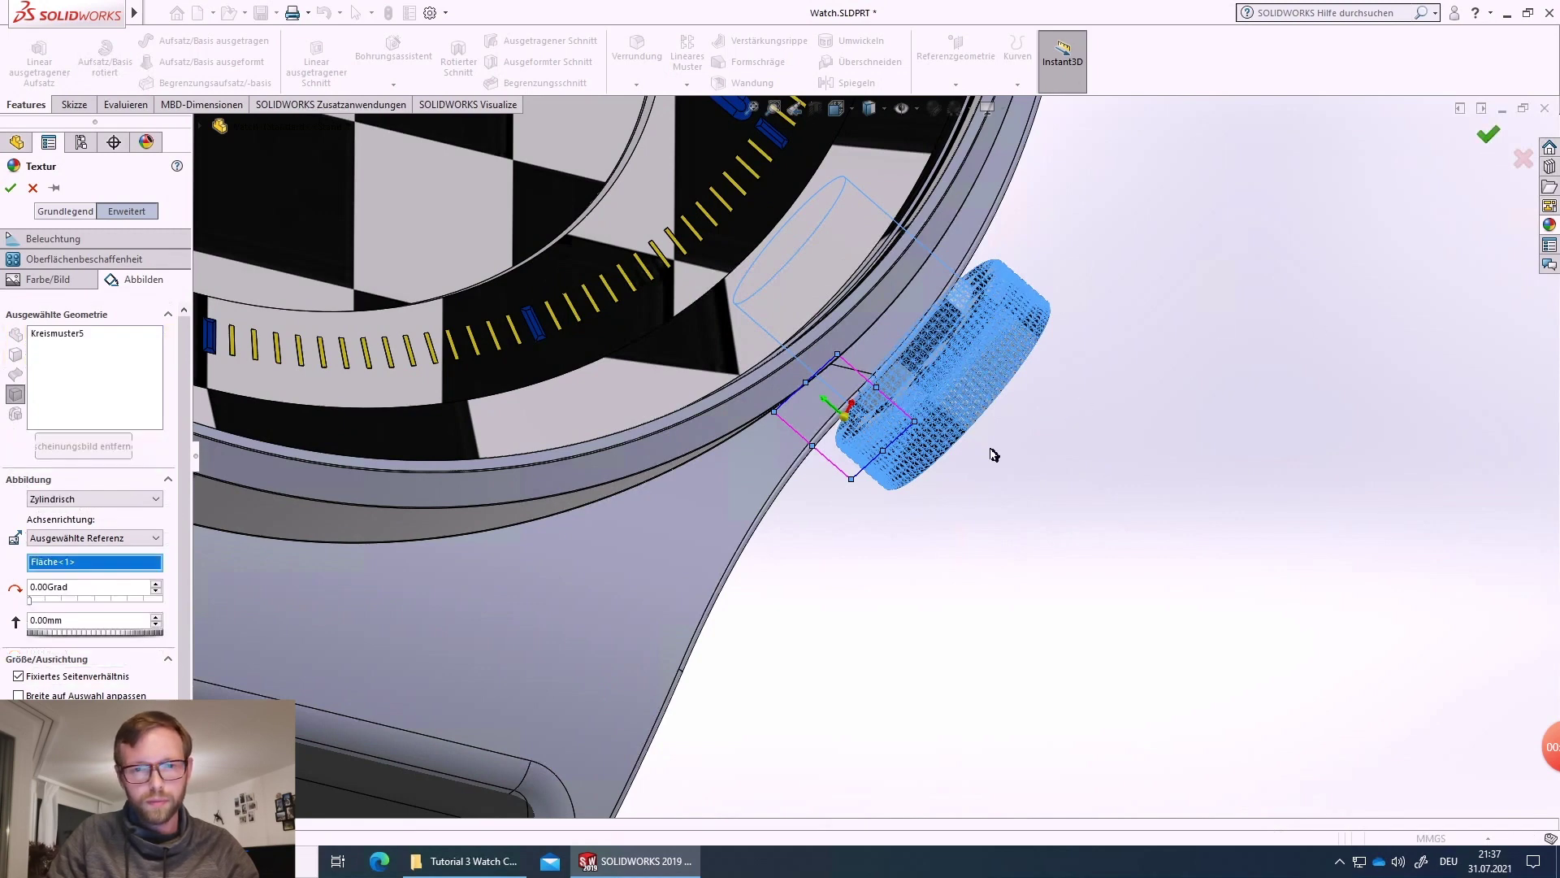
key("Return")
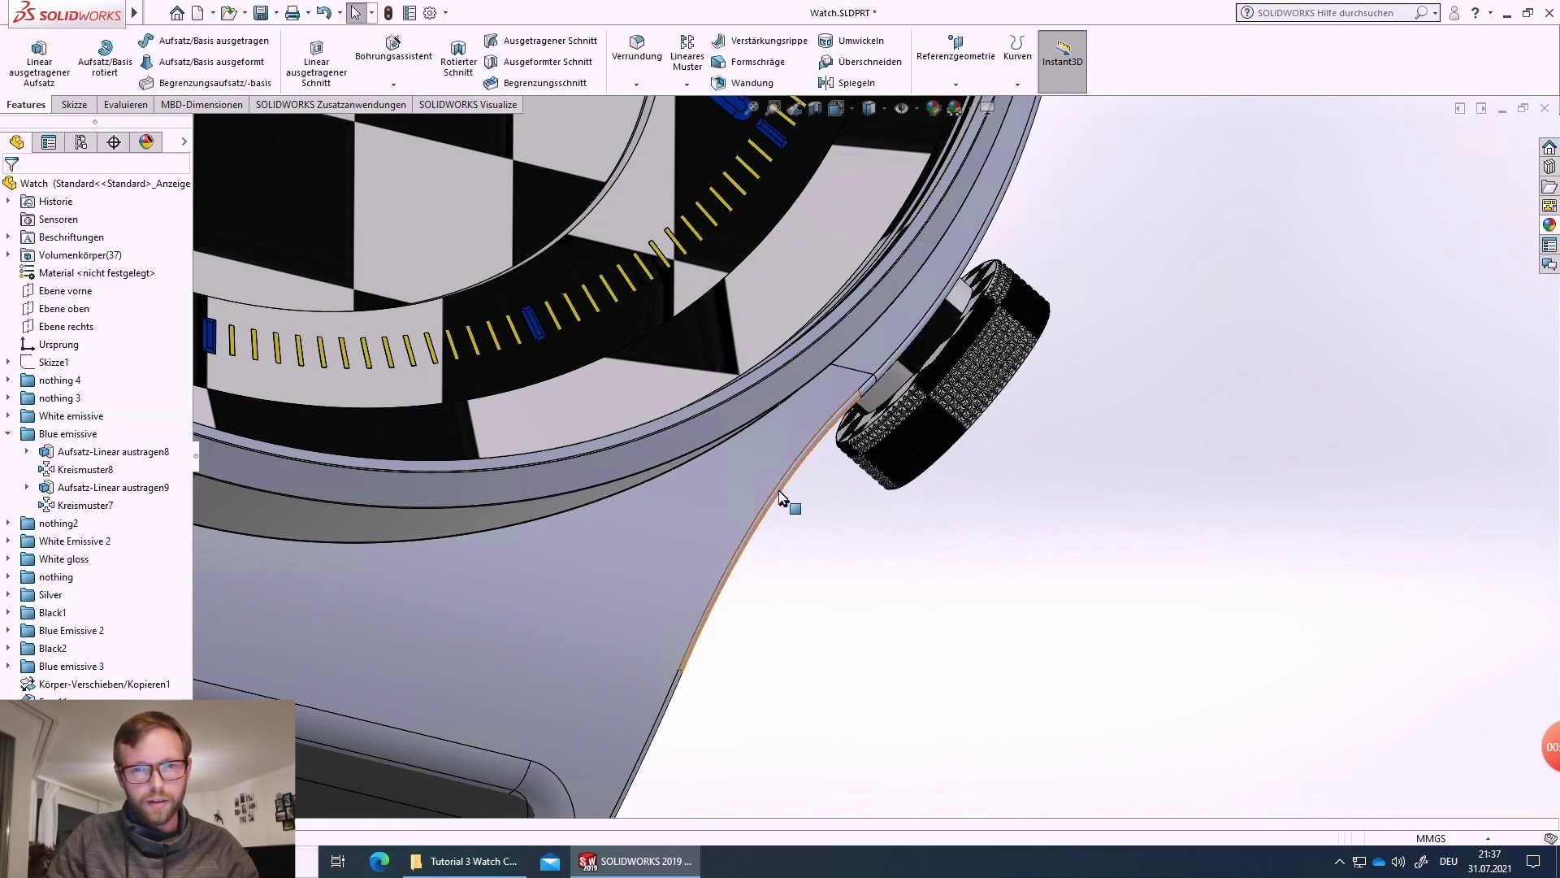
- Select the bezel's chamfer face, the adjoining wide ring face and the thin ring face inside the black gap
middle_click_drag(824, 483, 802, 488)
scroll(829, 369, "up", 2)
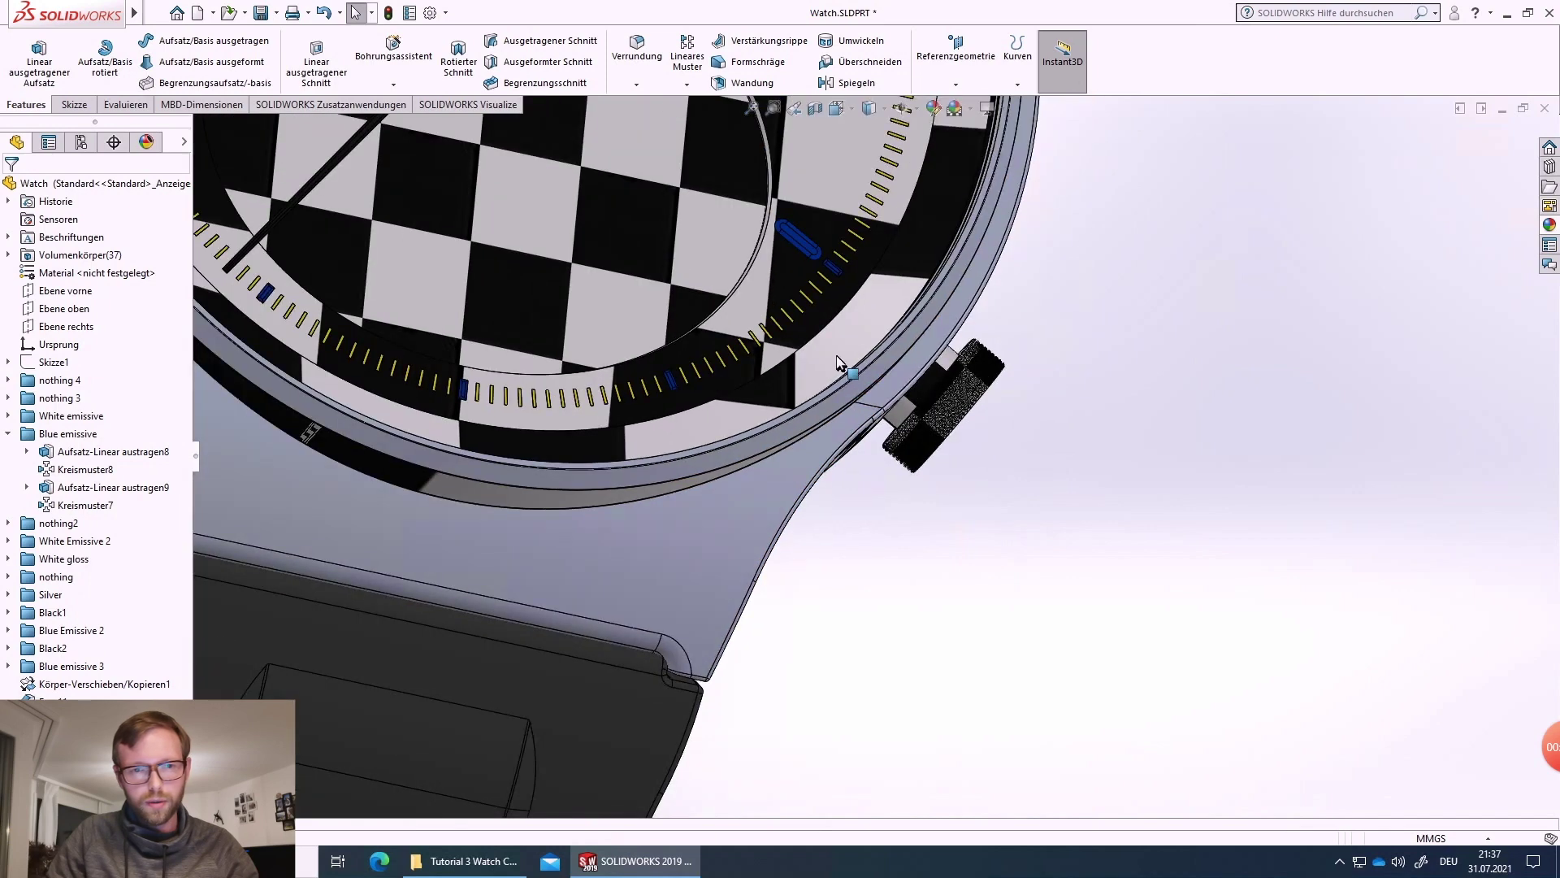
scroll(881, 373, "down", 4)
scroll(908, 436, "down", 3)
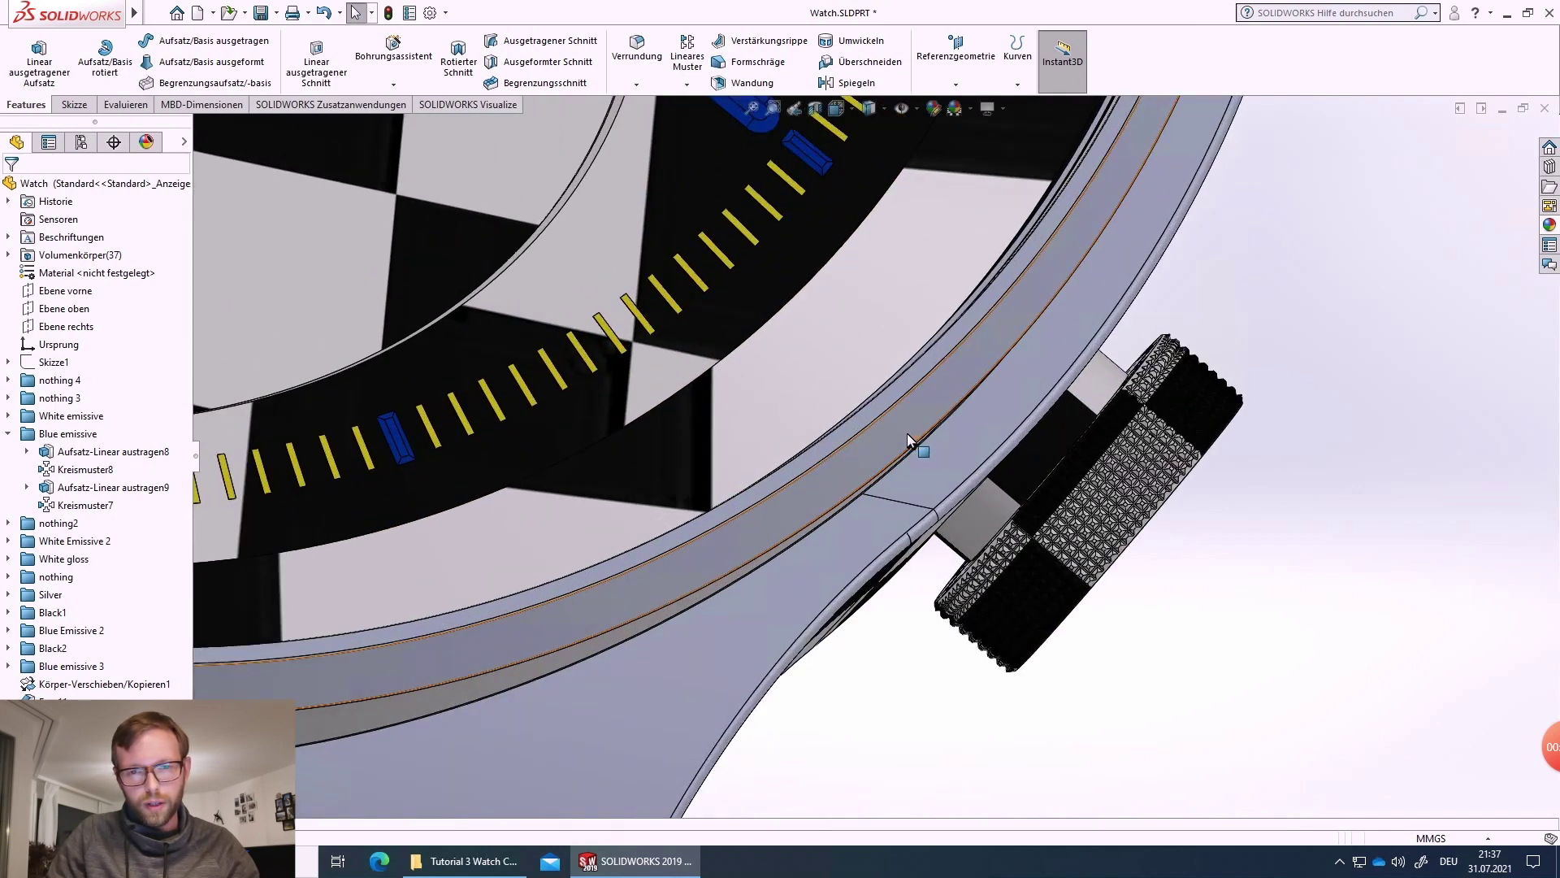
left_click(833, 466)
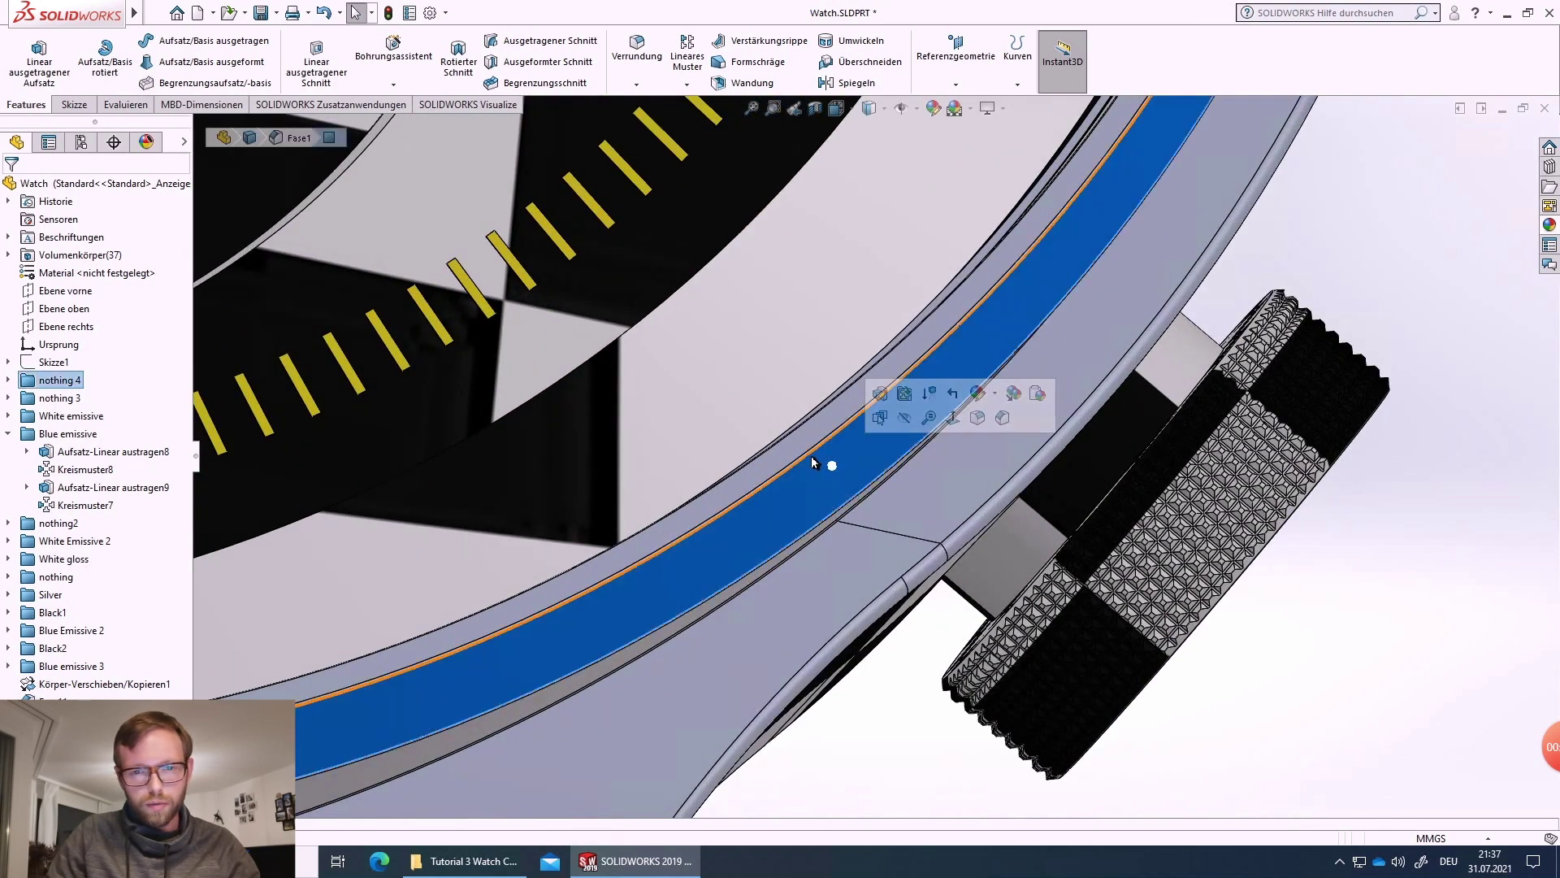
middle_click_drag(829, 464, 836, 394)
scroll(870, 380, "down", 5)
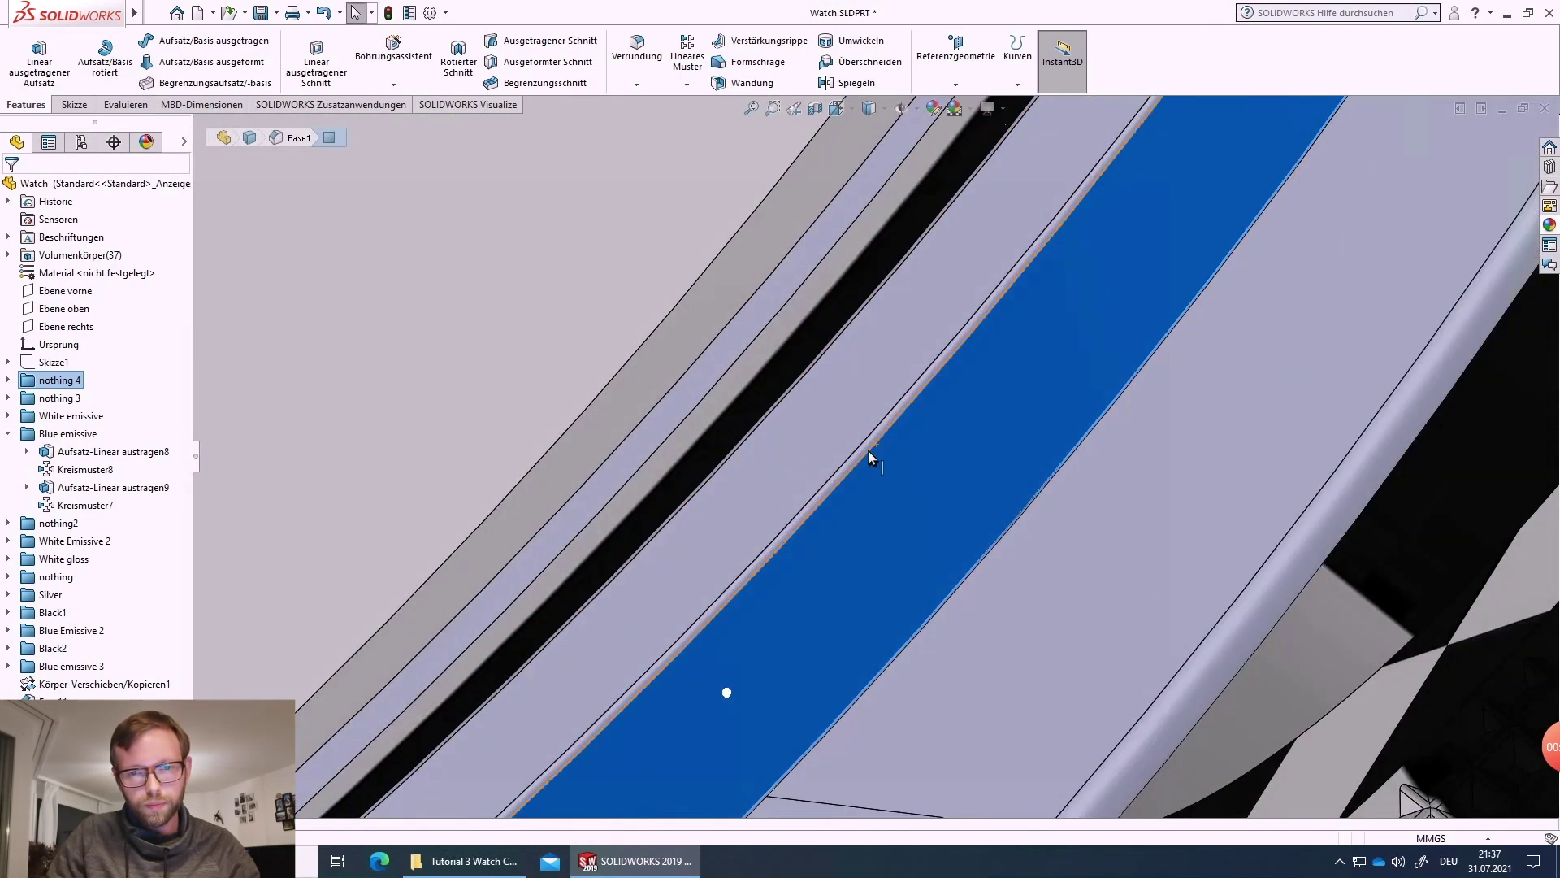
left_click(846, 418, "ctrl")
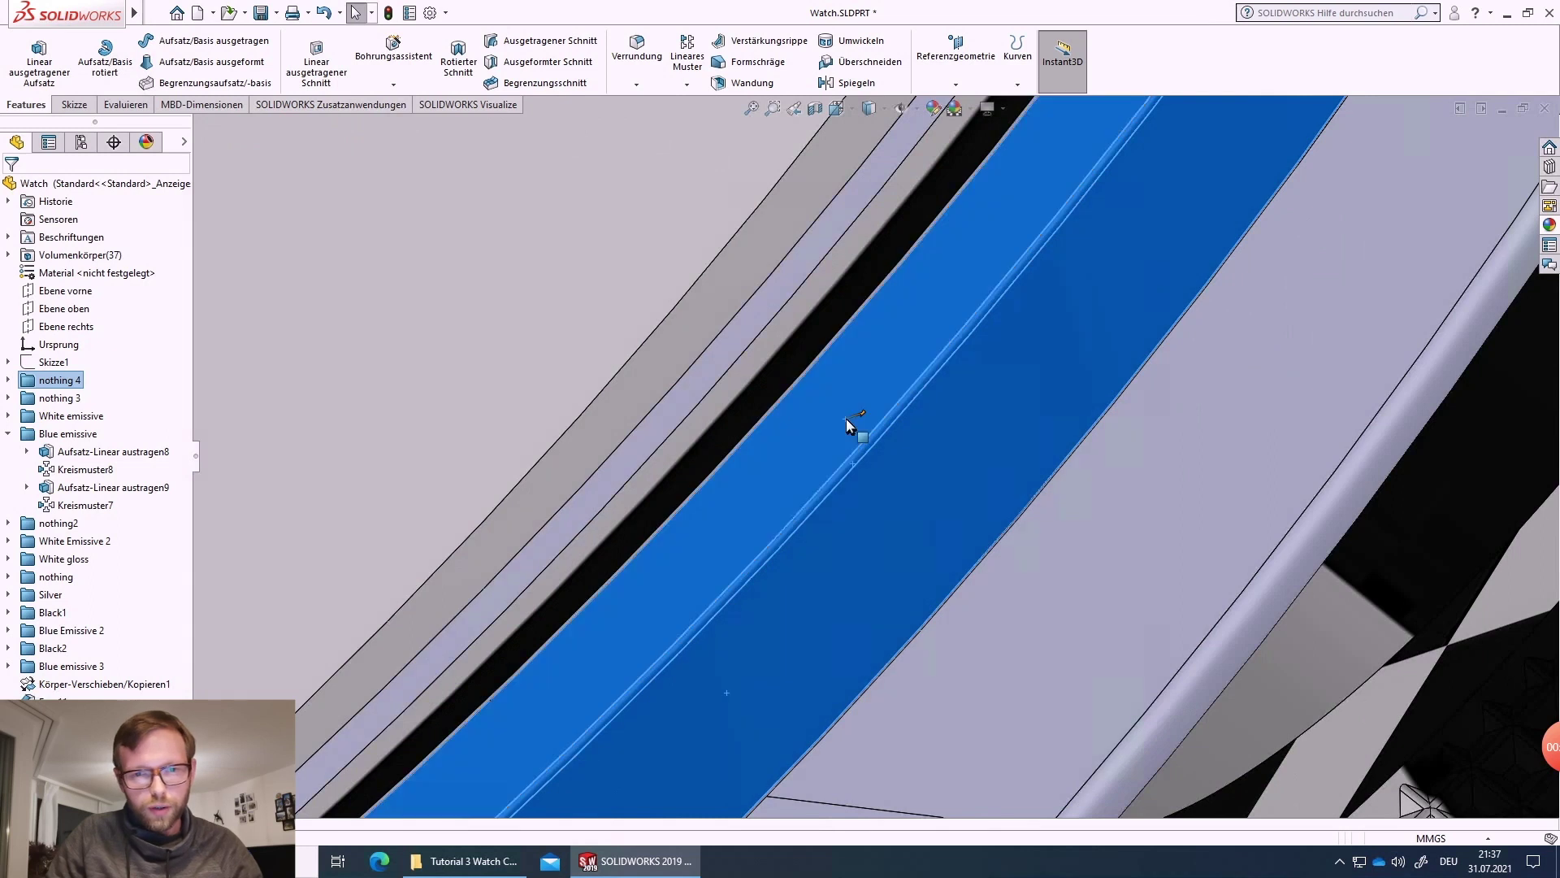
left_click(722, 364, "ctrl")
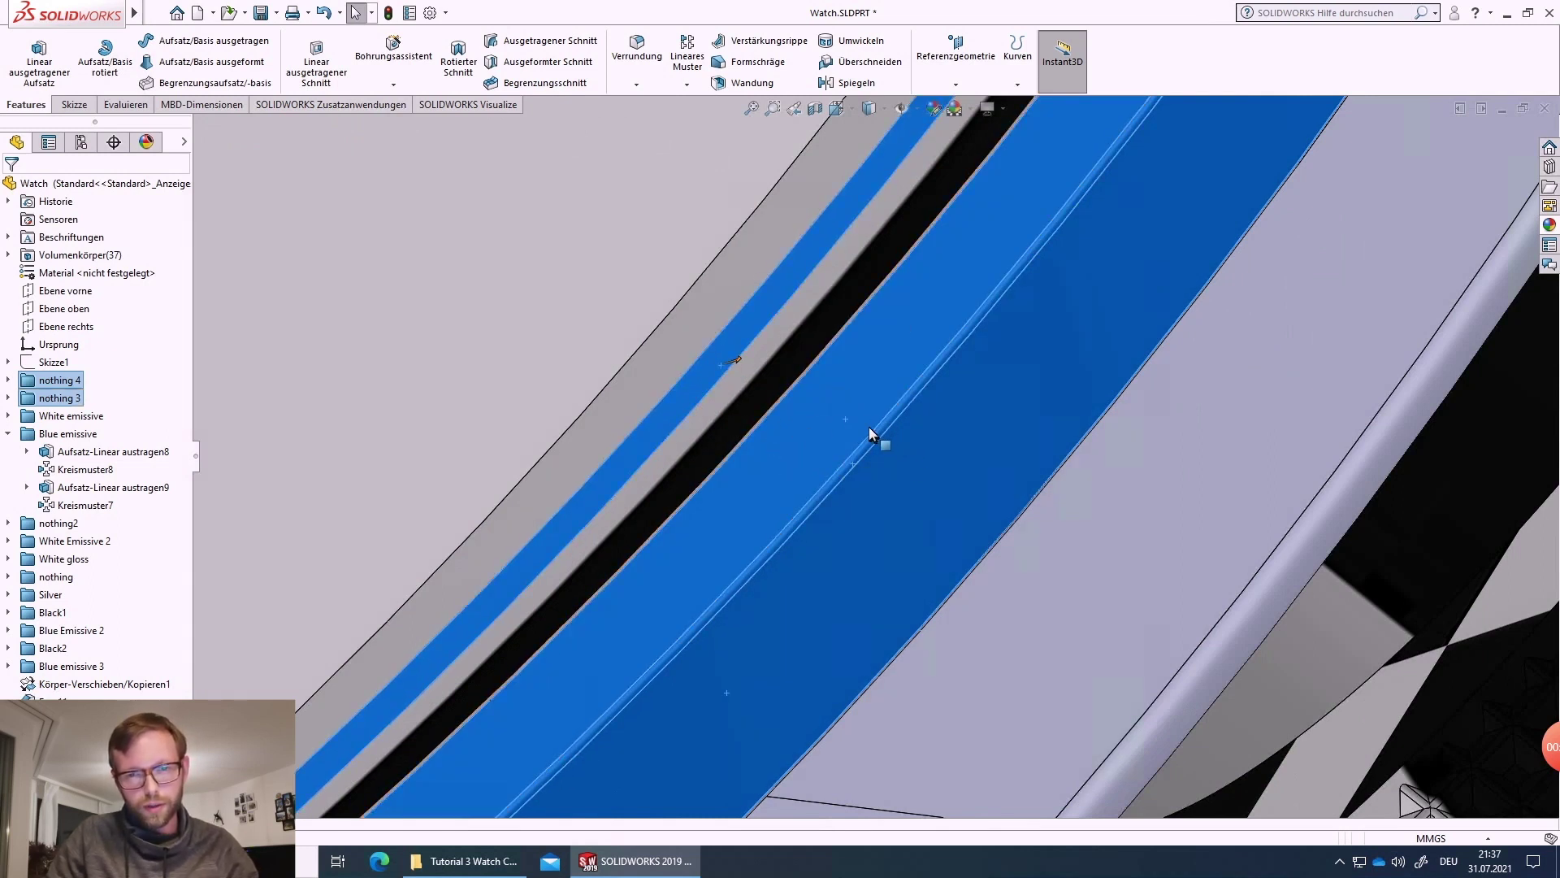
- Apply the Textur appearance to the selected bezel ring and chamfer faces
scroll(919, 430, "up", 5)
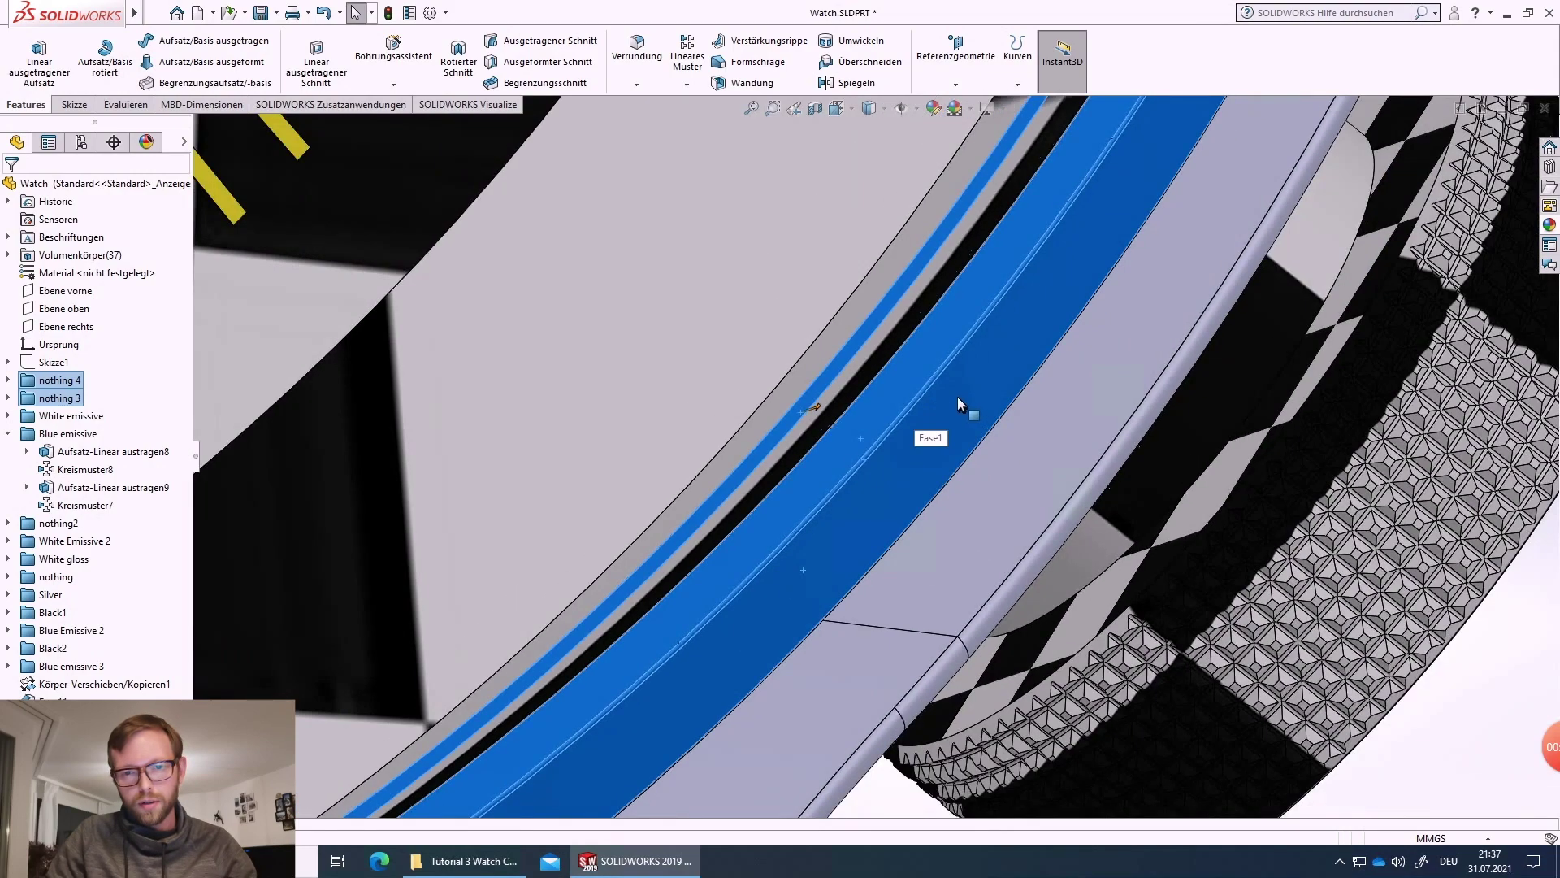
scroll(898, 439, "down", 5)
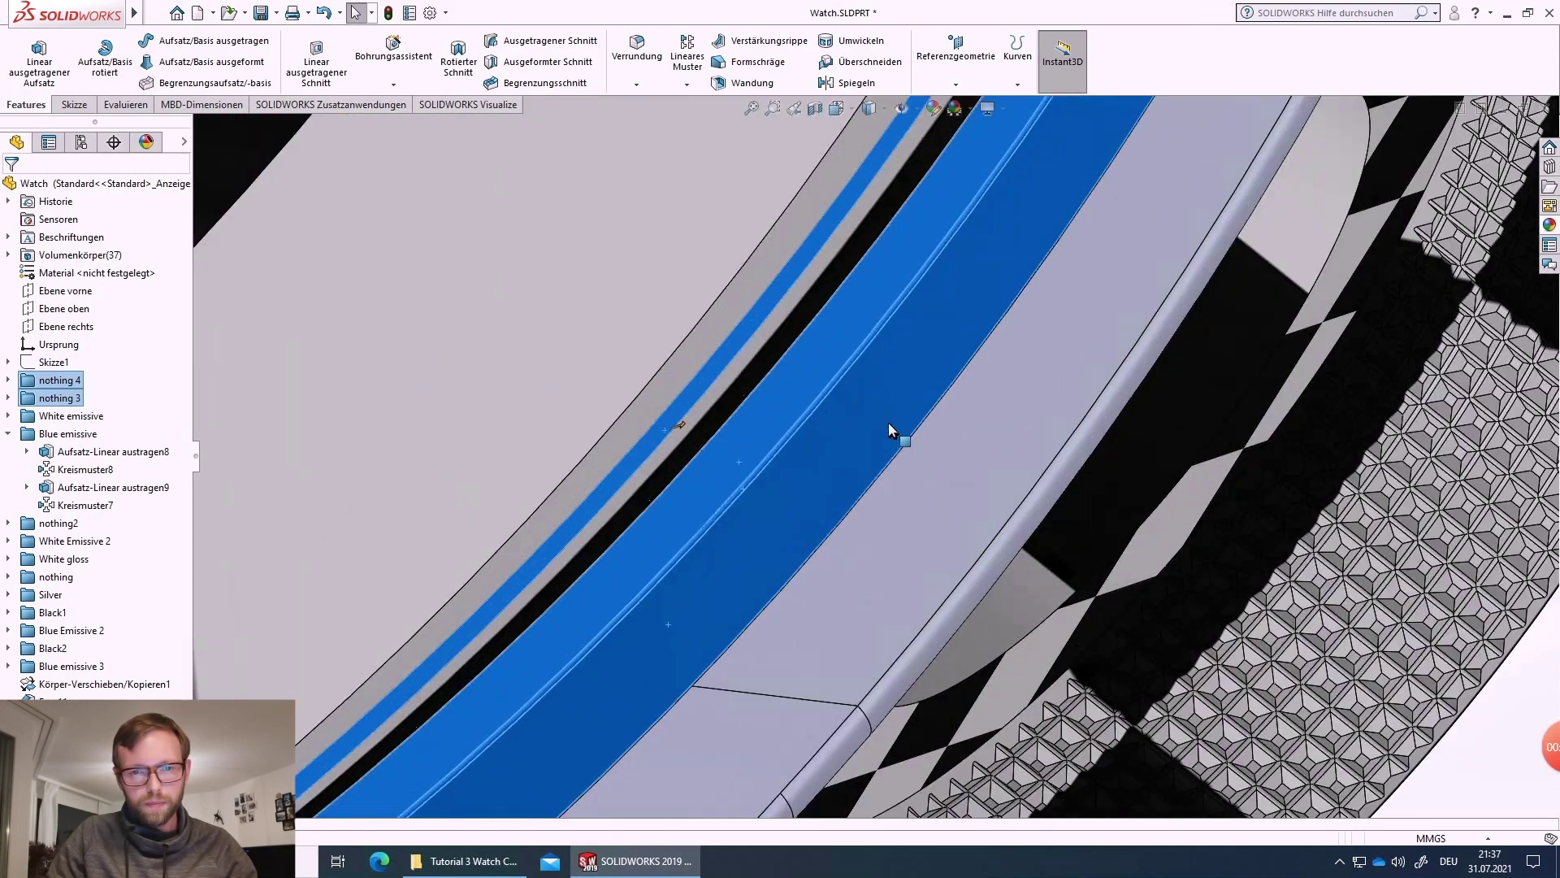
right_click(844, 445)
left_click(925, 389)
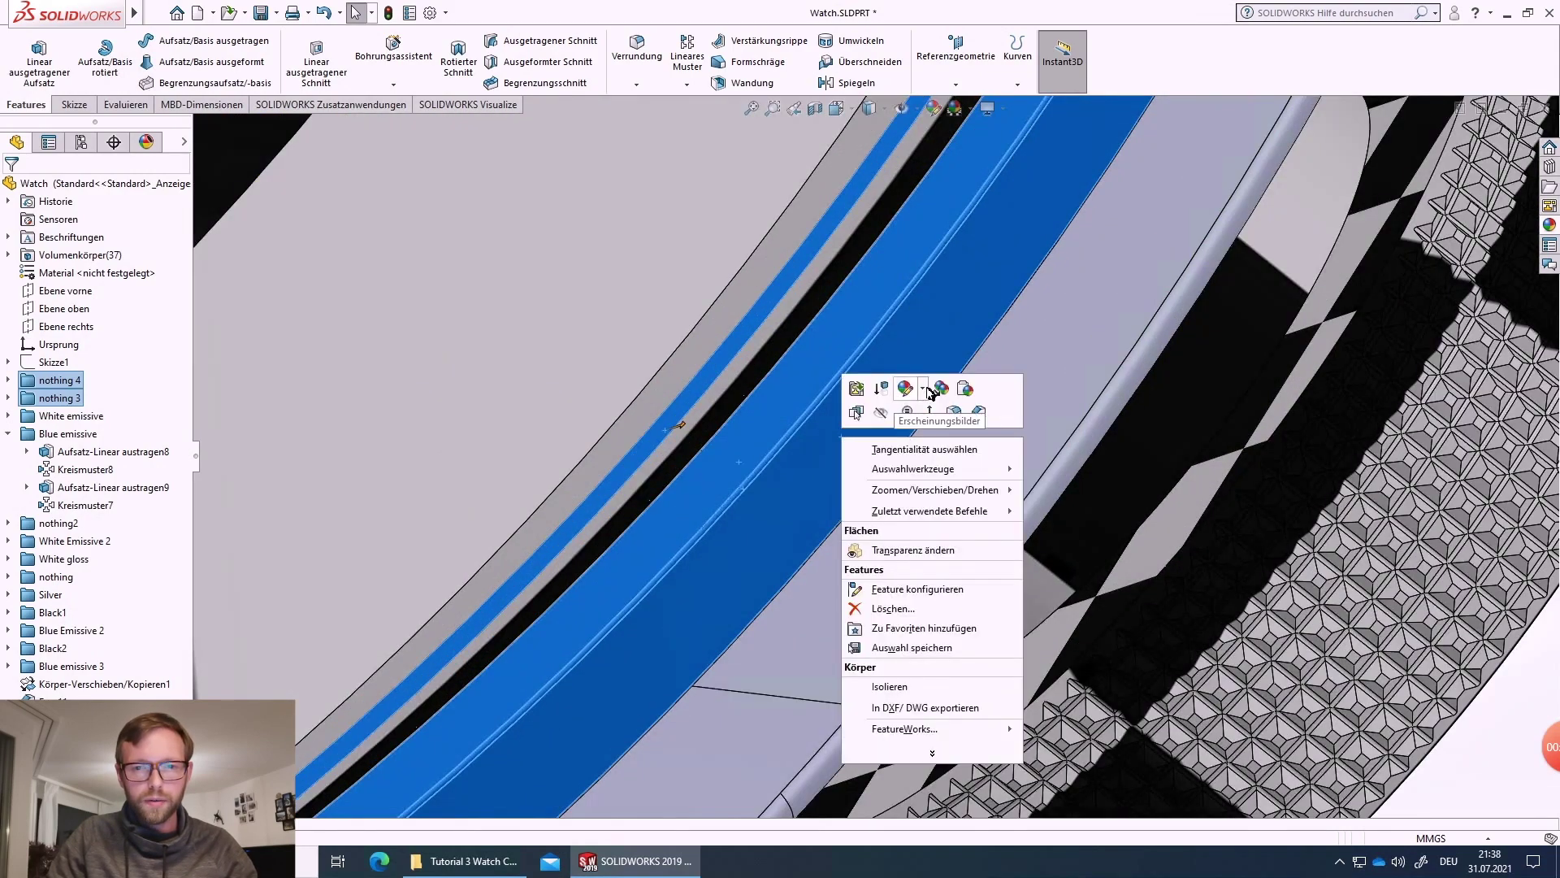
left_click(929, 429)
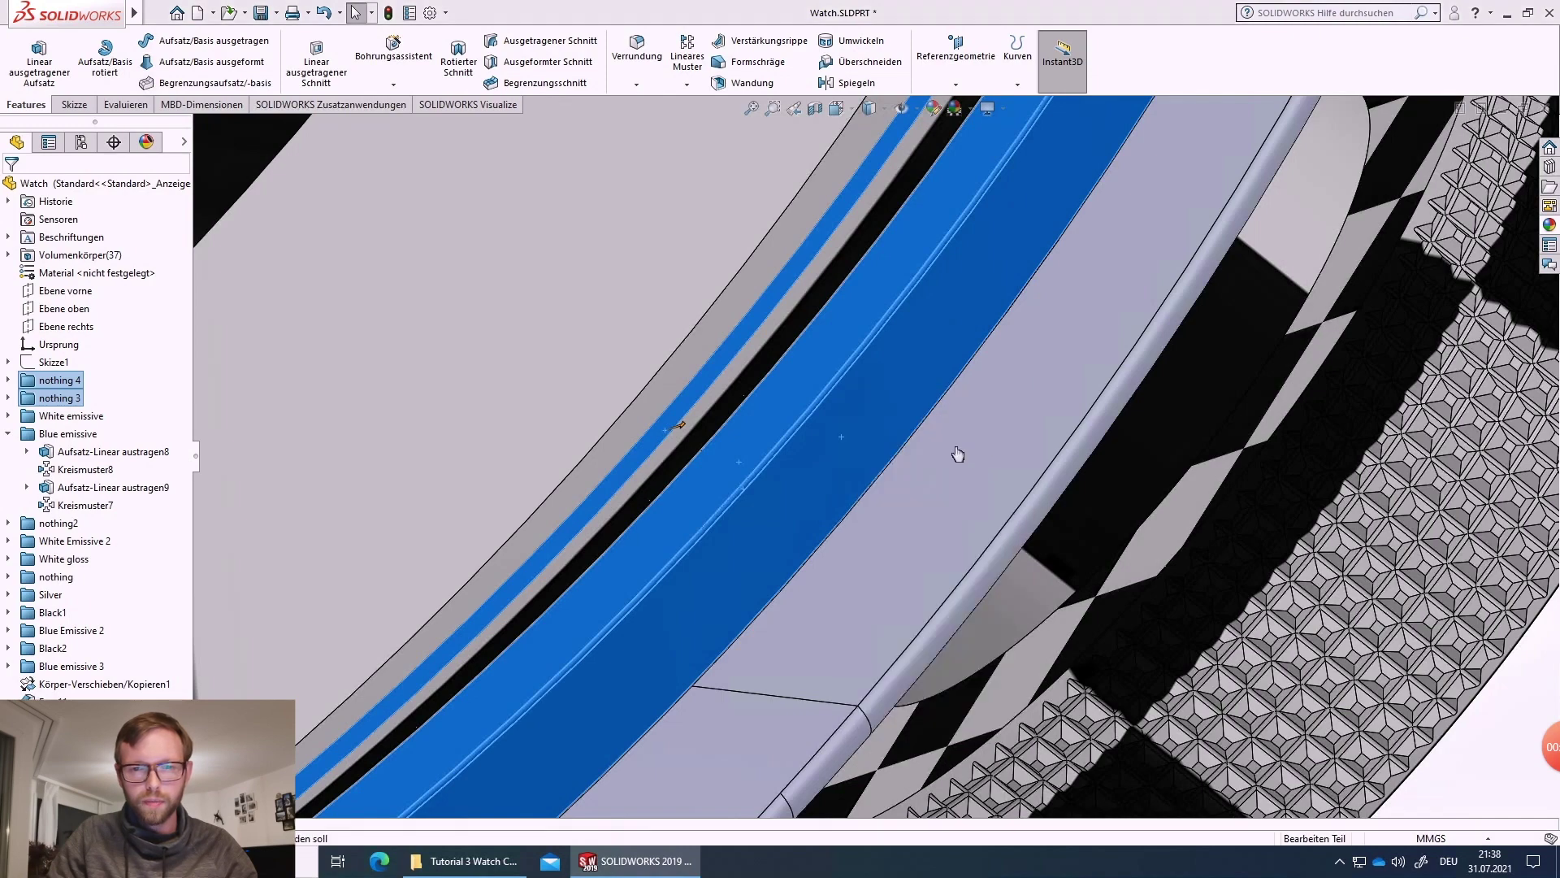
scroll(952, 292, "up", 8)
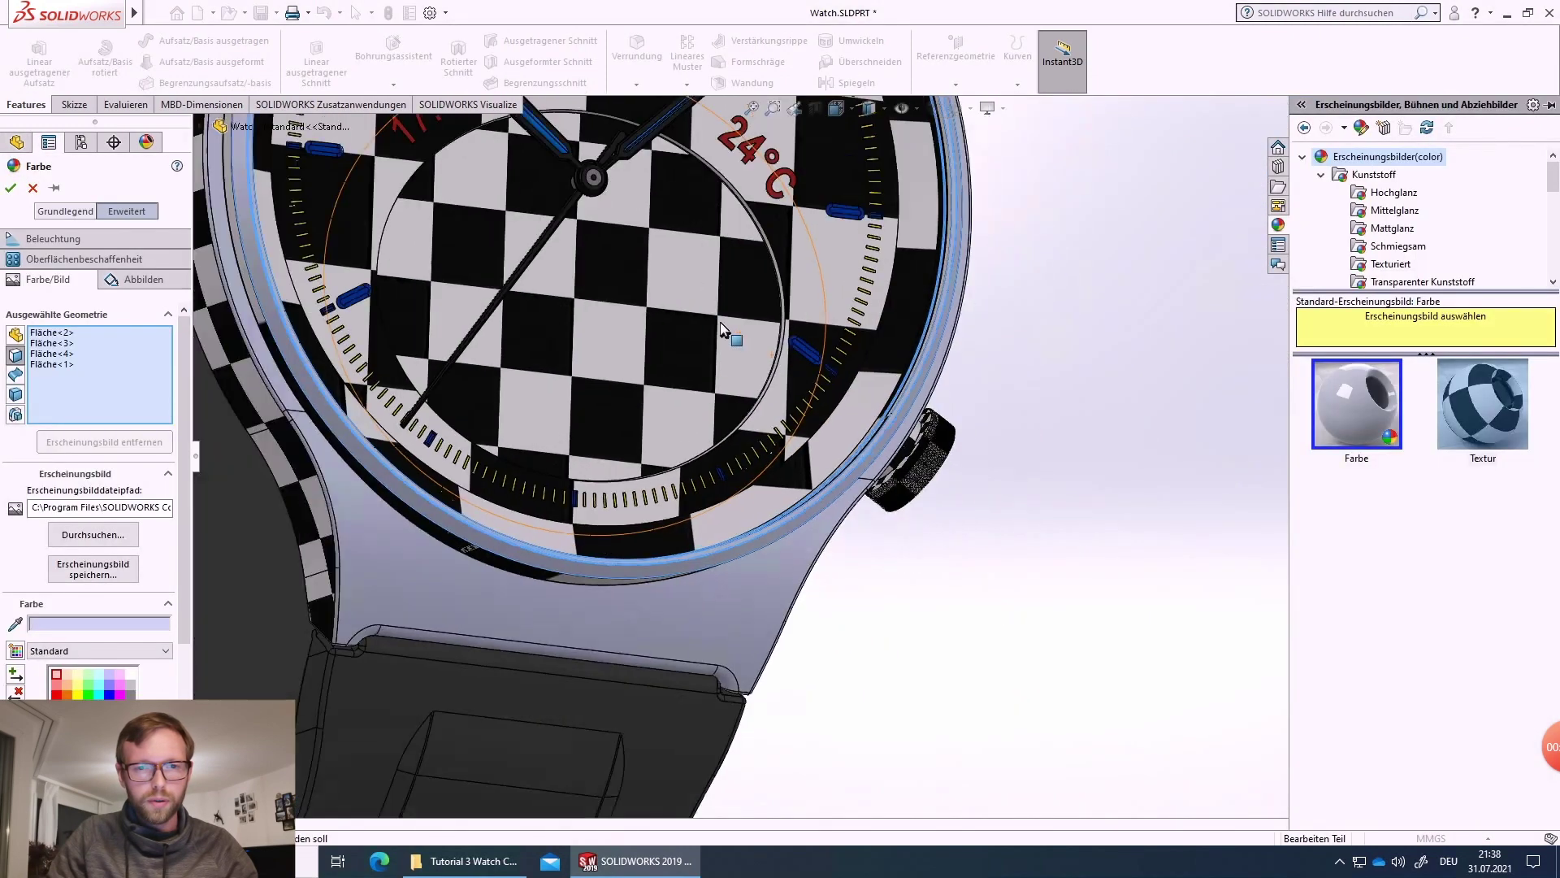
scroll(721, 328, "up", 5)
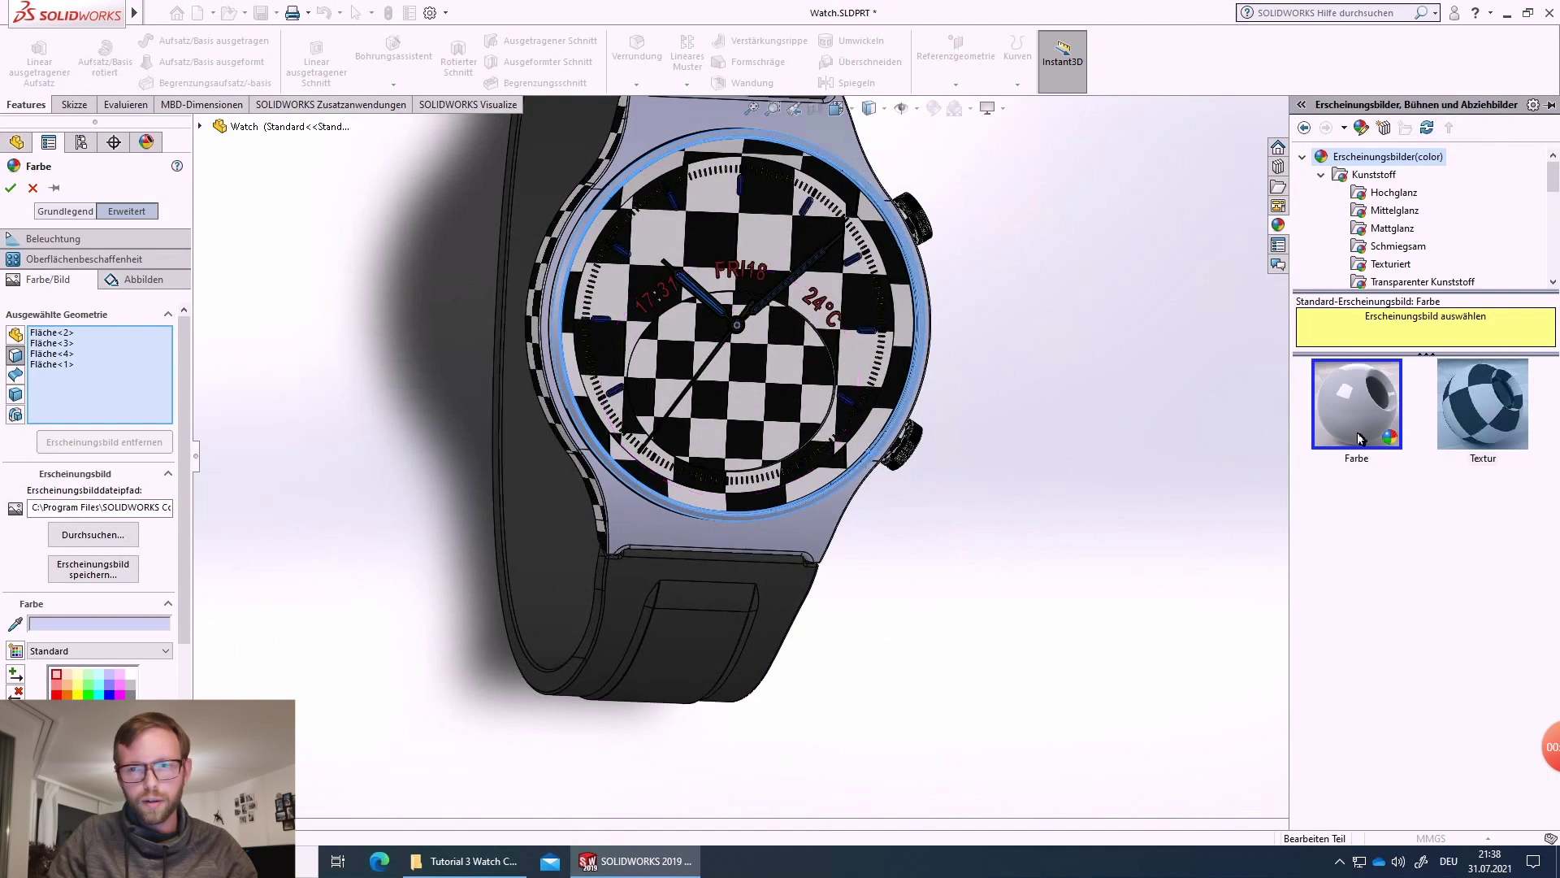
left_click(1482, 404)
middle_click_drag(975, 406, 819, 407)
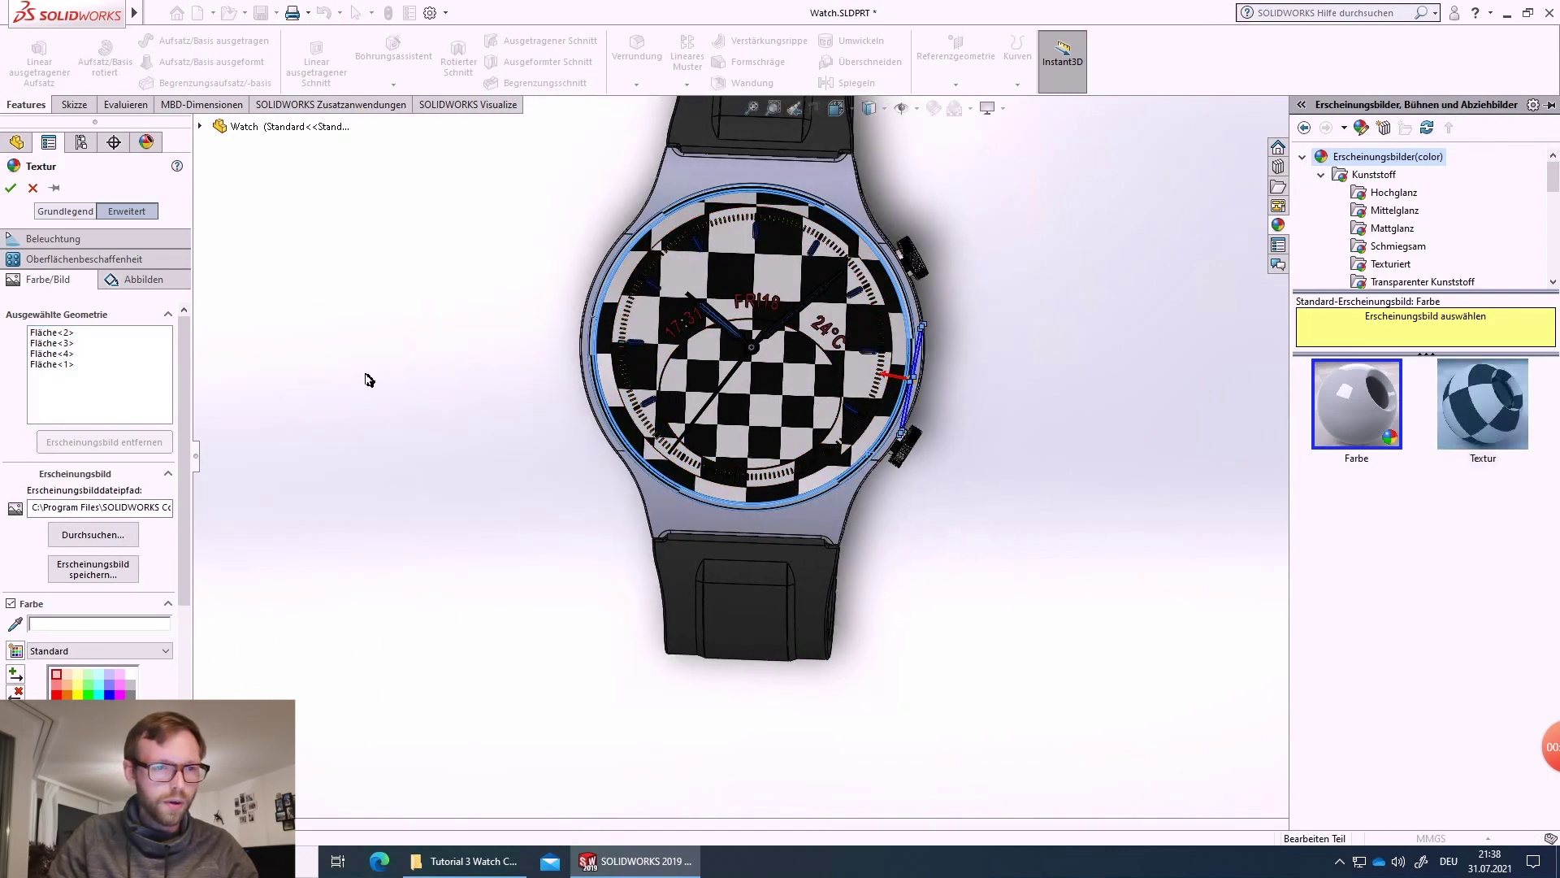
- Map the bezel faces' texture as Projektion with the dial face as reference, move its frame onto the dial and accept the appearance
left_click(144, 279)
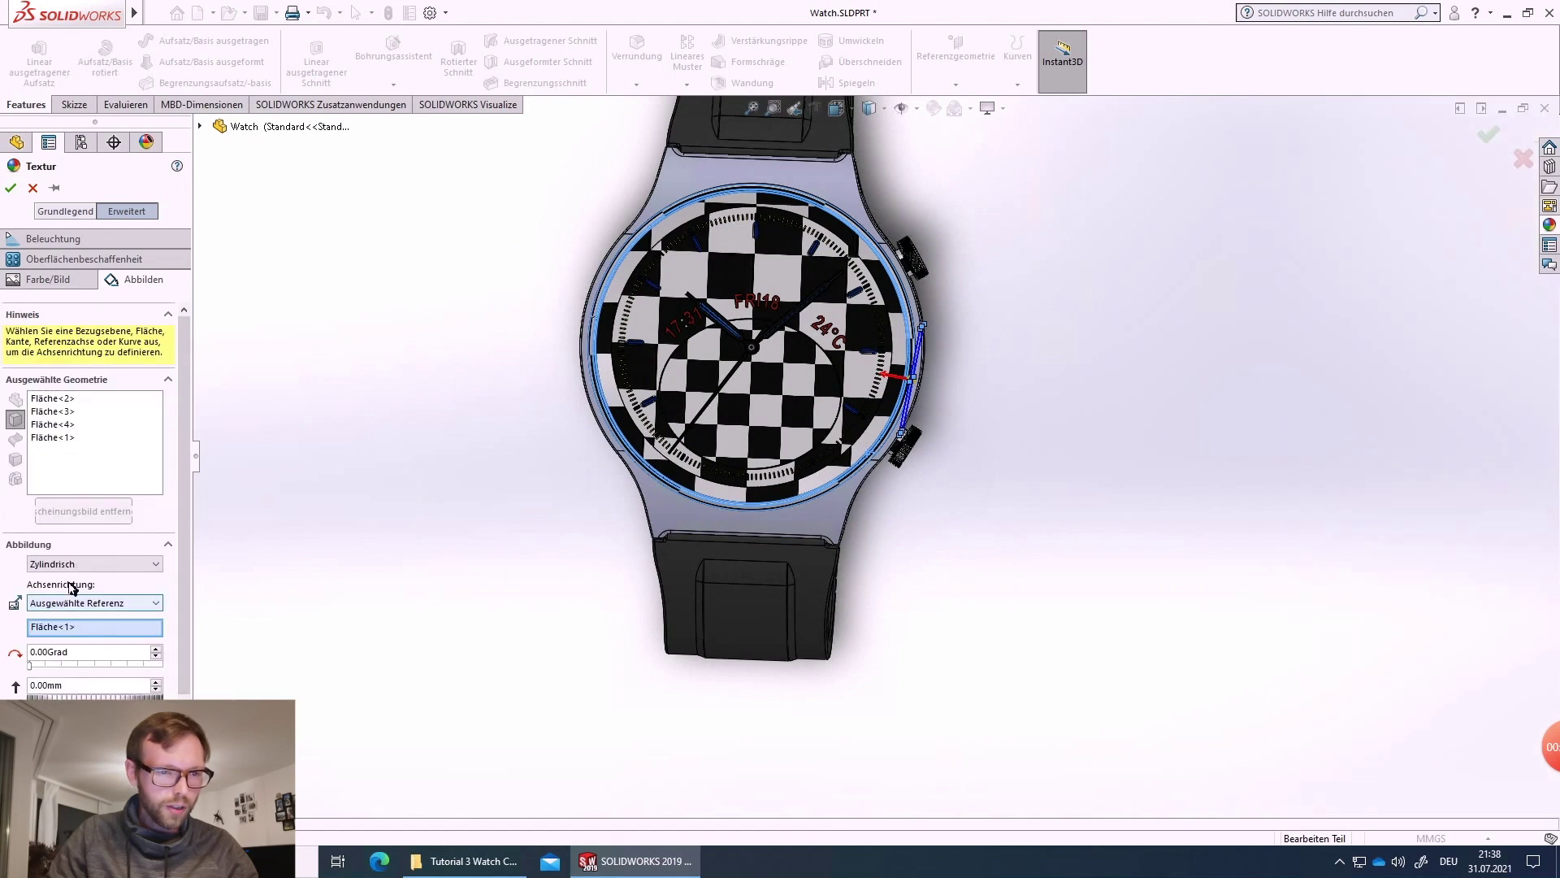
left_click(140, 563)
left_click(122, 609)
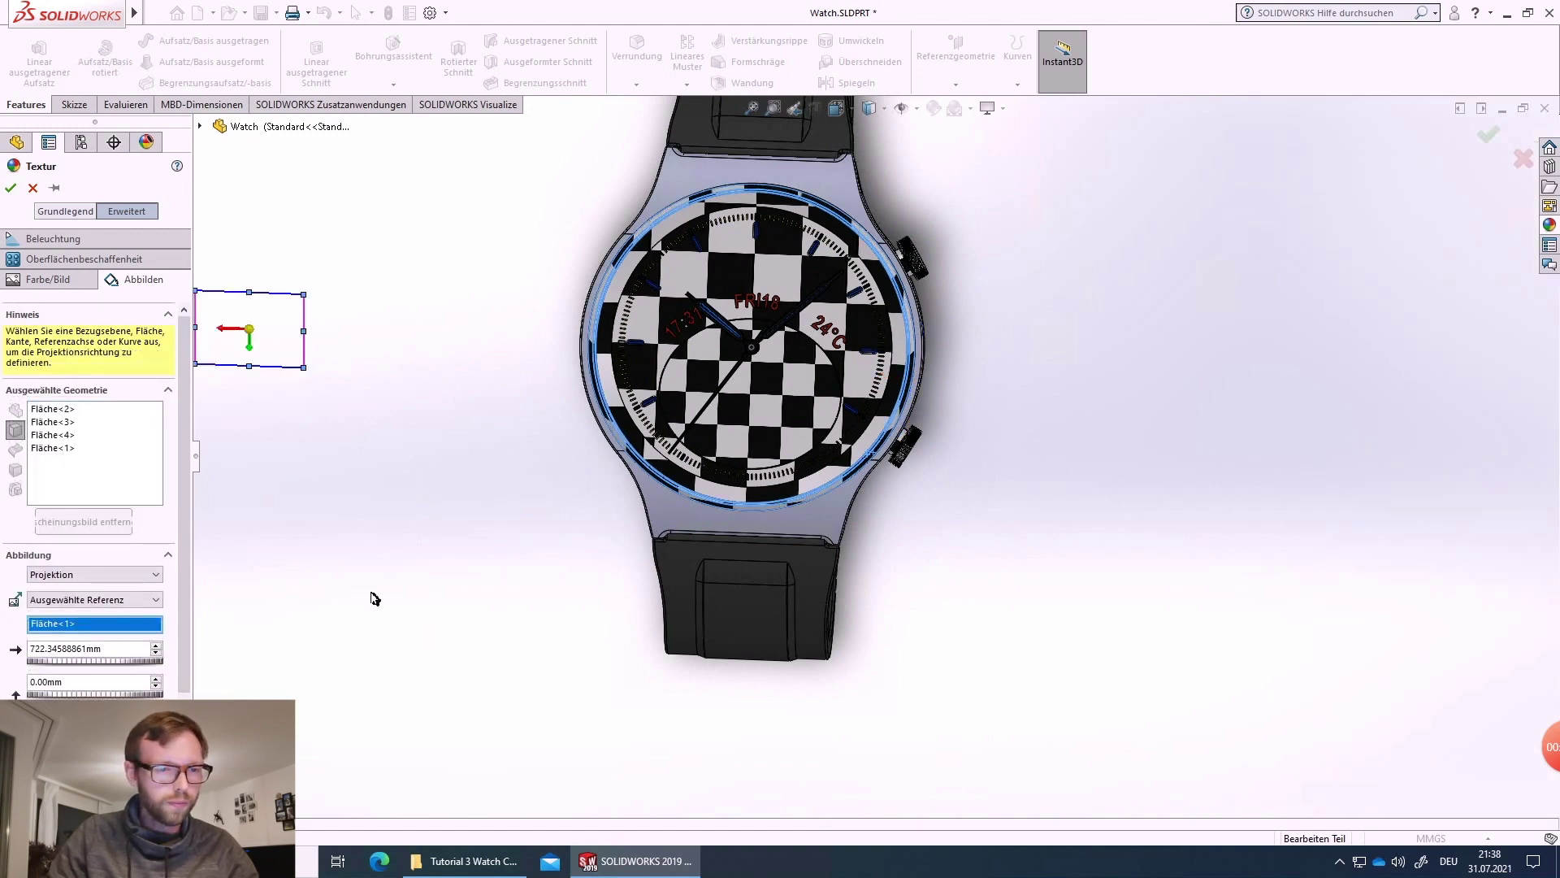
left_click(759, 273)
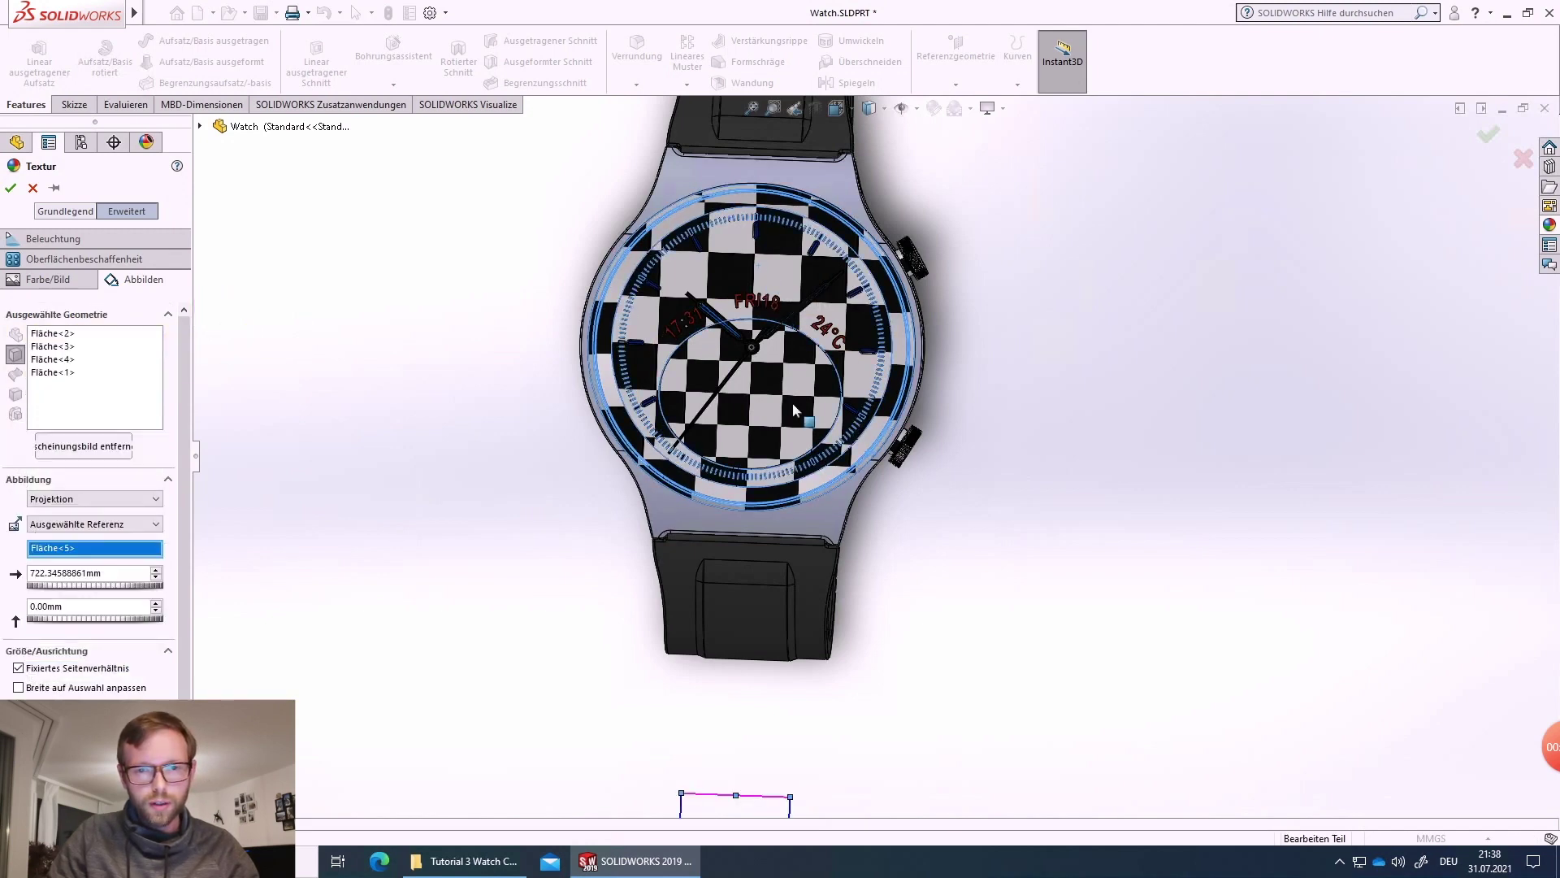
scroll(870, 401, "up", 3)
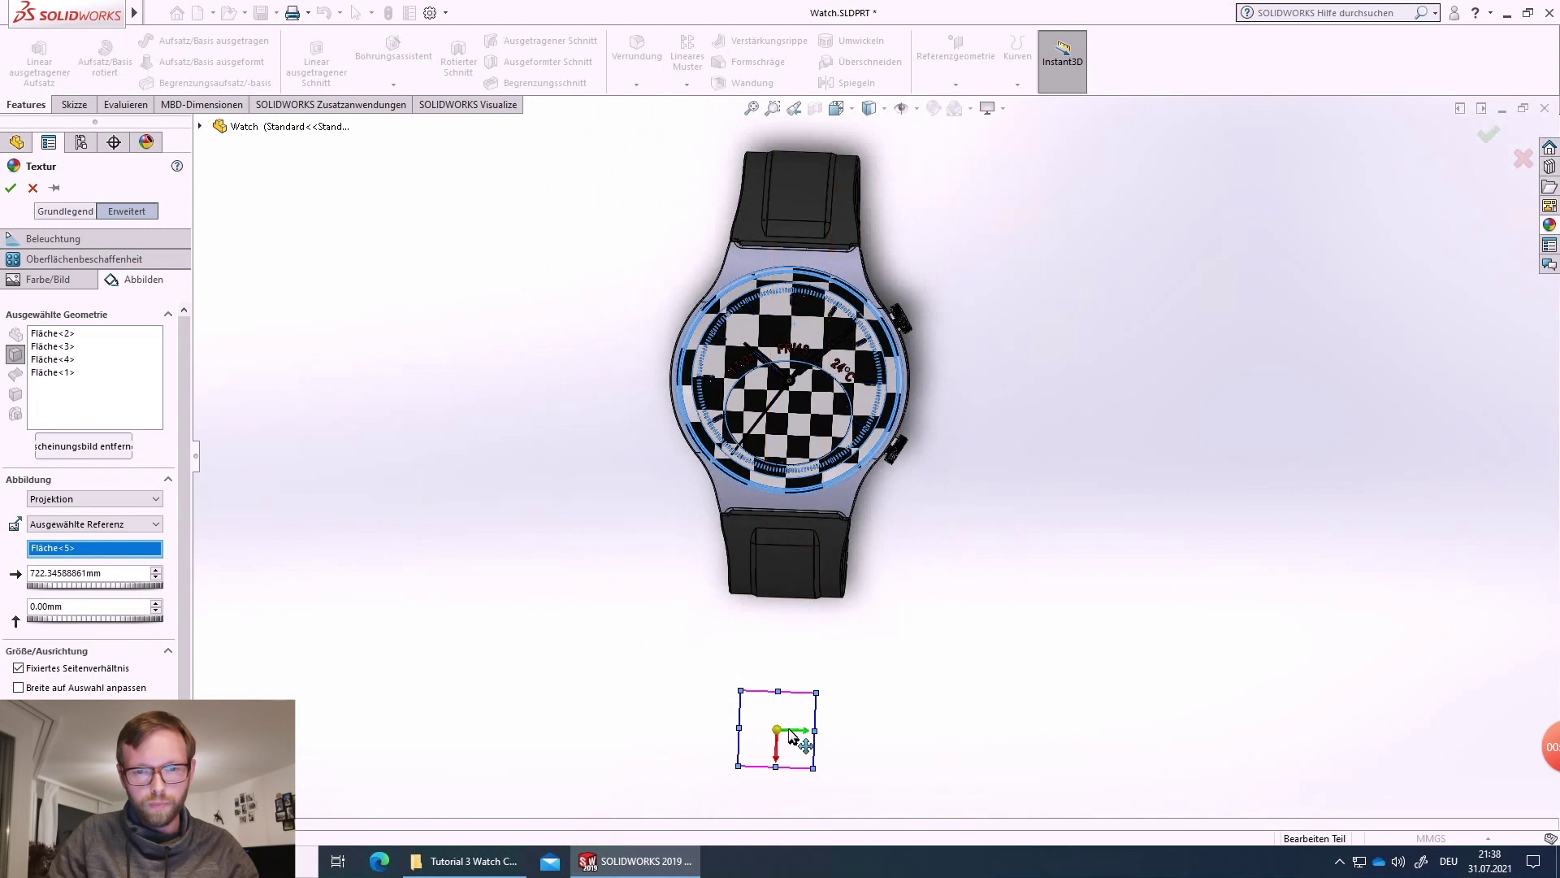
left_click_drag(776, 764, 788, 415)
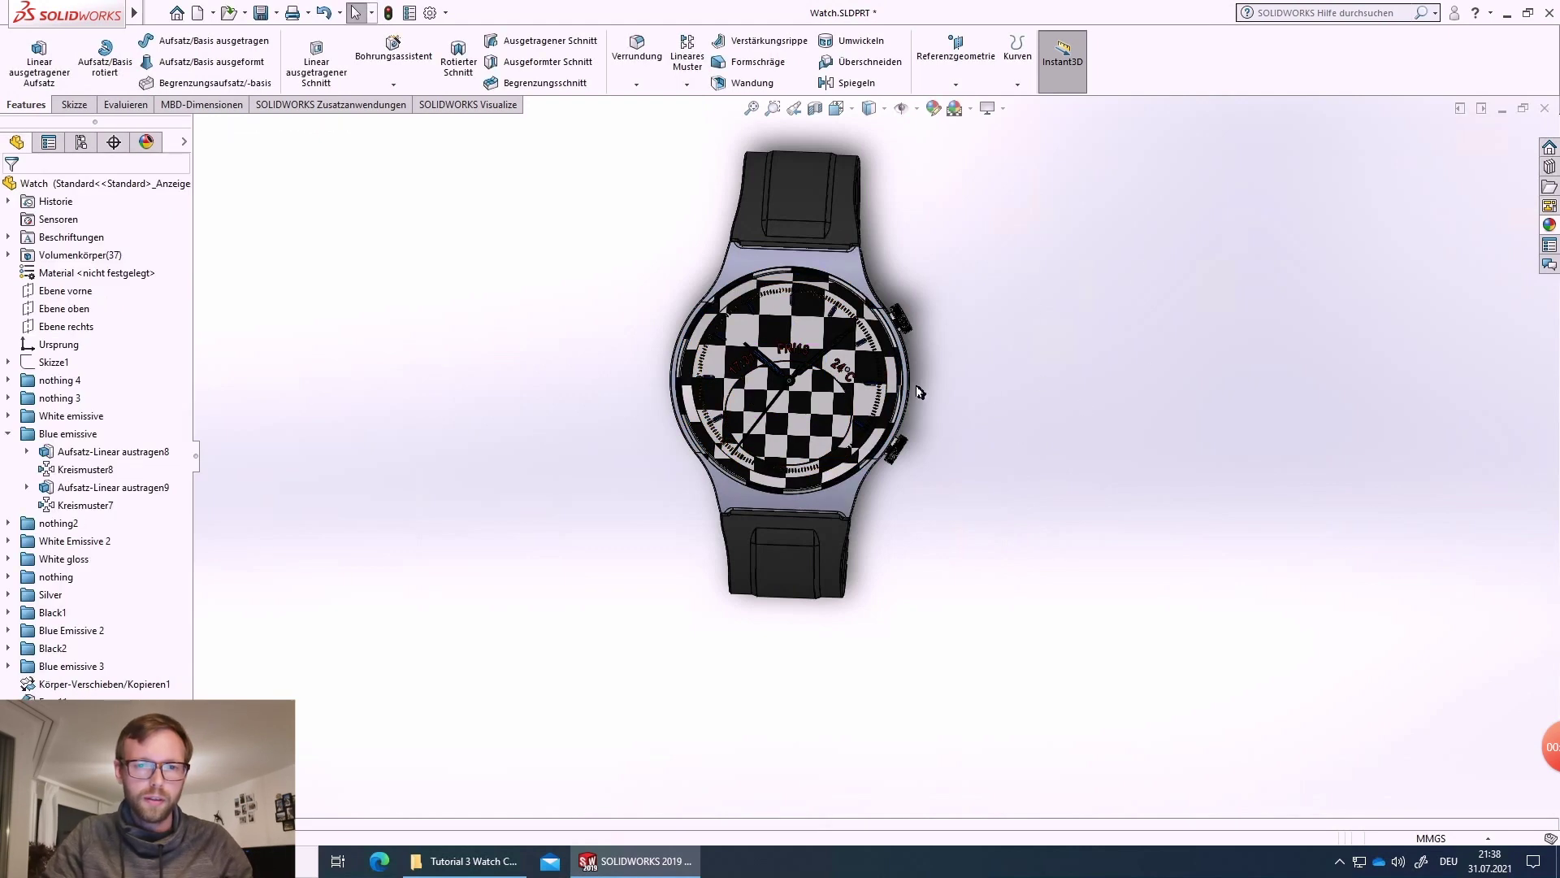
- Examine the checker texture on the bezel, dial and case sides from several angles
scroll(837, 443, "down", 4)
scroll(860, 428, "down", 1)
middle_click_drag(861, 433, 890, 591)
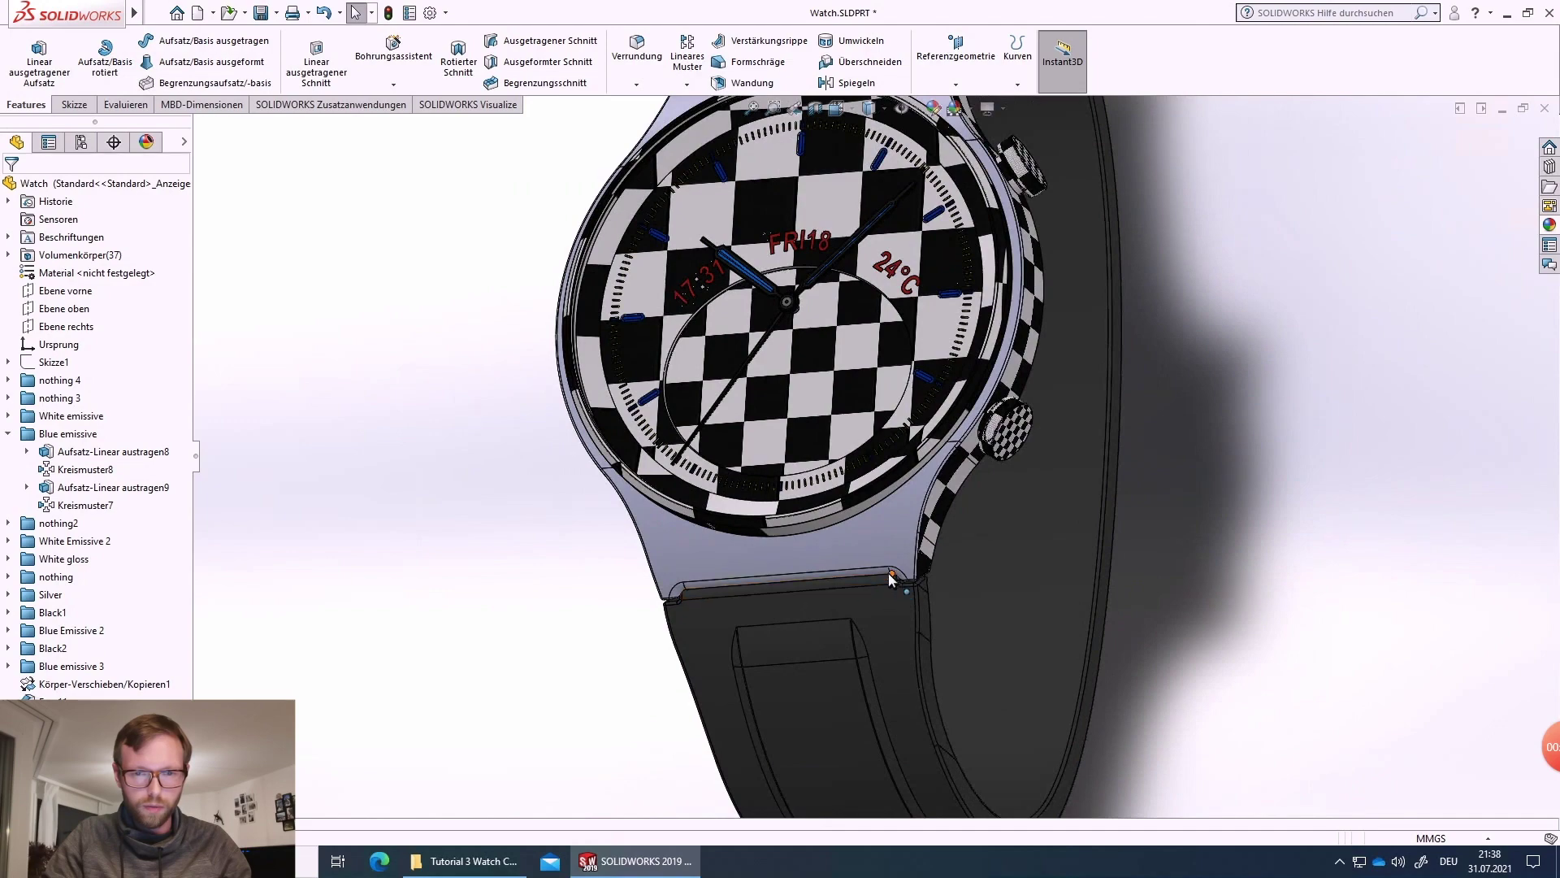
middle_click_drag(870, 536, 979, 509)
scroll(746, 301, "up", 3)
scroll(746, 246, "down", 3)
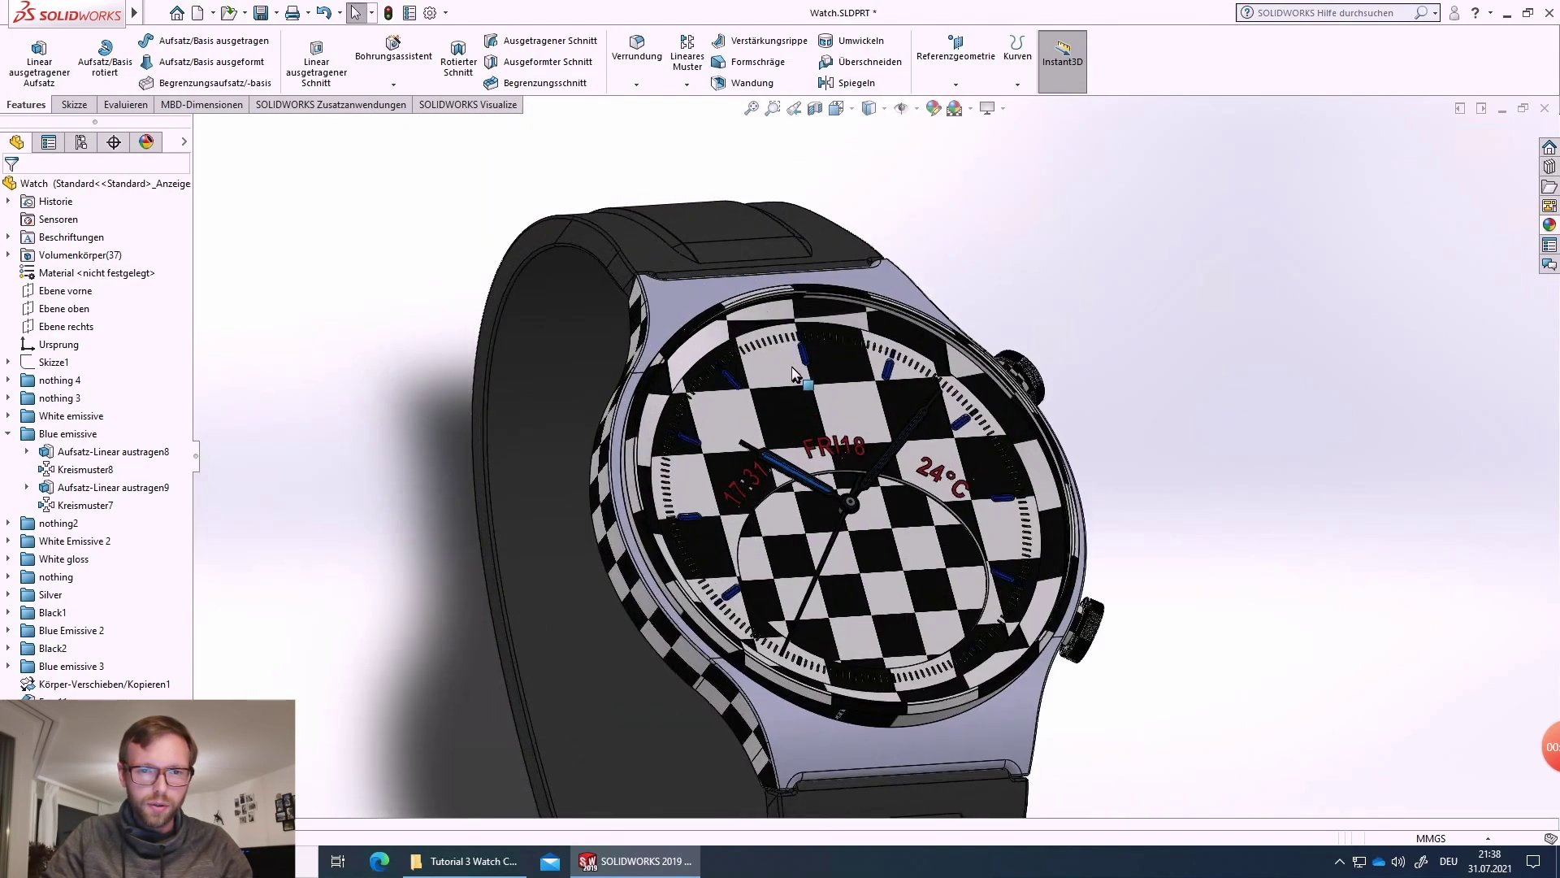
mouse_move(795, 374)
middle_mouse_down()
mouse_move(847, 408)
mouse_move(1007, 325)
mouse_move(787, 401)
mouse_move(780, 390)
middle_mouse_up()
scroll(747, 390, "up", 3)
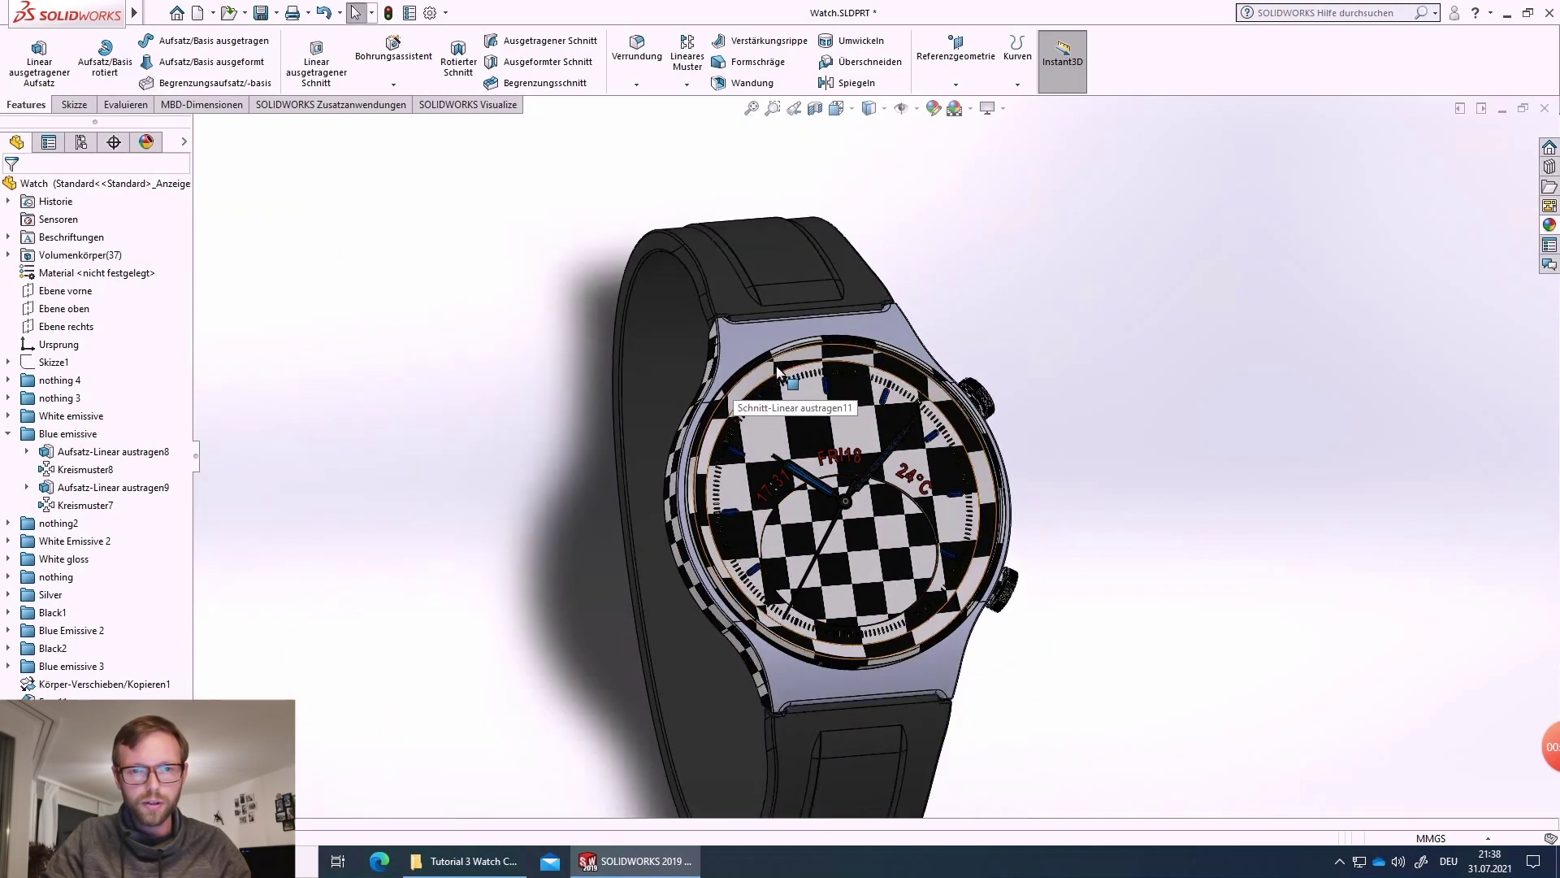
- Apply the Textur appearance to the whole watch case body
right_click(756, 341)
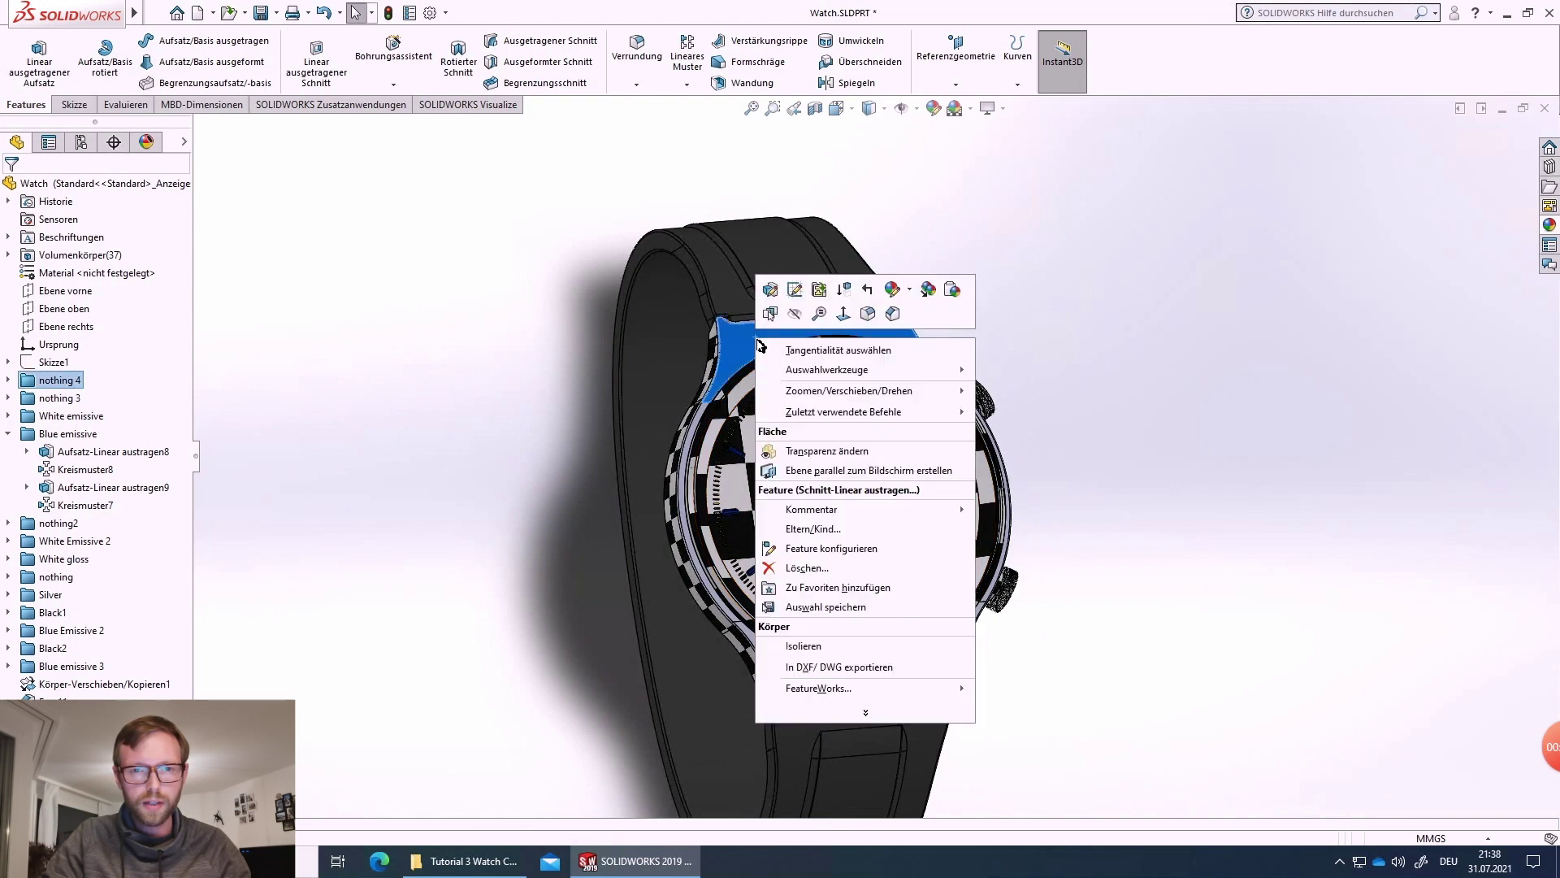
left_click(913, 291)
left_click(921, 367)
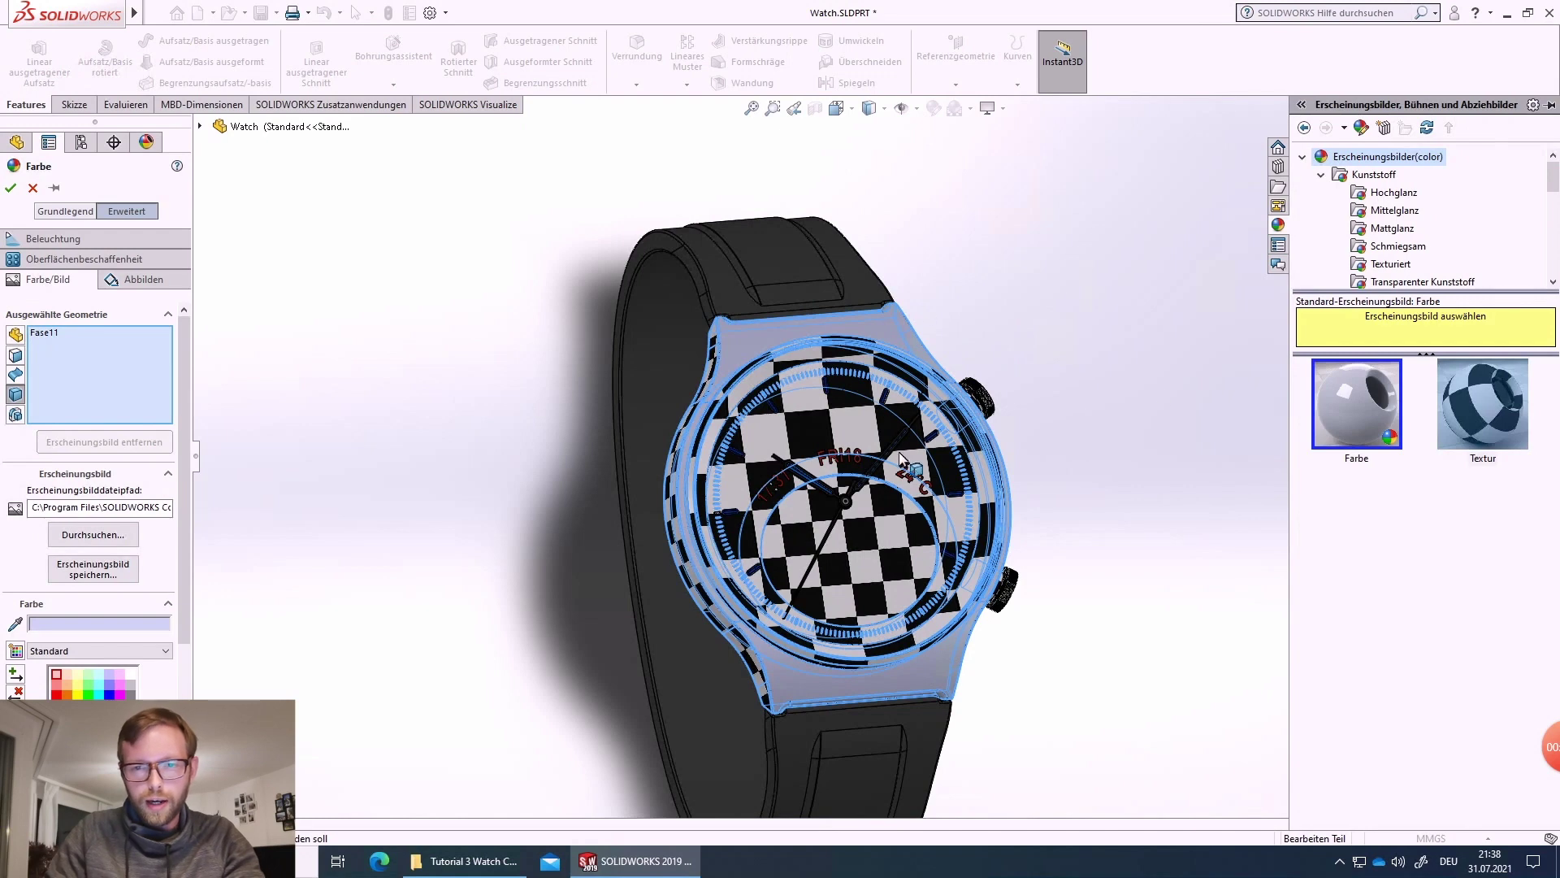
left_click(1485, 423)
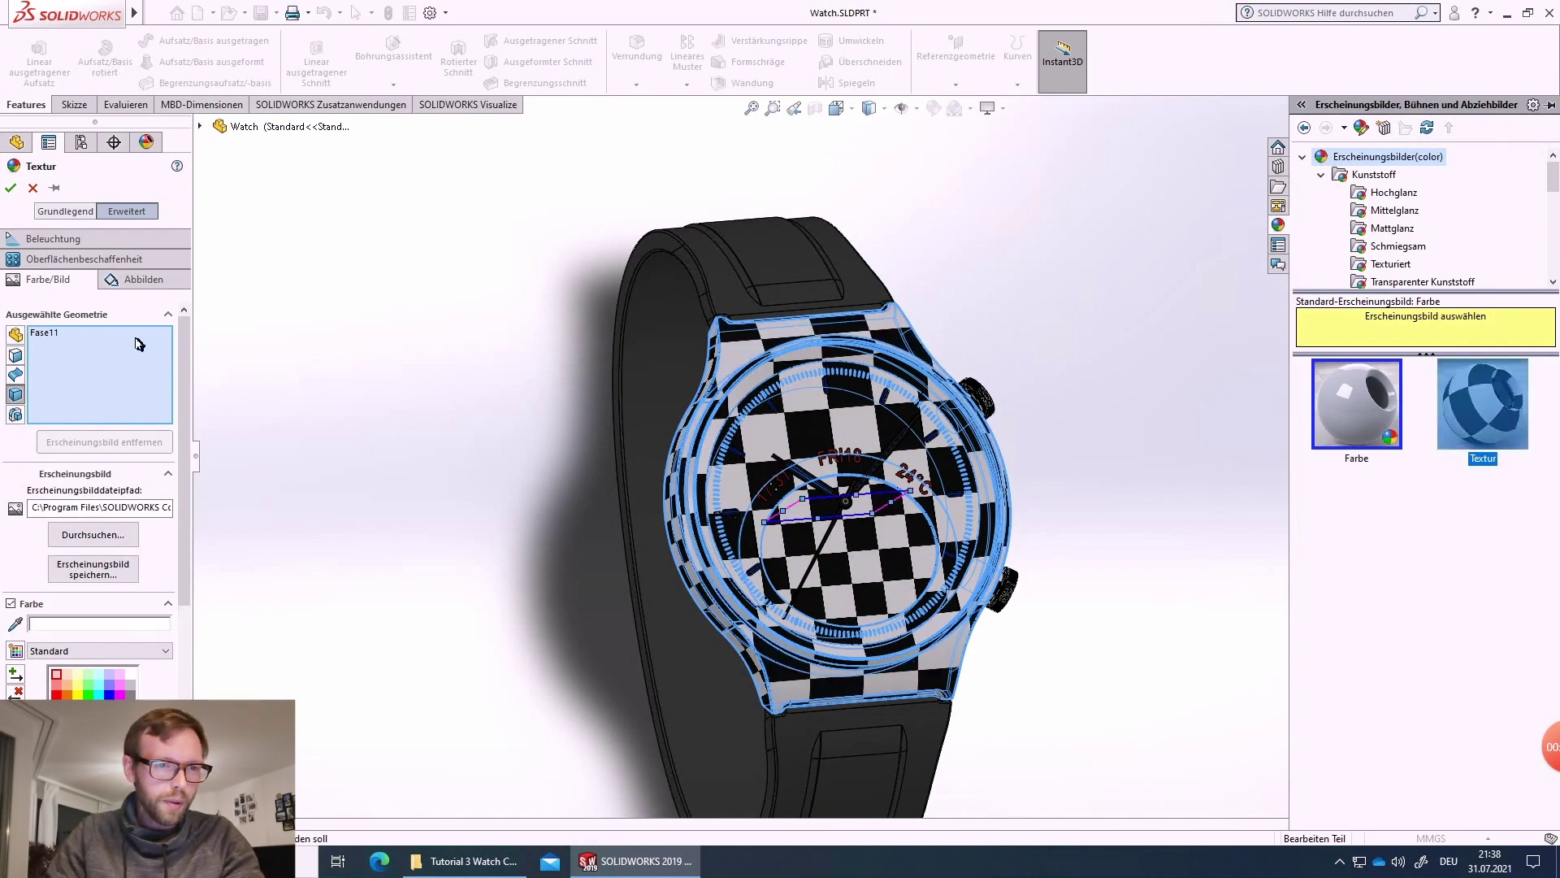
- Map the case body's texture as Projektion with the dial face as reference, check it from above and accept the appearance
left_click(142, 280)
left_click(75, 499)
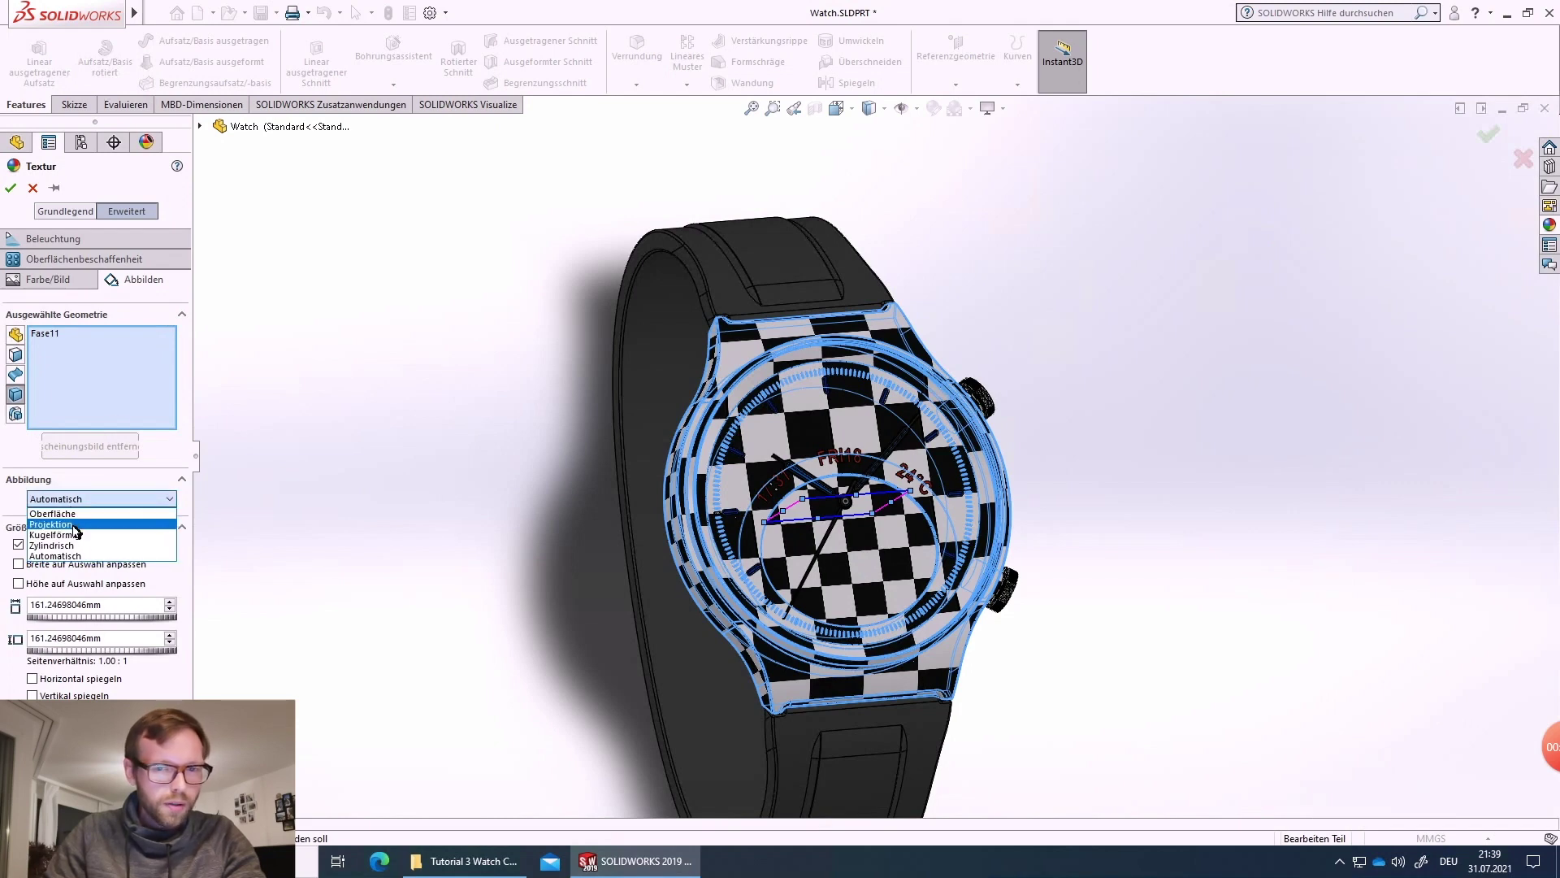
left_click(77, 532)
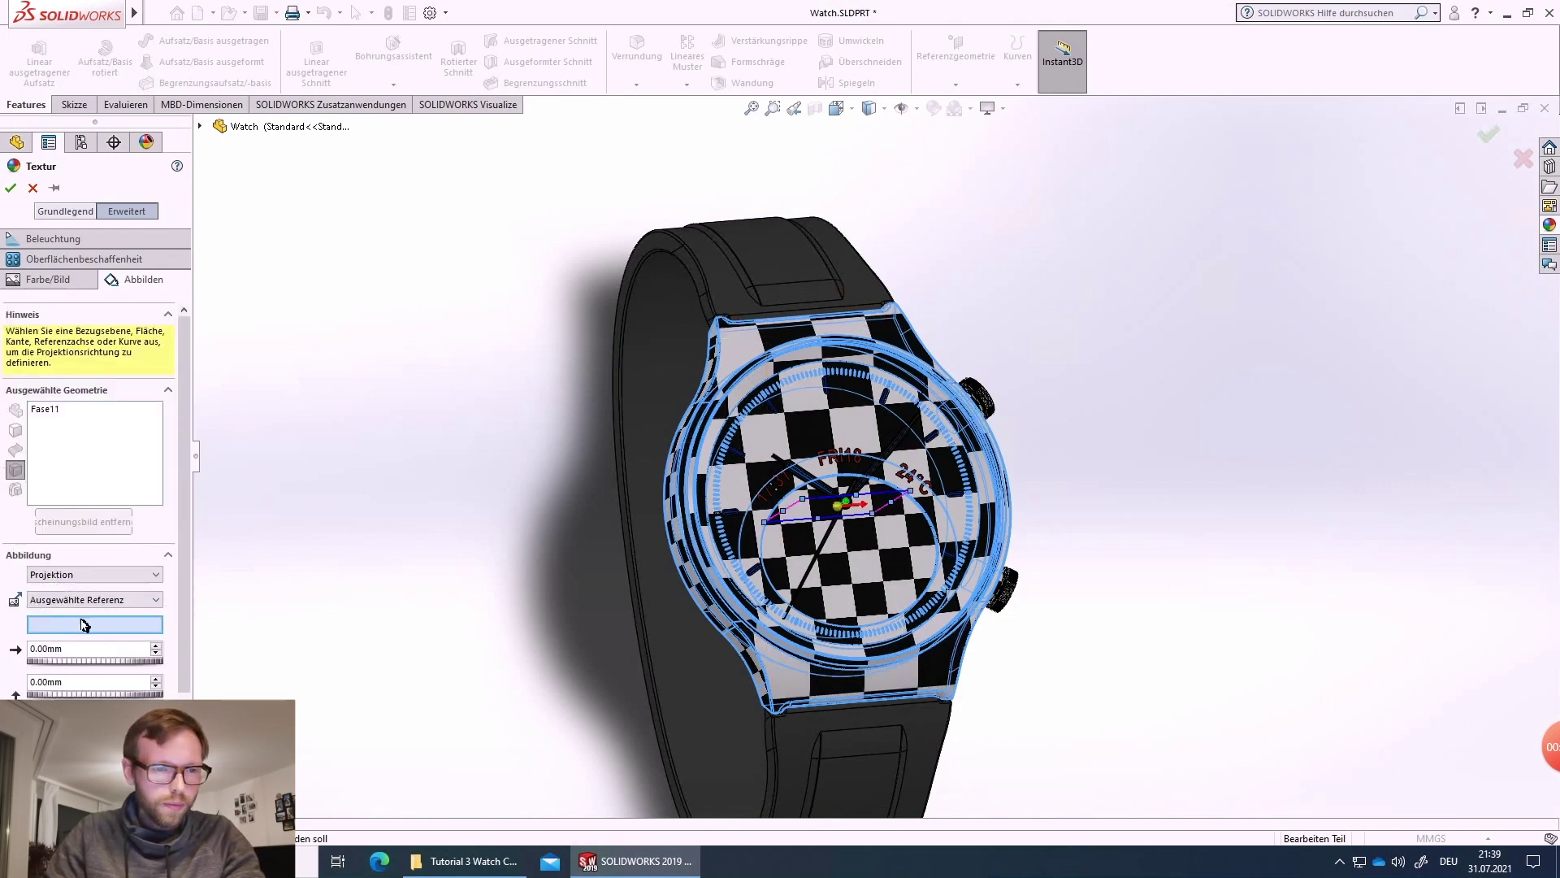
left_click(821, 434)
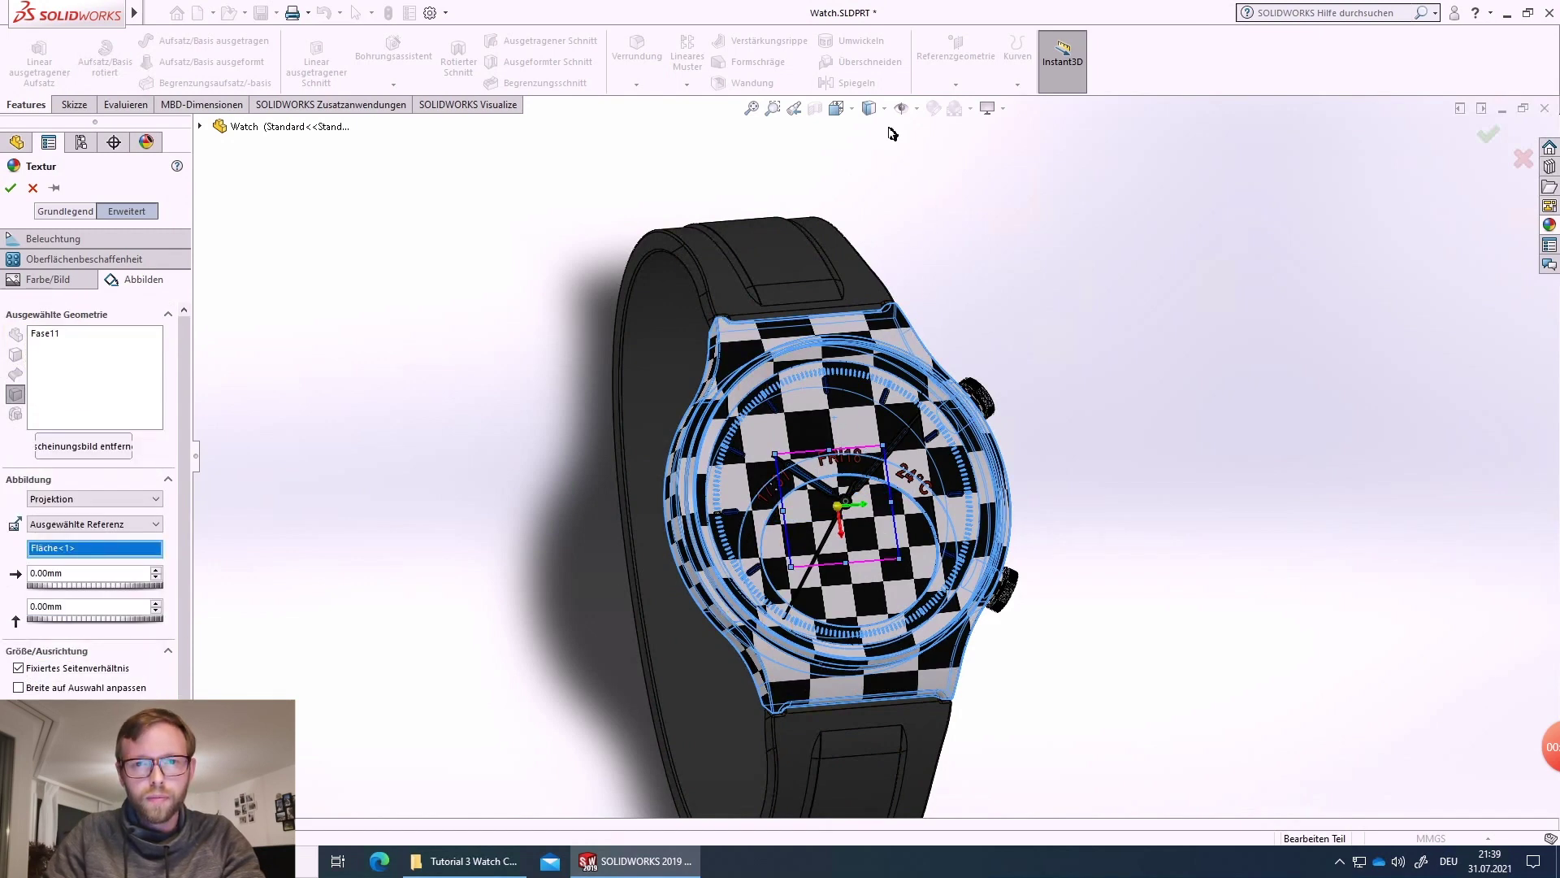
left_click(837, 108)
left_click(862, 172)
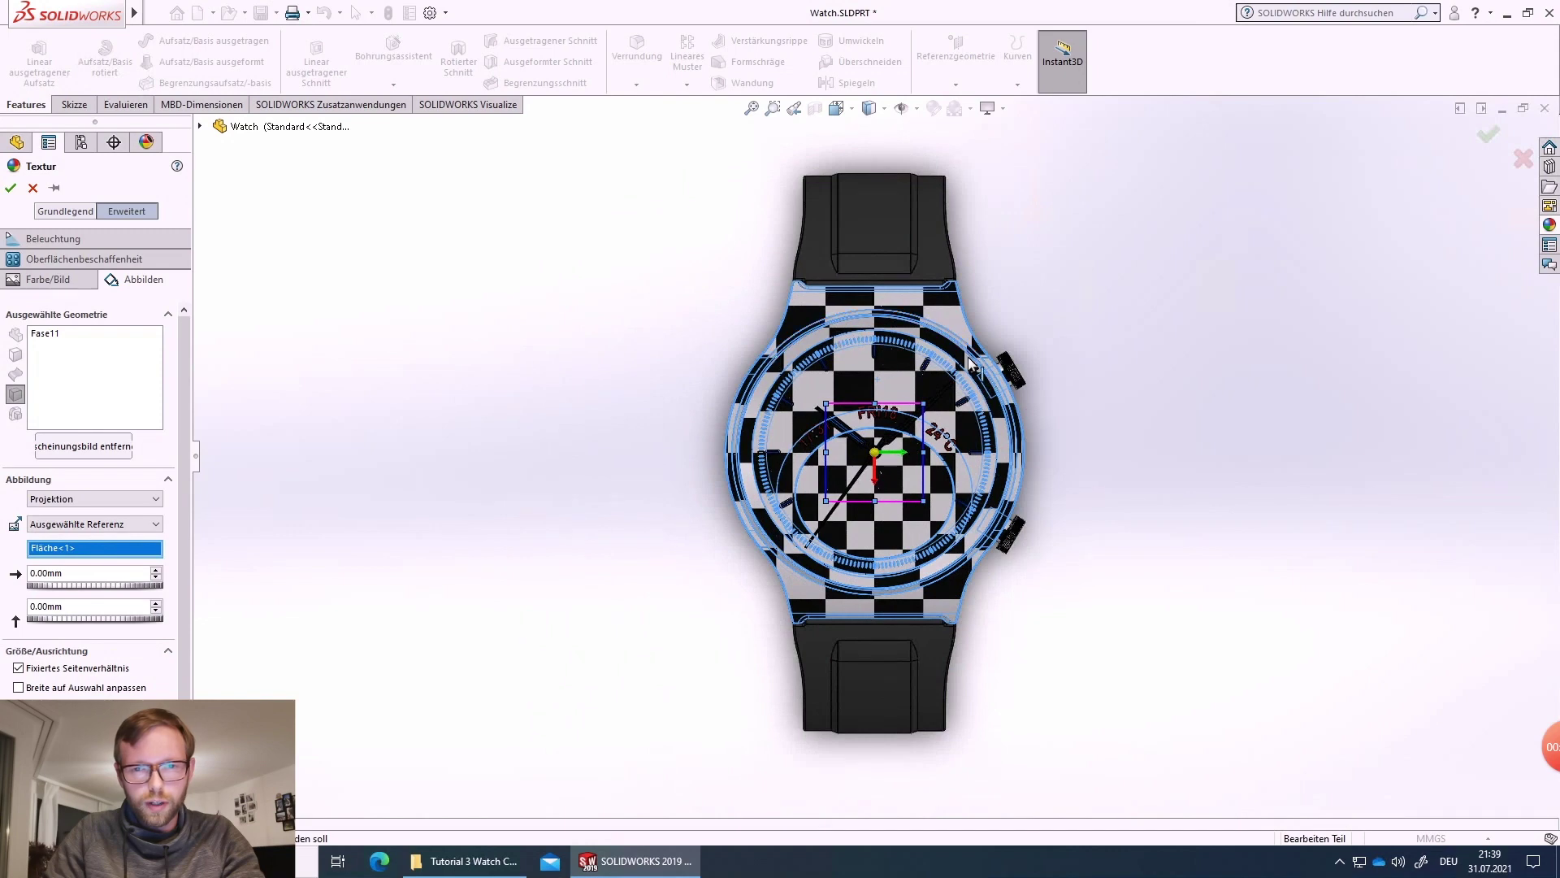
scroll(971, 362, "down", 3)
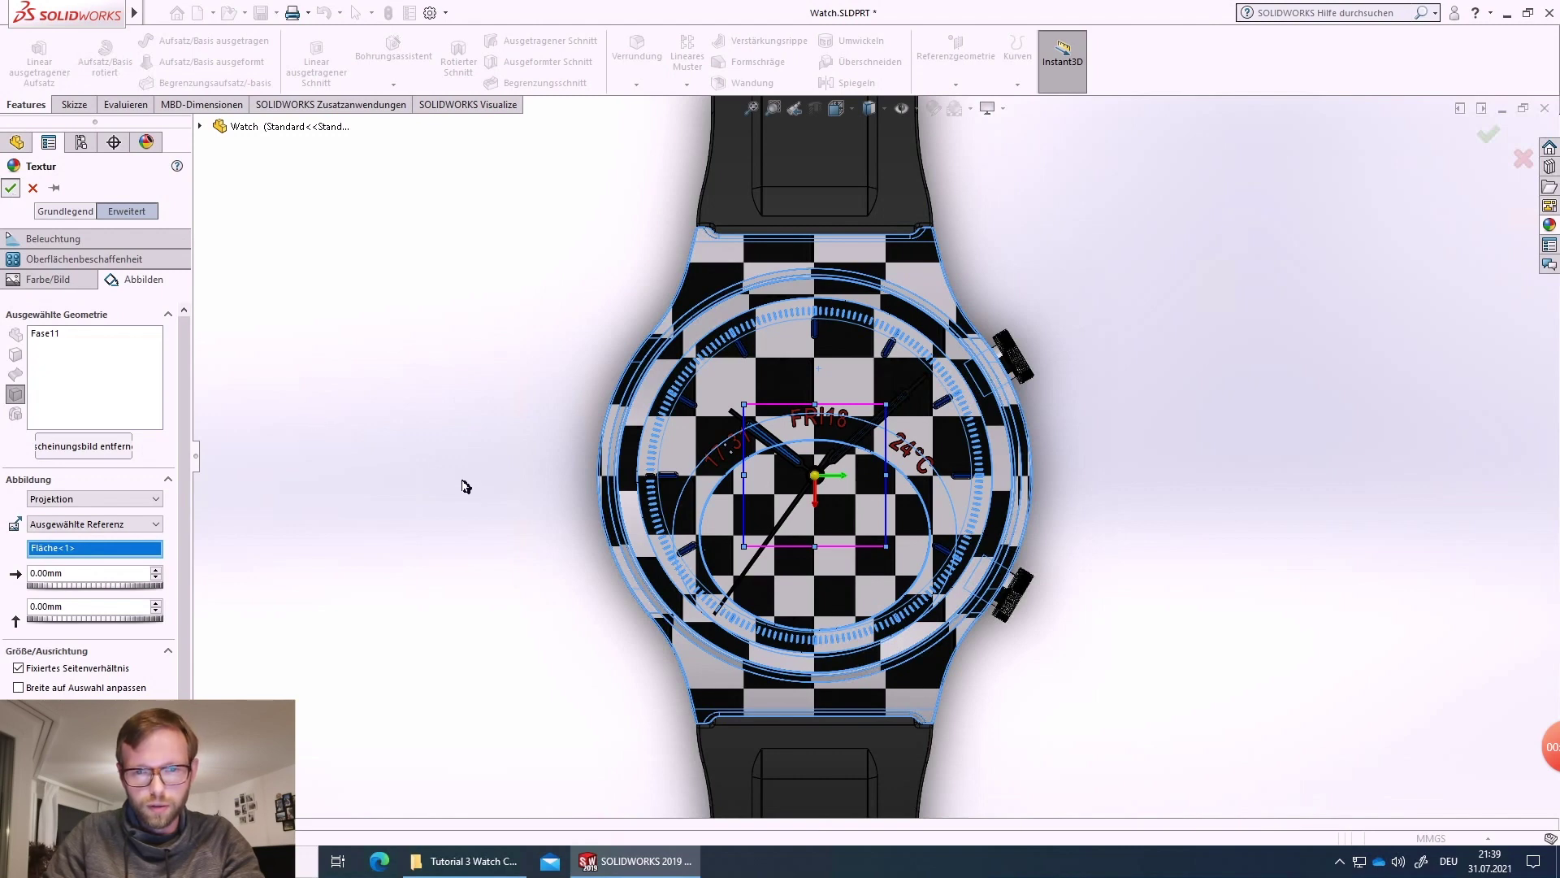
key("Return")
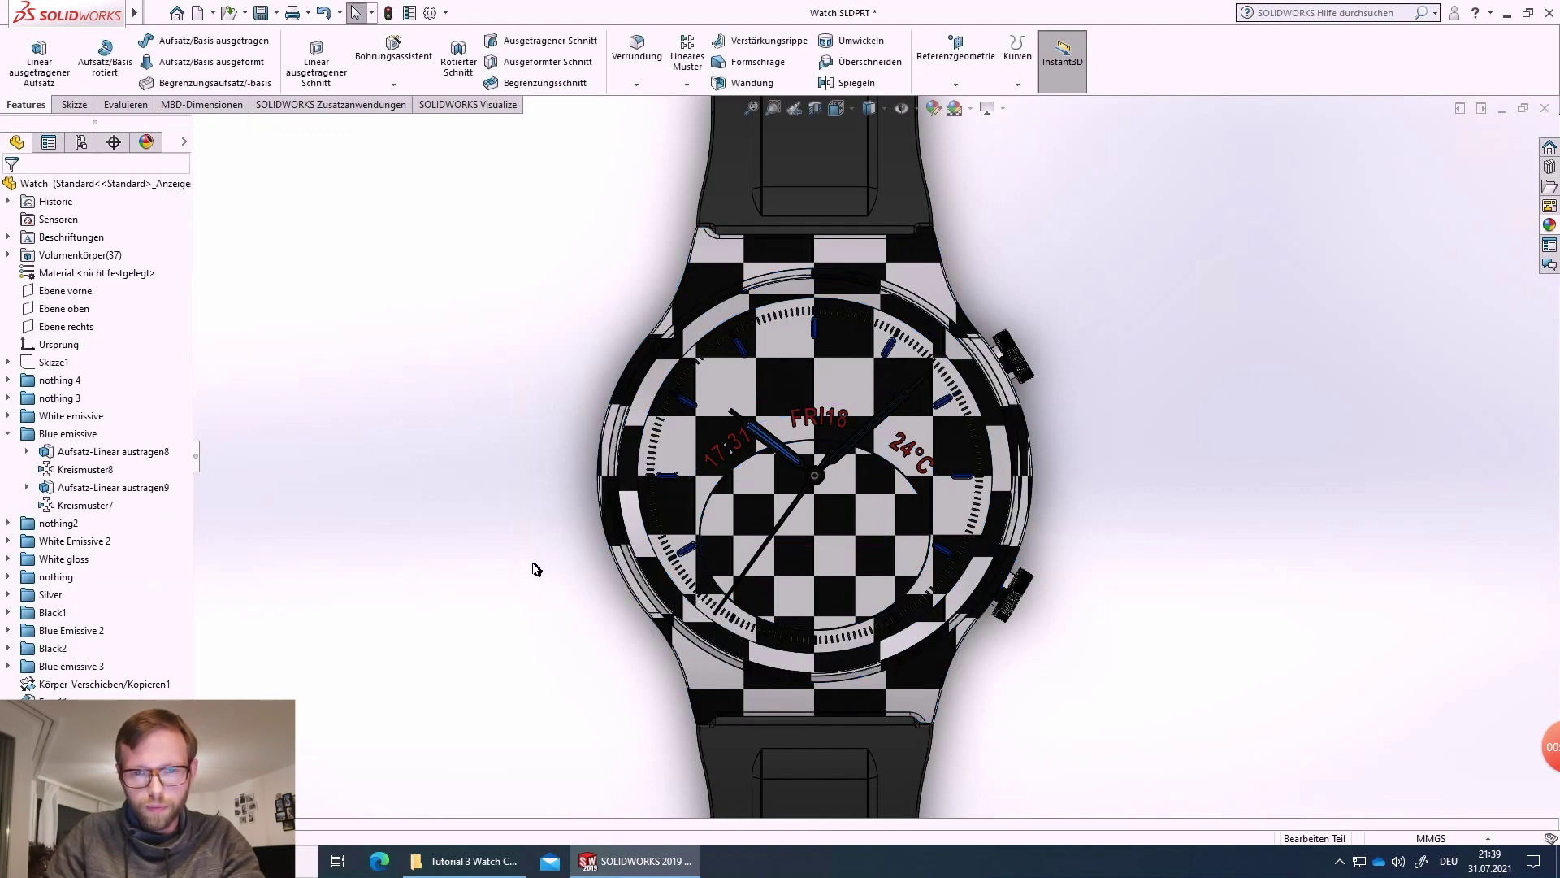
- Select the inner disc and surrounding ring faces on the case's underside and apply the Textur appearance to them
middle_click_drag(579, 534, 870, 396)
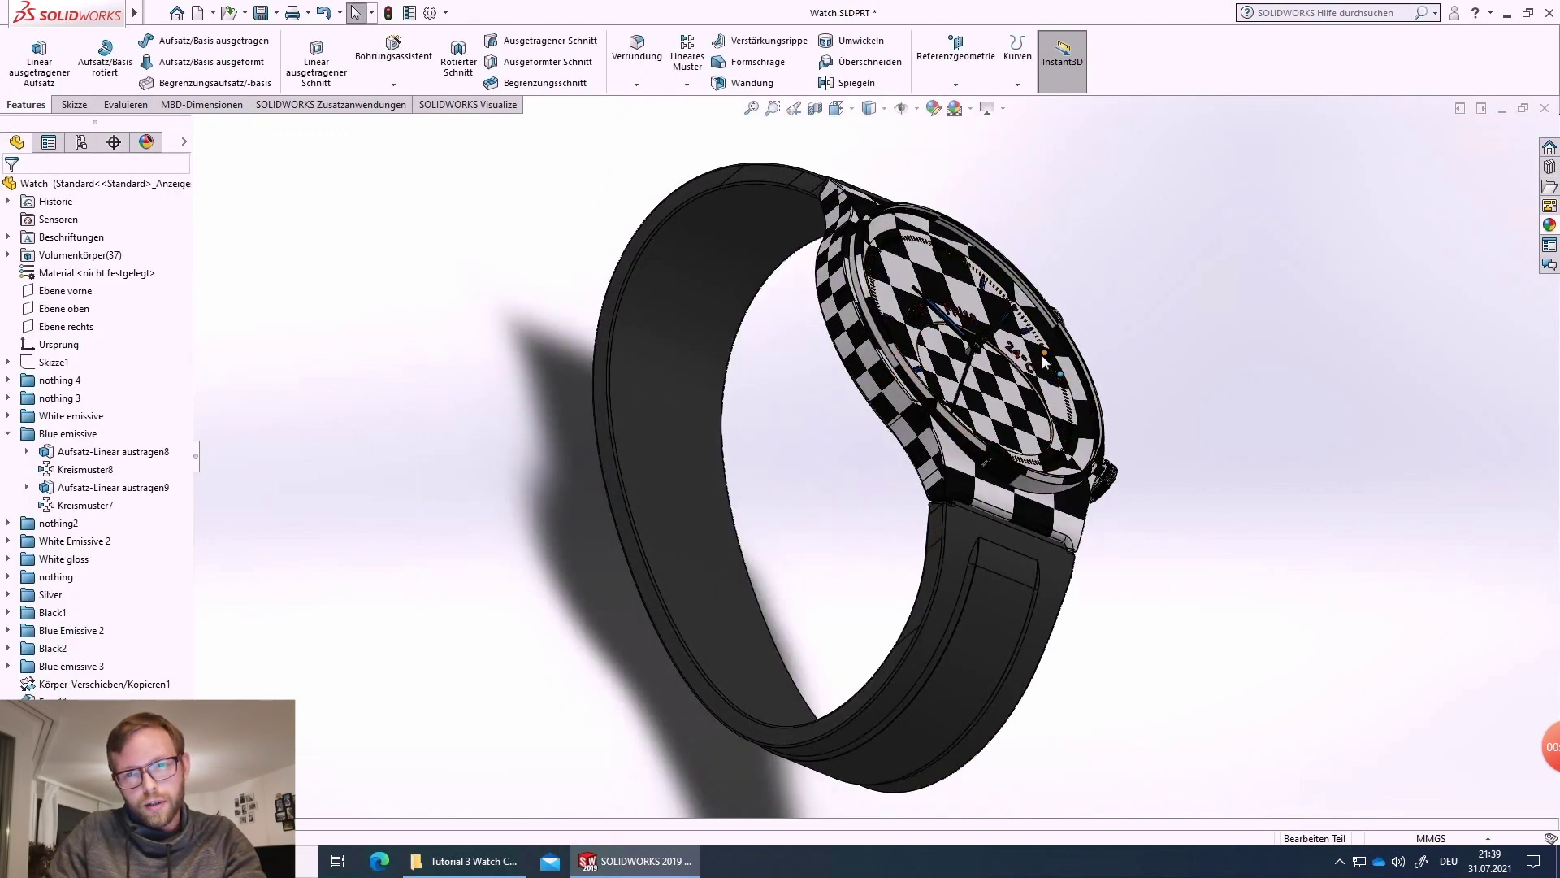
scroll(870, 396, "down", 3)
scroll(837, 396, "down", 4)
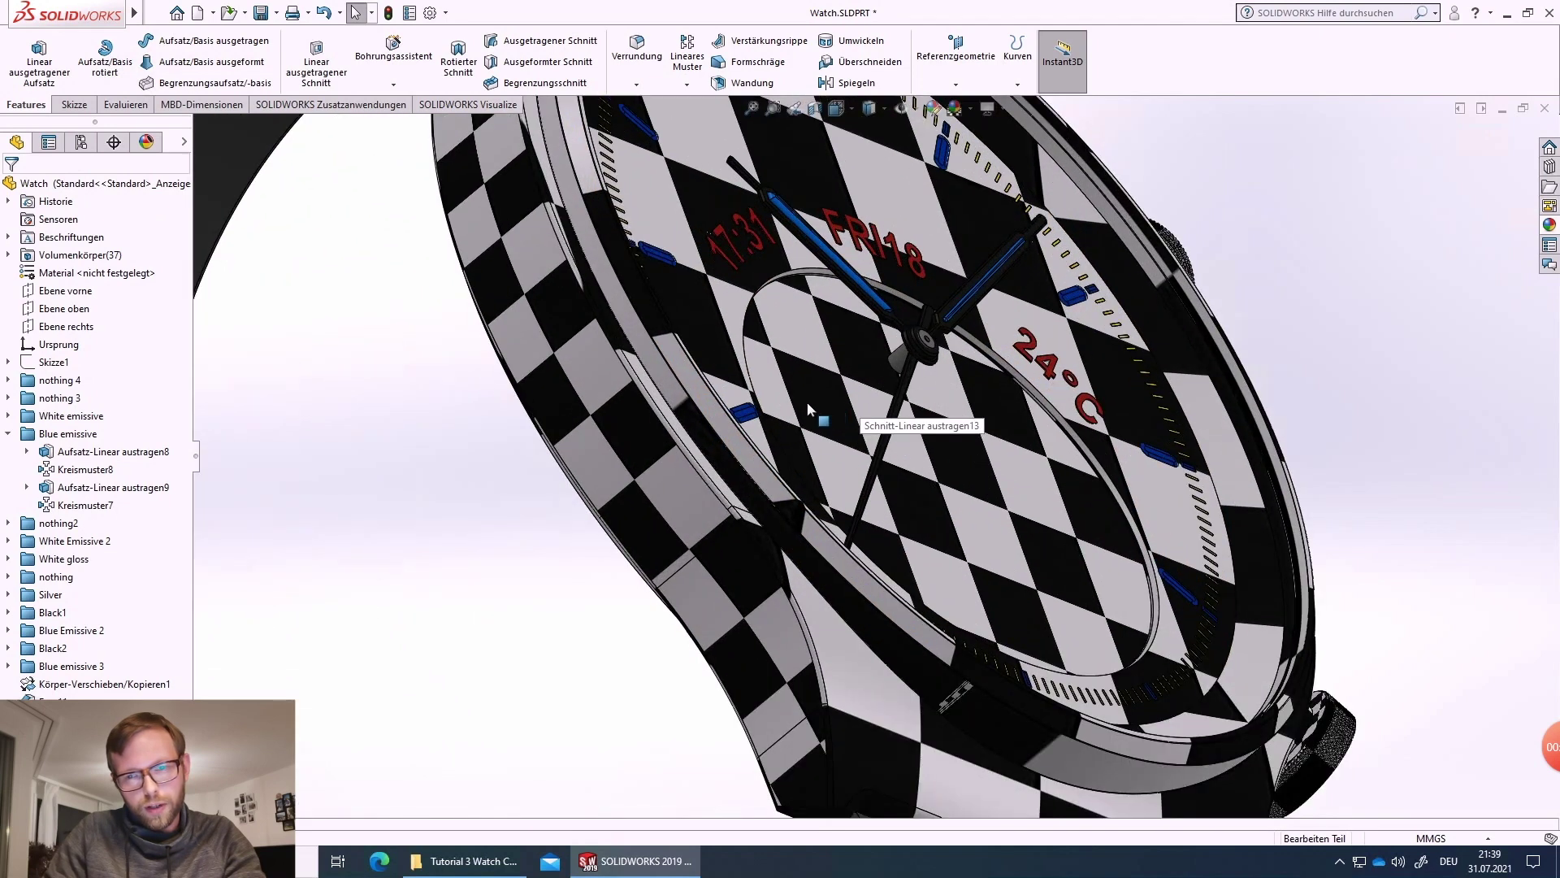
middle_click_drag(691, 428, 776, 366)
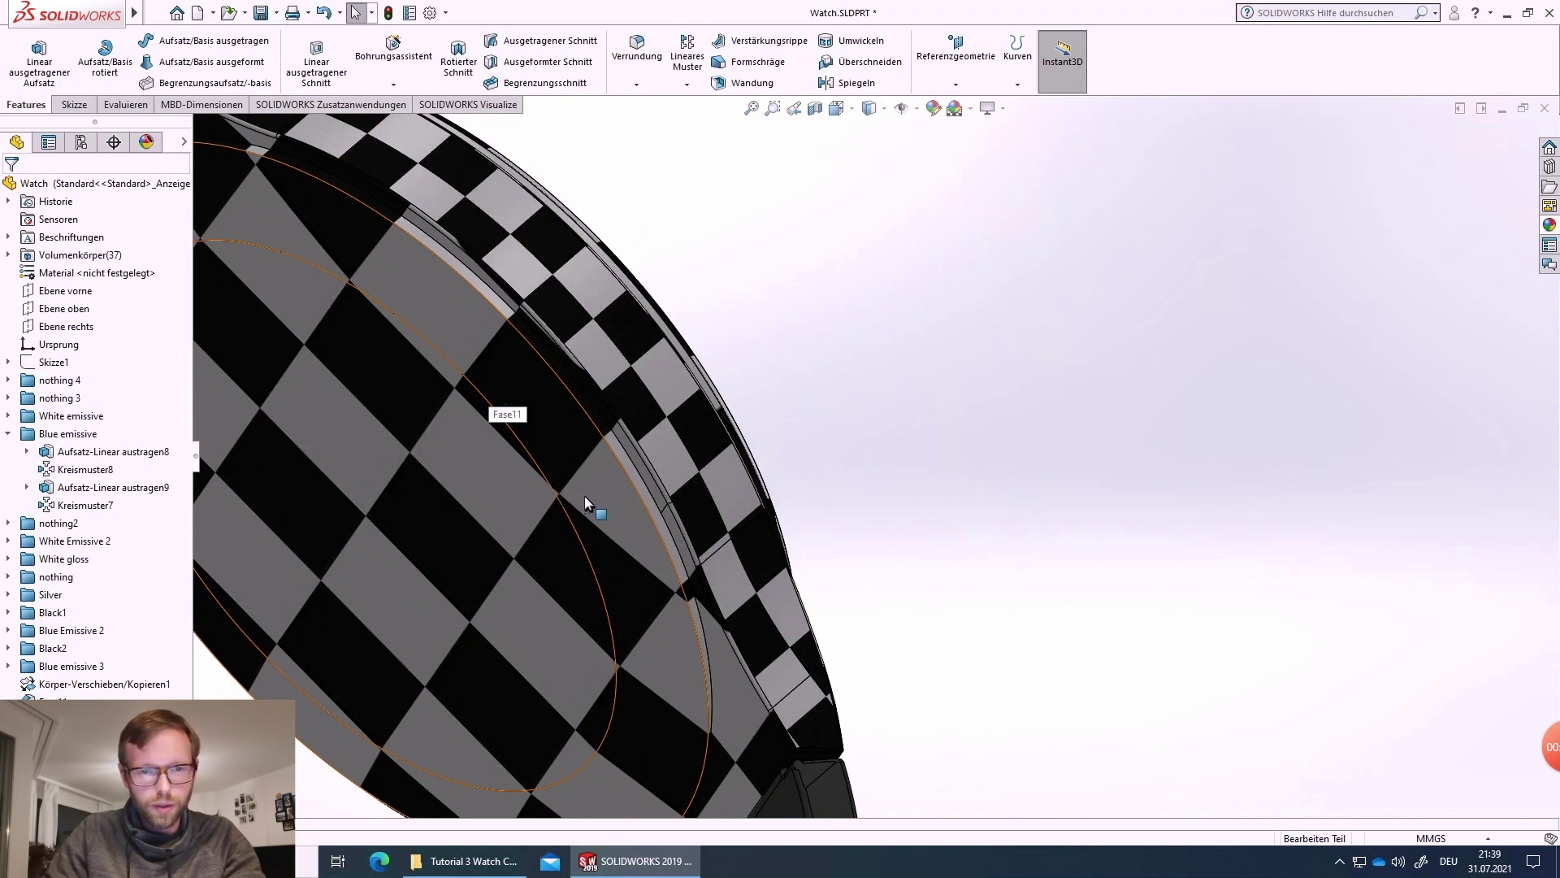
middle_click_drag(559, 426, 408, 296)
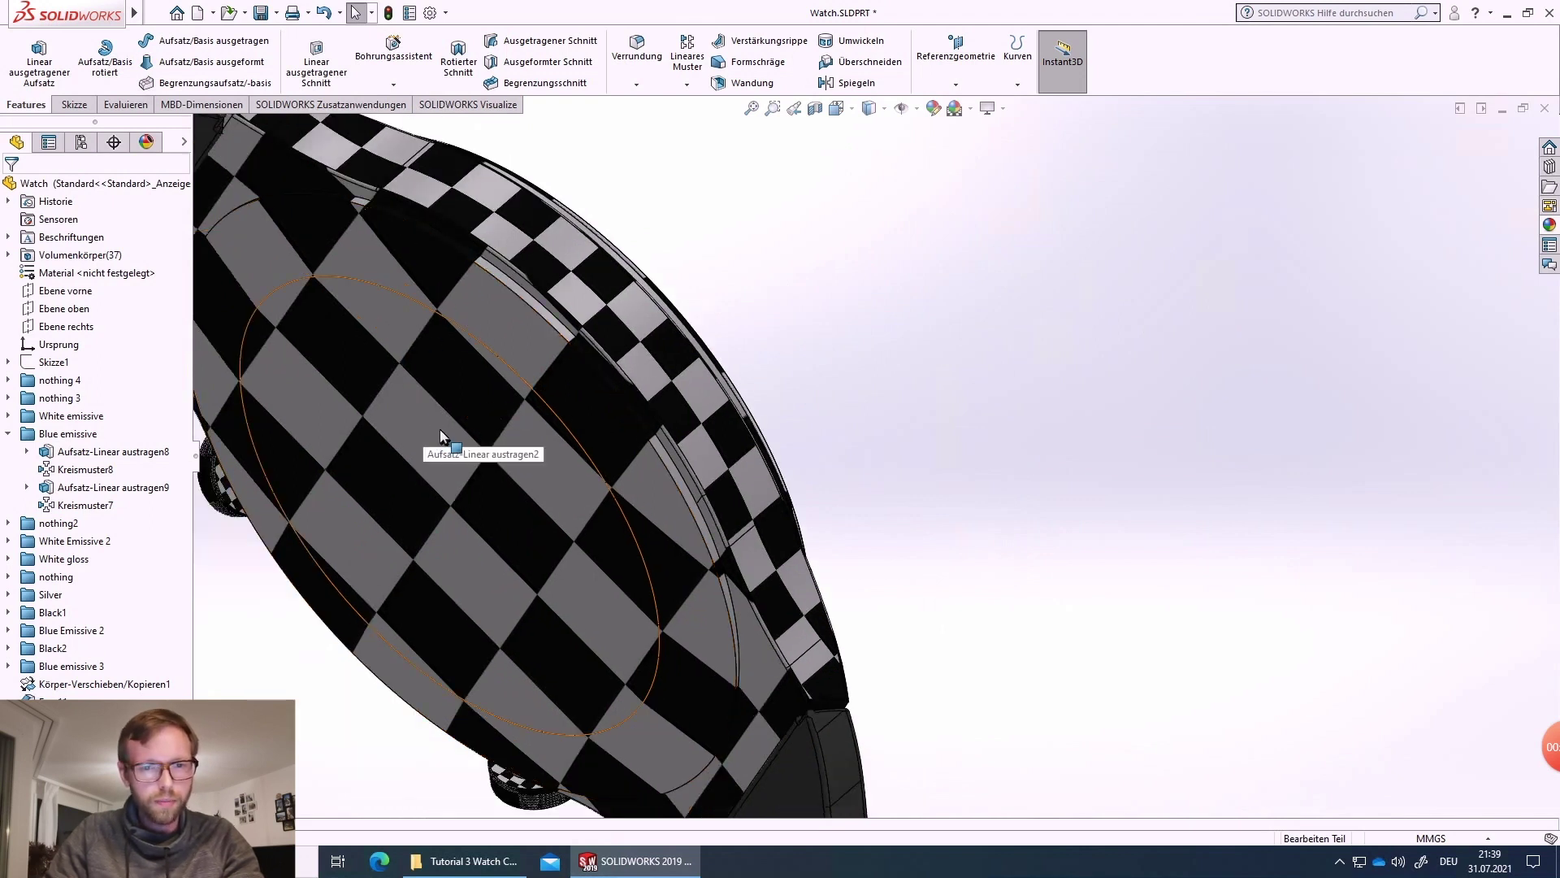
left_click(452, 465)
left_click(537, 370, "ctrl")
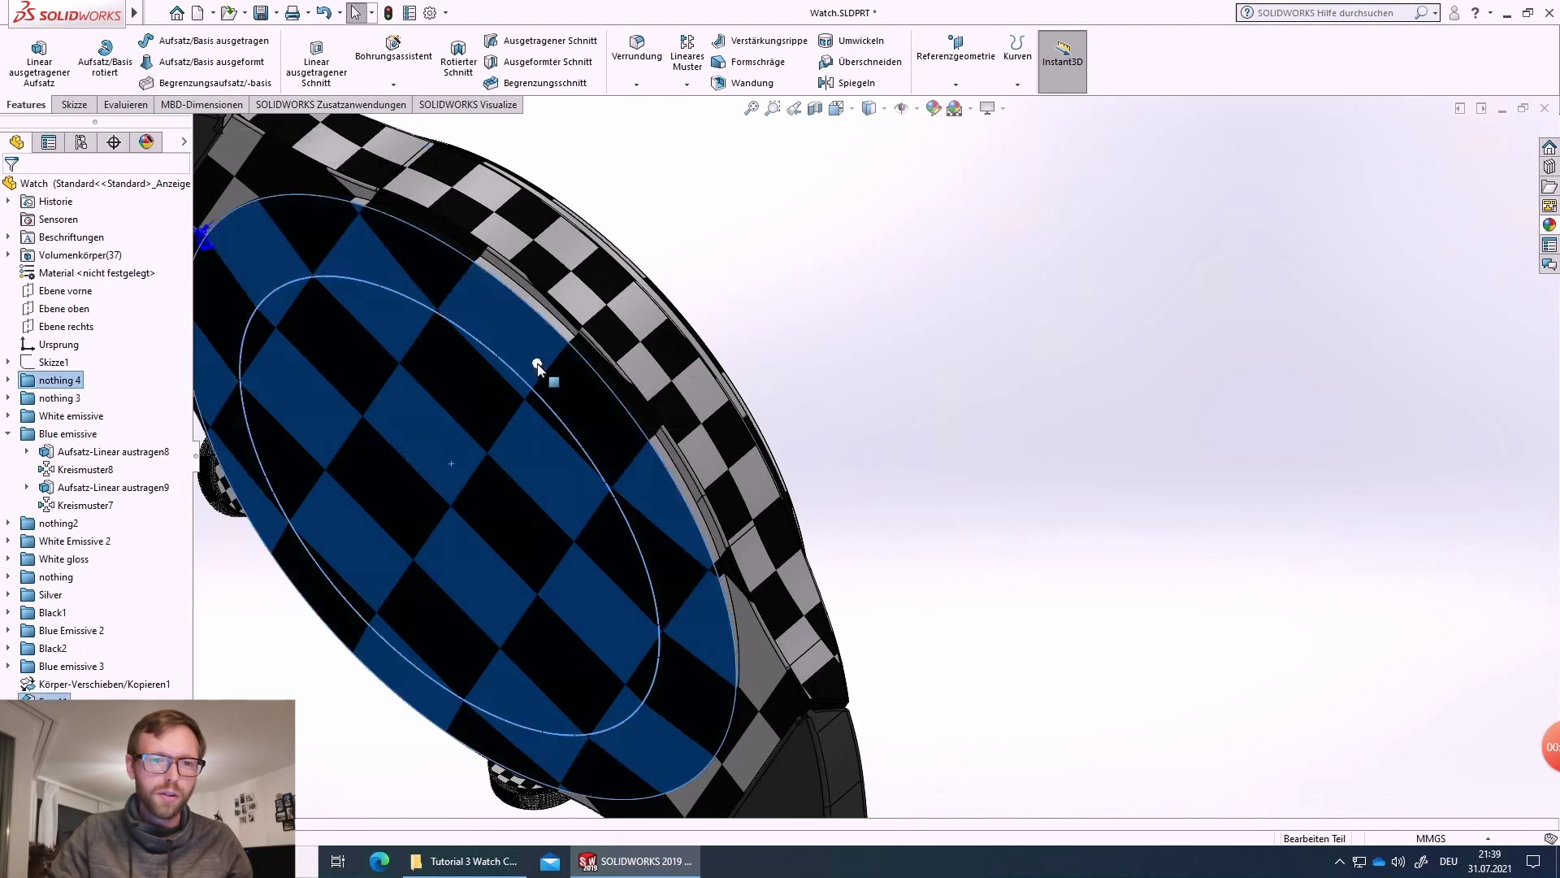
right_click(431, 287)
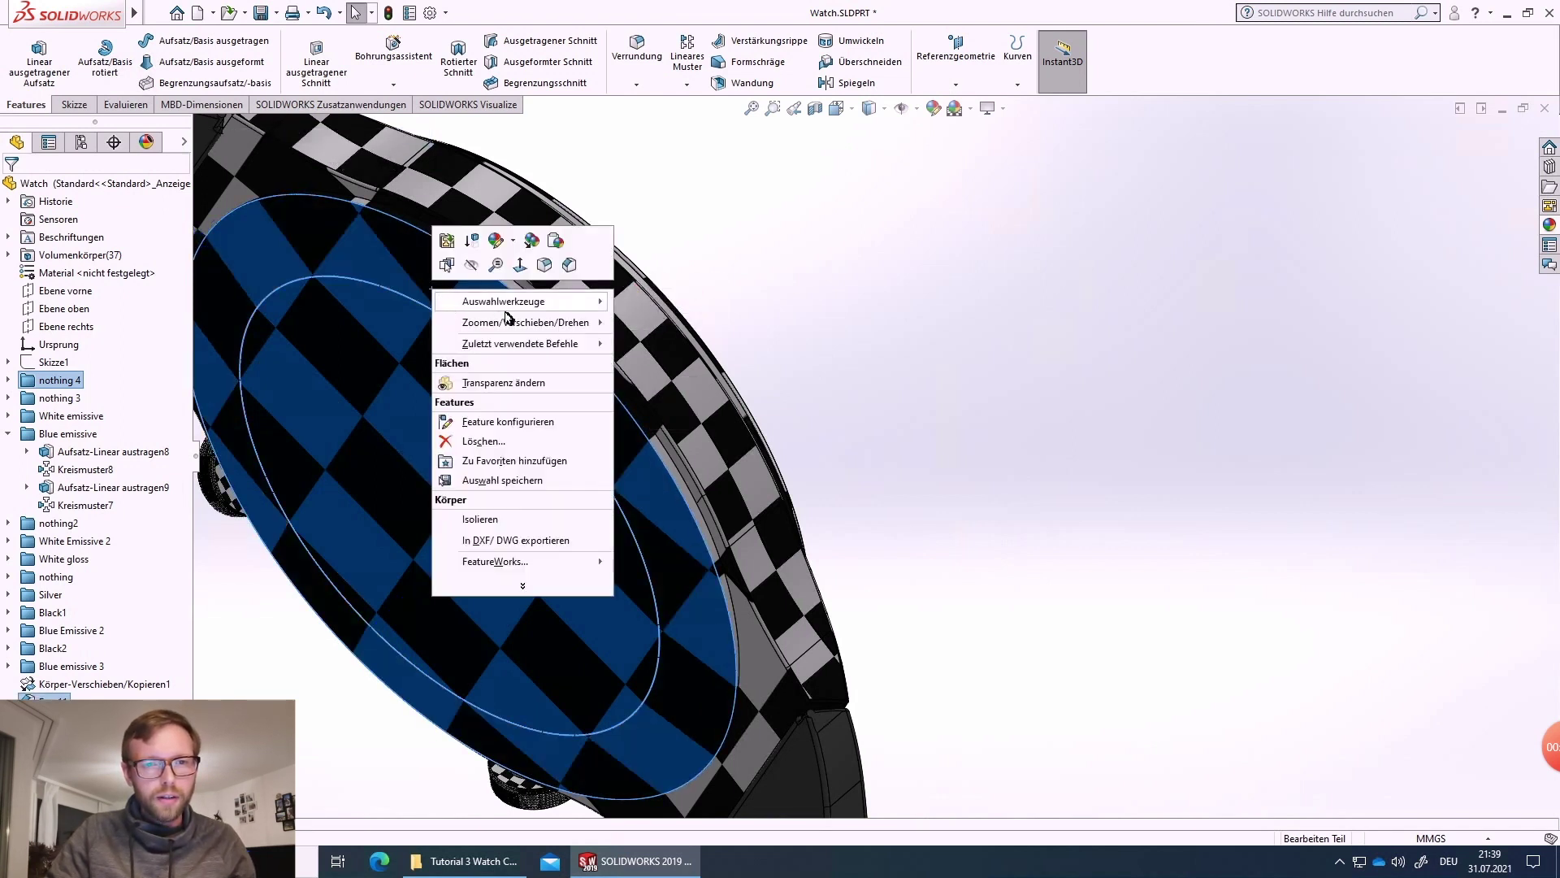
left_click(514, 243)
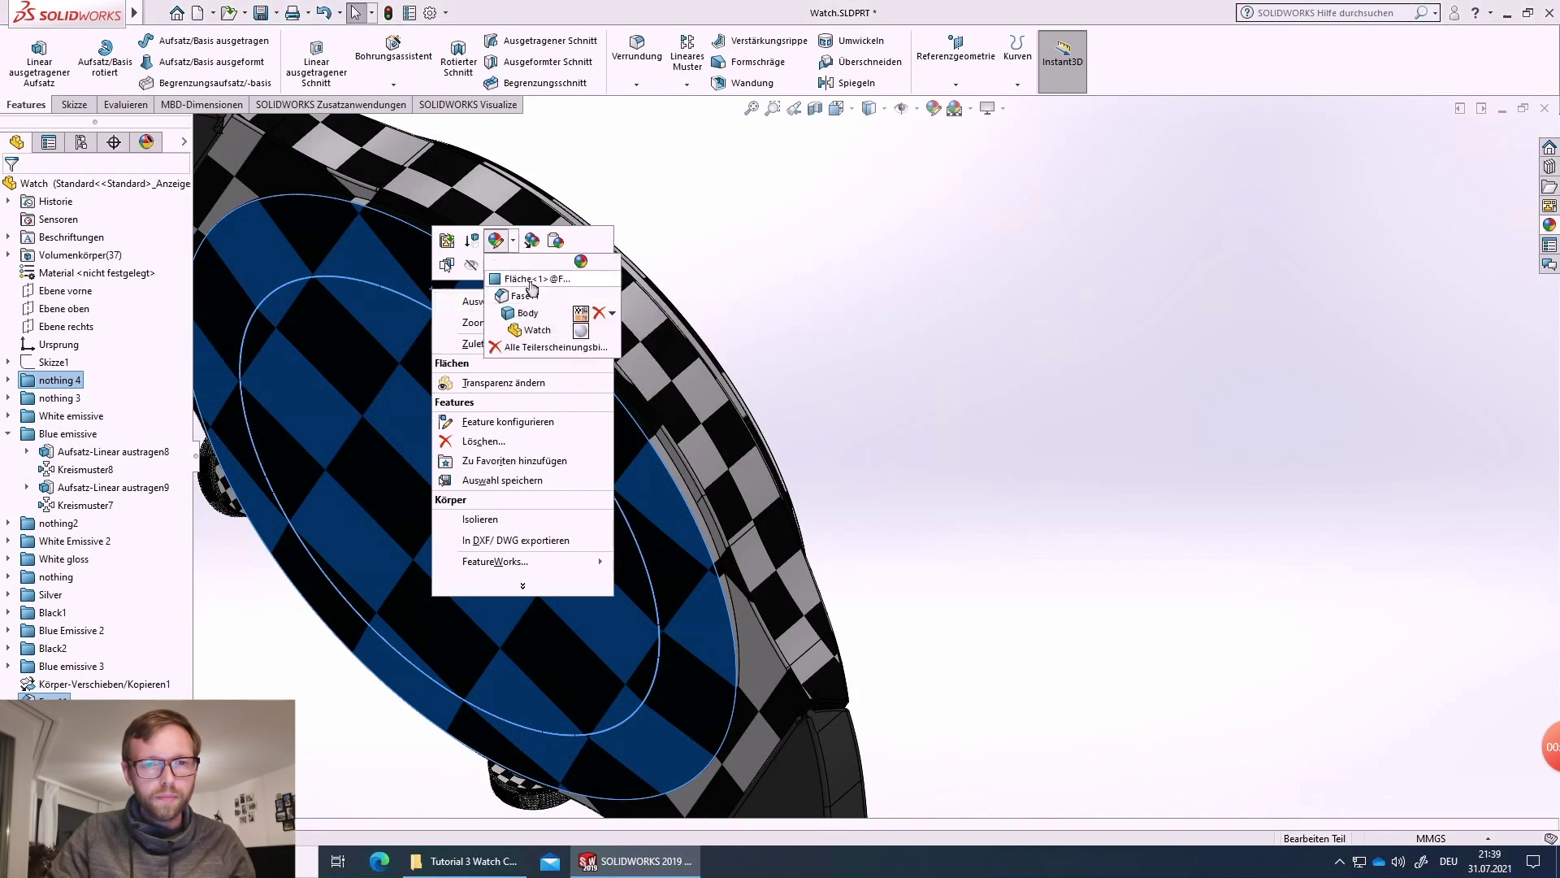
left_click(532, 280)
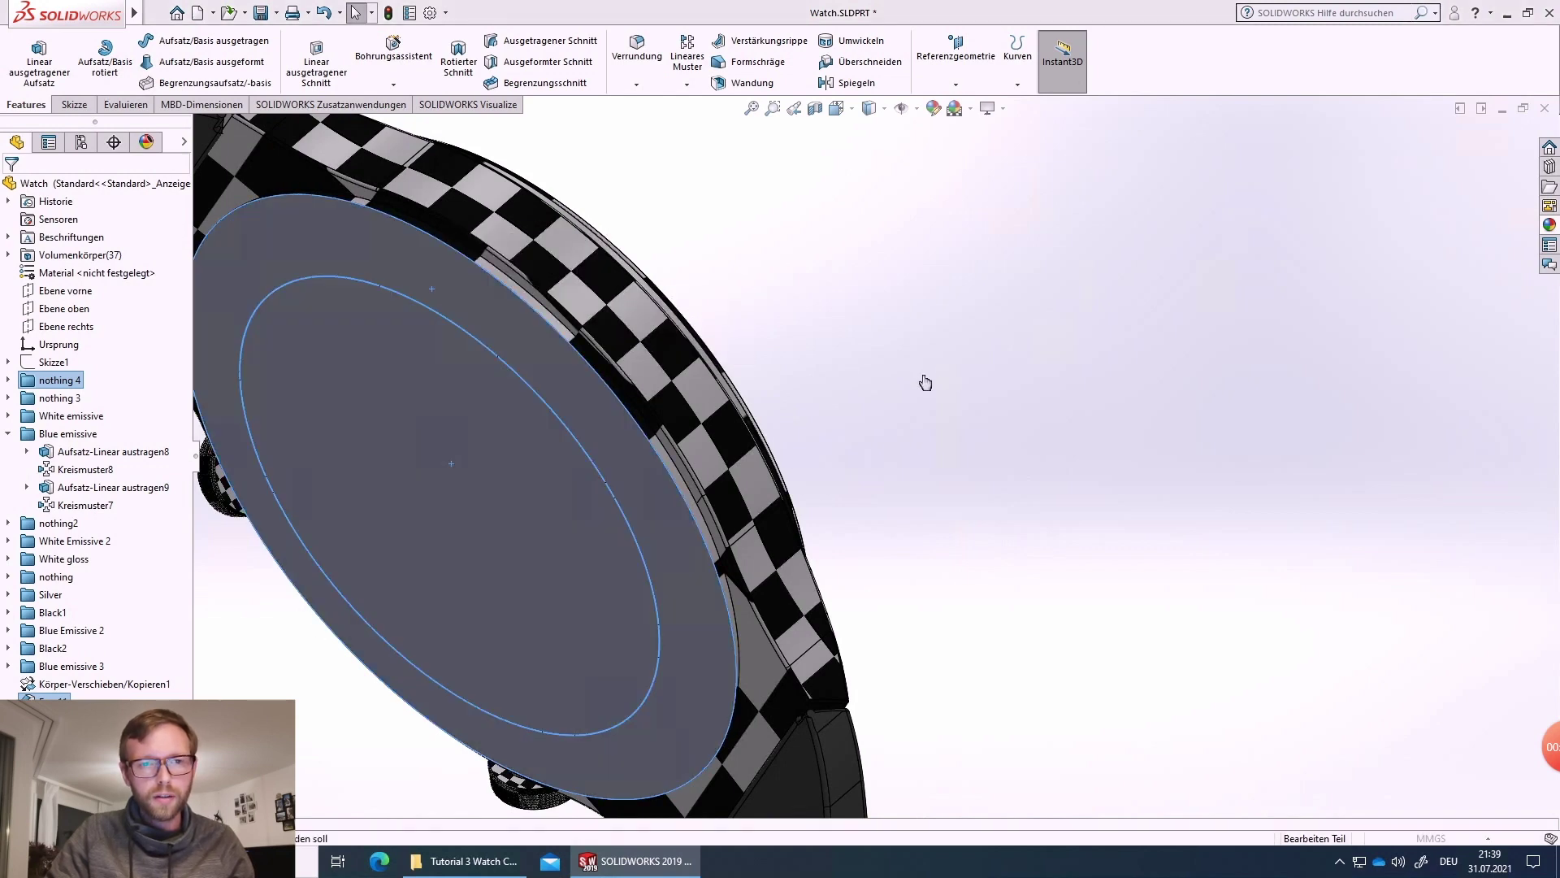
left_click_drag(1506, 423, 554, 493)
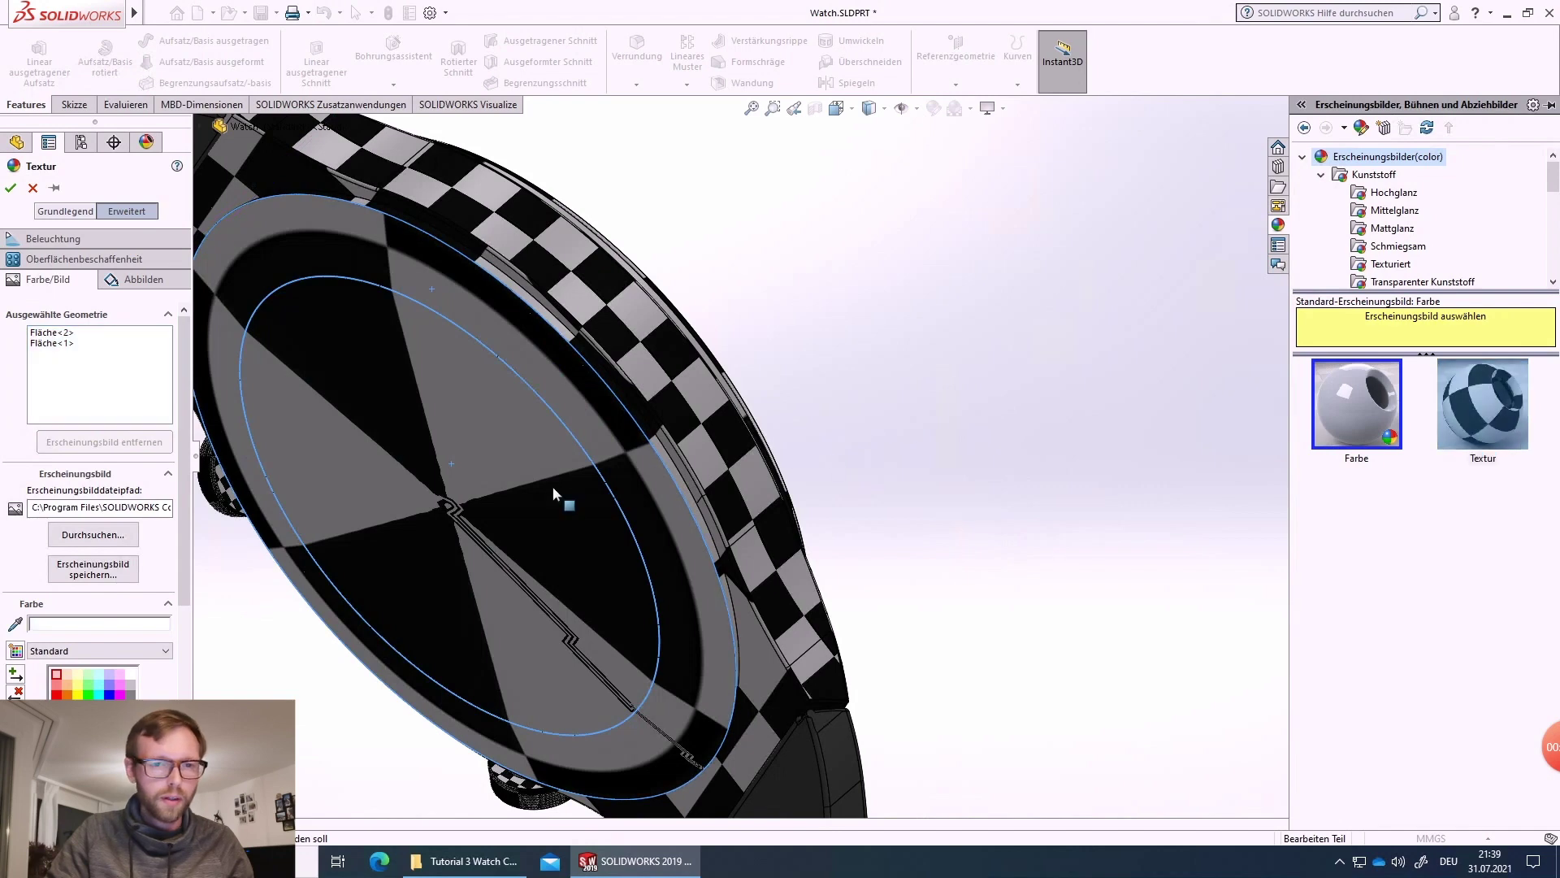
- Set the texture mapping of the two underside faces to Projektion
left_click(144, 282)
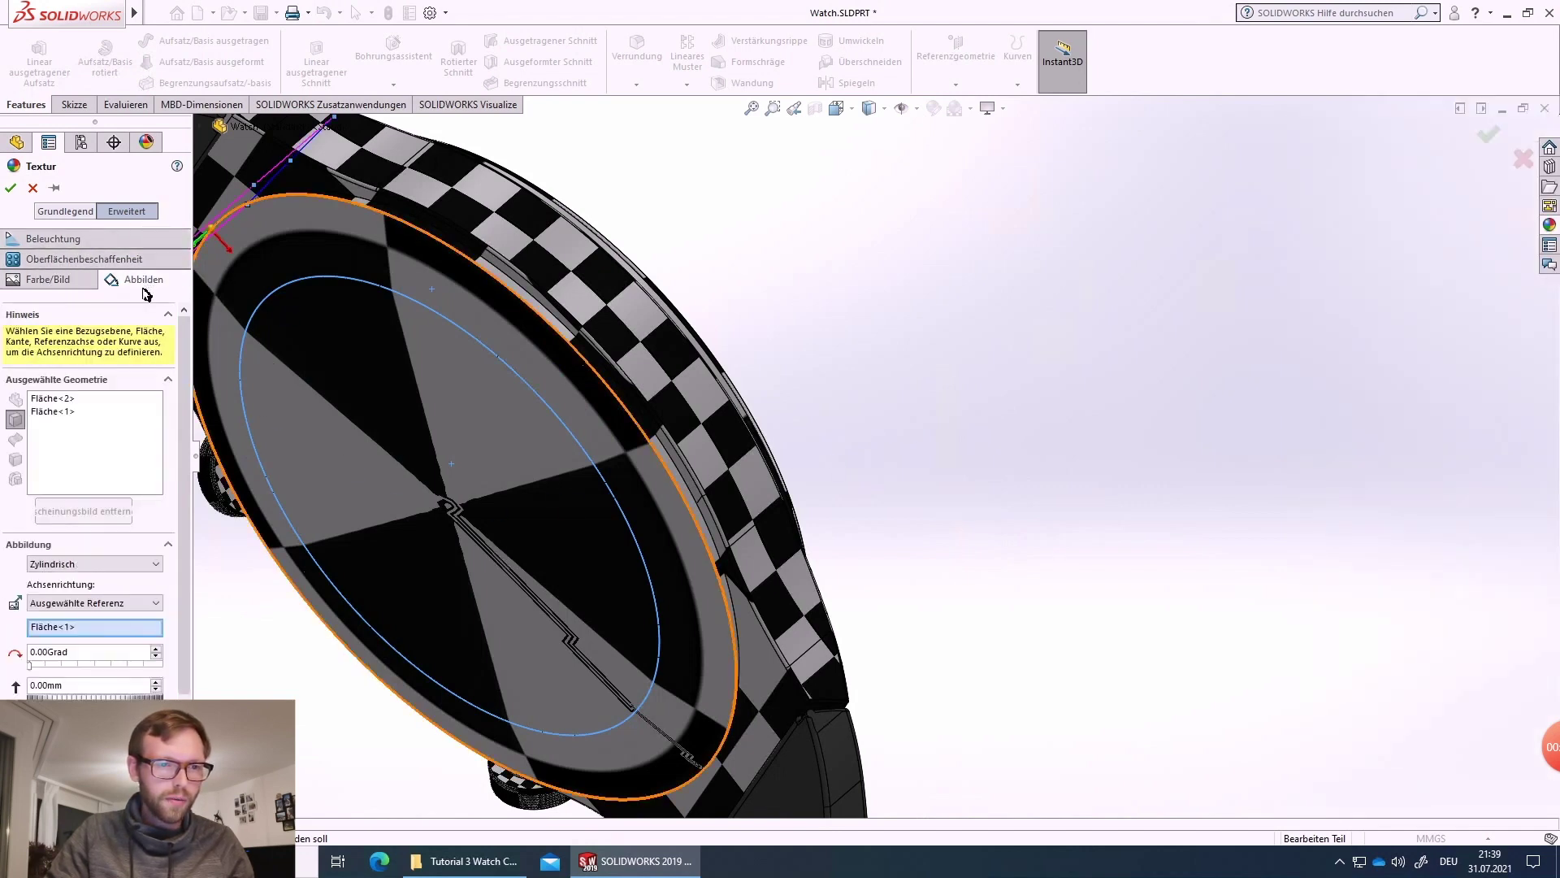
left_click(84, 564)
left_click(84, 596)
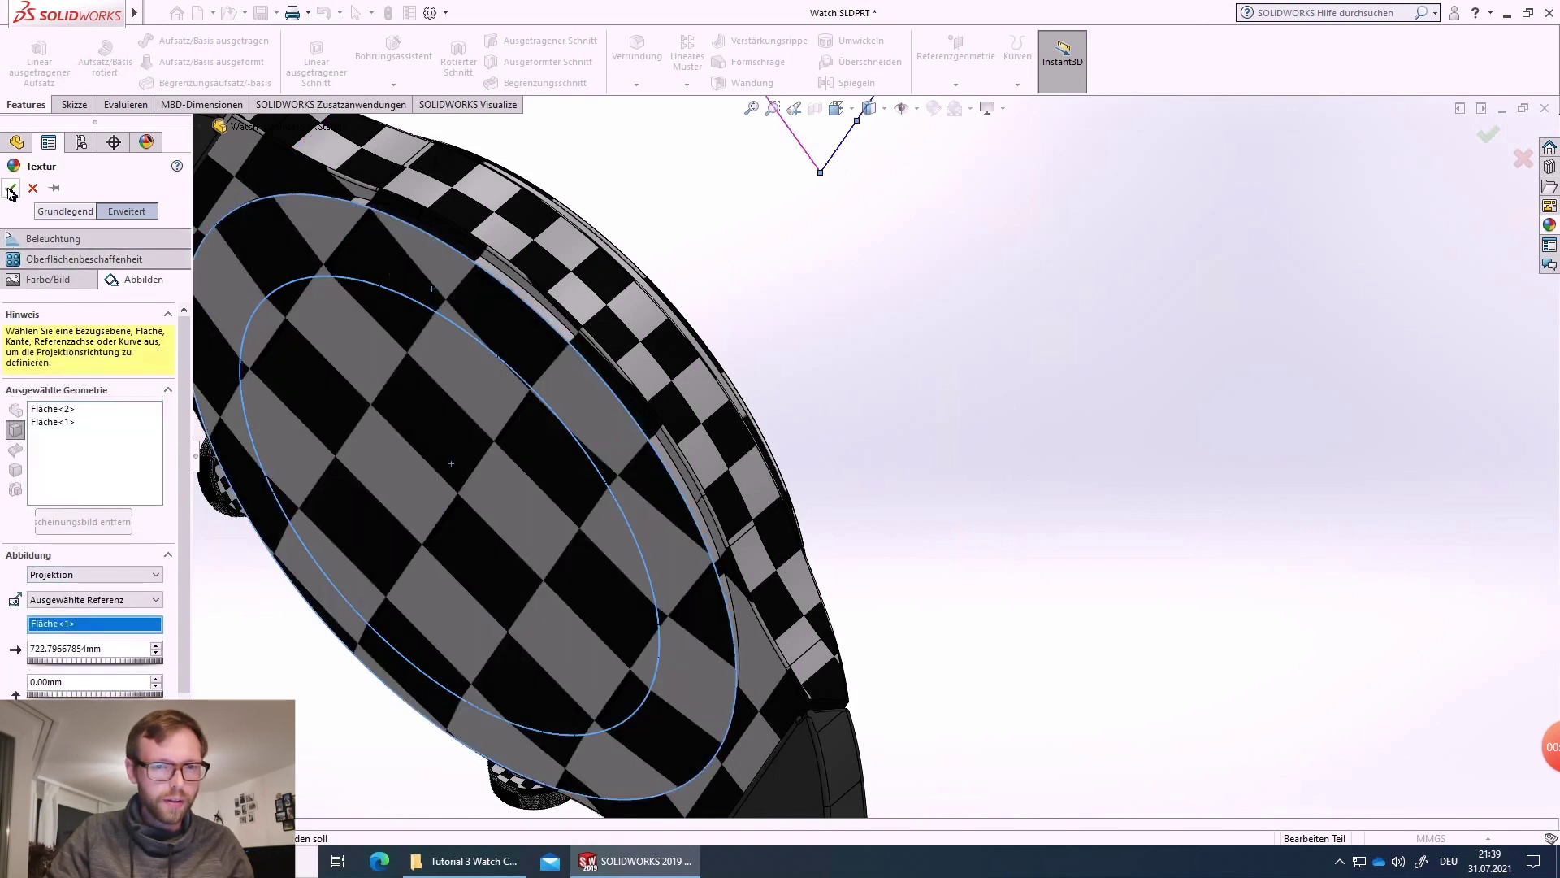
- Accept the underside faces' appearance and apply the Textur appearance with Zylindrisch mapping to the narrow edge face around them
key("Return")
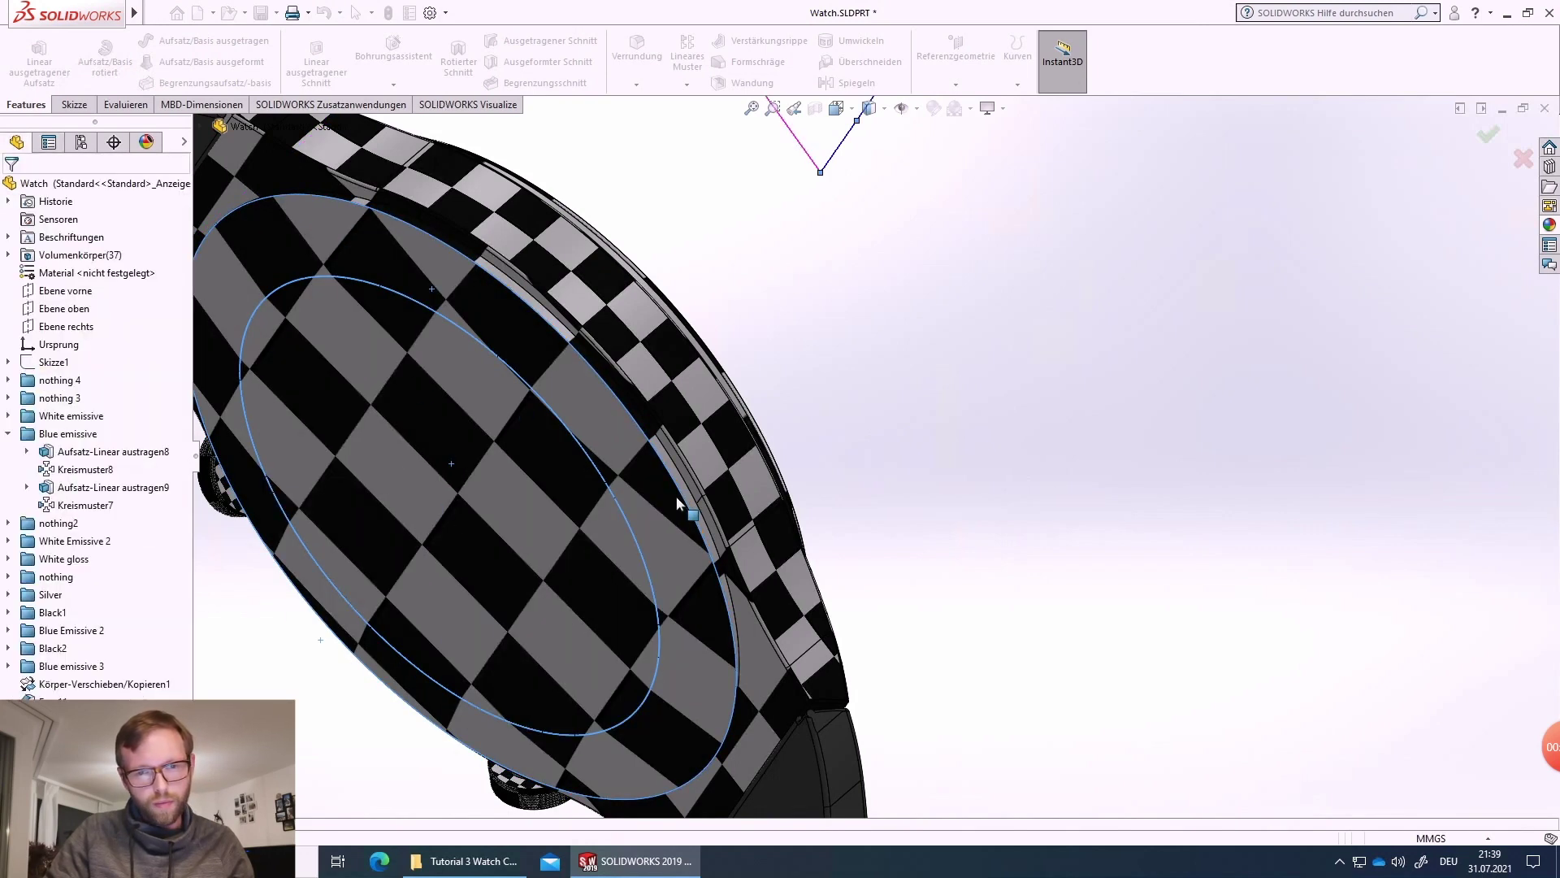
scroll(653, 470, "down", 2)
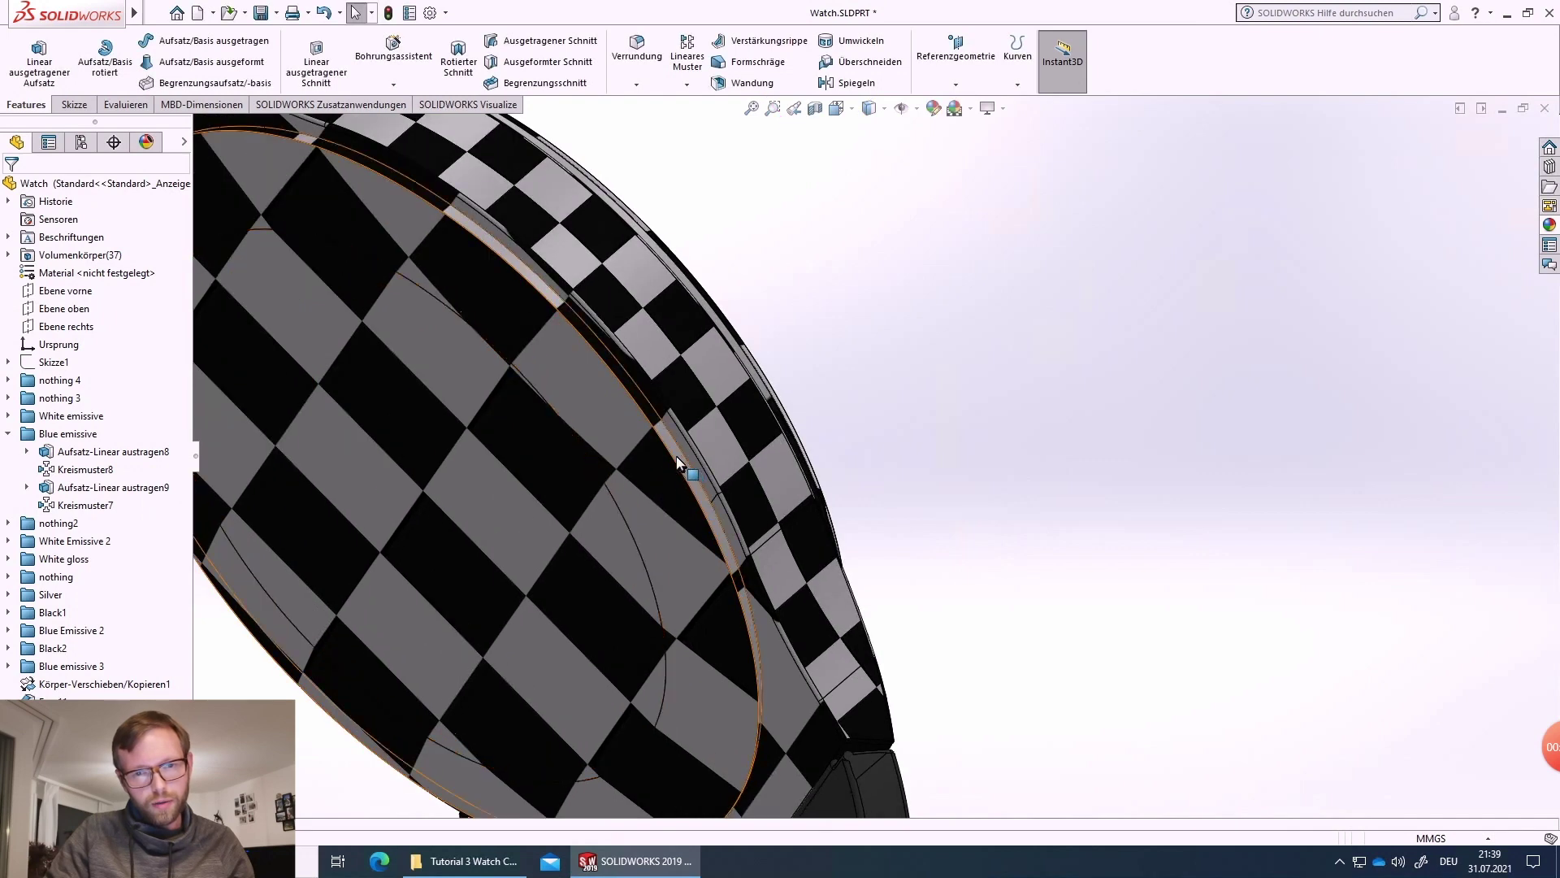
left_click(680, 463)
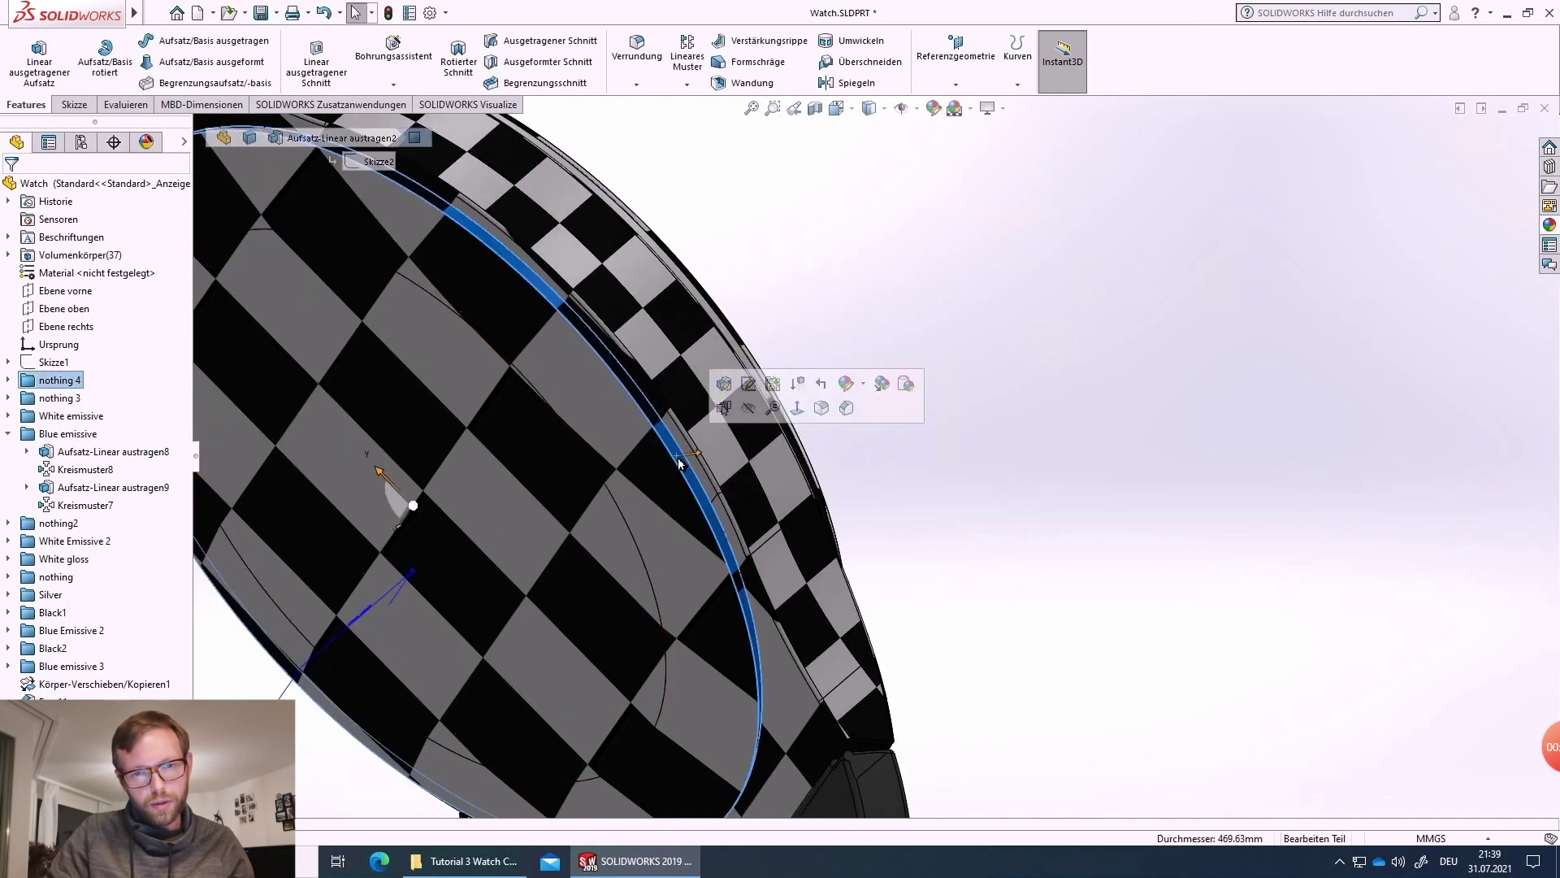
left_click(865, 385)
left_click(883, 422)
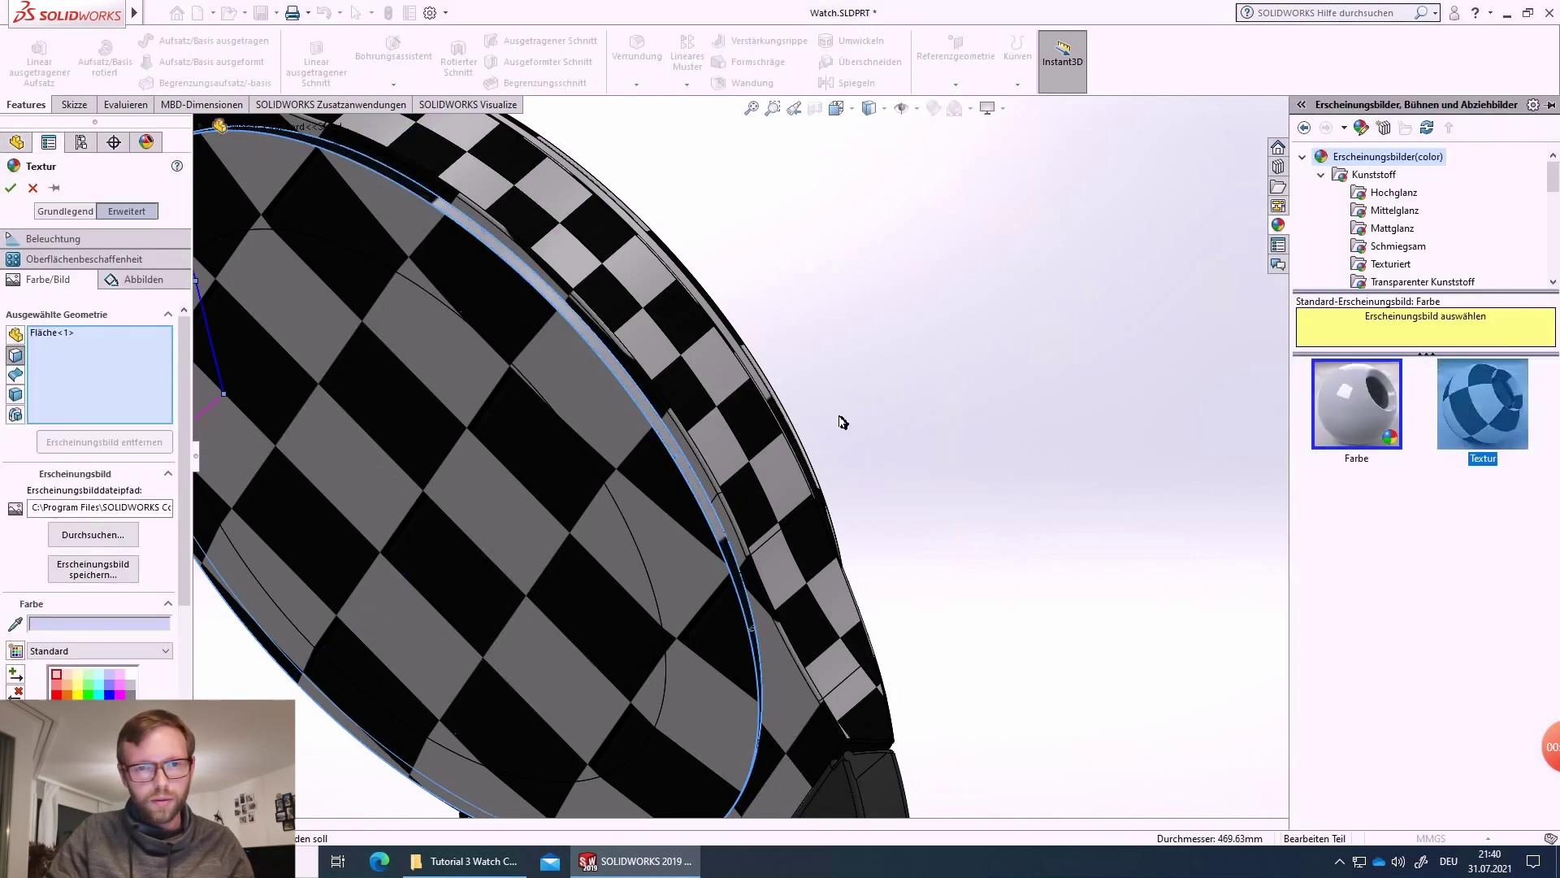
left_click(143, 282)
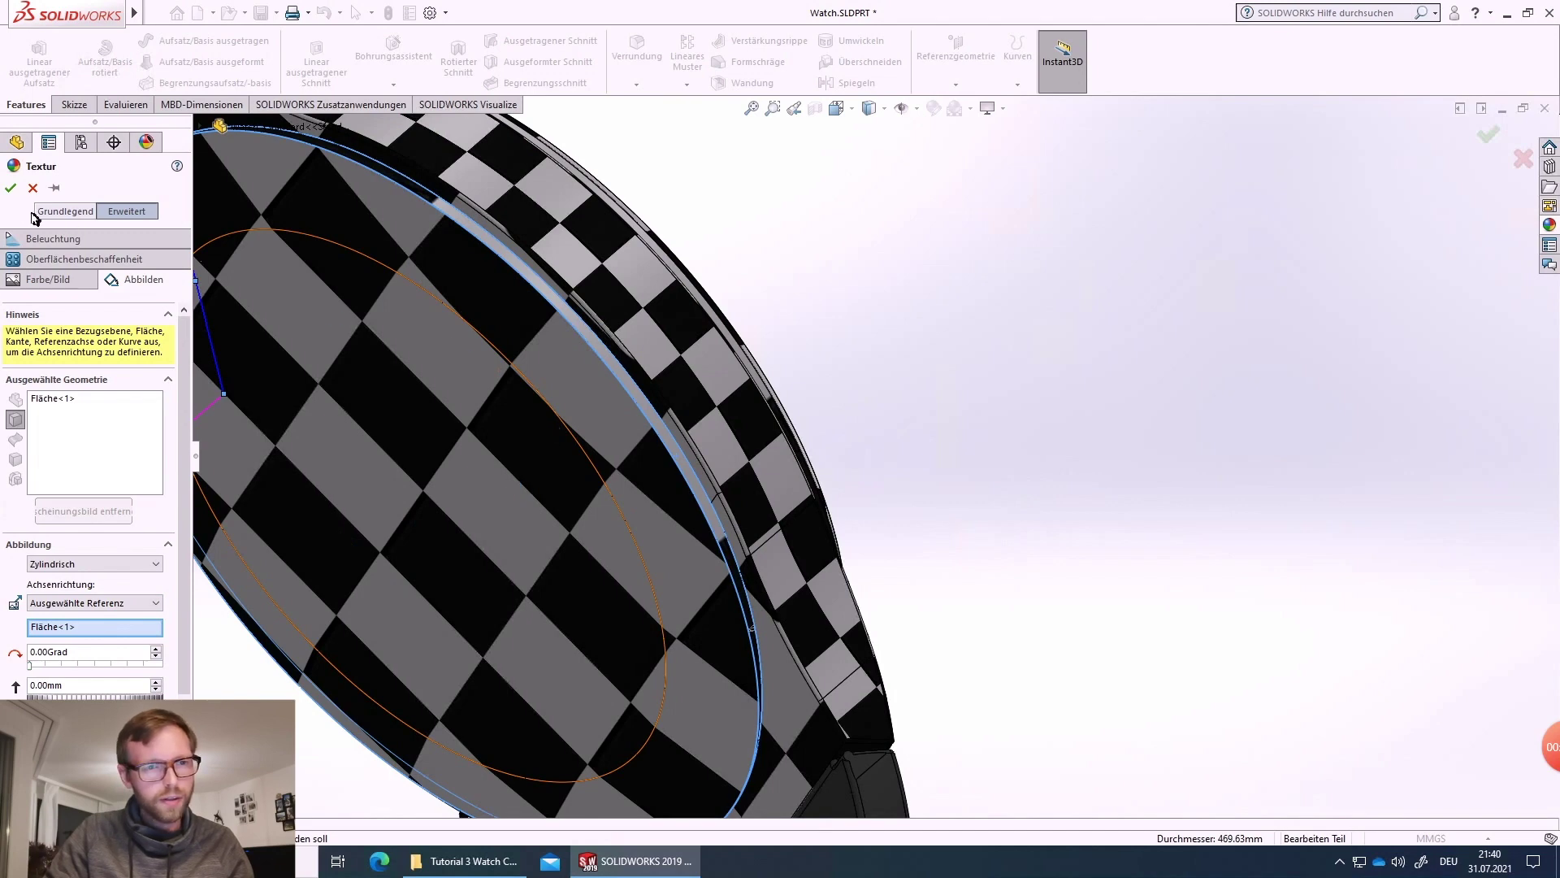
key("Return")
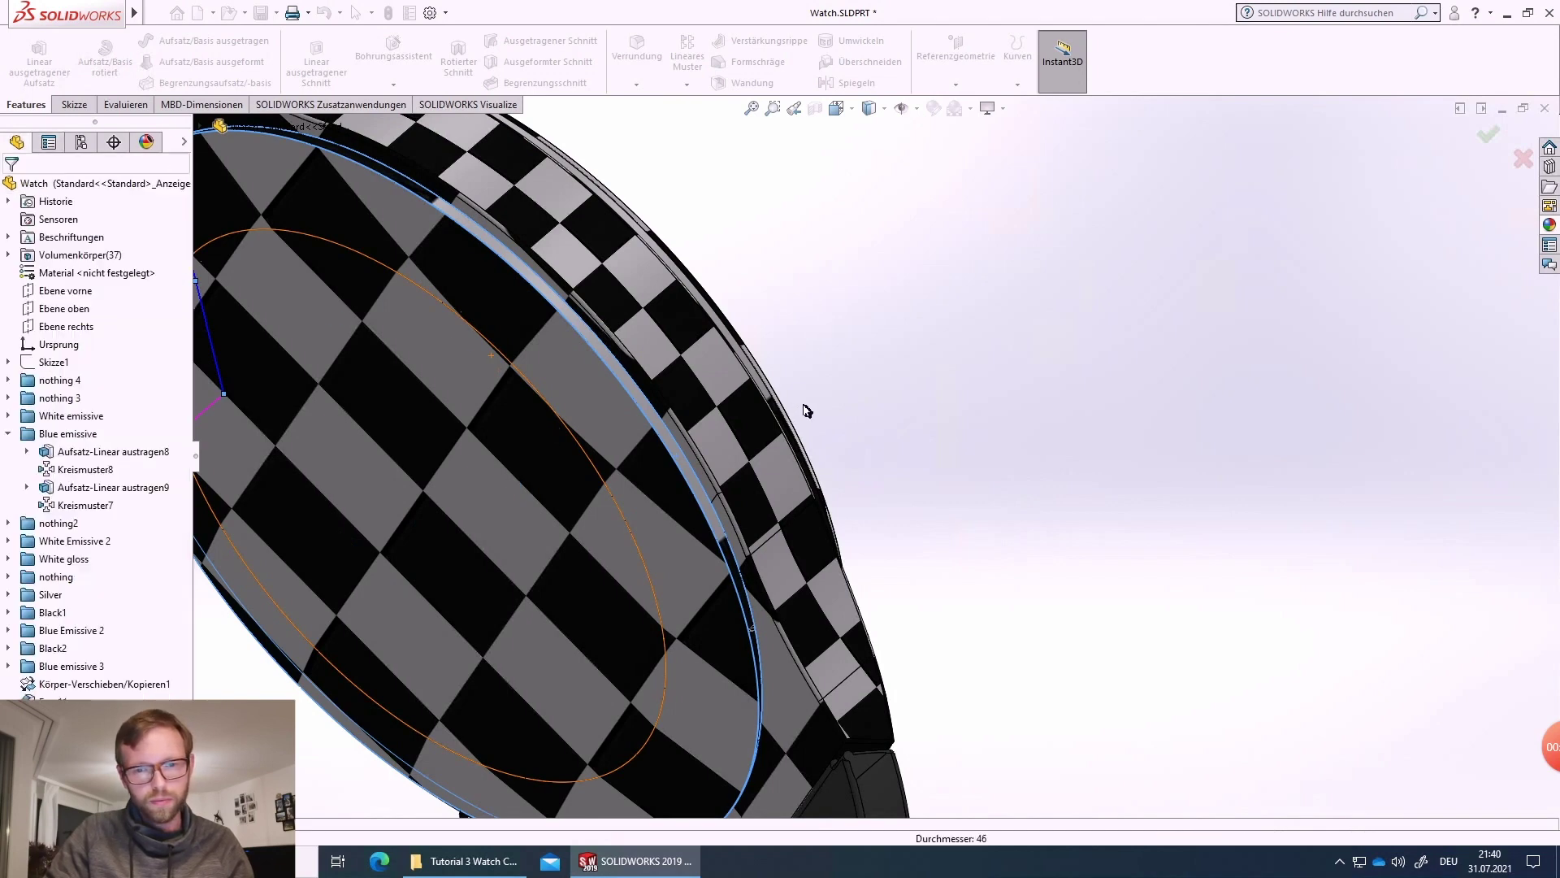
- Export the finished watch model to SOLIDWORKS Visualize with Erweiterter Export
middle_click_drag(853, 419, 615, 456)
scroll(1047, 385, "up", 3)
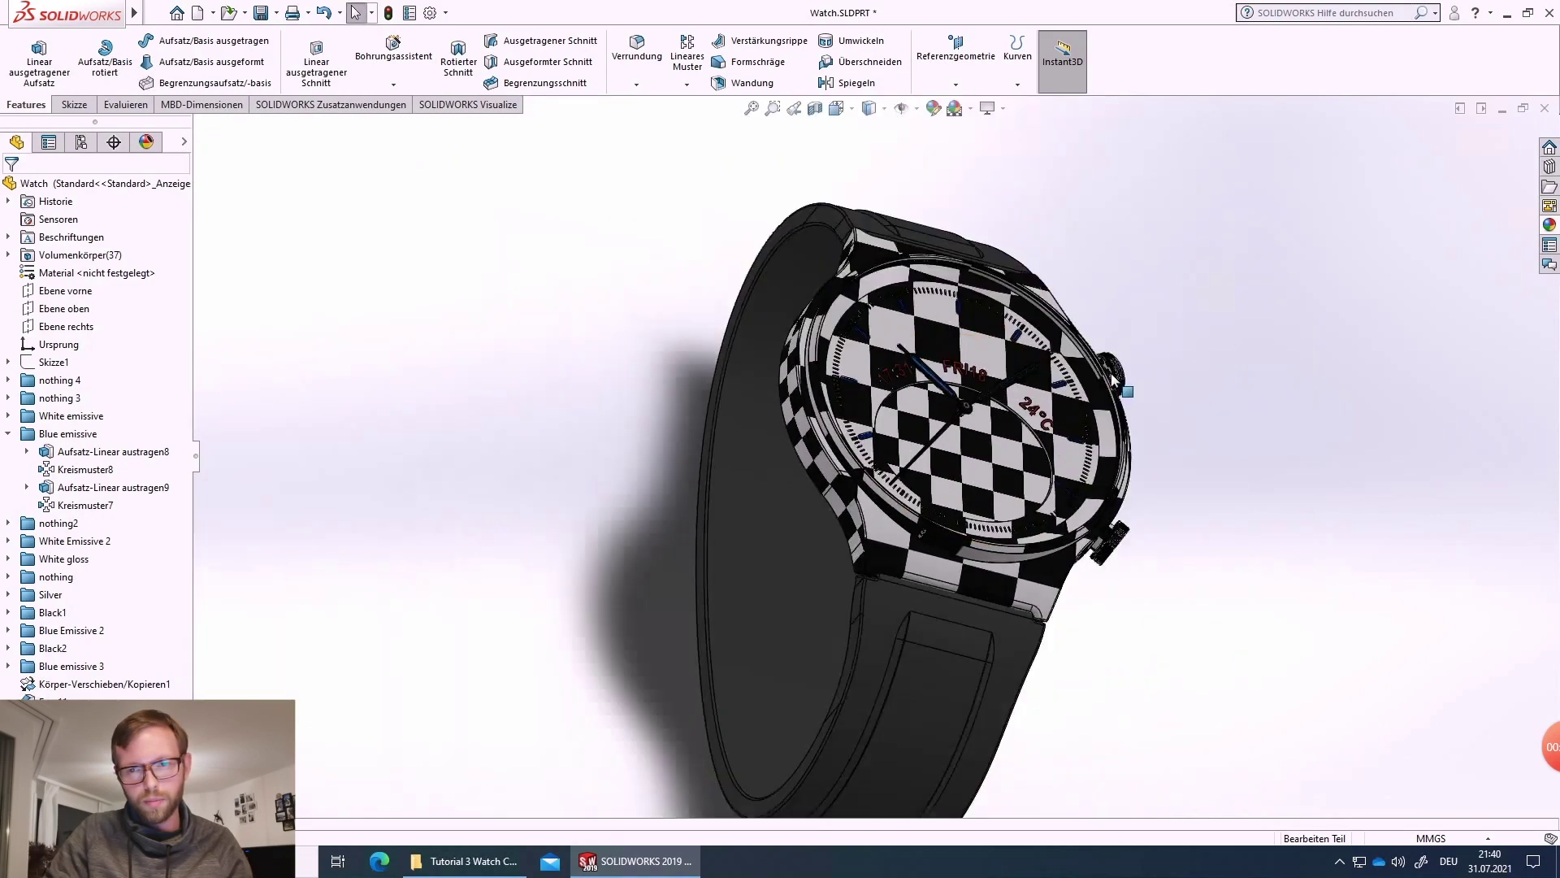
scroll(1113, 385, "down", 2)
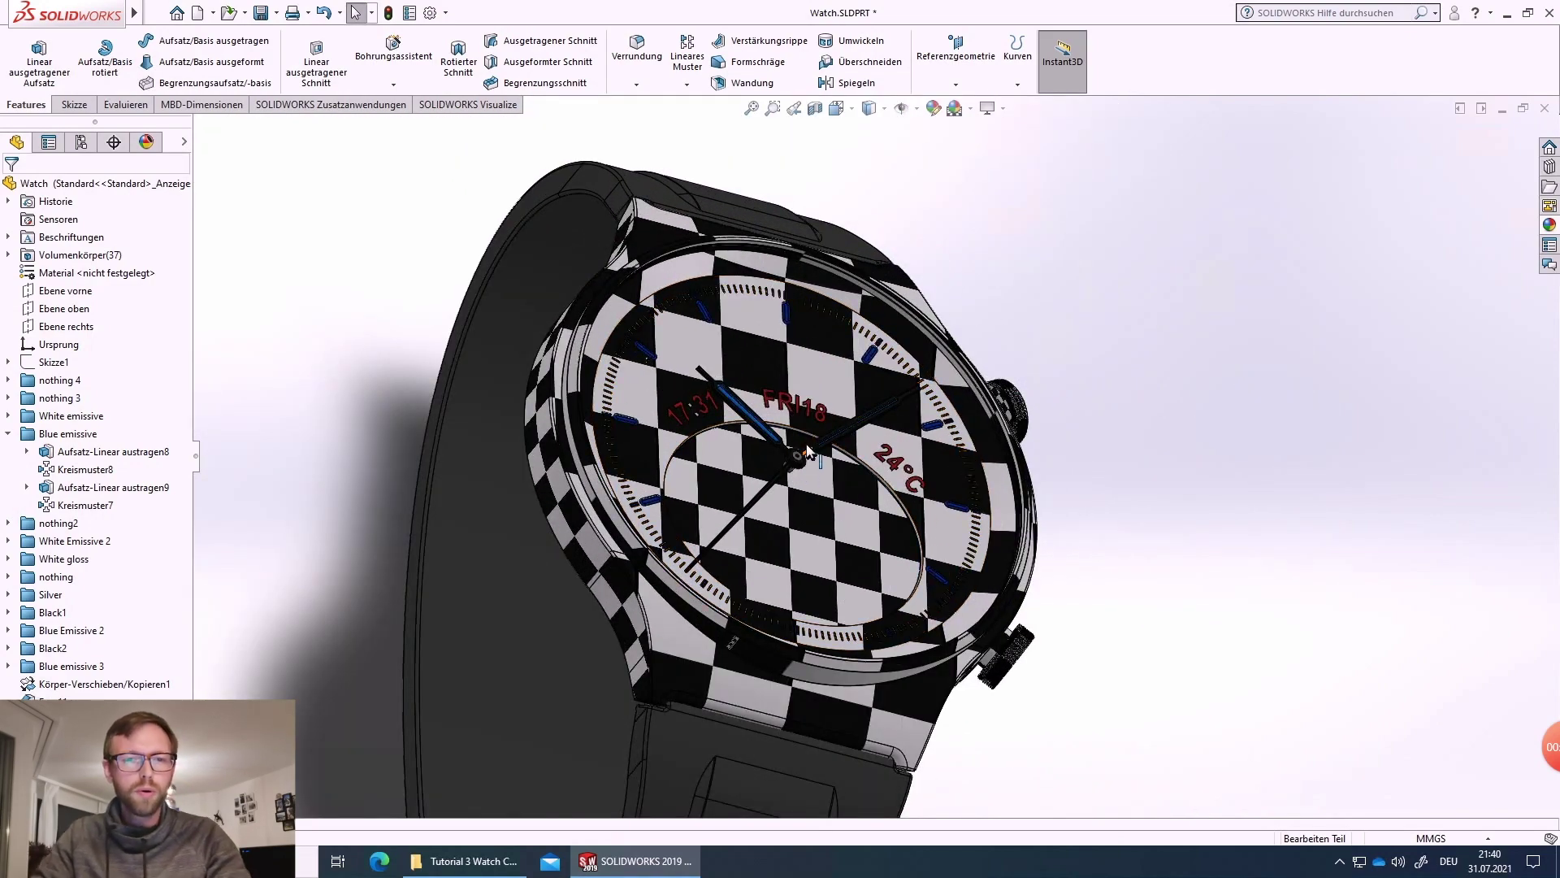
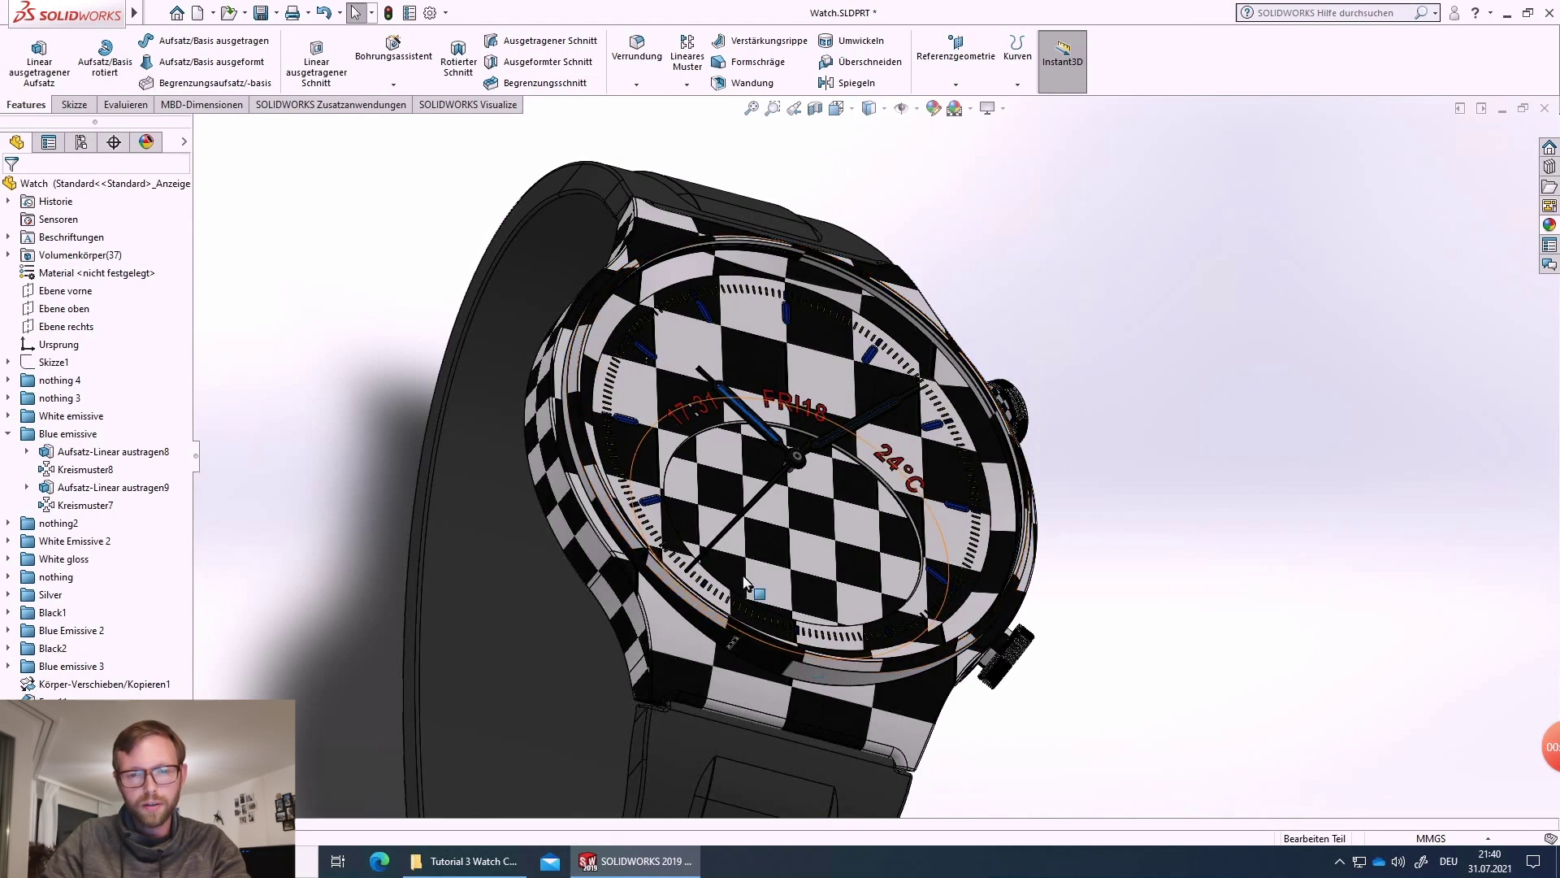
scroll(754, 589, "up", 2)
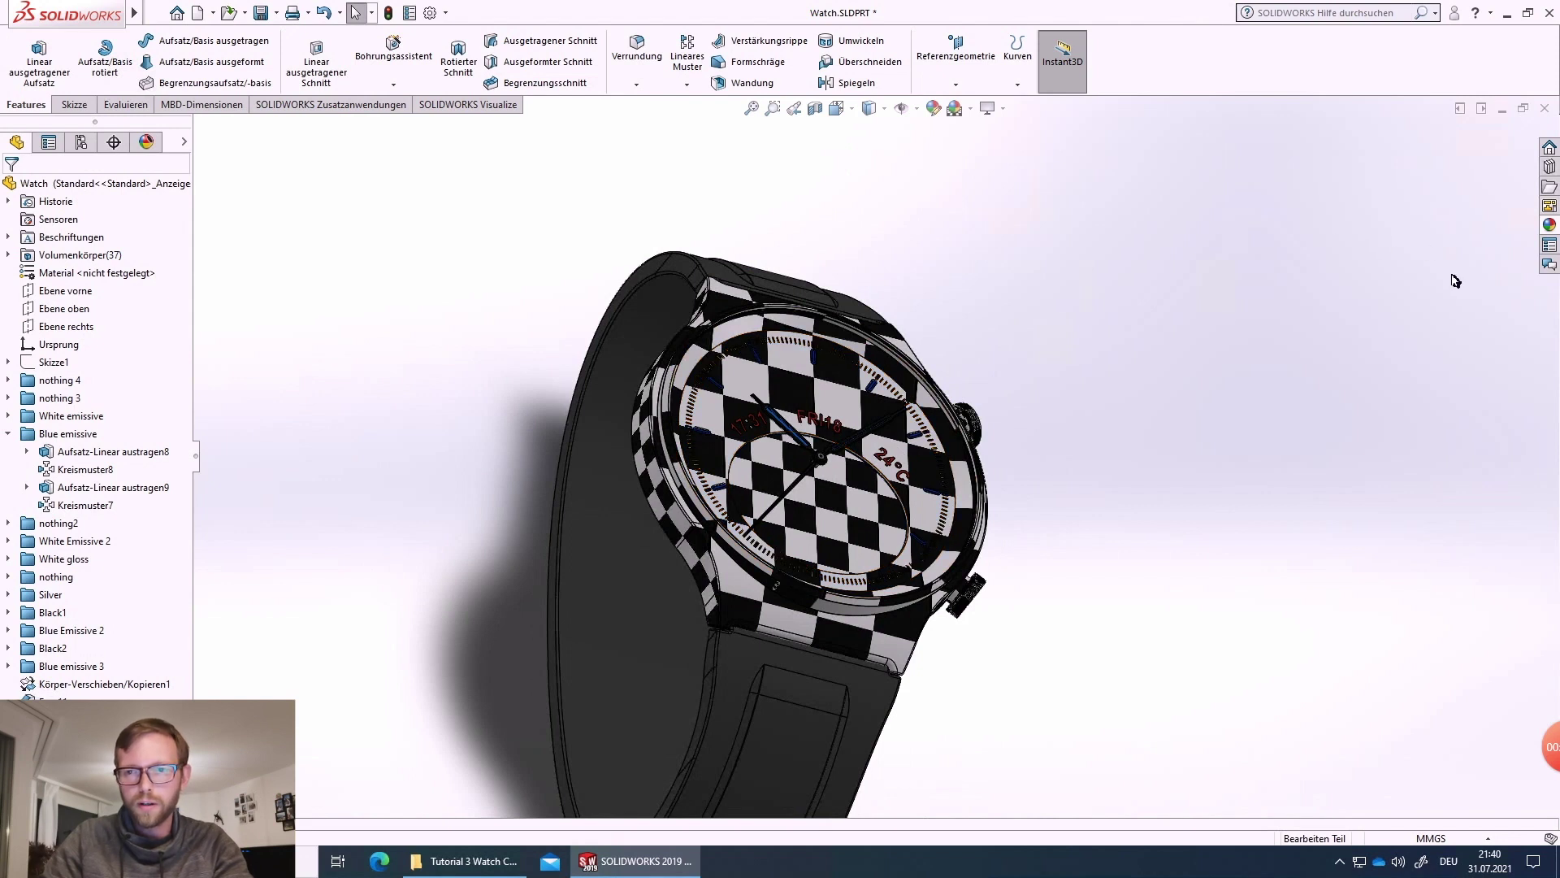
left_click(474, 106)
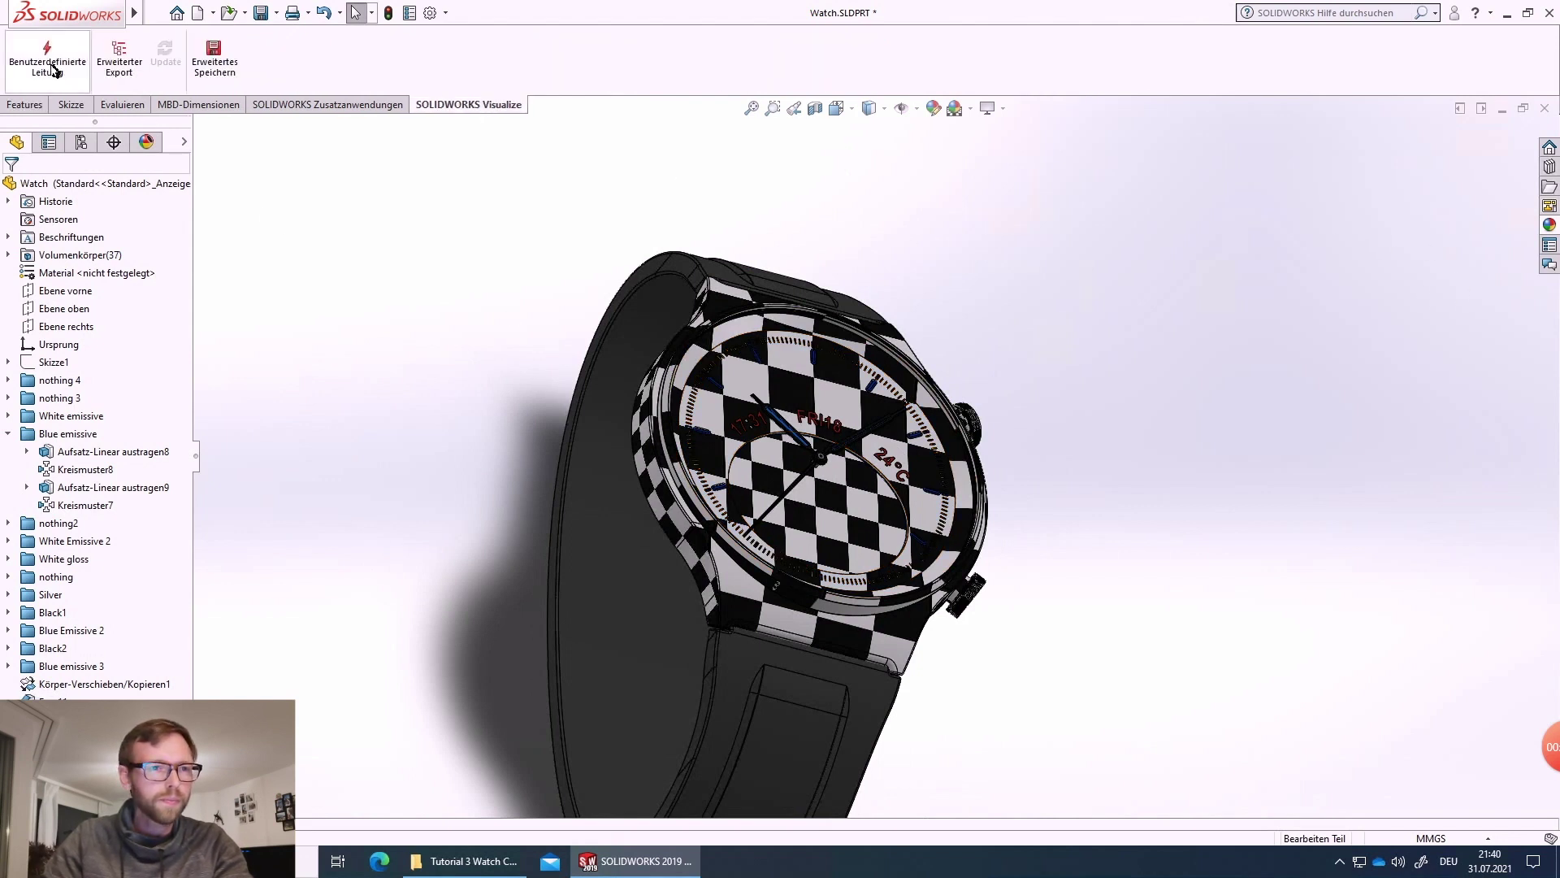
left_click(119, 61)
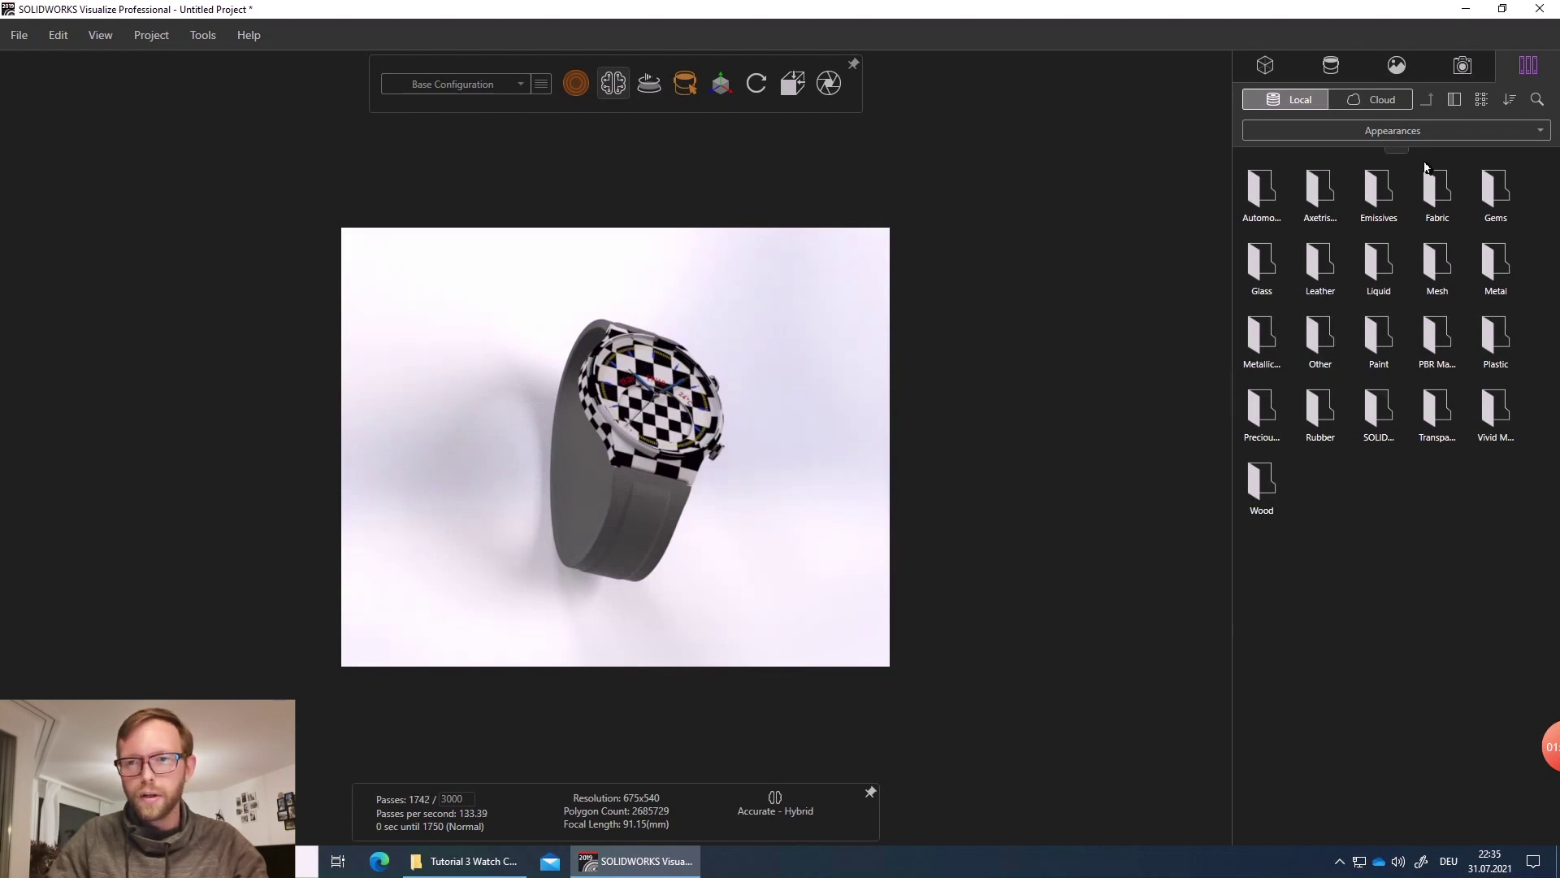
- Make Default Camera the active camera of the Visualize project
left_click(1461, 68)
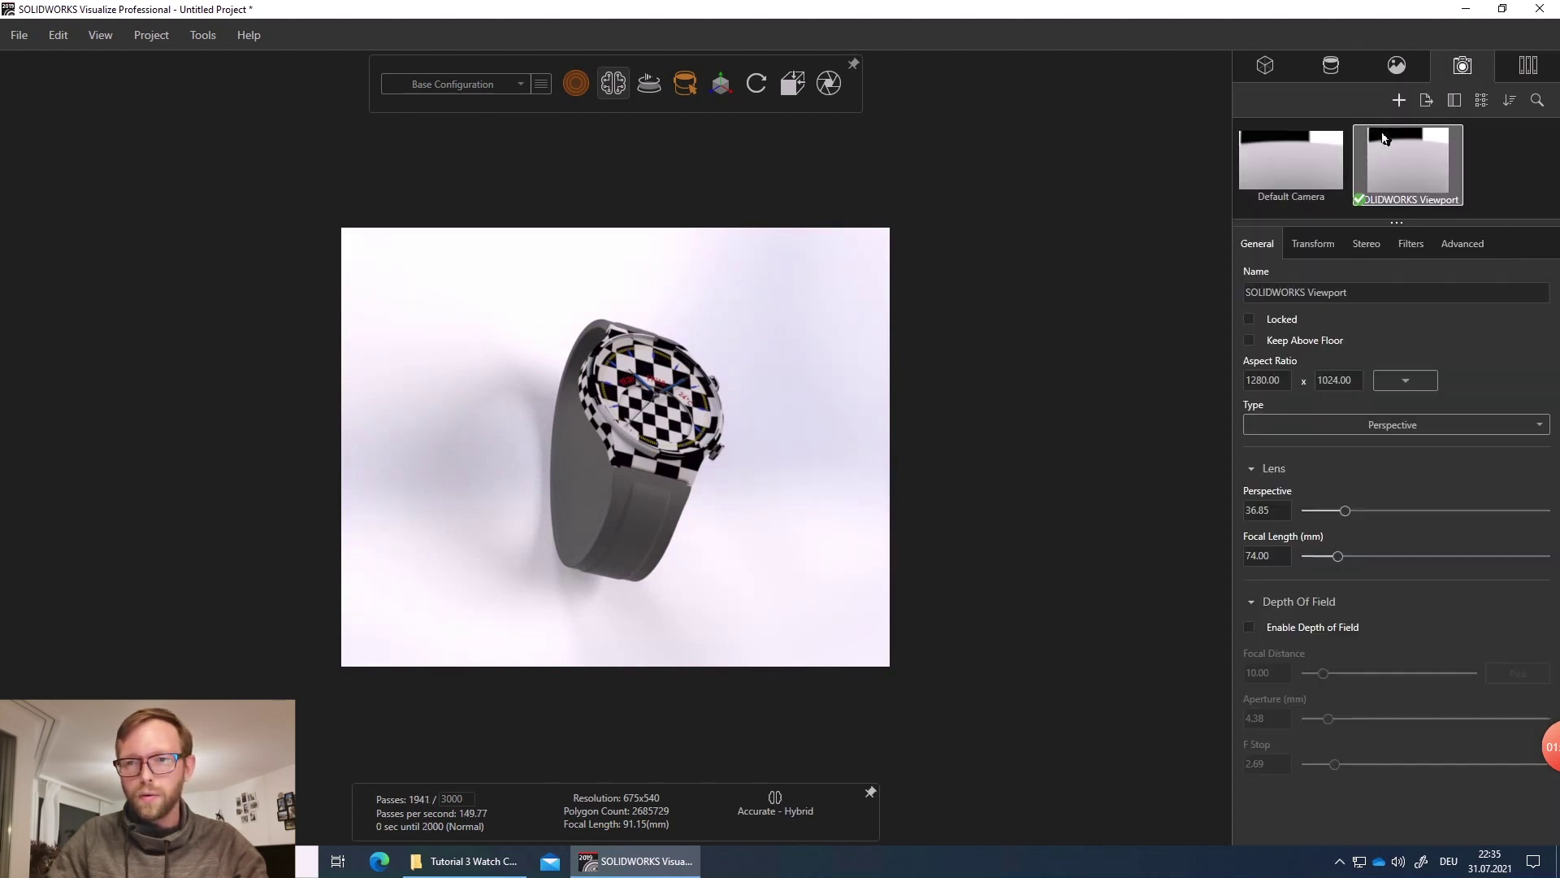
left_click_drag(1396, 240, 1398, 370)
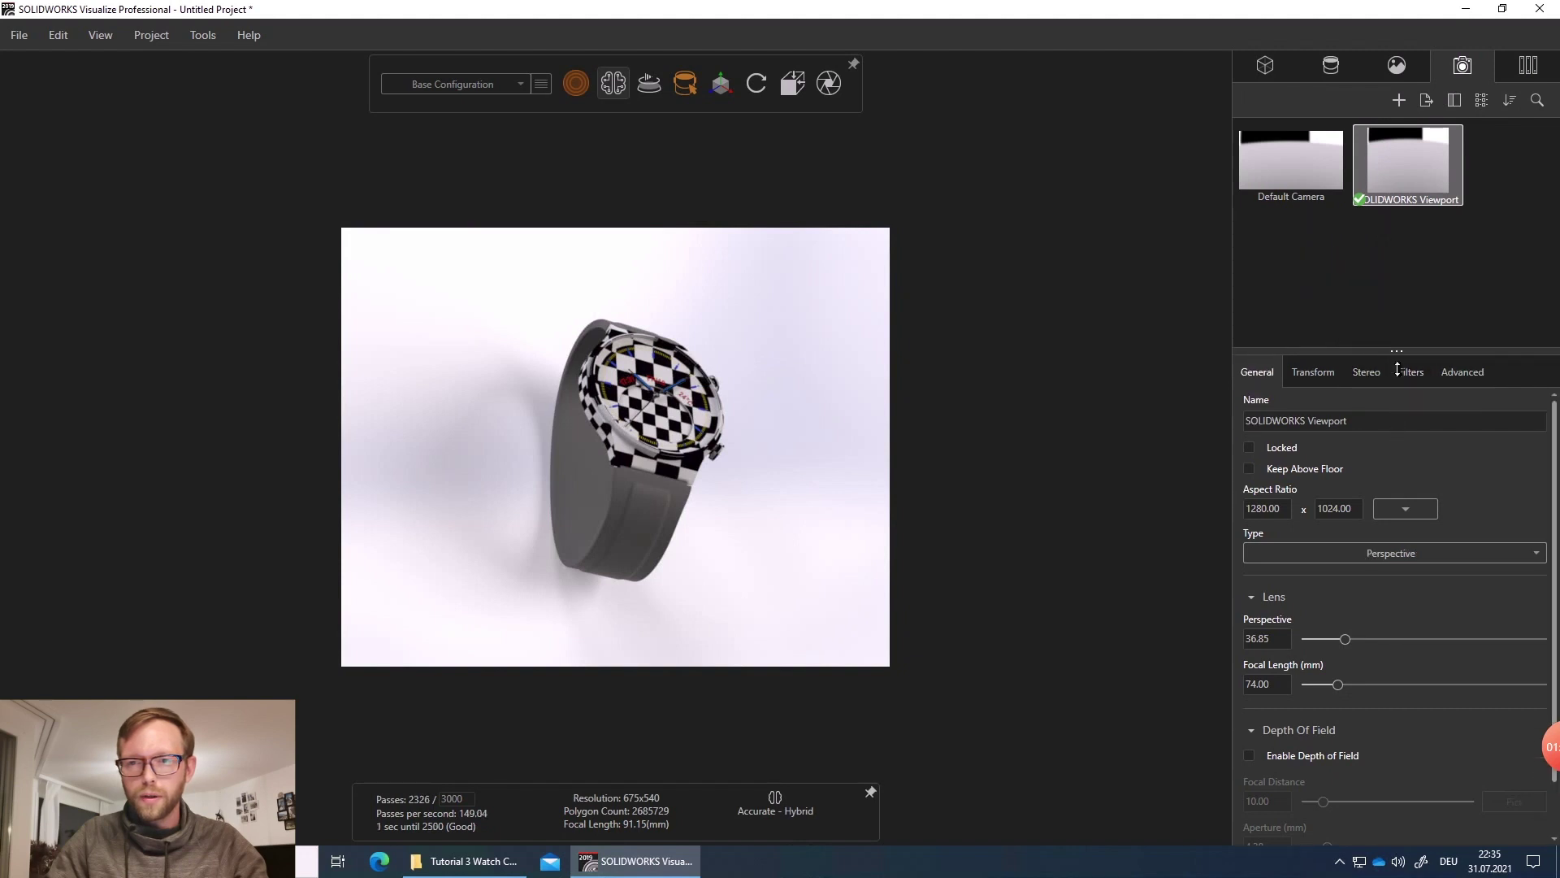
double_click(1294, 165)
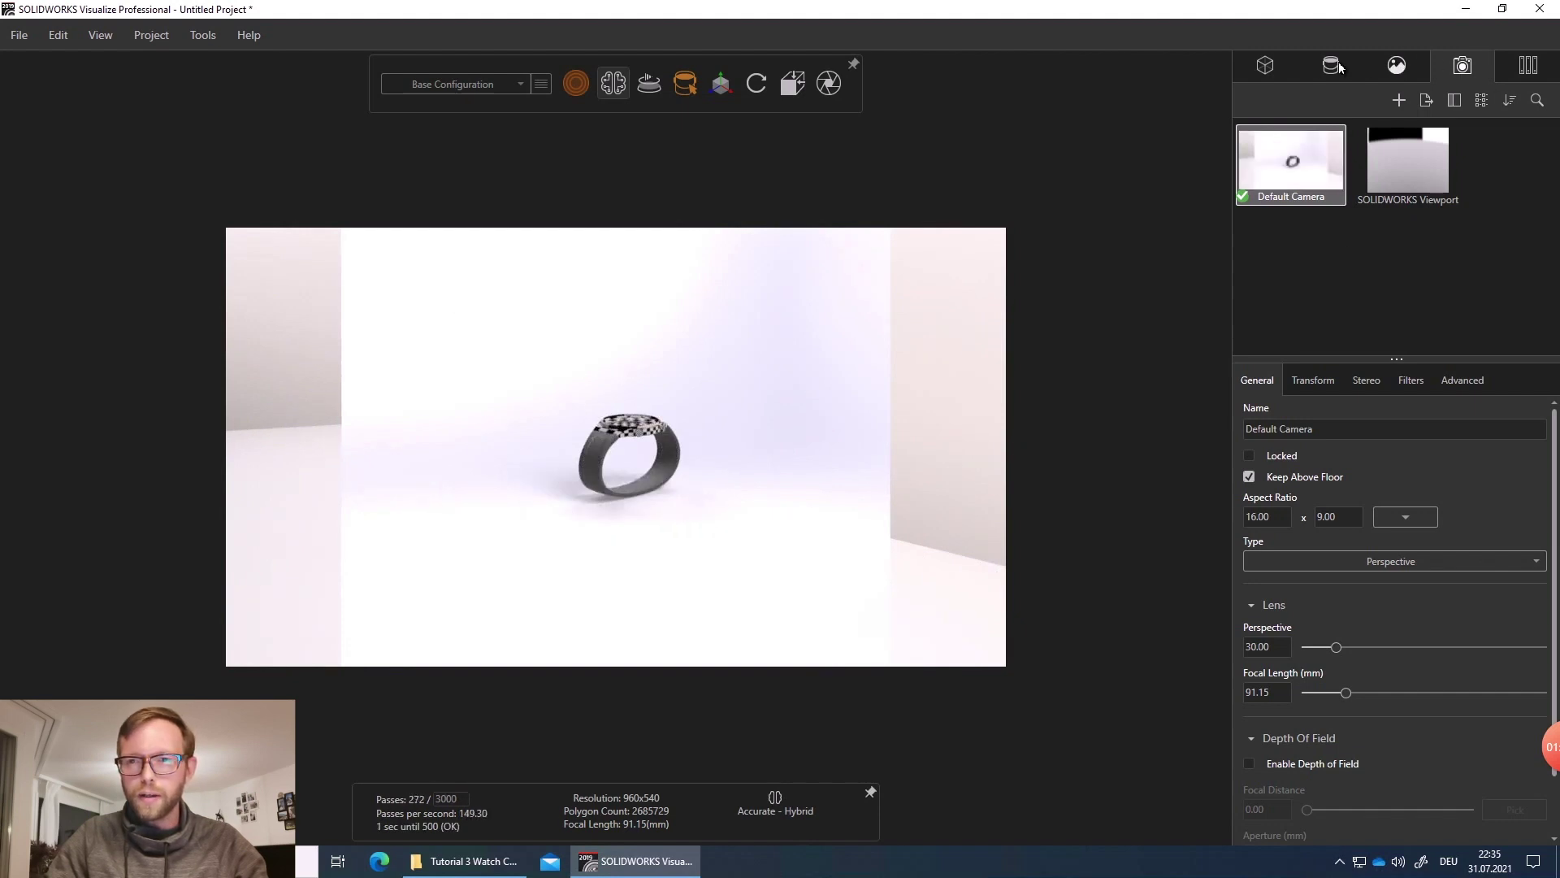
- Delete the directional lights Gerichtet1, Gerichtet2 and Gerichtet3 and the 3 Point Faded backplate from the scene
left_click(1398, 65)
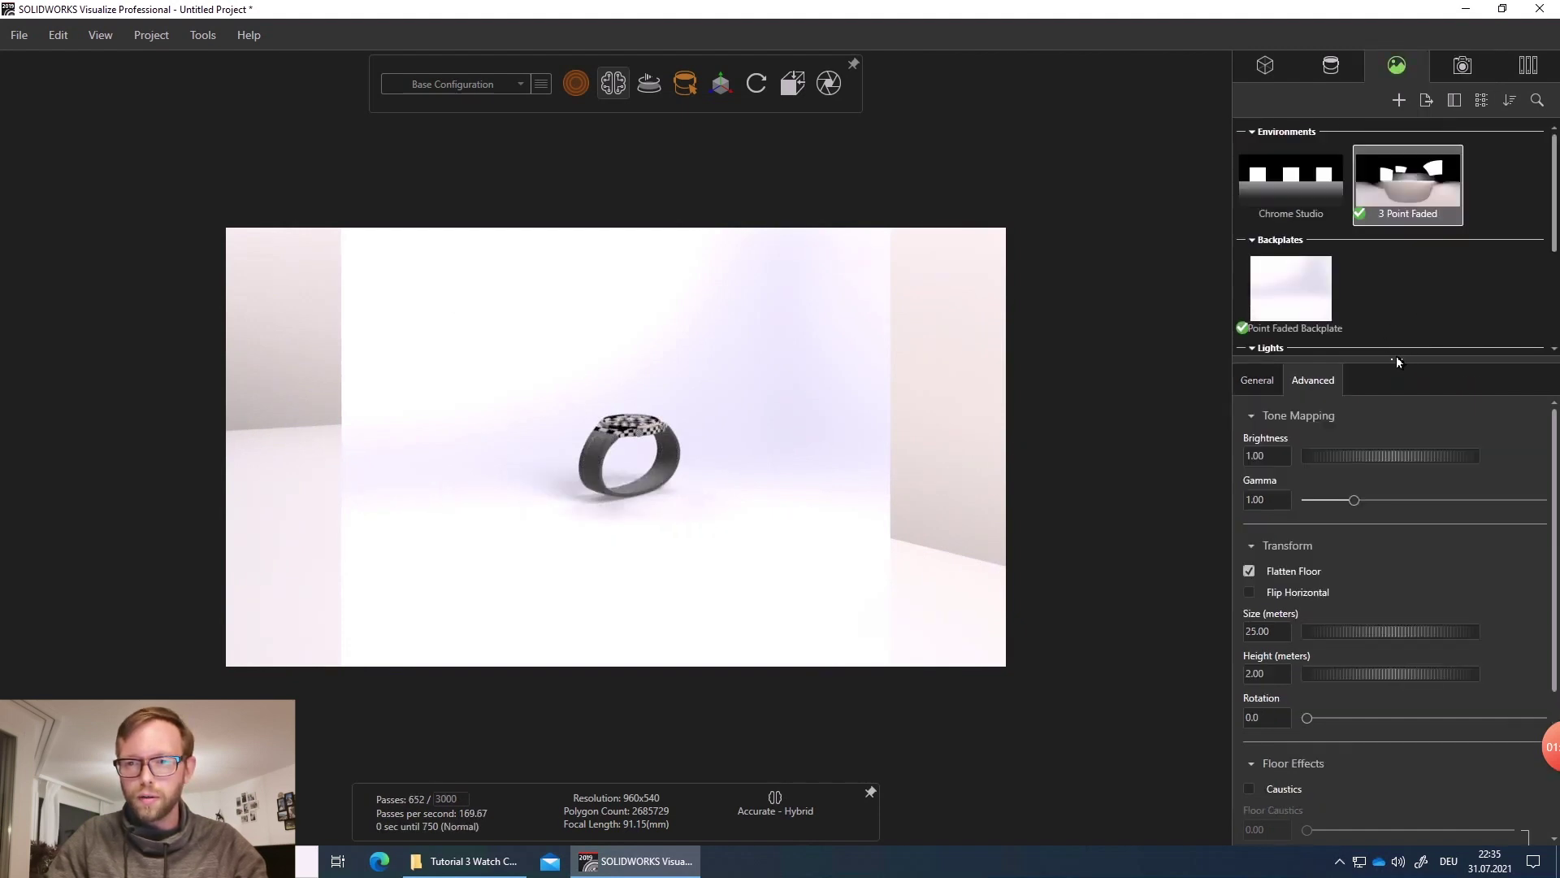
left_click_drag(1396, 361, 1396, 587)
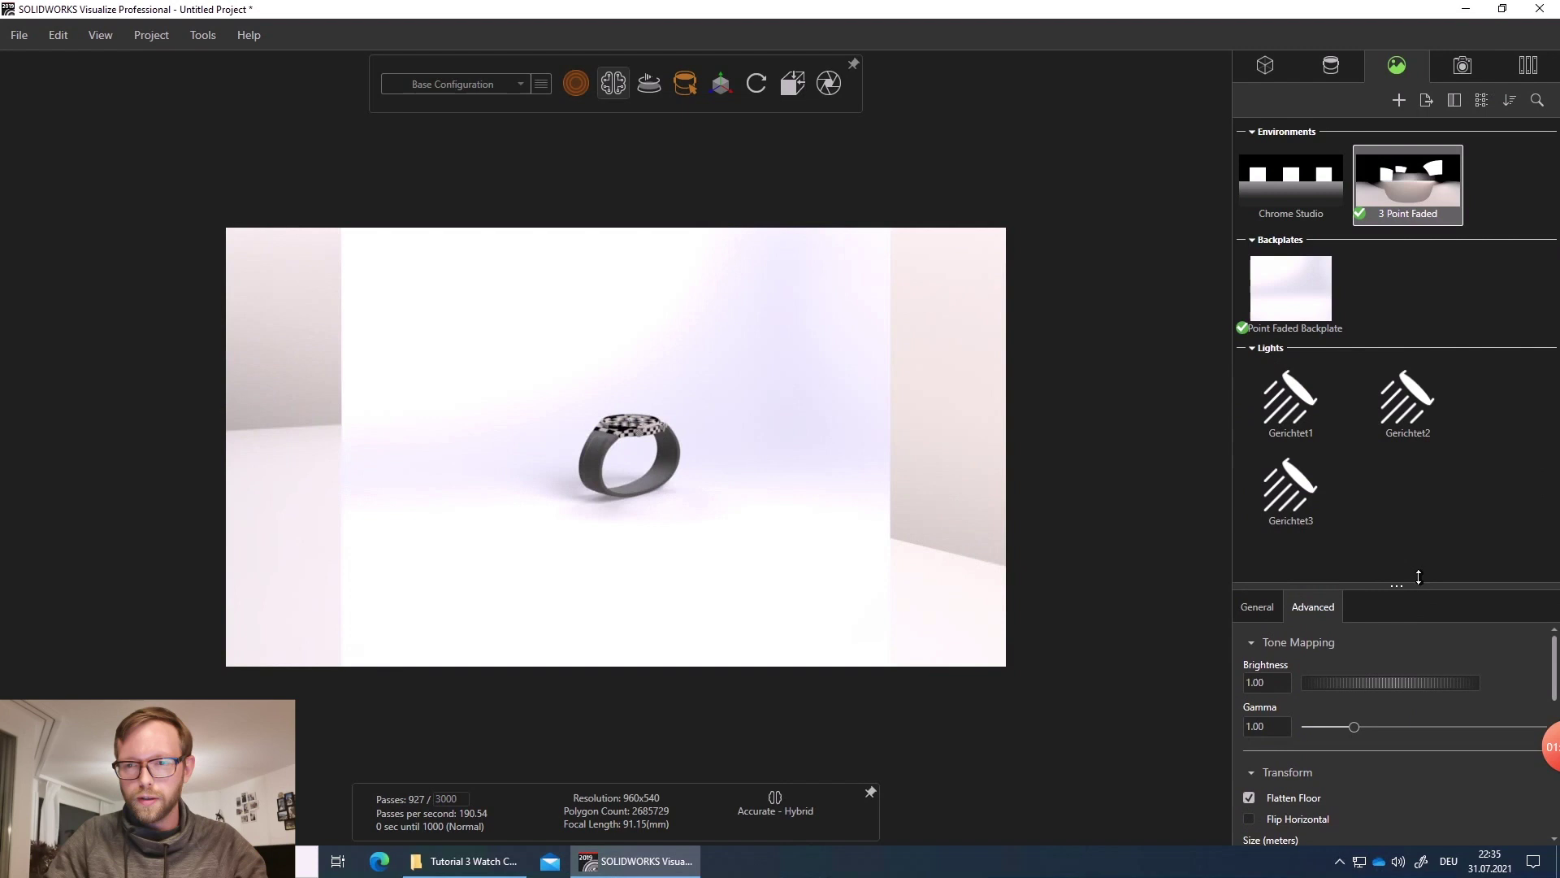
left_click(1299, 511)
key("Delete")
left_click(1291, 403)
key("Delete")
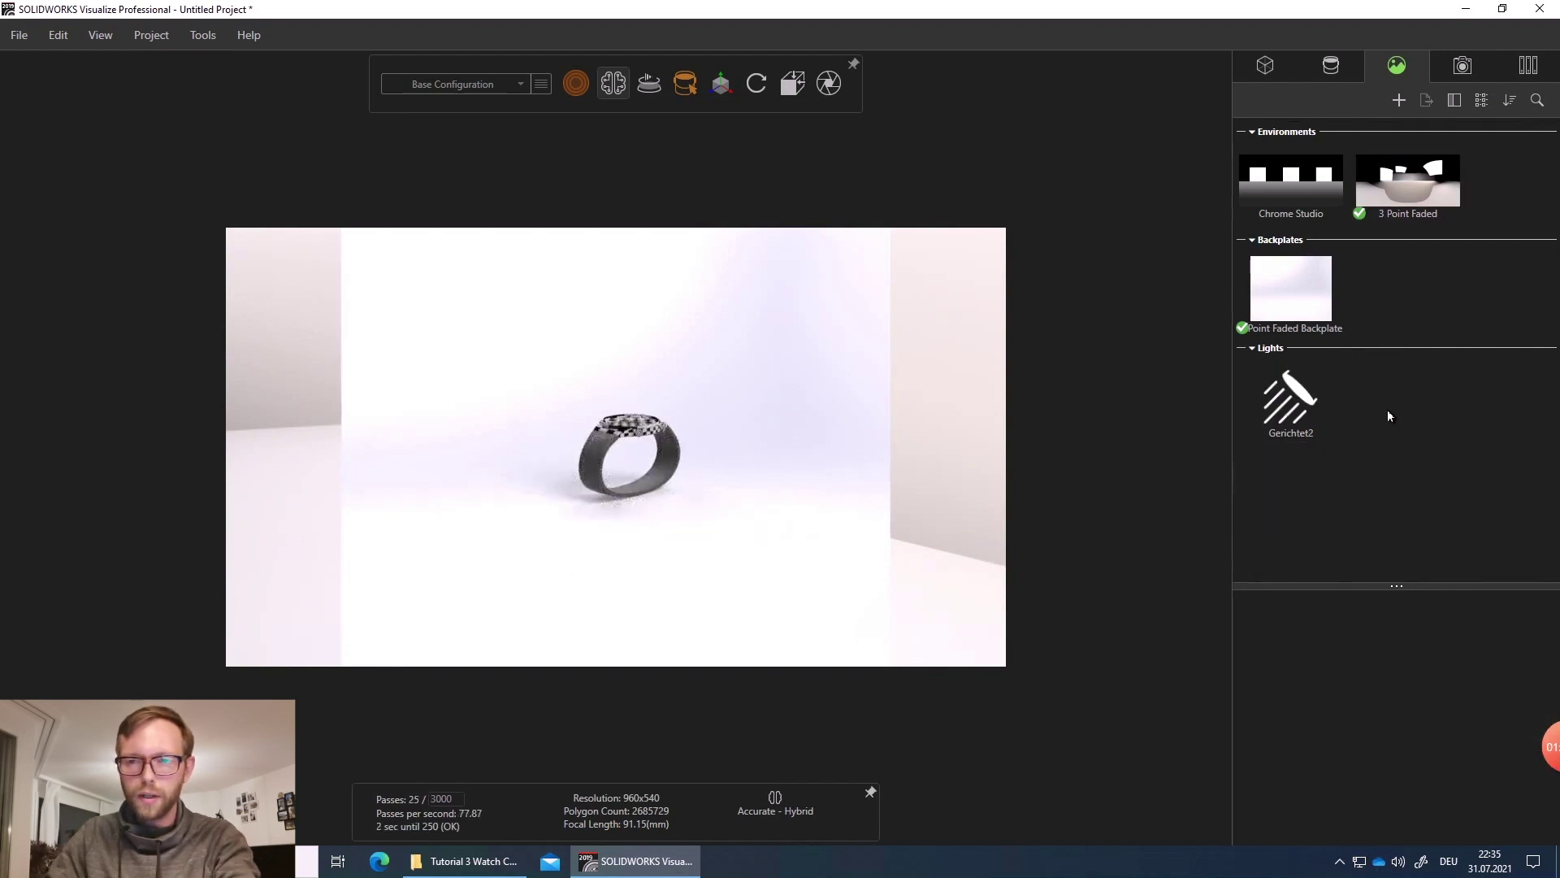
left_click(1301, 408)
key("Delete")
left_click(1304, 291)
key("Delete")
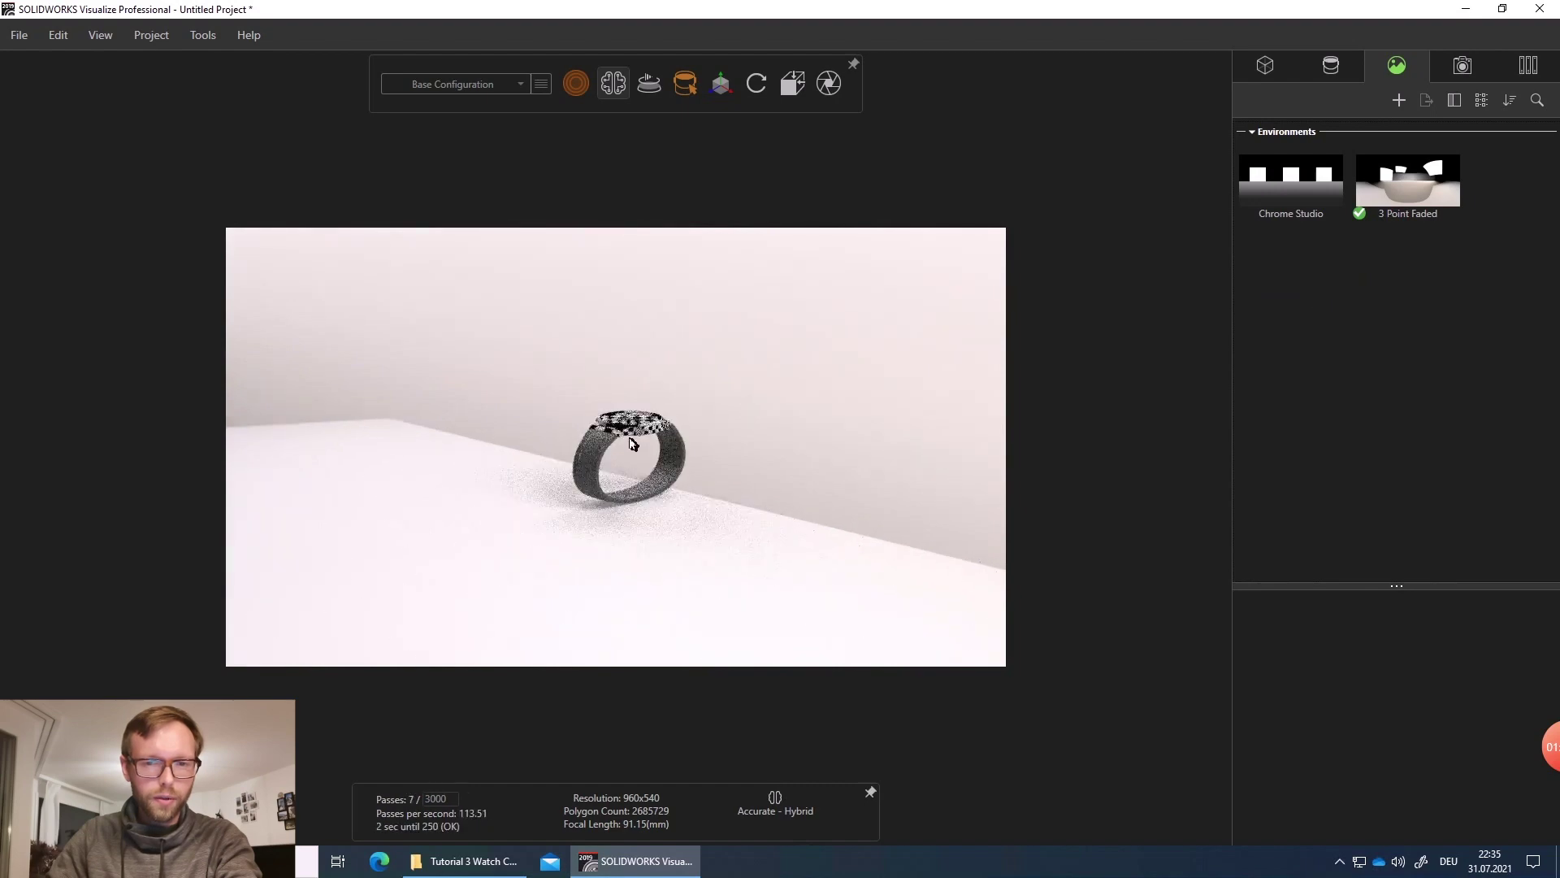
- Bring the camera closer to the watch and frame it obliquely from above with the dial and crown in view
scroll(633, 447, "up", 5)
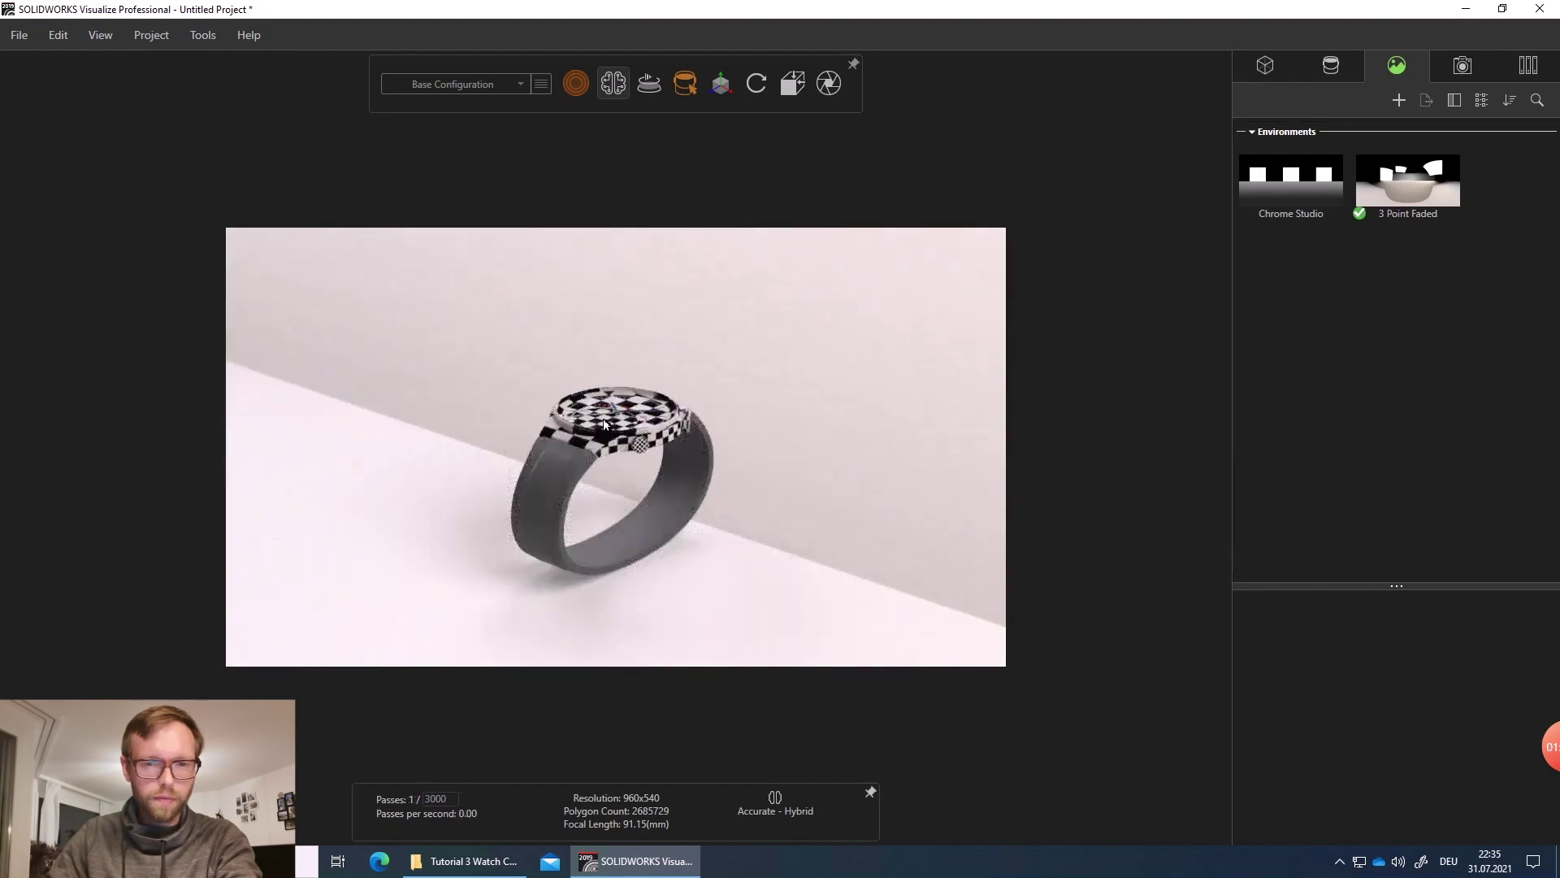
scroll(633, 438, "up", 3)
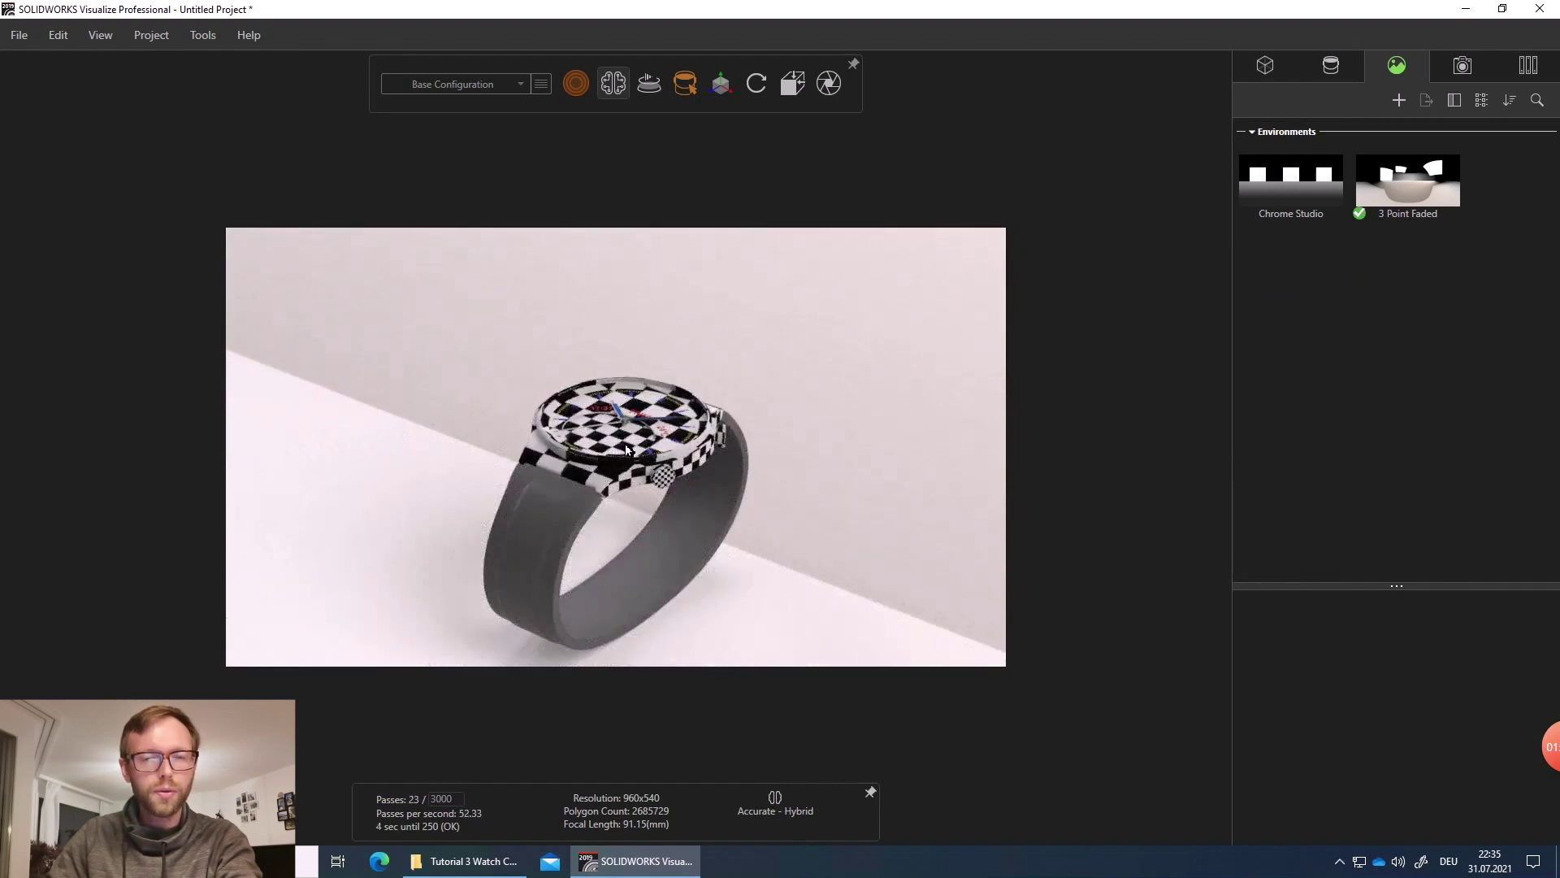
scroll(629, 445, "up", 2)
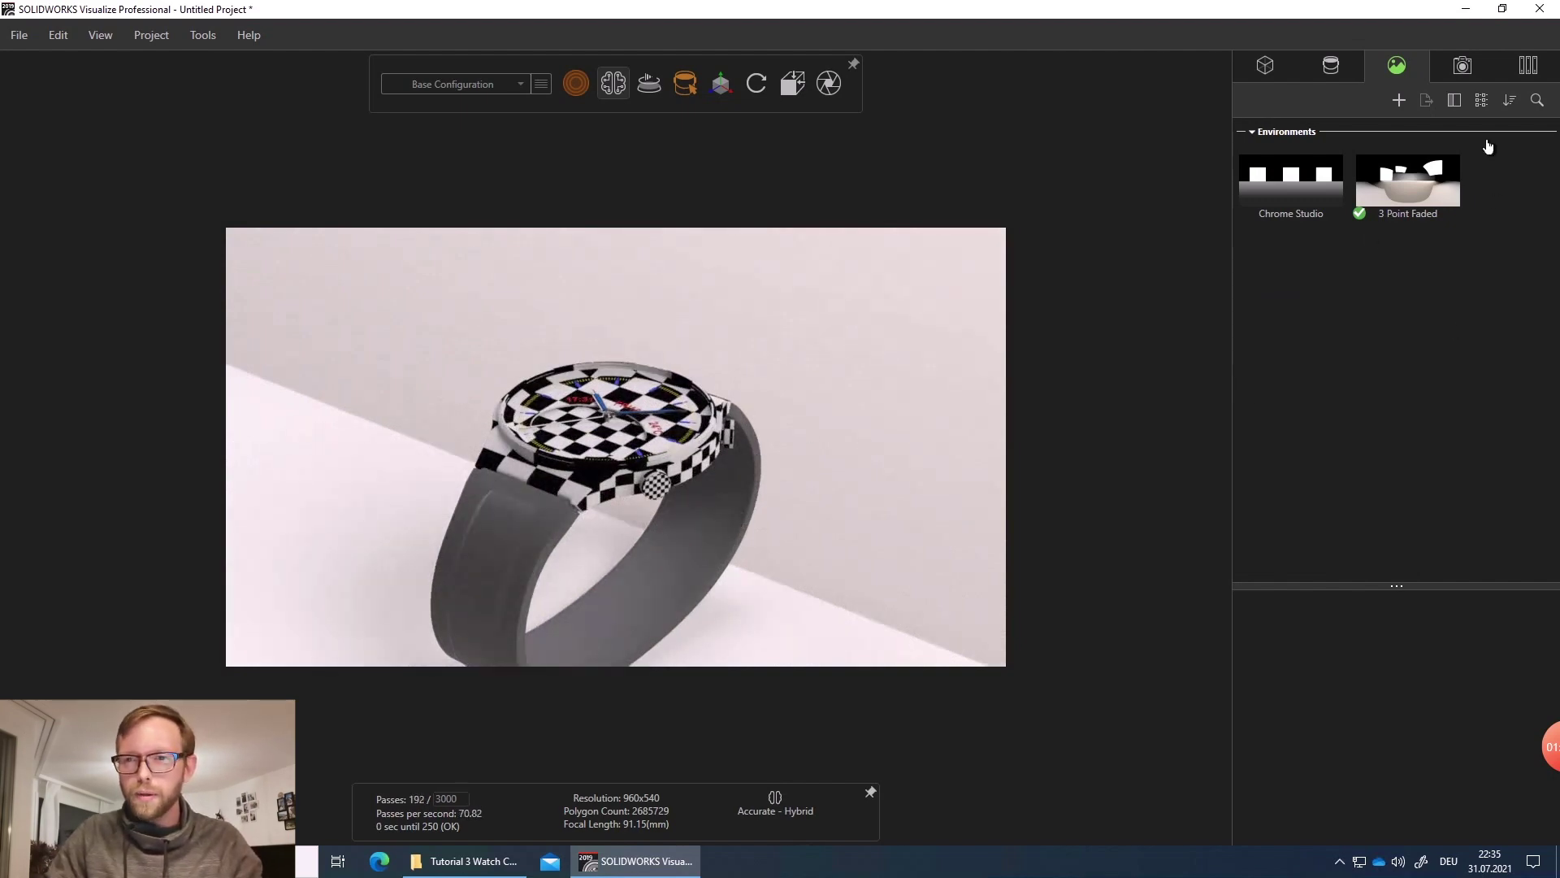
- Apply the BackLight_8K_45 environment from the local library's first BackLight folder to the scene
left_click(1528, 67)
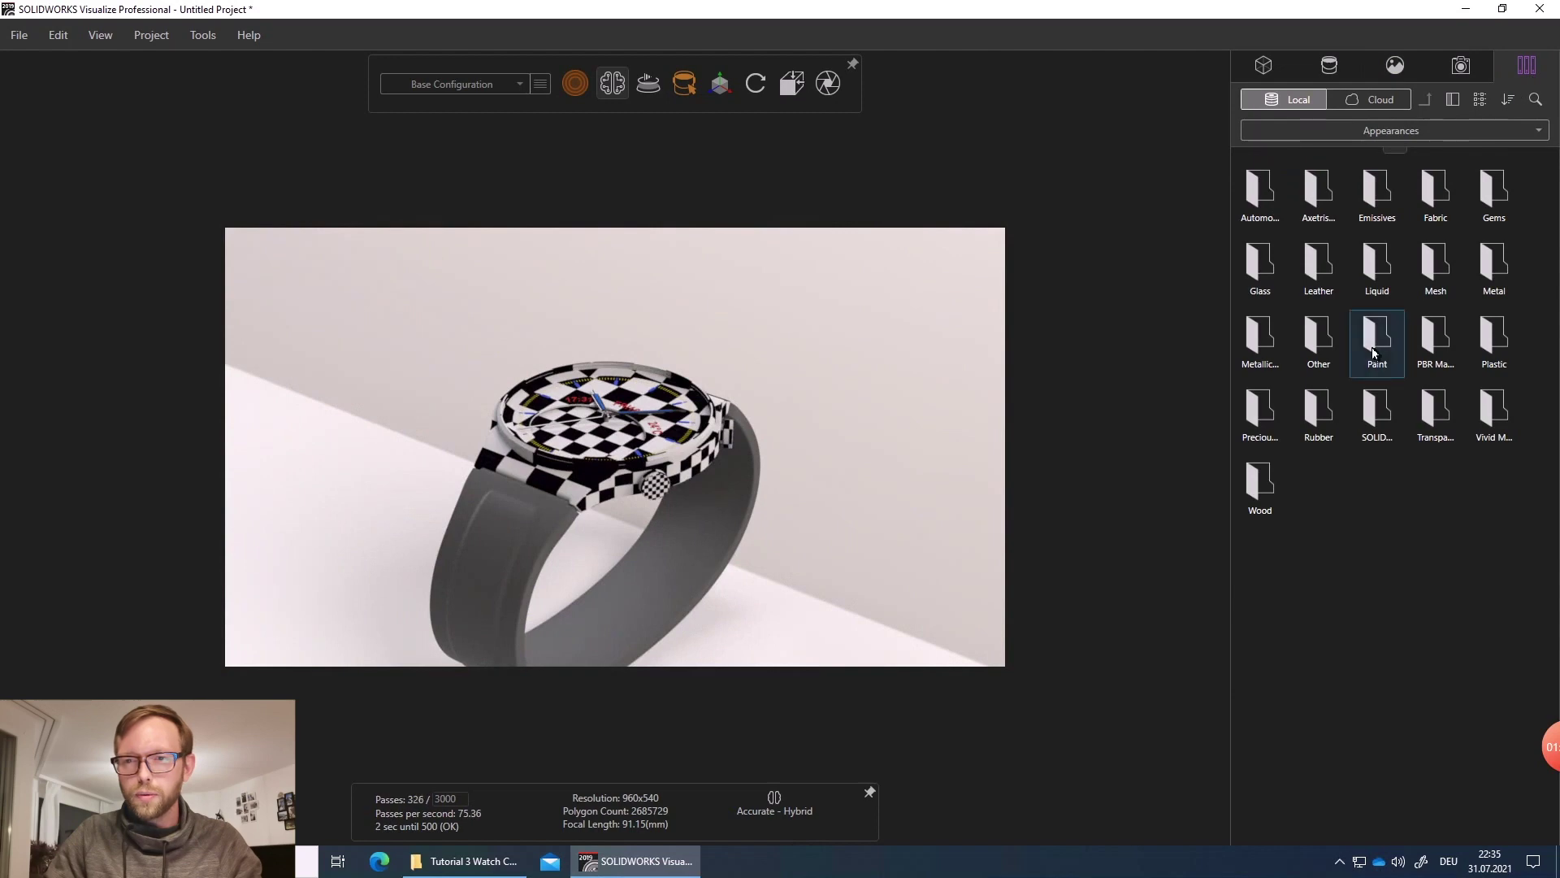
left_click(1387, 136)
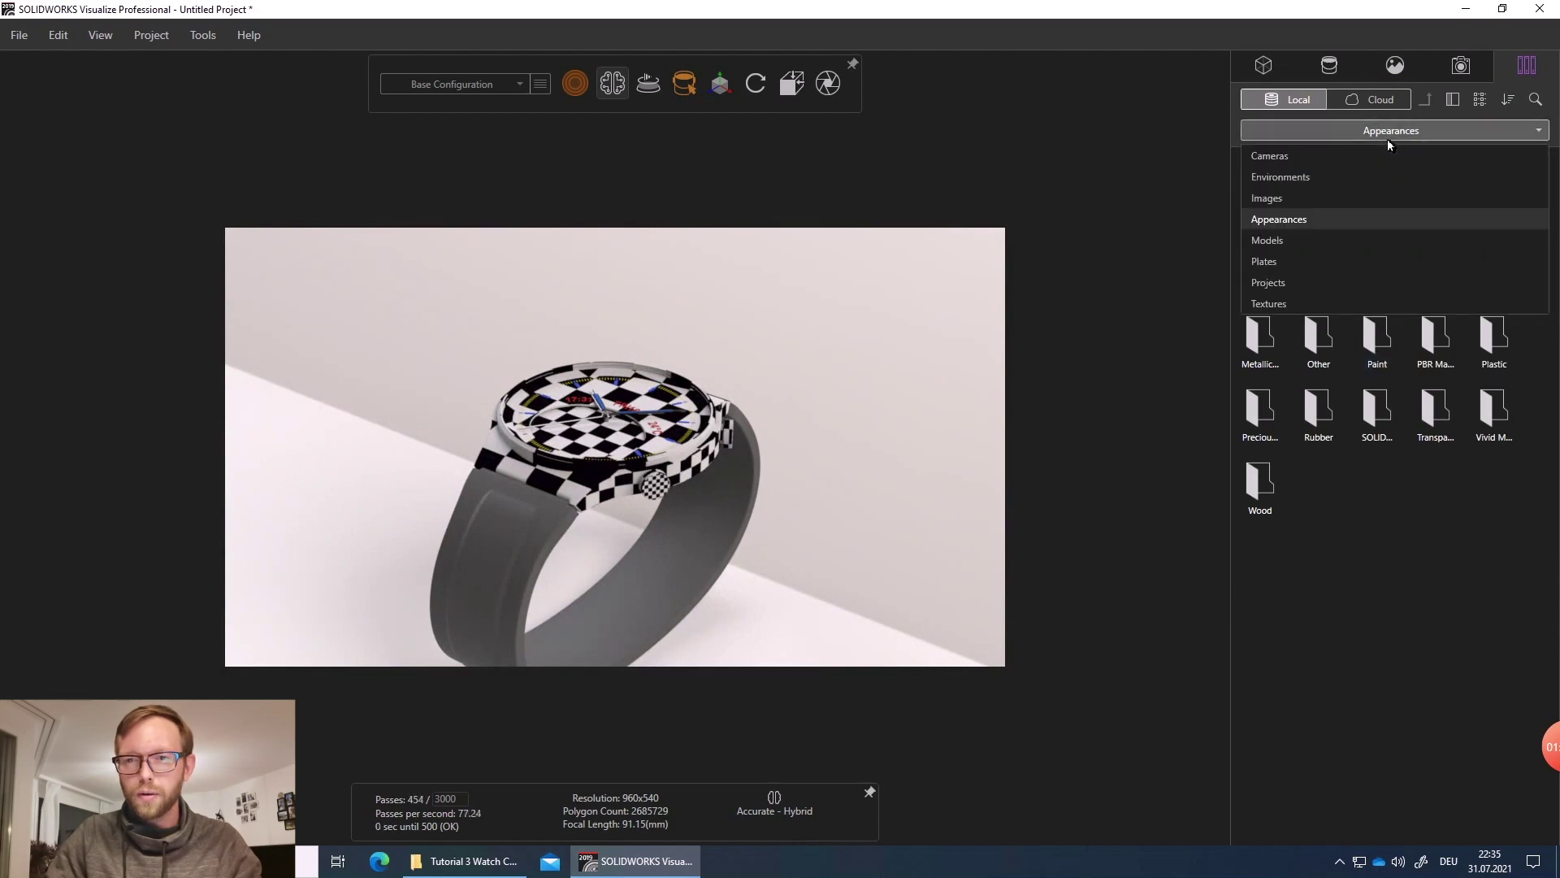
left_click(1315, 176)
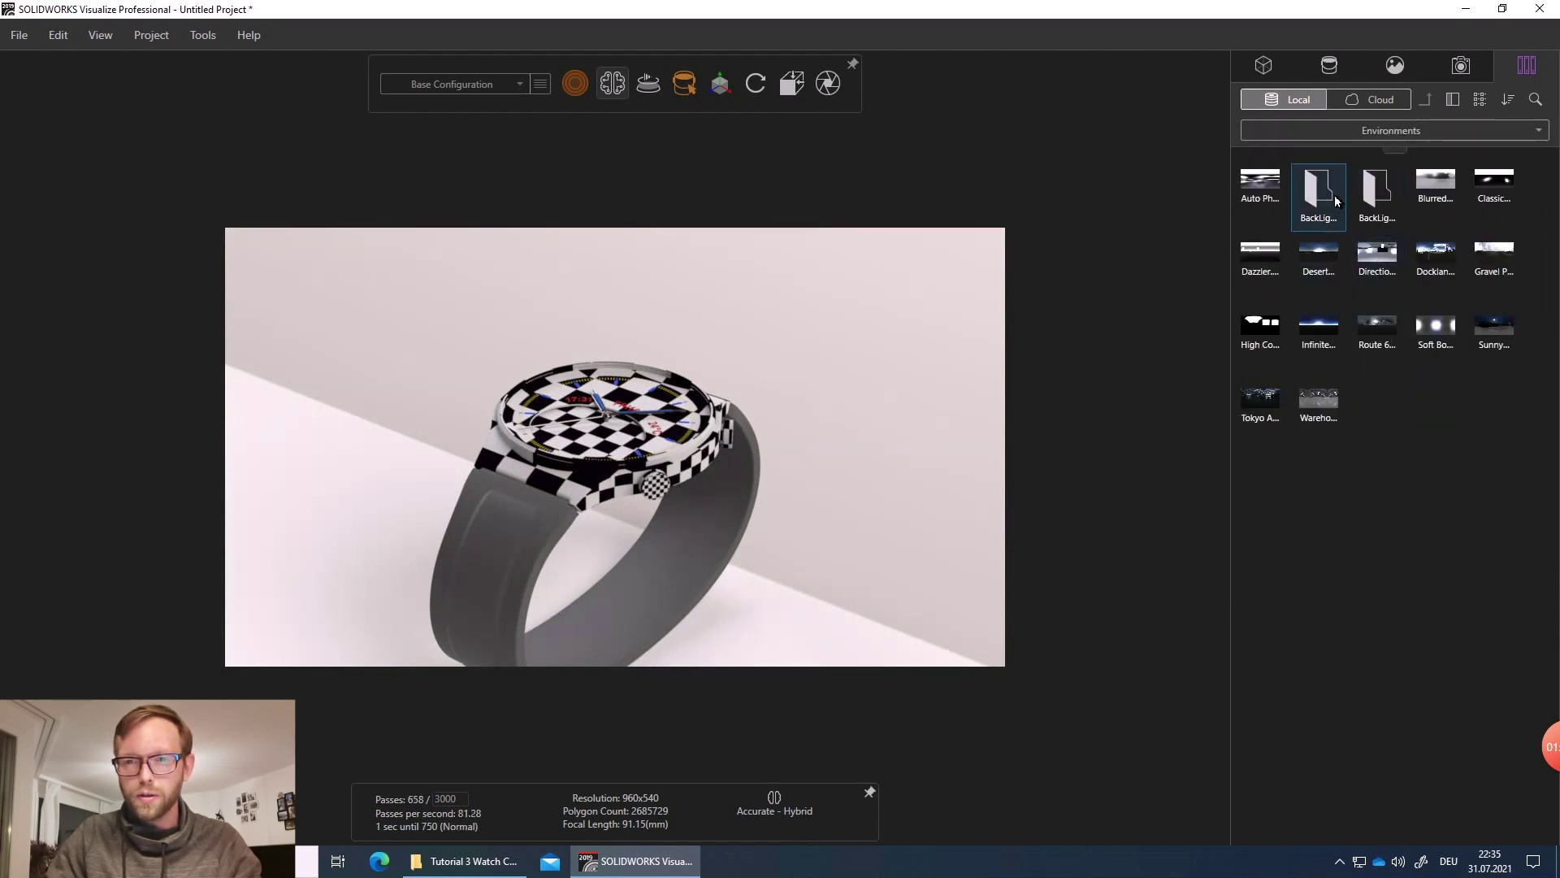
left_click(1316, 191)
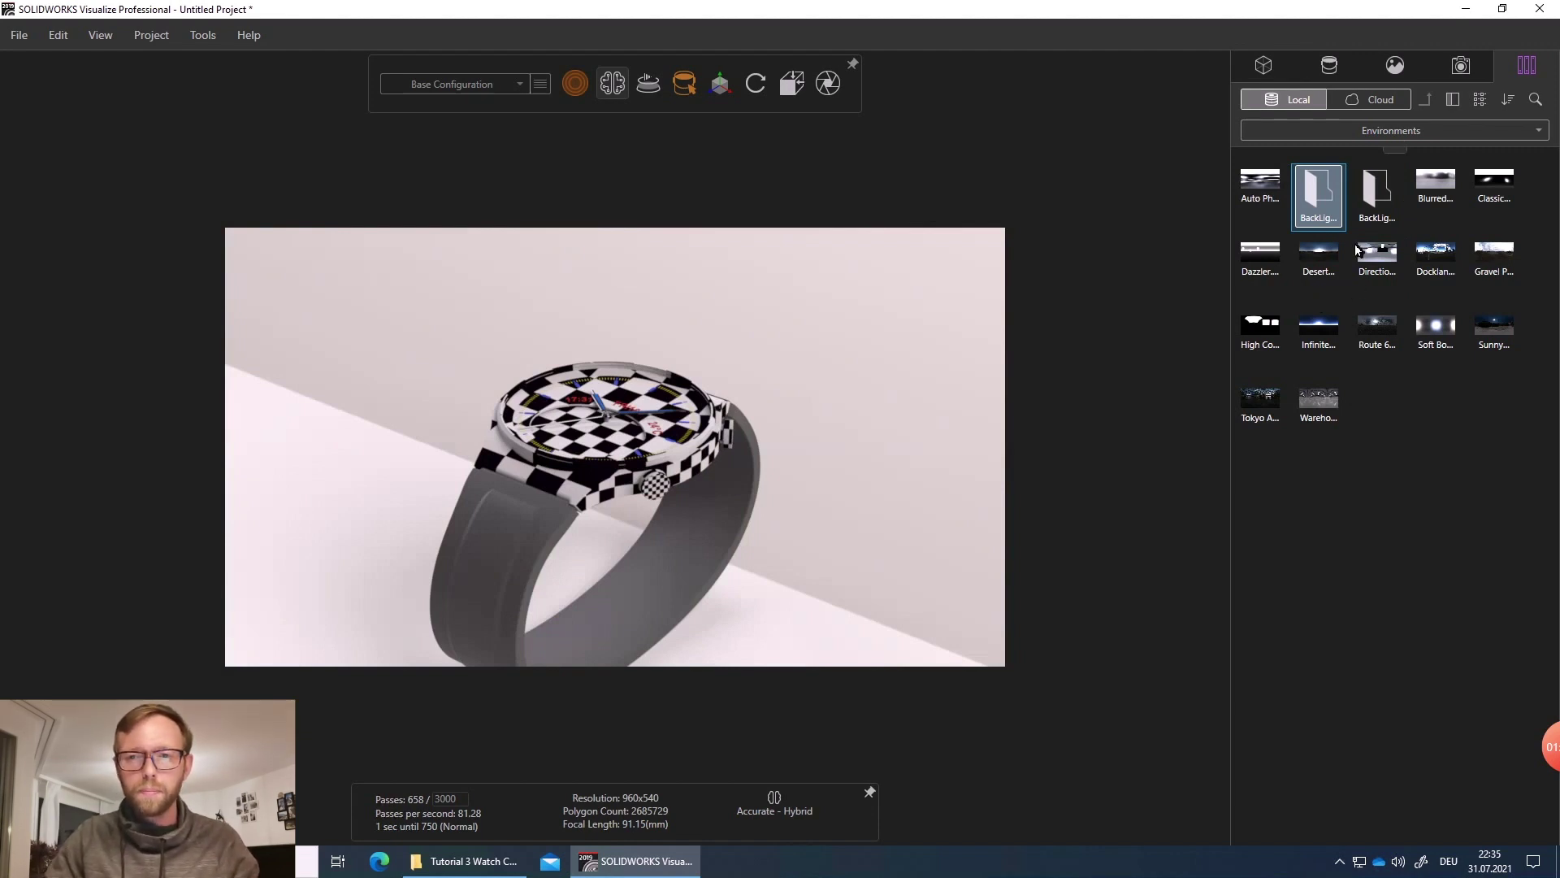
double_click(1327, 207)
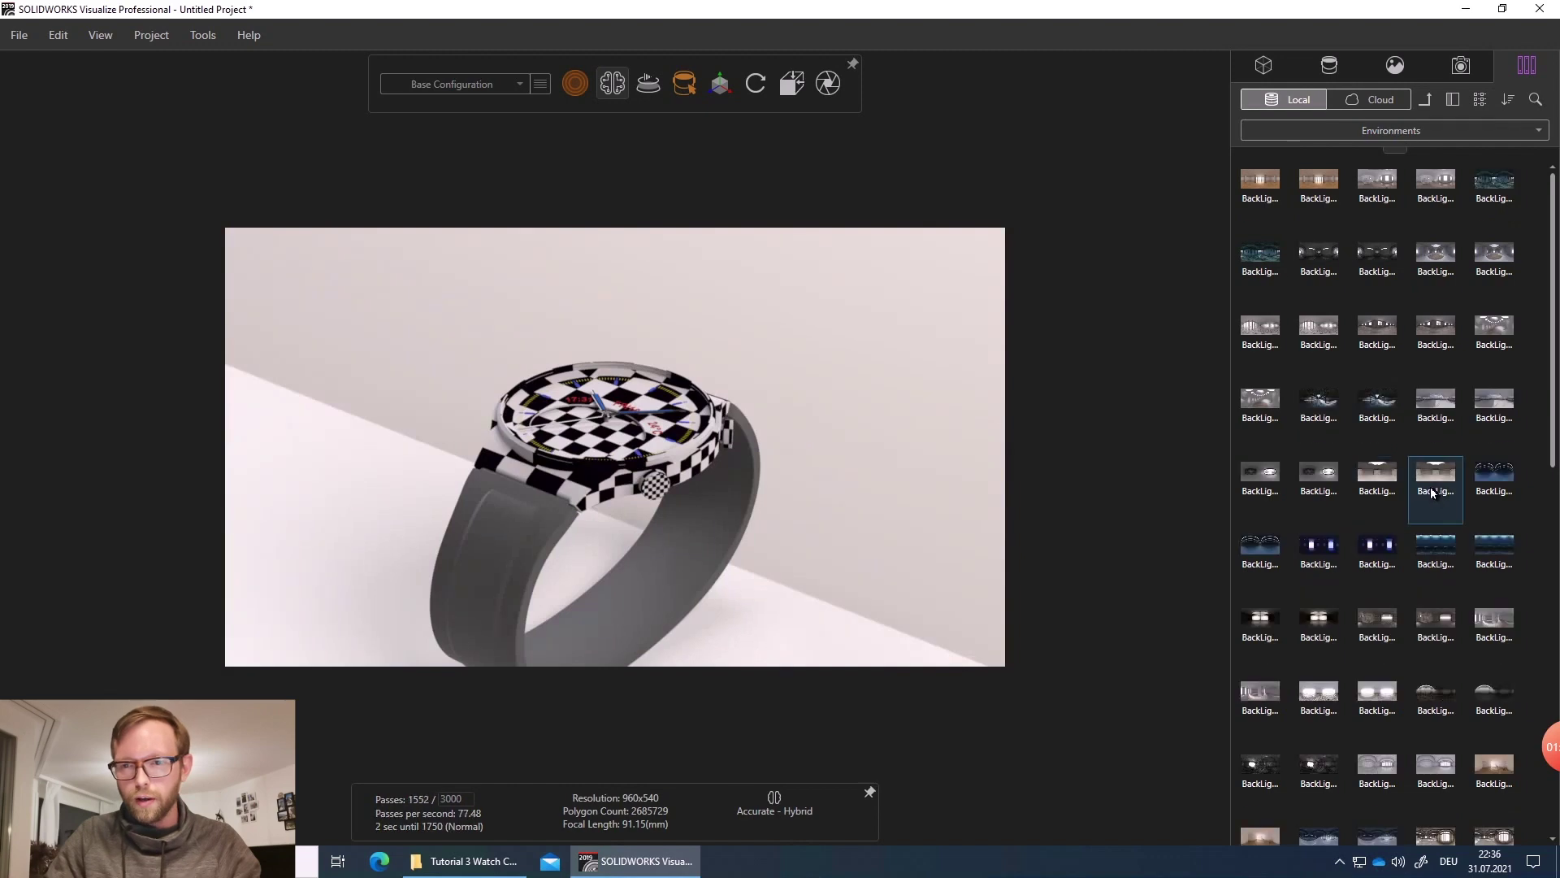
scroll(1401, 574, "down", 3)
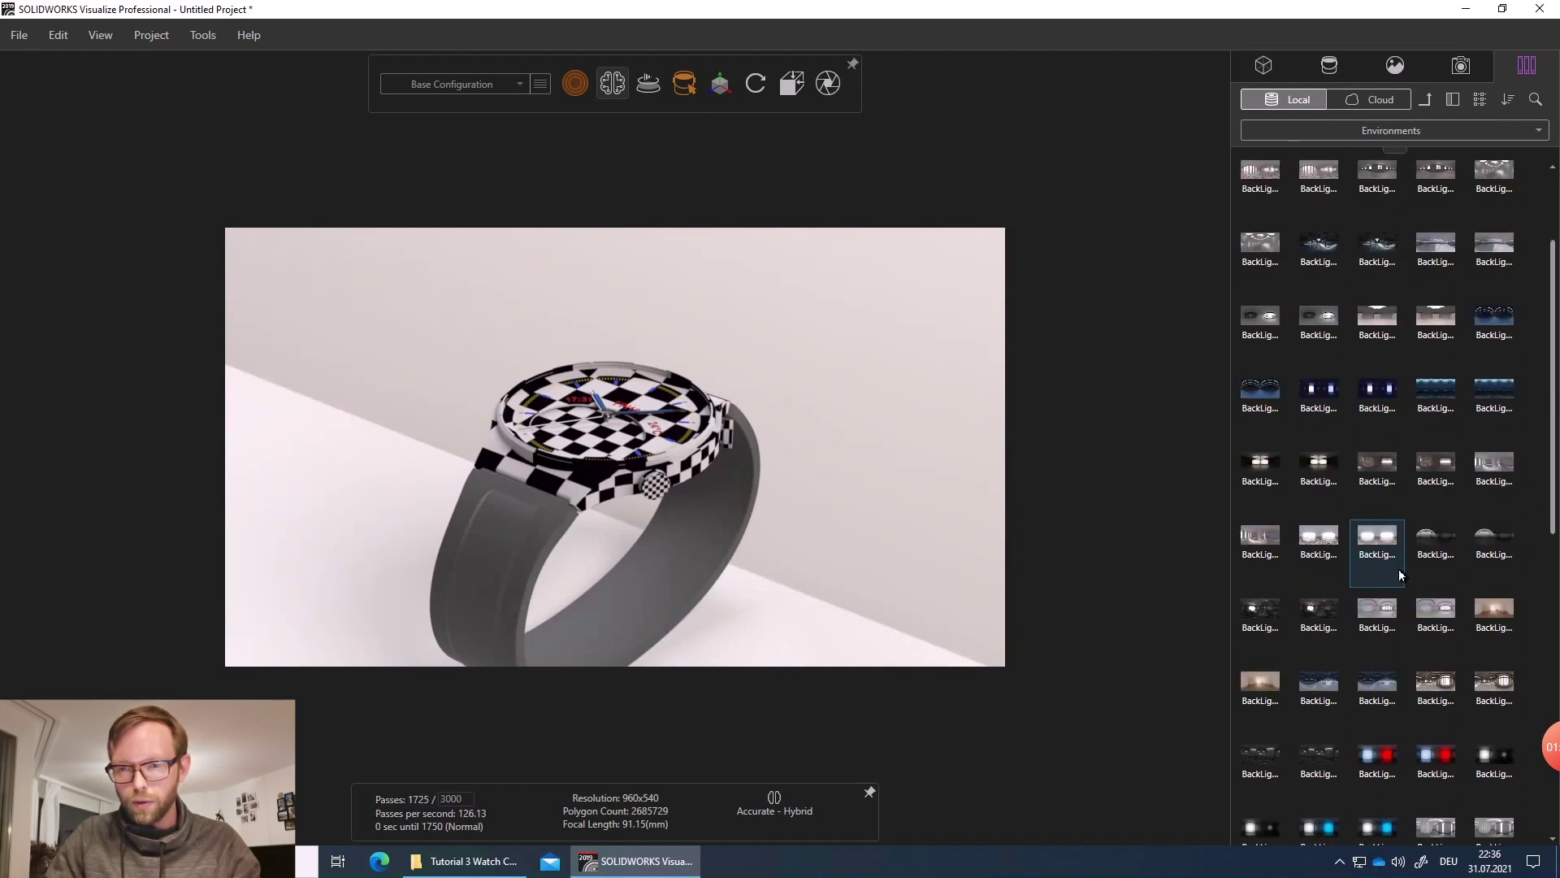
scroll(1388, 568, "down", 4)
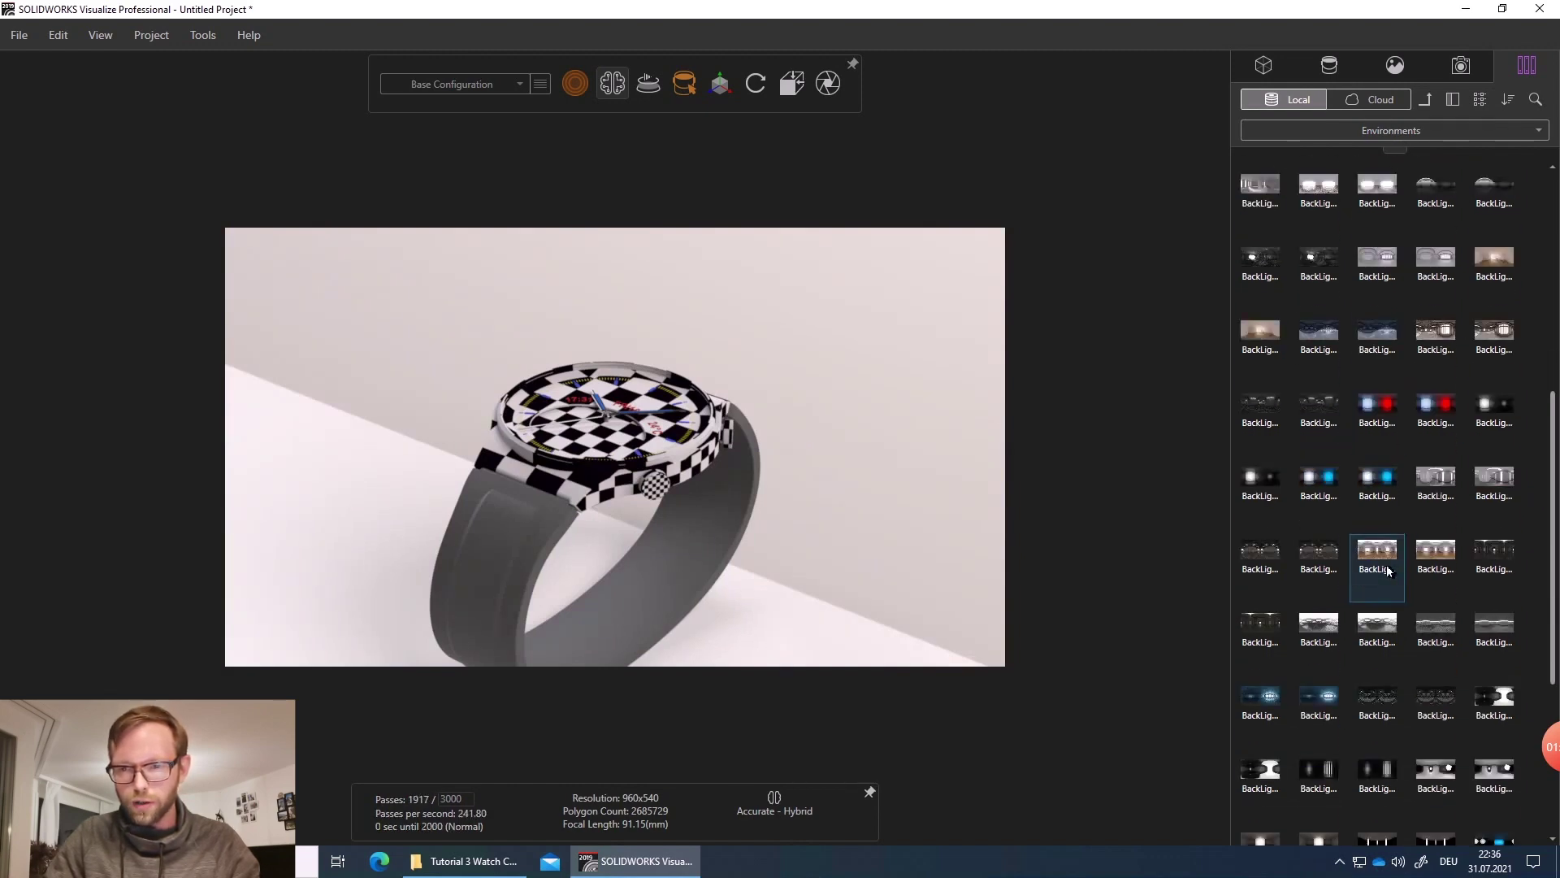
scroll(1386, 571, "down", 3)
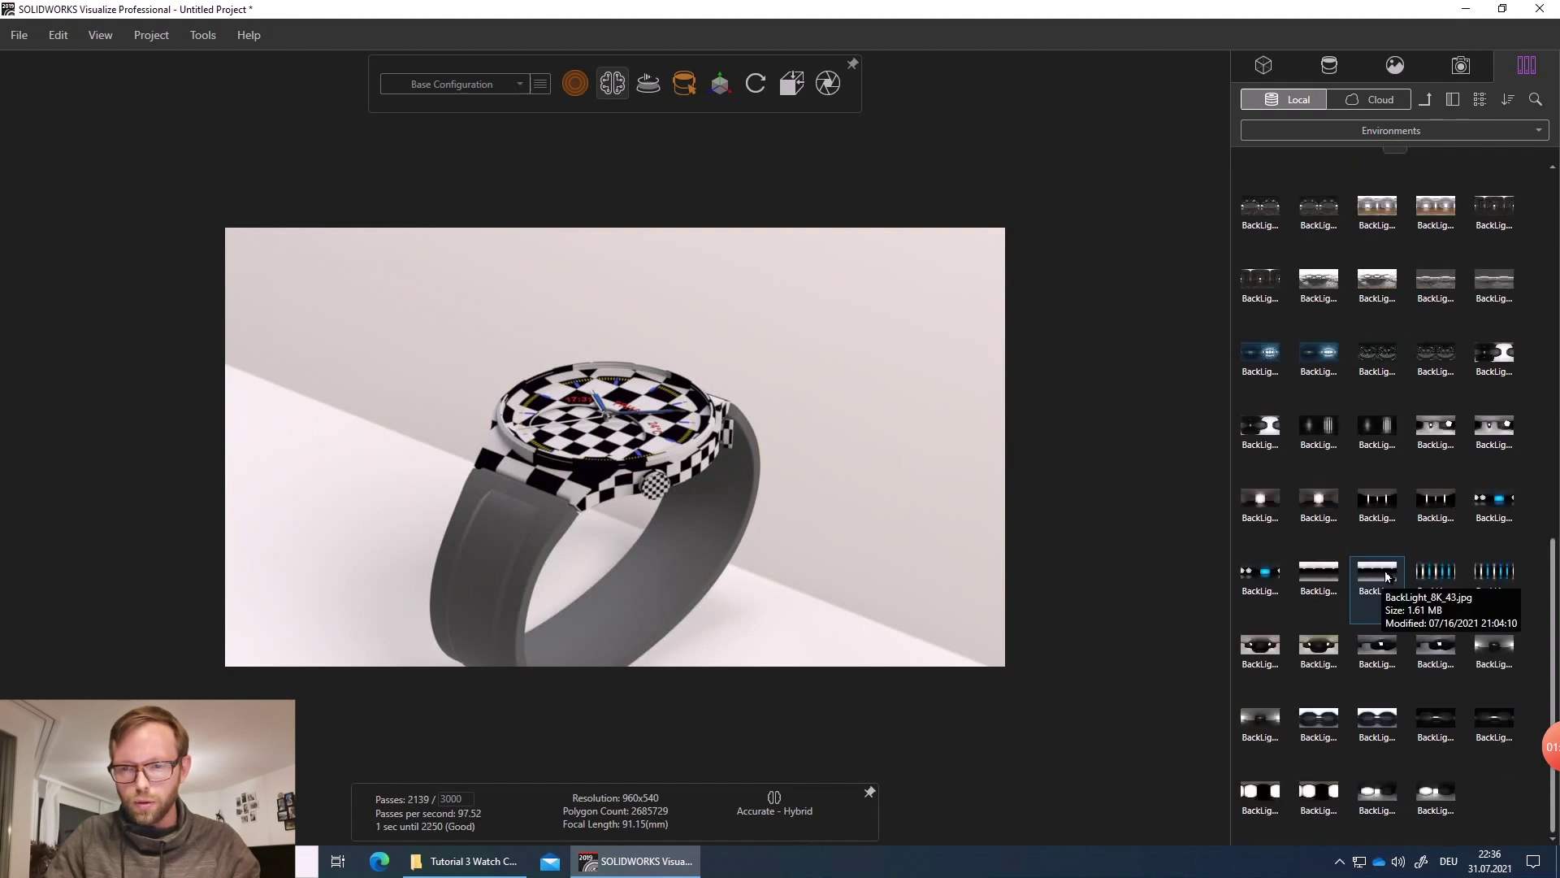
left_click(1262, 646)
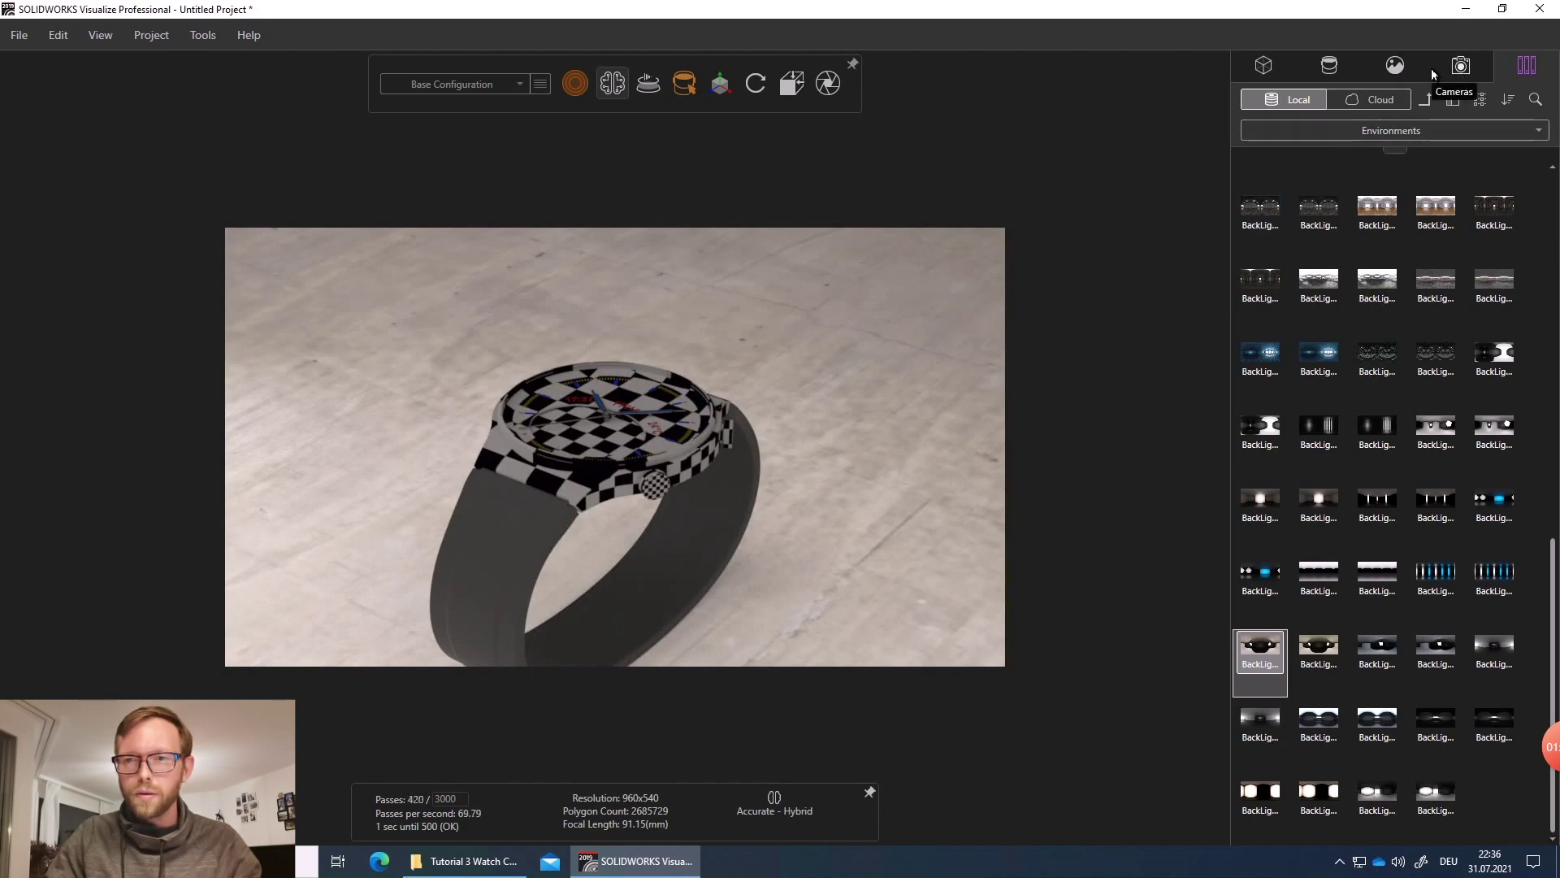
- Switch the BackLight_8K_45 environment's background to a near-black color with HSV value 6, and set its gamma to 1.19
left_click(1397, 67)
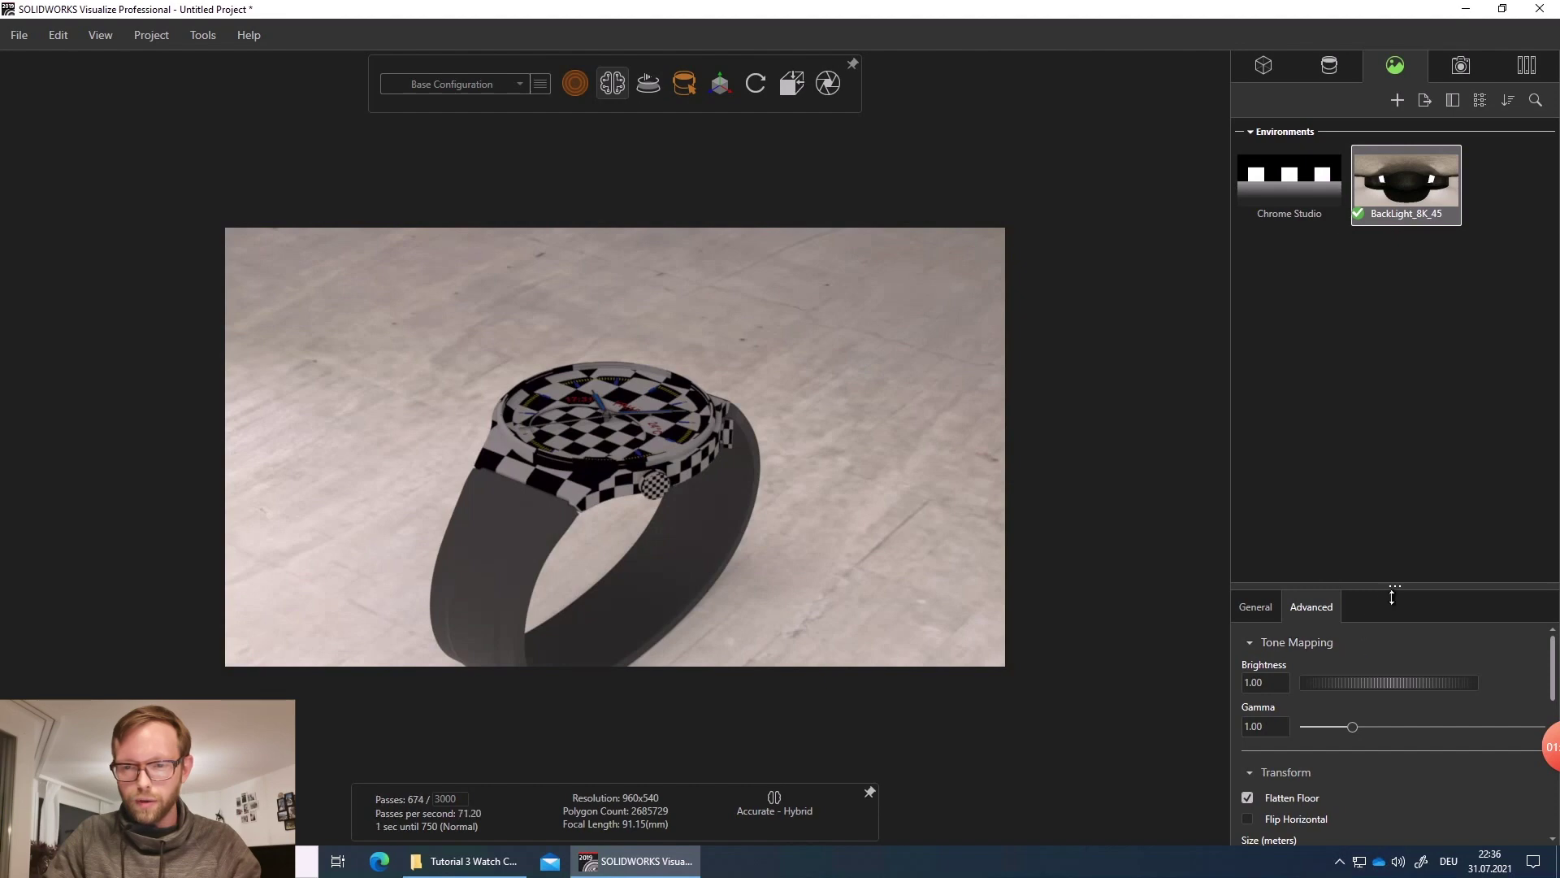
left_click_drag(1392, 597, 1393, 415)
left_click(1265, 436)
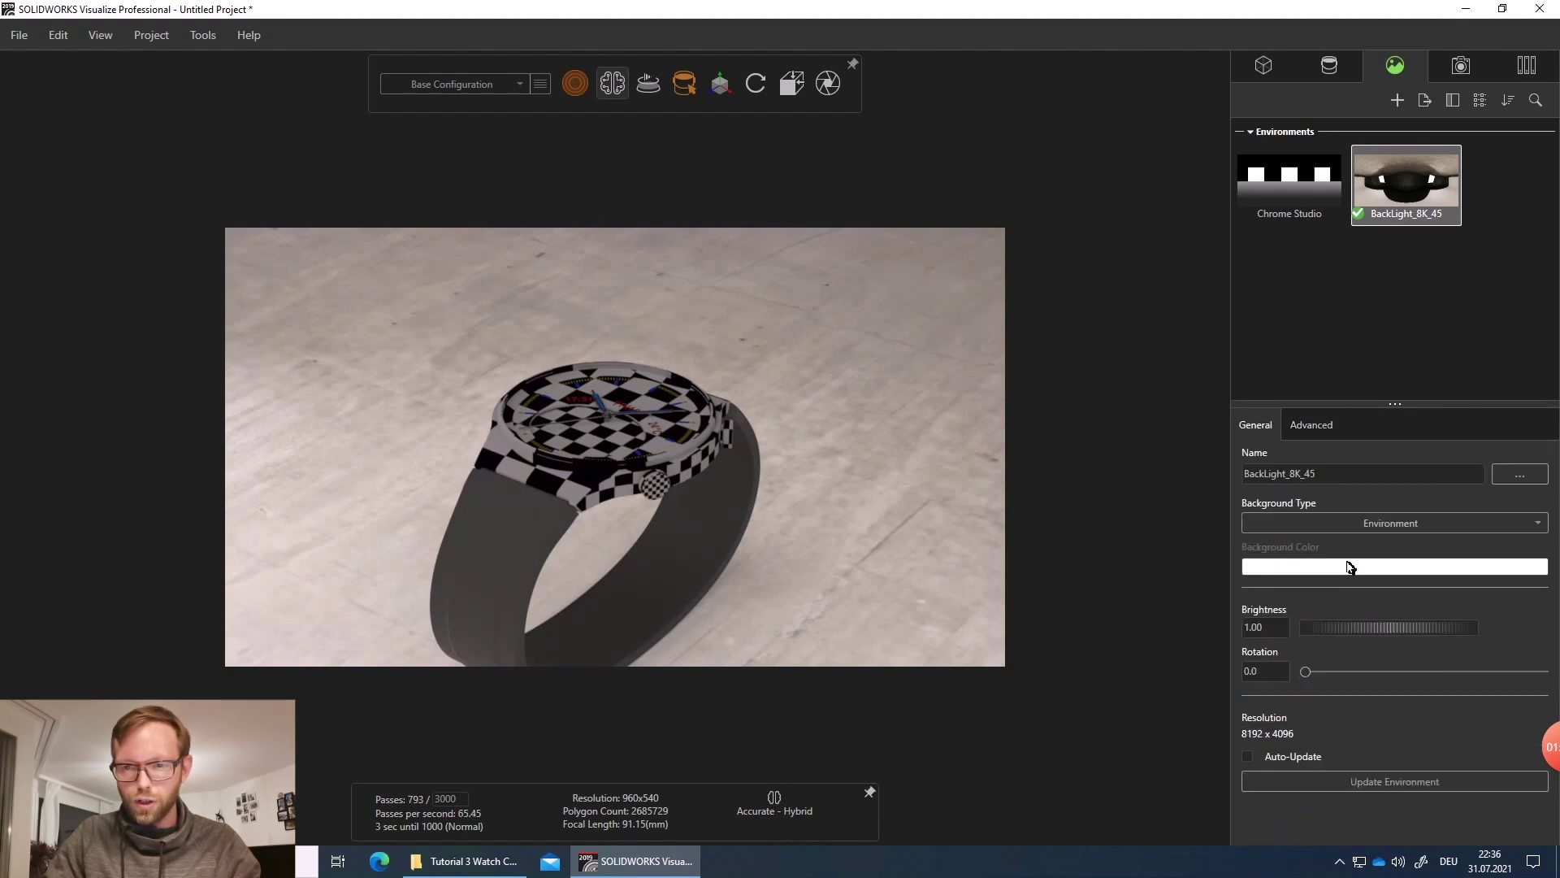
left_click(1389, 521)
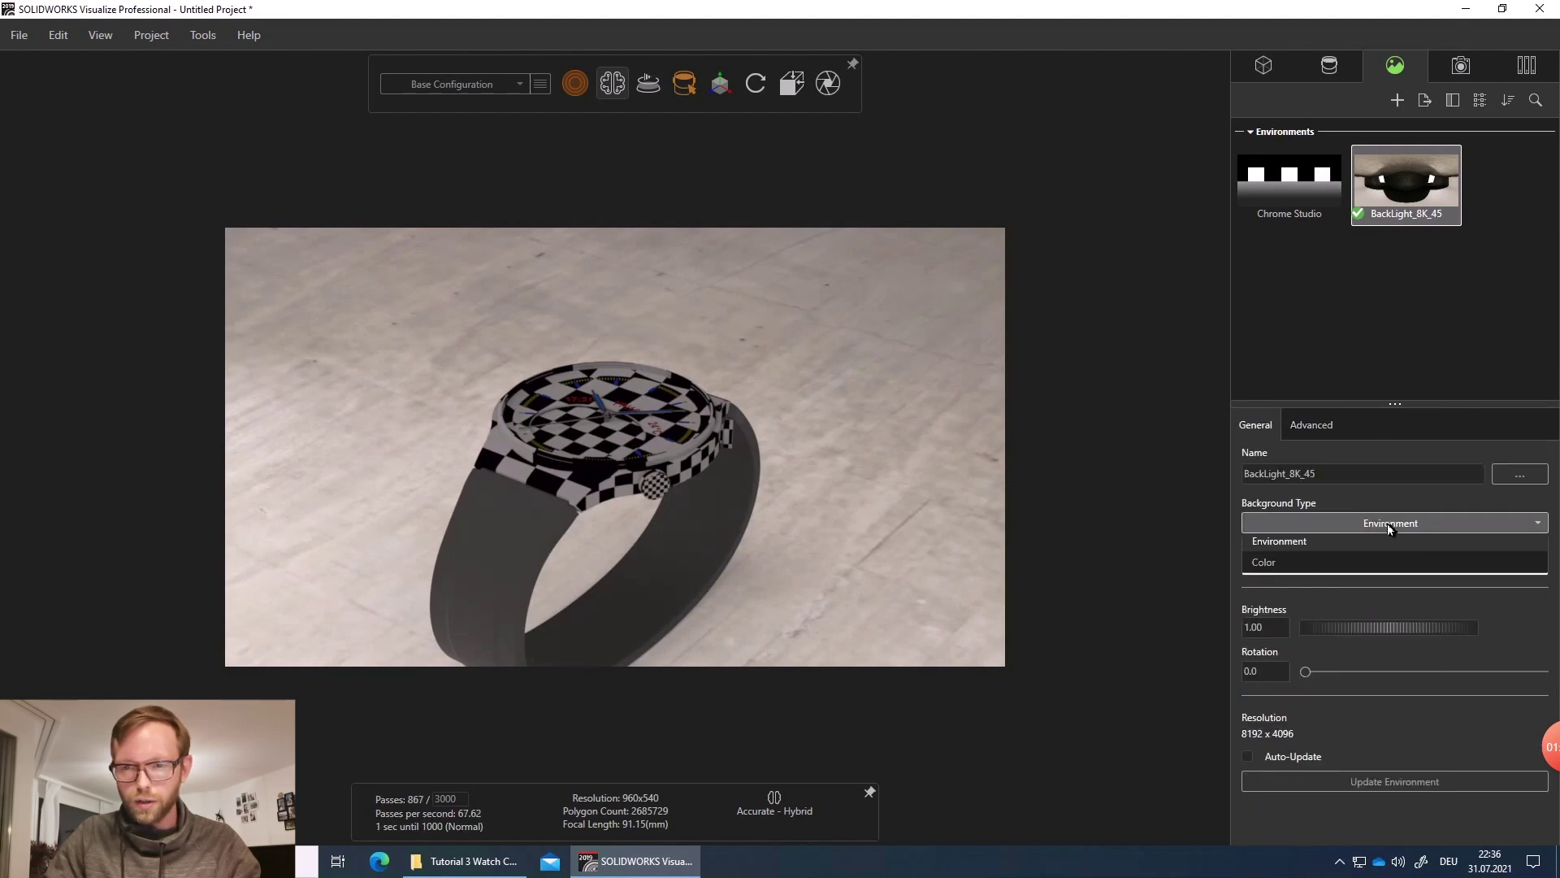
left_click(1278, 570)
left_click(1281, 569)
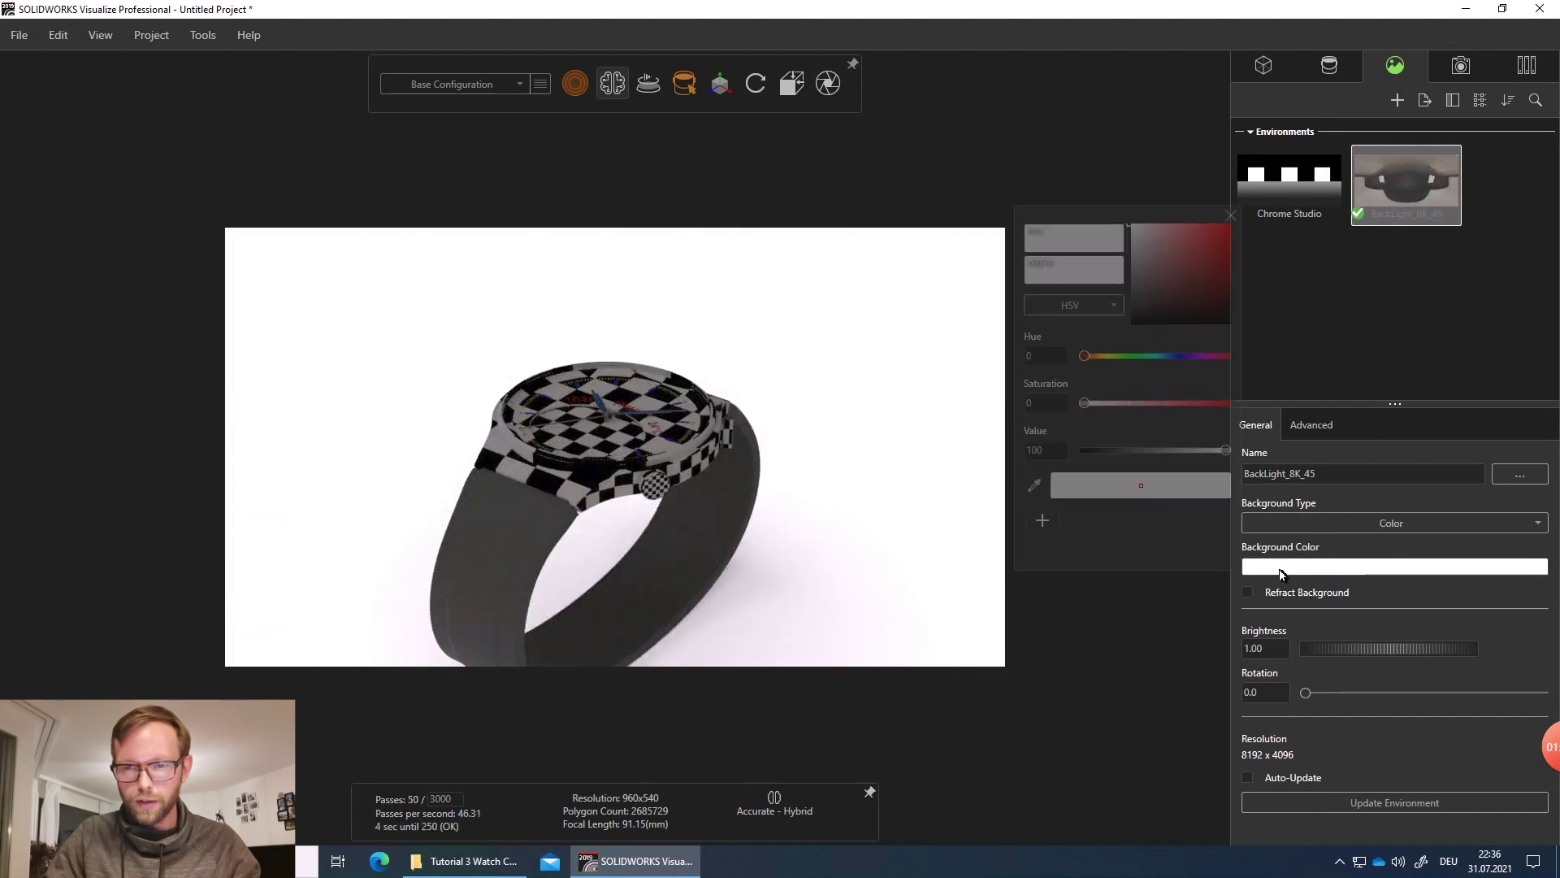
left_click_drag(1111, 455, 1092, 451)
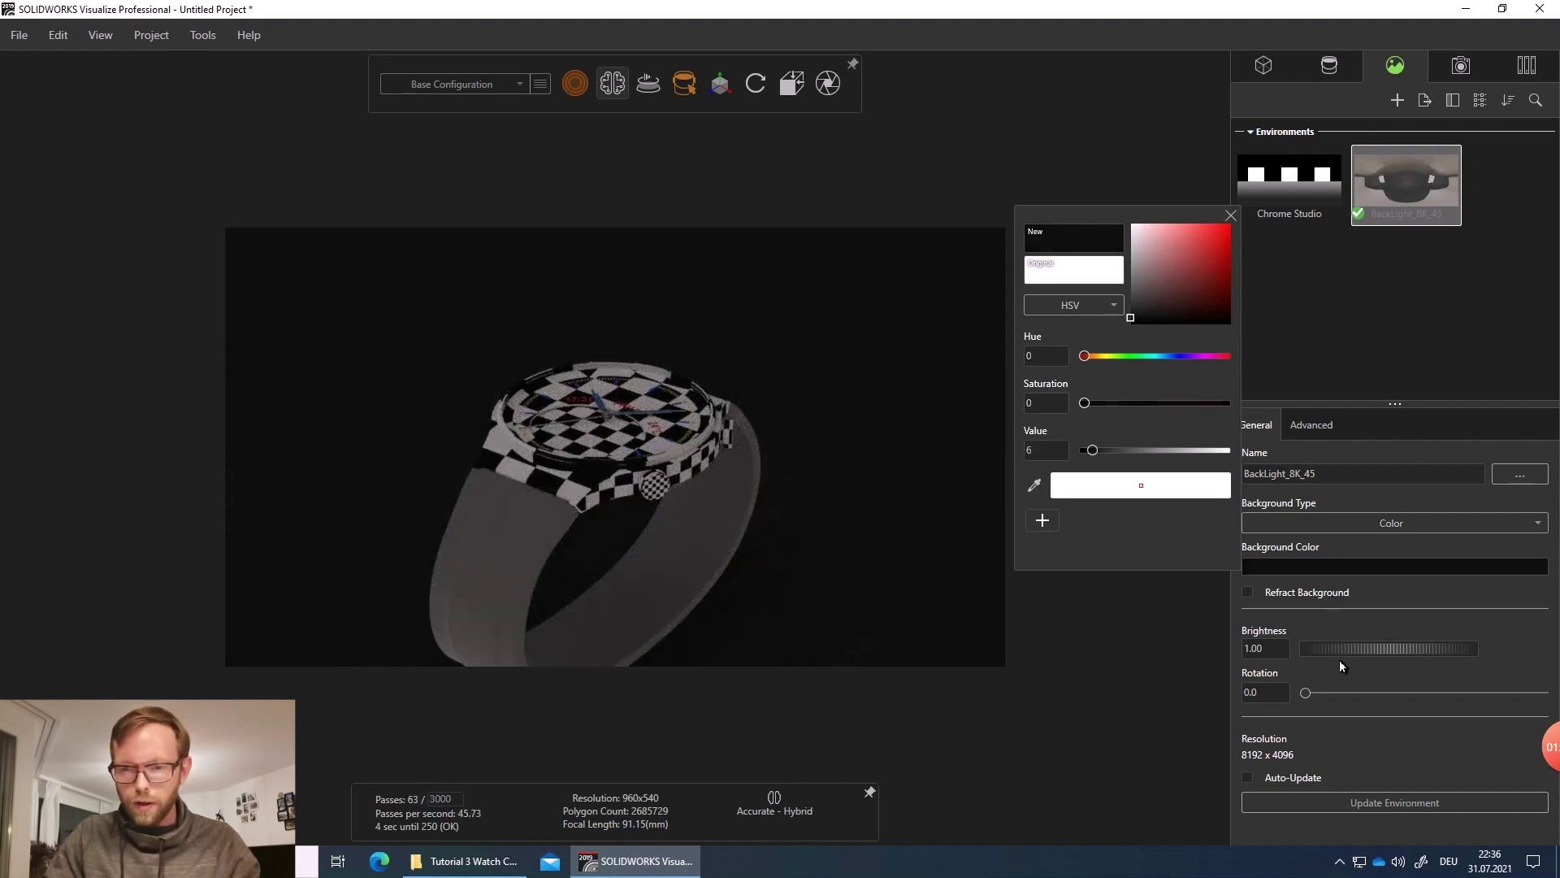
left_click(1305, 426)
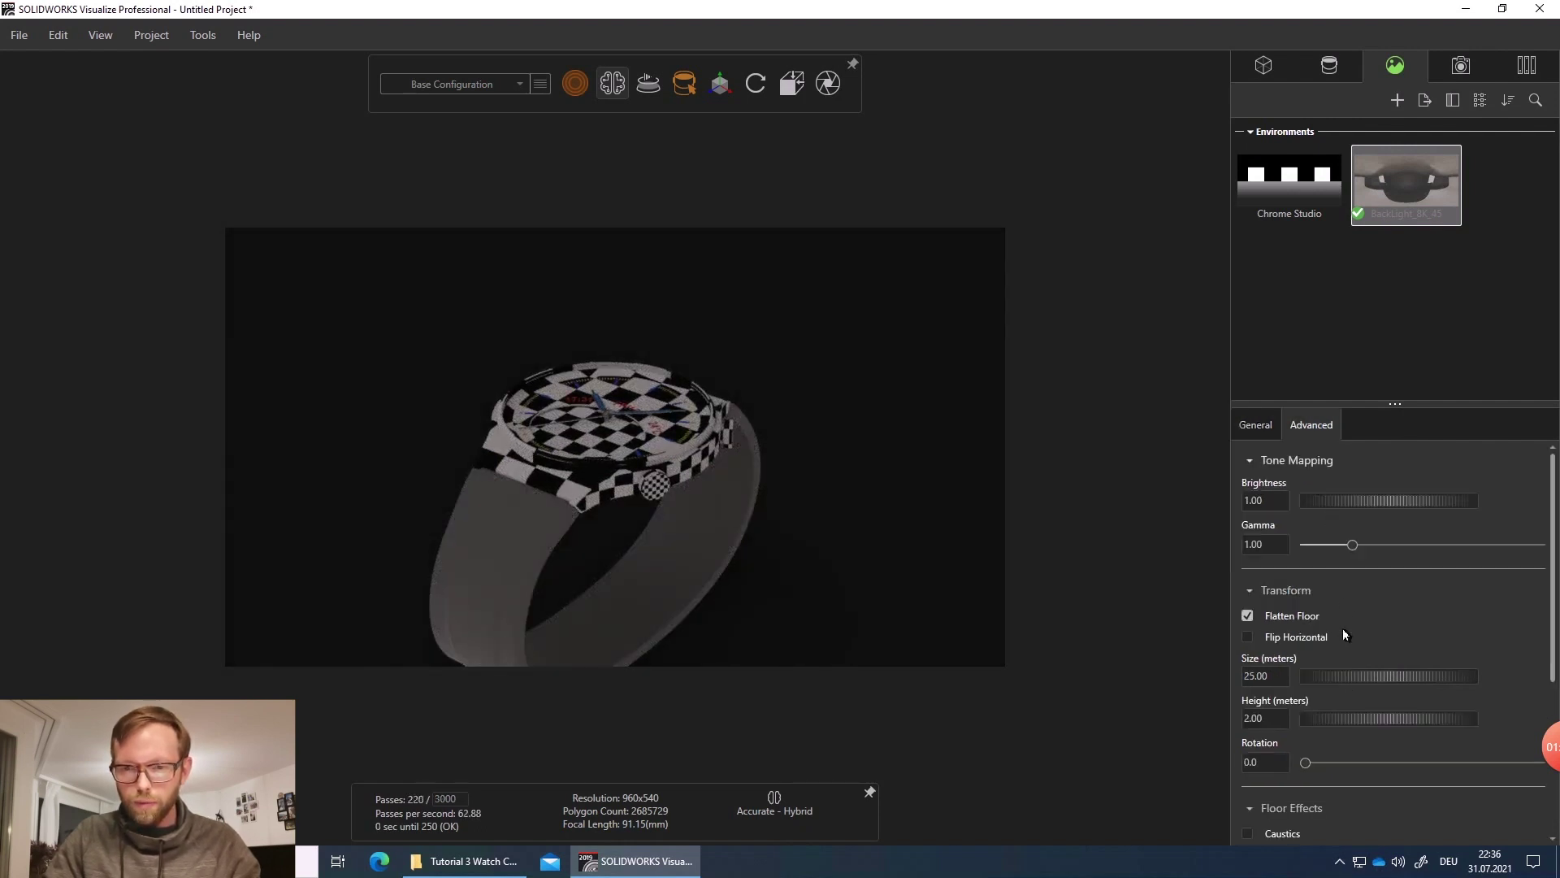
left_click(1365, 545)
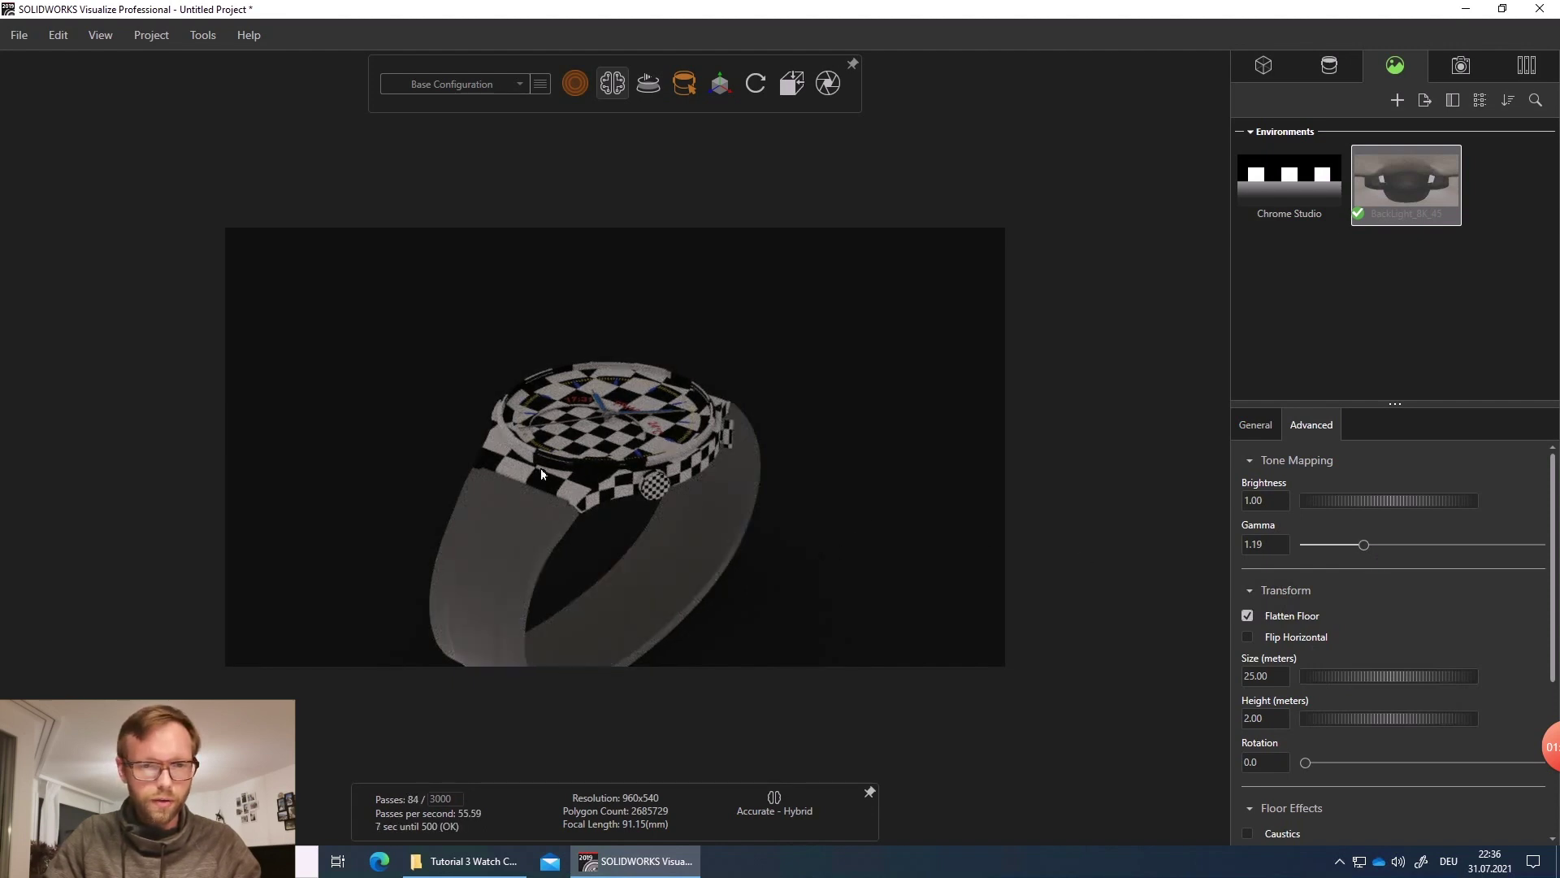
- Apply the Xenon 8000K emissive appearance to the dial's index marks, the hand inlays and the time, date and temperature lettering
scroll(573, 443, "up", 6)
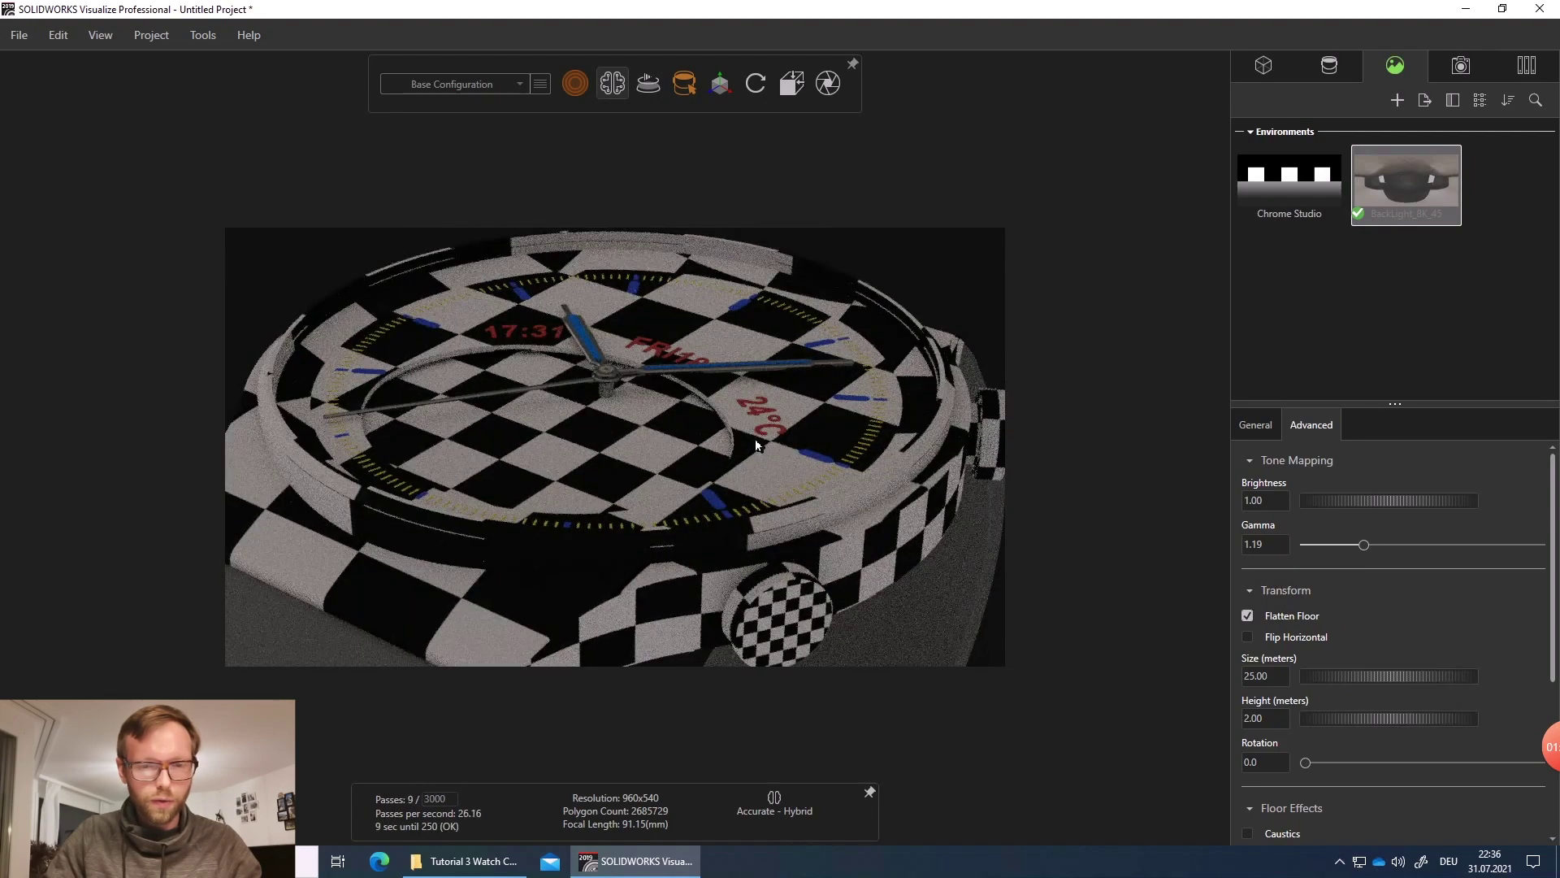
scroll(608, 376, "down", 2)
scroll(613, 385, "up", 4)
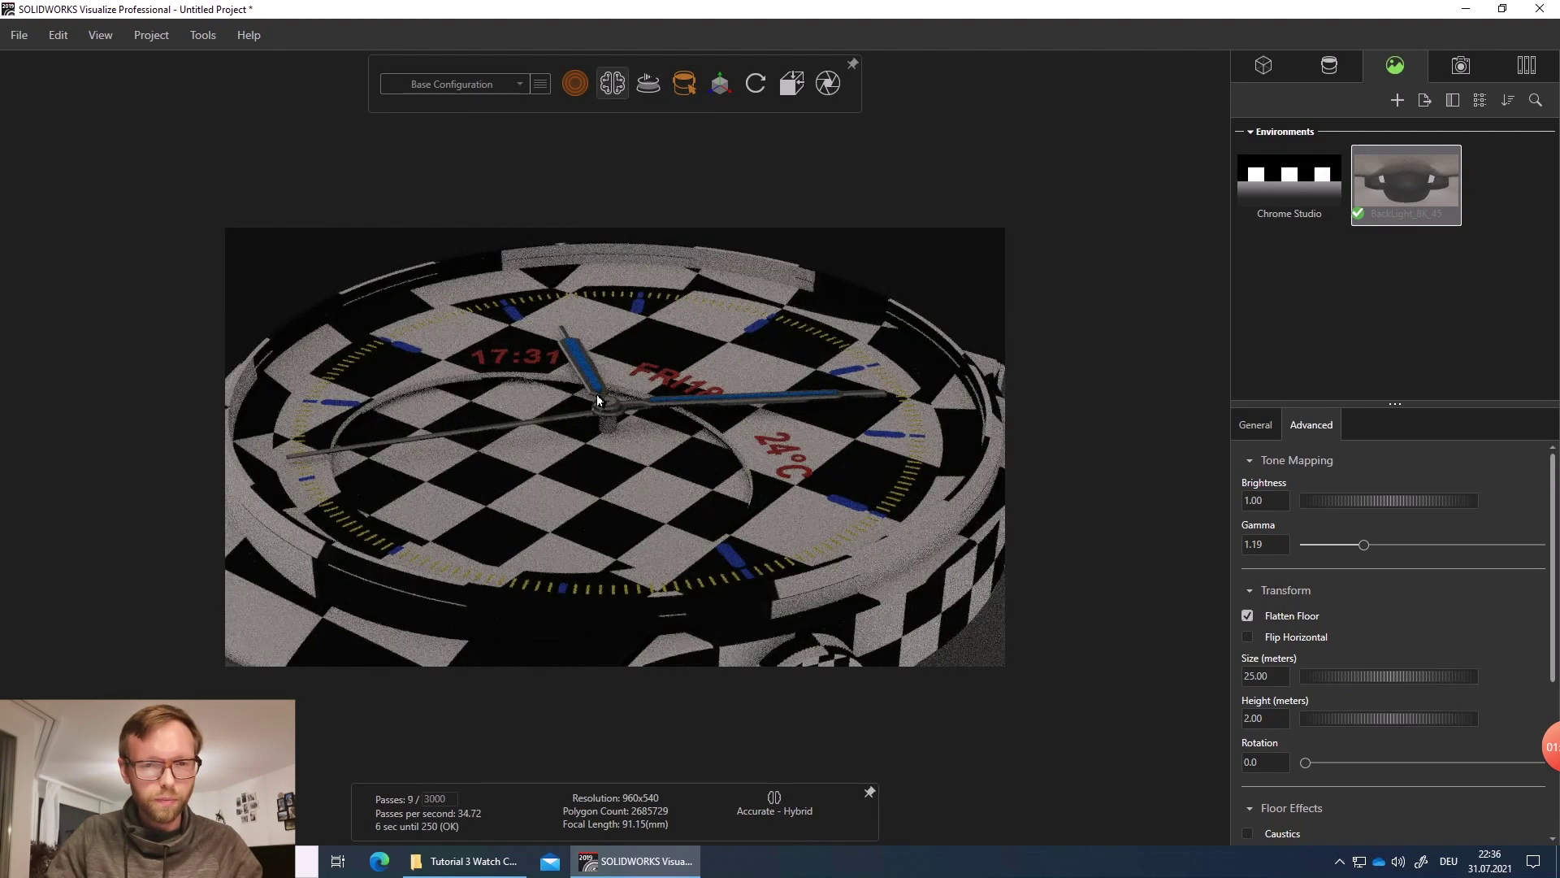
scroll(606, 406, "up", 3)
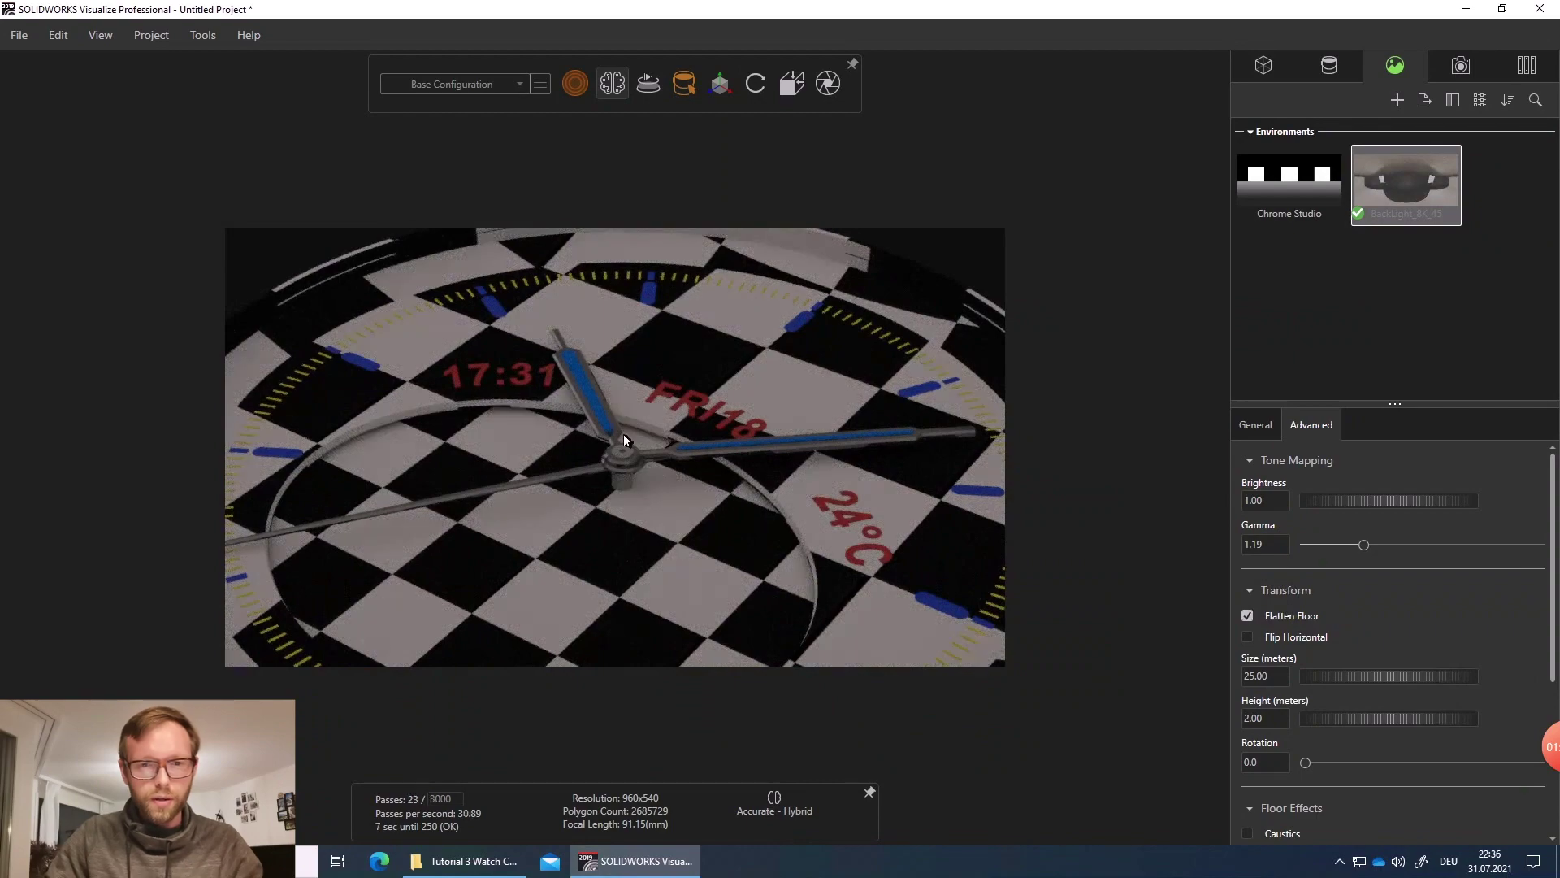
scroll(623, 434, "up", 2)
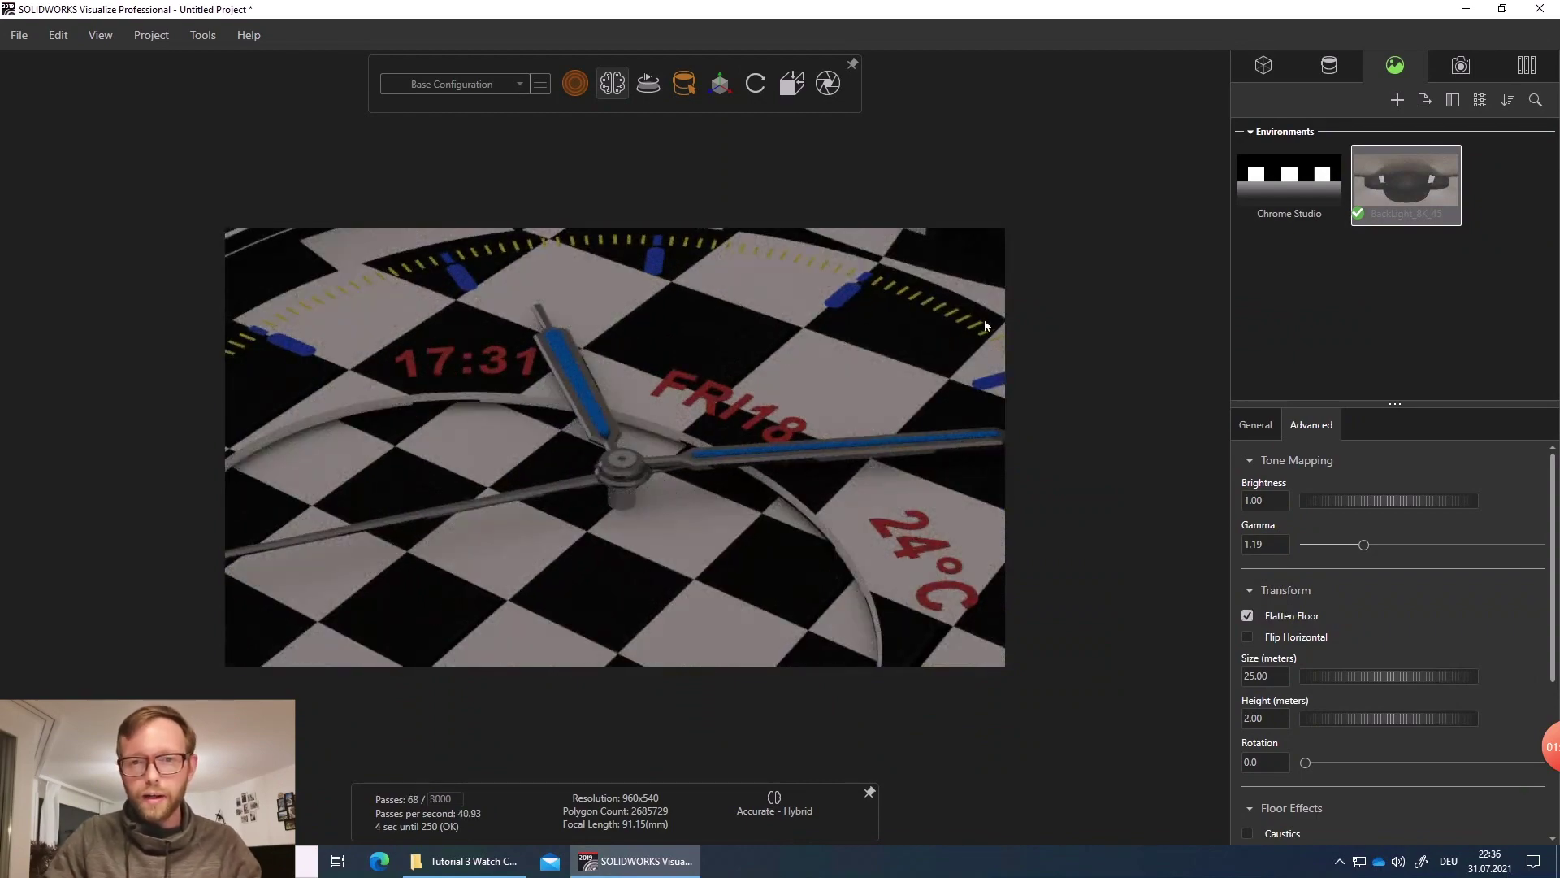
left_click(1535, 71)
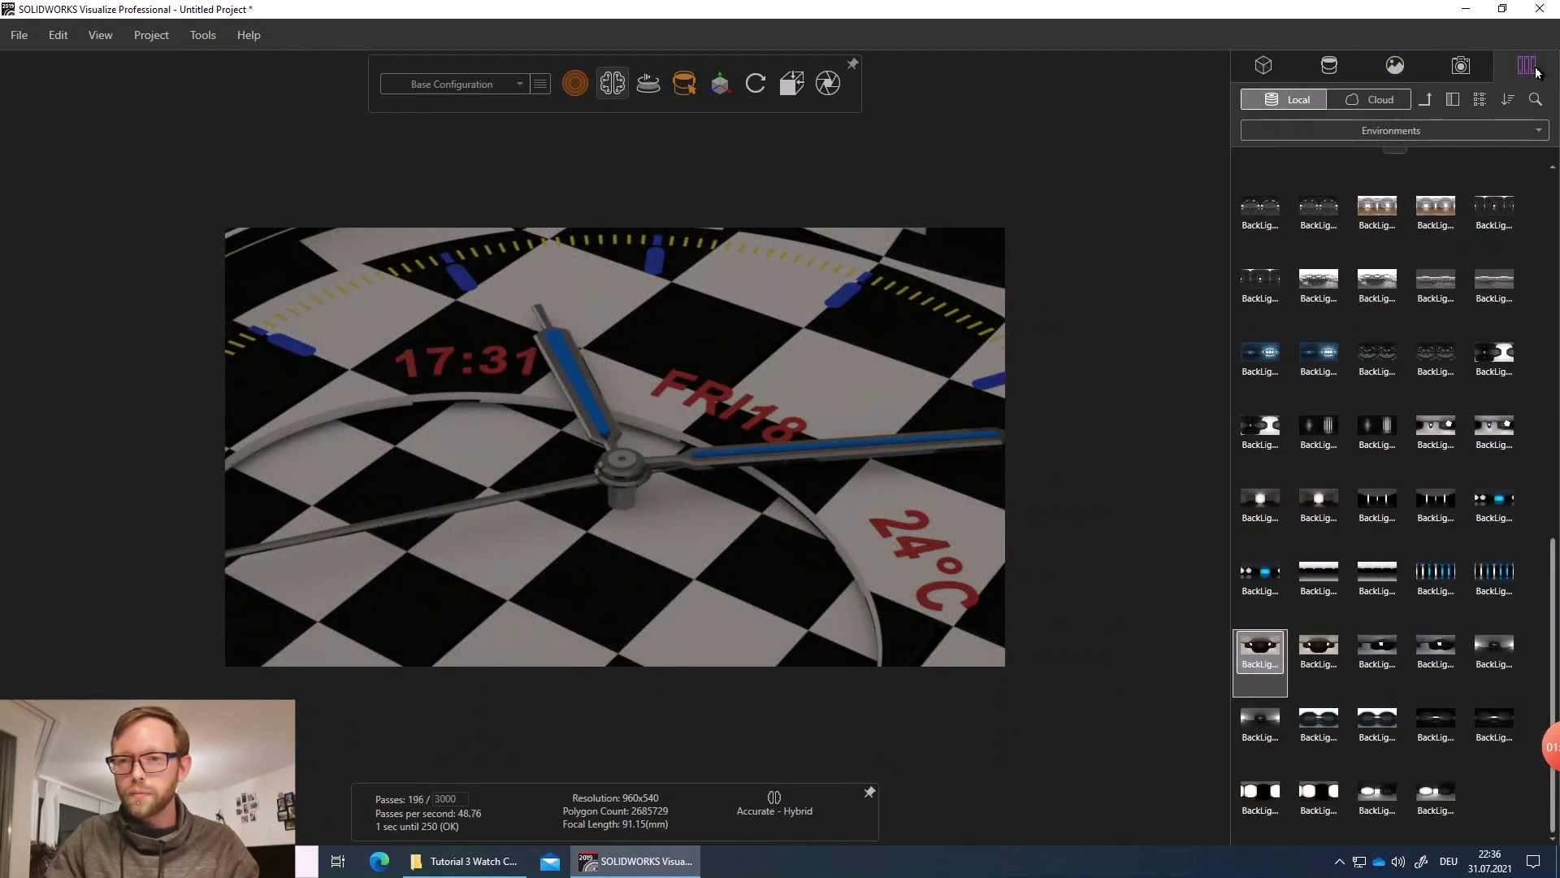
left_click(1425, 99)
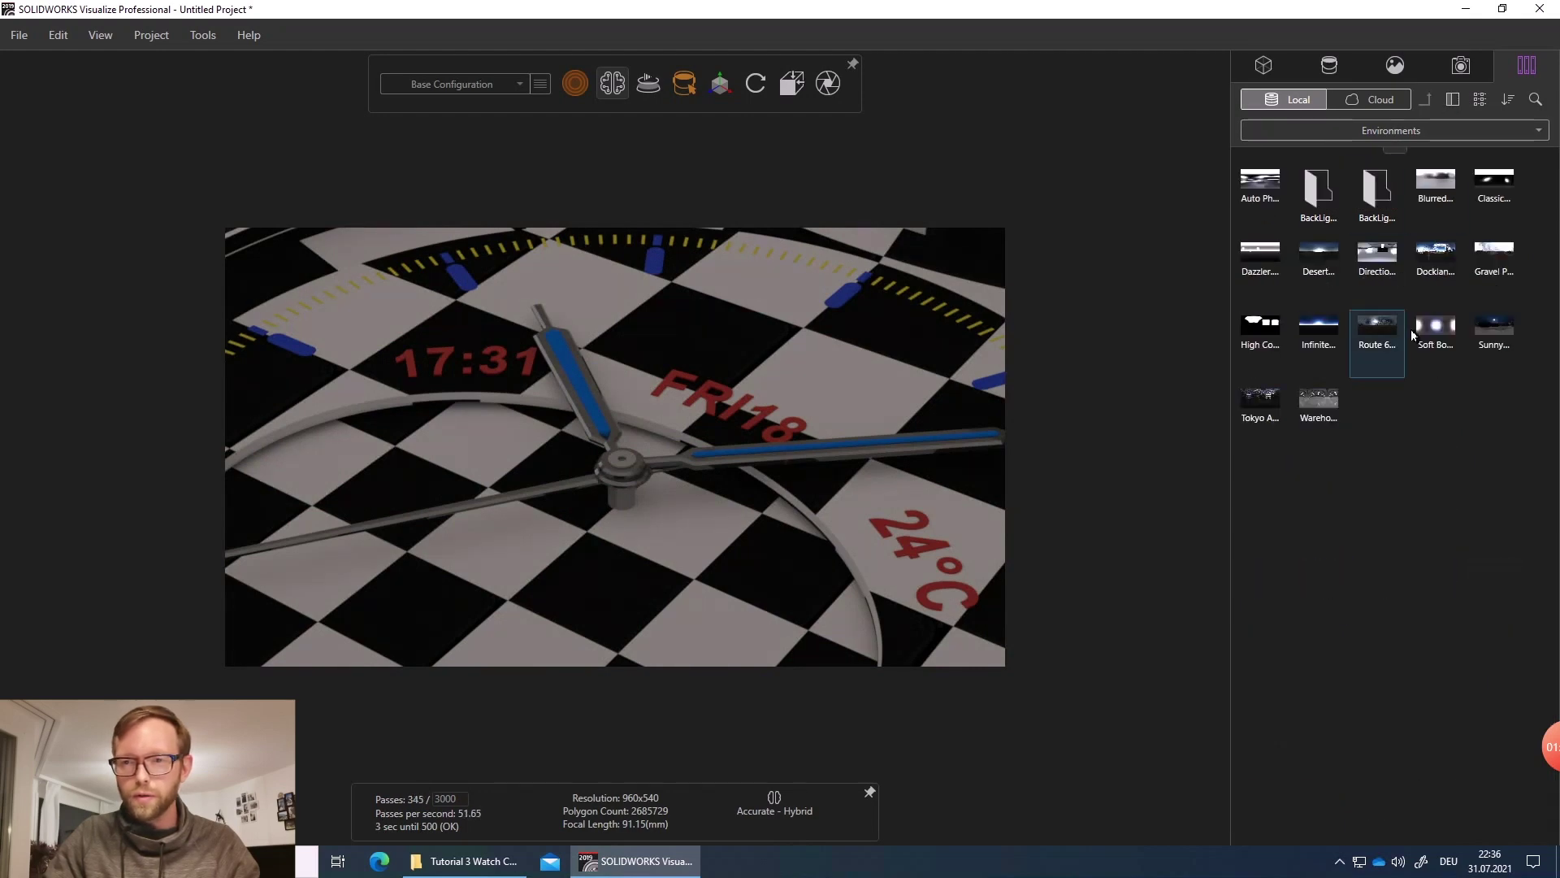
left_click(1393, 130)
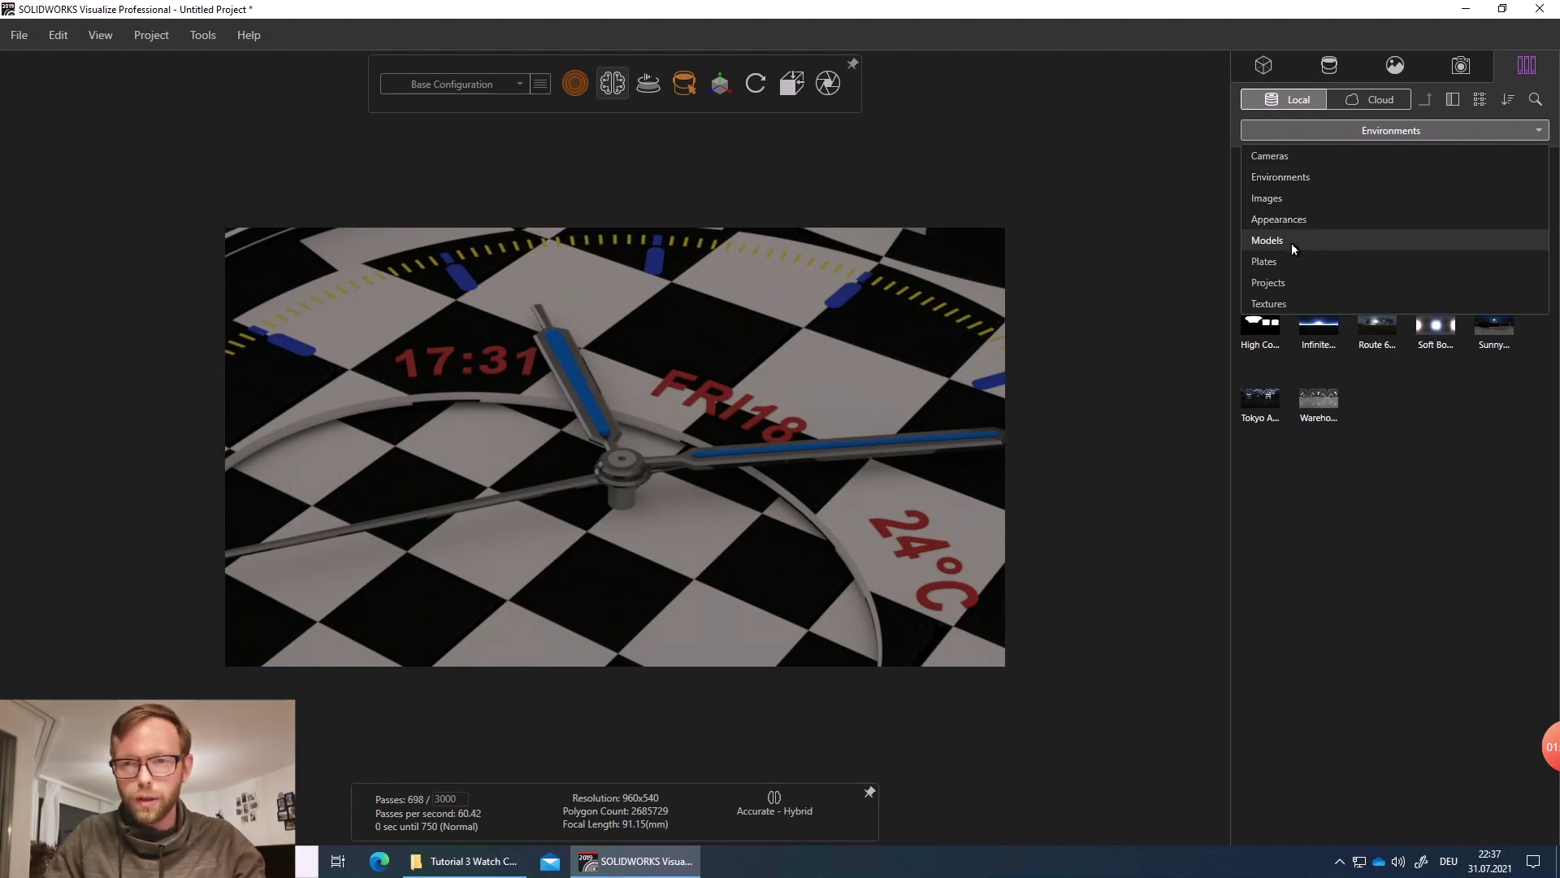
left_click(1288, 219)
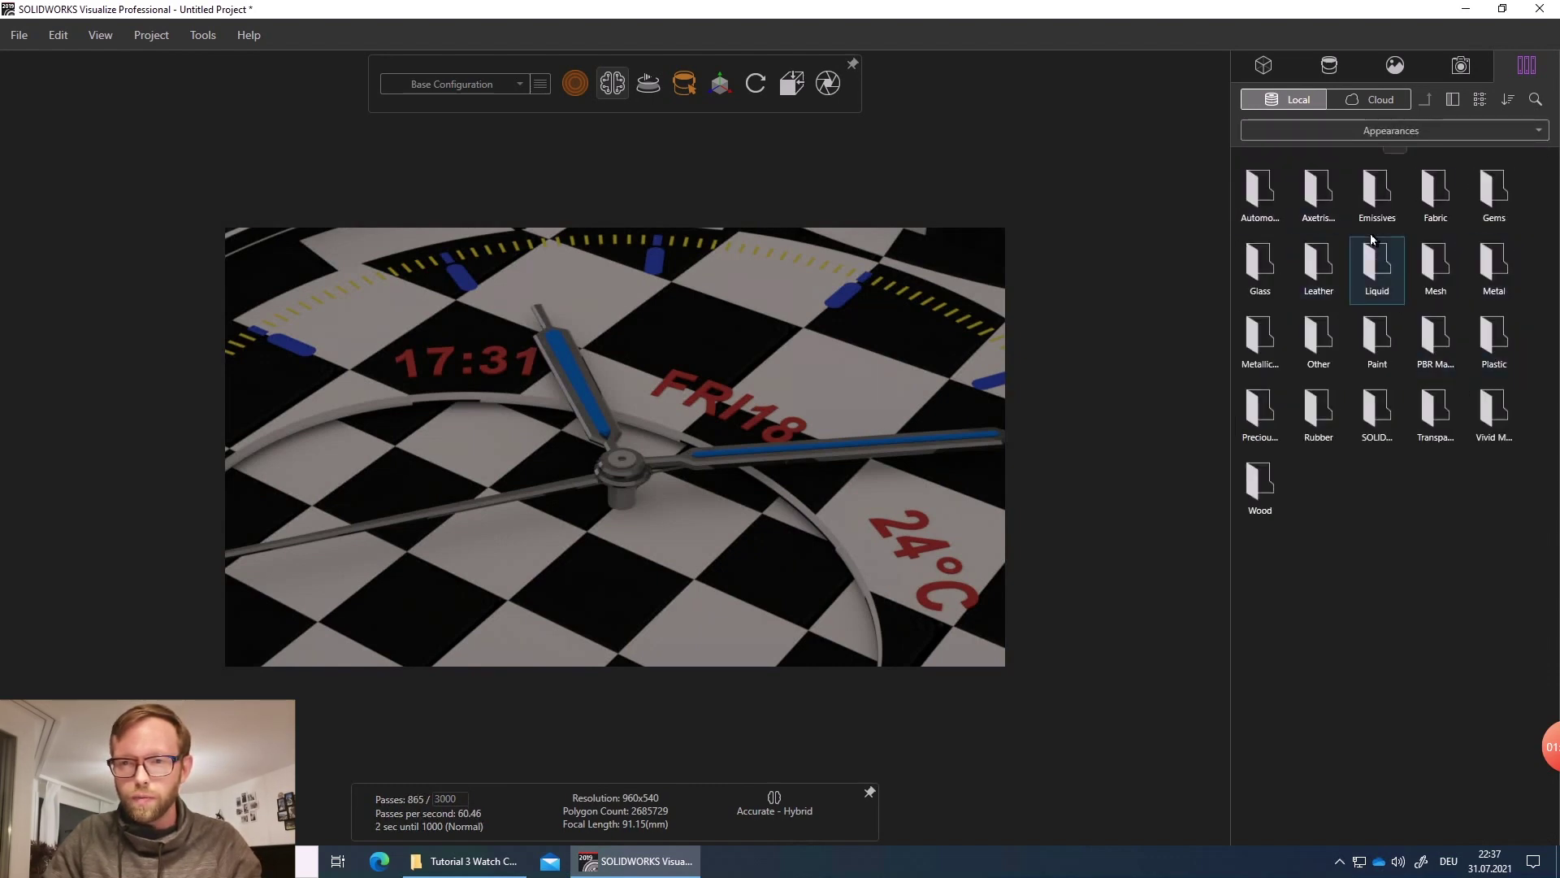
double_click(1376, 191)
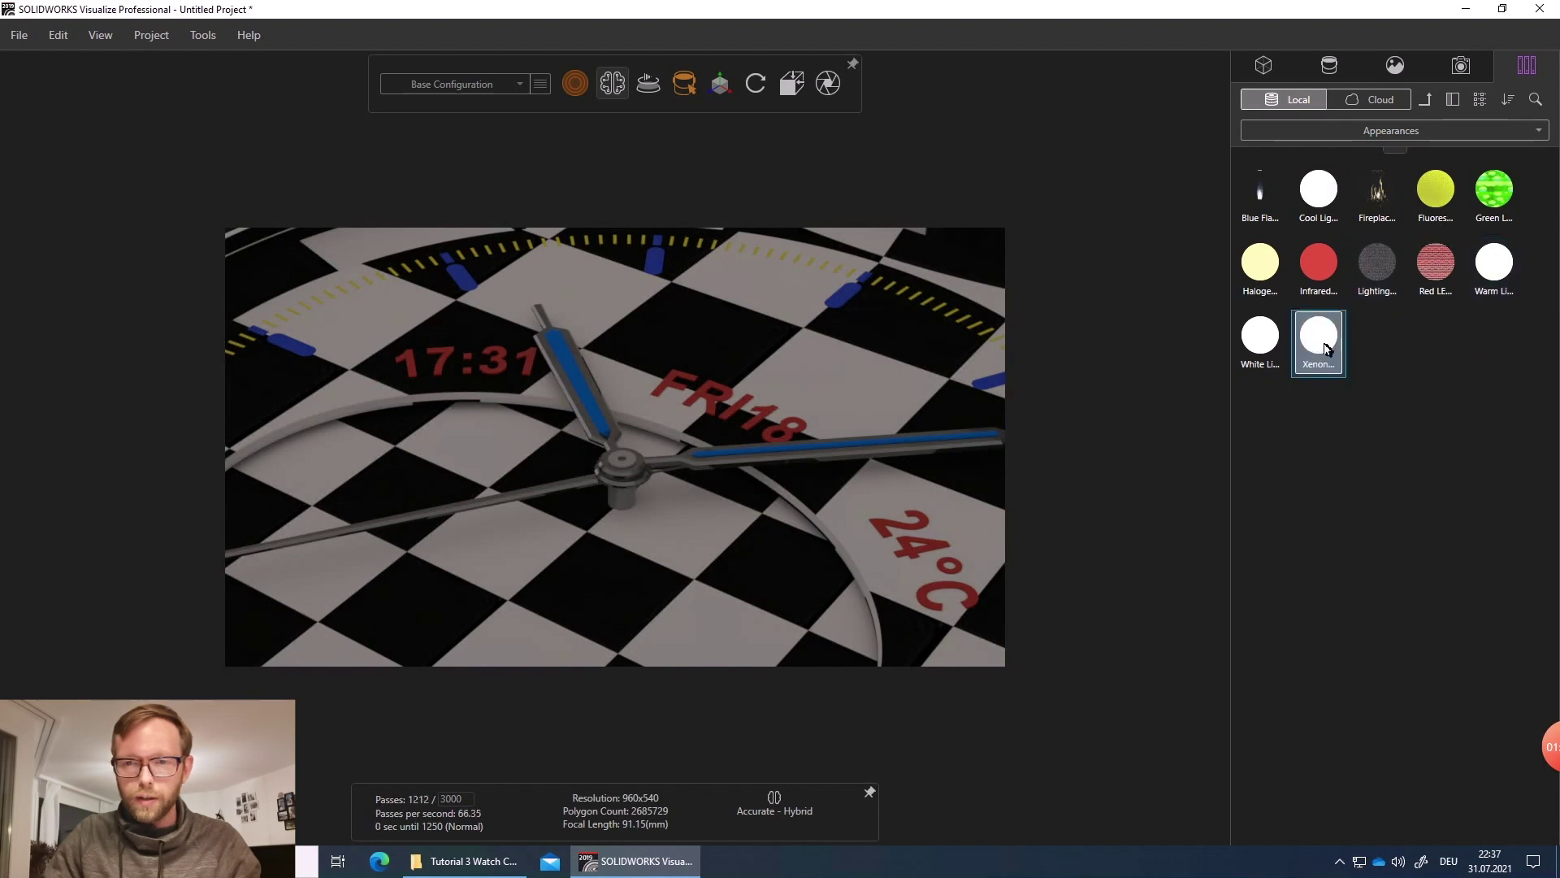
mouse_move(1320, 343)
left_mouse_down()
mouse_move(1129, 347)
mouse_move(659, 265)
mouse_move(769, 276)
mouse_move(704, 264)
left_mouse_up()
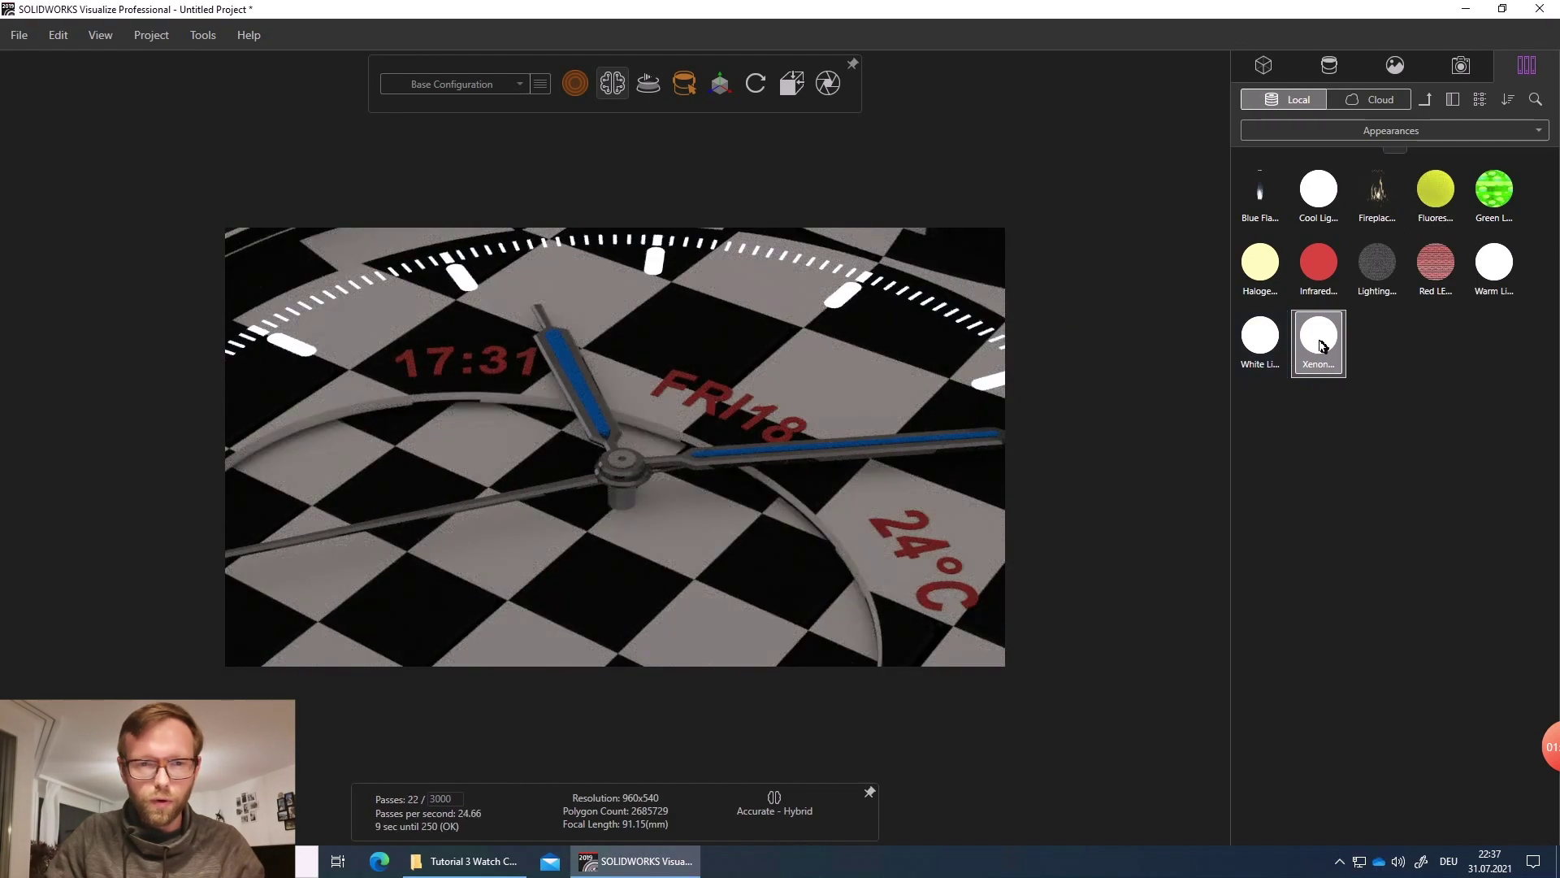
left_click_drag(1318, 340, 584, 390)
left_click_drag(1261, 345, 672, 390)
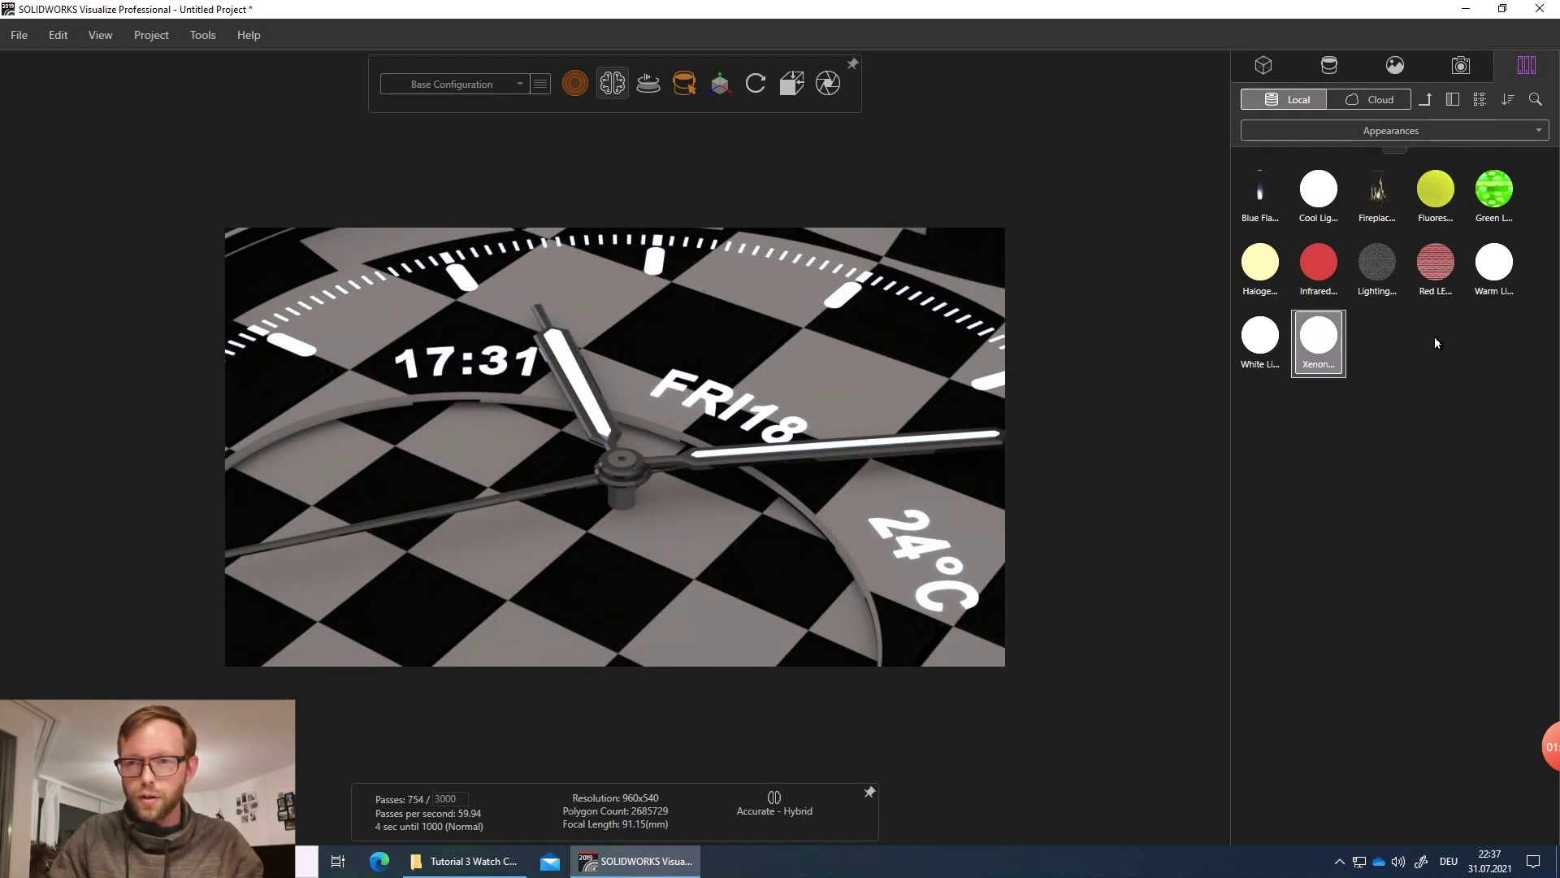
- Apply the Pebbled plastic appearance to the dial face, the recessed inner disc and the post beneath the hands
left_click(1425, 99)
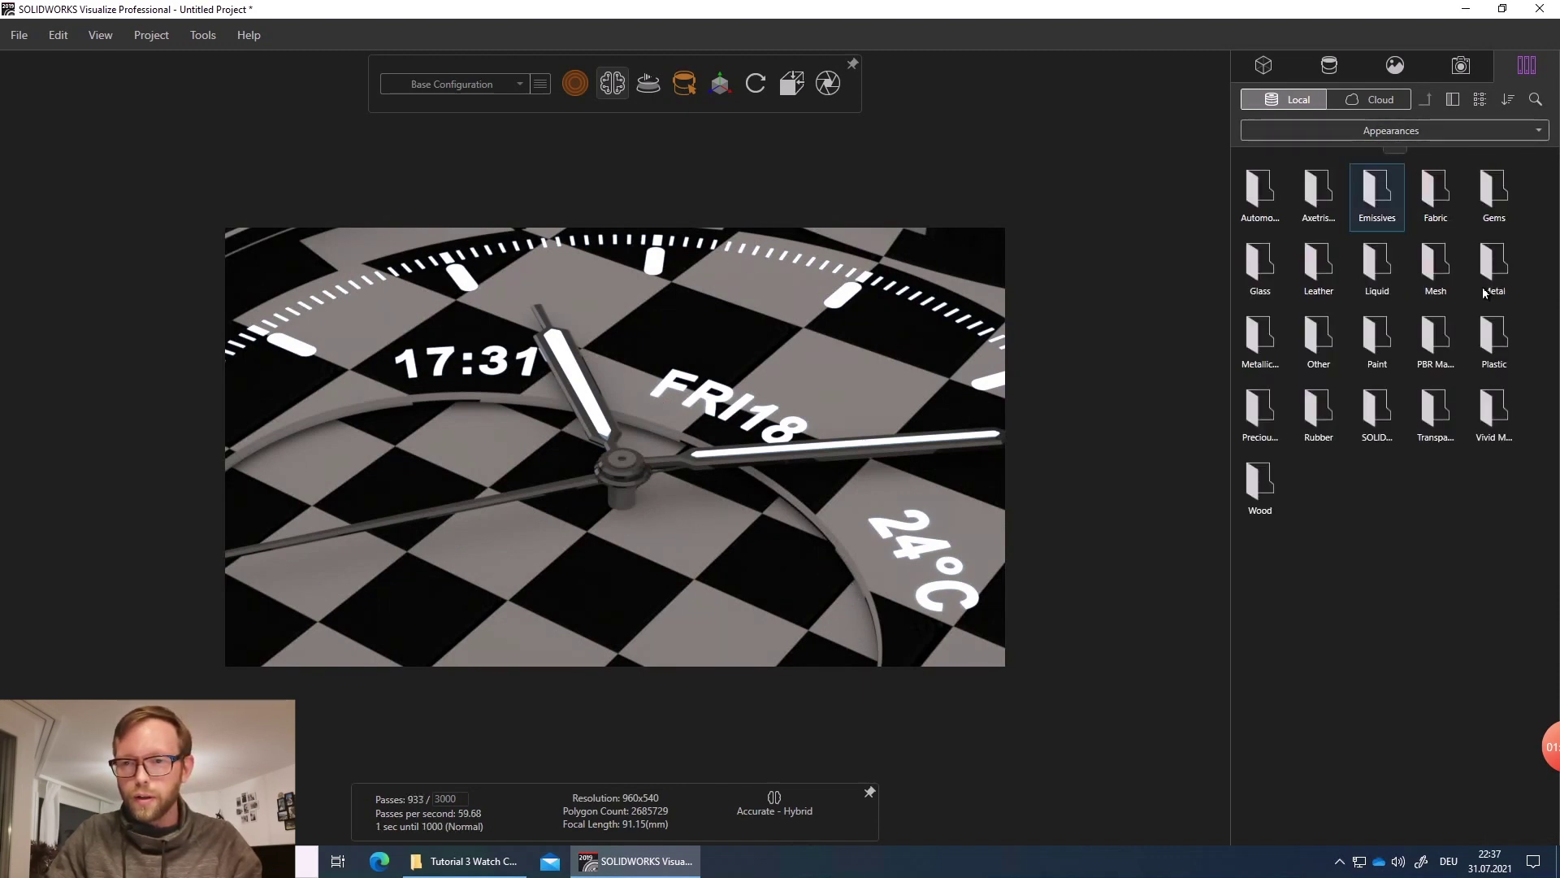
left_click(1497, 351)
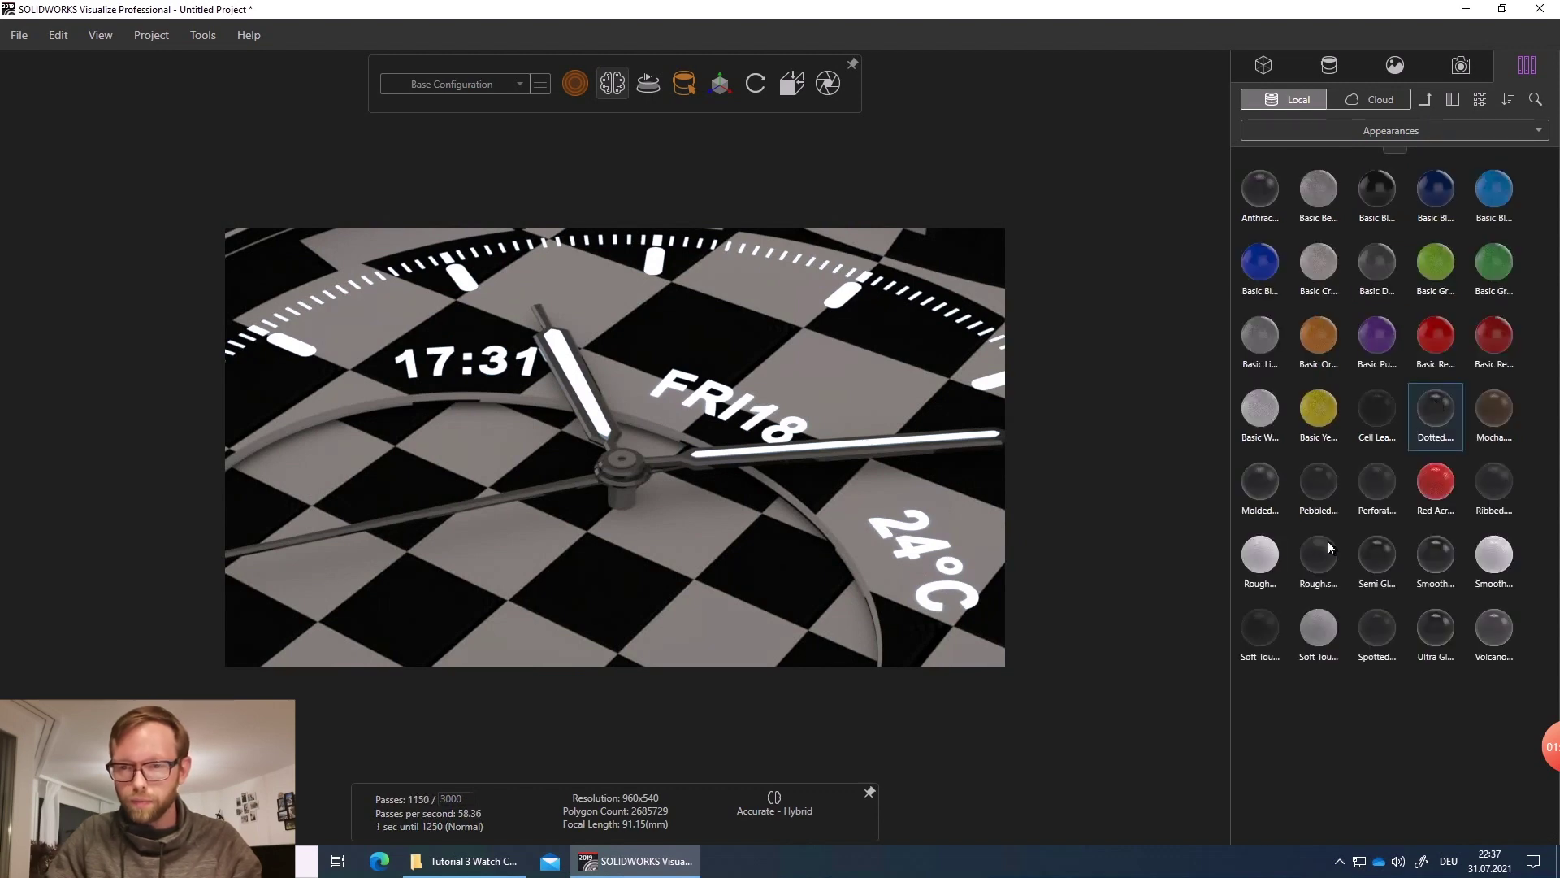
left_click(1321, 492)
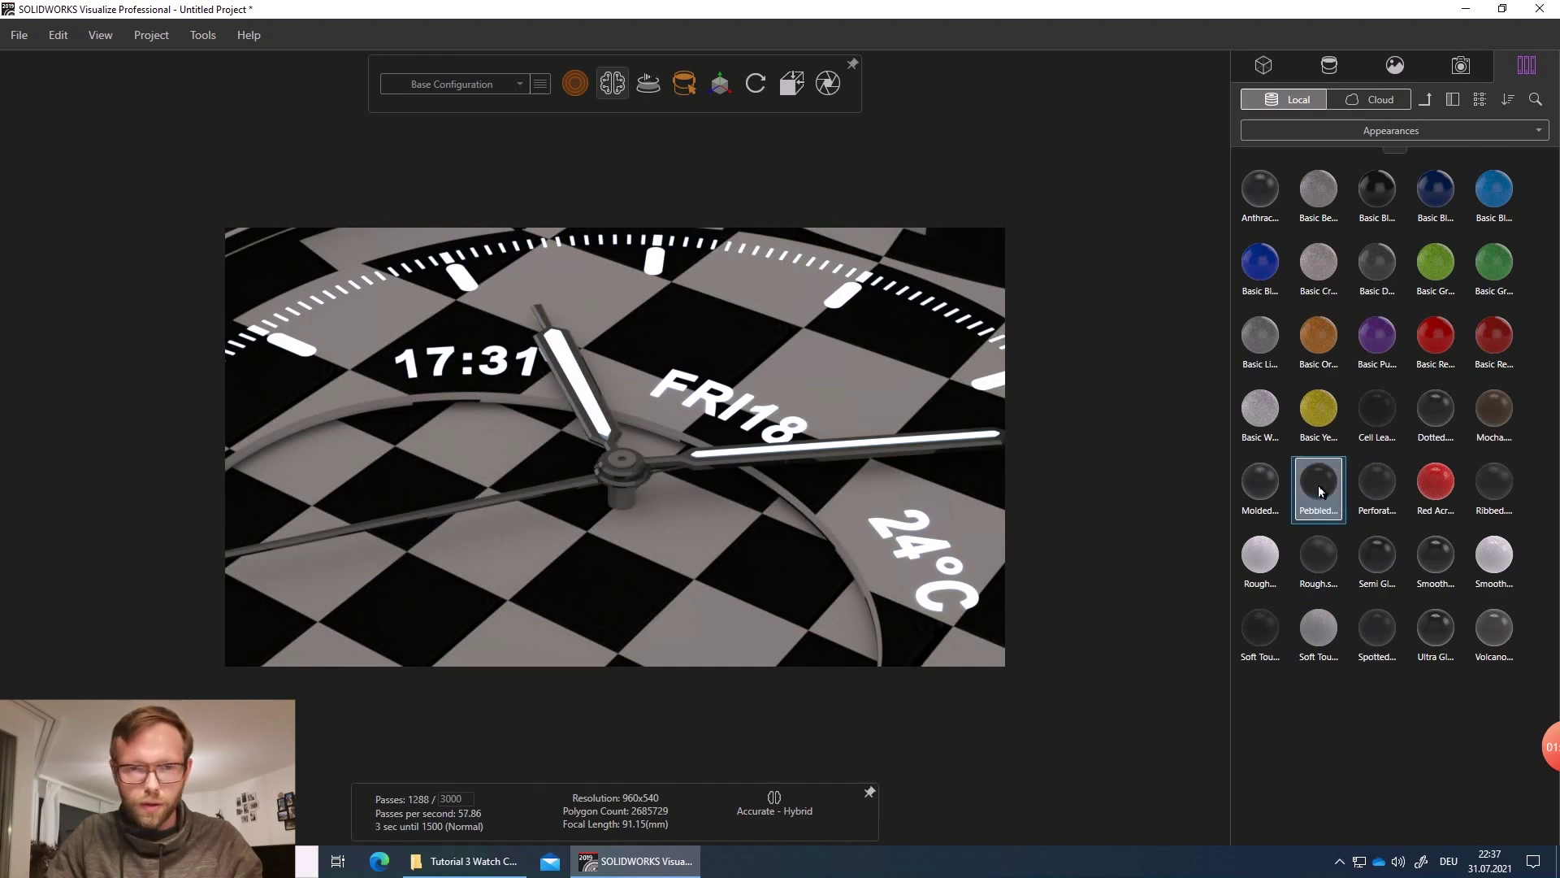
left_click_drag(773, 401, 781, 378)
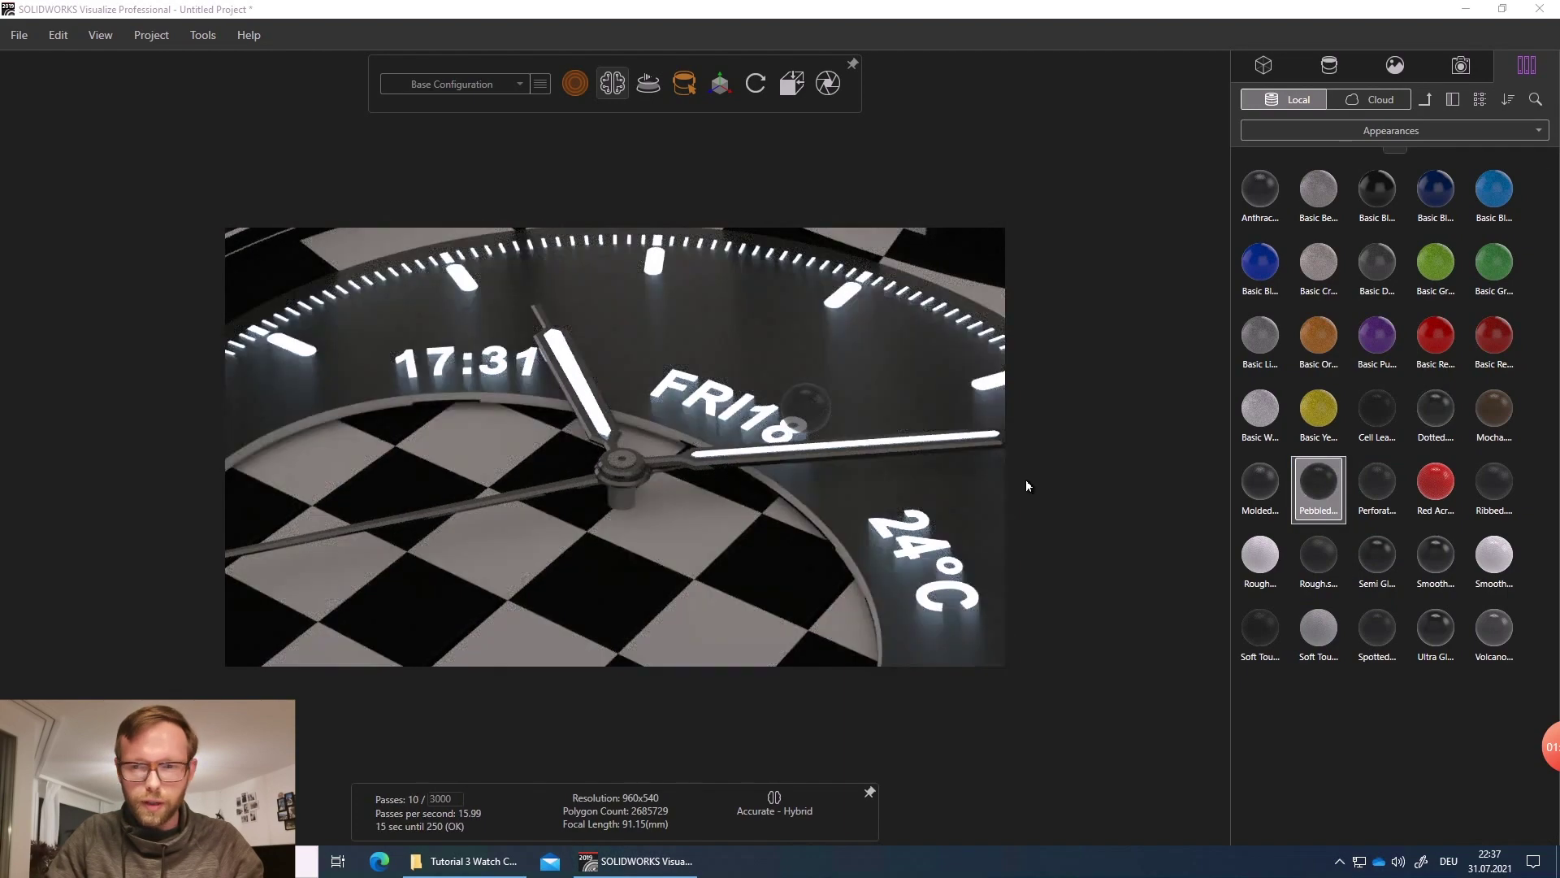
left_click_drag(1312, 496, 643, 547)
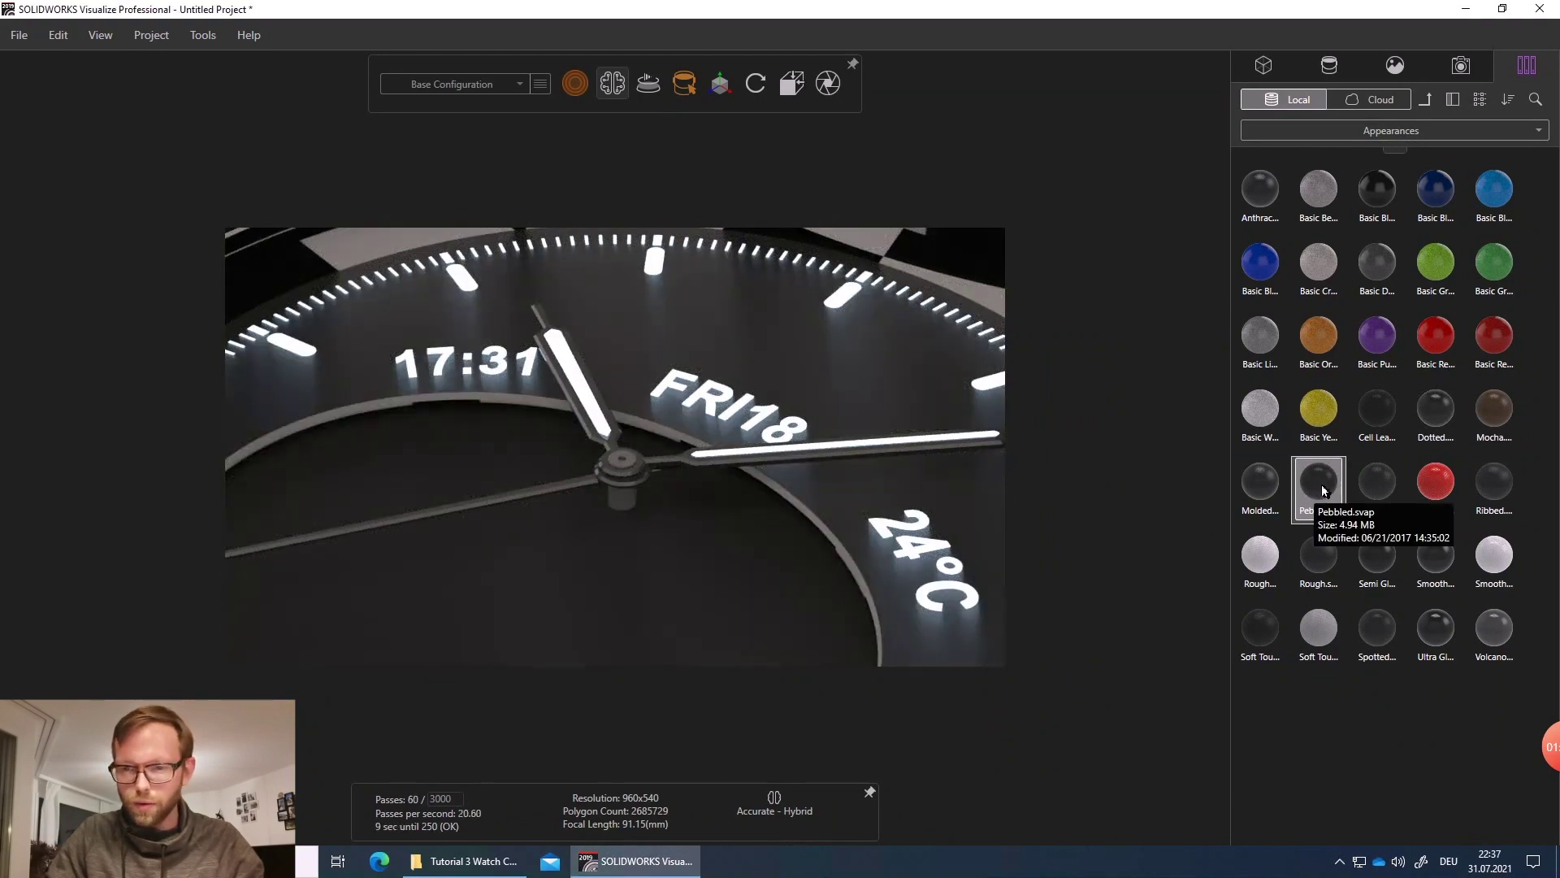
left_click_drag(1321, 484, 622, 499)
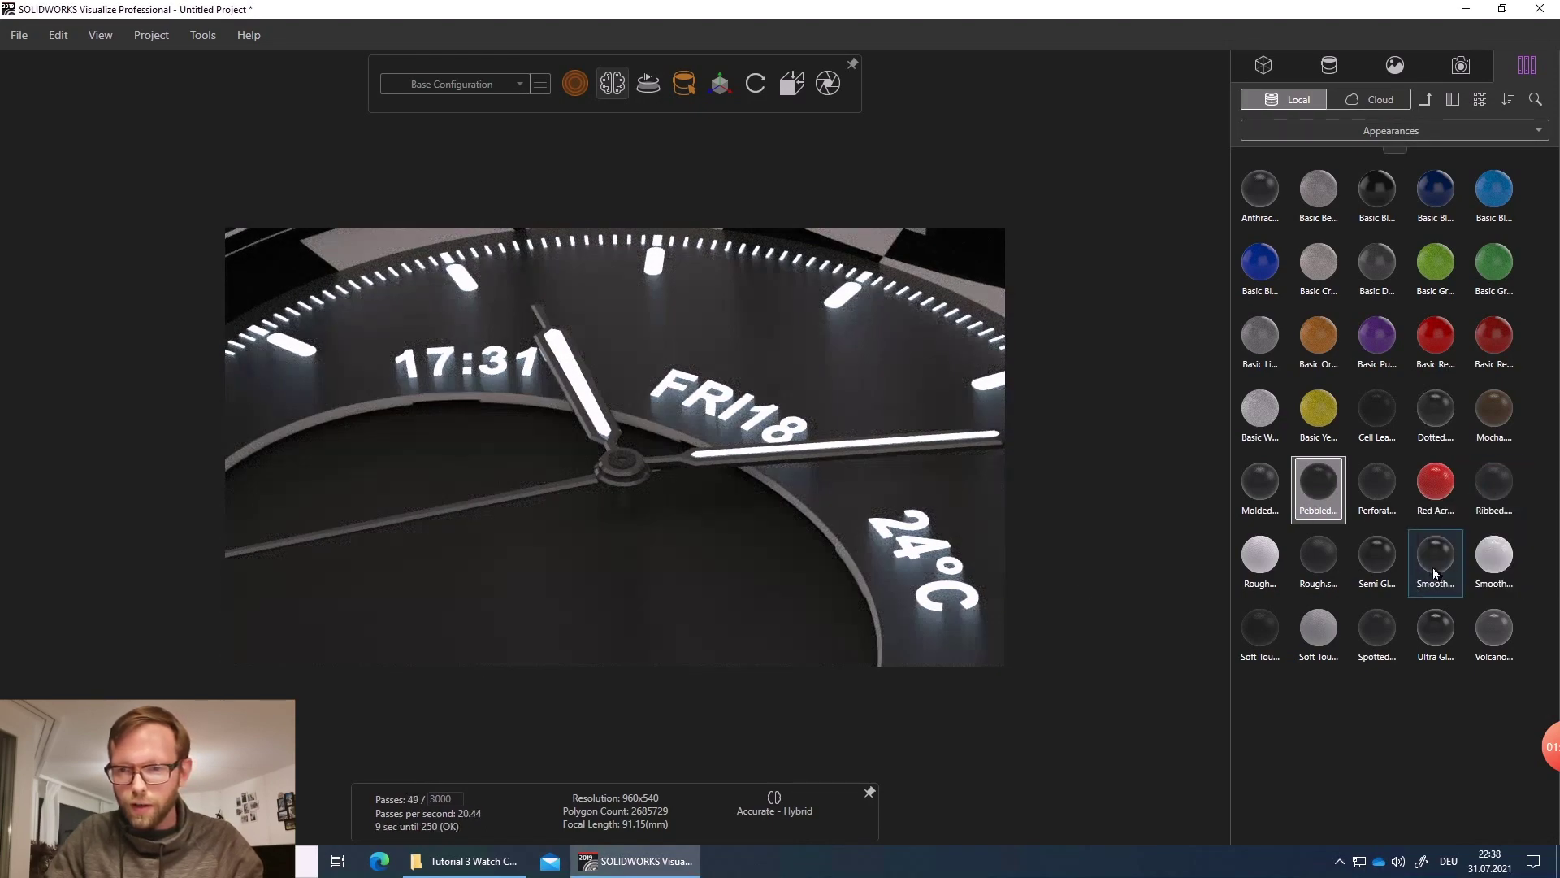
- Apply the Semi Gloss plastic appearance to the bodies of the watch hands
left_click(1382, 635)
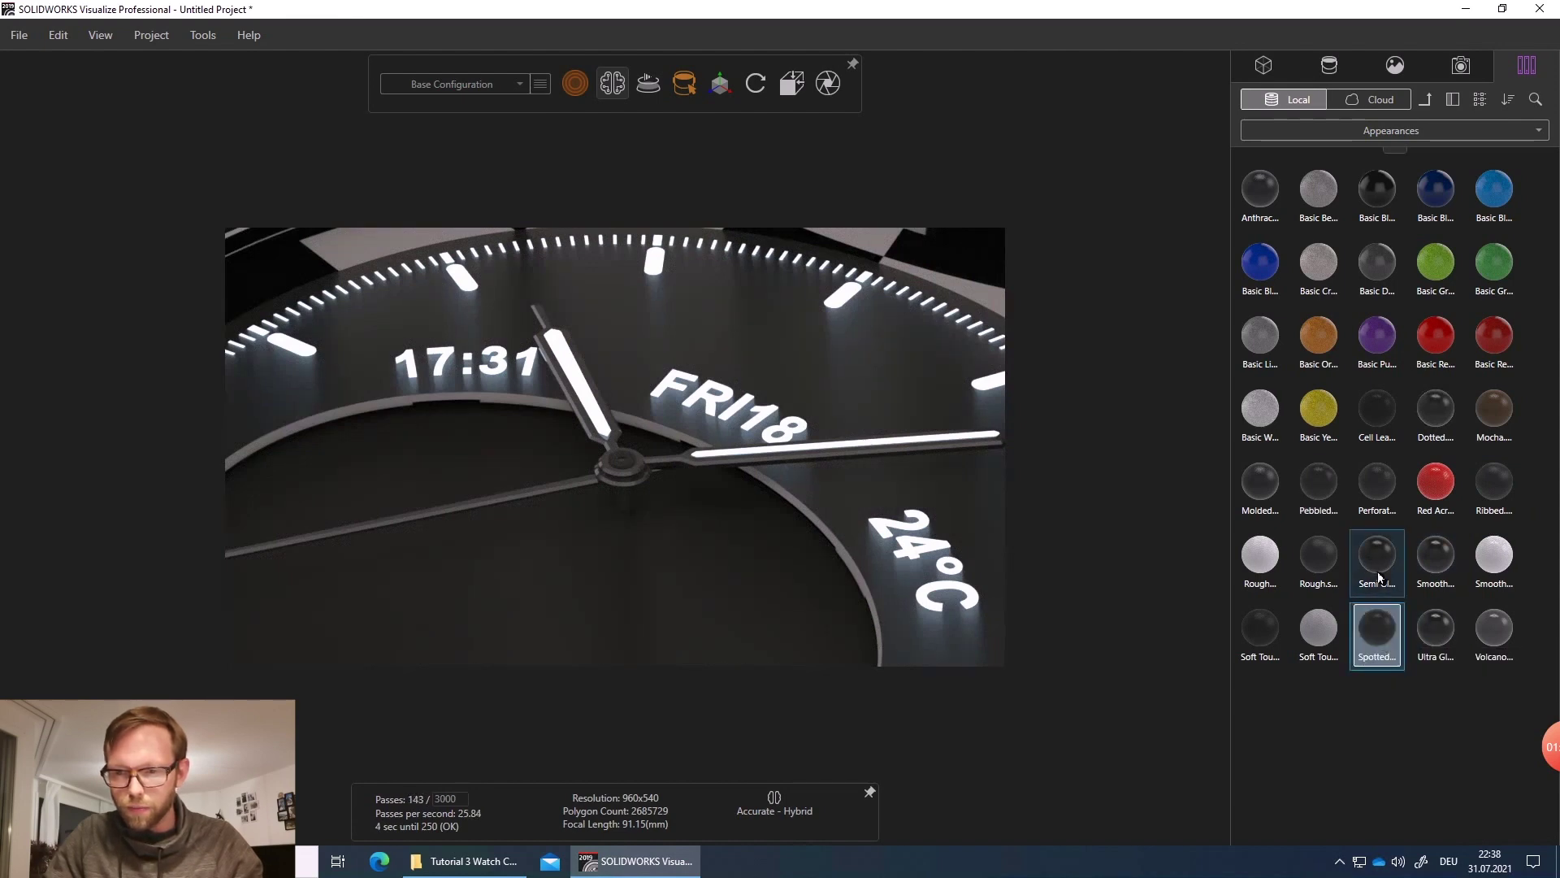
left_click(1430, 571)
left_click(1372, 565)
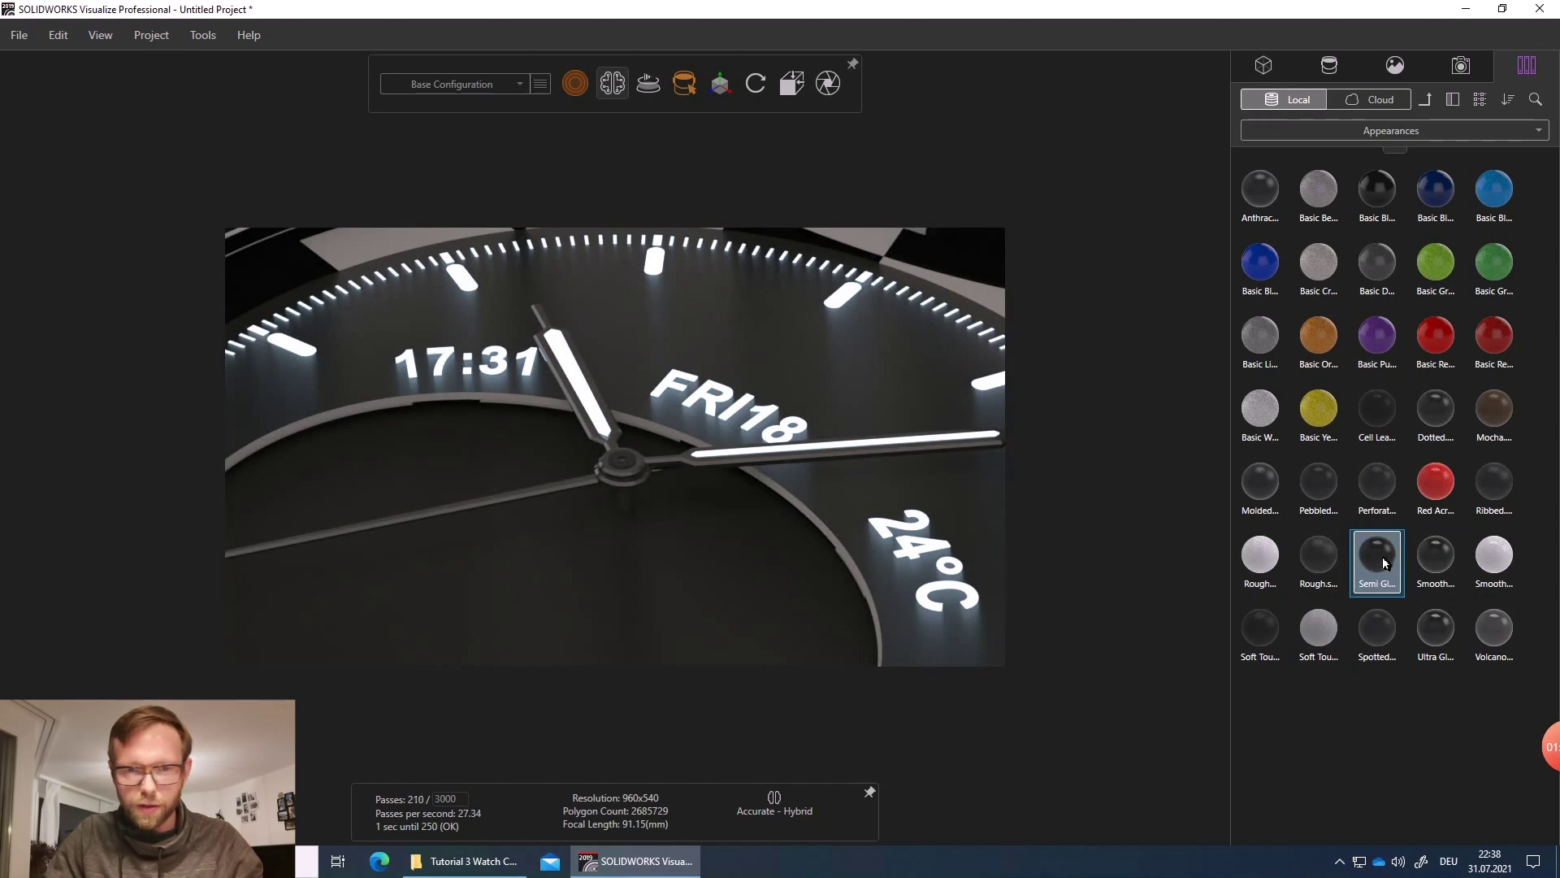
left_click_drag(1382, 558, 651, 461)
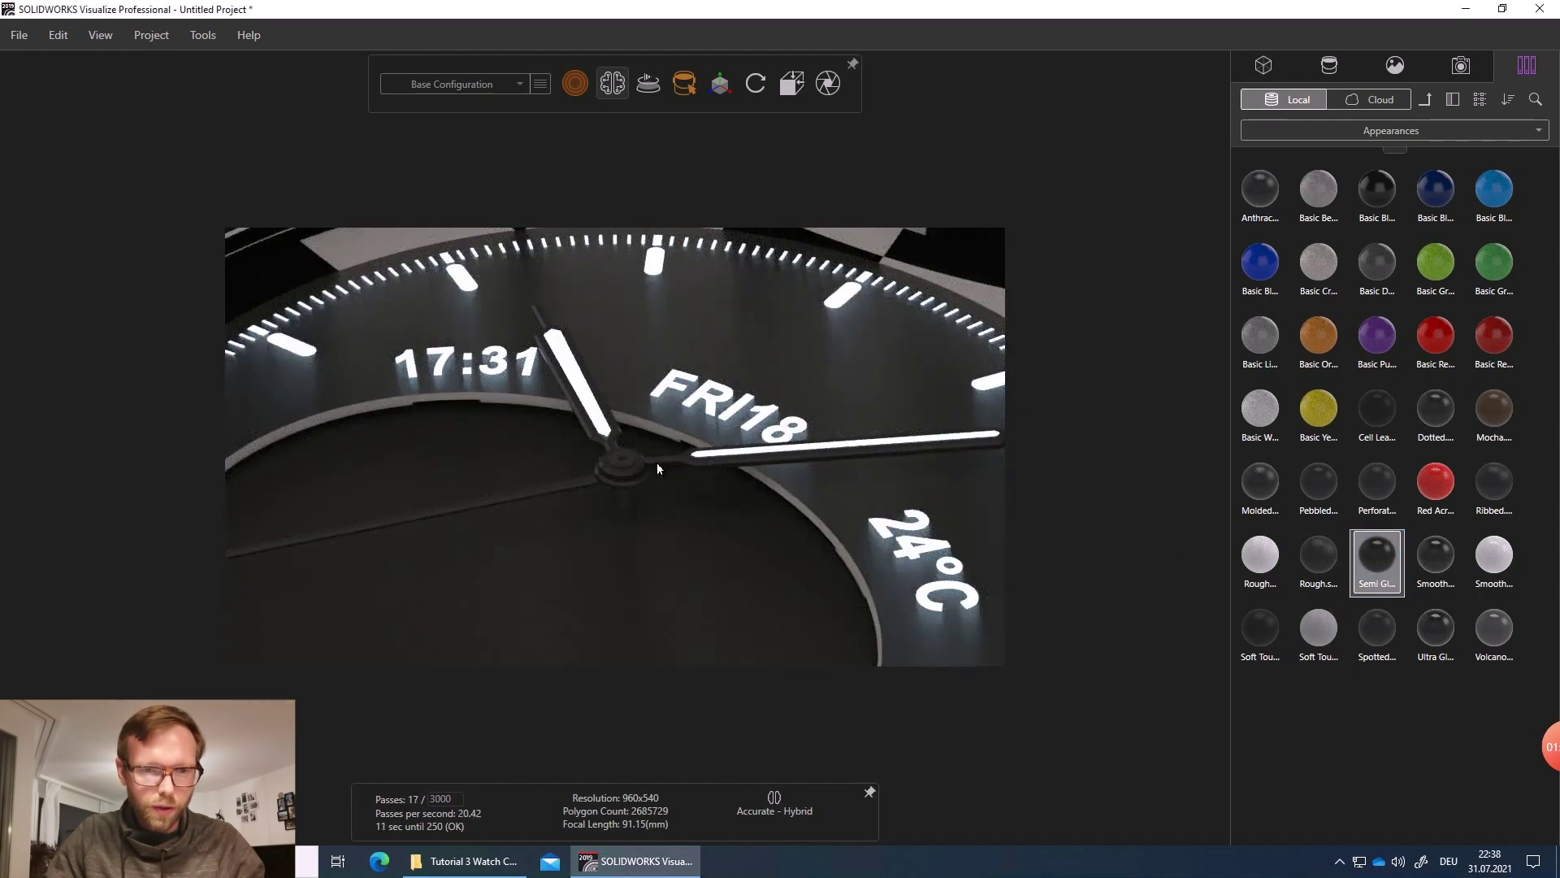
- Apply the Gunmetal metal appearance to the checkered inner ring surrounding the dial
scroll(564, 423, "down", 5)
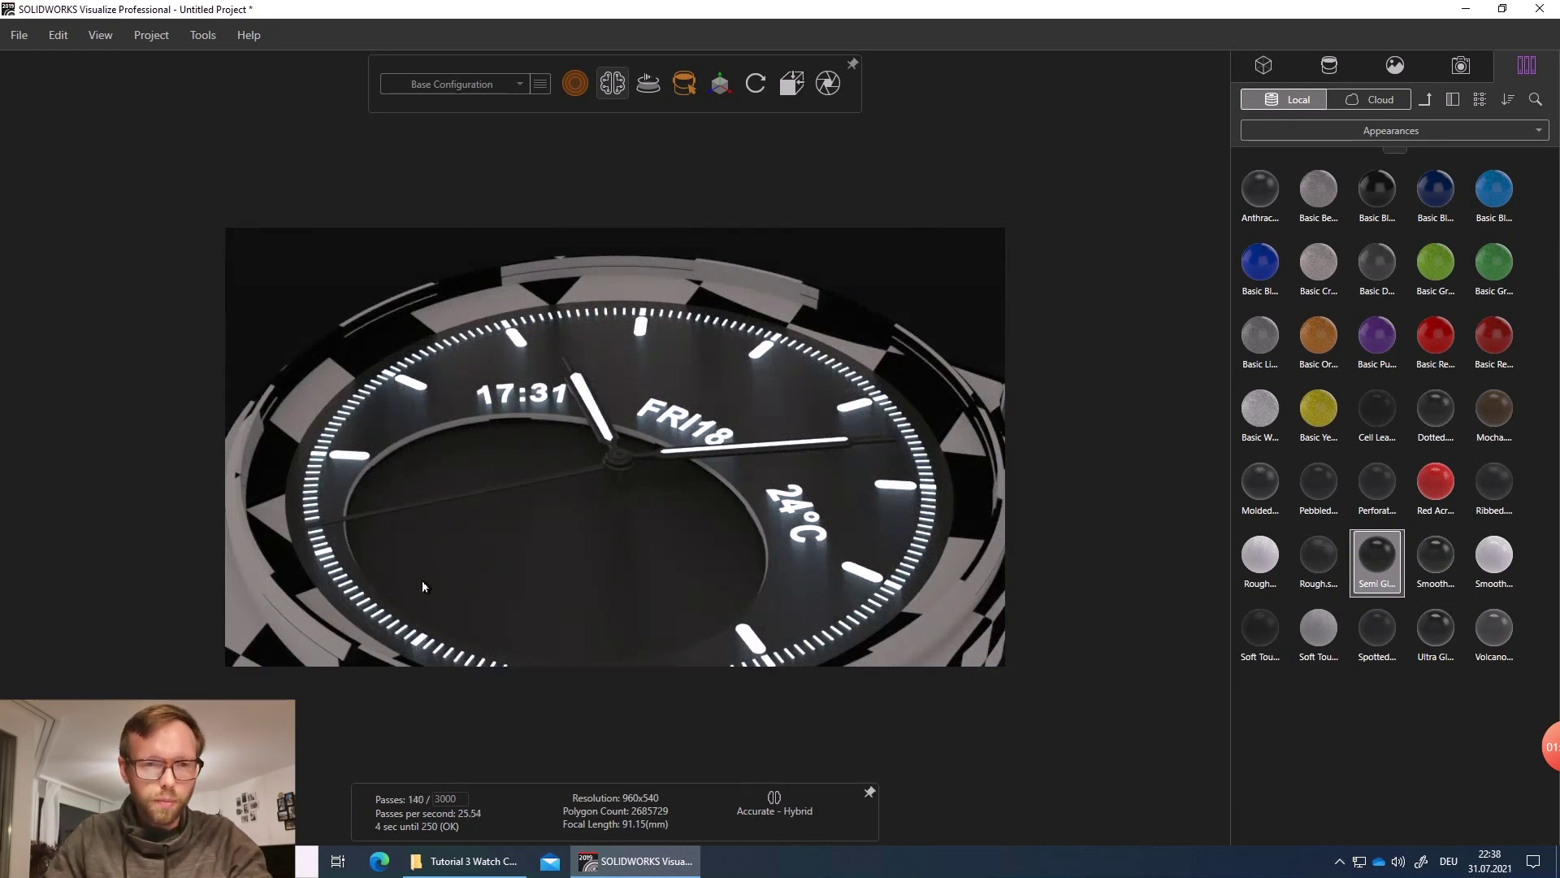
scroll(684, 540, "down", 5)
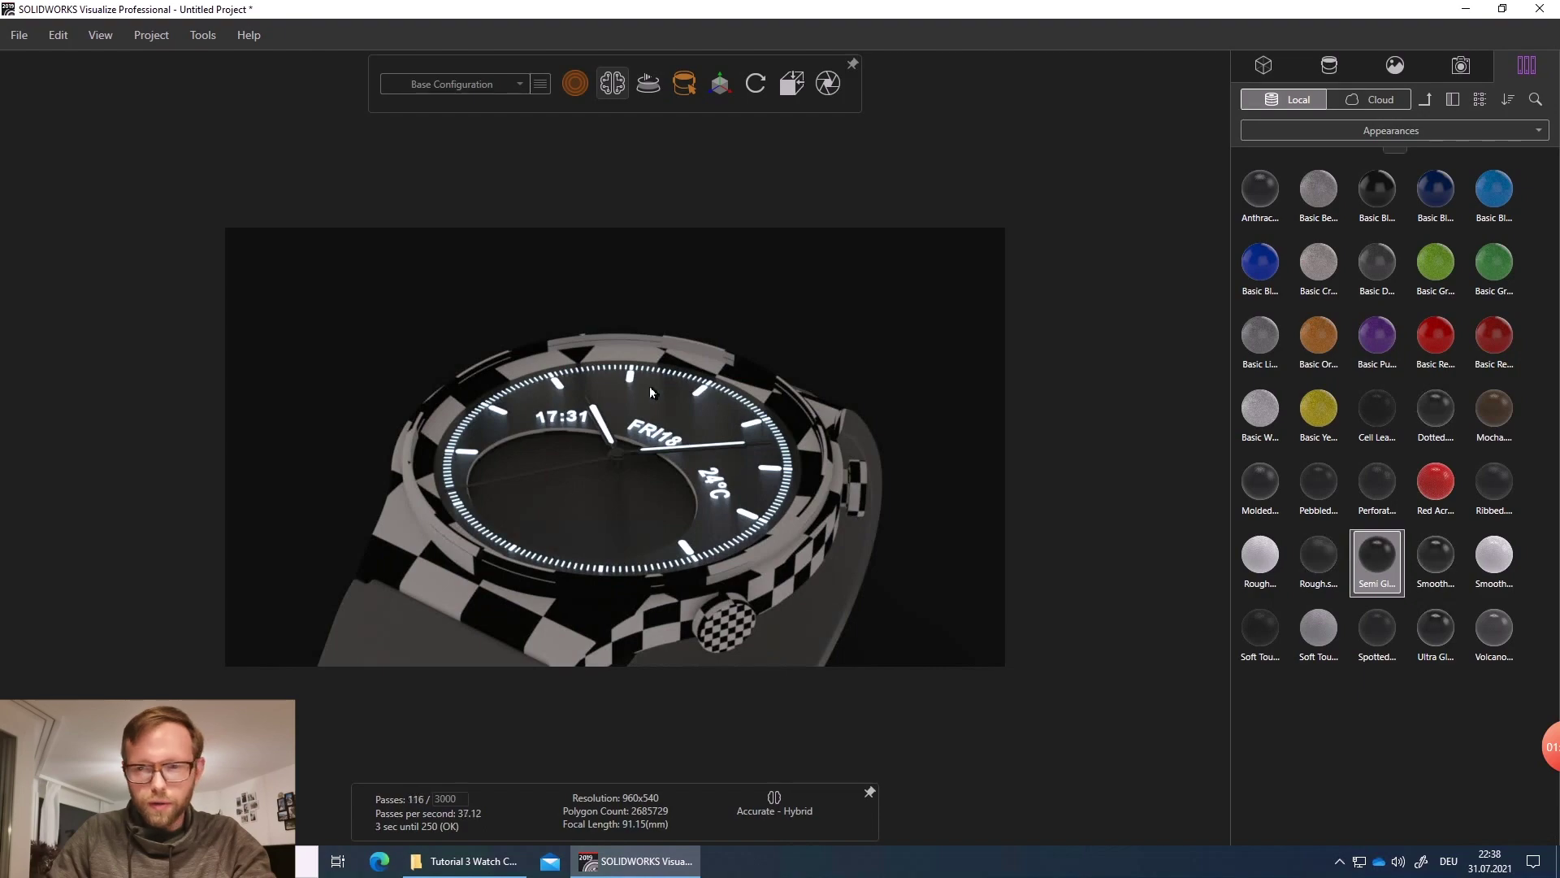
scroll(605, 418, "up", 5)
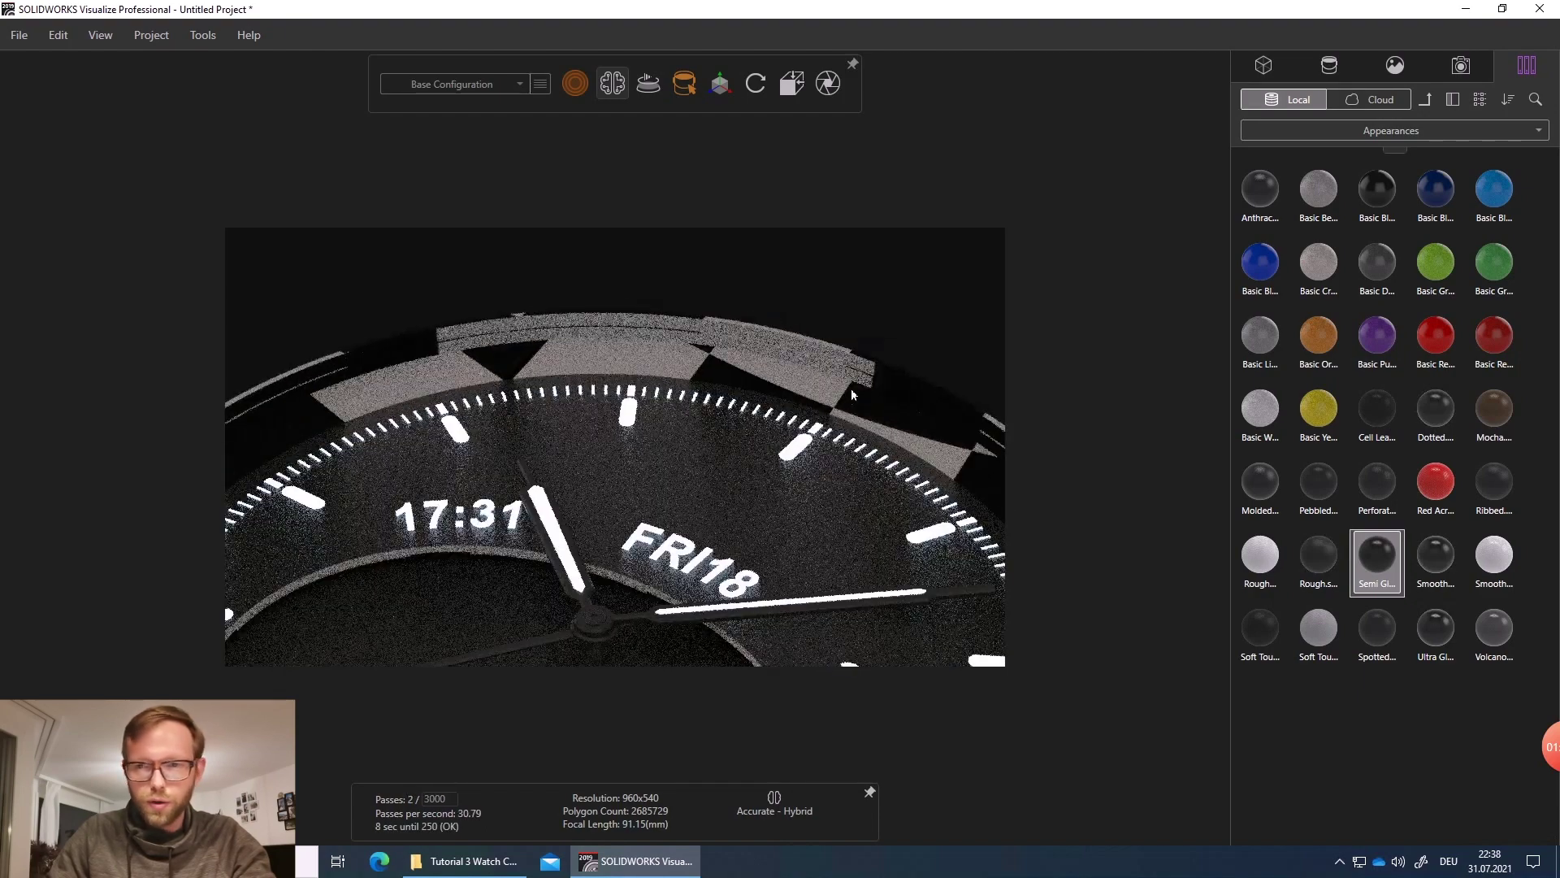
left_click(1428, 104)
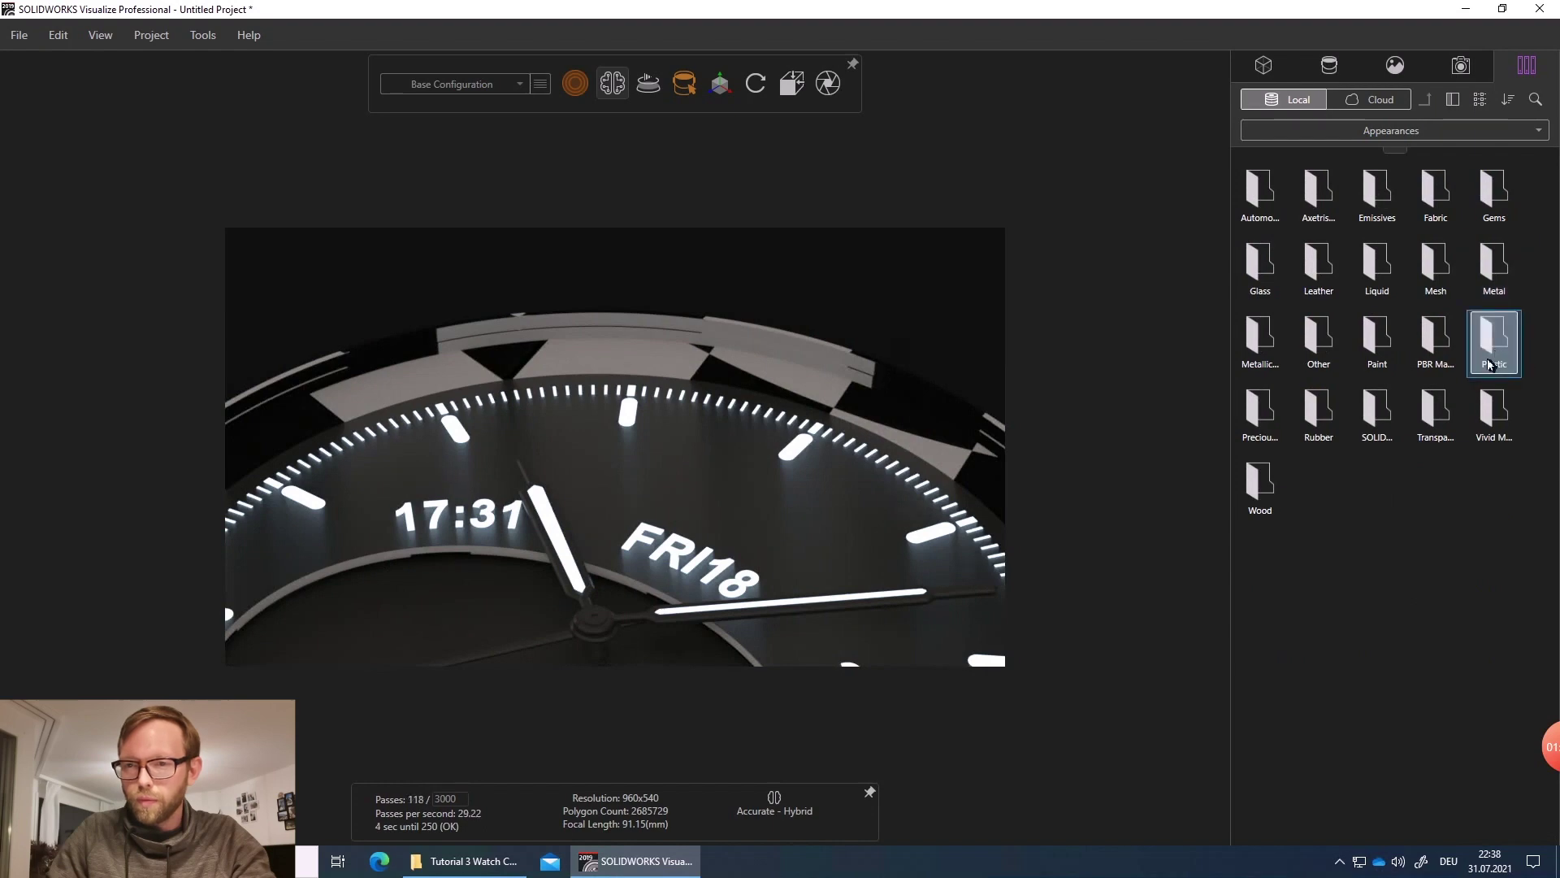
double_click(1484, 269)
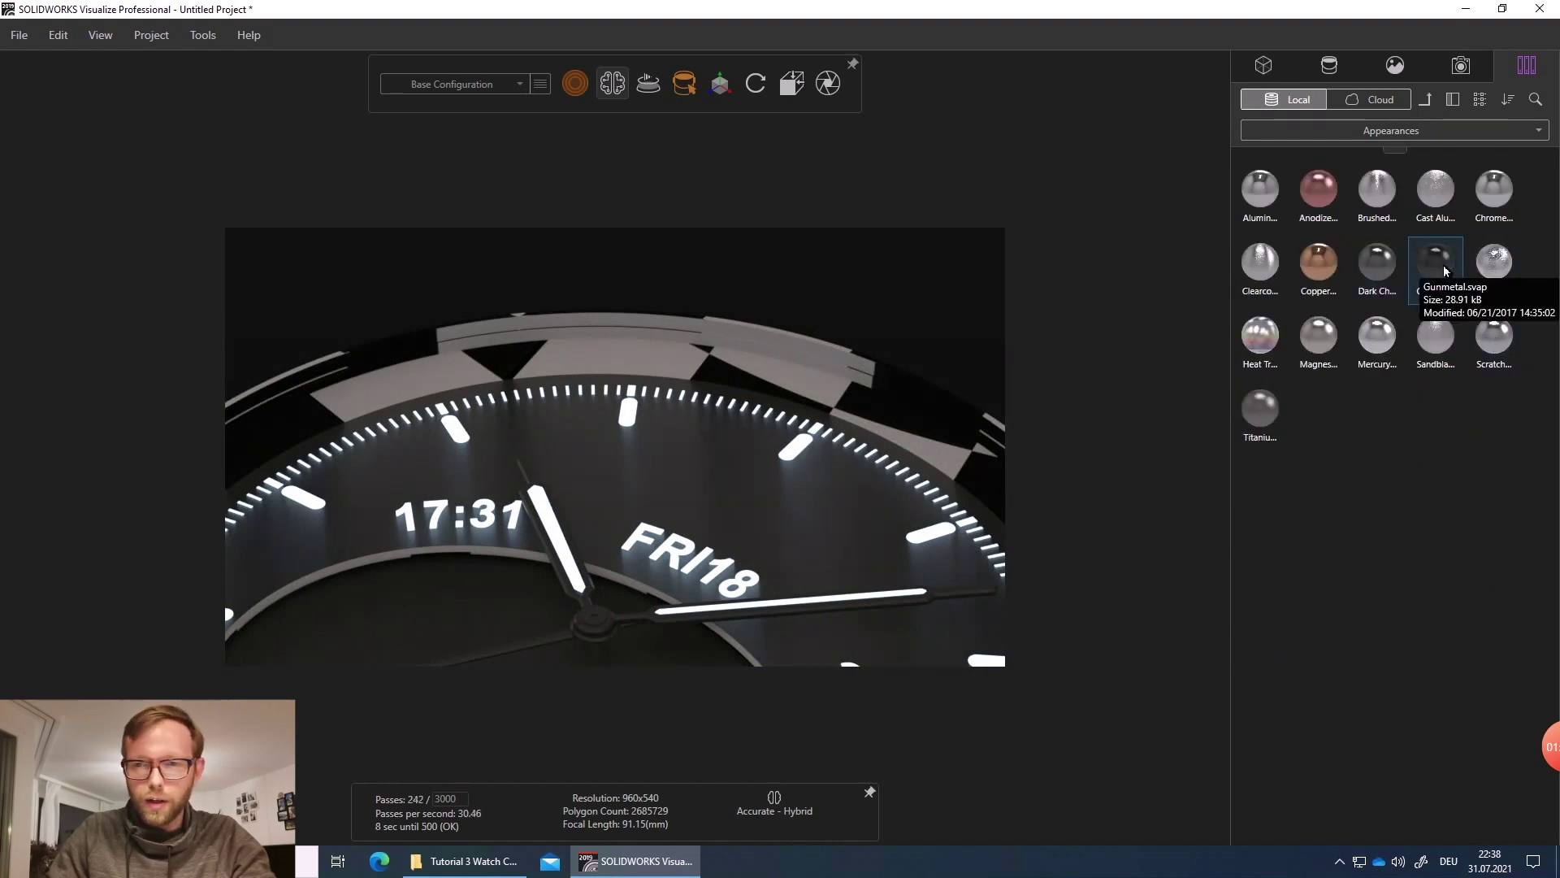
left_click_drag(1443, 266, 601, 358)
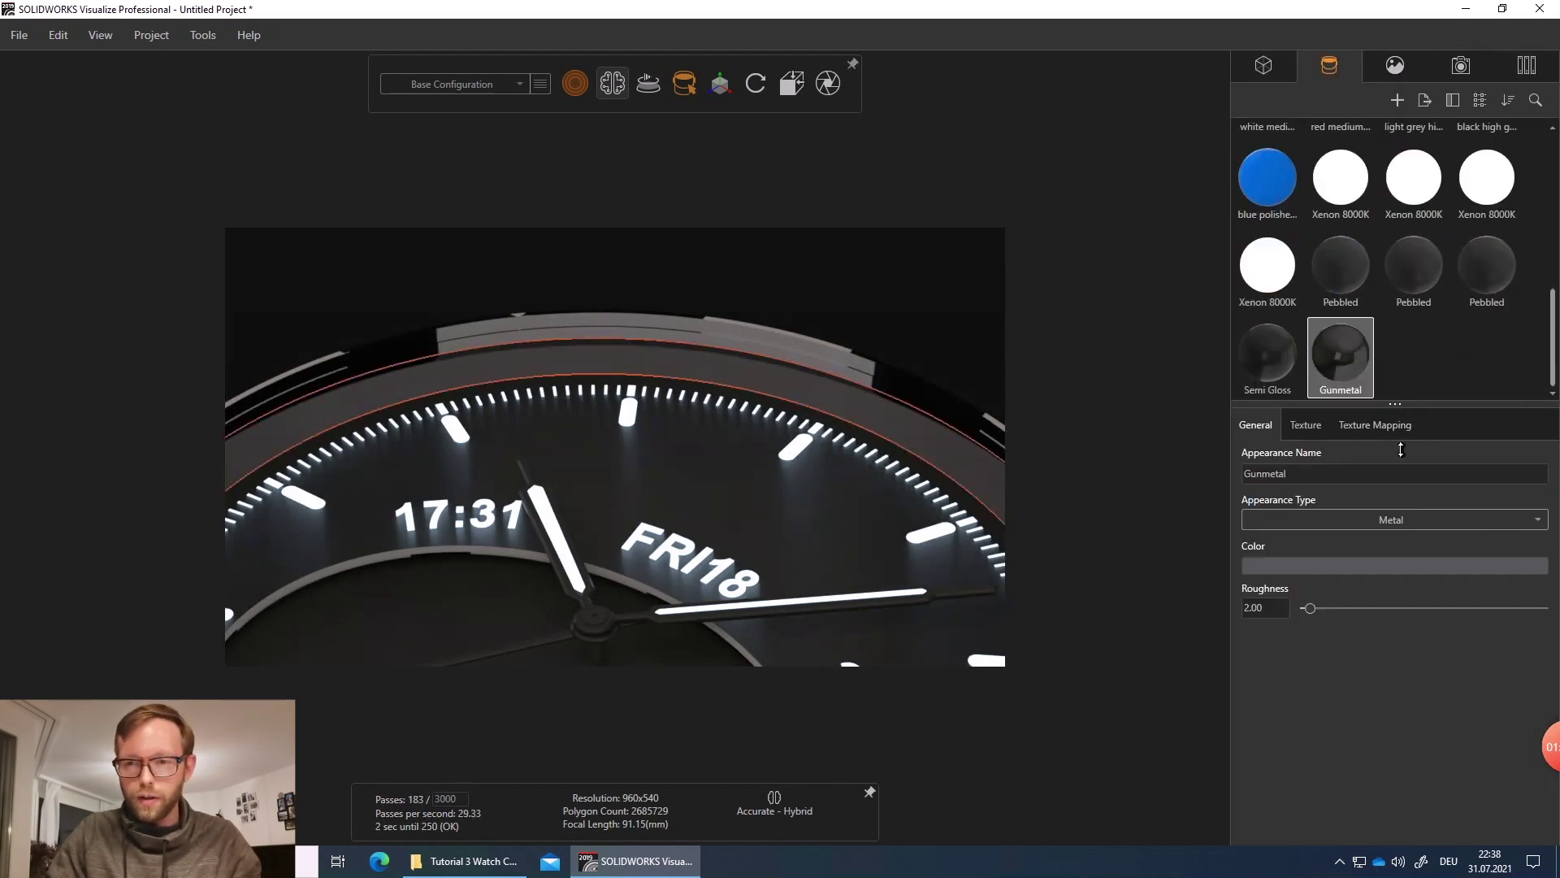
- Load "brushed-metal-texture final.jpg" as the bump texture of the Gunmetal appearance
left_click_drag(1401, 449, 1399, 510)
left_click(1306, 488)
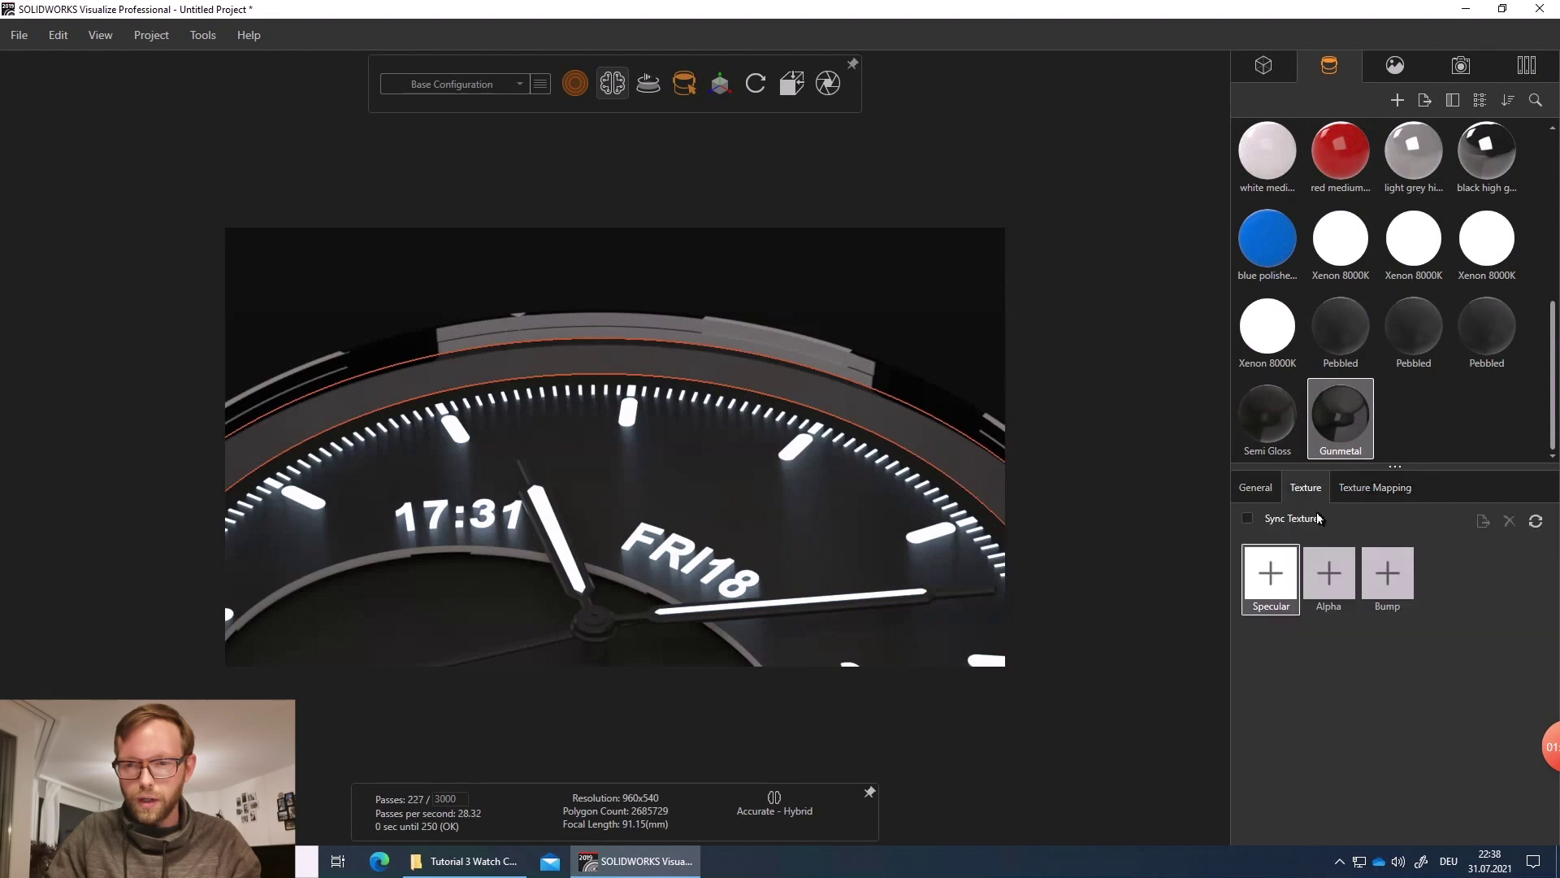
left_click(1388, 582)
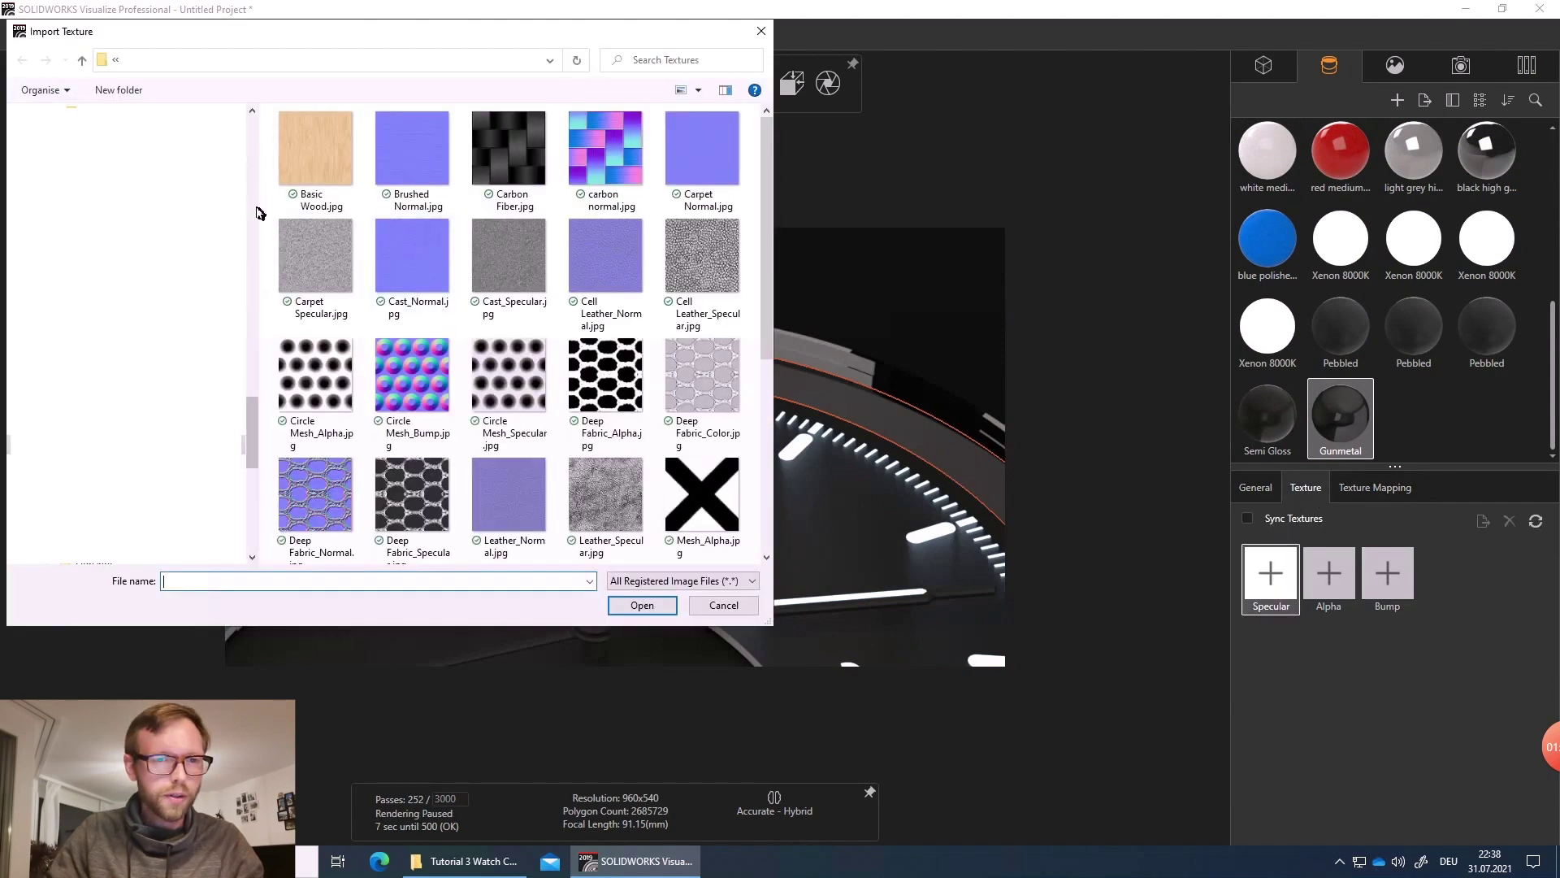
left_click_drag(252, 406, 252, 122)
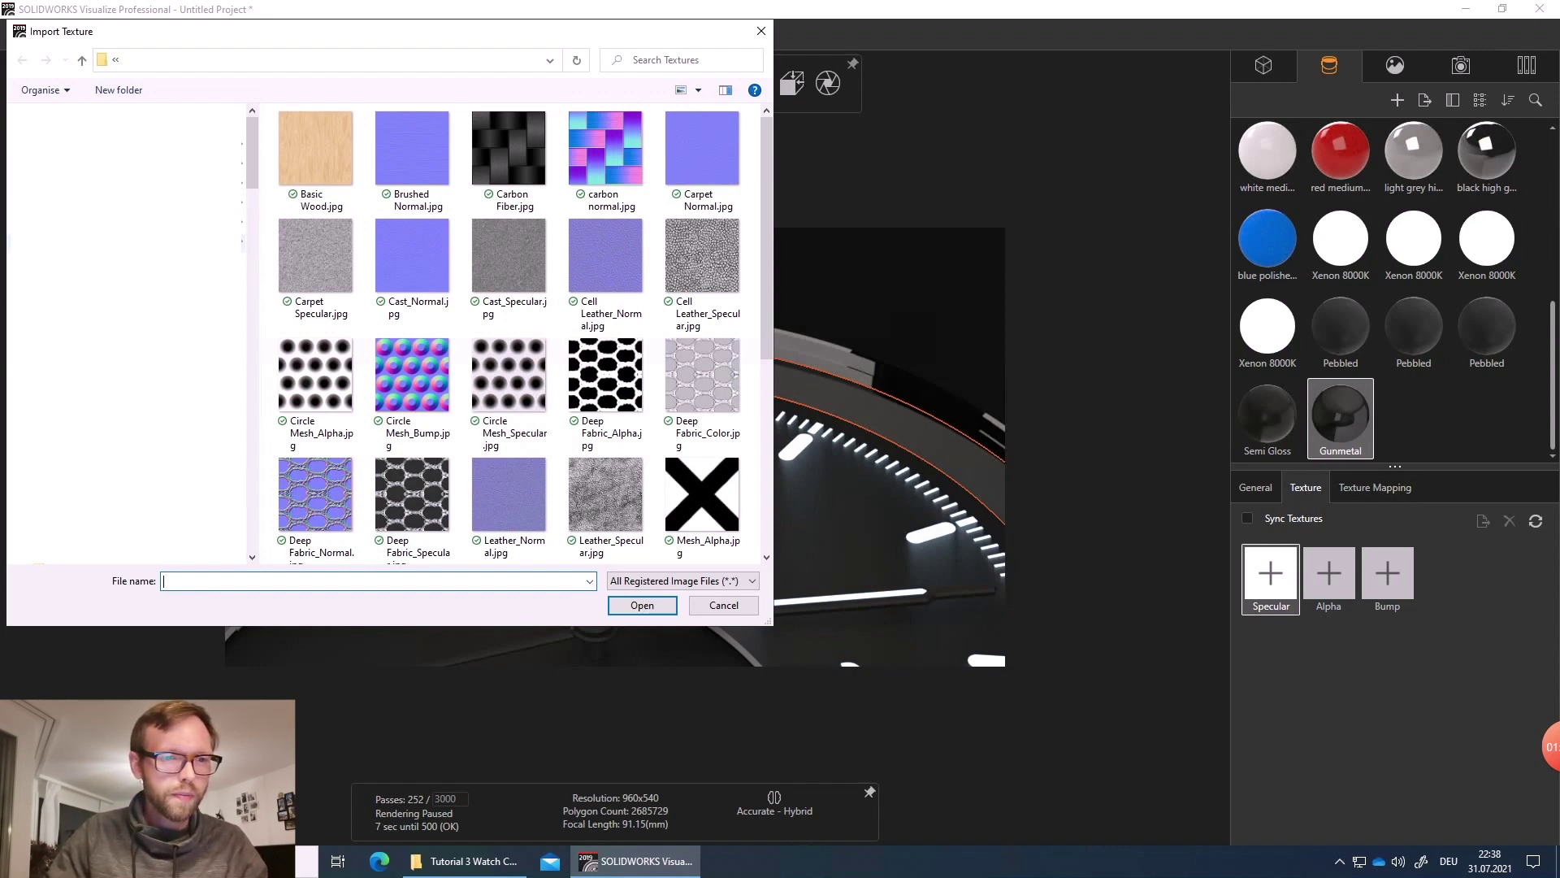
double_click(411, 154)
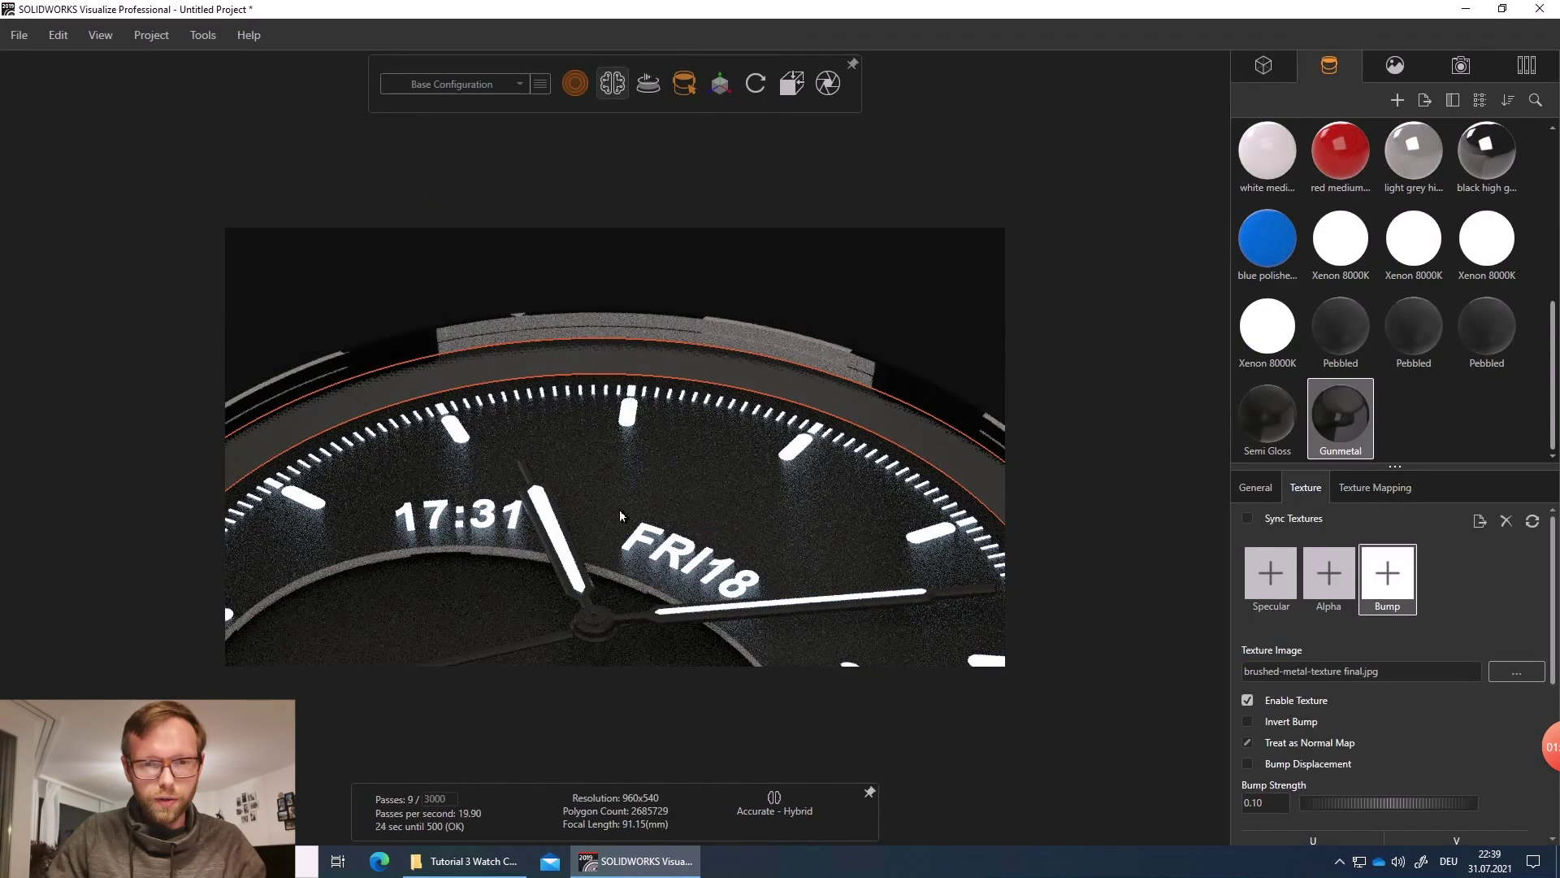
- Examine the bump texture on the inner ring up close and switch the render mode to Fast
mouse_move(580, 536)
left_mouse_down()
mouse_move(626, 603)
mouse_move(613, 577)
mouse_move(567, 560)
left_mouse_up()
scroll(569, 557, "up", 4)
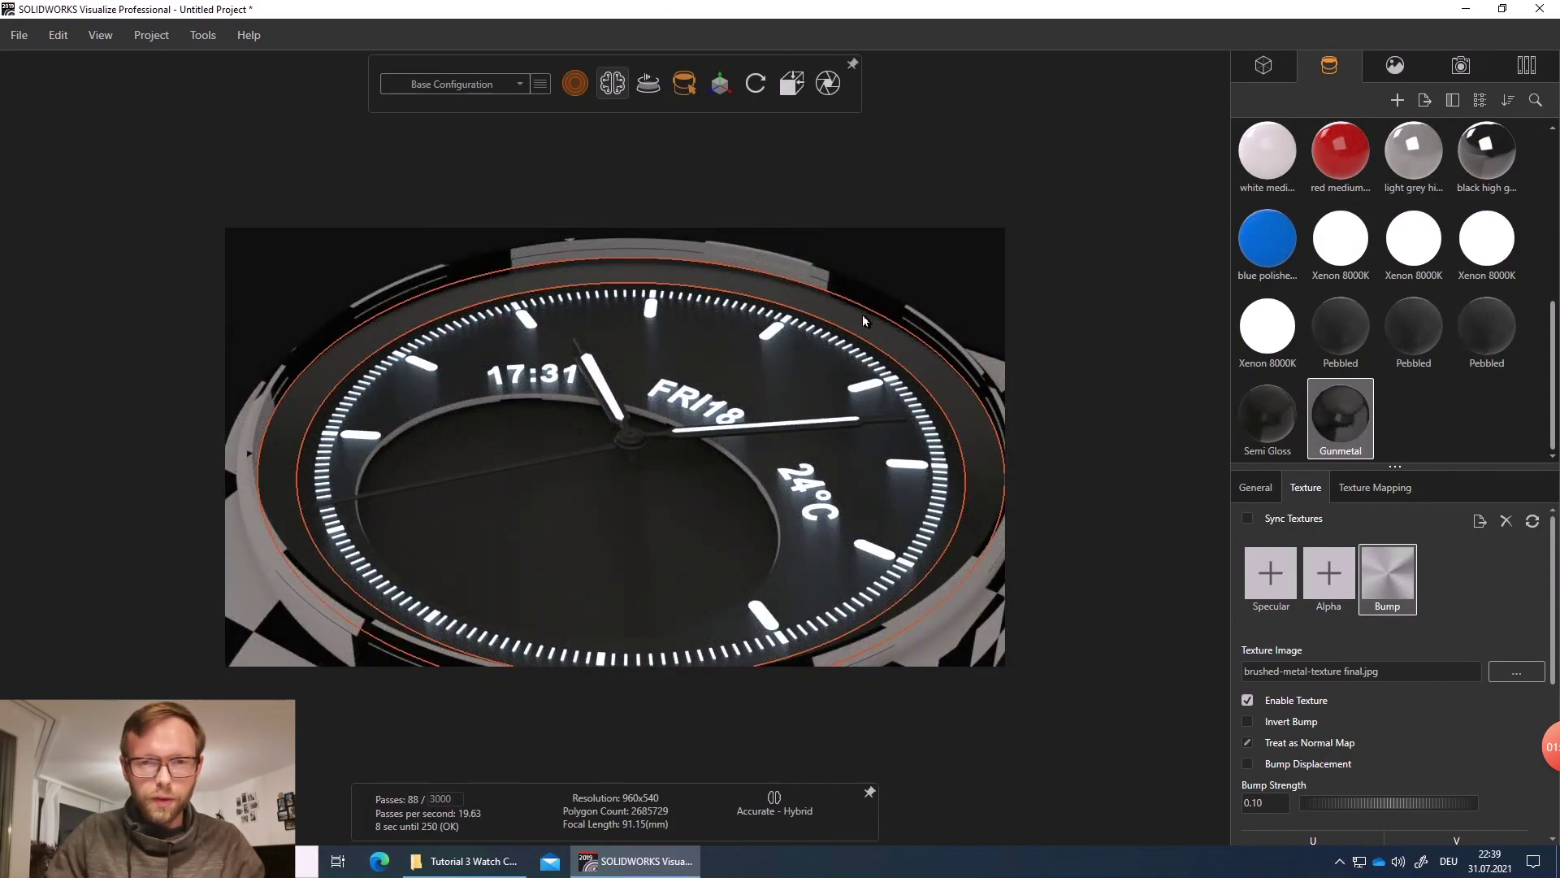
scroll(861, 314, "up", 5)
scroll(639, 455, "up", 5)
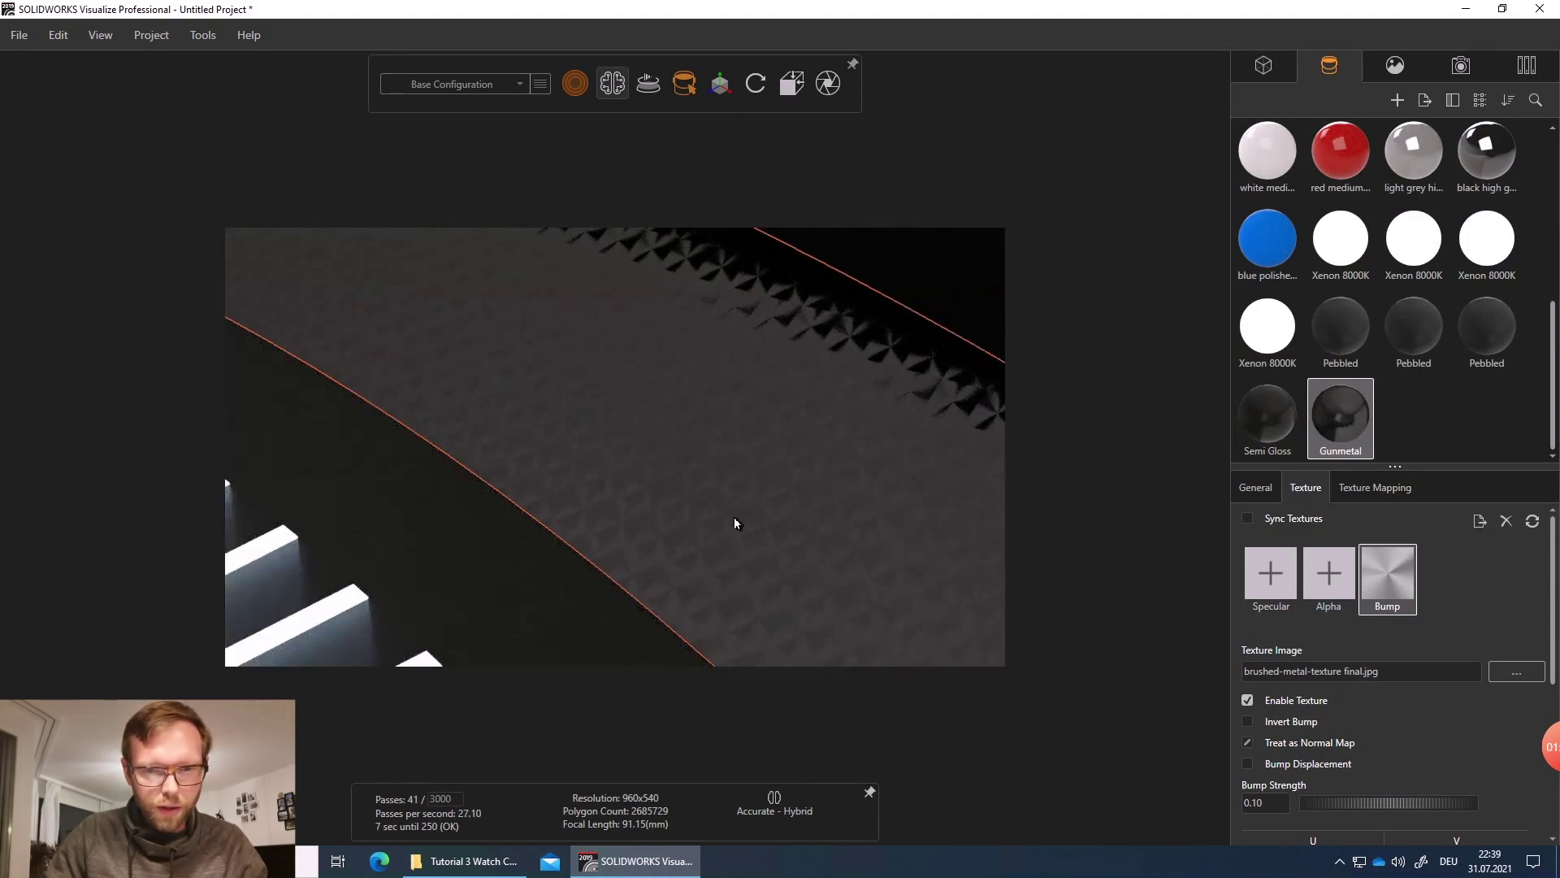
scroll(637, 484, "down", 6)
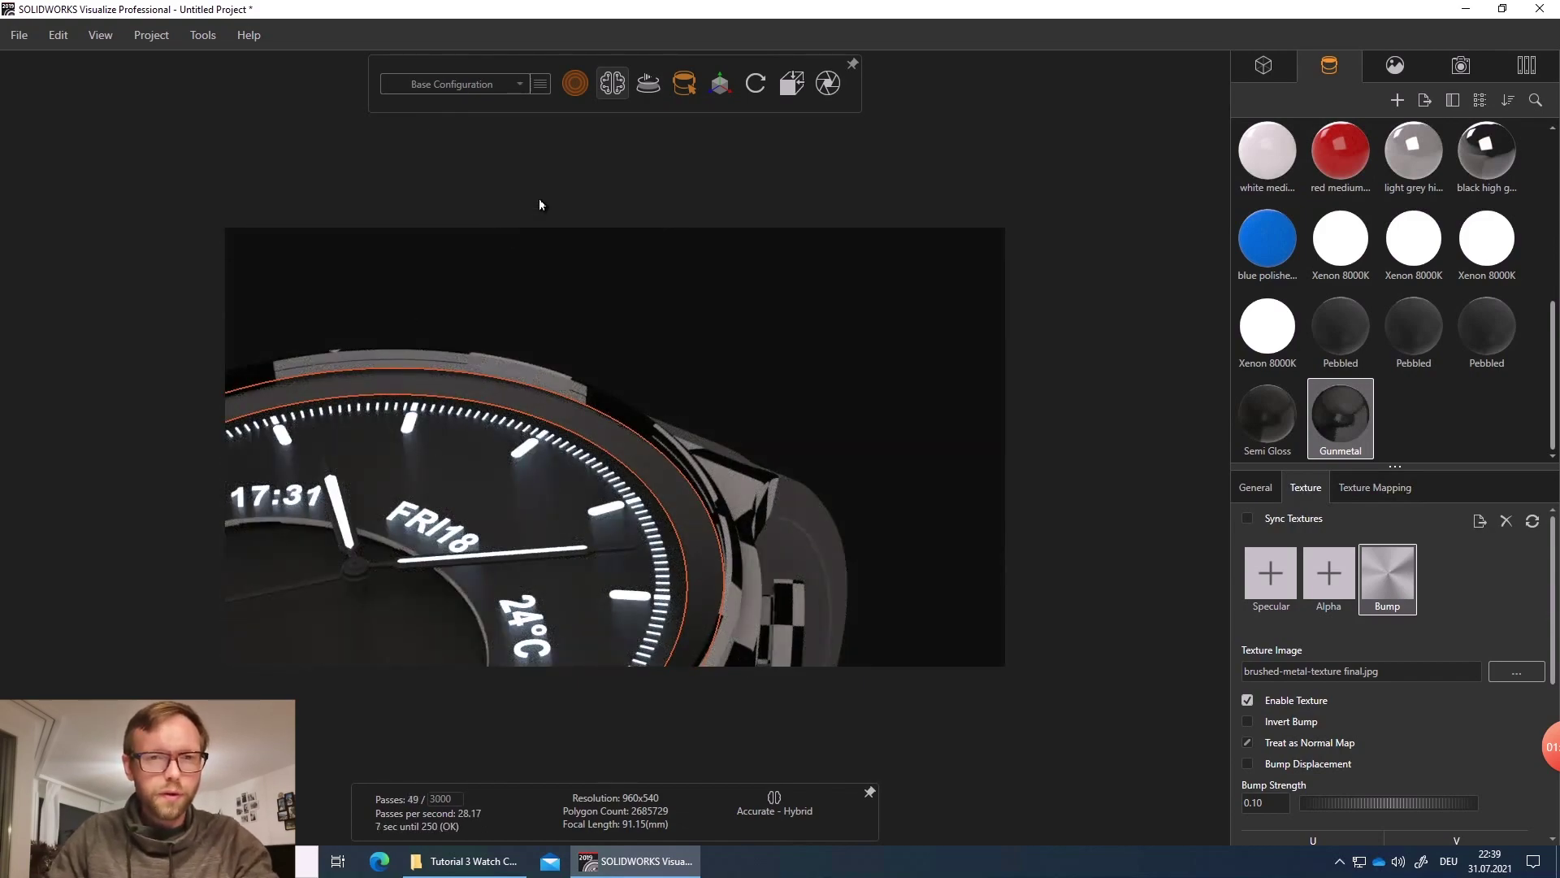
mouse_move(573, 86)
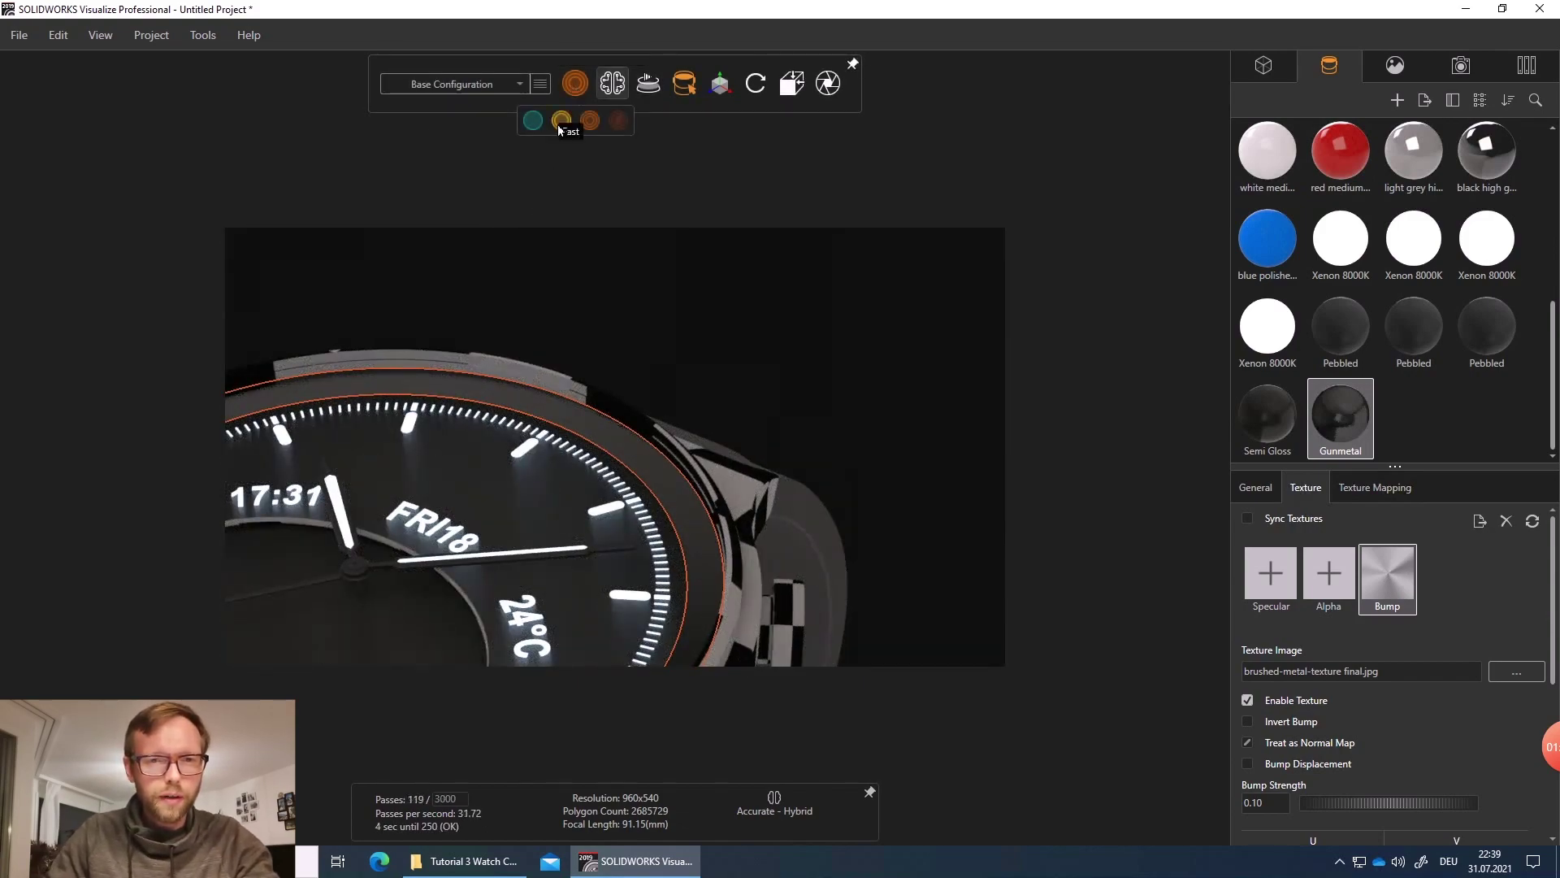
left_click(561, 122)
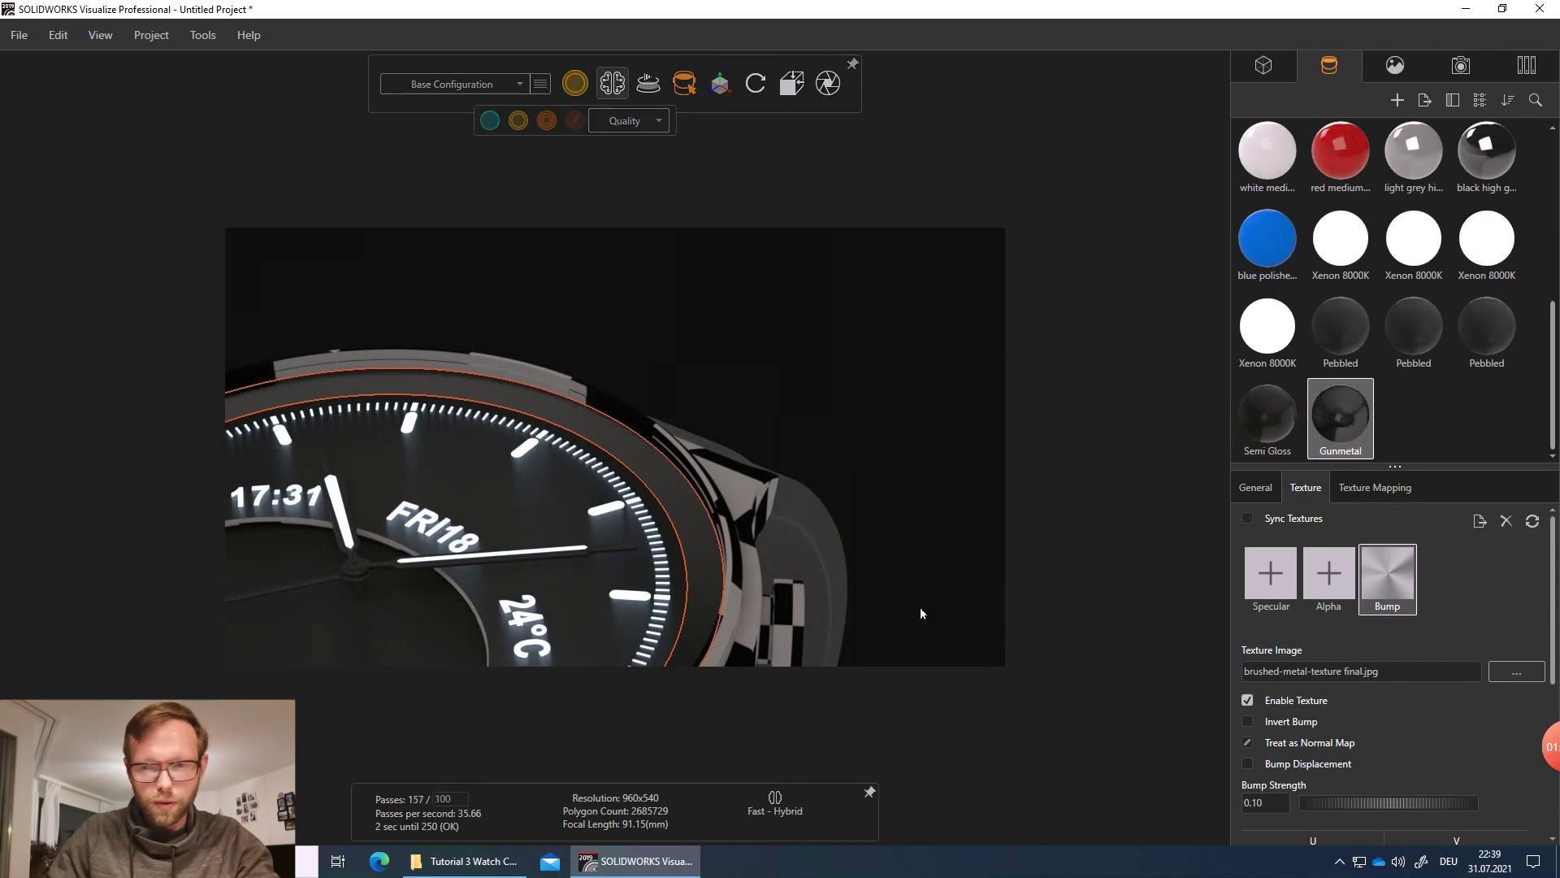
- Darken the Gunmetal appearance's color to an HSV value of 17
left_click(1251, 490)
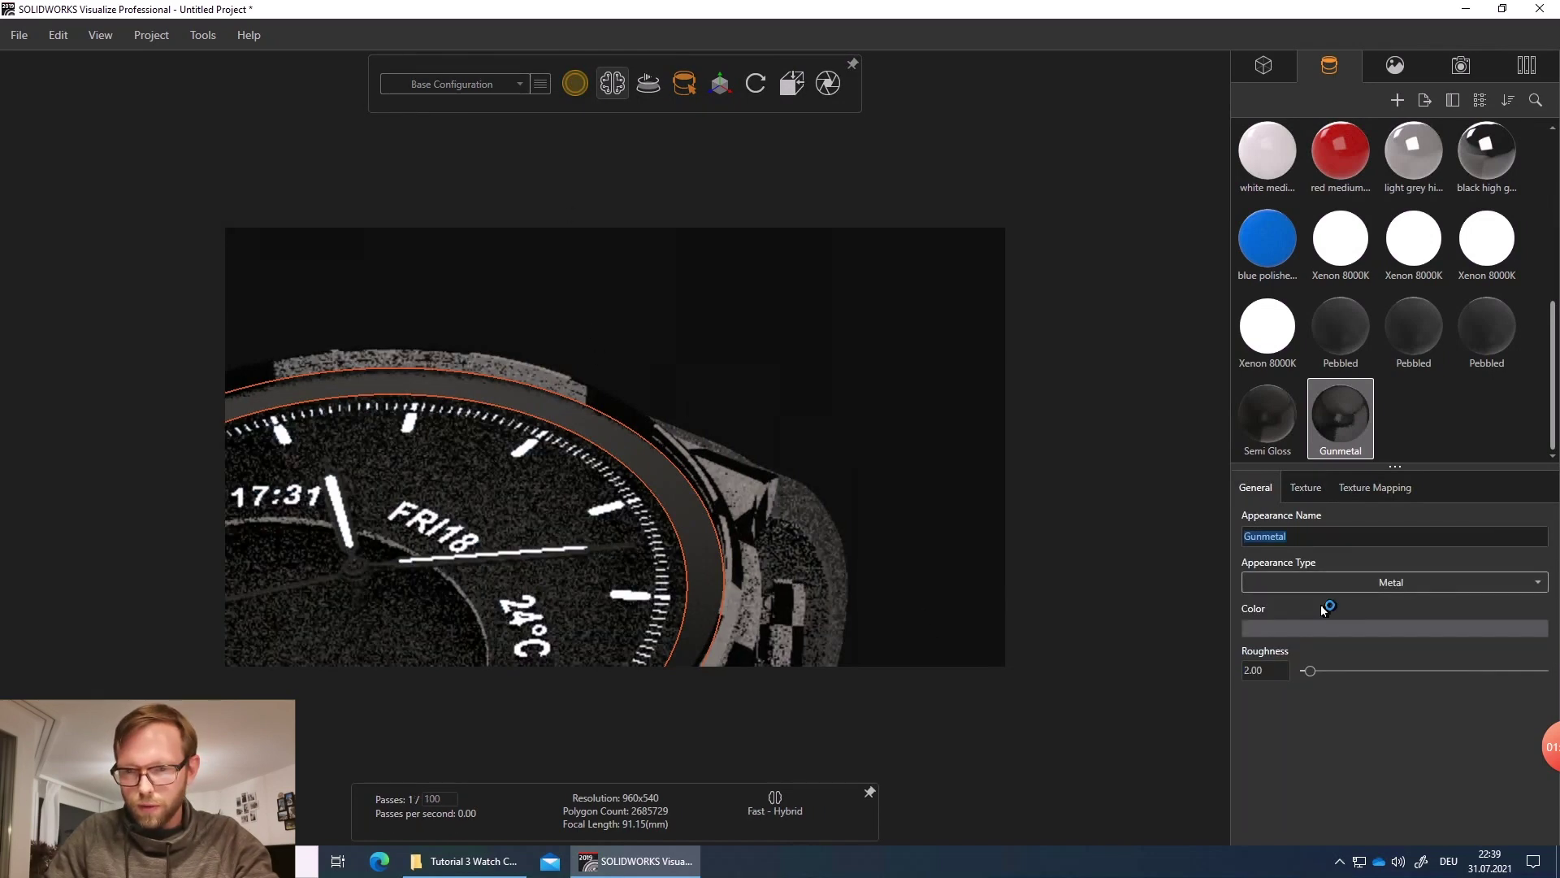
left_click(1282, 634)
left_click(1110, 511)
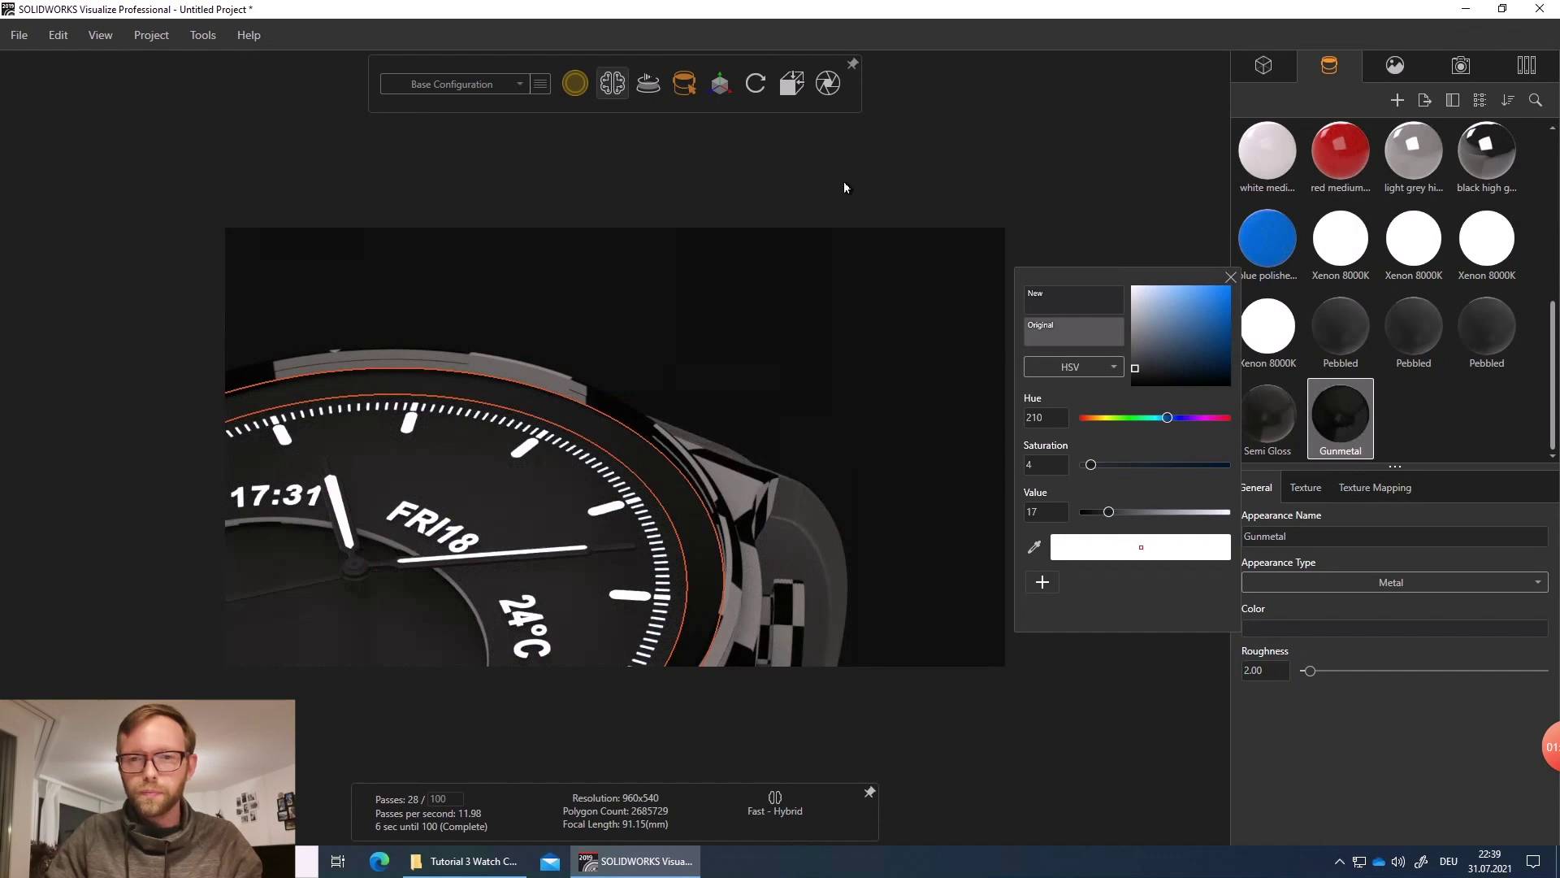
left_click(658, 181)
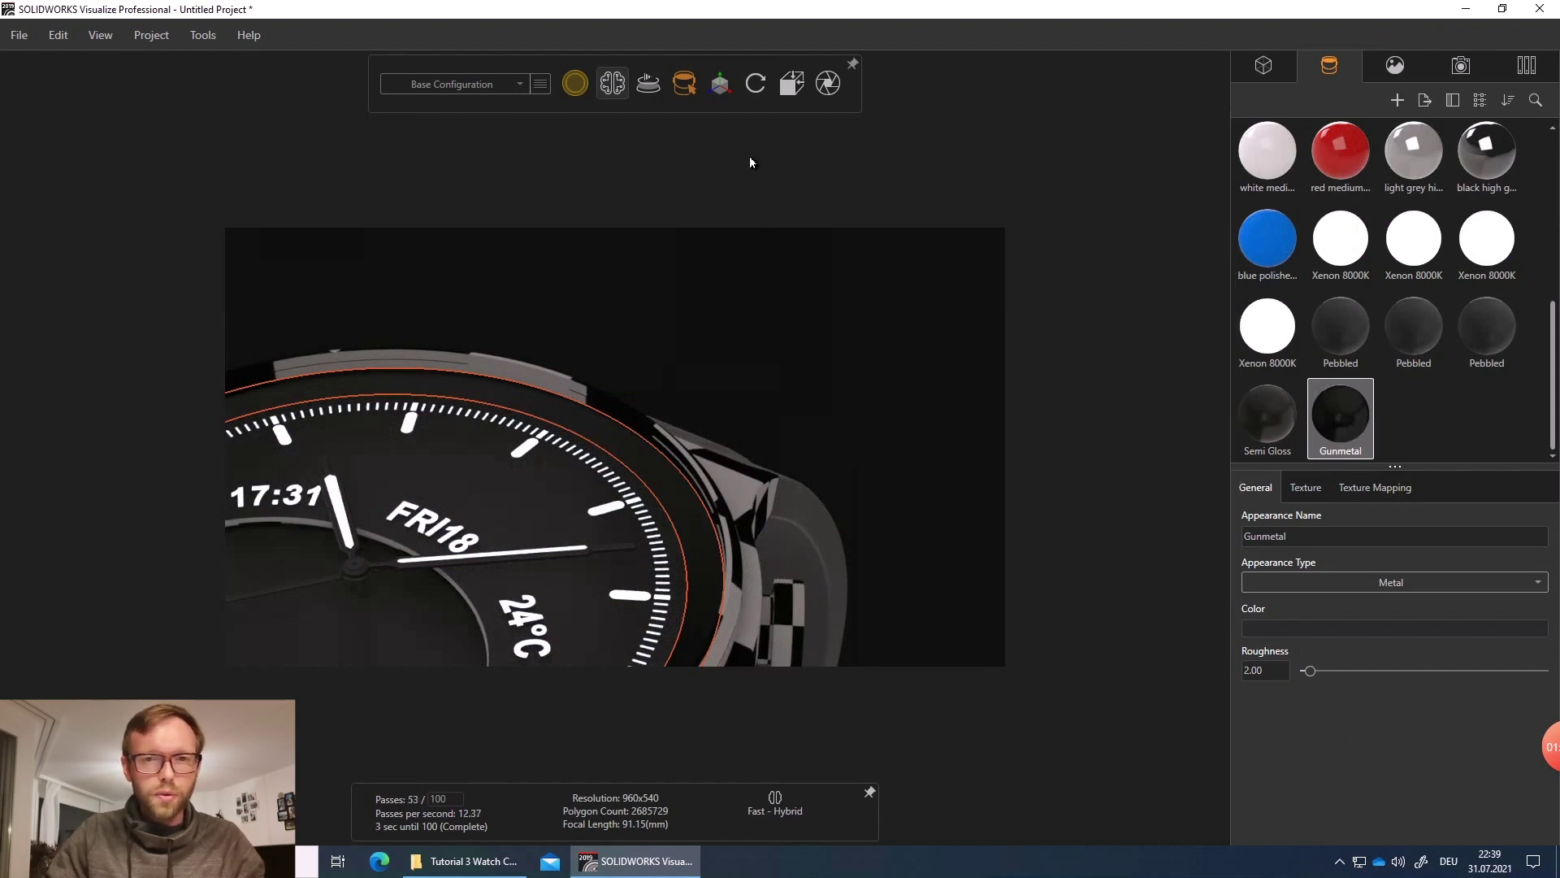
- Display the manipulator for the Gunmetal texture and fit its planar mapping to the inner ring part
left_click(720, 87)
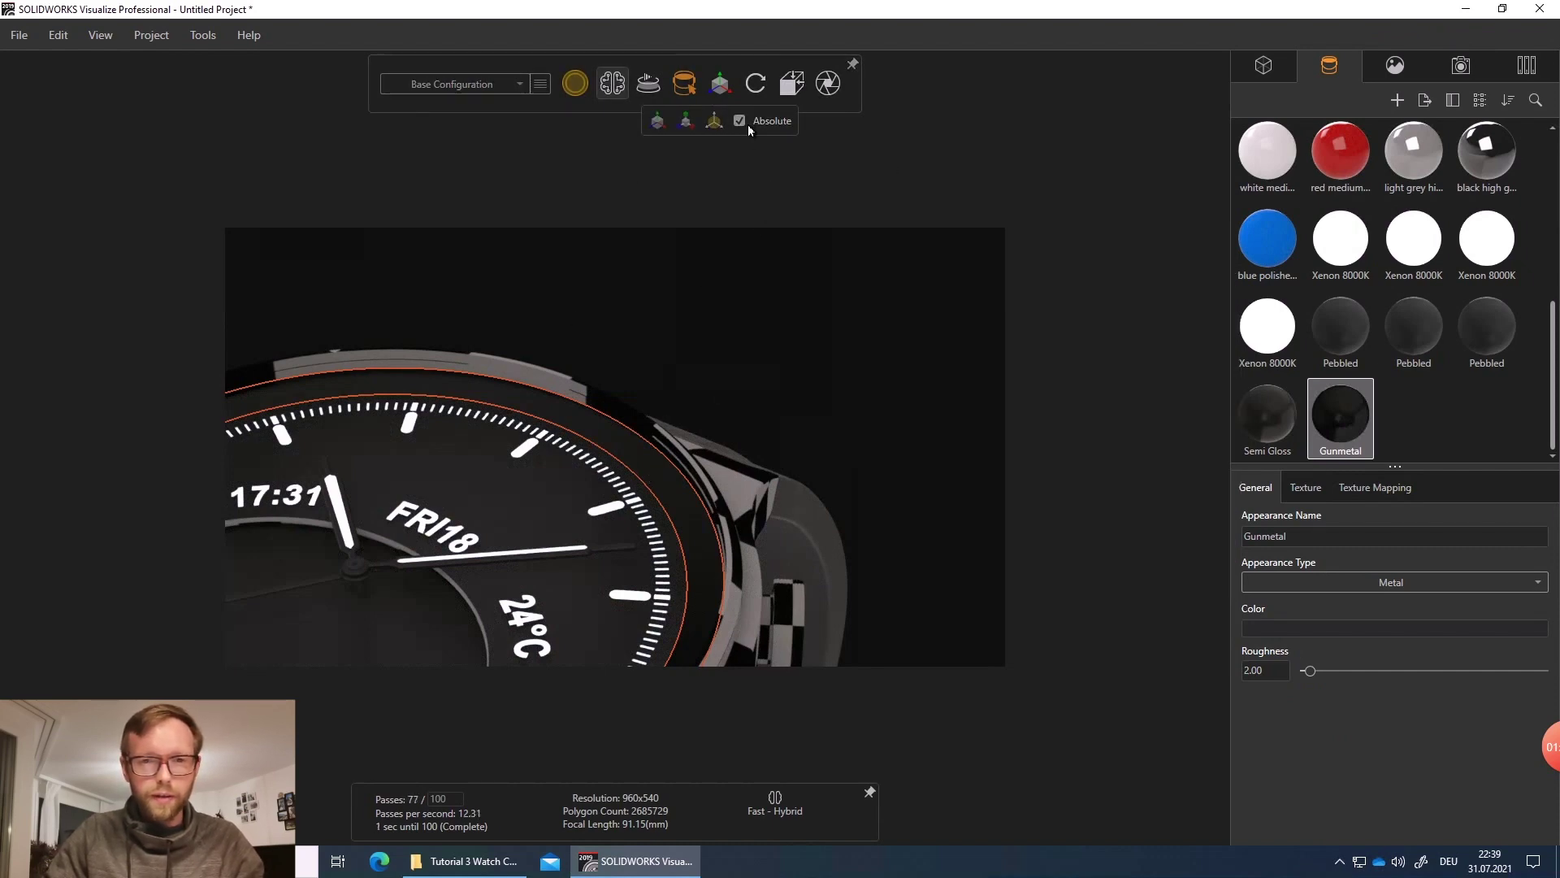
left_click(658, 124)
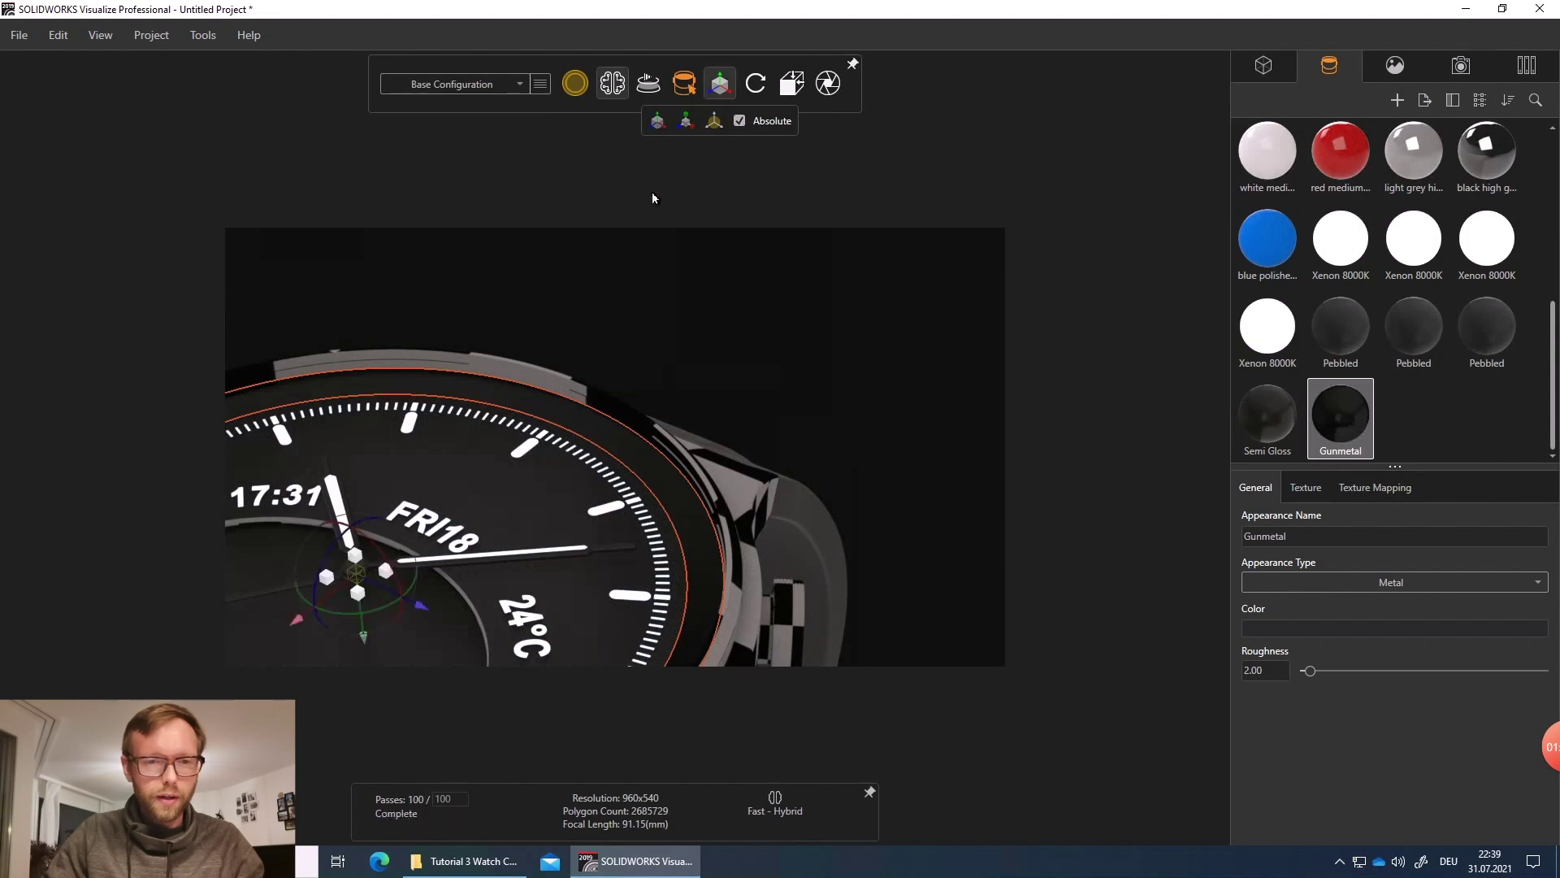
middle_click_drag(376, 585, 652, 454)
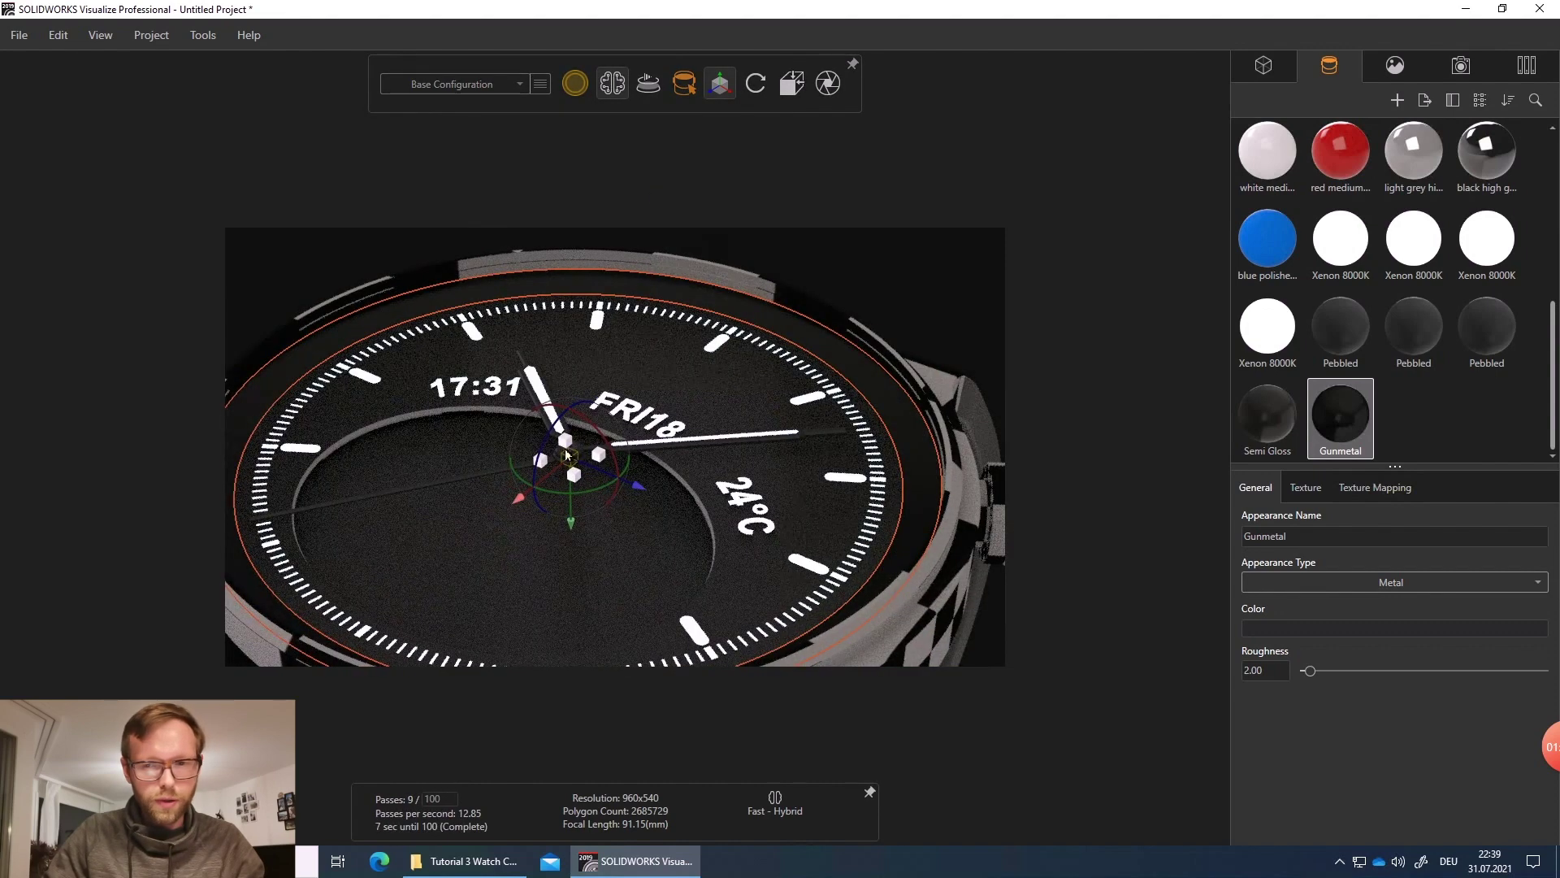
left_click(1367, 491)
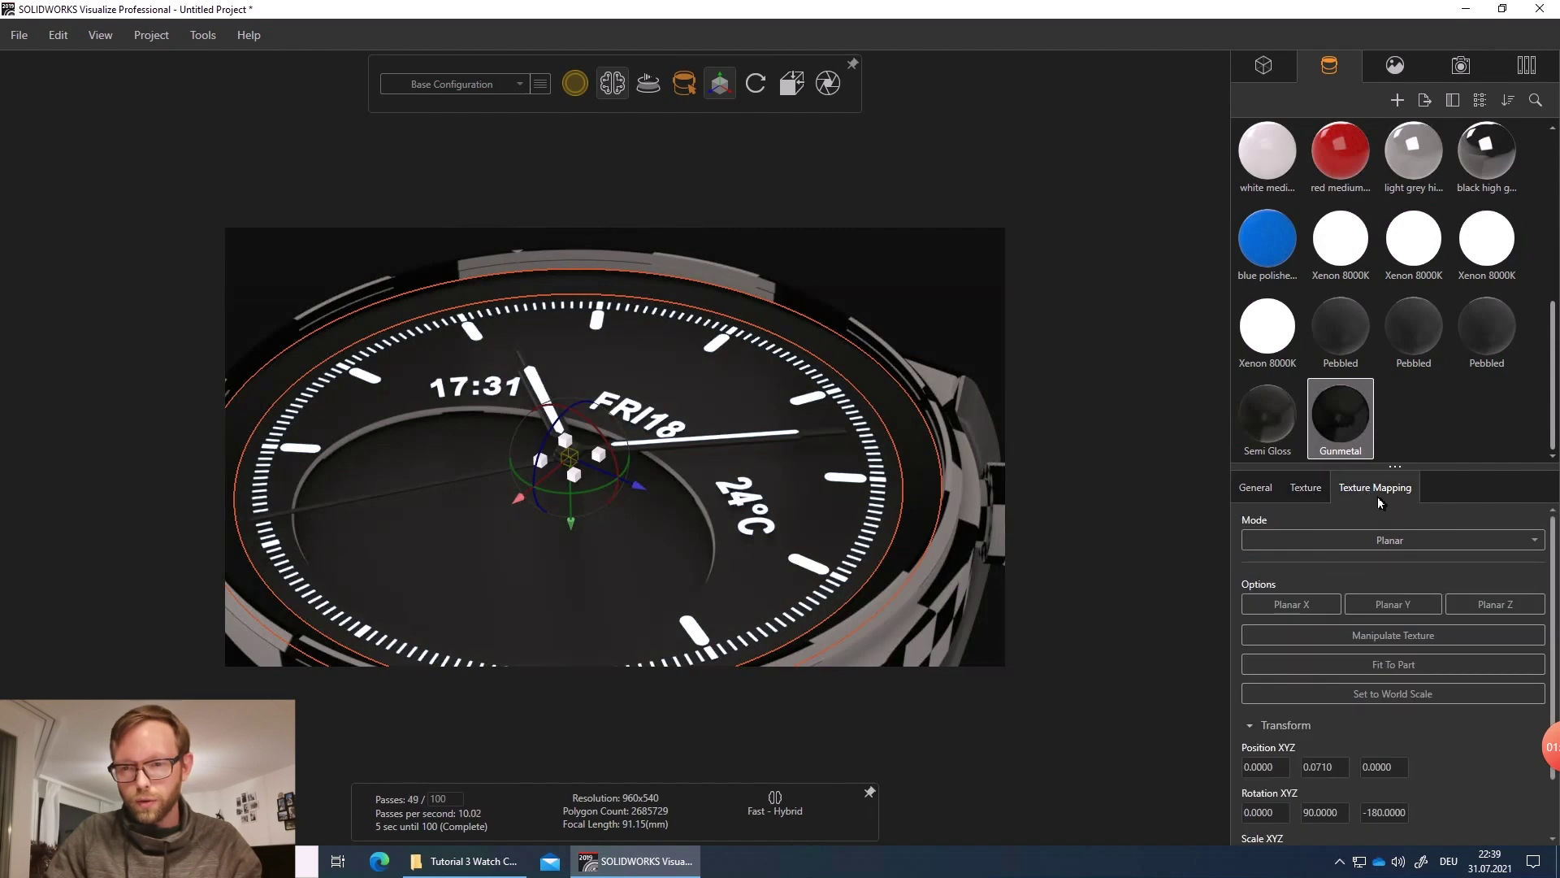
left_click(1391, 664)
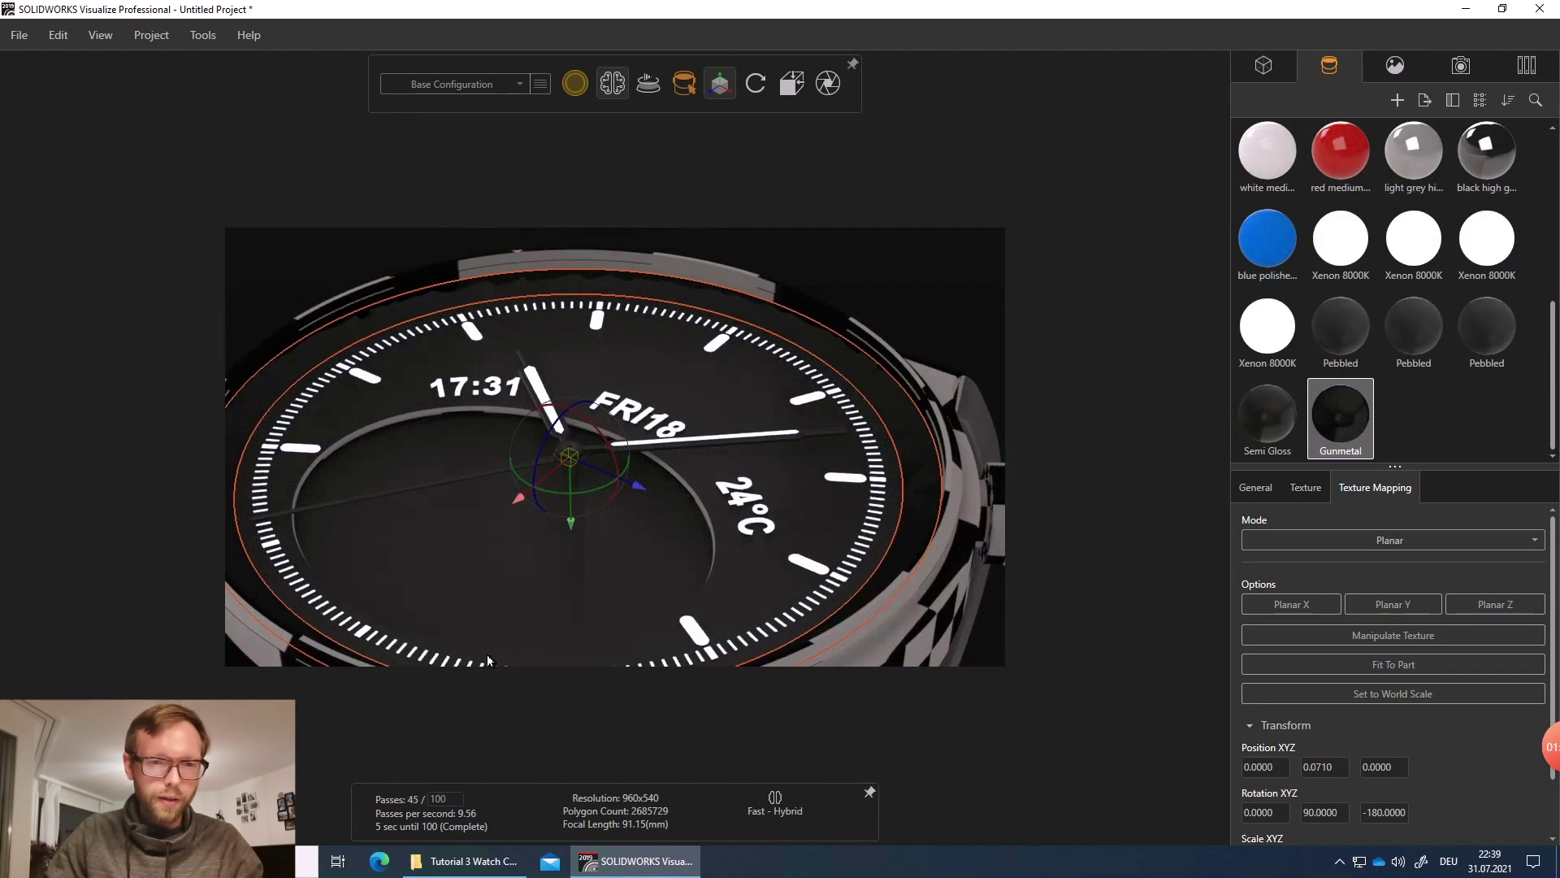
- Check the fitted texture on the ring and set the Gunmetal color's HSV value to 31
scroll(848, 444, "up", 10)
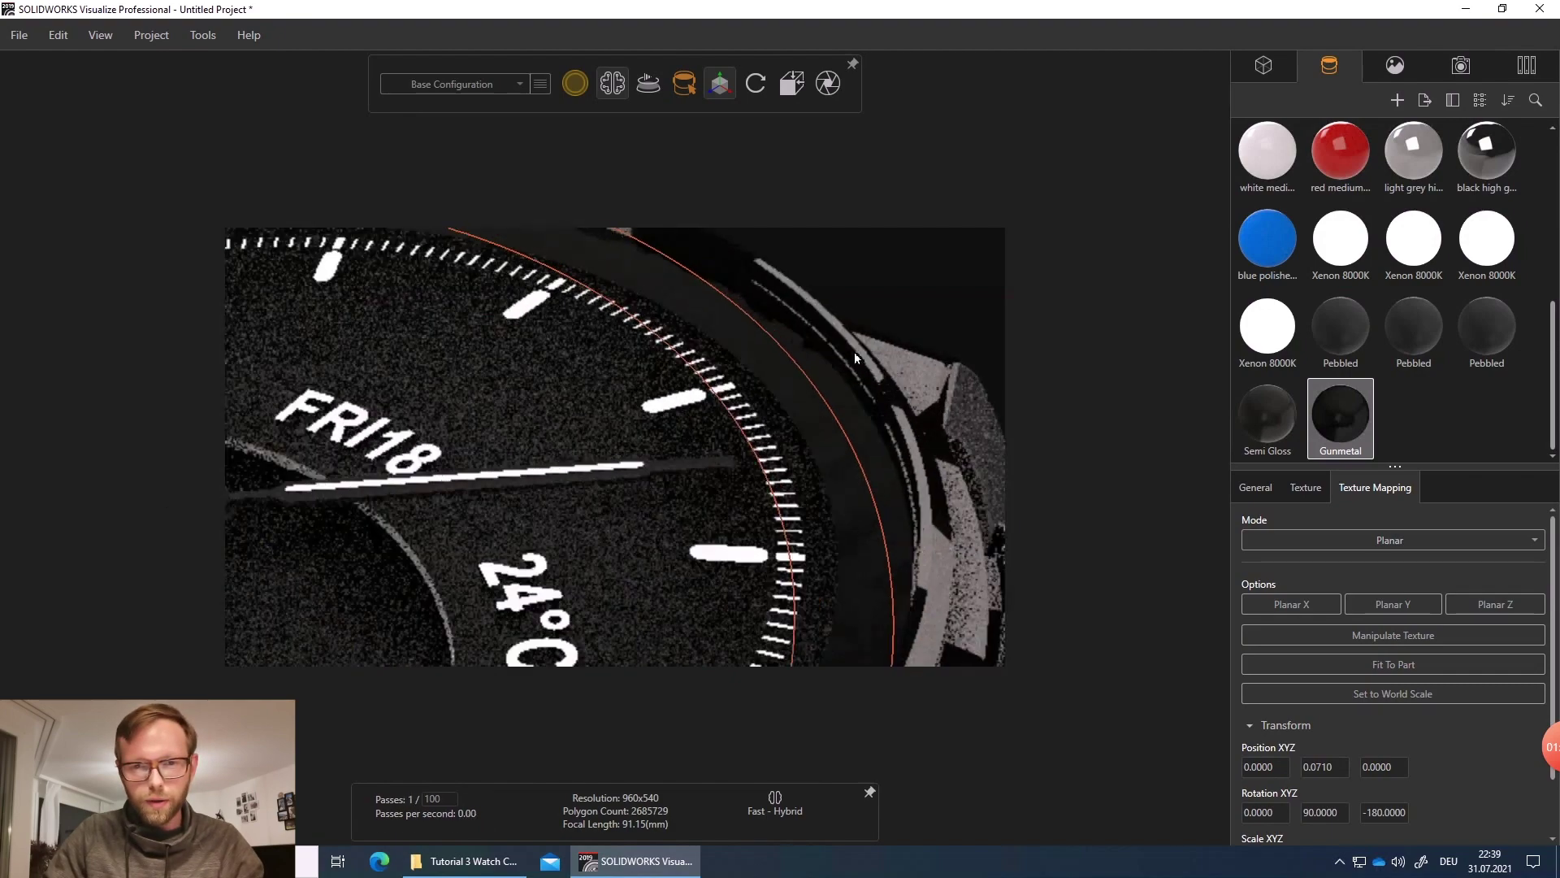
scroll(543, 325, "up", 8)
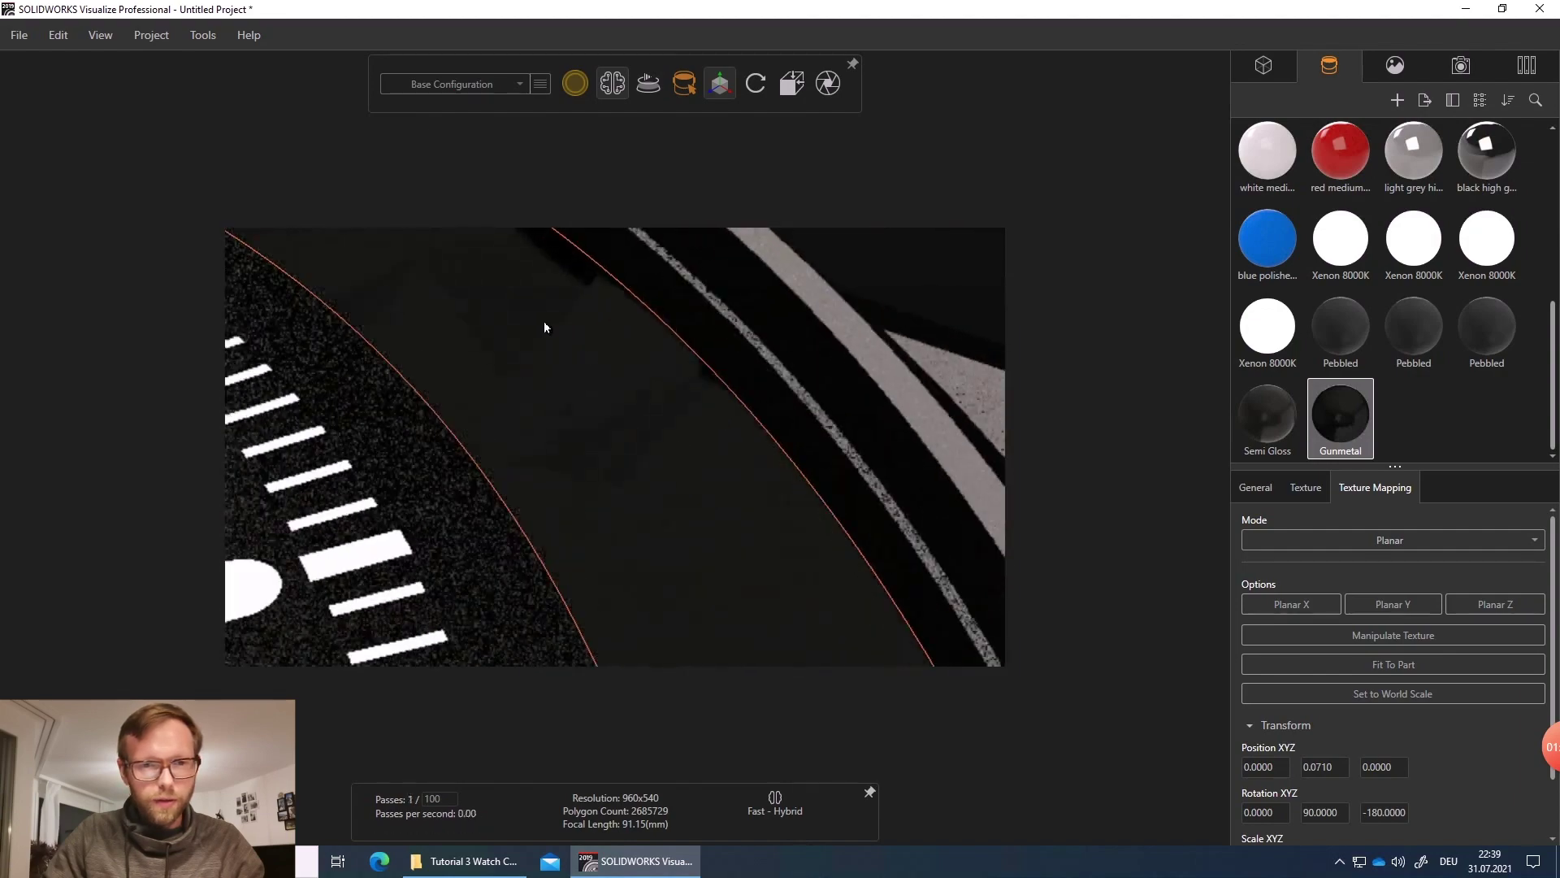
scroll(392, 324, "up", 4)
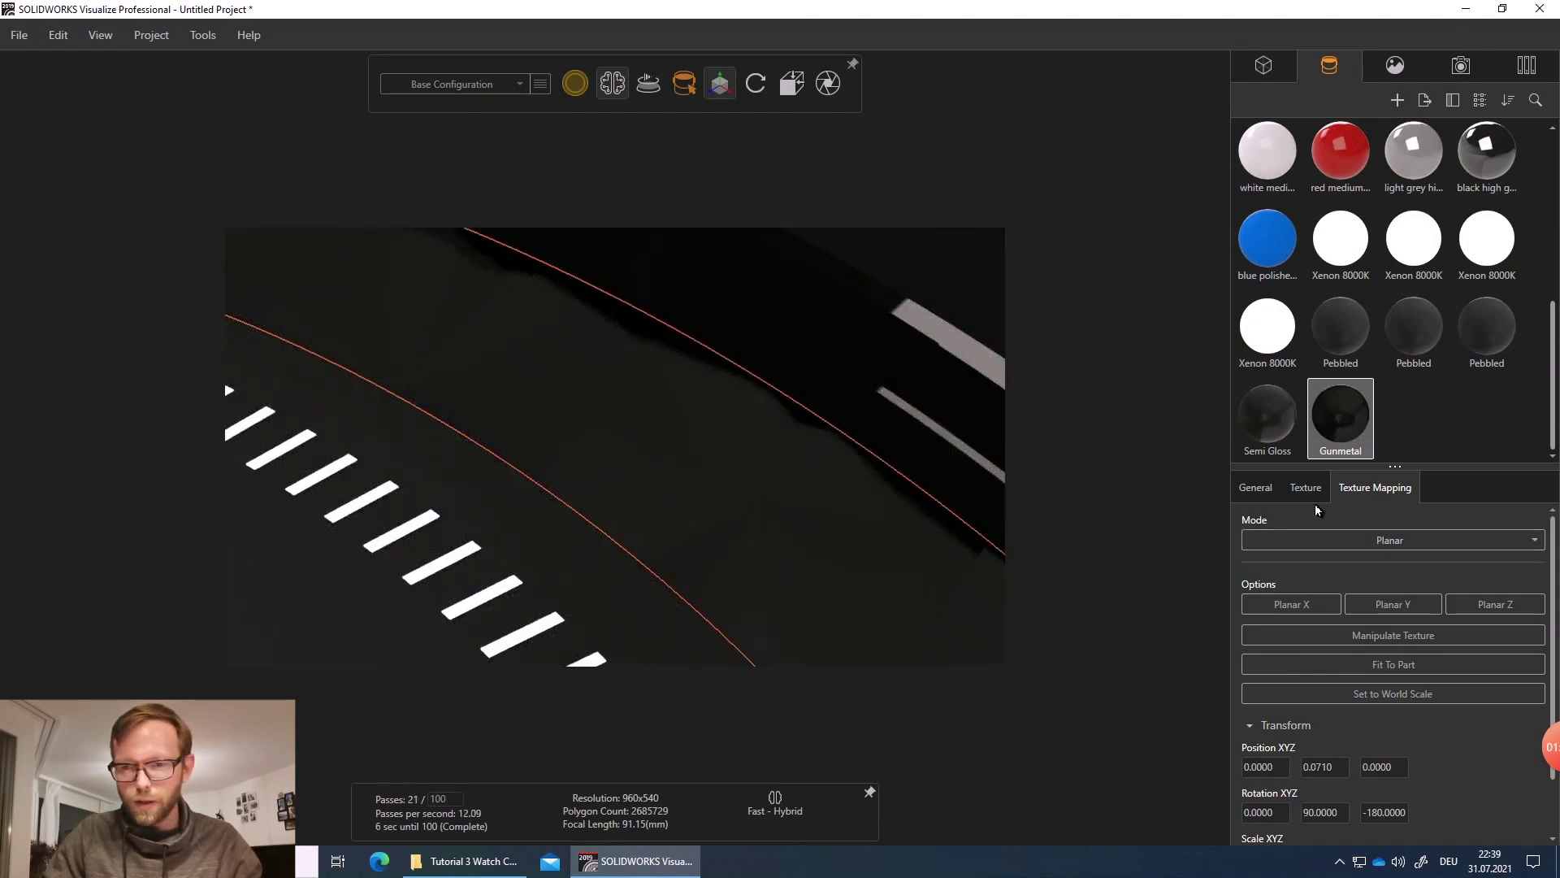
left_click(1256, 488)
left_click(1340, 631)
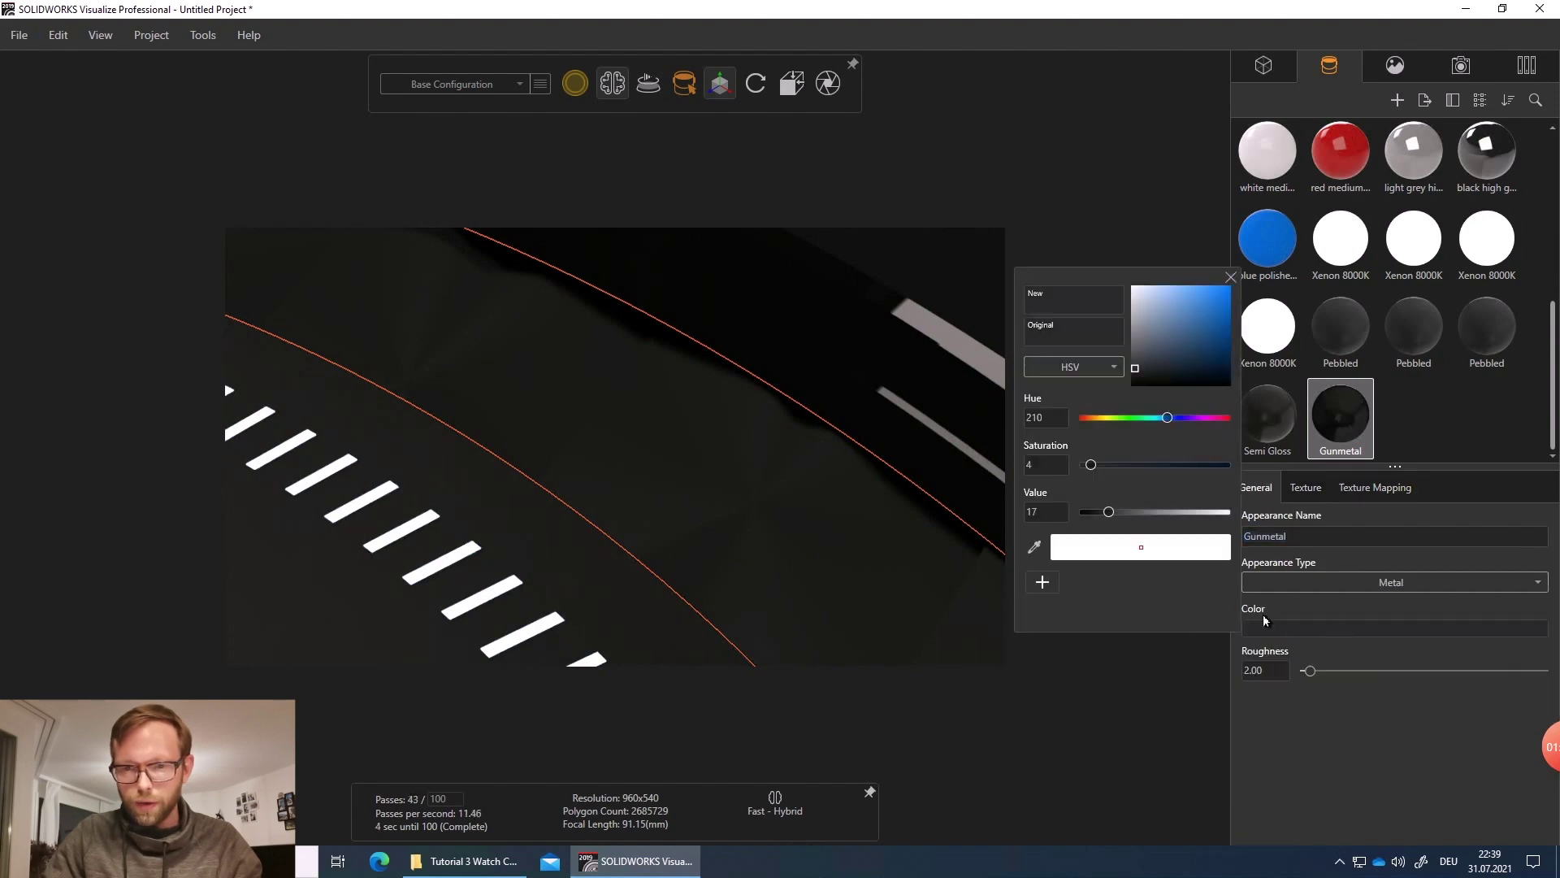
left_click(1135, 514)
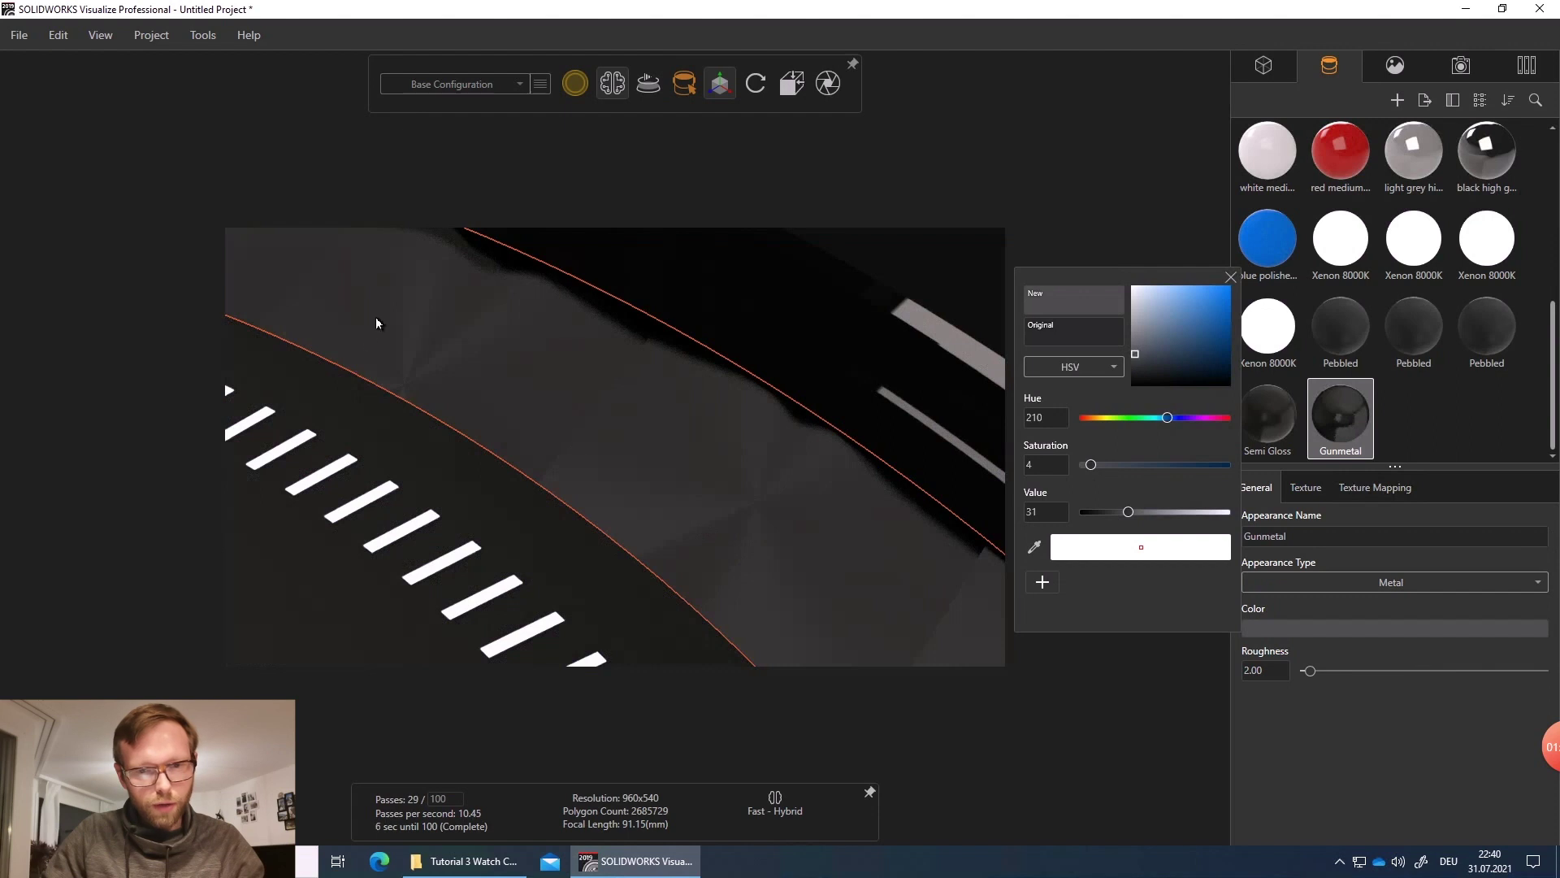
- Set the bump texture's tiling on the Gunmetal appearance to 1.00 in both U and V
left_click(1309, 489)
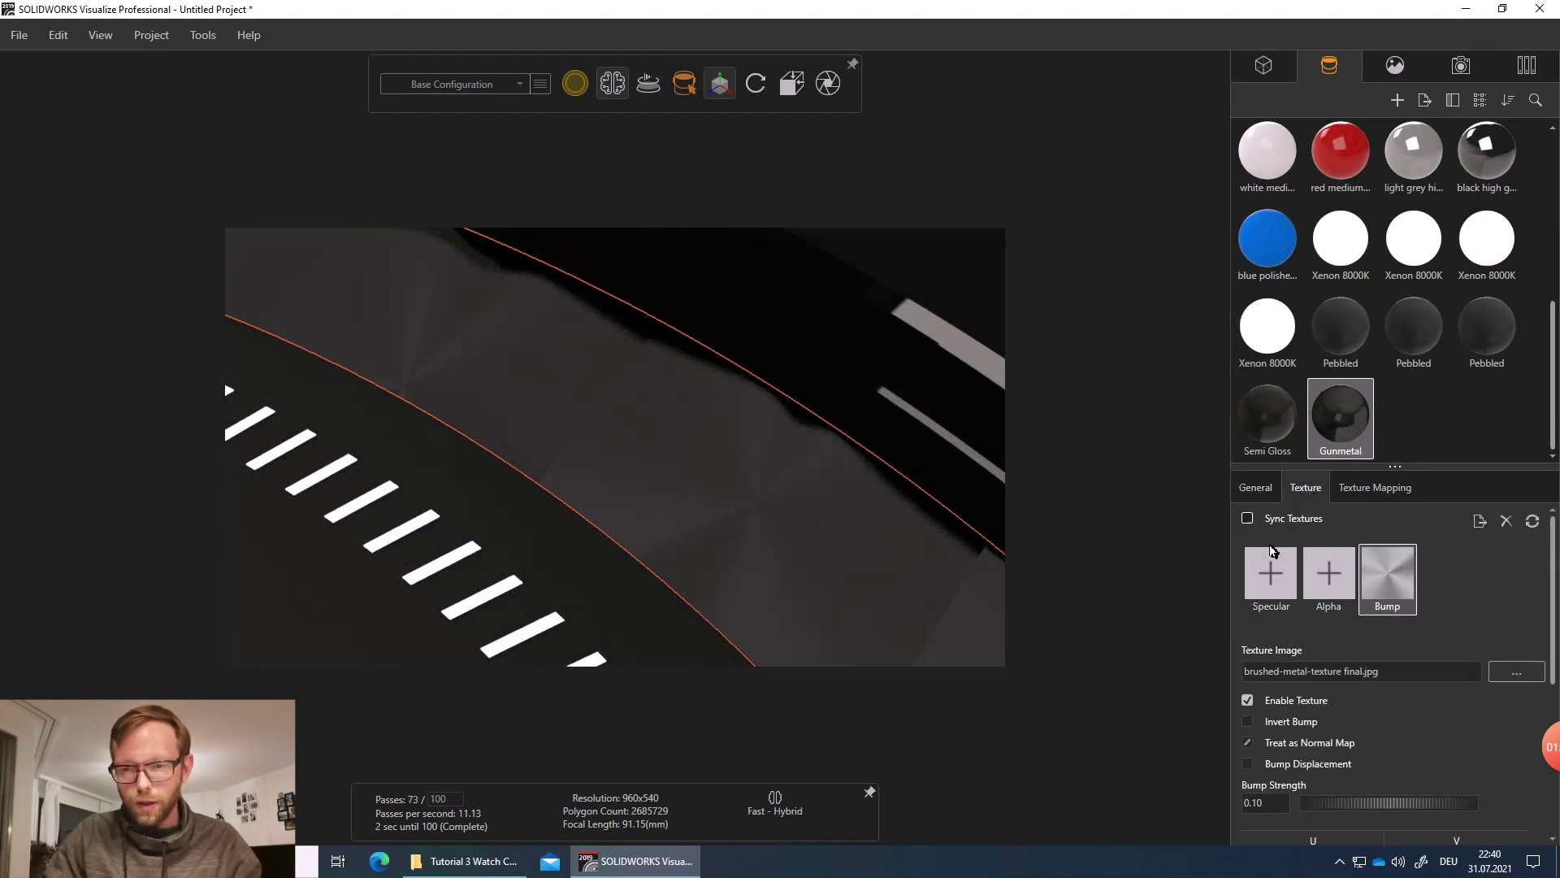
scroll(1445, 664, "down", 3)
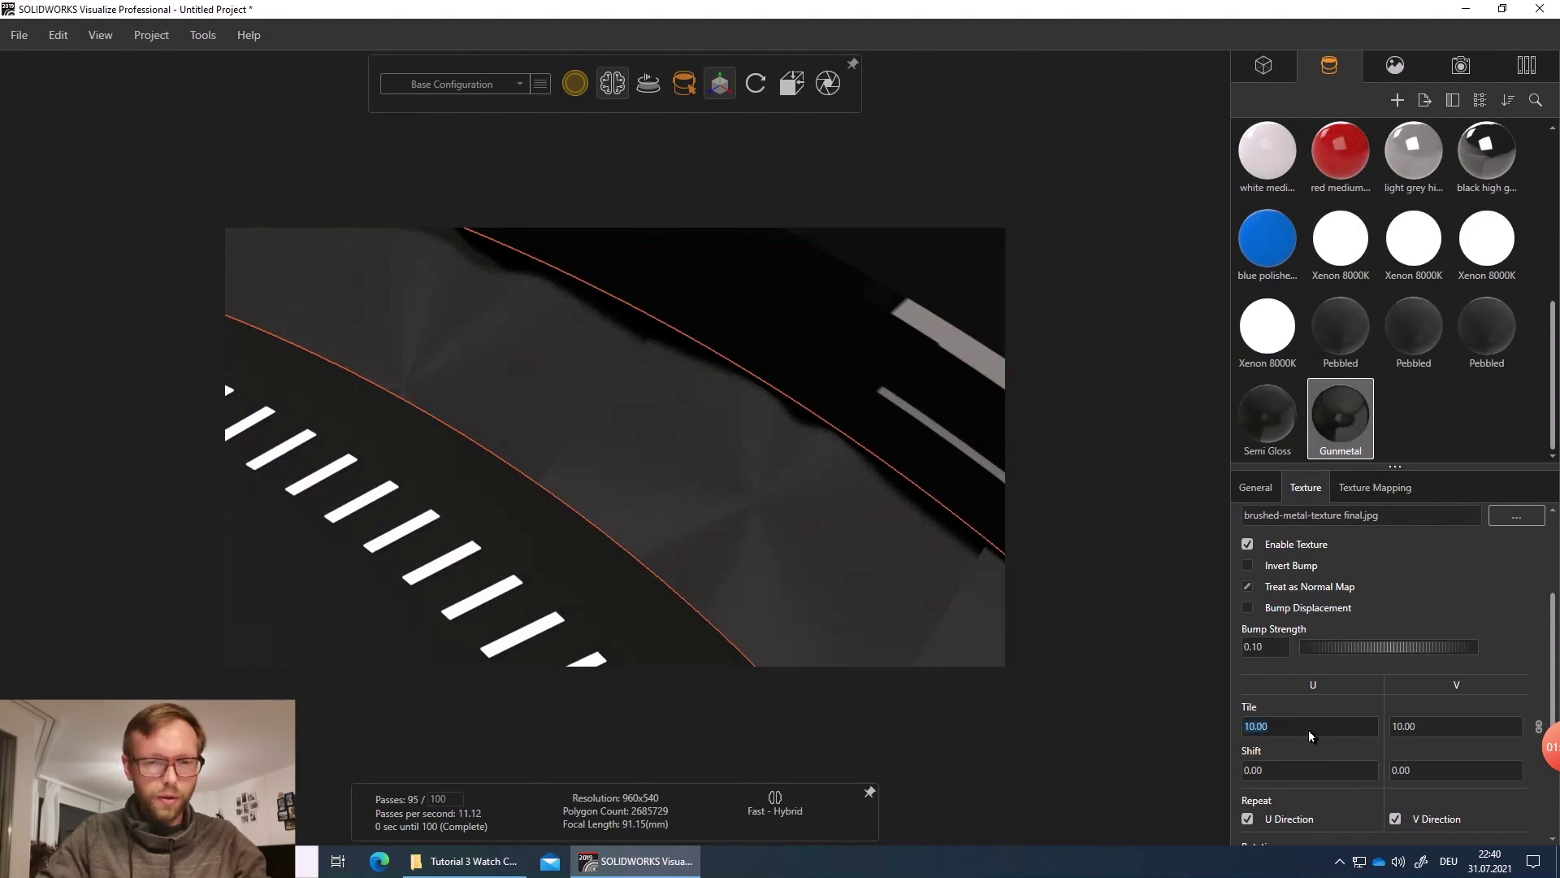
type("1")
key("Tab")
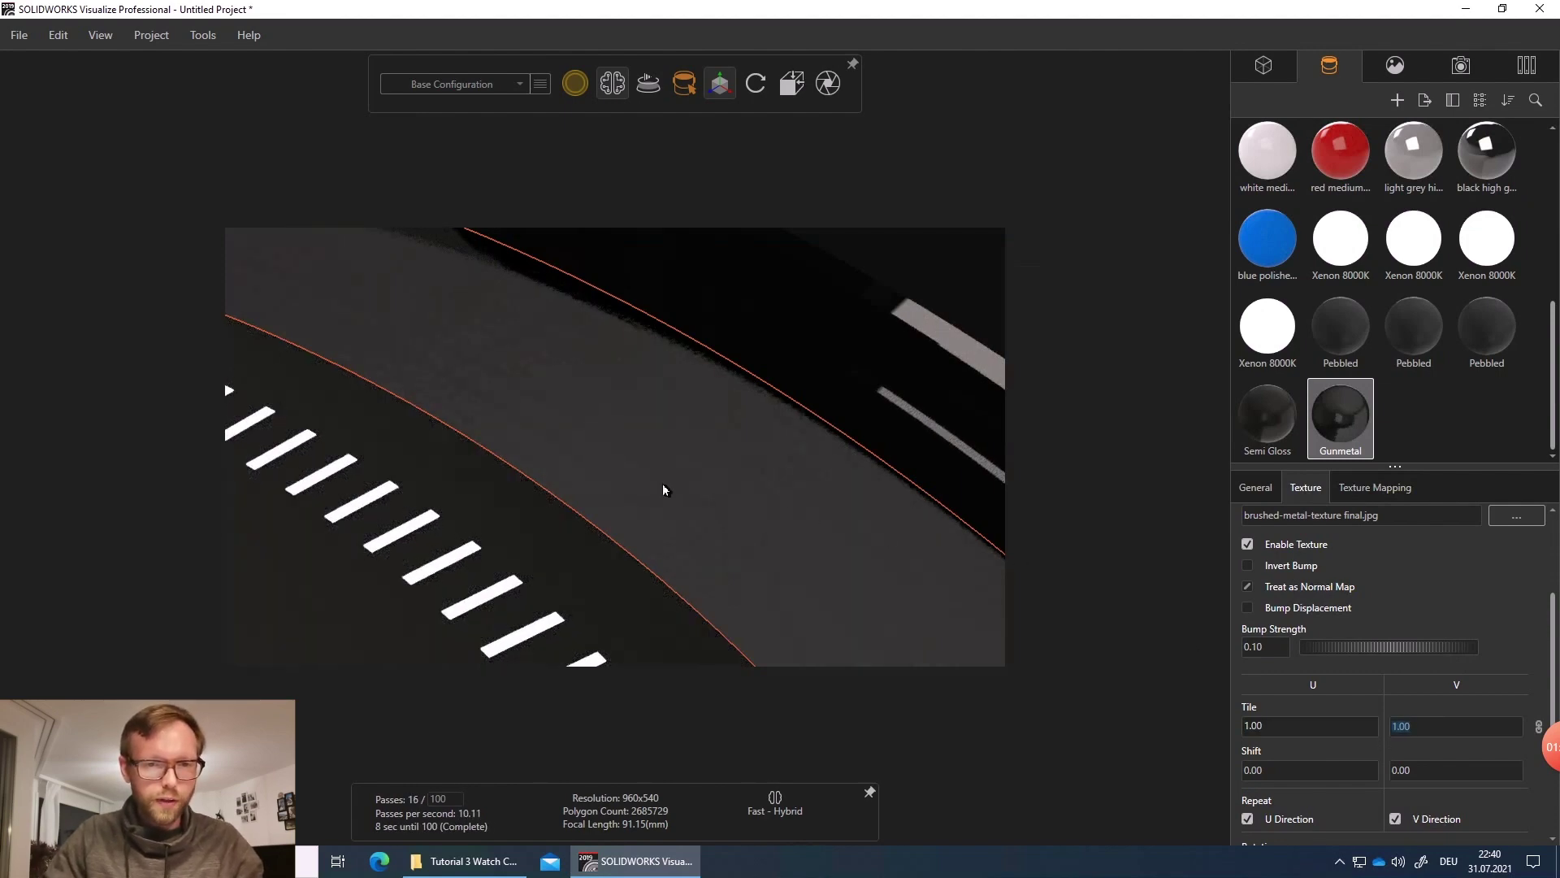
scroll(663, 490, "down", 3)
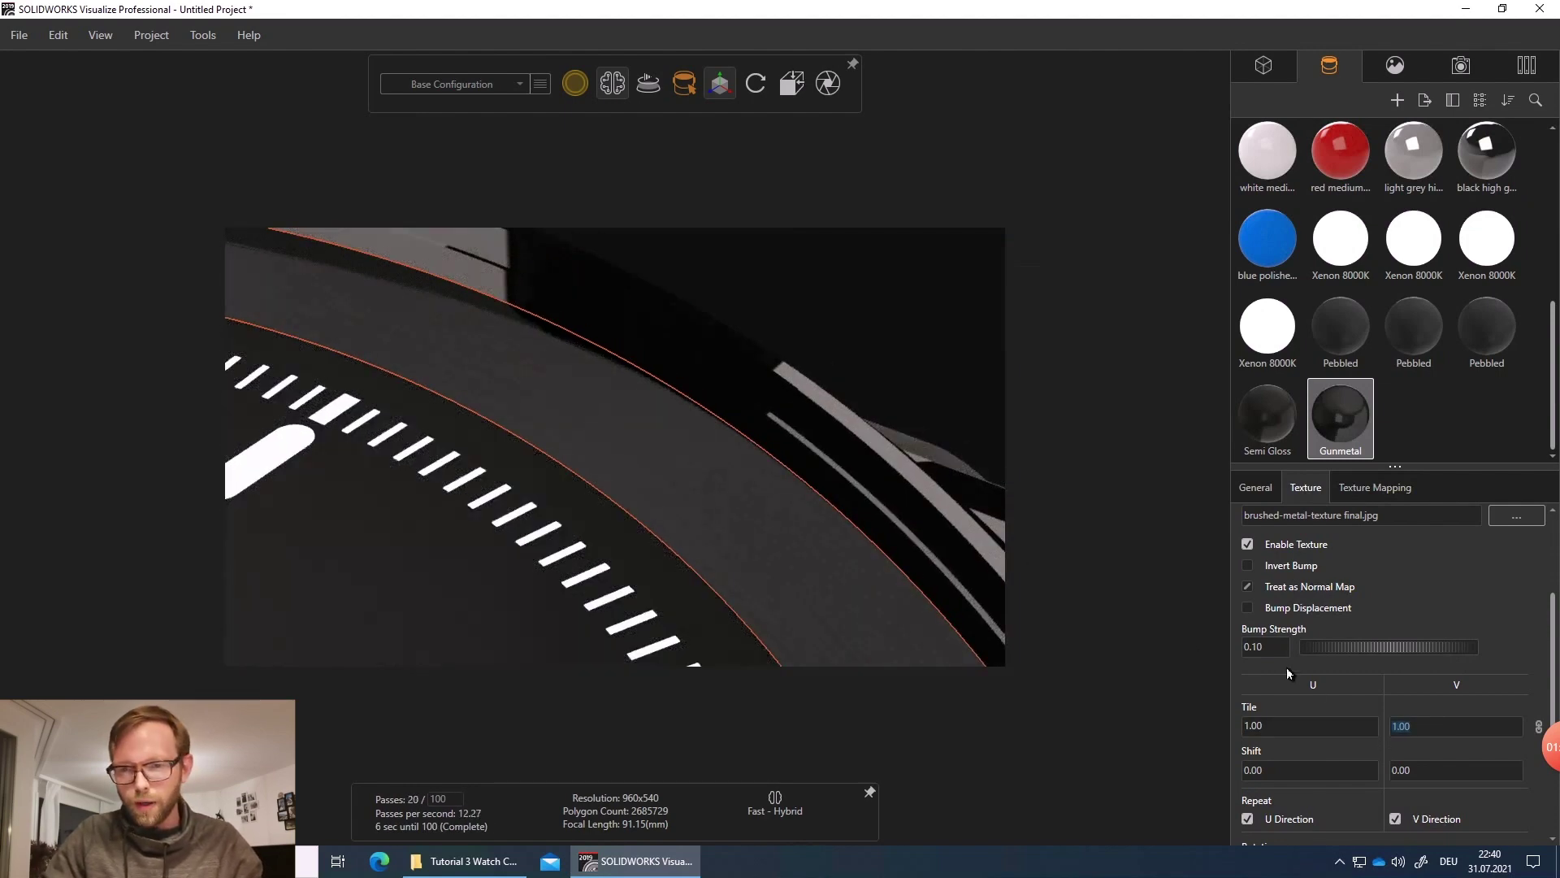
- Synchronize the Gunmetal appearance's textures and load "brushed-metal-texture final.jpg" as its specular texture
scroll(1410, 597, "up", 3)
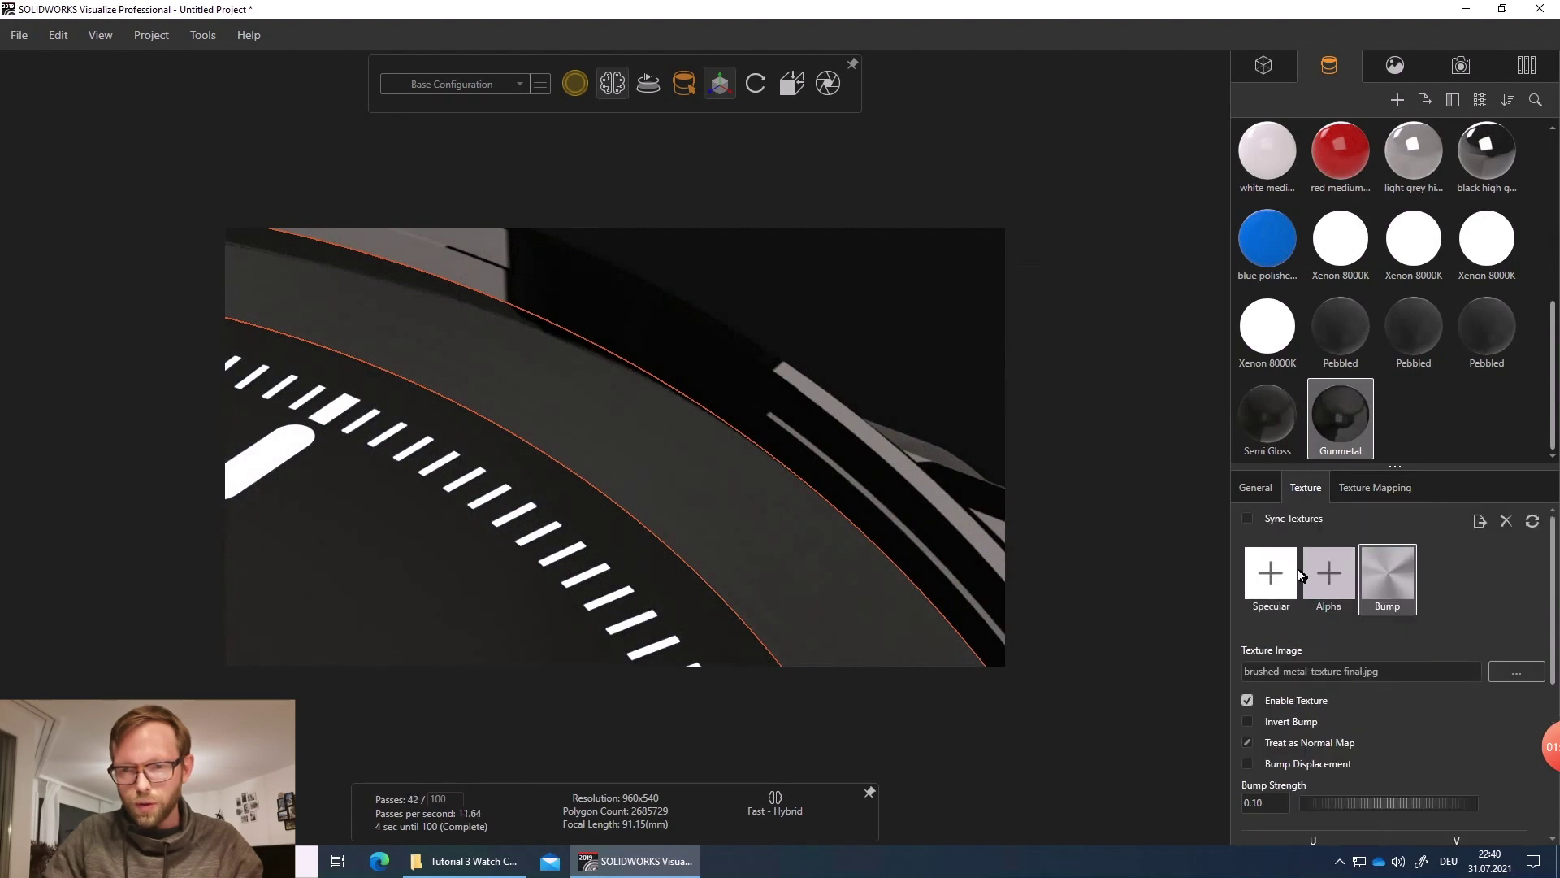
left_click(1247, 517)
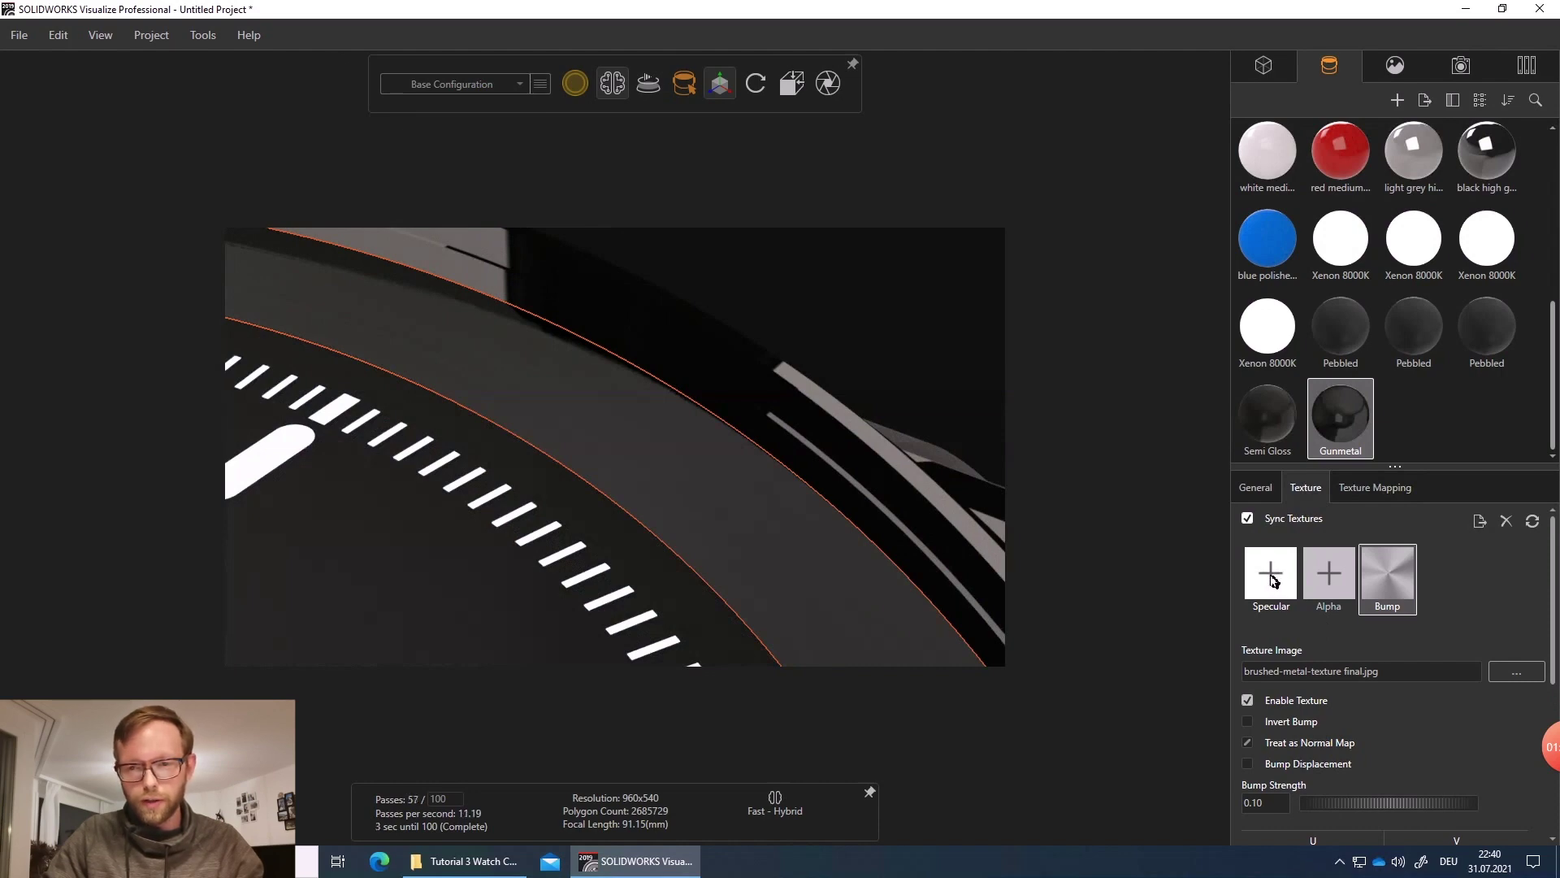
left_click(1272, 579)
double_click(424, 179)
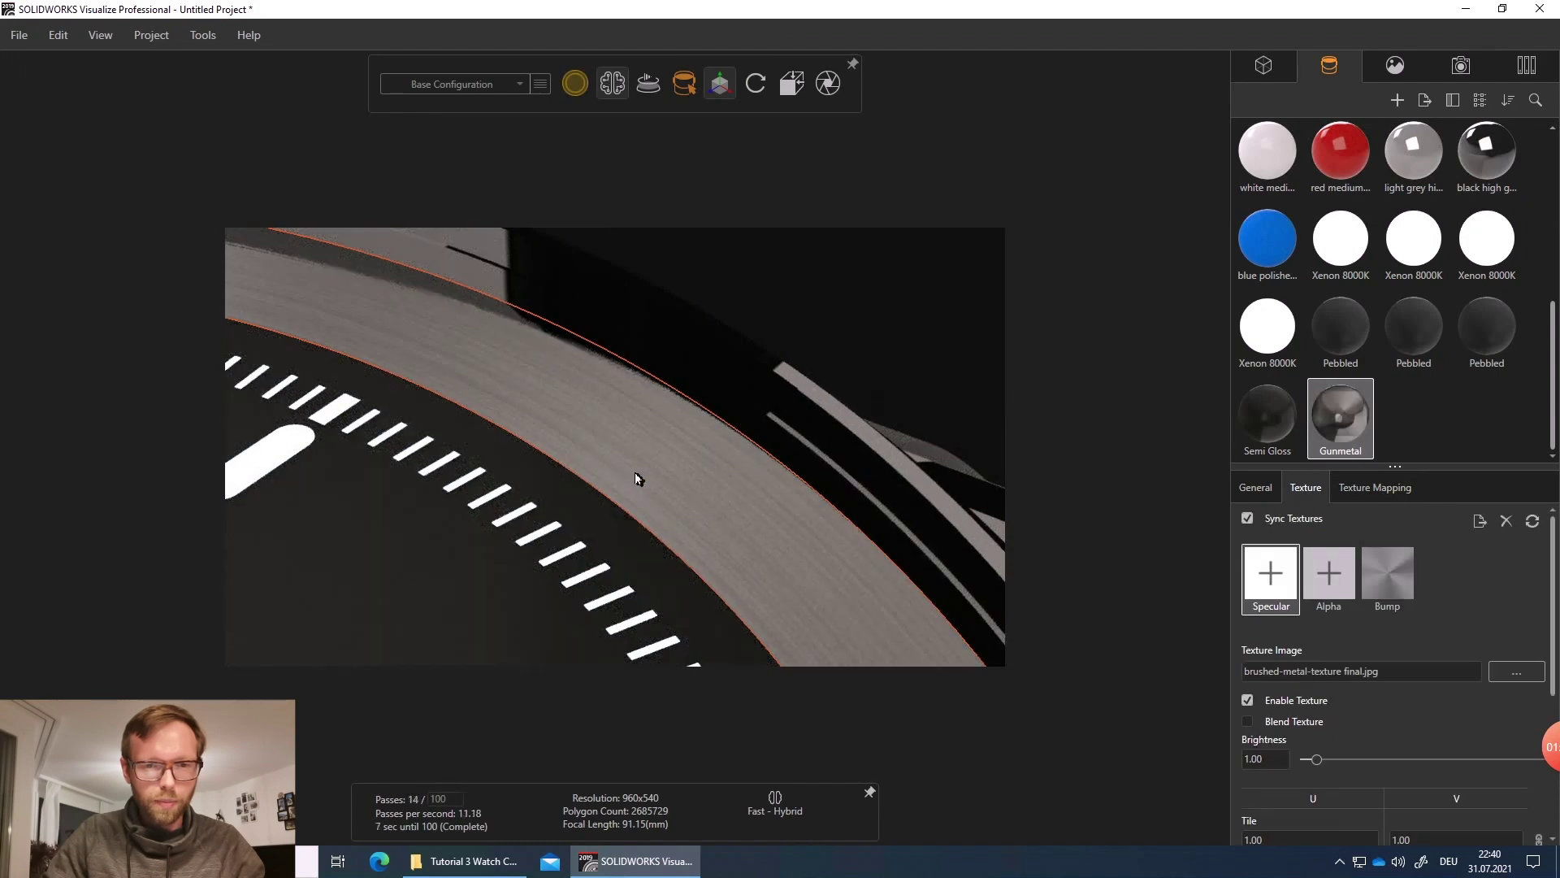
- Reduce the specular texture's brightness to 0.24 and check the brushed finish on the inner ring
scroll(382, 425, "down", 6)
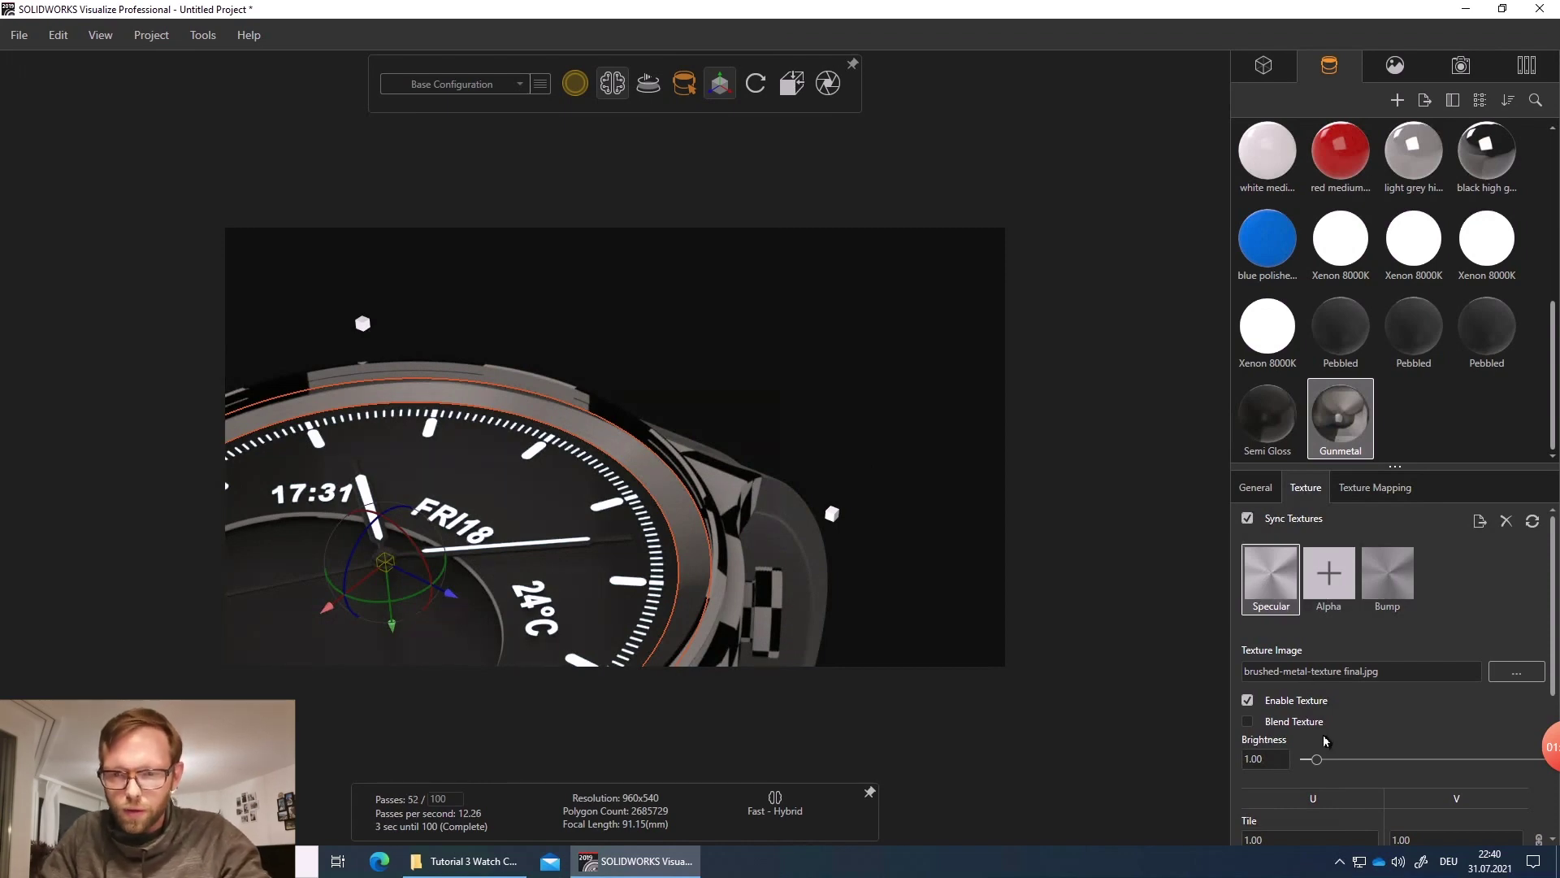
left_click_drag(1317, 764, 1309, 764)
scroll(584, 438, "up", 10)
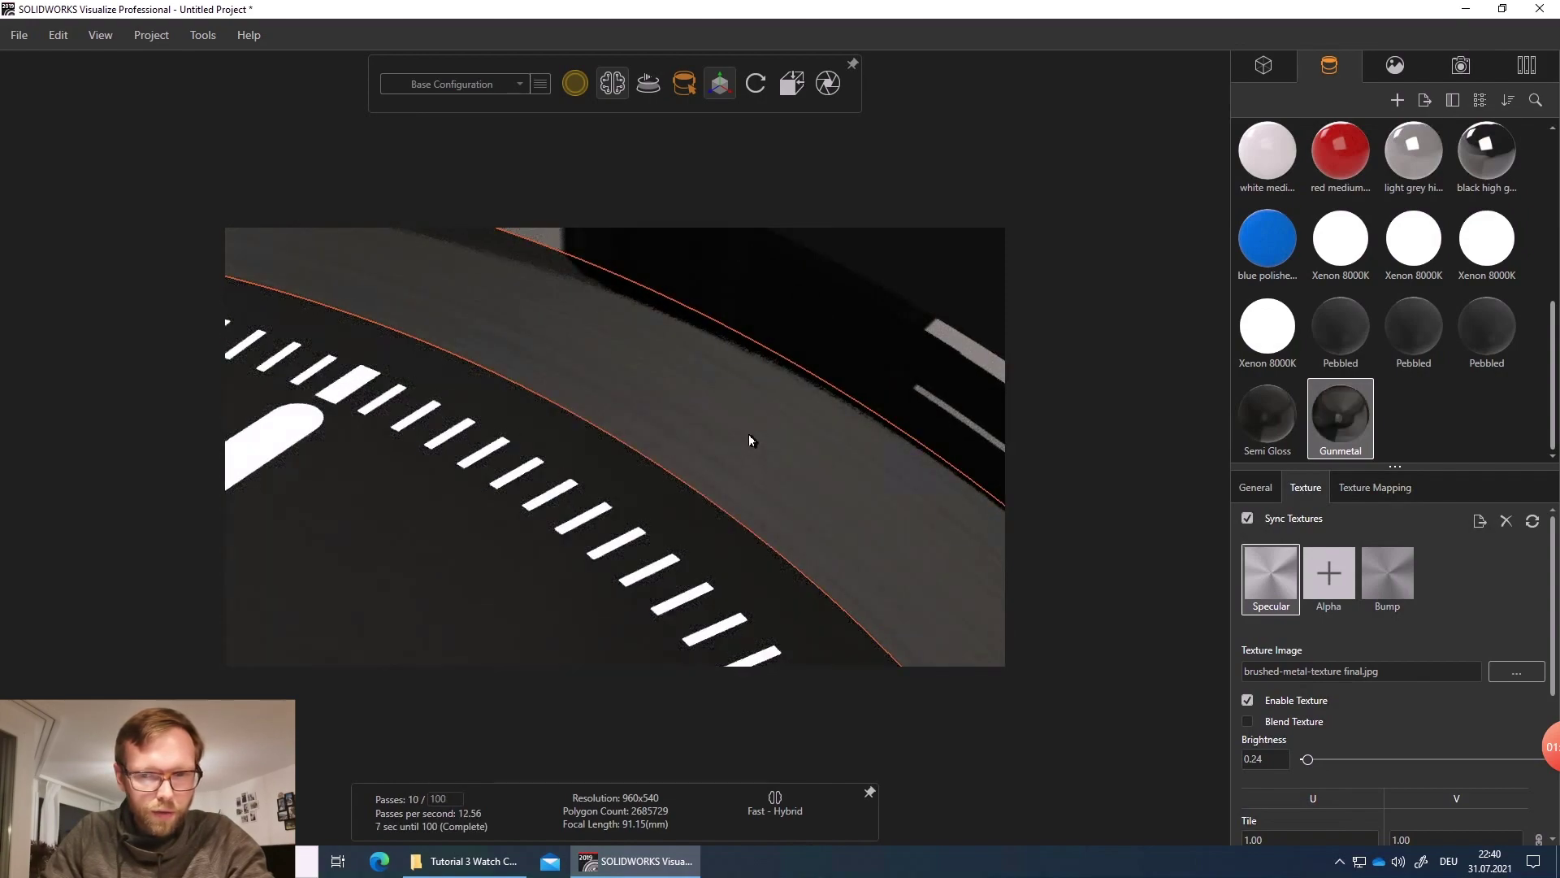
scroll(738, 502, "down", 10)
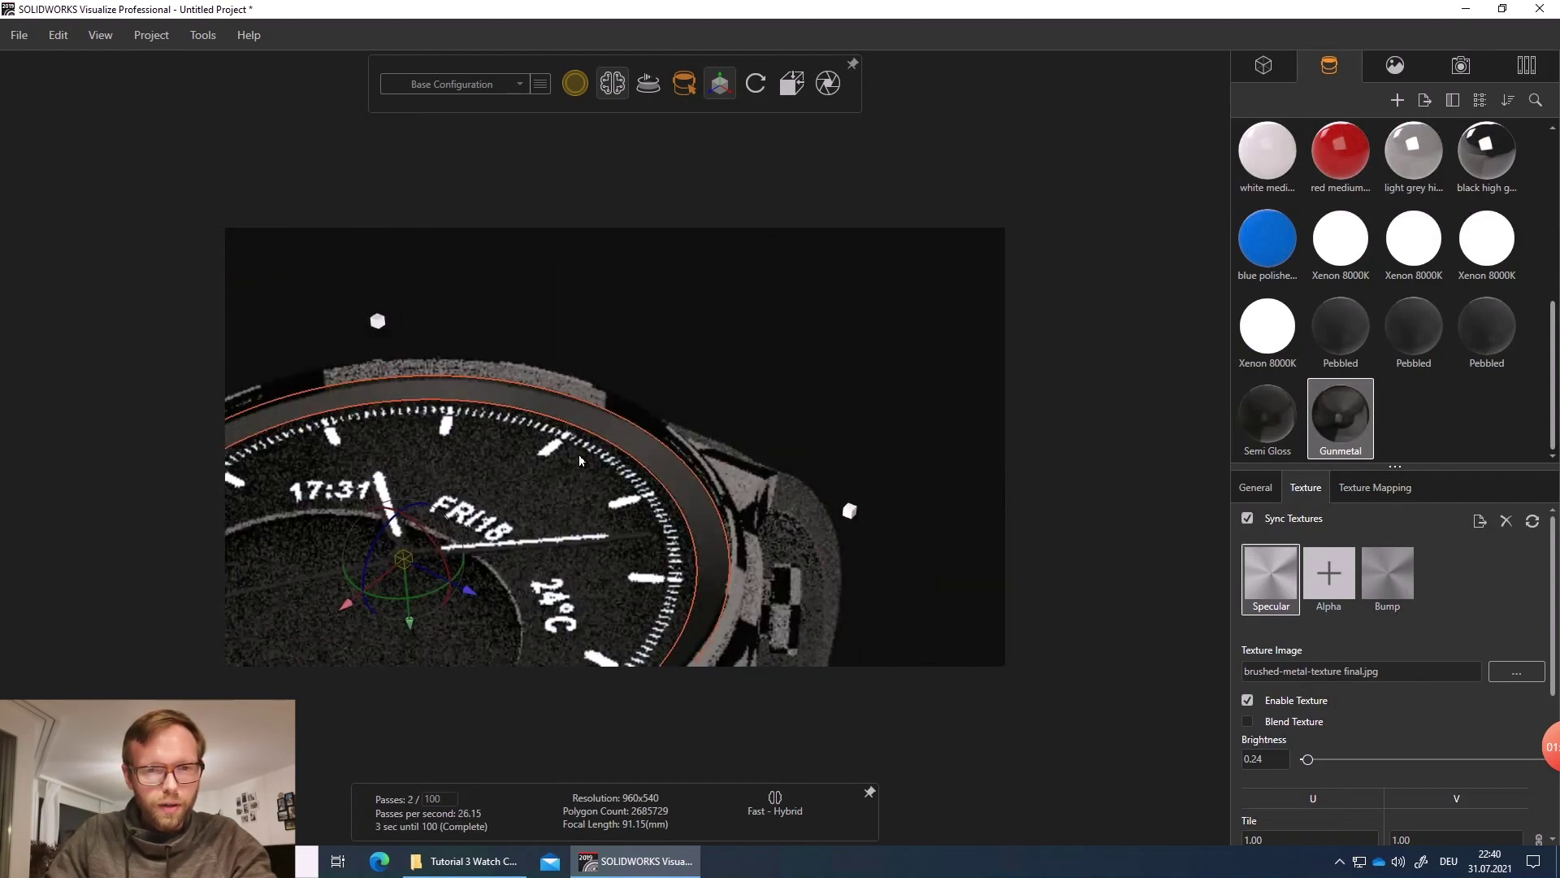
scroll(582, 401, "up", 5)
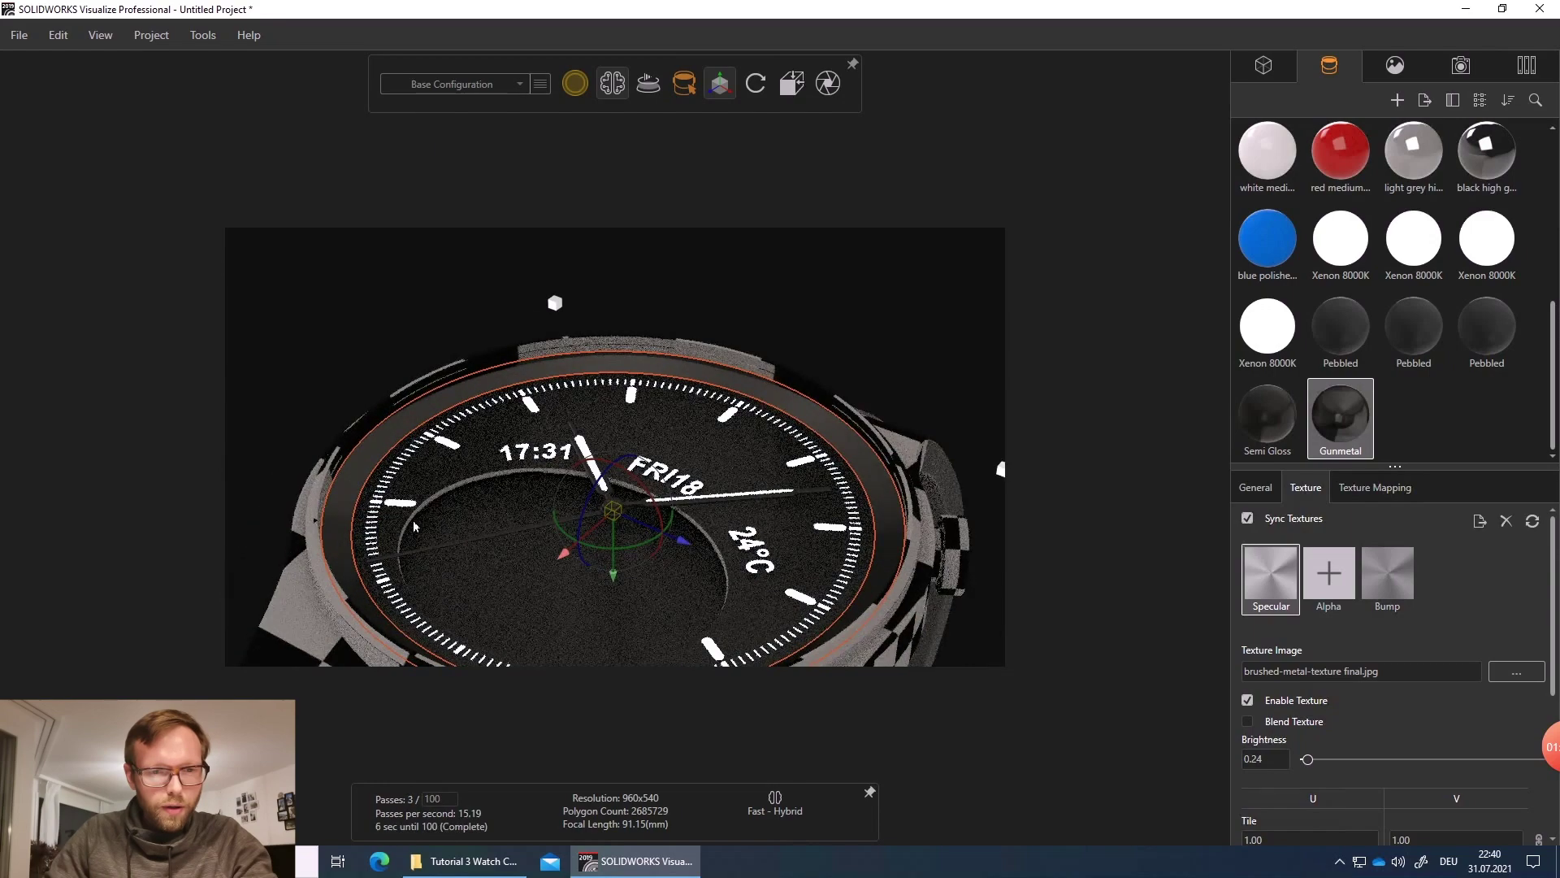
- Apply the Scratched Aluminum appearance from the local library to the checkered bezel ring around the dial
scroll(847, 457, "up", 8)
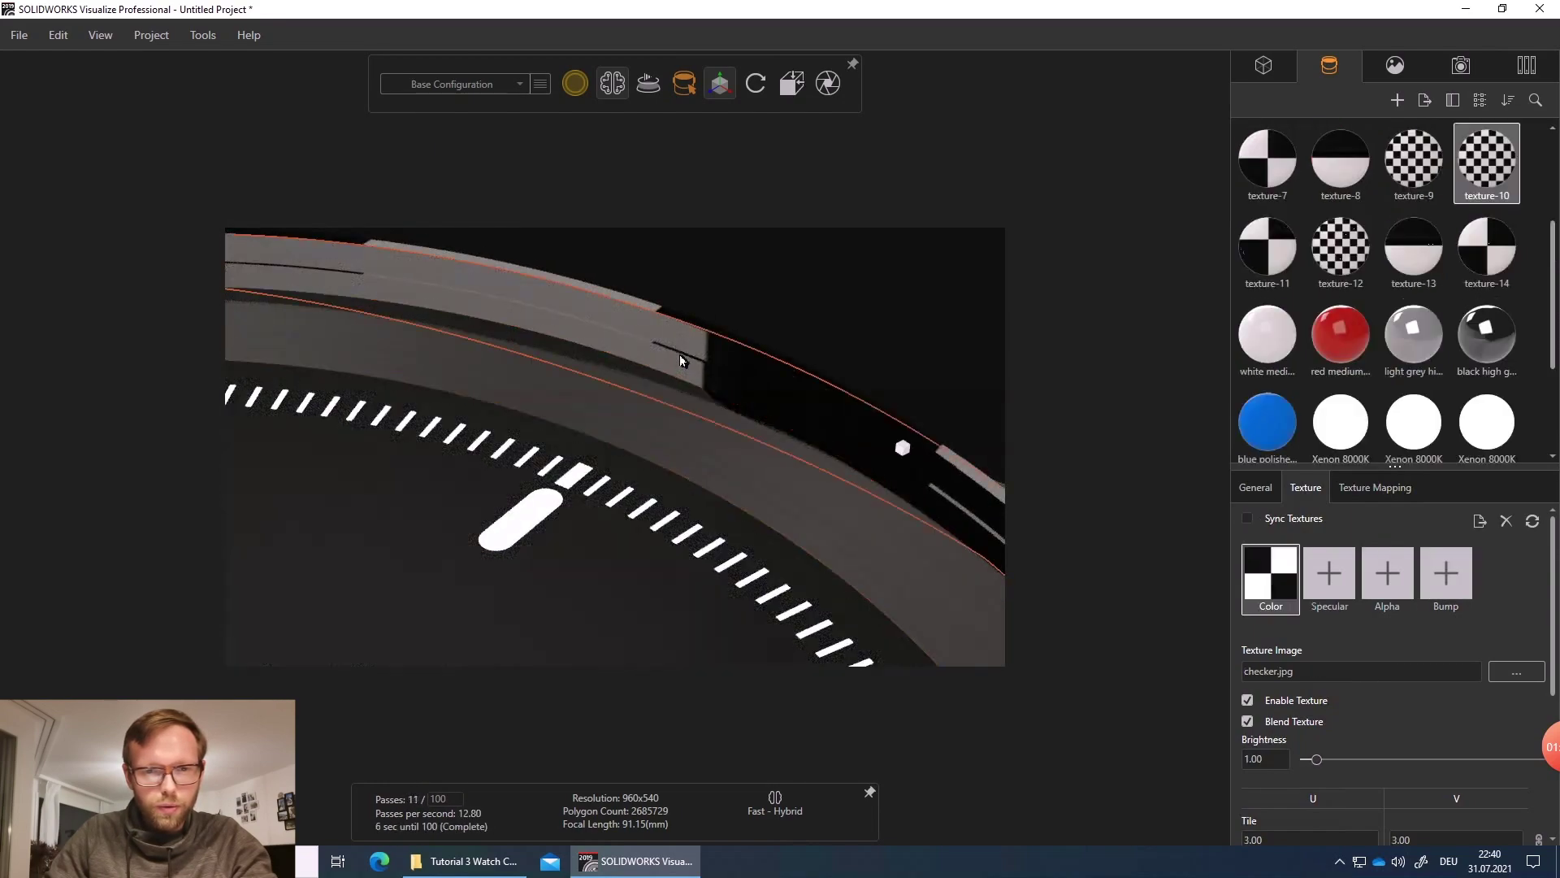
left_click(1526, 65)
left_click(1500, 354)
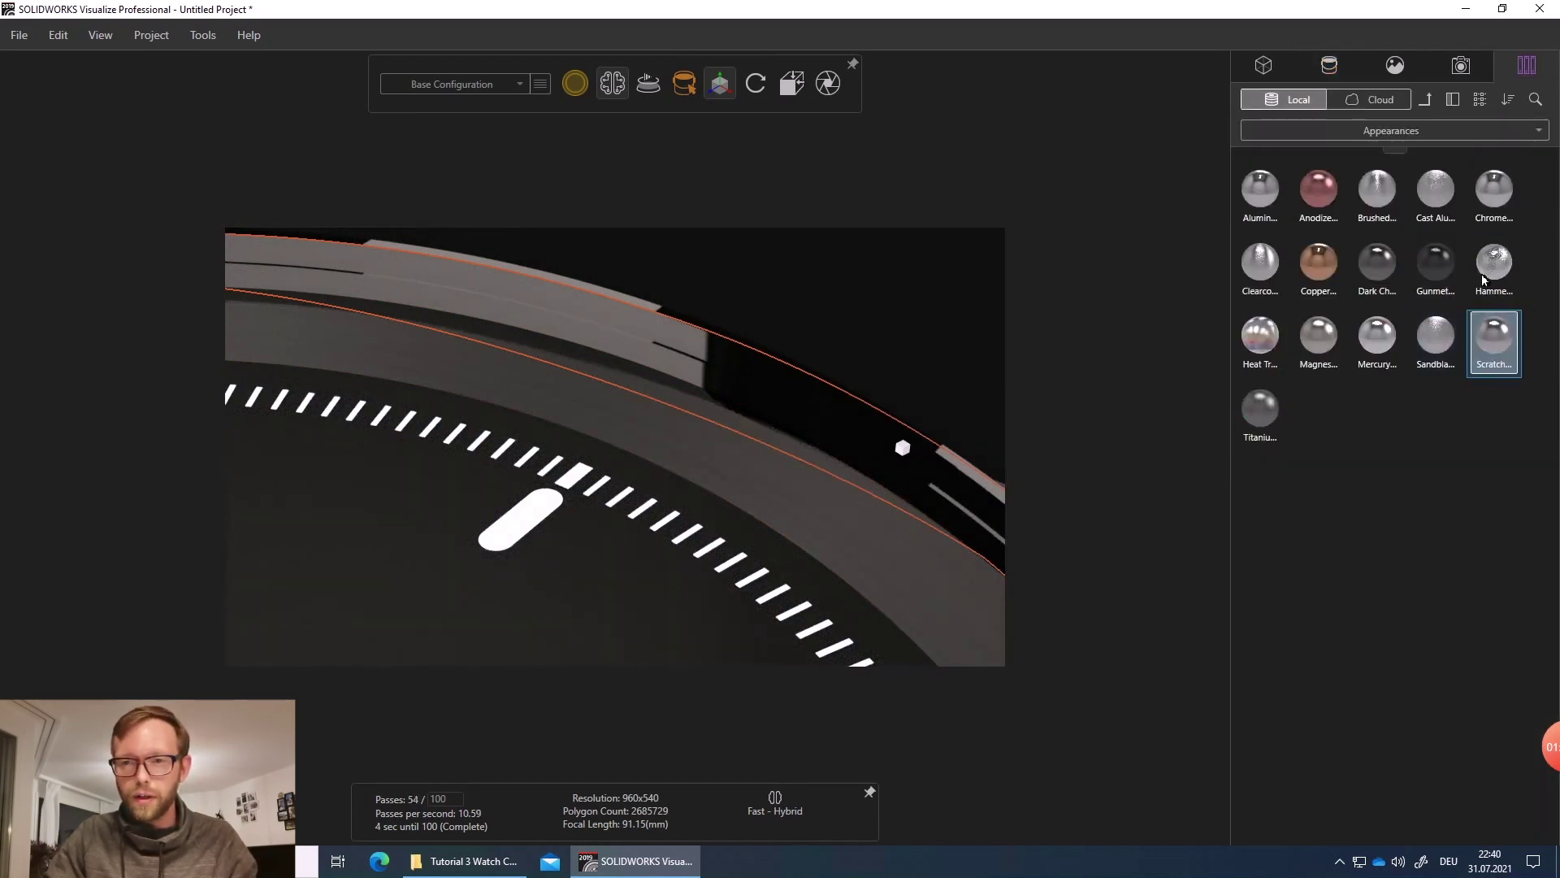
left_click_drag(1500, 342, 646, 359)
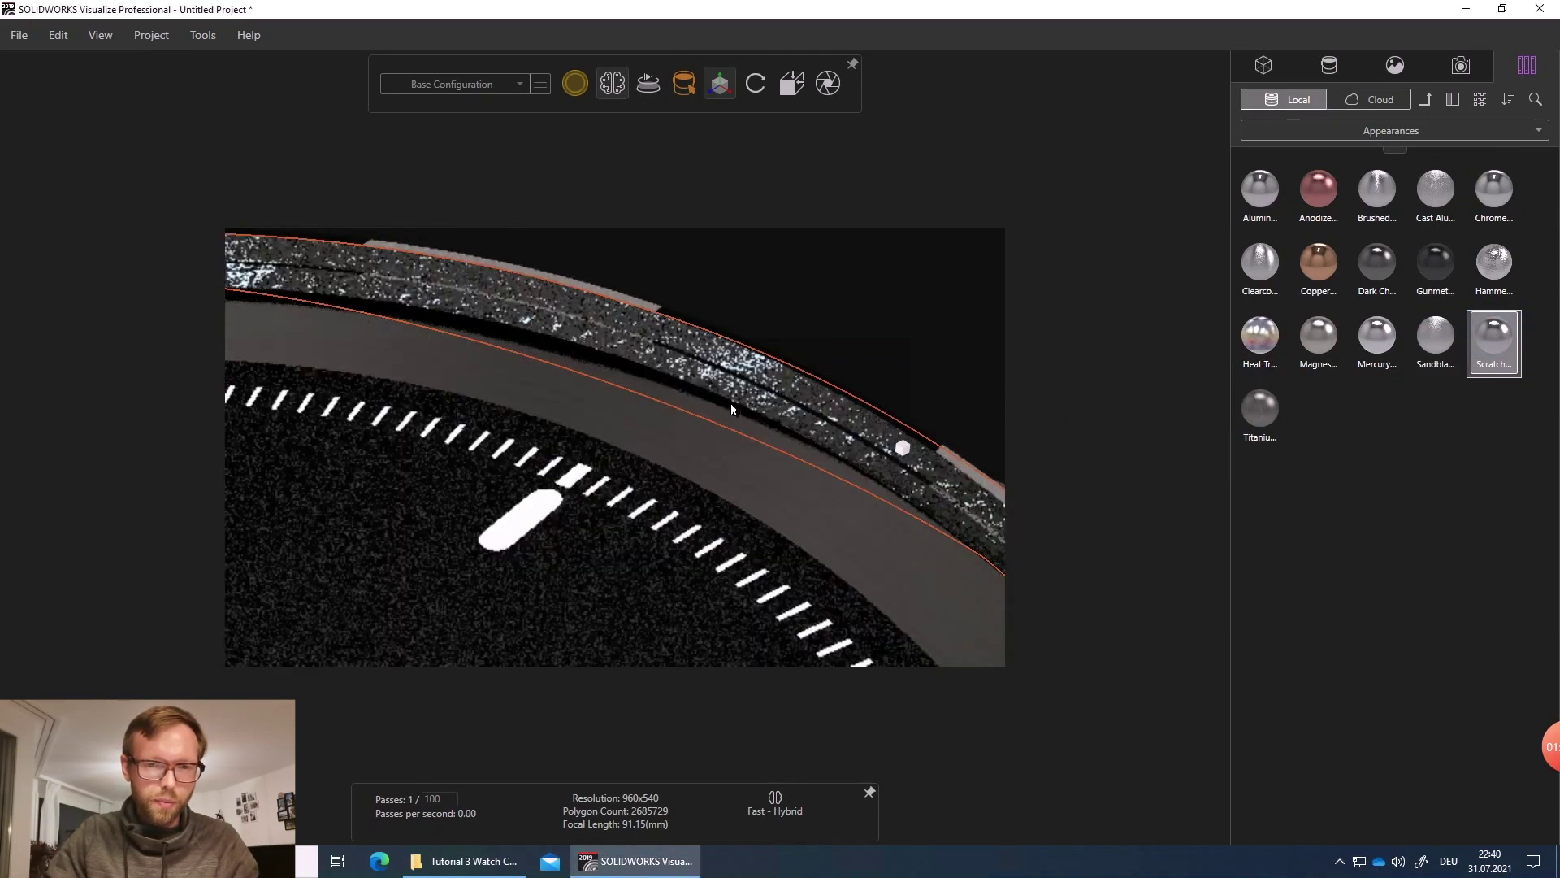
scroll(607, 339, "up", 5)
scroll(578, 394, "up", 3)
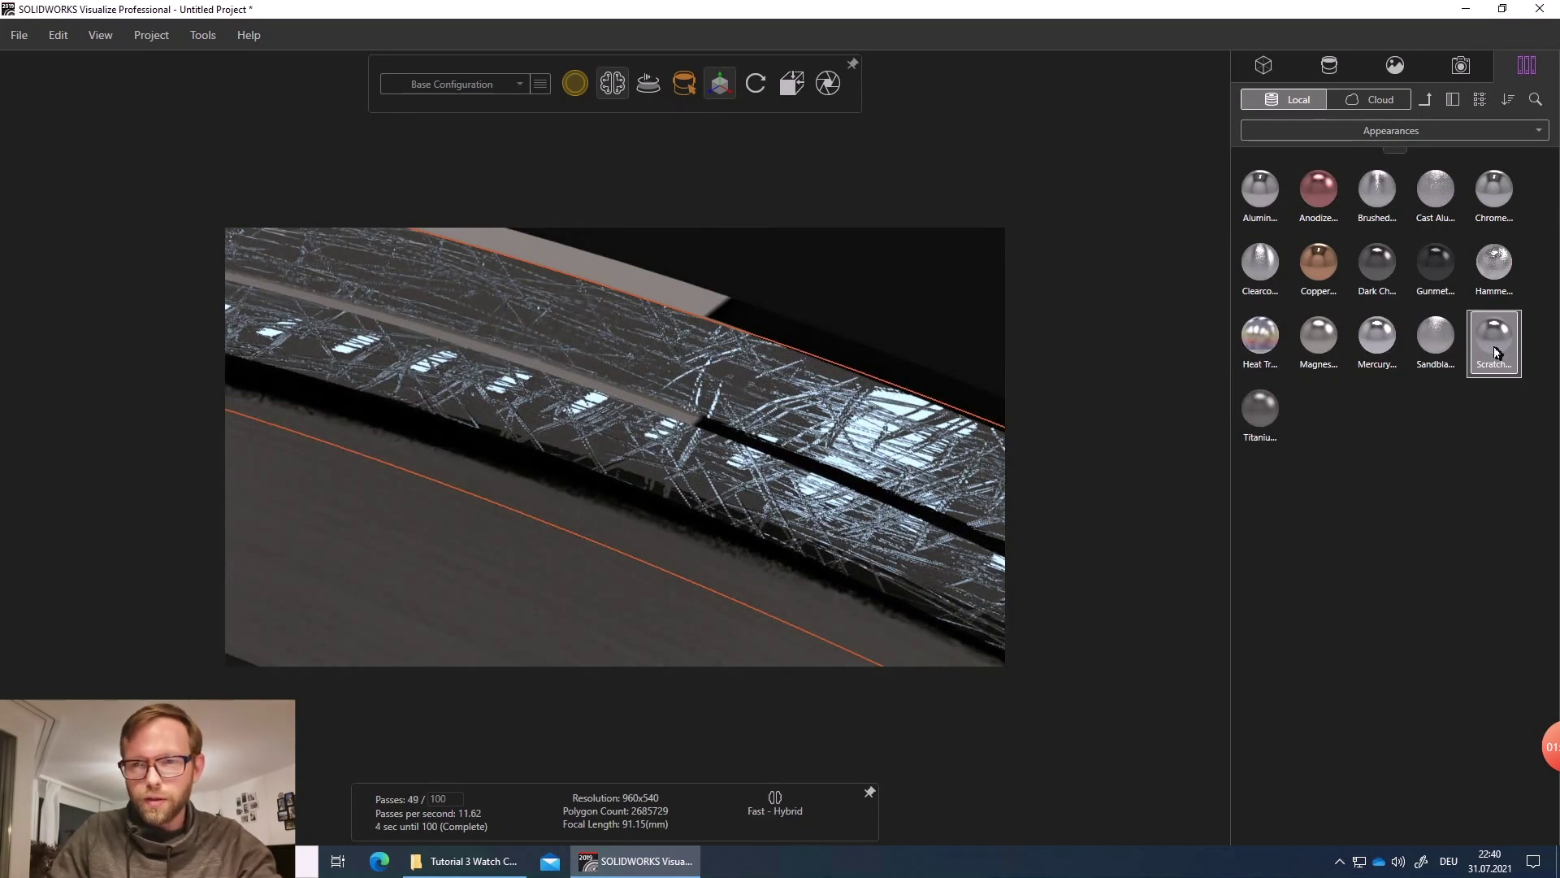
- Load "Steel_axial4.jpg" as the bump texture of the Scratched Aluminum appearance
left_click(1331, 66)
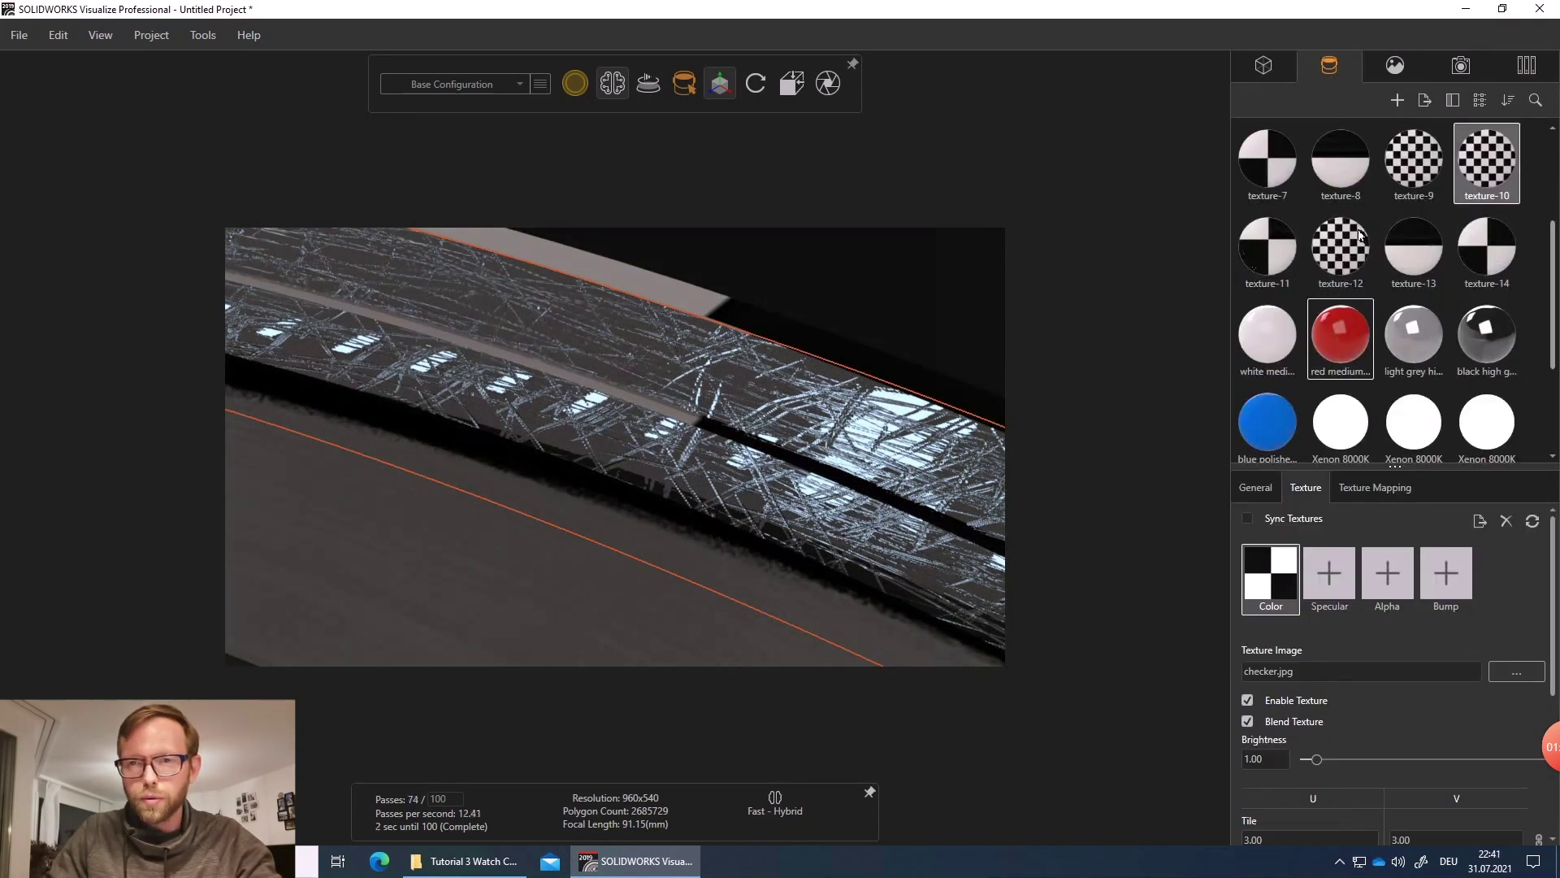
scroll(1415, 366, "down", 3)
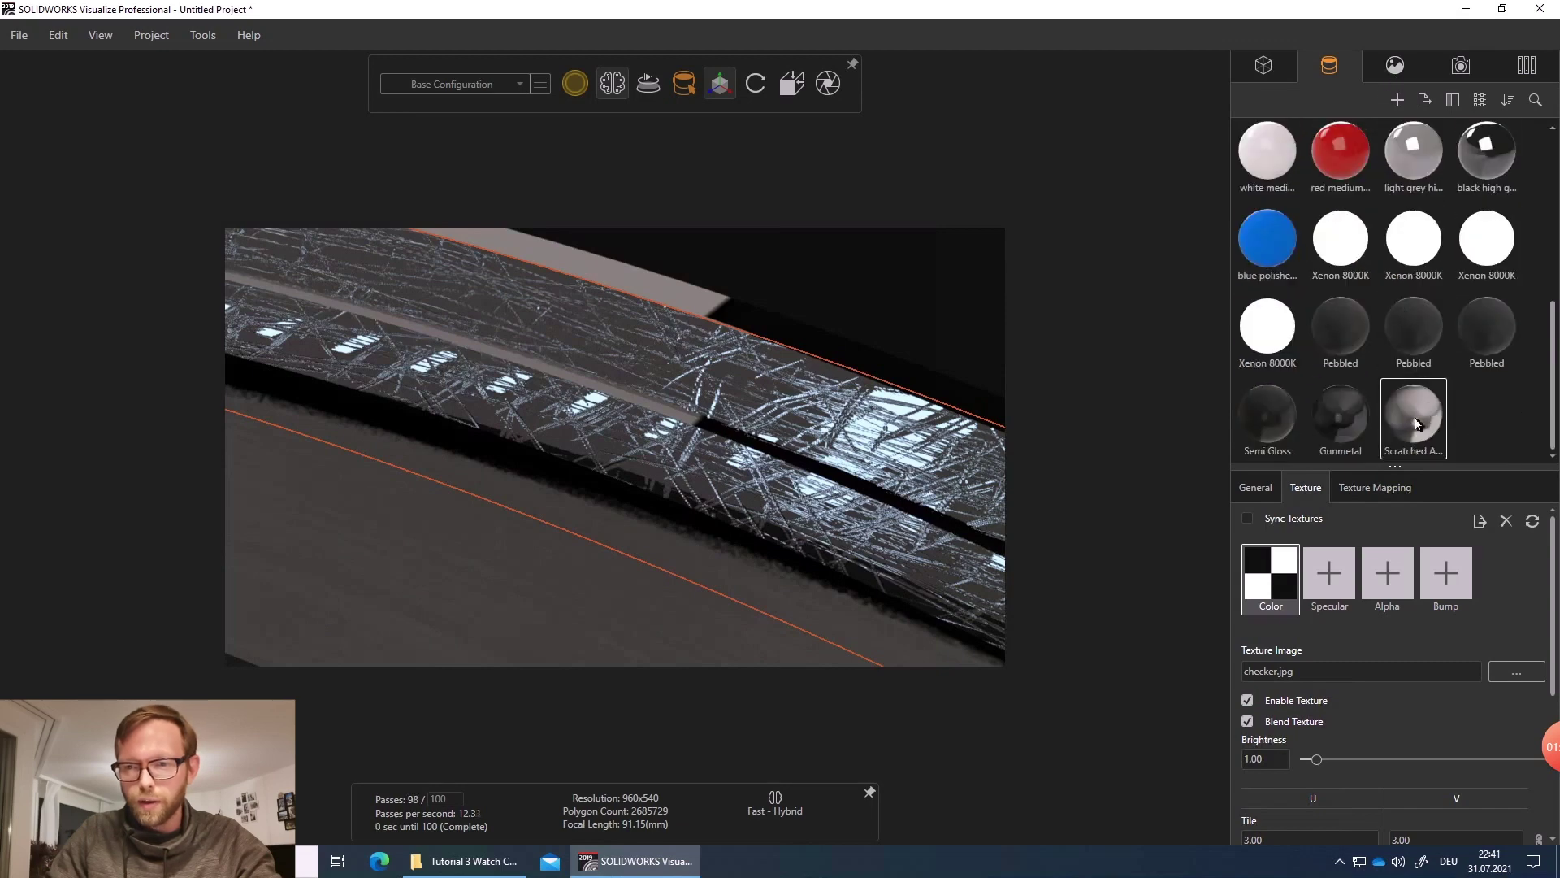
left_click(1416, 423)
left_click(1389, 591)
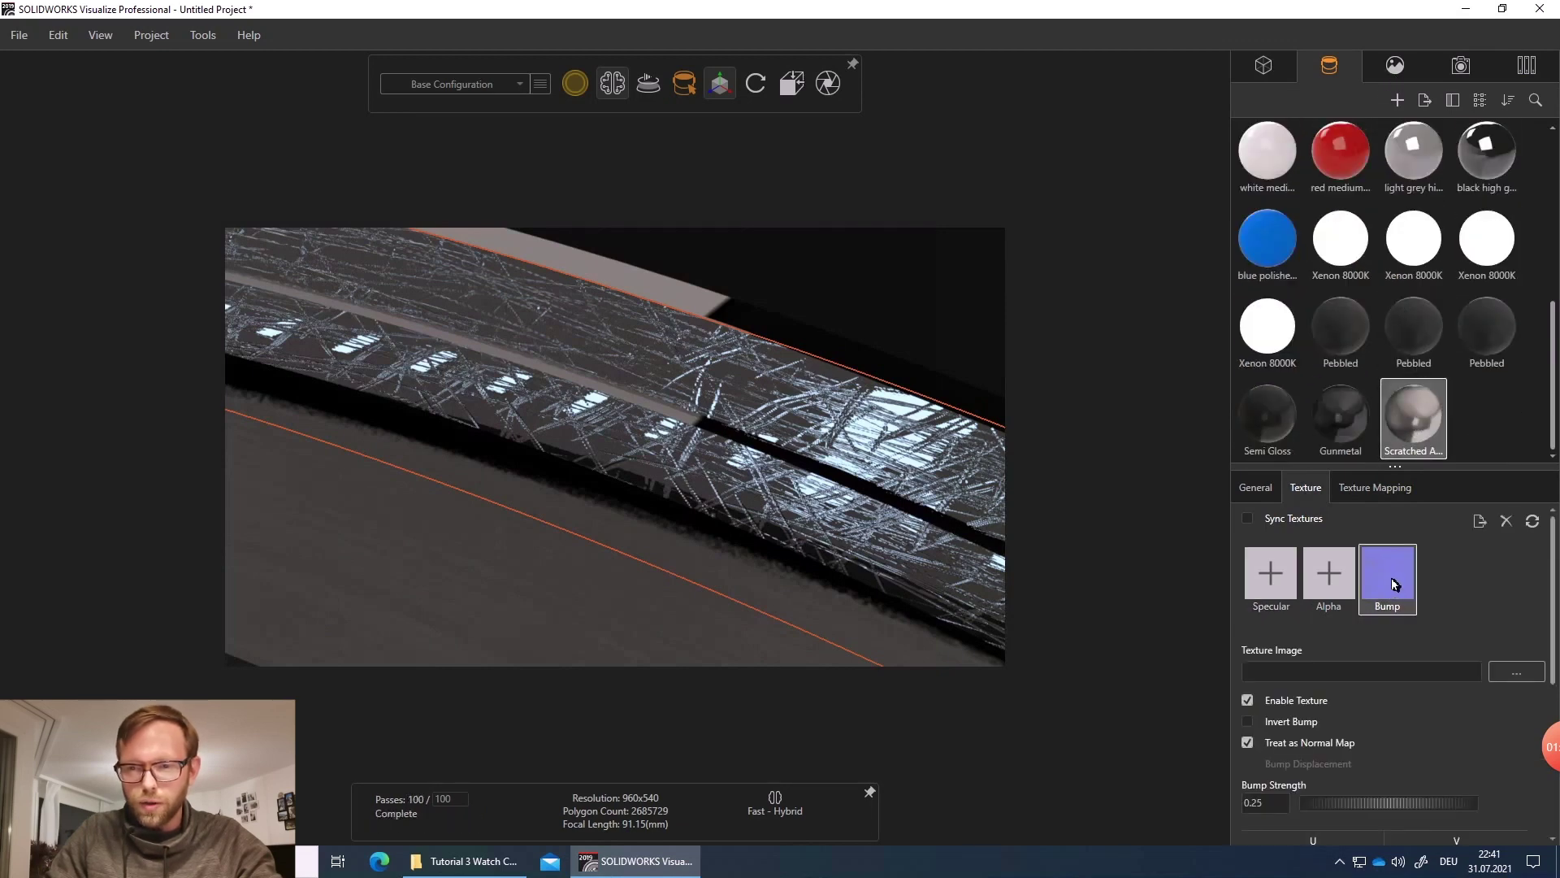
left_click(1393, 584)
double_click(509, 293)
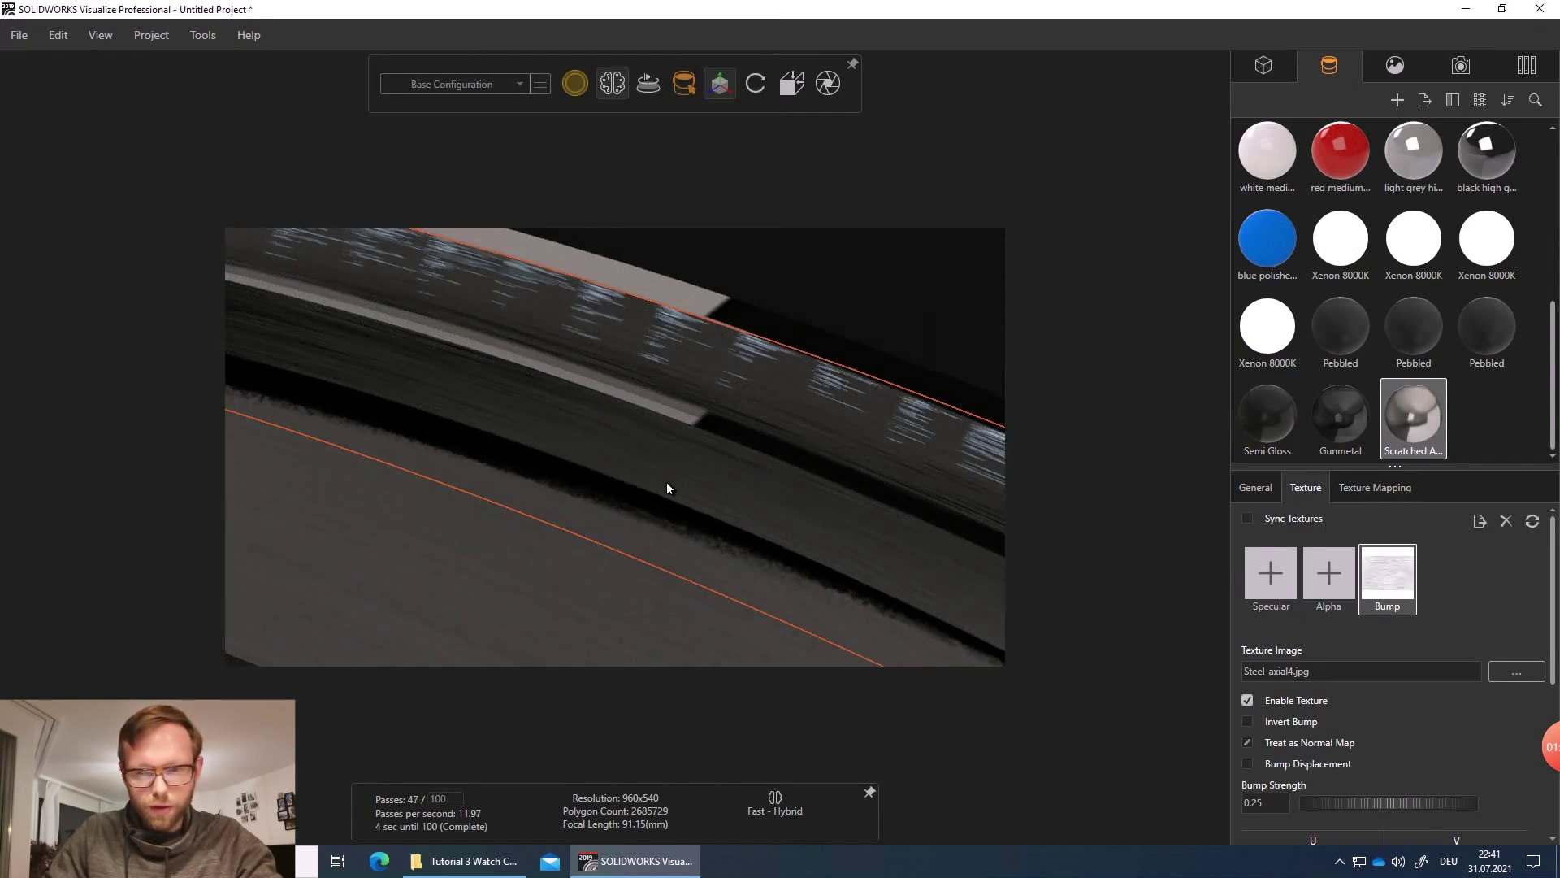
- Inspect the brushed bump on the bezel ring and load "Steel_axial4.jpg" as the Scratched Aluminum appearance's specular texture
scroll(592, 532, "down", 12)
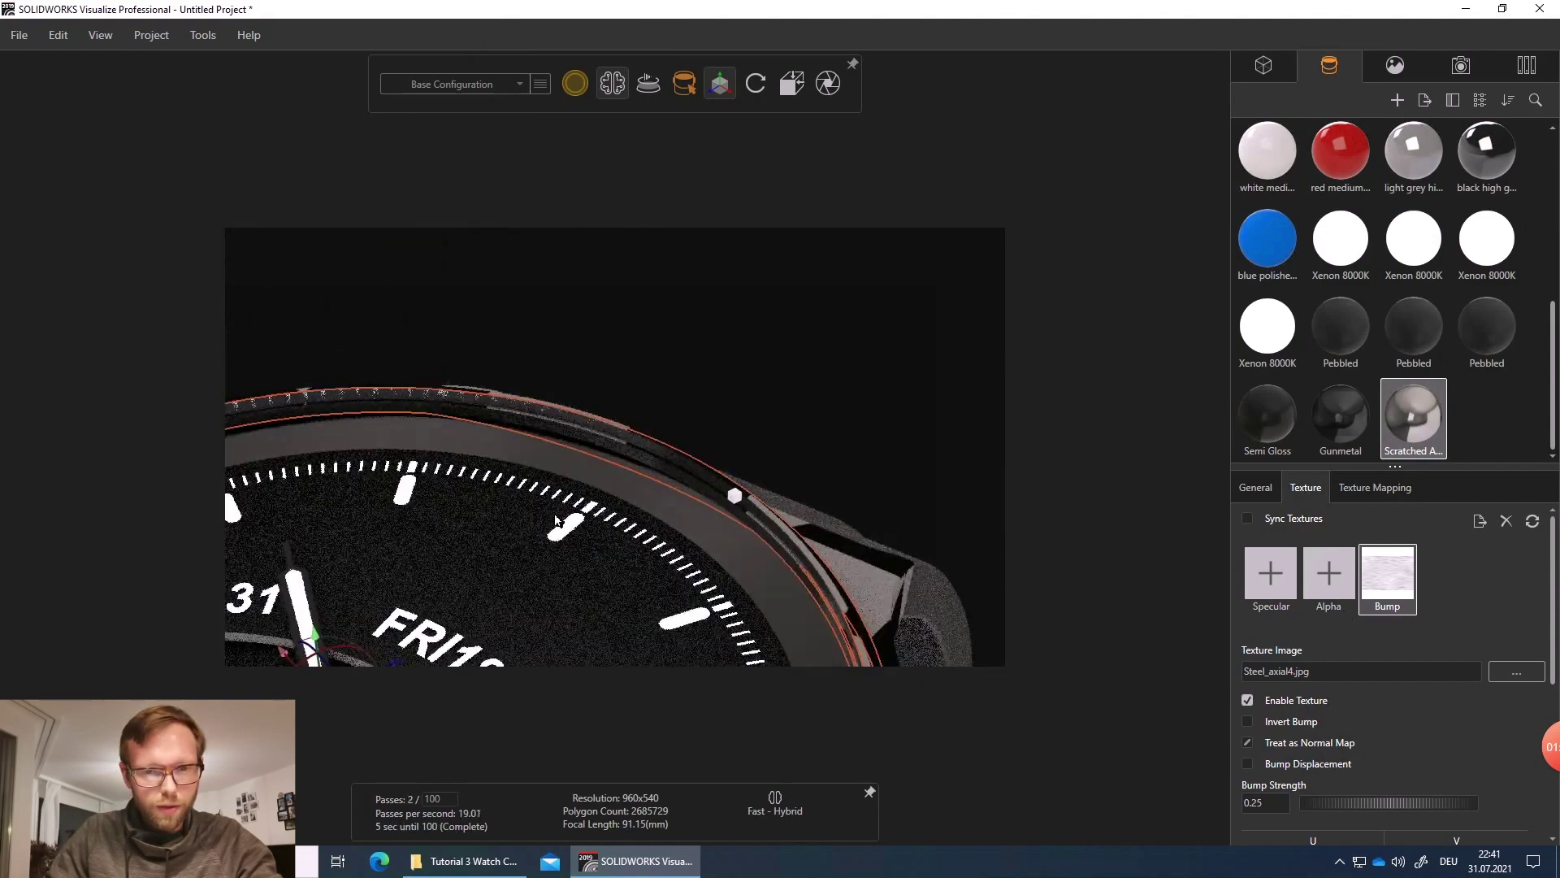
scroll(543, 540, "up", 4)
scroll(542, 541, "down", 8)
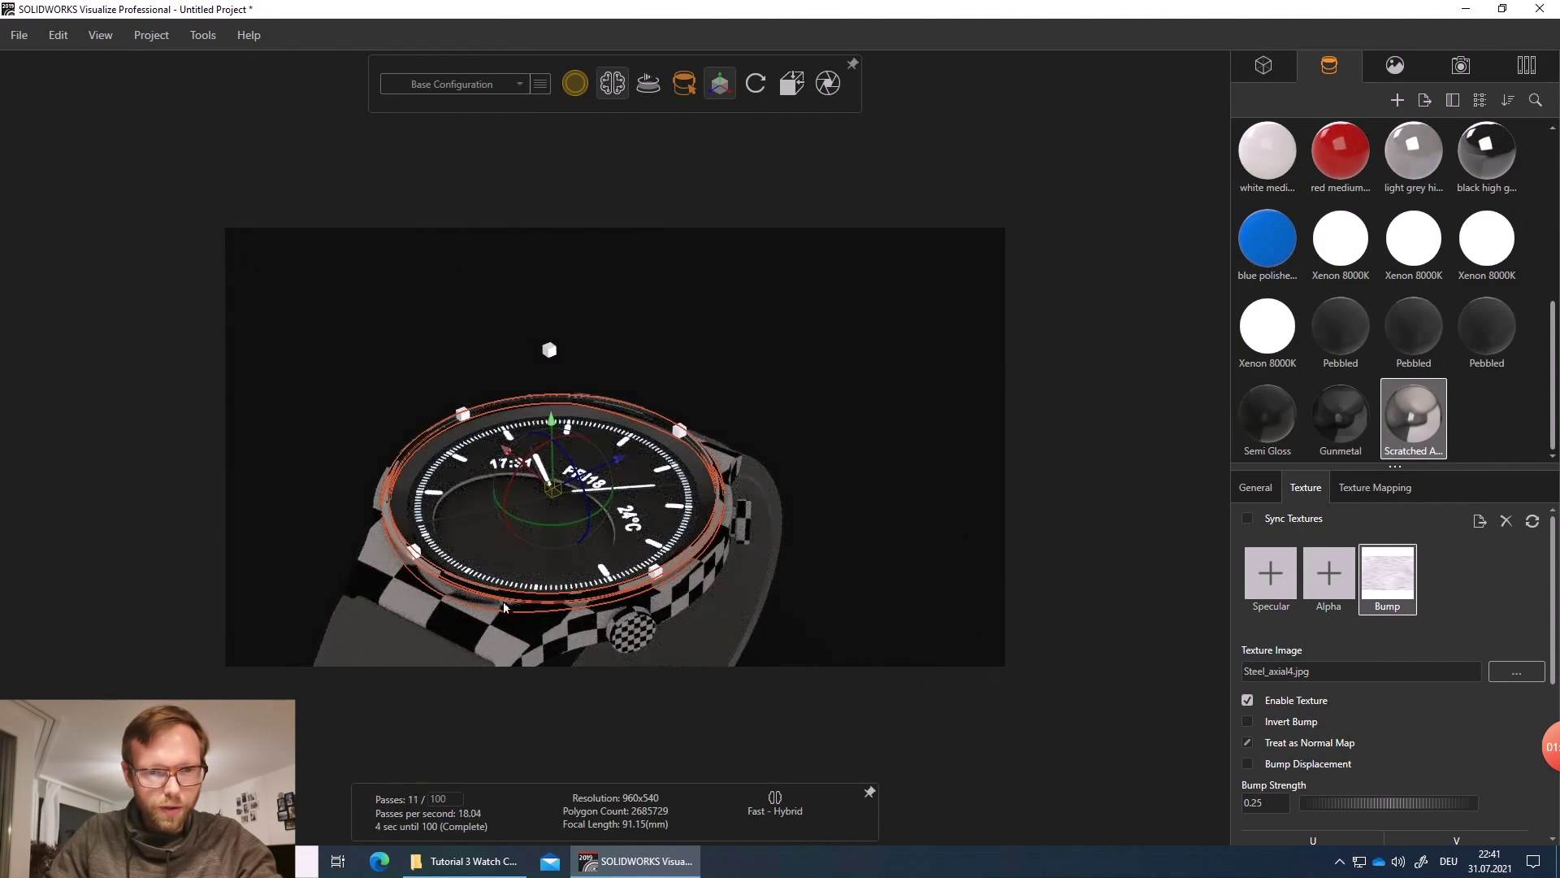
scroll(556, 534, "up", 12)
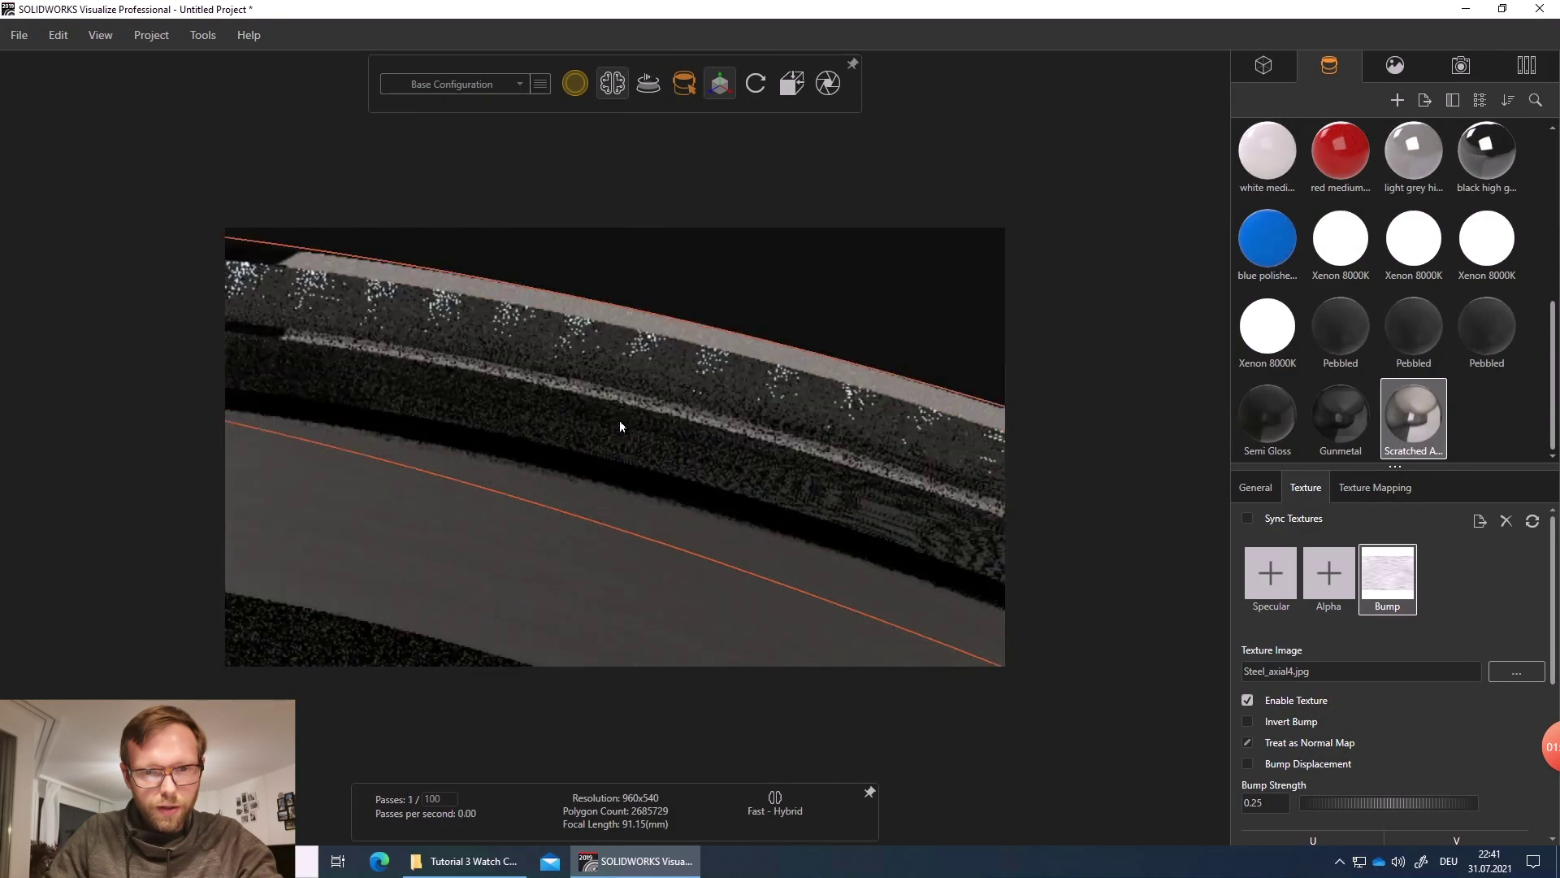
scroll(619, 421, "up", 5)
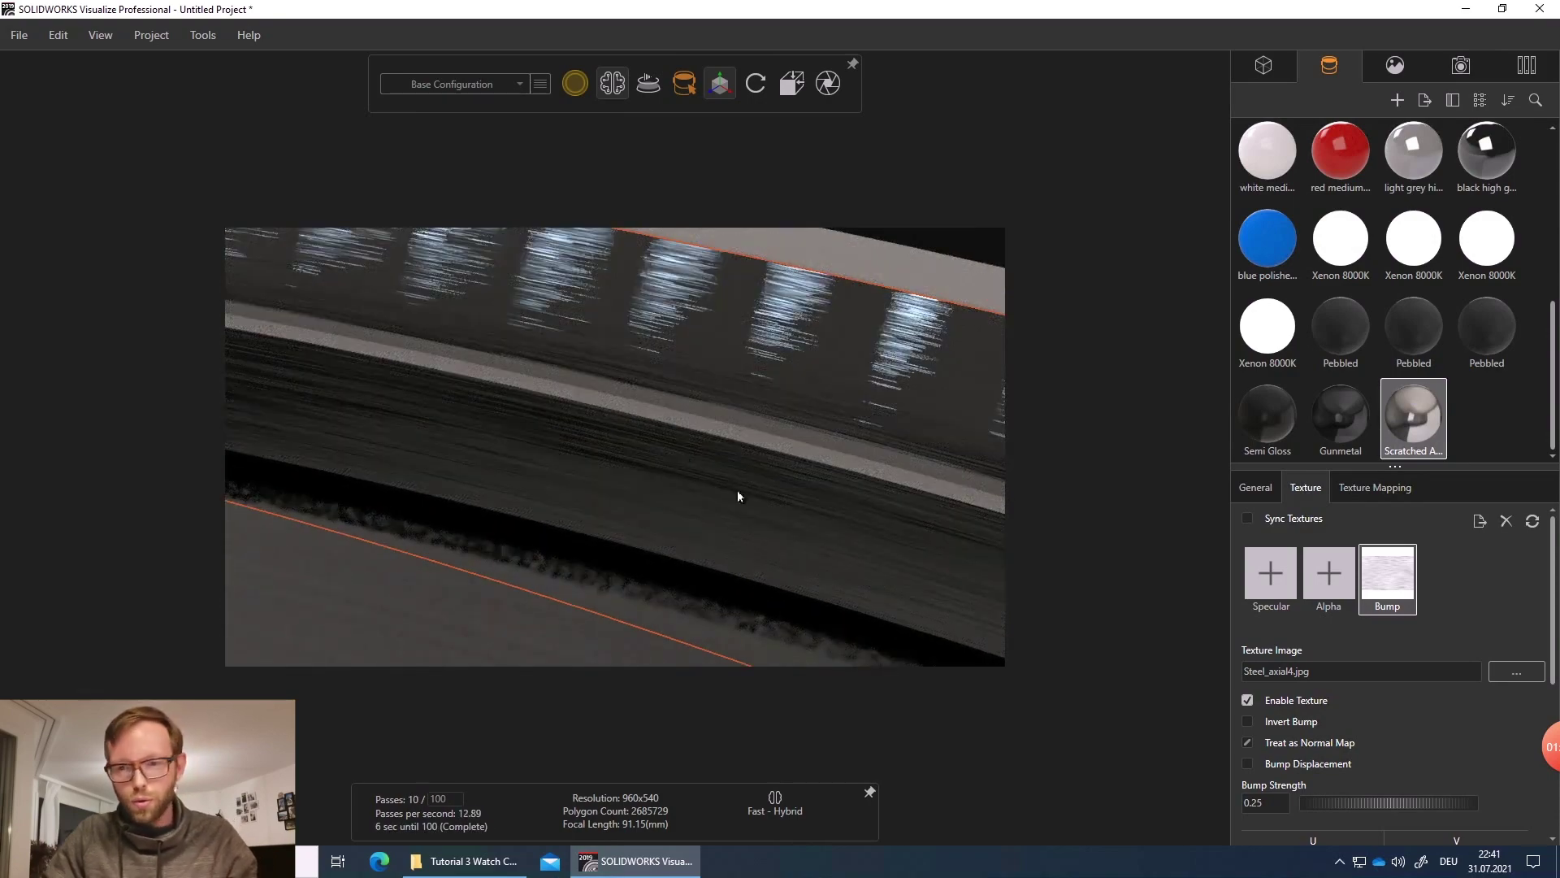
left_click(1272, 574)
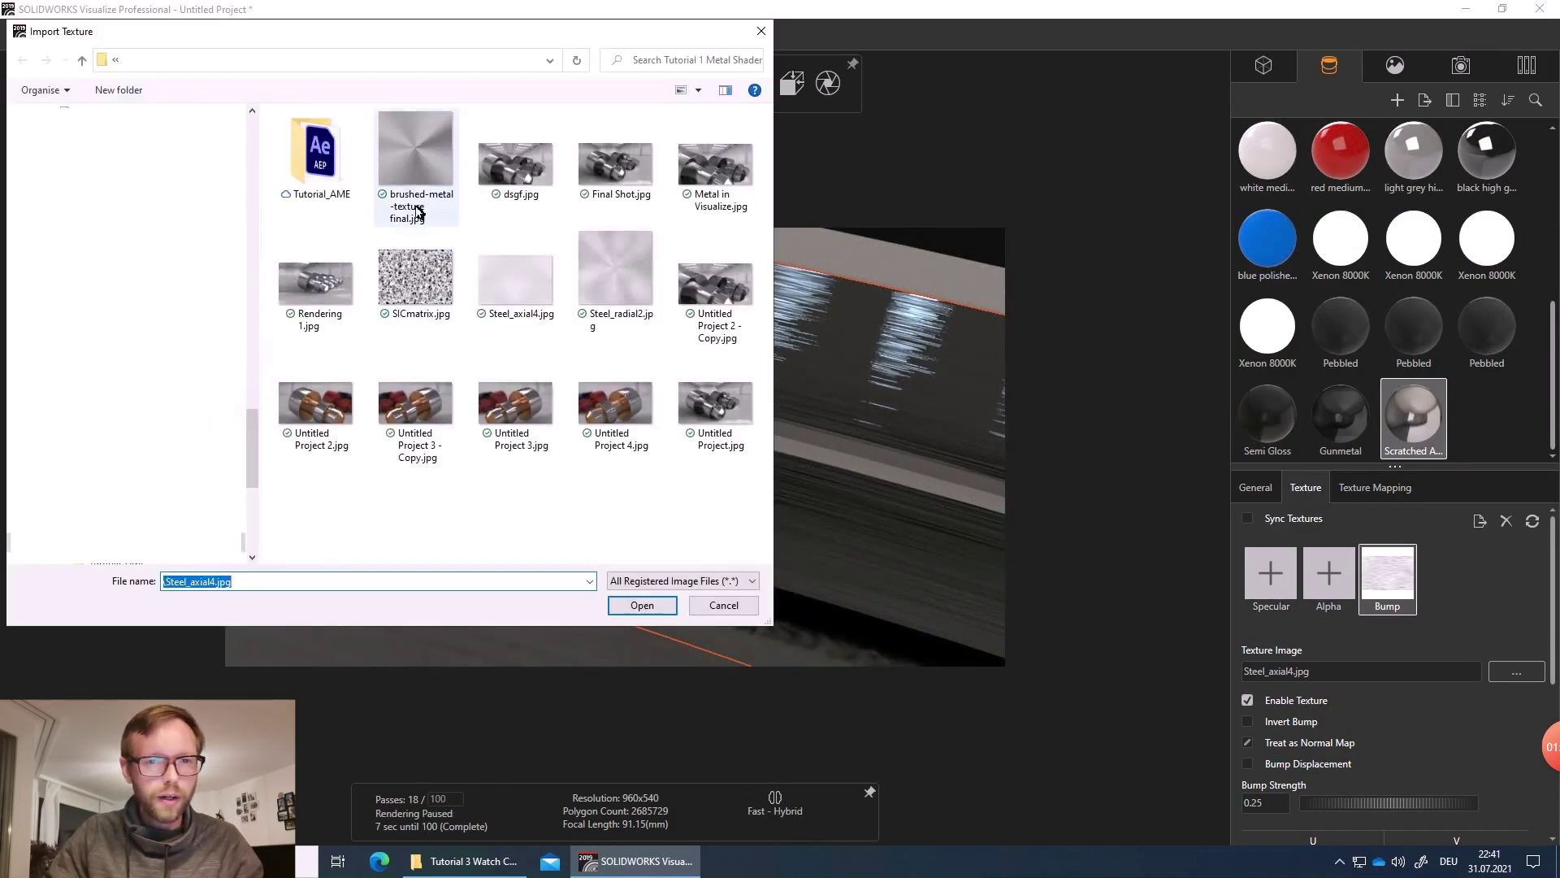
double_click(499, 282)
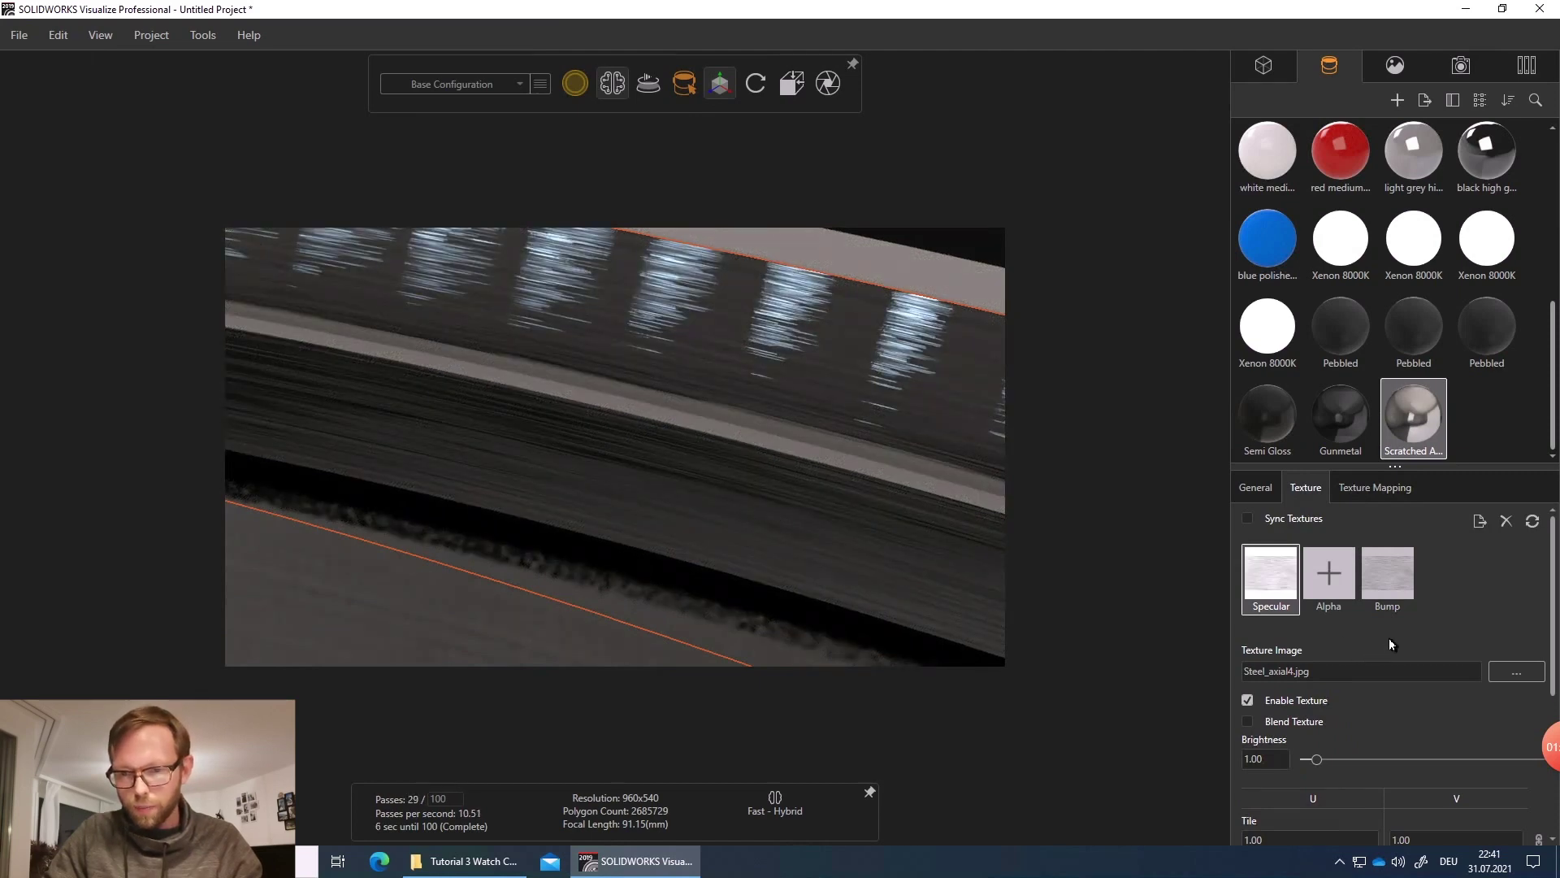
- Try a tiling of 10 in both U and V on the Scratched Aluminum specular texture
scroll(1389, 643, "down", 1)
scroll(1353, 712, "down", 1)
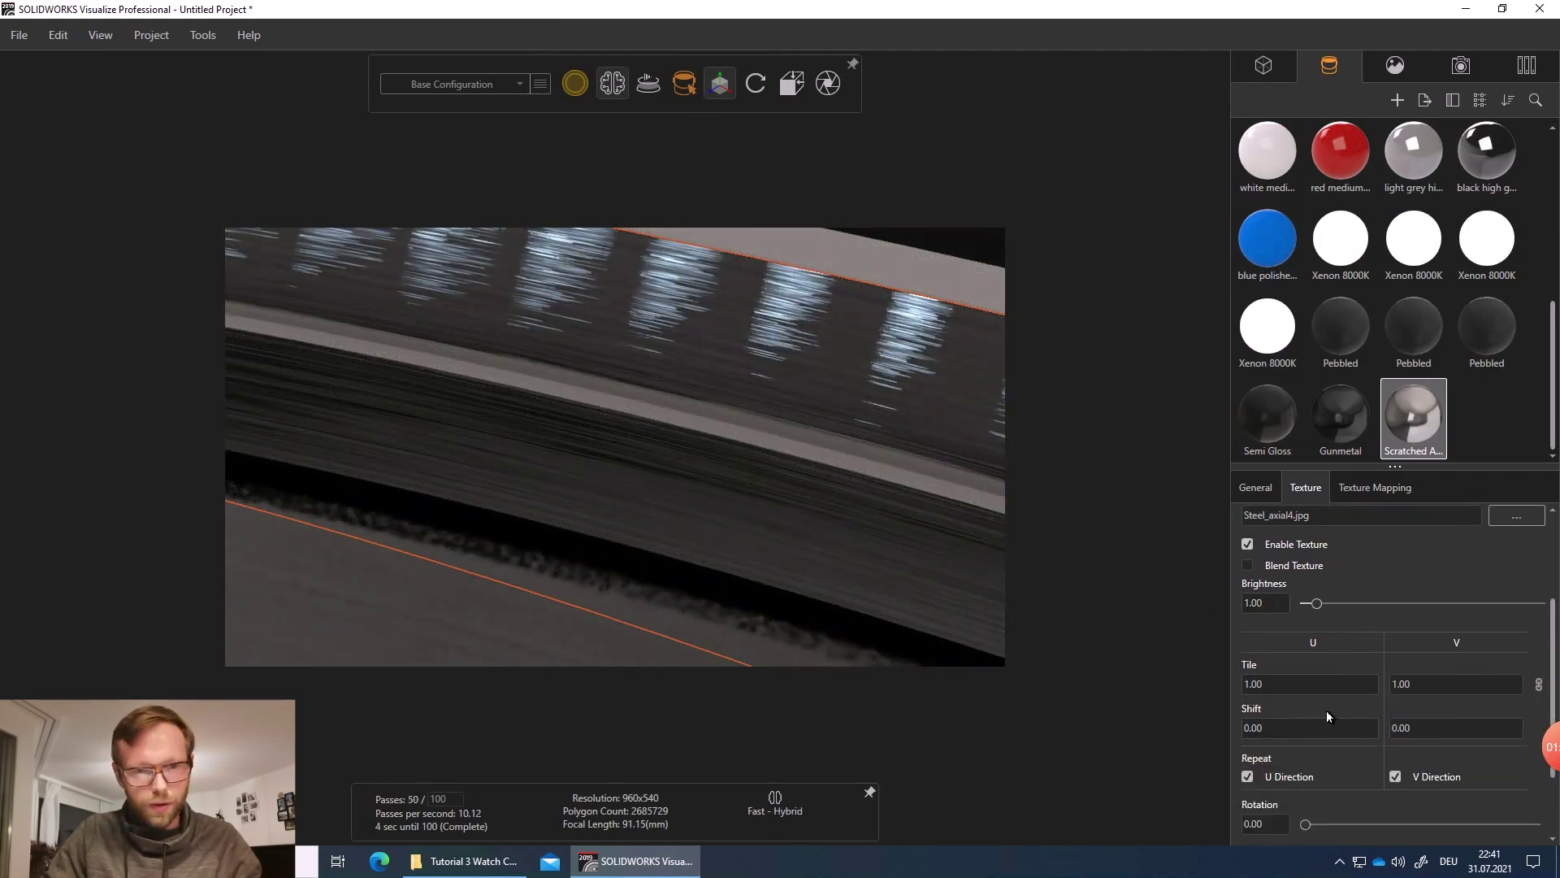
left_click(1301, 693)
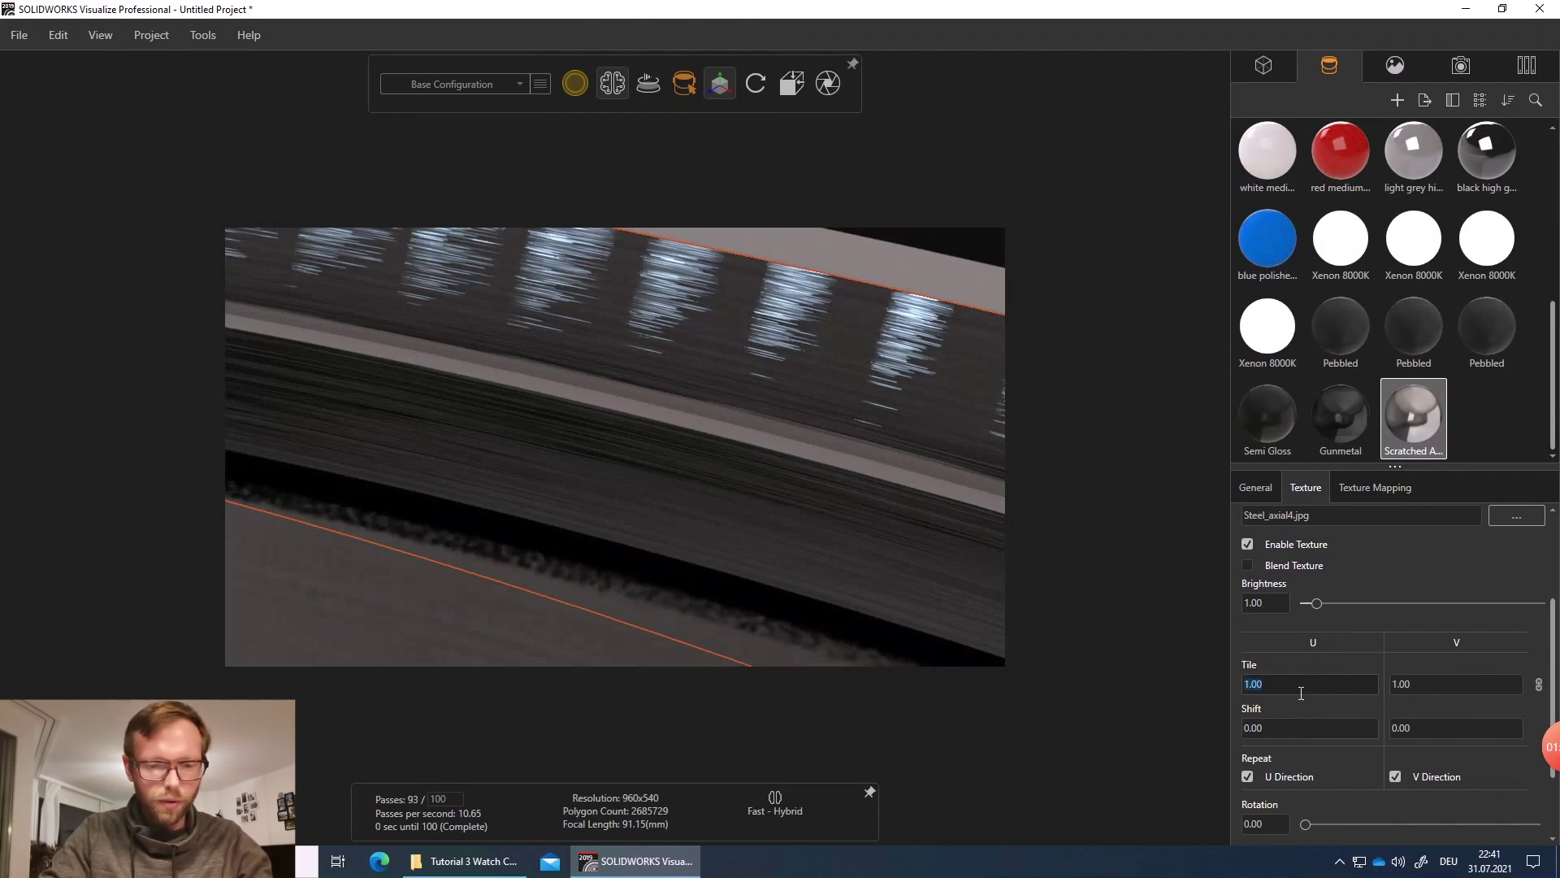
type("10")
key("Tab")
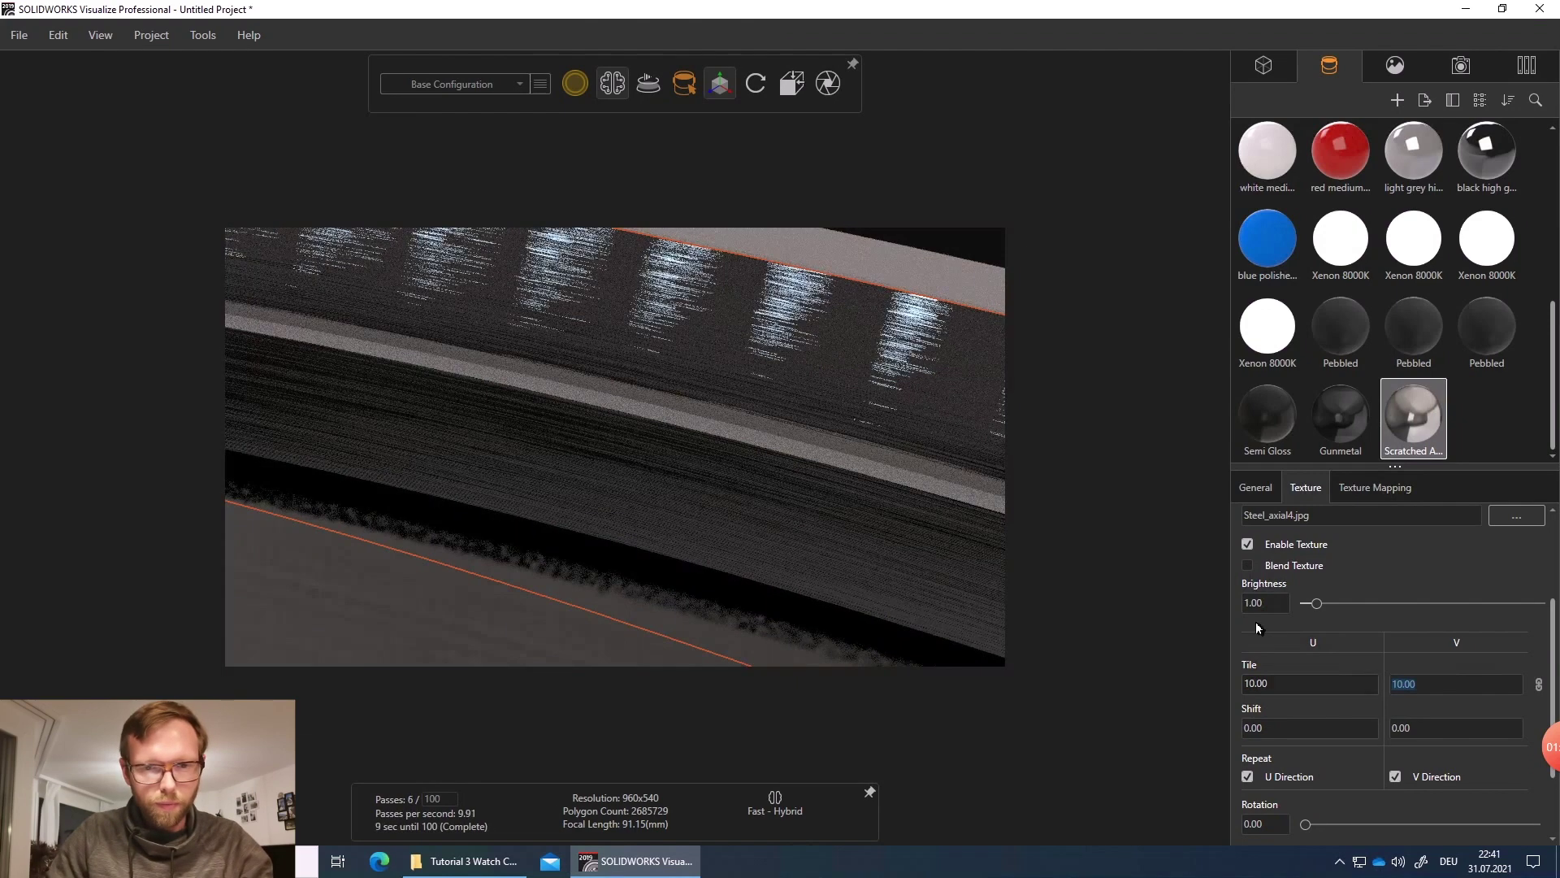
- Set the Scratched Aluminum specular texture's tiling to 20 in both U and V
left_click(1290, 687)
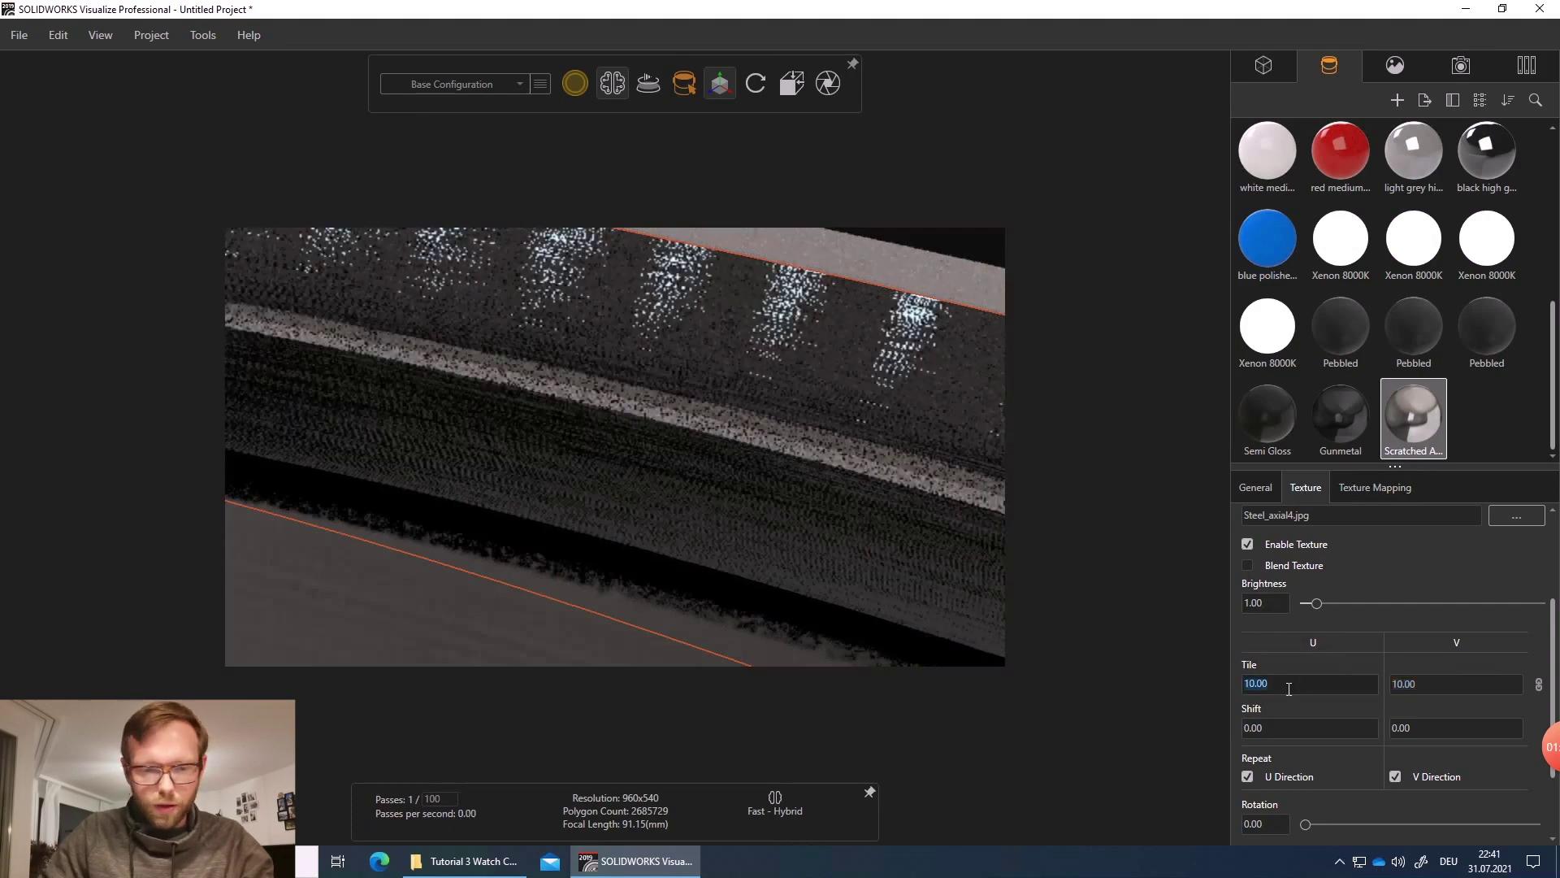
type("20")
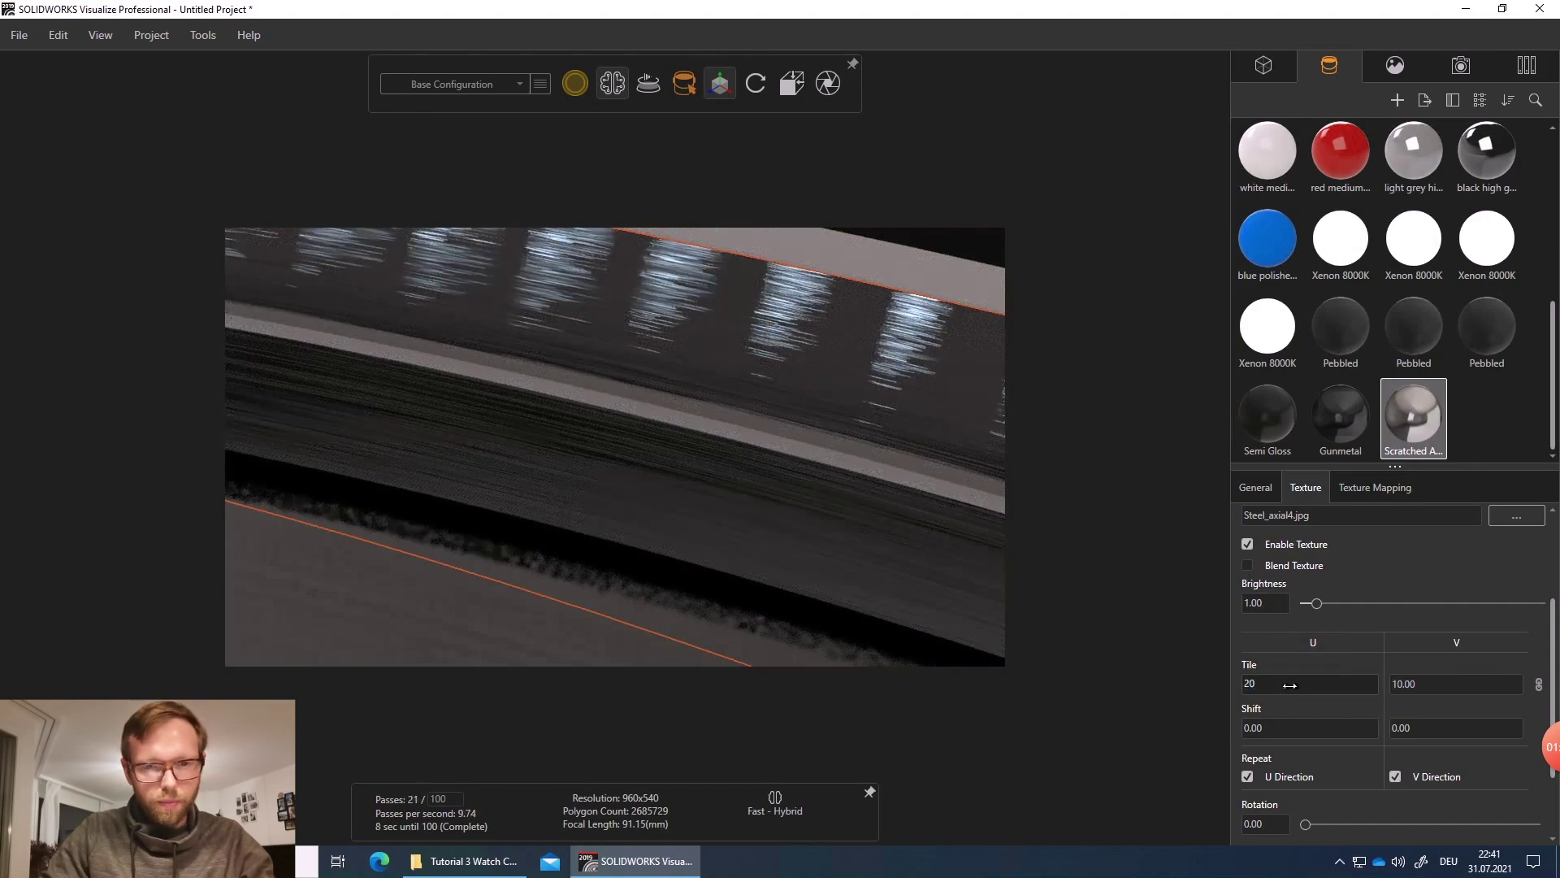
key("Tab")
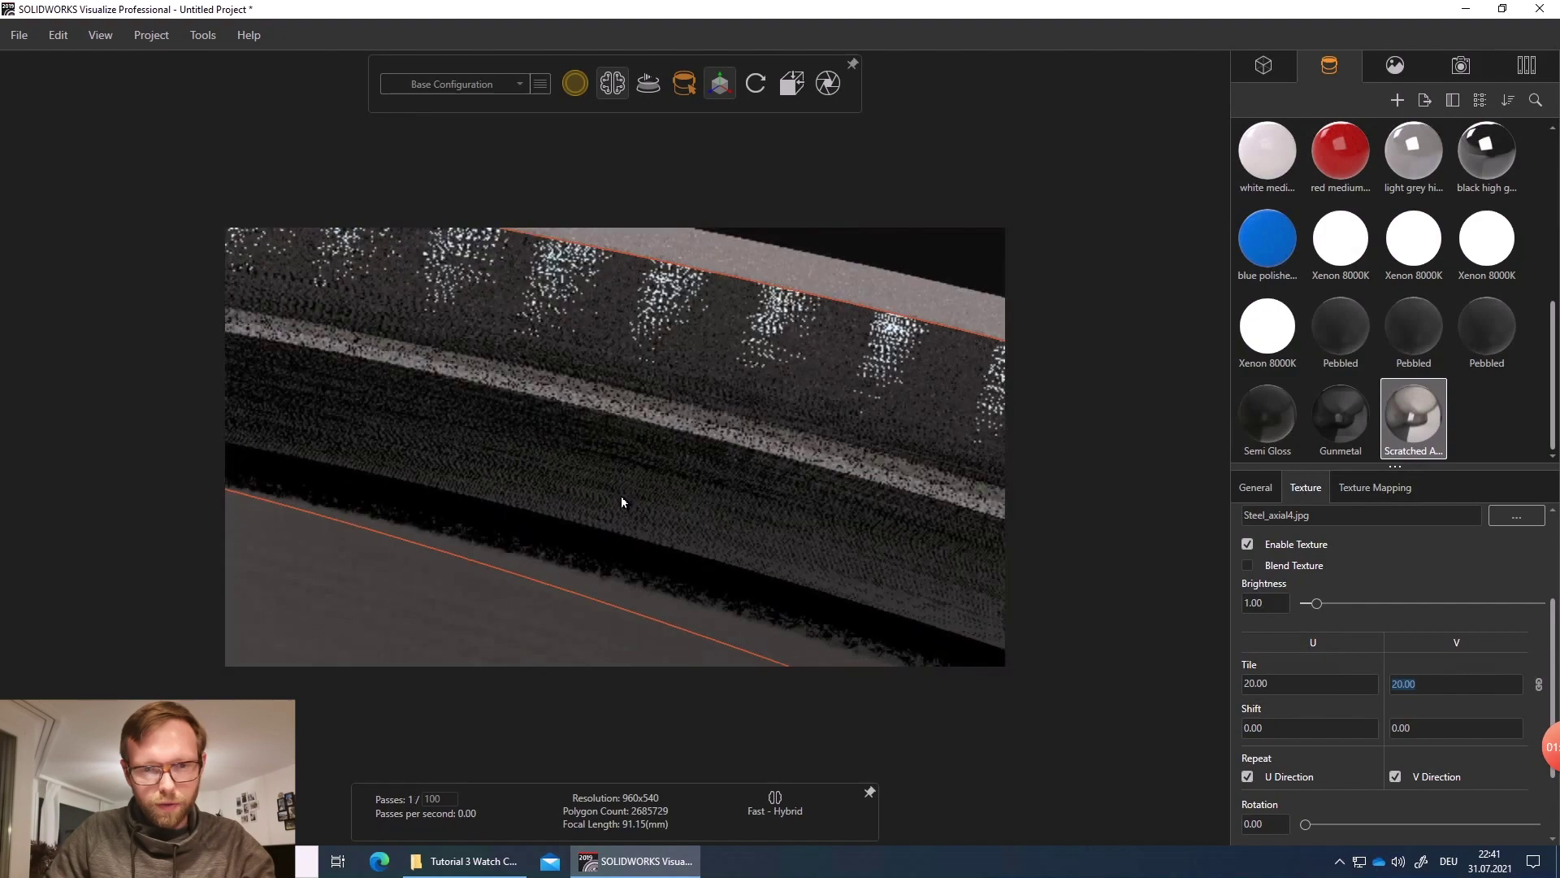
left_click_drag(622, 497, 735, 532)
- Synchronize the Scratched Aluminum appearance's textures and review the shared mapping settings
left_click(1265, 602)
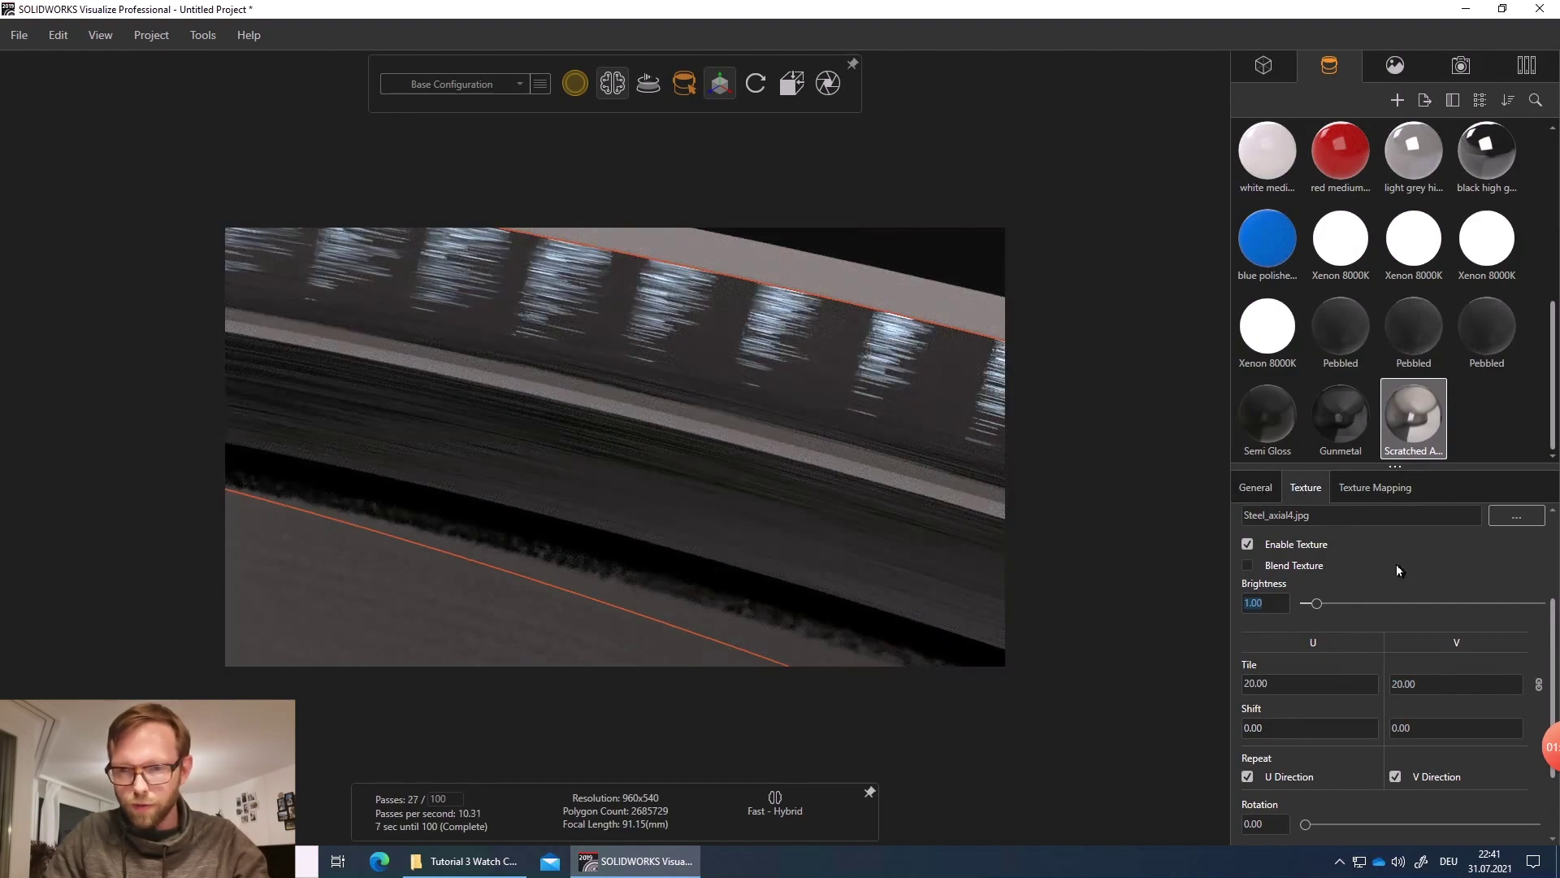
scroll(1396, 567, "up", 2)
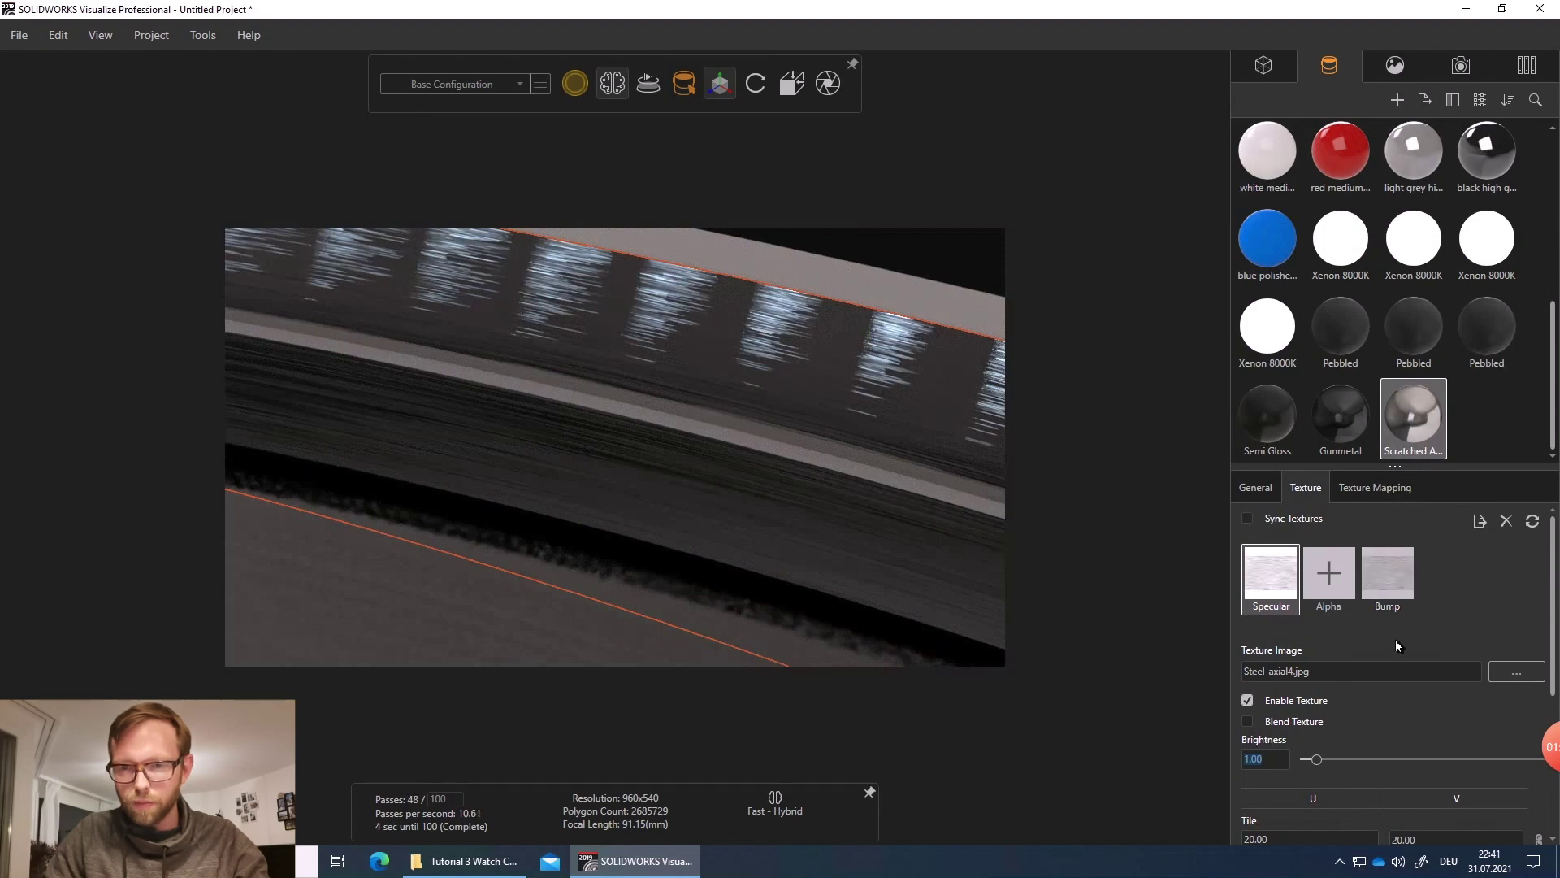
left_click(1246, 524)
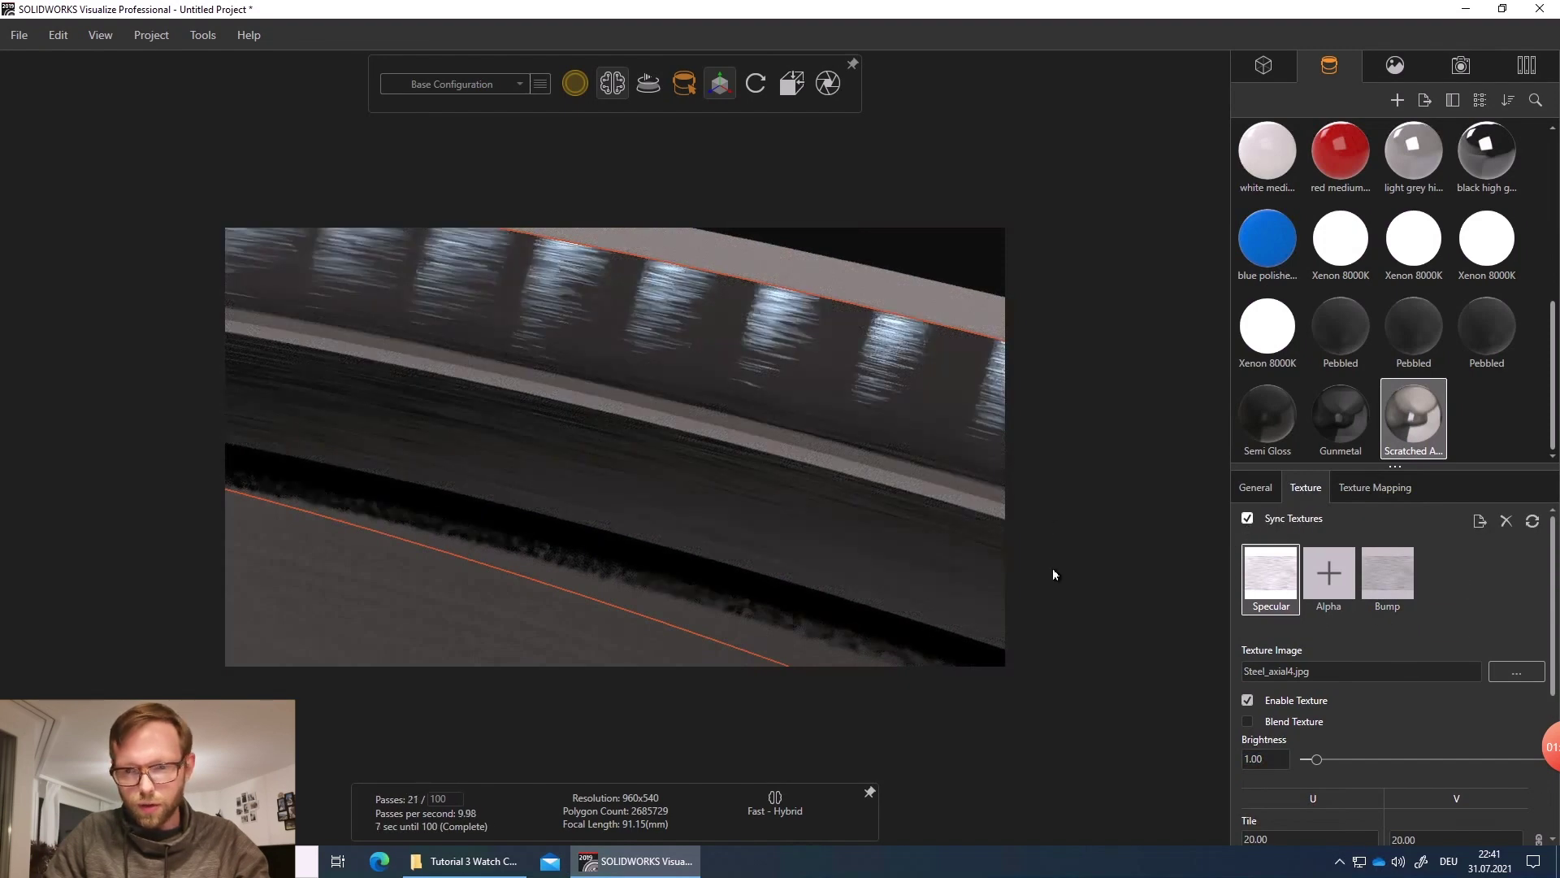
scroll(1317, 650, "down", 3)
scroll(1317, 659, "up", 1)
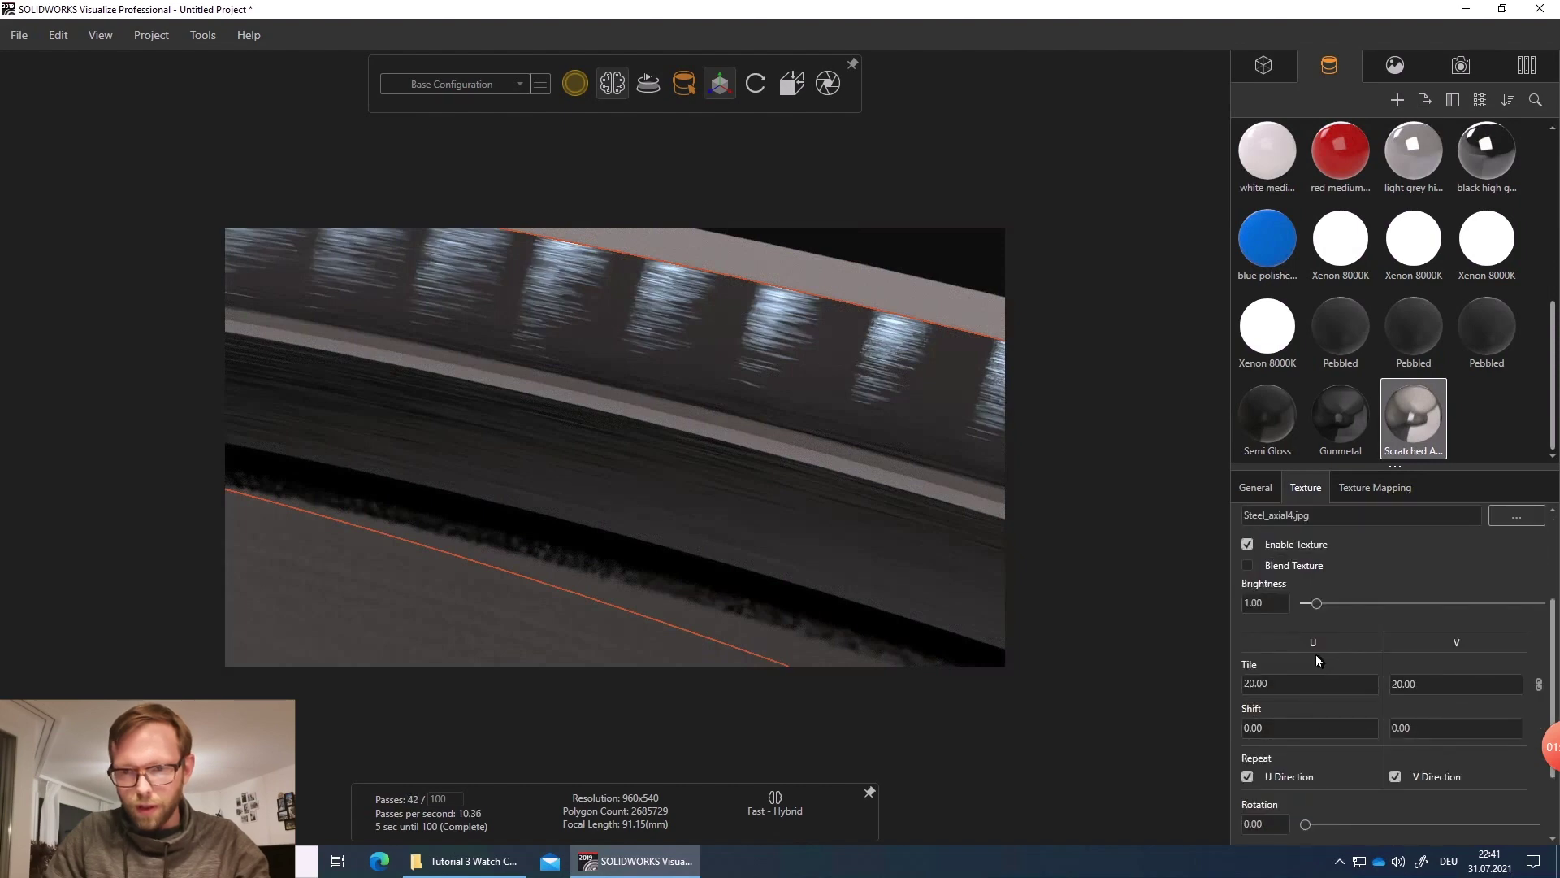
scroll(1374, 561, "up", 2)
- Set the Scratched Aluminum bump strength to 0.15 and check the brushed finish around the bezel ring
left_click(1399, 594)
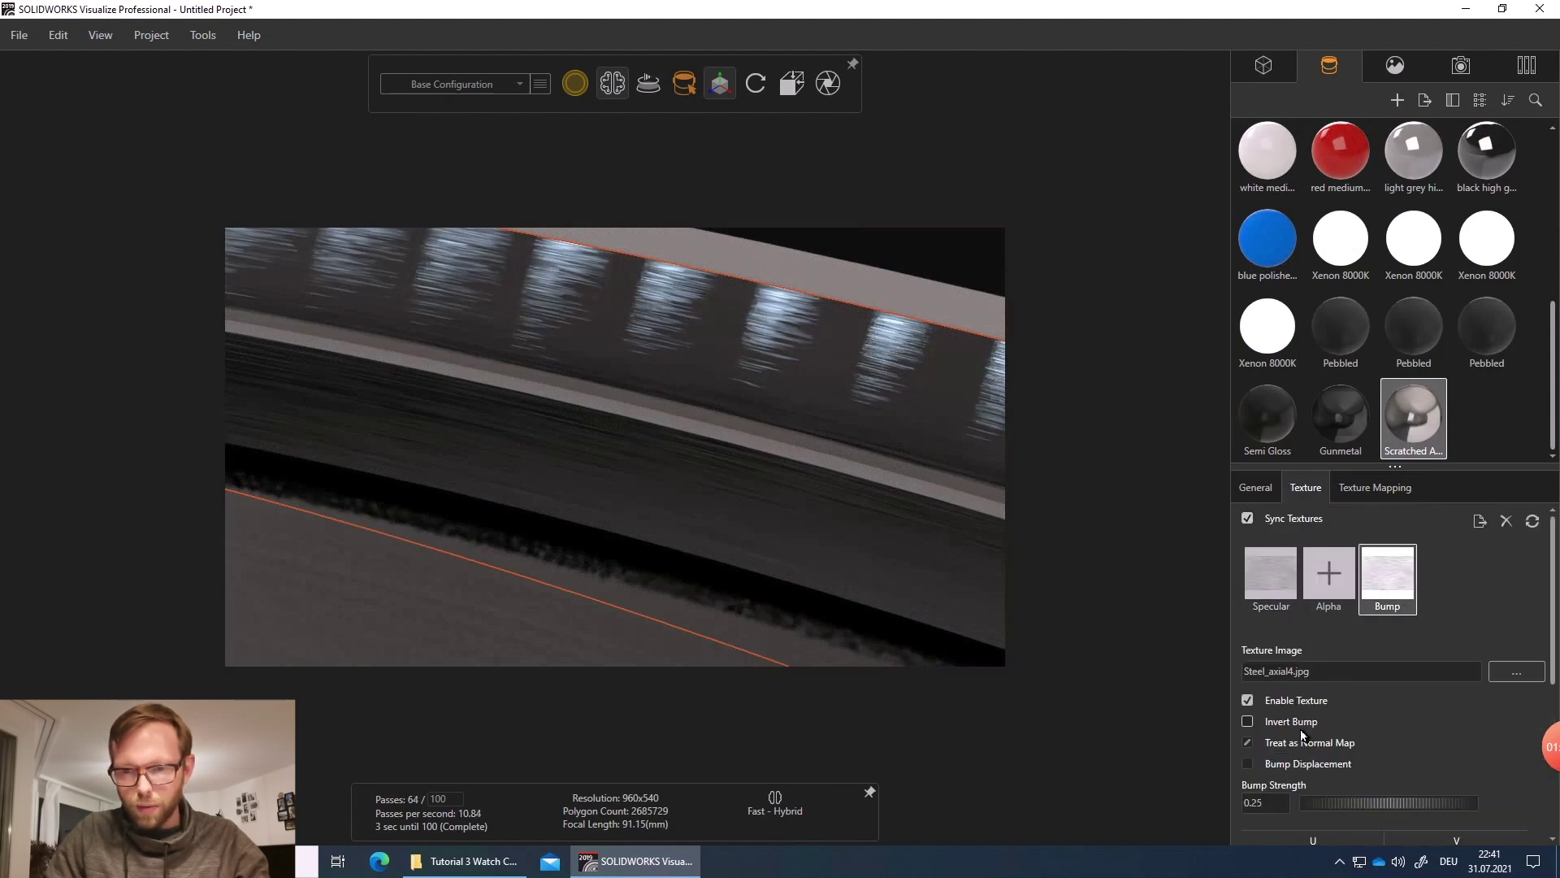
scroll(1300, 699, "down", 1)
double_click(1270, 729)
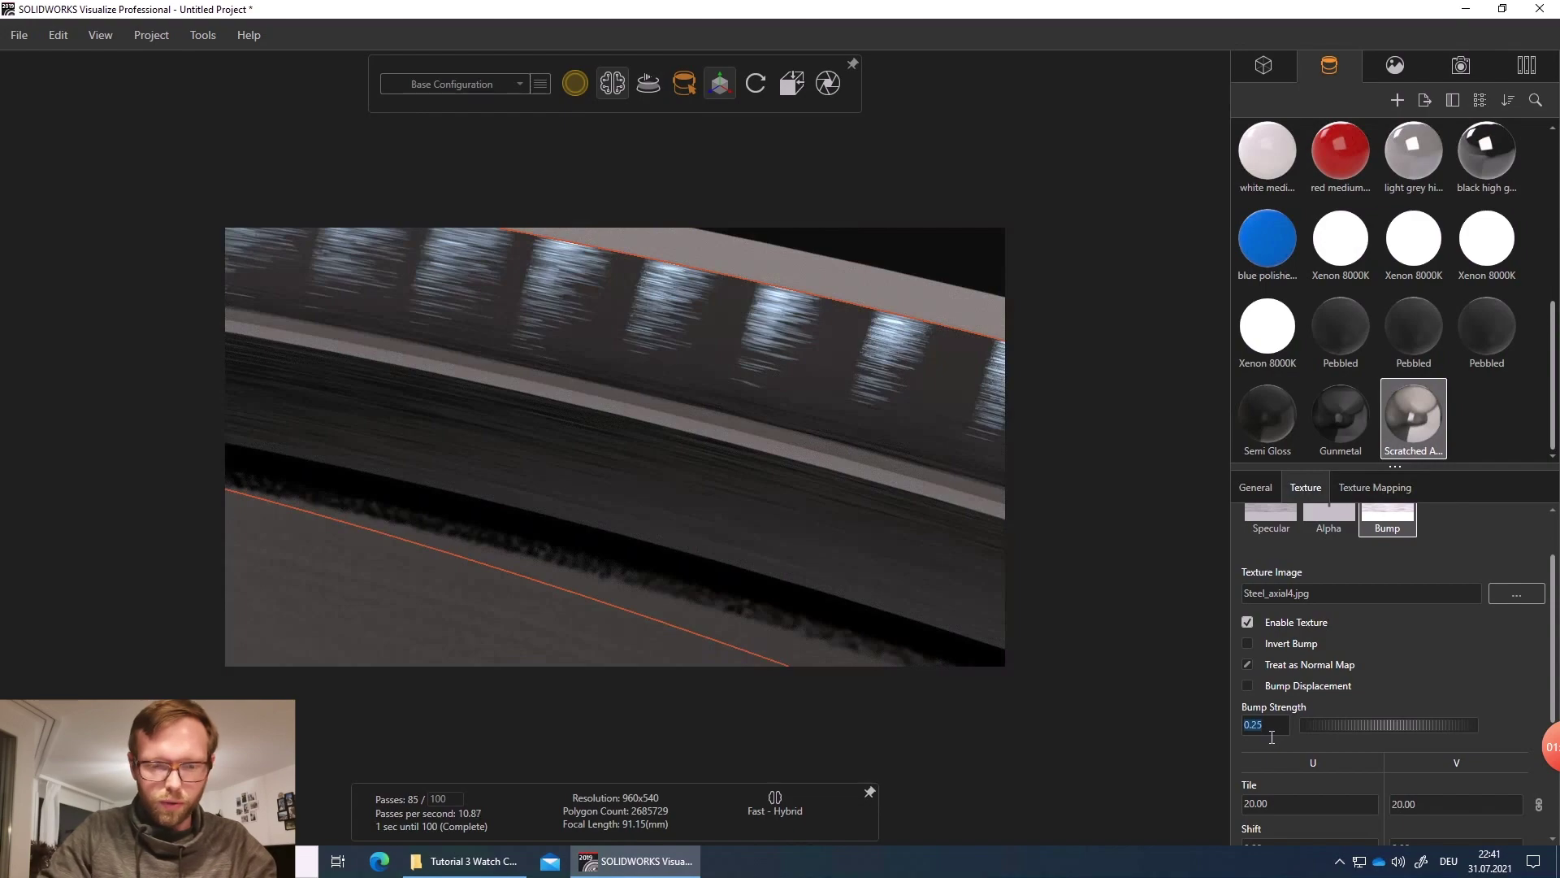
type("0.15")
key("Return")
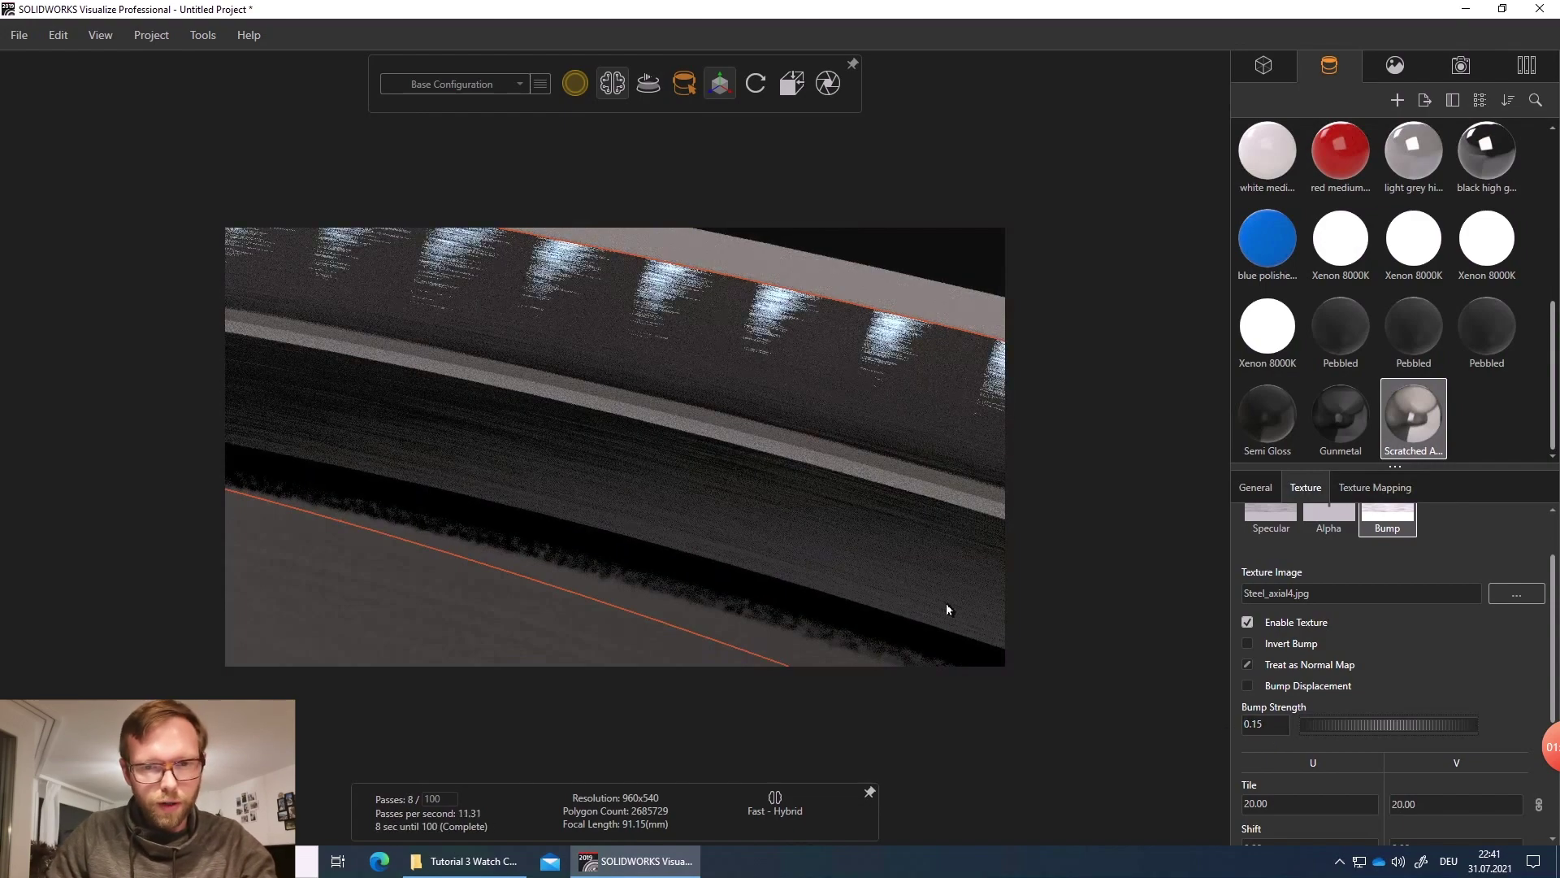
left_click_drag(749, 487, 336, 357)
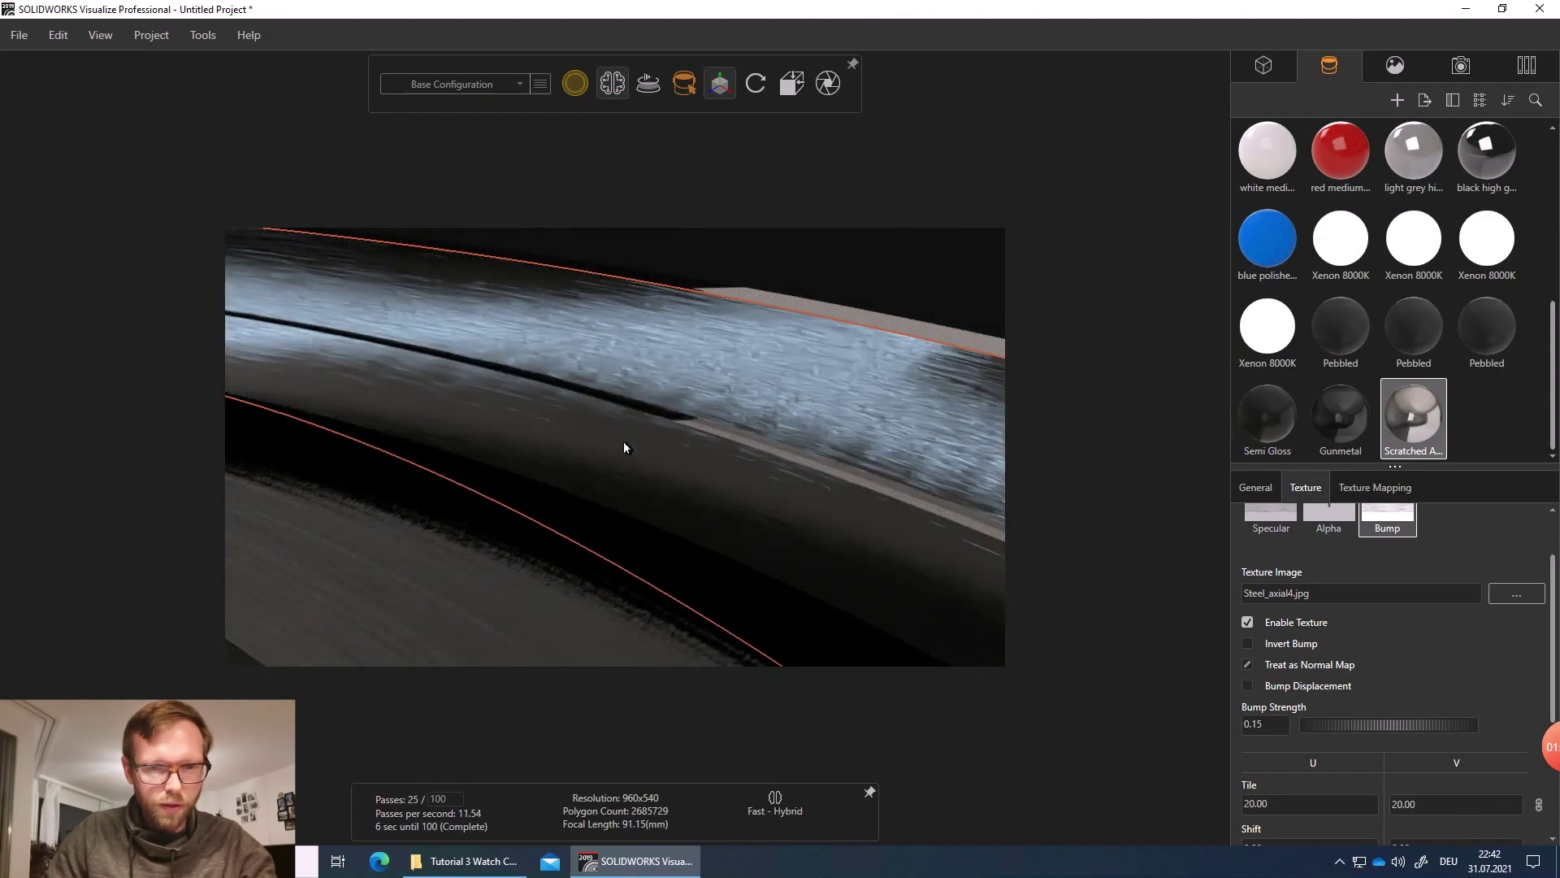
left_click_drag(628, 504, 648, 446)
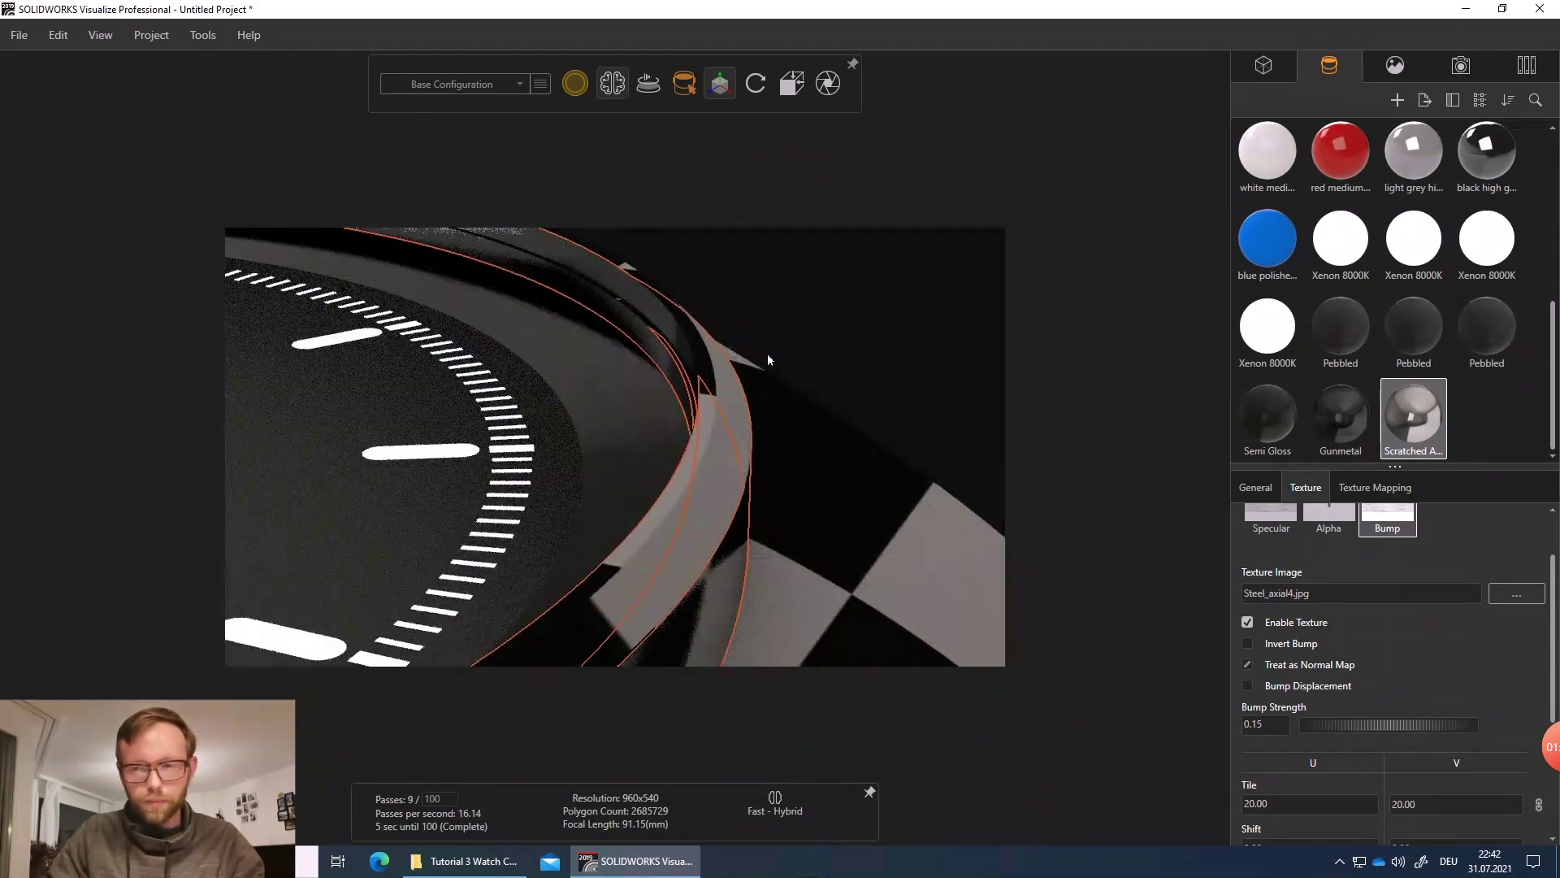
- Duplicate the Scratched Aluminum appearance and apply the copy to the outer sloped face of the bezel
left_click(1429, 427)
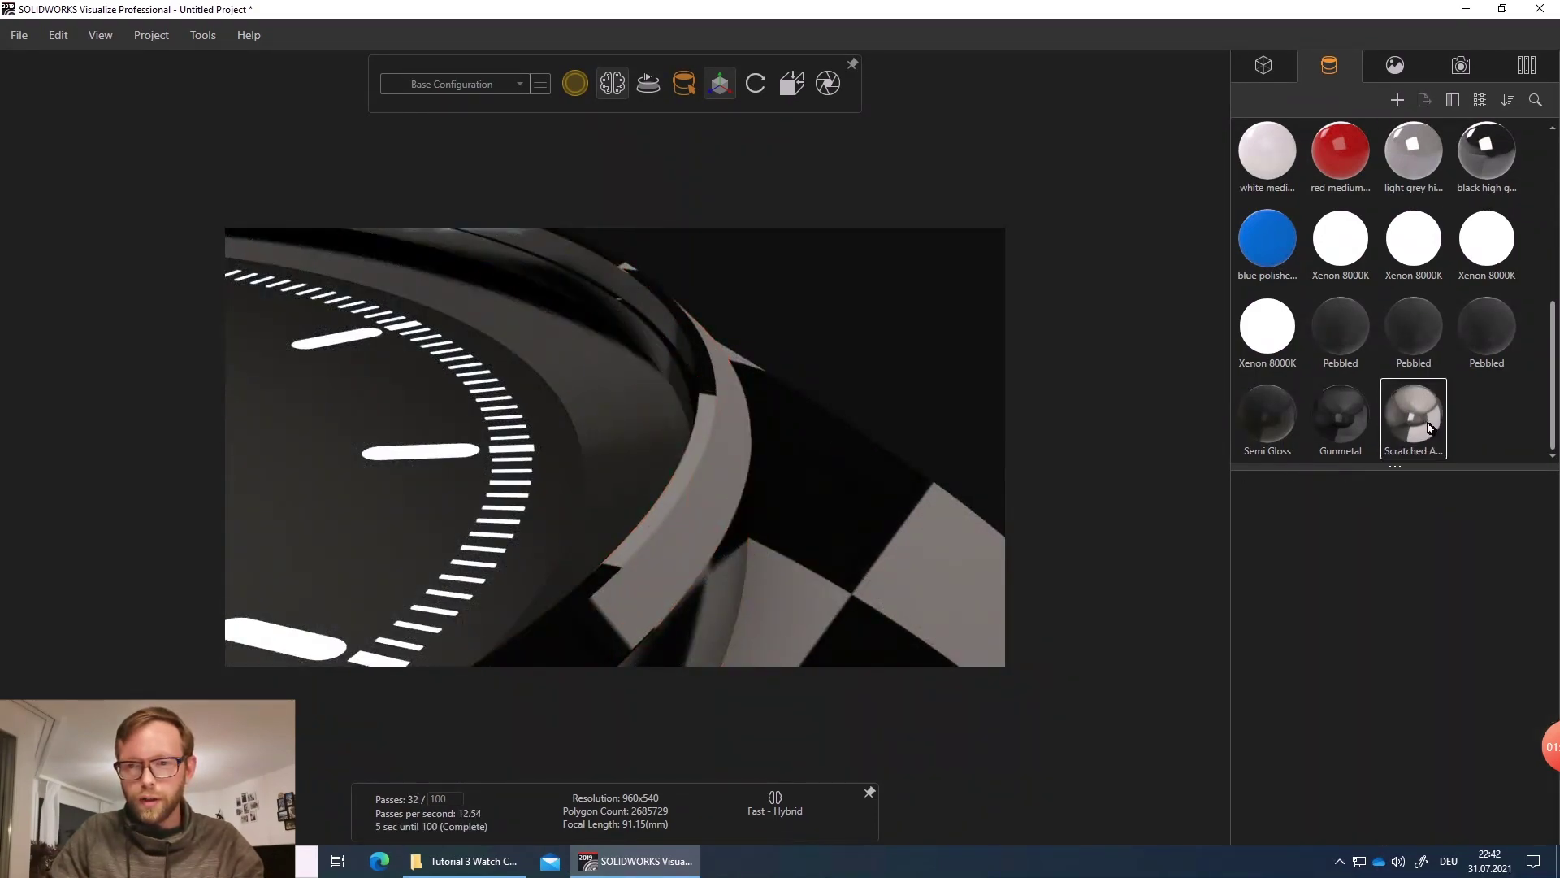
key("ctrl+c")
key("ctrl+v")
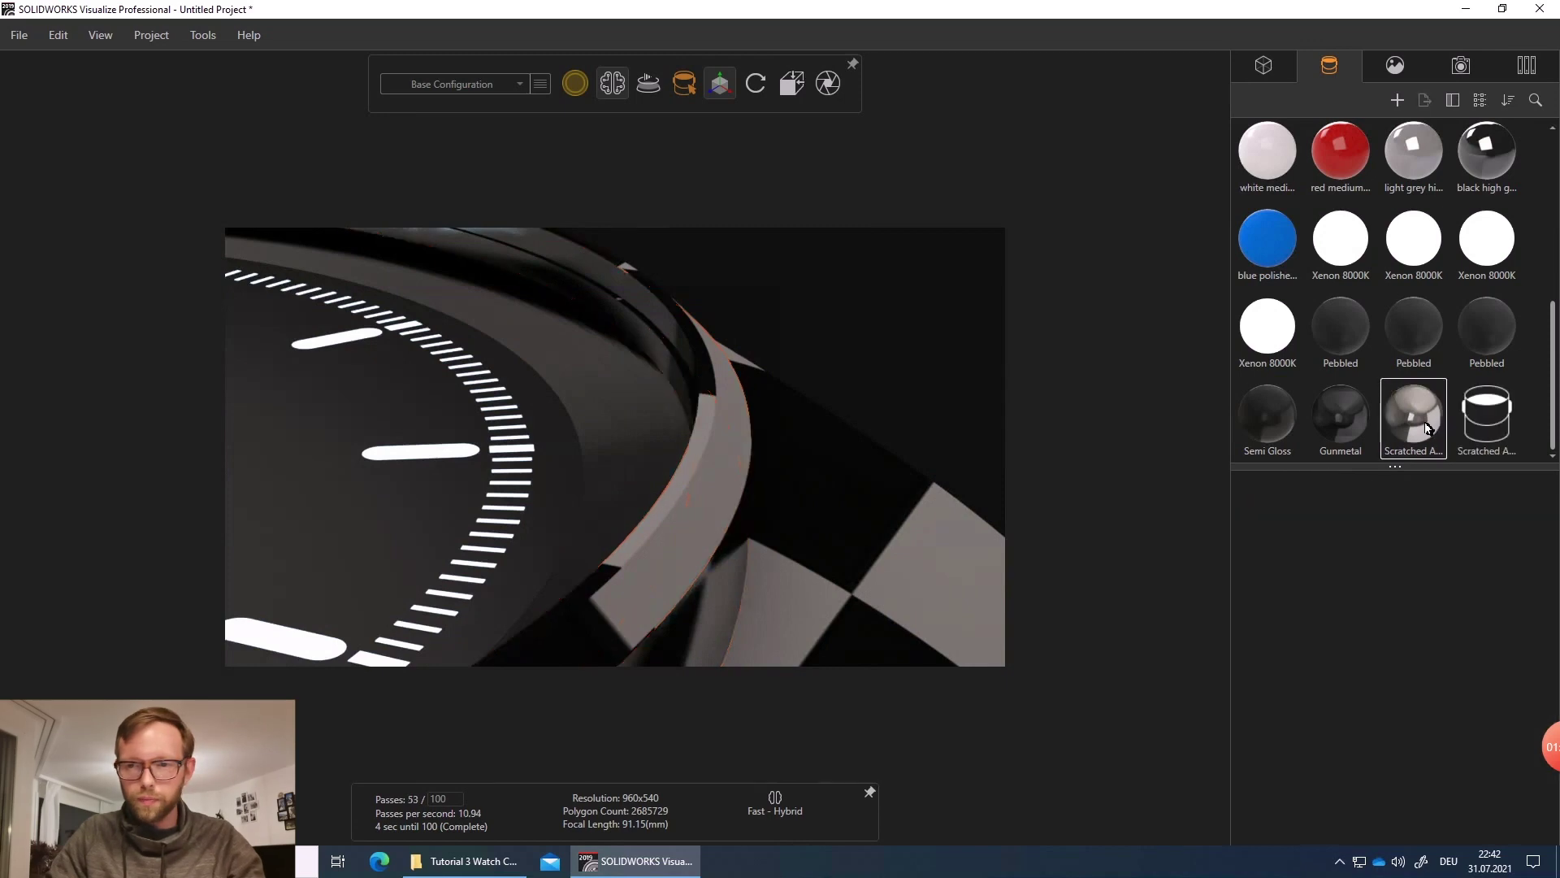
left_click_drag(1495, 421, 705, 492)
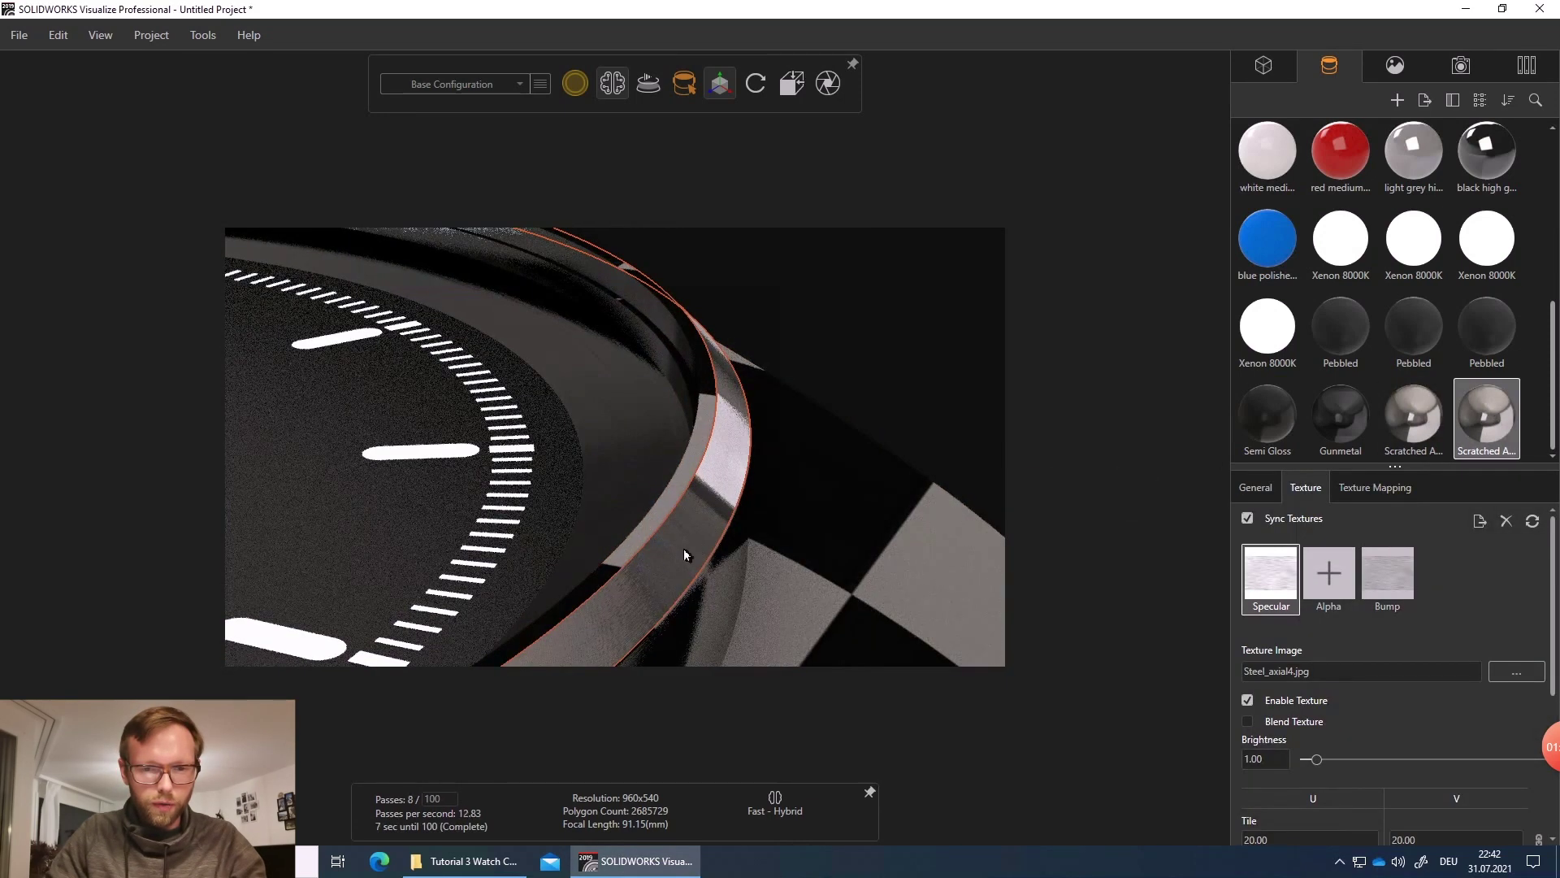
left_click_drag(650, 594, 657, 414)
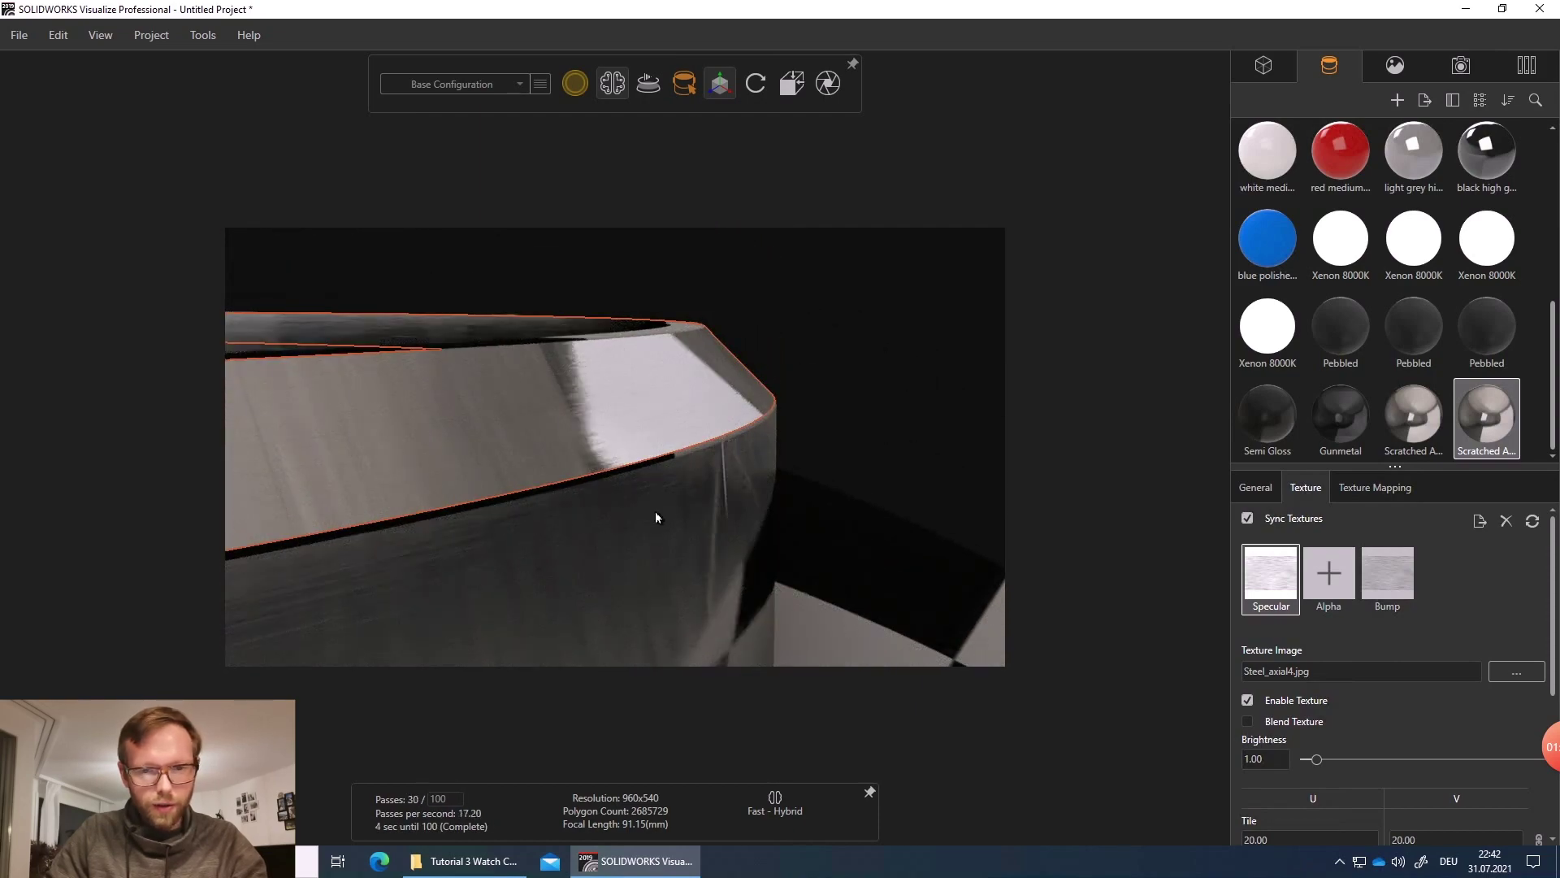
- Duplicate the second Scratched Aluminum appearance and apply the new copy to the narrow flat top ring of the bezel
left_click_drag(655, 517, 746, 491)
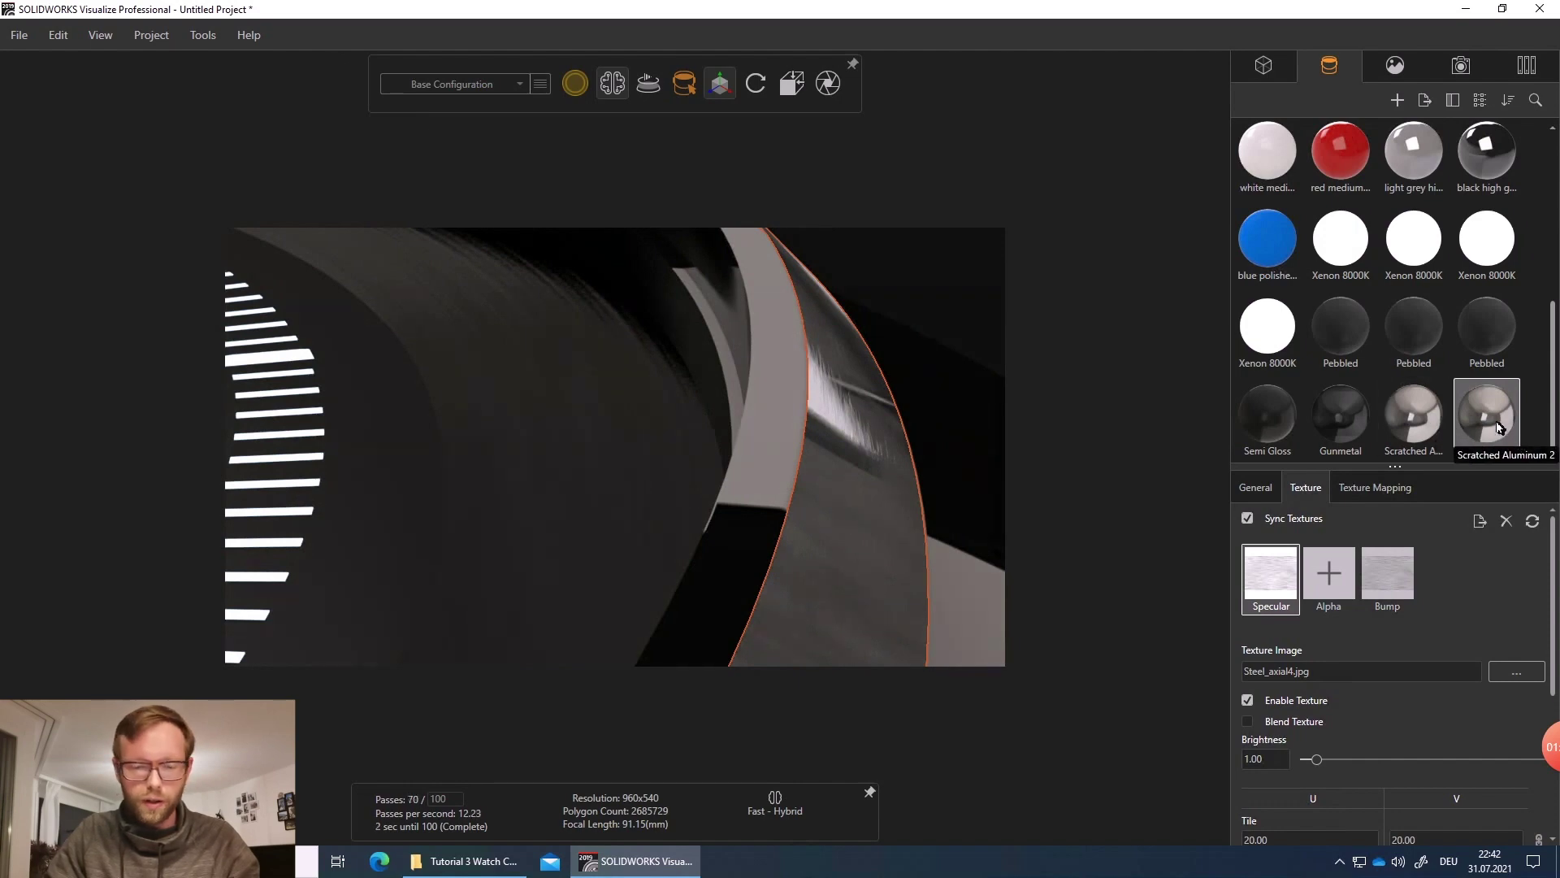
left_click_drag(1498, 427, 1274, 430)
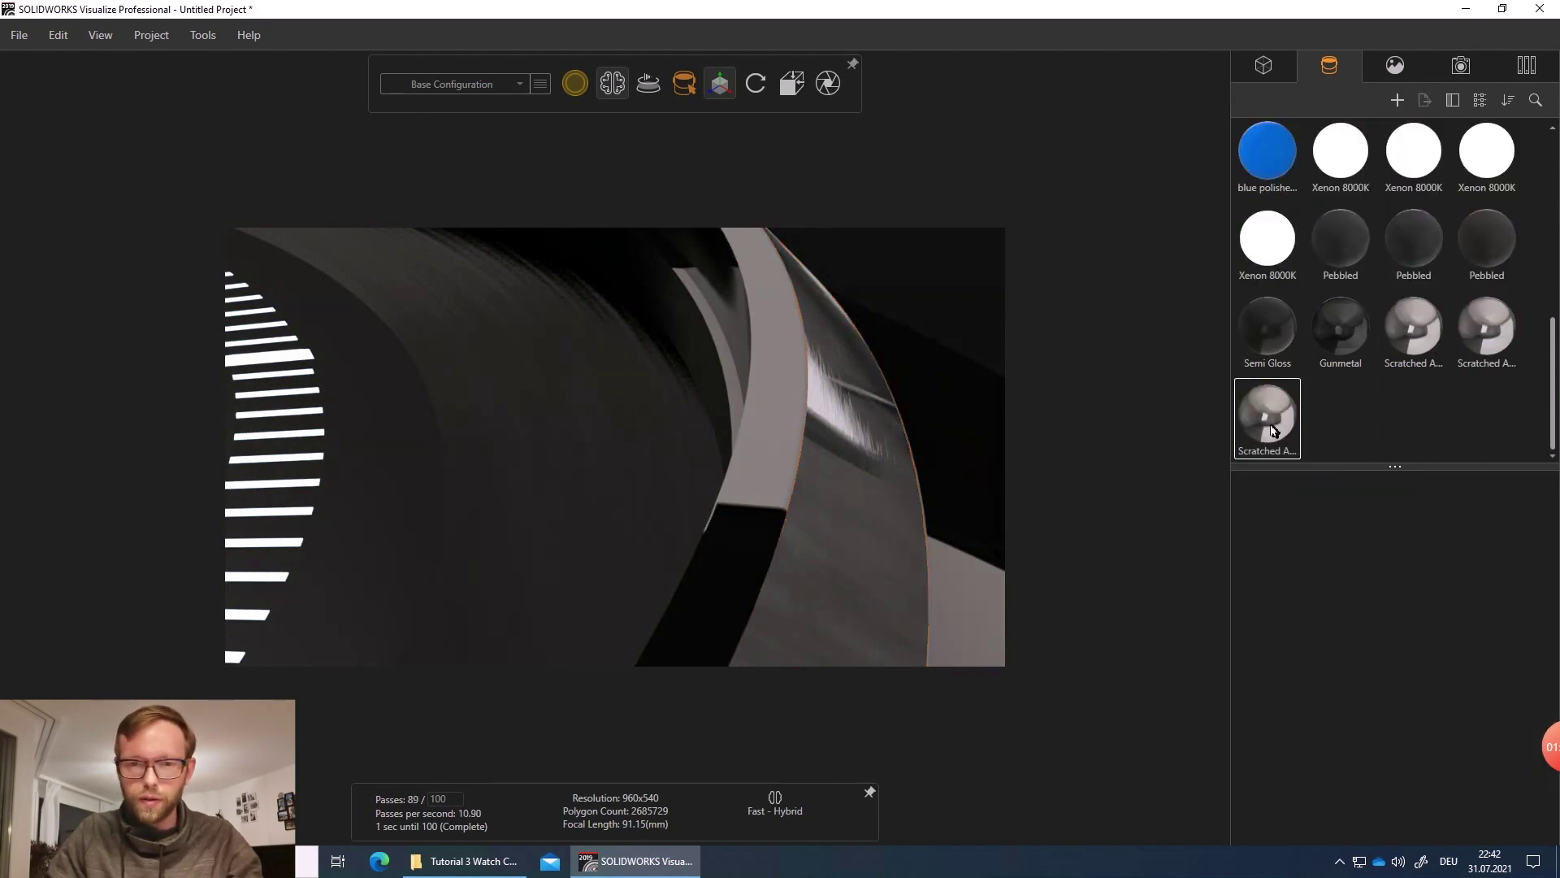
left_click_drag(894, 421, 744, 441)
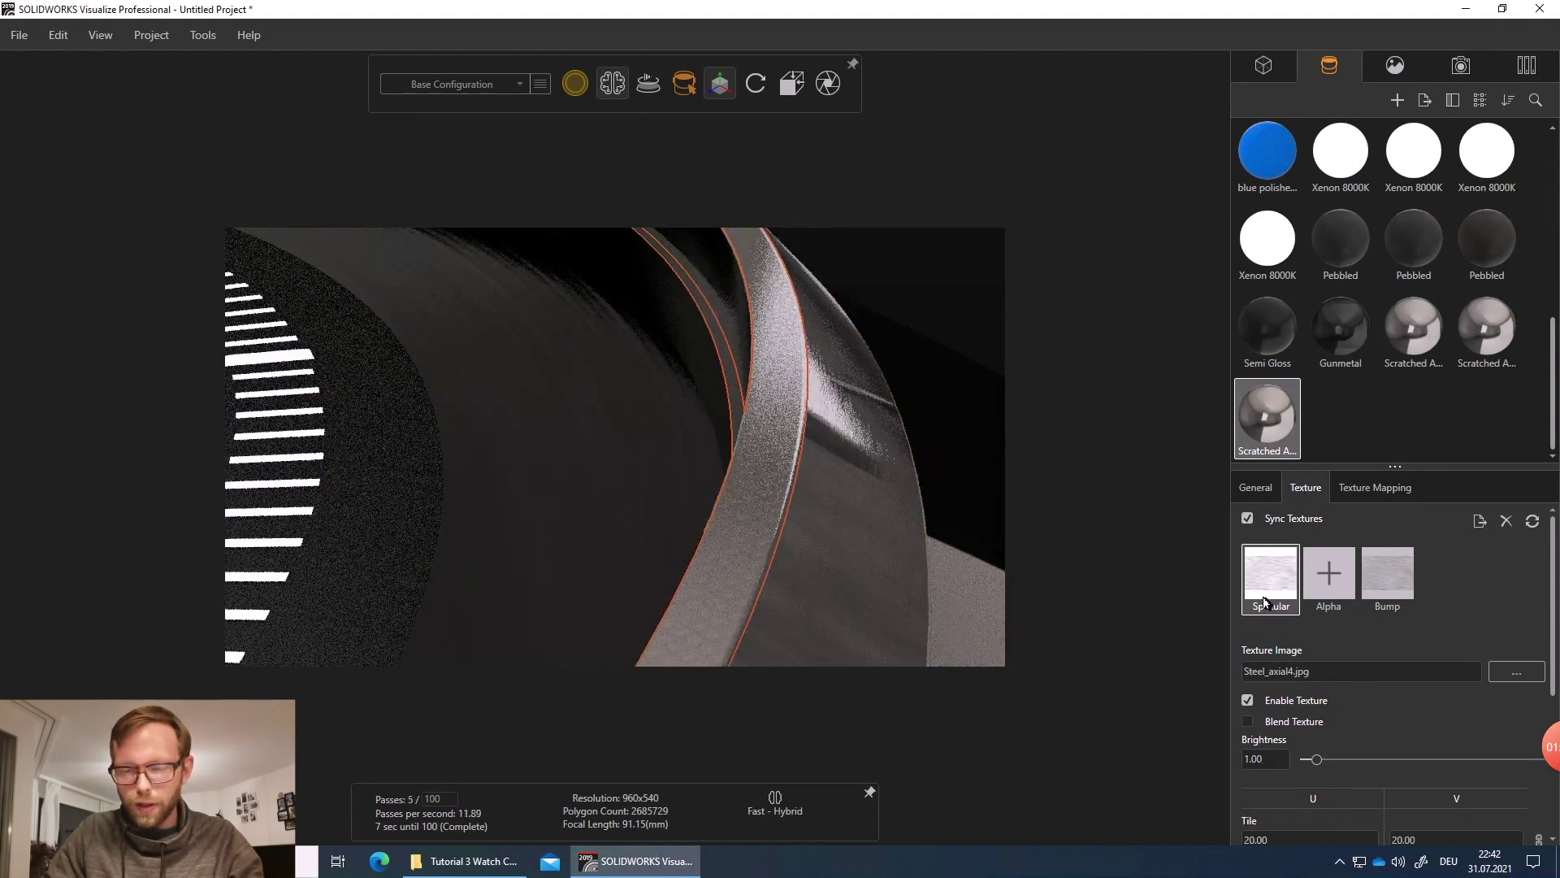
- Replace both the bump and specular texture images of the new Scratched Aluminum copy with brushed-metal-texture final.jpg
double_click(1393, 581)
double_click(430, 163)
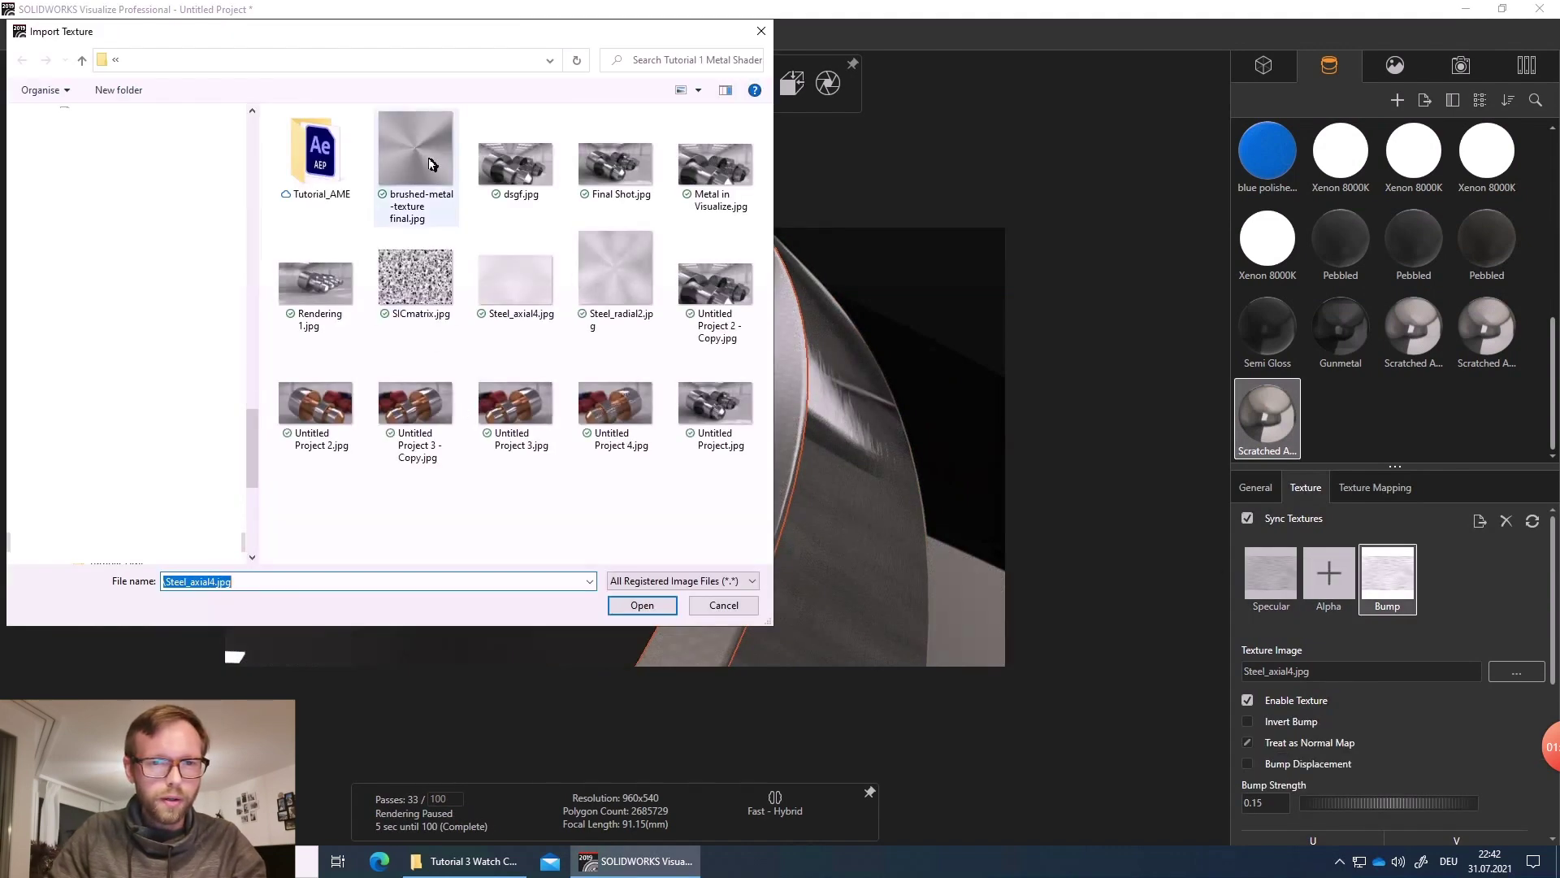
double_click(1272, 578)
double_click(383, 154)
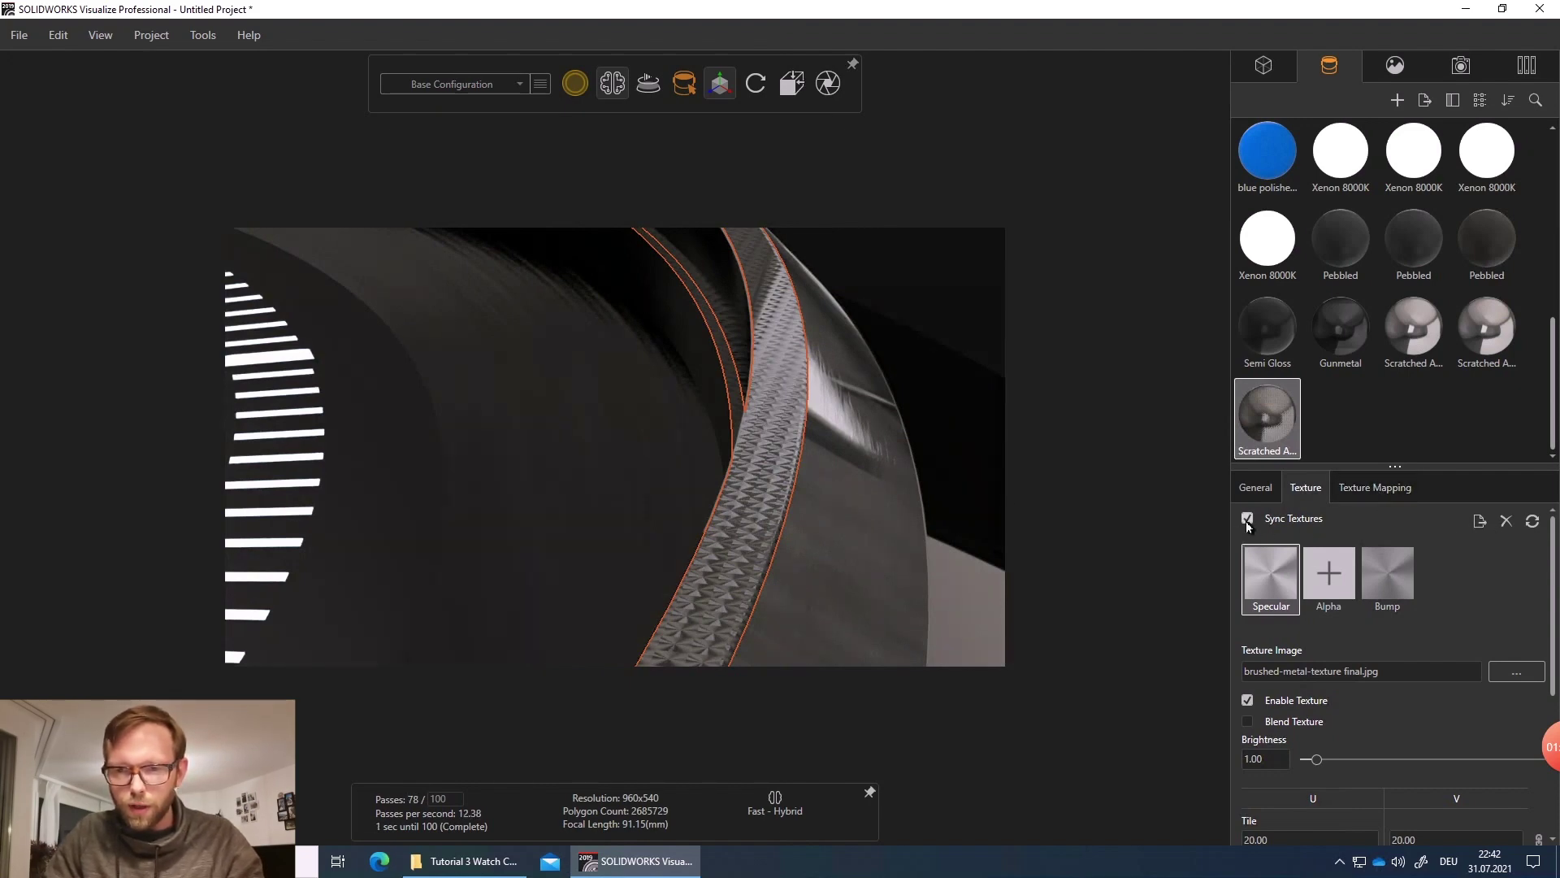
- Set the brushed-metal texture's tiling to 1 in both U and V
scroll(1445, 611, "down", 2)
left_click(1299, 691)
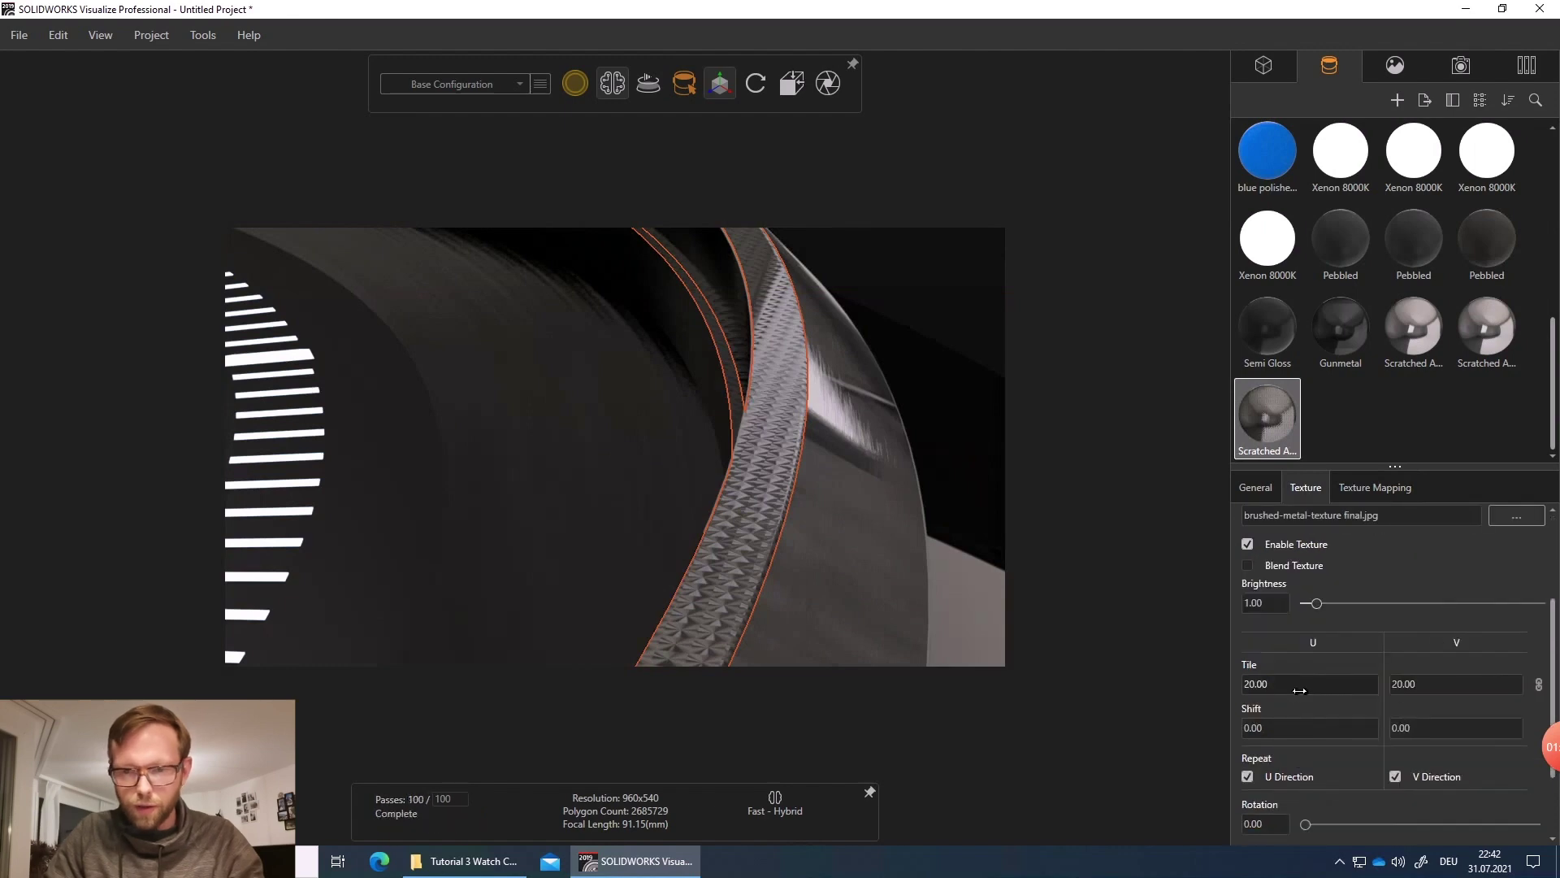
type("1")
key("Tab")
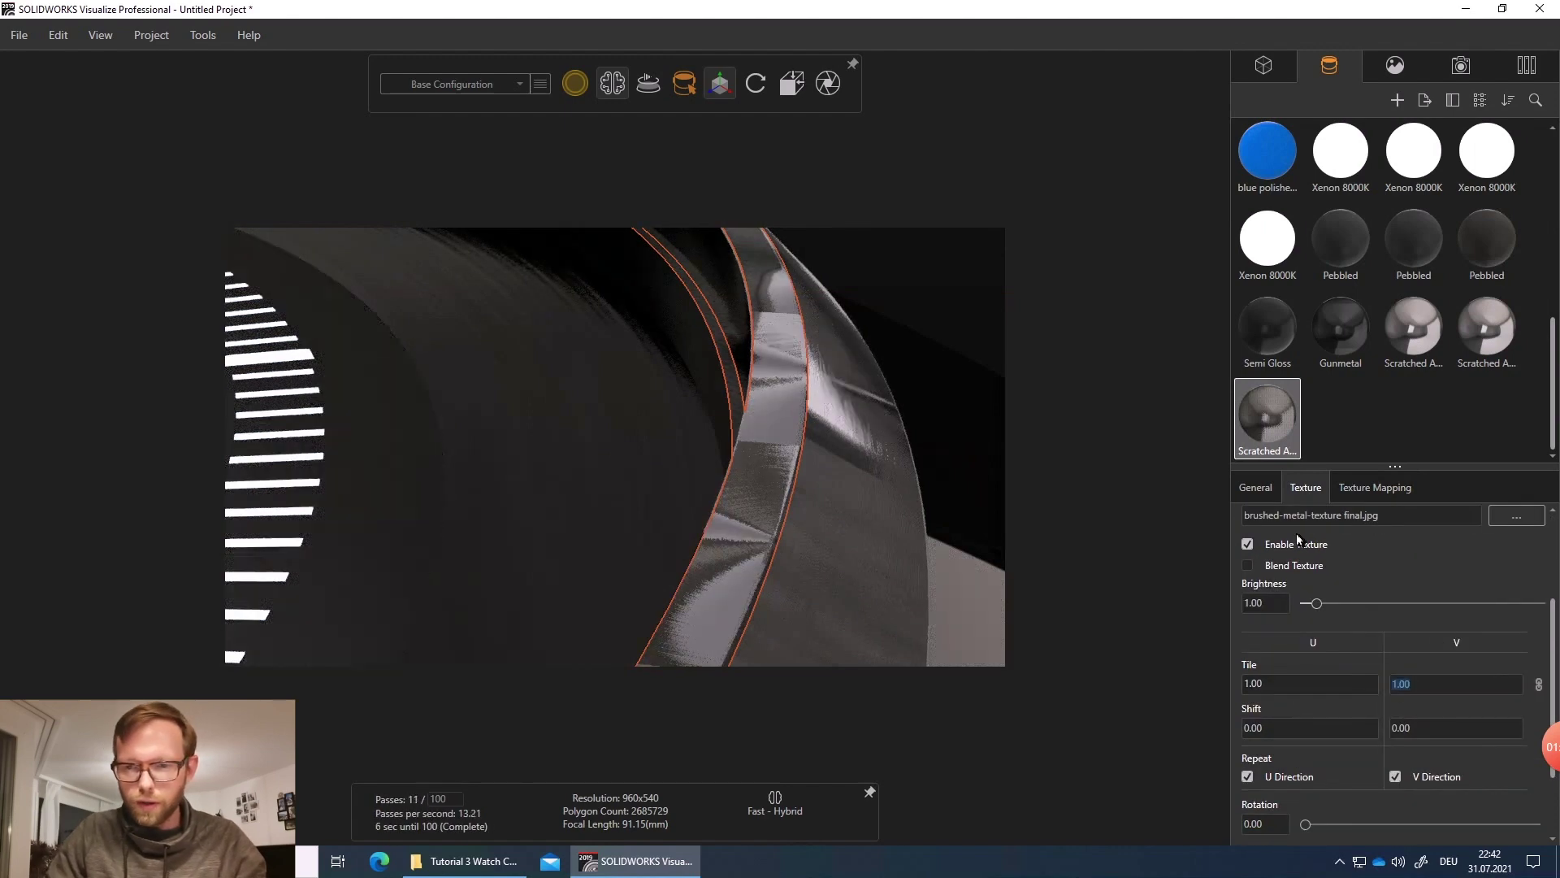
- Fit the texture mapping of the bezel's flat top ring to the part and check it on the whole watch
left_click(1364, 497)
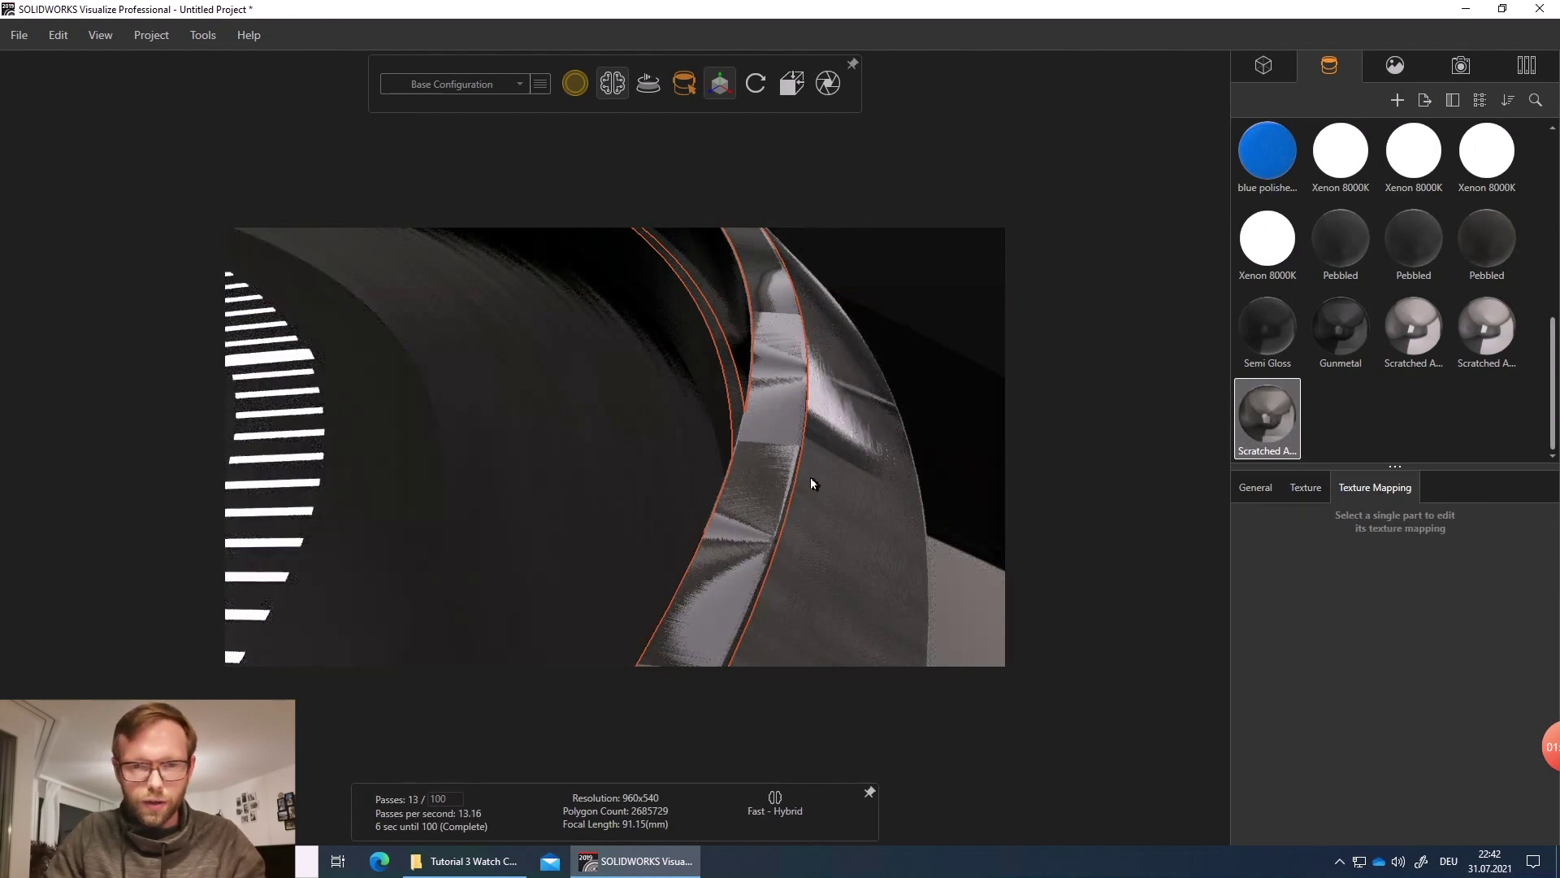
left_click(787, 475)
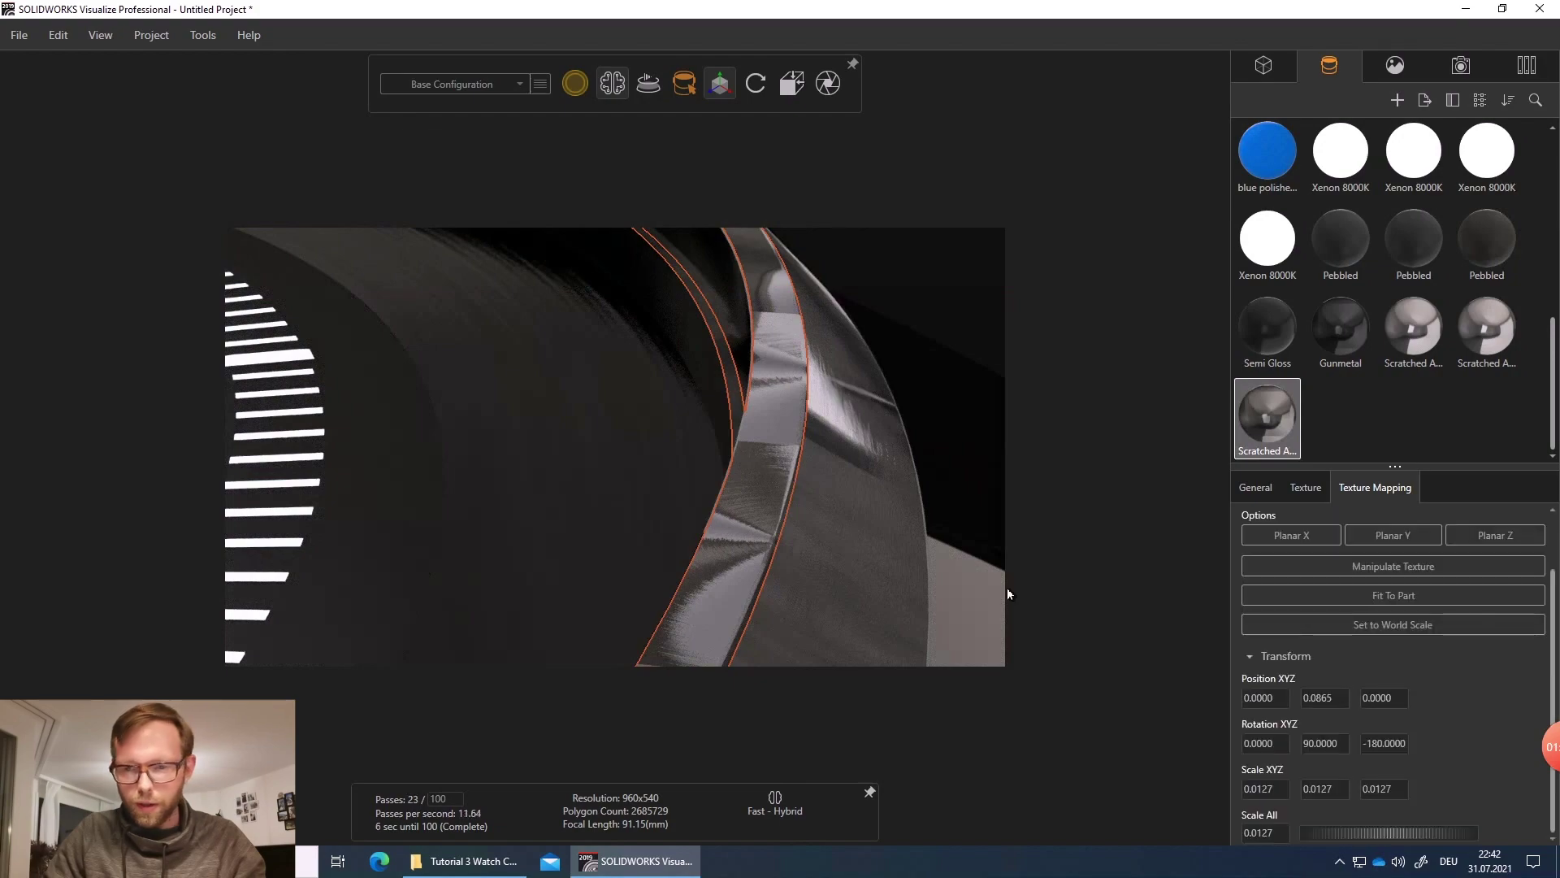
left_click(1389, 594)
left_click_drag(746, 560, 470, 494)
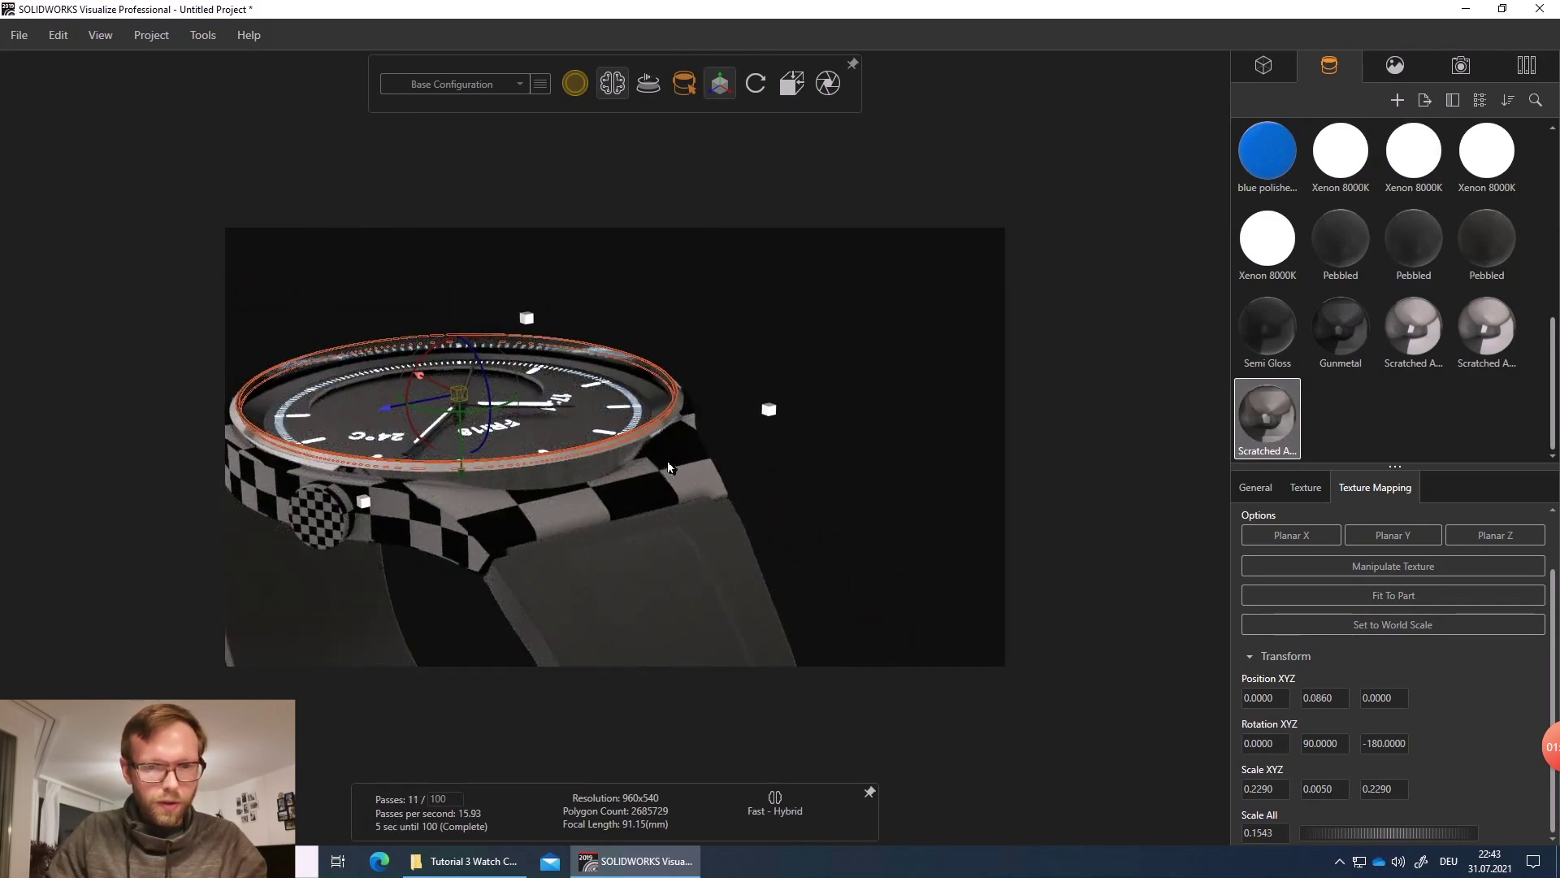
- Enlarge the appearance list and delete all unused appearances and textures from the project
left_click_drag(666, 460, 525, 503)
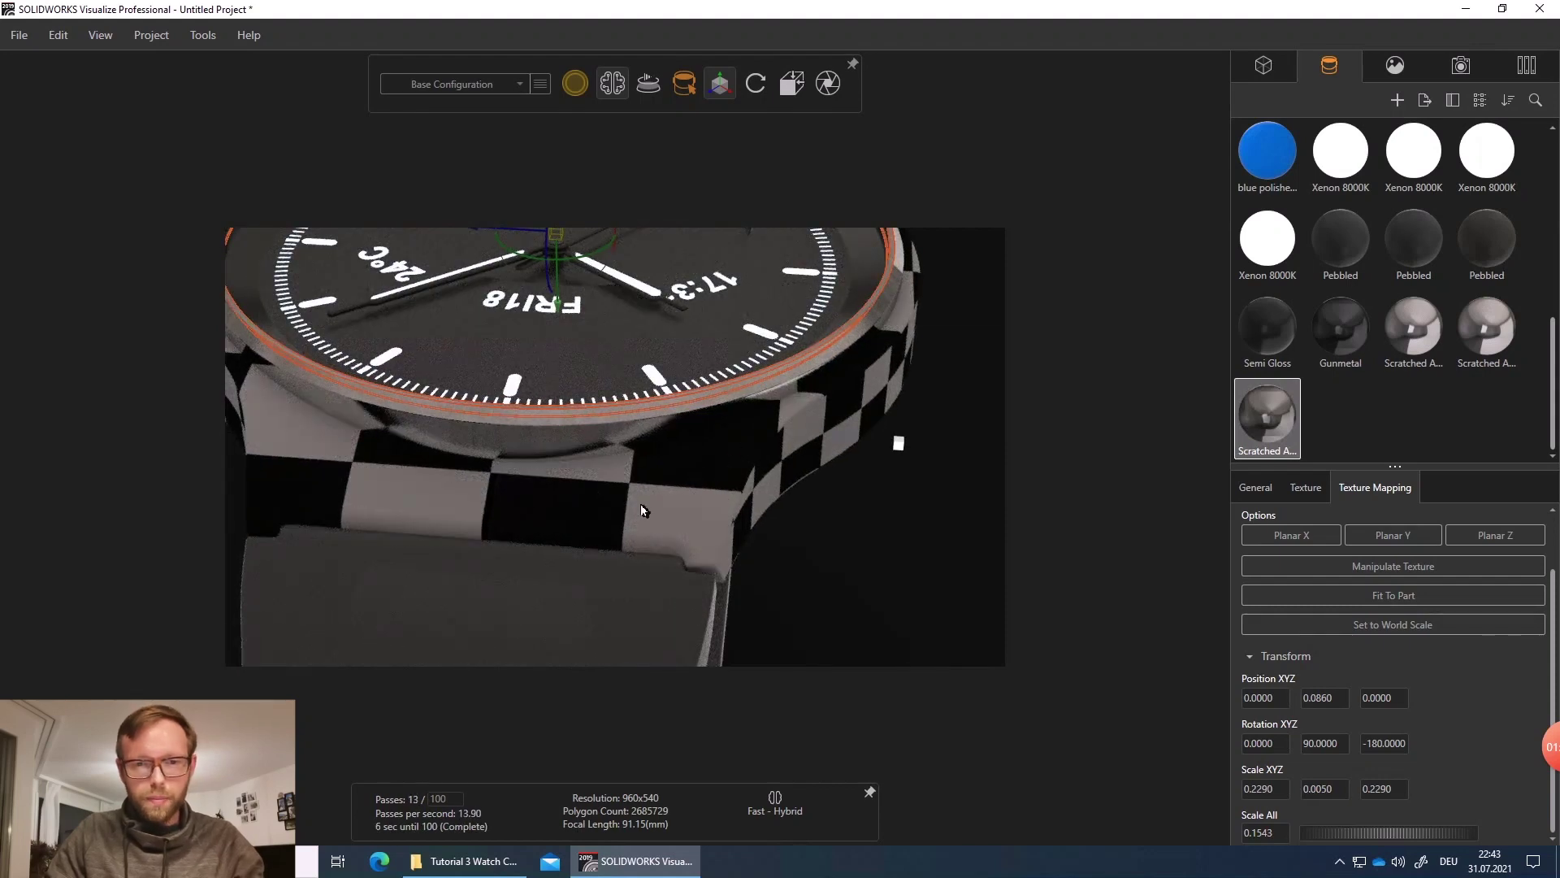
left_click(649, 483)
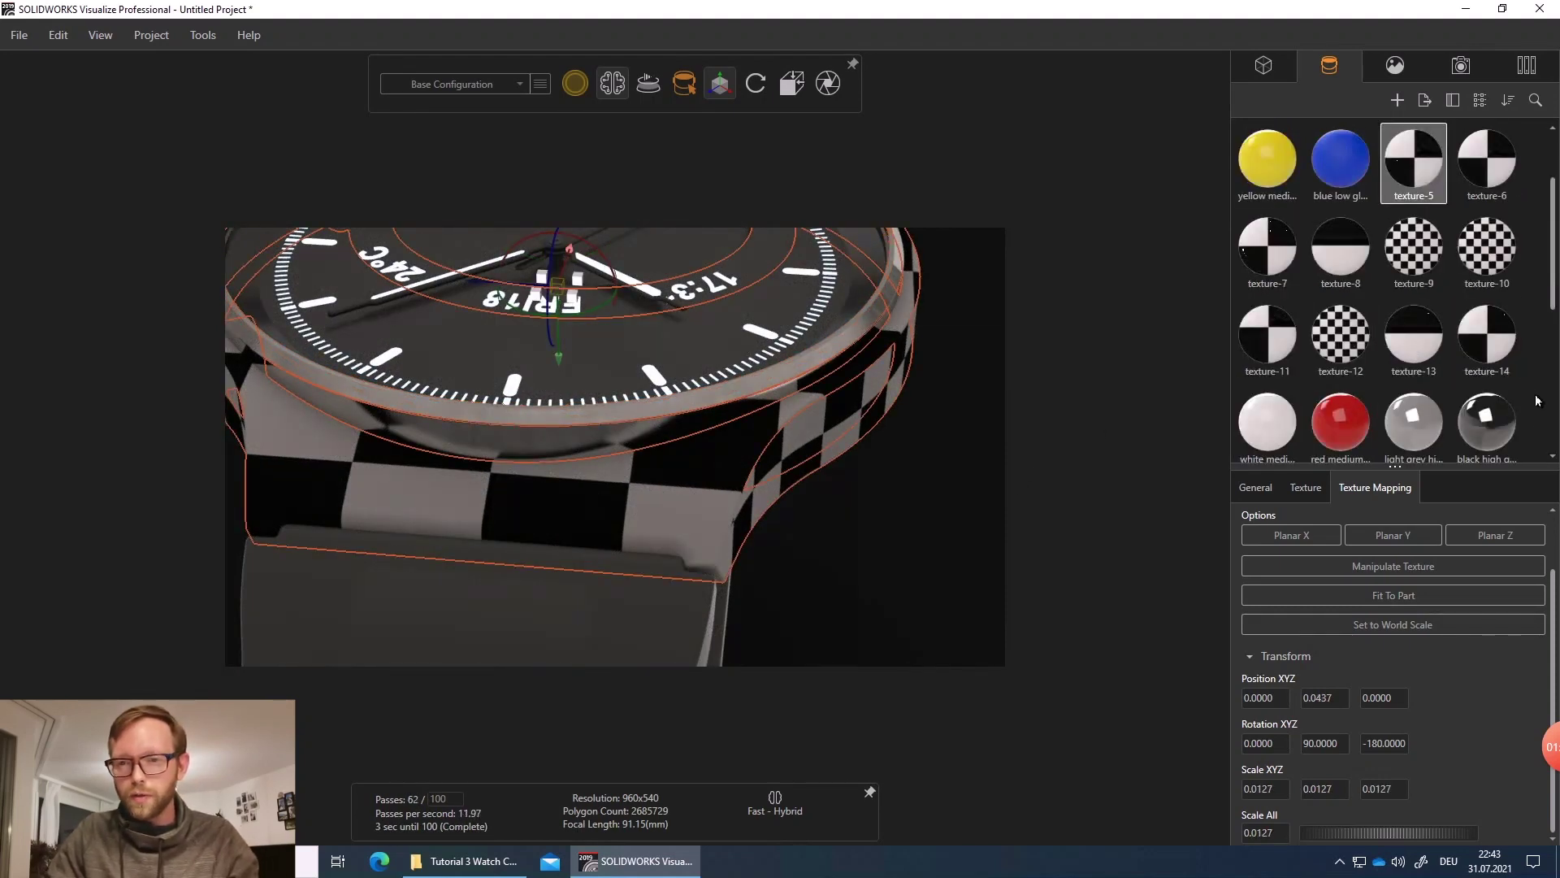
left_click_drag(1398, 482, 1399, 631)
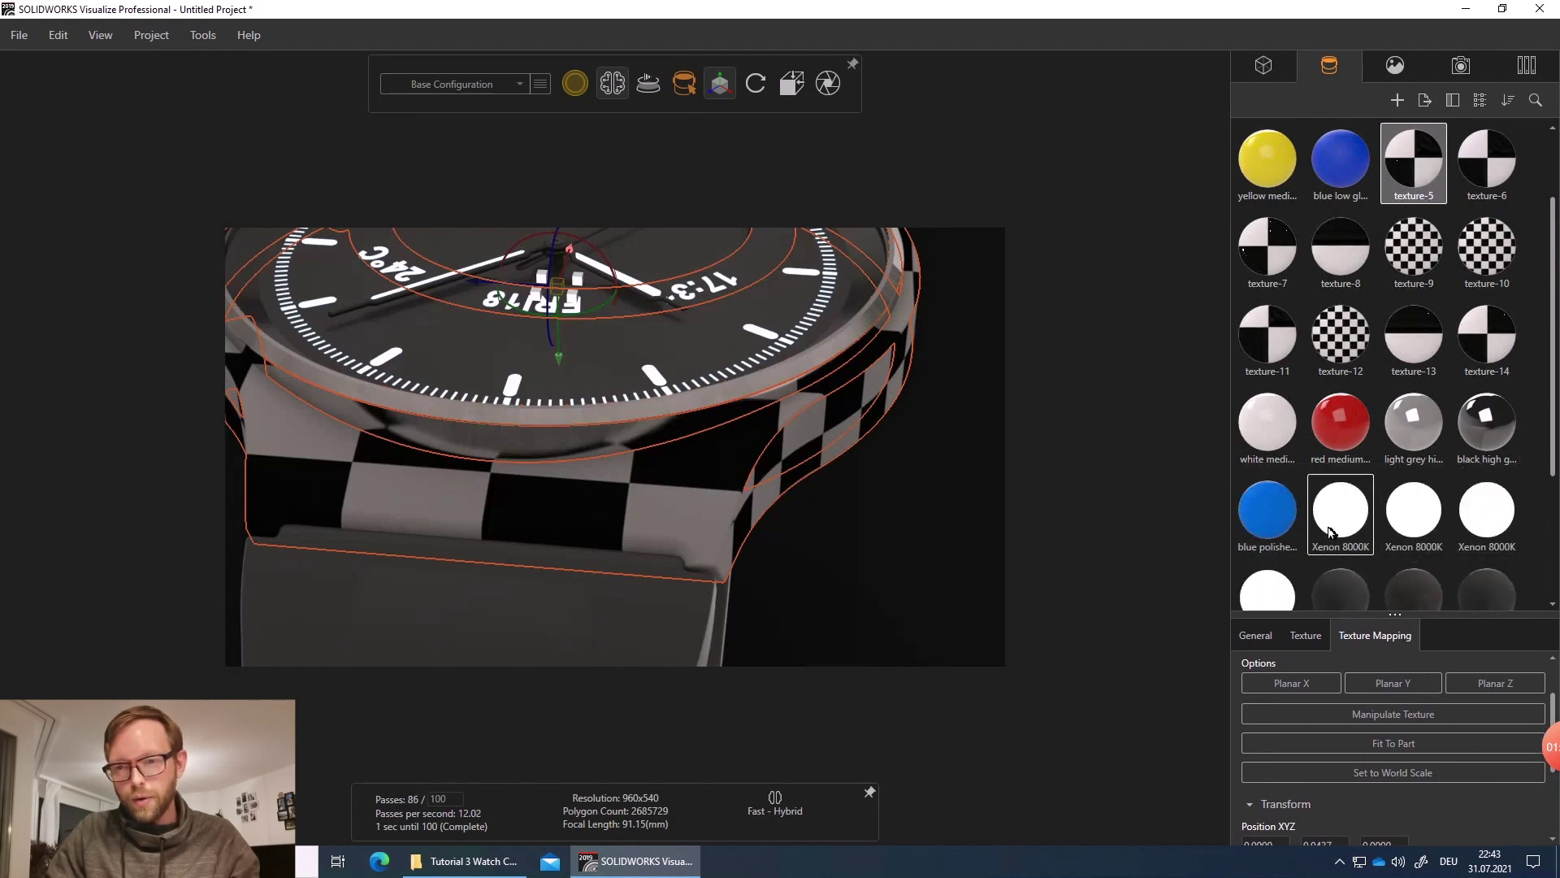
right_click(1536, 477)
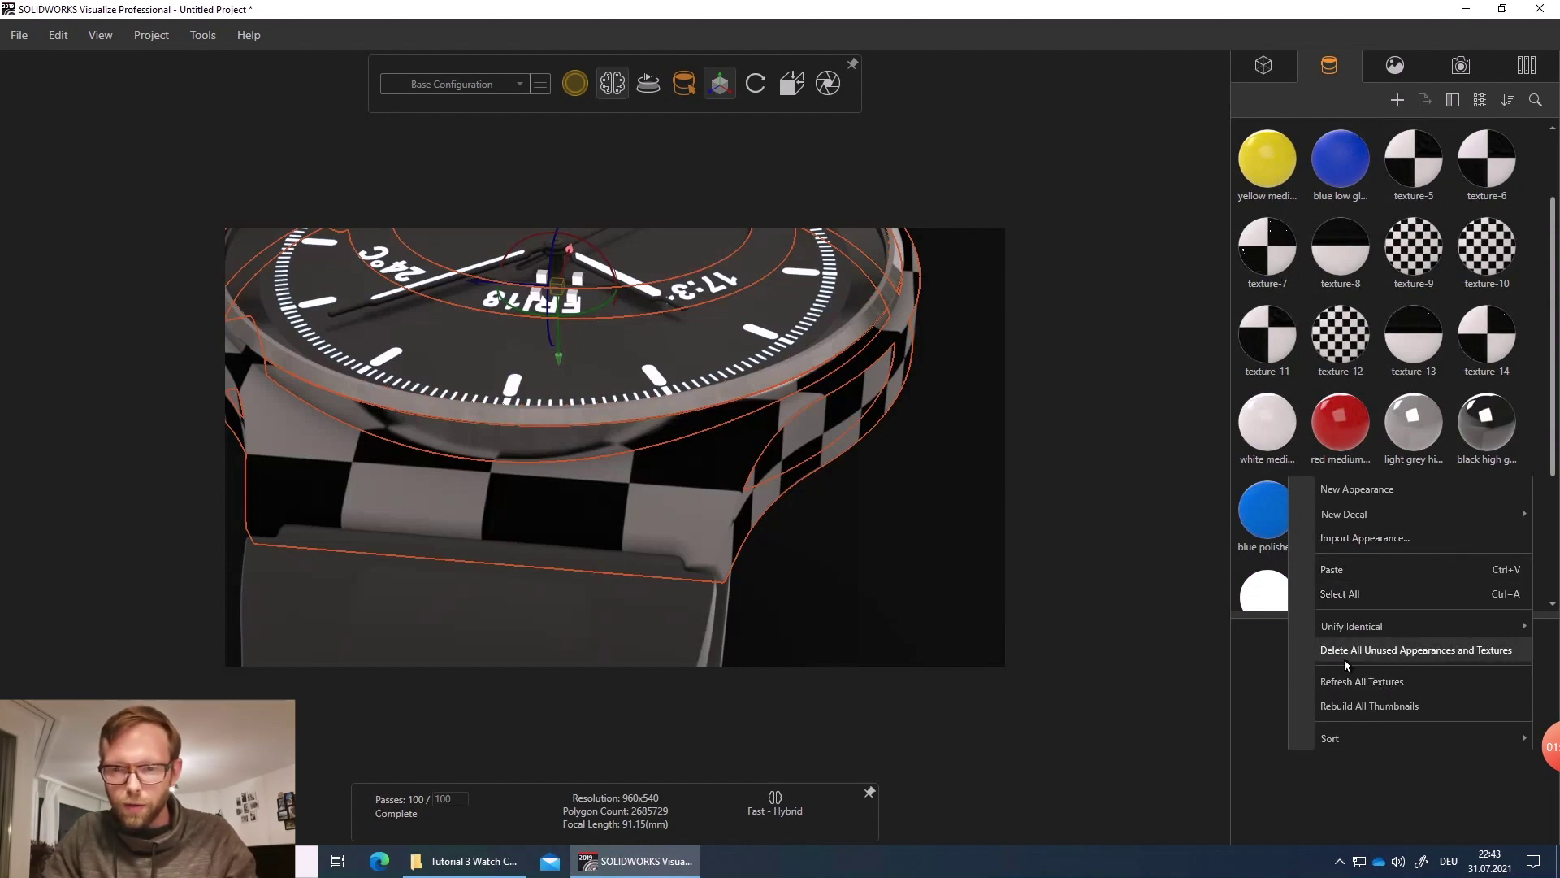
left_click(1380, 659)
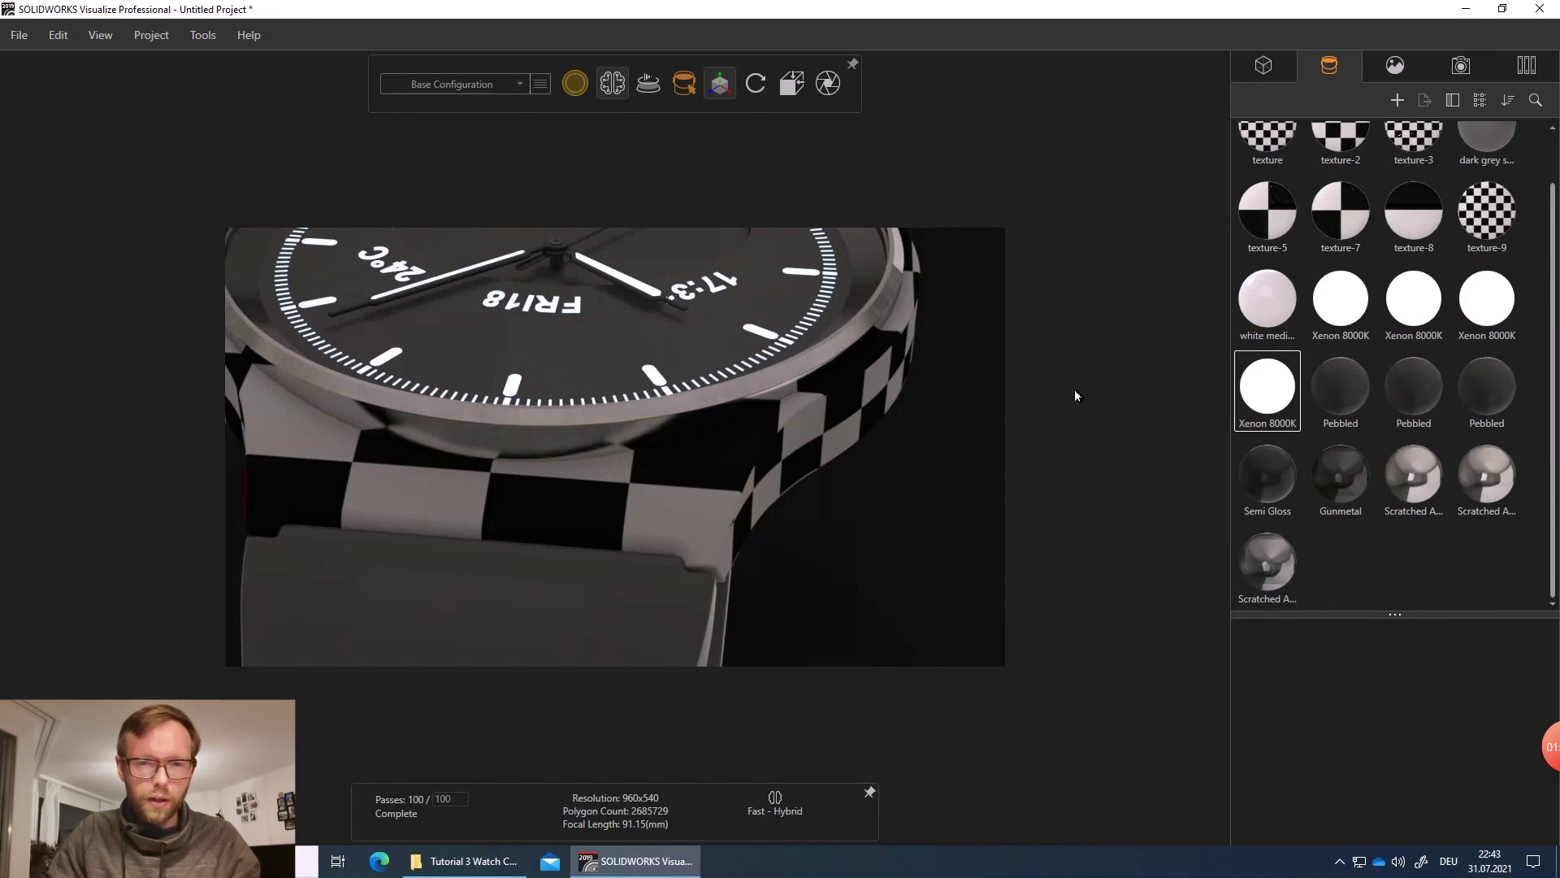
- Duplicate the bezel's Scratched Aluminum appearance and apply the copy to the side surfaces of the watch case
left_click_drag(886, 403, 681, 506)
left_click(666, 527)
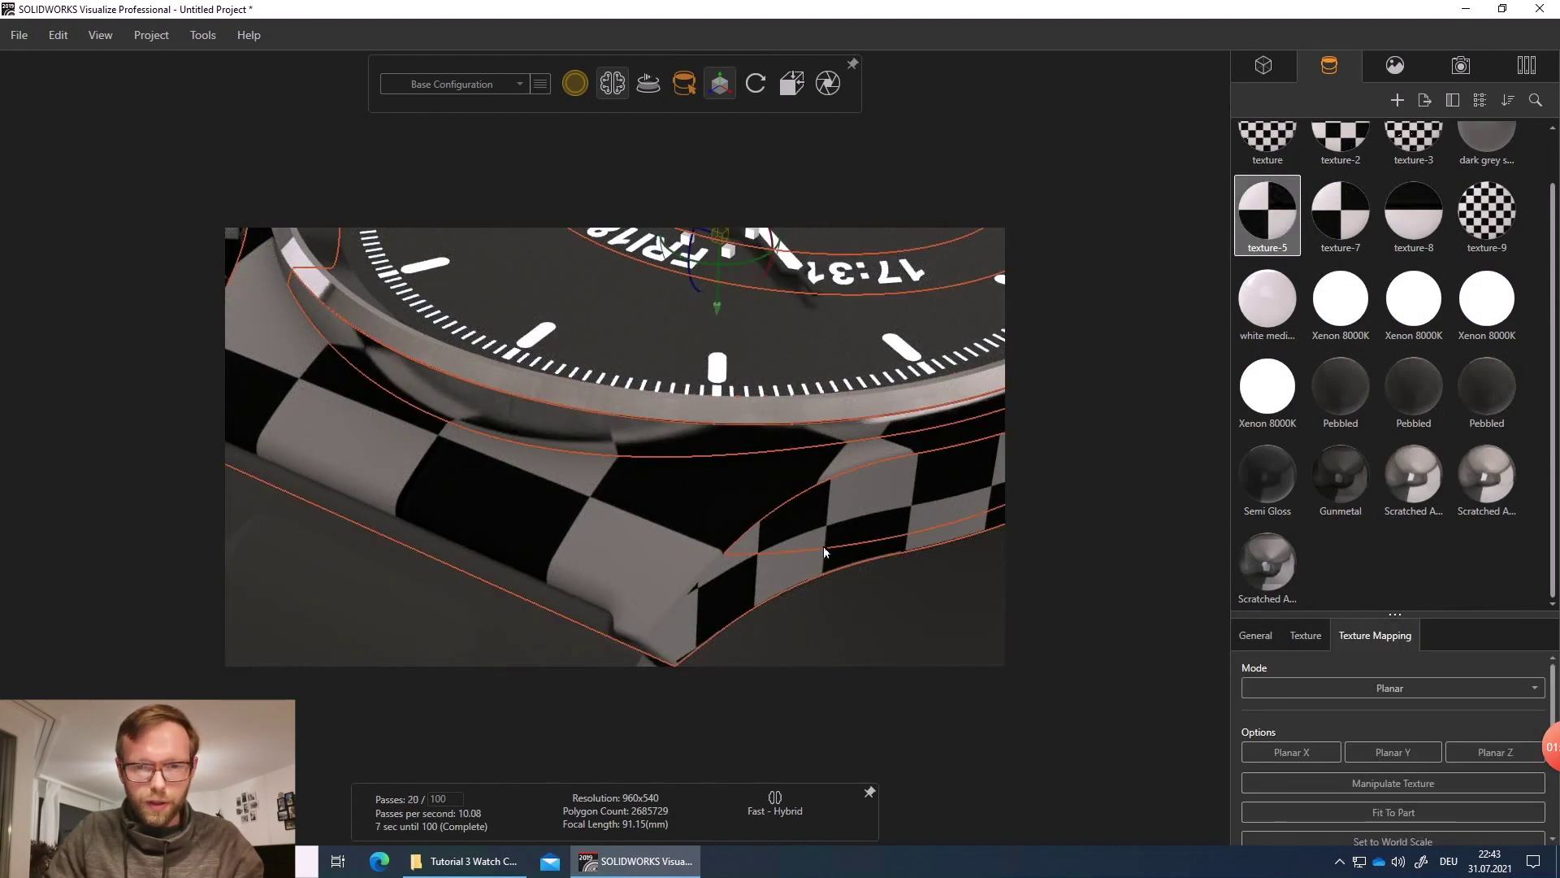
left_click(822, 546)
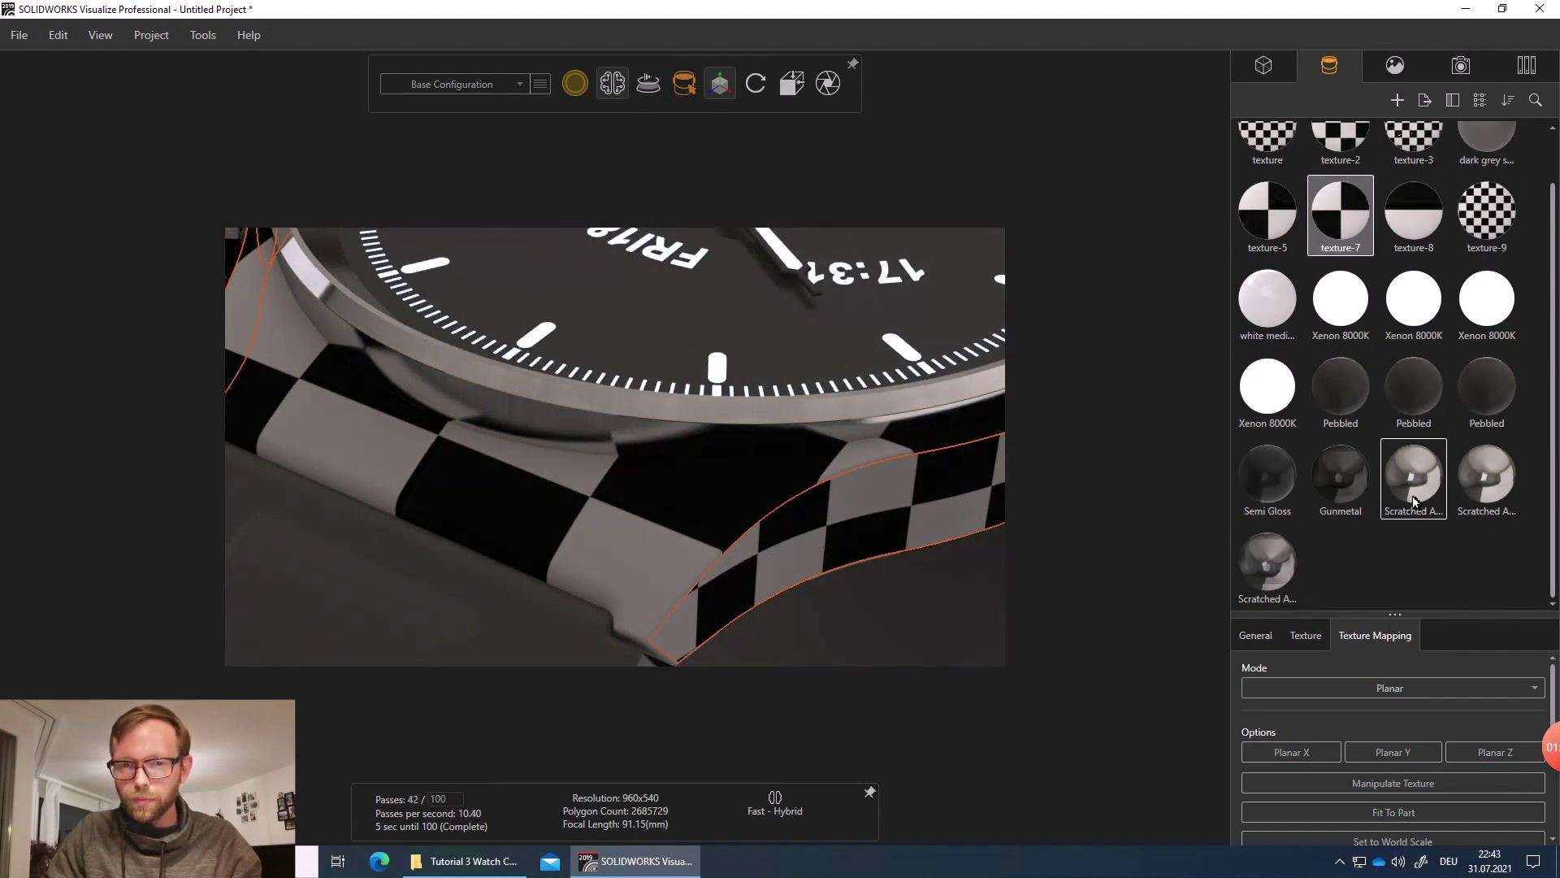
left_click(510, 424)
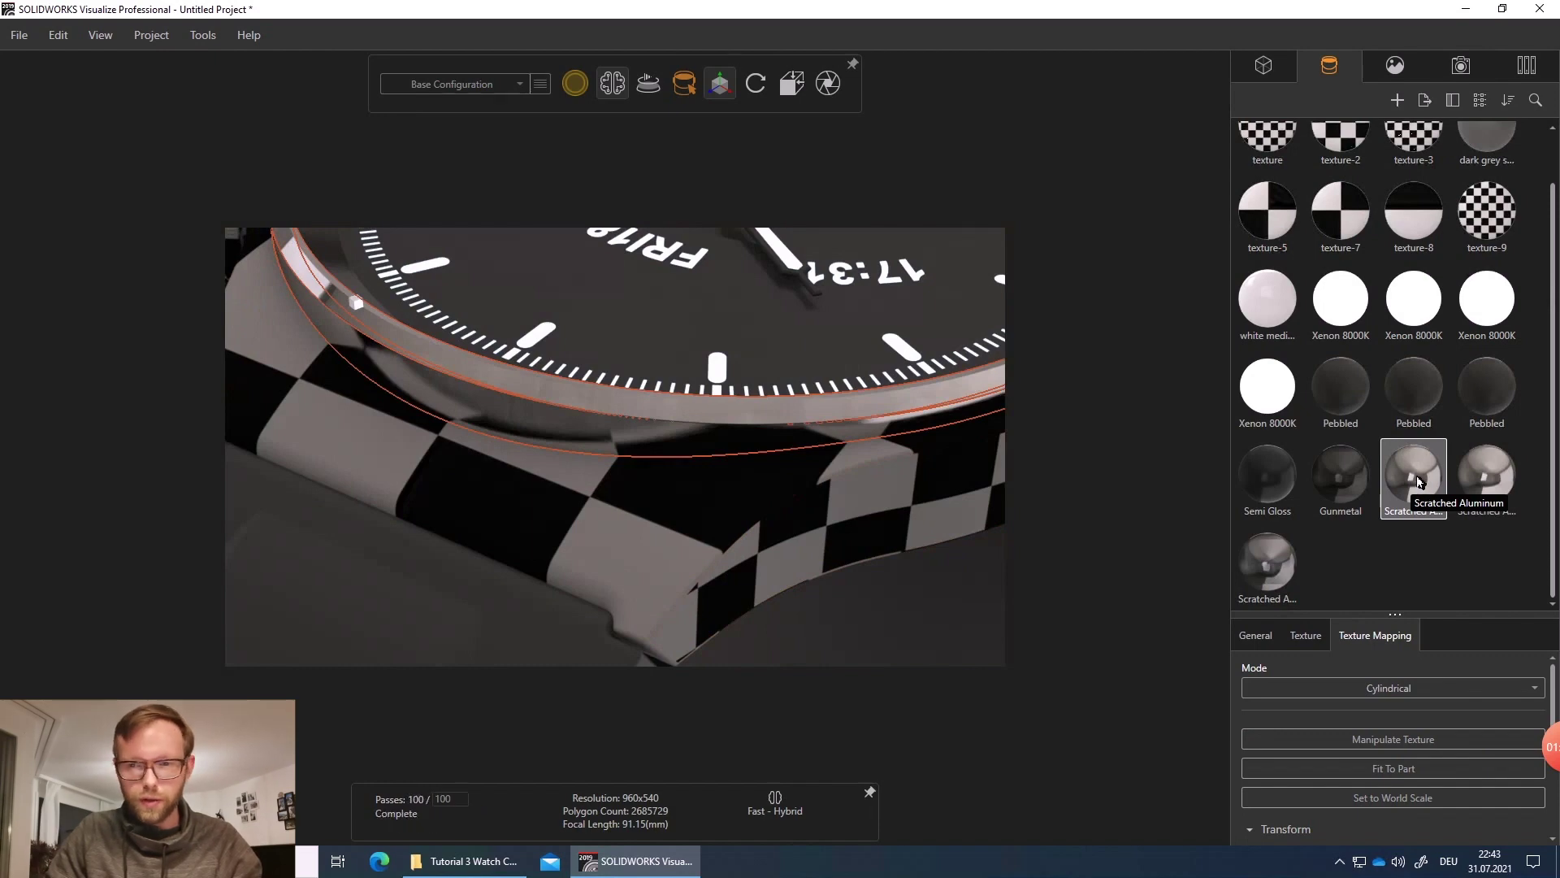
key("ctrl+c")
key("ctrl+v")
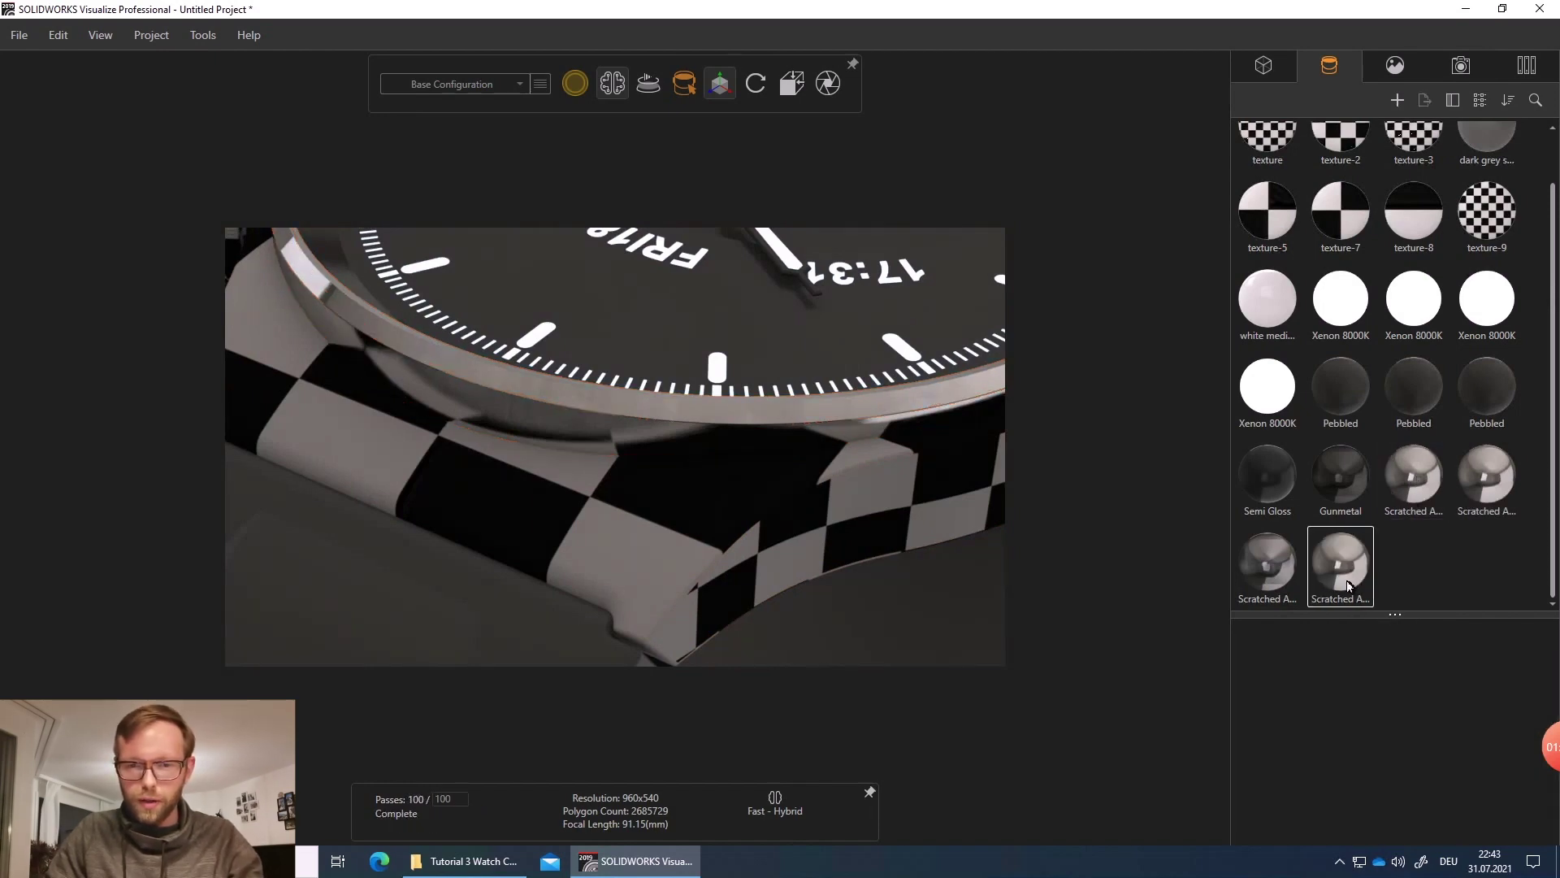
left_click_drag(1055, 587, 821, 558)
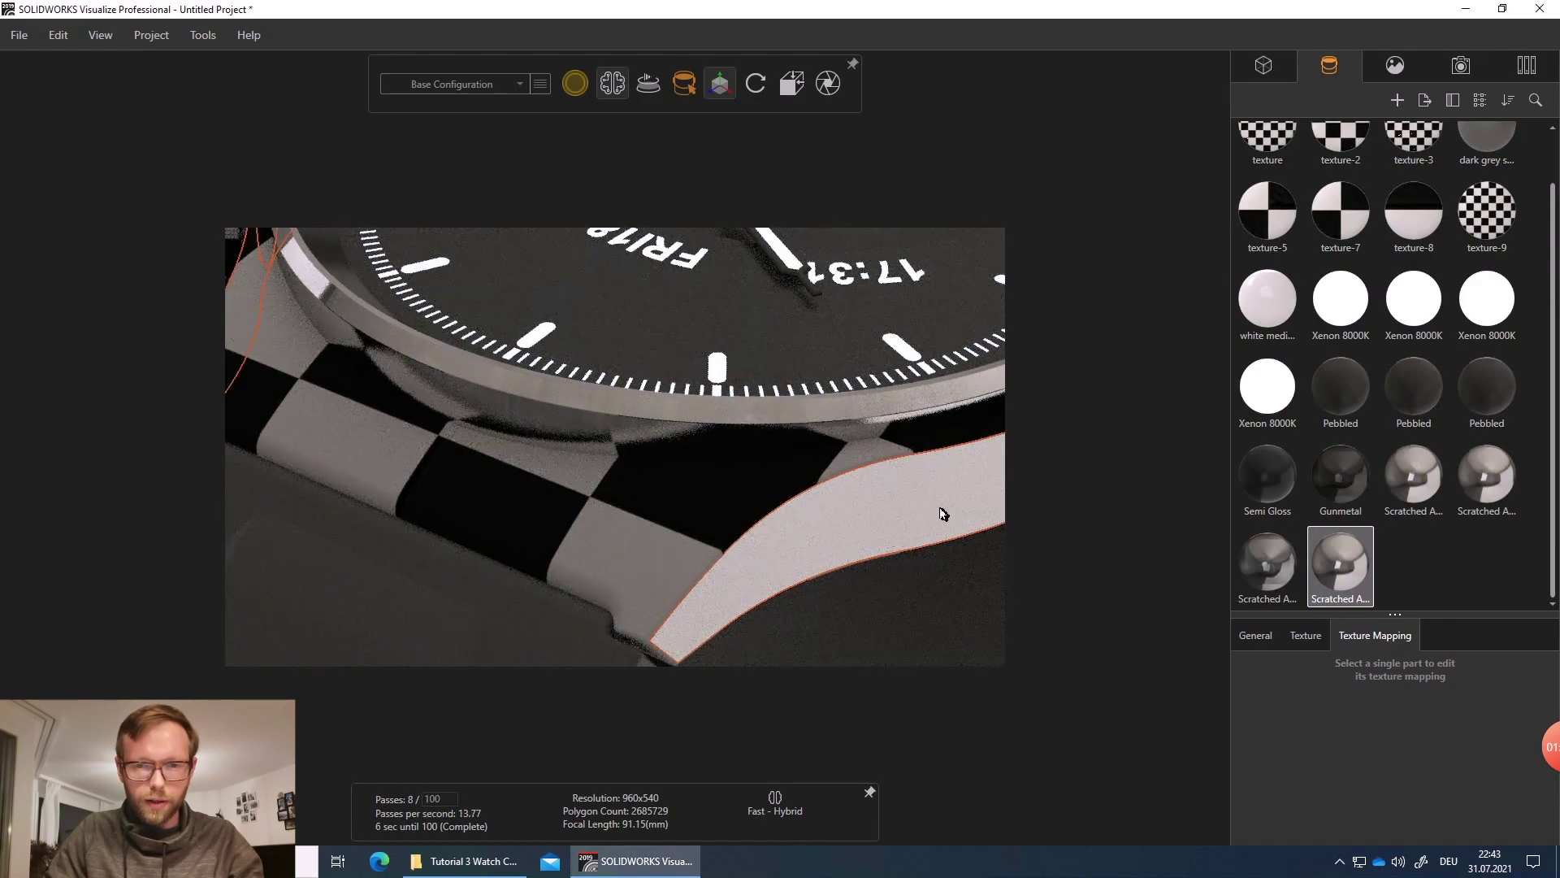
- Examine the aluminum pattern on the case's side surface up close and review the appearance's texture settings
scroll(893, 426, "down", 3)
scroll(892, 426, "up", 4)
middle_click_drag(794, 355, 1327, 306)
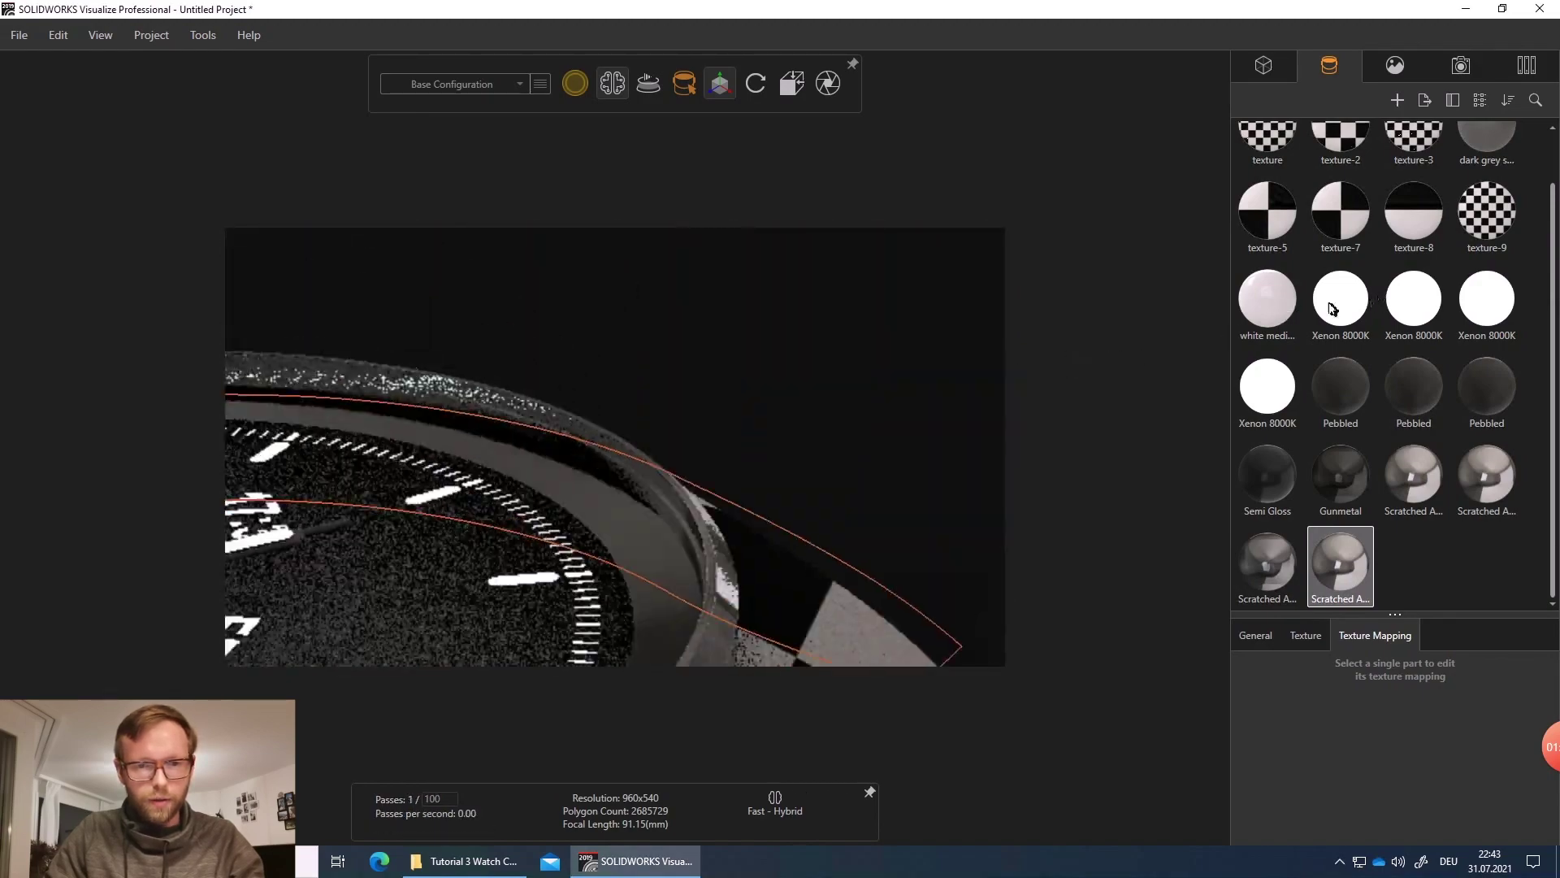
scroll(704, 496, "down", 4)
middle_click_drag(704, 496, 682, 470)
scroll(683, 470, "up", 5)
middle_click_drag(794, 480, 850, 471)
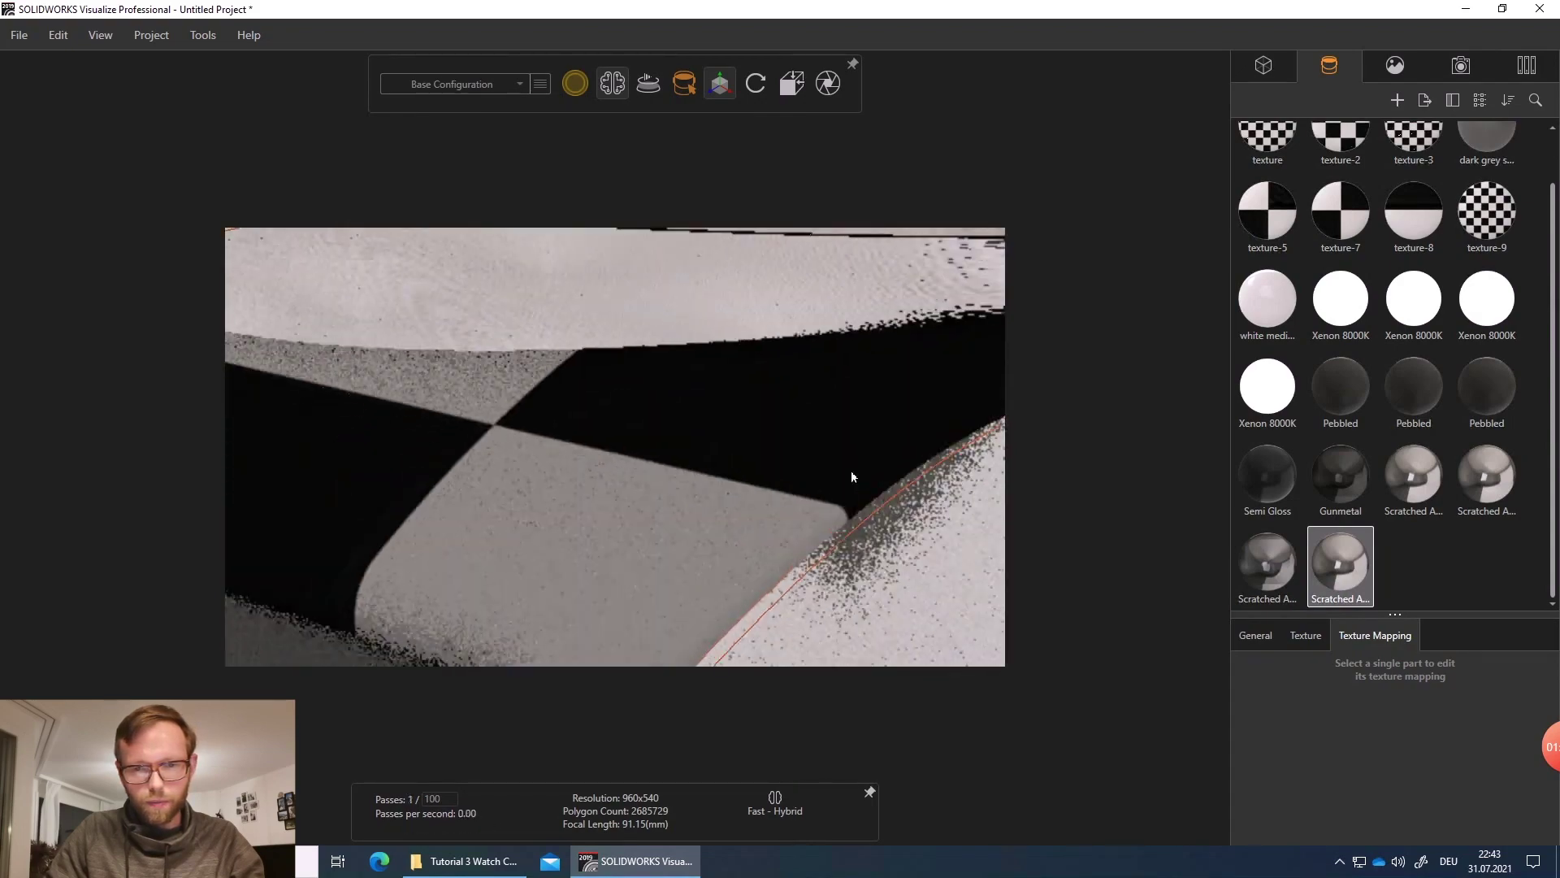
scroll(910, 492, "down", 4)
scroll(910, 492, "up", 5)
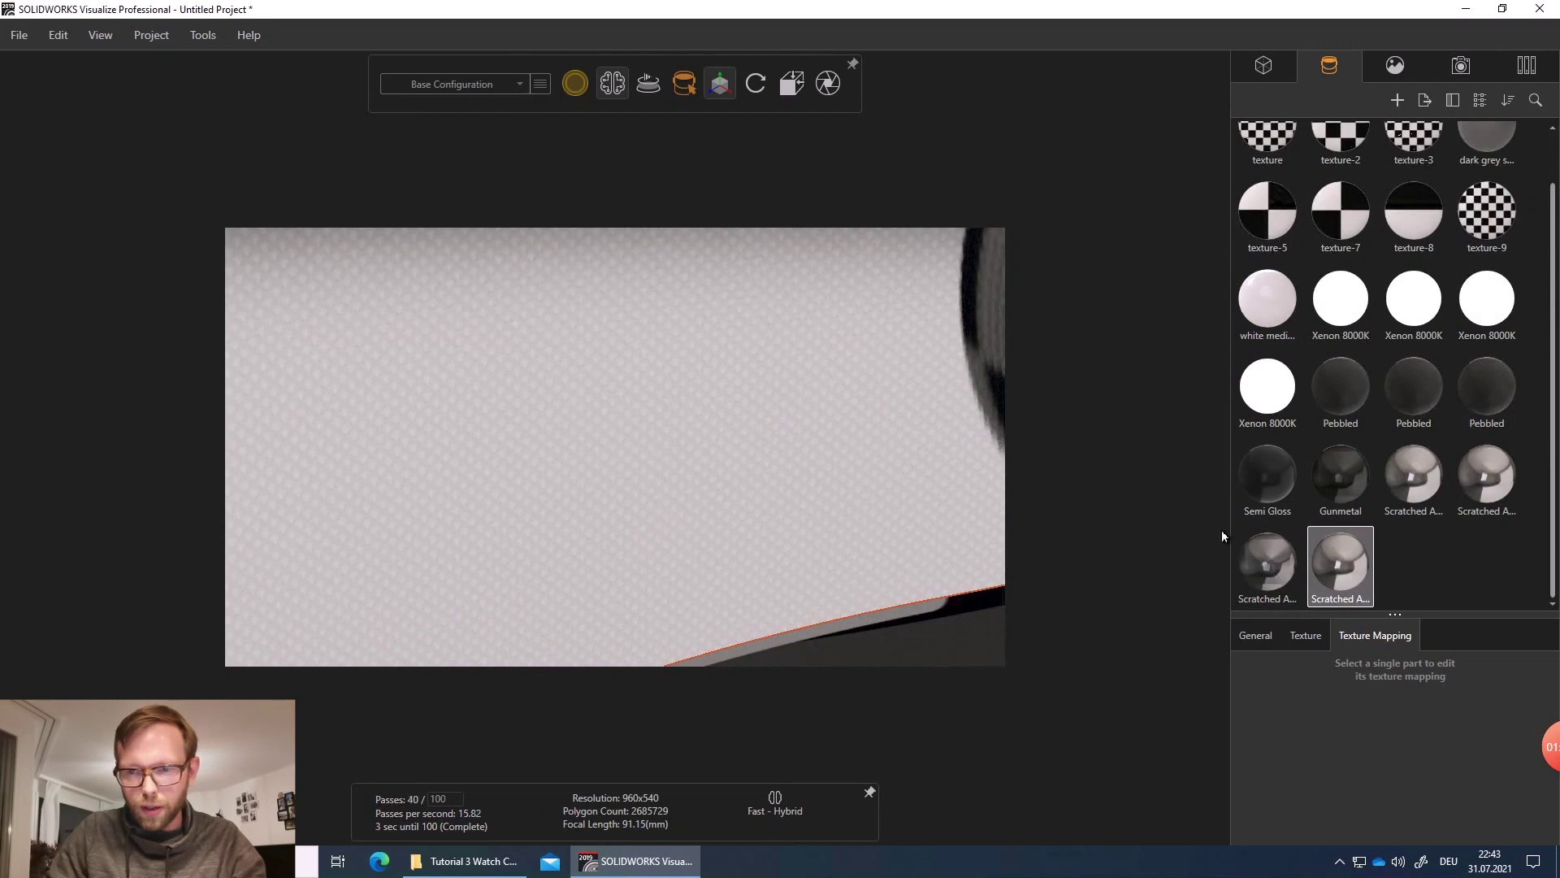
left_click(1303, 637)
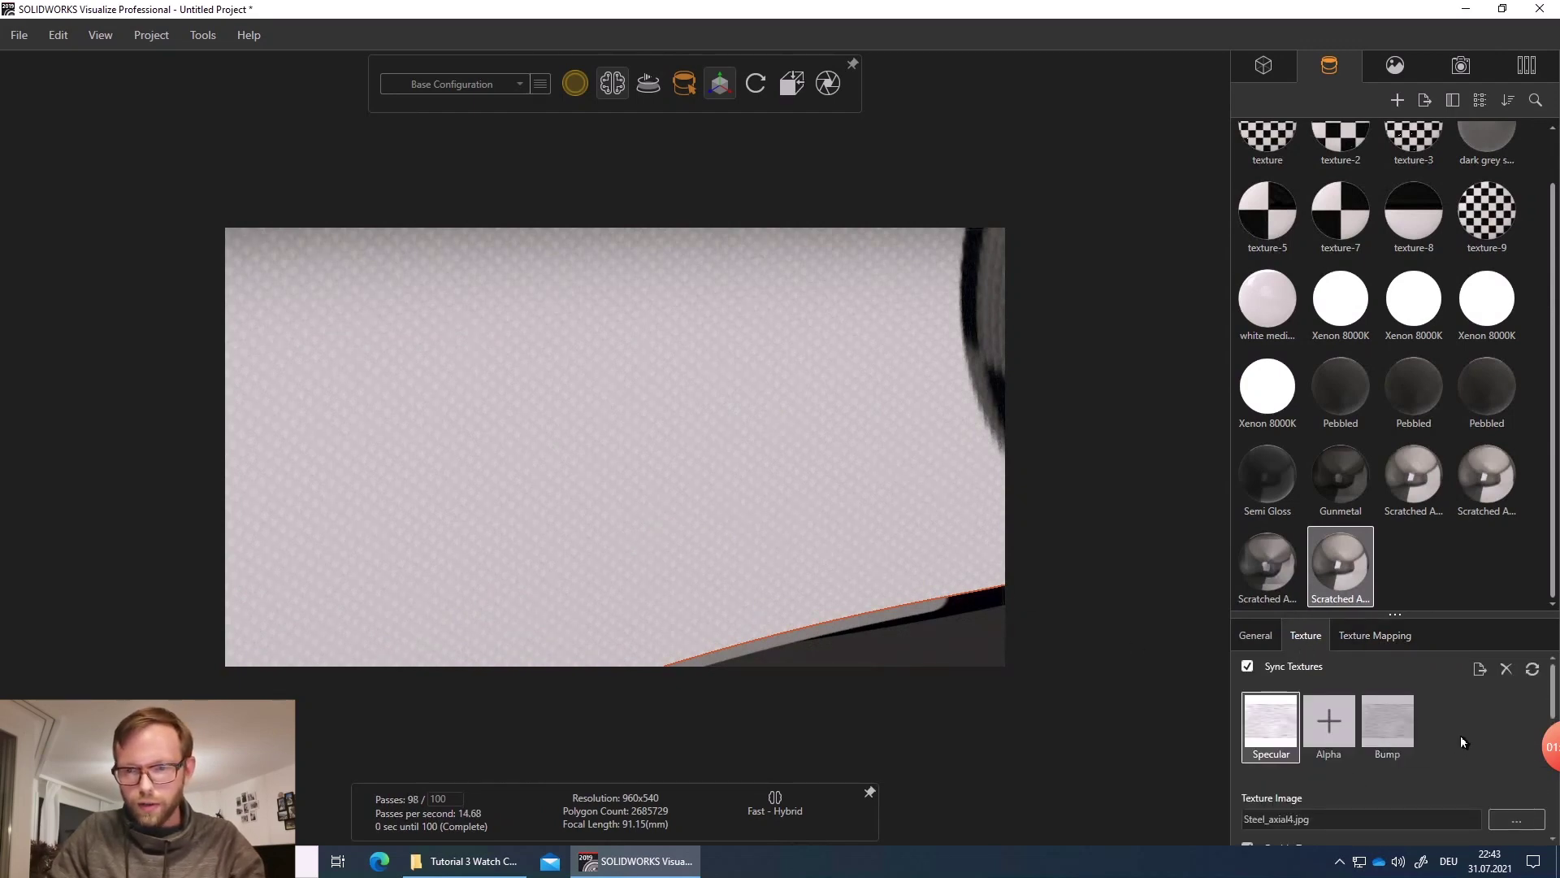
scroll(1462, 742, "down", 1)
- Set the overall texture mapping scale of the watch case's side surfaces to 0.0800
left_click(1399, 646)
scroll(697, 476, "down", 8)
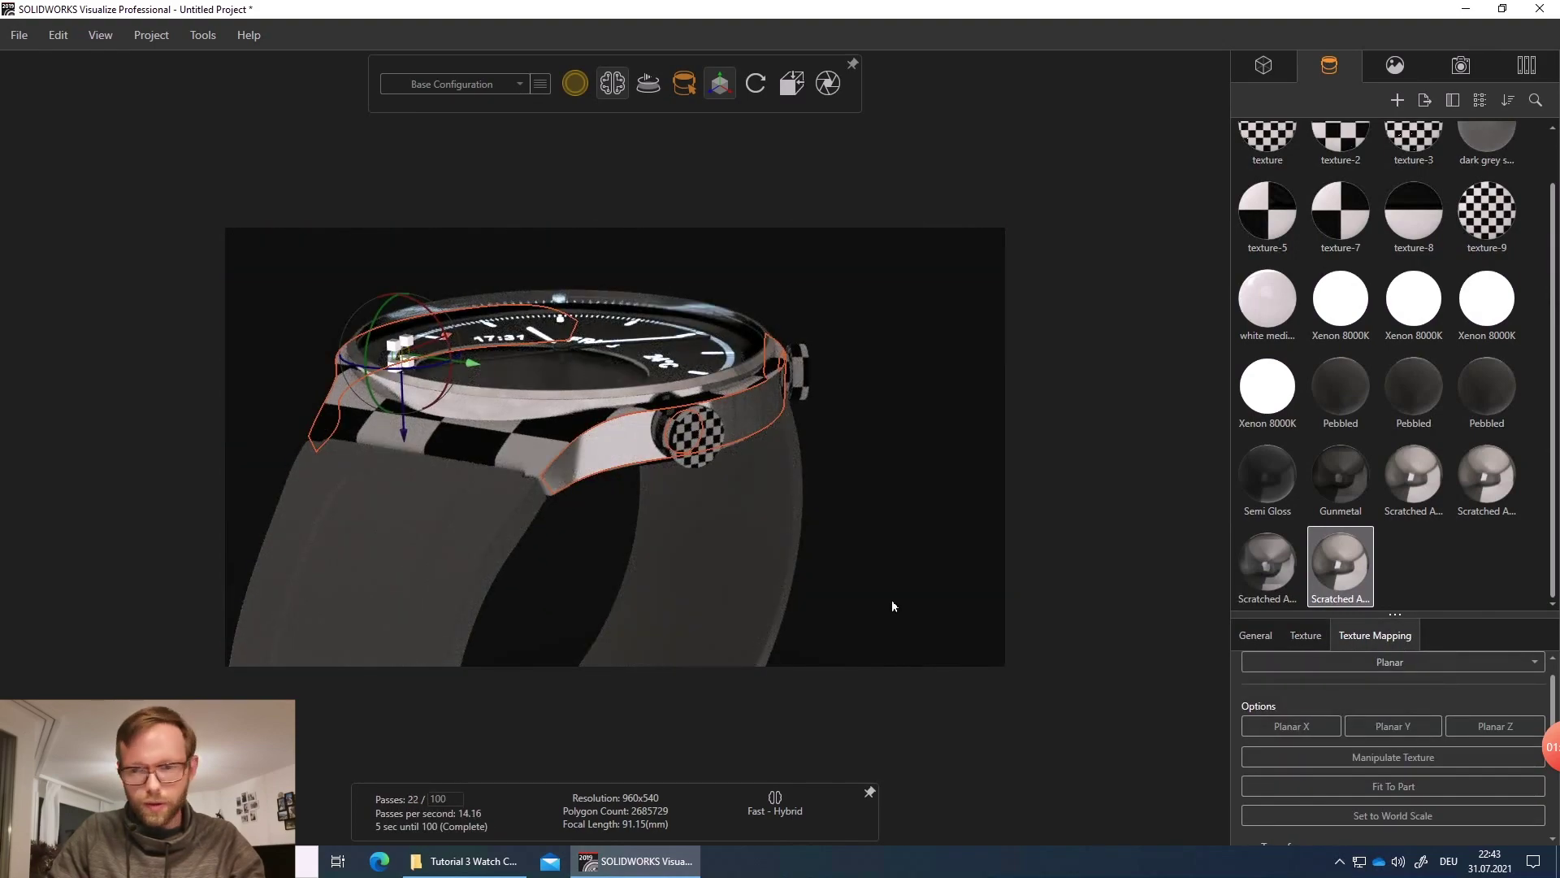
left_click_drag(627, 493, 724, 452)
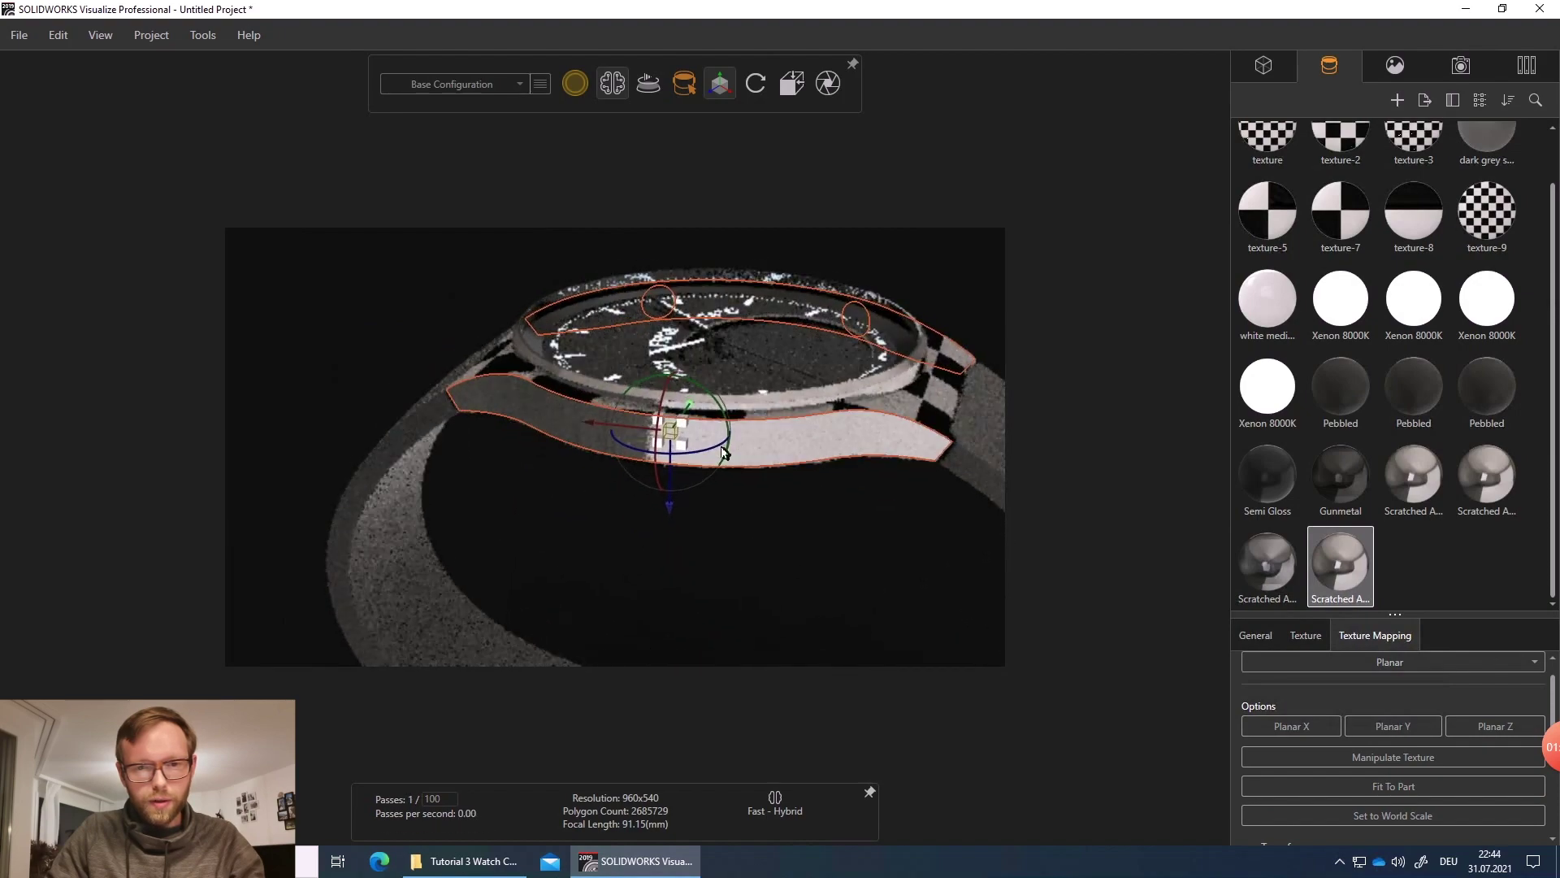
scroll(655, 458, "up", 2)
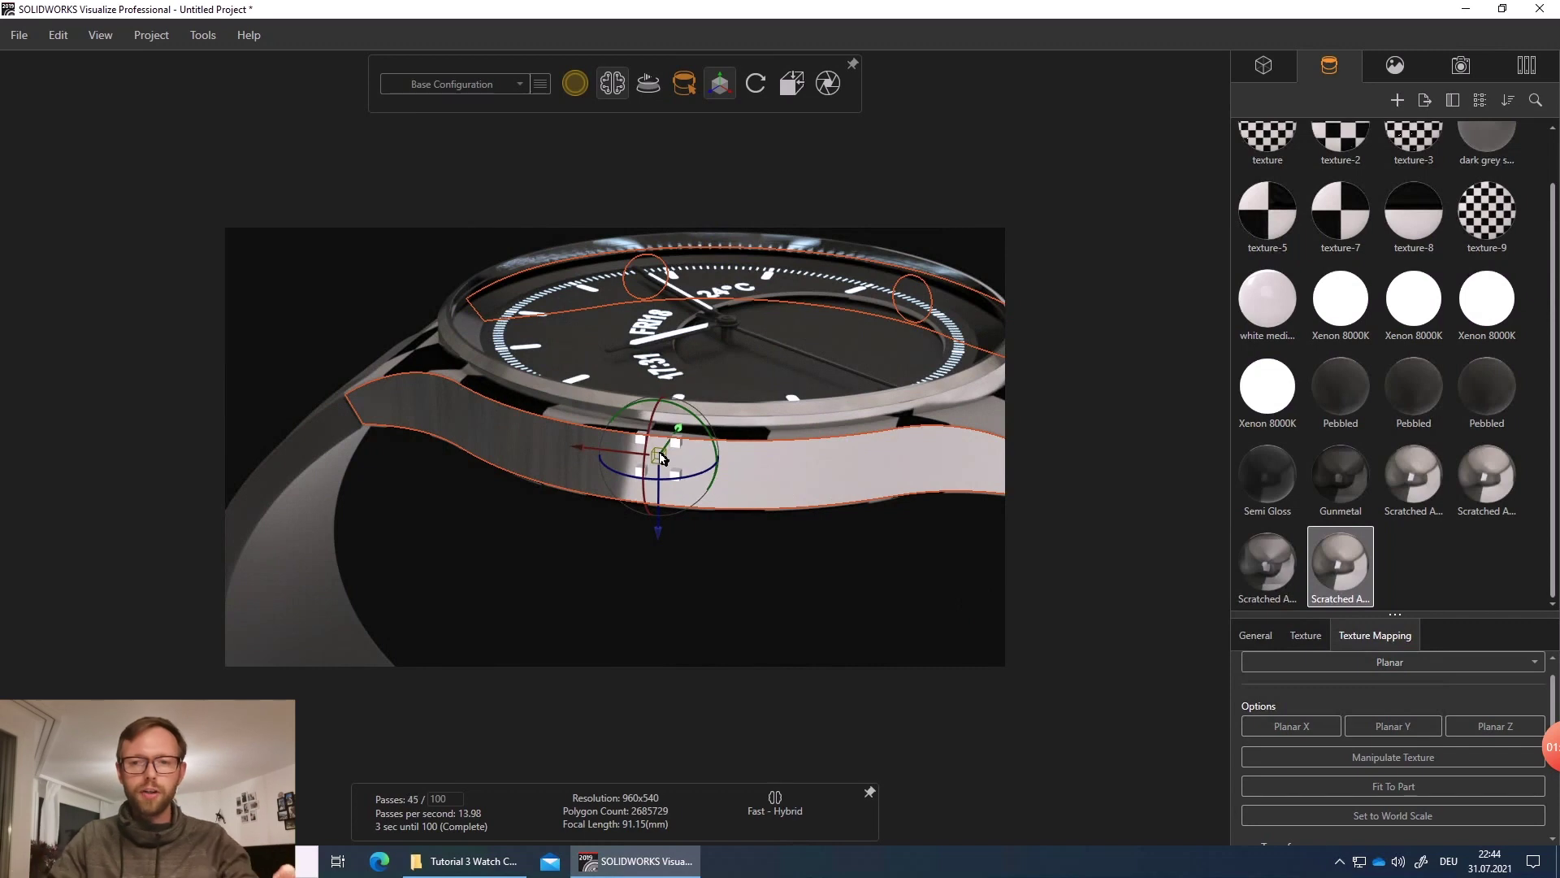
scroll(1387, 720, "down", 3)
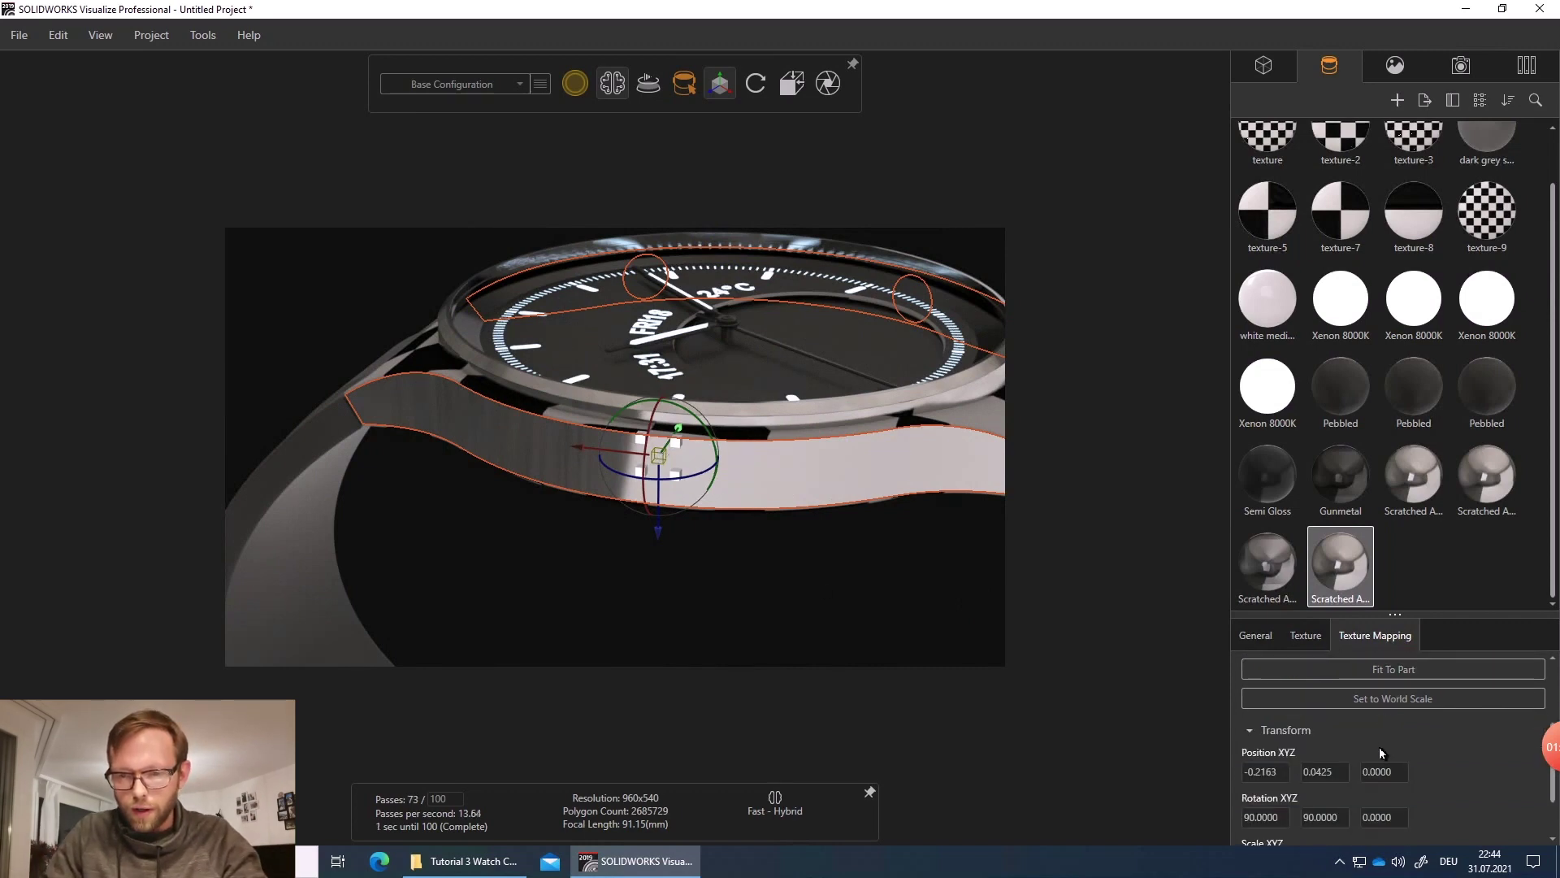
scroll(1389, 731, "down", 2)
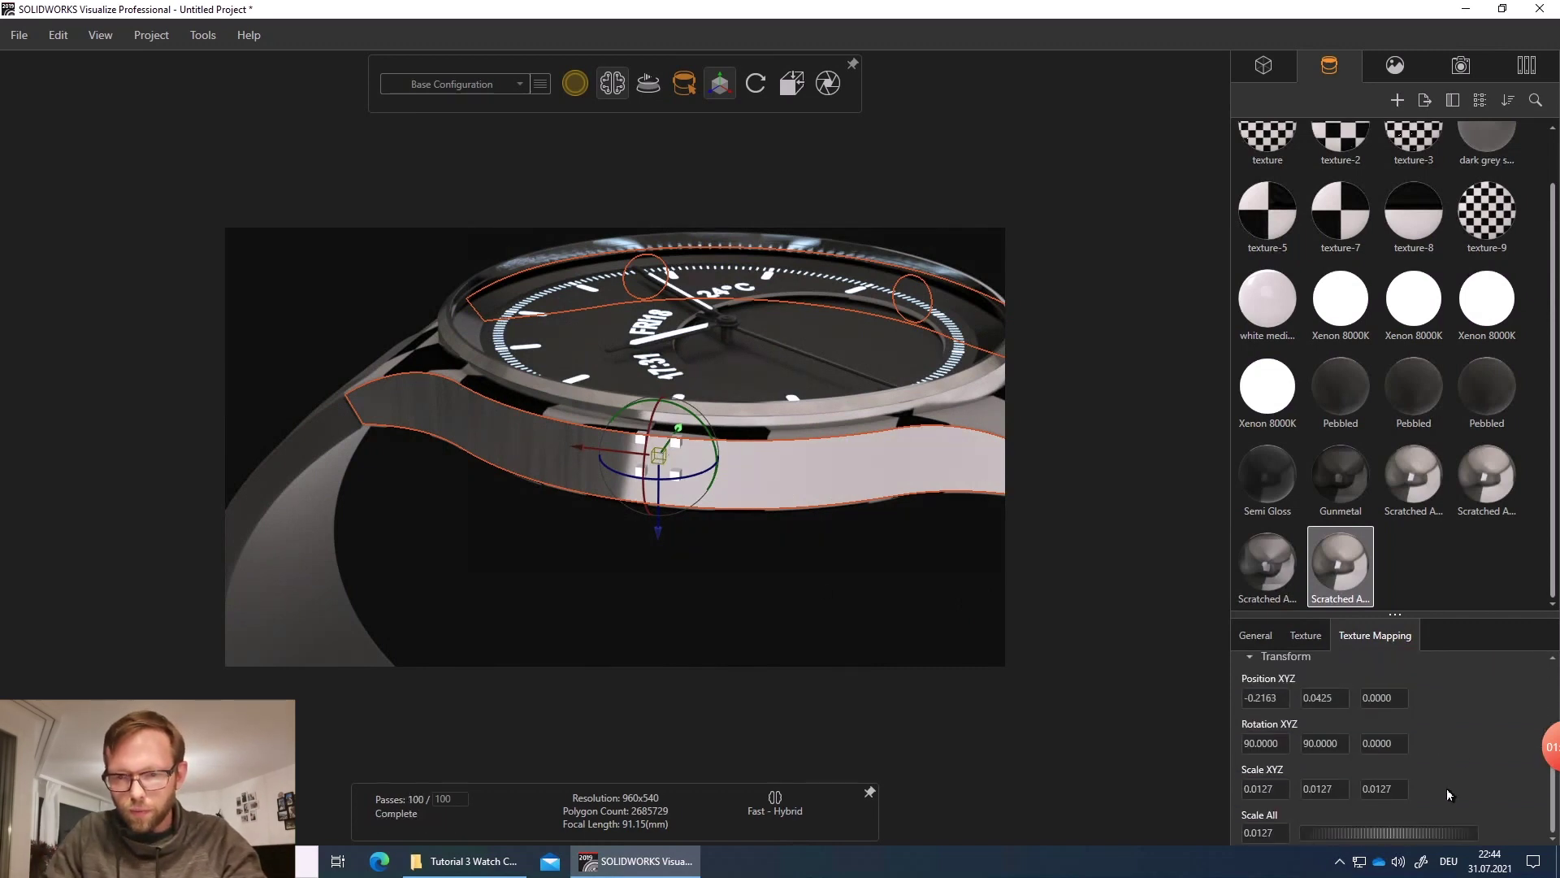
scroll(1452, 766, "up", 4)
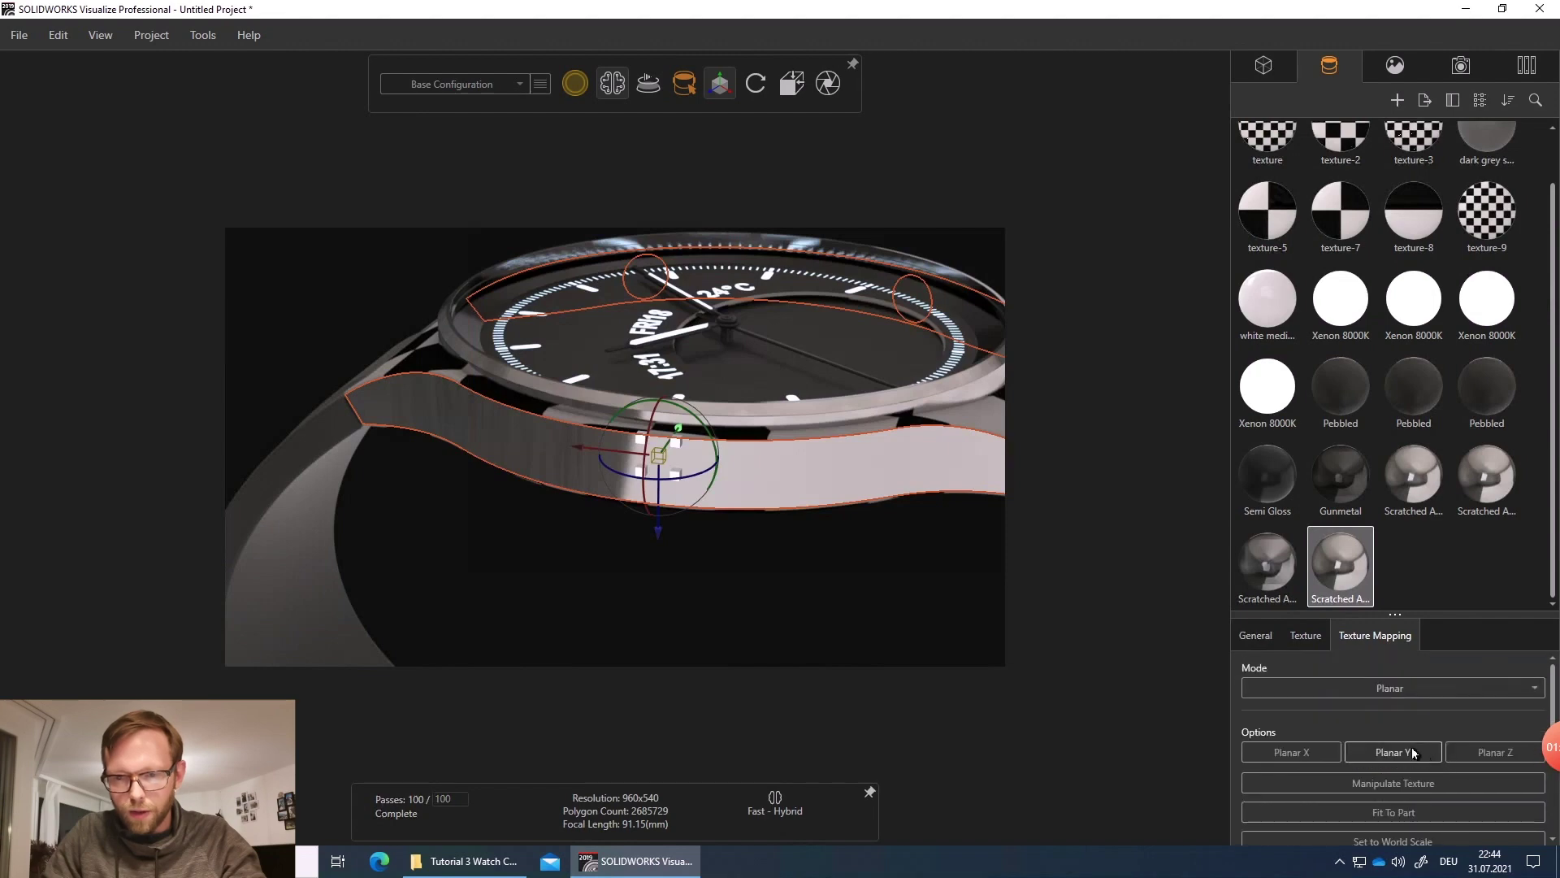
scroll(1360, 719, "down", 4)
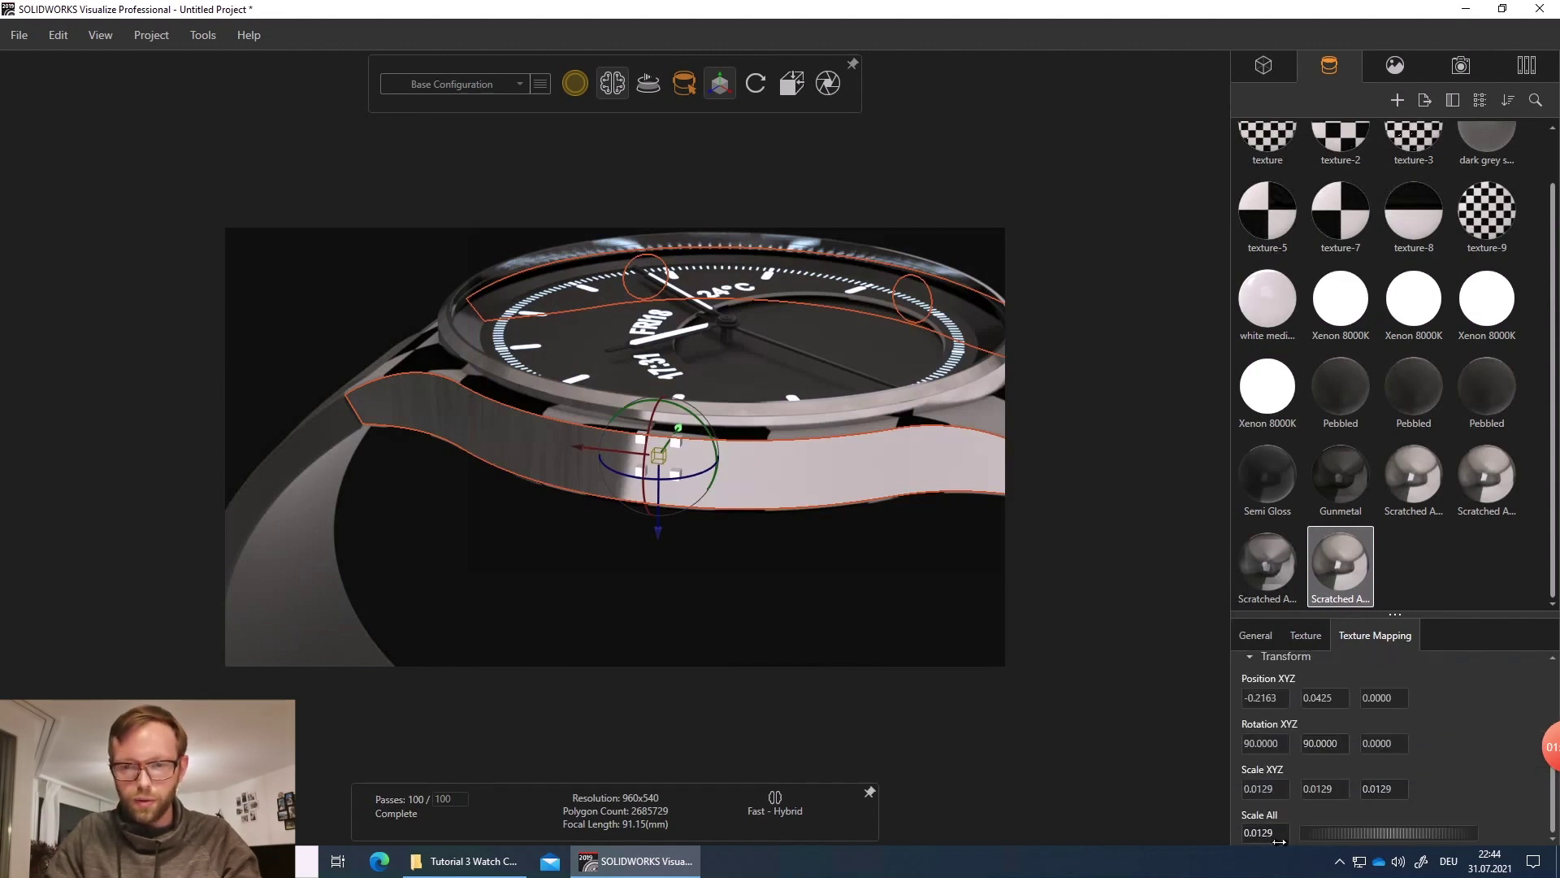
left_click_drag(1303, 835, 1310, 845)
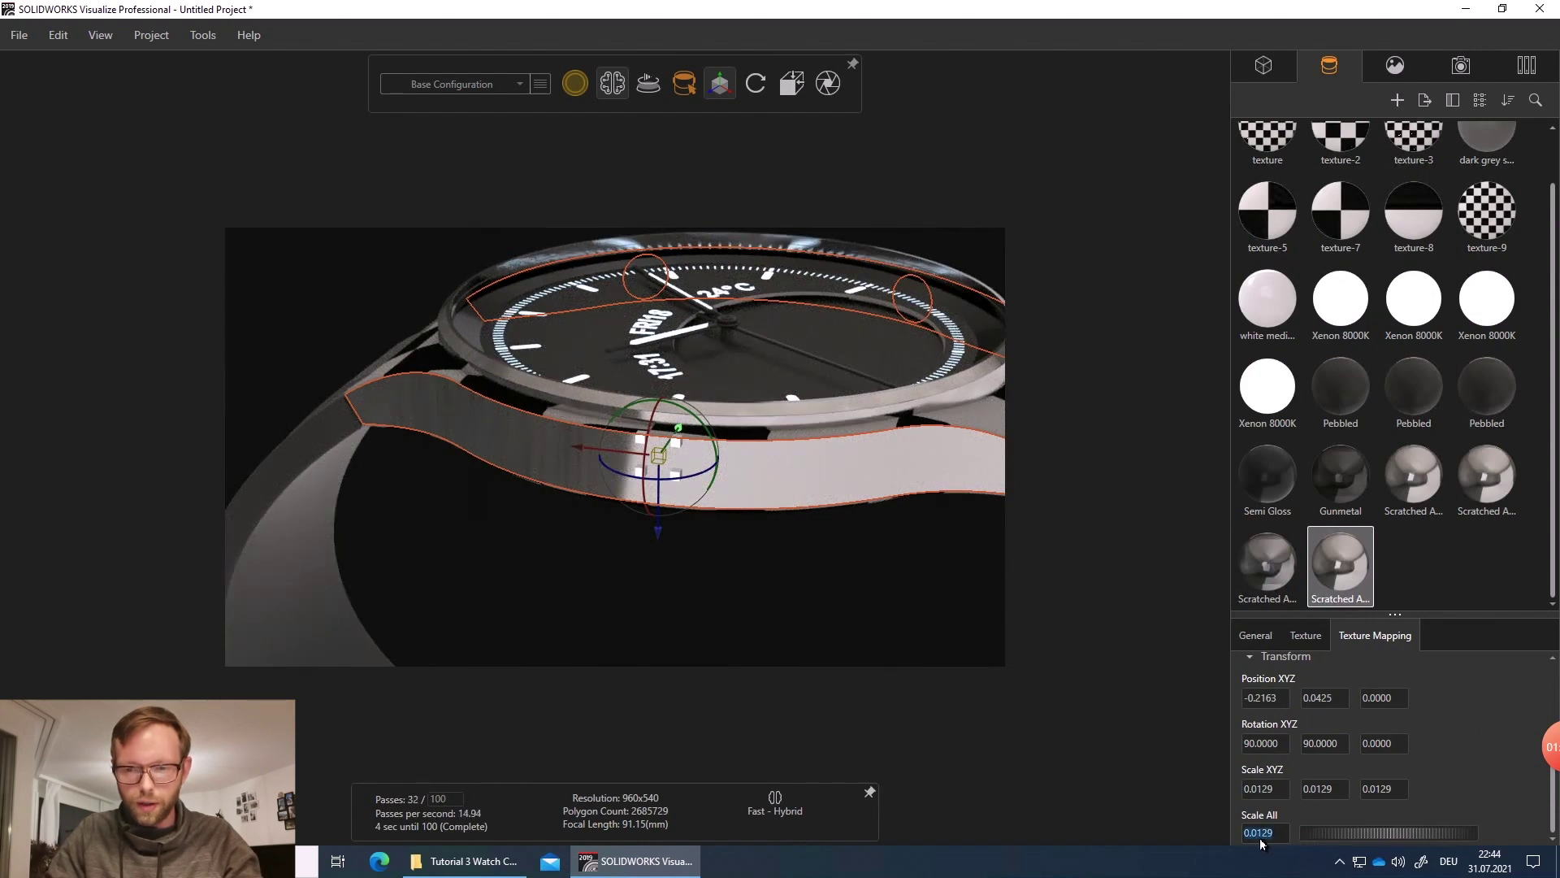
left_click(1261, 835)
left_click(1287, 837, "shift")
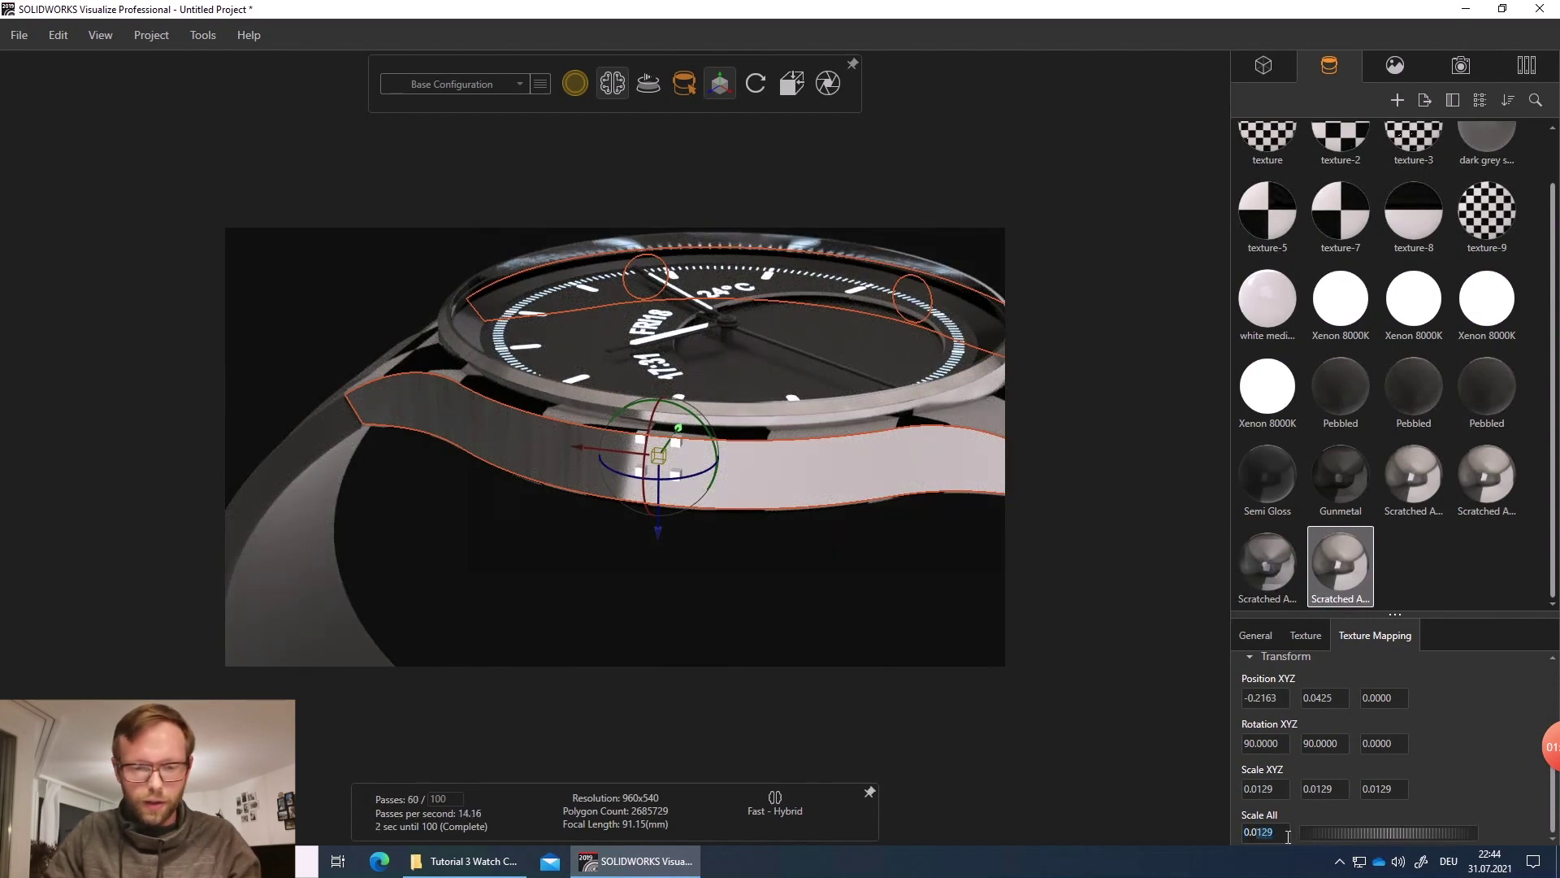
type("800")
key("Return")
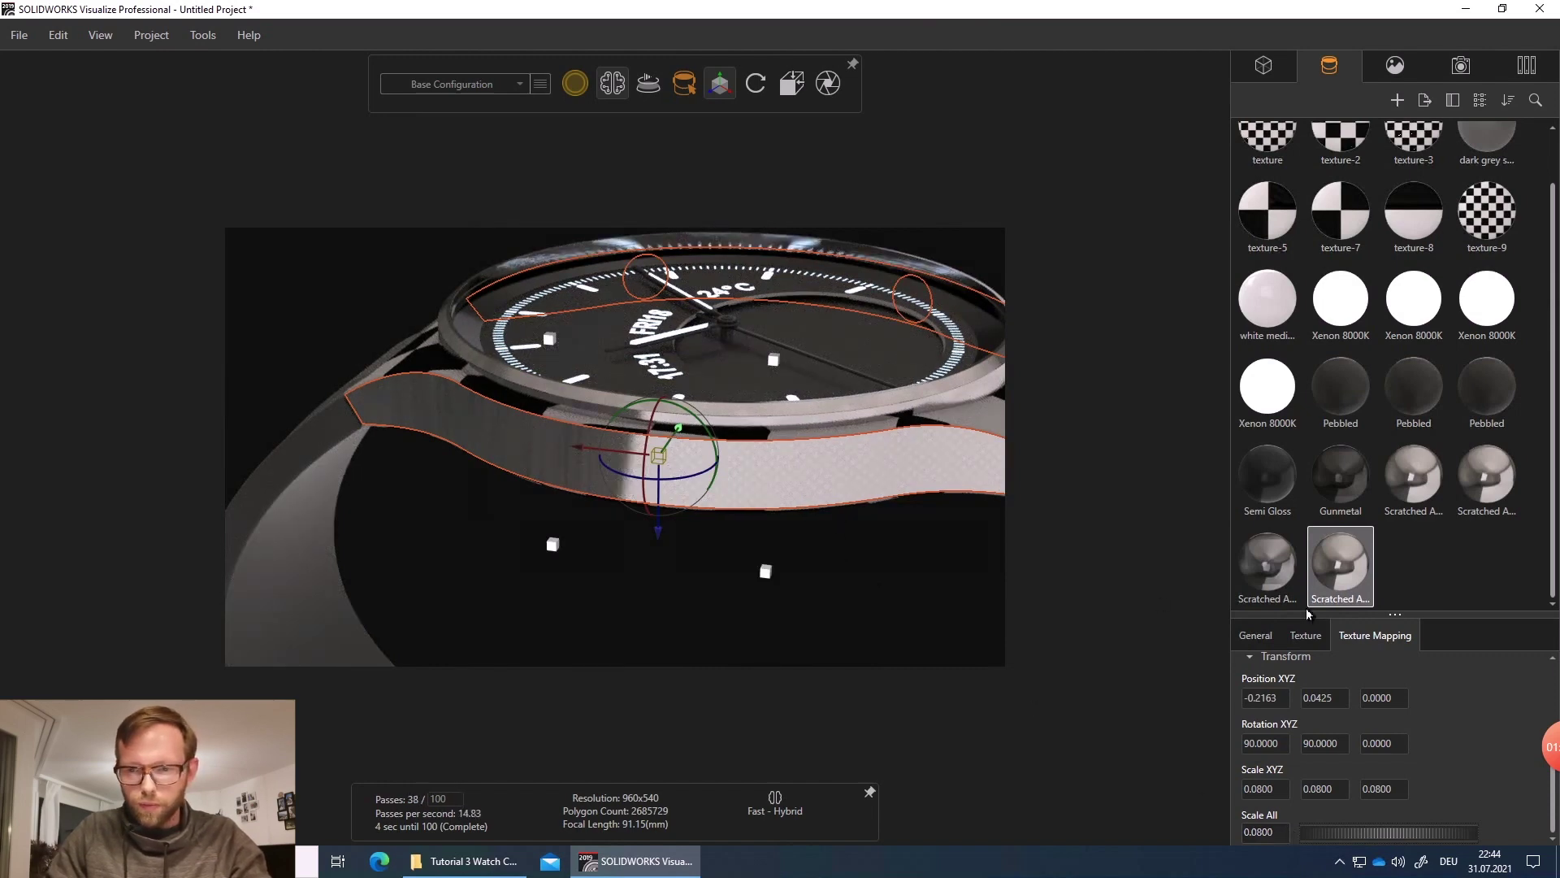
- Set the tiling of the copied aluminum appearance's bump texture to 1.00 in U and V
scroll(1320, 675, "up", 5)
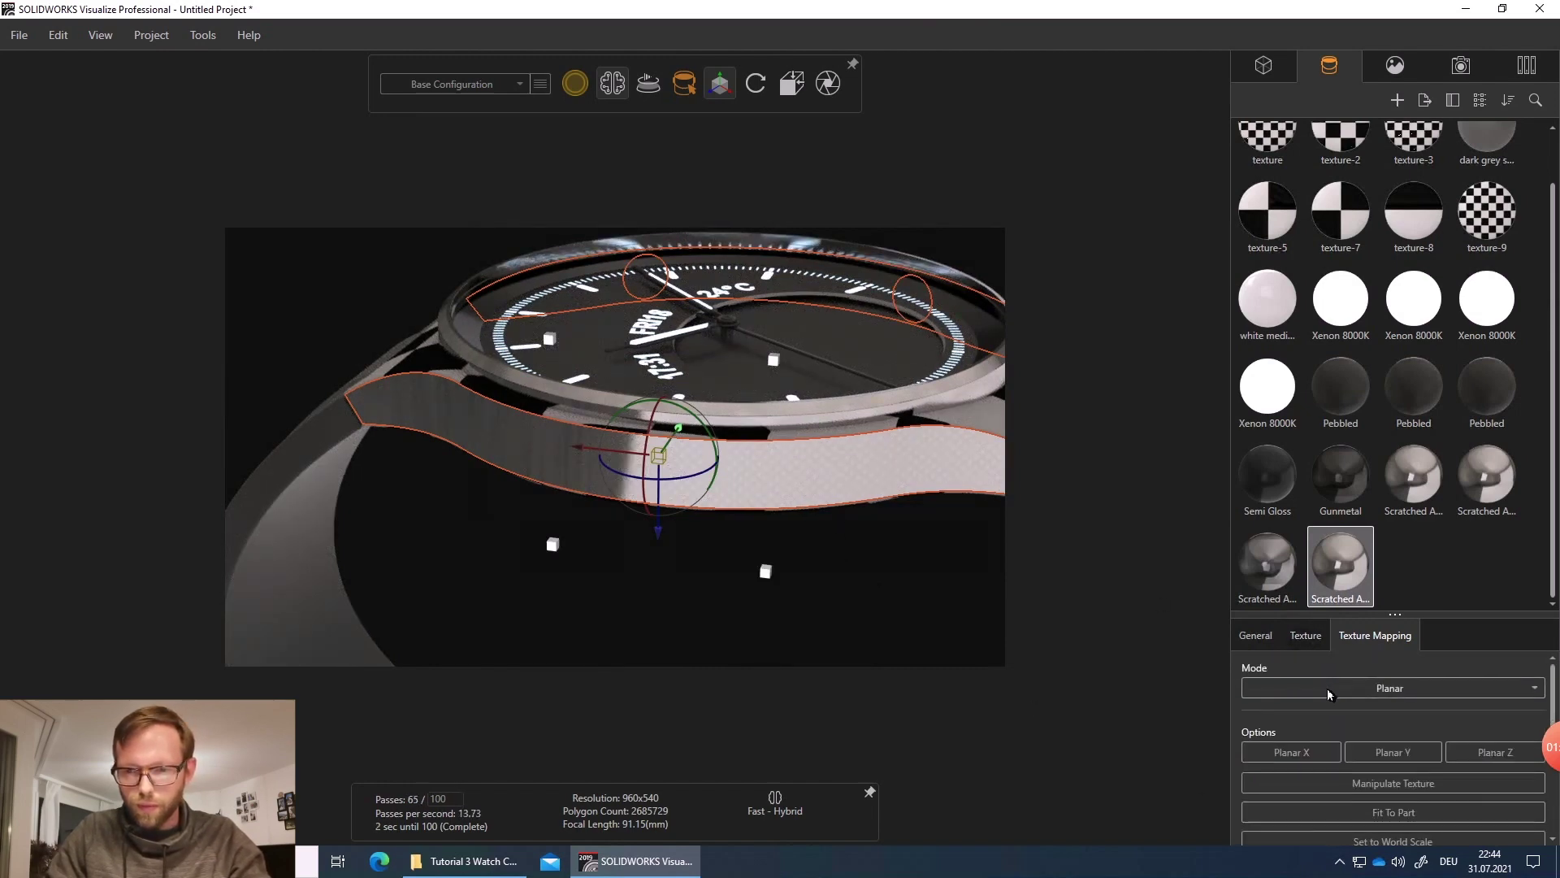
left_click(1310, 643)
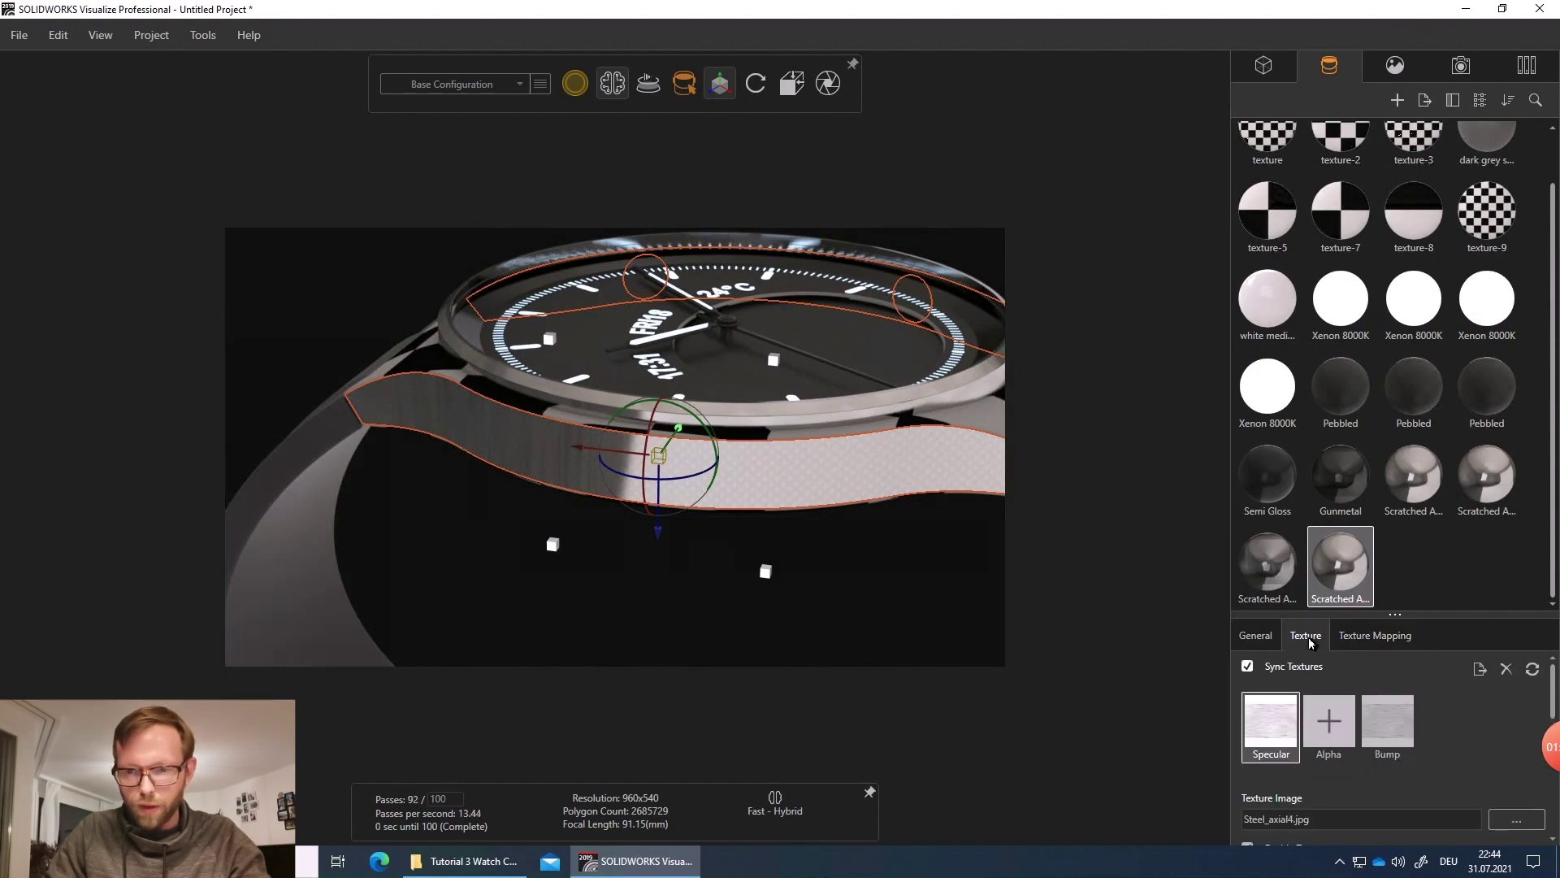
left_click(1380, 725)
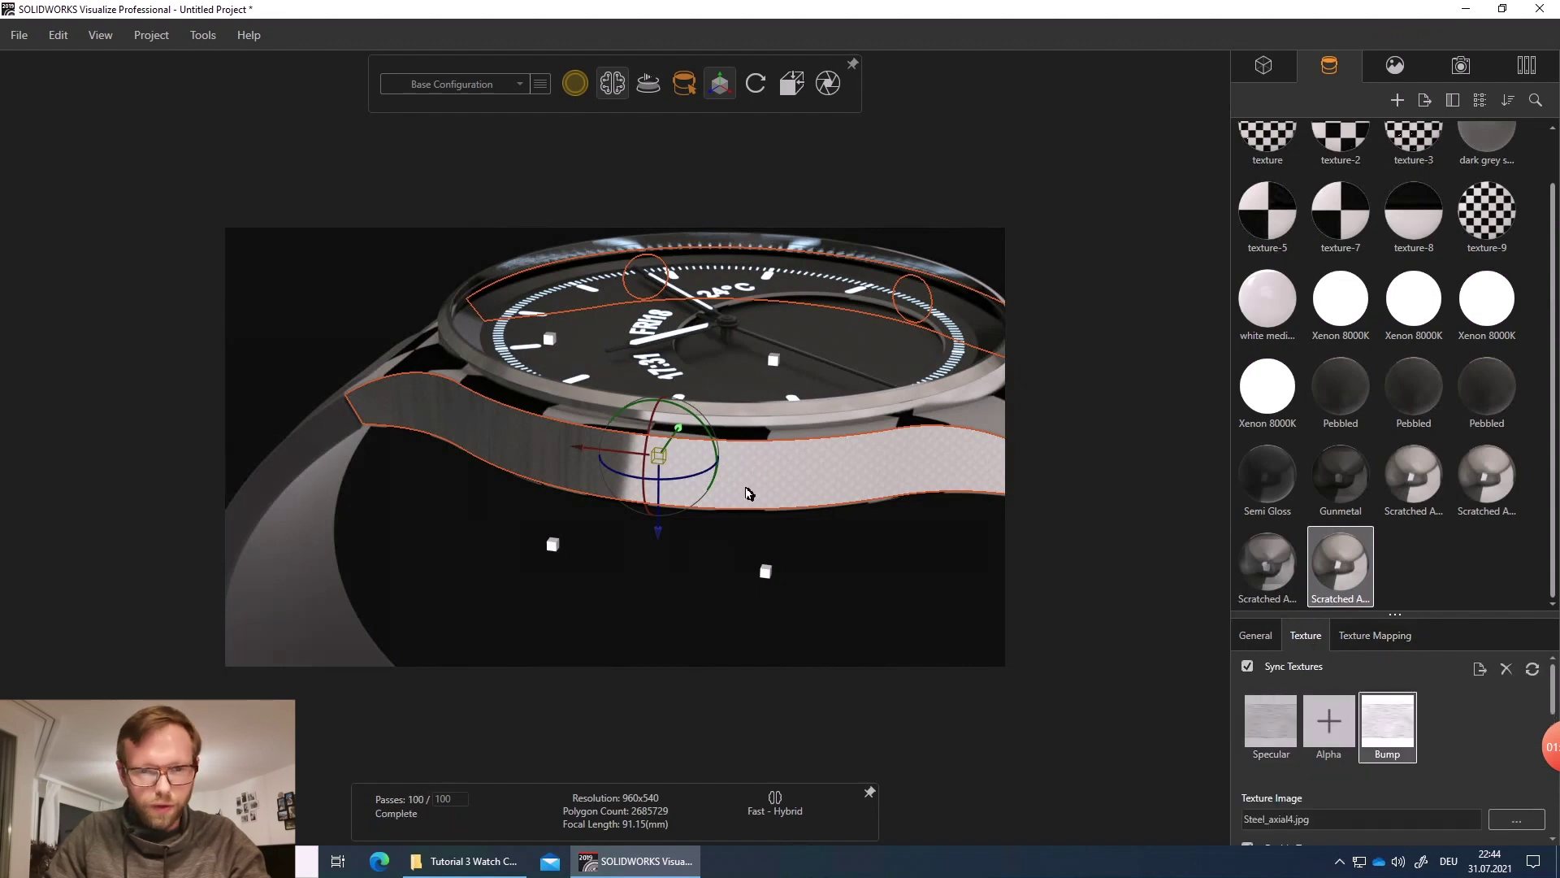
scroll(748, 492, "up", 5)
scroll(1349, 752, "down", 5)
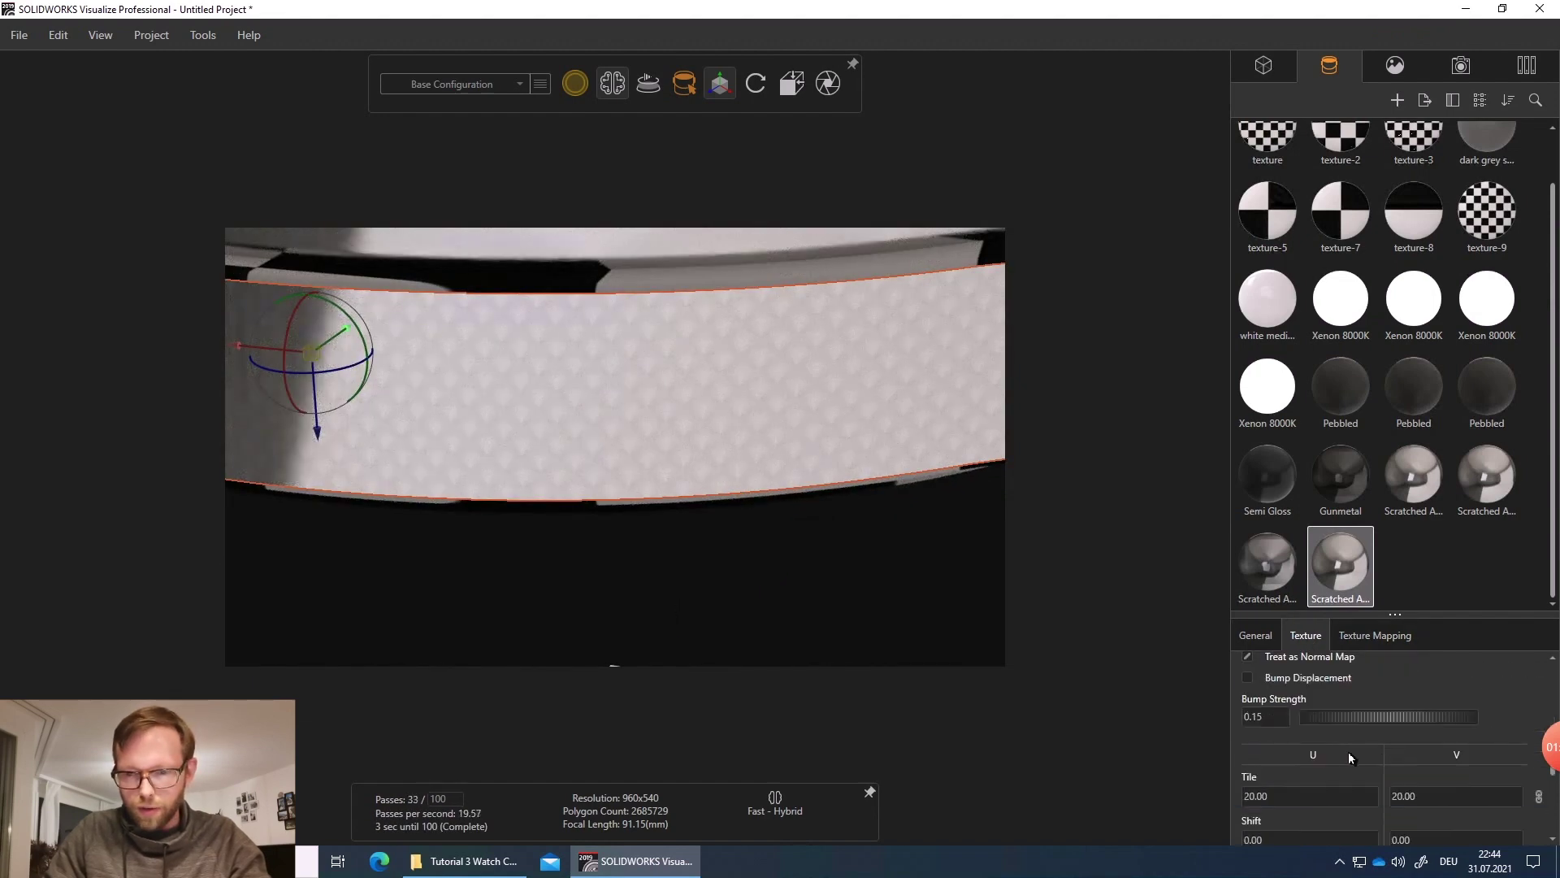
double_click(1286, 797)
type("1")
key("Tab")
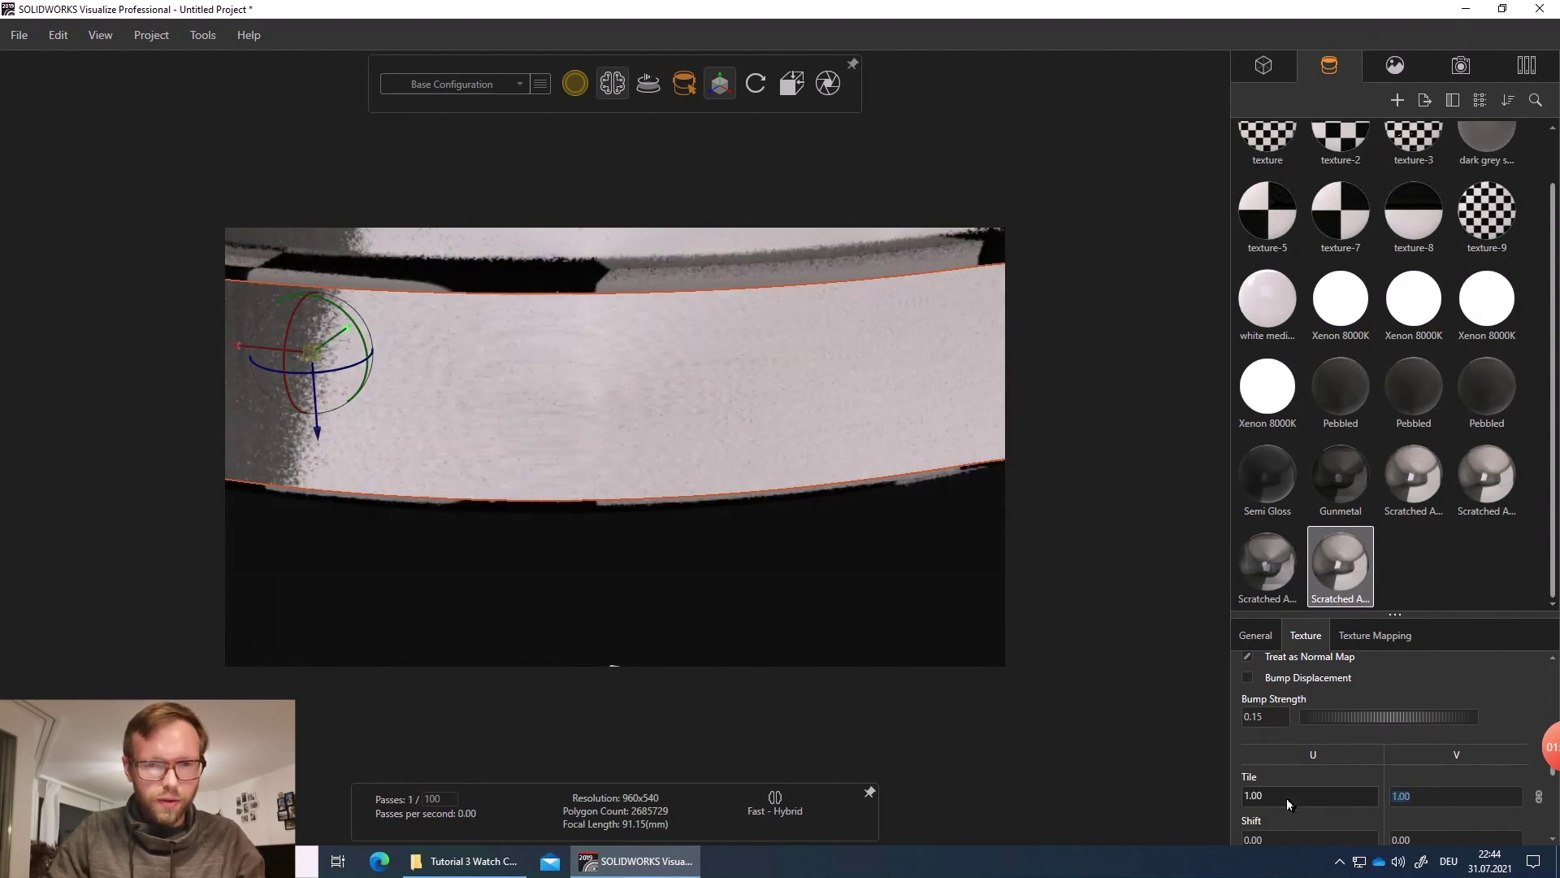
- Check the brushed pattern on the case side and set the bump texture's tiling to 2.00 in U and V
middle_click_drag(692, 426, 1004, 332)
scroll(841, 341, "down", 5)
scroll(841, 341, "up", 5)
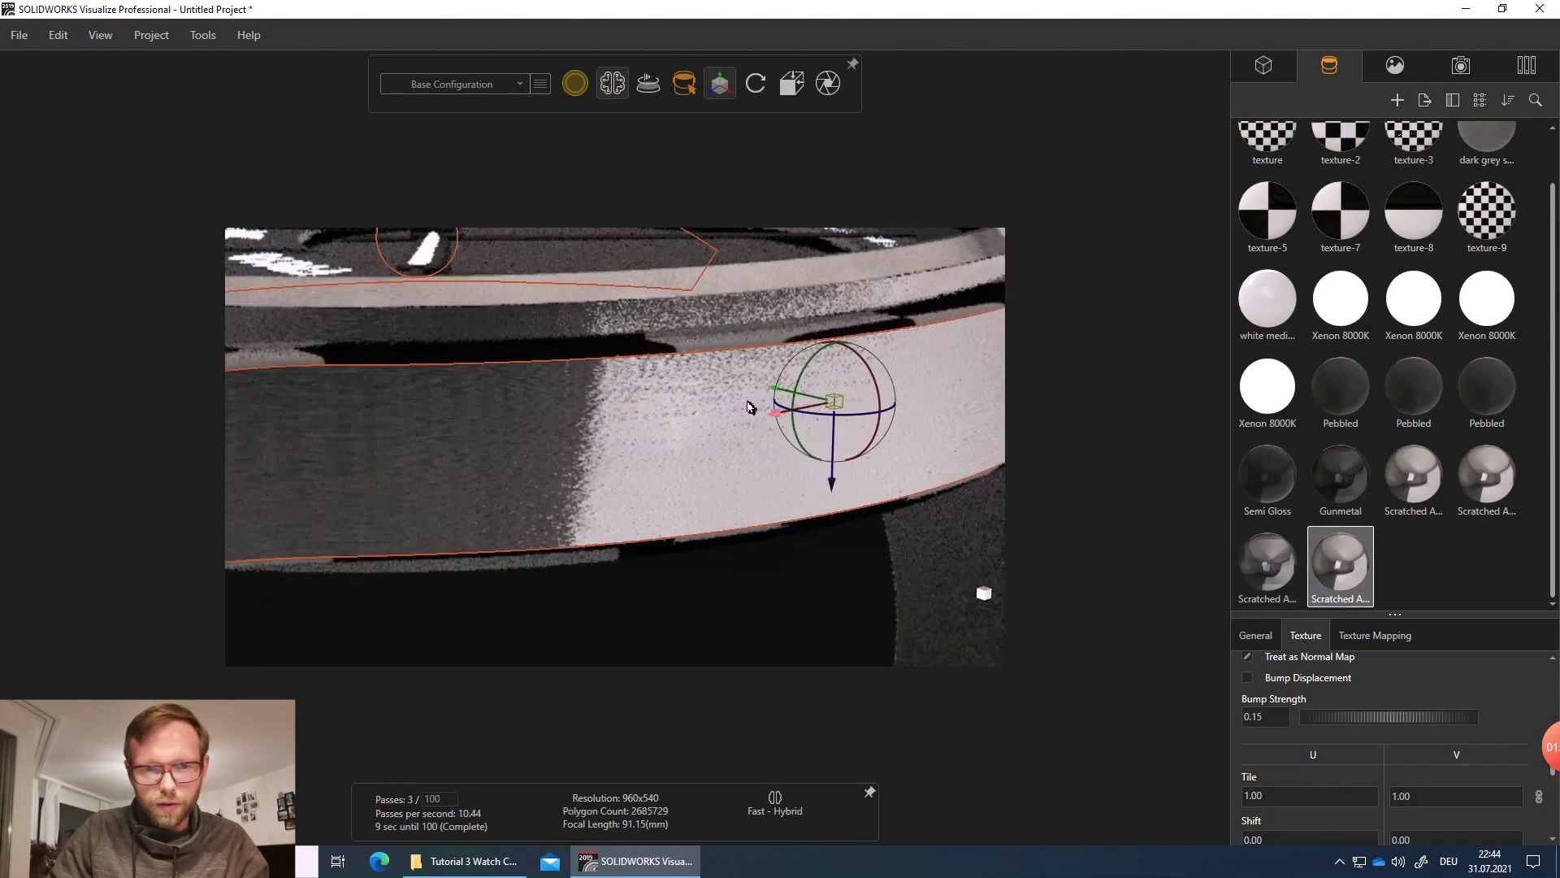
scroll(567, 418, "up", 3)
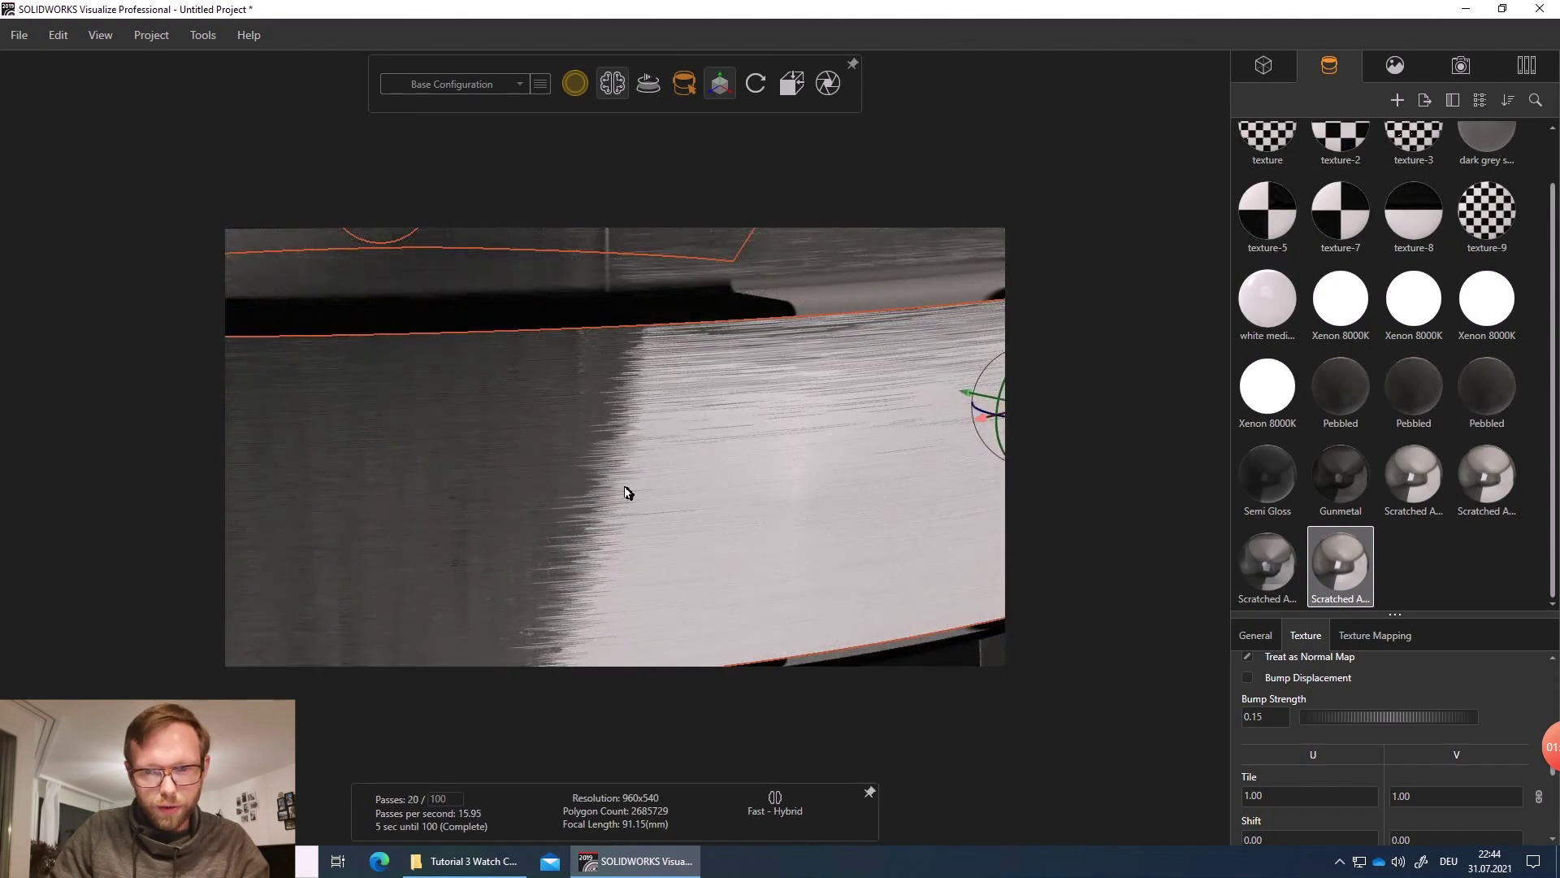
left_click(1288, 807)
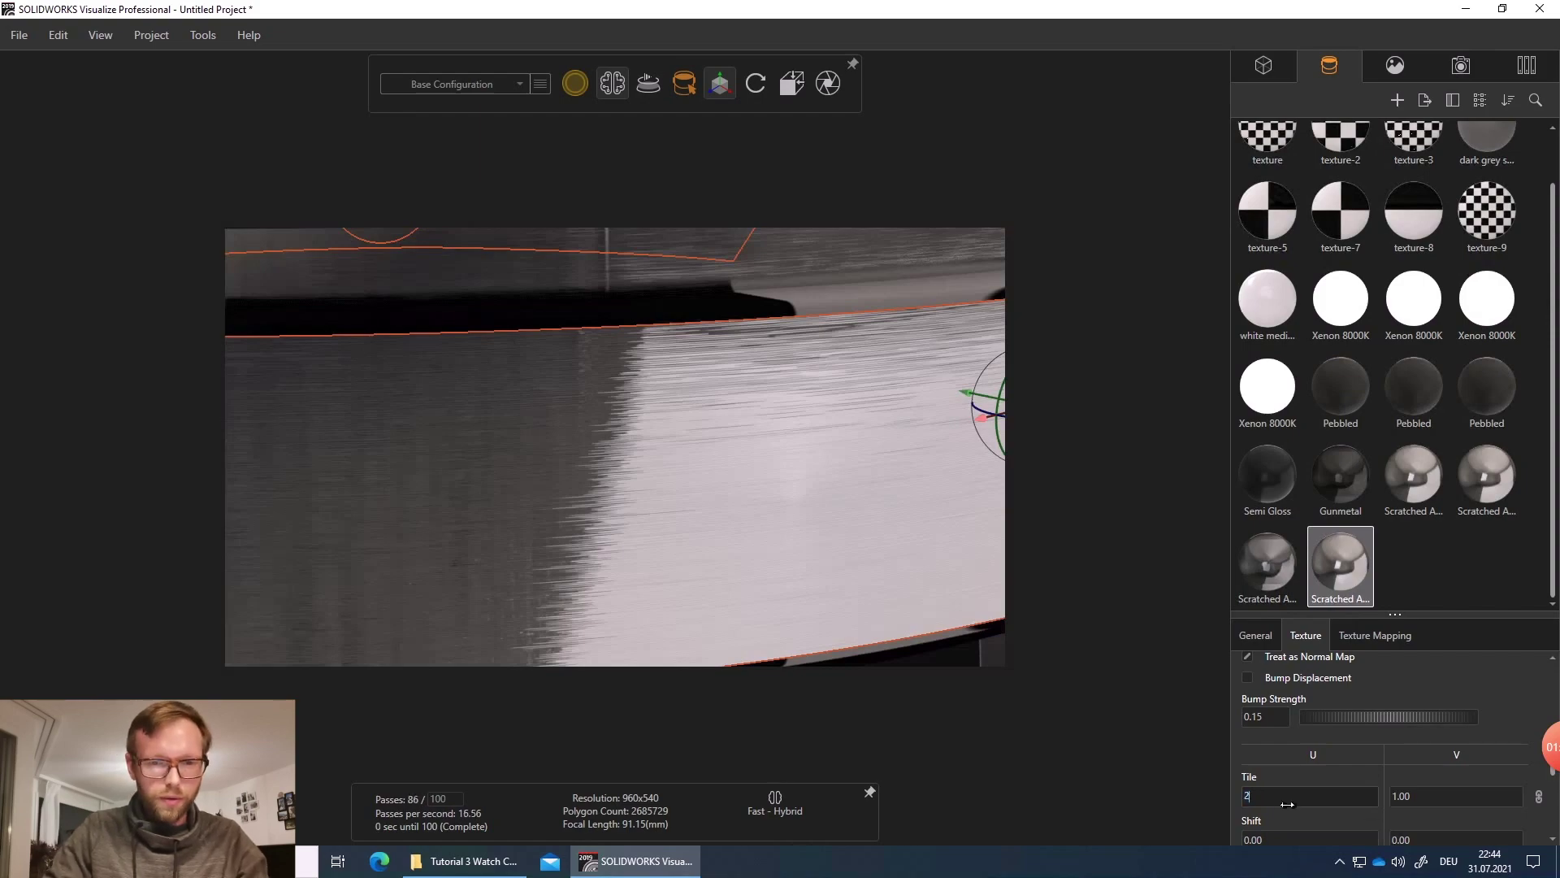
type("2")
key("Tab")
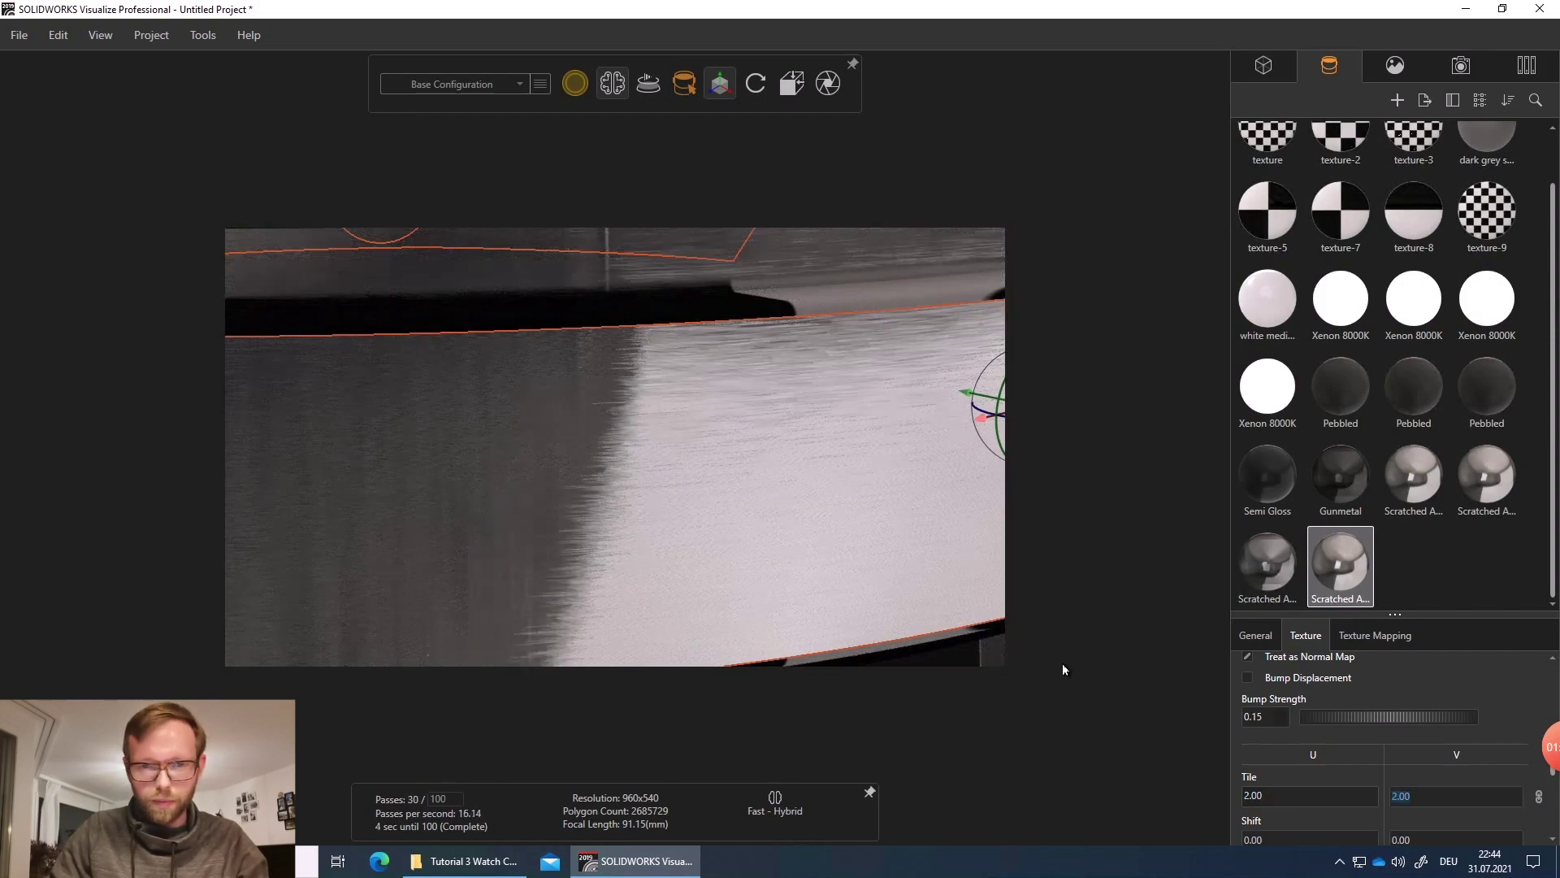
- Examine the finer brushed finish on the case's side surface from a distance and up close
scroll(769, 481, "down", 5)
middle_click_drag(646, 491, 672, 486)
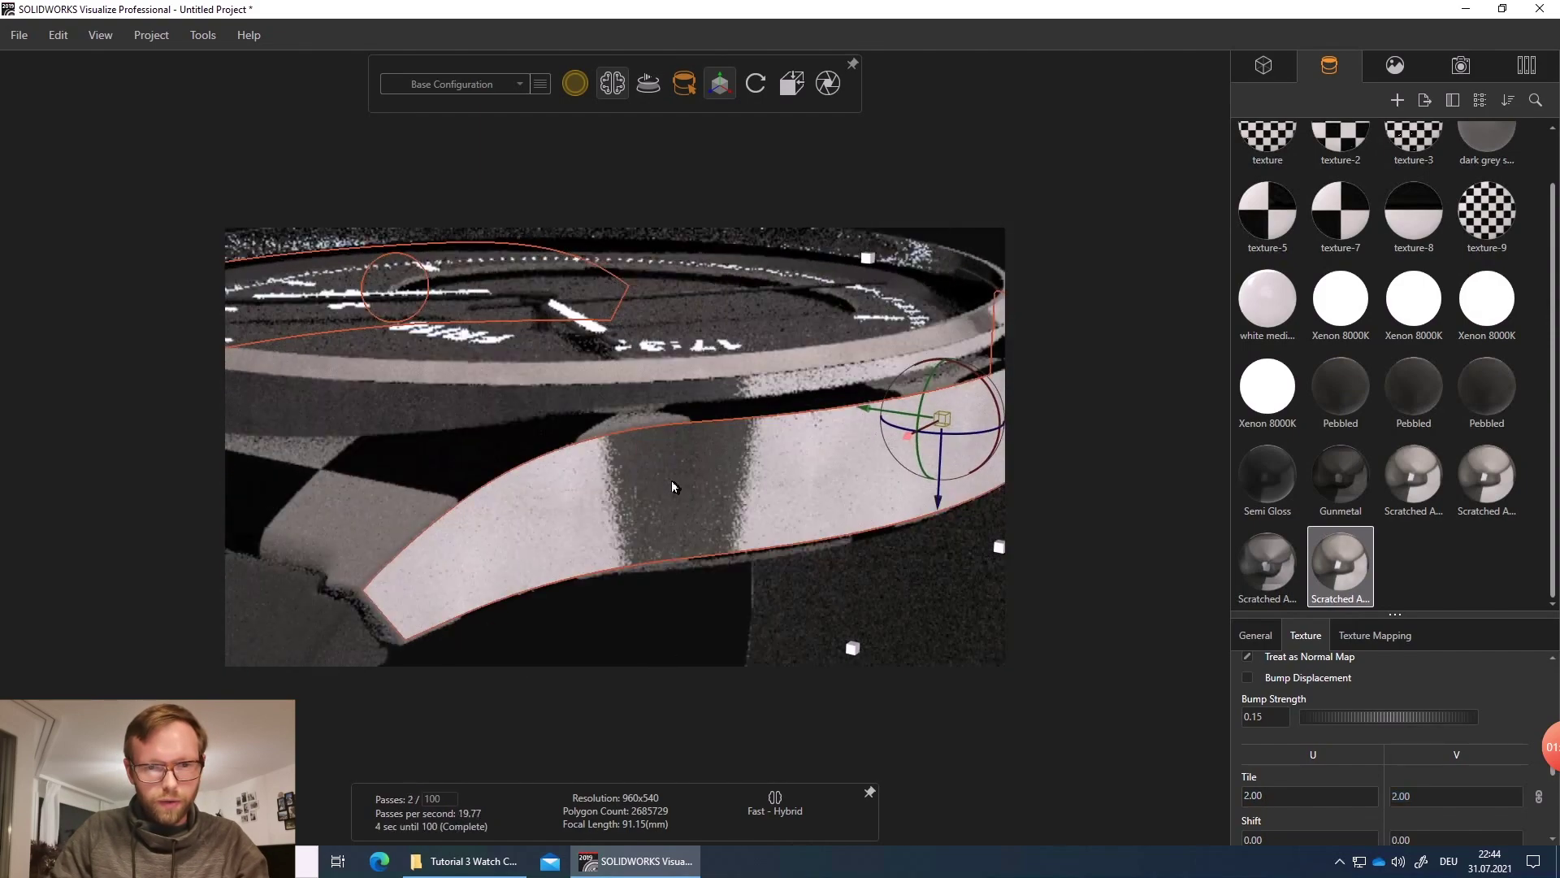
scroll(714, 481, "up", 5)
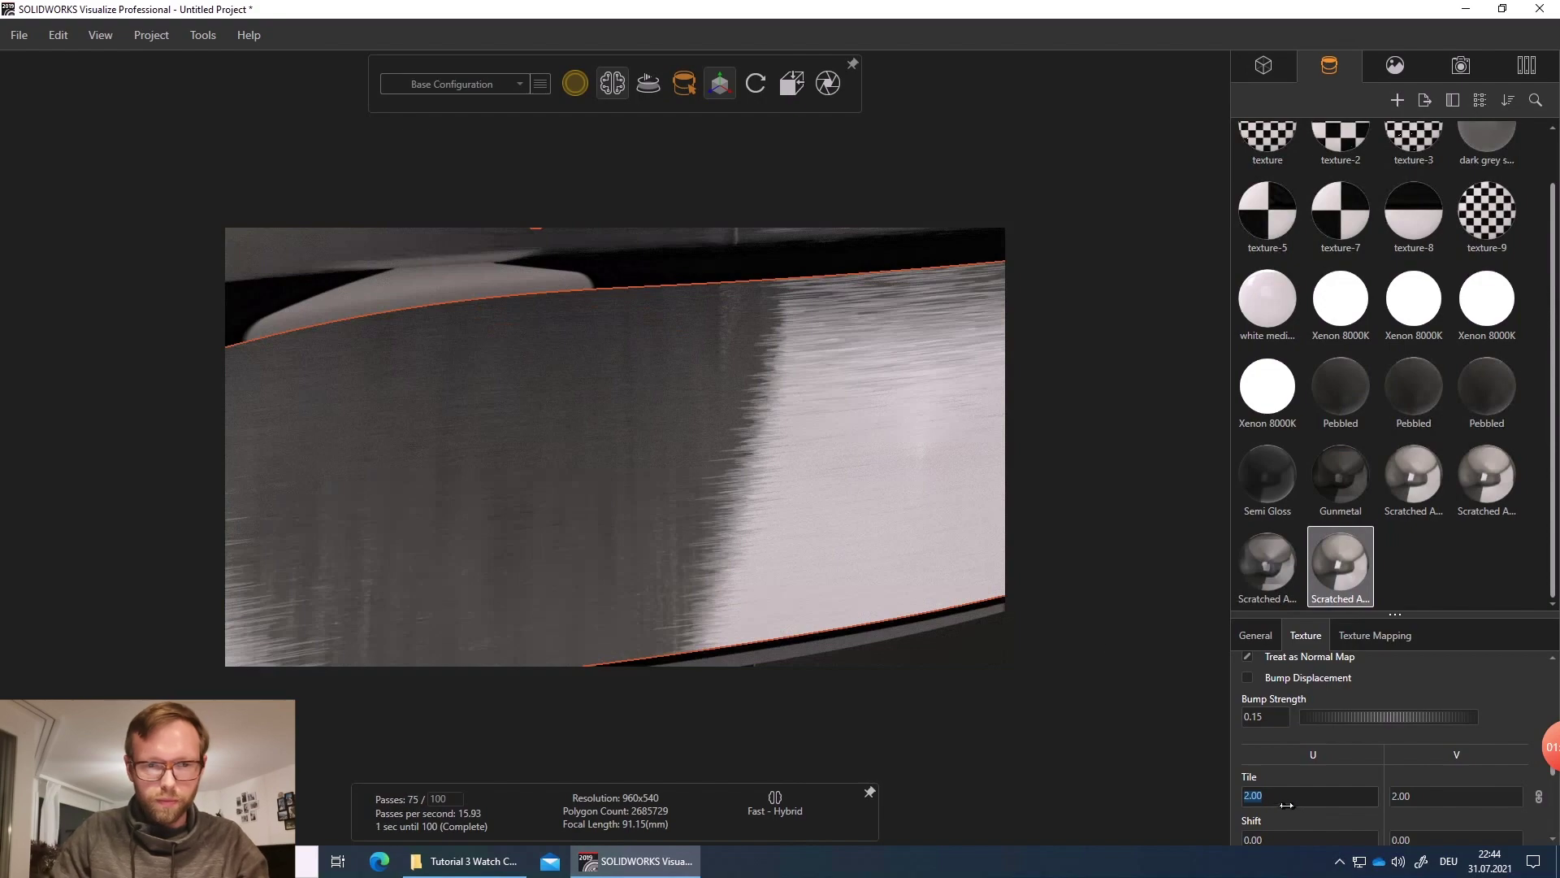
- Duplicate the side surfaces' Scratched Aluminum appearance and apply the copy to the case's top lug surface
scroll(556, 416, "down", 5)
middle_click_drag(585, 418, 683, 526)
scroll(681, 528, "up", 4)
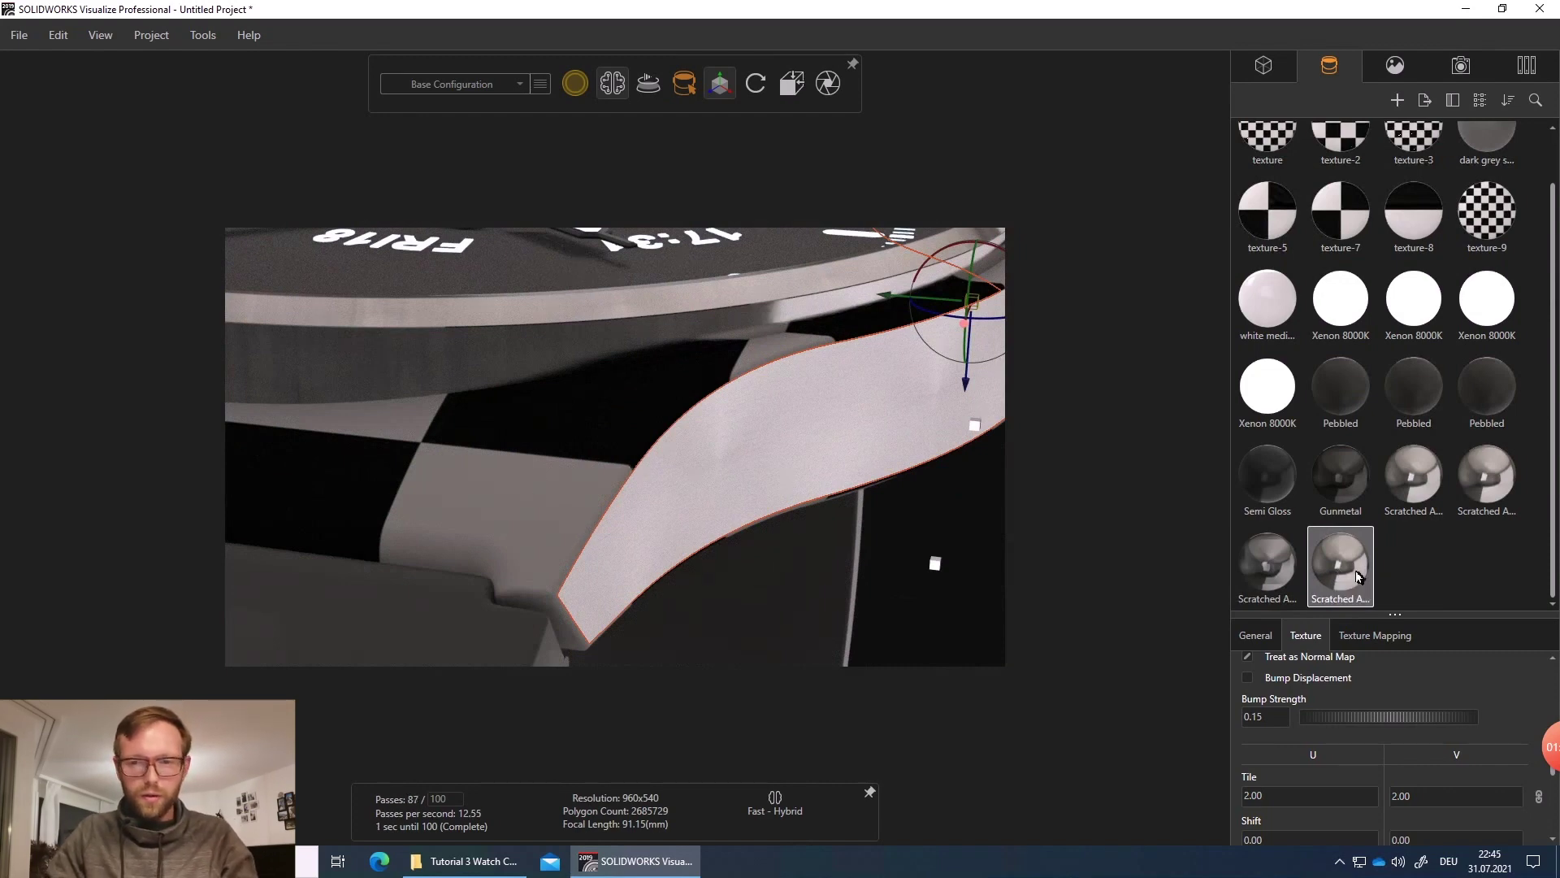
key("ctrl+v")
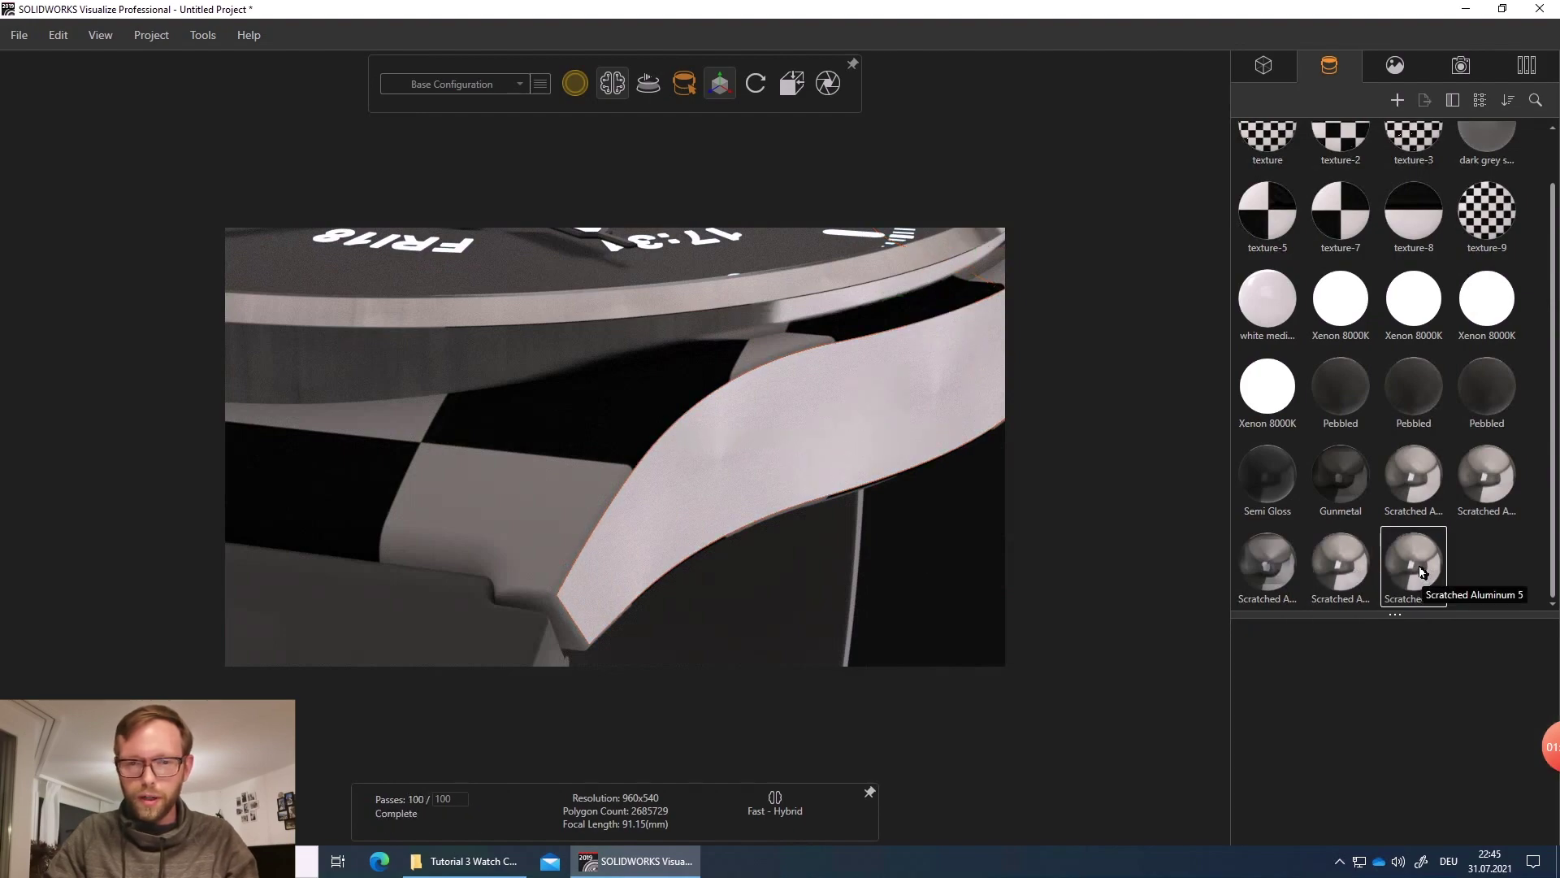
left_click_drag(1422, 571, 532, 498)
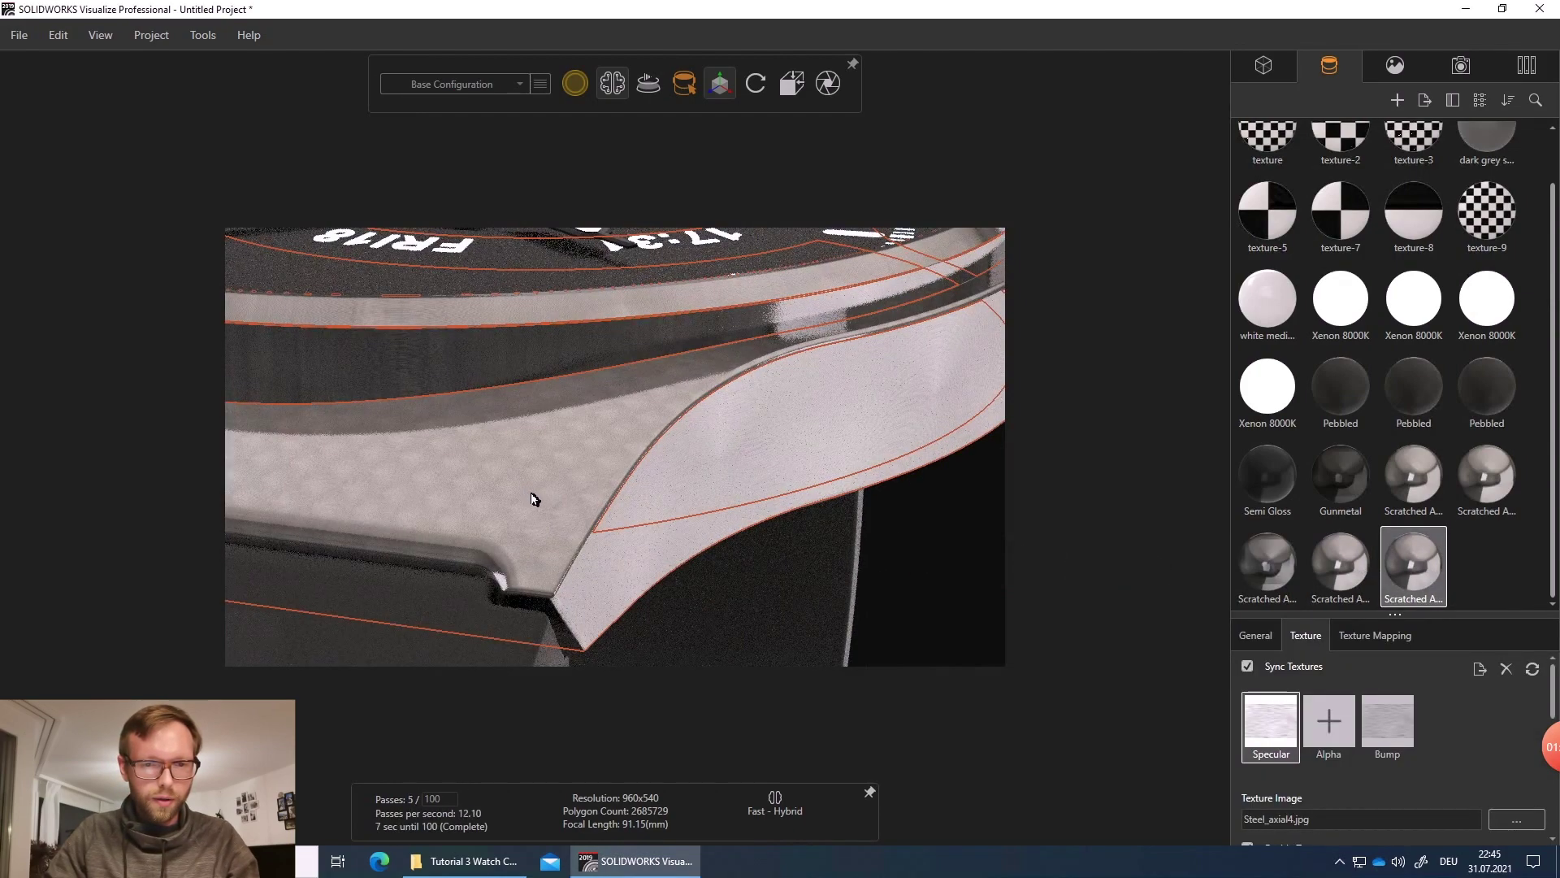
scroll(528, 503, "up", 3)
scroll(631, 451, "down", 3)
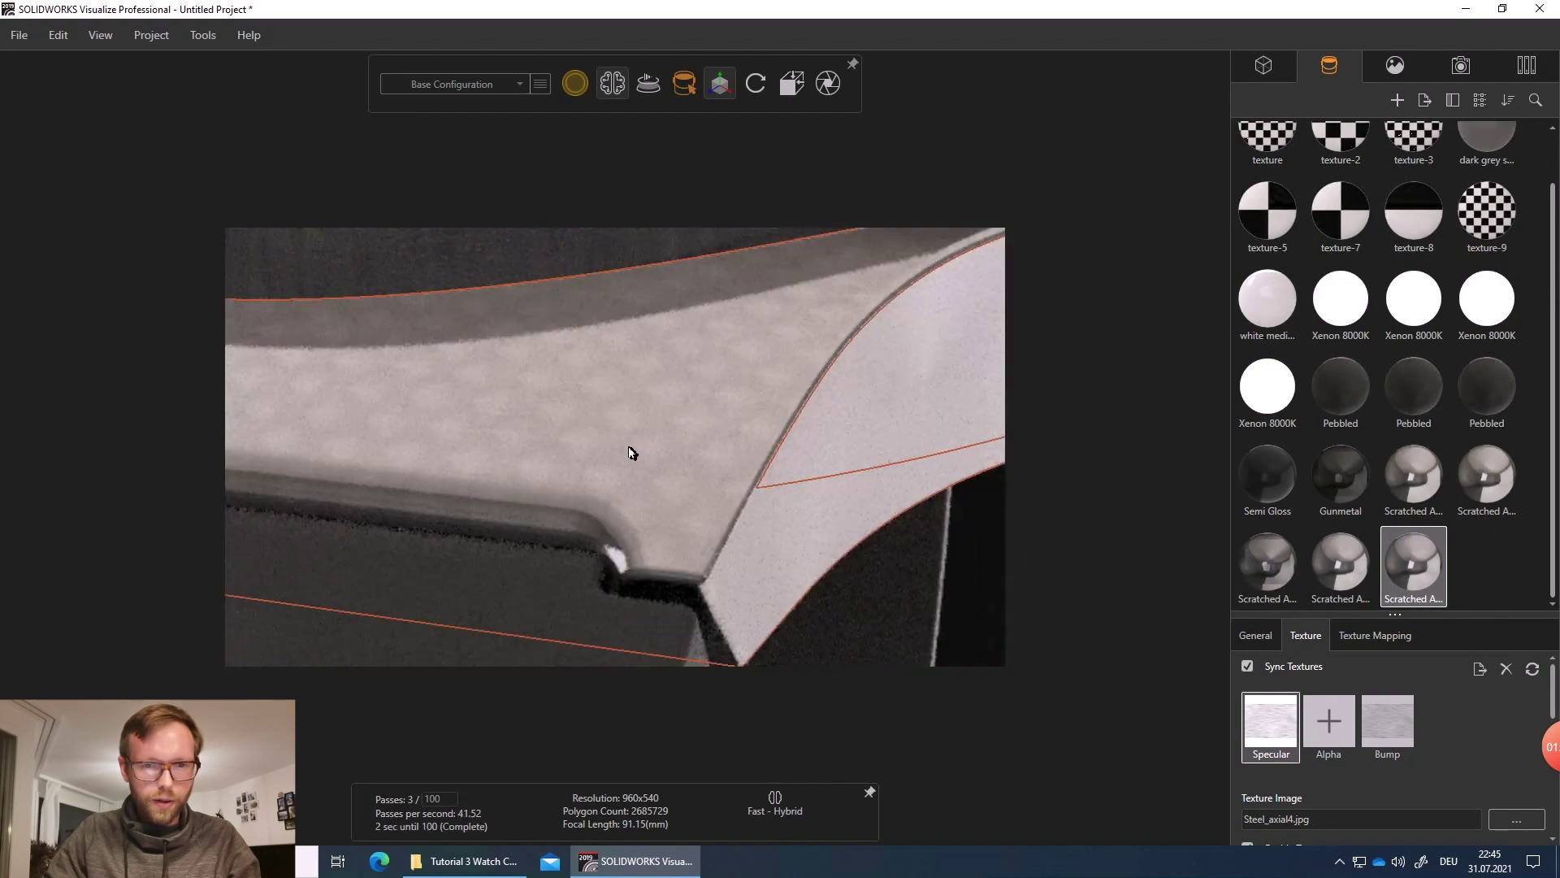
scroll(673, 415, "up", 1)
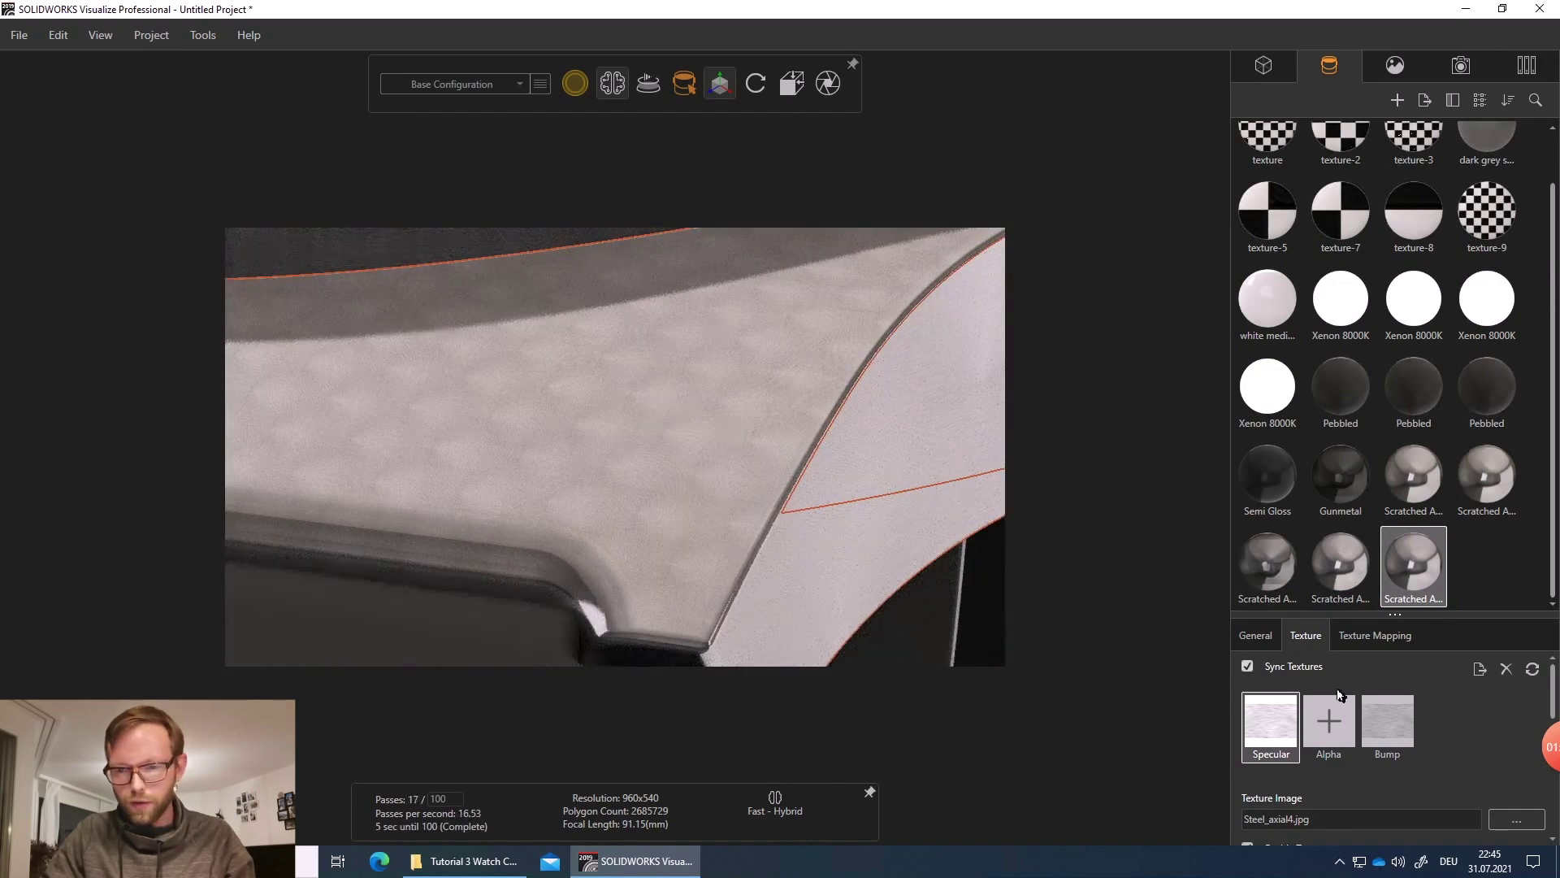
- Reactivate the object manipulation tool so the texture manipulator shows on the watch case
scroll(1463, 731, "down", 3)
scroll(695, 412, "down", 5)
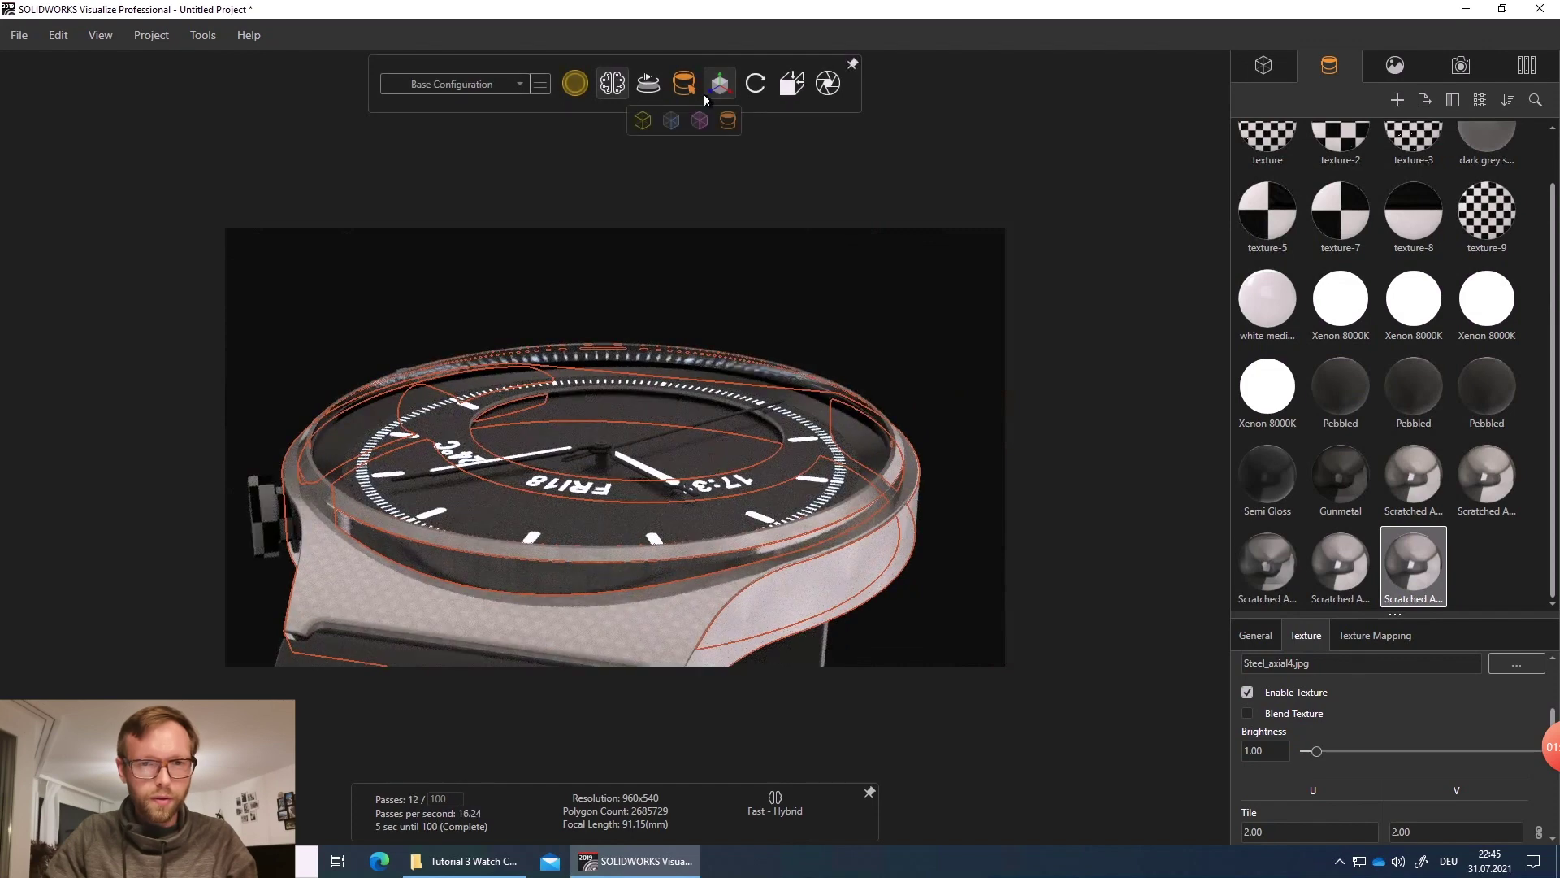
left_click(707, 92)
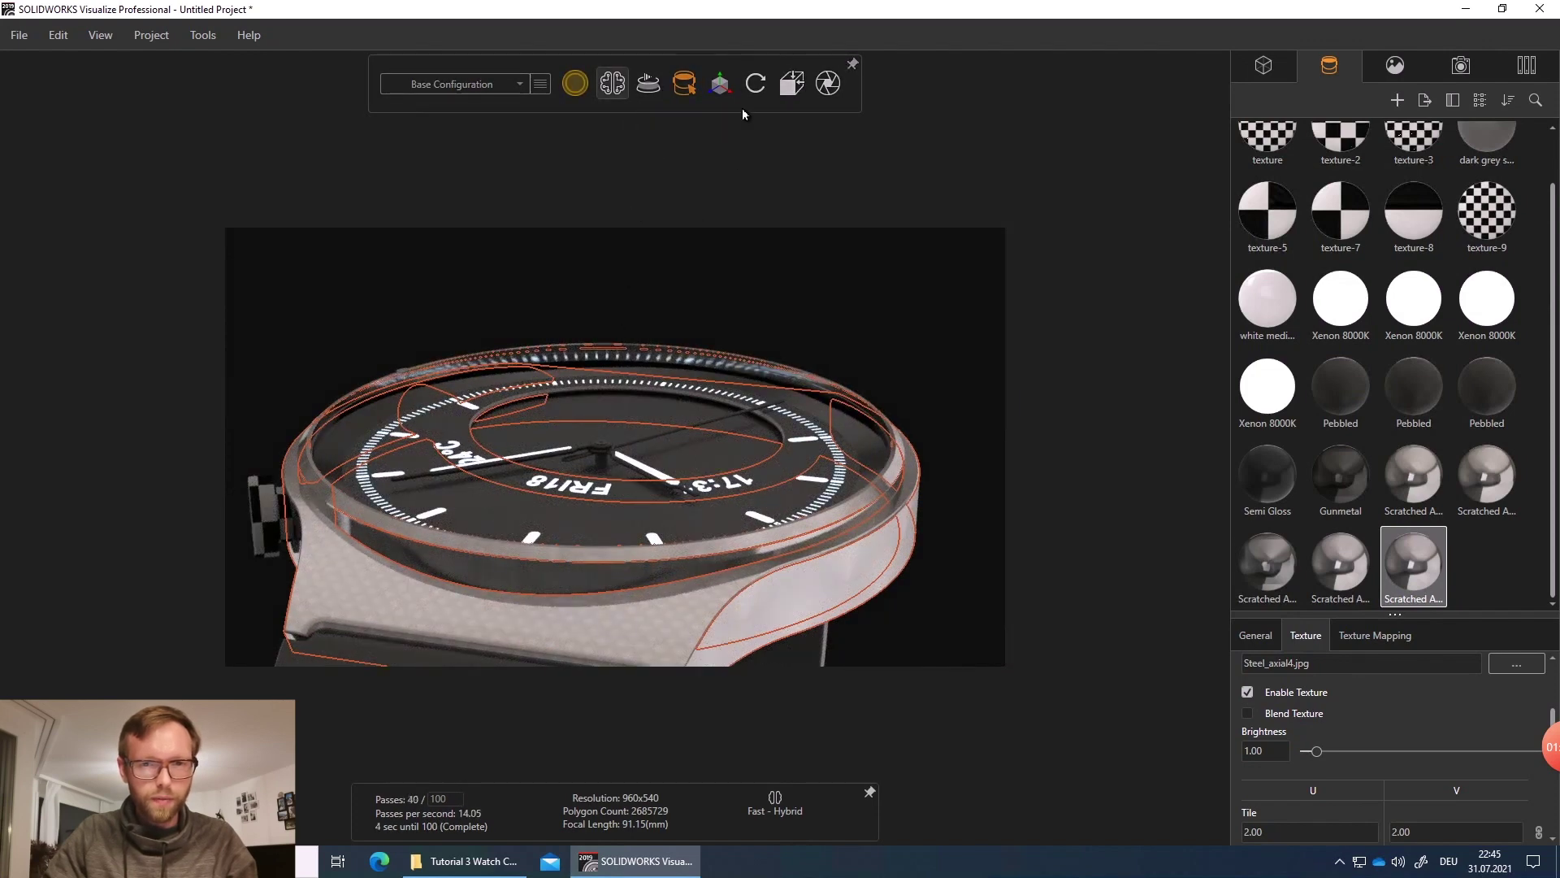
left_click(660, 122)
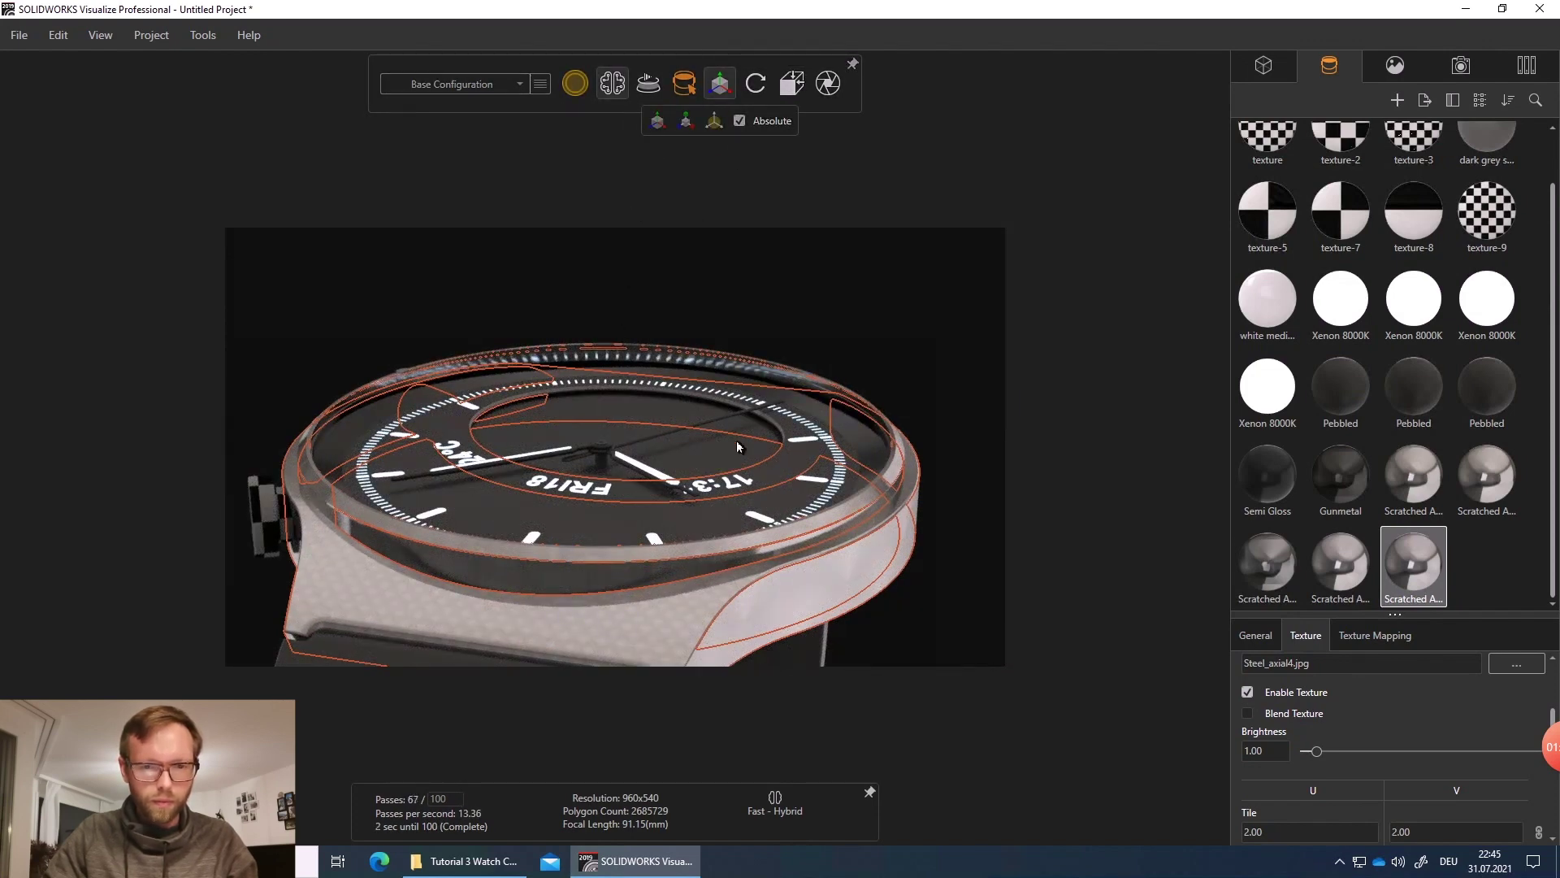
middle_click_drag(737, 441, 518, 561)
scroll(518, 561, "down", 5)
scroll(515, 561, "up", 3)
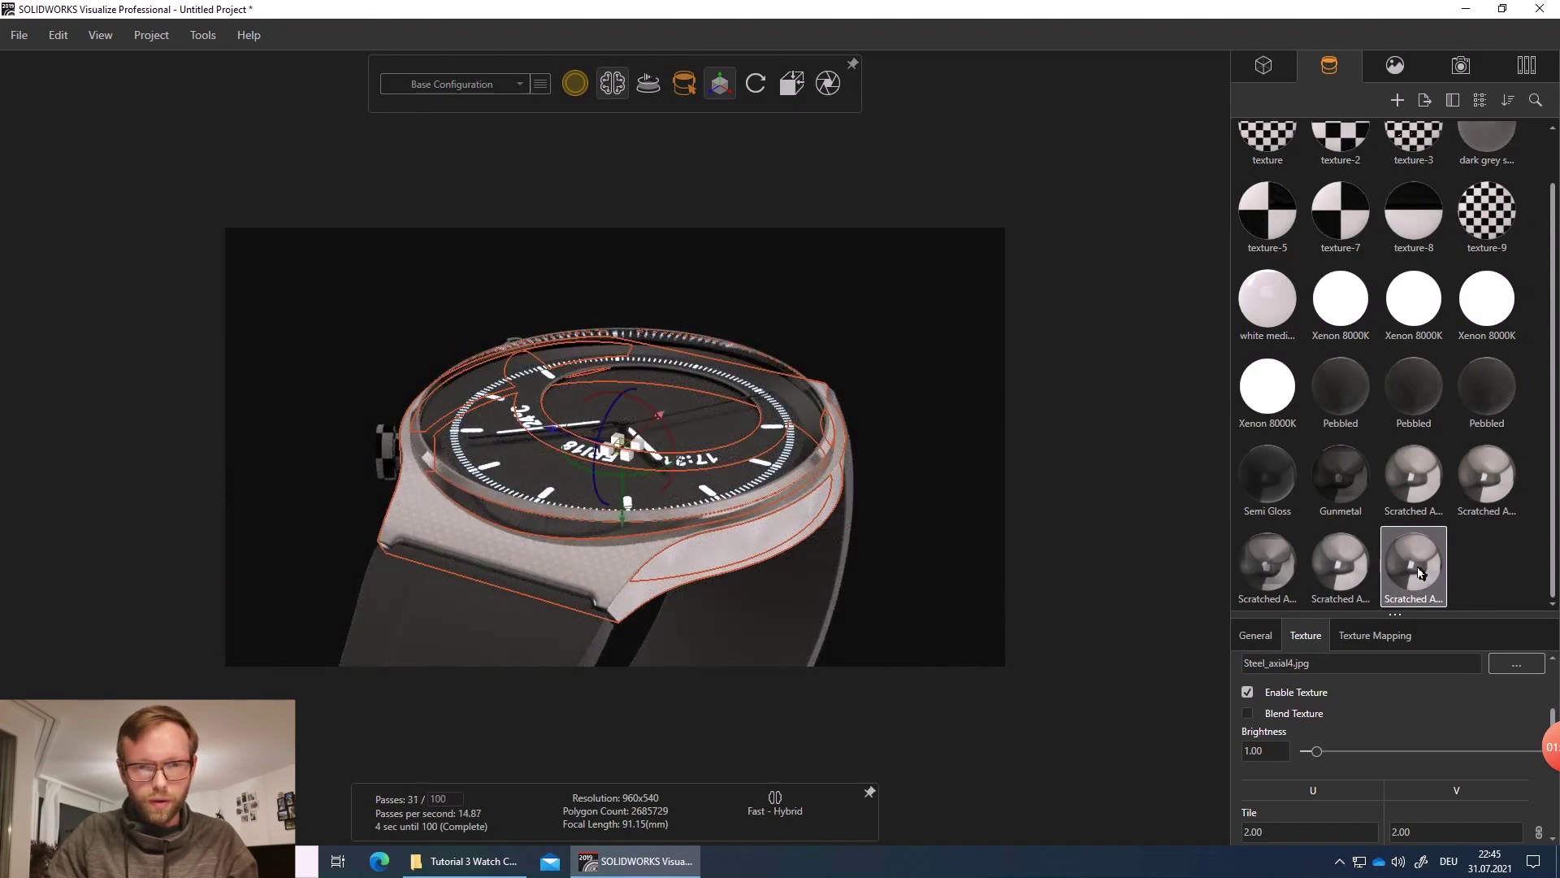
scroll(579, 454, "up", 2)
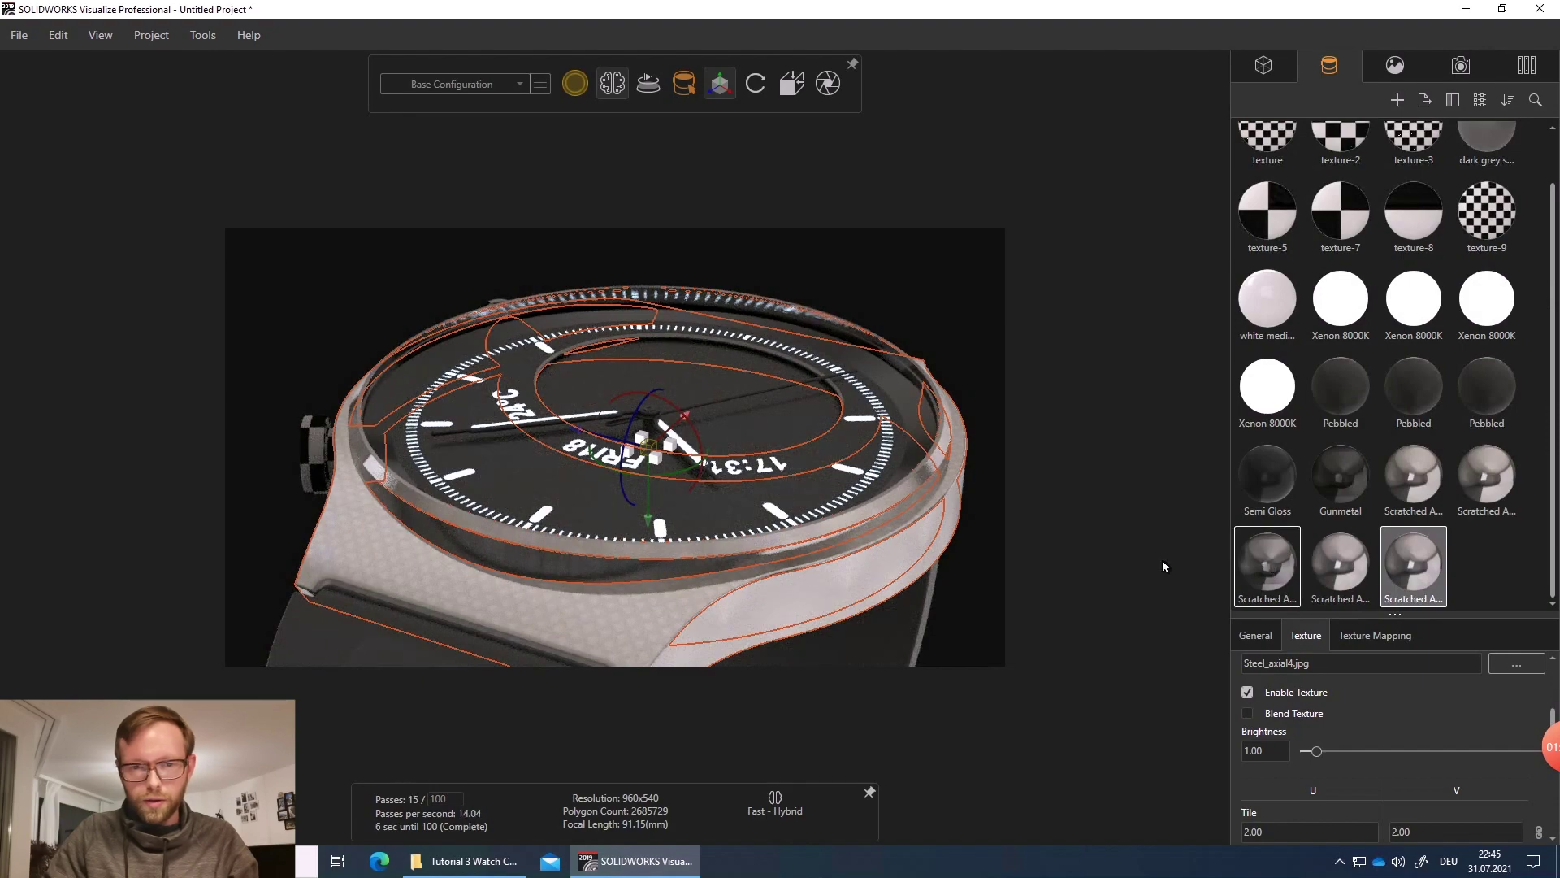
middle_click_drag(761, 543, 531, 460)
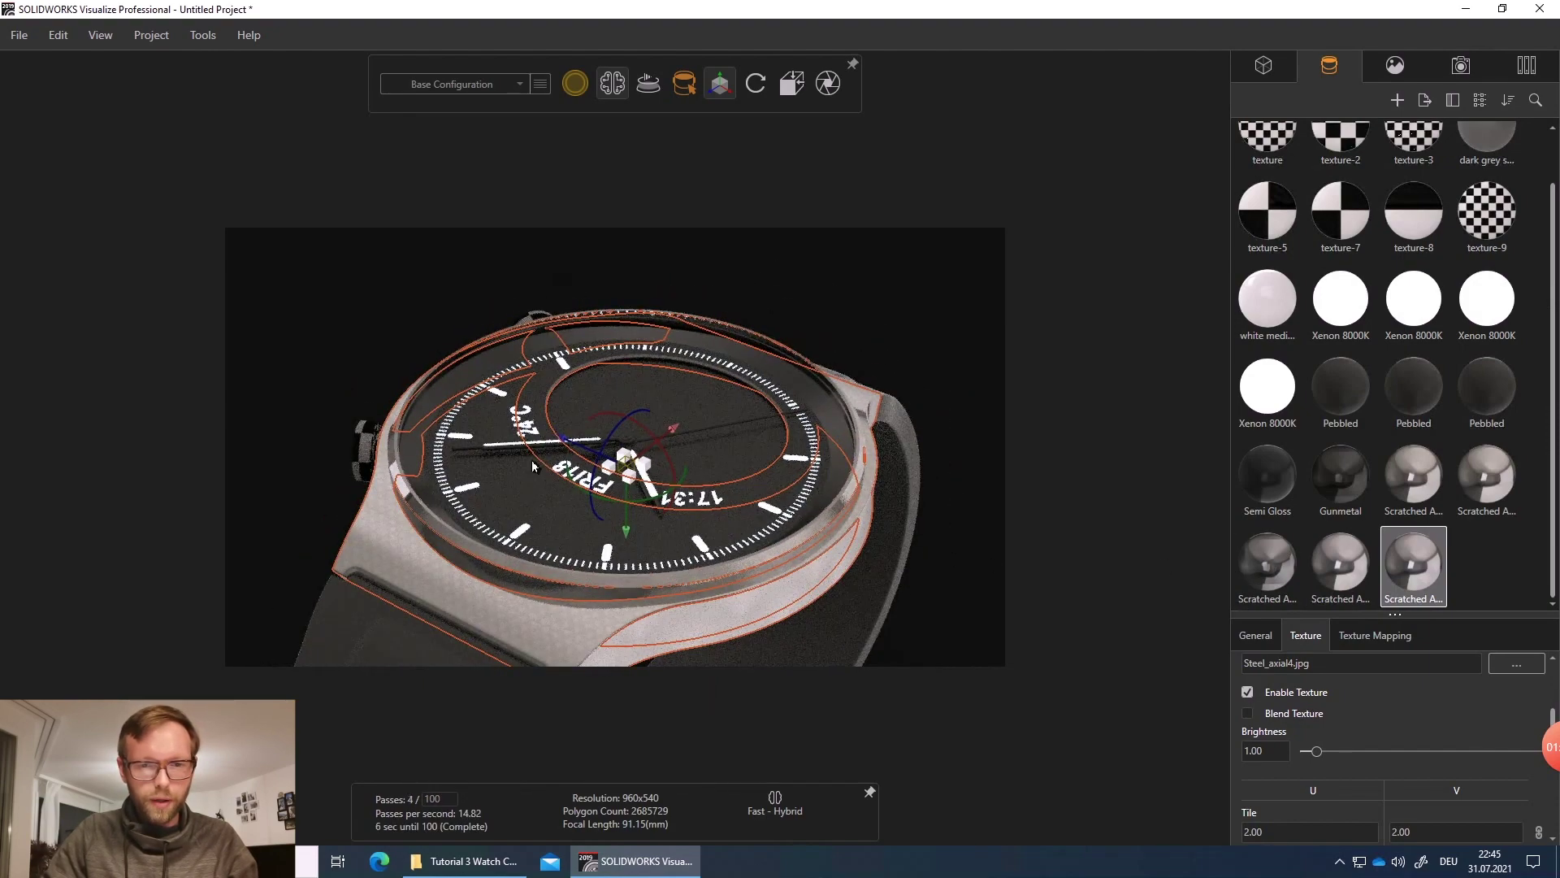
- Fit the planar texture mapping to the case body and check the brushed pattern on its top lug surface
left_click(1381, 635)
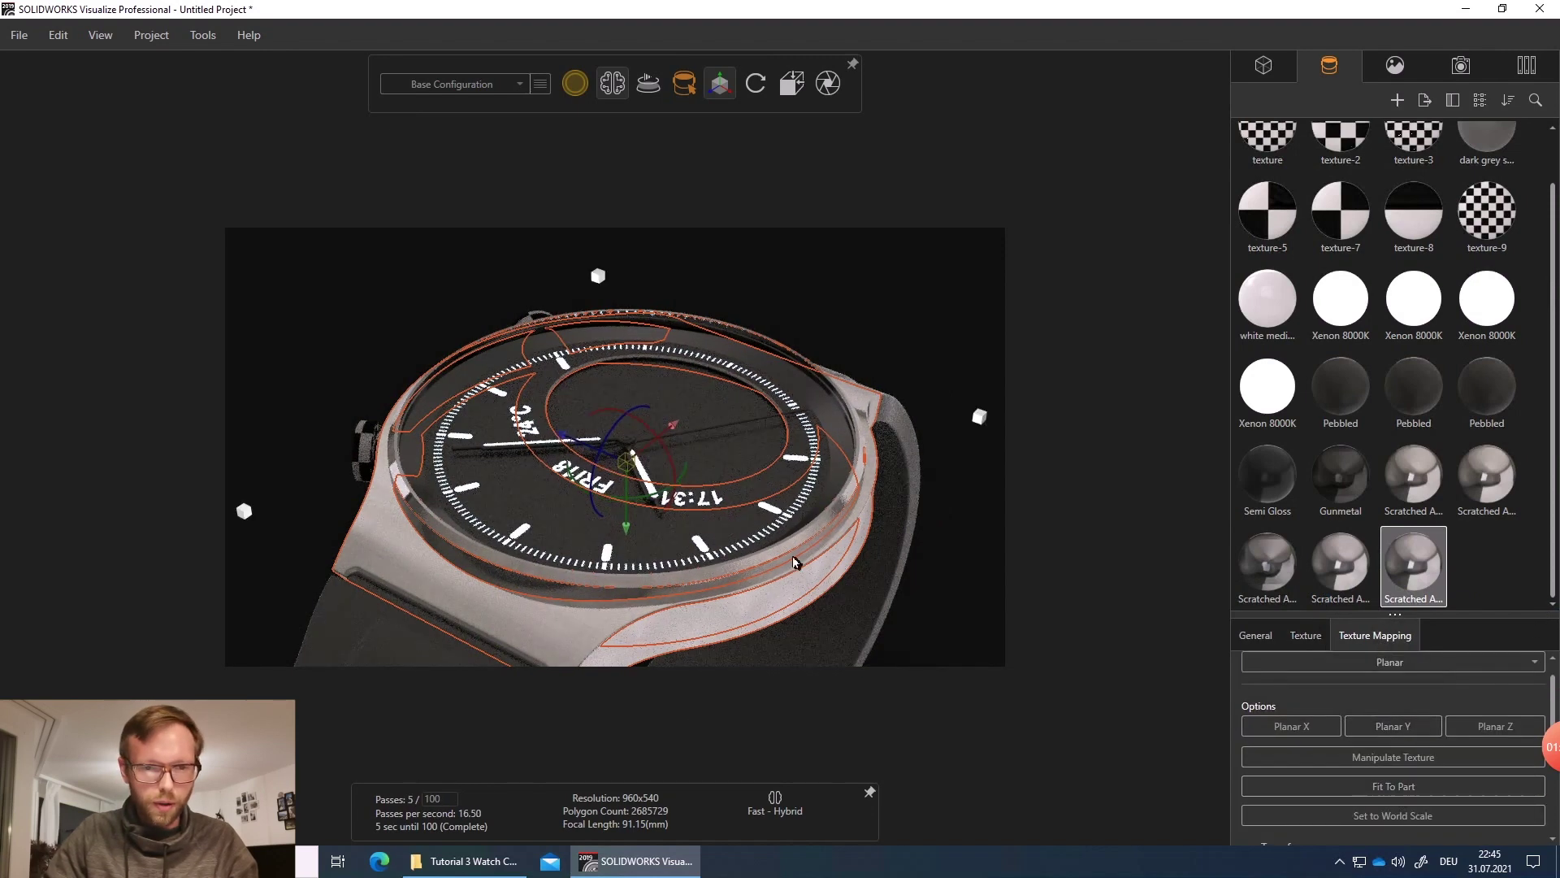
scroll(559, 599, "down", 1)
scroll(630, 572, "up", 10)
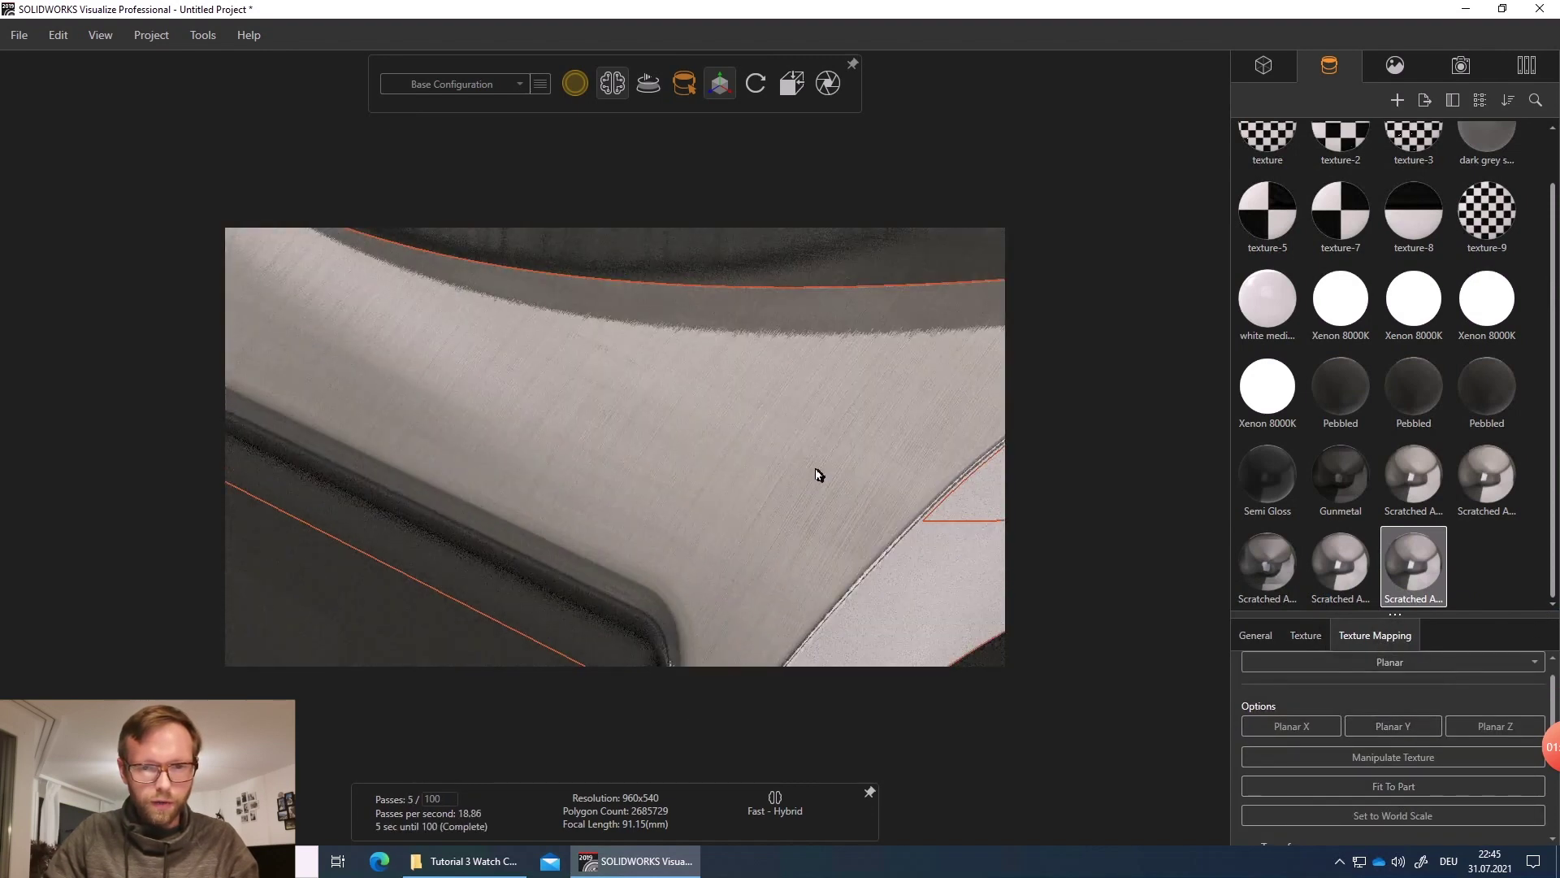
middle_click_drag(828, 473, 637, 383)
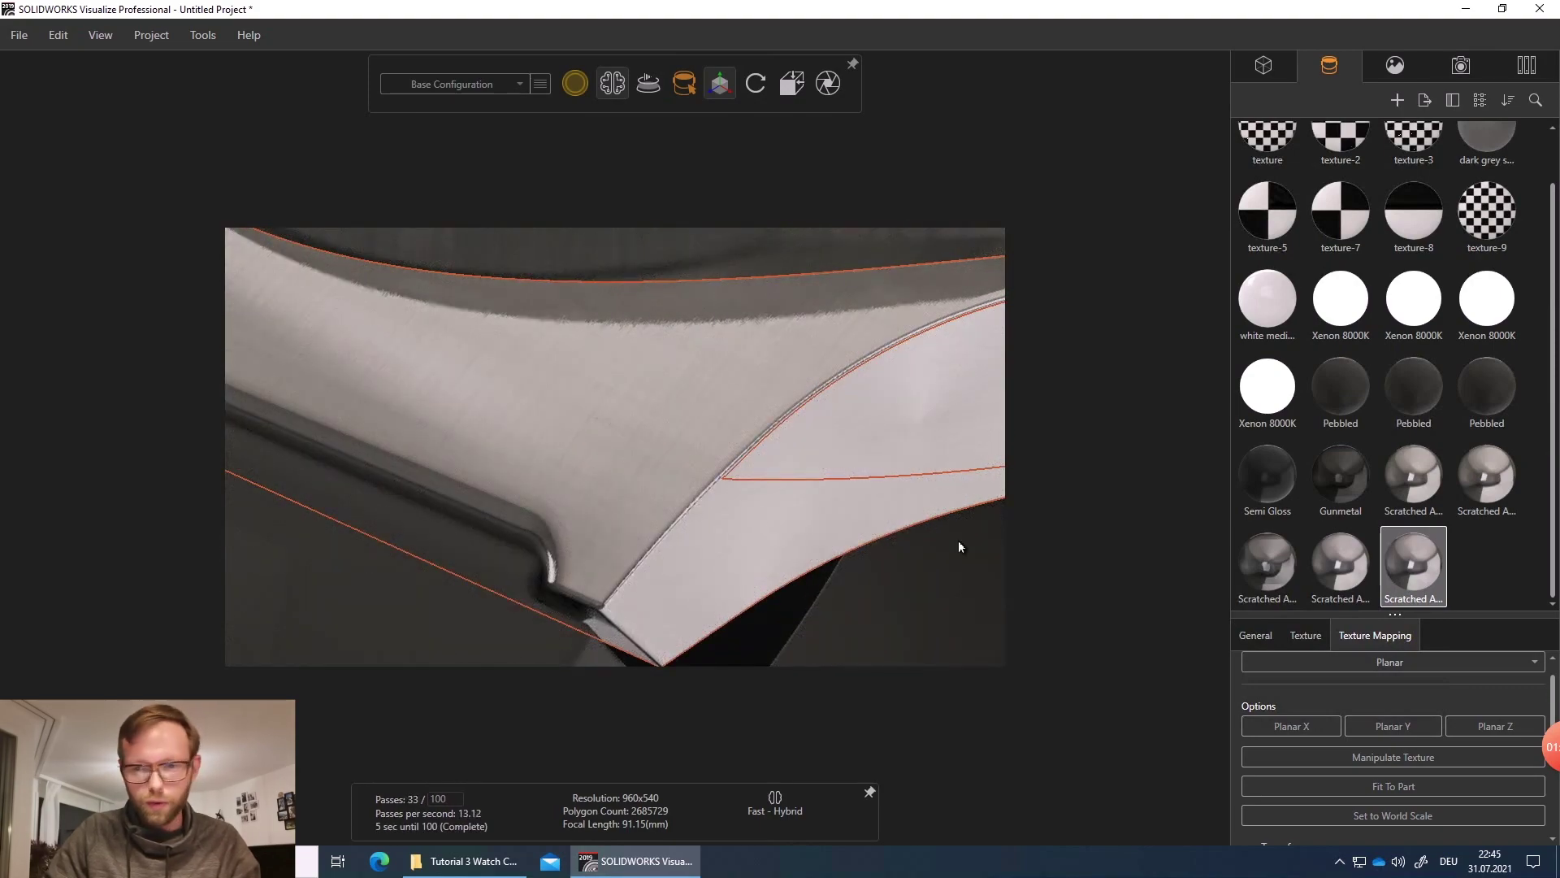
- Set the texture tiling of the case body's aluminum appearance to 10.00 in U and V and check the finish
left_click(1310, 637)
left_click(1258, 637)
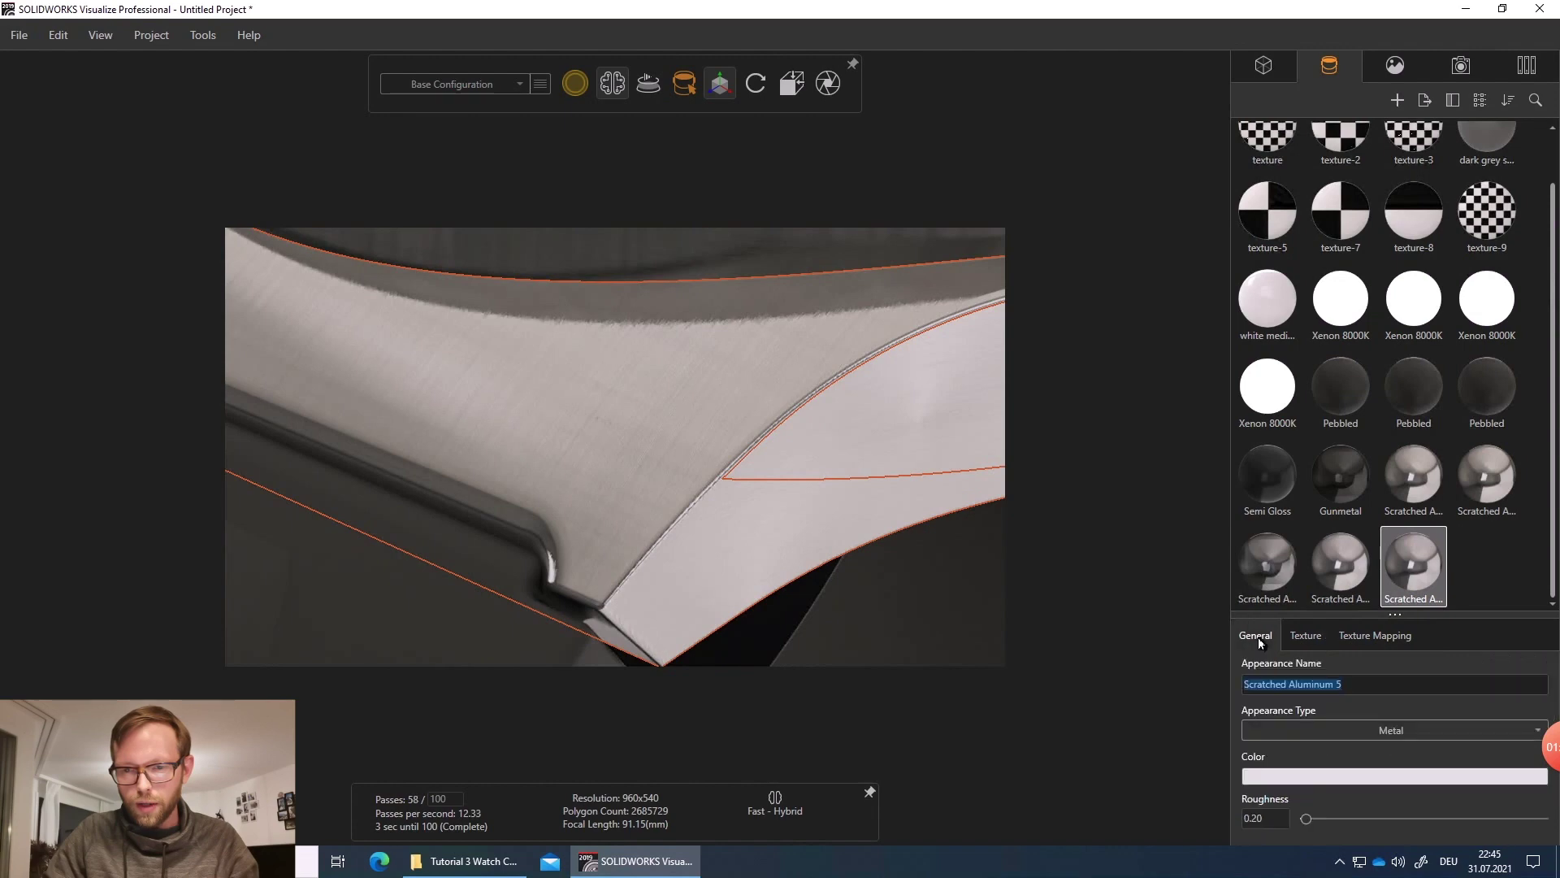
left_click(1304, 638)
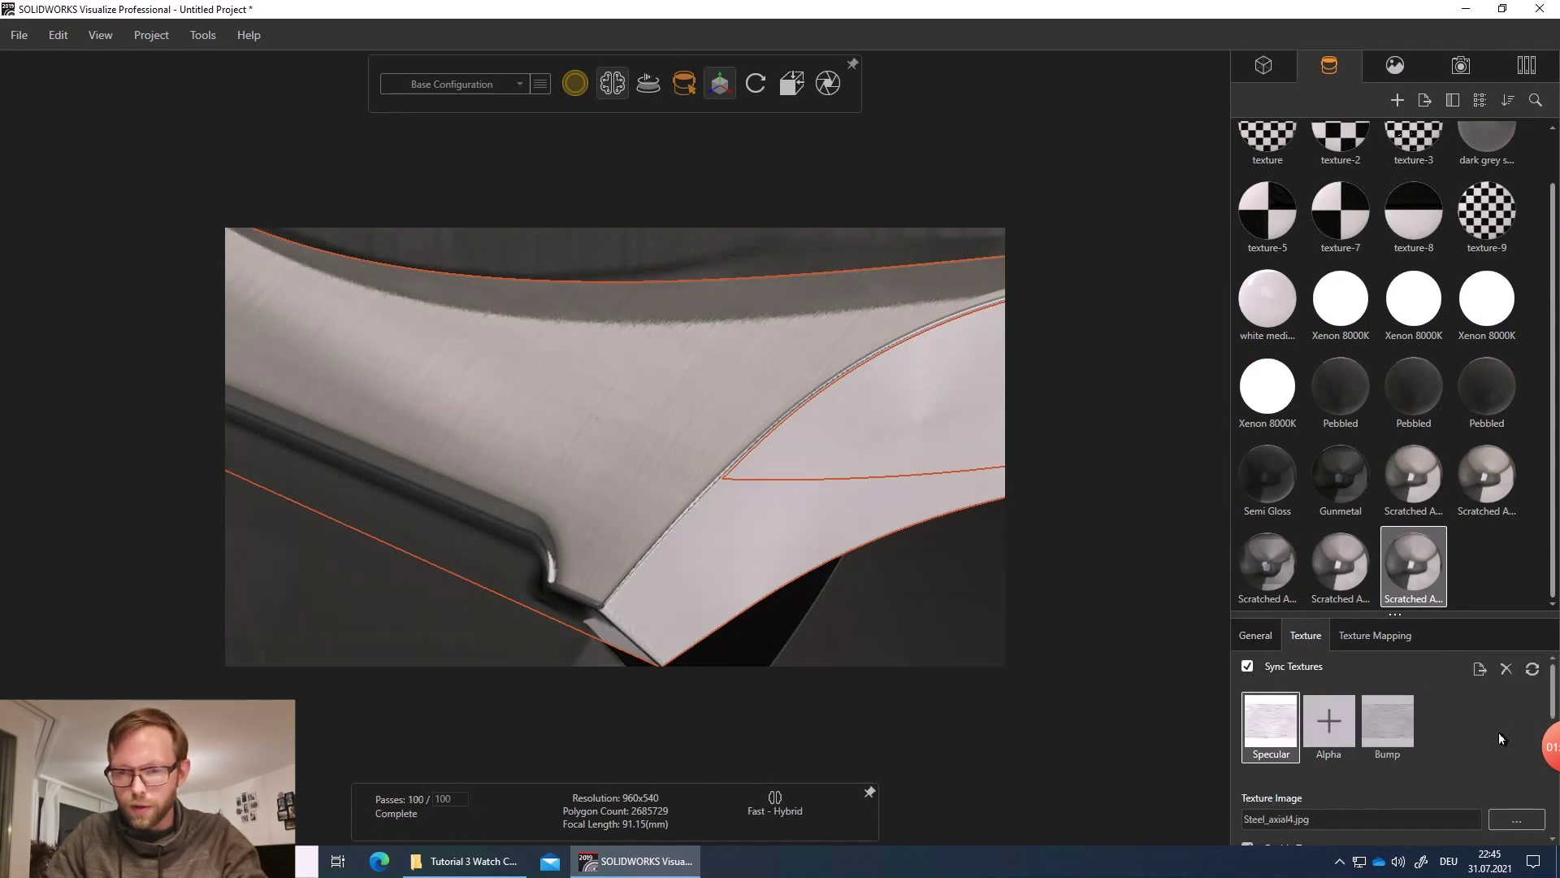
scroll(1487, 727, "down", 3)
left_click(1291, 724)
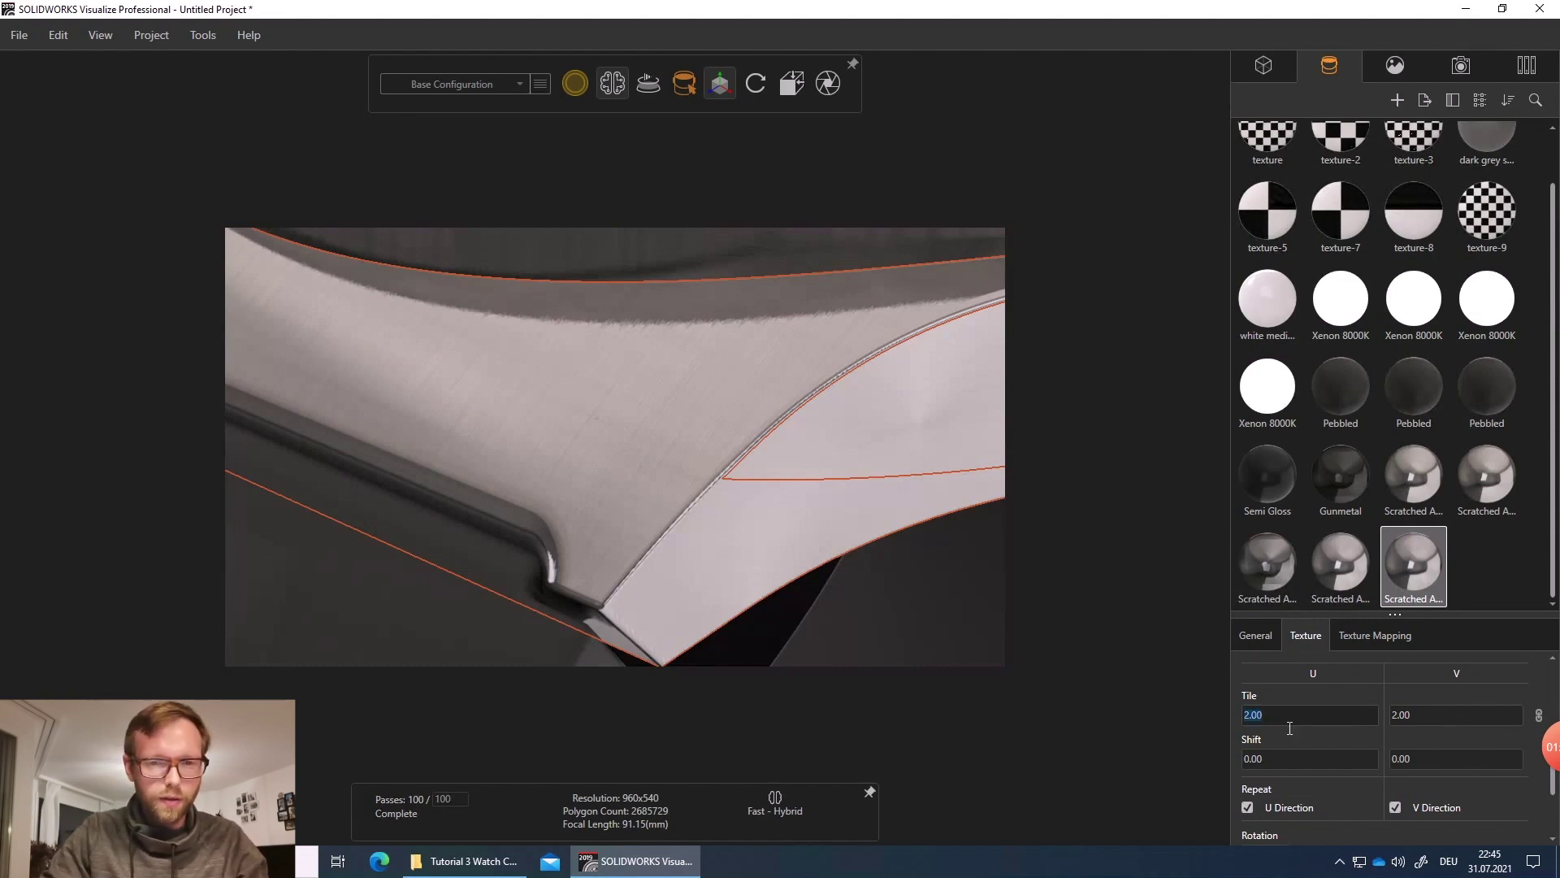
type("10")
key("Tab")
scroll(615, 382, "up", 3)
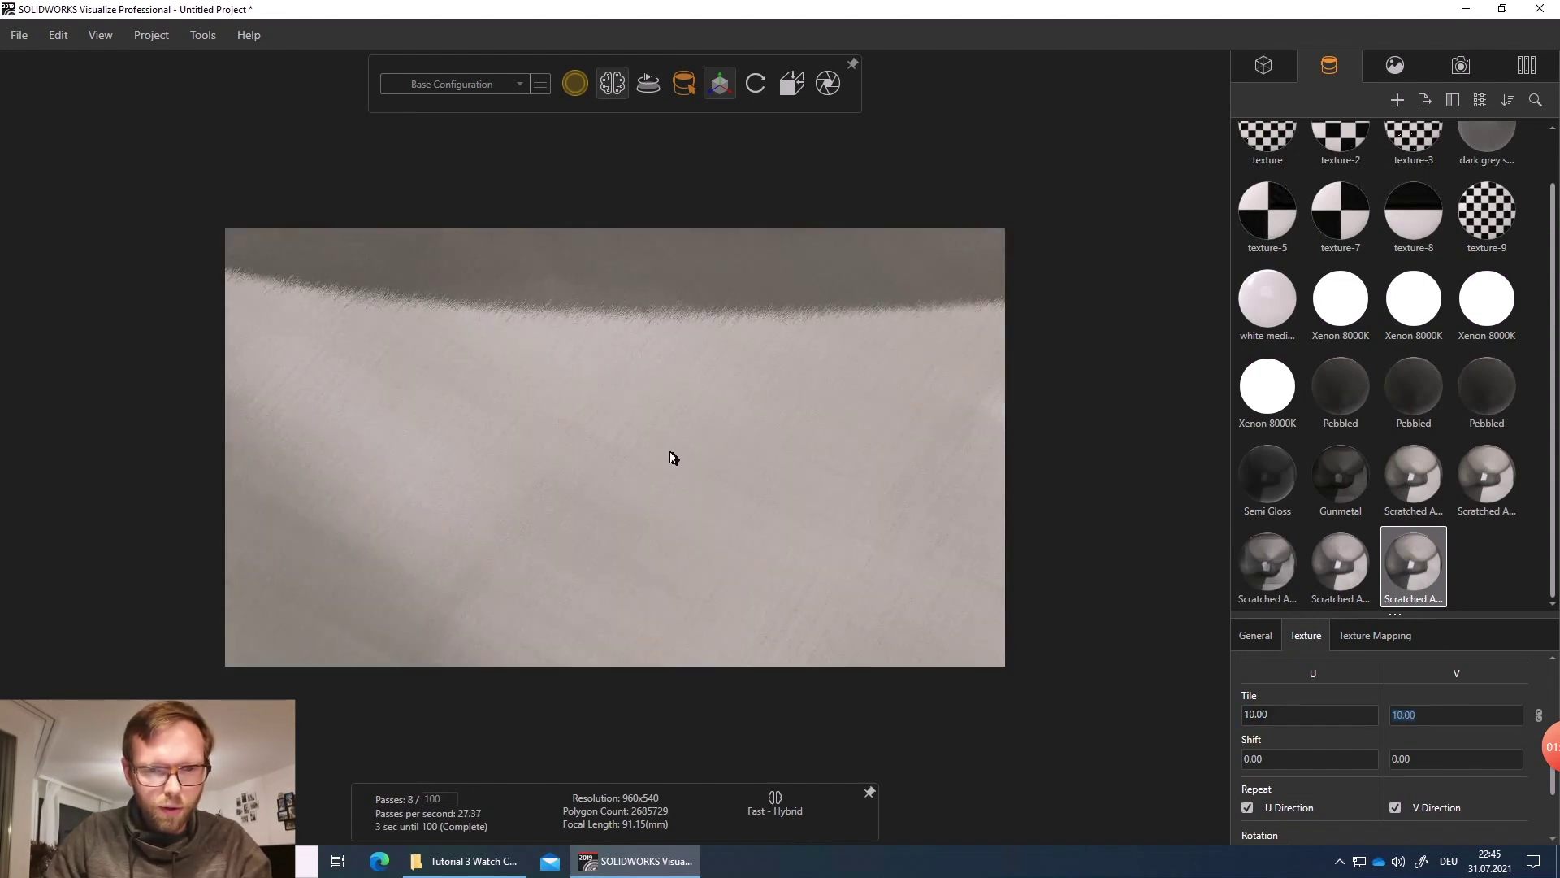
scroll(880, 410, "down", 2)
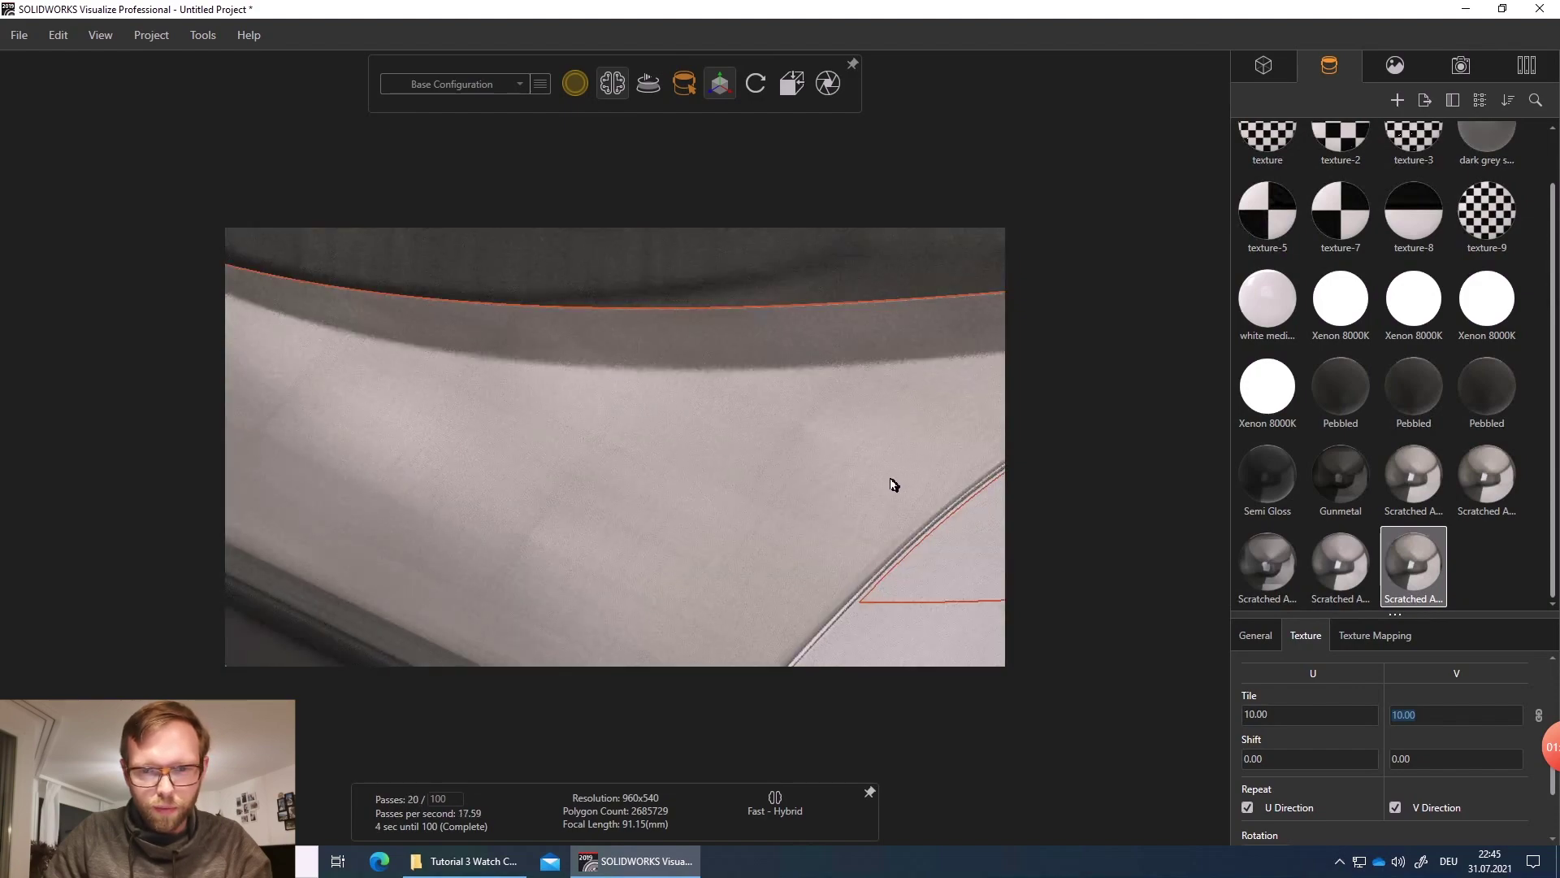
left_click_drag(854, 495, 780, 453)
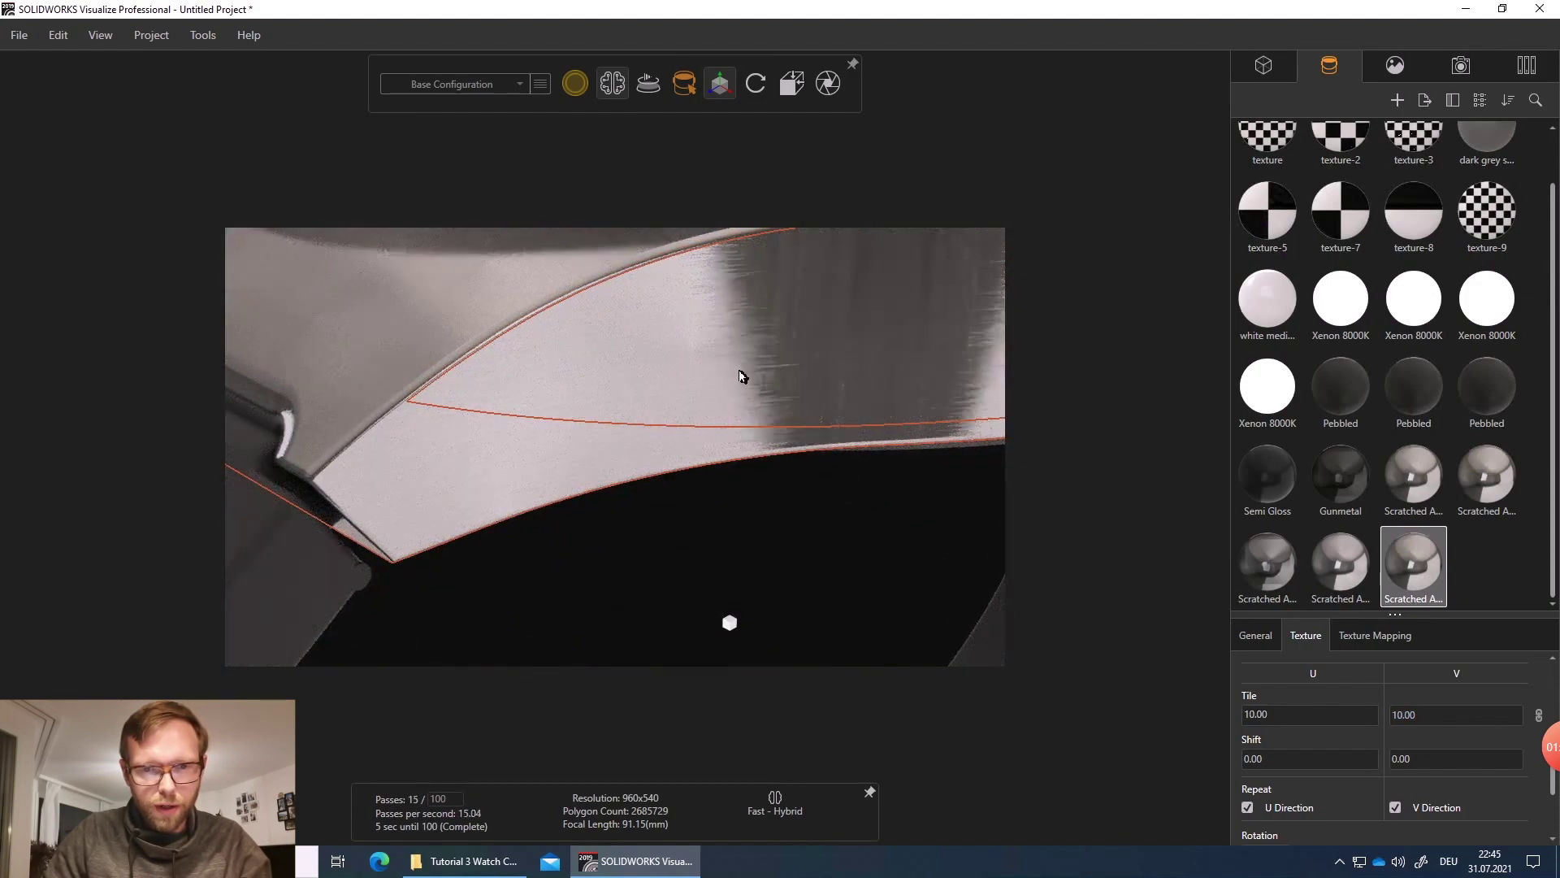
- Duplicate the bezel ring's circular brushed Scratched Aluminum appearance and apply the copy to the crown's end face
scroll(742, 375, "down", 5)
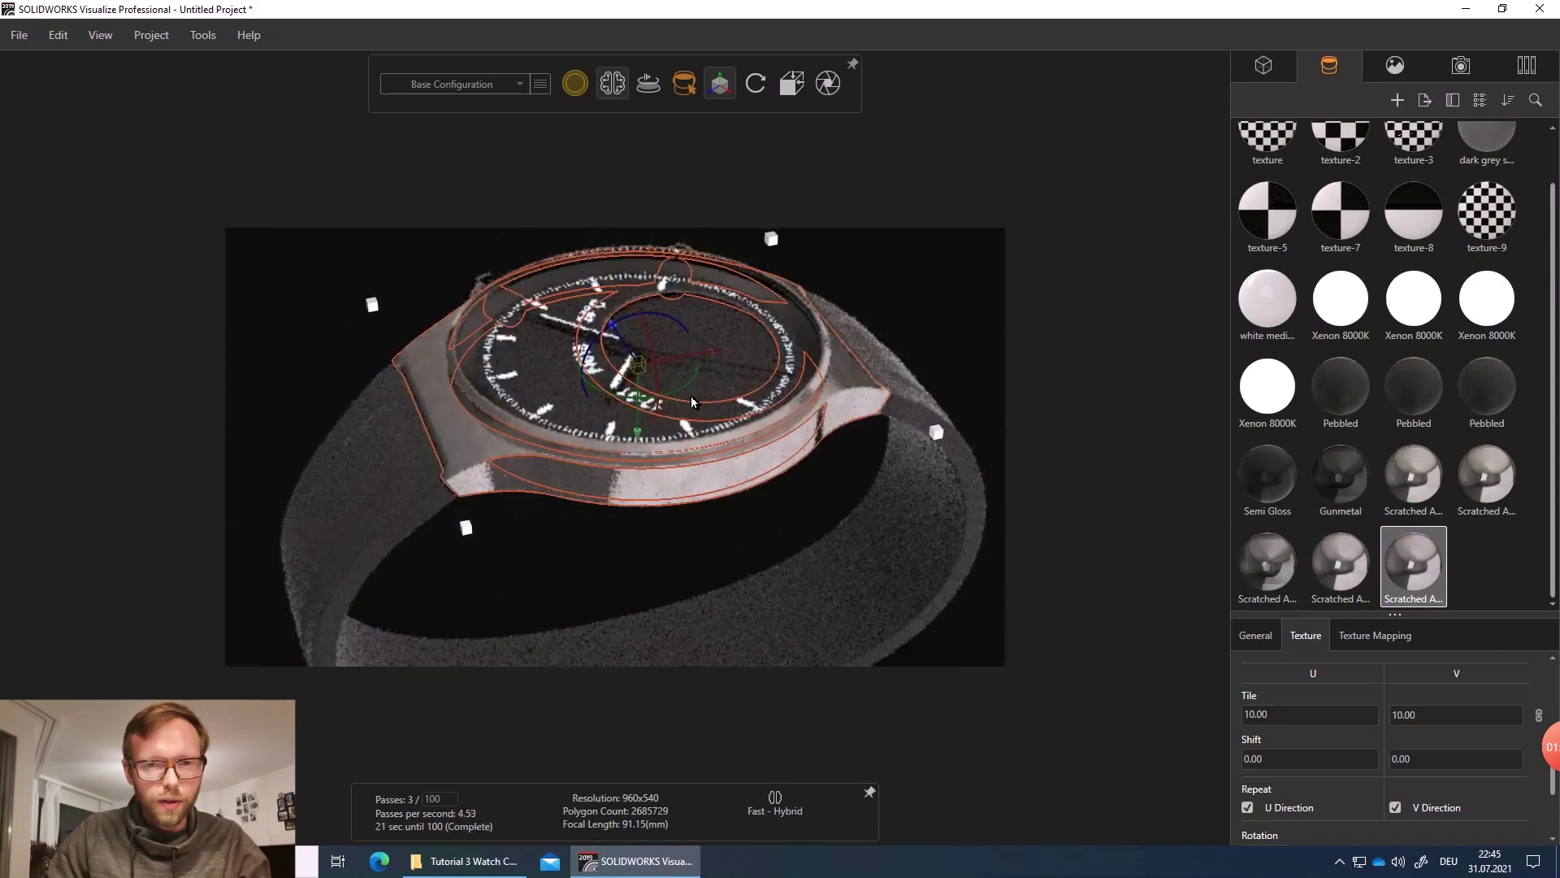
left_click_drag(671, 378, 372, 368)
scroll(656, 449, "up", 10)
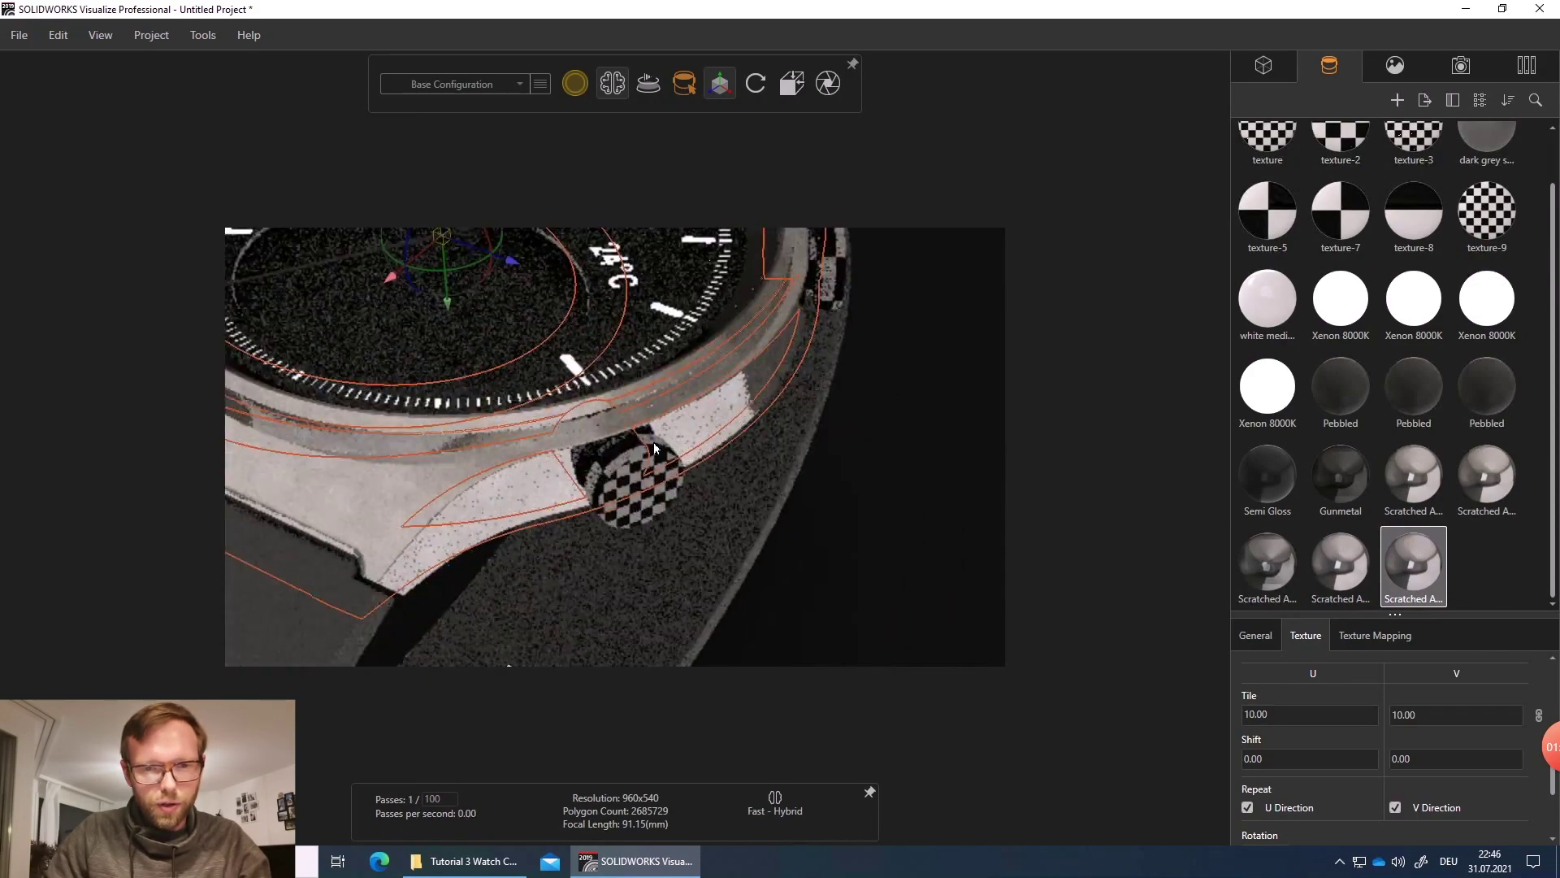
middle_click_drag(647, 504, 639, 490)
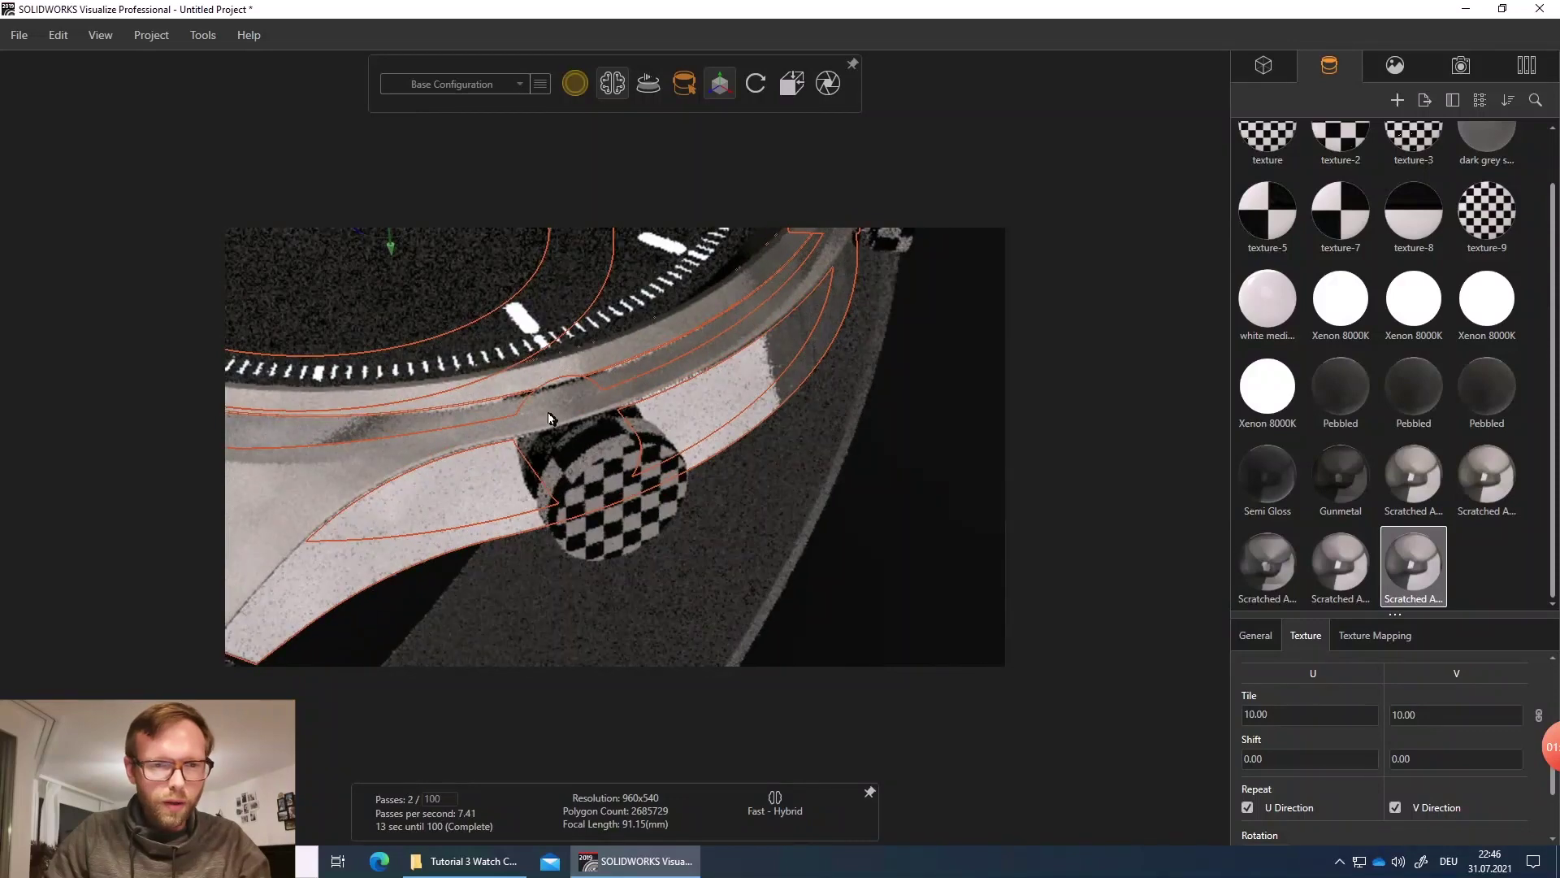
left_click(460, 385)
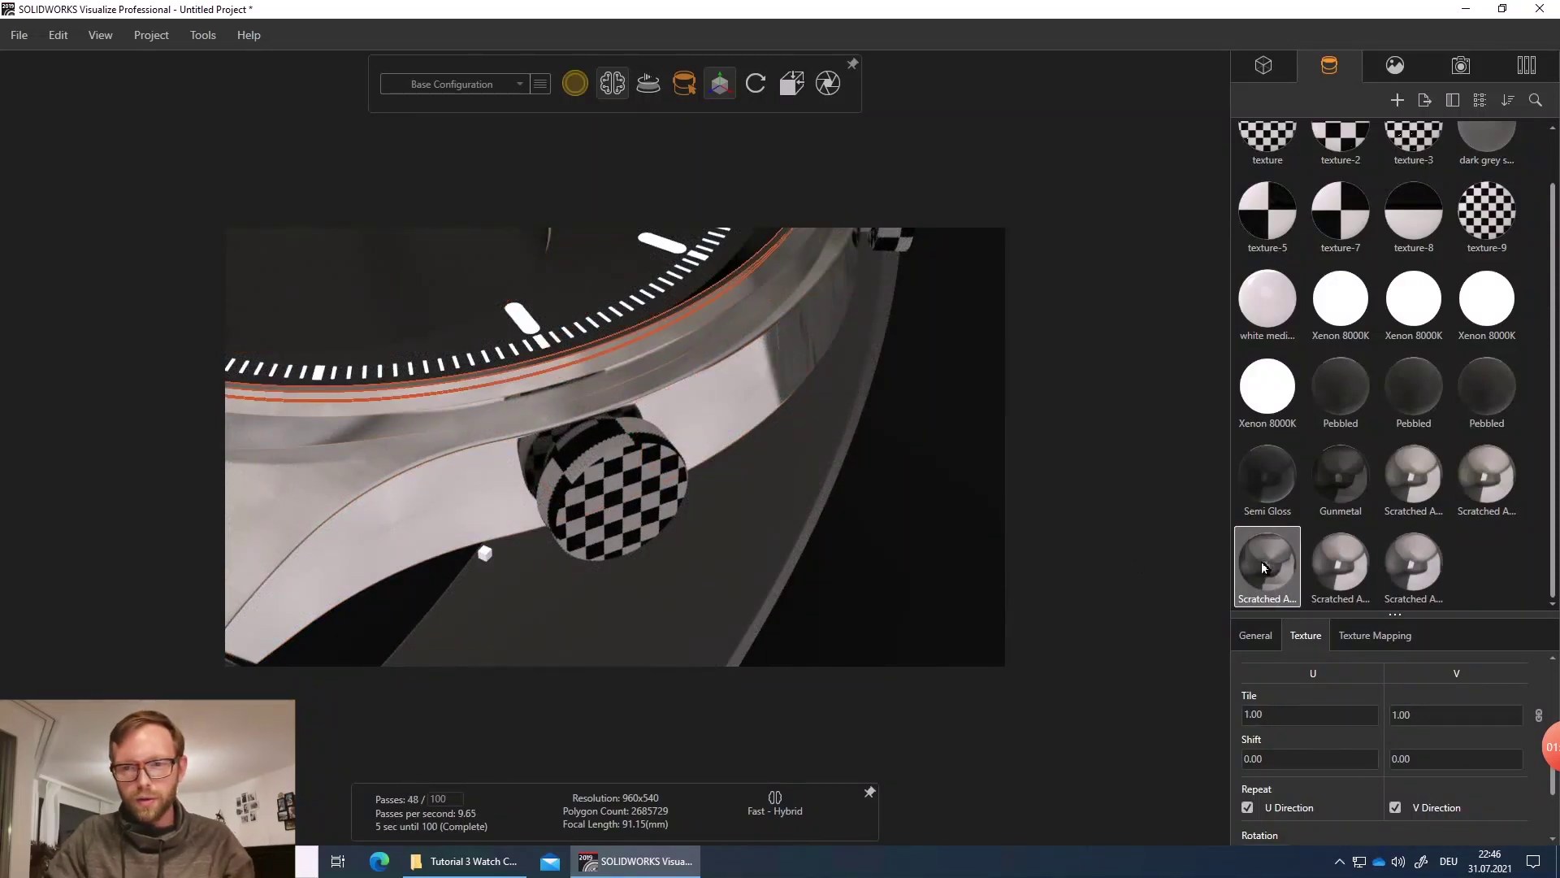
left_click(1446, 582)
key("ctrl+v")
mouse_move(1487, 578)
left_mouse_down()
mouse_move(855, 566)
mouse_move(611, 507)
mouse_move(627, 506)
left_mouse_up()
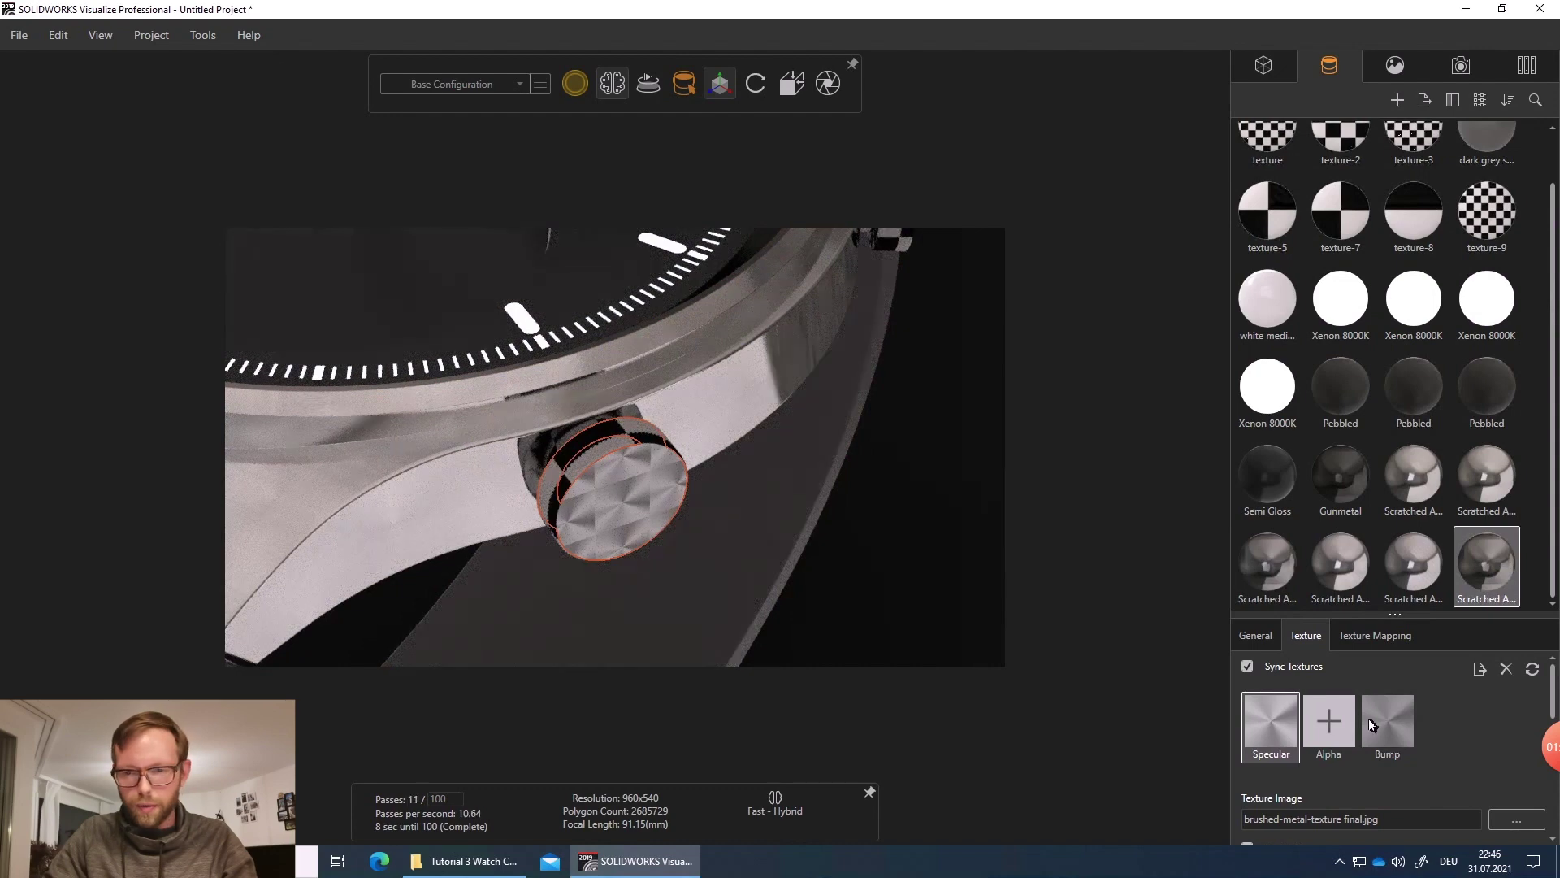
- Fit the planar texture mapping of the circular brushed aluminum to the crown's end face
scroll(1398, 760, "down", 3)
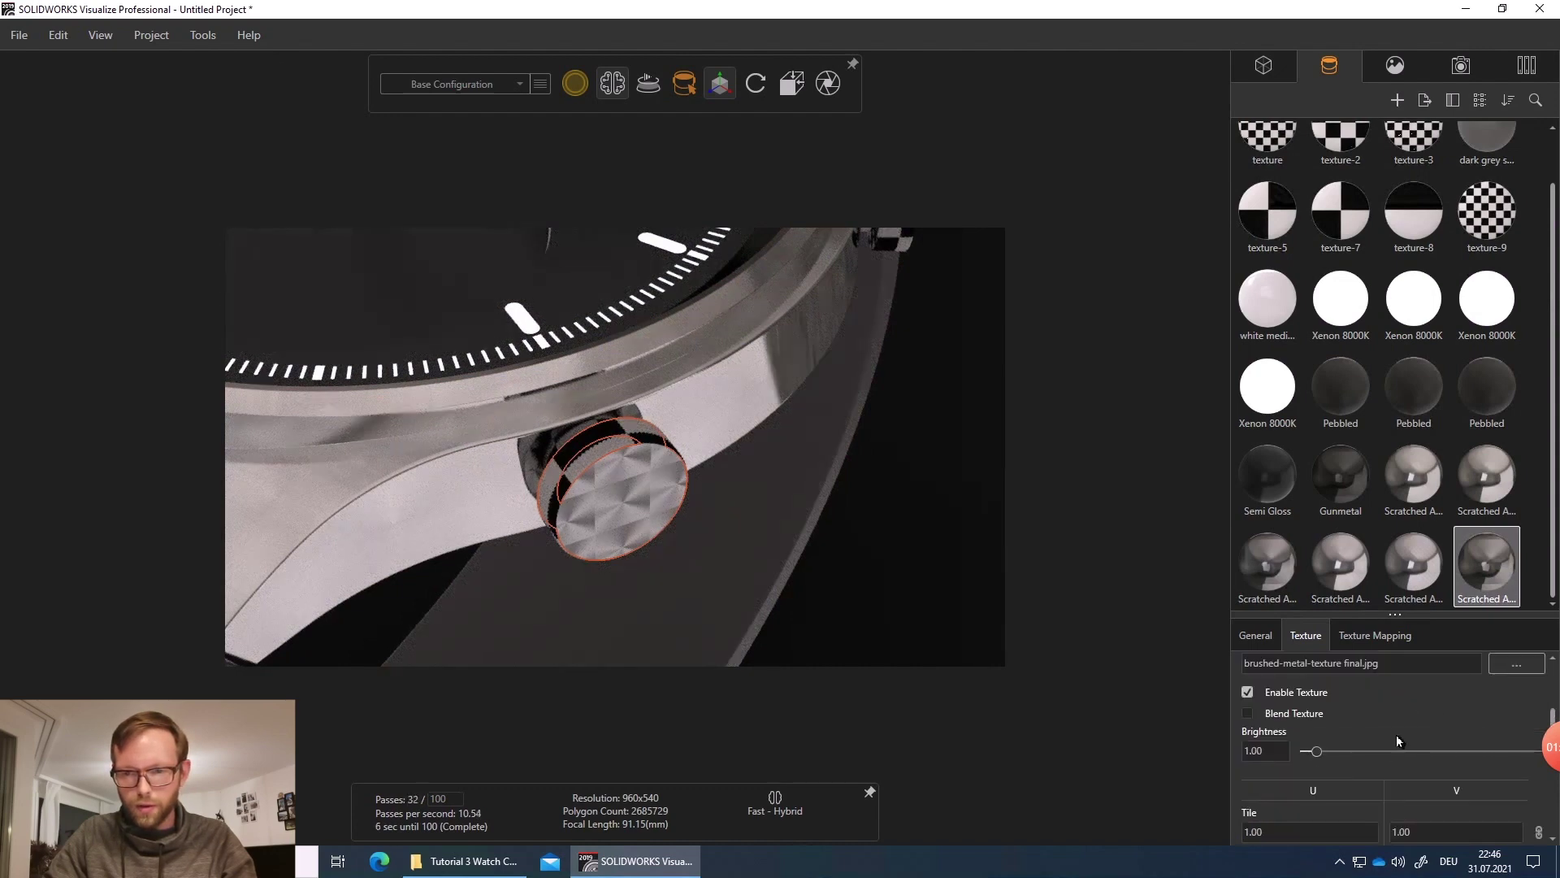
scroll(1392, 715, "up", 3)
left_click(1370, 642)
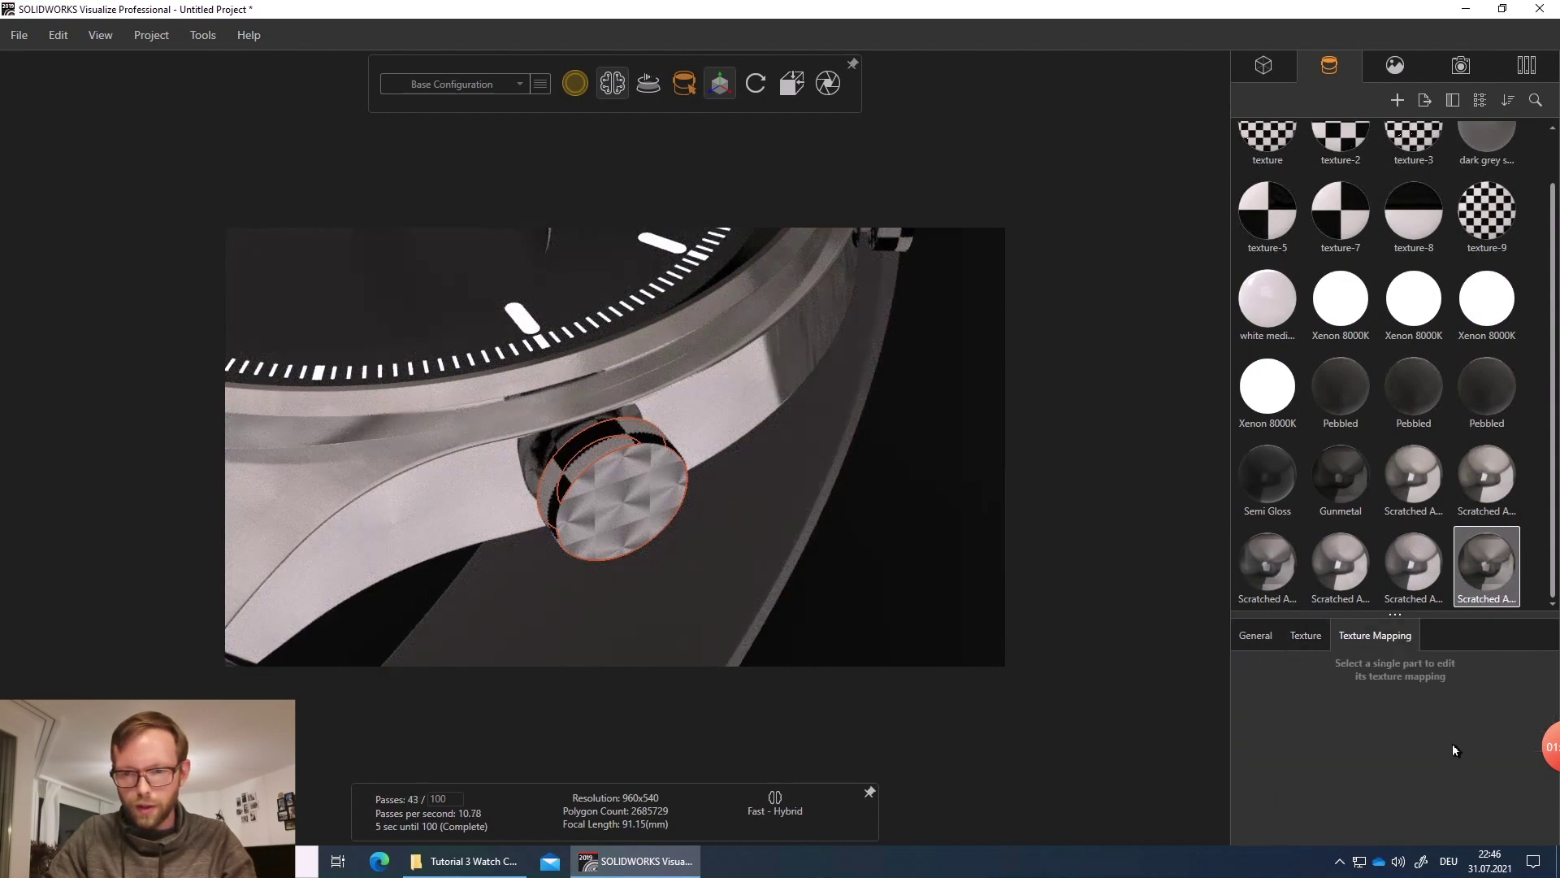
left_click(641, 505)
left_click(1387, 814)
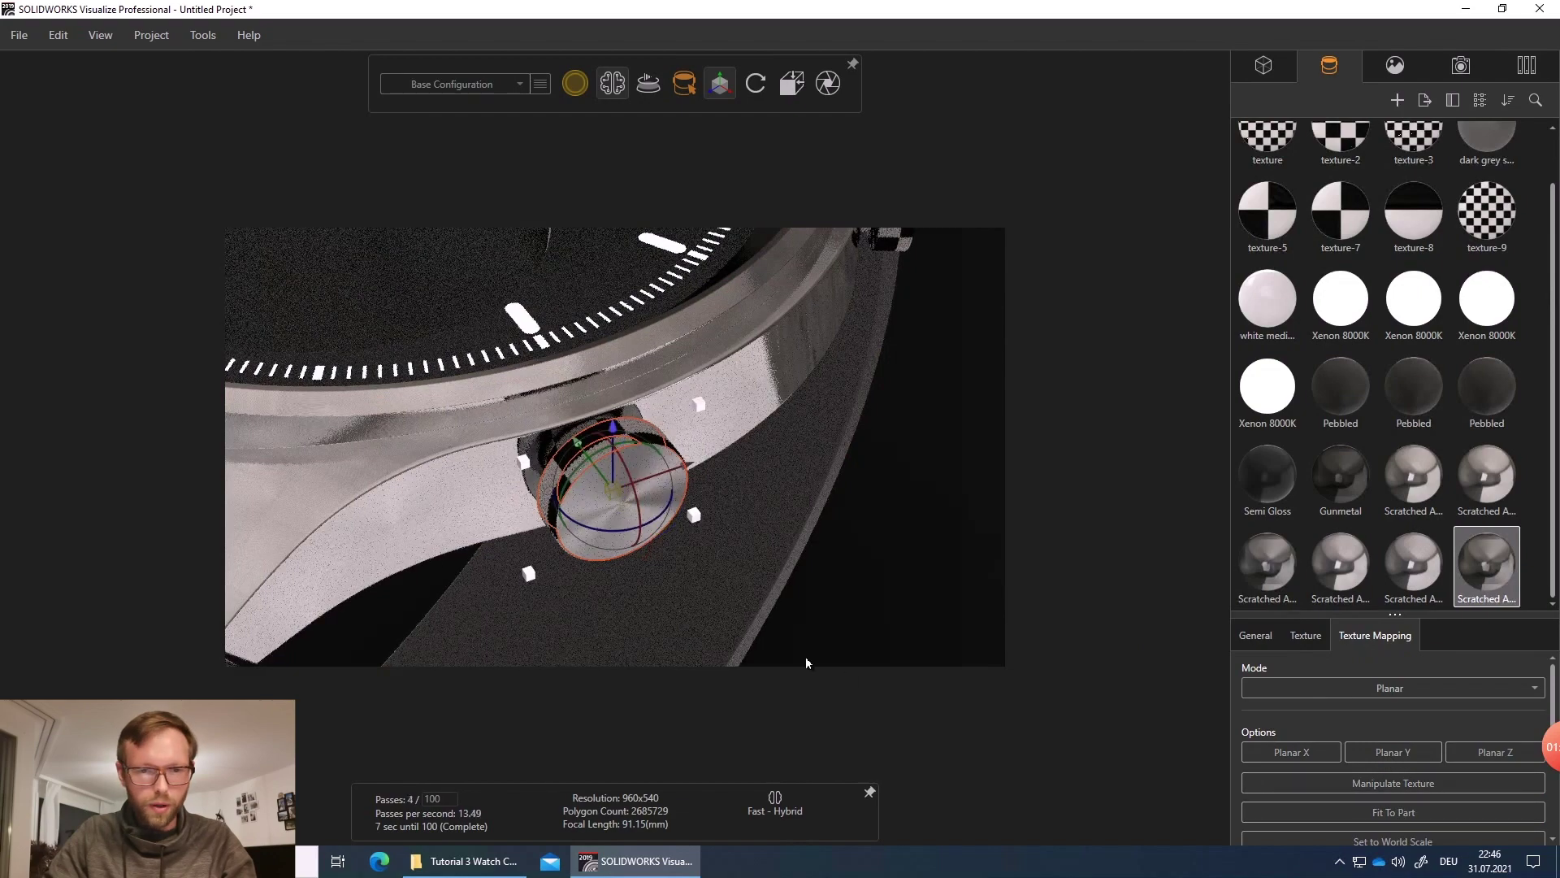
scroll(602, 510, "up", 5)
left_click_drag(642, 512, 542, 332)
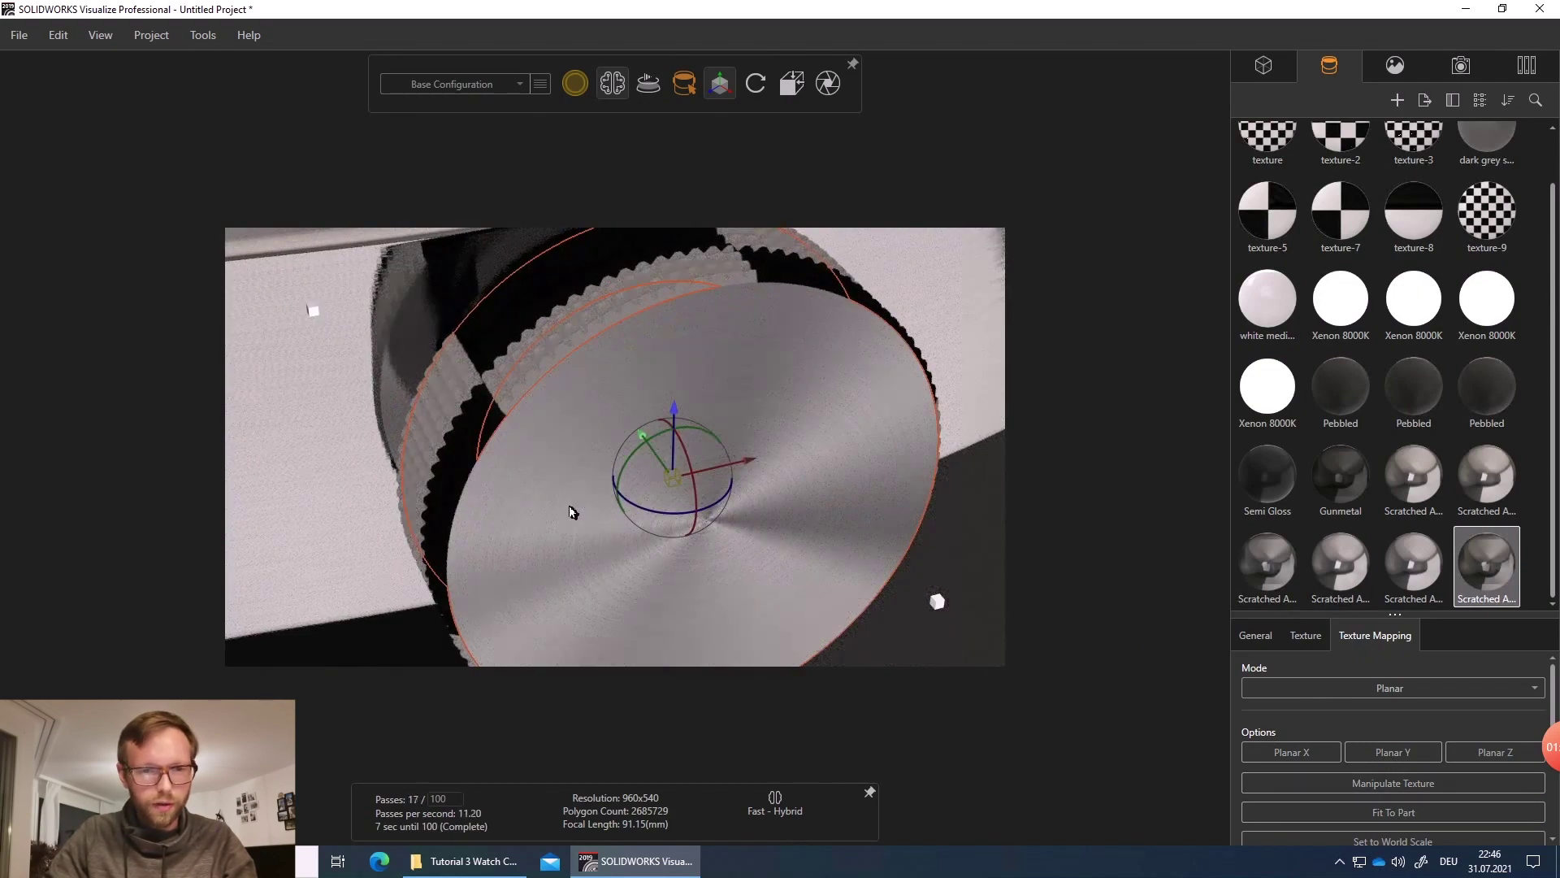
- Duplicate the case body's Scratched Aluminum appearance and apply the copy to the crown's knurled side
scroll(571, 510, "down", 6)
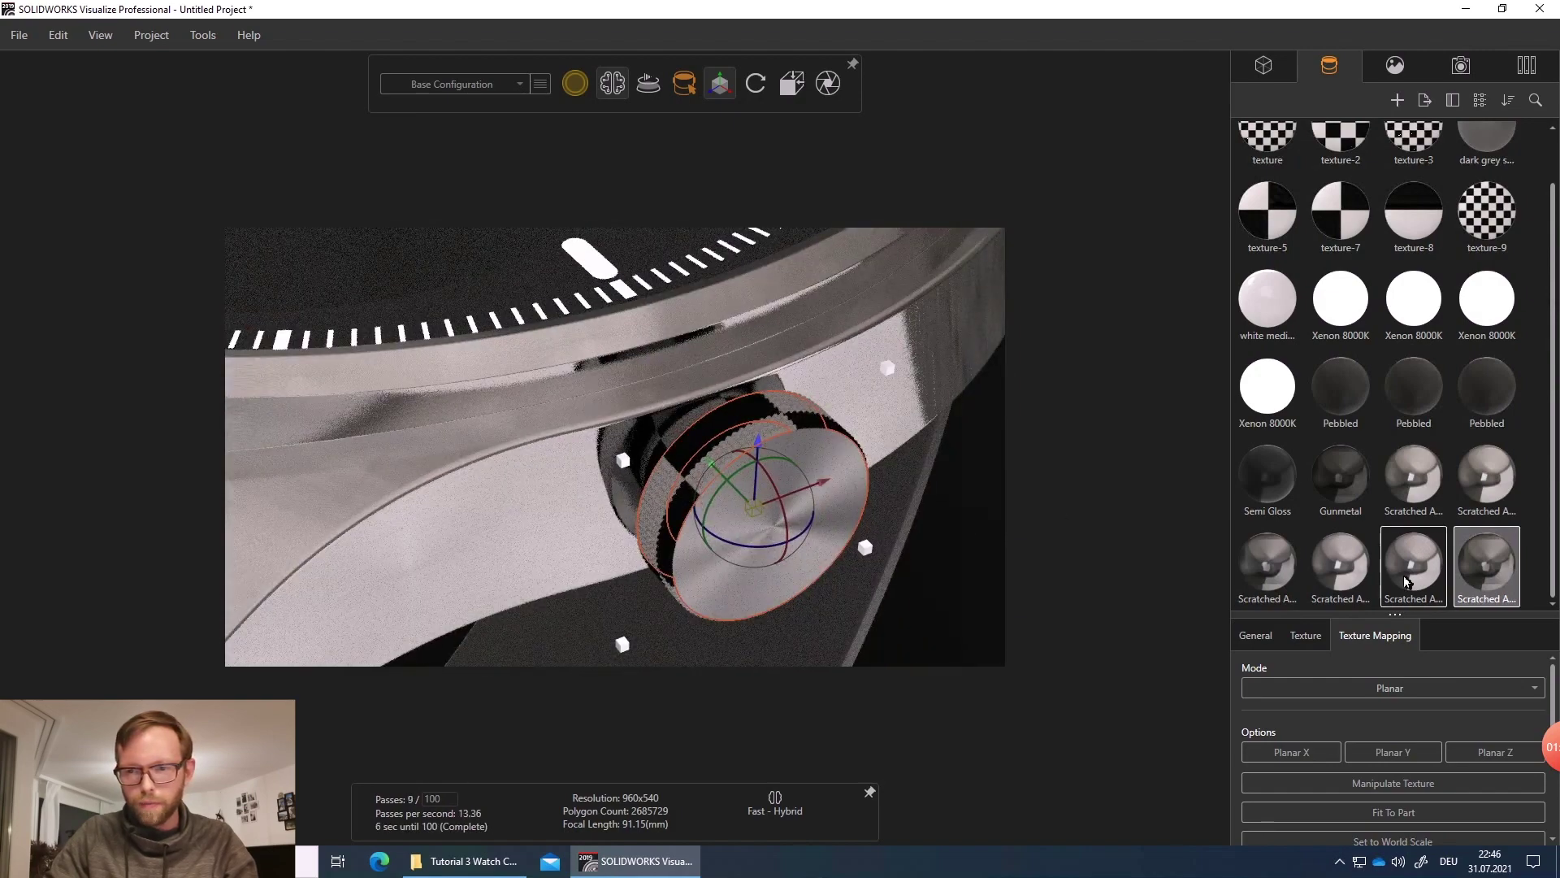
left_click(1406, 580)
left_click(1410, 577)
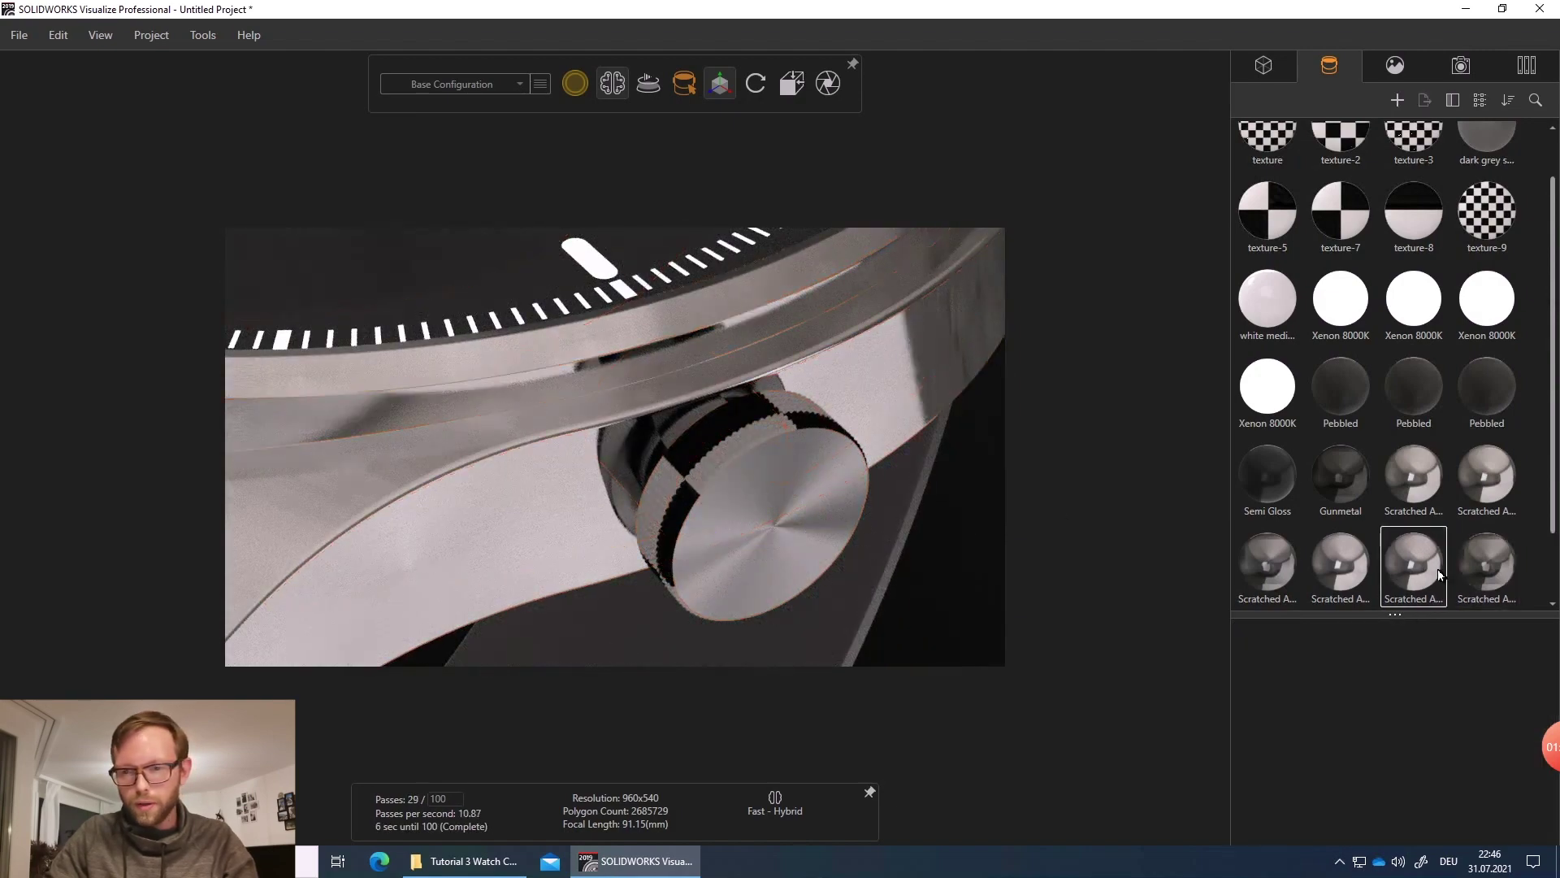
scroll(1422, 571, "down", 2)
left_click(665, 472)
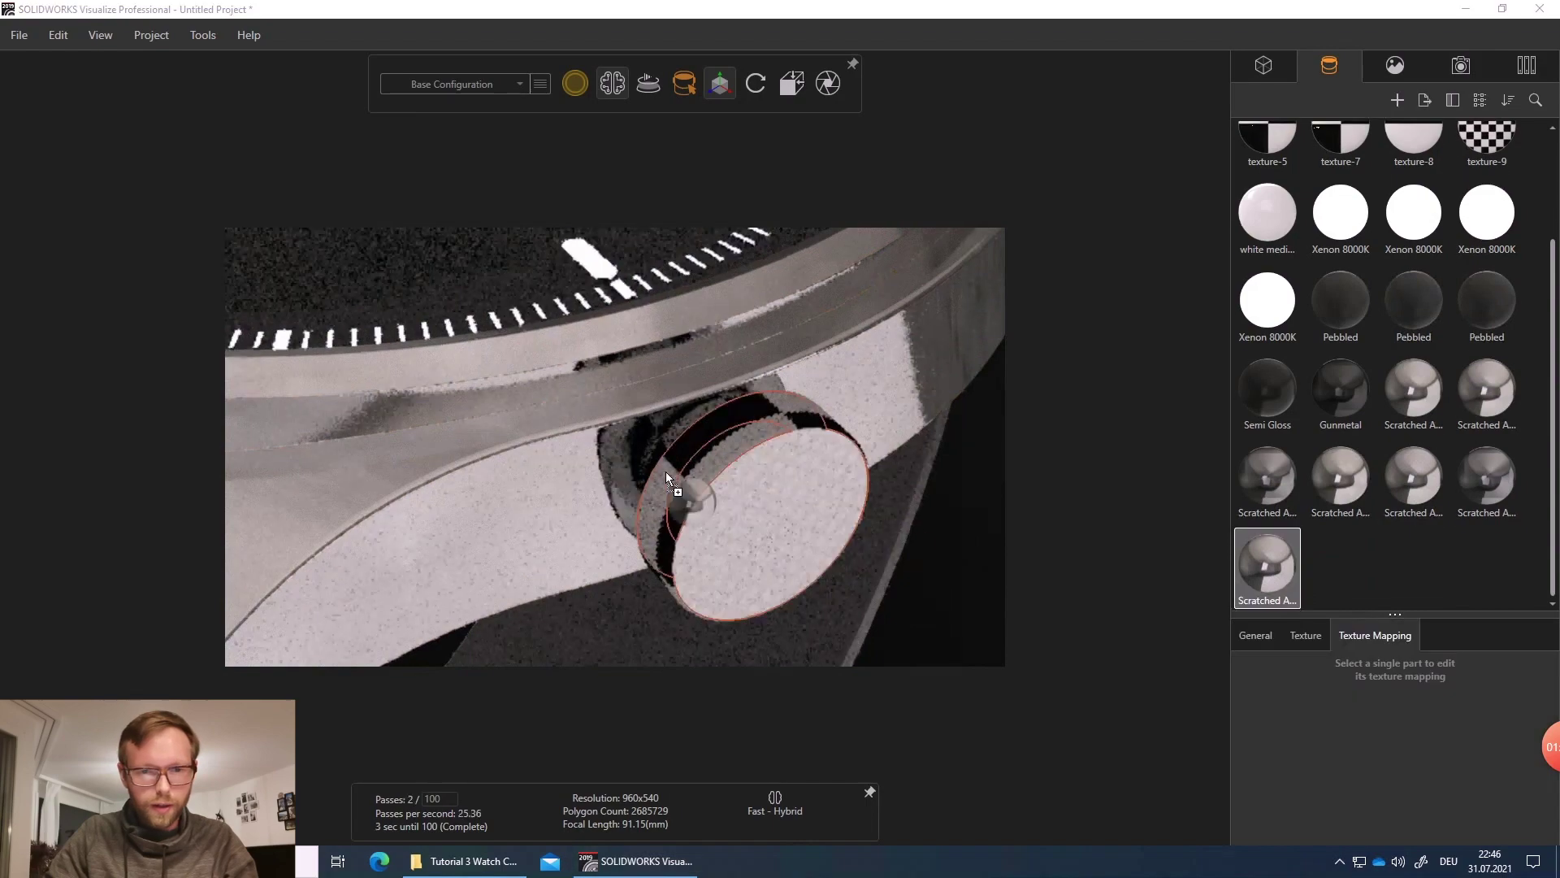
mouse_move(679, 494)
left_mouse_down()
mouse_move(819, 532)
mouse_move(715, 471)
mouse_move(742, 452)
left_mouse_up()
- Examine the aluminum finish on the crown's end face and knurled side up close
scroll(646, 422, "up", 5)
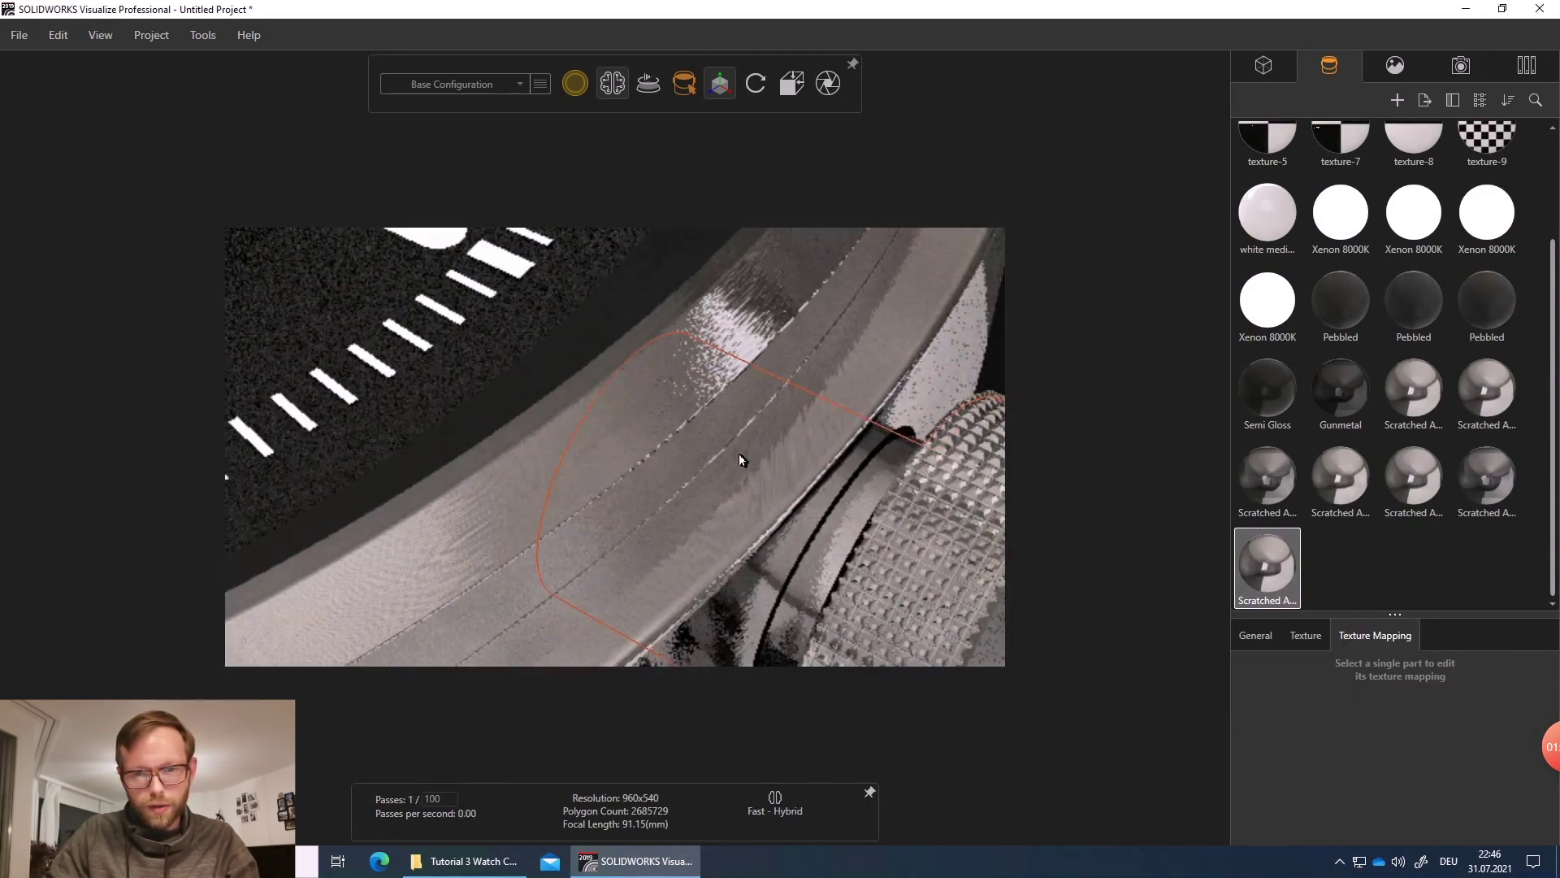
scroll(677, 491, "up", 5)
left_click_drag(627, 454, 504, 409)
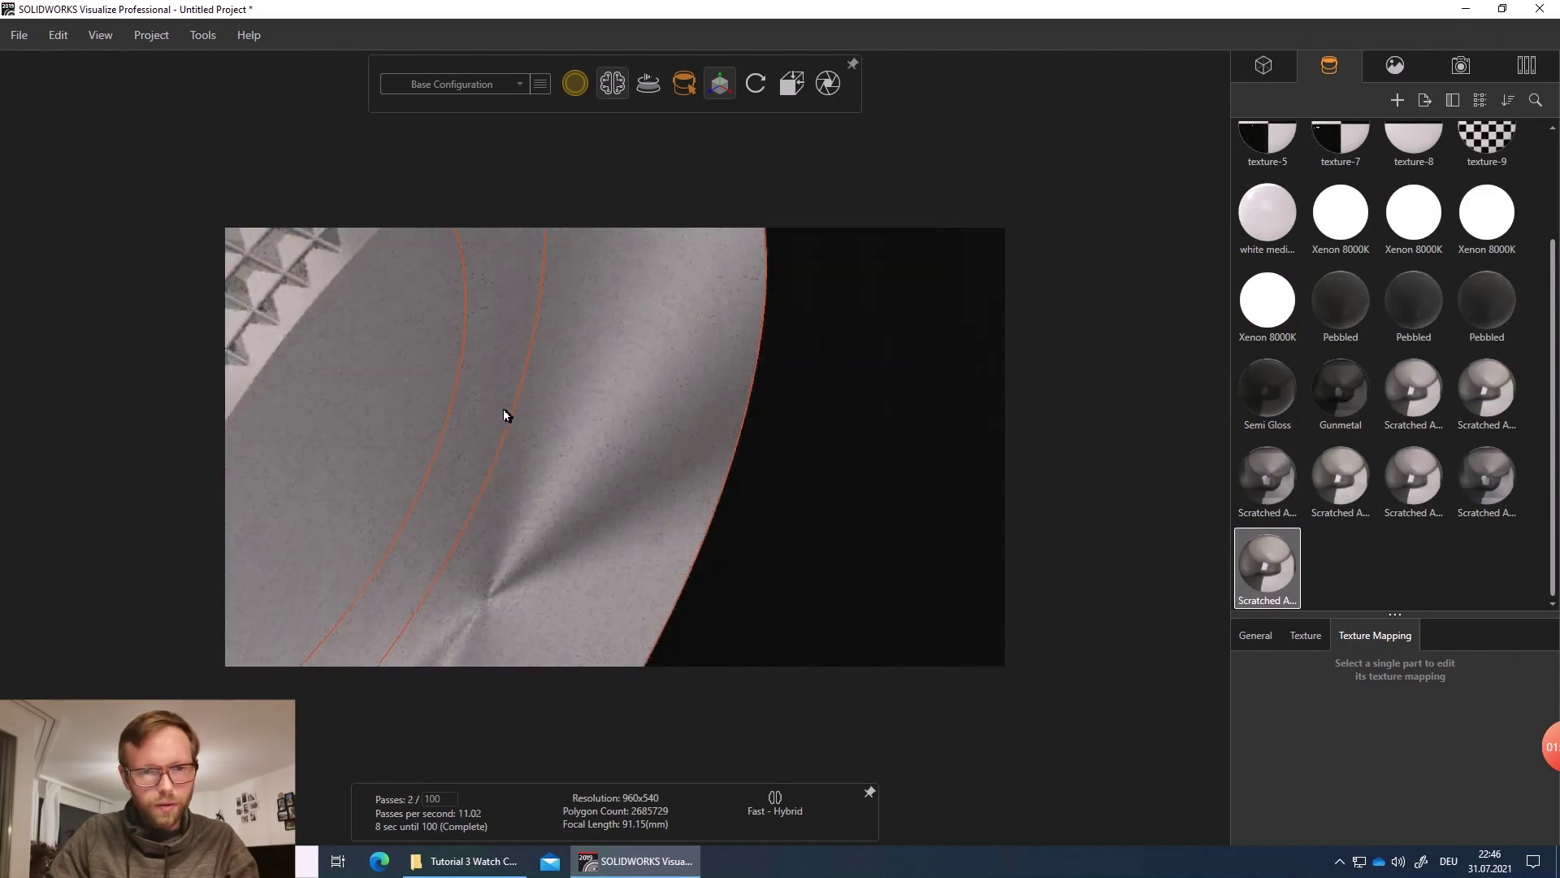
scroll(408, 390, "down", 5)
left_click_drag(363, 359, 480, 413)
scroll(479, 413, "up", 6)
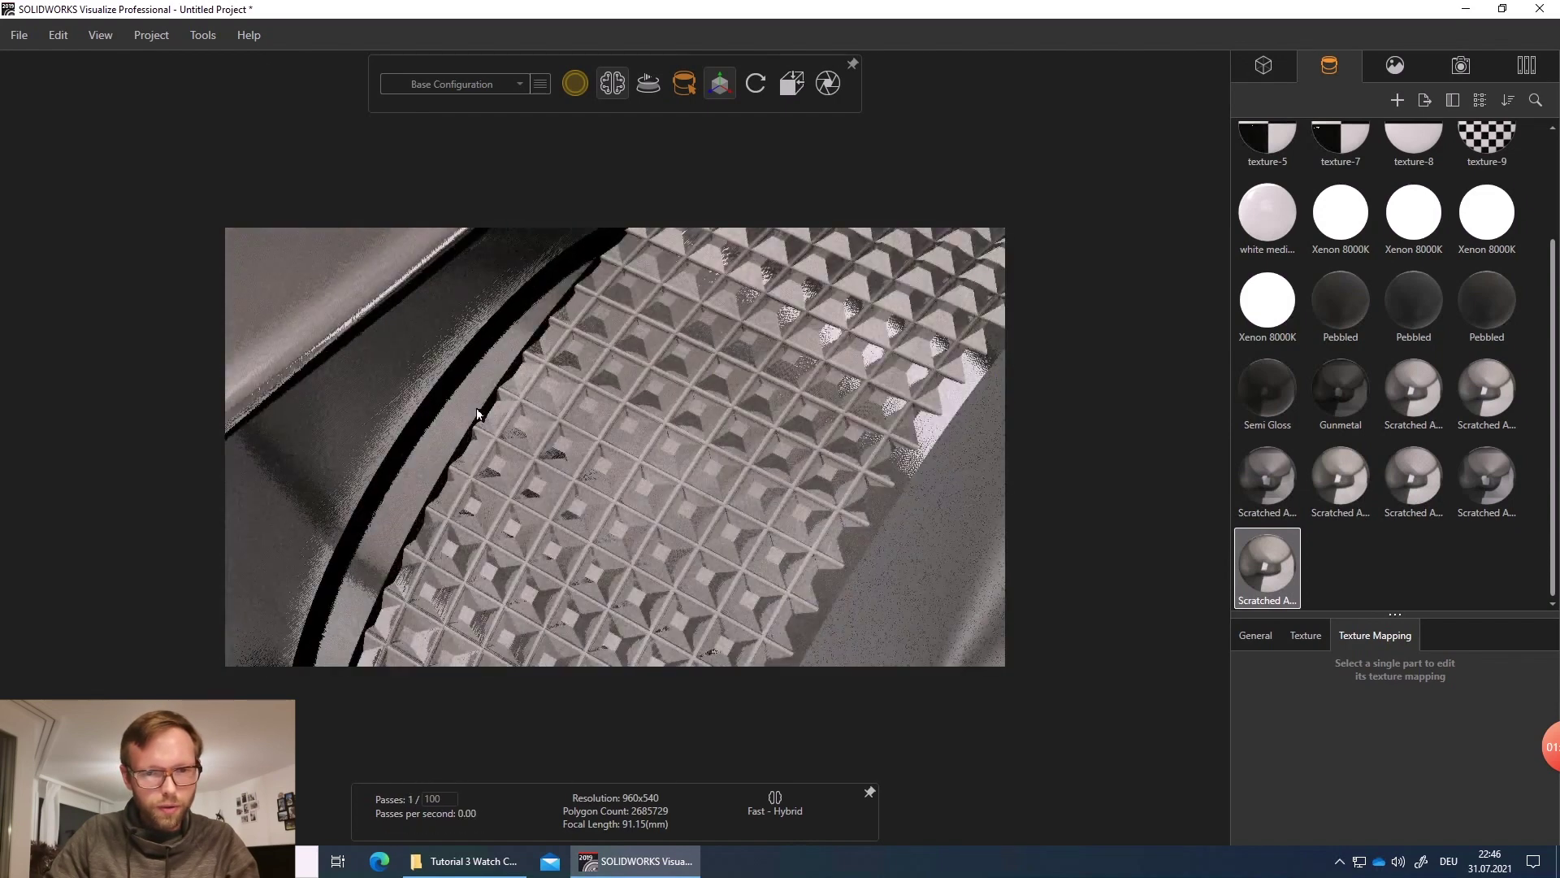
- Duplicate the two Scratched Aluminum appearances used on the first crown's end face and knurled side
scroll(634, 466, "down", 3)
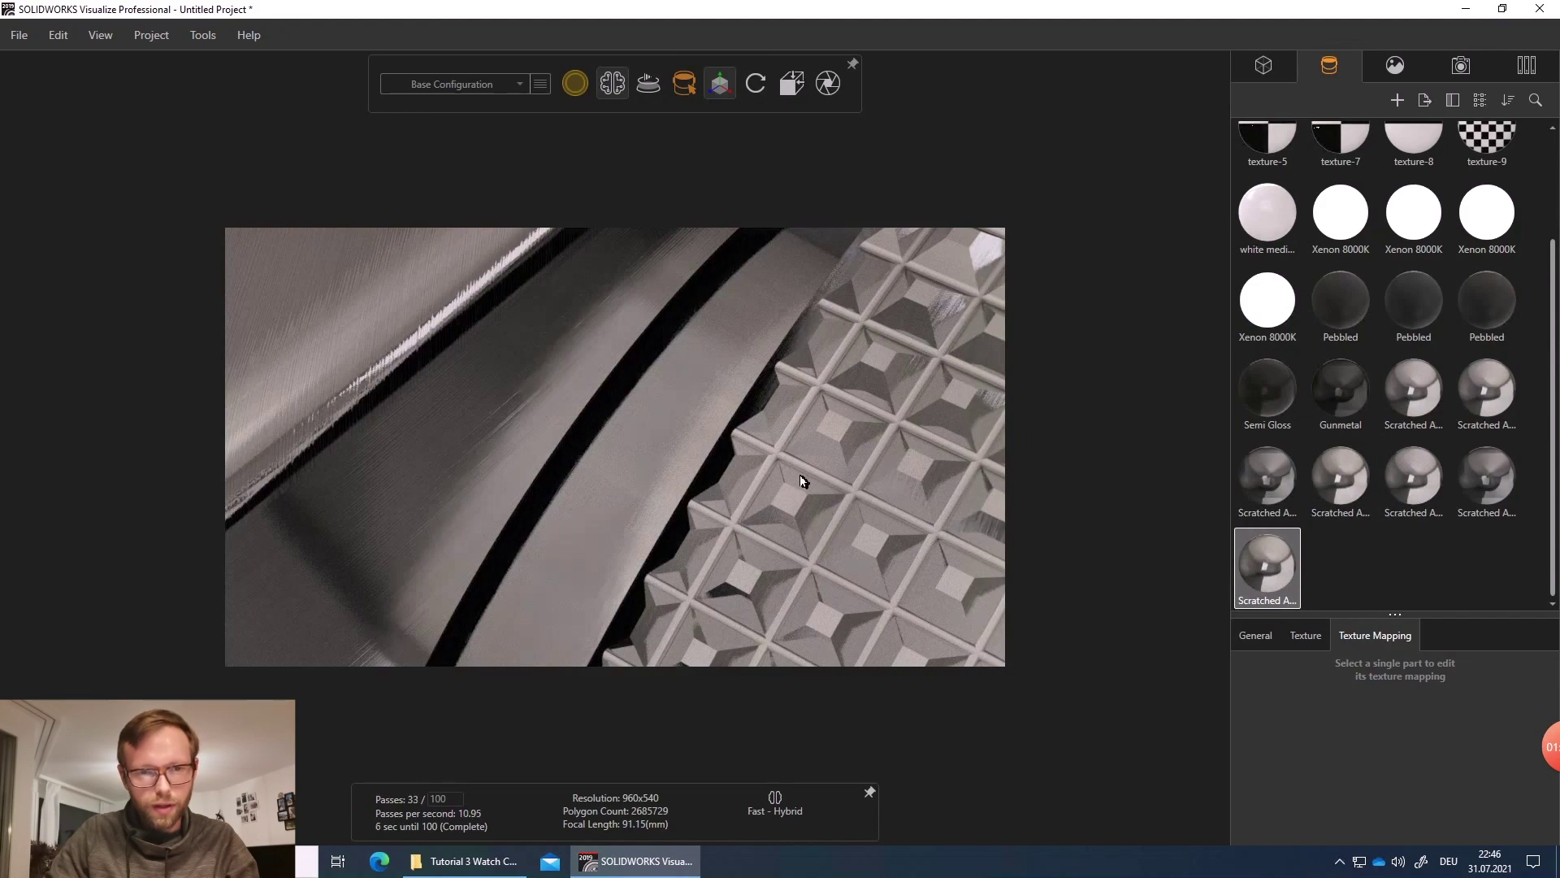
scroll(801, 481, "down", 6)
left_click_drag(686, 366, 519, 425)
scroll(519, 425, "down", 2)
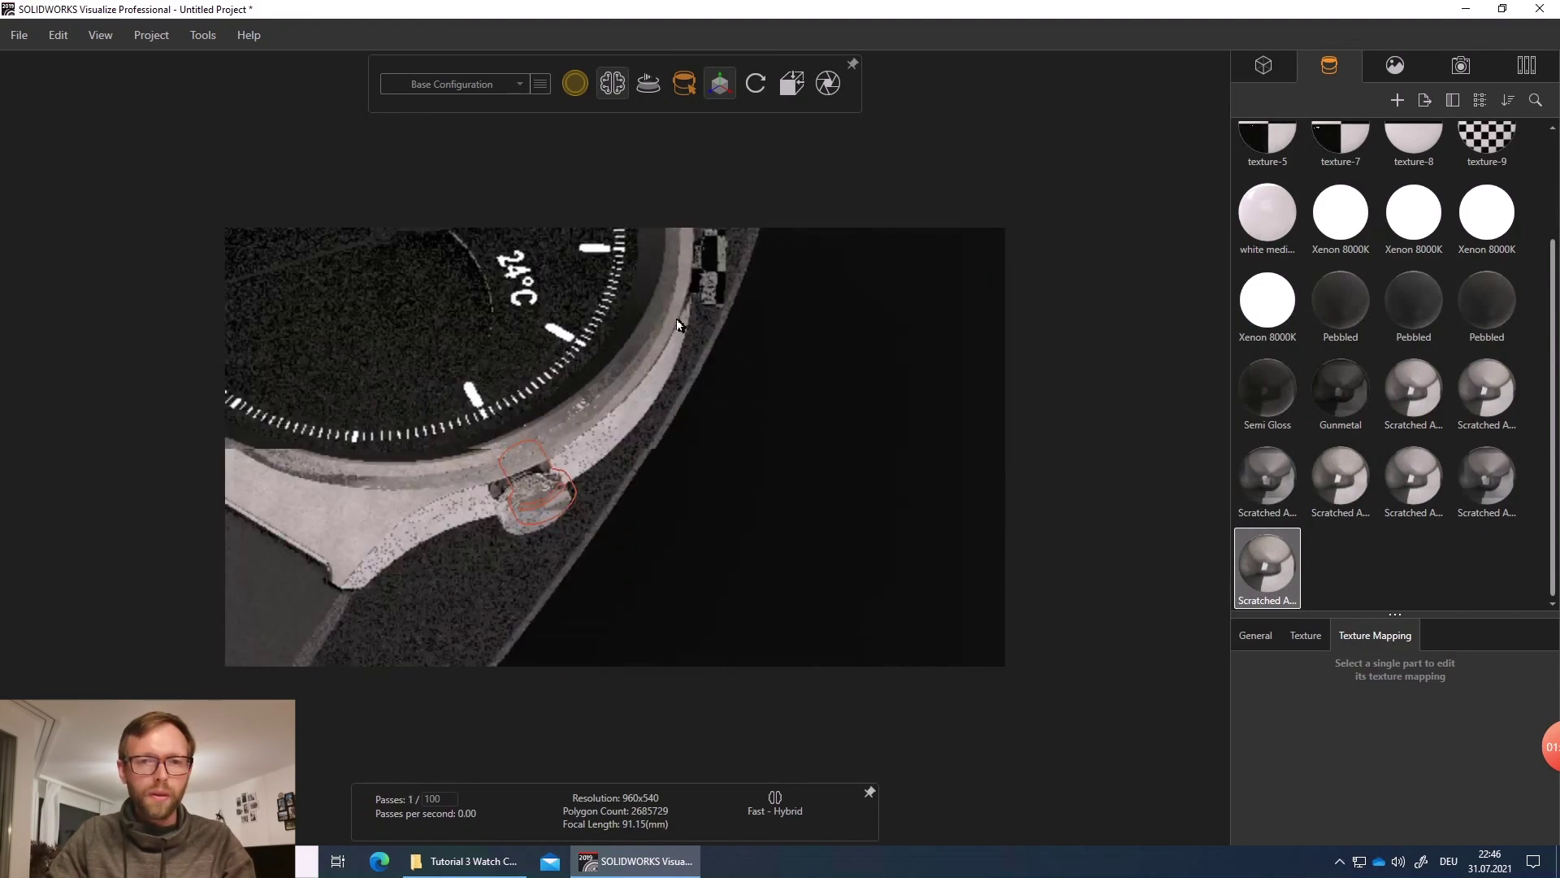
middle_click_drag(679, 325, 552, 354)
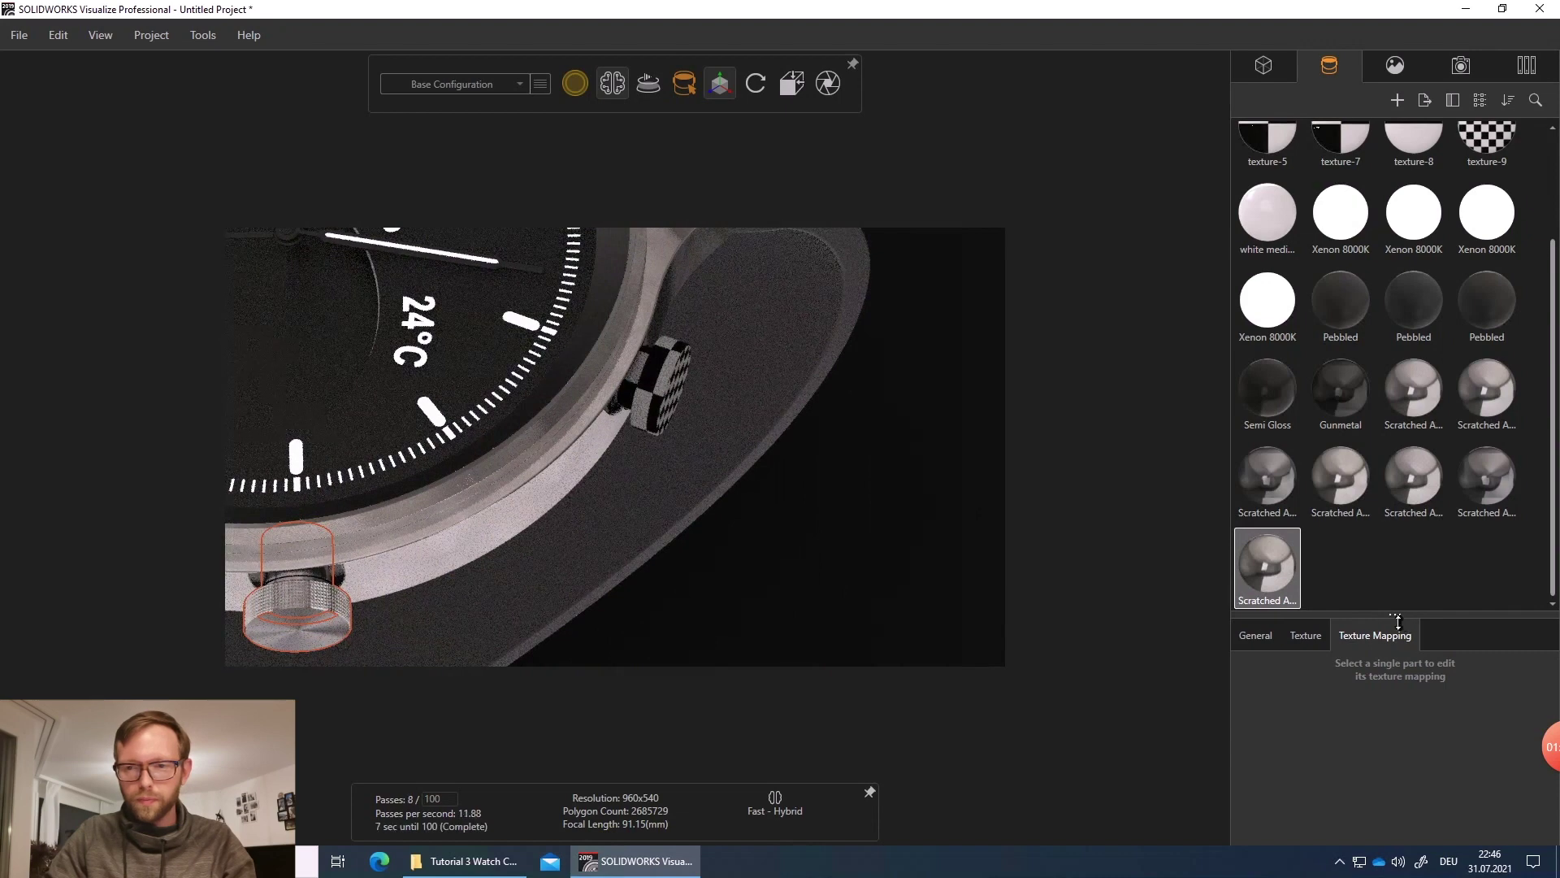
left_click_drag(1398, 622, 1405, 660)
left_click(1492, 526)
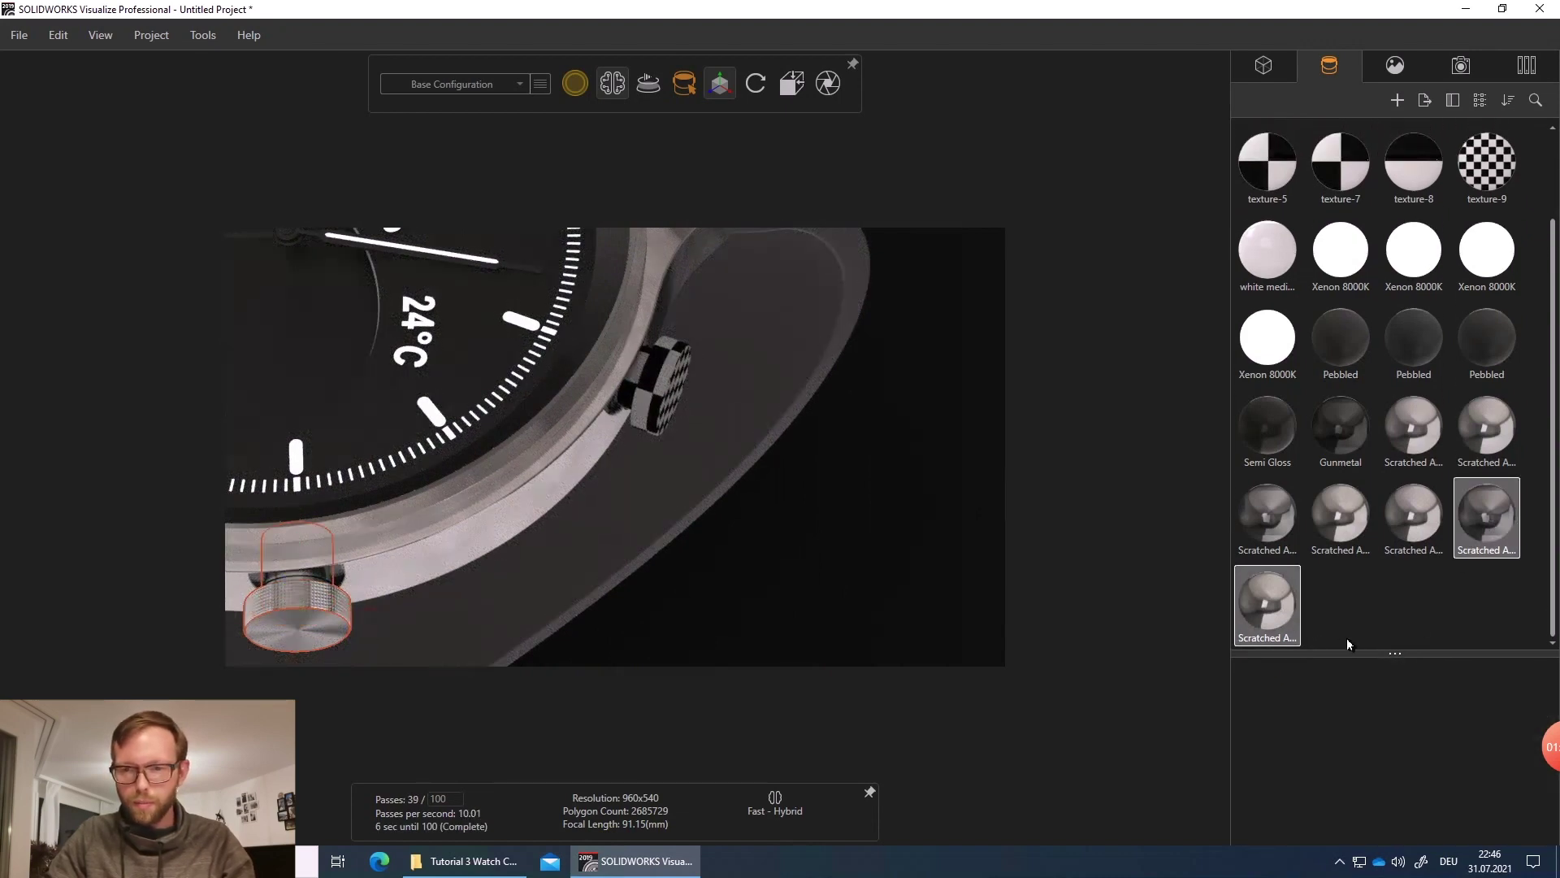
key("ctrl+v")
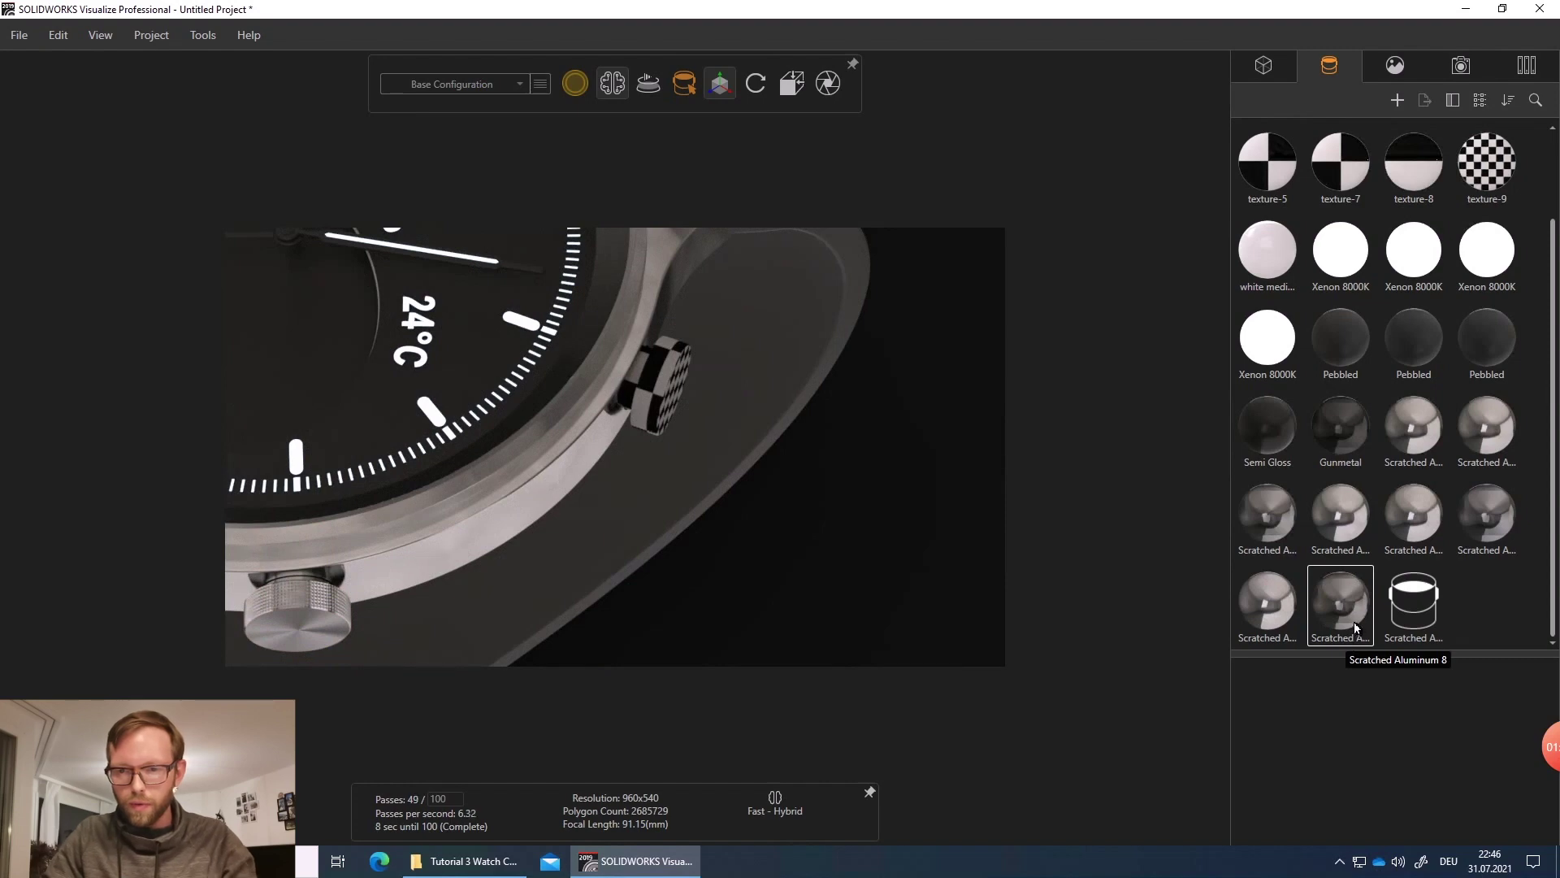
- Apply the circular brushed Scratched Aluminum copy to the second crown's end face and fit its planar texture mapping to the part
left_click(1349, 607)
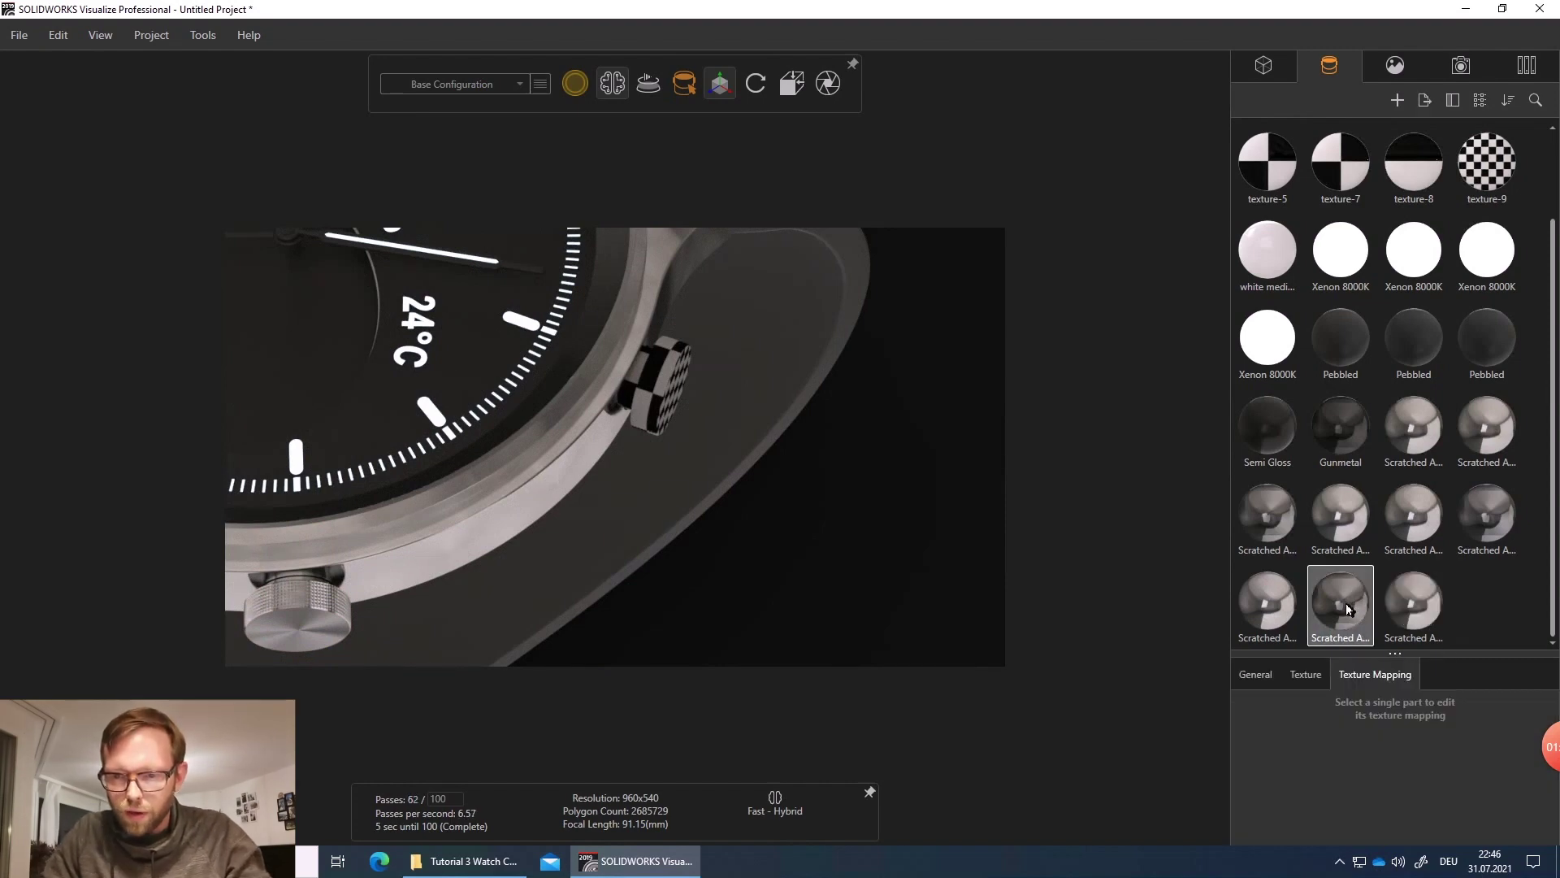
left_click(1317, 688)
left_click_drag(1345, 611, 676, 398)
left_click(1375, 675)
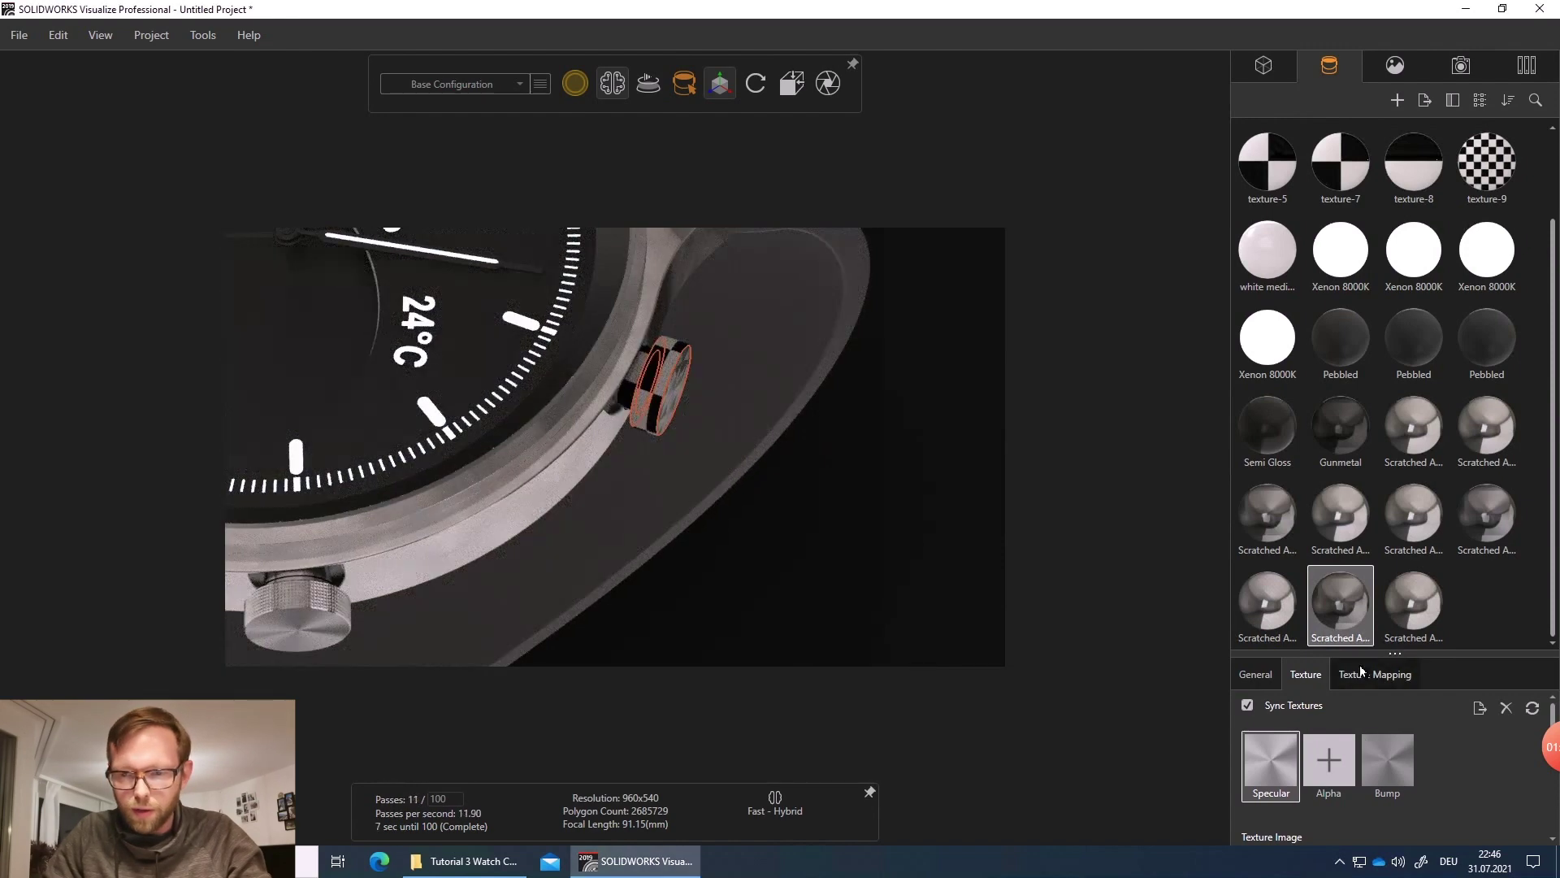
left_click(670, 390)
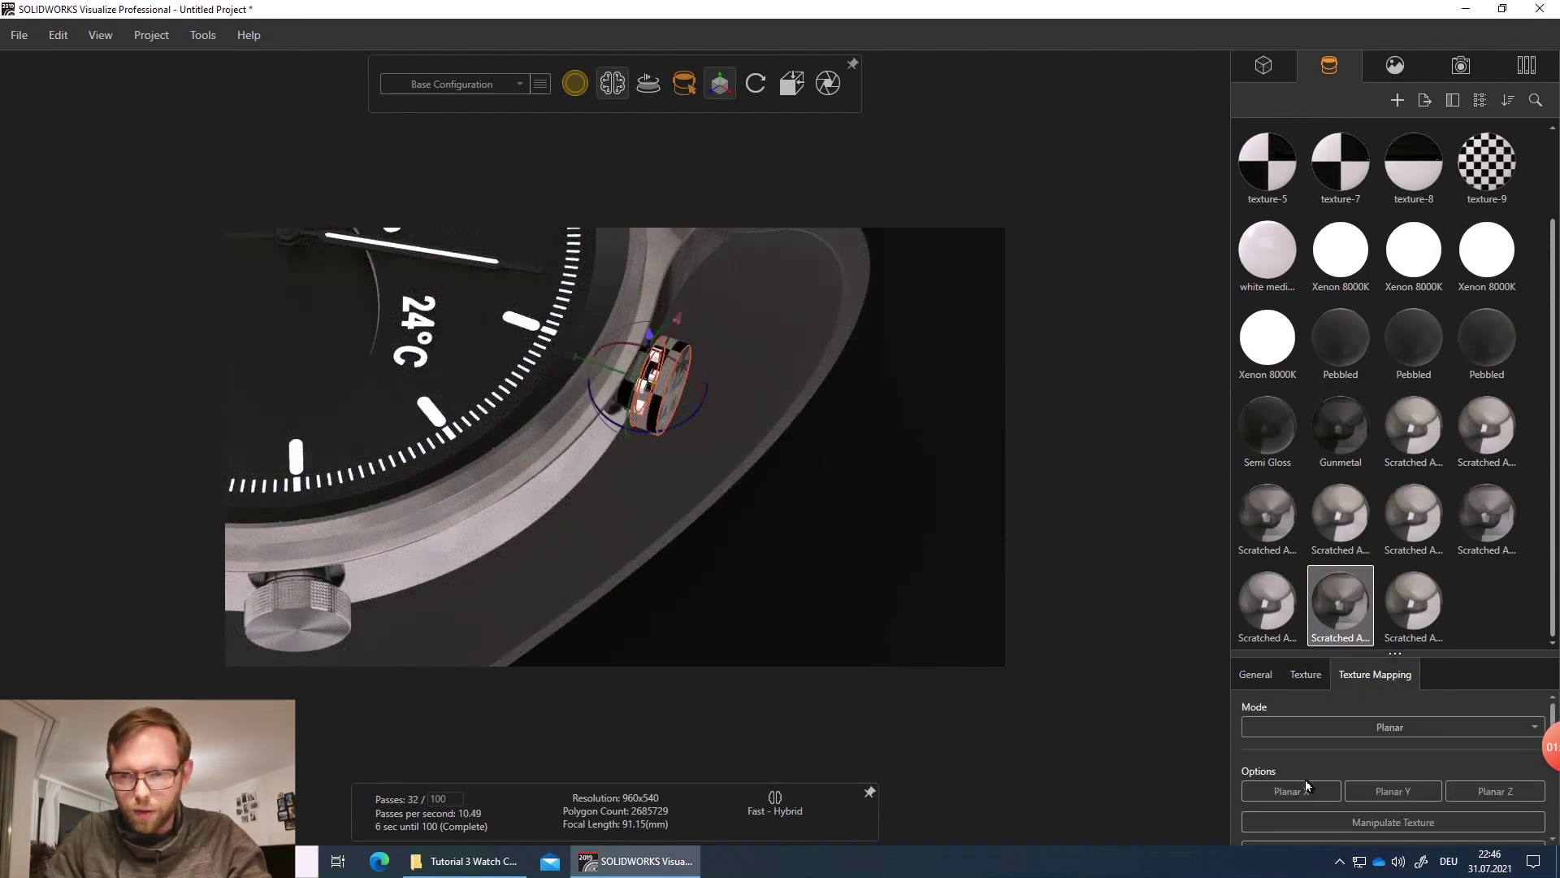
scroll(1387, 813, "down", 2)
left_click(1397, 767)
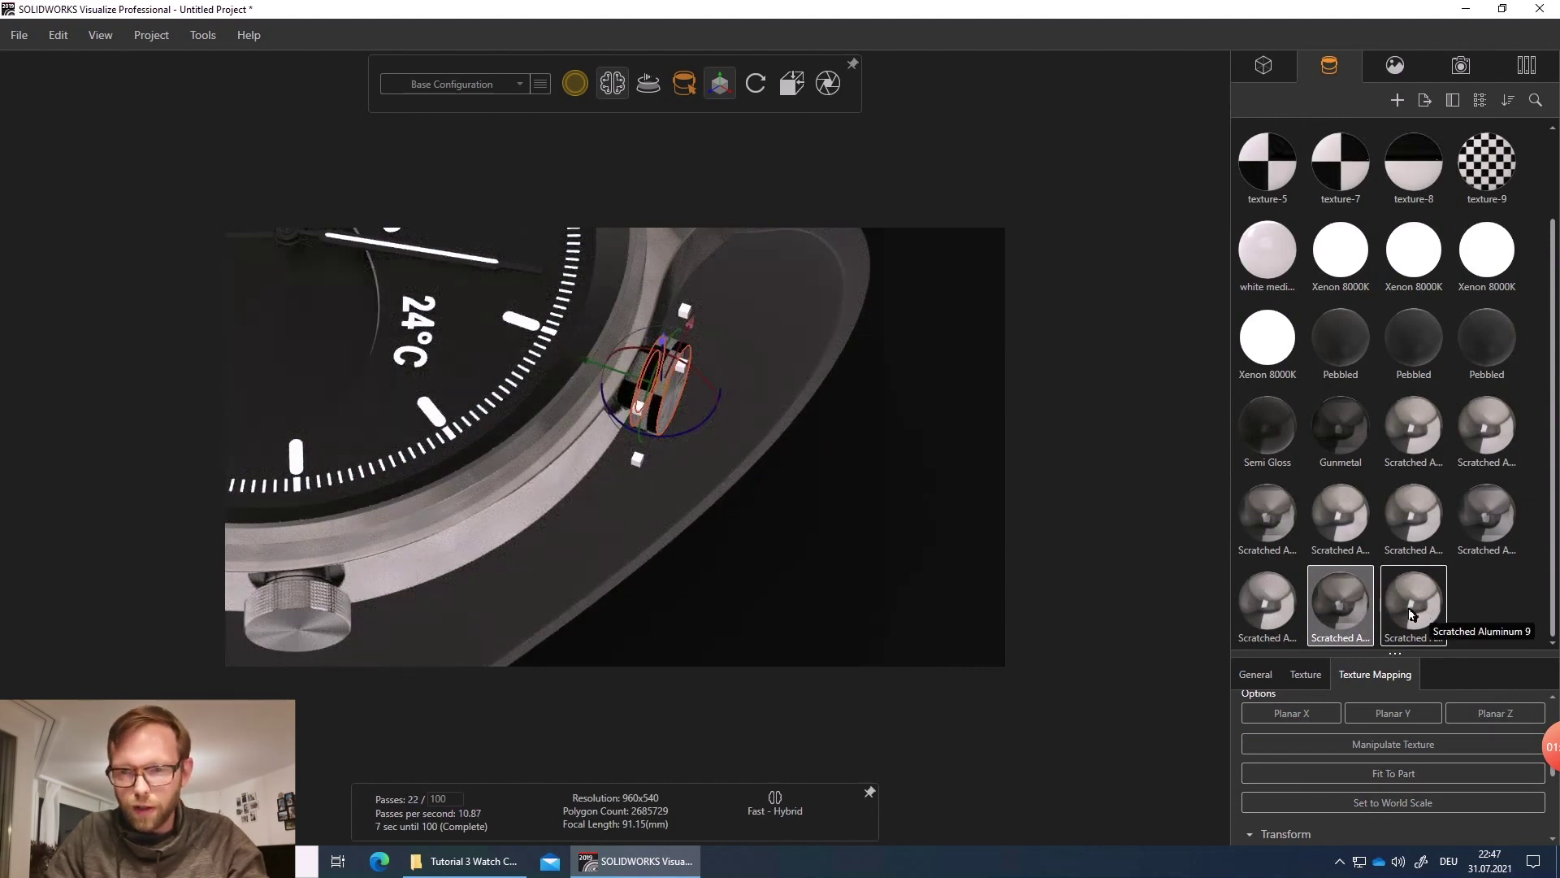
- Apply the other Scratched Aluminum copy to the second crown's knurled side and inspect the finish up close
left_click_drag(1432, 616, 650, 391)
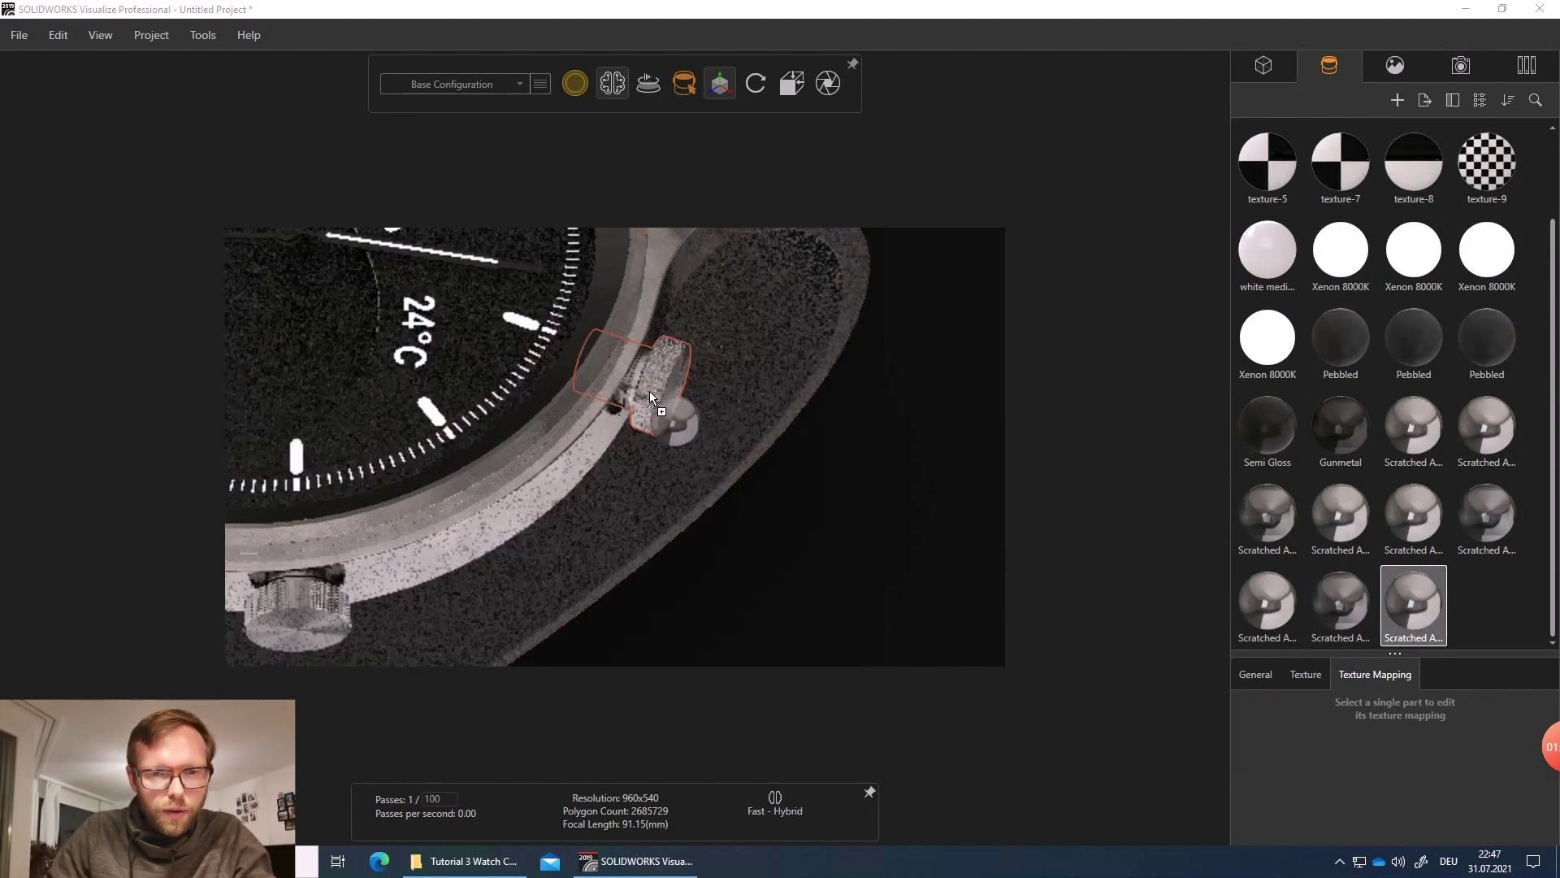
scroll(657, 398, "up", 5)
scroll(656, 404, "up", 8)
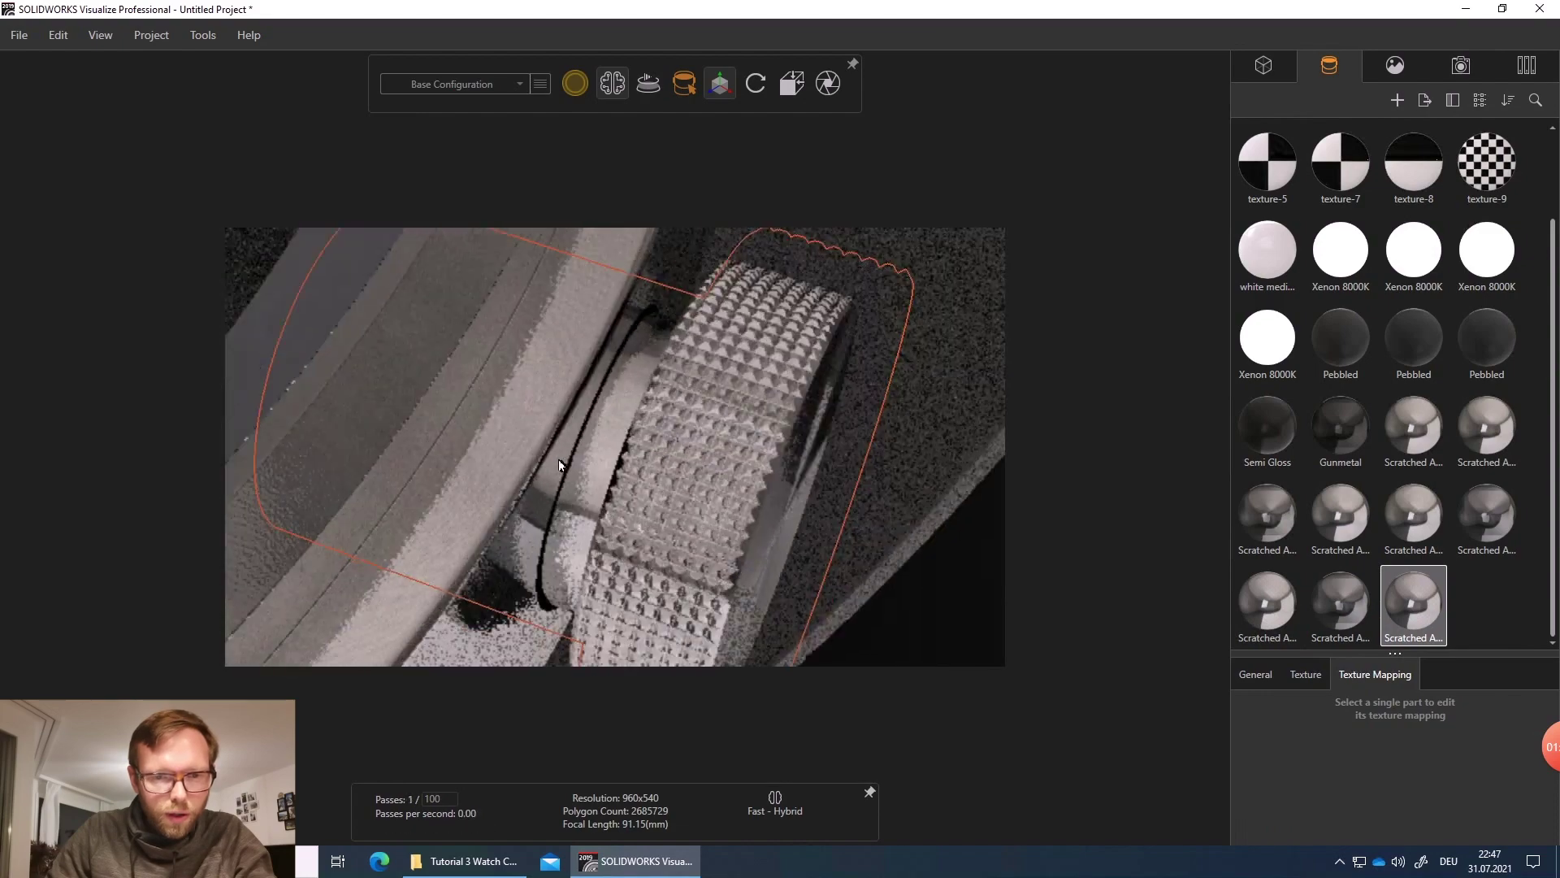
scroll(624, 485, "up", 3)
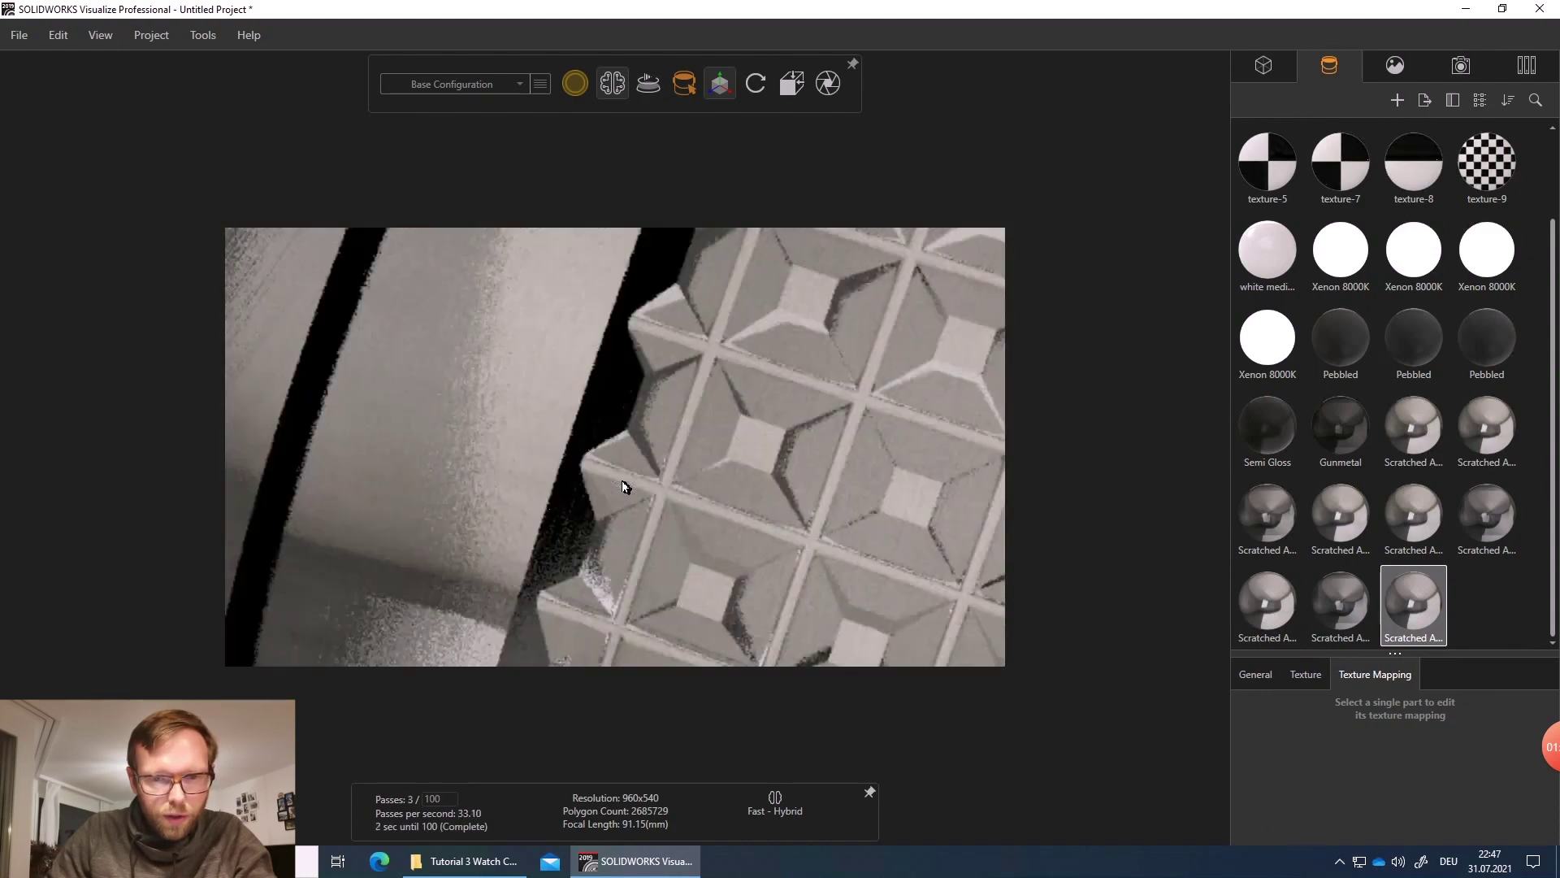
scroll(624, 523, "down", 10)
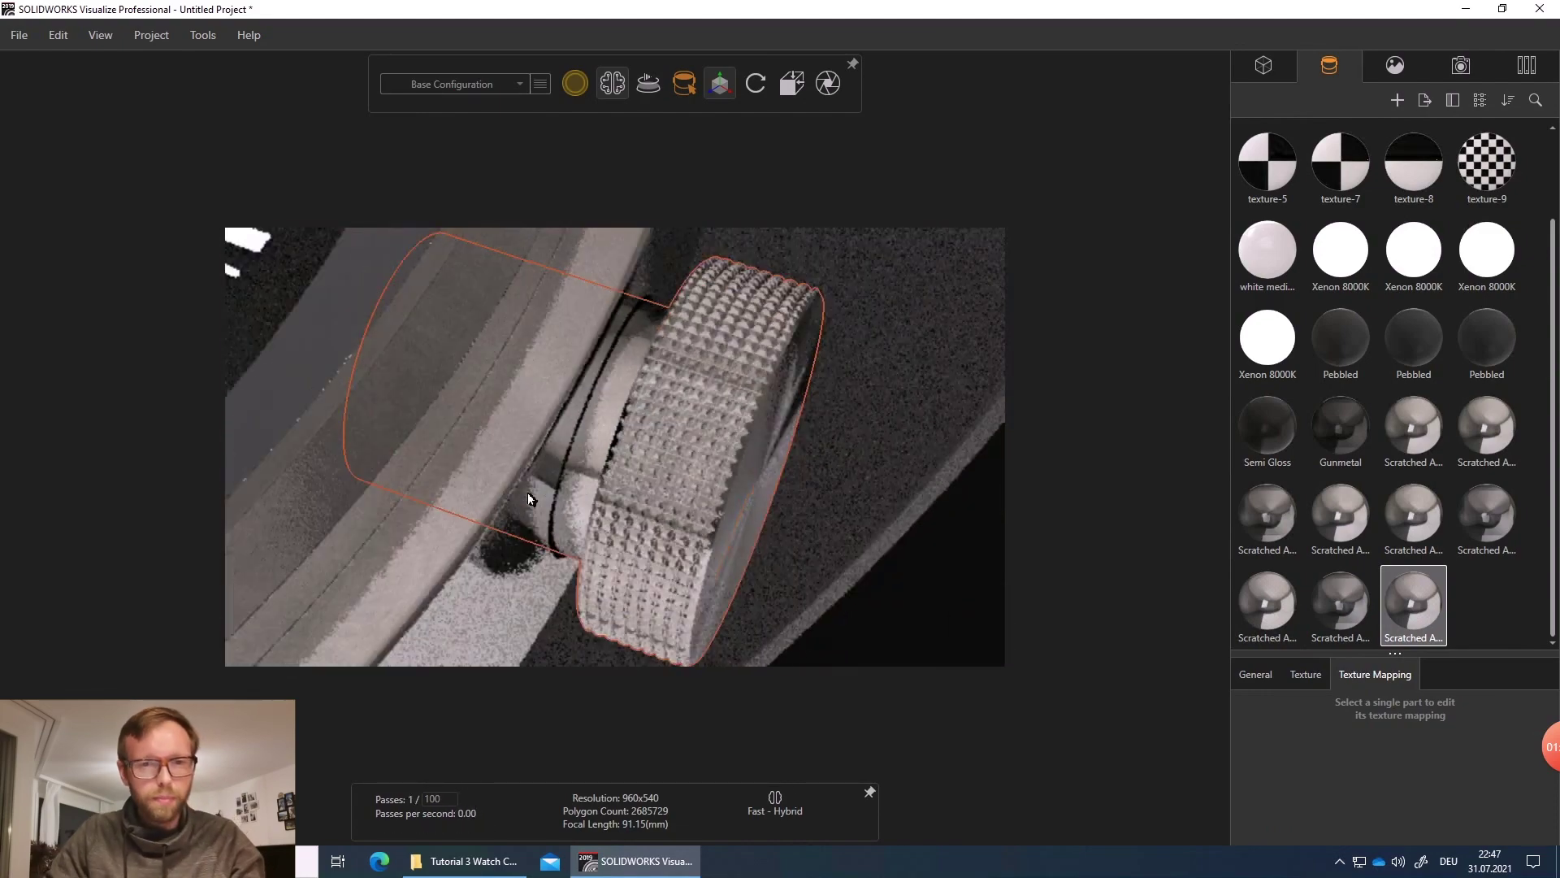
scroll(499, 466, "down", 5)
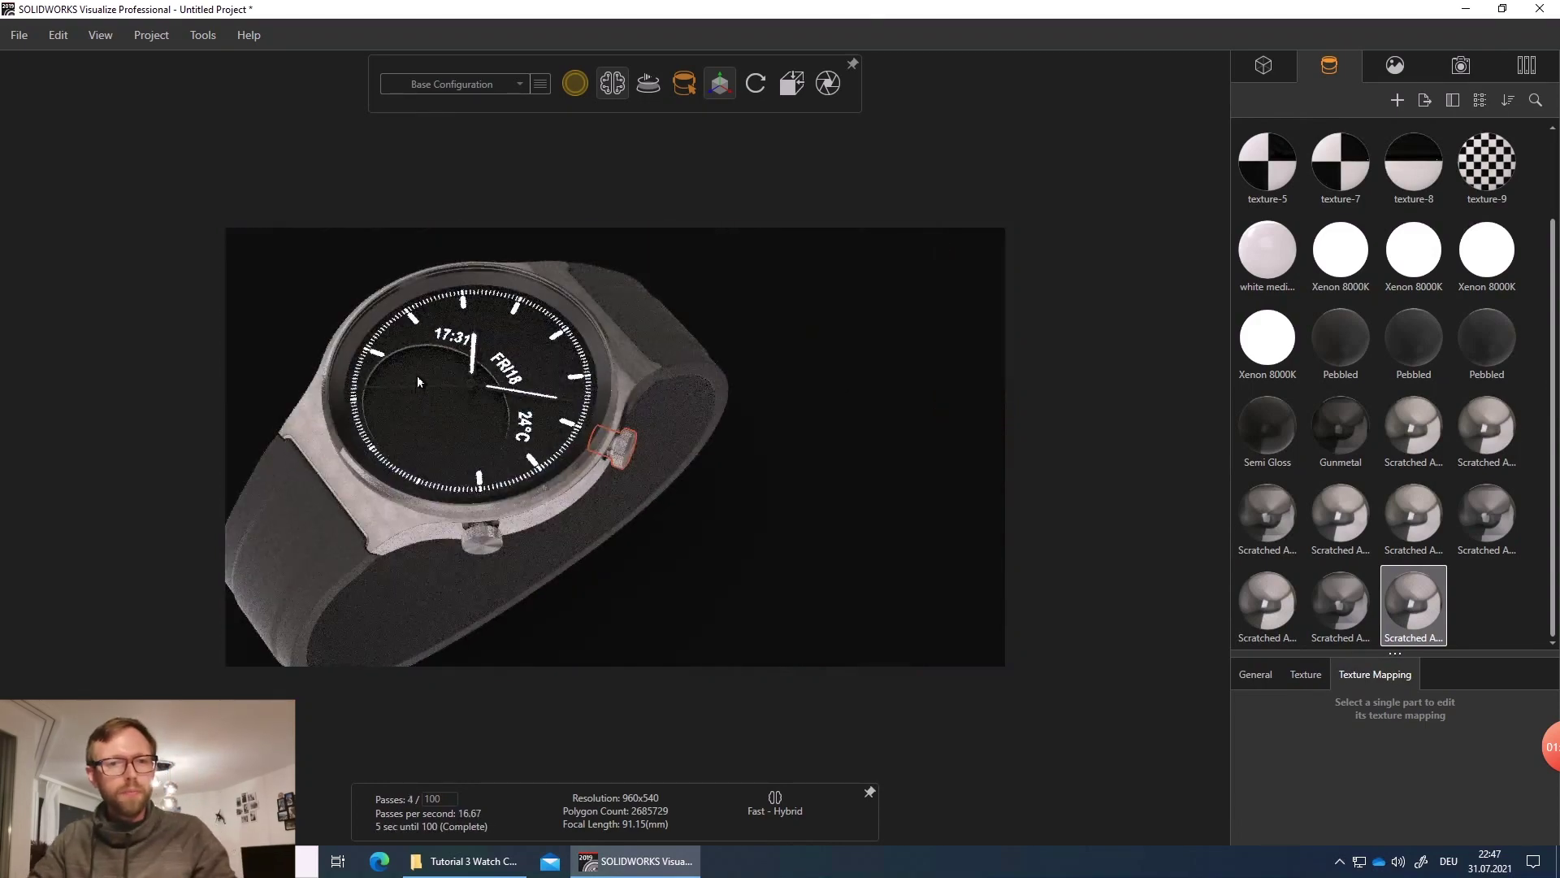
- Apply the Rubber appearance, not Dense Rubber, from the local library's Rubber category to the watch strap
left_click_drag(453, 407, 411, 536)
scroll(616, 512, "up", 3)
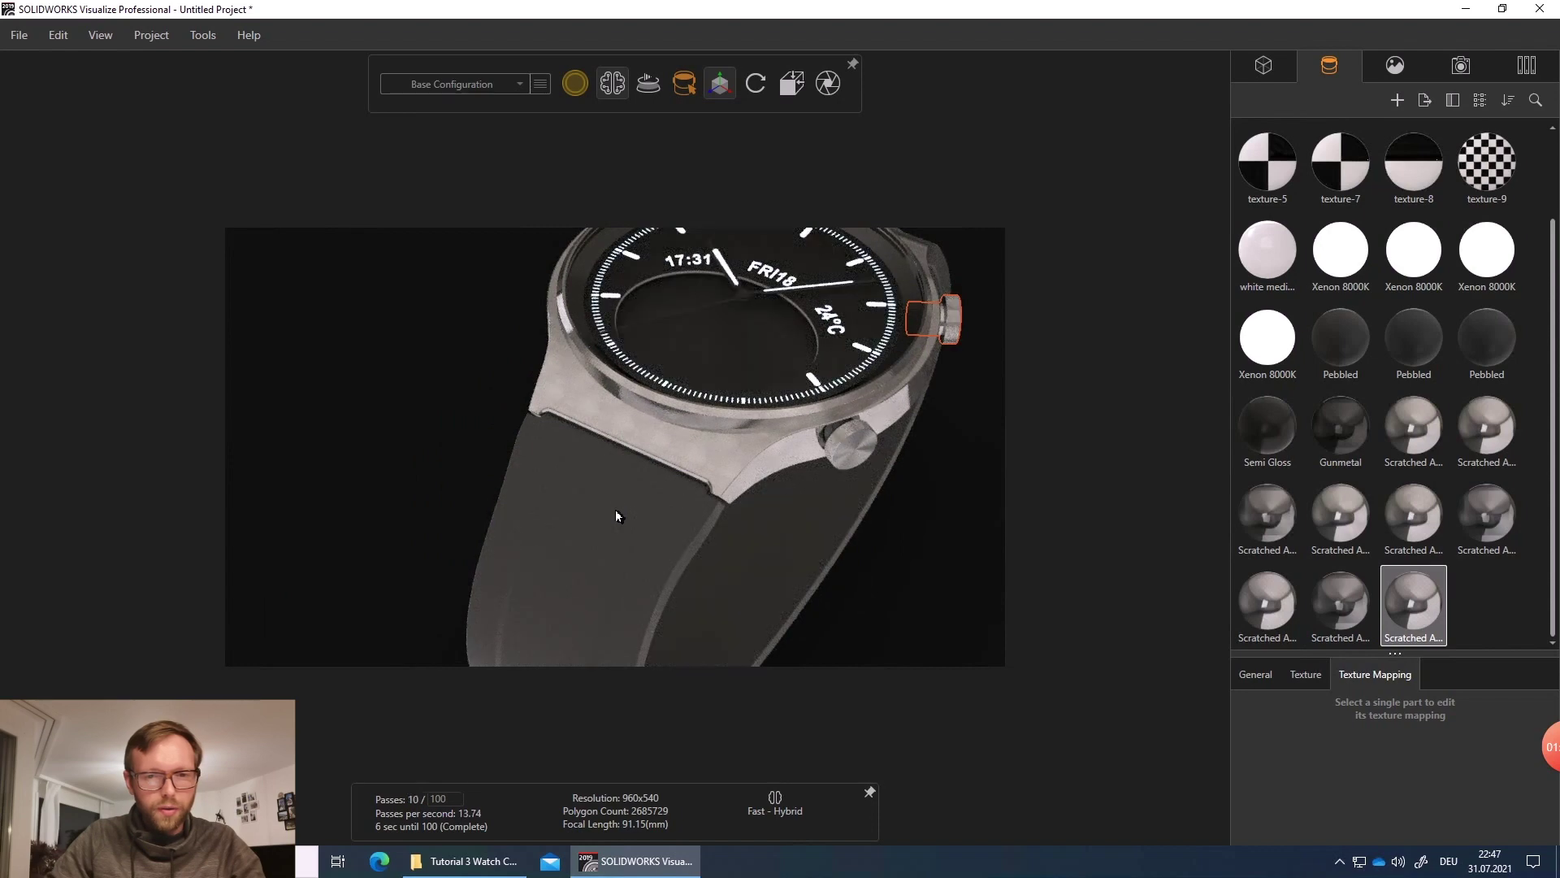
left_click(616, 515)
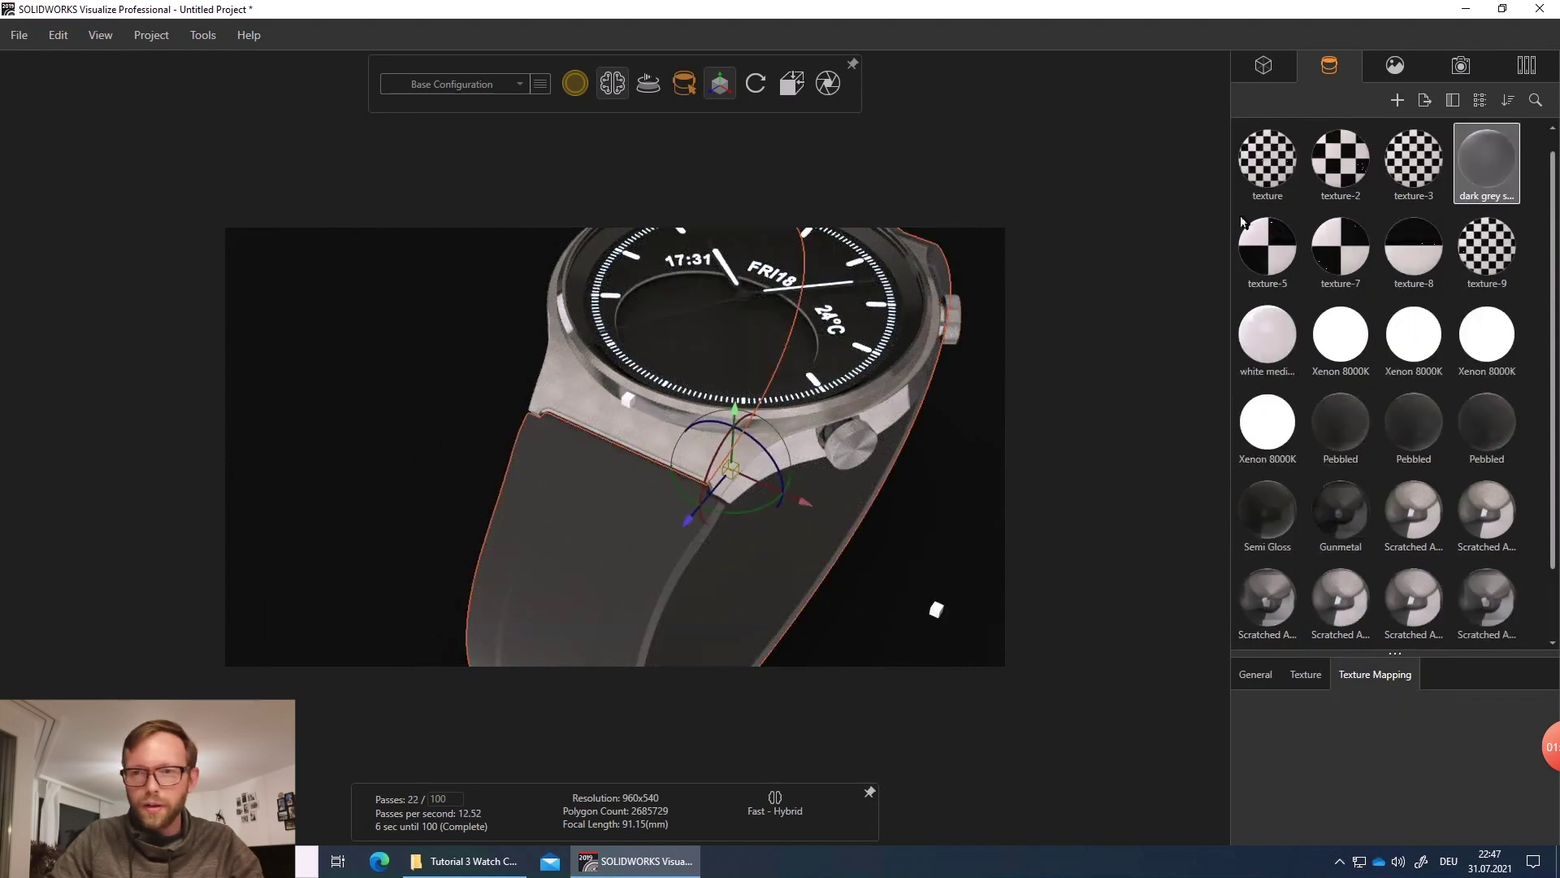
left_click(1527, 65)
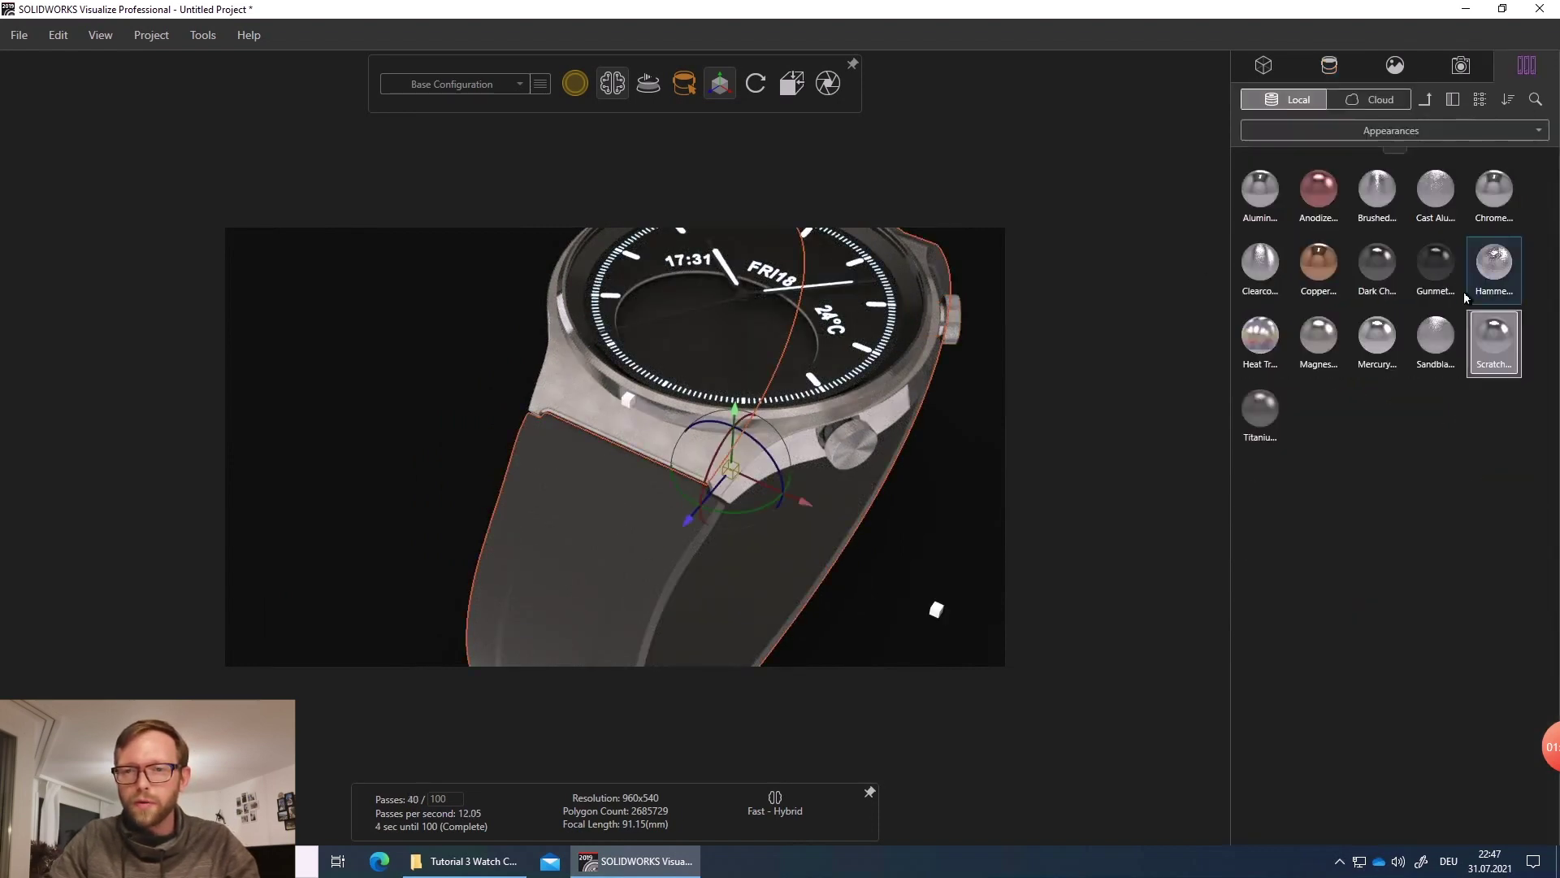
left_click(1426, 99)
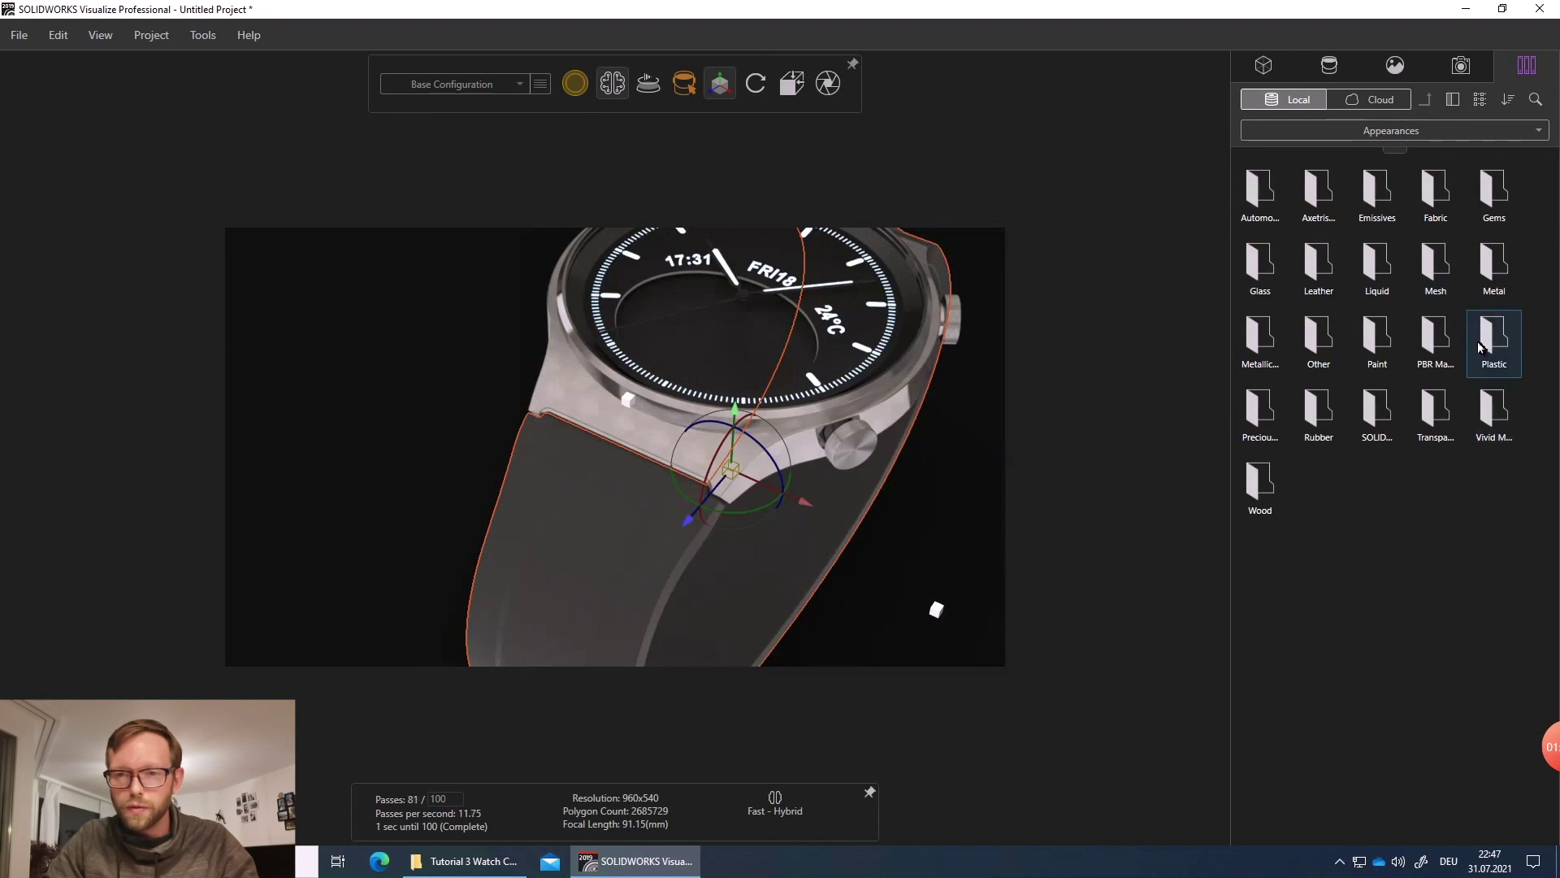
double_click(1320, 418)
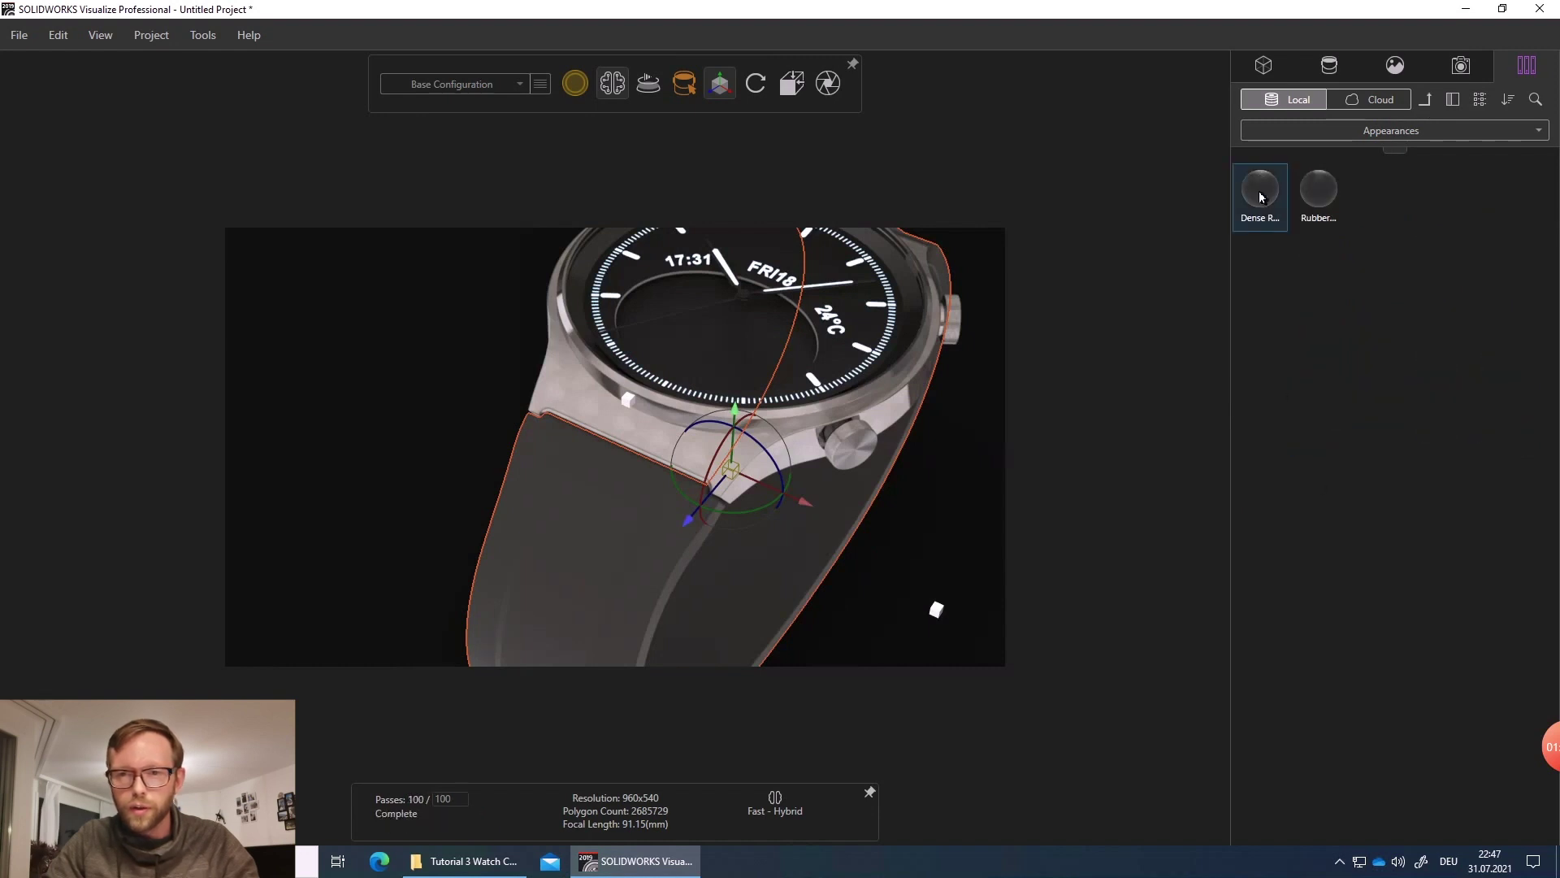
left_click_drag(1319, 191, 896, 466)
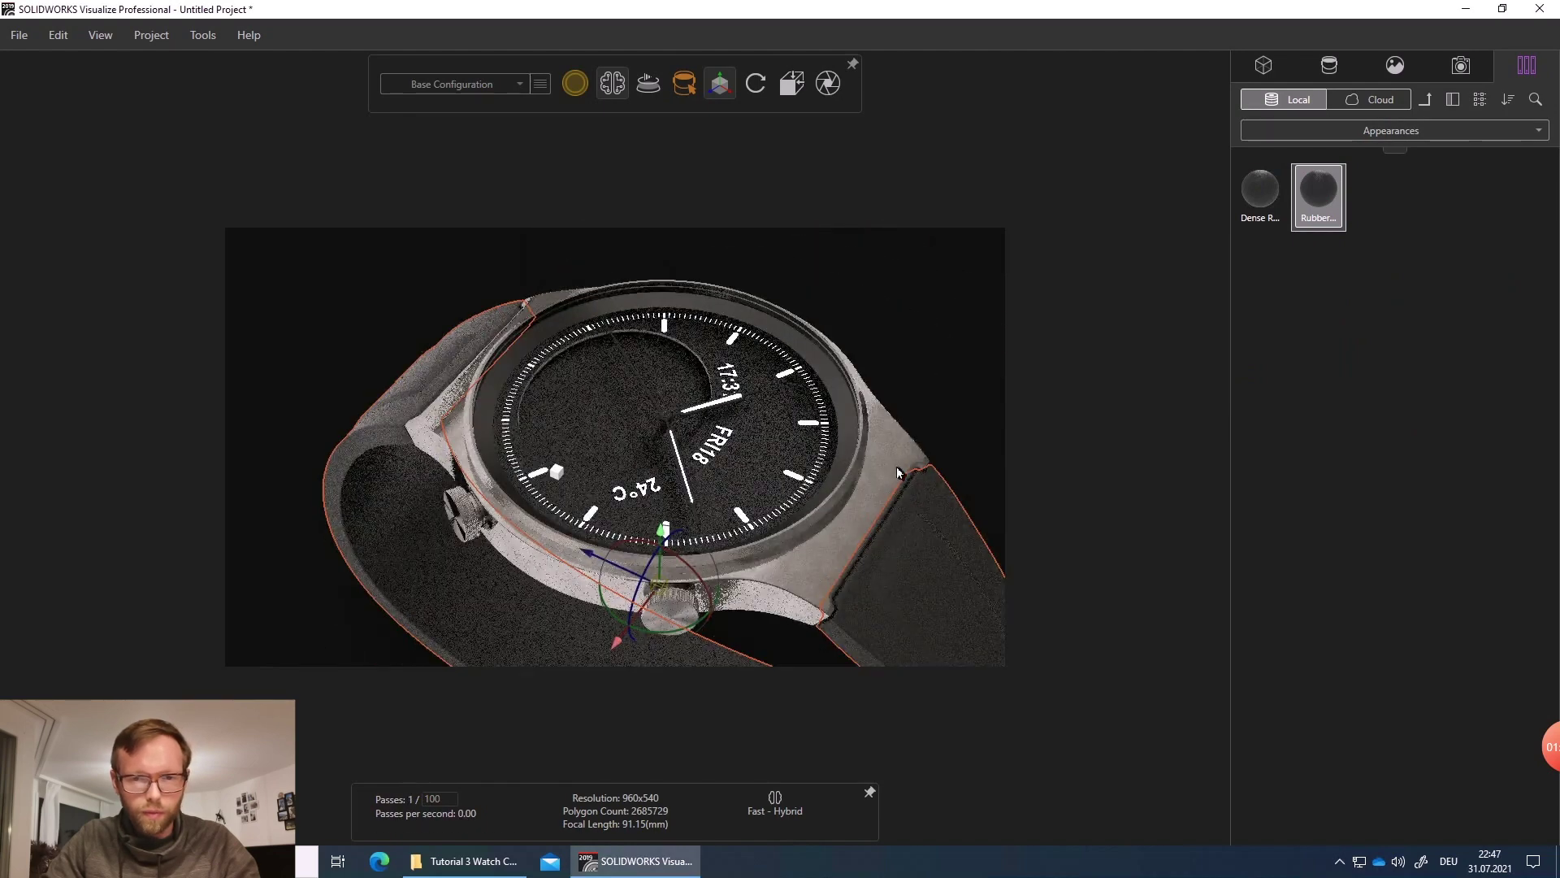
- Inspect the strap's rubber texture up close and enable Sync Textures for its Rubber 2 appearance
scroll(688, 485, "up", 10)
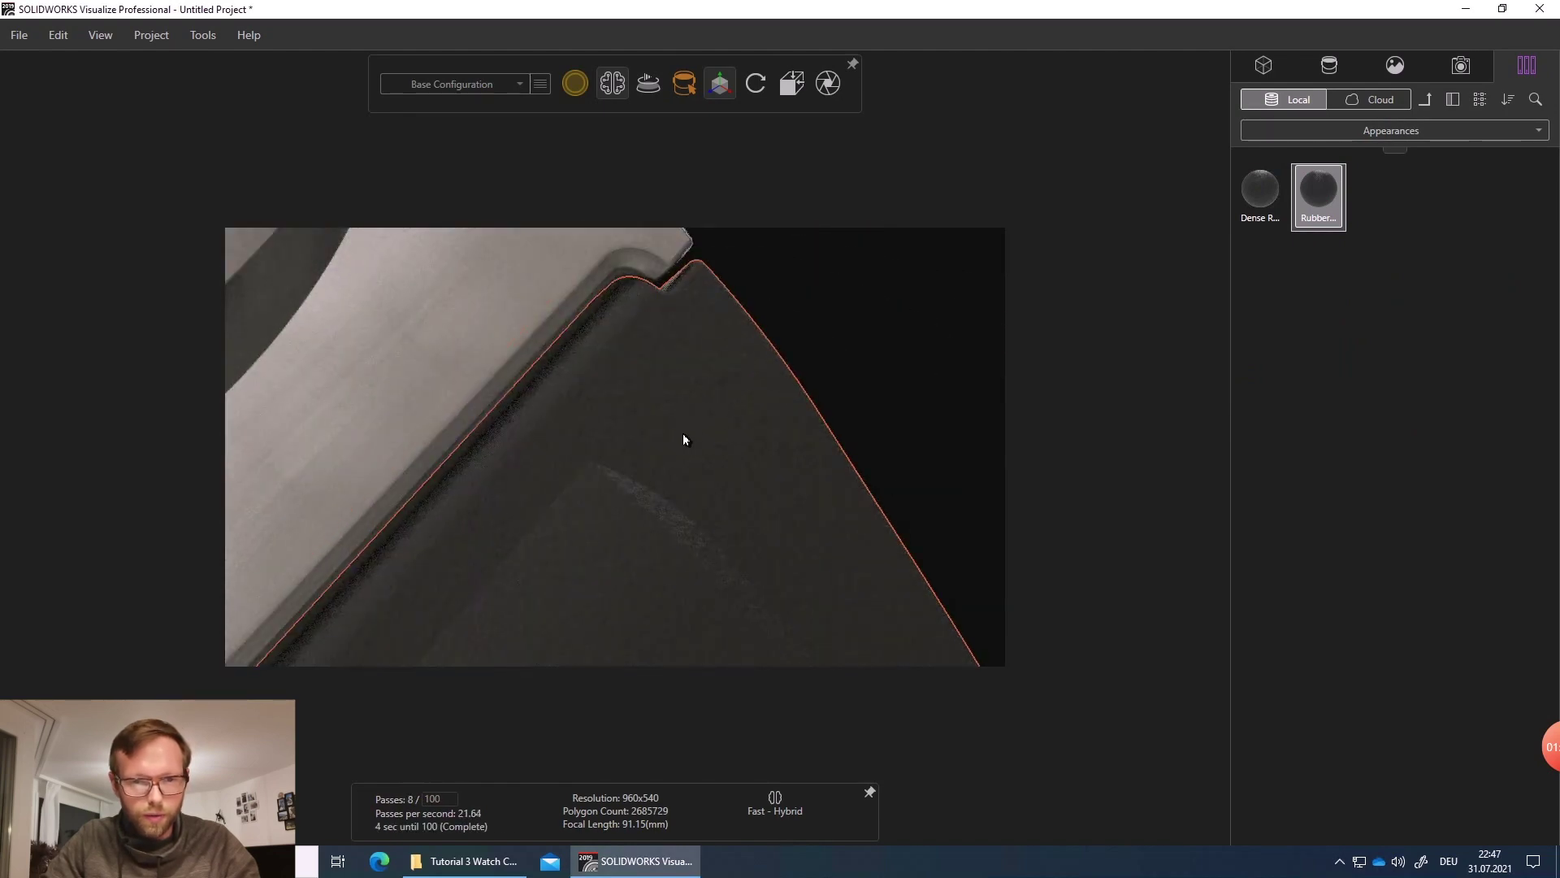
scroll(683, 433, "up", 3)
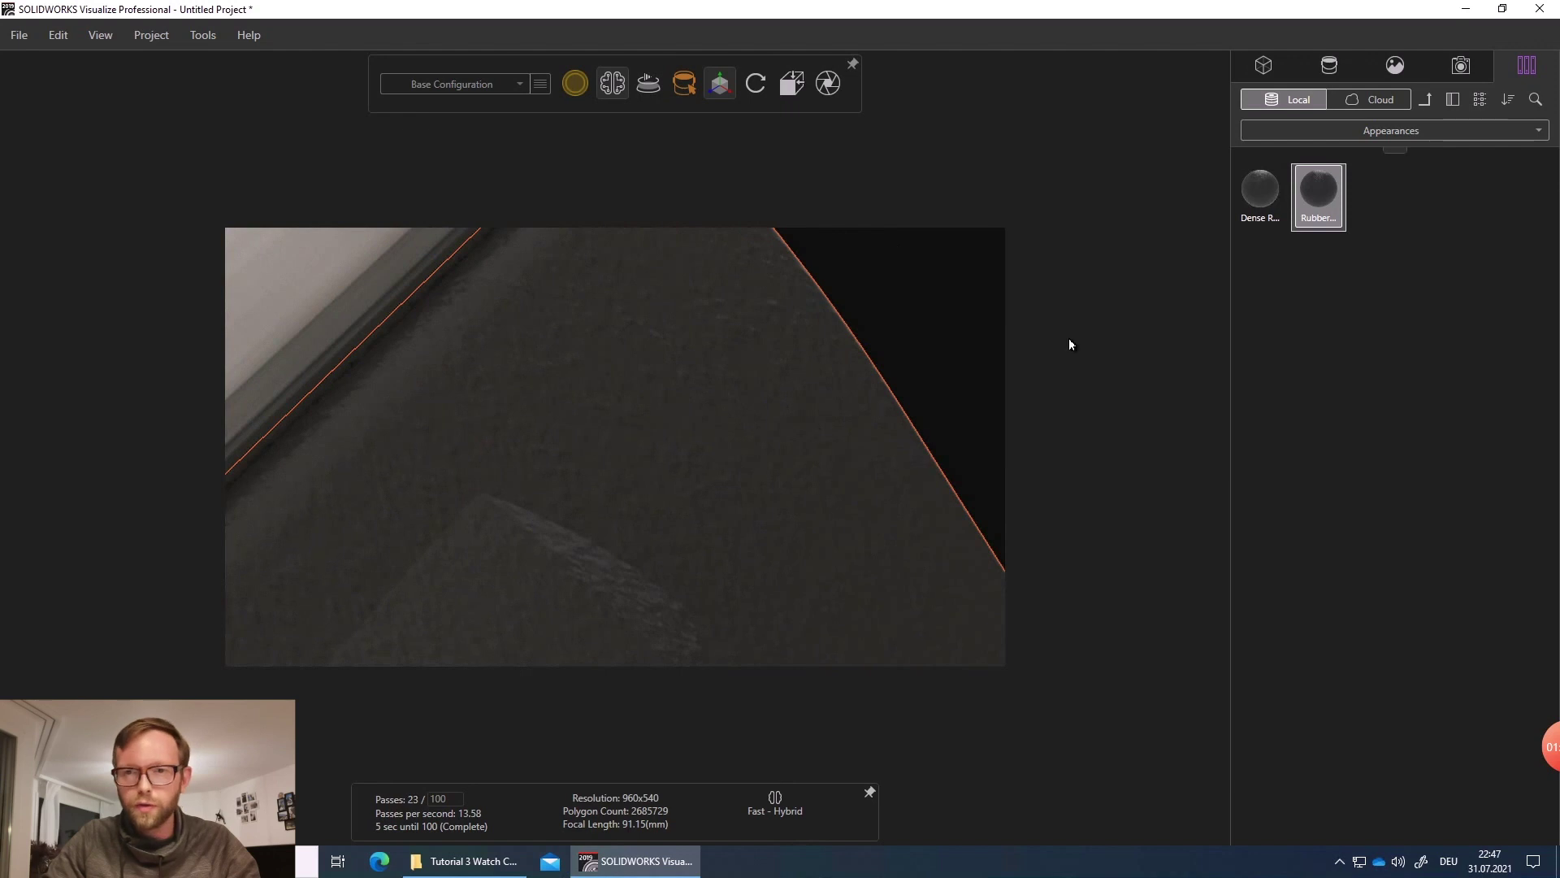
left_click_drag(779, 403, 776, 402)
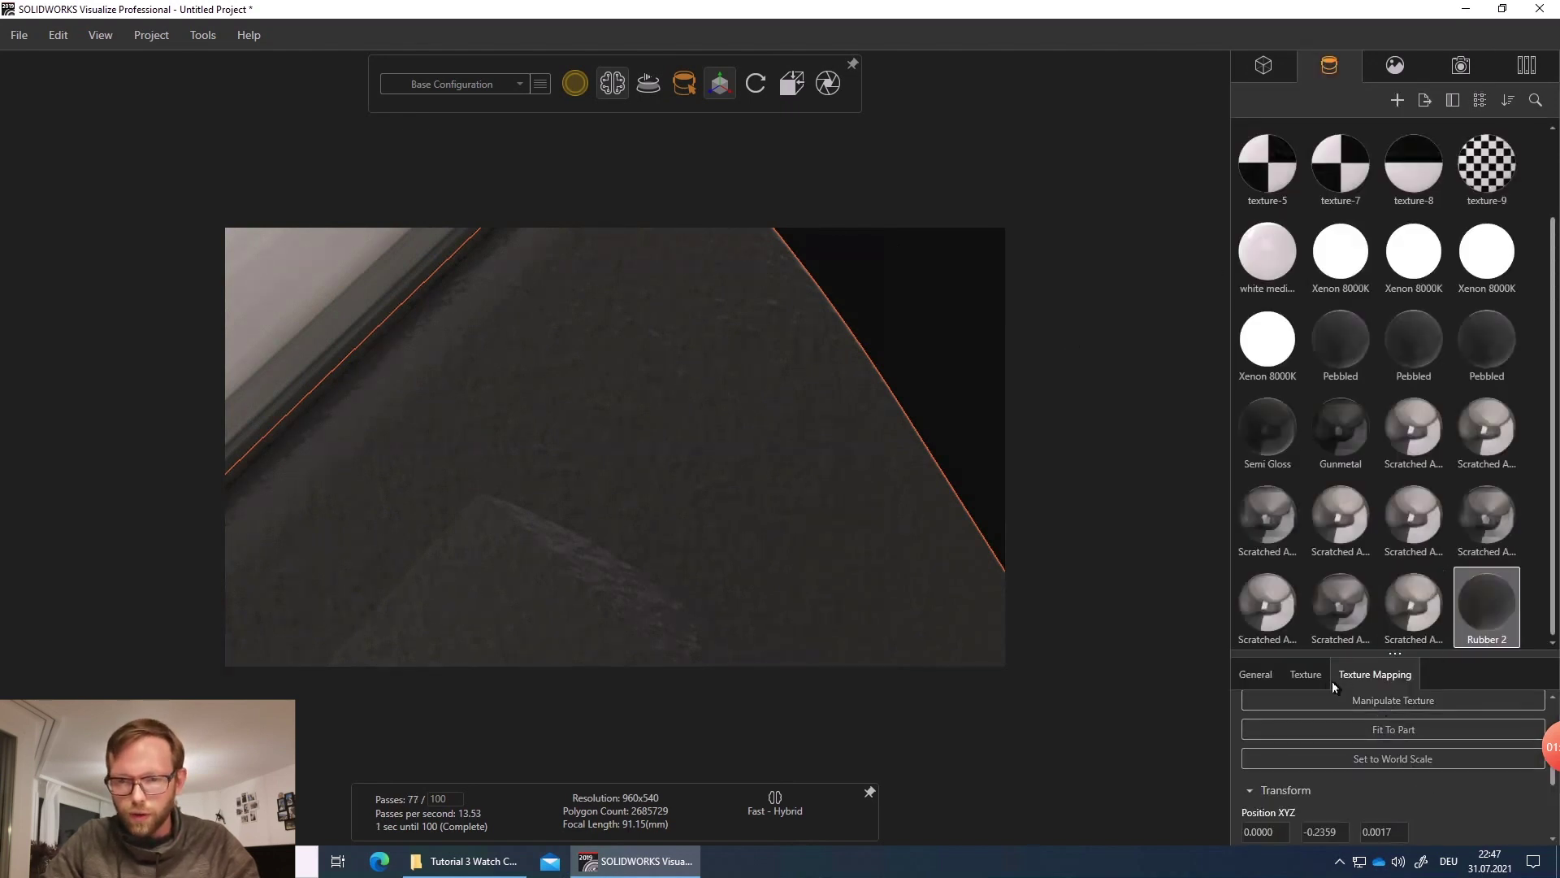
left_click(1306, 674)
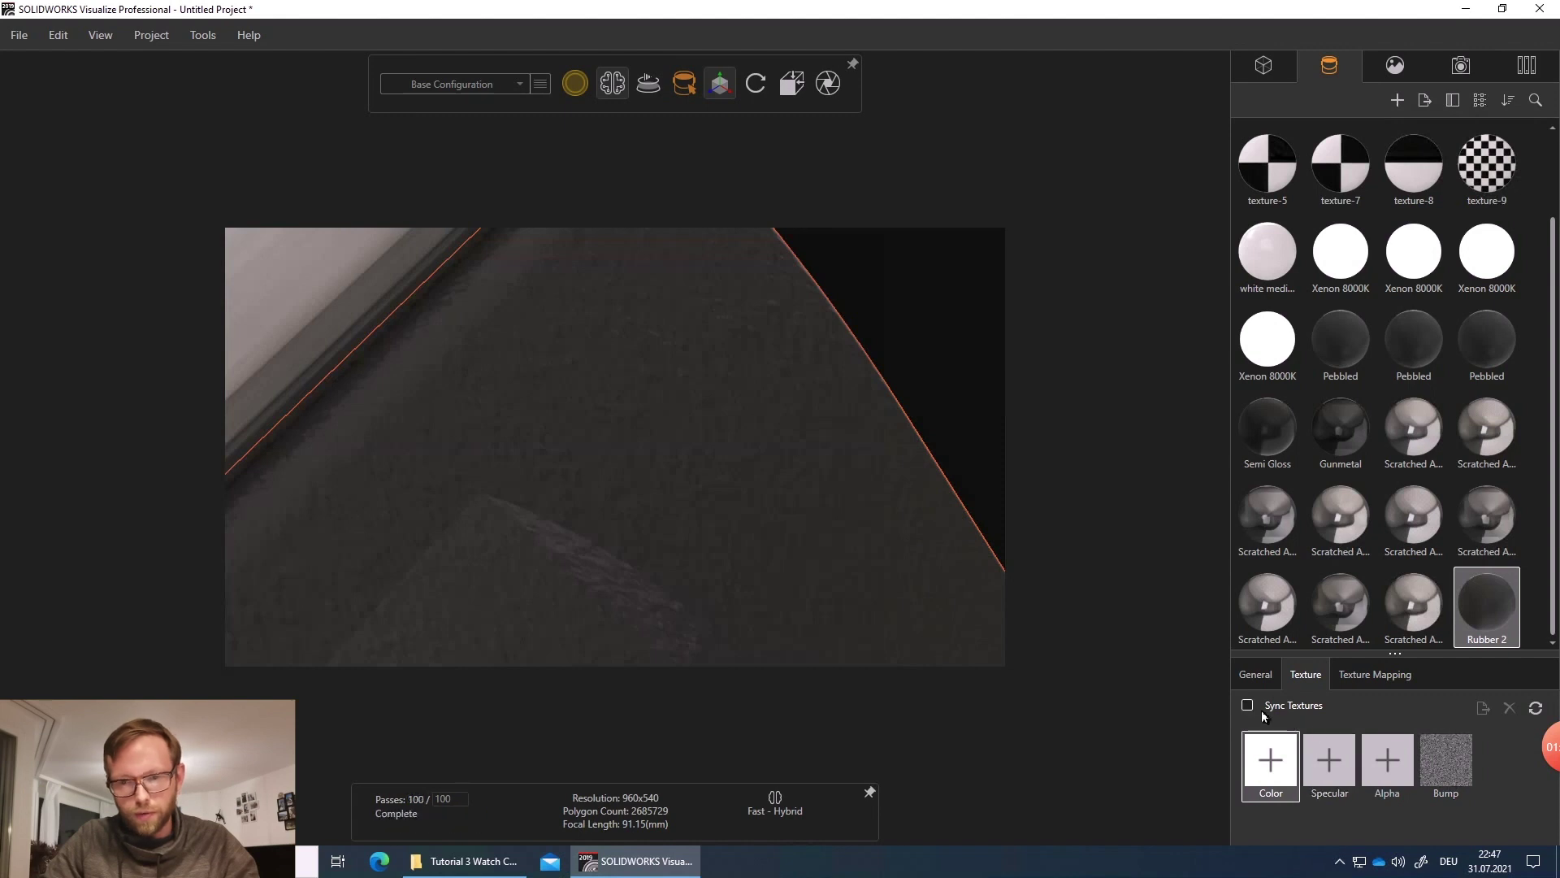
left_click(1251, 706)
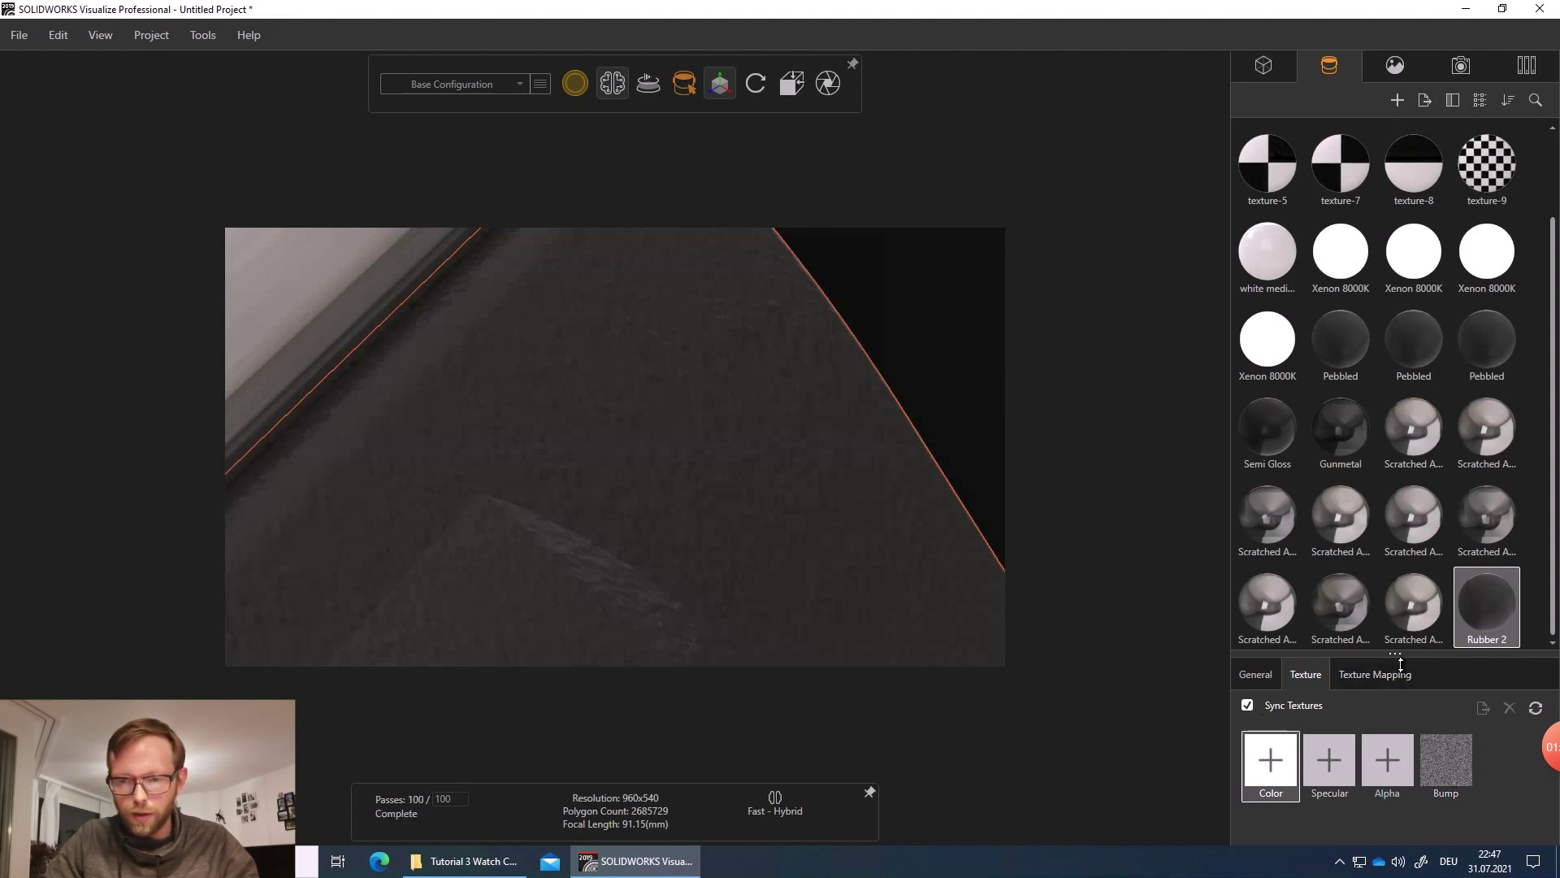
- Try a tiling of 5 on the strap rubber's bump texture and settle on 7 in both U and V
left_click_drag(1400, 665, 1397, 356)
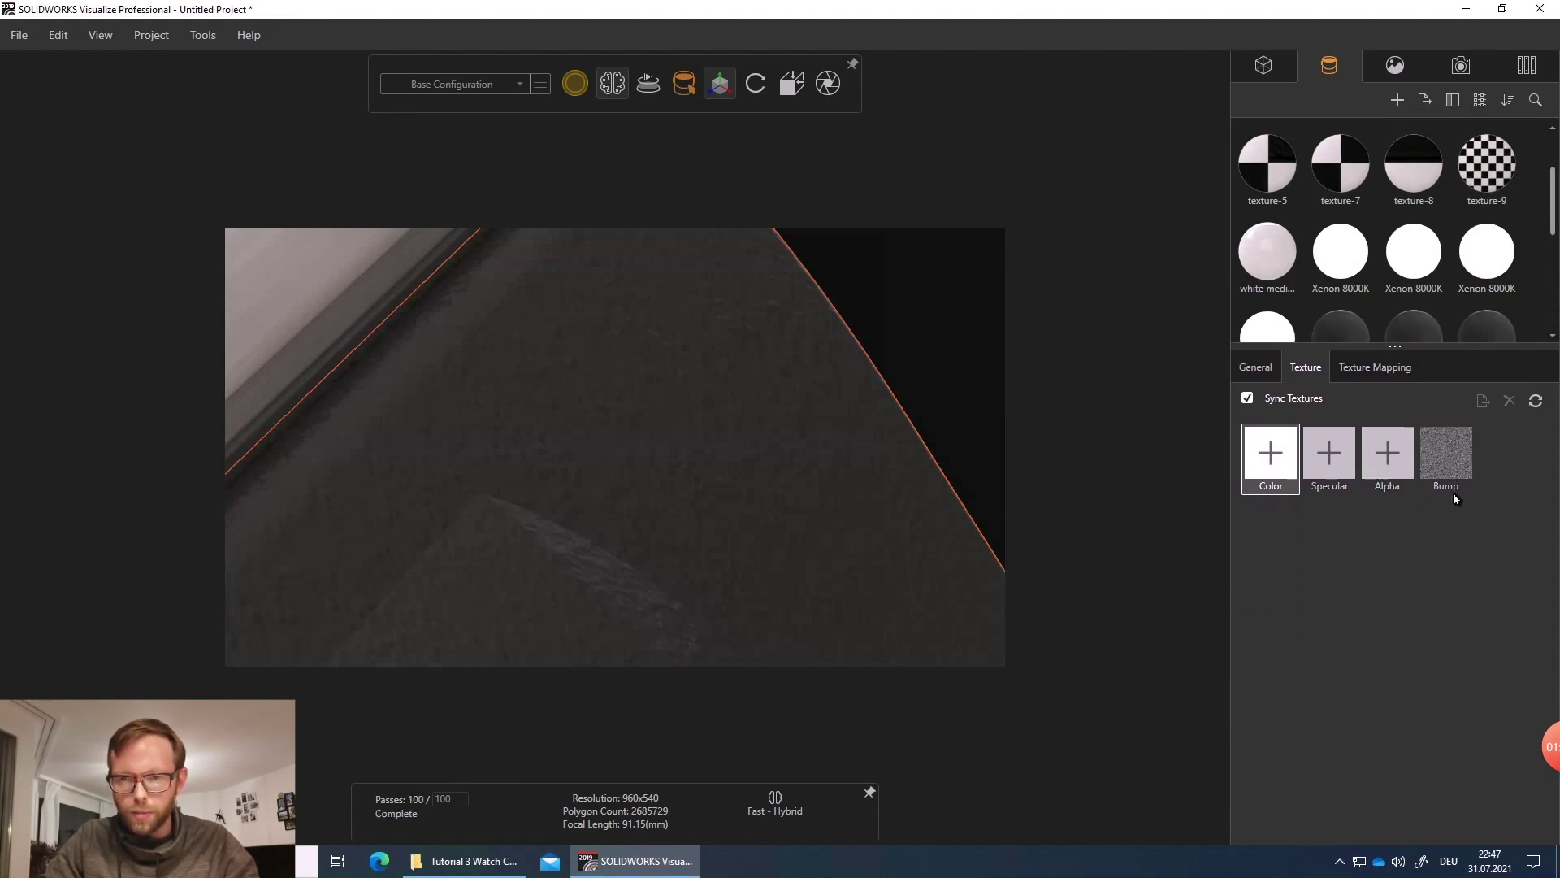
left_click(1448, 471)
left_click(1300, 728)
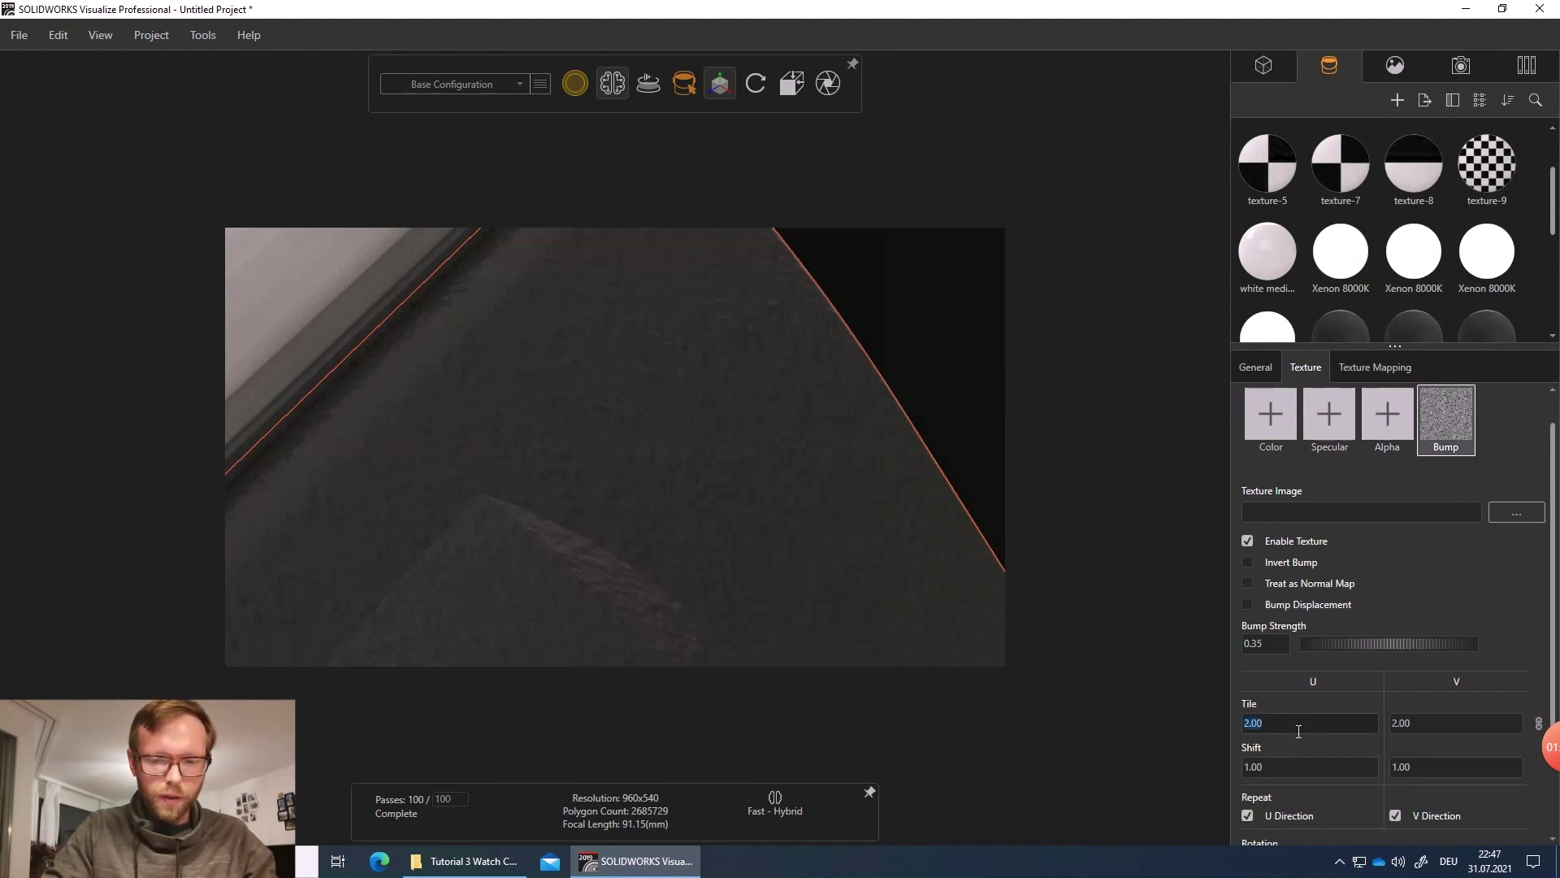
type("5")
key("Tab")
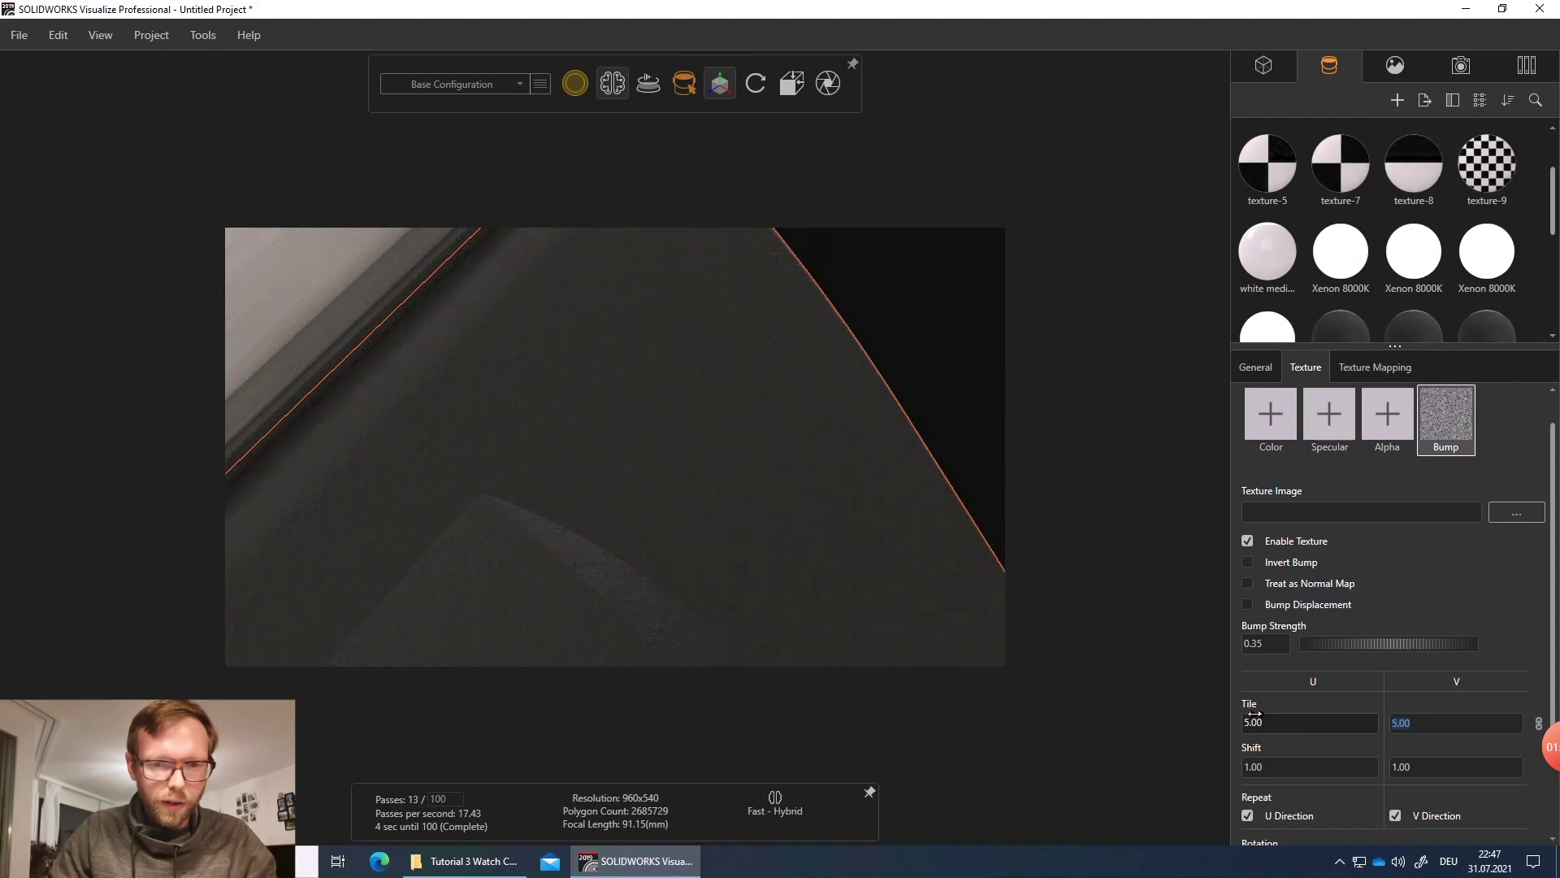
left_click(1310, 728)
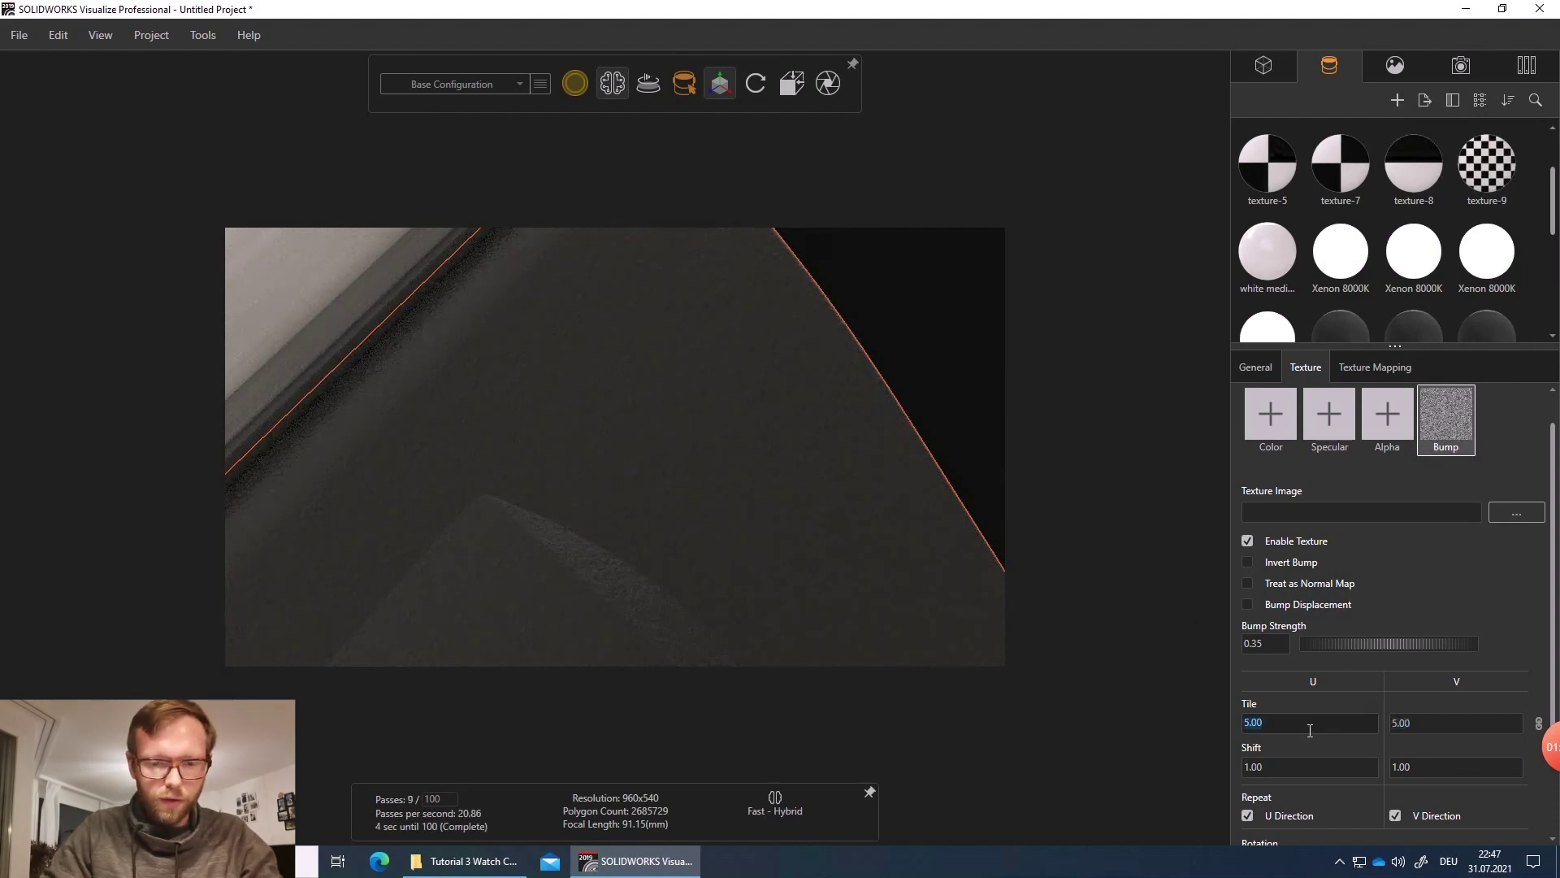
type("7")
key("Tab")
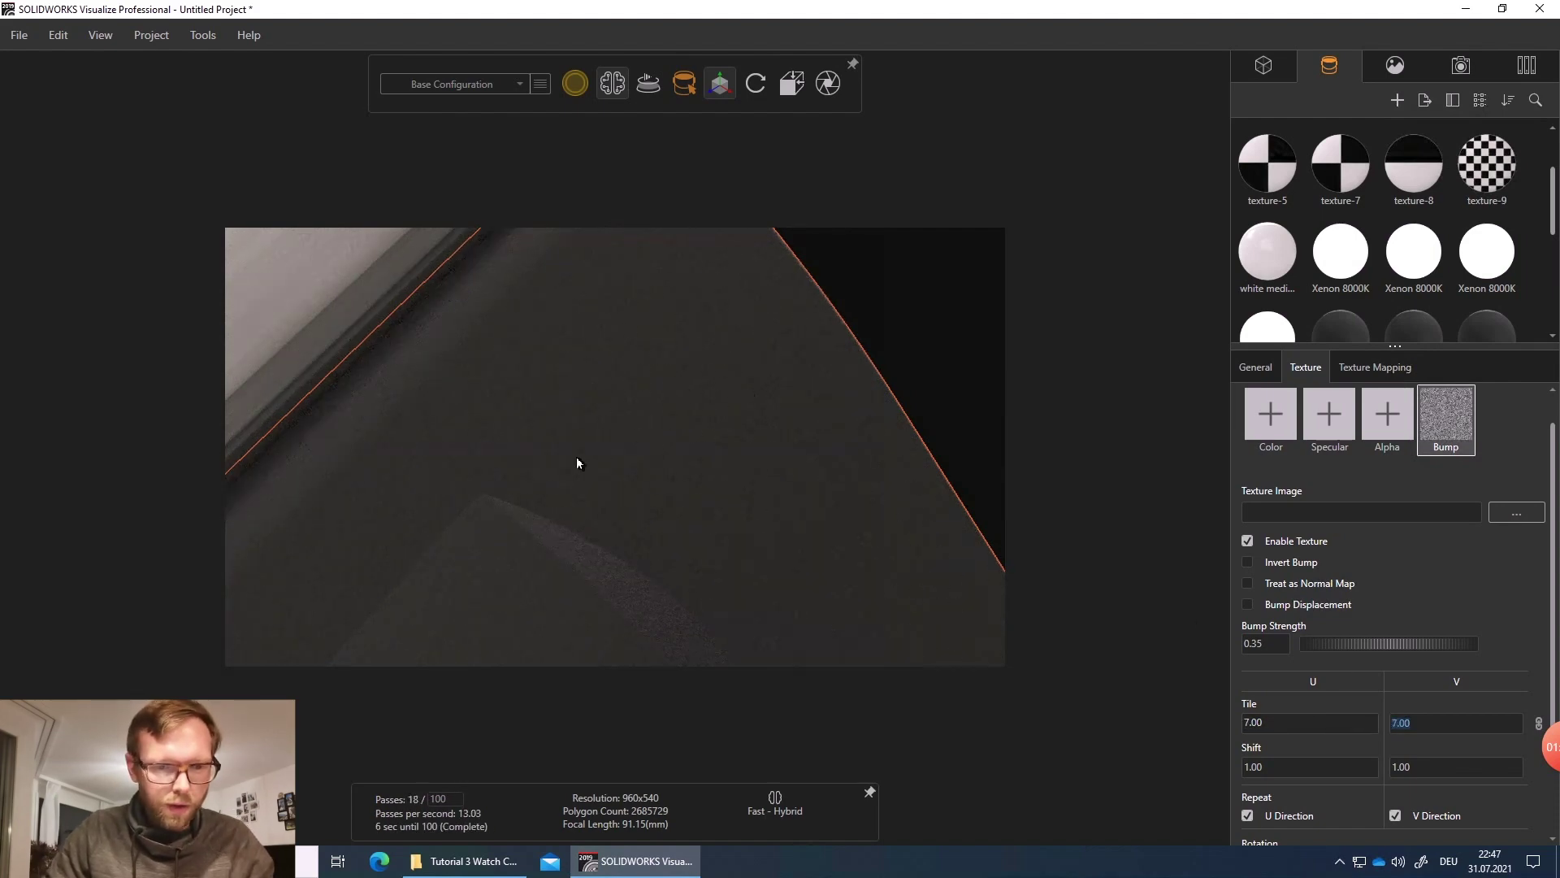
- Examine the watch face up close and select the Pebbled surface of the round inner dial
scroll(529, 420, "down", 8)
middle_click_drag(536, 421, 877, 435)
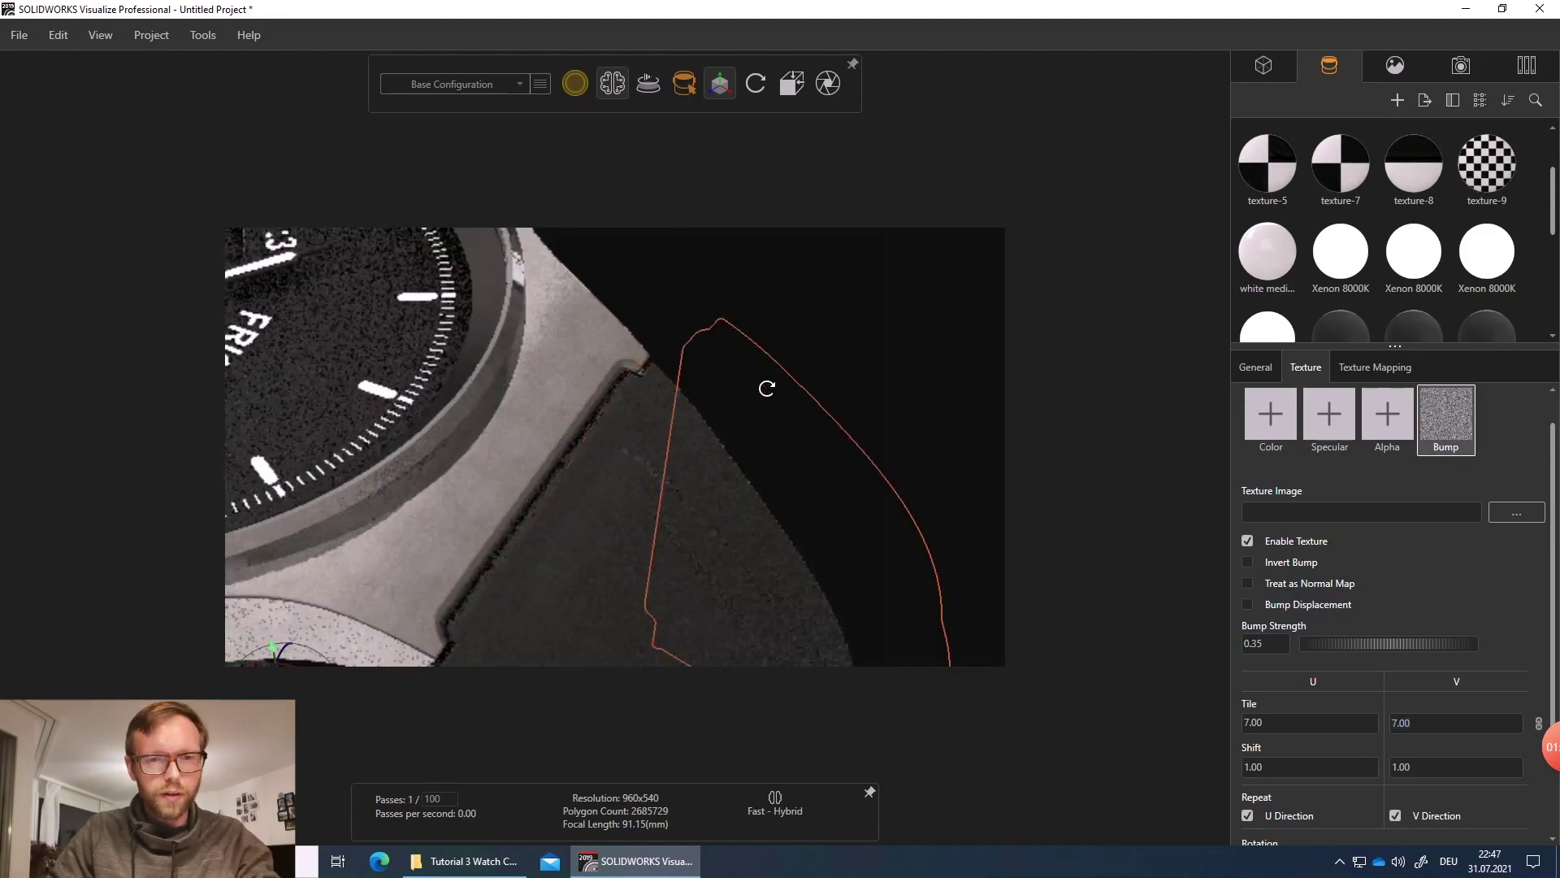
scroll(734, 426, "down", 5)
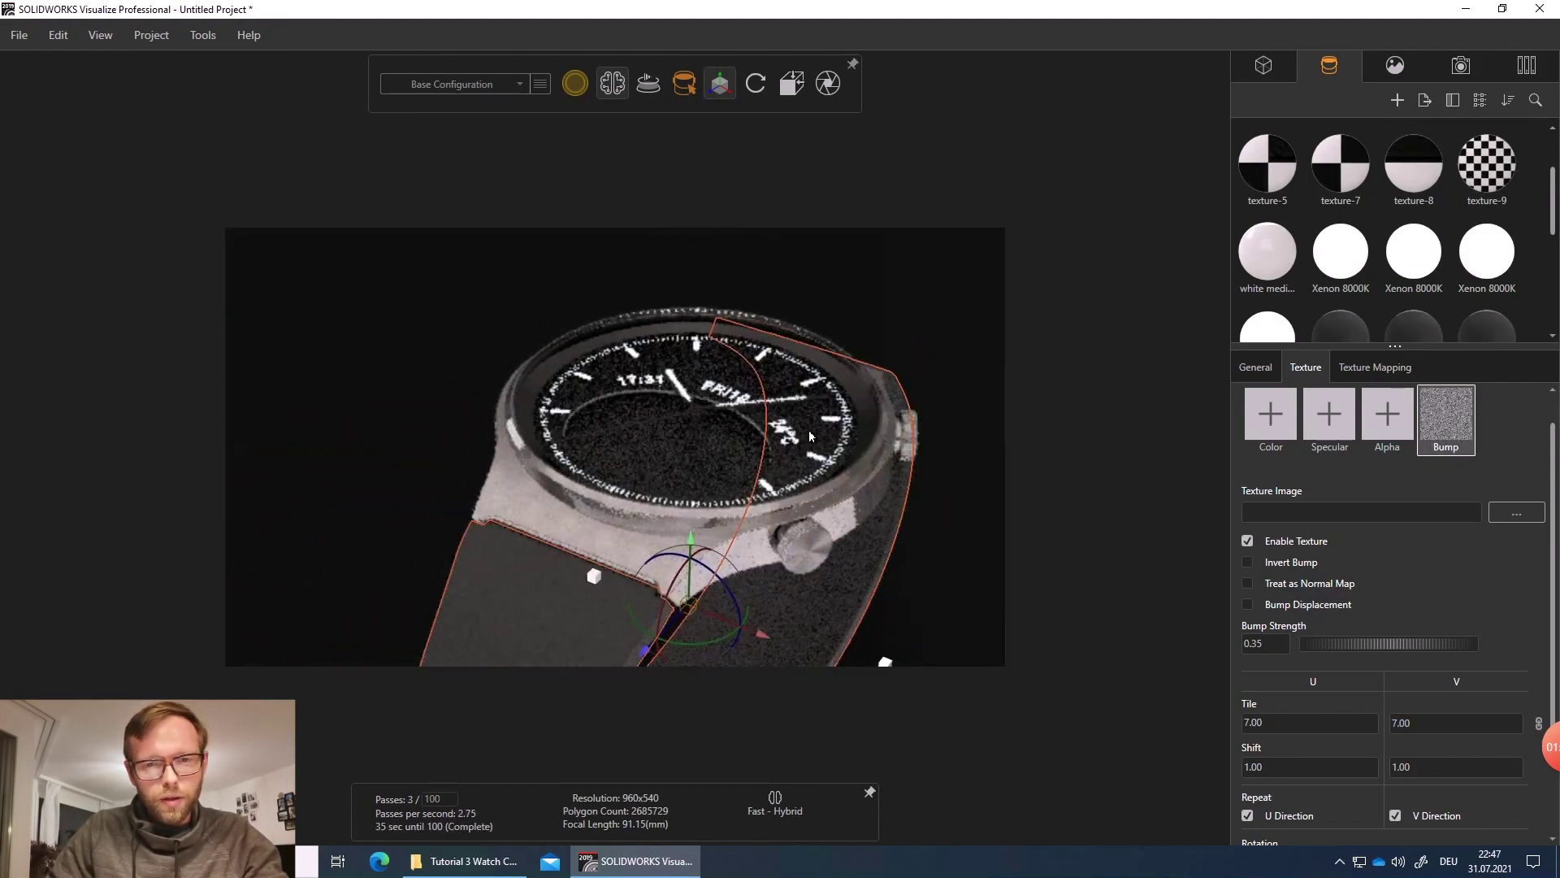
scroll(761, 431, "up", 4)
scroll(762, 429, "up", 4)
middle_click_drag(770, 432, 788, 460)
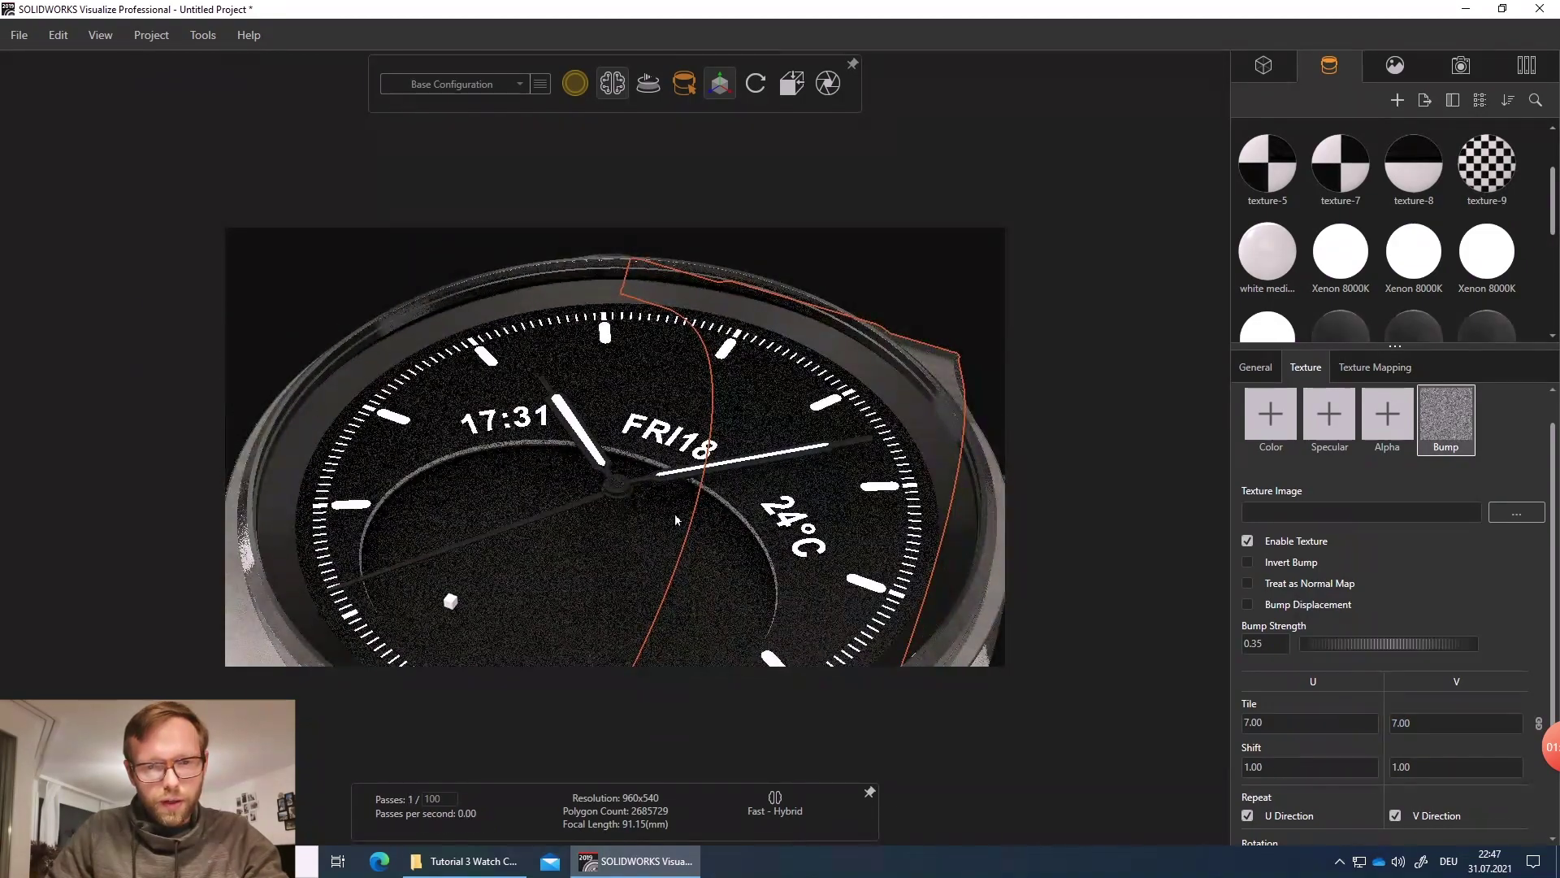
scroll(657, 510, "down", 2)
scroll(642, 516, "up", 2)
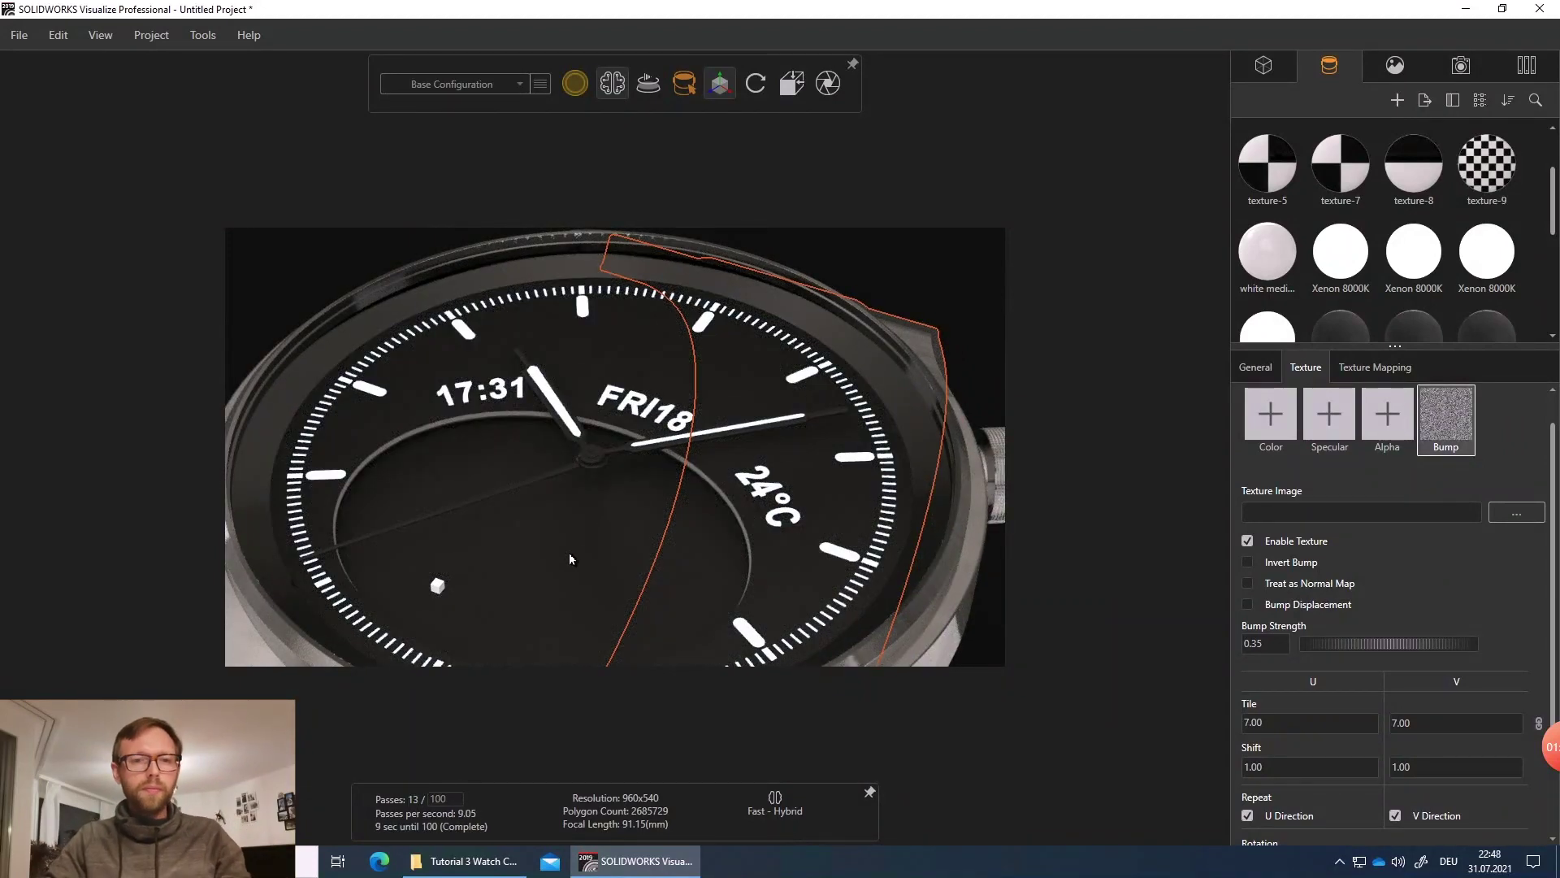
left_click(570, 558)
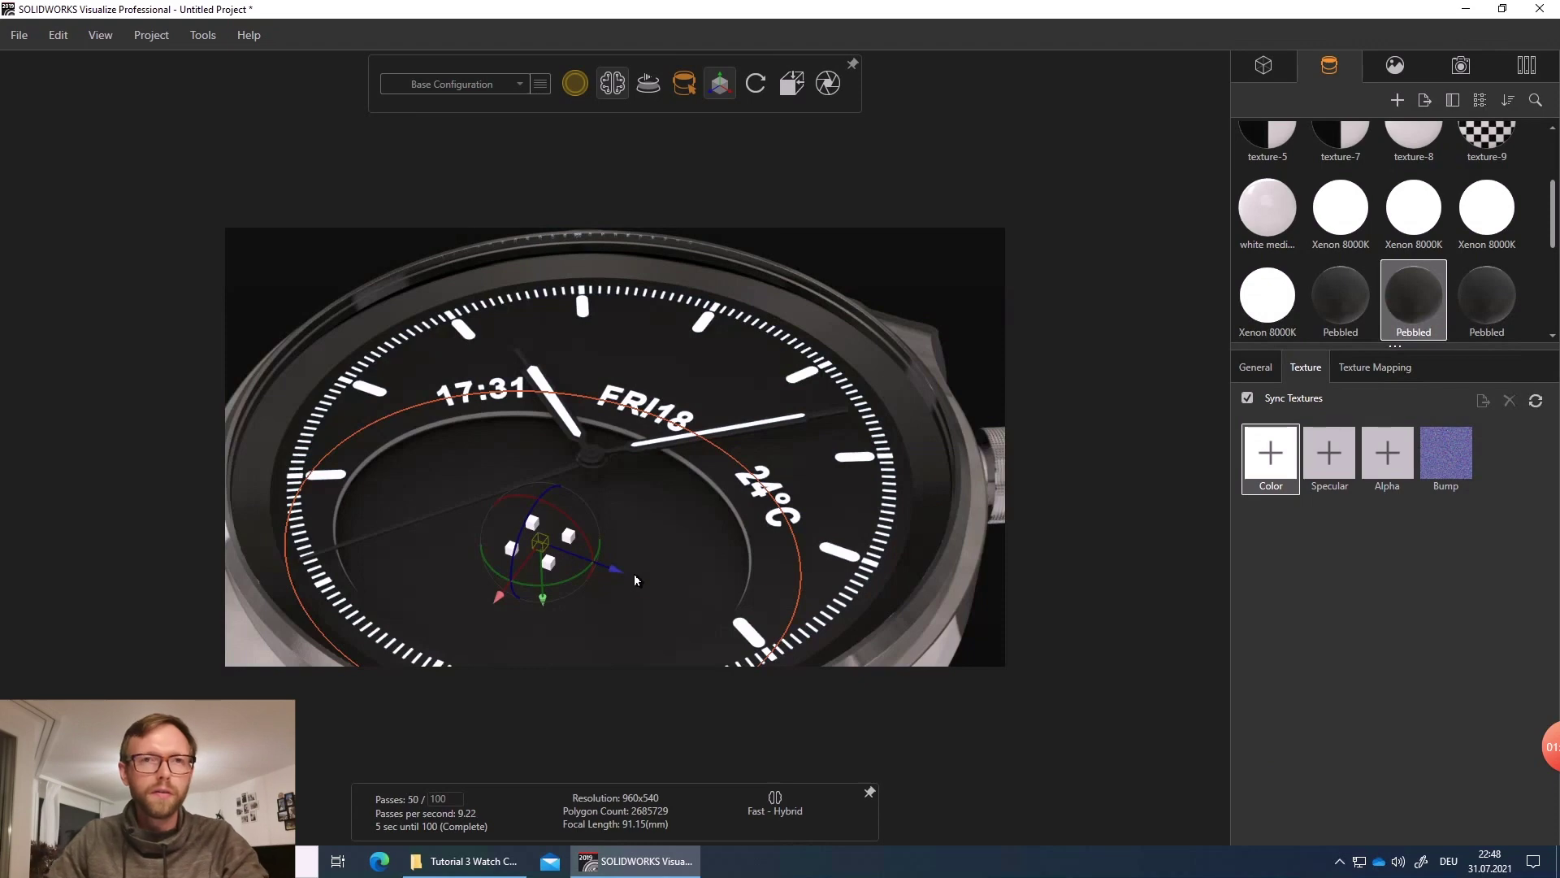
- View the constellation image Final.png from the Tutorial 3 Watch Commercial Replicate folder, then return to SOLIDWORKS Visualize
left_click(465, 860)
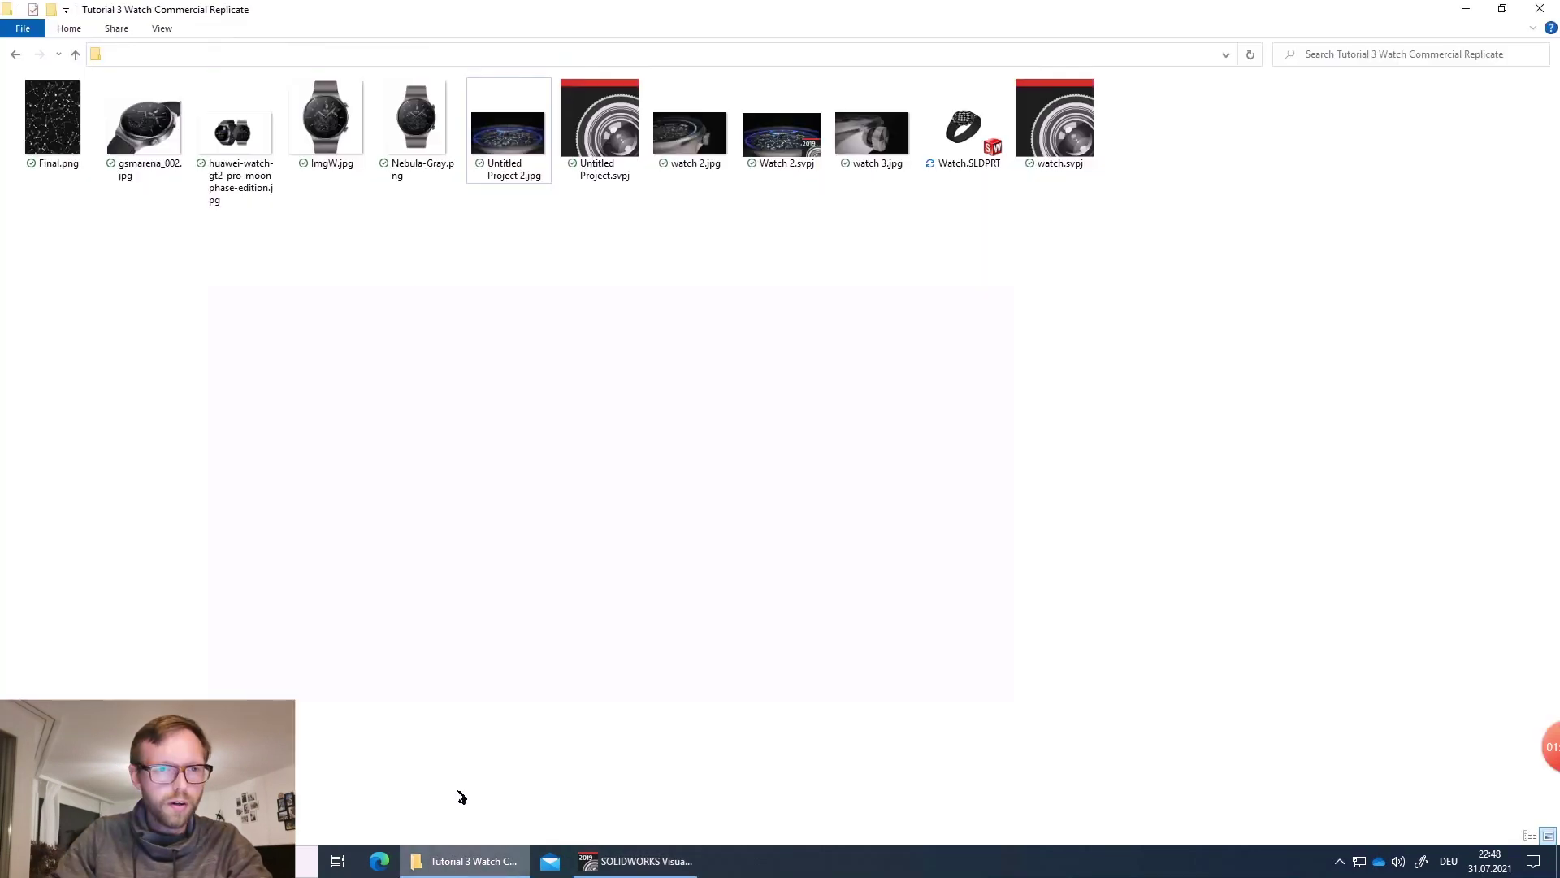
double_click(59, 129)
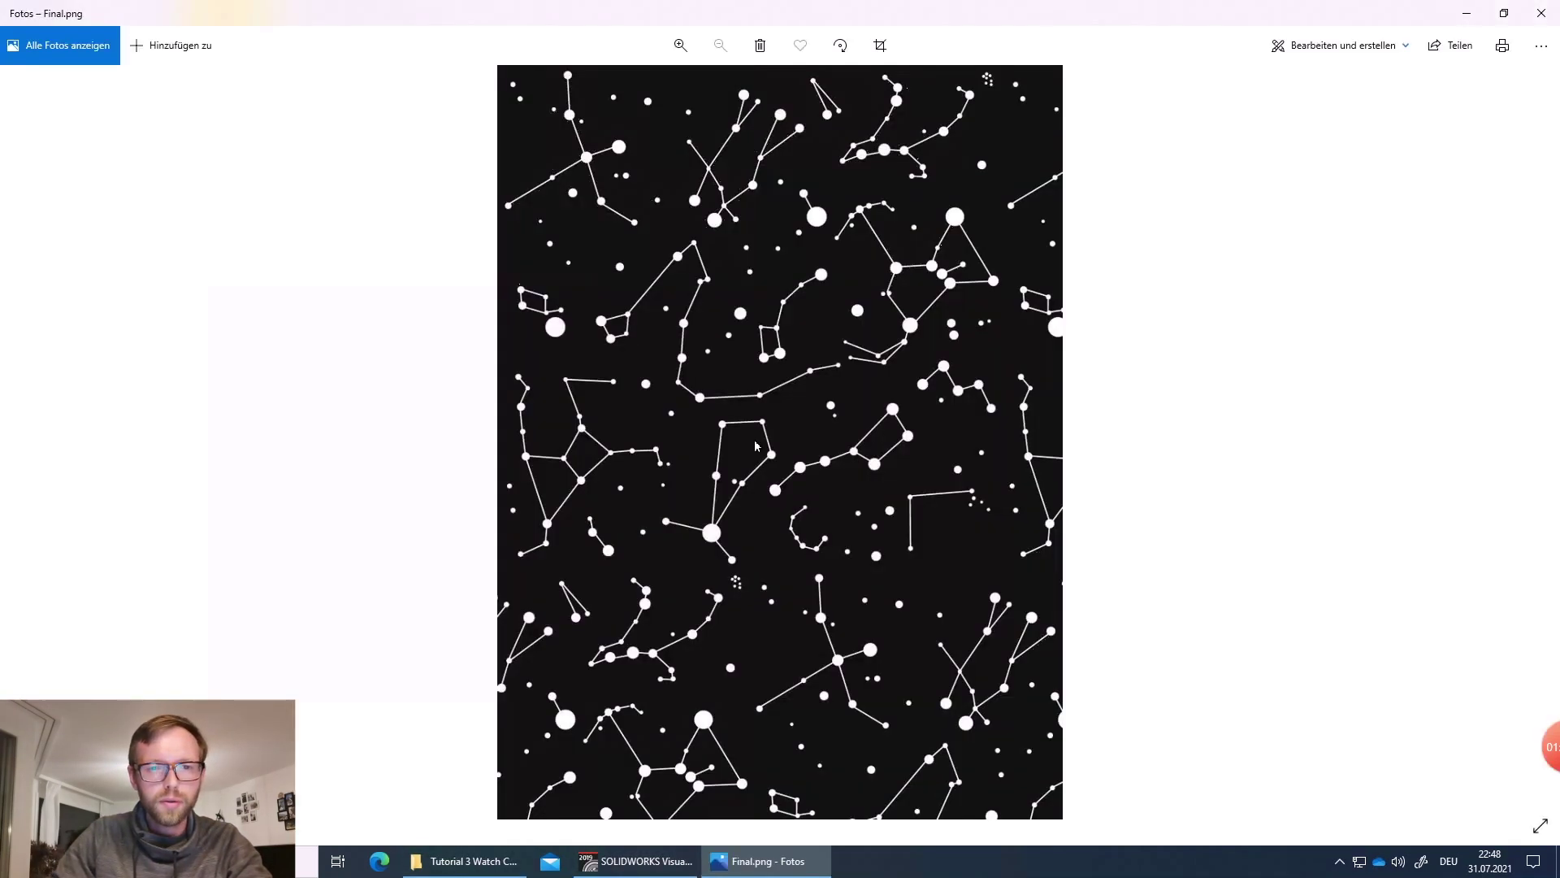
left_click(1541, 13)
left_click(635, 861)
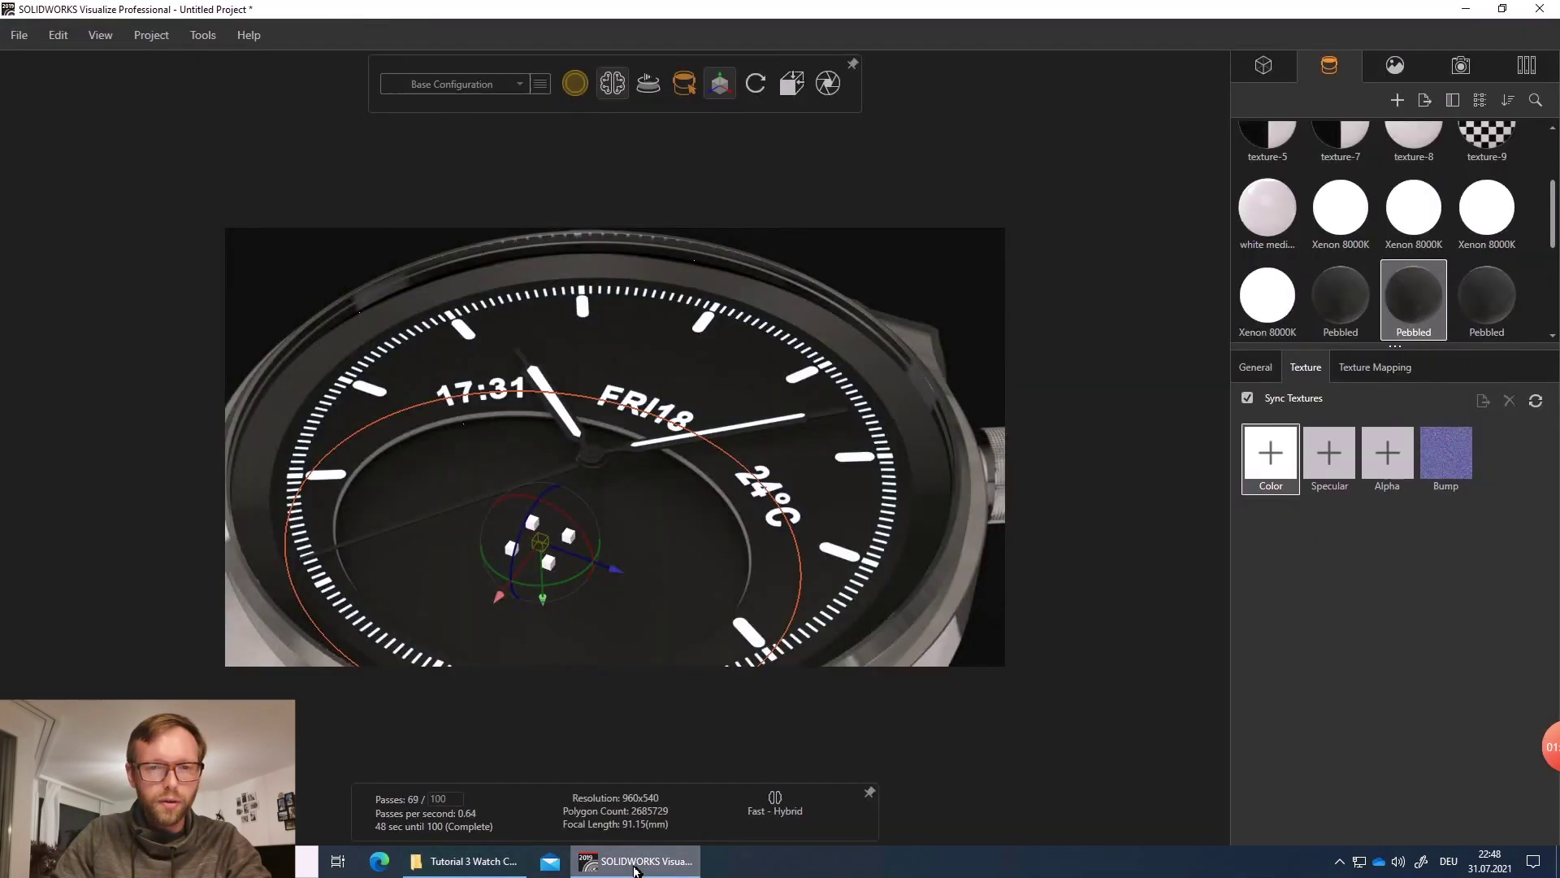
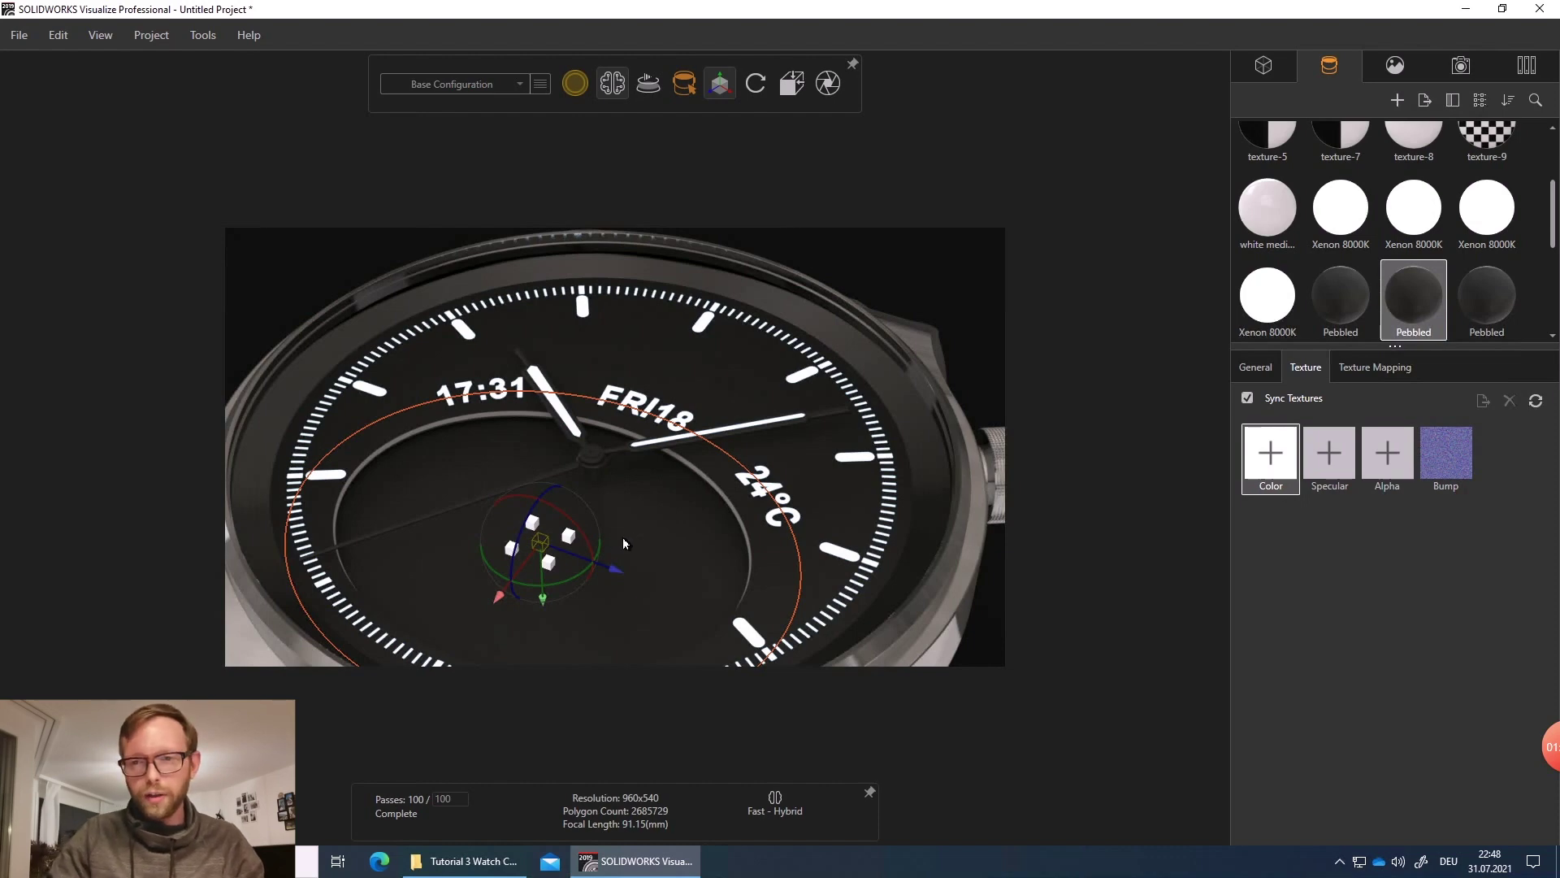
- Delete all unused appearances and textures from the project
left_click_drag(1398, 354, 1398, 539)
scroll(1421, 384, "up", 2)
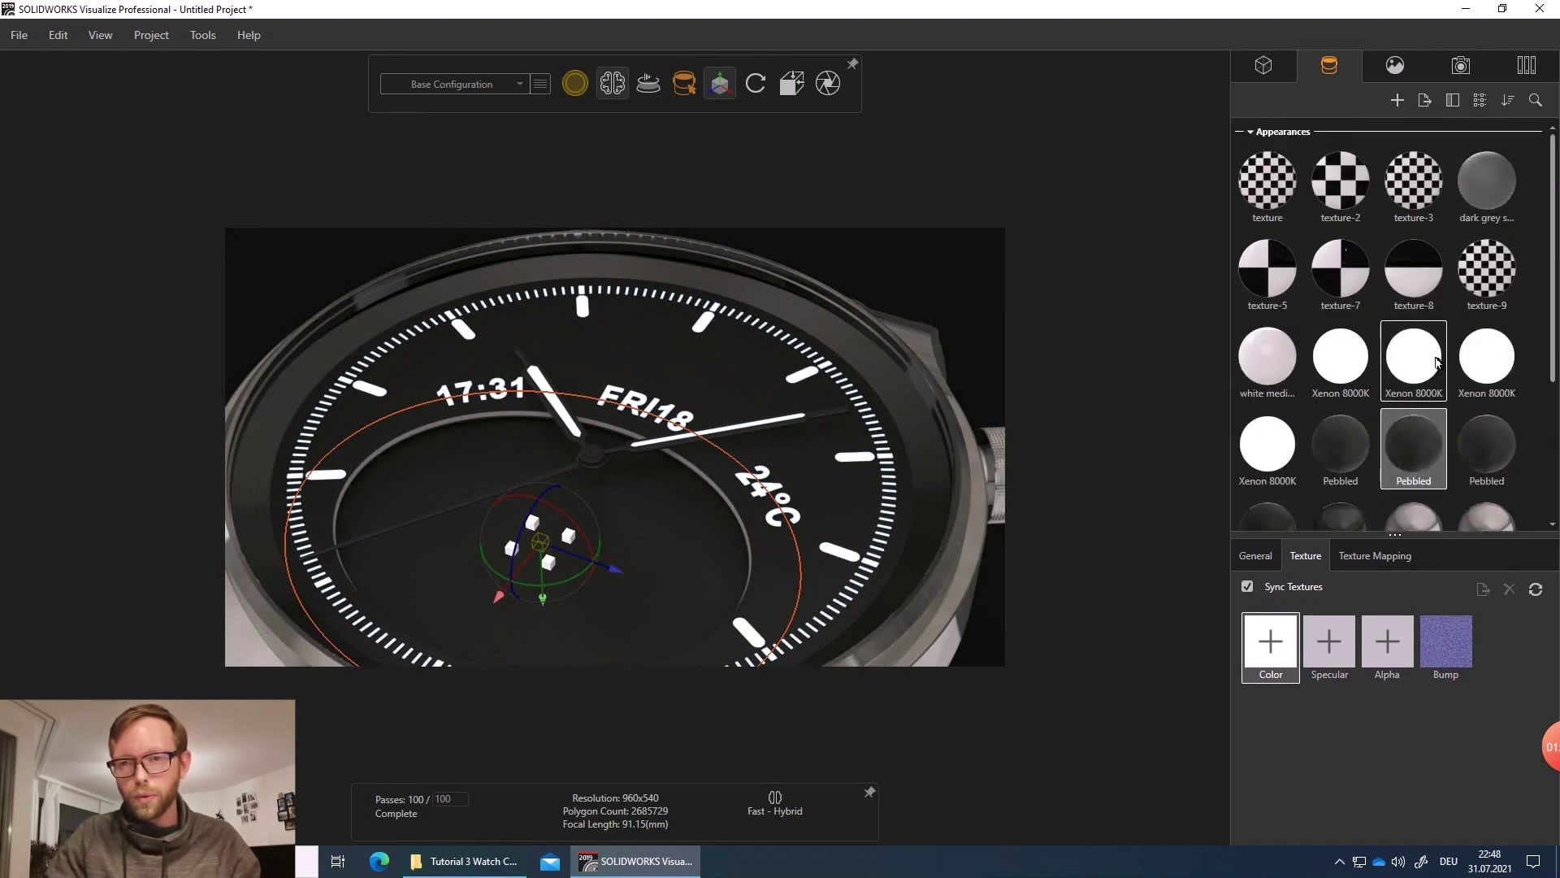
right_click(1537, 316)
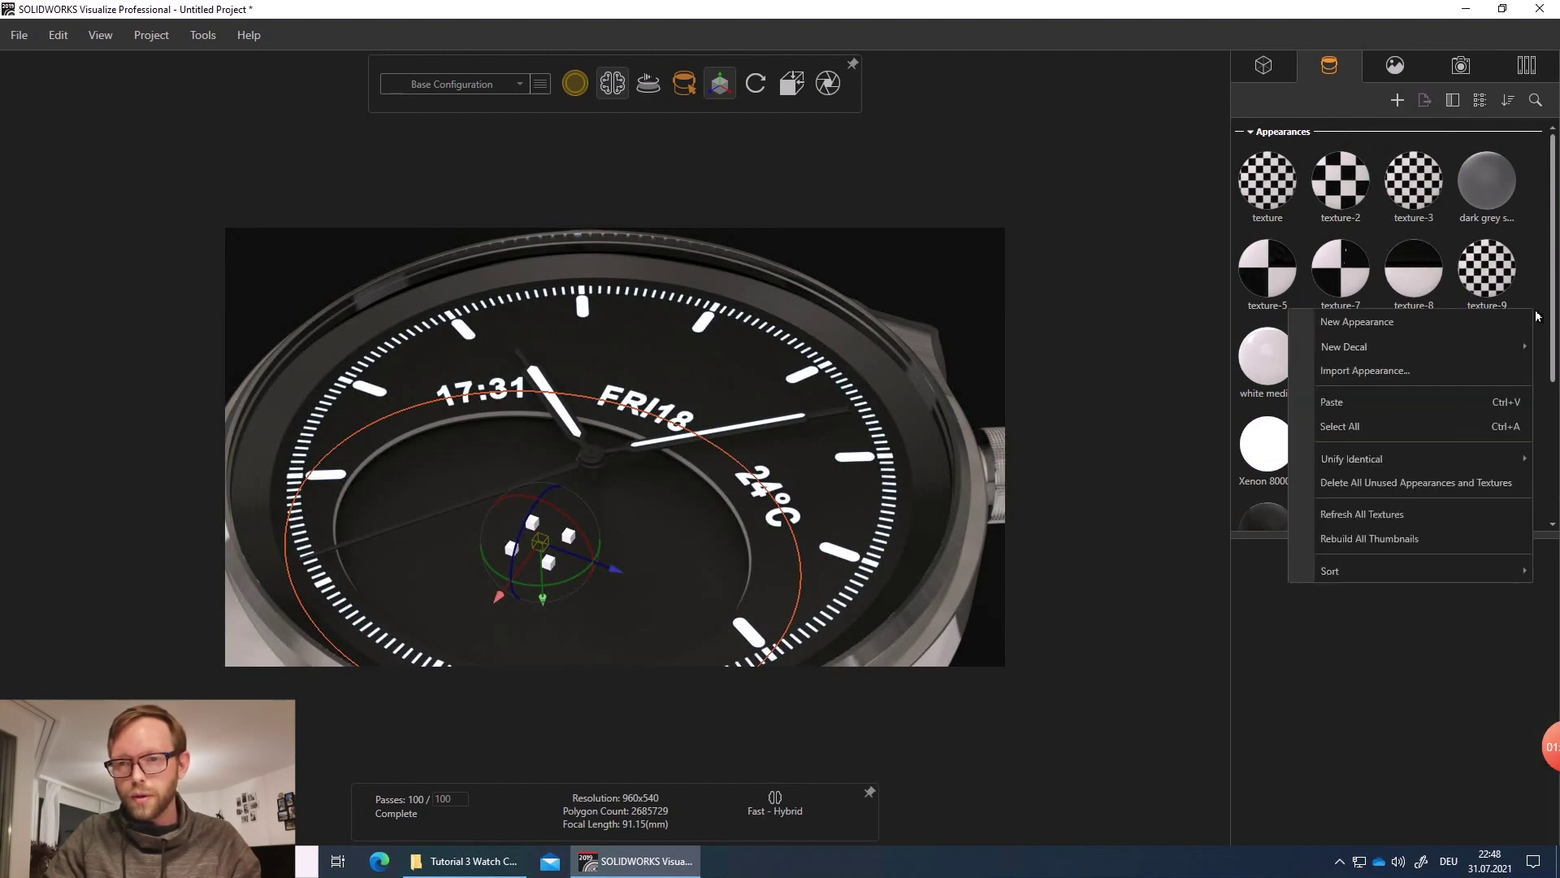
left_click(1387, 484)
scroll(1366, 382, "down", 3)
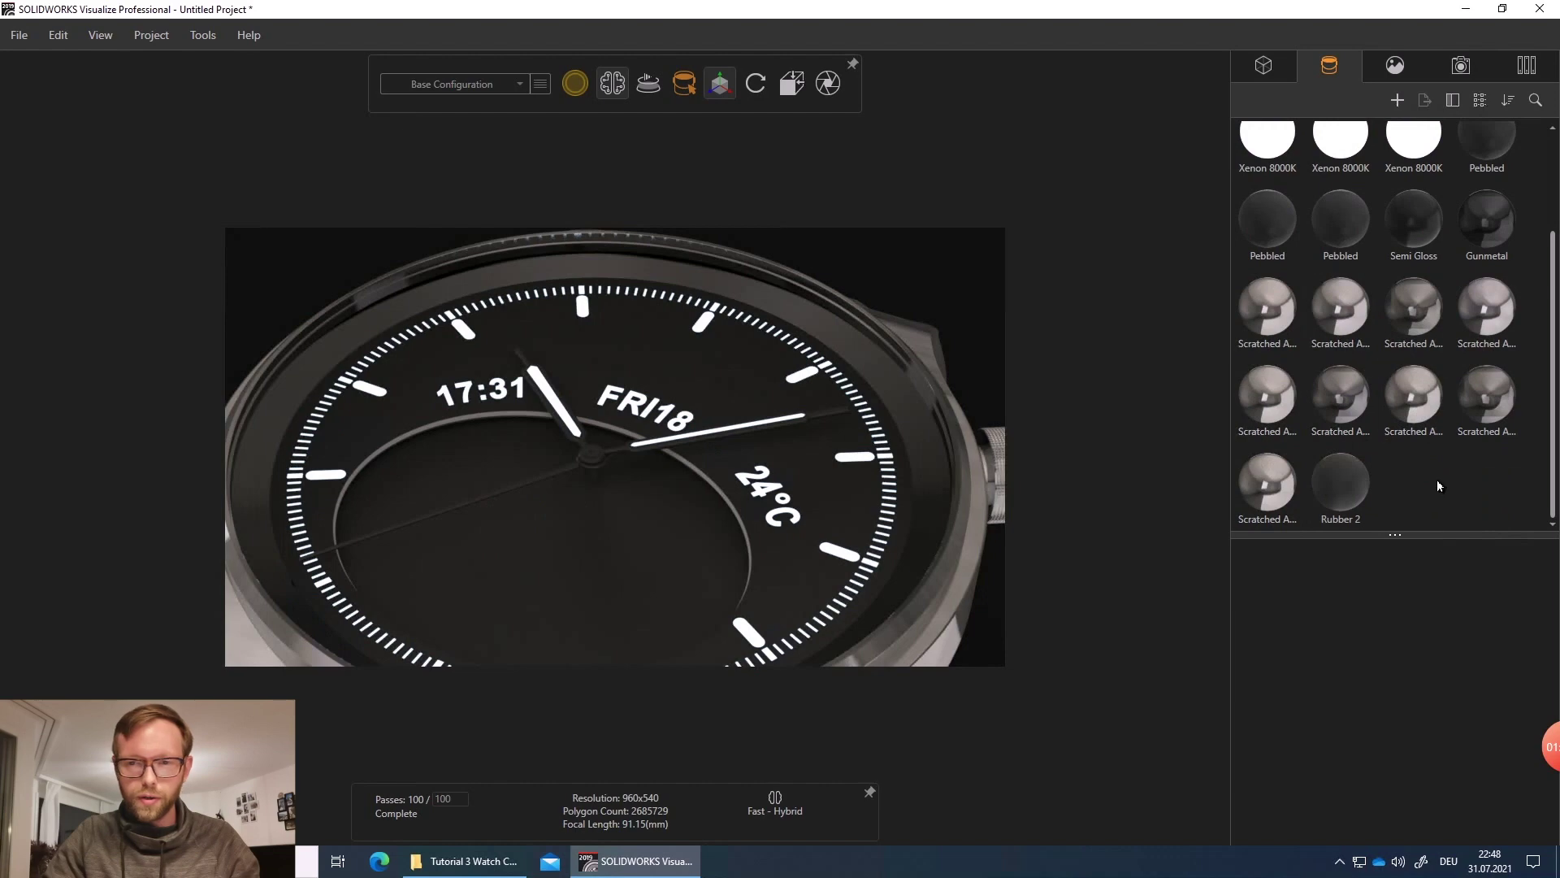
- With part selection active, duplicate the inner dial part texture-14
left_click(582, 540)
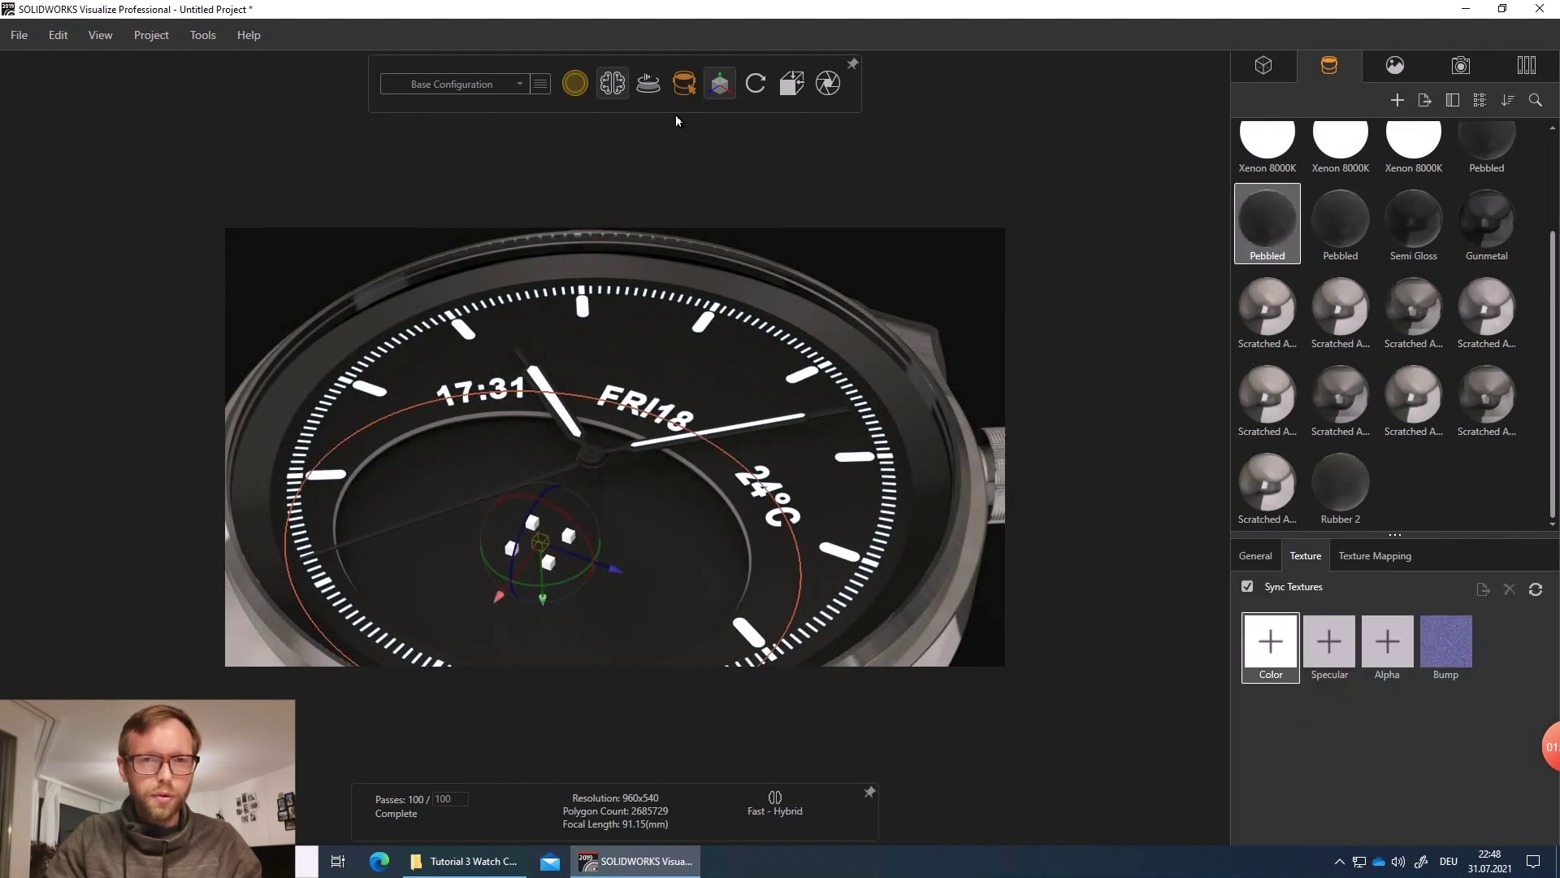
mouse_move(716, 94)
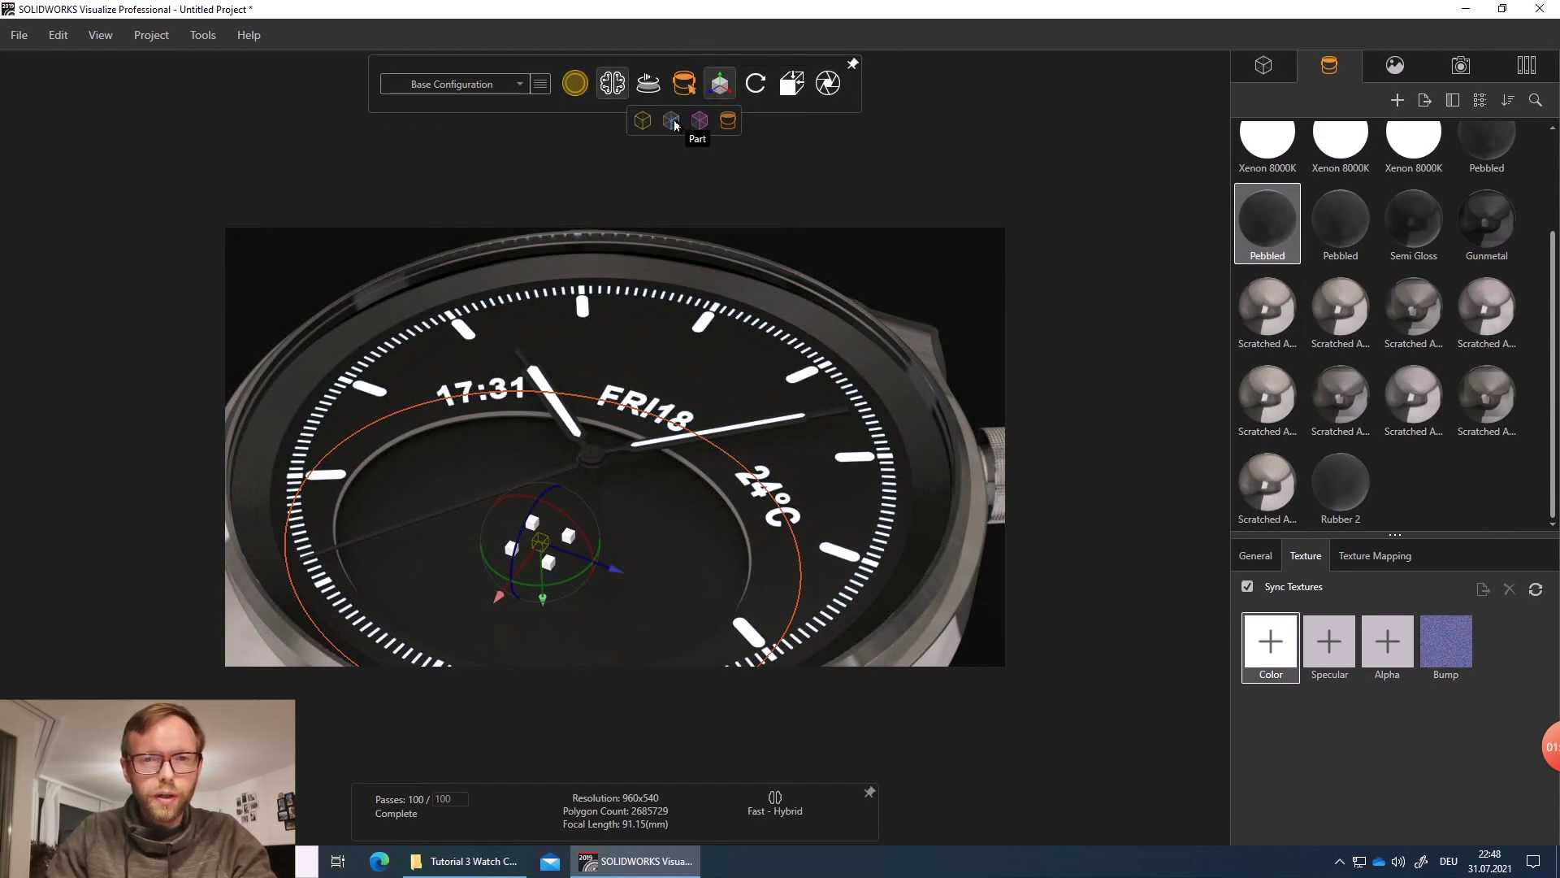
left_click(673, 122)
left_click(713, 460)
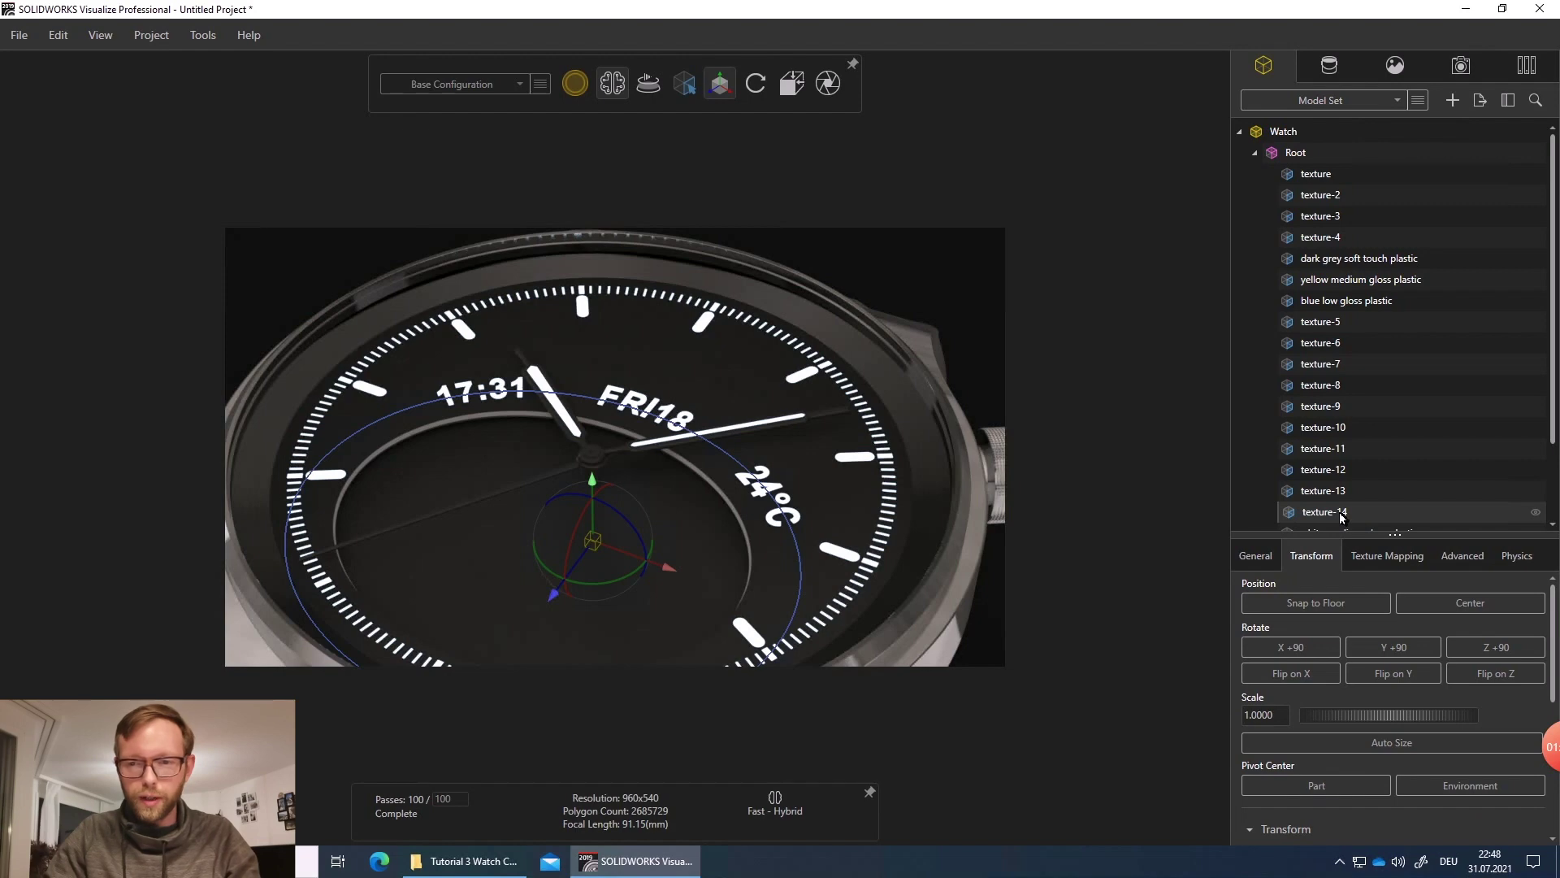
key("ctrl+d")
scroll(1344, 514, "down", 2)
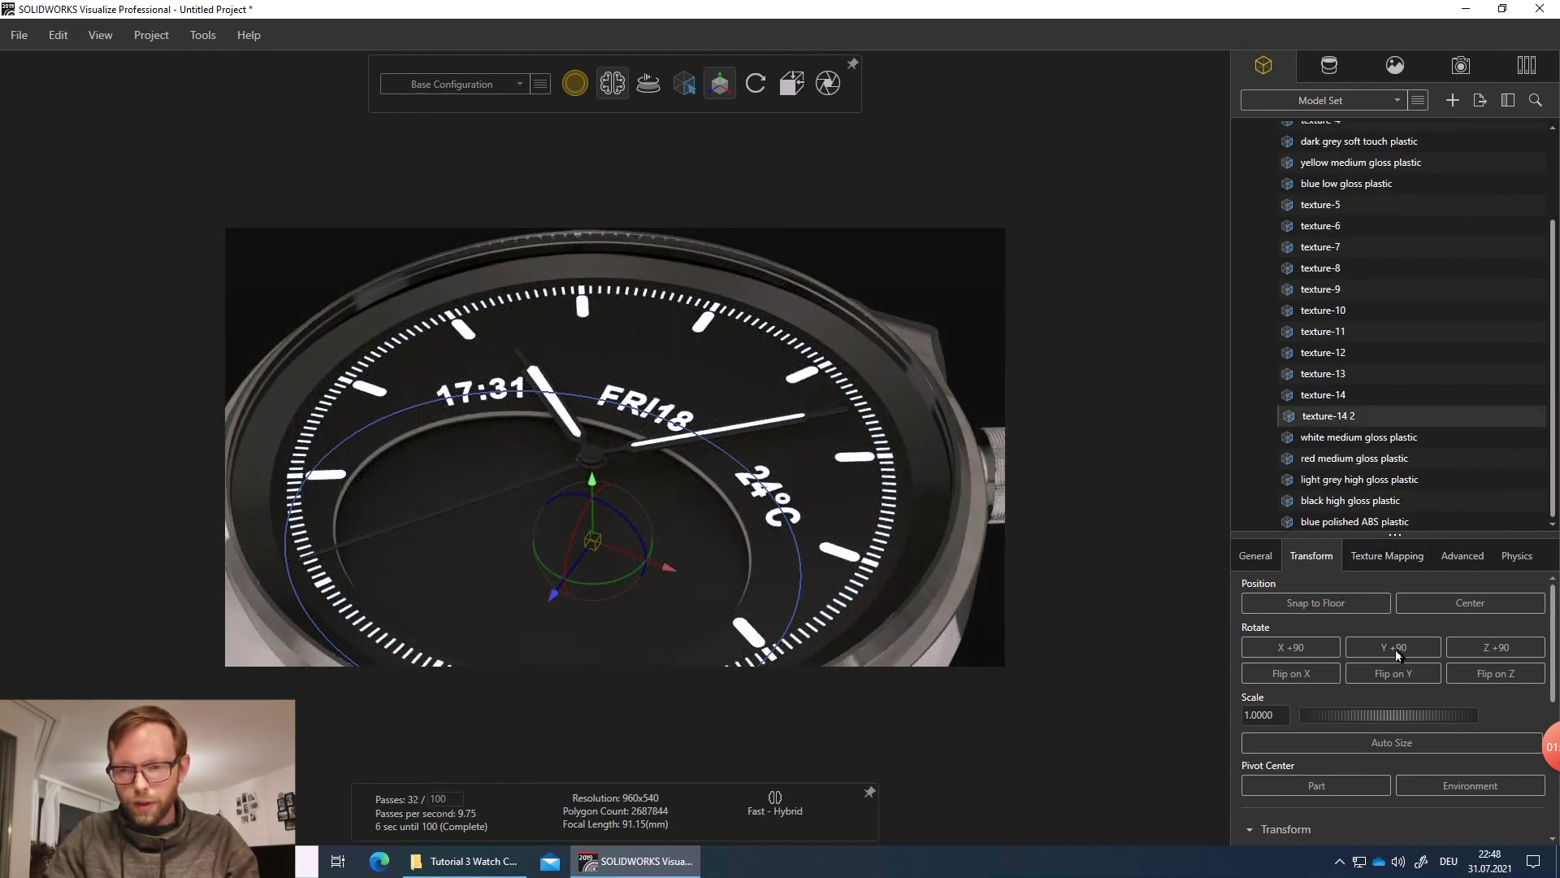
- Set the Y position of the duplicated inner dial part to 0.5030
scroll(1397, 656, "down", 2)
scroll(1351, 729, "down", 1)
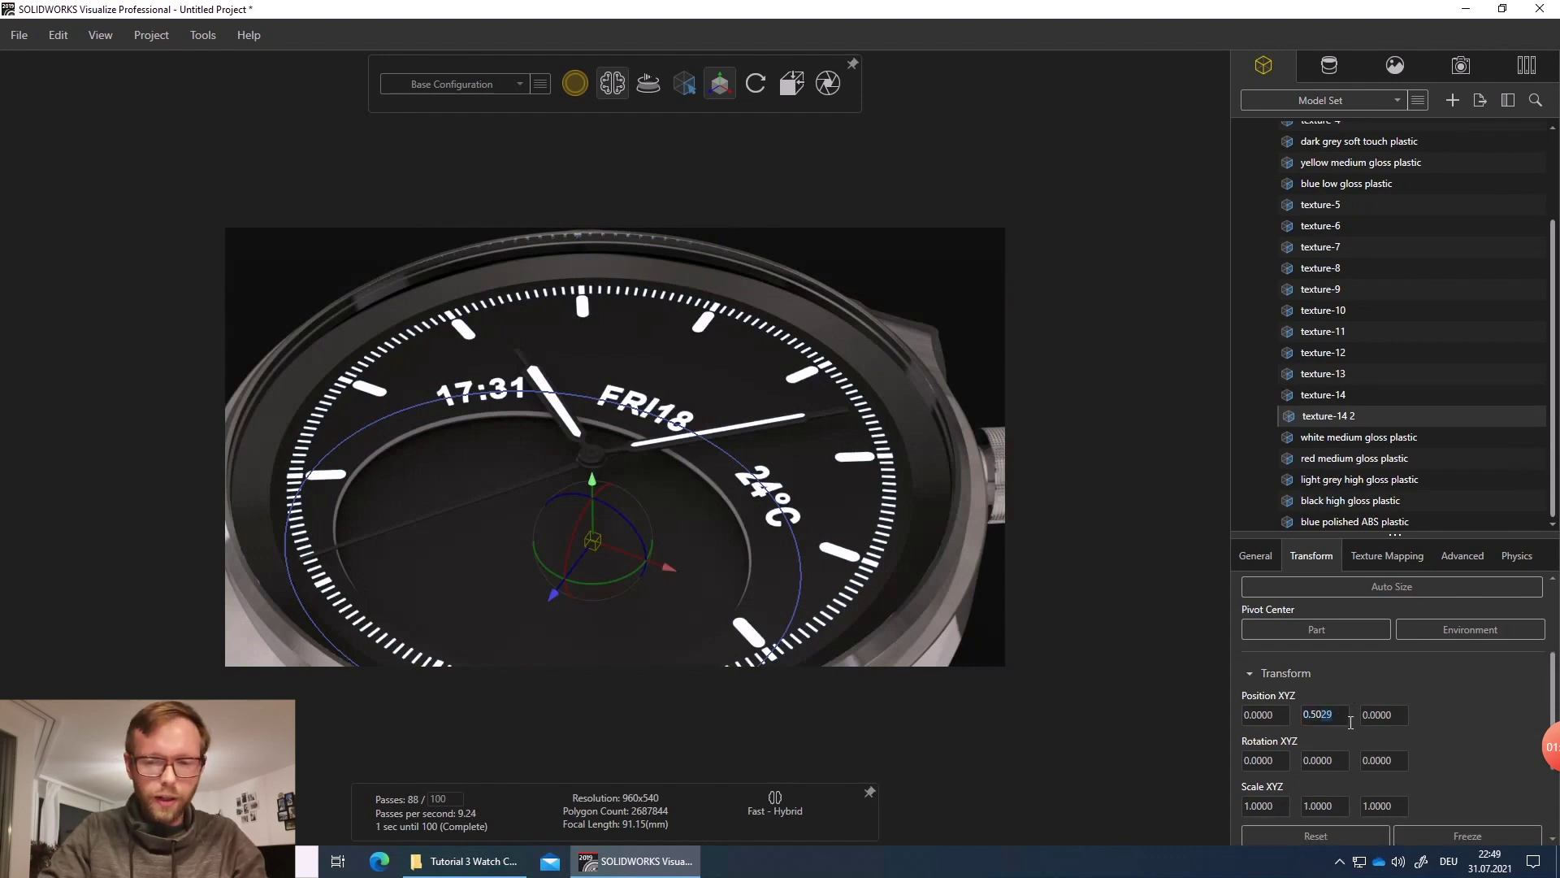
type("30")
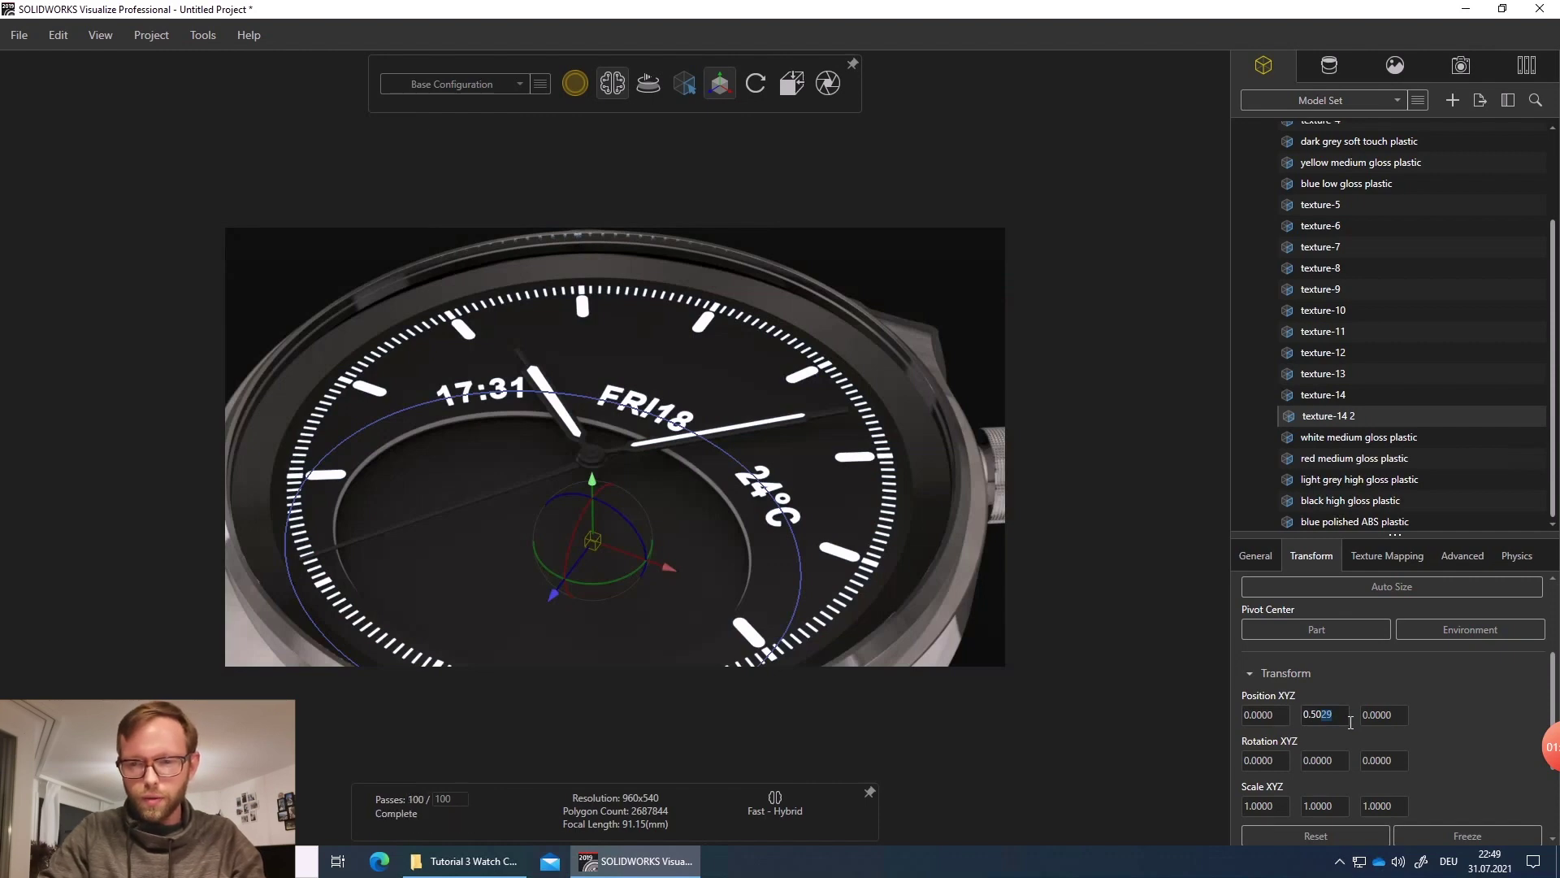
key("Tab")
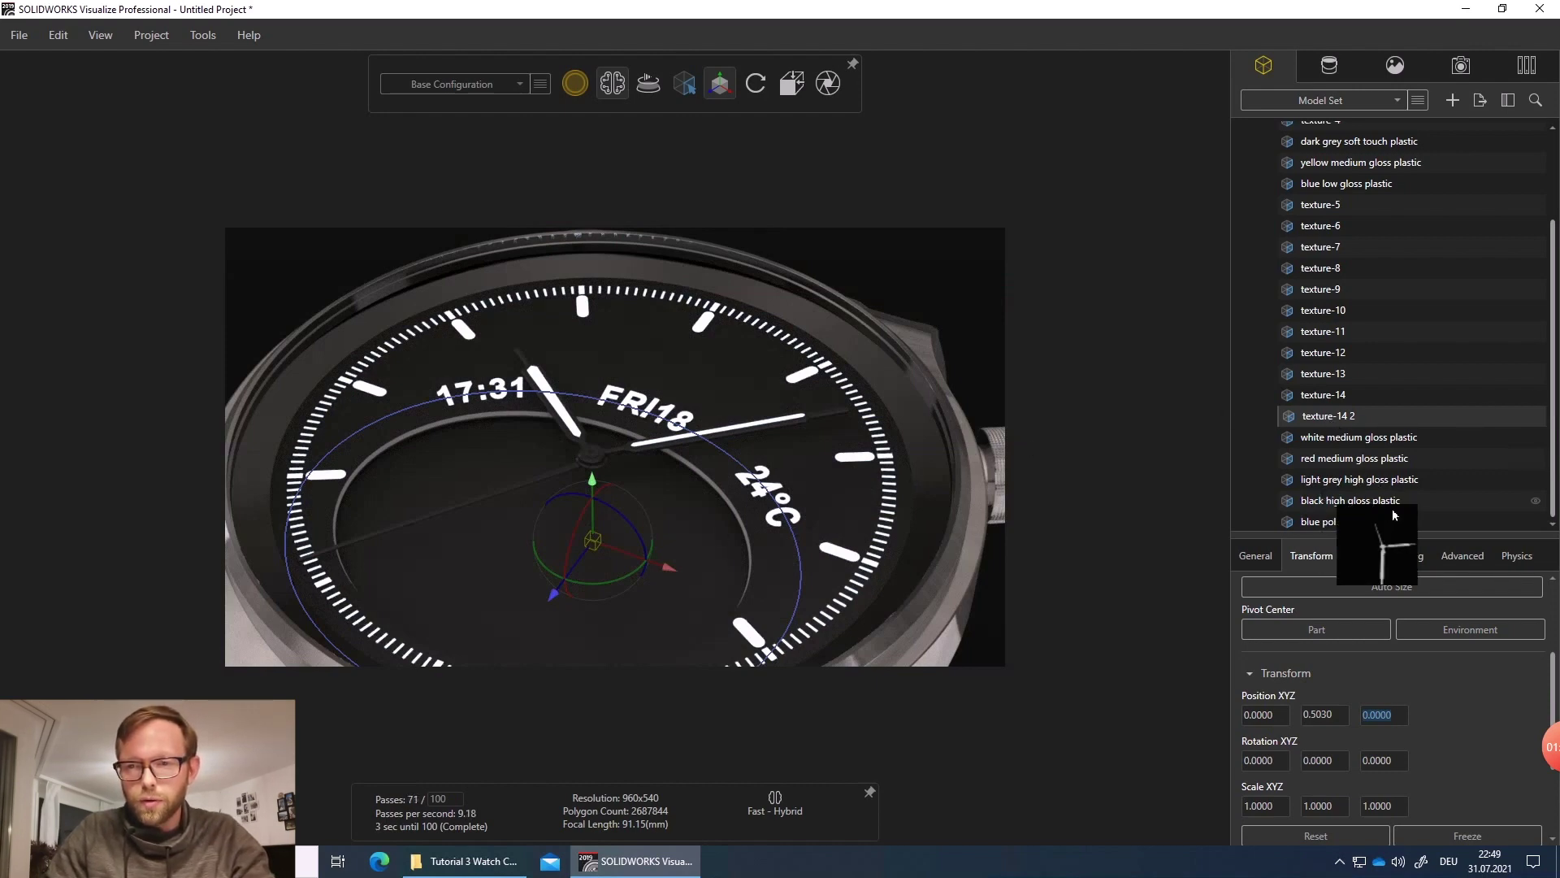
- Duplicate the first Xenon 8000K appearance and select the copy
left_click(1527, 67)
left_click(1332, 65)
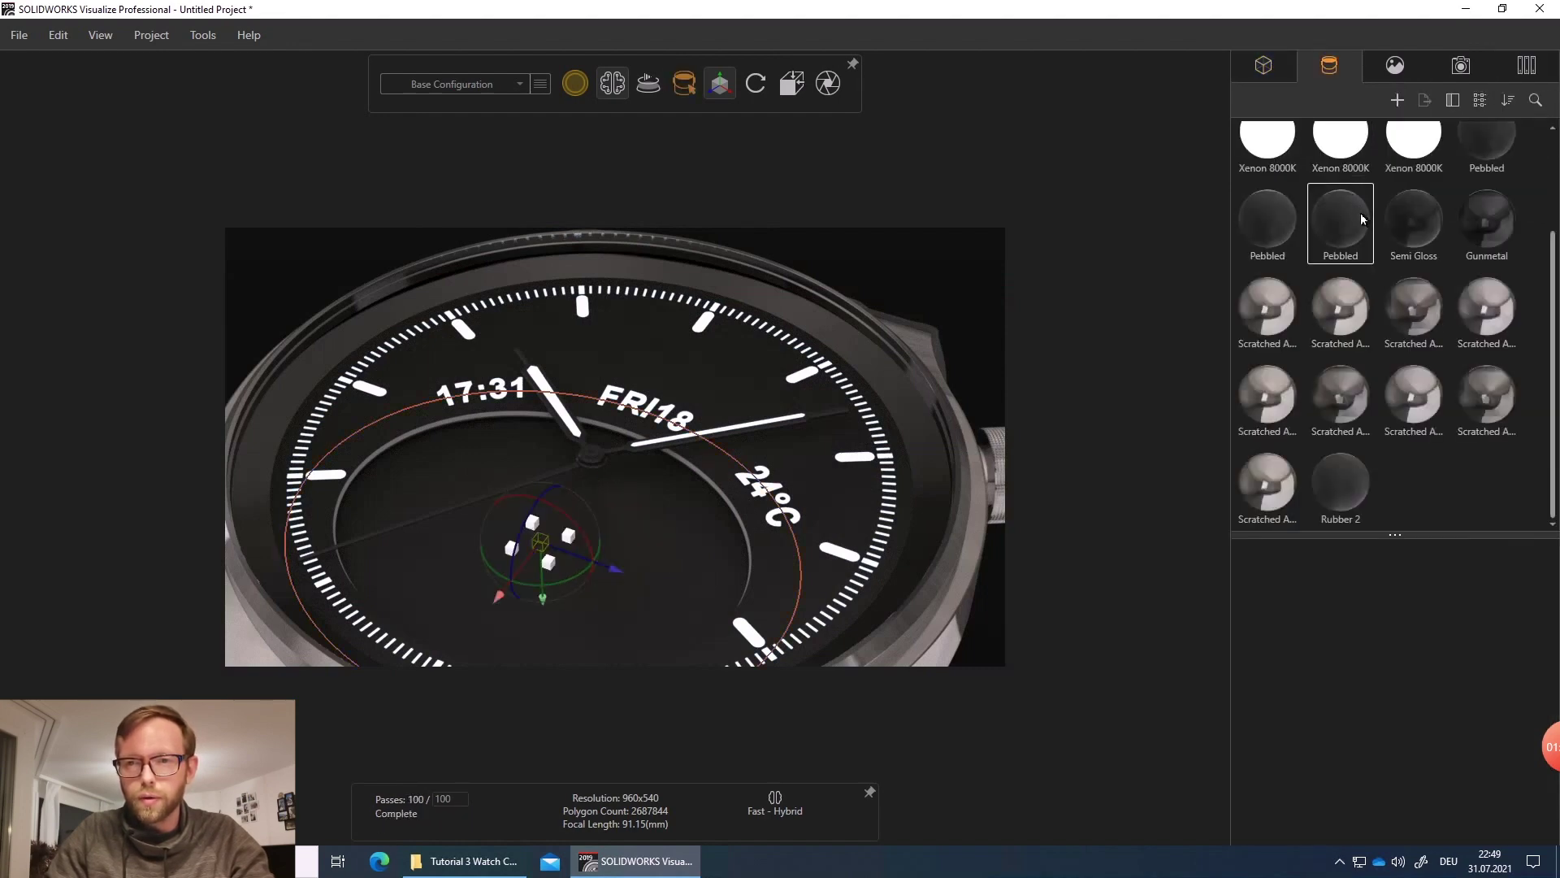
scroll(1373, 212, "up", 1)
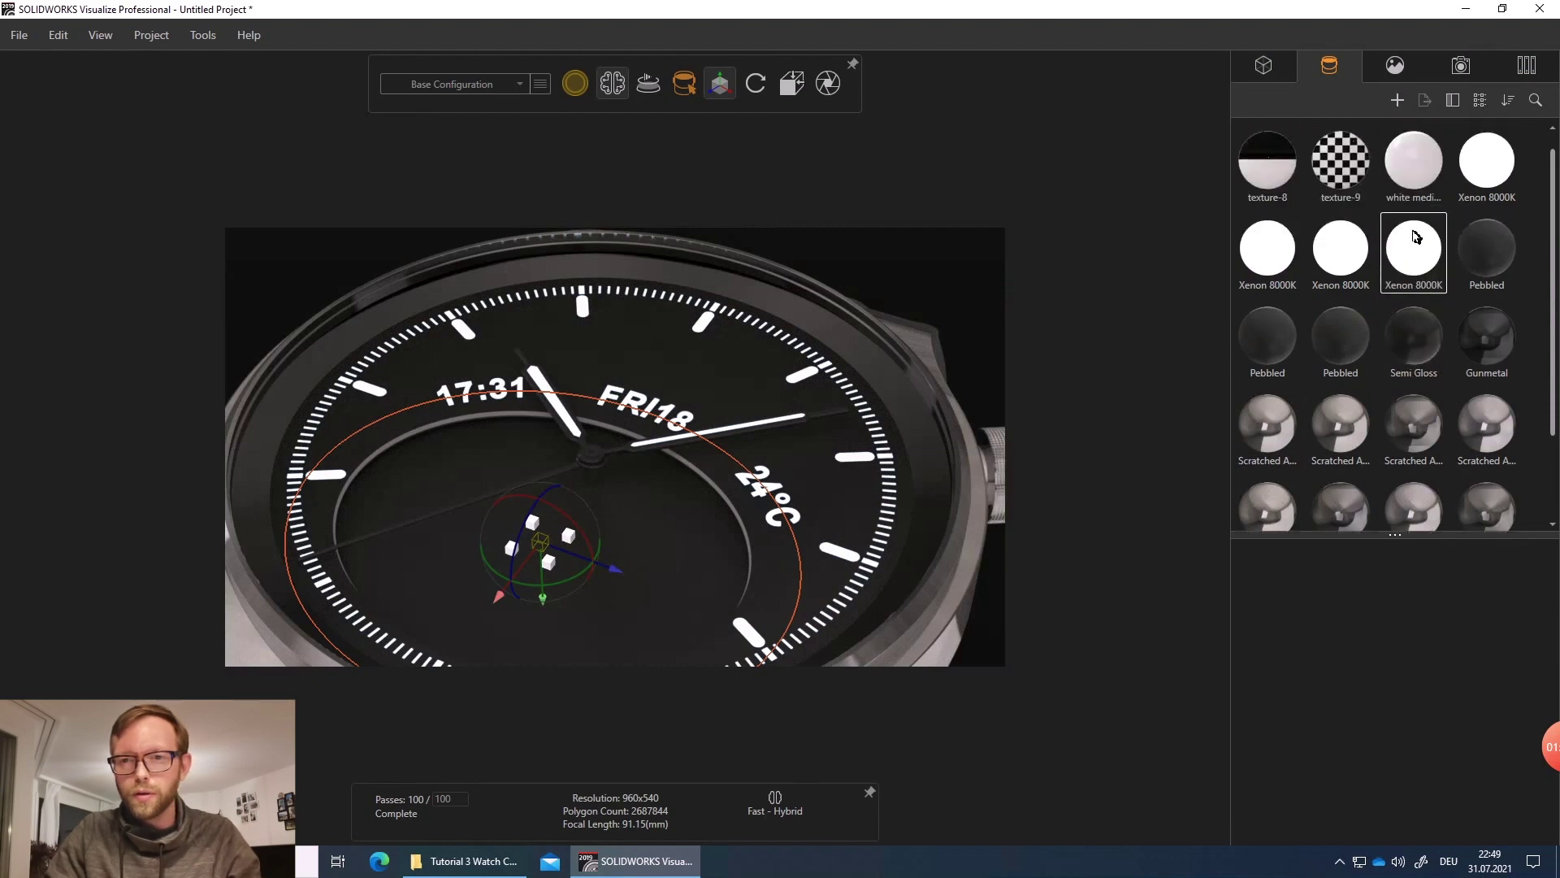
left_click(1481, 183)
left_click(1480, 186)
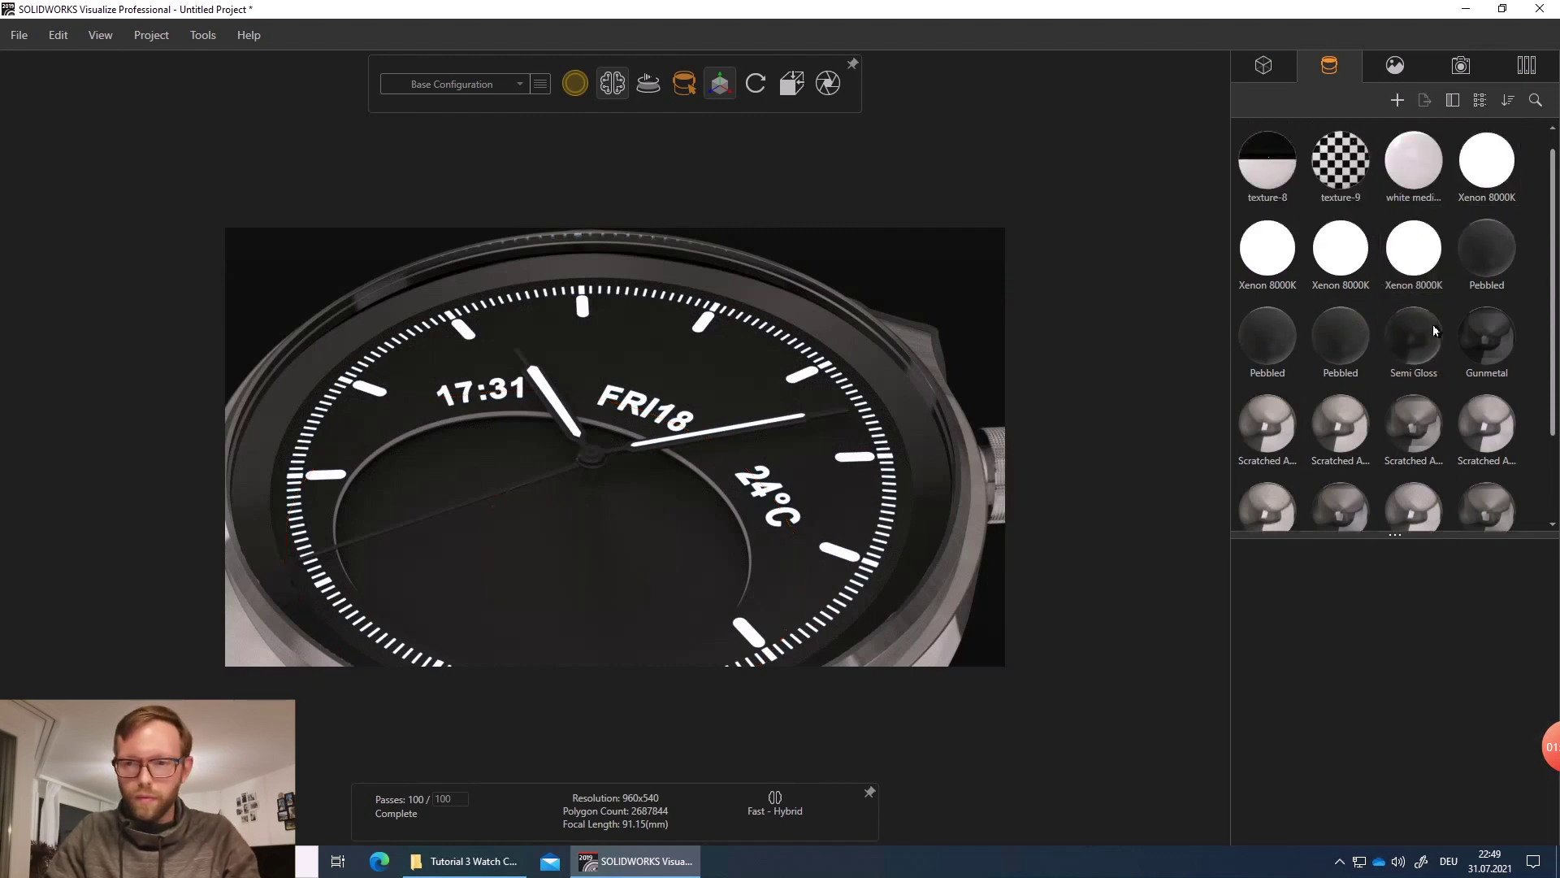
scroll(1432, 324, "down", 3)
left_click(1429, 490)
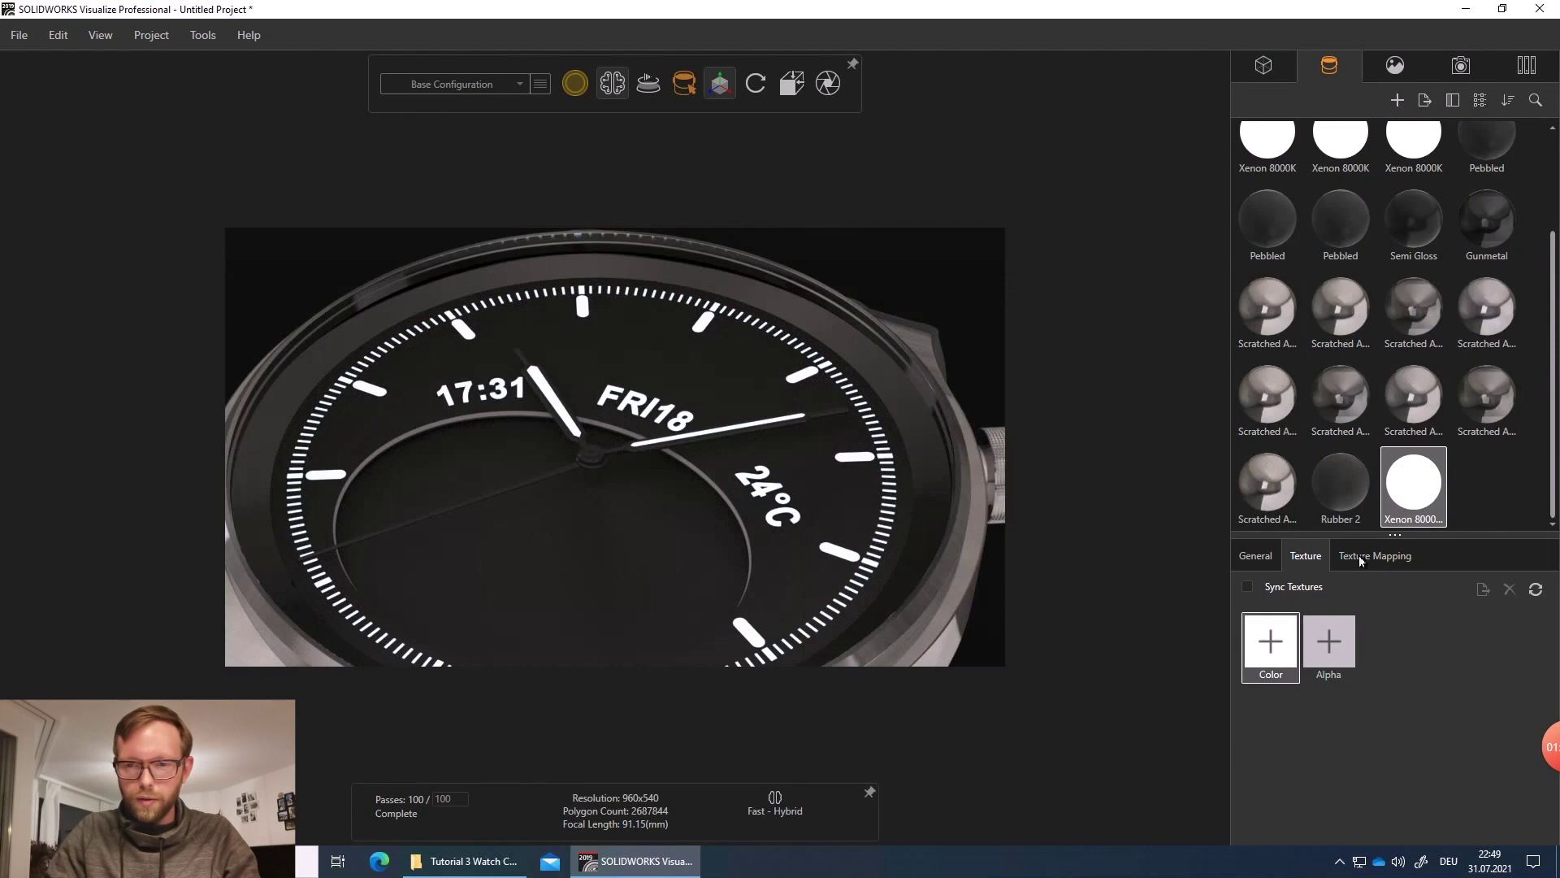
- Set the colour saturation of Xenon 8000K 2 to 0 and apply this appearance to the duplicated inner dial
left_click(1255, 556)
left_click(1329, 697)
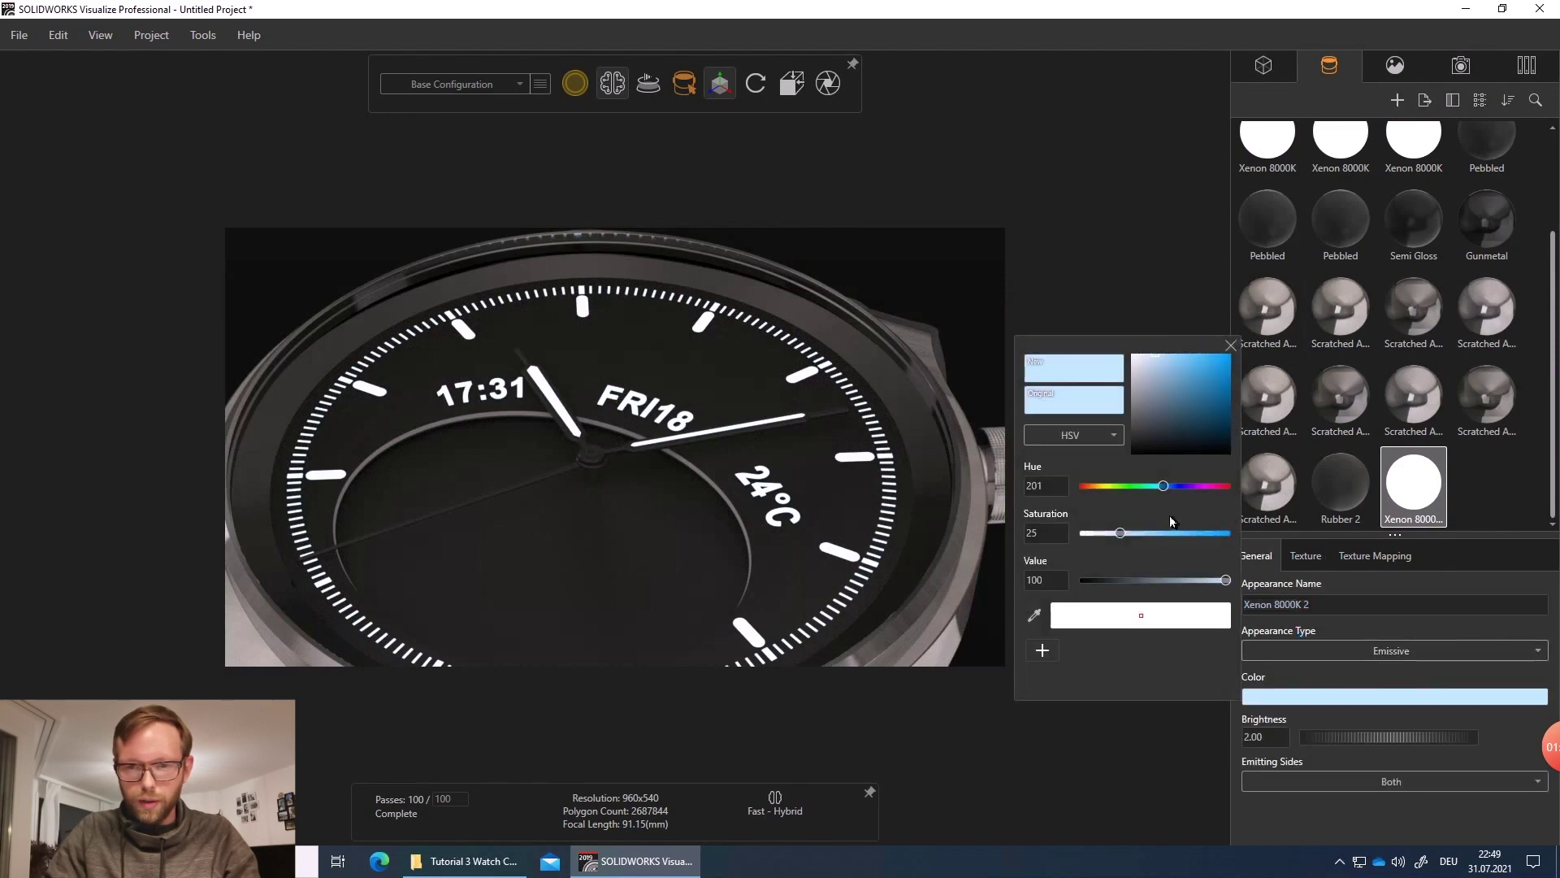
left_click_drag(1118, 533, 1078, 536)
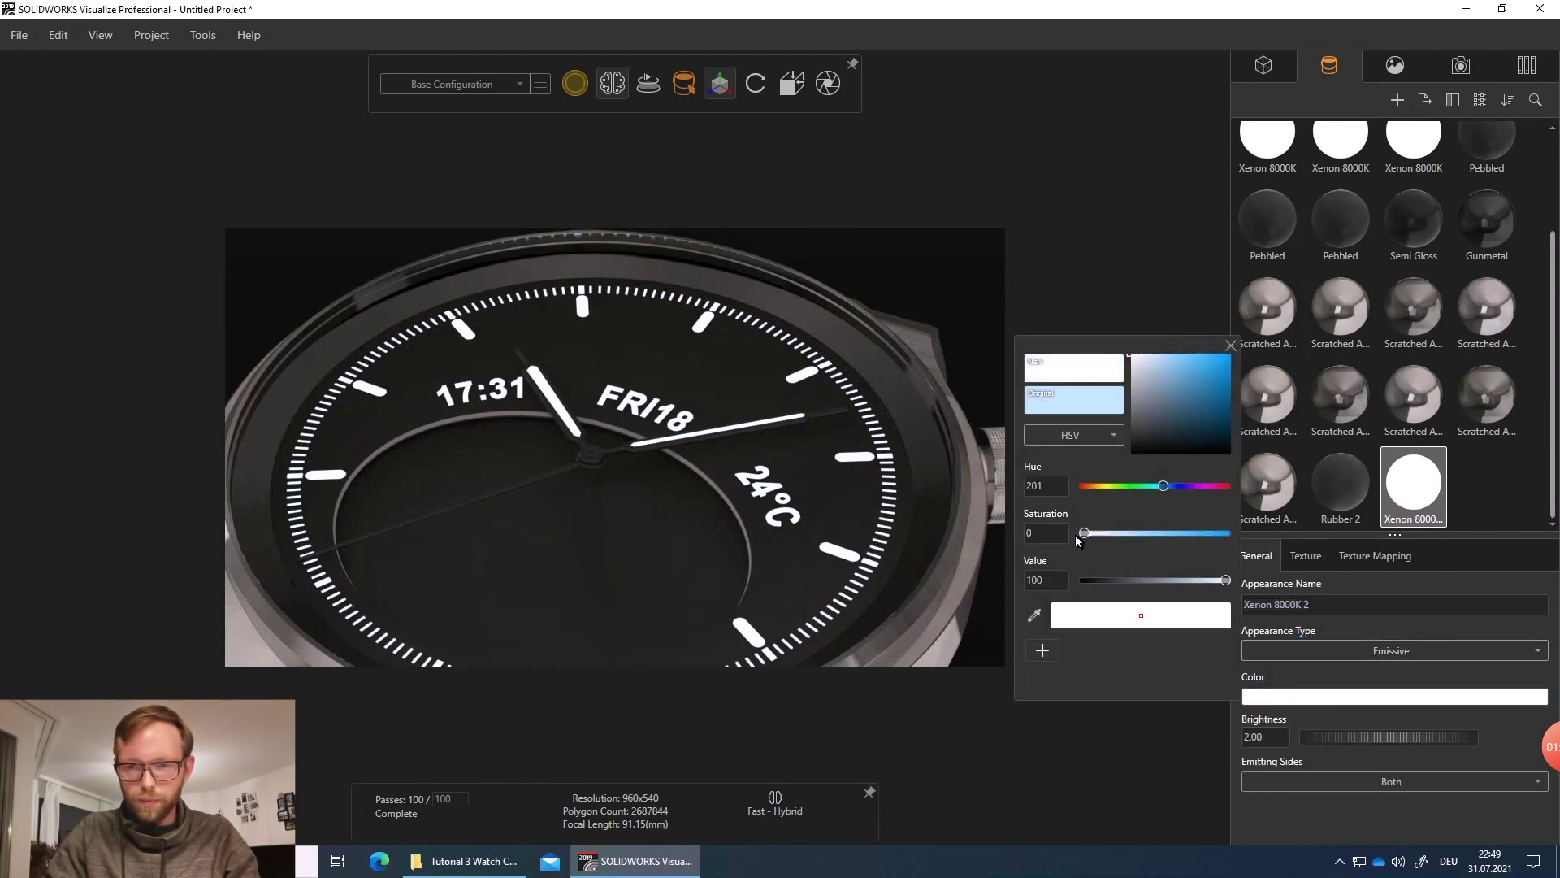
left_click(1357, 668)
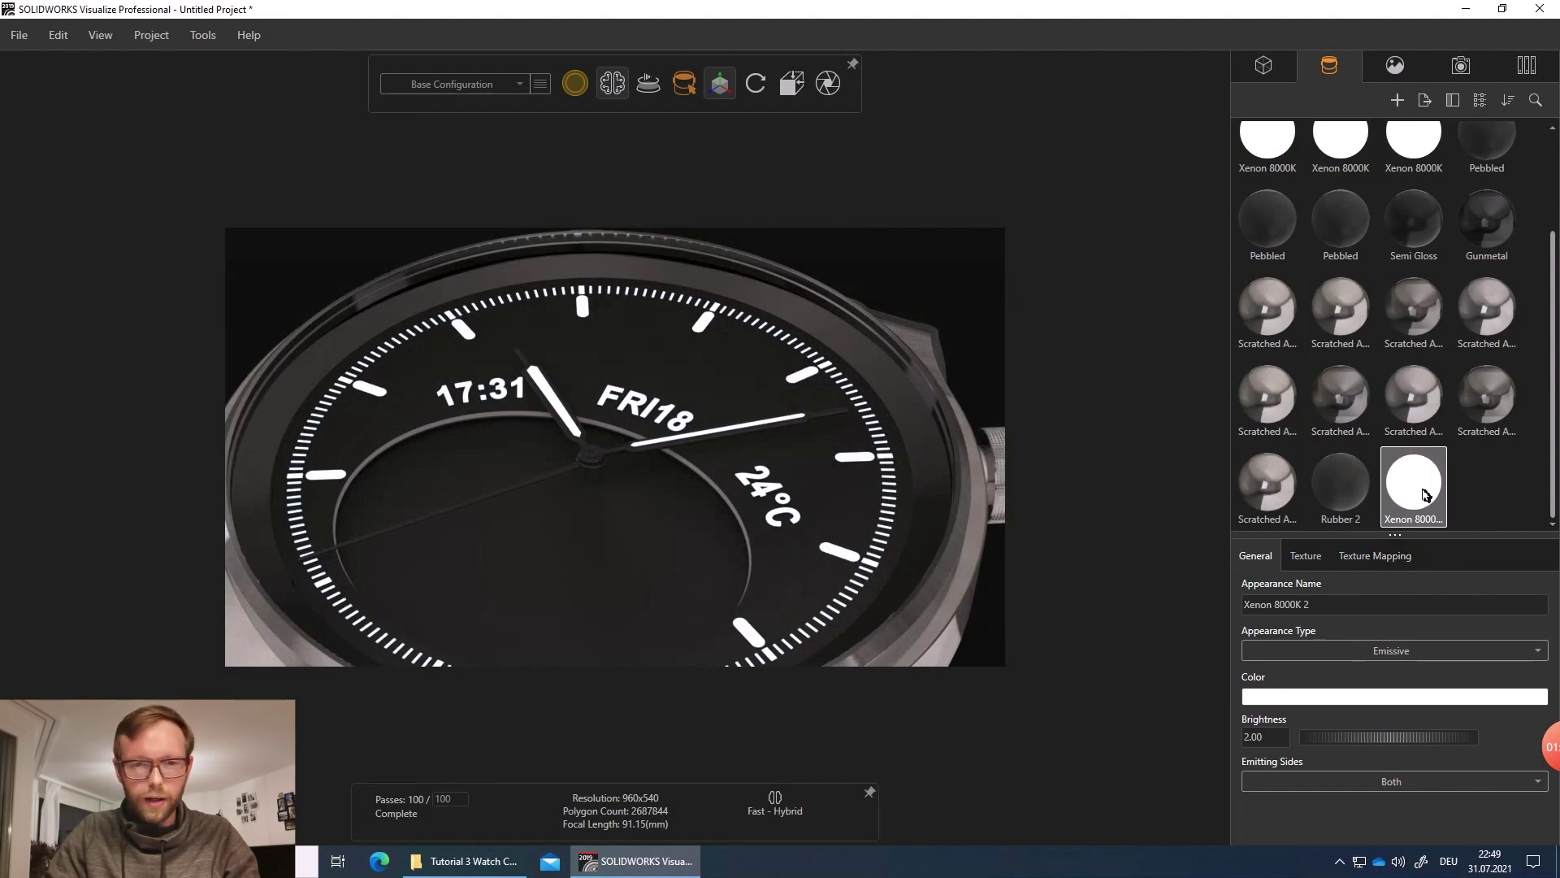
left_click_drag(1426, 495, 672, 529)
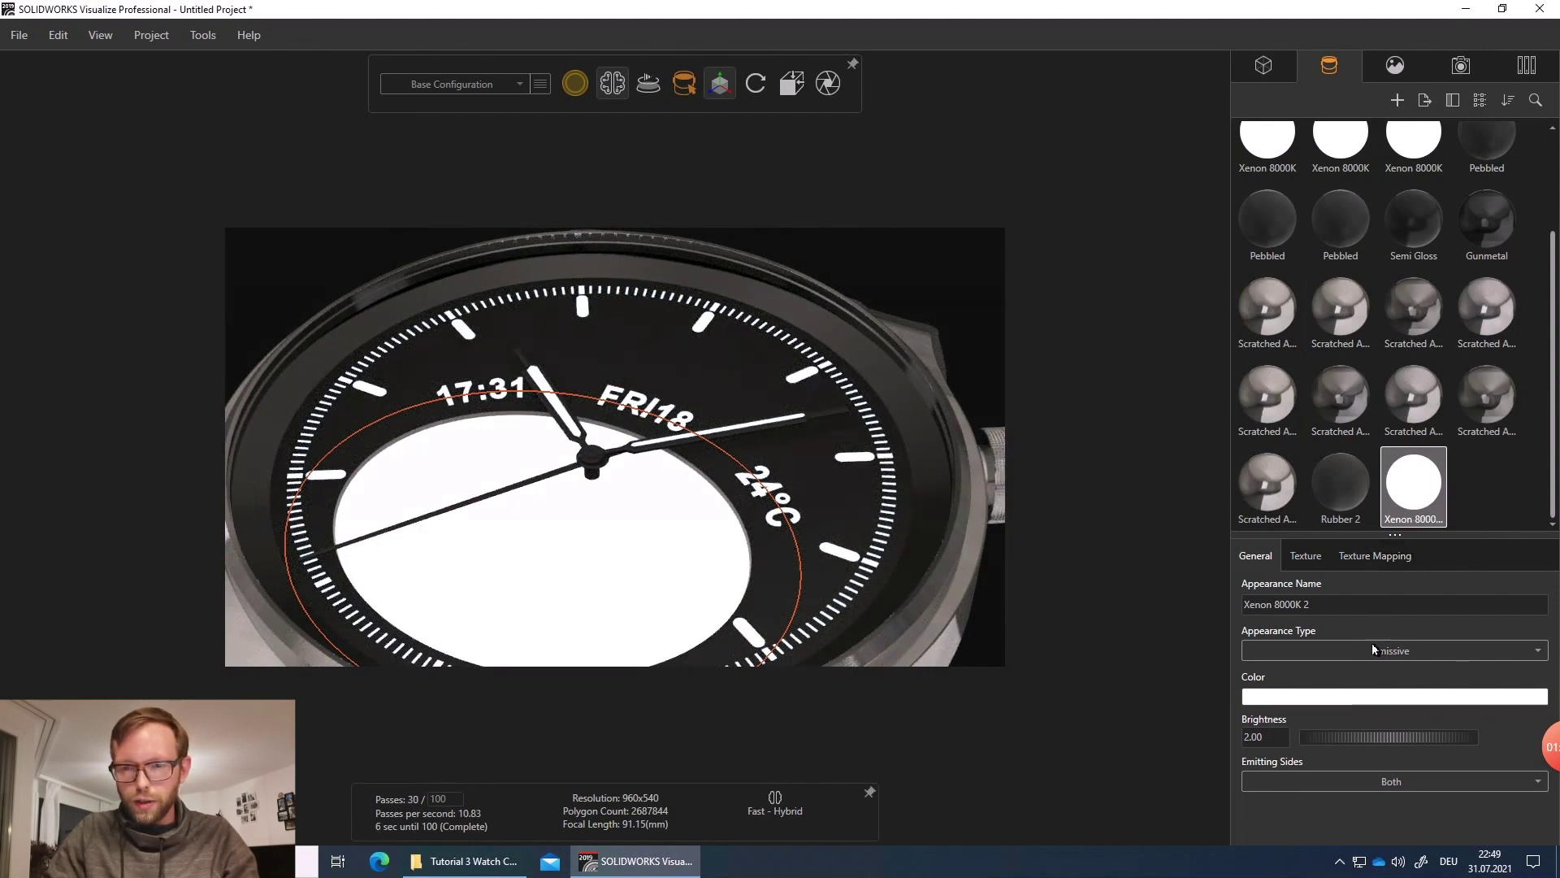
- Load Final.png from the Tutorial 3 Watch Commercial Replicate folder as the alpha texture of Xenon 8000K 2
left_click(1312, 559)
left_click(1332, 648)
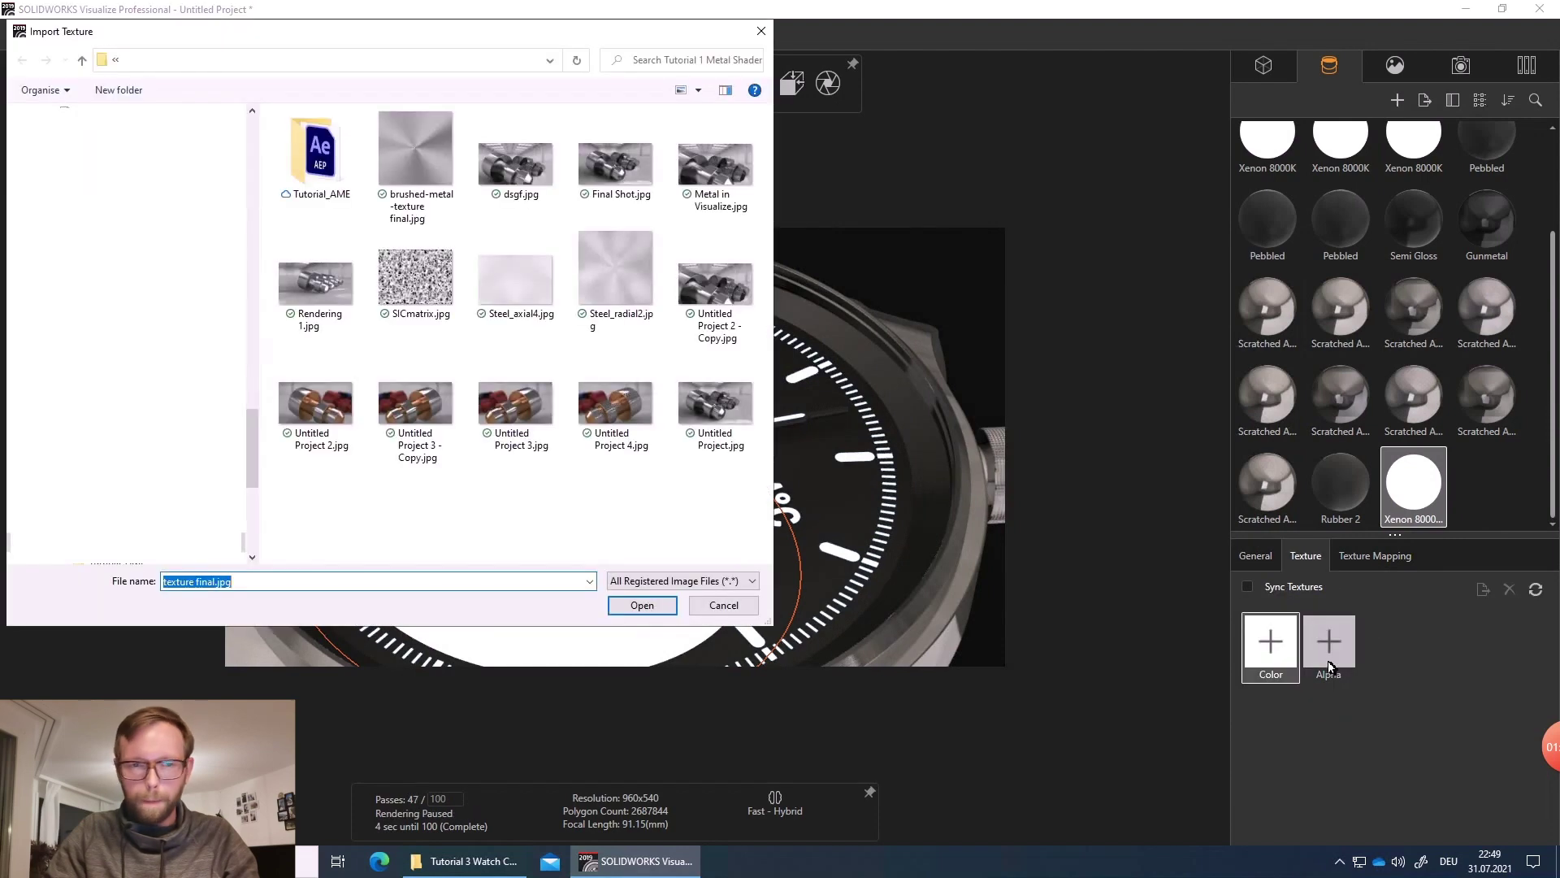
left_click(286, 64)
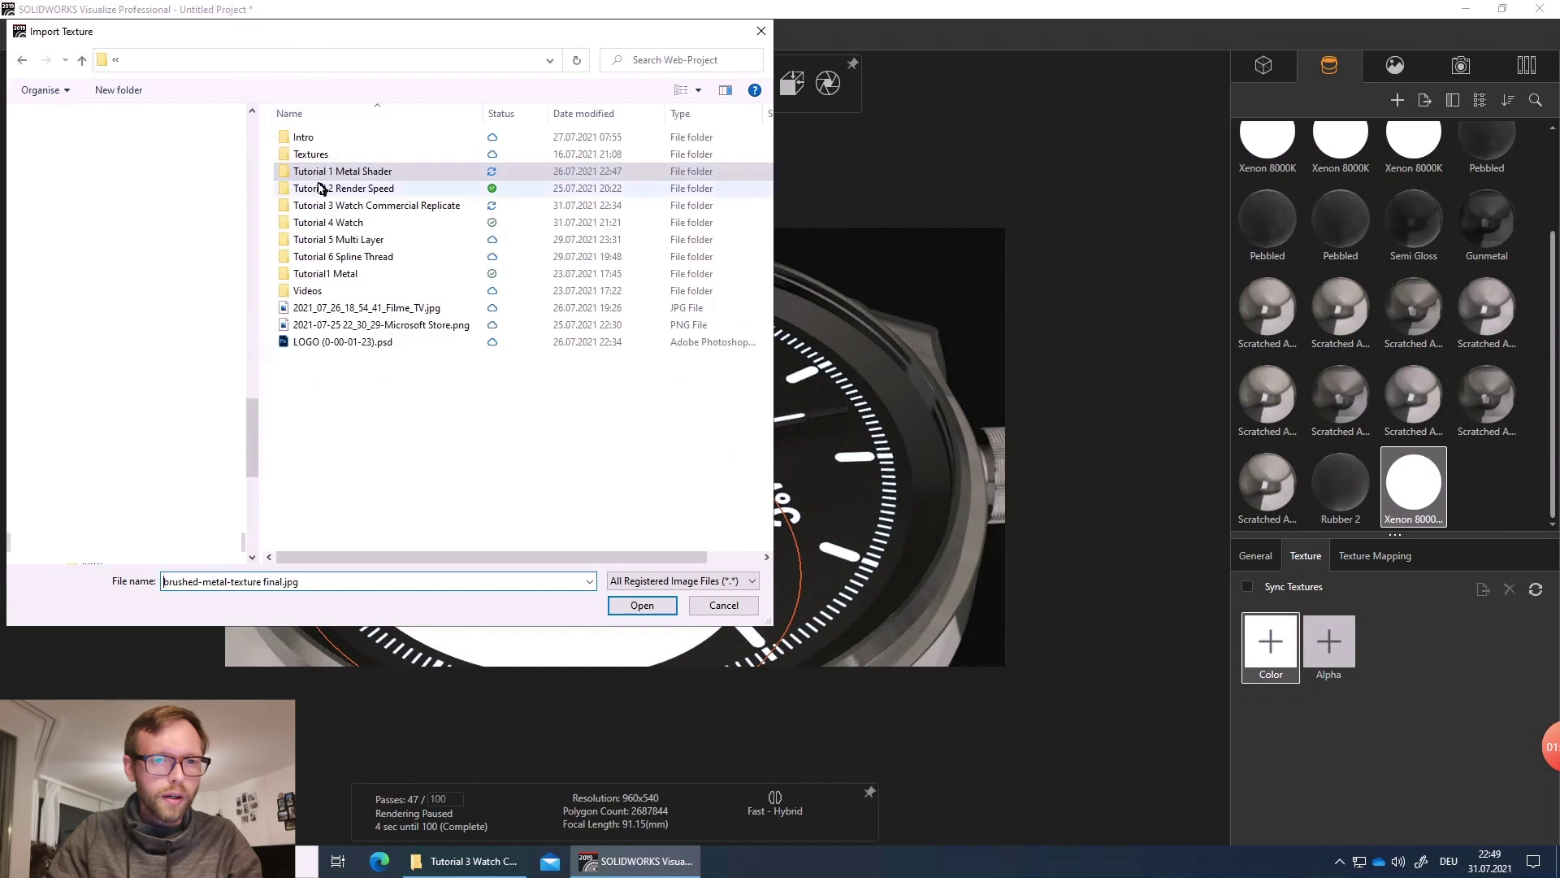
left_click(362, 188)
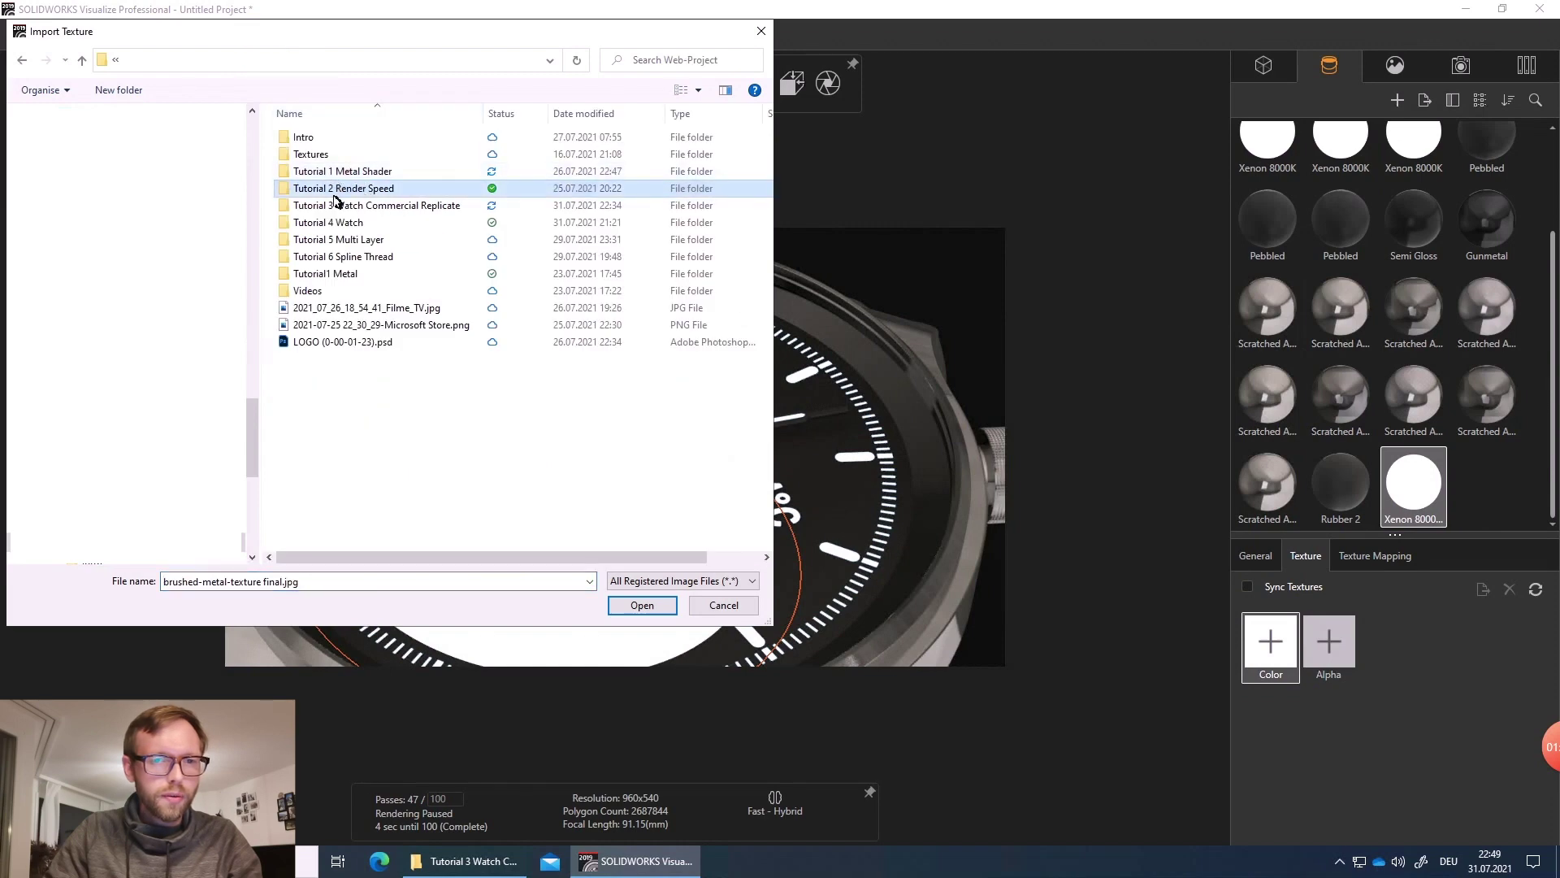
double_click(335, 207)
double_click(307, 152)
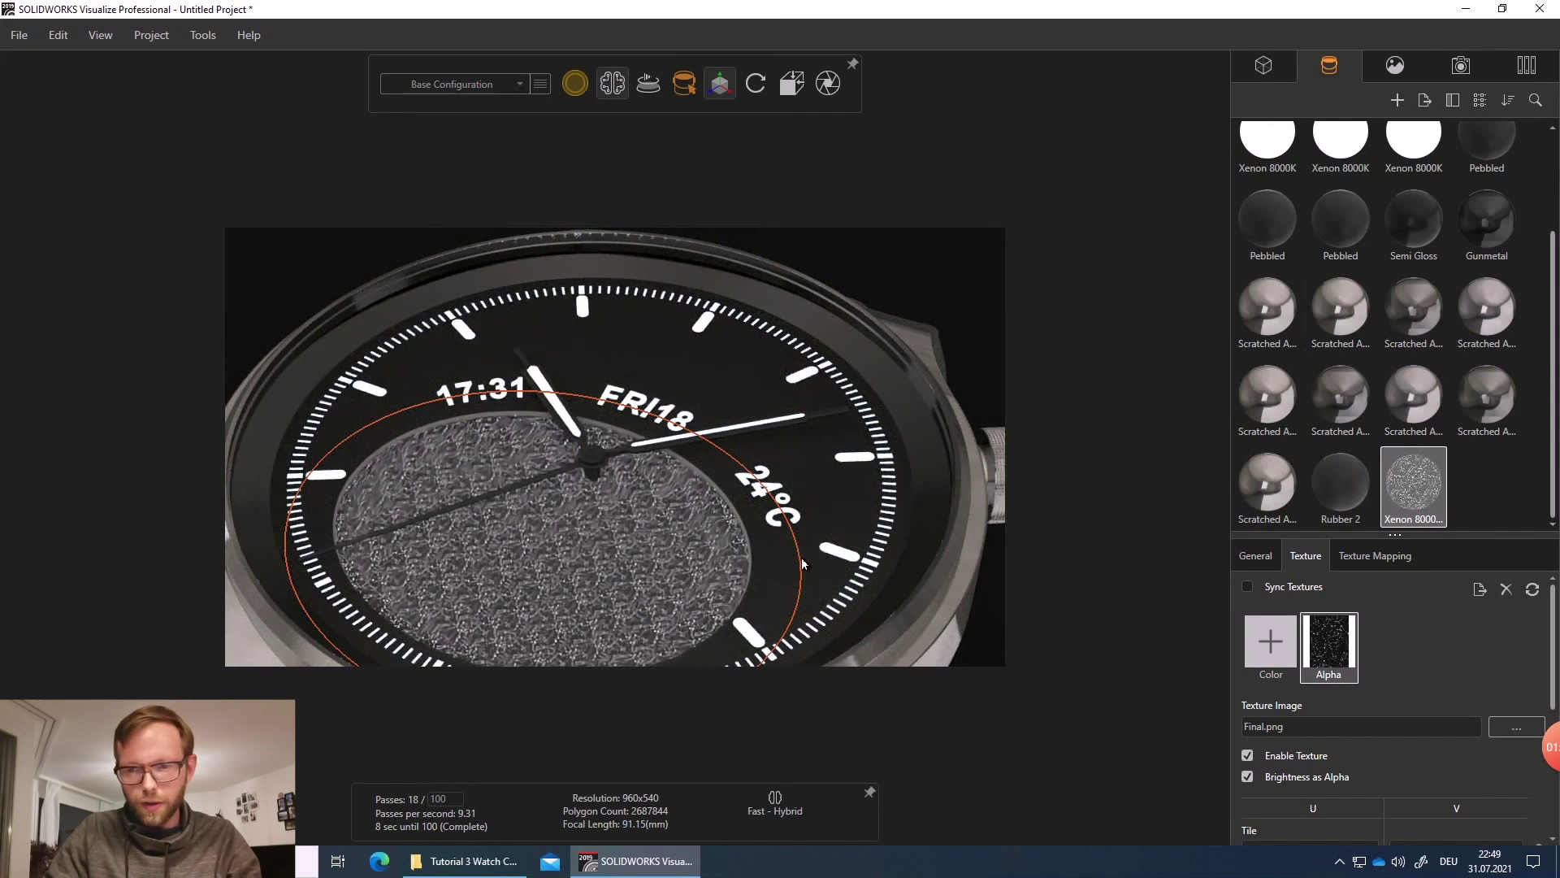
- Fit the planar texture mapping of the constellation pattern to the inner dial part and inspect it from a lower angle
left_click(1377, 560)
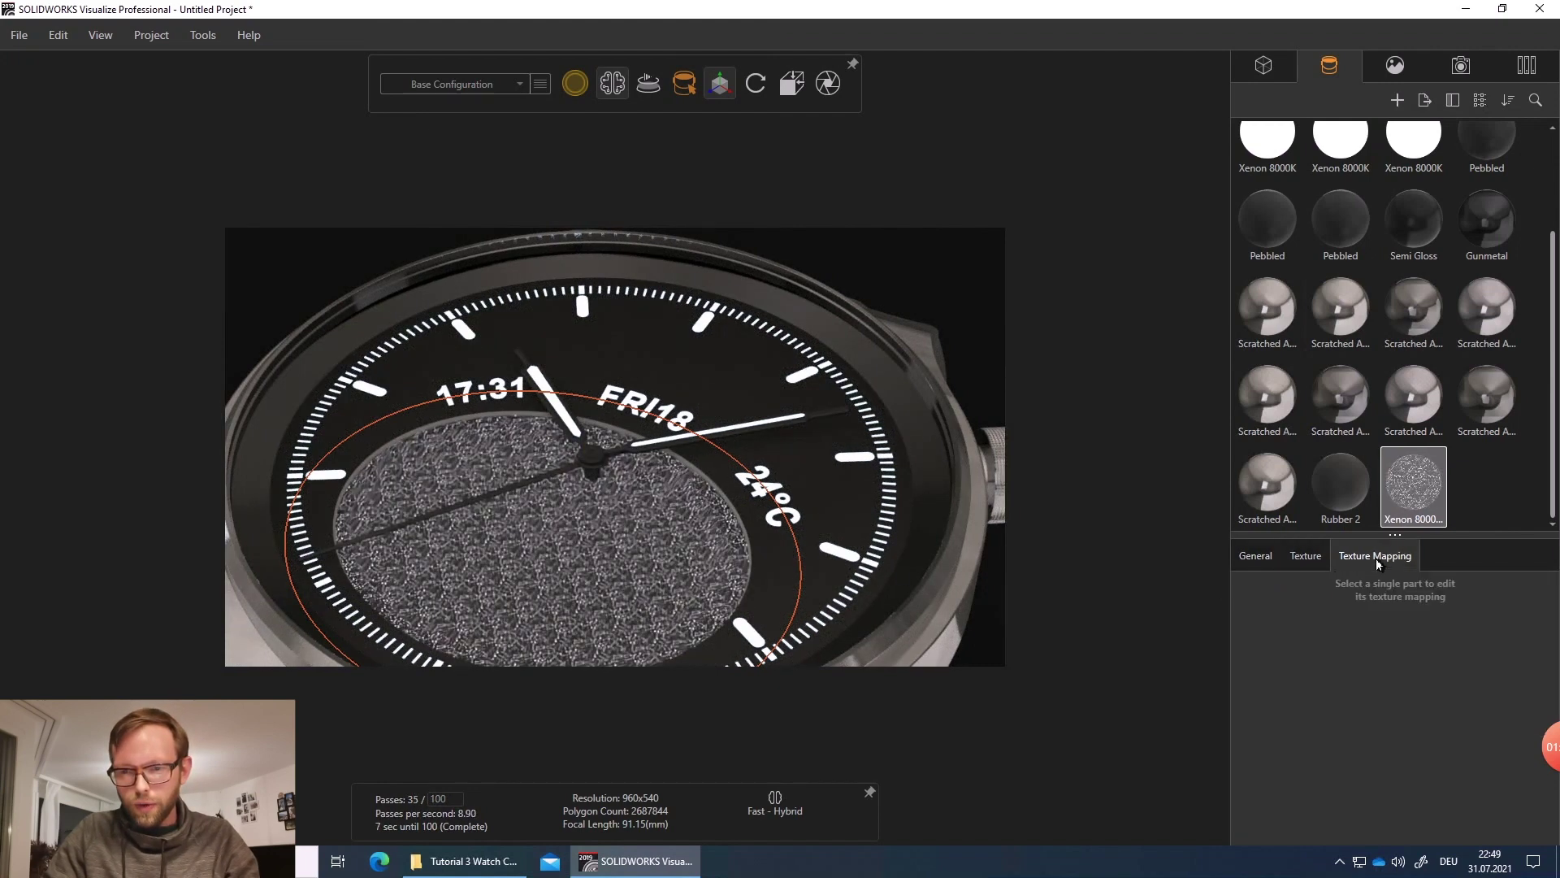
left_click(588, 542)
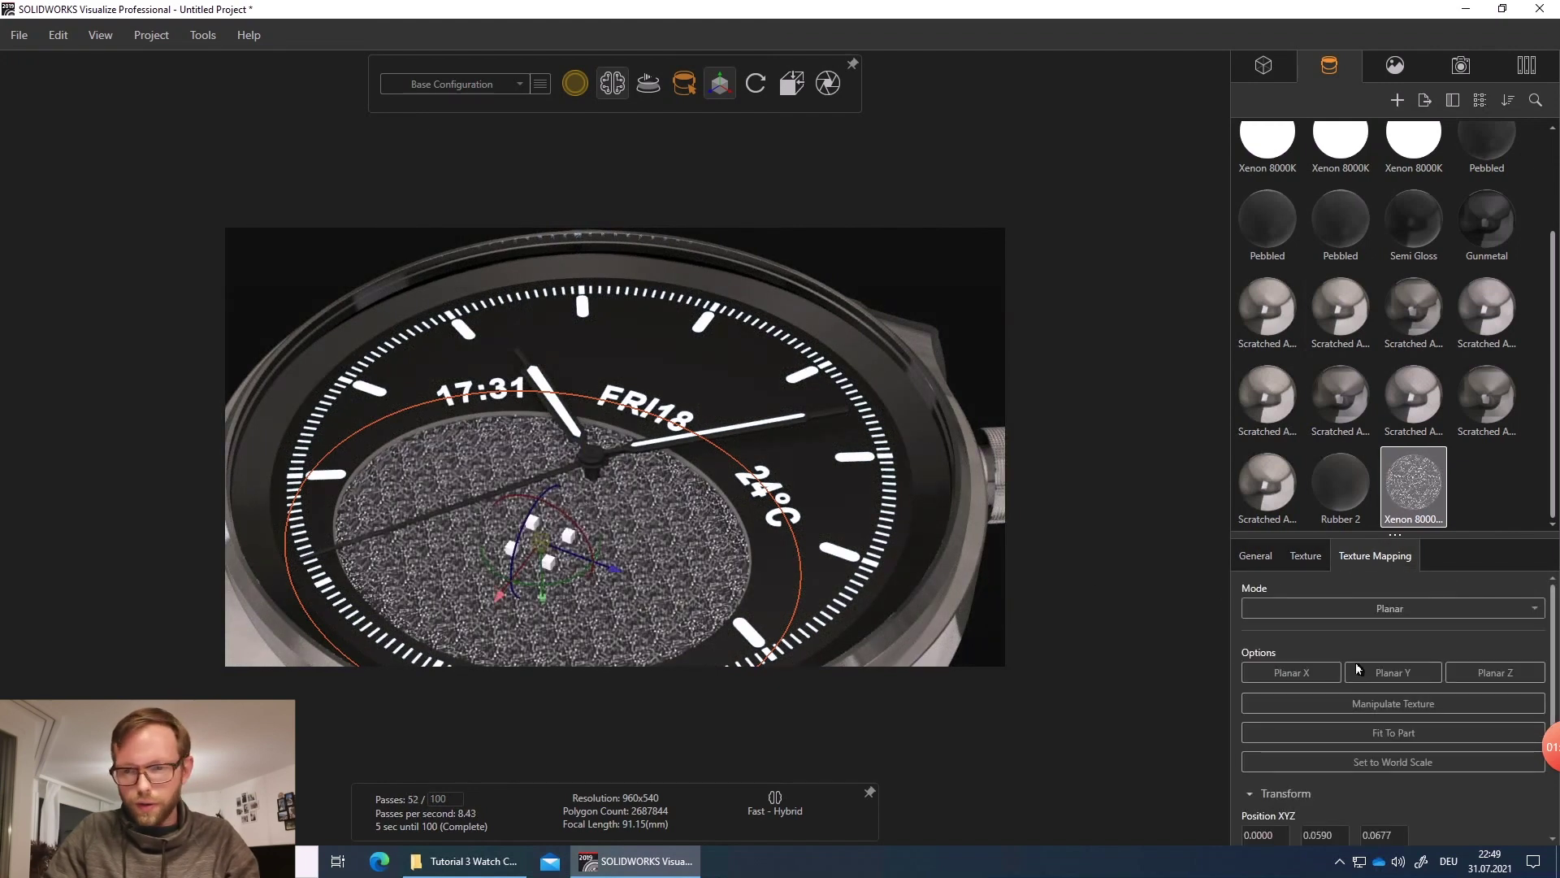
left_click(1378, 734)
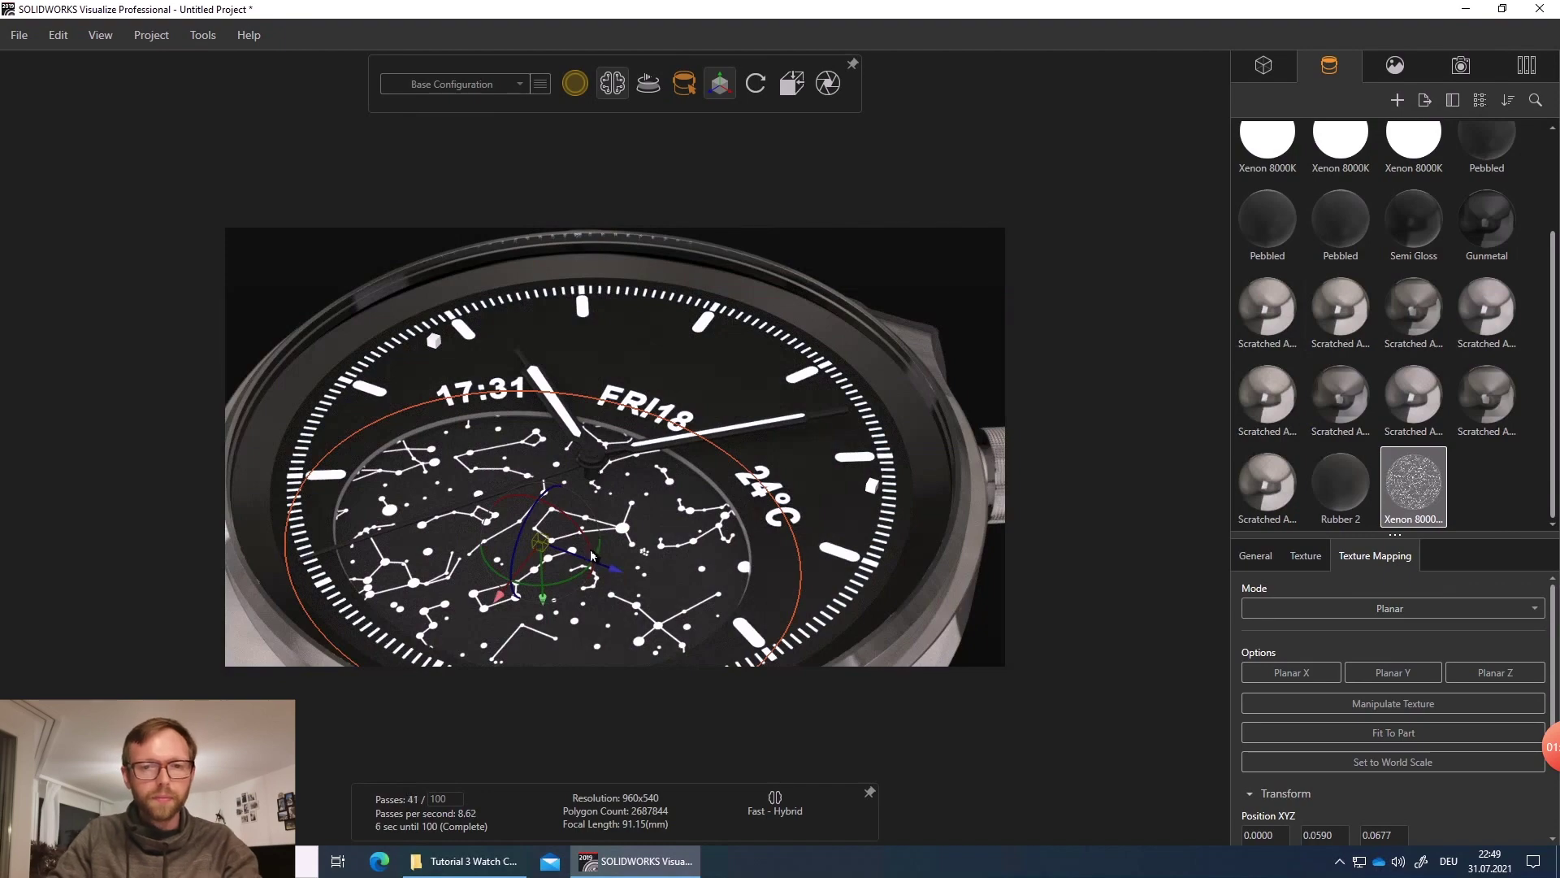
left_click_drag(608, 564, 608, 453)
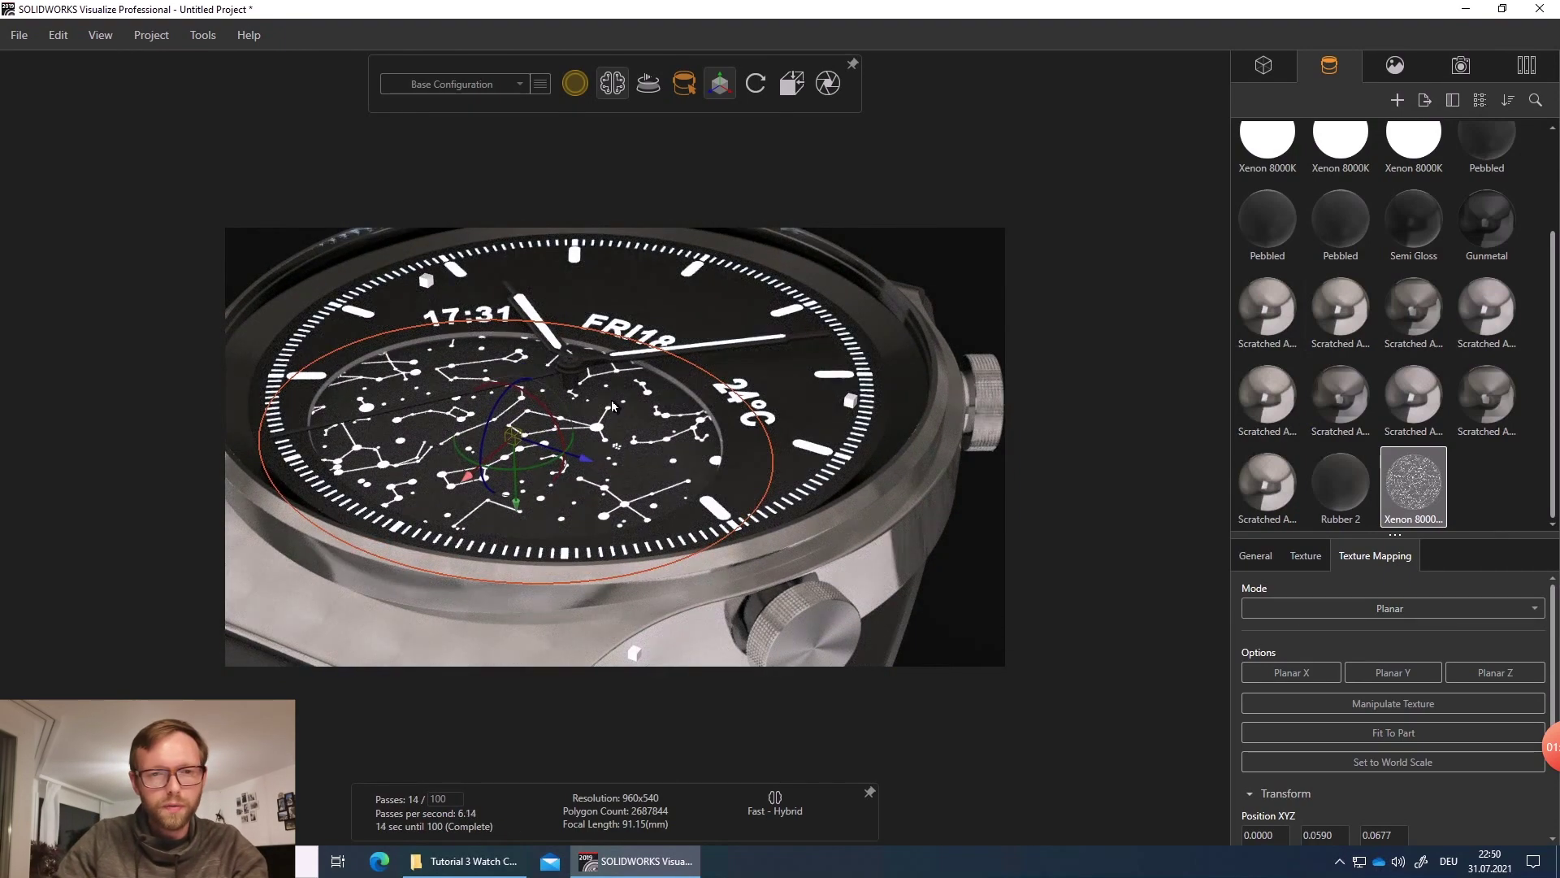
- Duplicate the Xenon 8000K 2 constellation appearance and select the copy
scroll(611, 408, "up", 3)
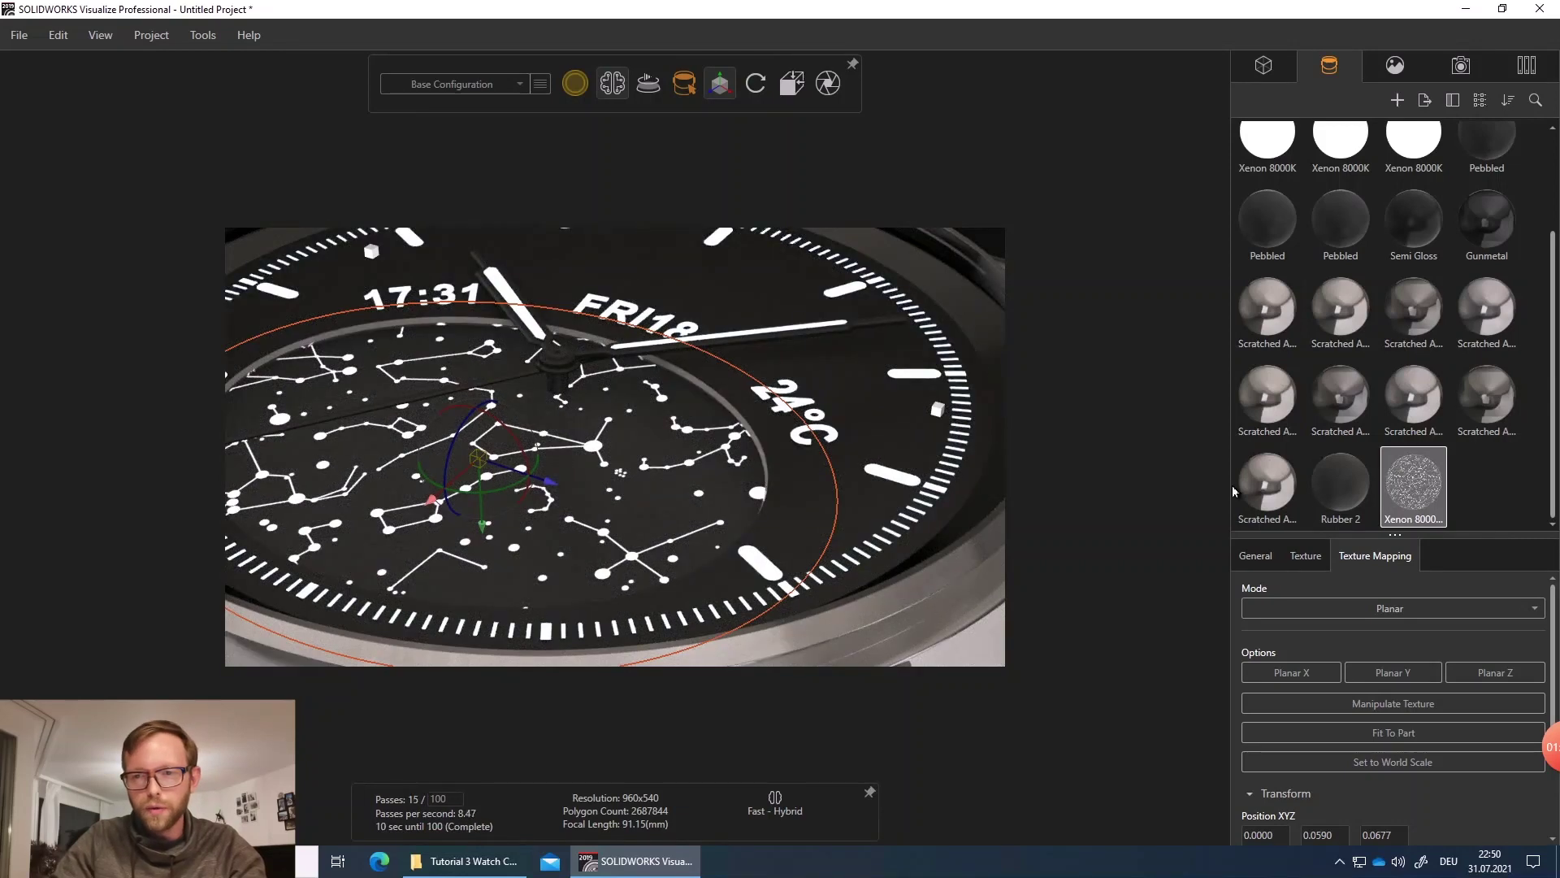
left_click(1427, 498)
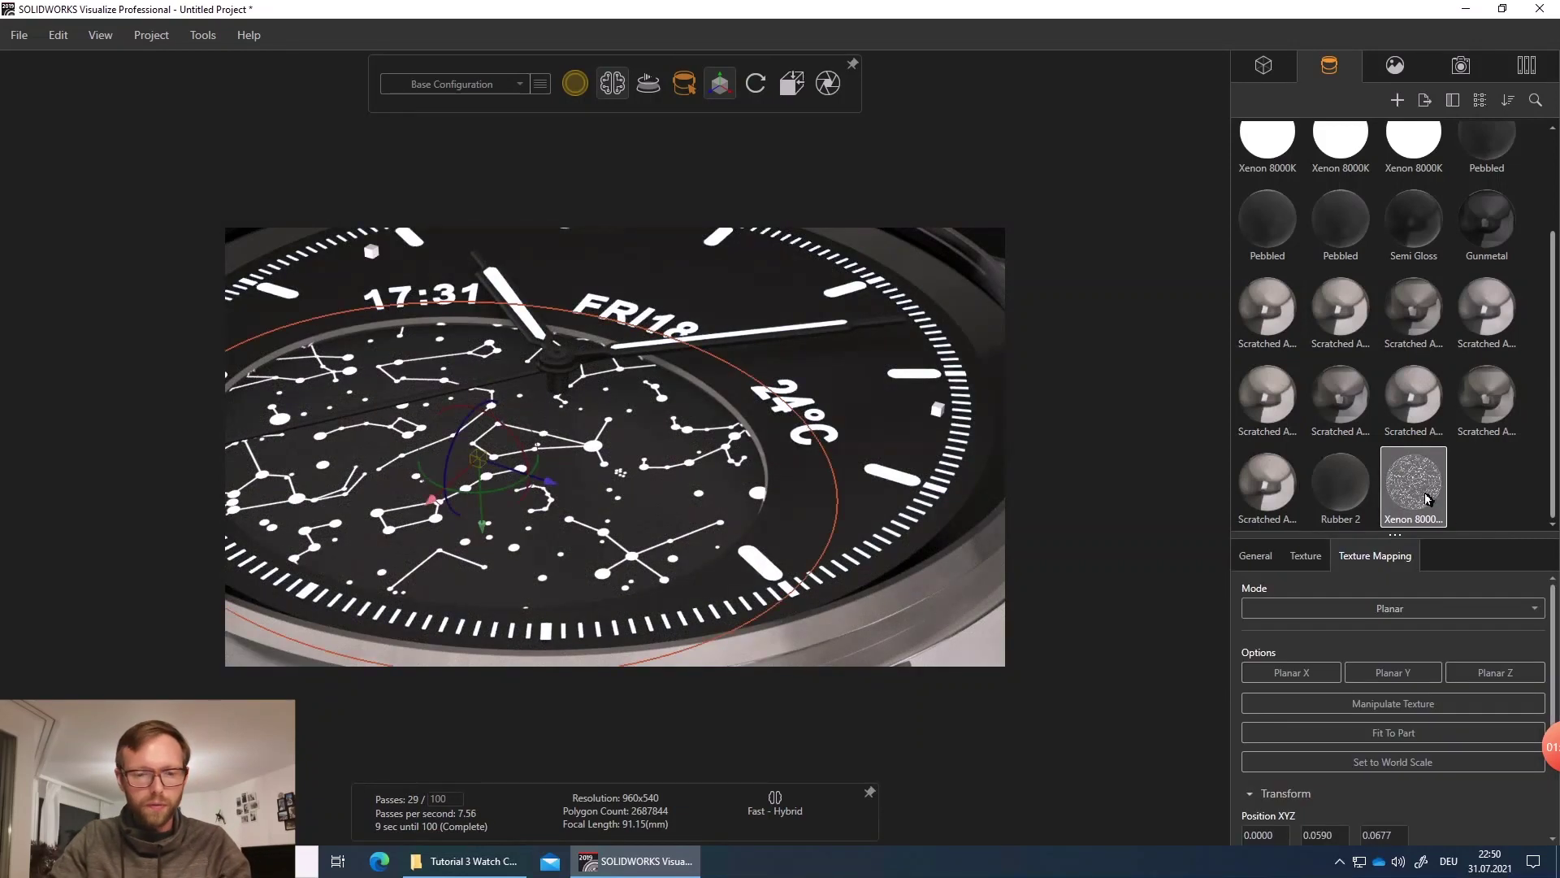
key("ctrl+v")
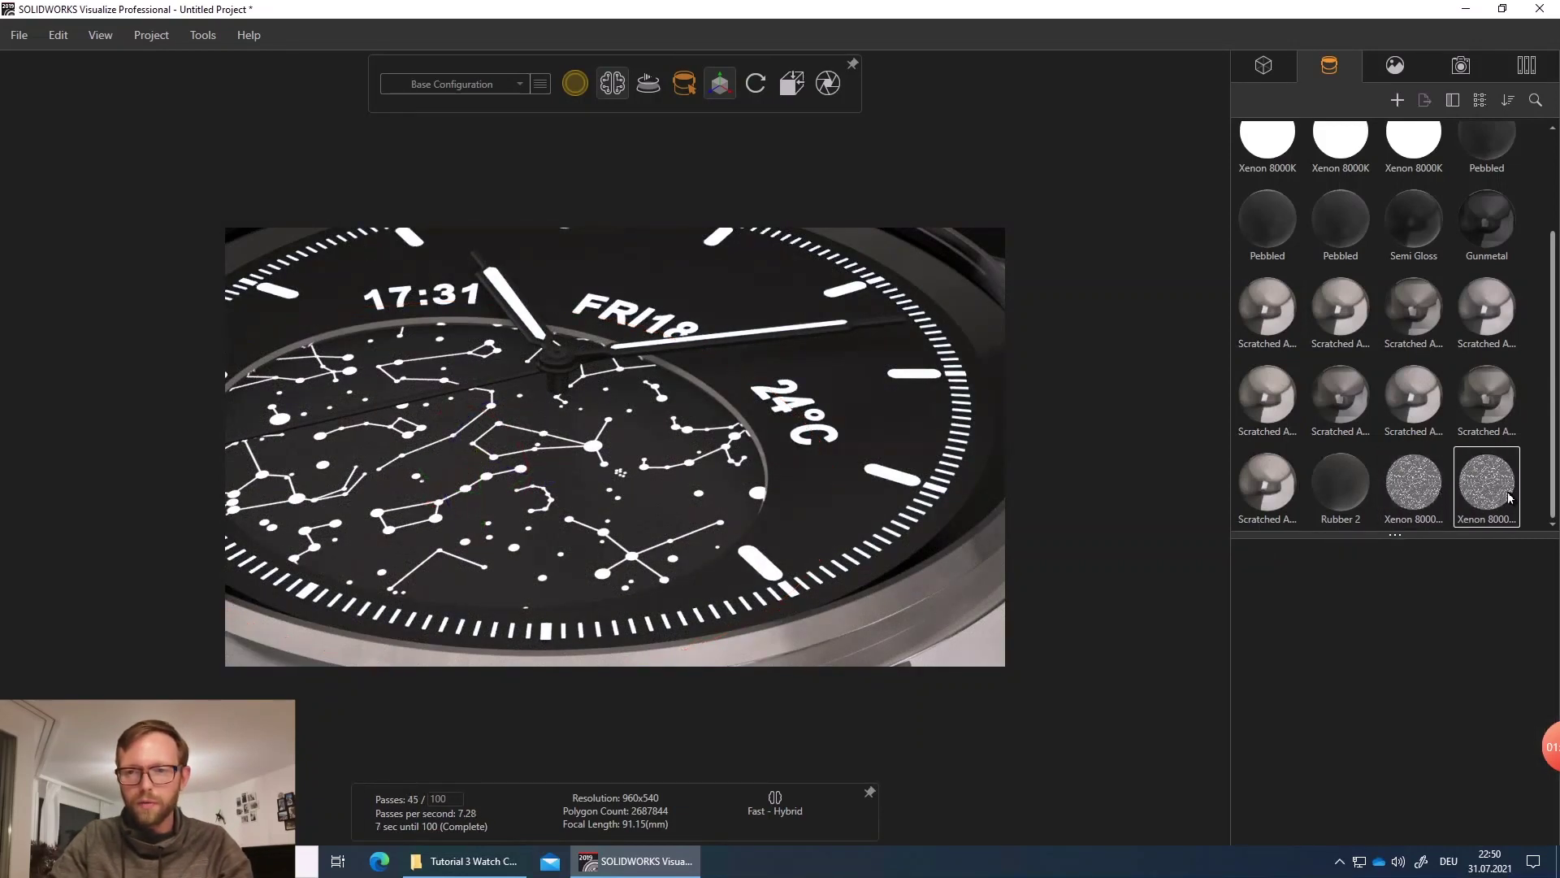
left_click(1505, 492)
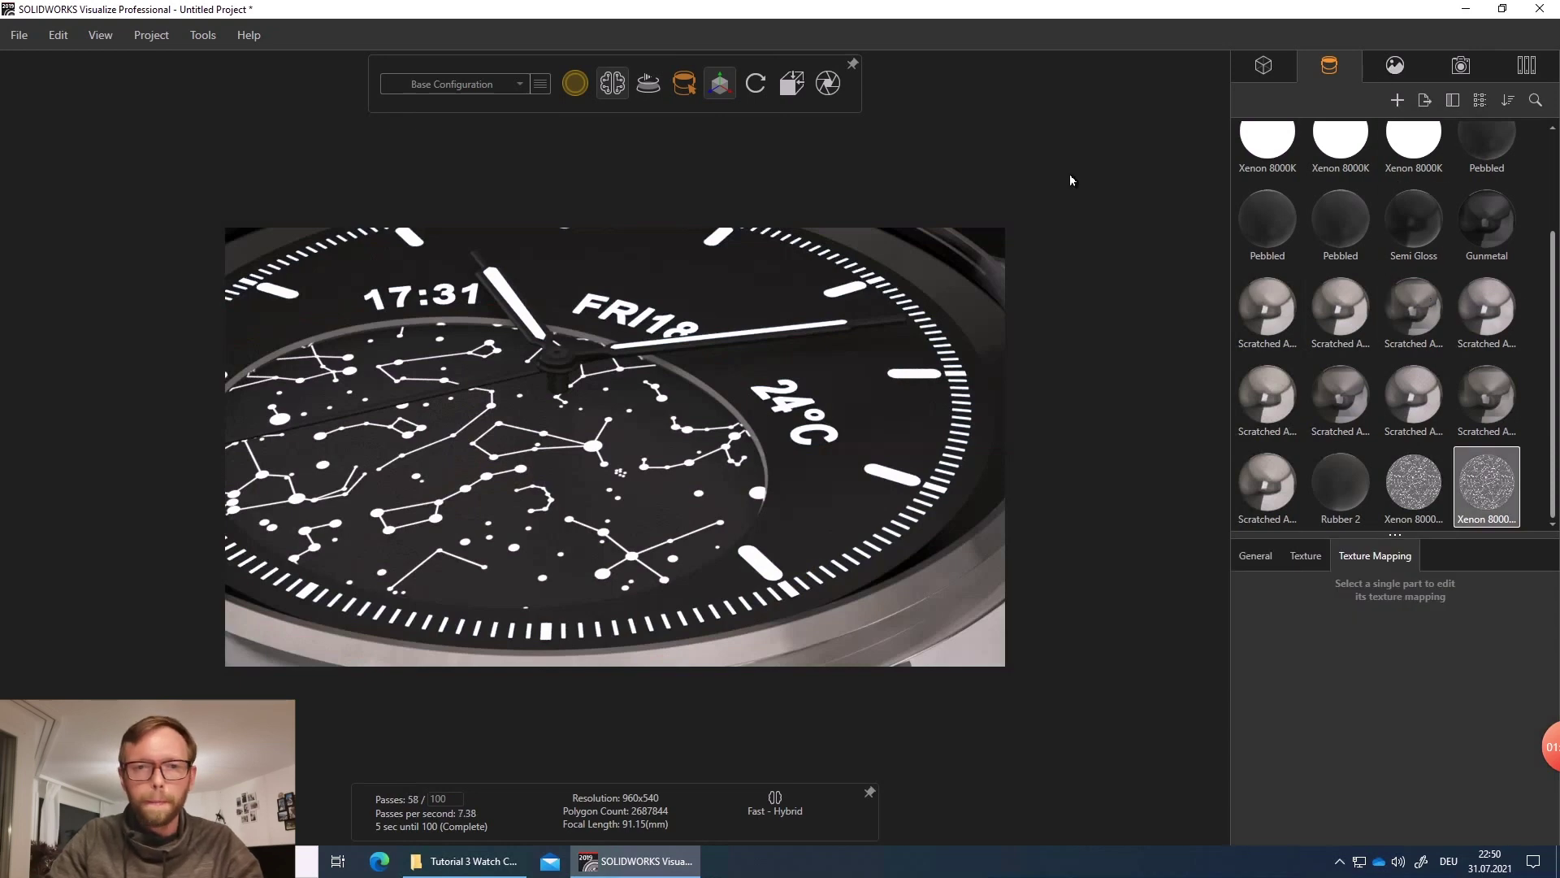
- Switch to part selection, pick the outer dial ring and duplicate its part texture-6 in the model tree
left_click(684, 83)
left_click(671, 120)
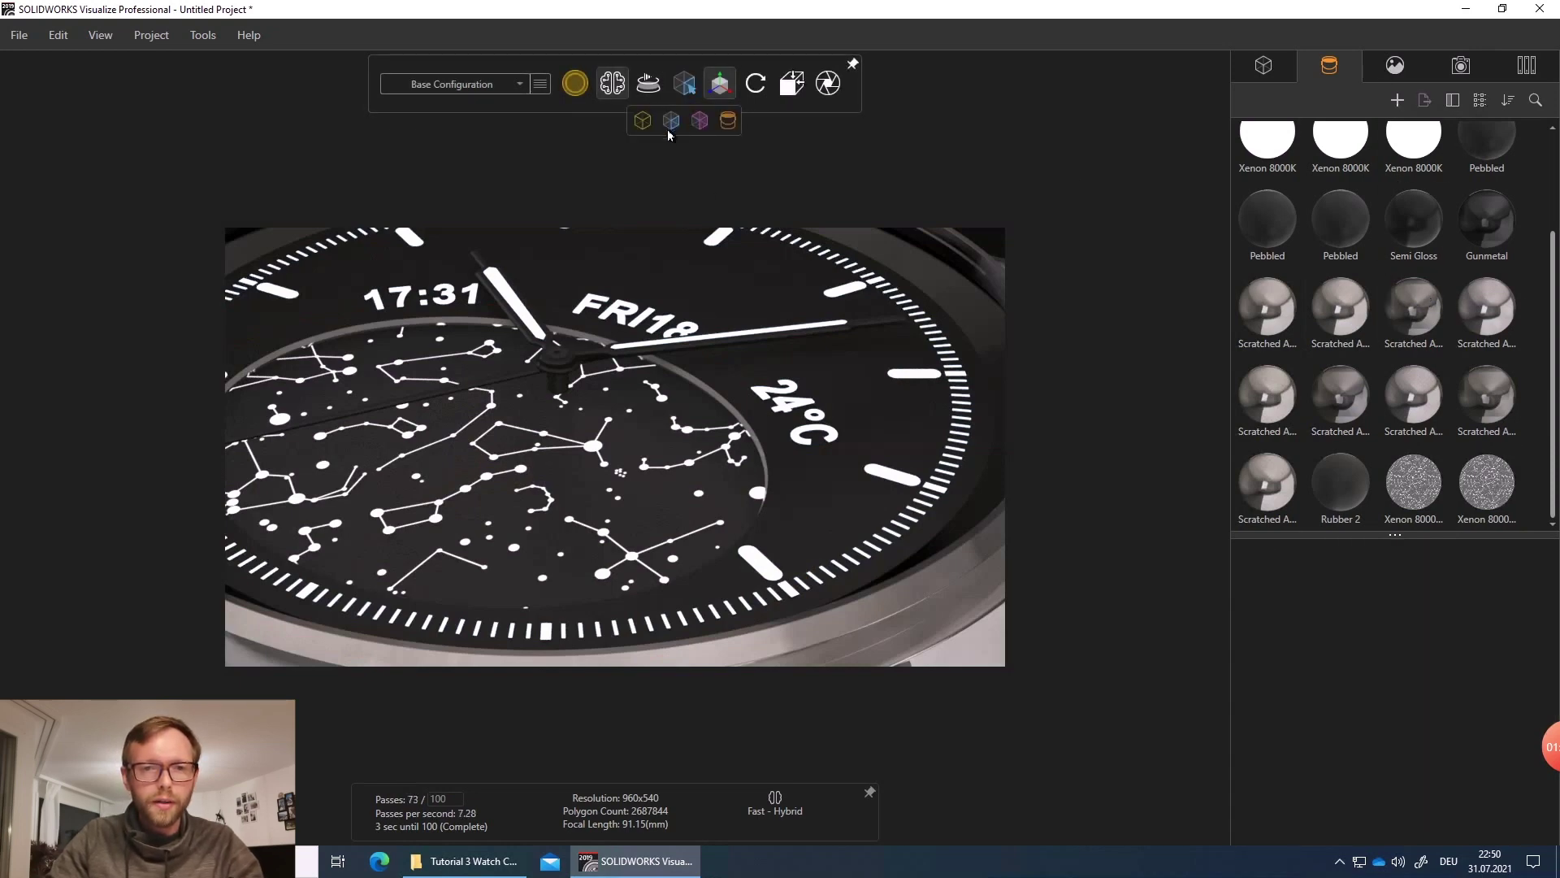
left_click(704, 284)
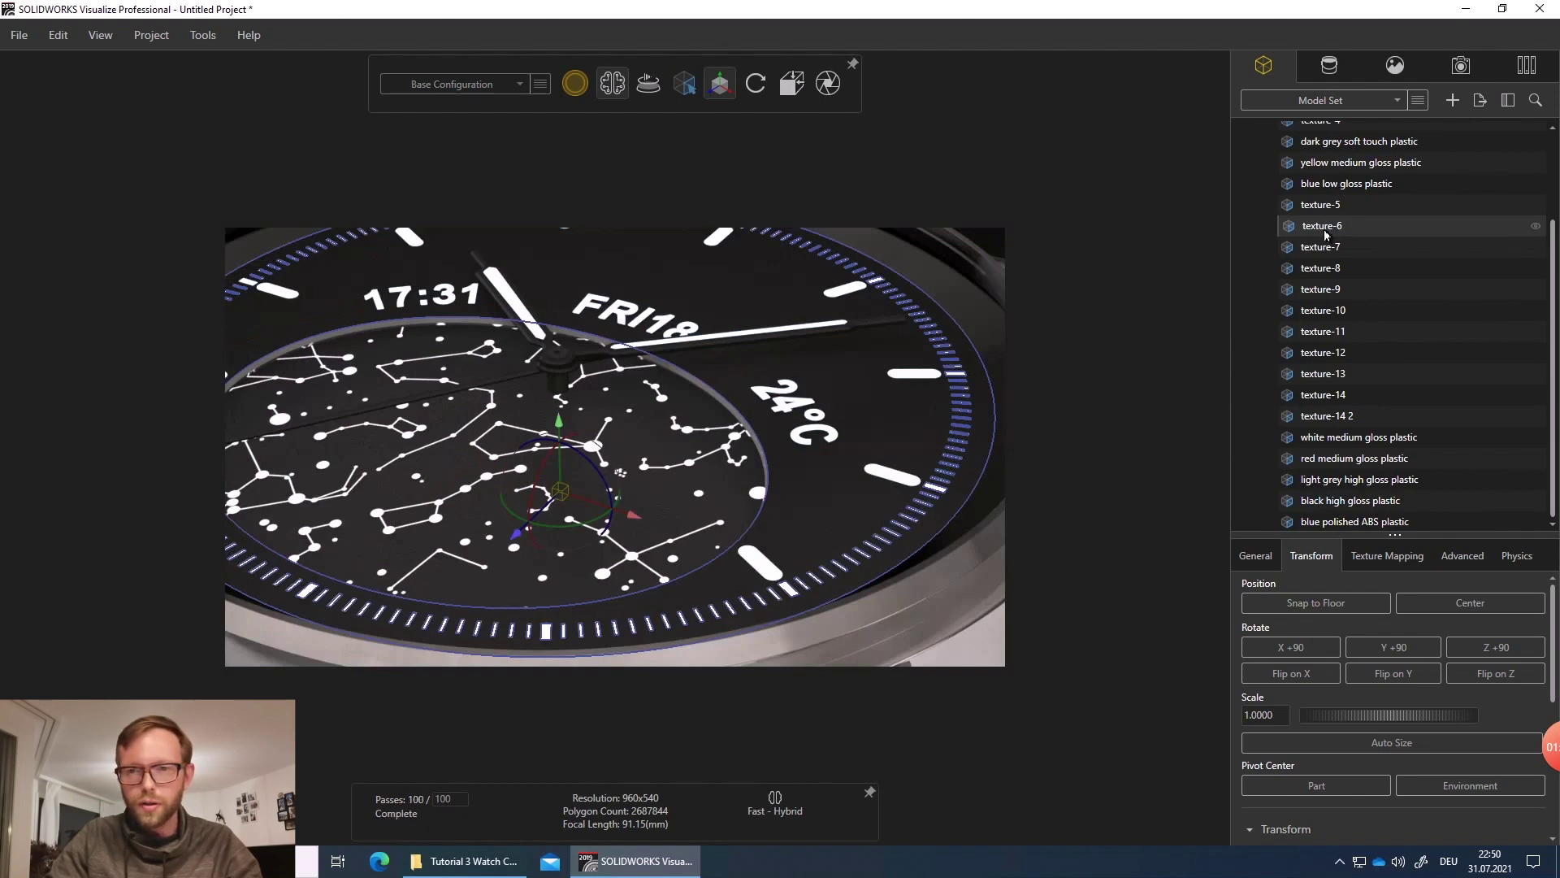
key("ctrl+v")
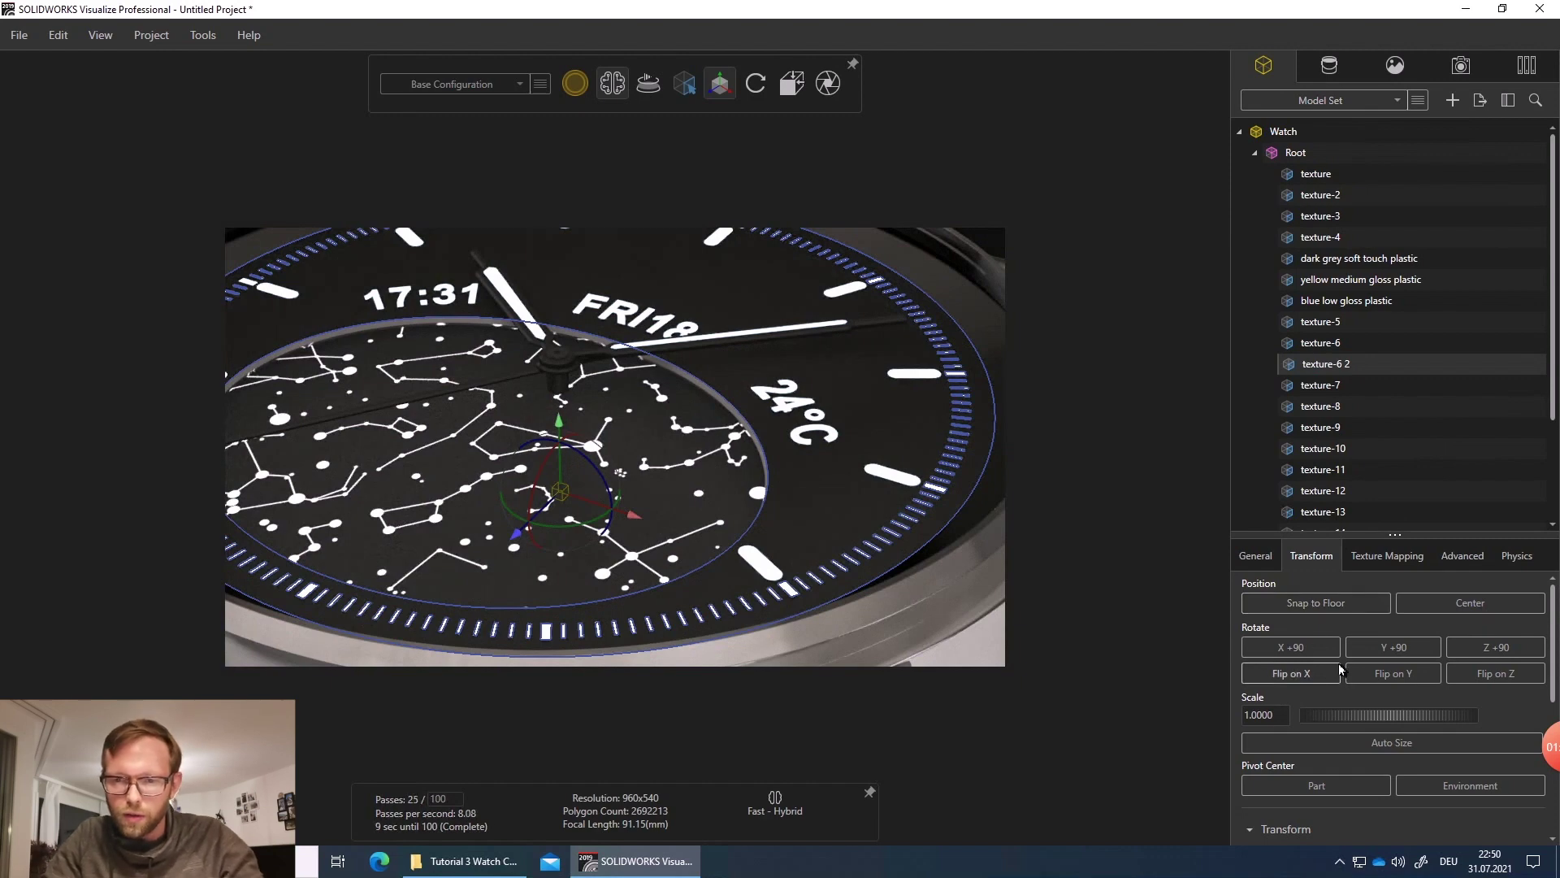
- Set the Y position of the duplicated outer dial part to 0.5030
scroll(1362, 760, "down", 2)
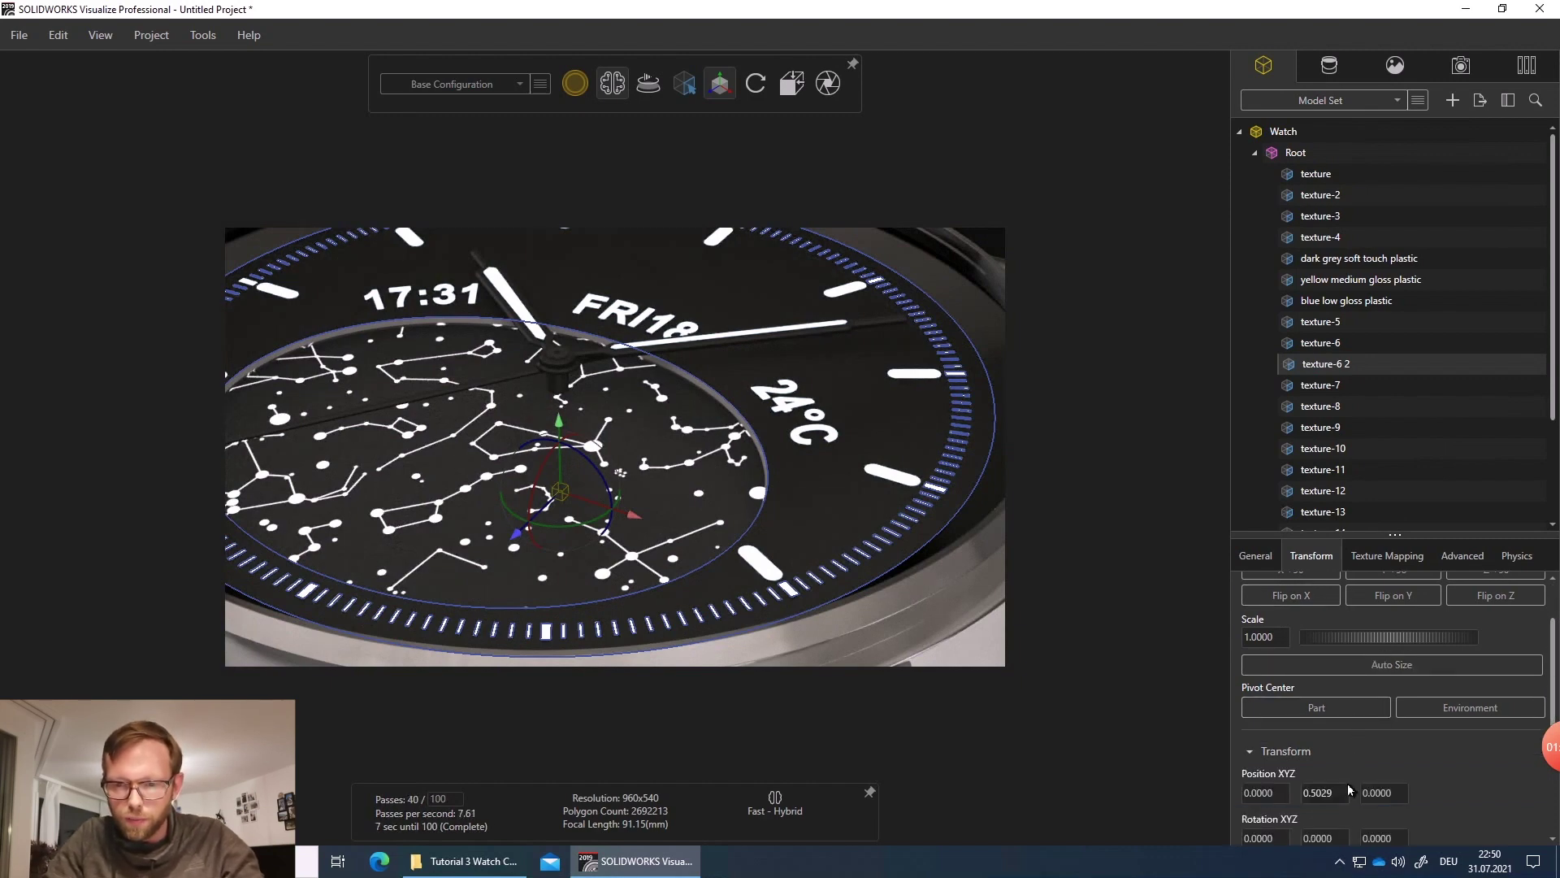
left_click(1333, 796)
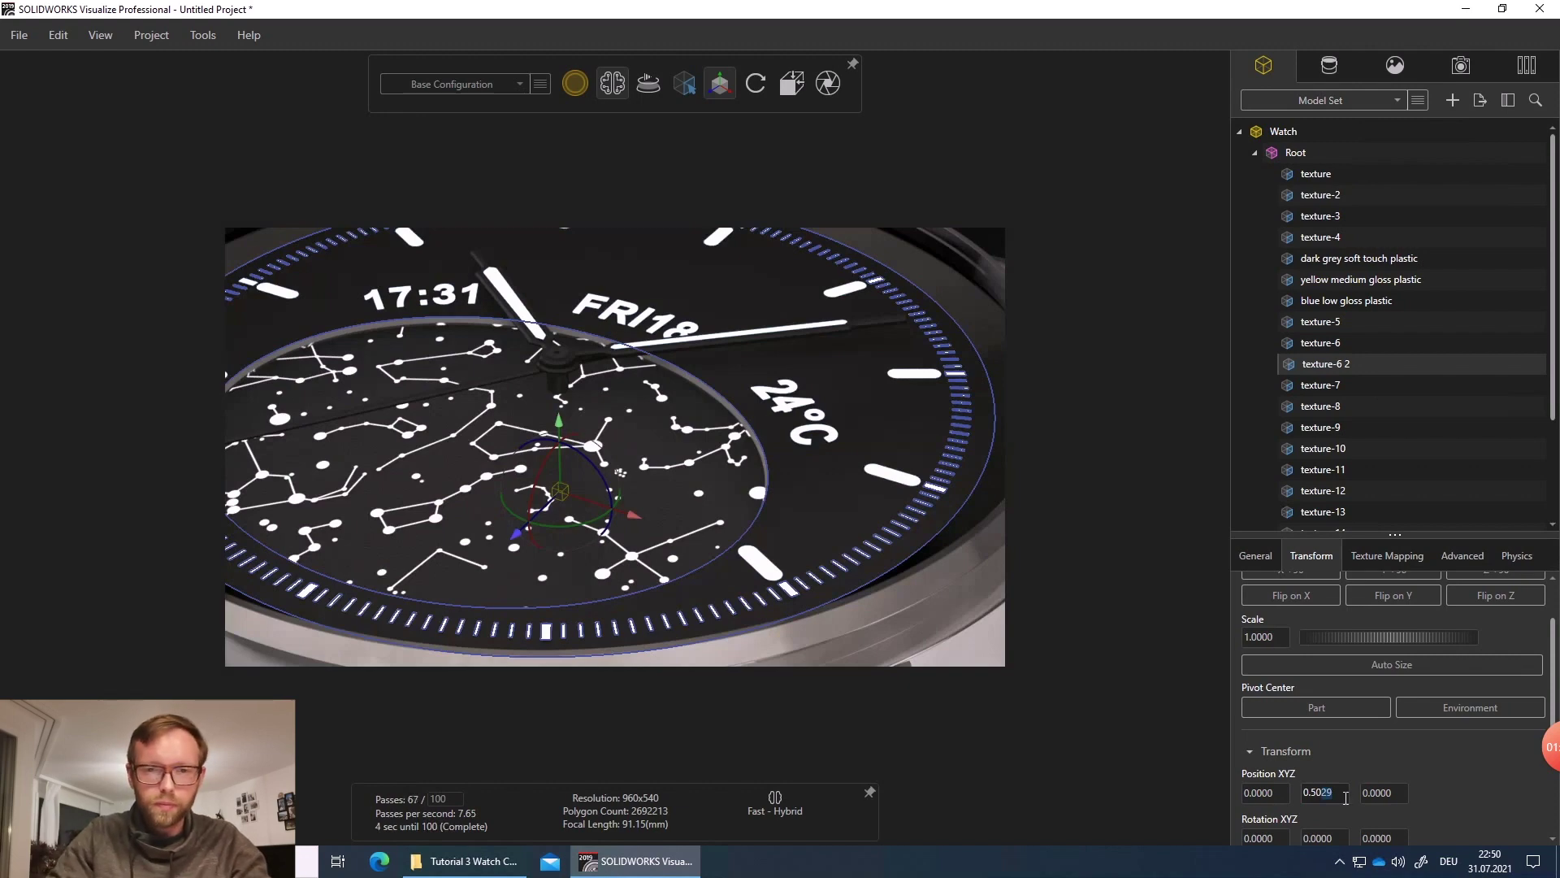
type("30")
key("Tab")
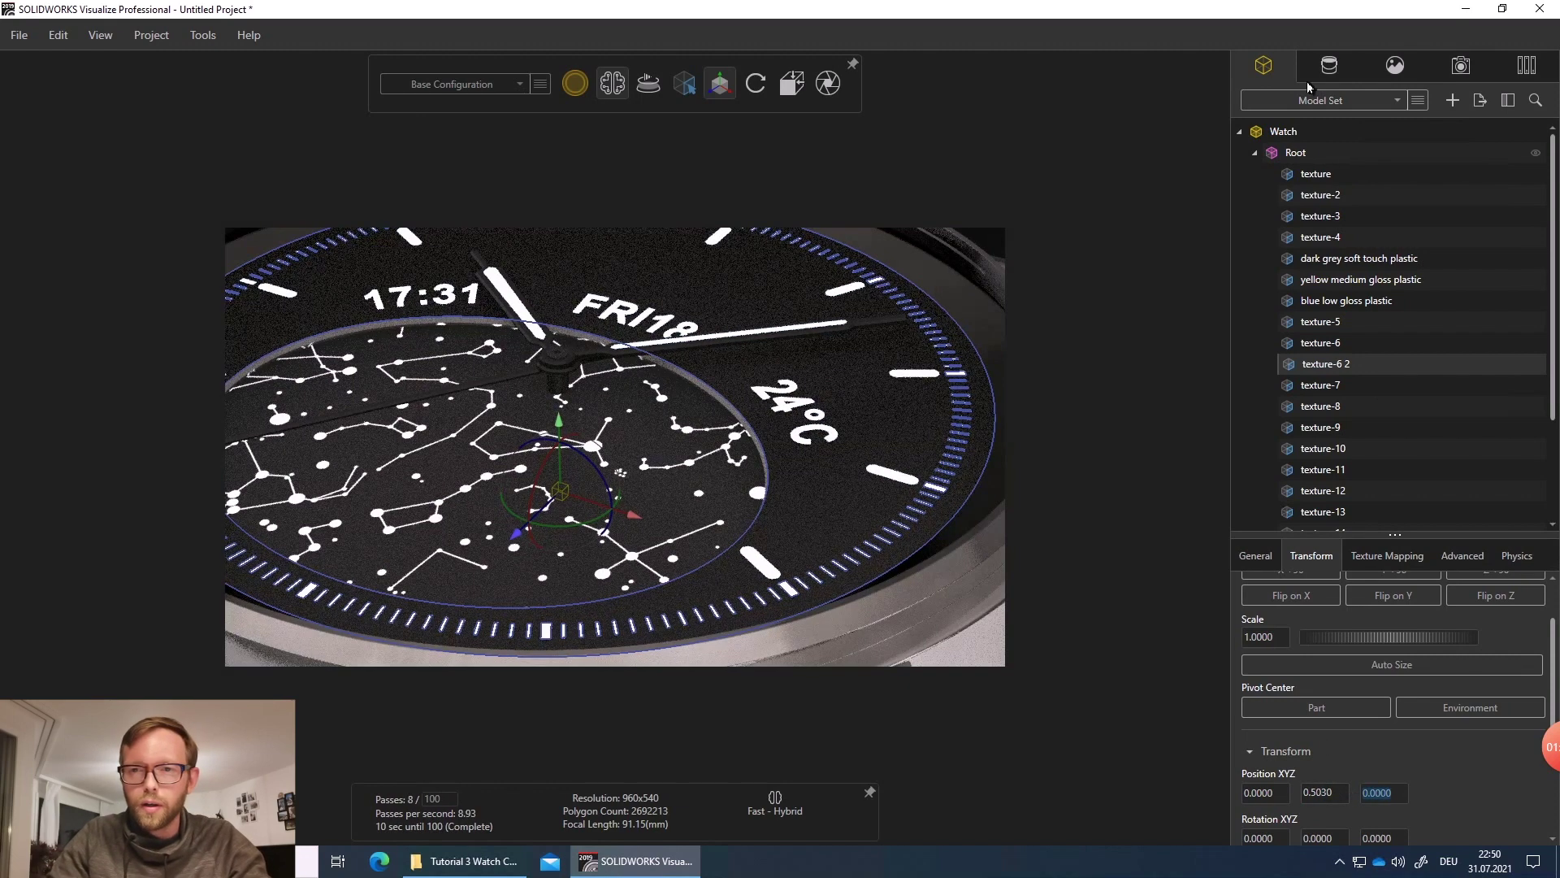
- Apply the copied constellation appearance to the duplicated outer dial
left_click(1393, 68)
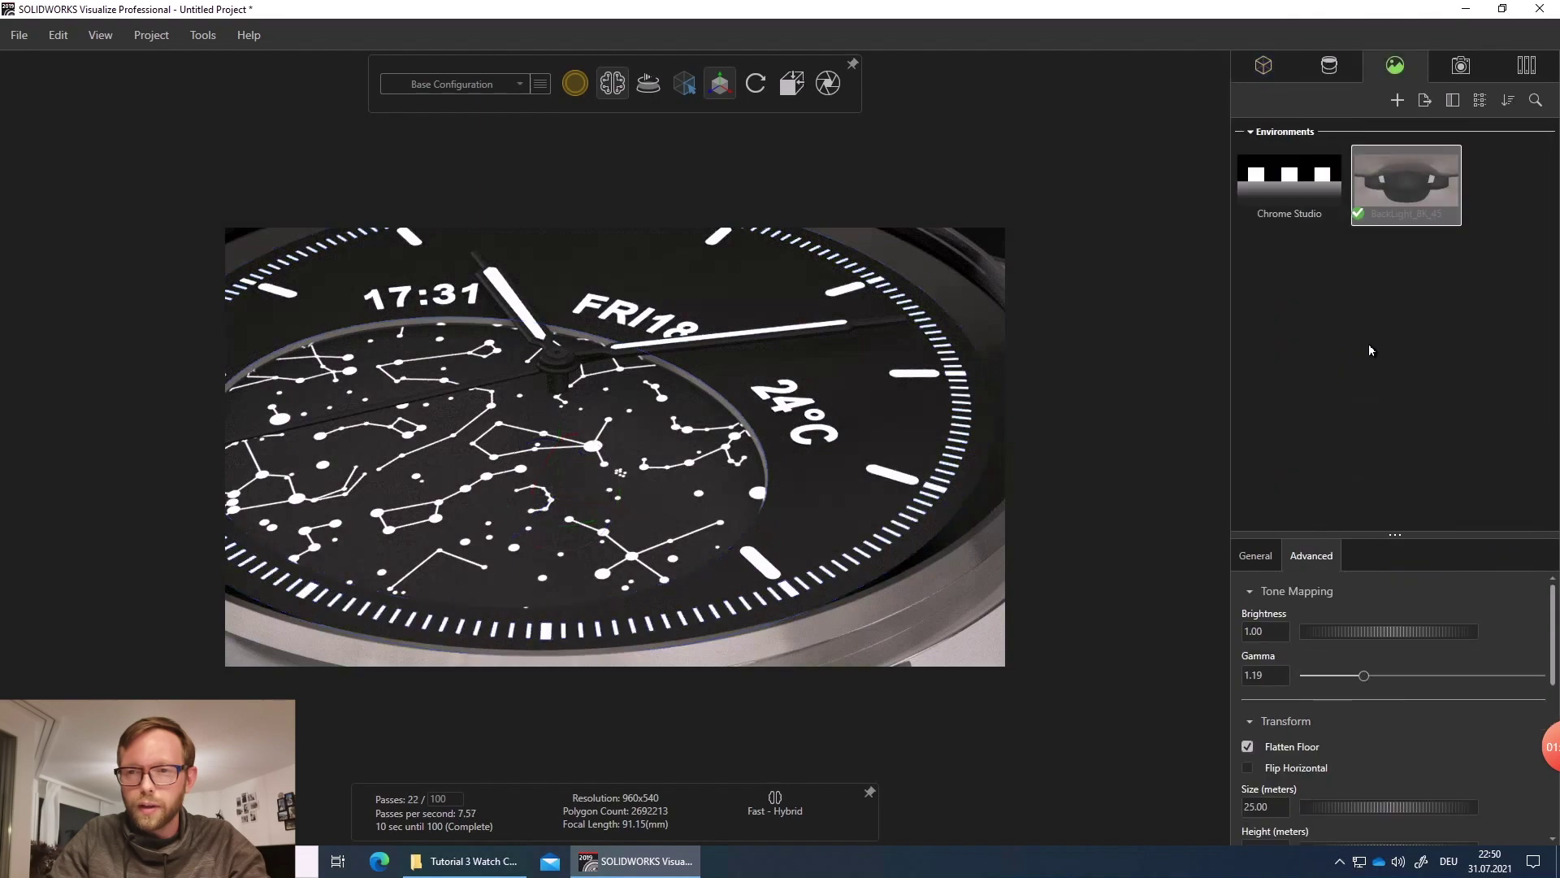
left_click(1329, 65)
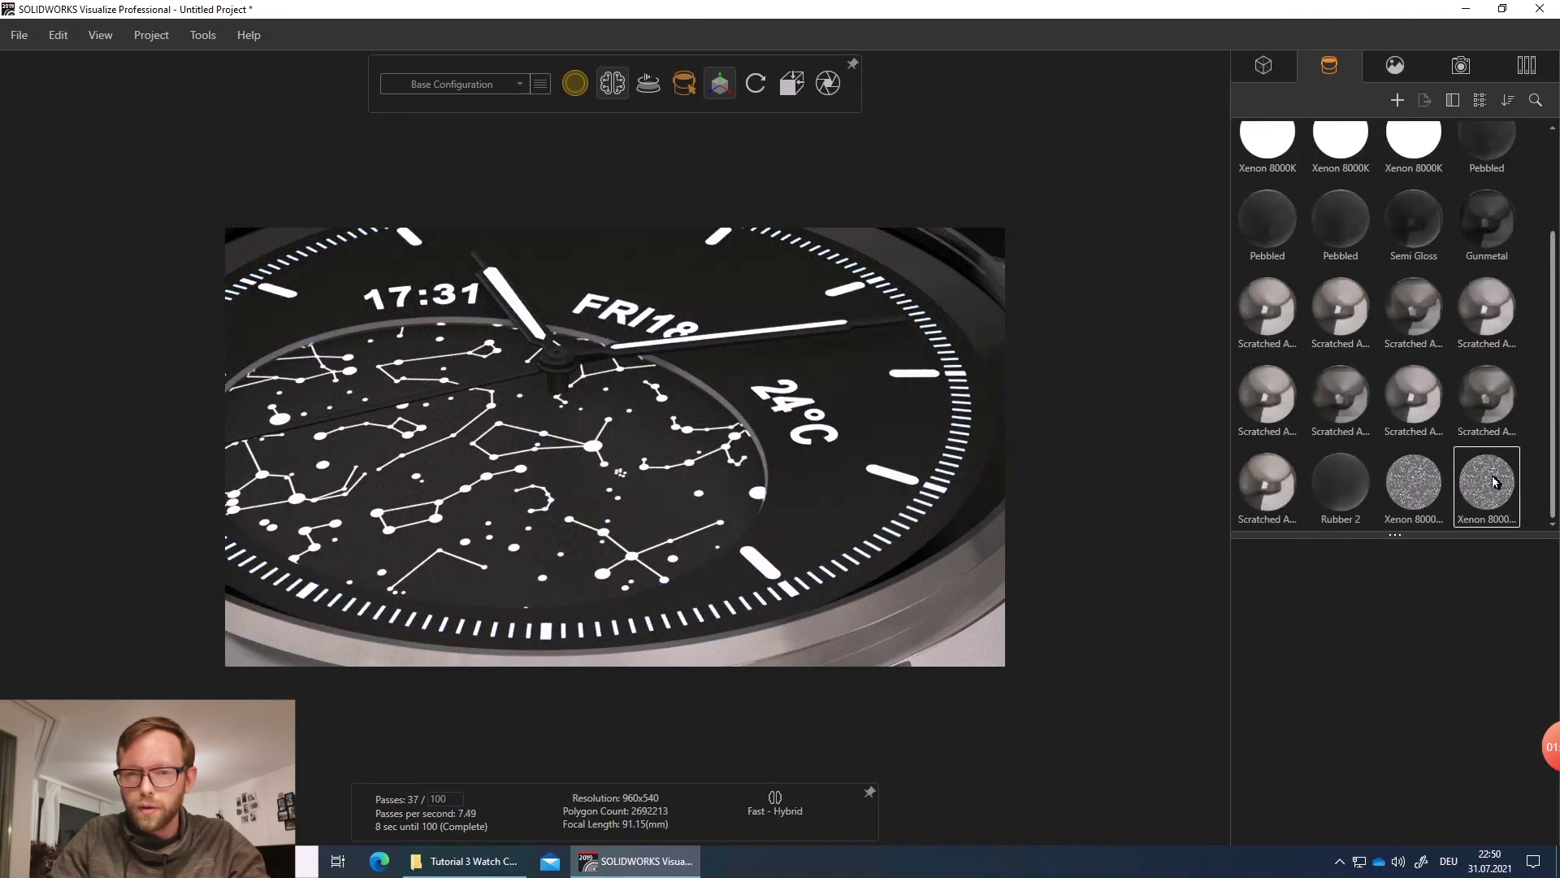
left_click_drag(1487, 483, 766, 283)
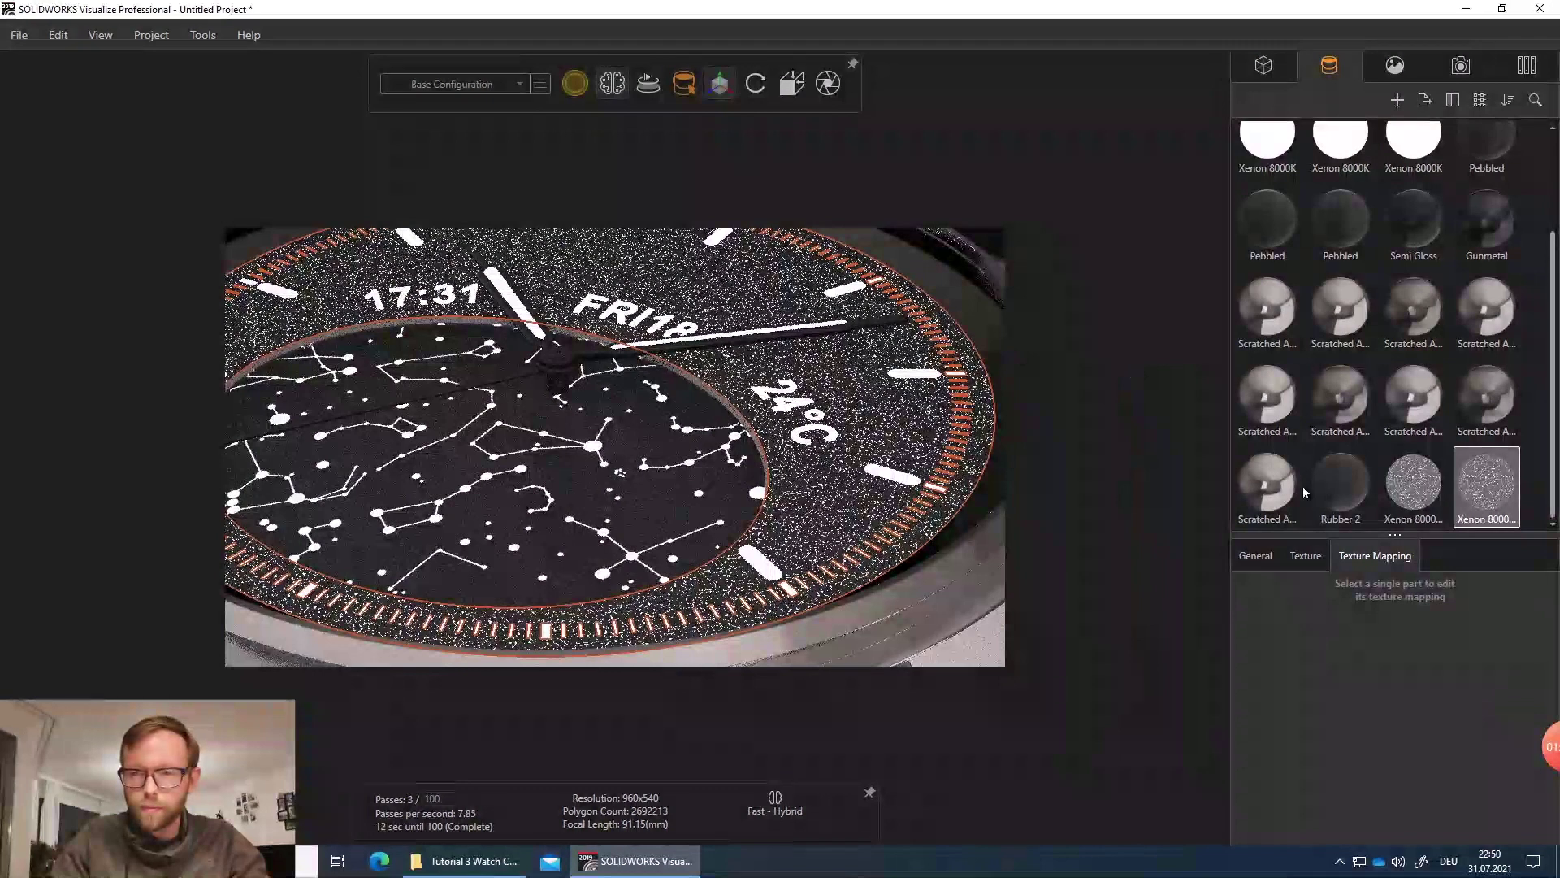
- Check the alpha texture of the copied appearance and fit its texture mapping to the outer dial part
left_click(1303, 556)
left_click(1349, 654)
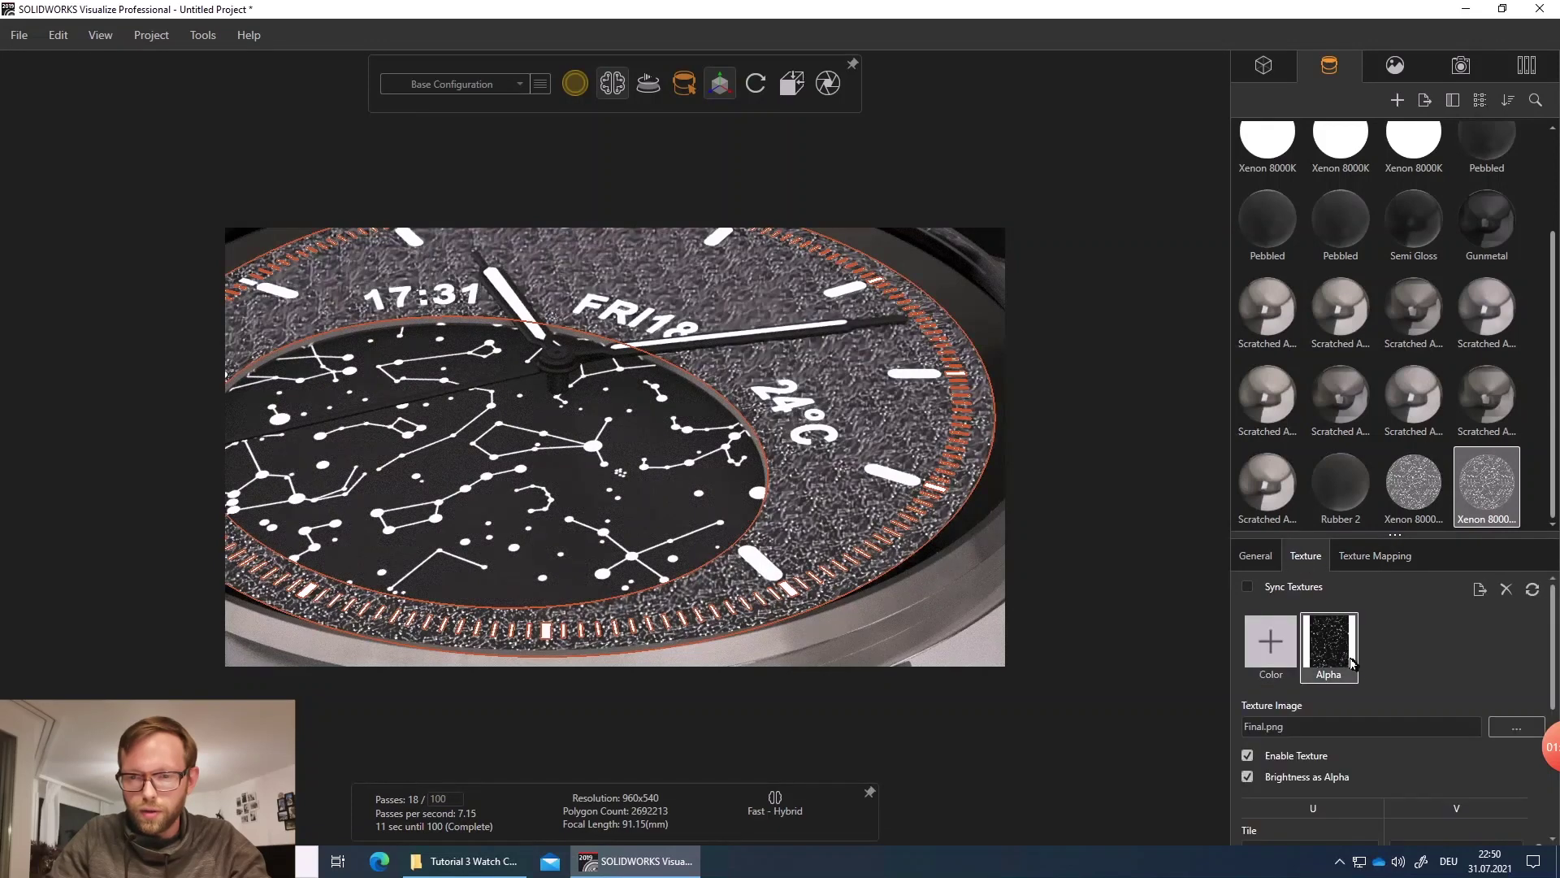
scroll(1402, 654, "down", 3)
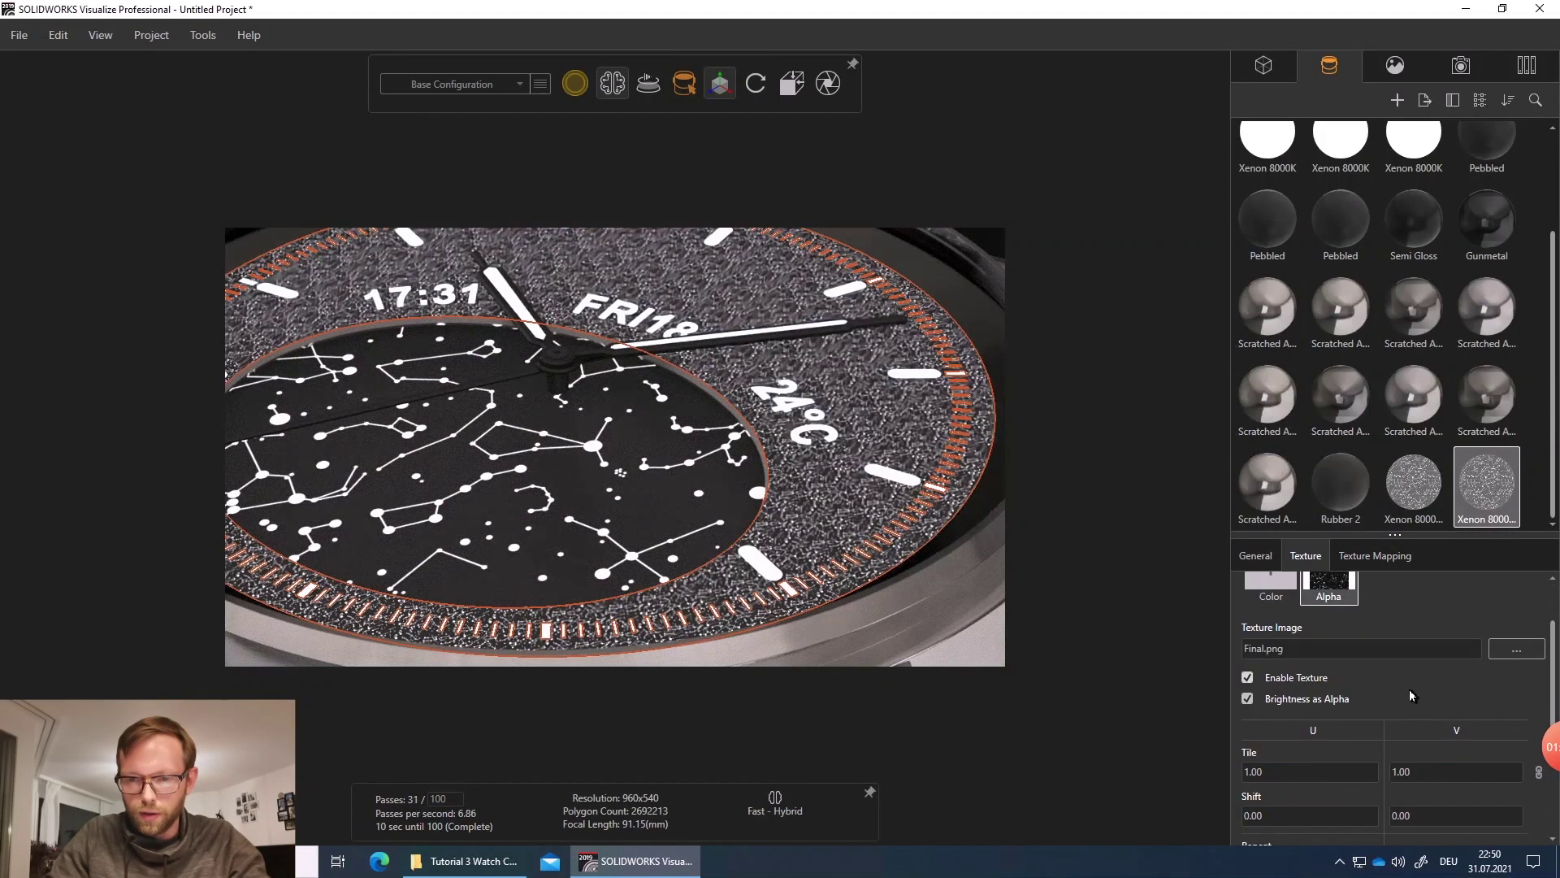
scroll(1409, 689, "up", 3)
left_click(1376, 560)
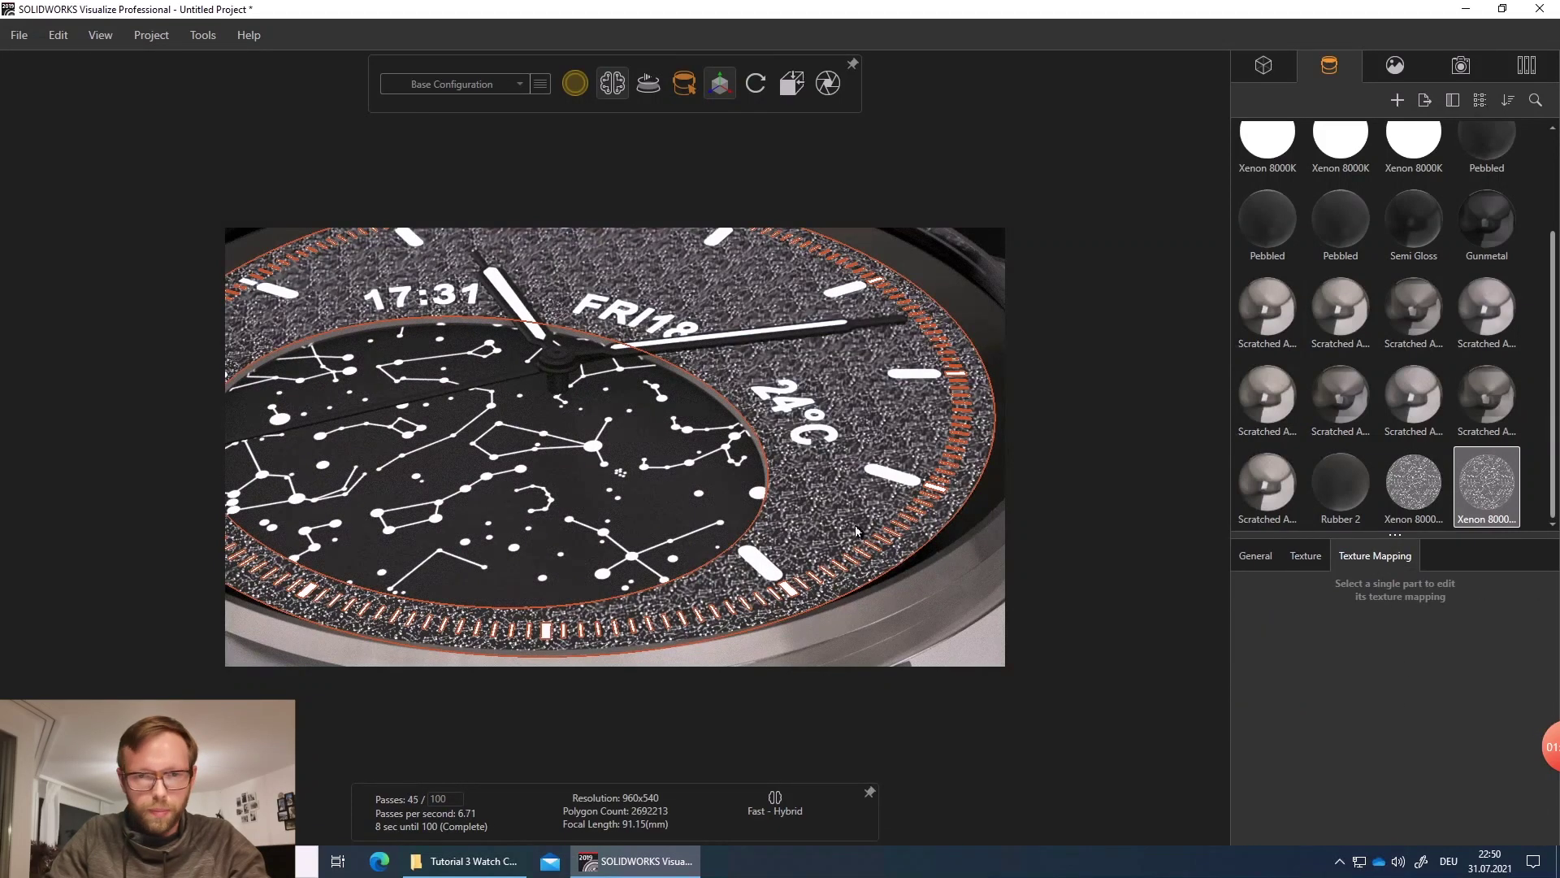
left_click(815, 373)
left_click(1373, 695)
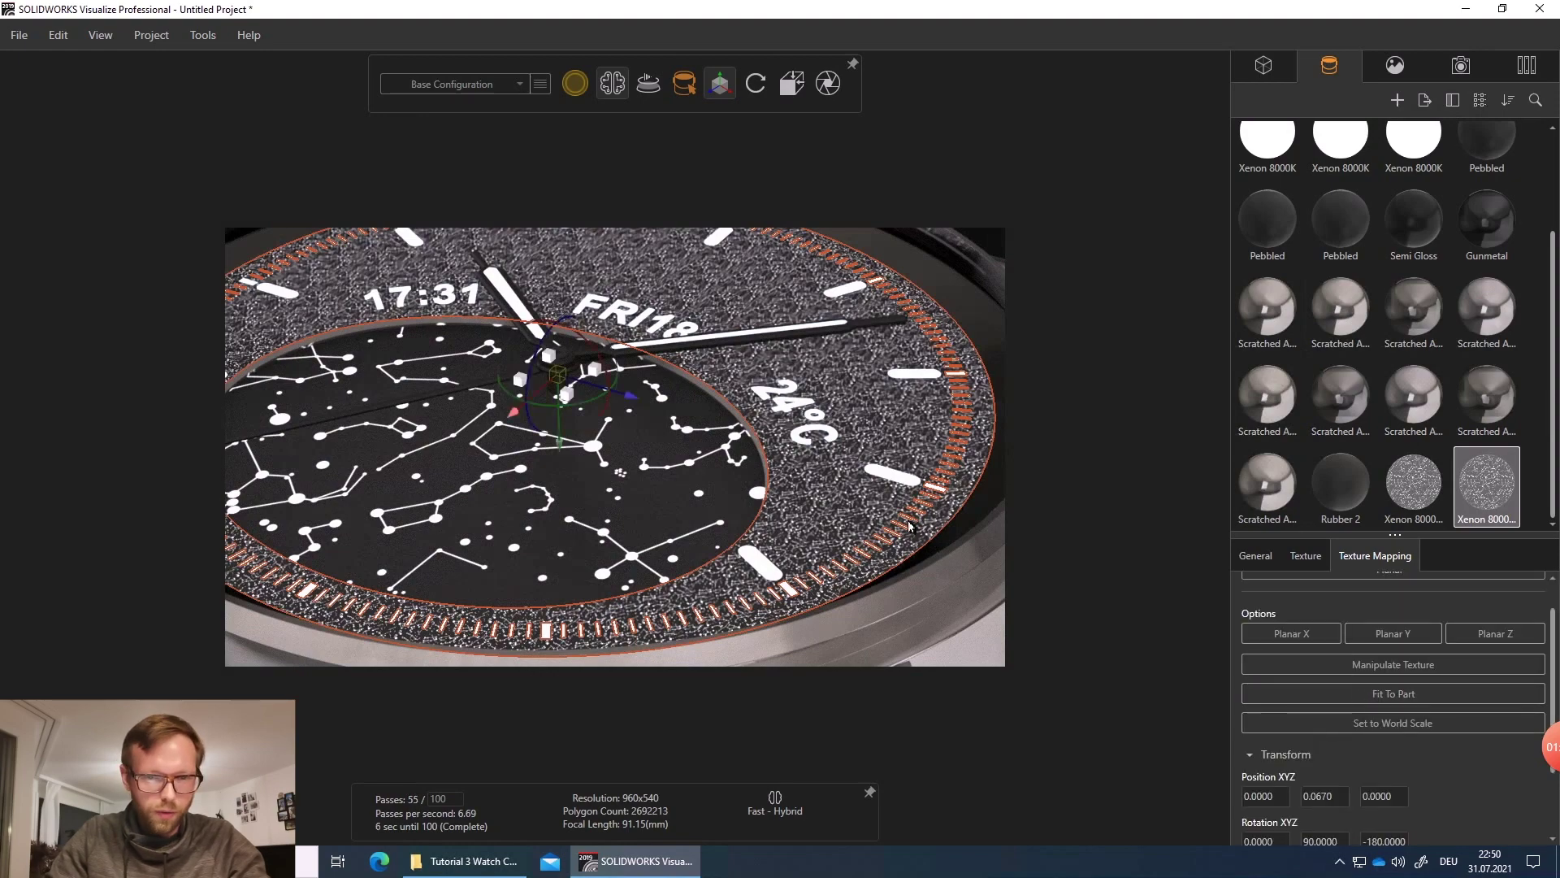
scroll(621, 446, "down", 5)
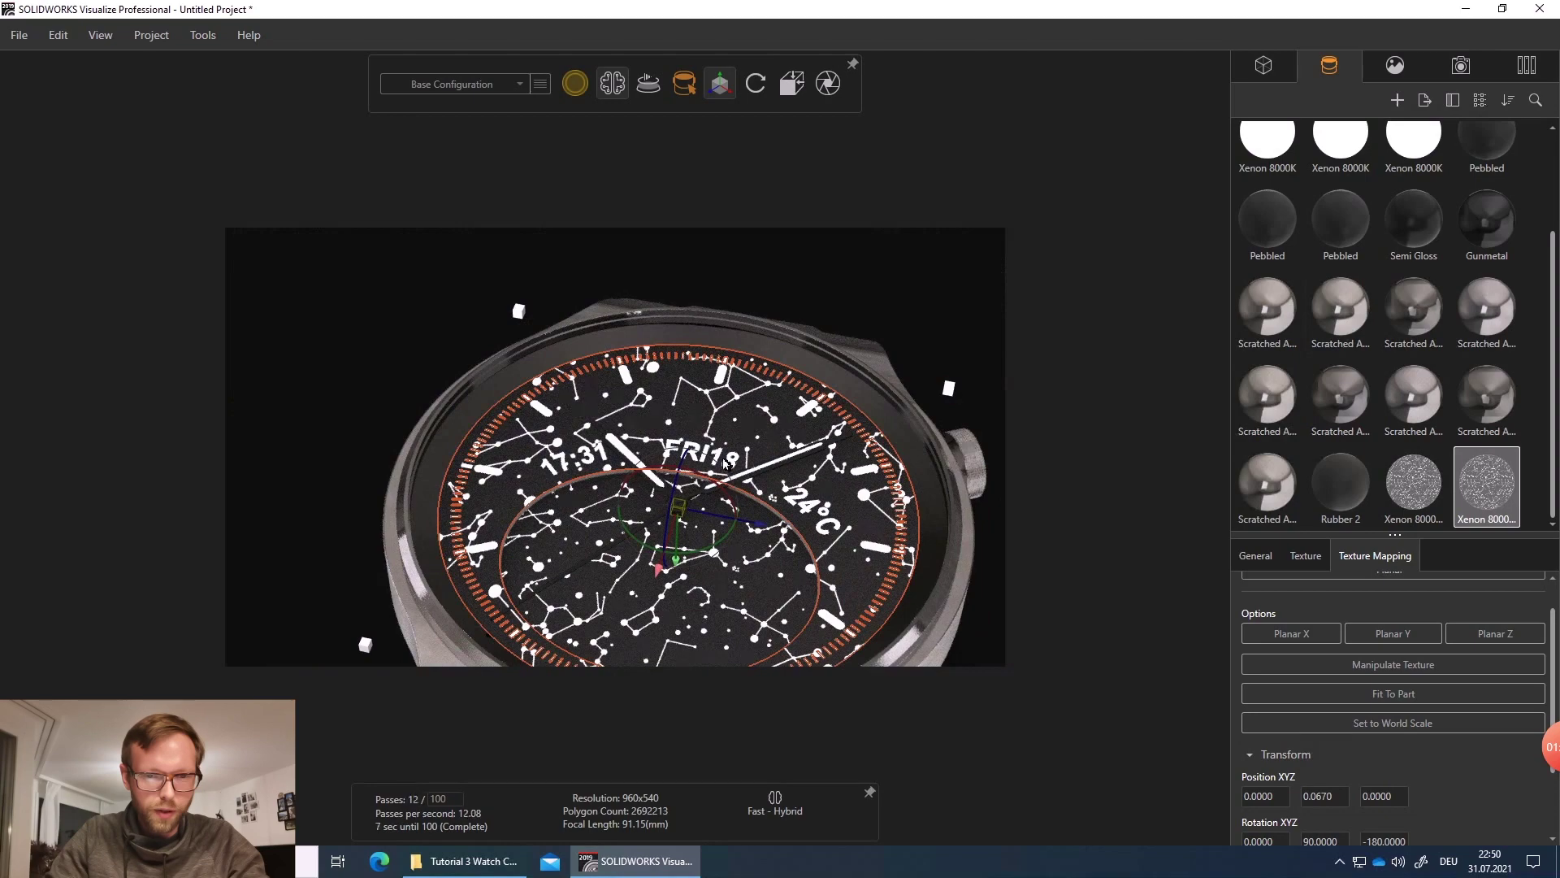
scroll(681, 423, "up", 3)
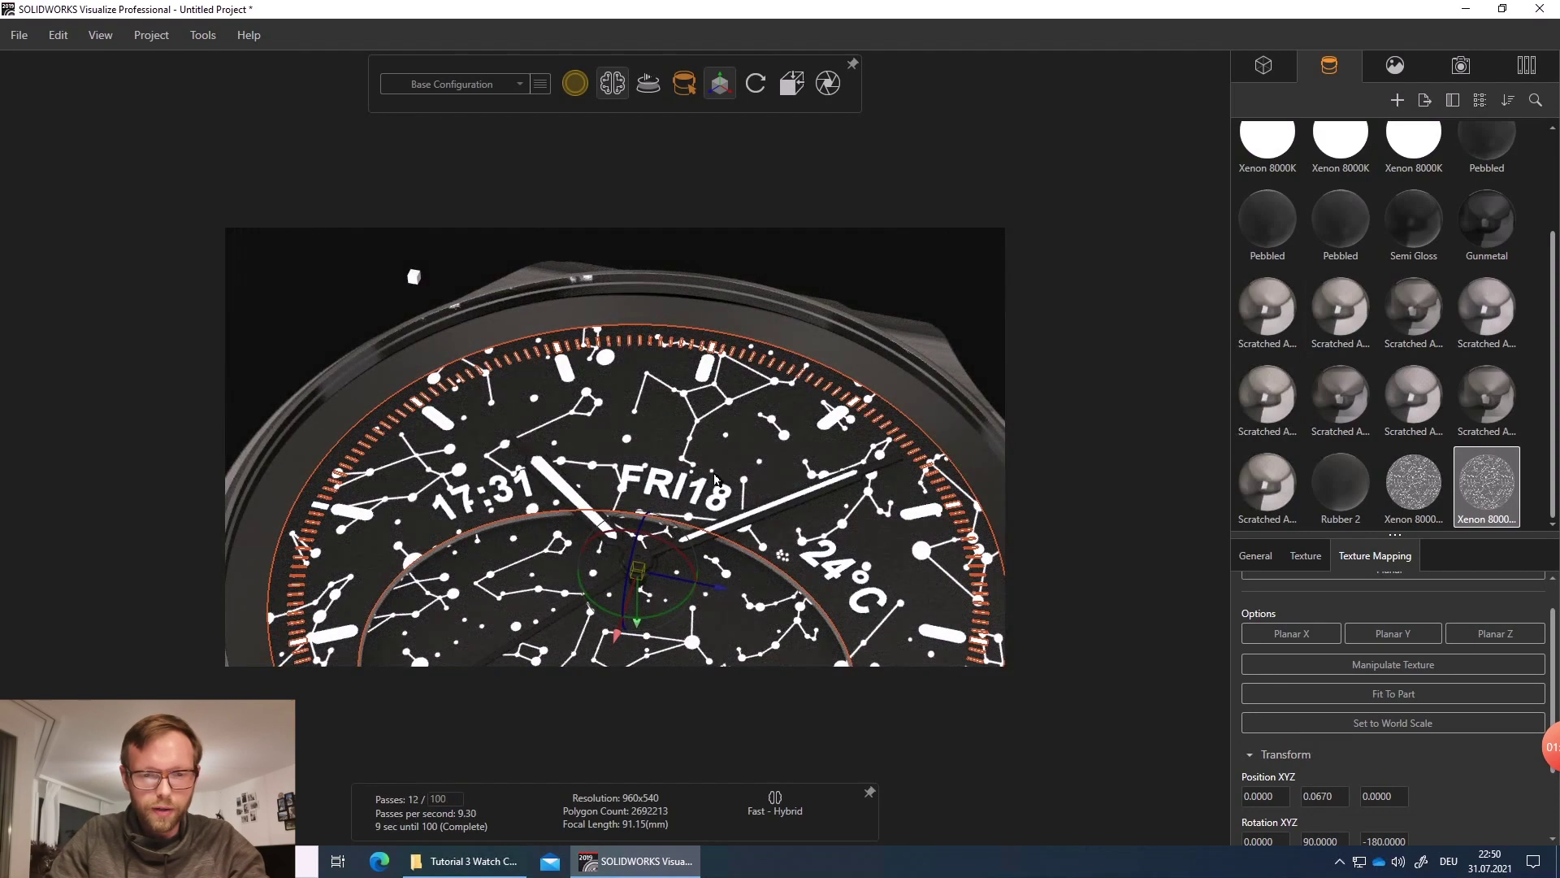
- Switch to File Explorer, view the reference photo gsmarena_002.jpg to compare the dial, and return to SOLIDWORKS Visualize
left_click(463, 861)
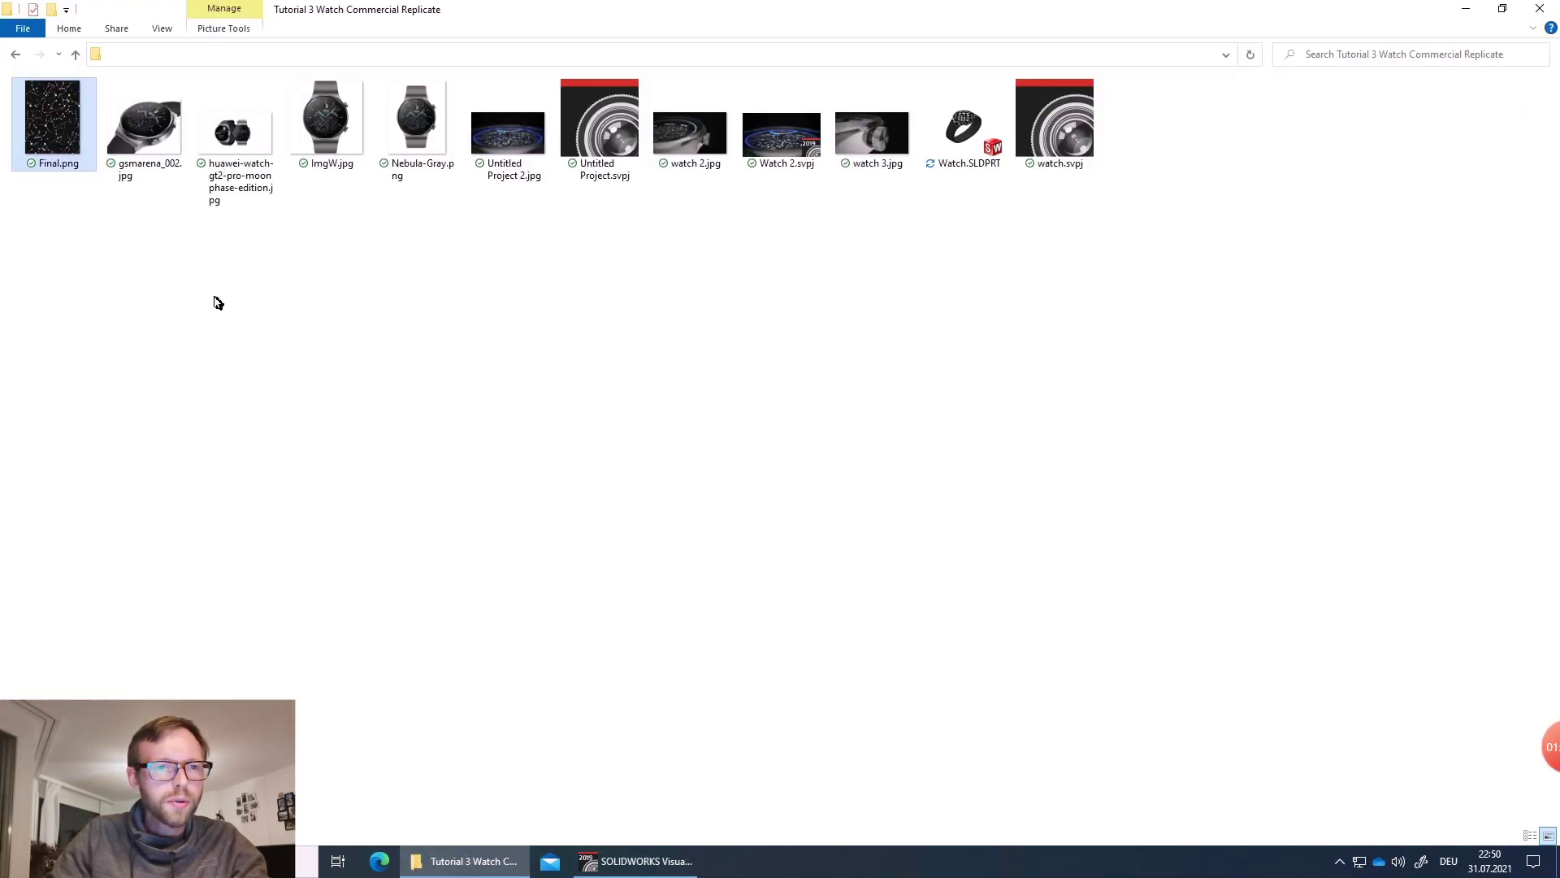
double_click(163, 167)
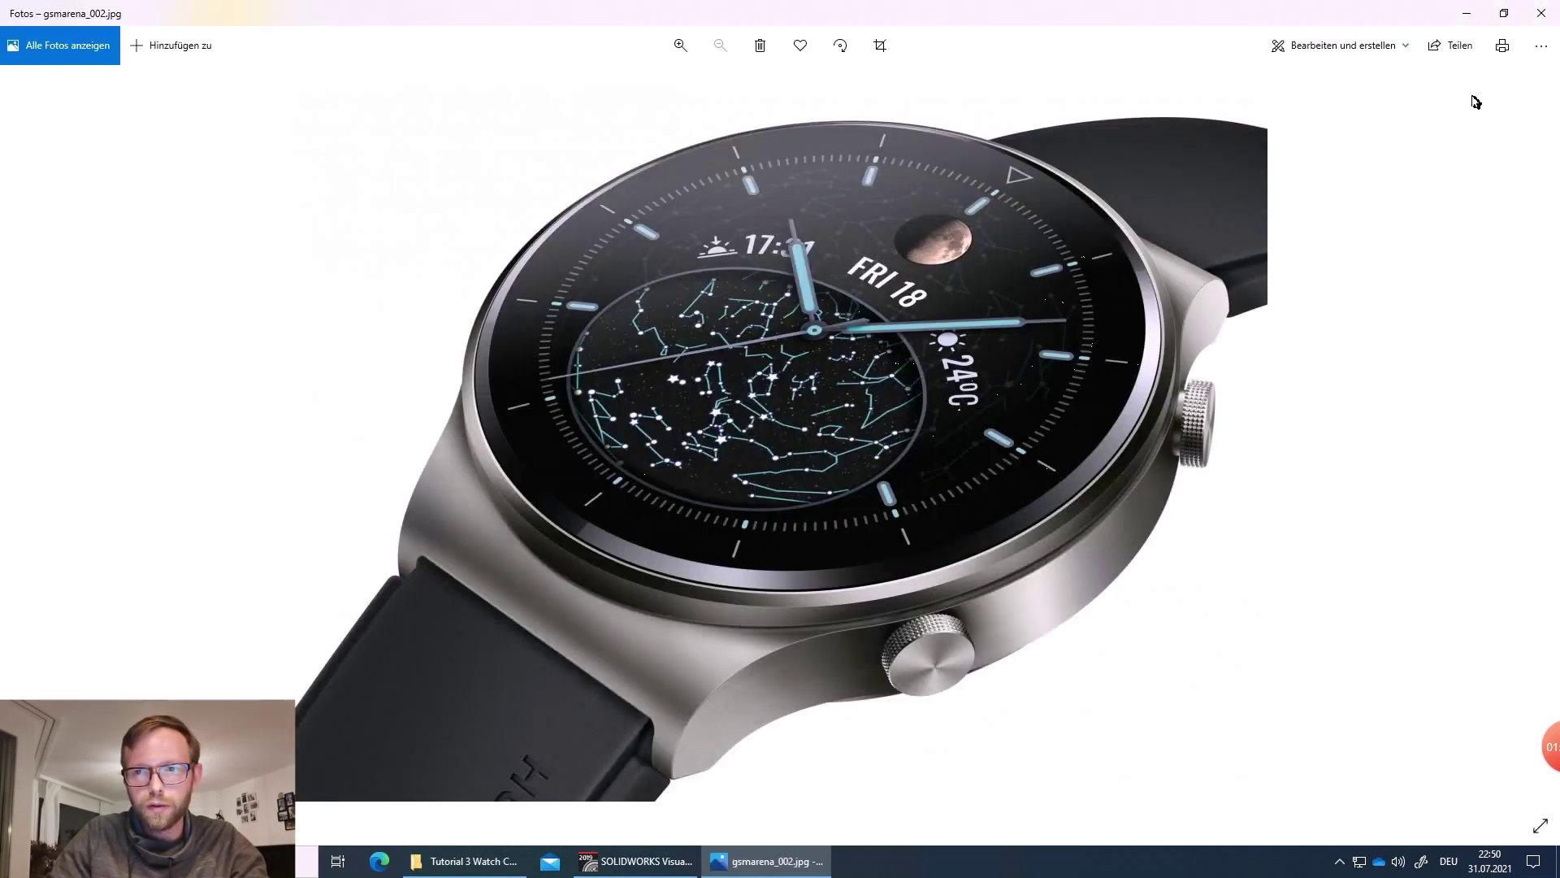
left_click(1542, 13)
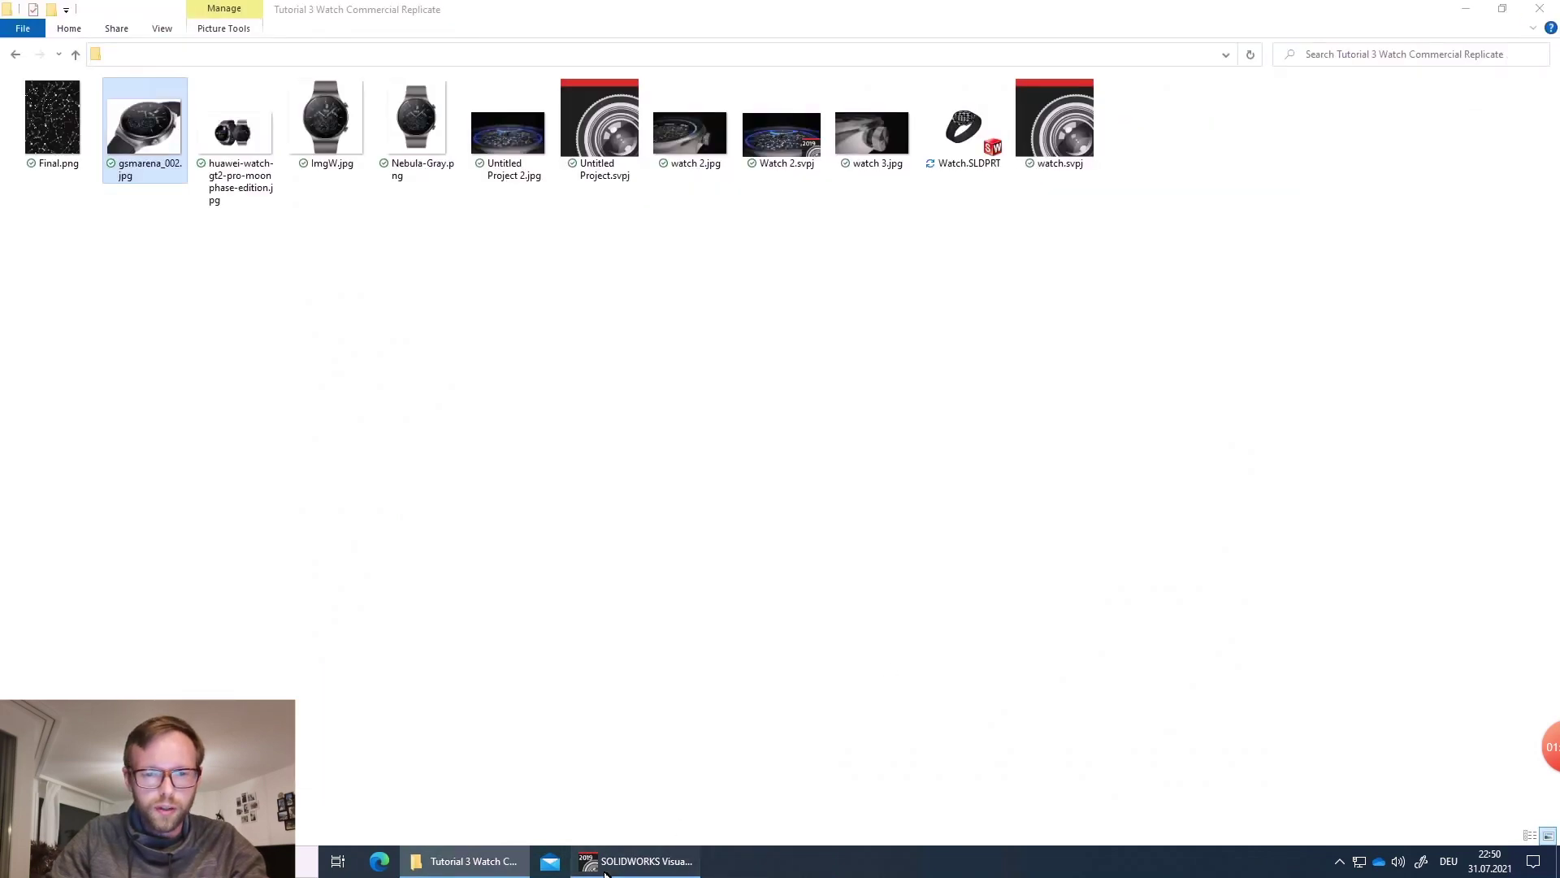
left_click(605, 869)
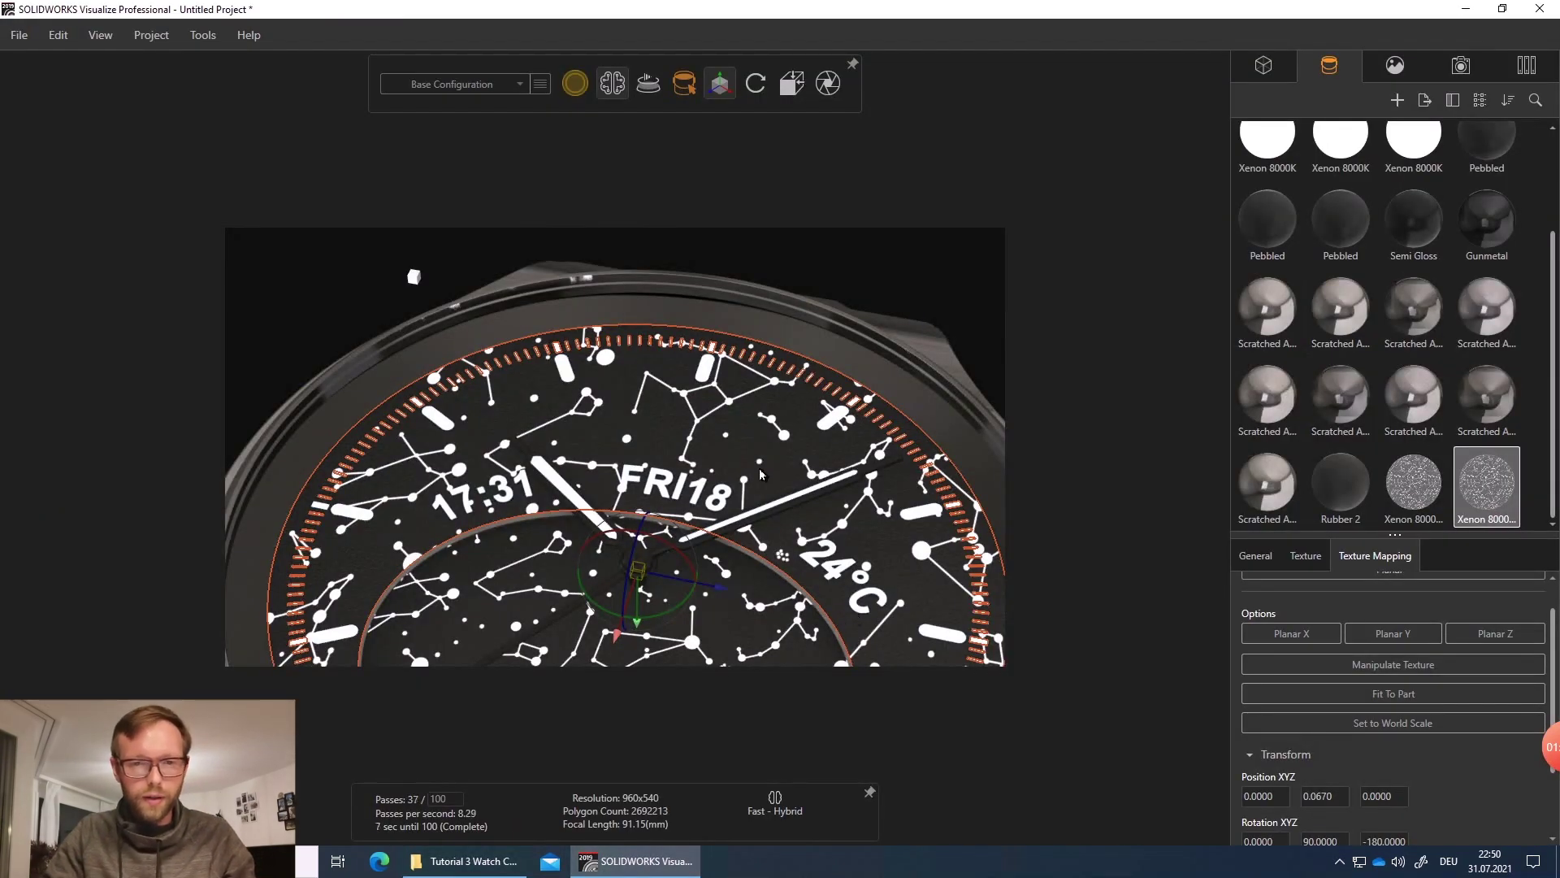
- Darken the emissive colour of Xenon 8000K 3 to an HSV value of 45
scroll(761, 474, "up", 2)
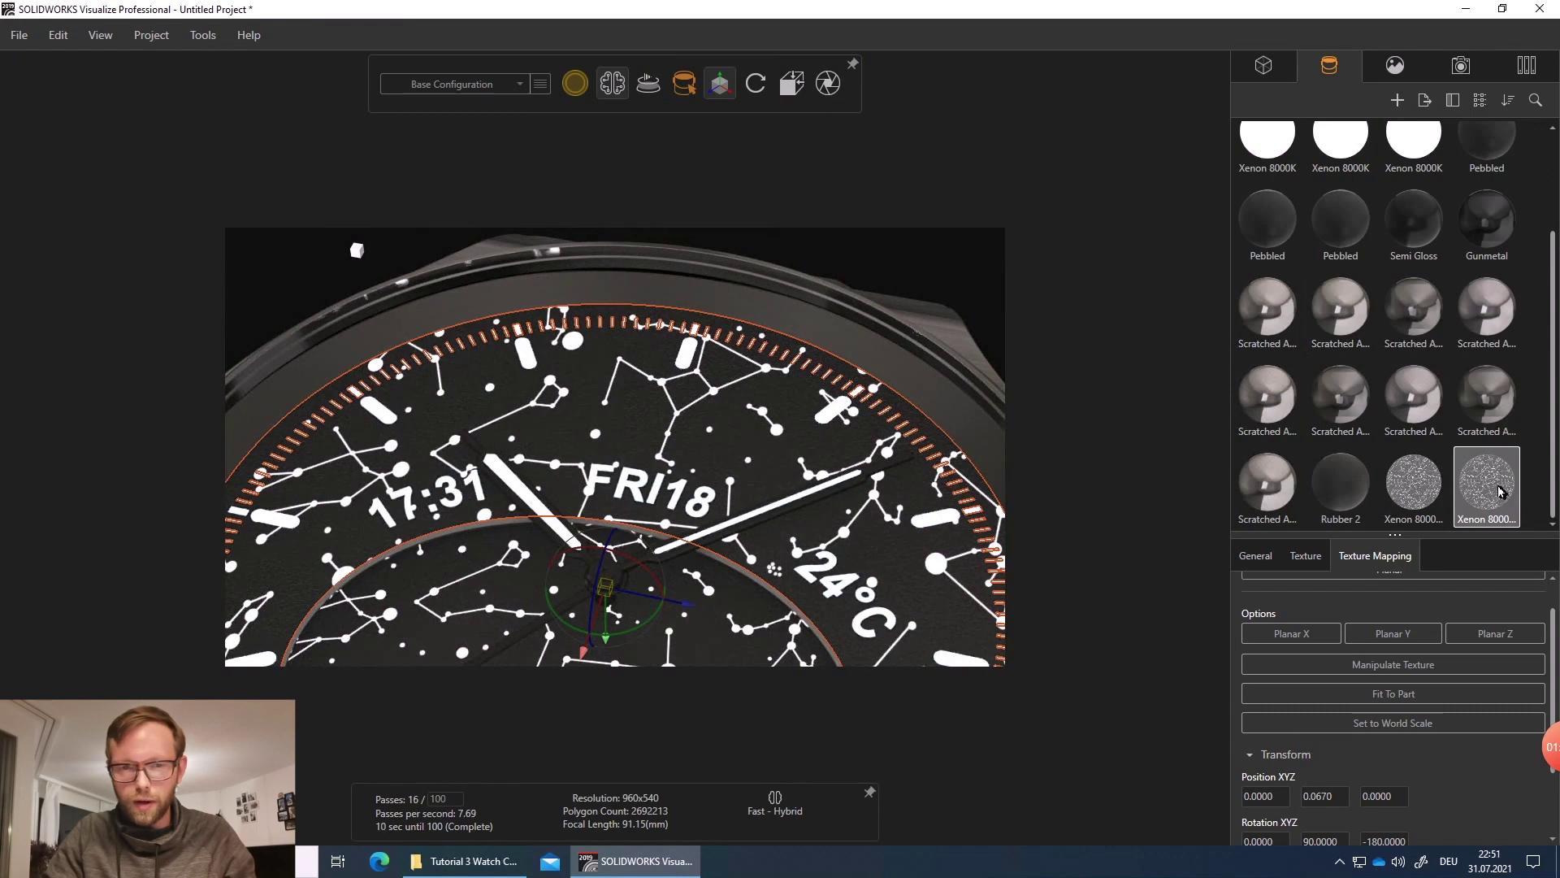
left_click(1263, 562)
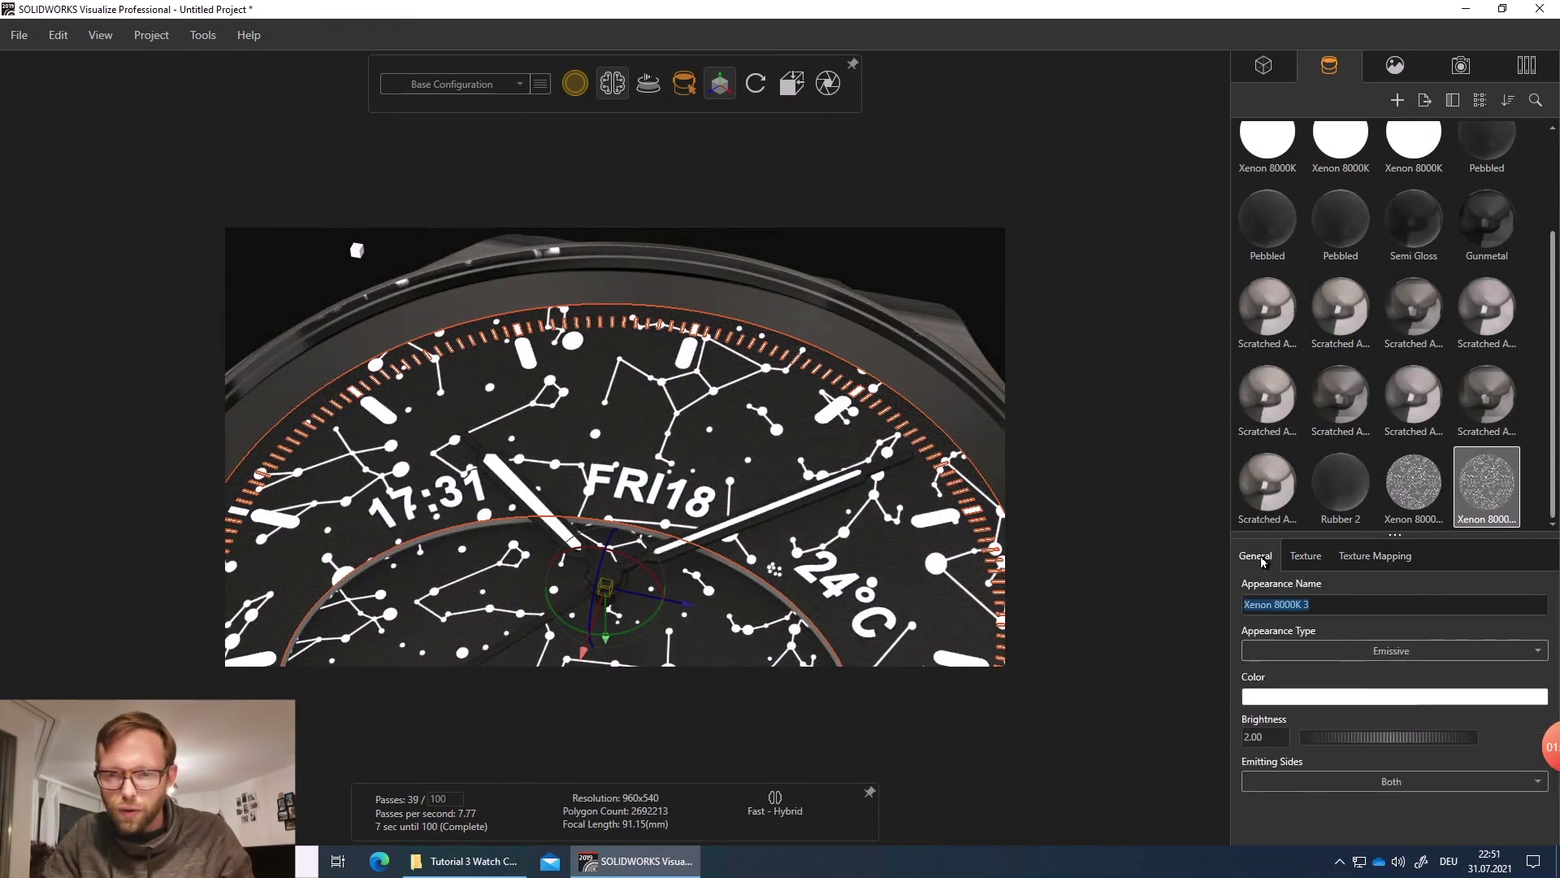
left_click(1322, 704)
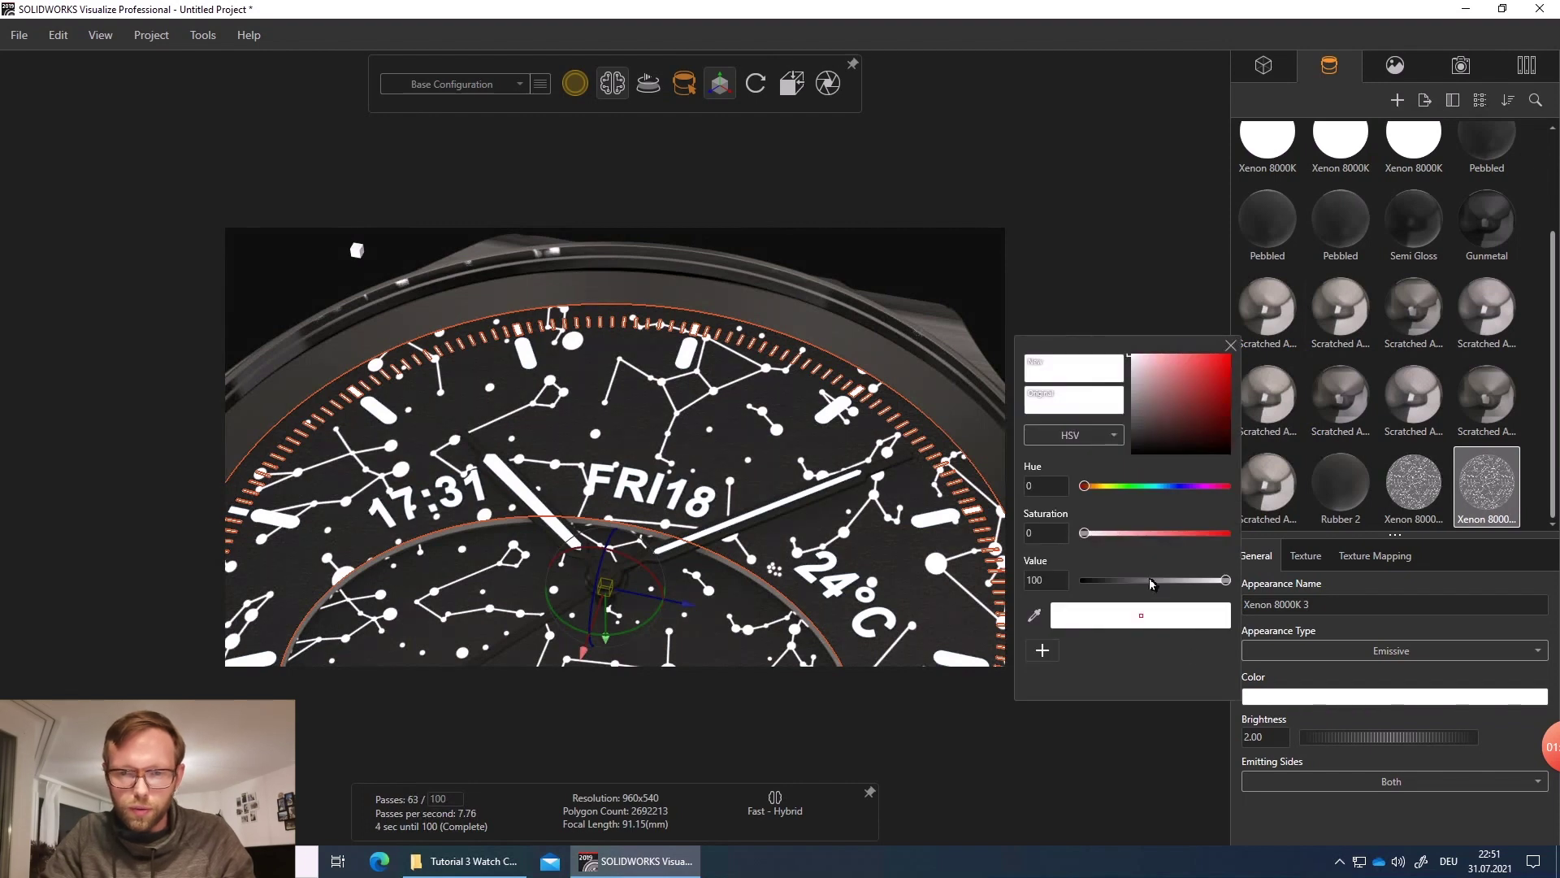
left_click(1150, 581)
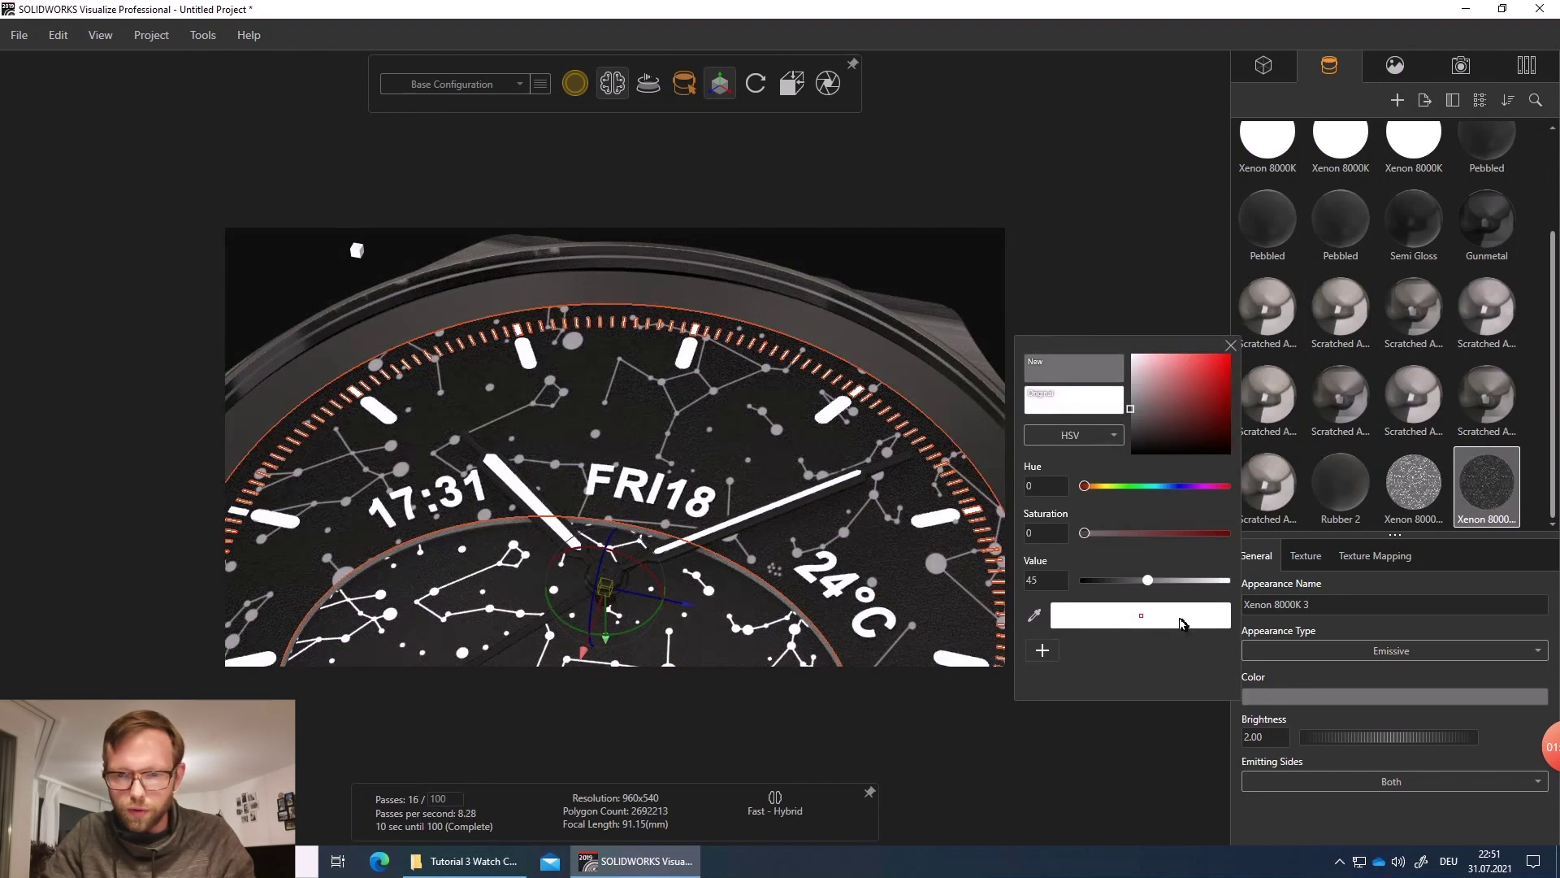
- Set the brightness of Xenon 8000K 3 to 1 and deselect the appearance
left_click(1269, 740)
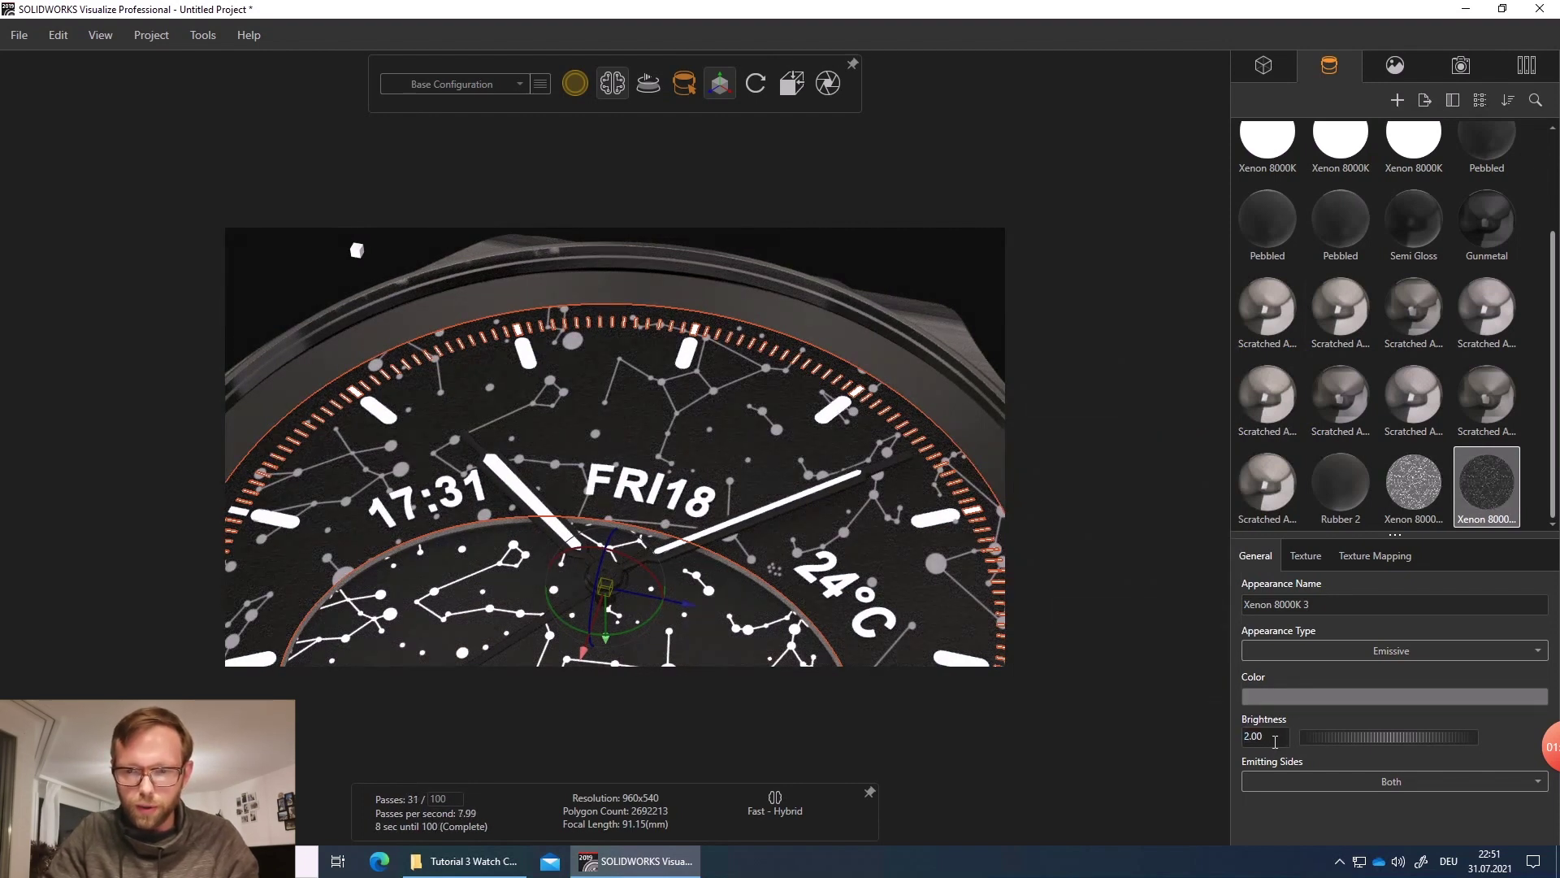
double_click(1254, 743)
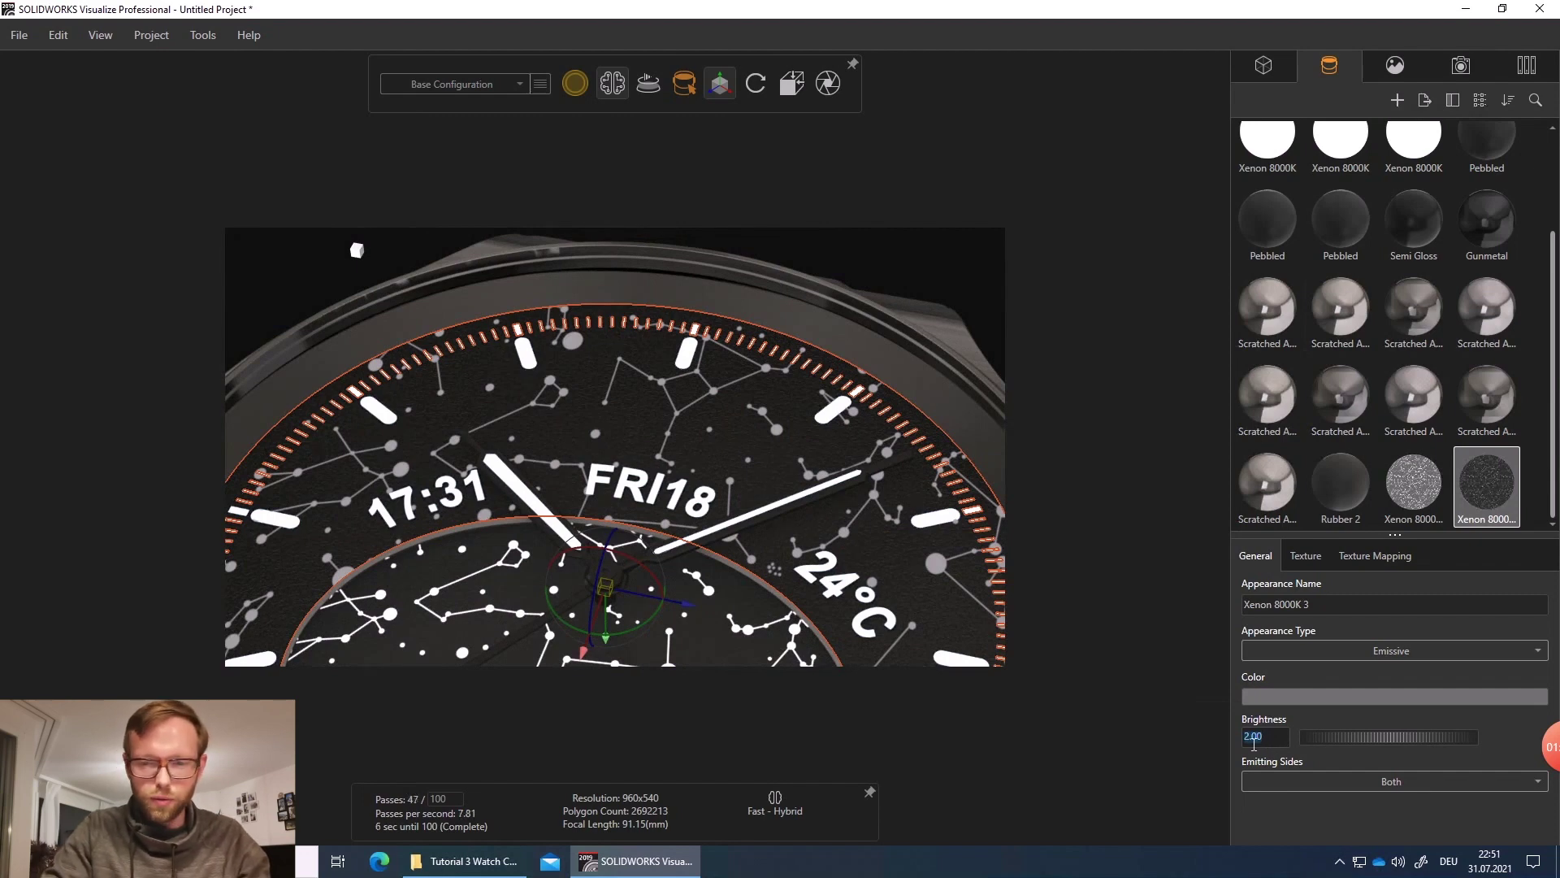
type("1")
key("Return")
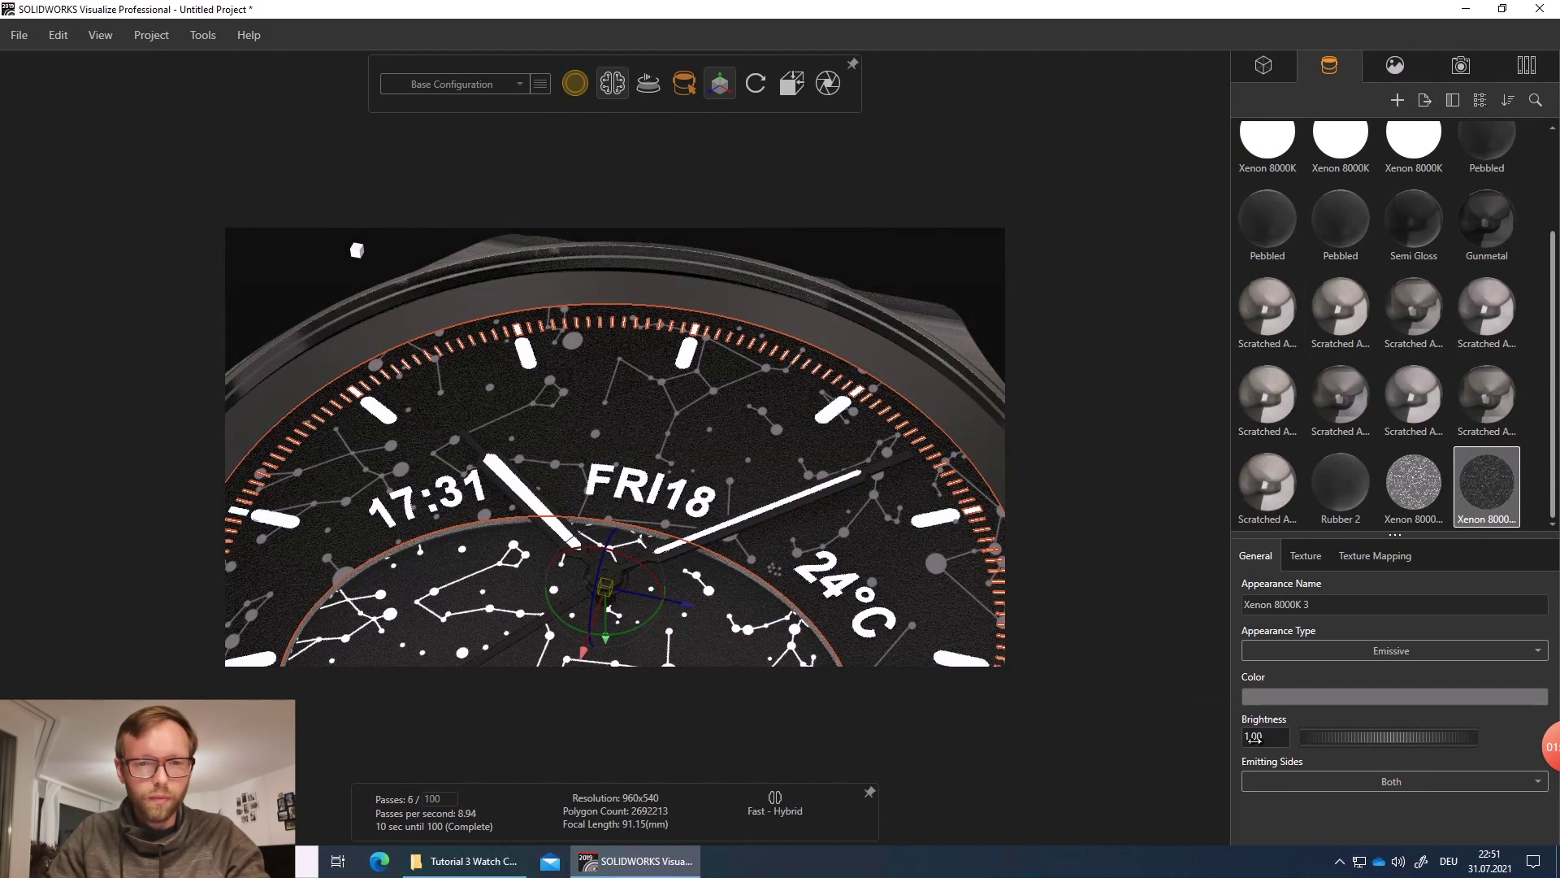
middle_click_drag(855, 545, 567, 363)
scroll(566, 363, "down", 3)
scroll(566, 363, "up", 3)
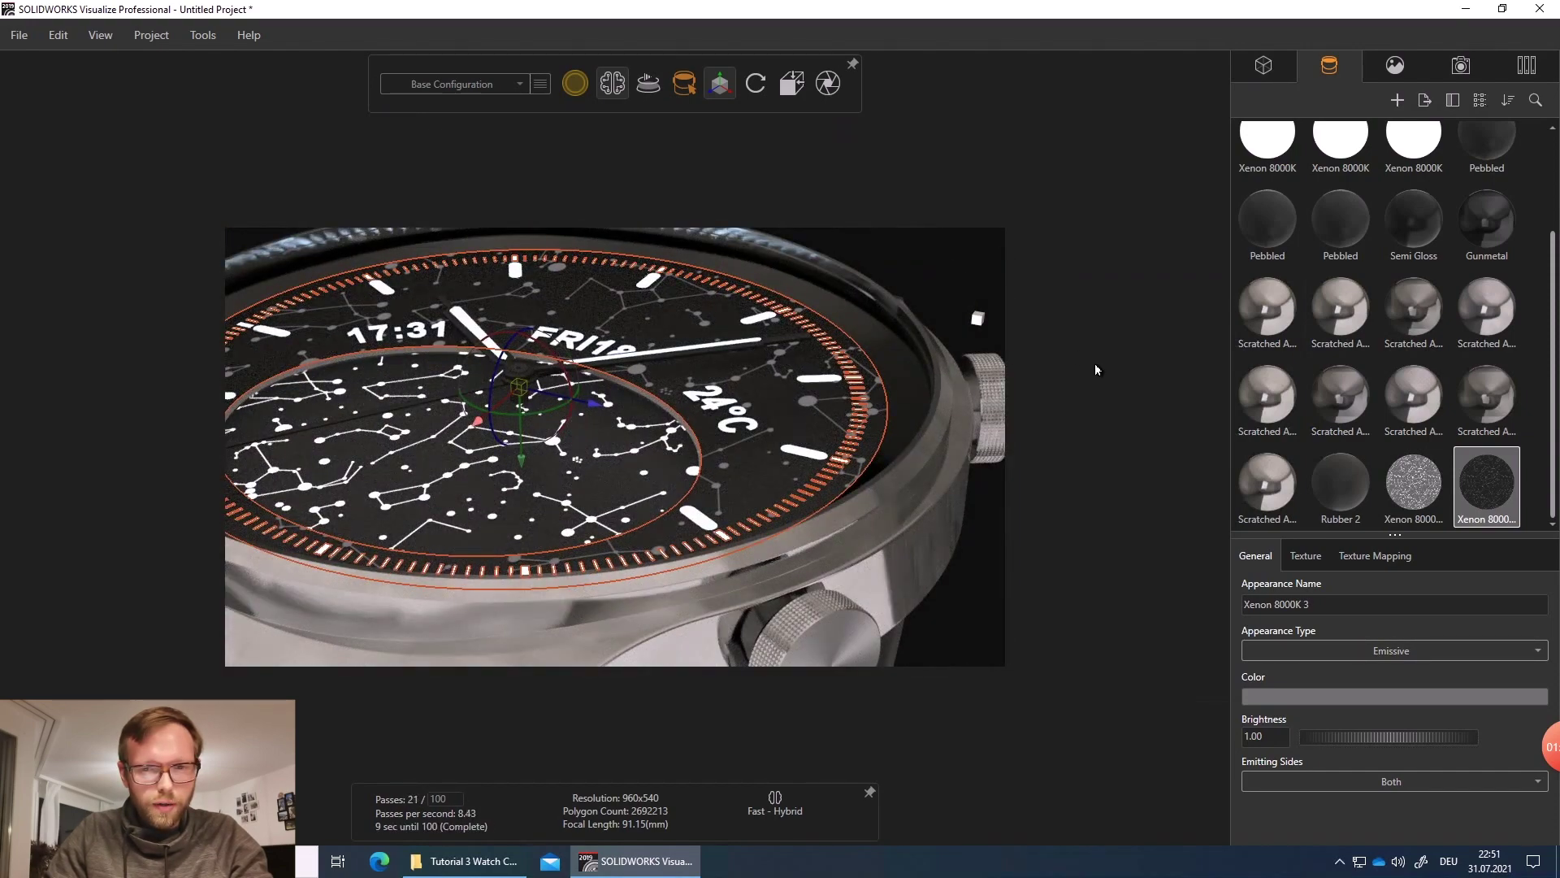
left_click(974, 580)
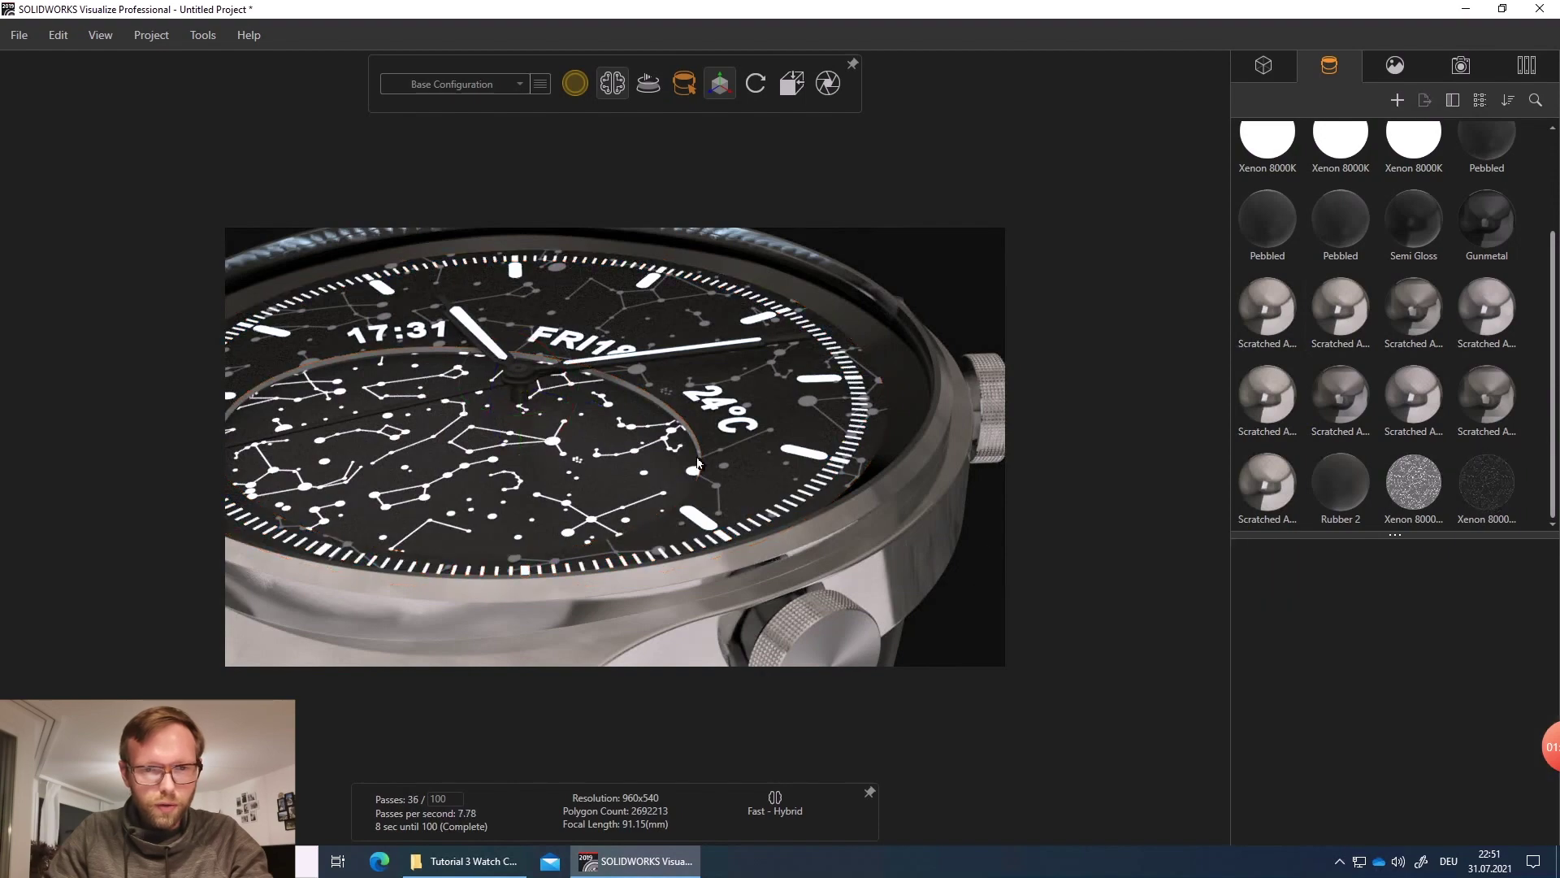
- Examine which dial parts use each of the Xenon 8000K and Pebbled appearances by highlighting them in turn
middle_click_drag(590, 422, 506, 343)
scroll(500, 343, "up", 3)
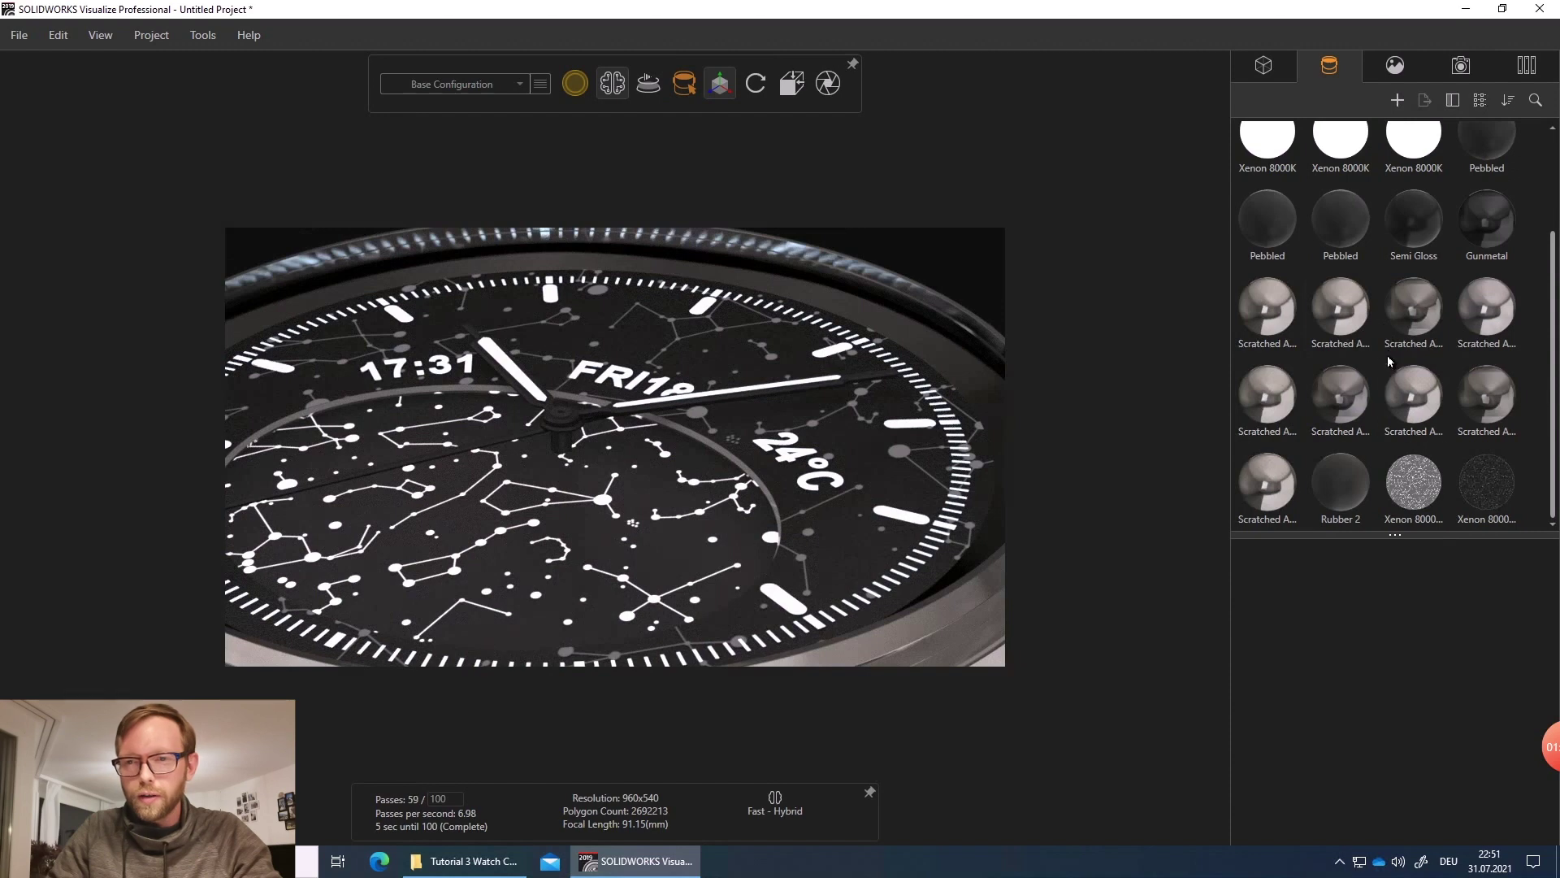
scroll(1386, 358, "up", 3)
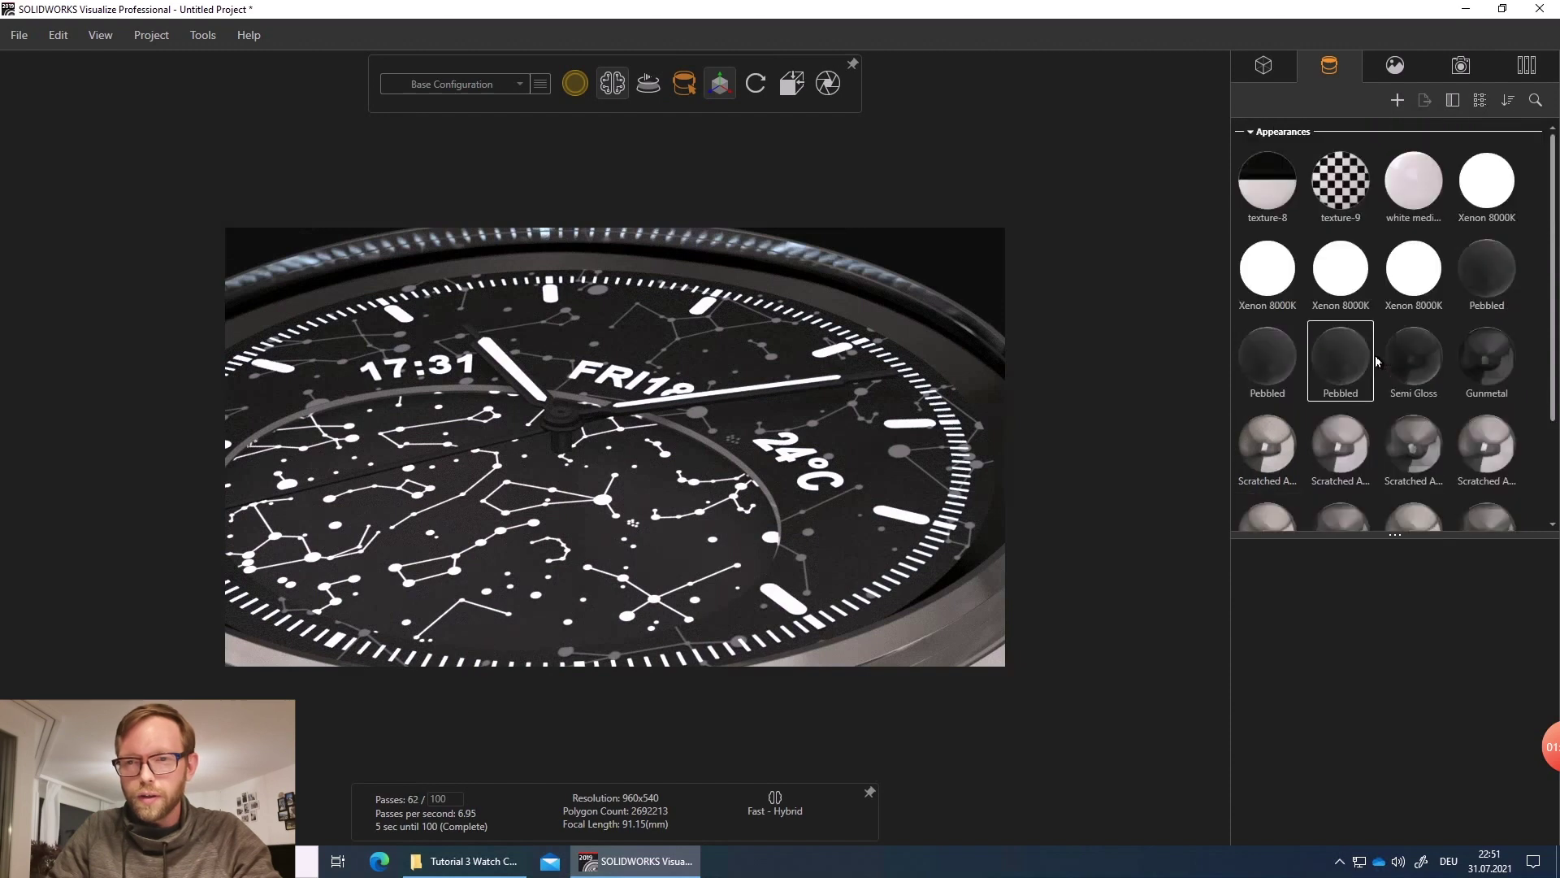
left_click(1412, 266)
left_click(1362, 280, "ctrl")
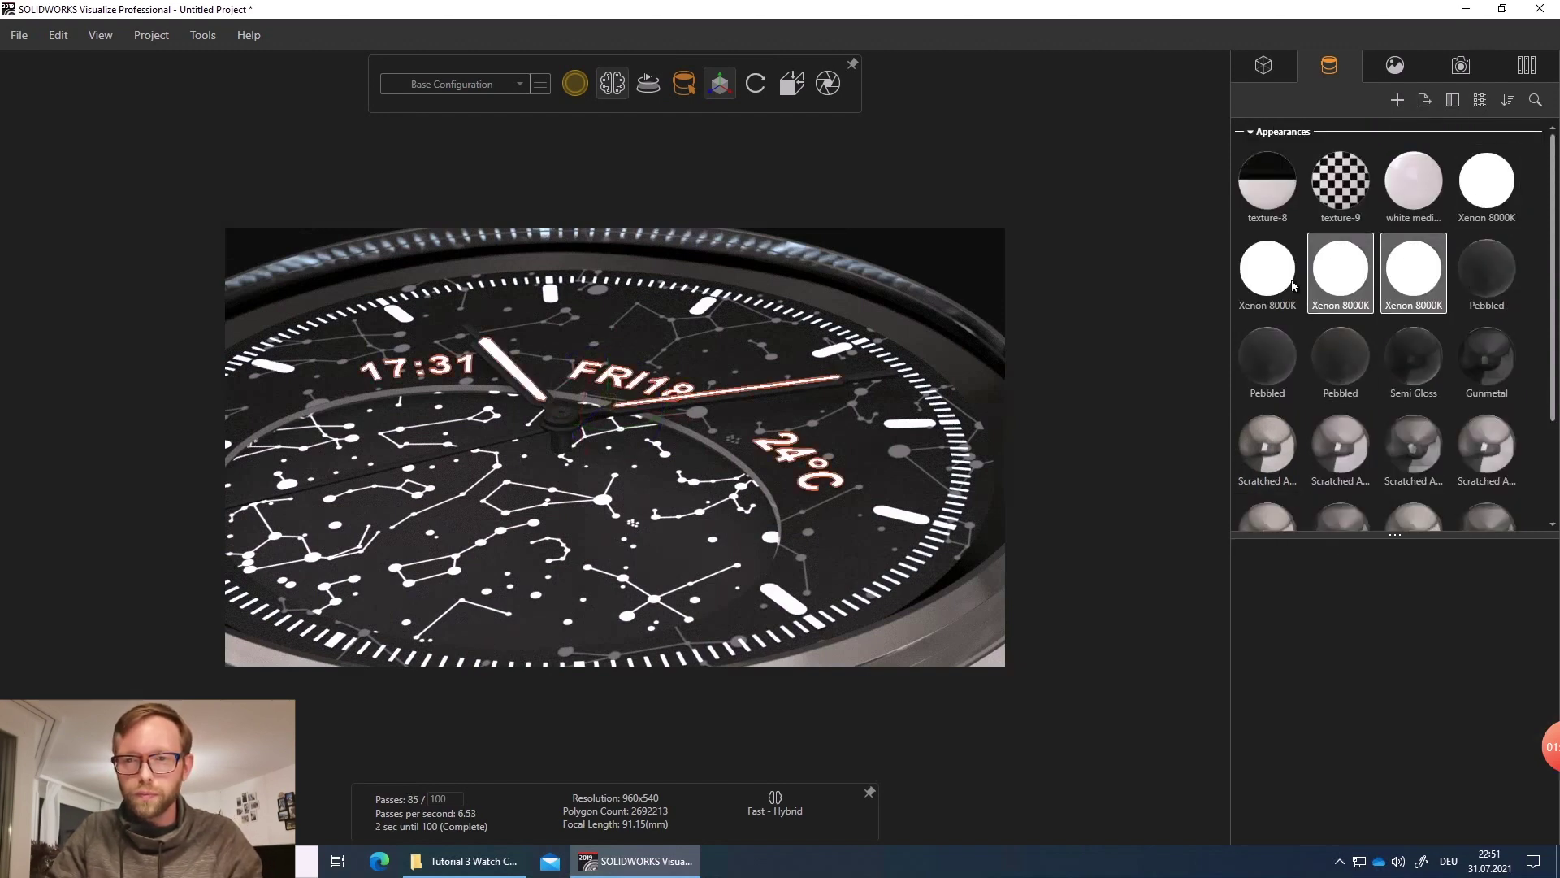
left_click(1296, 307, "ctrl")
left_click(1347, 294)
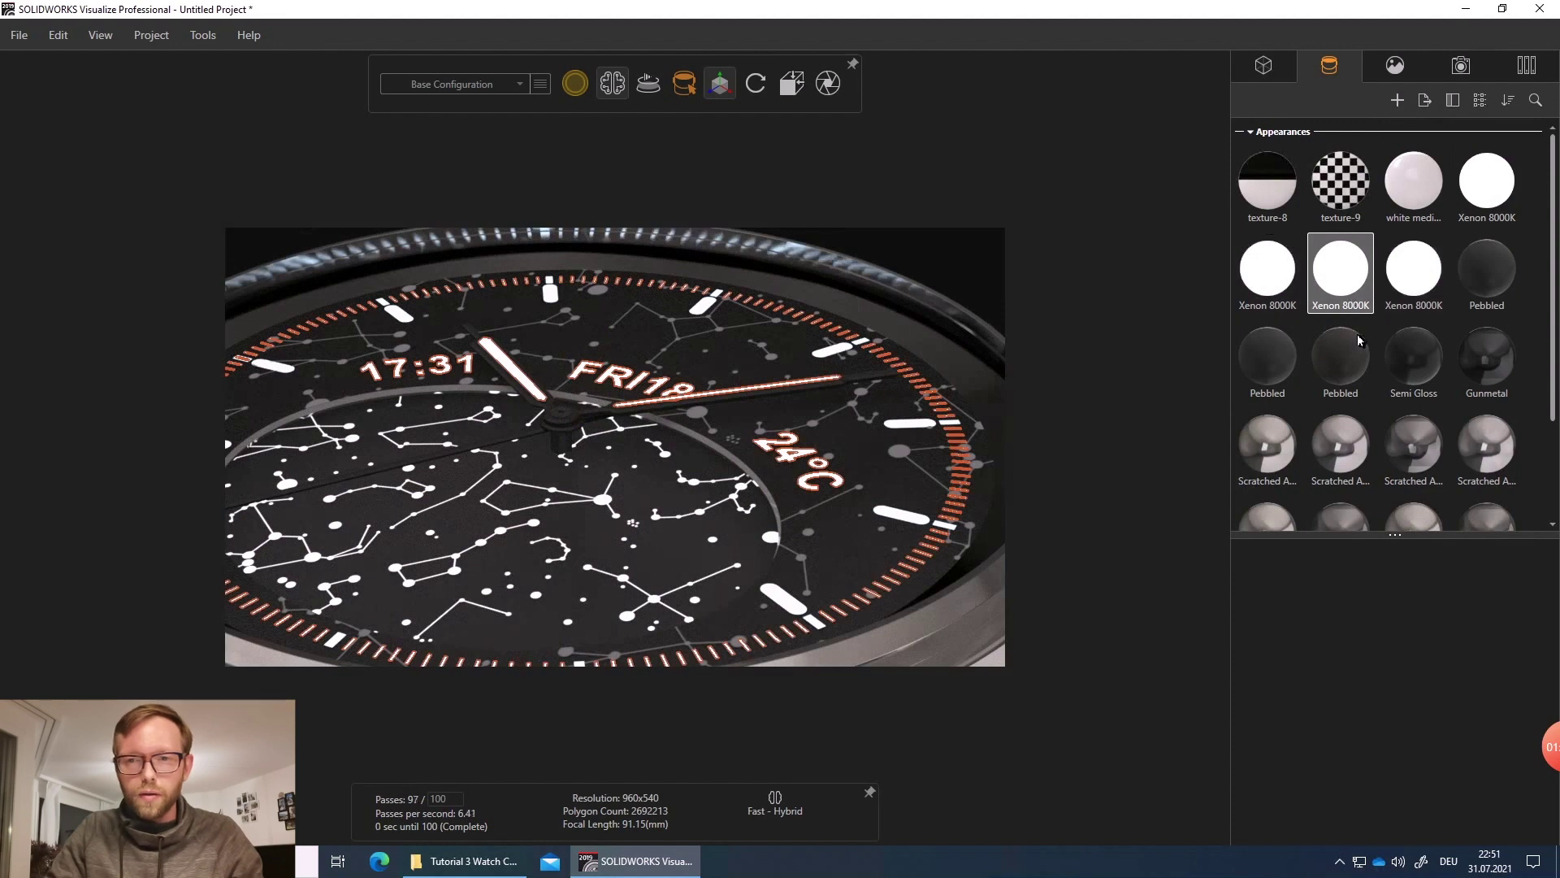
left_click(1341, 358)
- Try a blue emissive colour with hue 235 and saturation 73 on the dial's time, date and temperature text
left_click(1414, 270)
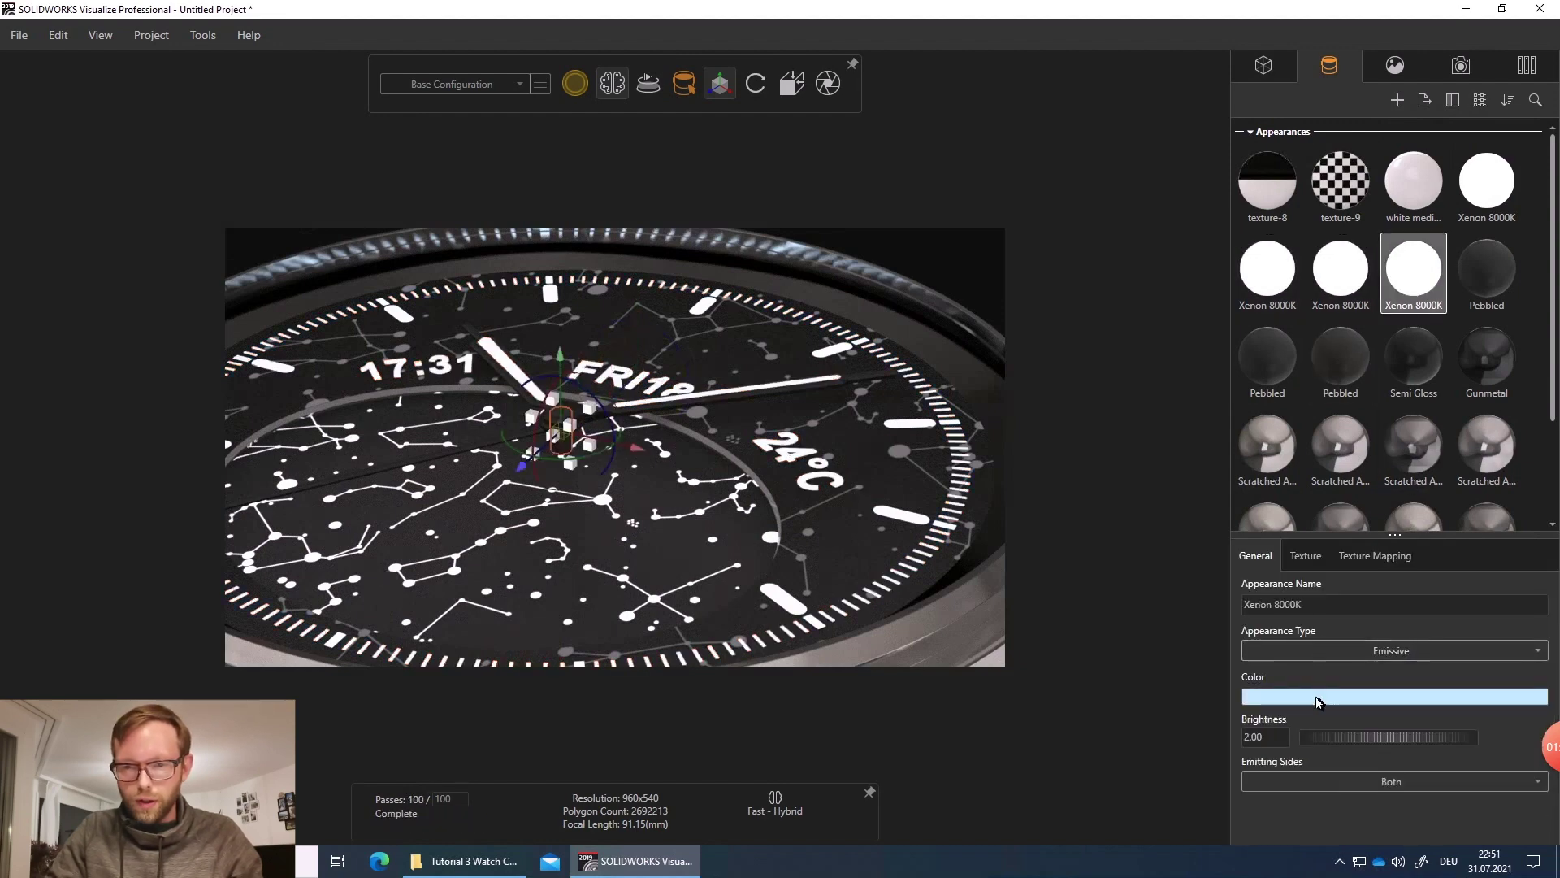
left_click(1317, 698)
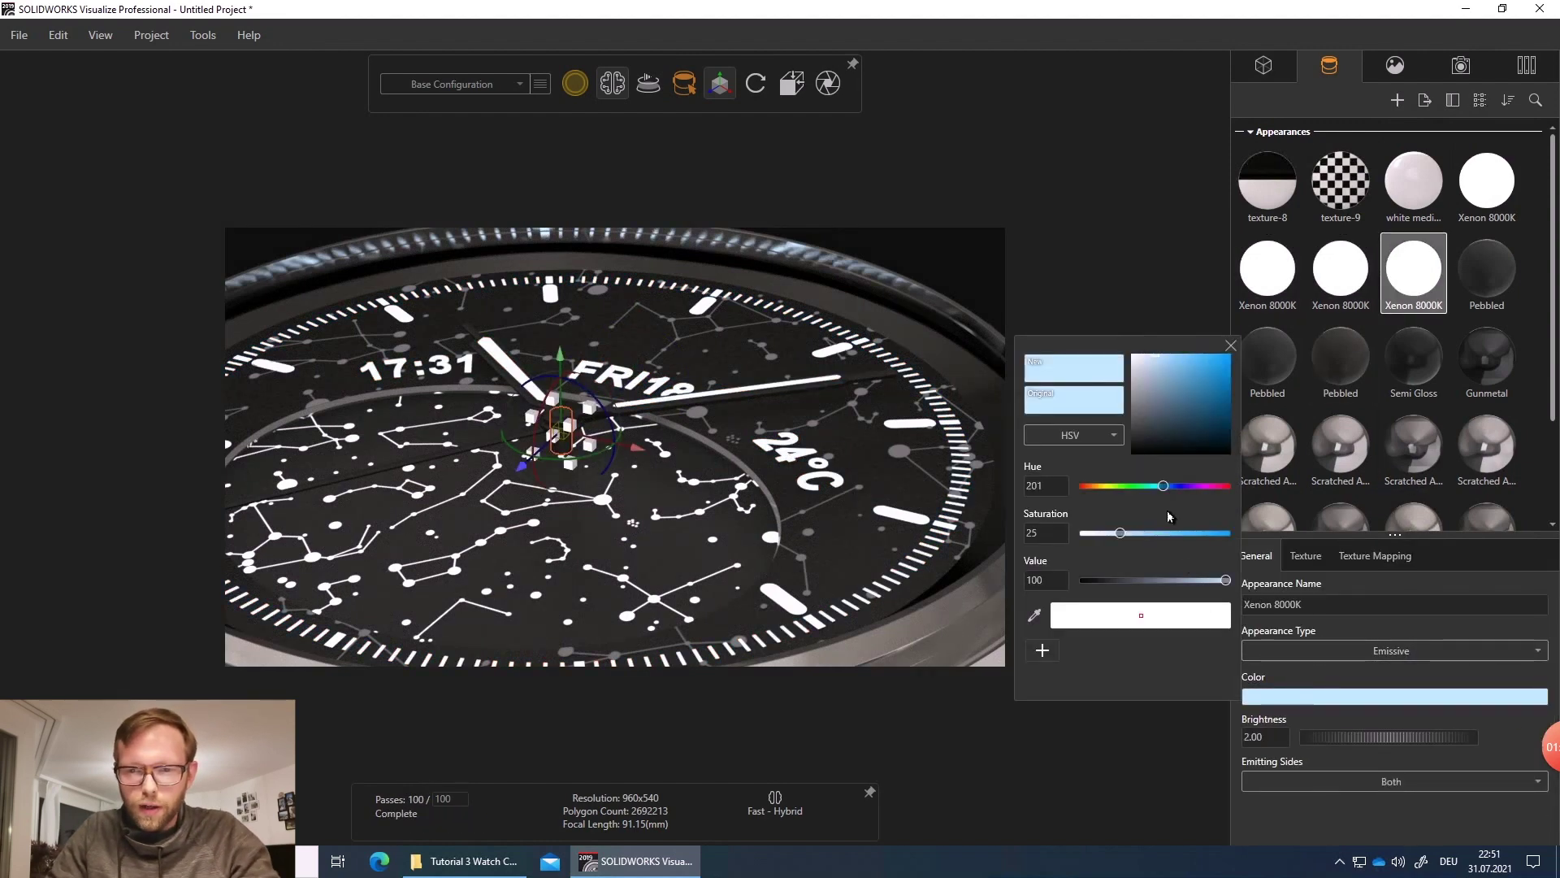
left_click(1176, 488)
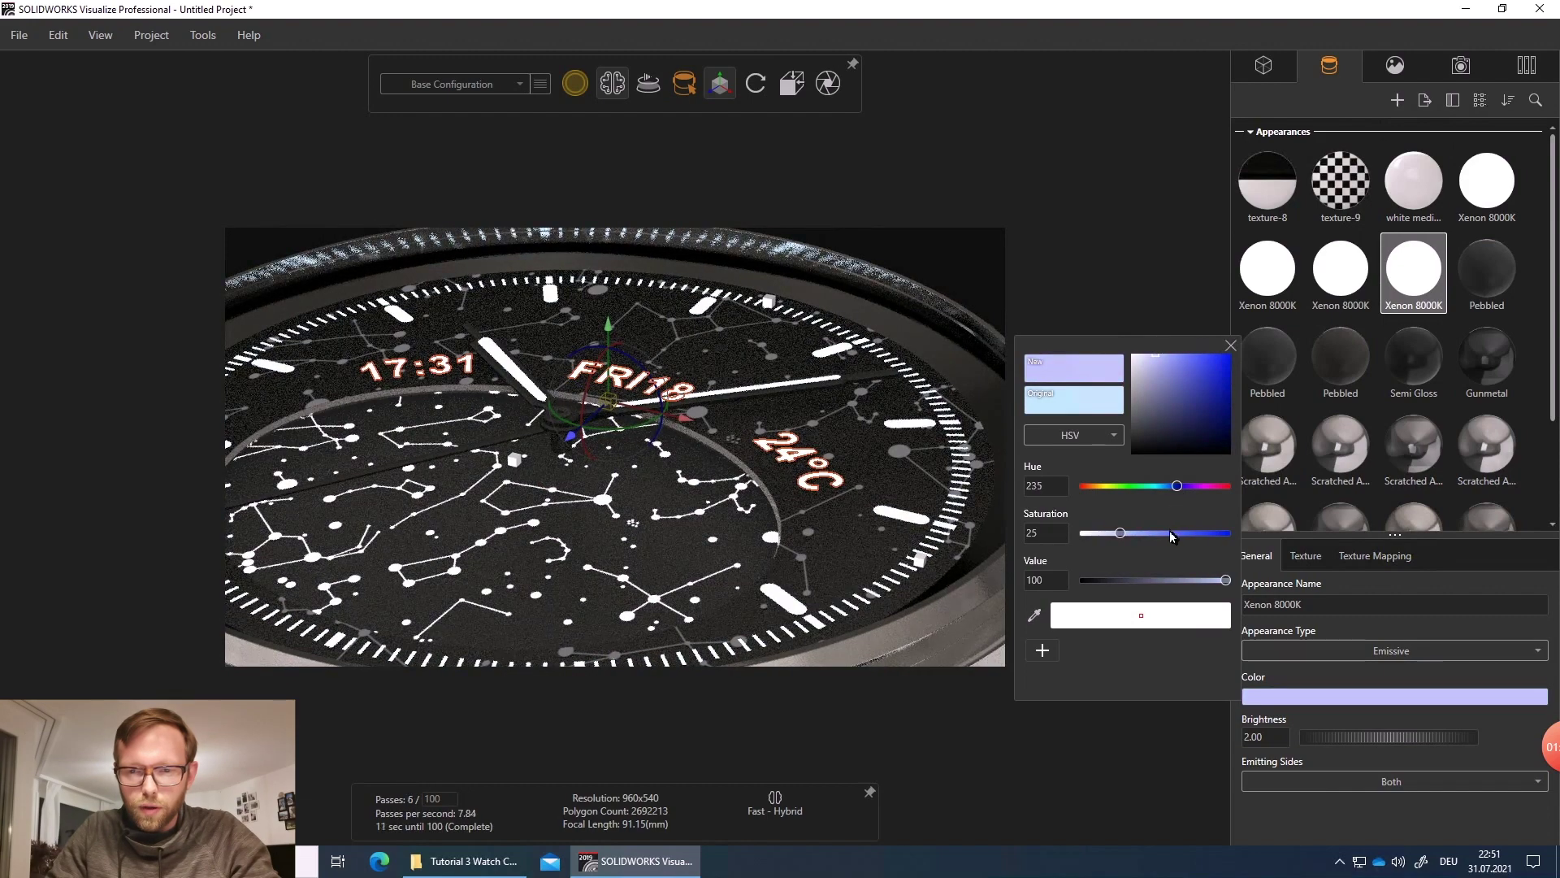
left_click_drag(1170, 530, 1183, 537)
left_click(1230, 736)
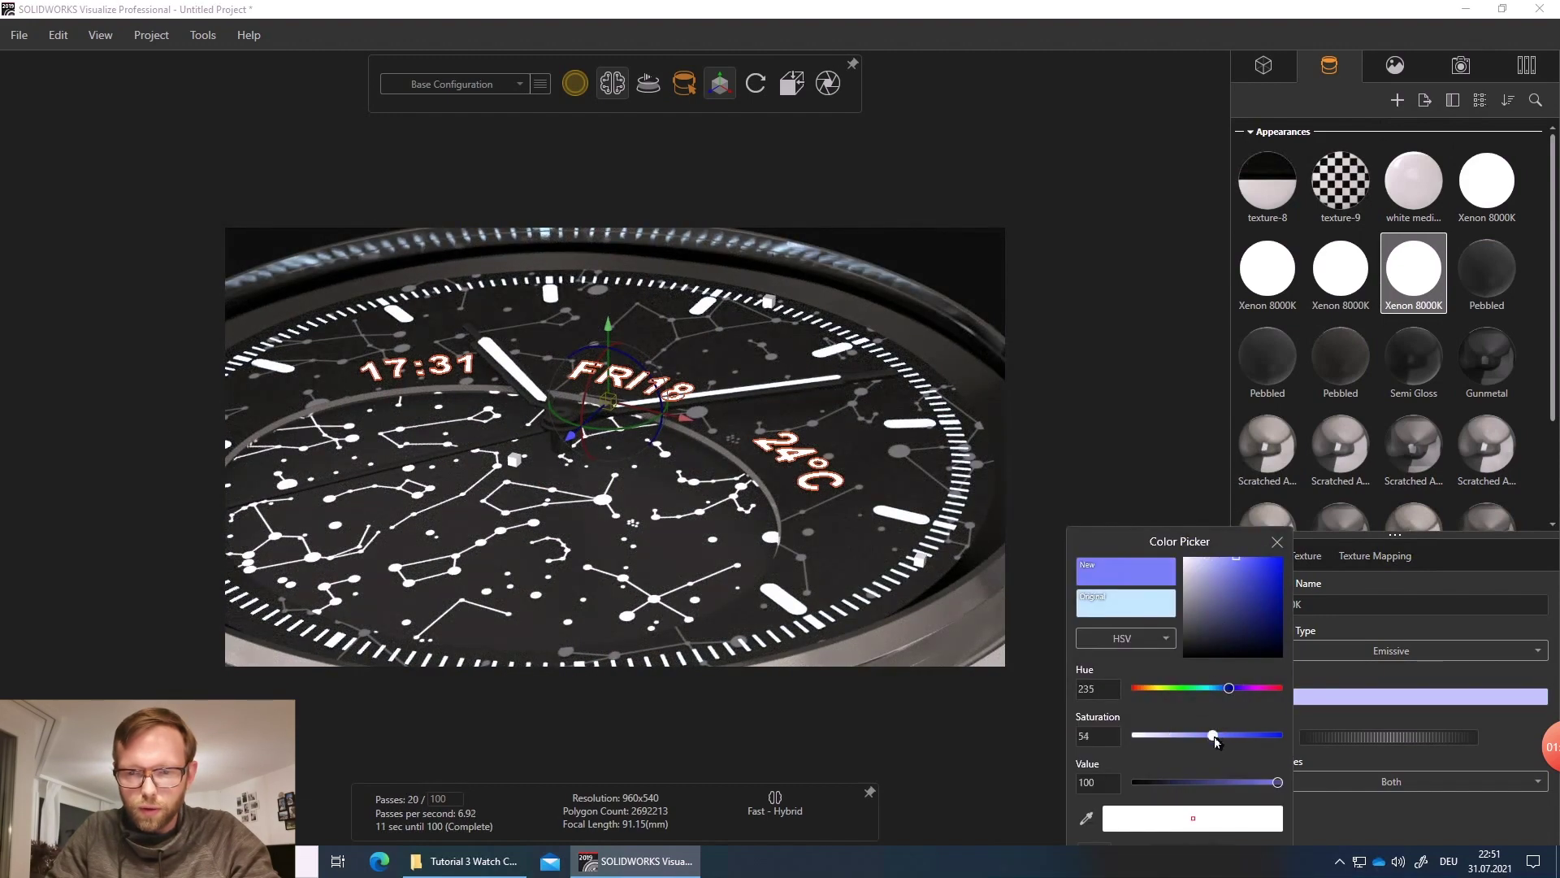
left_click(1239, 735)
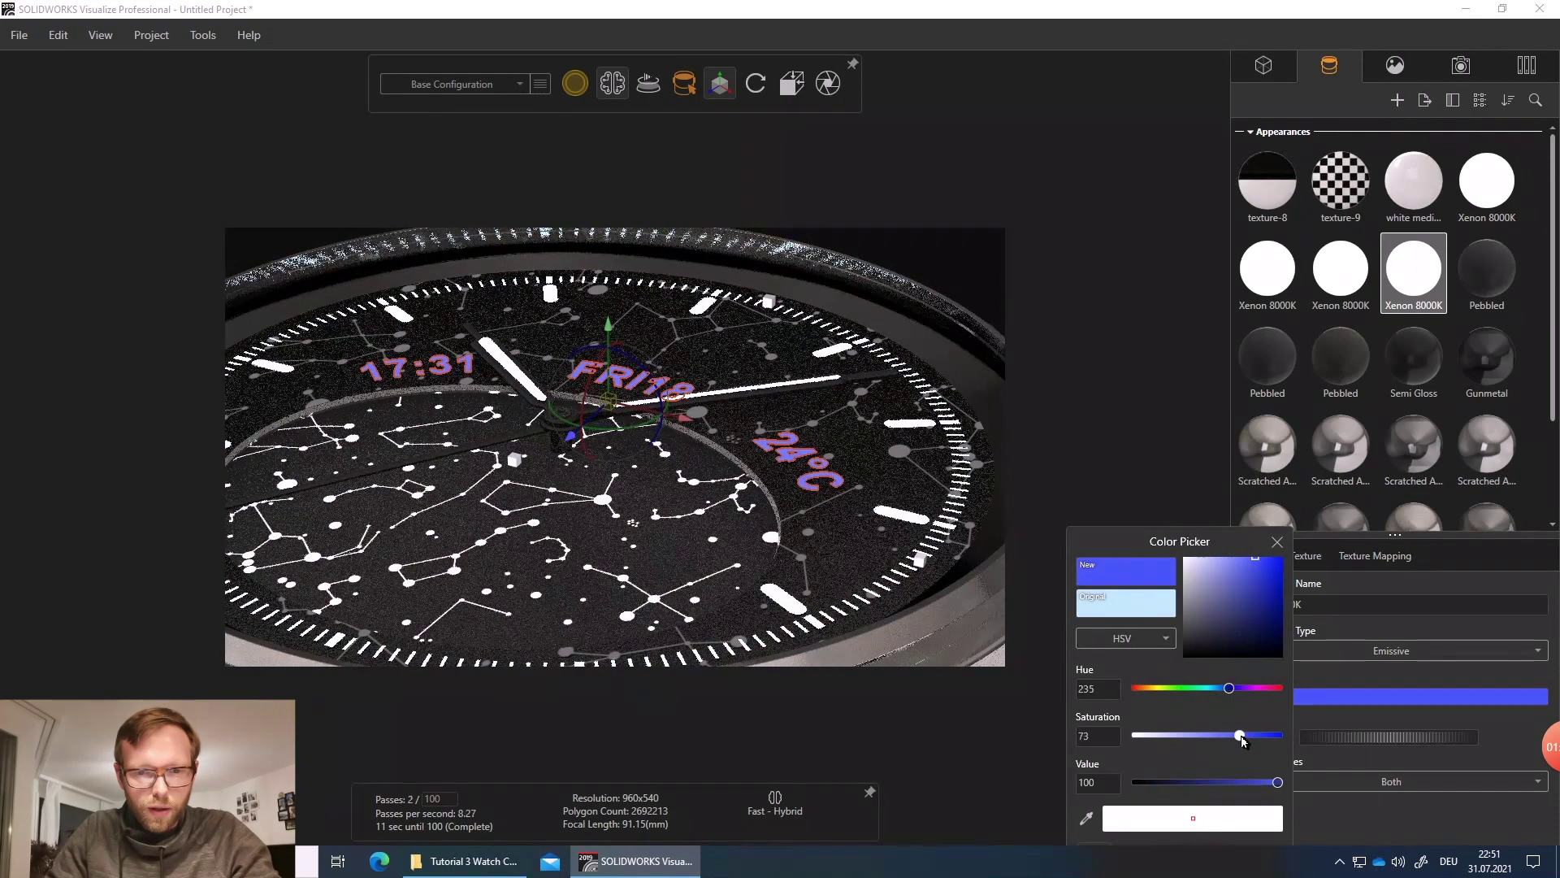
left_click(1277, 542)
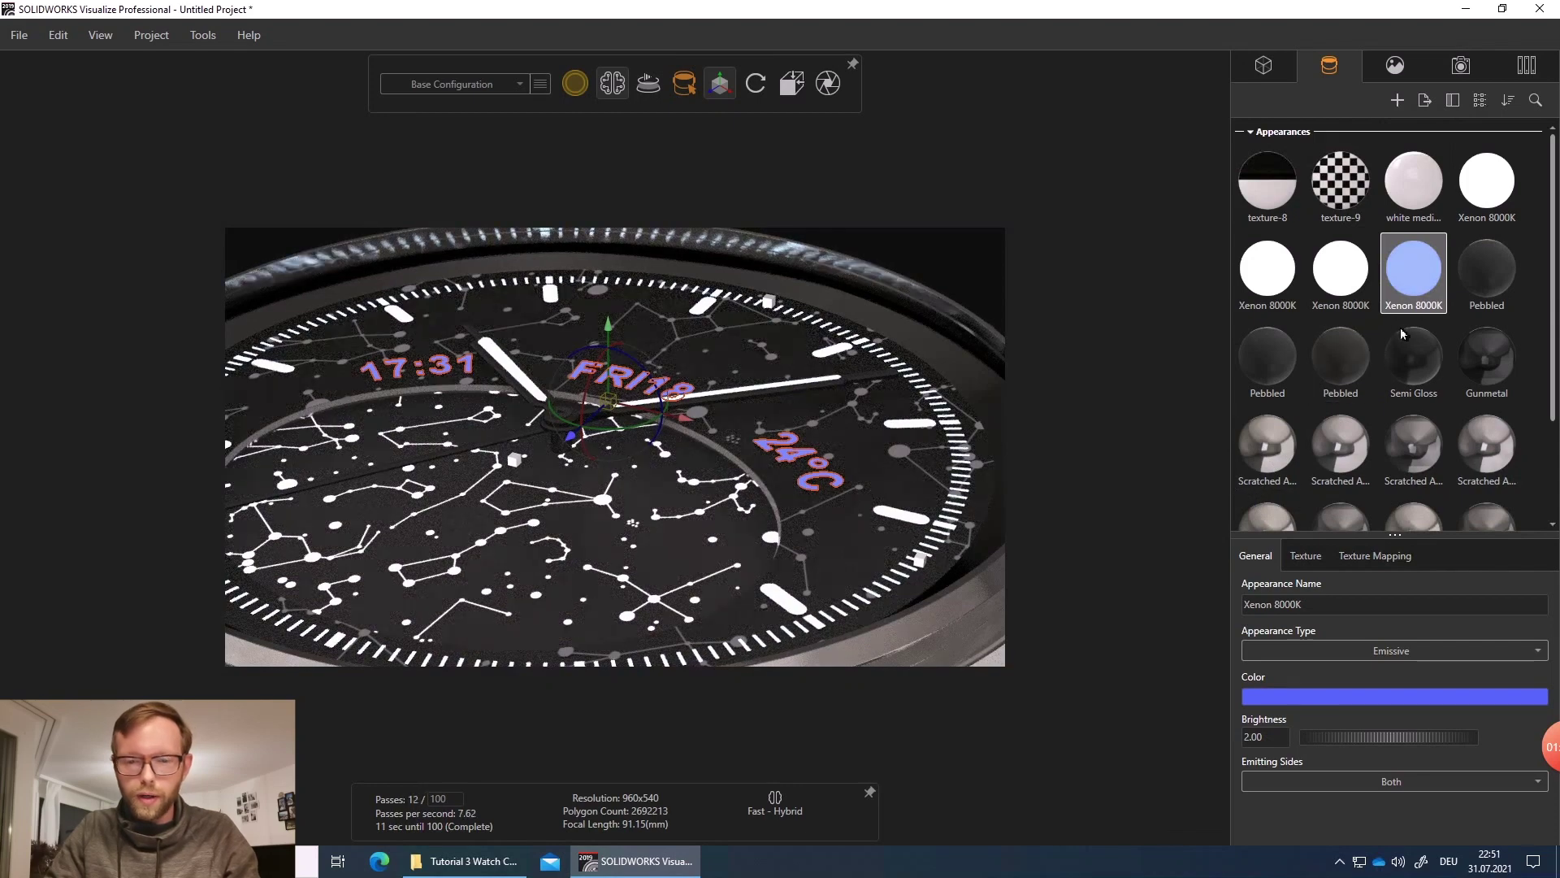
- Set the emissive colour of the dial's time, date and temperature text to saturation 0 and its brightness to 1
left_click(1330, 697)
left_click_drag(1134, 536, 1085, 534)
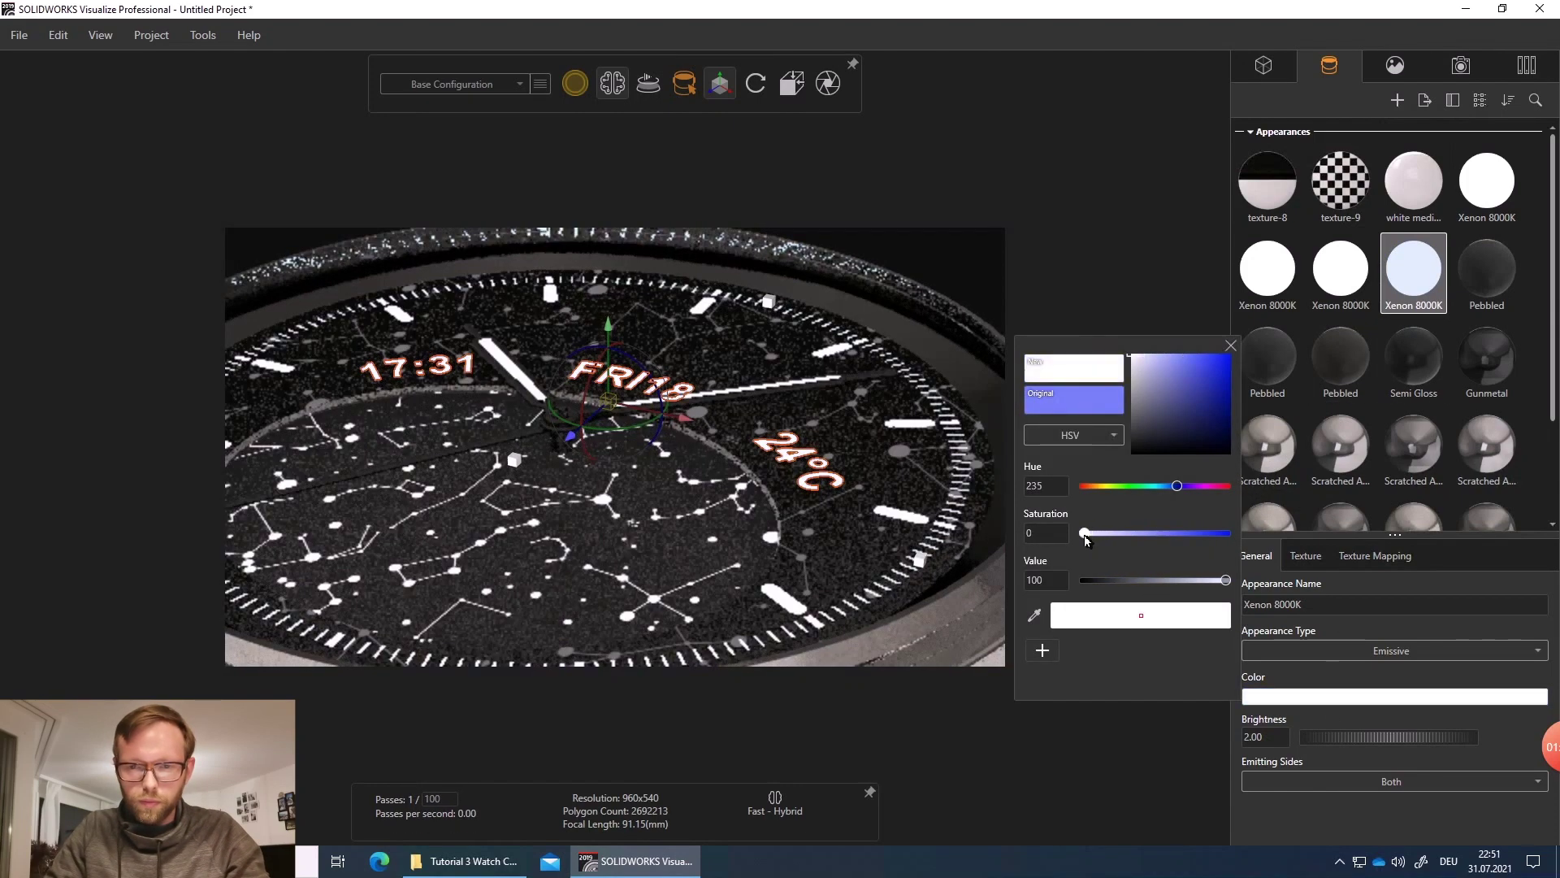
left_click(1277, 738)
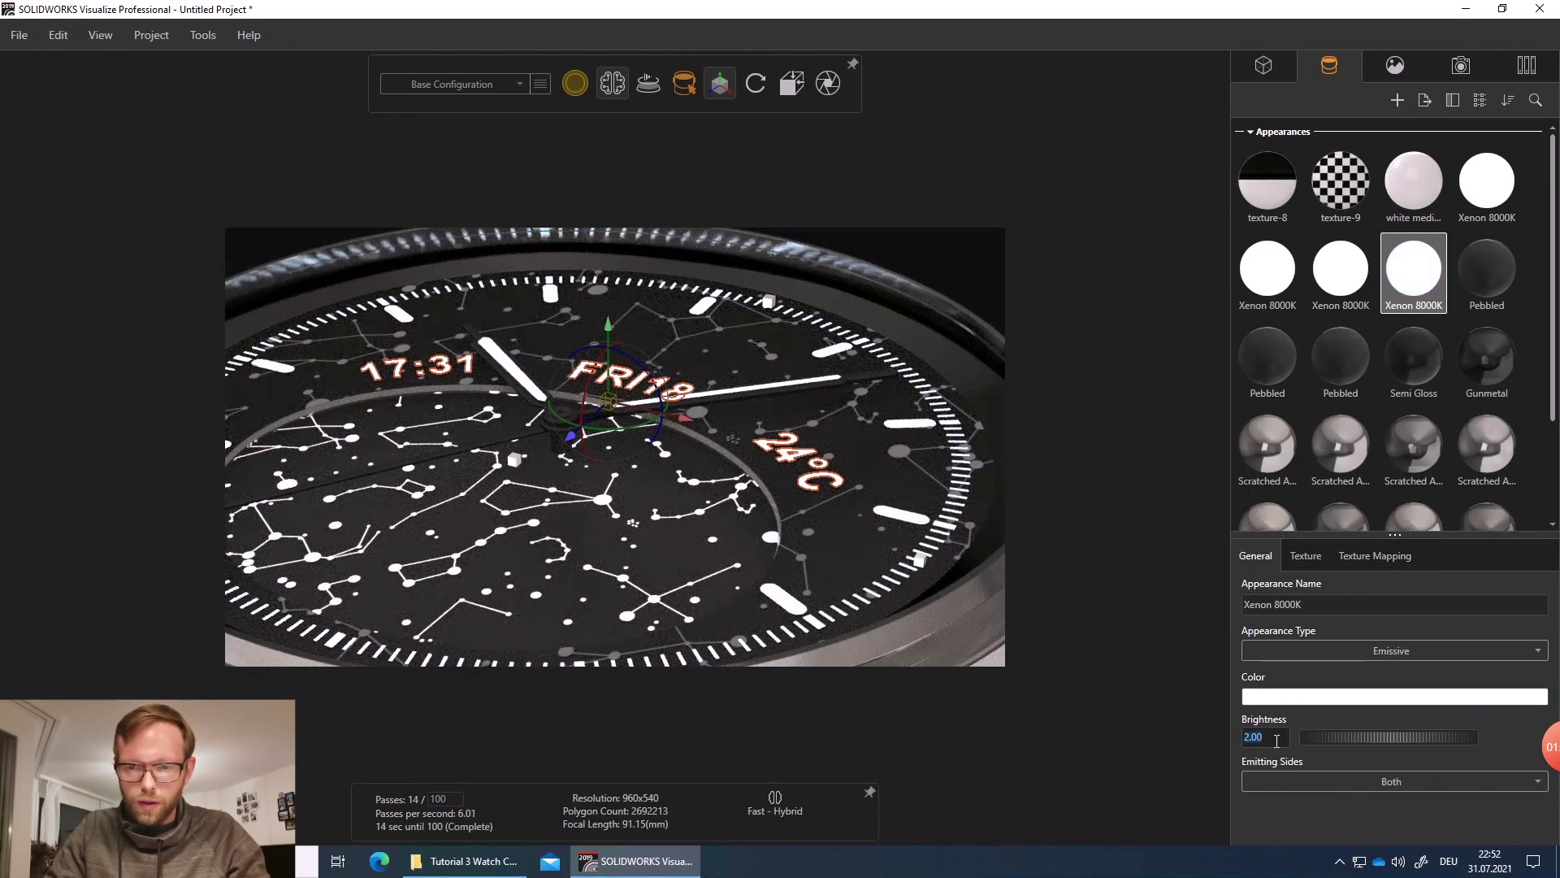
type("1")
key("Return")
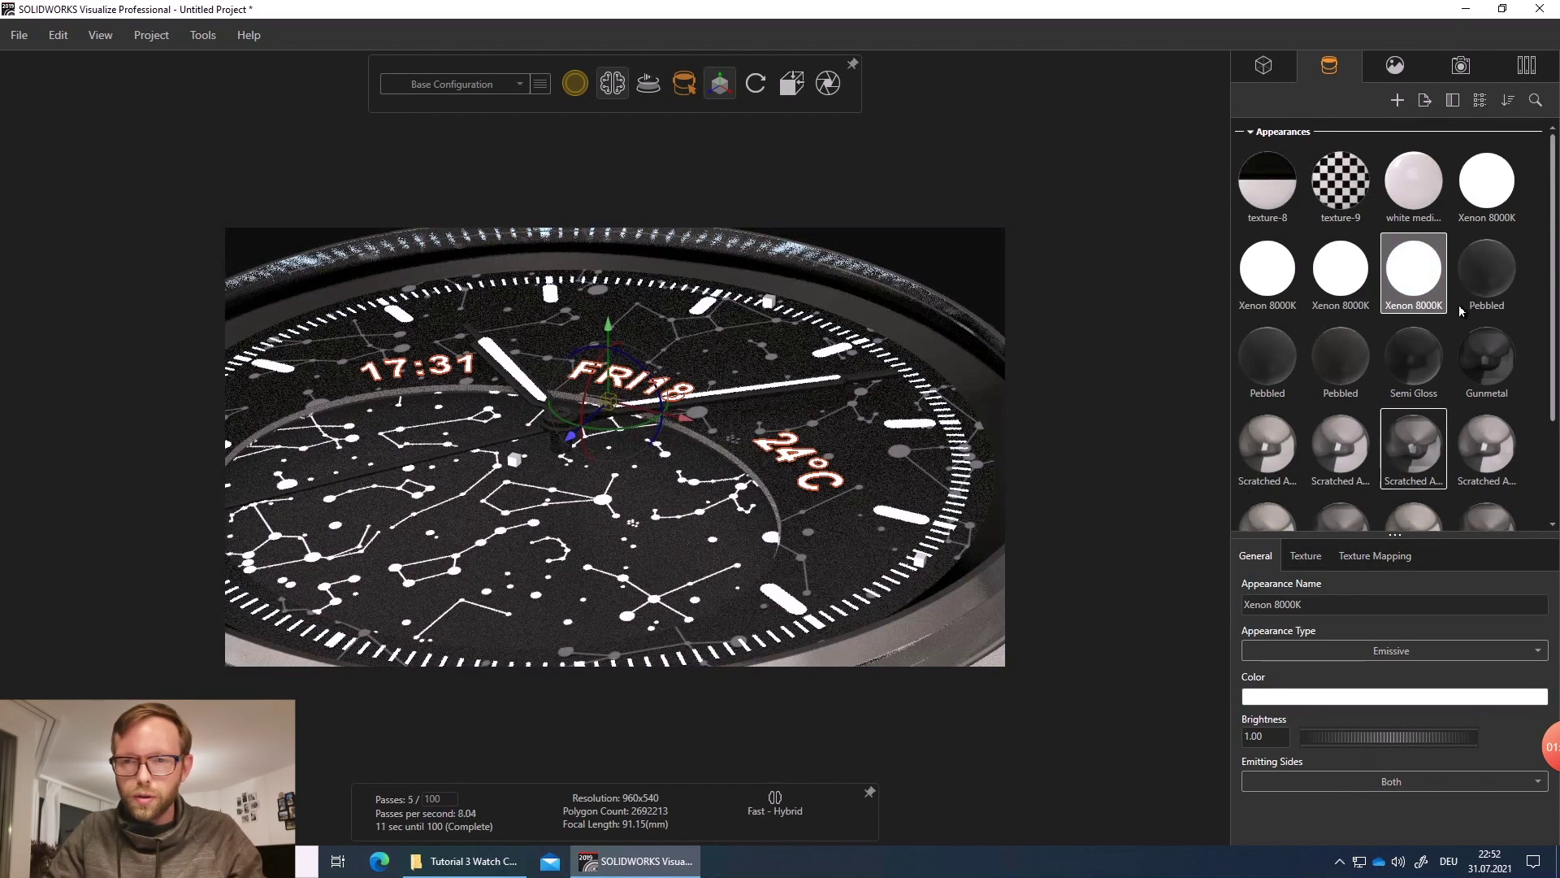
- Give the watch hands' luminous inlays a blue emissive colour with hue 232, saturation 80 and brightness 7
left_click(1341, 275)
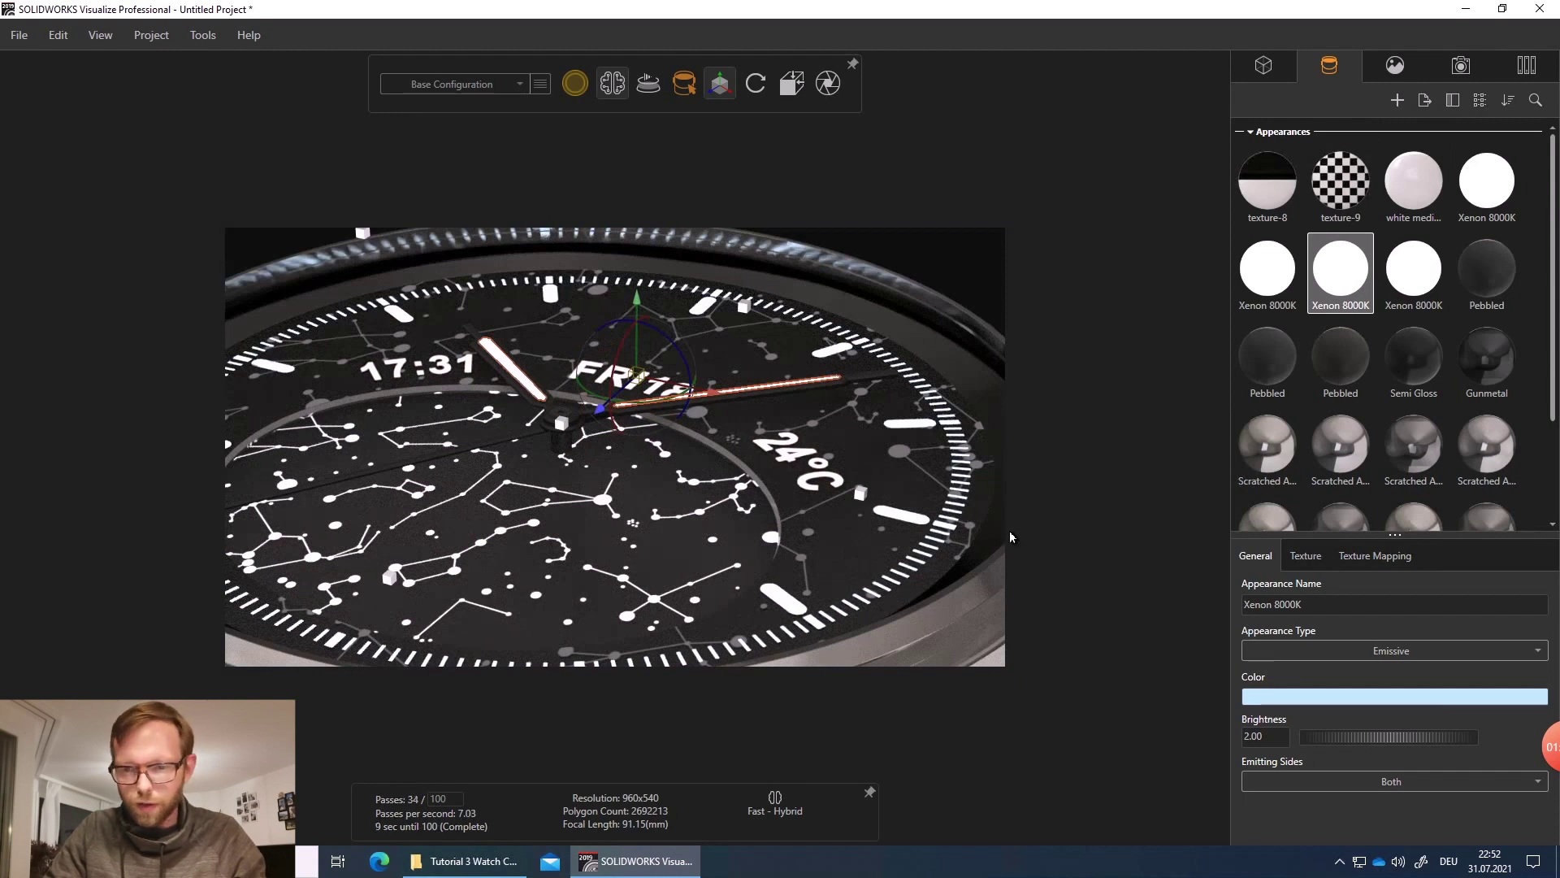
left_click(1320, 699)
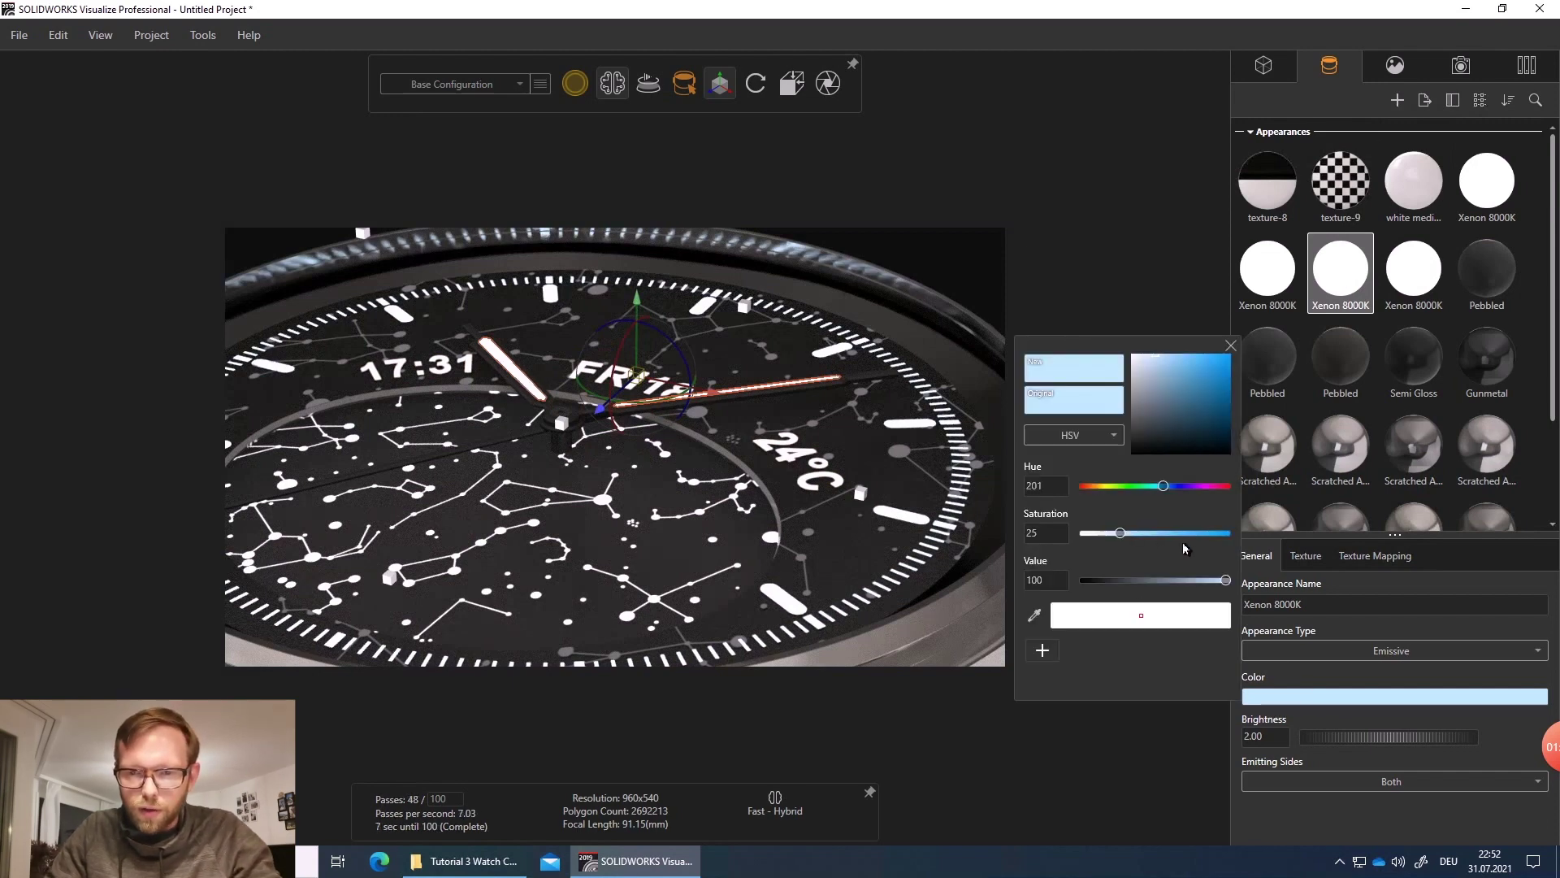
left_click(1174, 486)
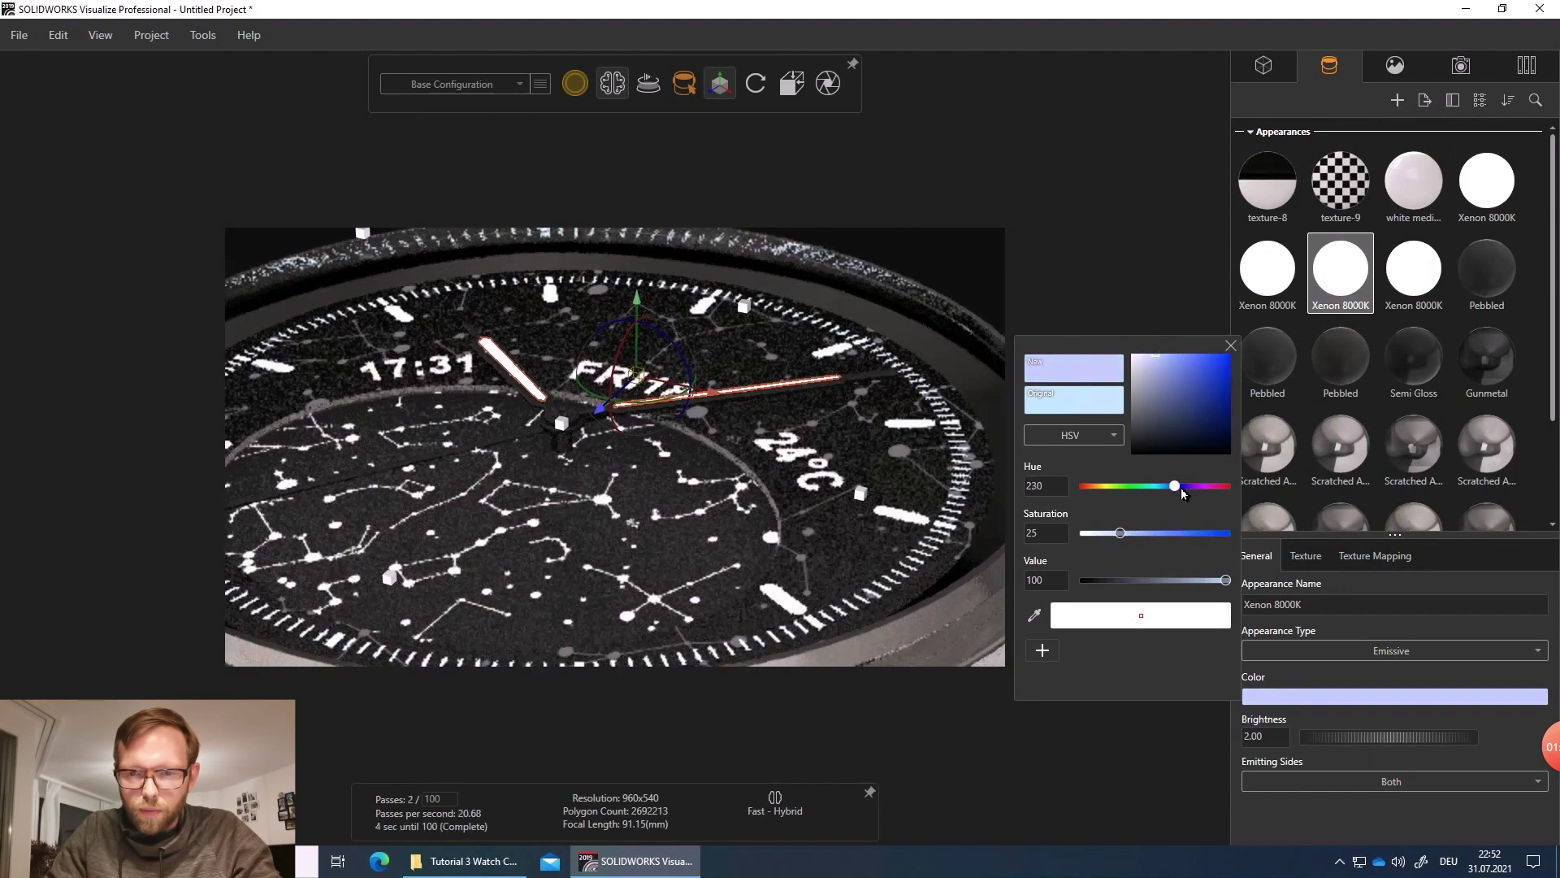
left_click(1188, 533)
left_click_drag(1190, 538, 1200, 538)
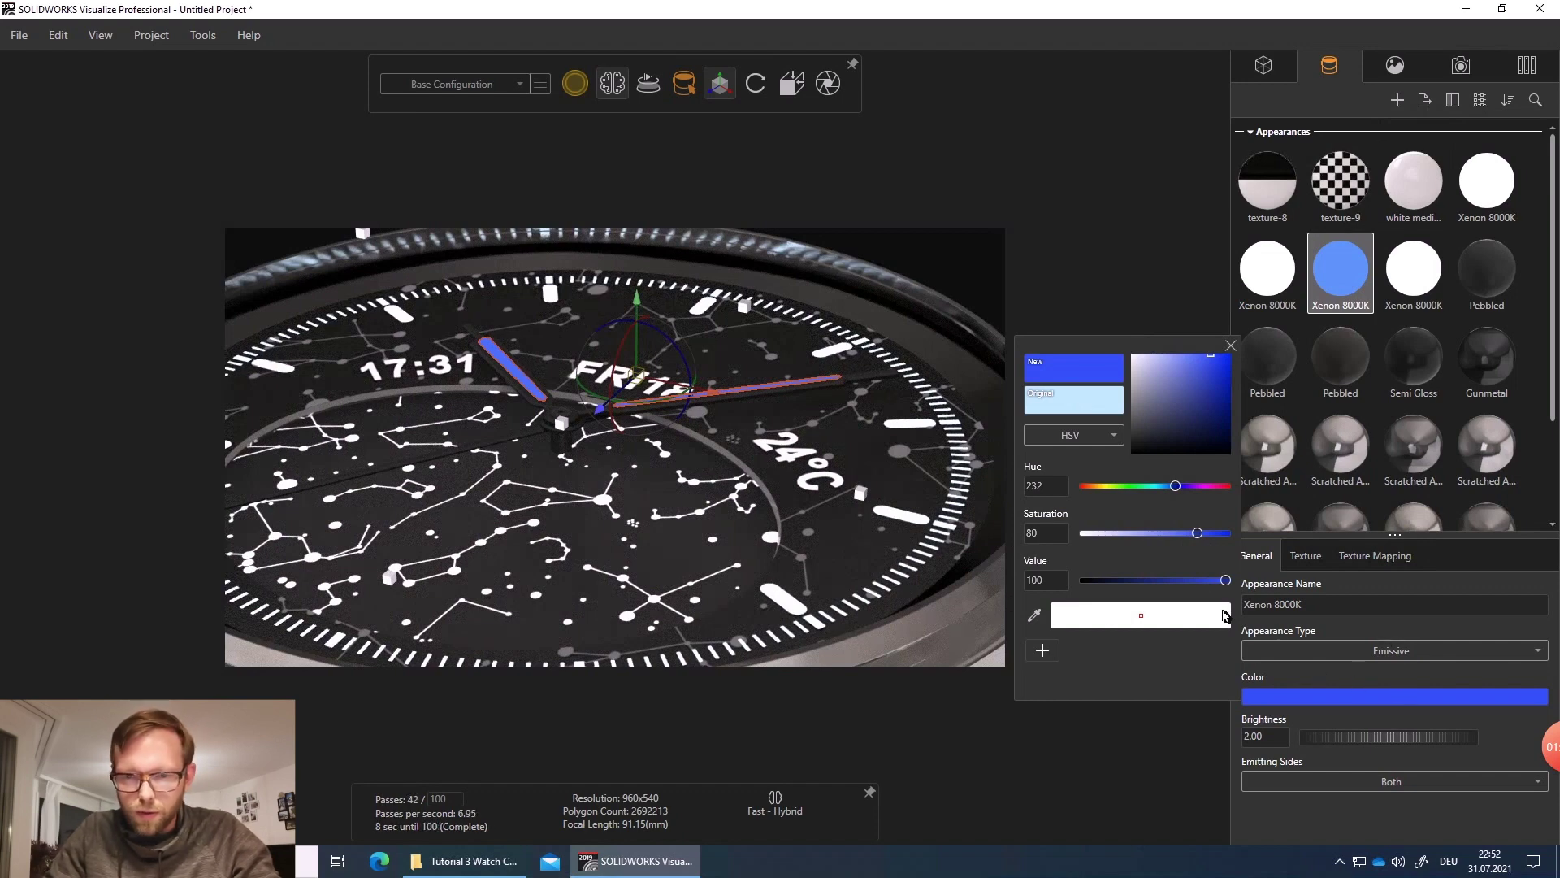
left_click(1267, 737)
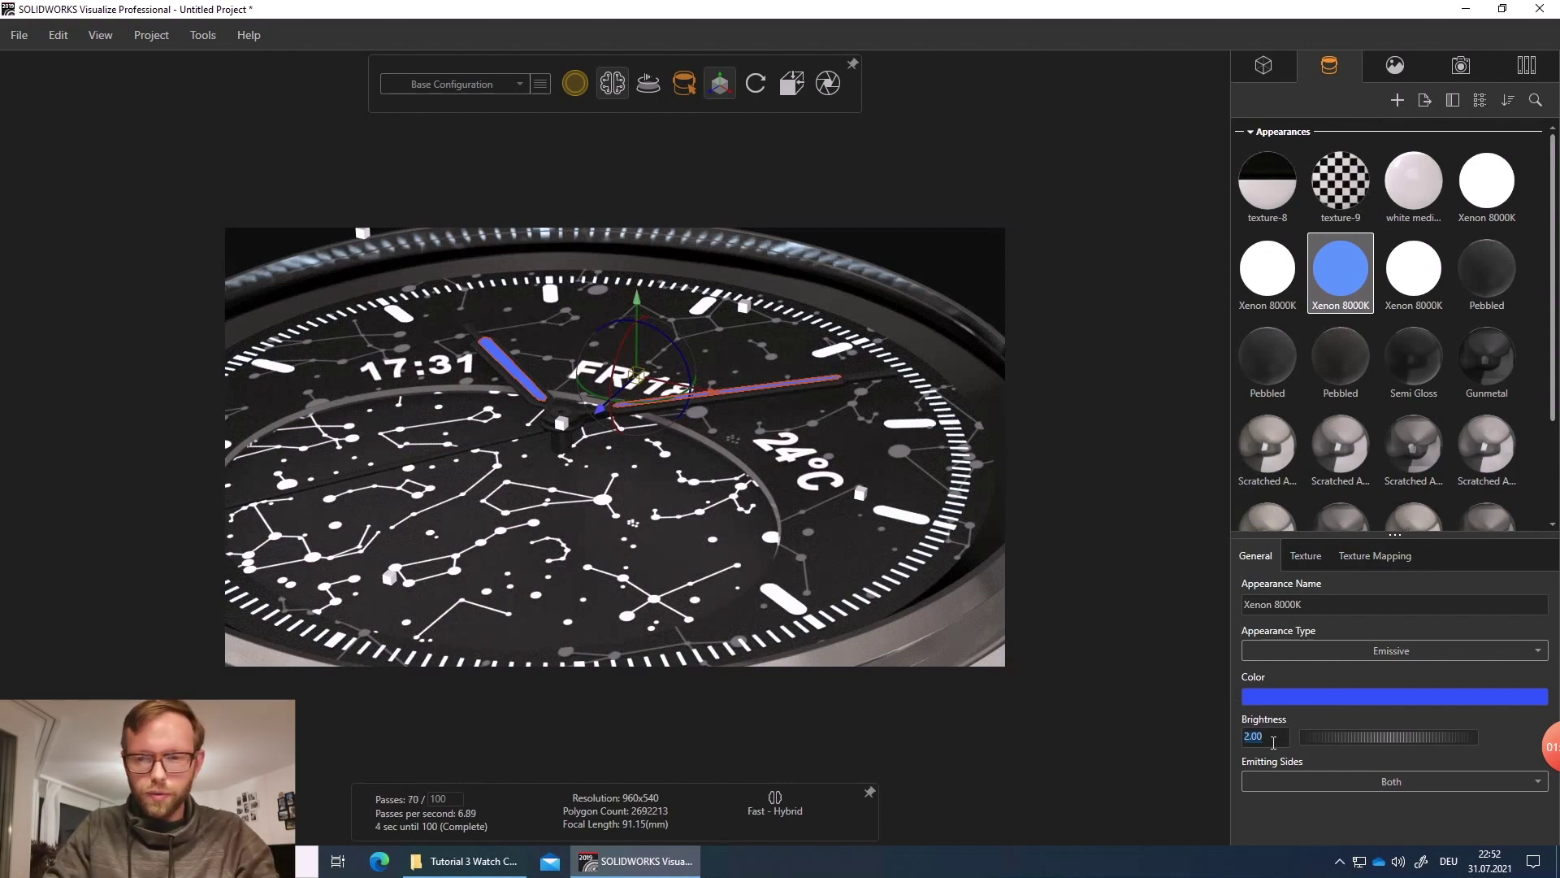
type("7")
key("Return")
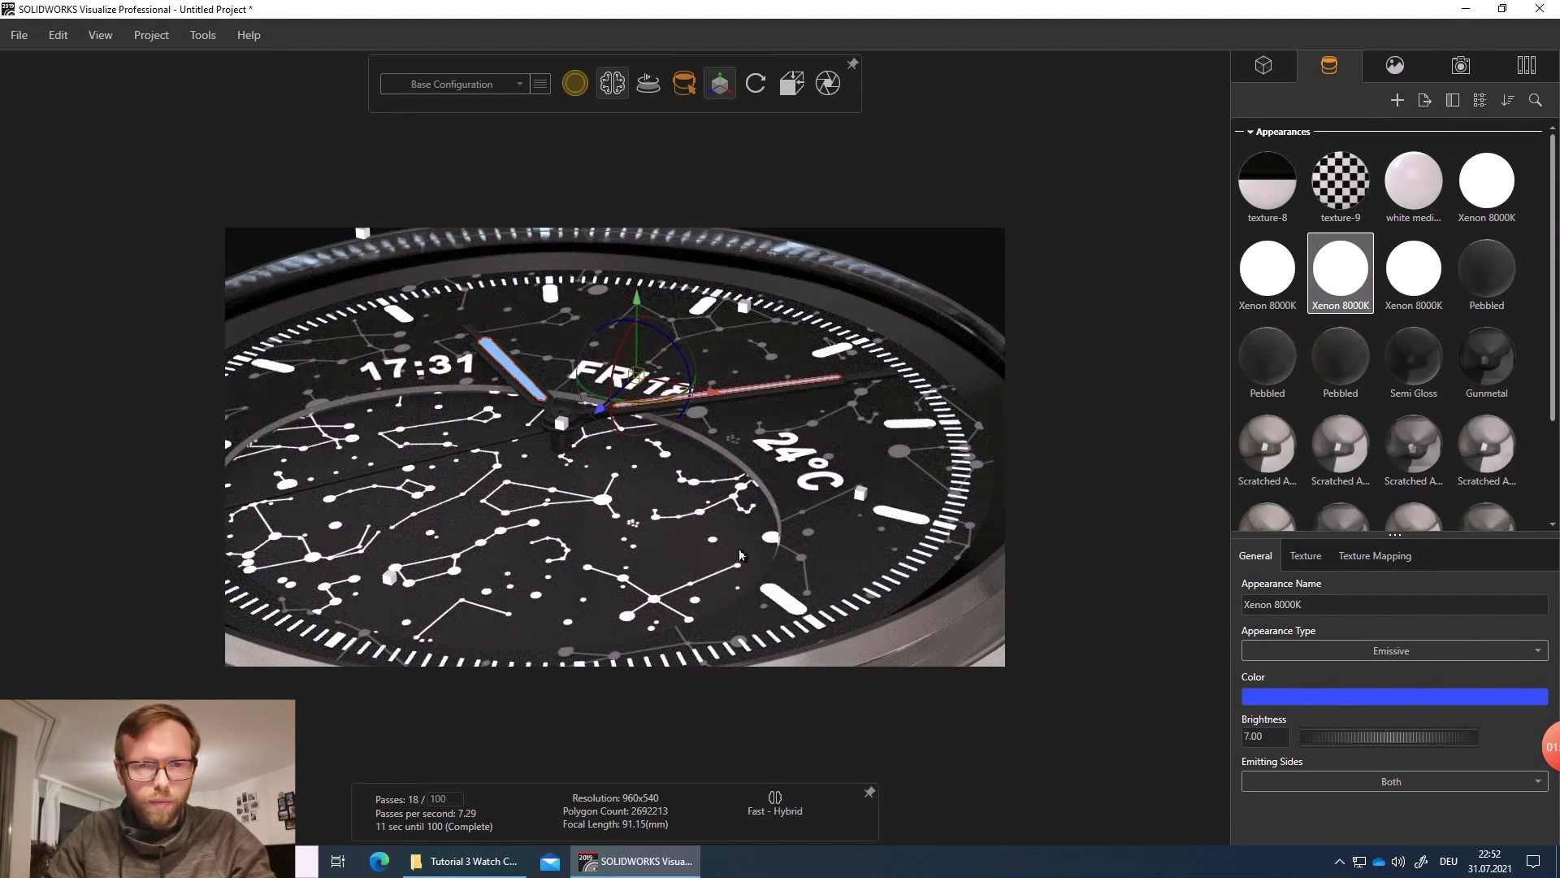
- Give the hour markers a blue emissive colour with hue 237, saturation 80 and brightness 8, and deselect their appearance
left_click(555, 299)
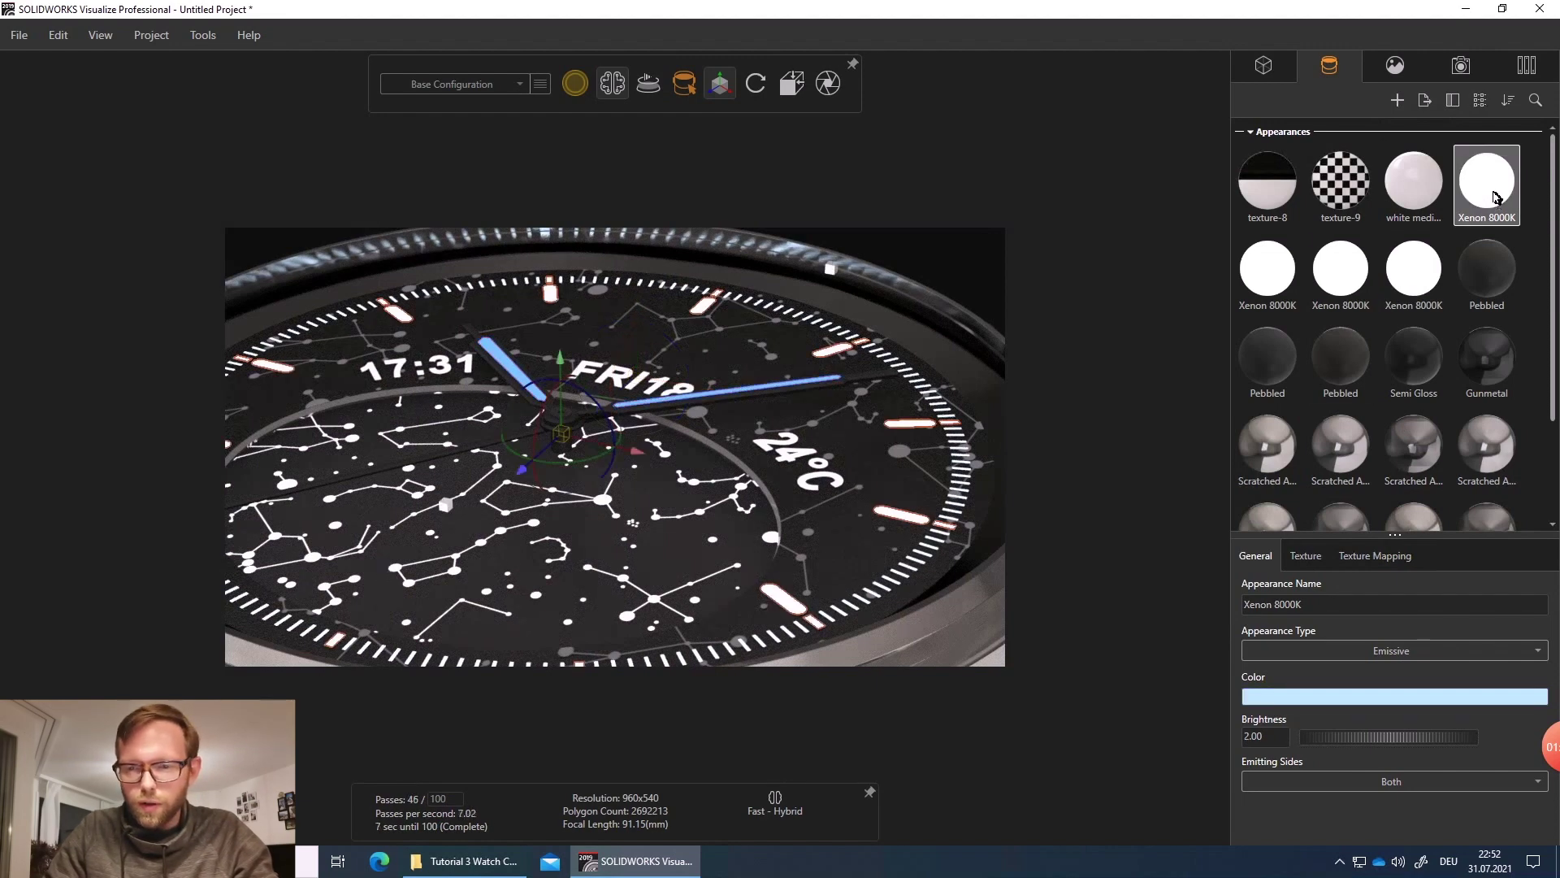
left_click(1333, 697)
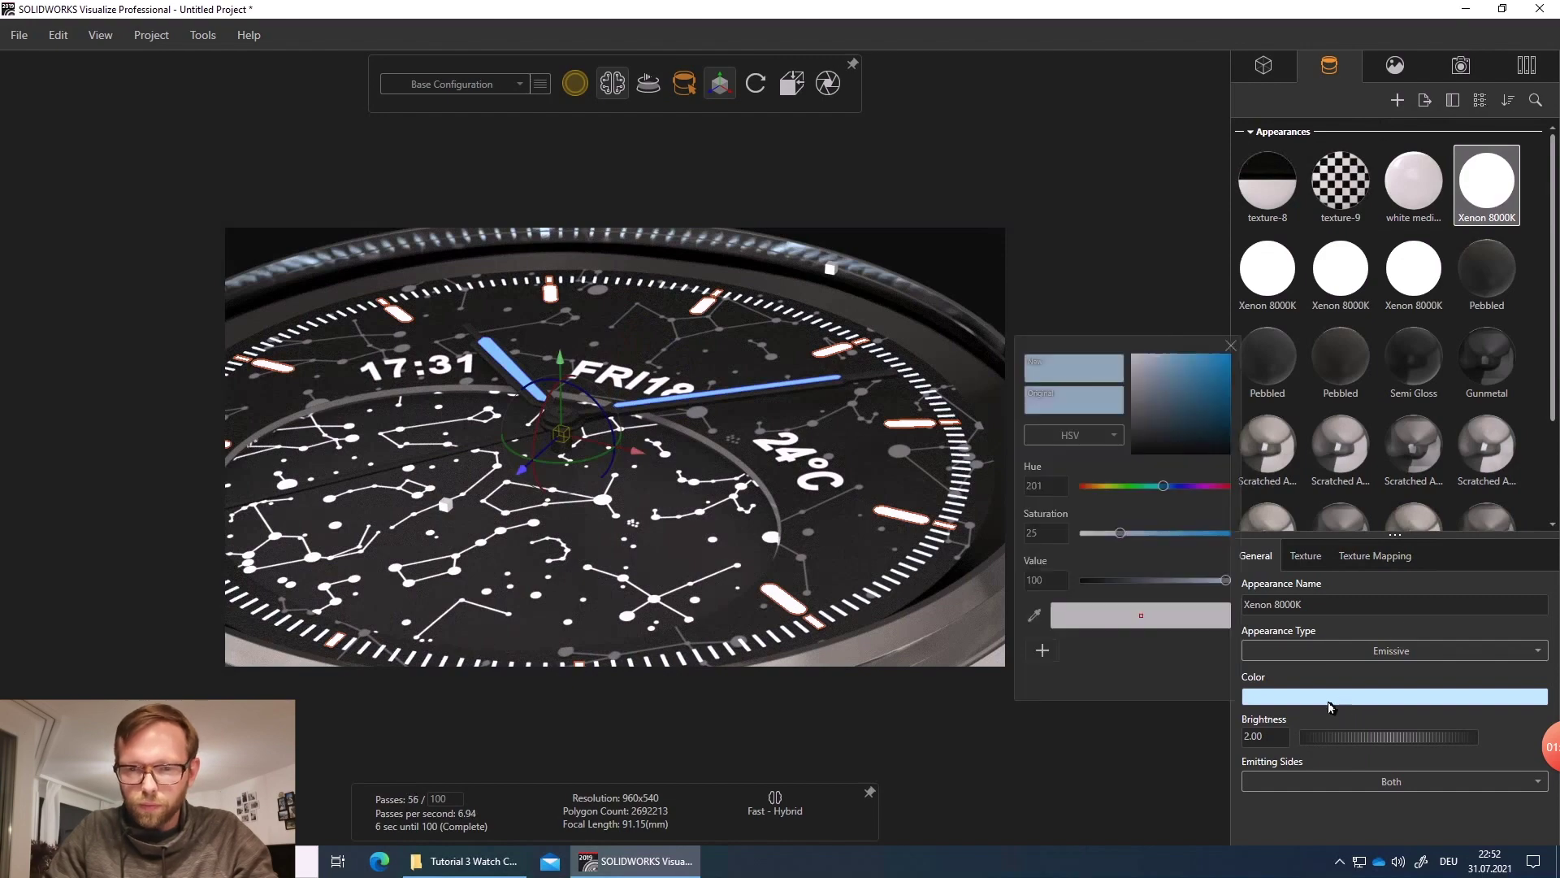
left_click(1177, 487)
left_click(1198, 534)
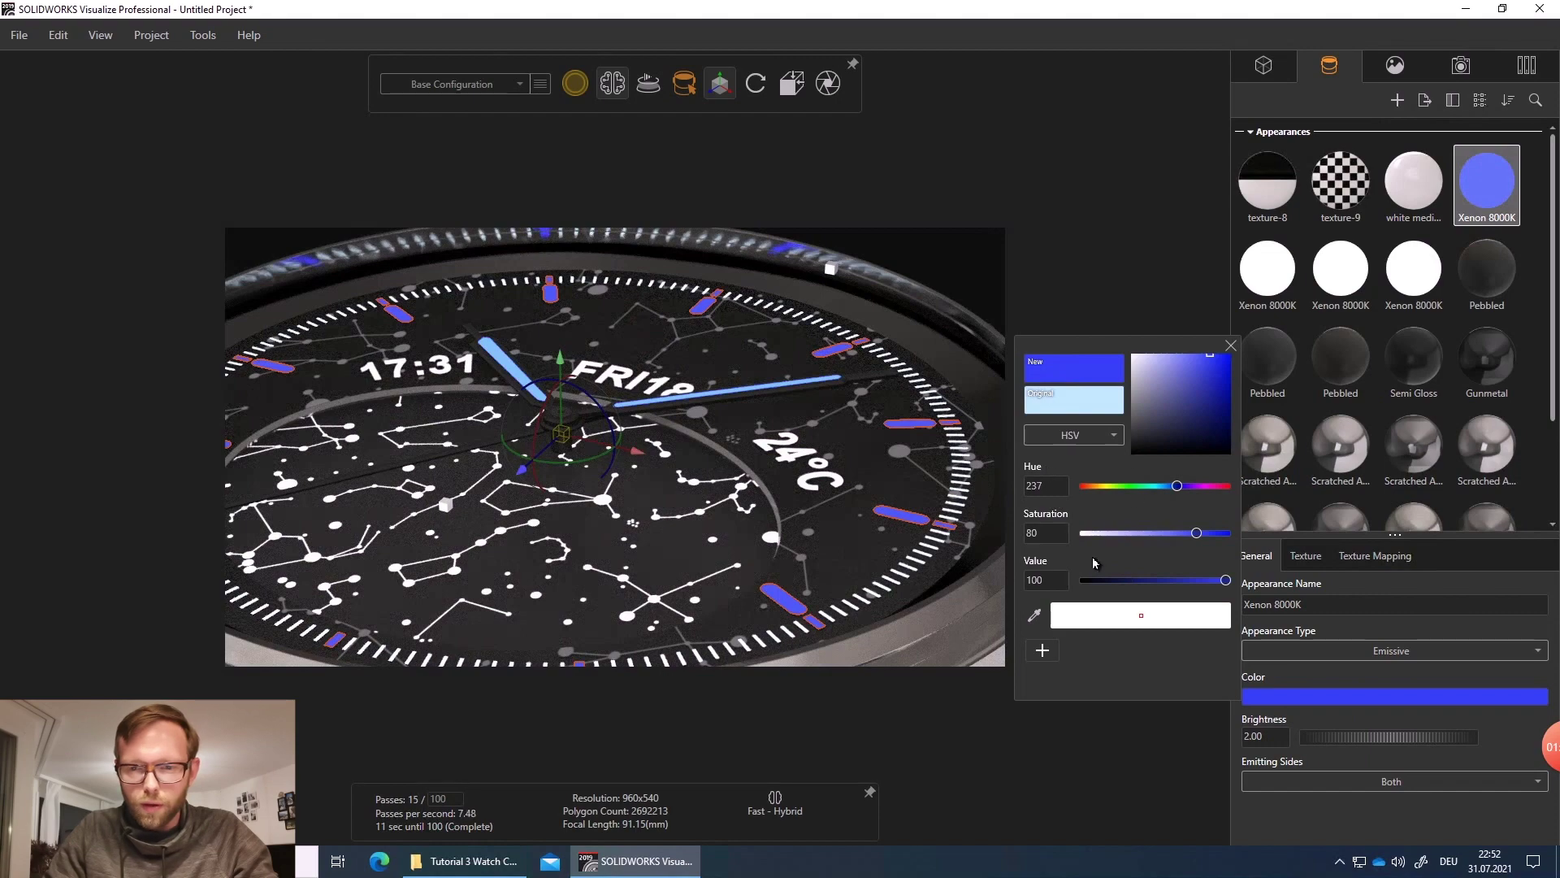
left_click(1261, 736)
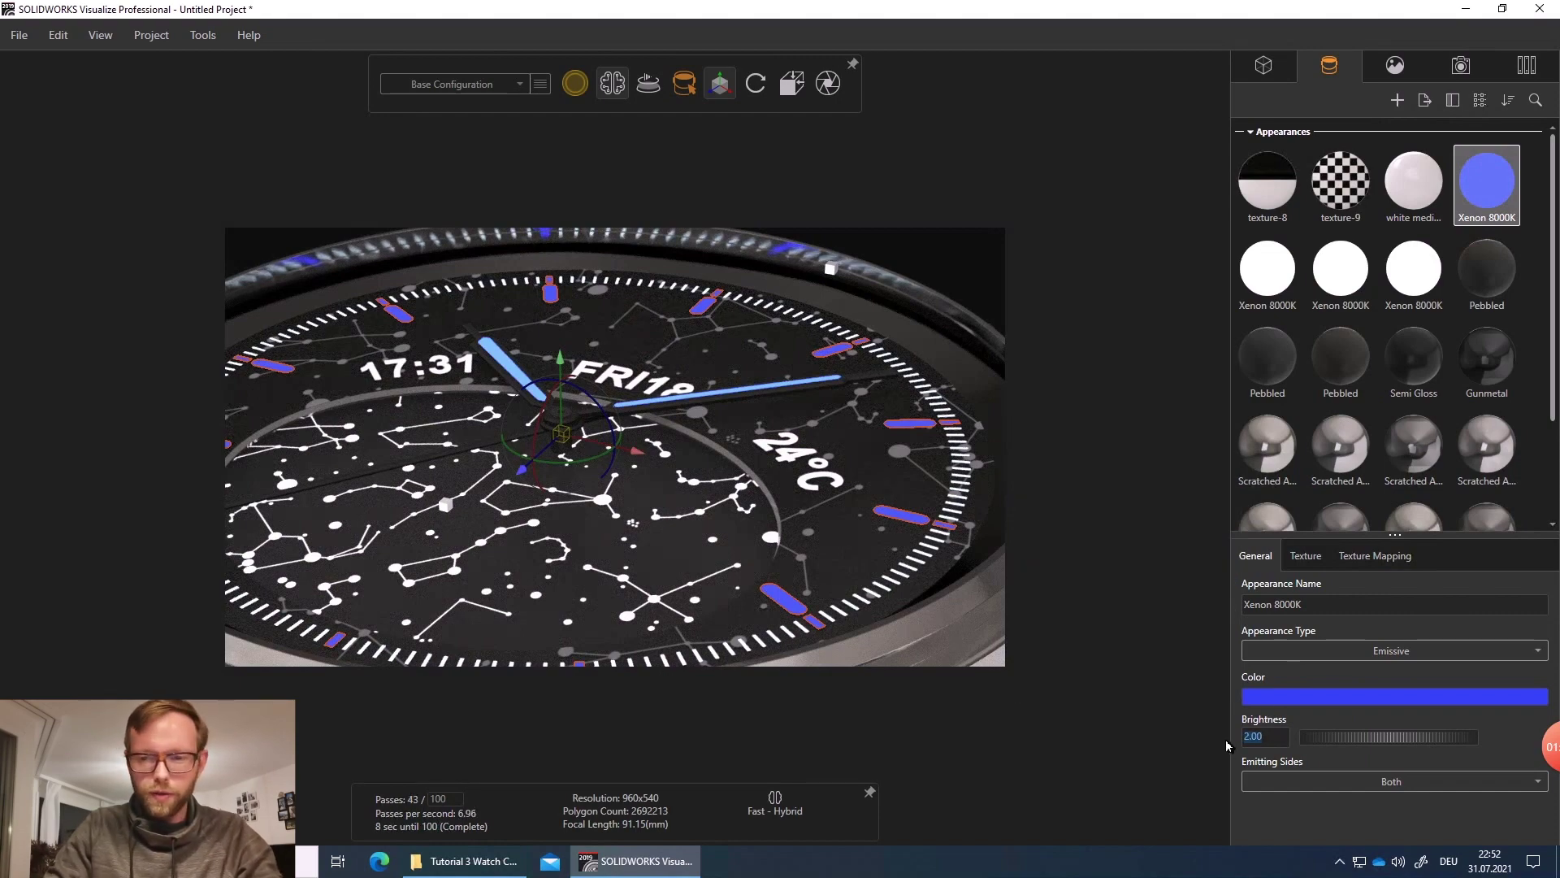
type("8")
key("Return")
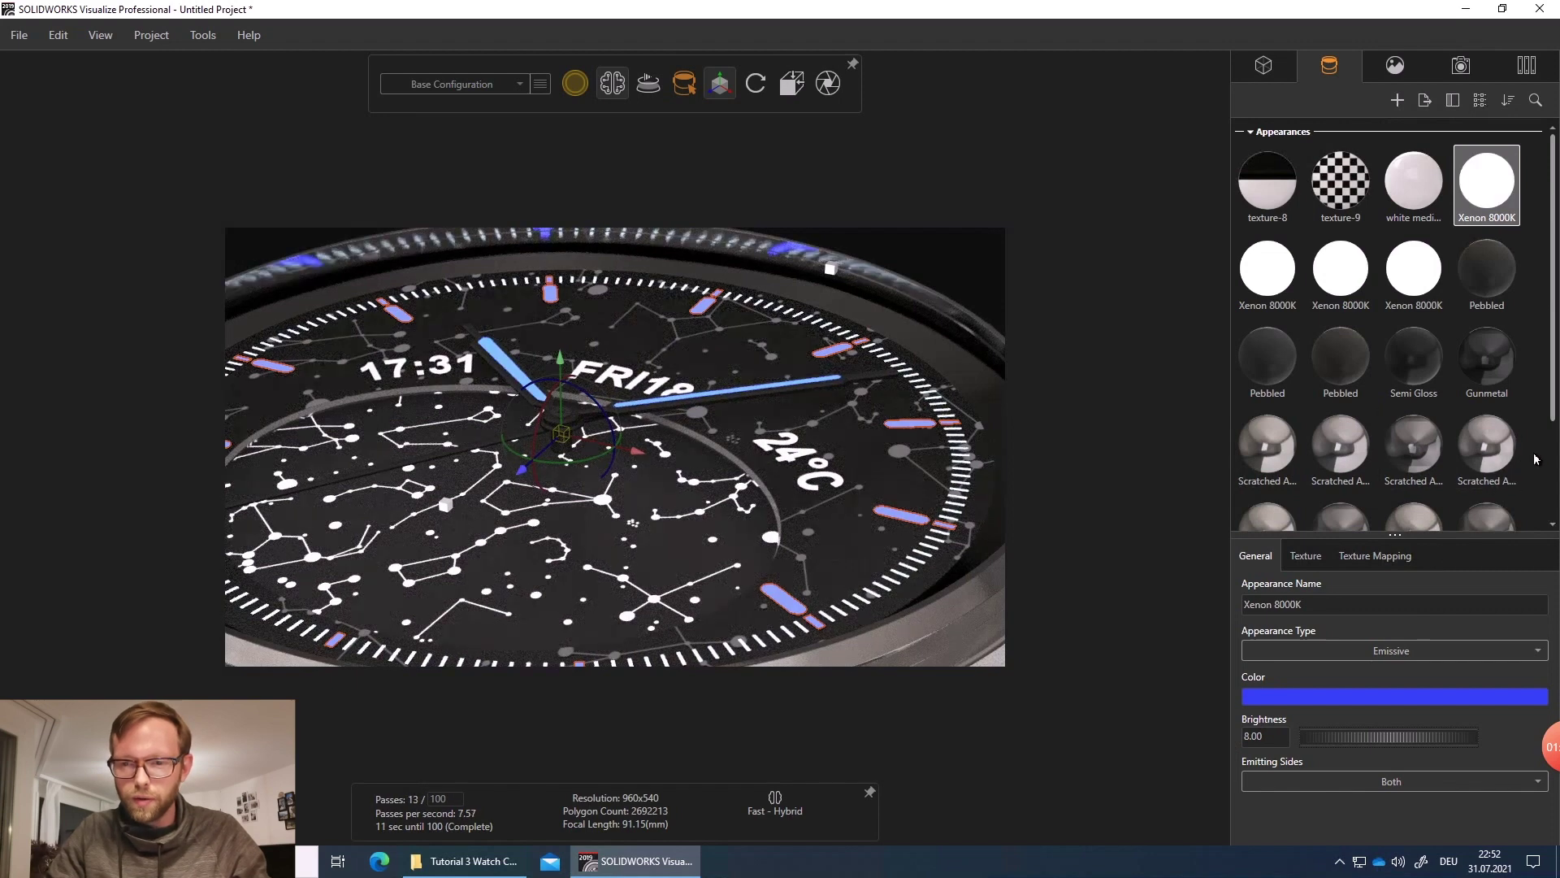
left_click(1535, 457)
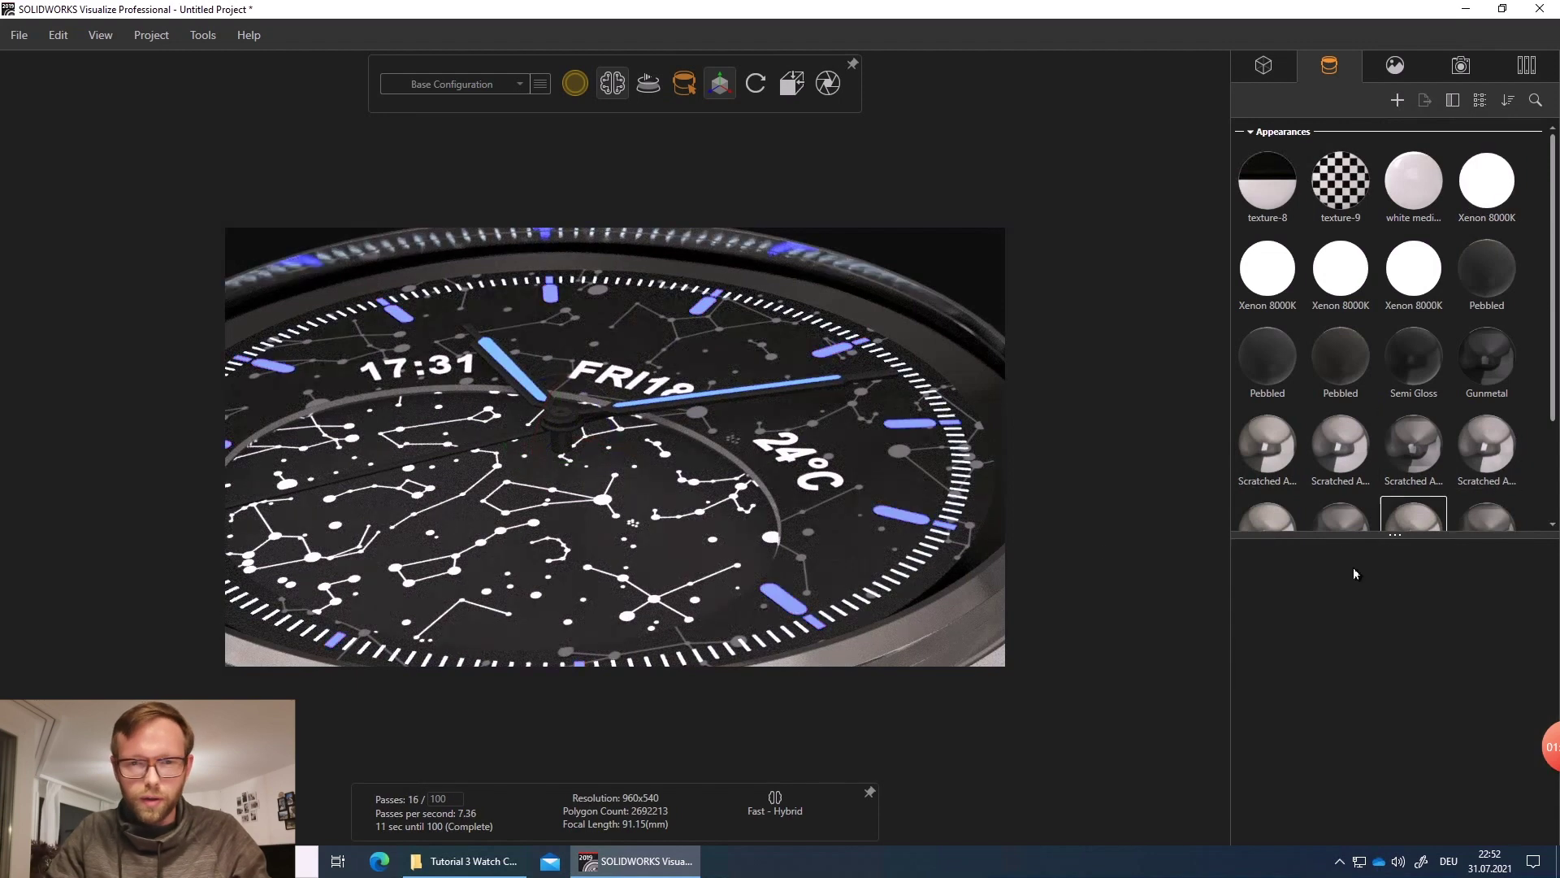
- Give the minute tick marks a blue emissive colour with hue 237, saturation 85 and brightness 8, and deselect their appearance
left_click(921, 386)
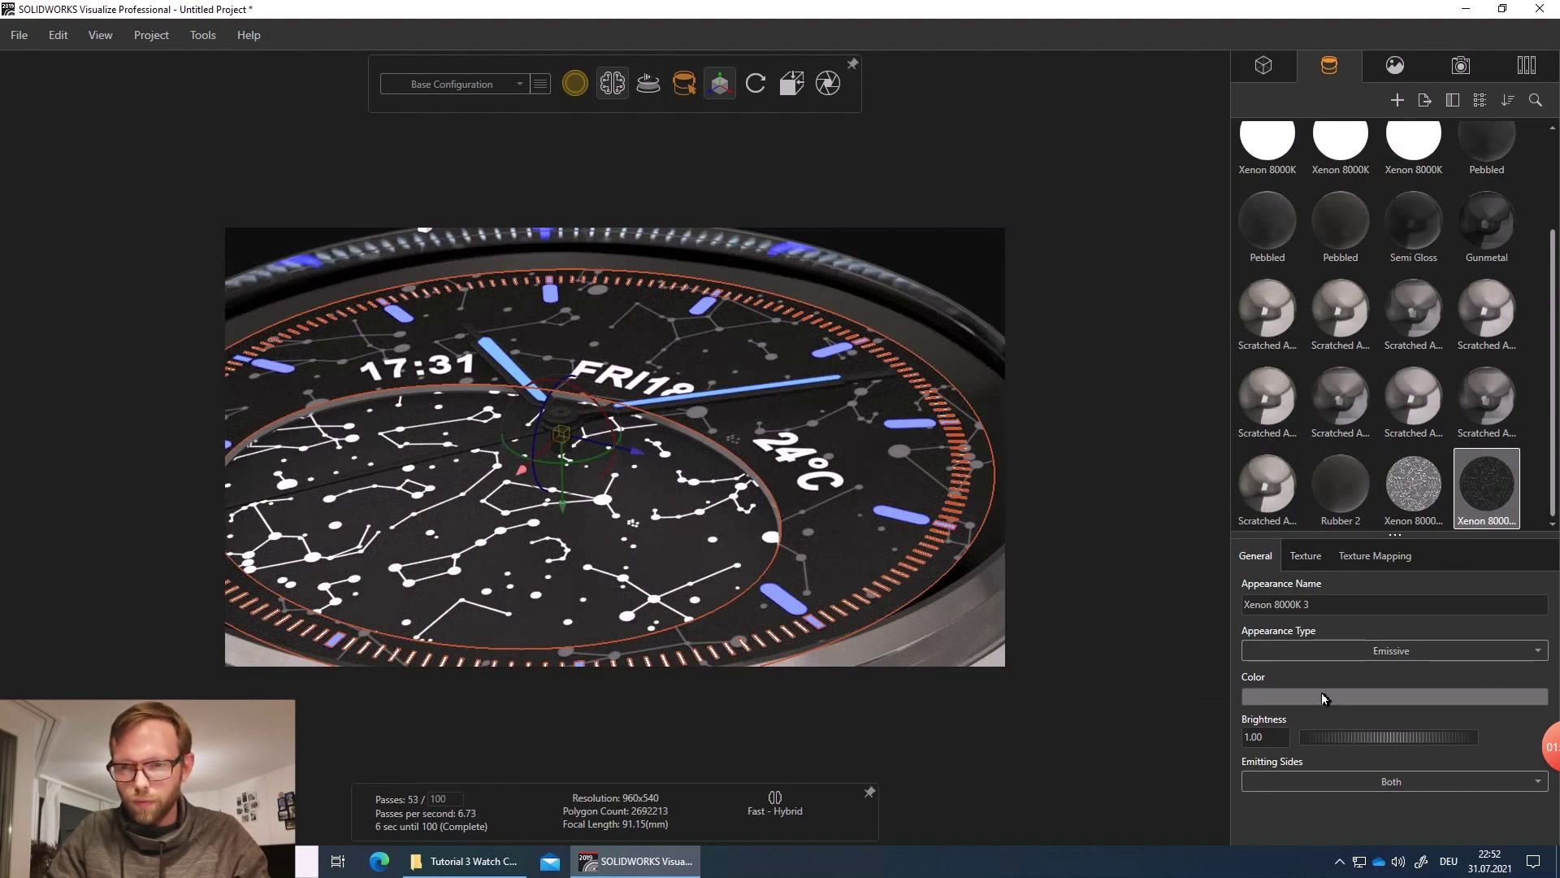
scroll(904, 379, "up", 5)
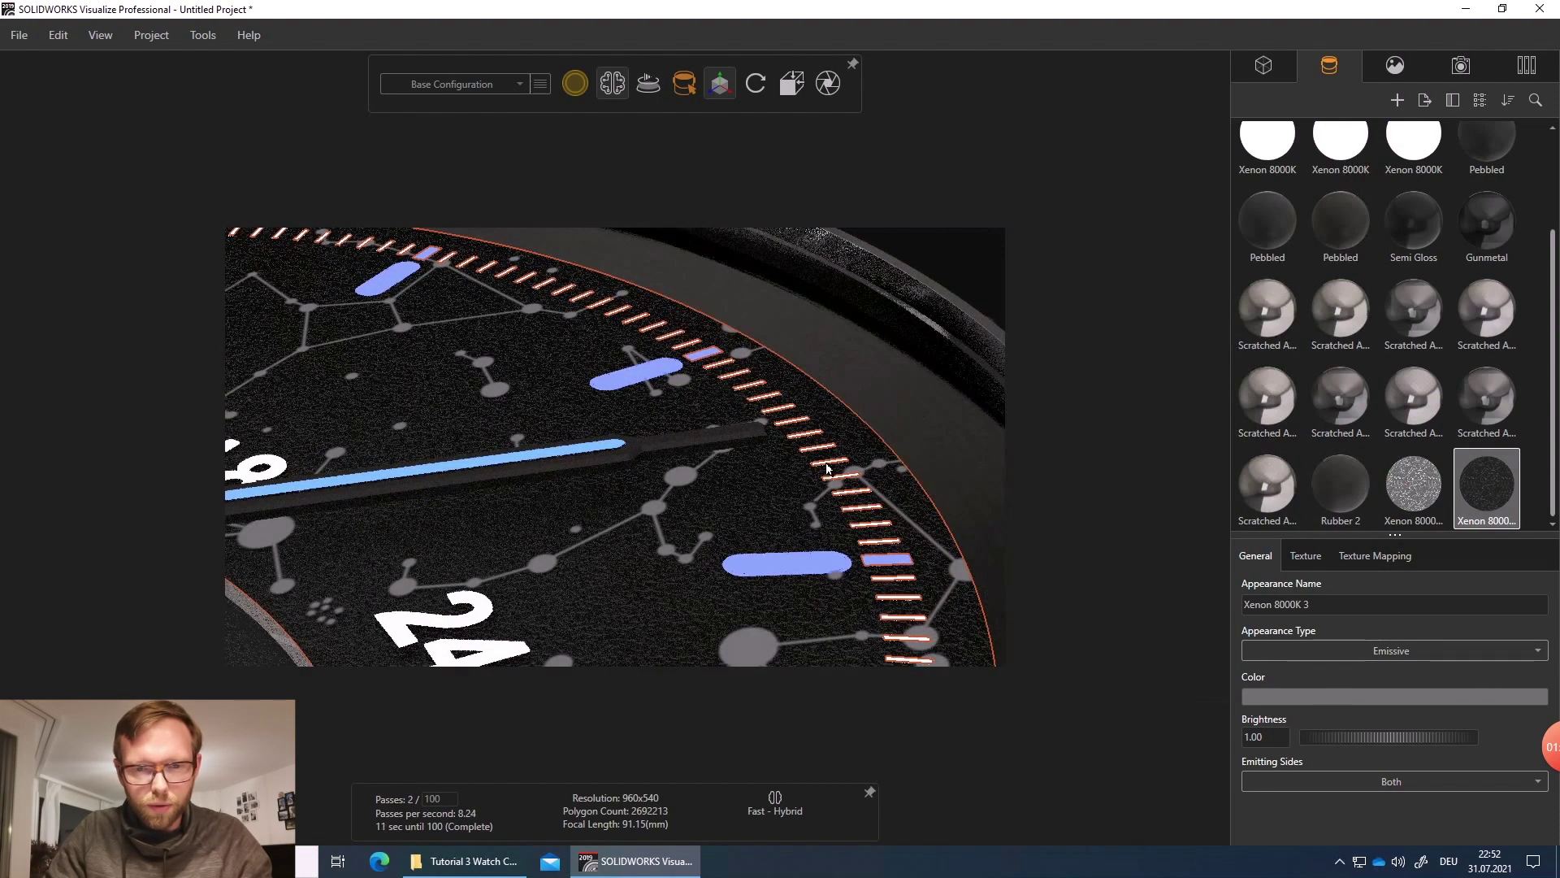
left_click(832, 470)
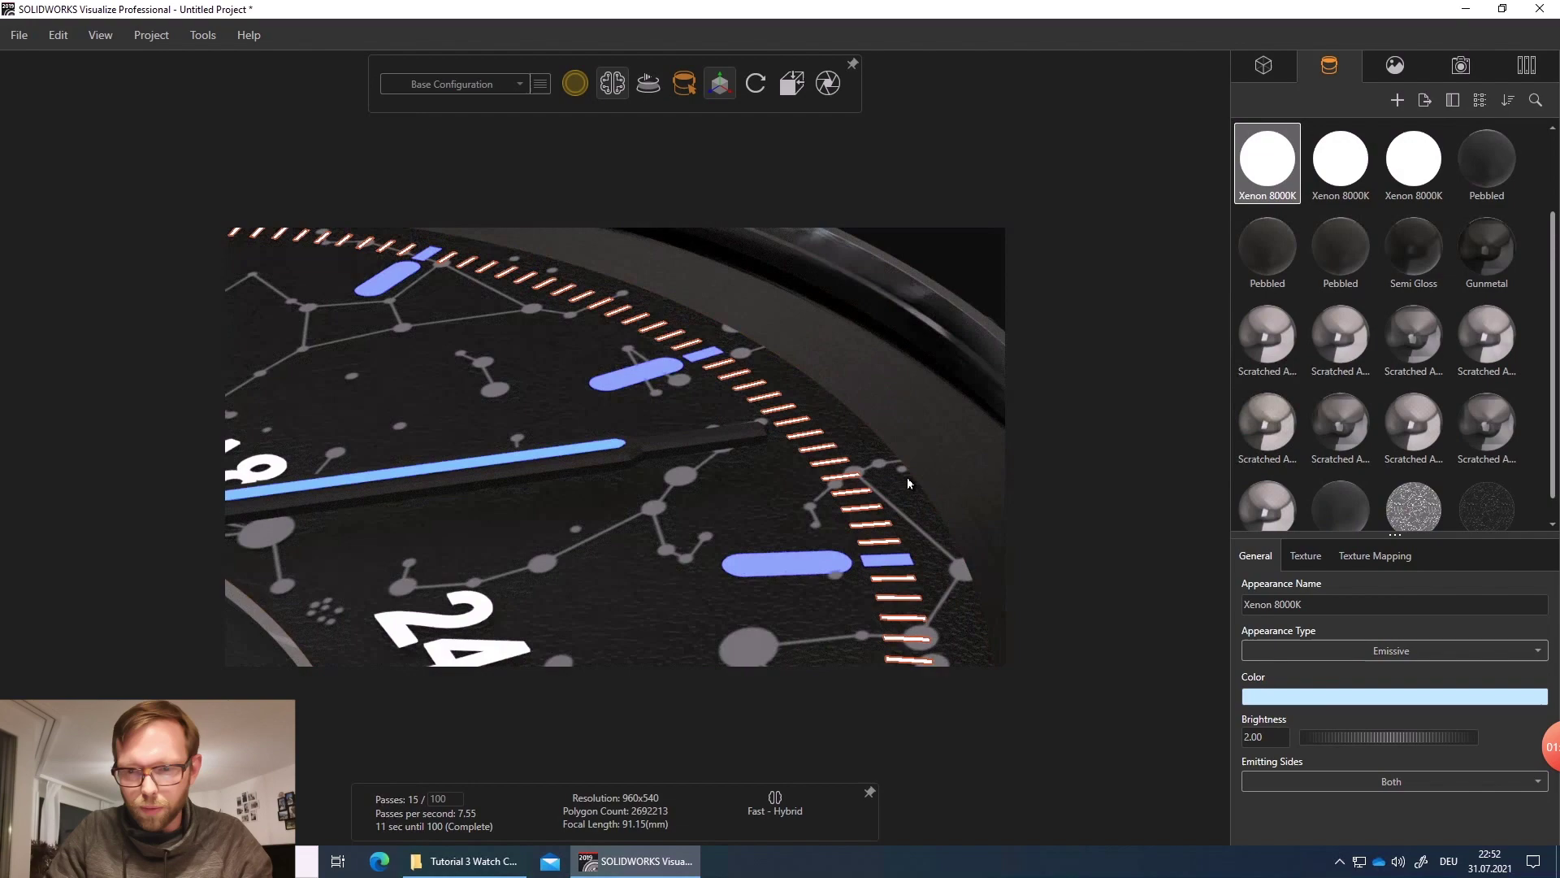
left_click(1319, 697)
left_click(1174, 487)
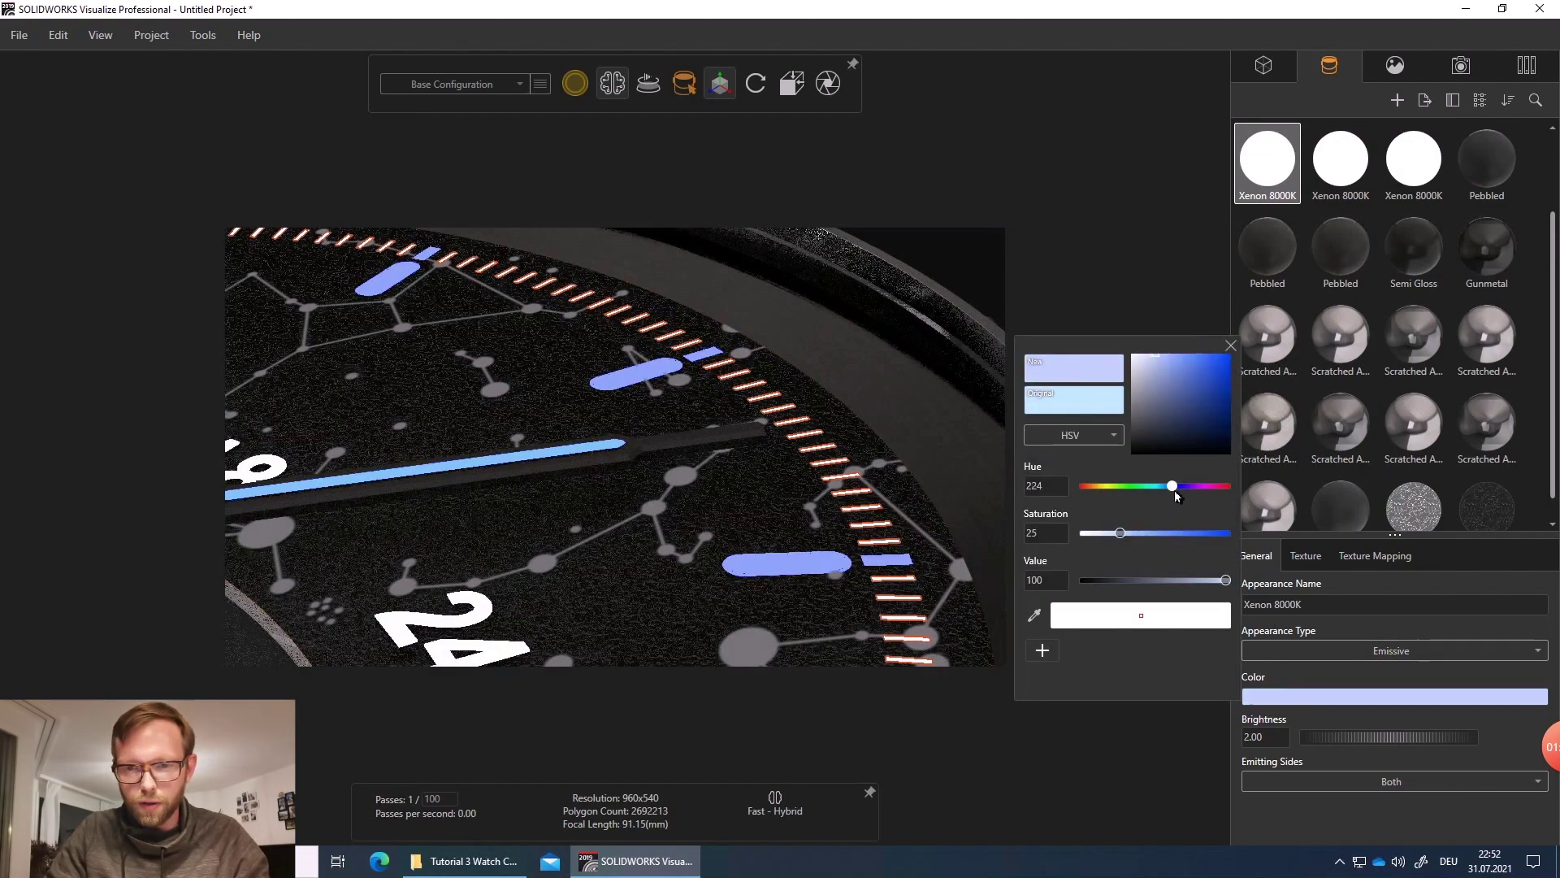
left_click(1196, 533)
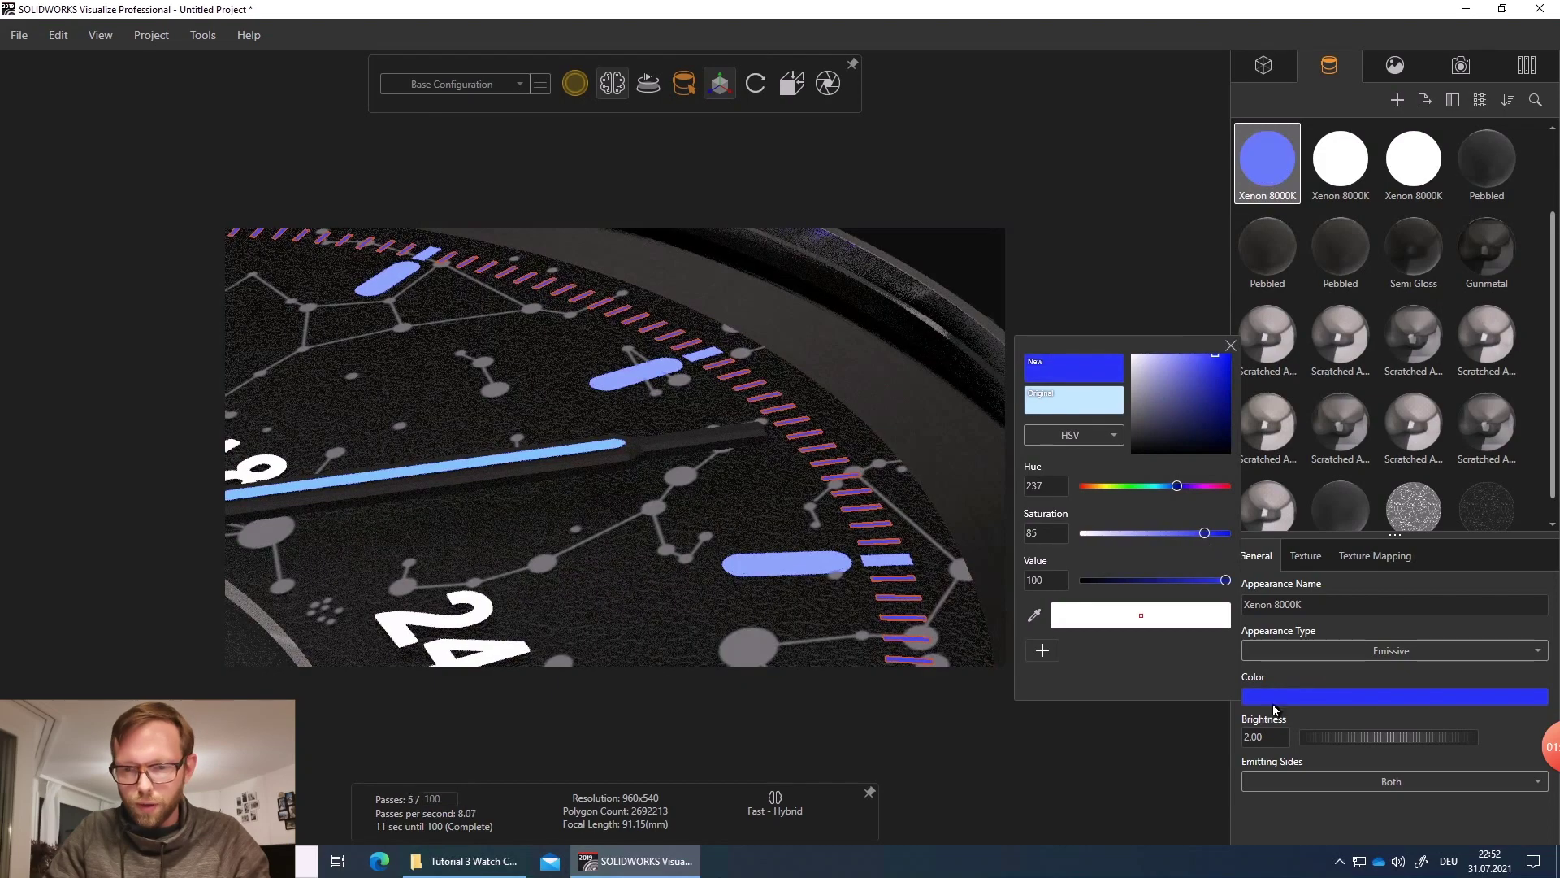
left_click(1277, 739)
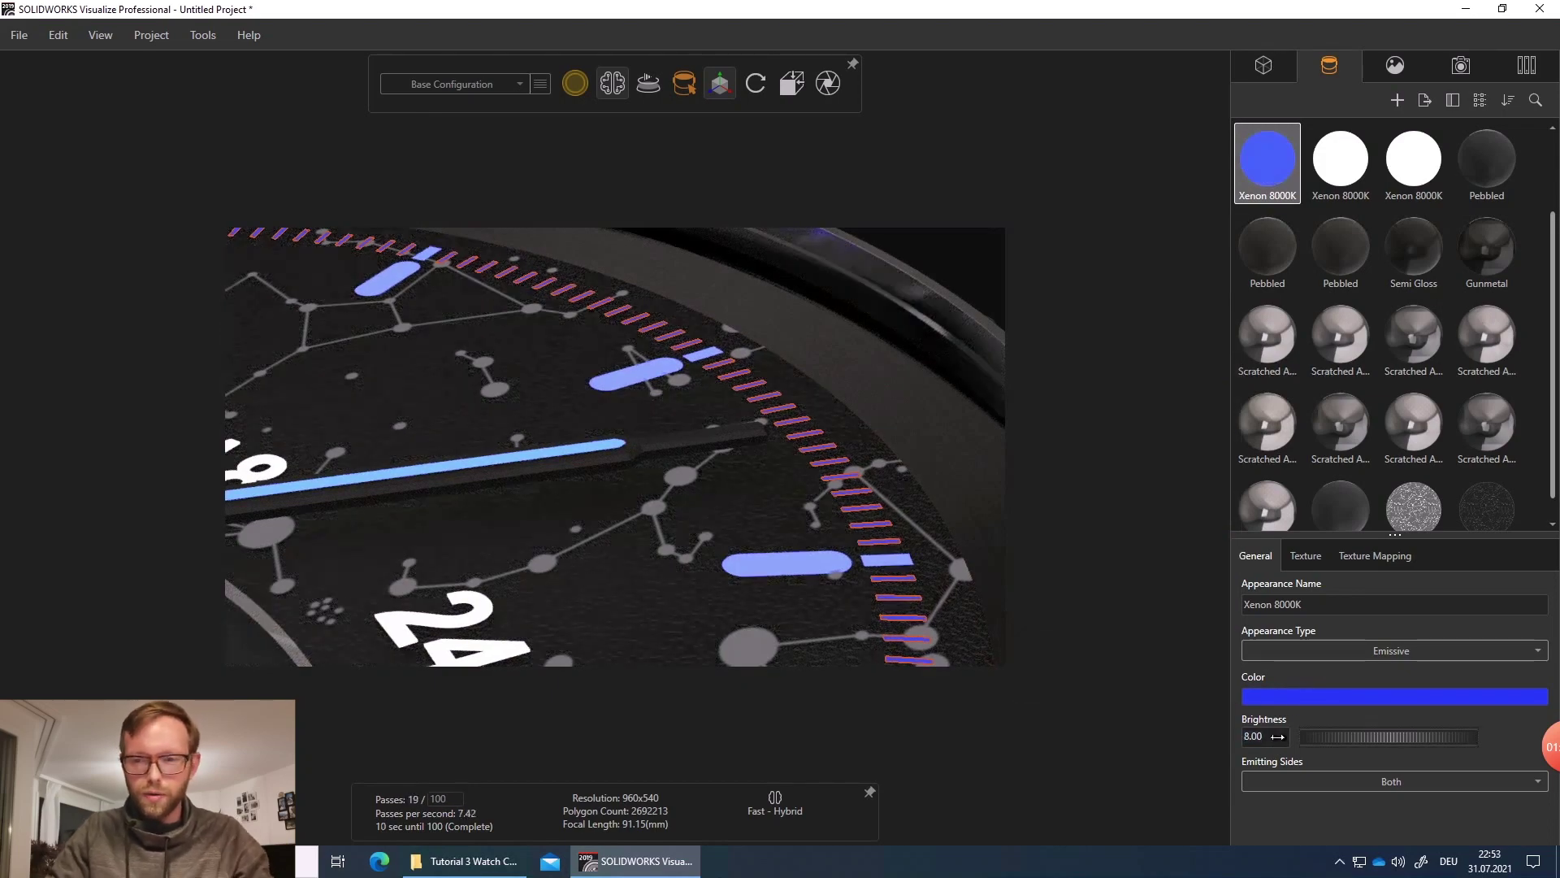
type("8")
key("Return")
left_click(903, 319)
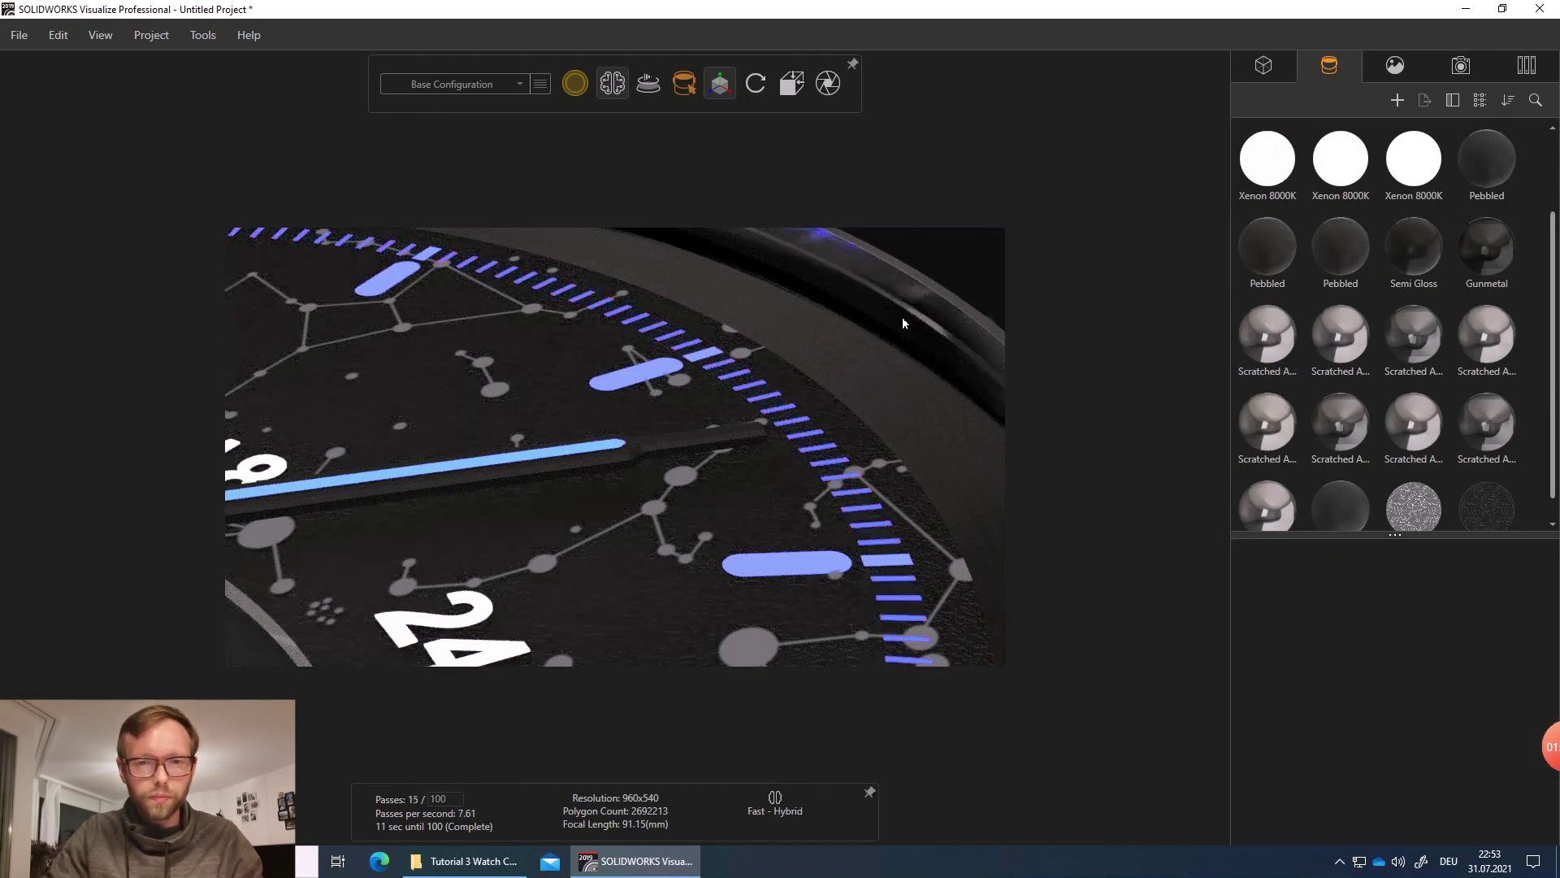
- Frame the dial and crown in a close-up view and duplicate the Default Camera
left_click_drag(902, 320, 728, 468)
scroll(729, 469, "up", 3)
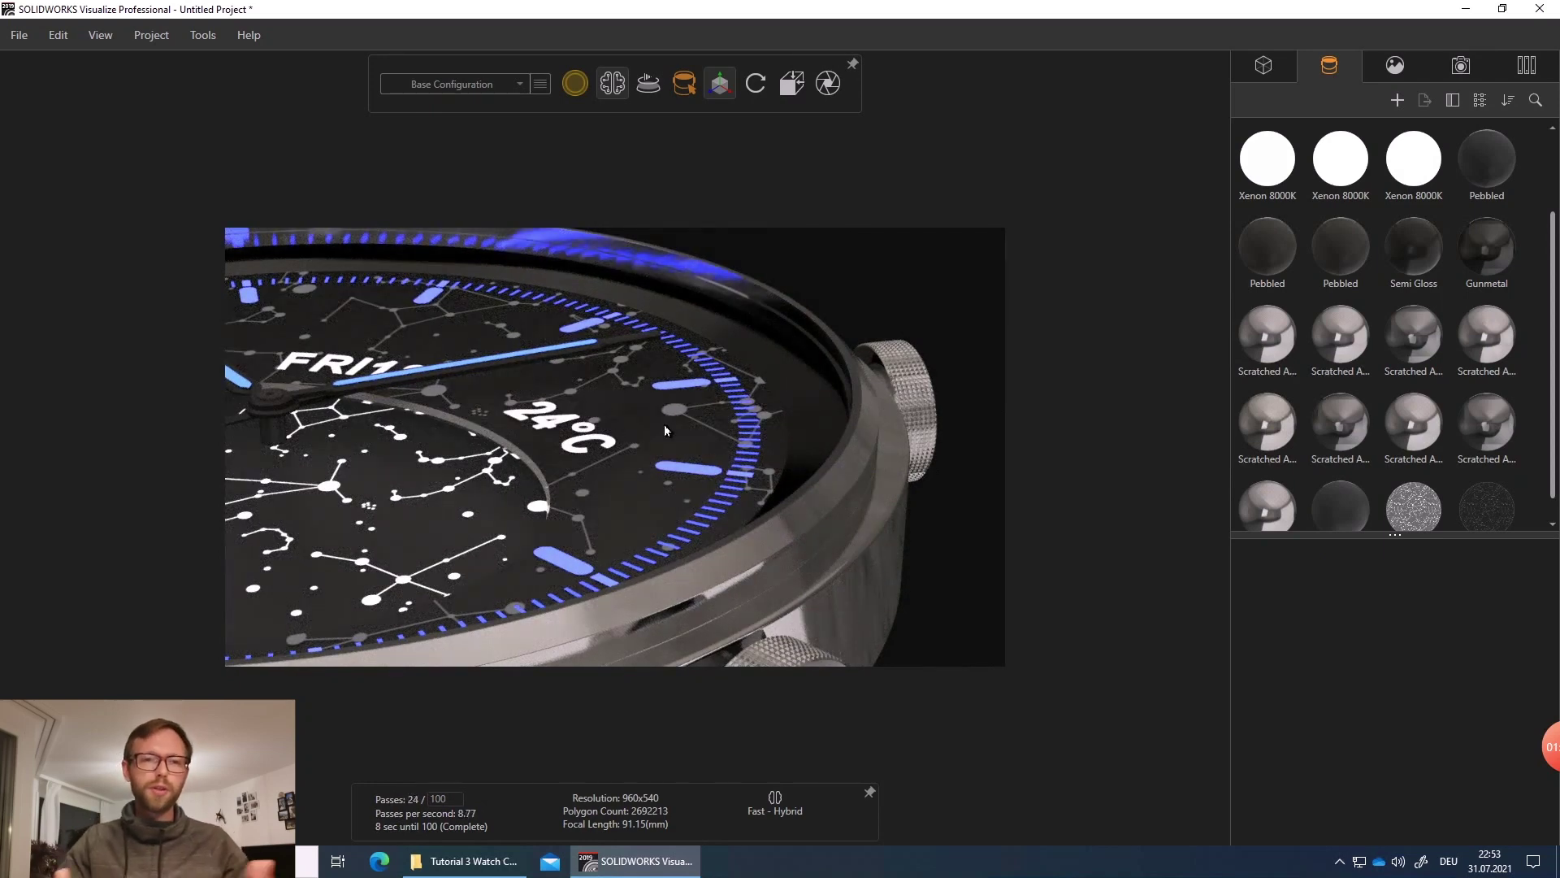
left_click(1460, 69)
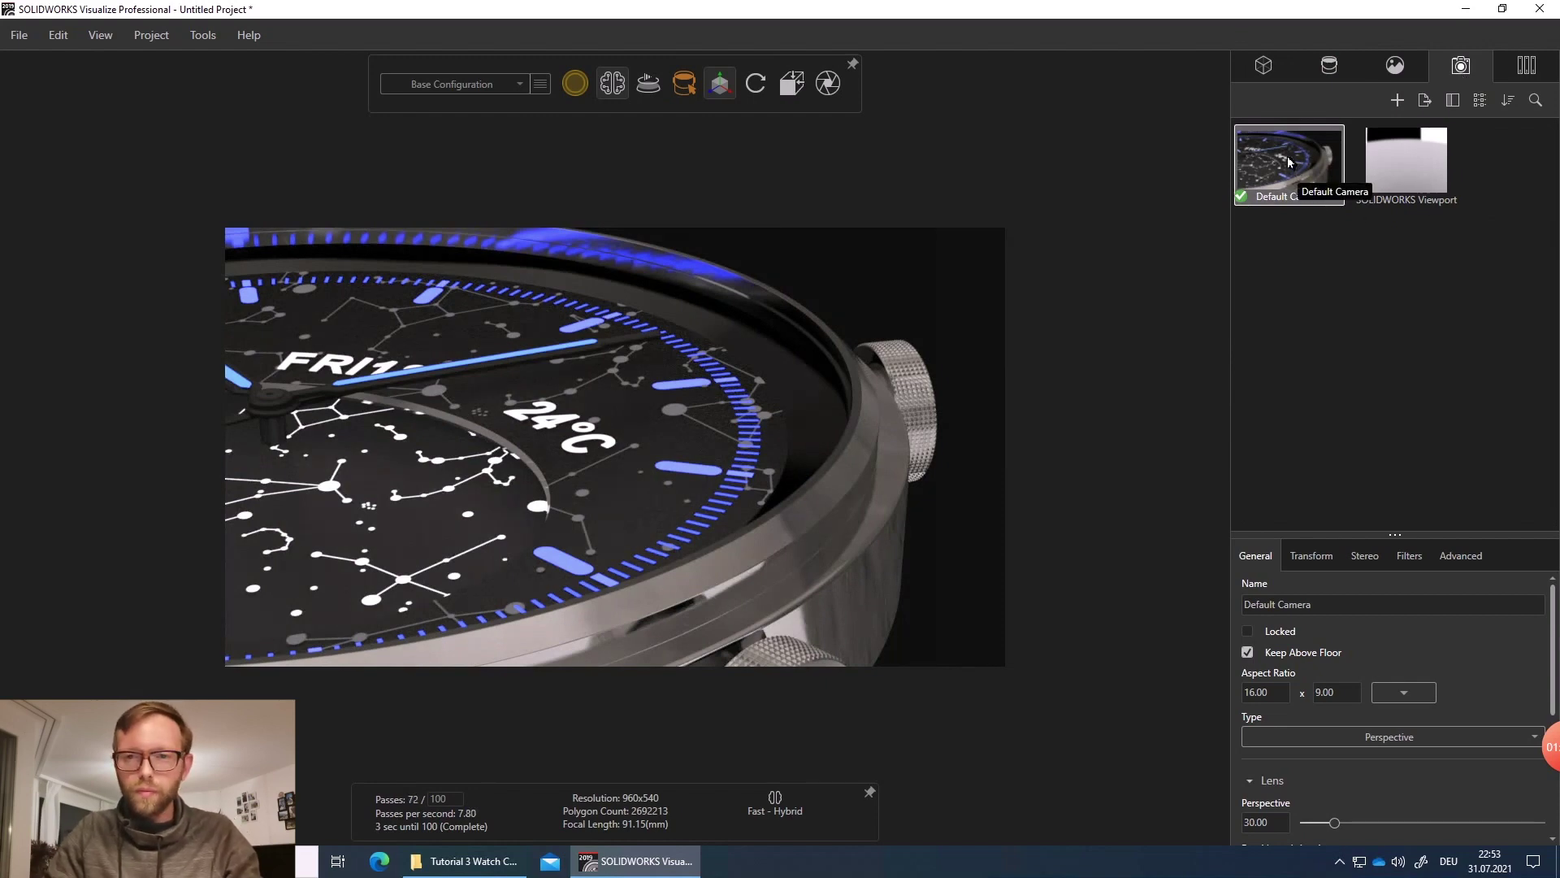
key("ctrl+v")
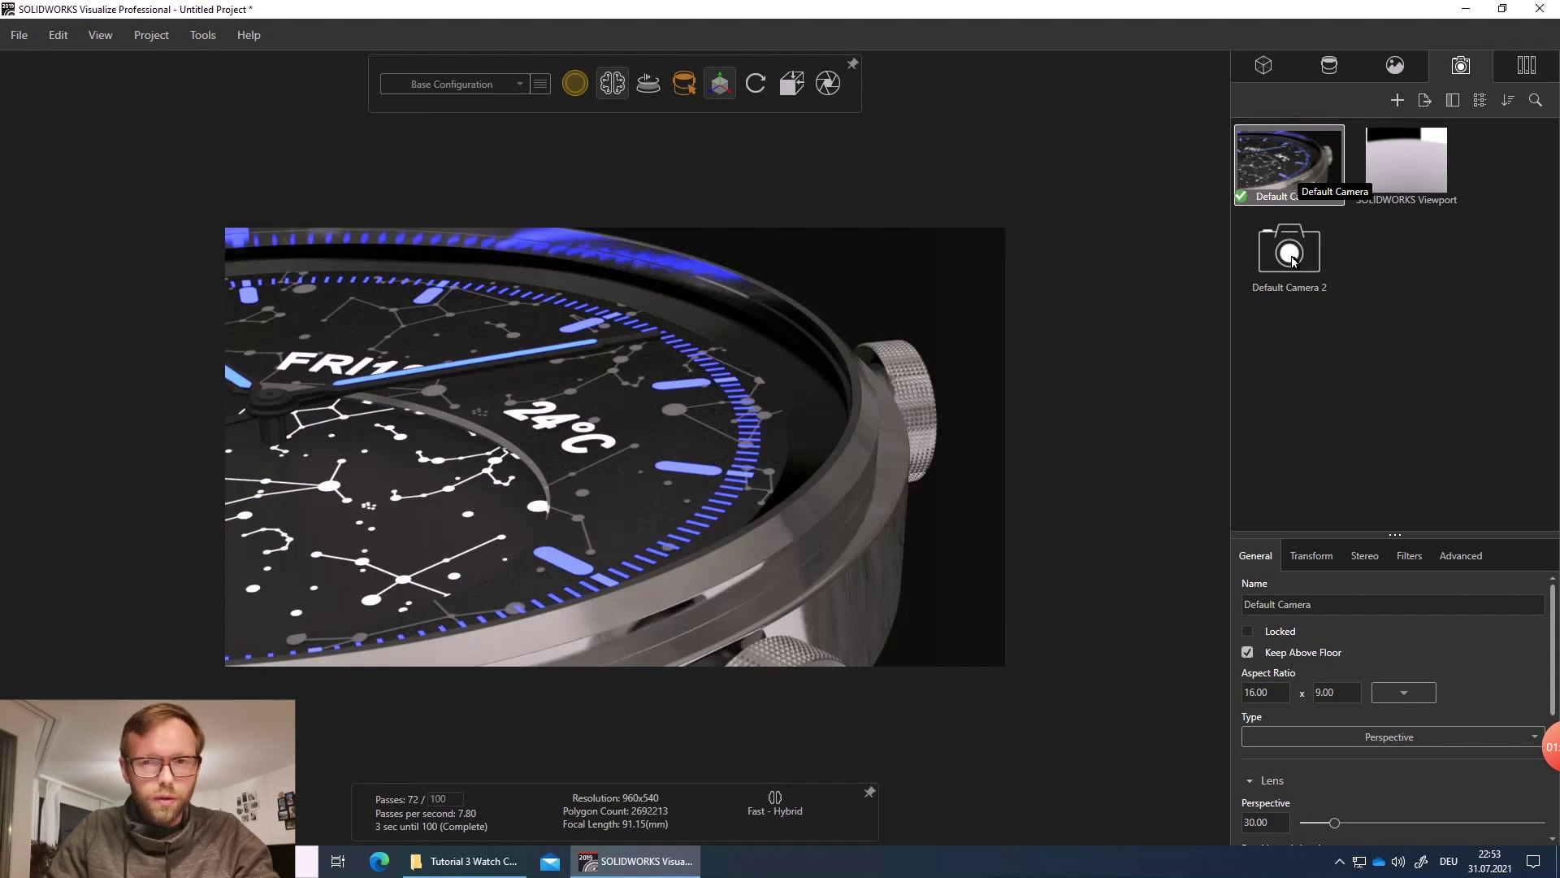
- Activate Default Camera 2 and reframe its close-up of the dial's edge and crown in the Accurate render mode
left_click(1296, 291)
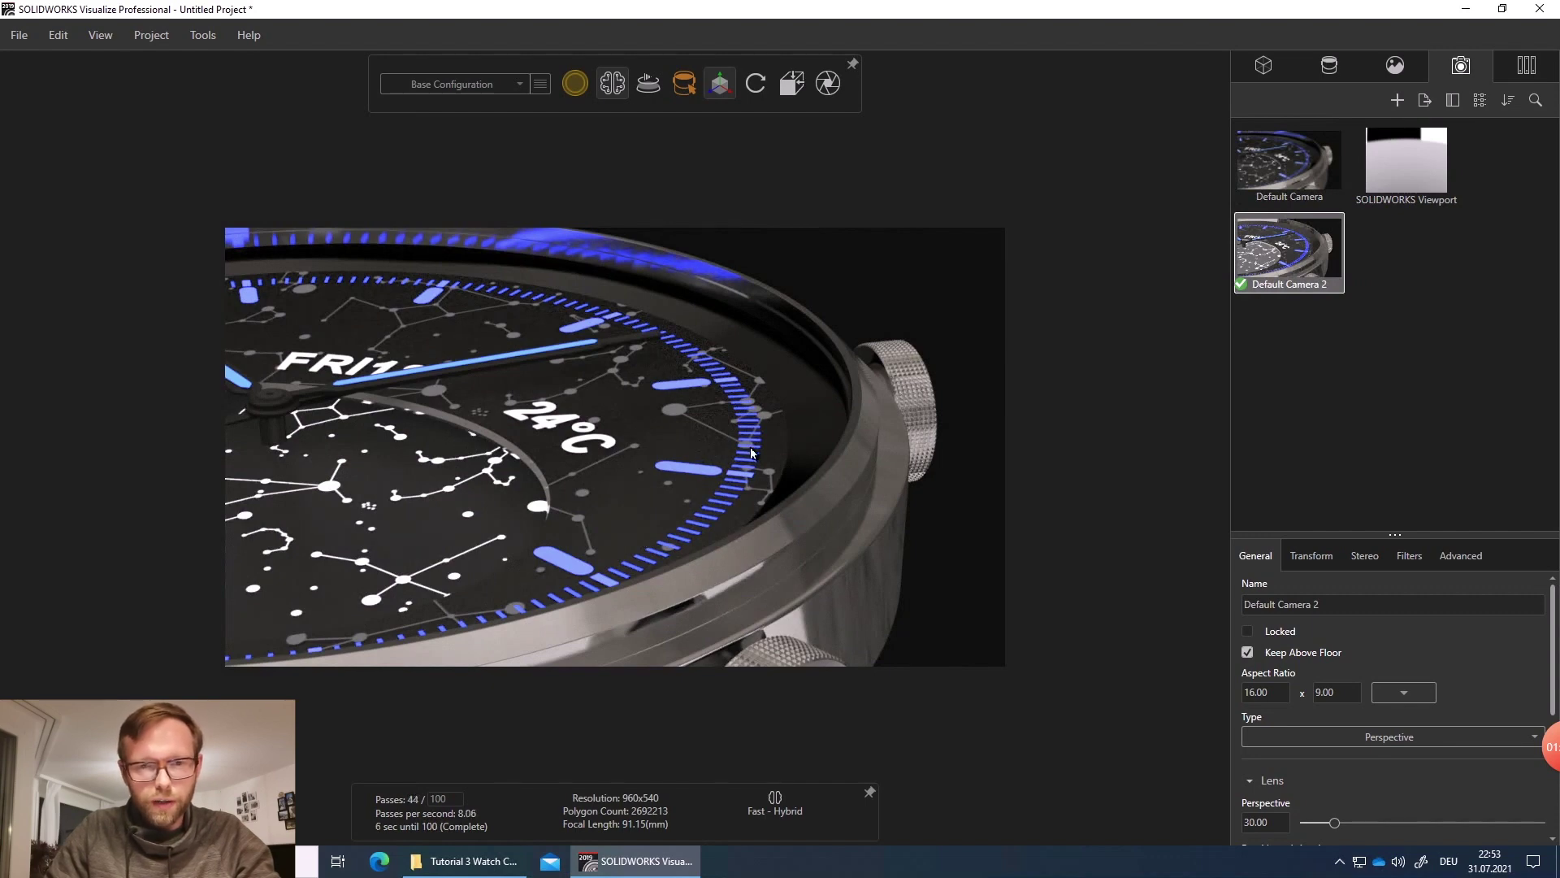
scroll(752, 451, "up", 5)
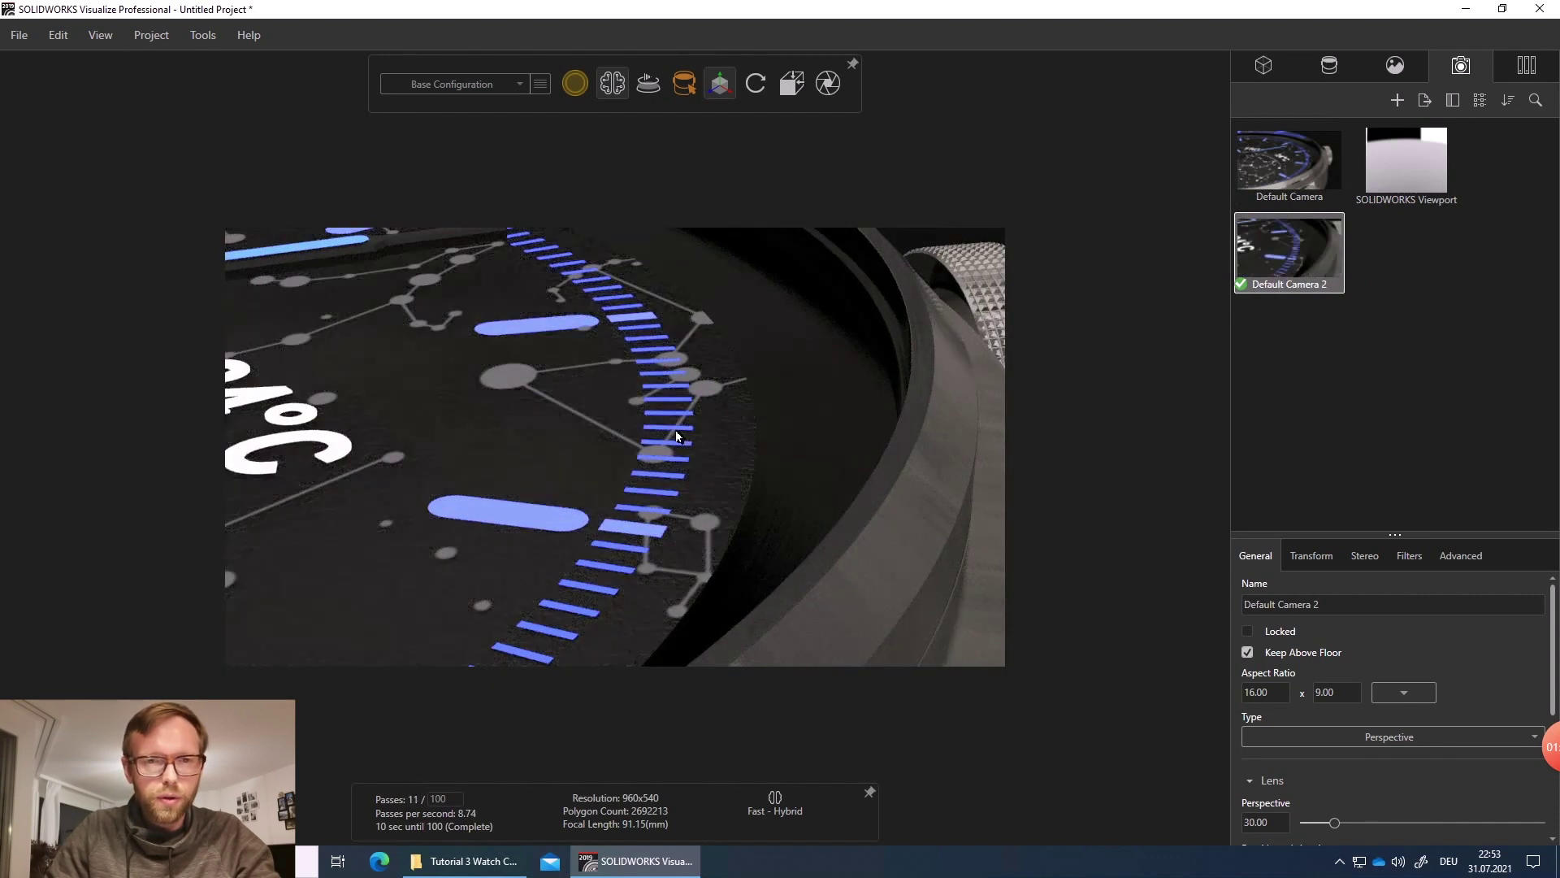
scroll(676, 437, "down", 5)
mouse_move(567, 86)
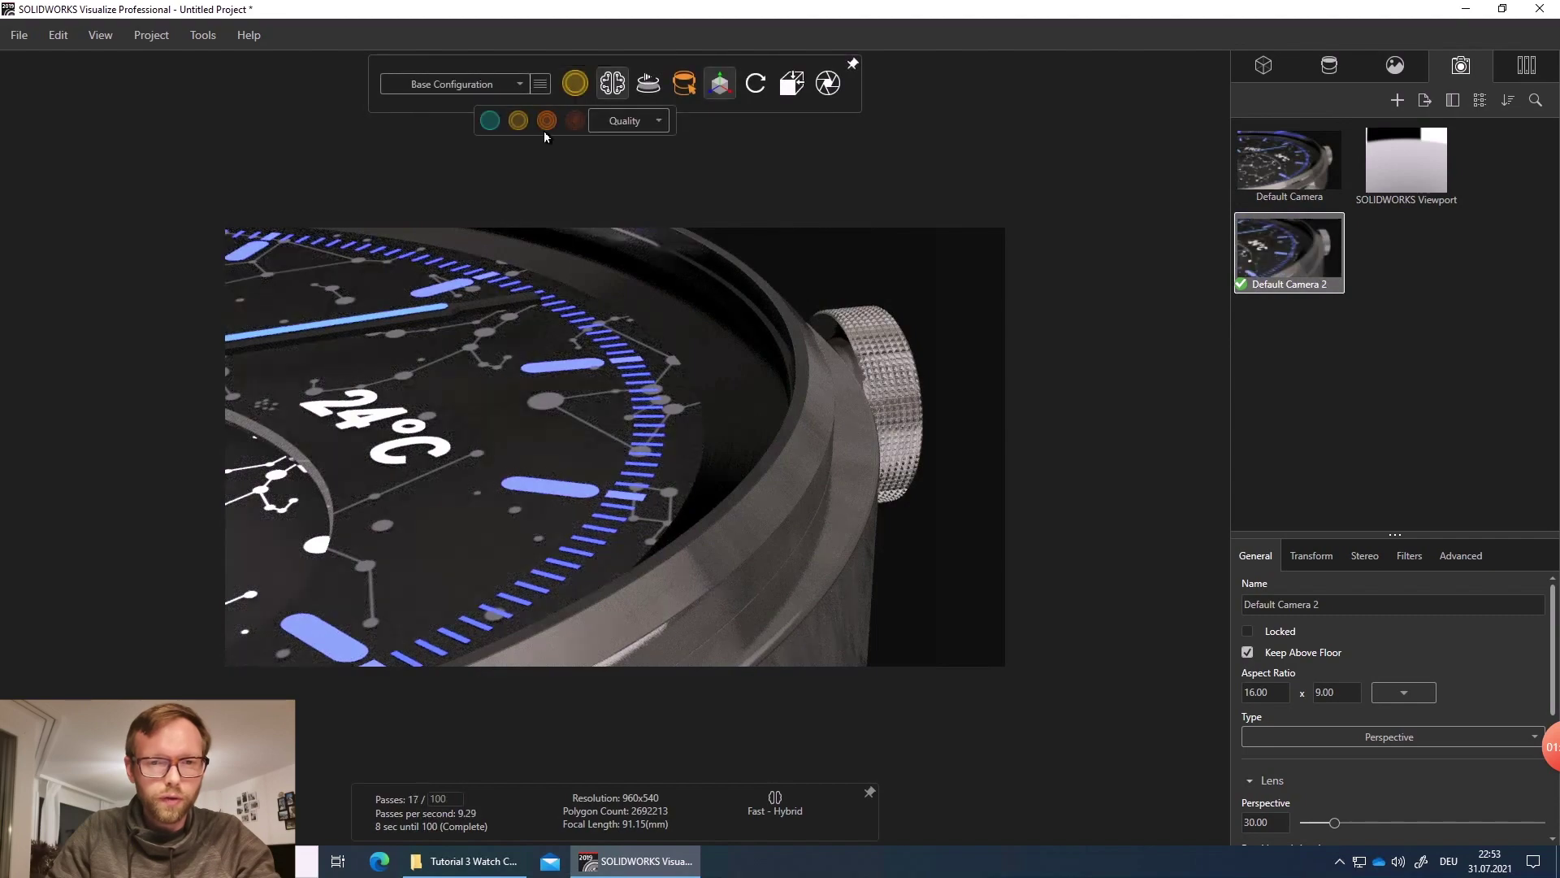
left_click(547, 120)
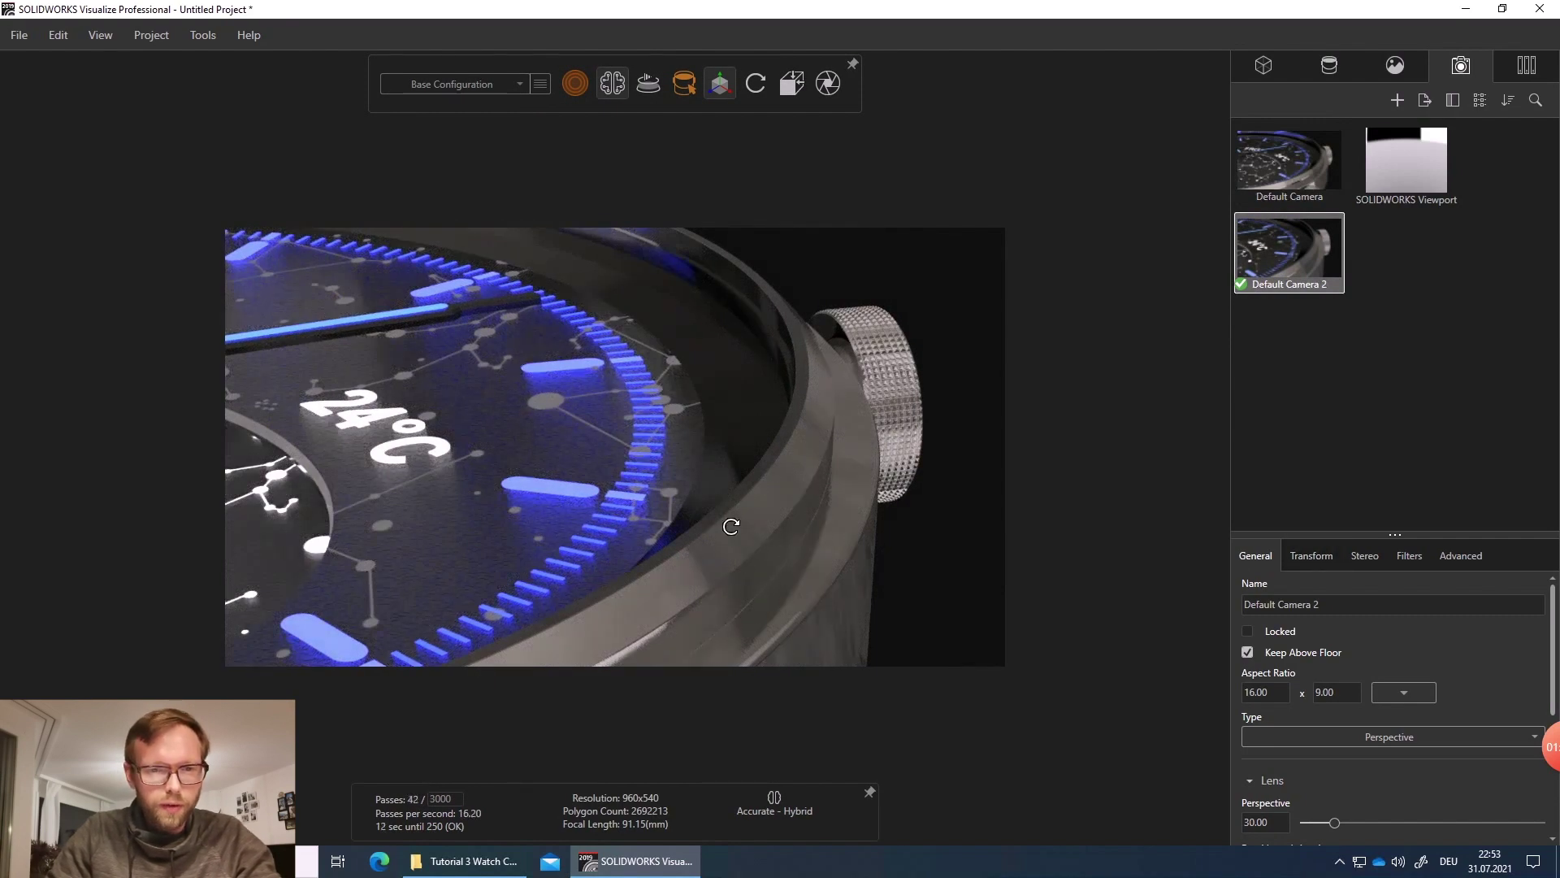
left_click_drag(731, 526, 758, 502)
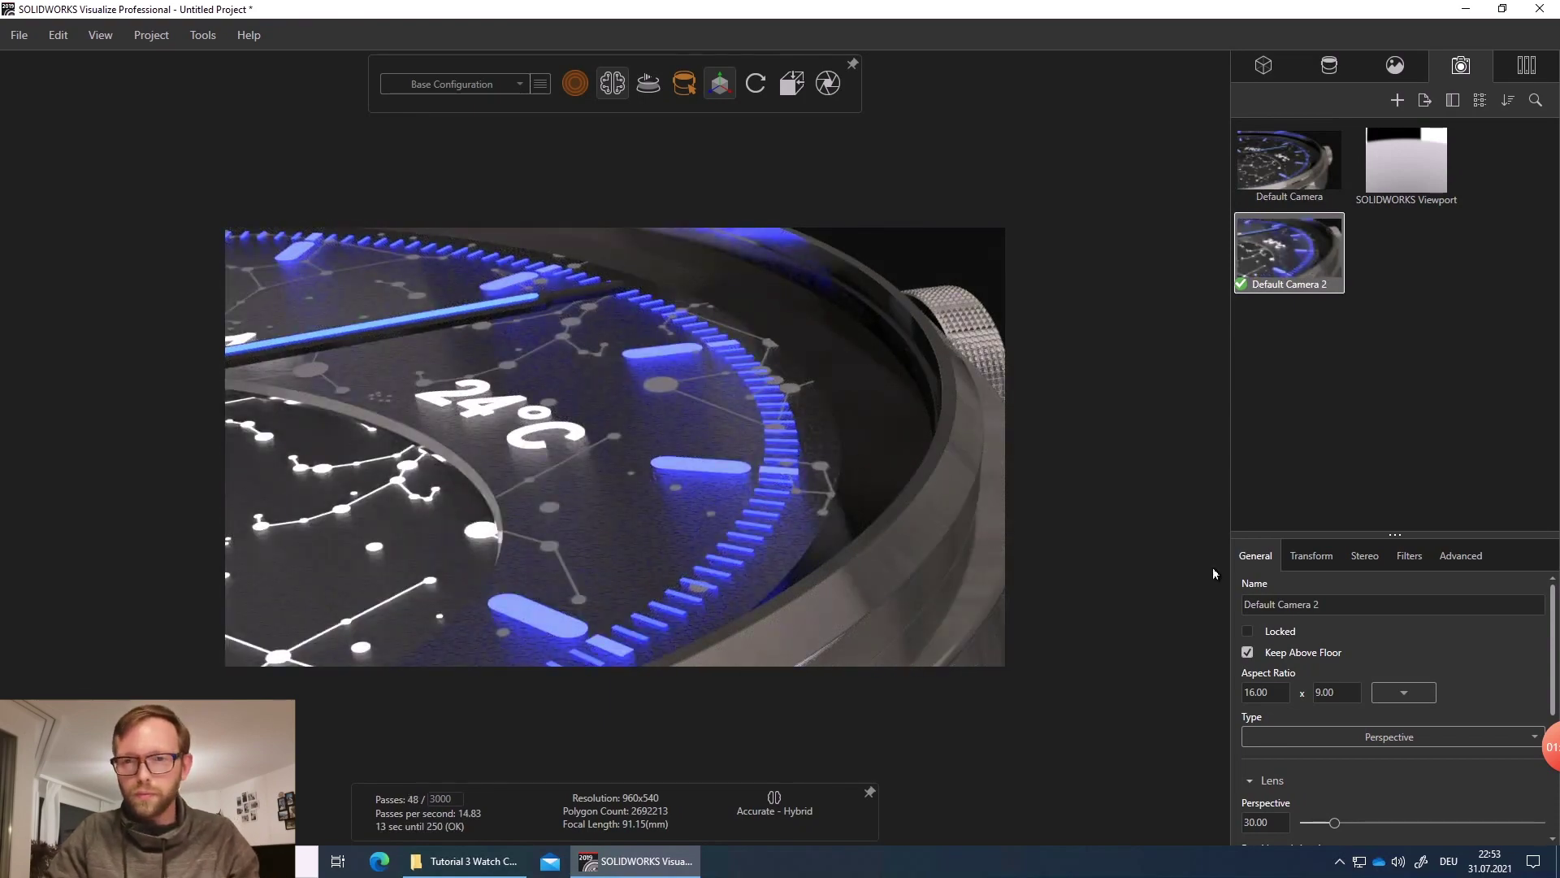
- Enable post-processing in the filters of Default Camera 2
left_click(1412, 559)
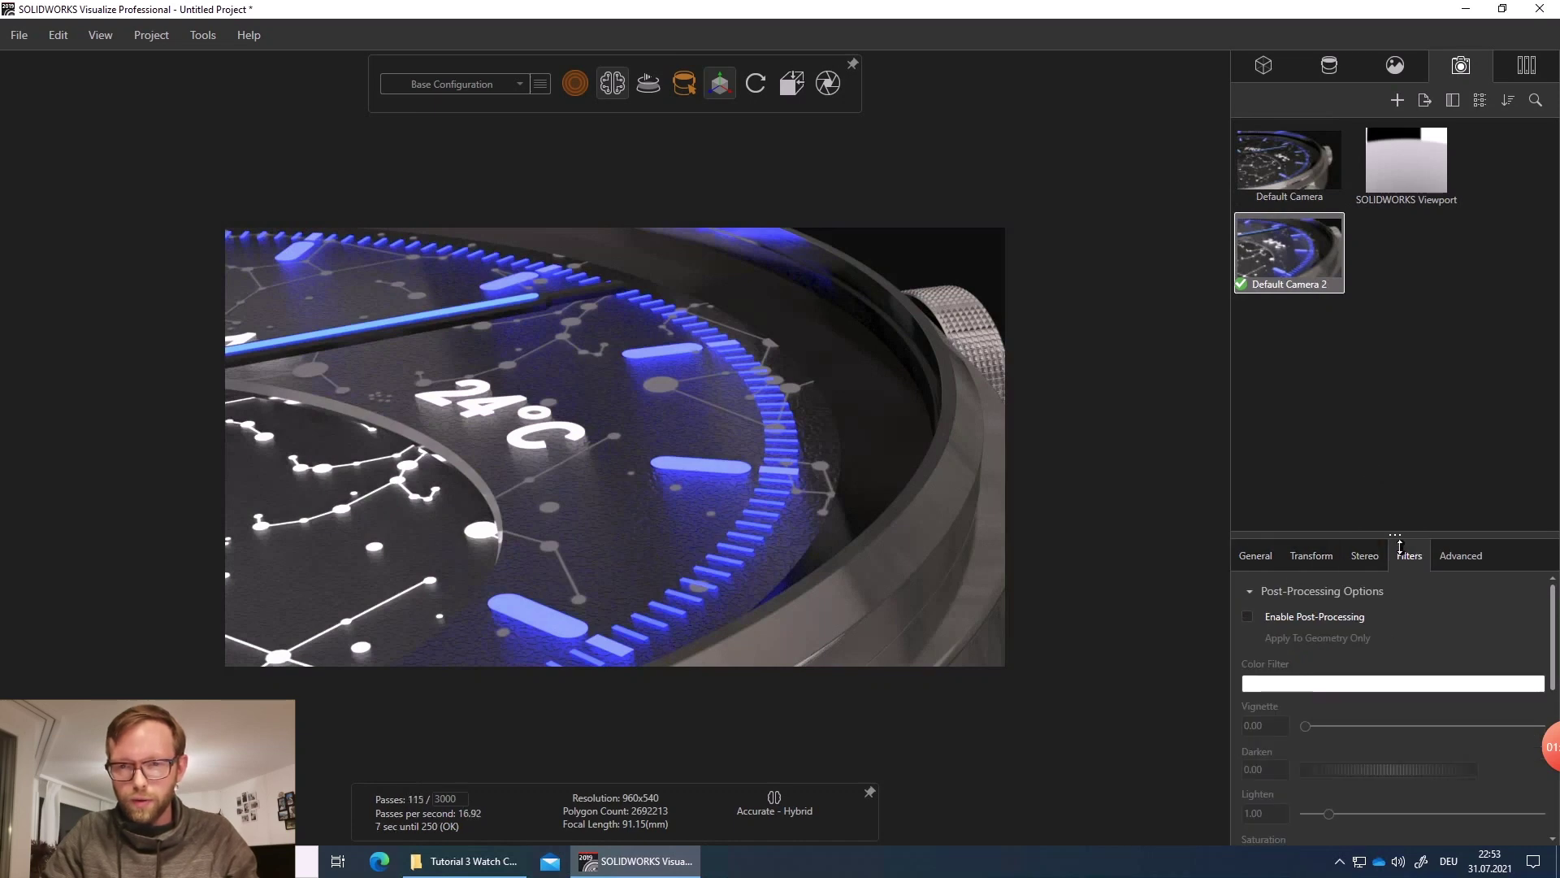
left_click_drag(1399, 547, 1398, 284)
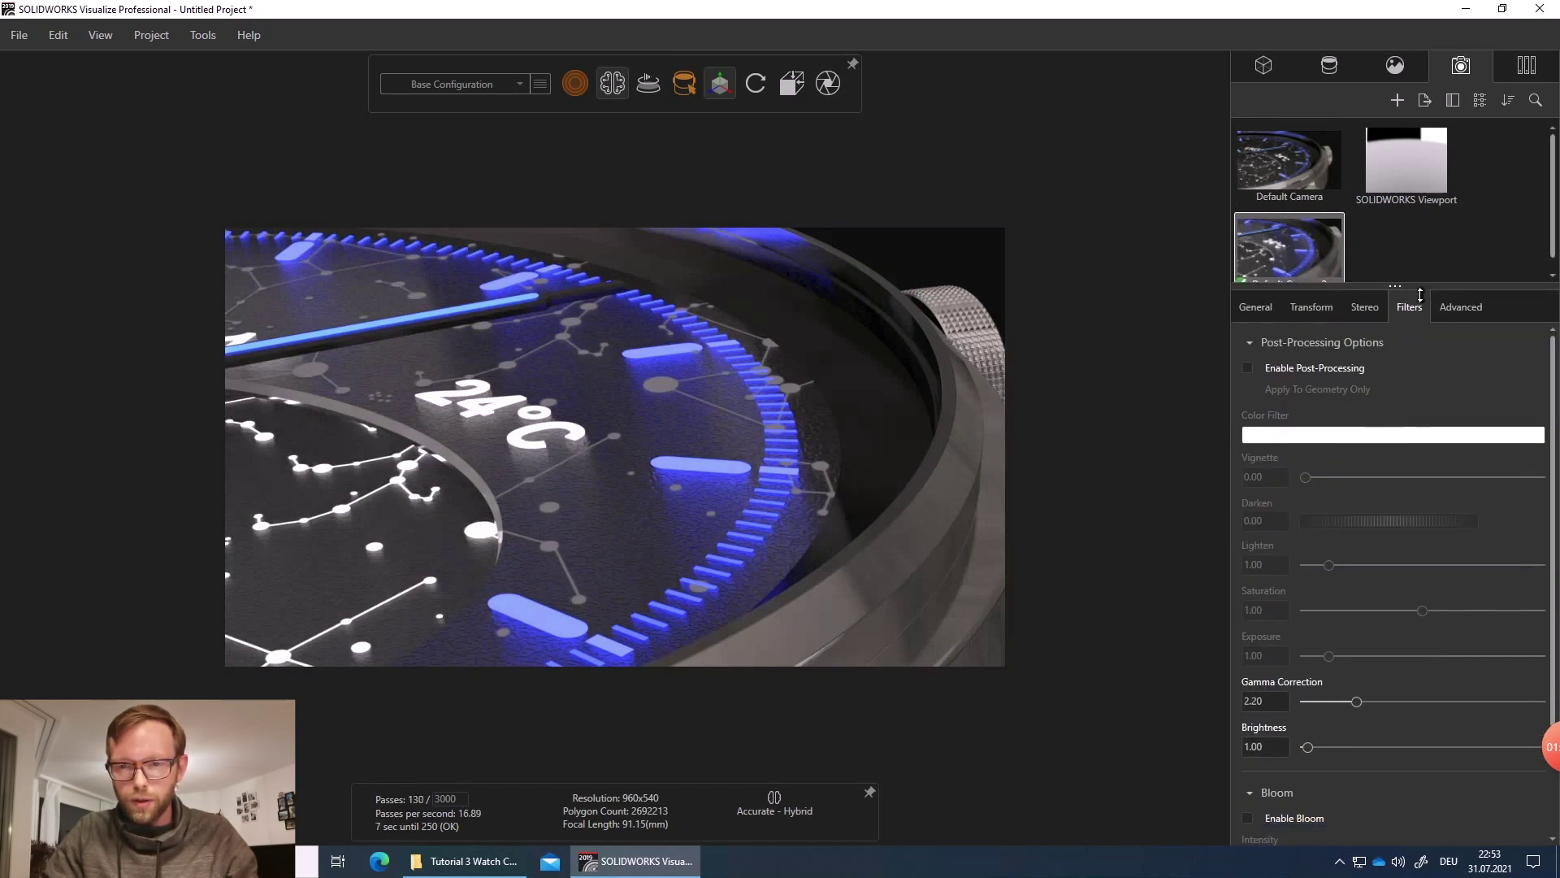
left_click(1248, 364)
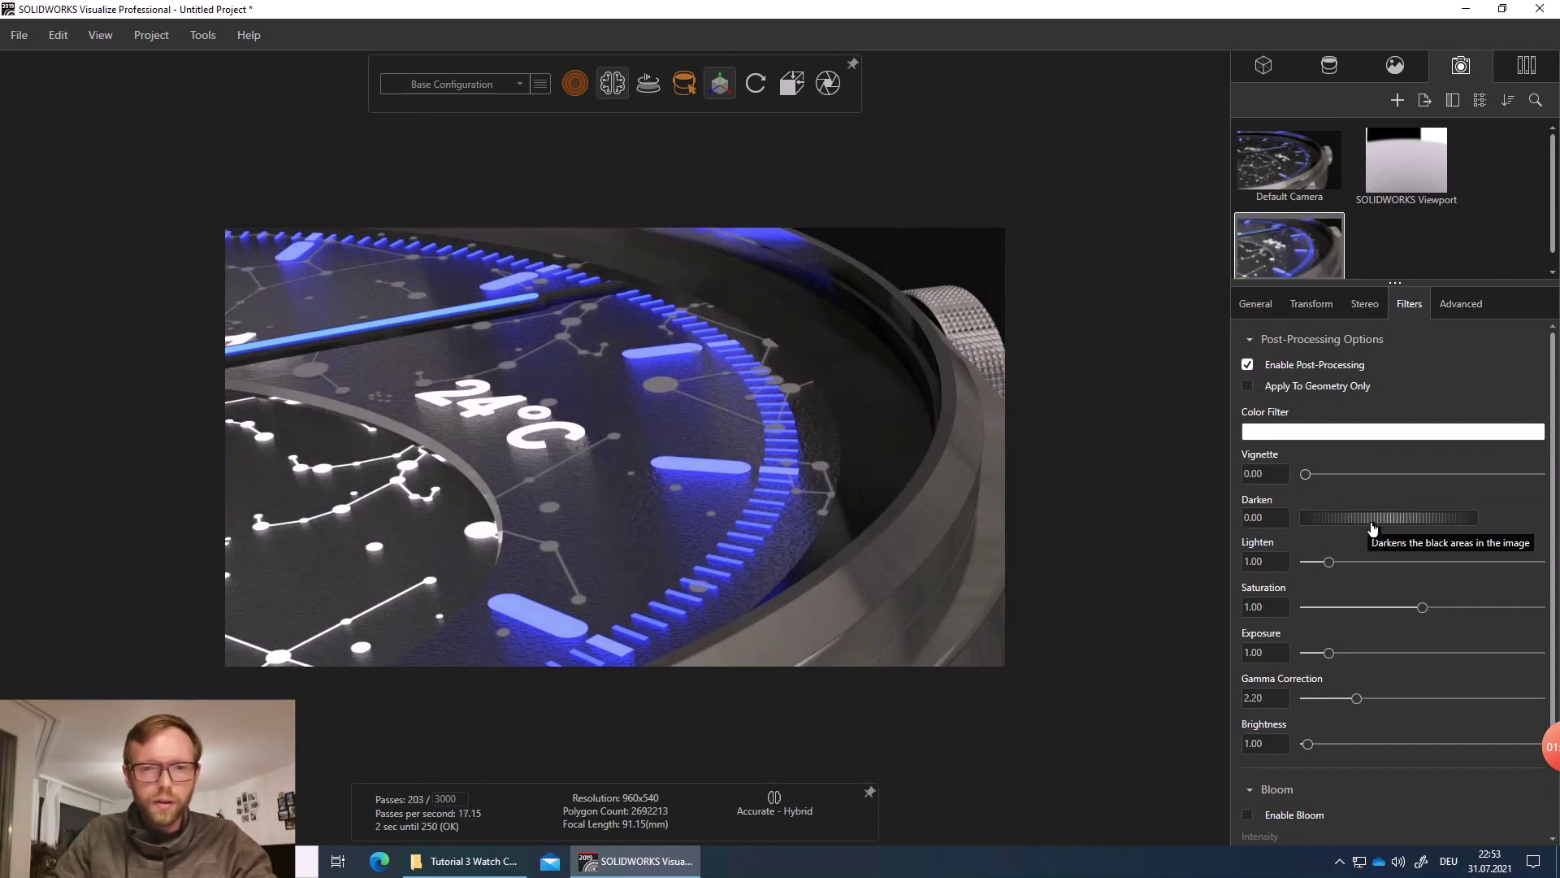
scroll(1341, 688, "down", 2)
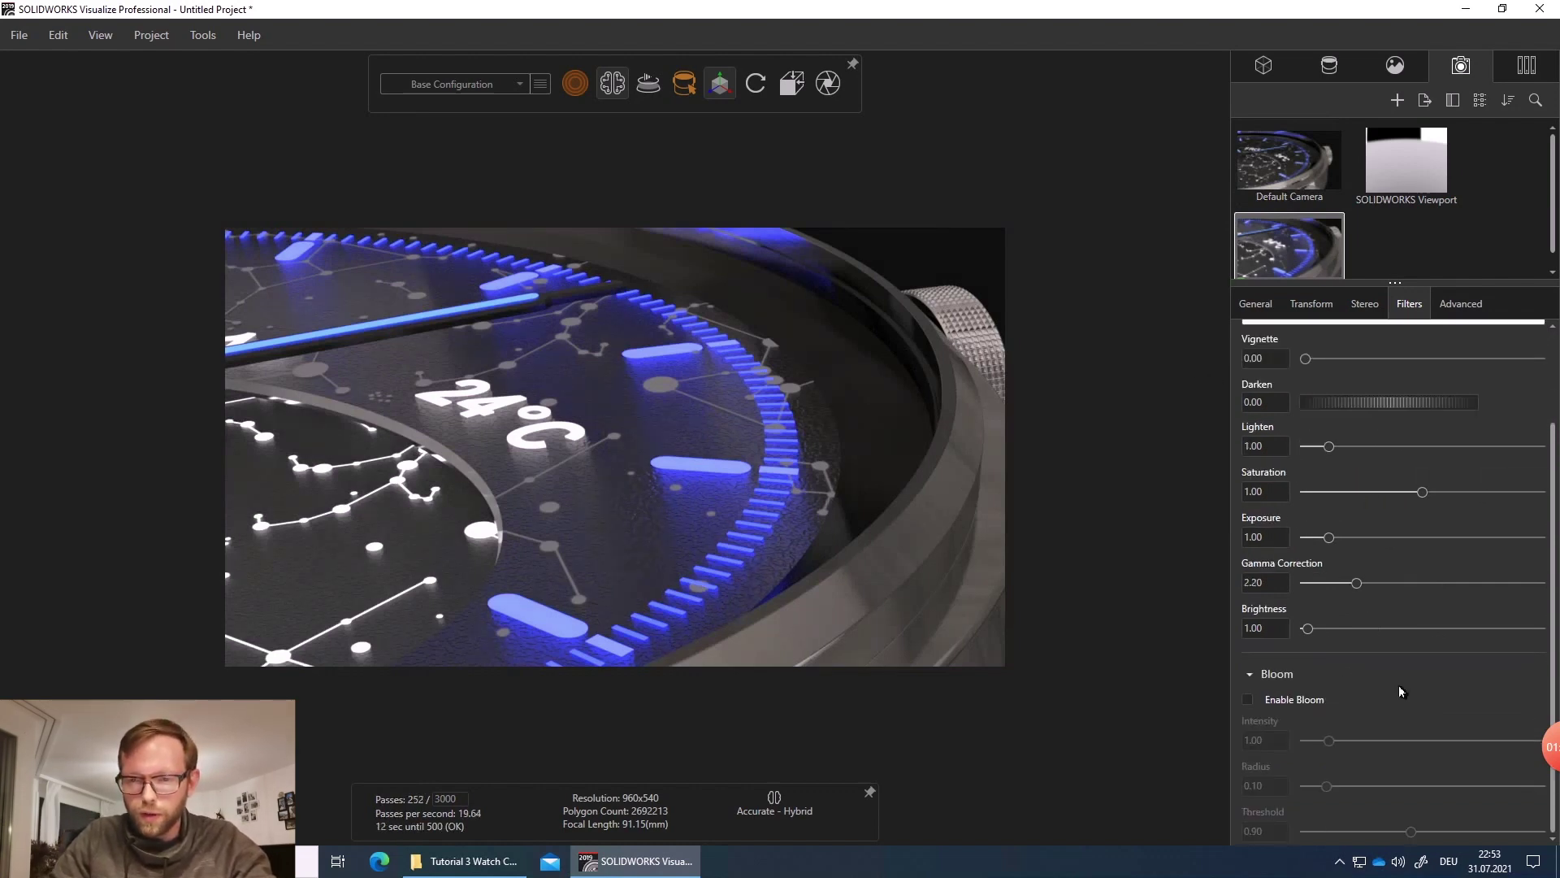
scroll(1381, 682, "up", 1)
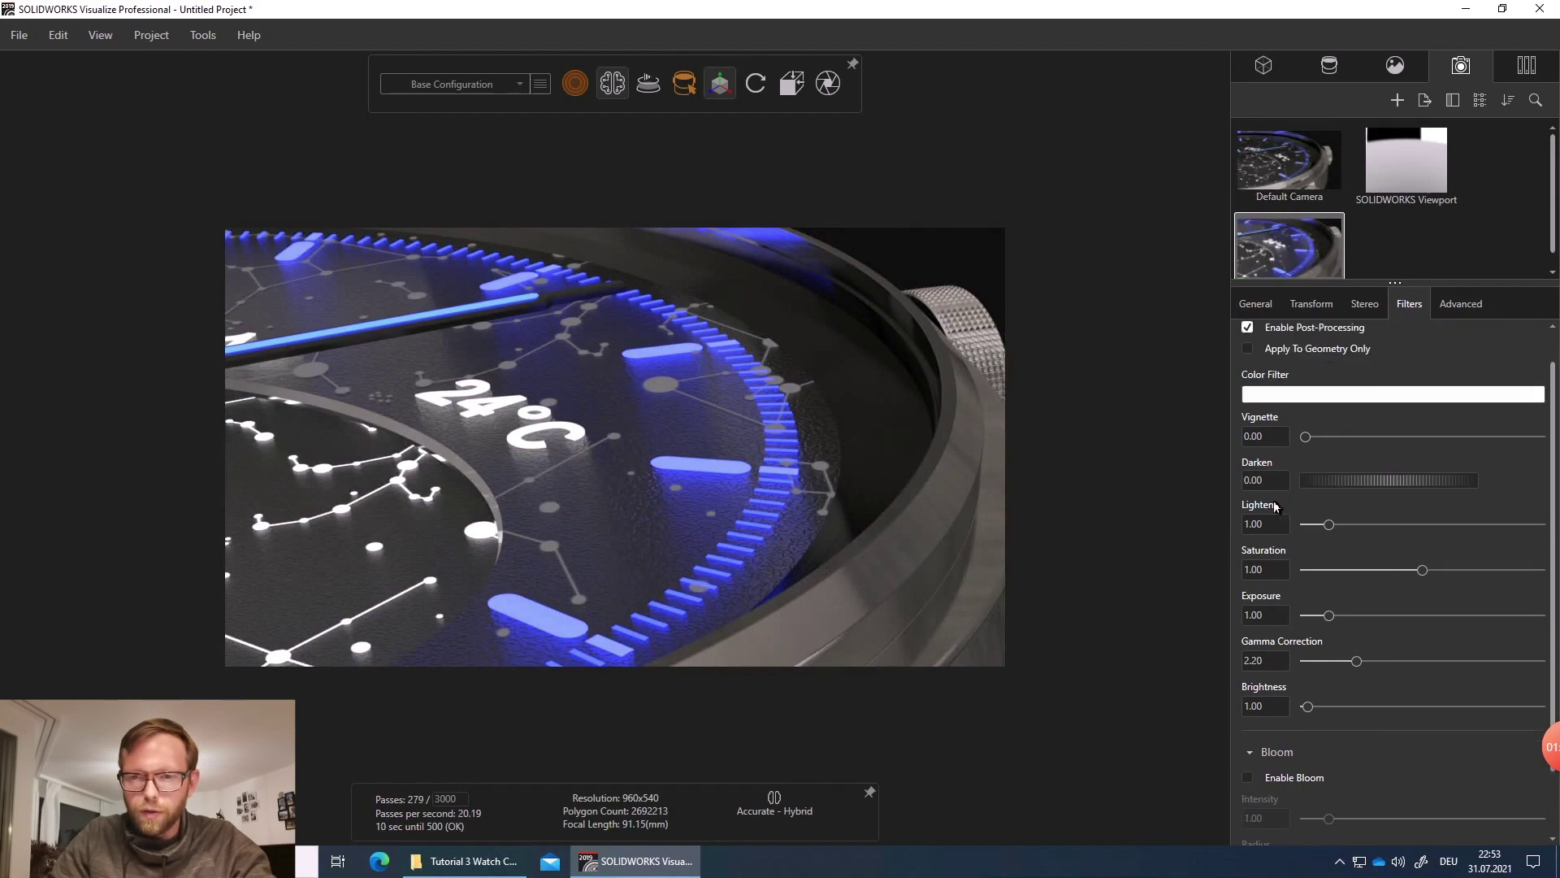
- With more of the watch in frame, set Default Camera 2's Darken to 0.12, Lighten to 1.55 and Gamma Correction to 2.03
scroll(738, 430, "down", 4)
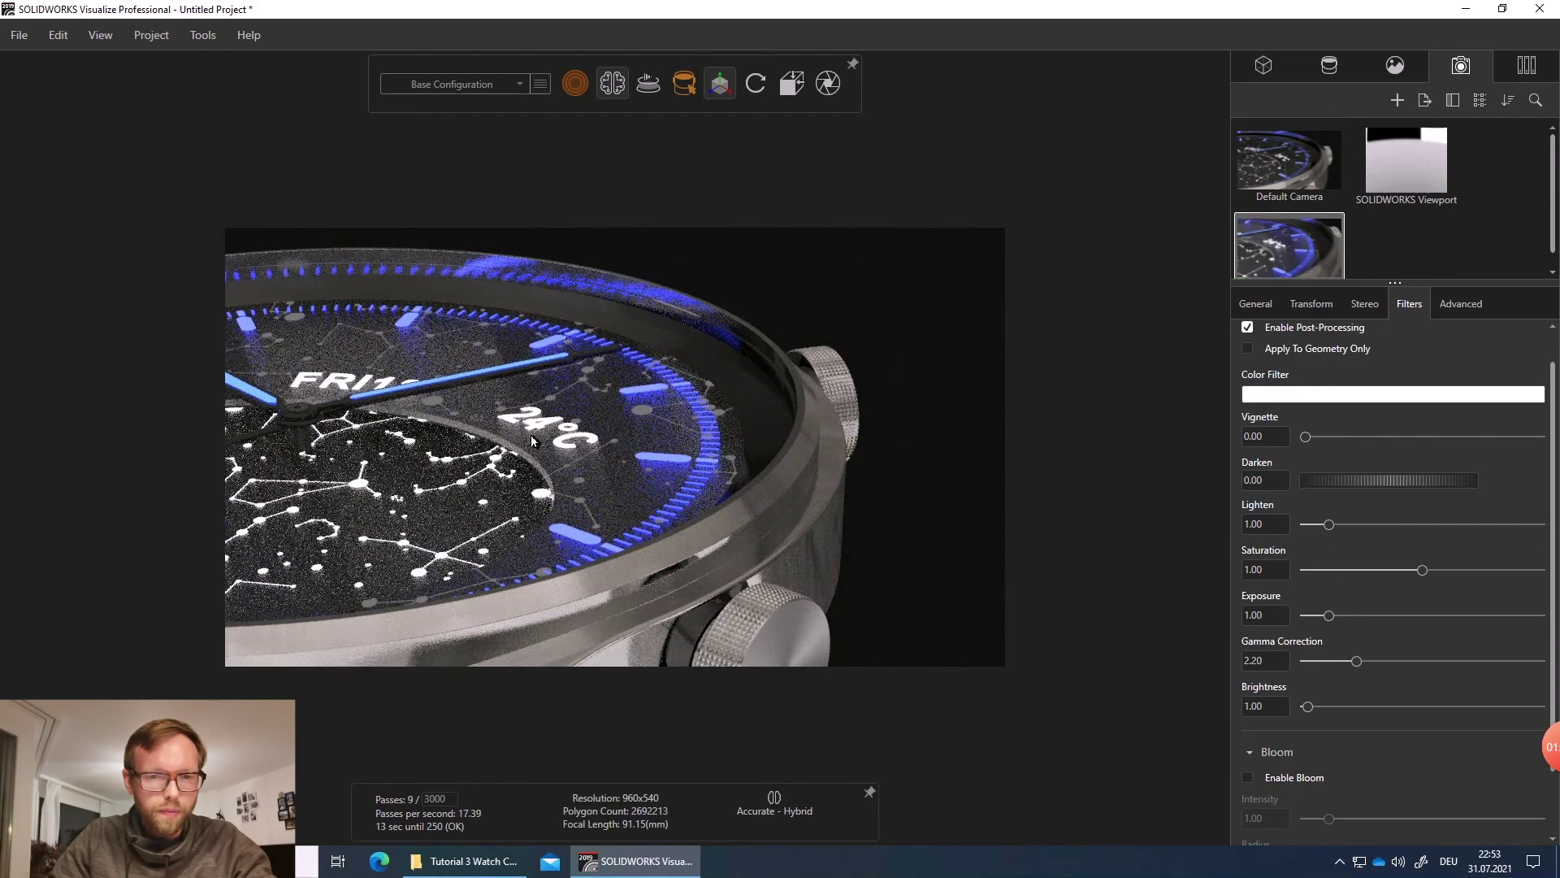
scroll(737, 429, "down", 3)
scroll(476, 447, "up", 2)
scroll(475, 447, "down", 2)
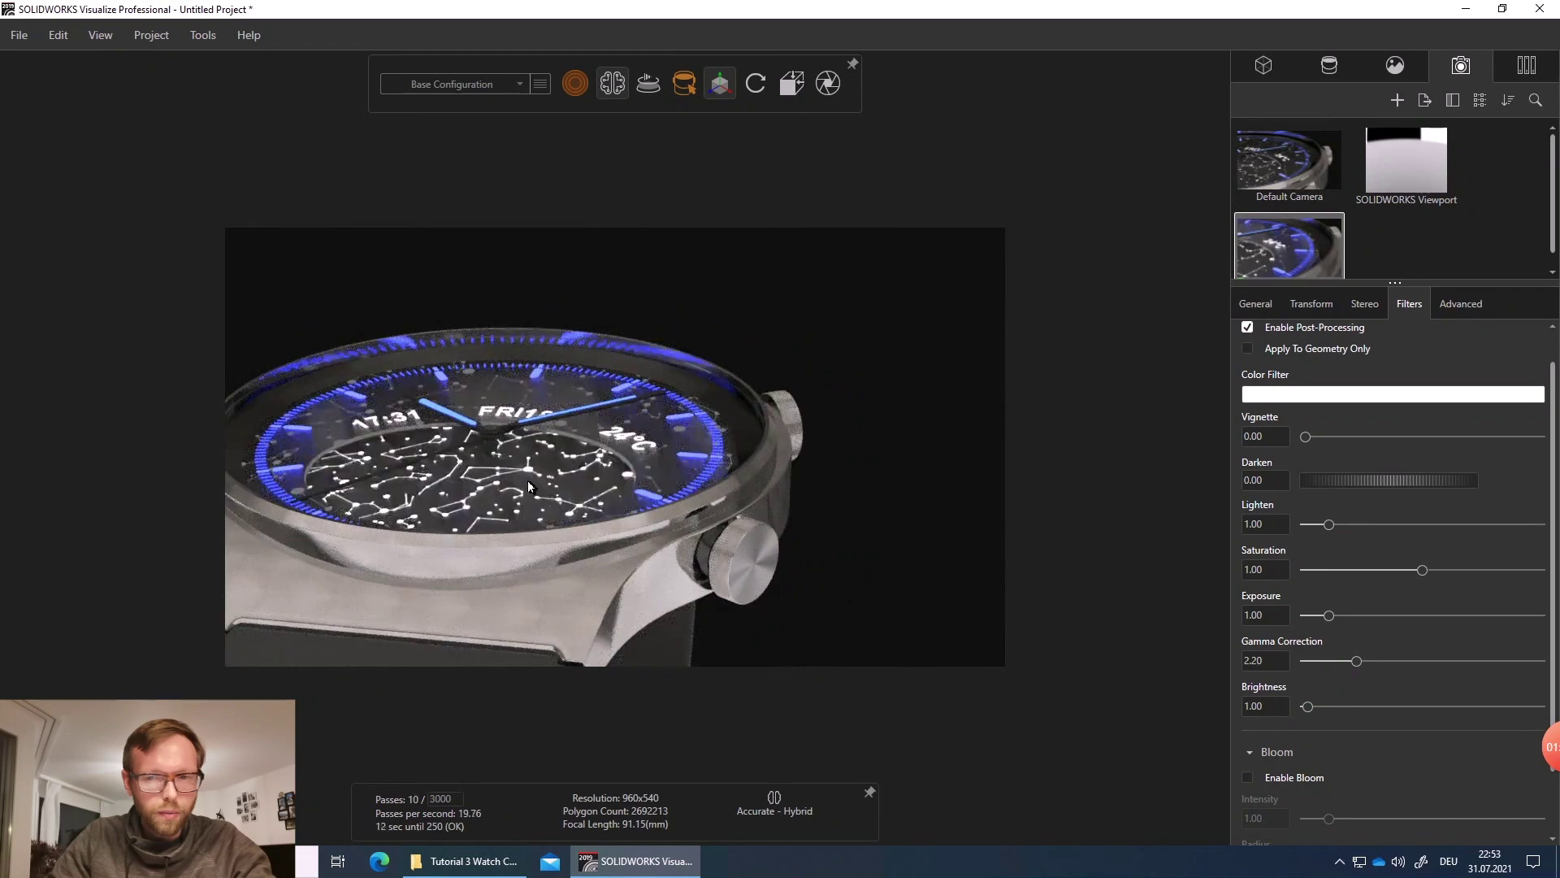
left_click_drag(1349, 486, 1367, 494)
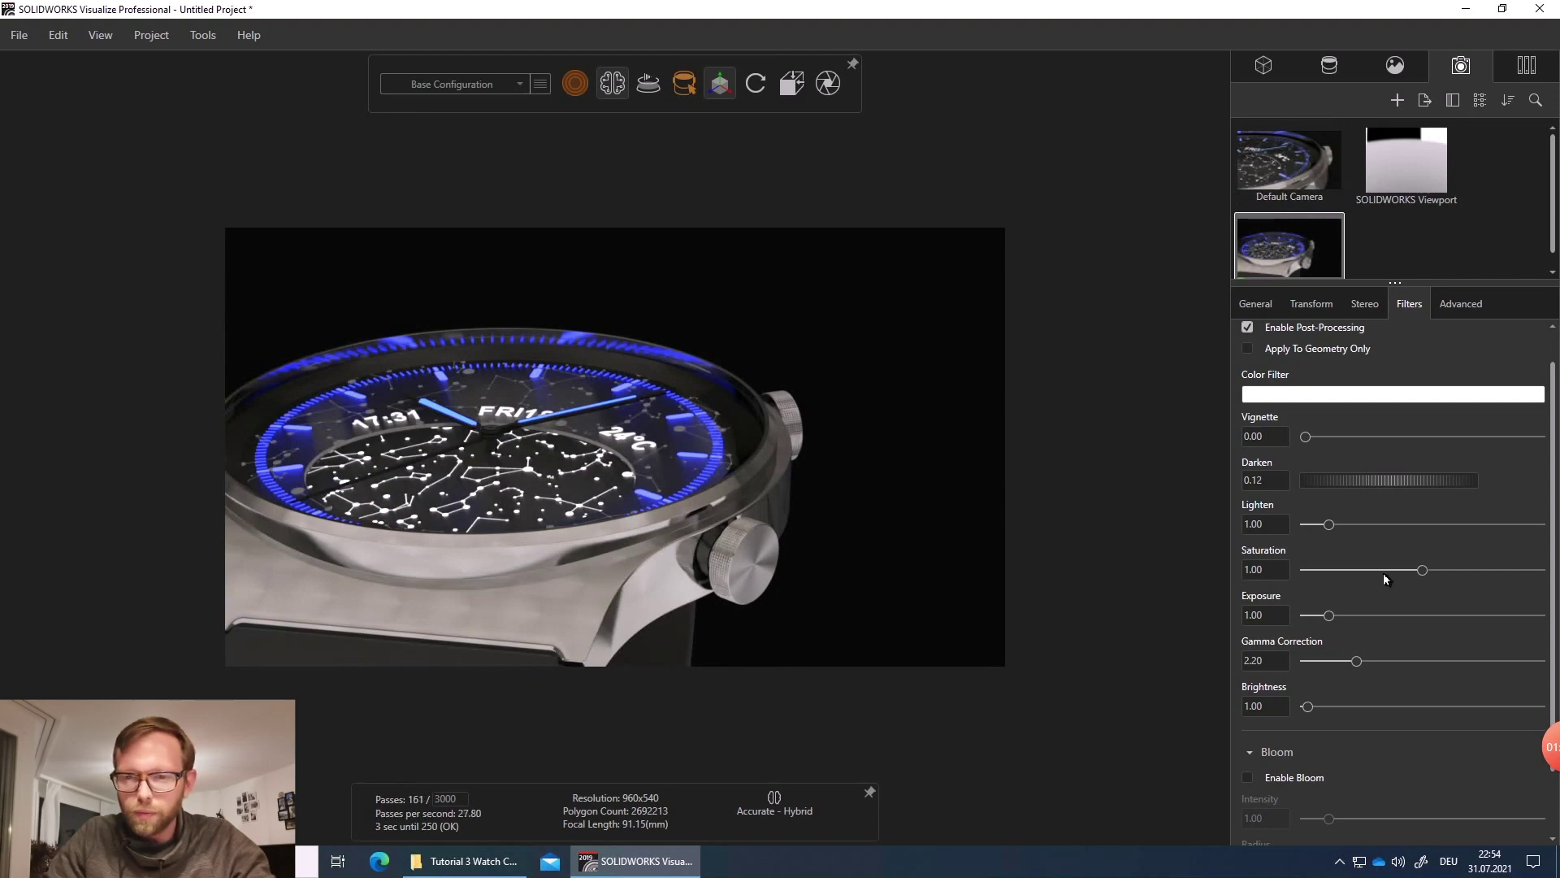
left_click_drag(1335, 532, 1341, 534)
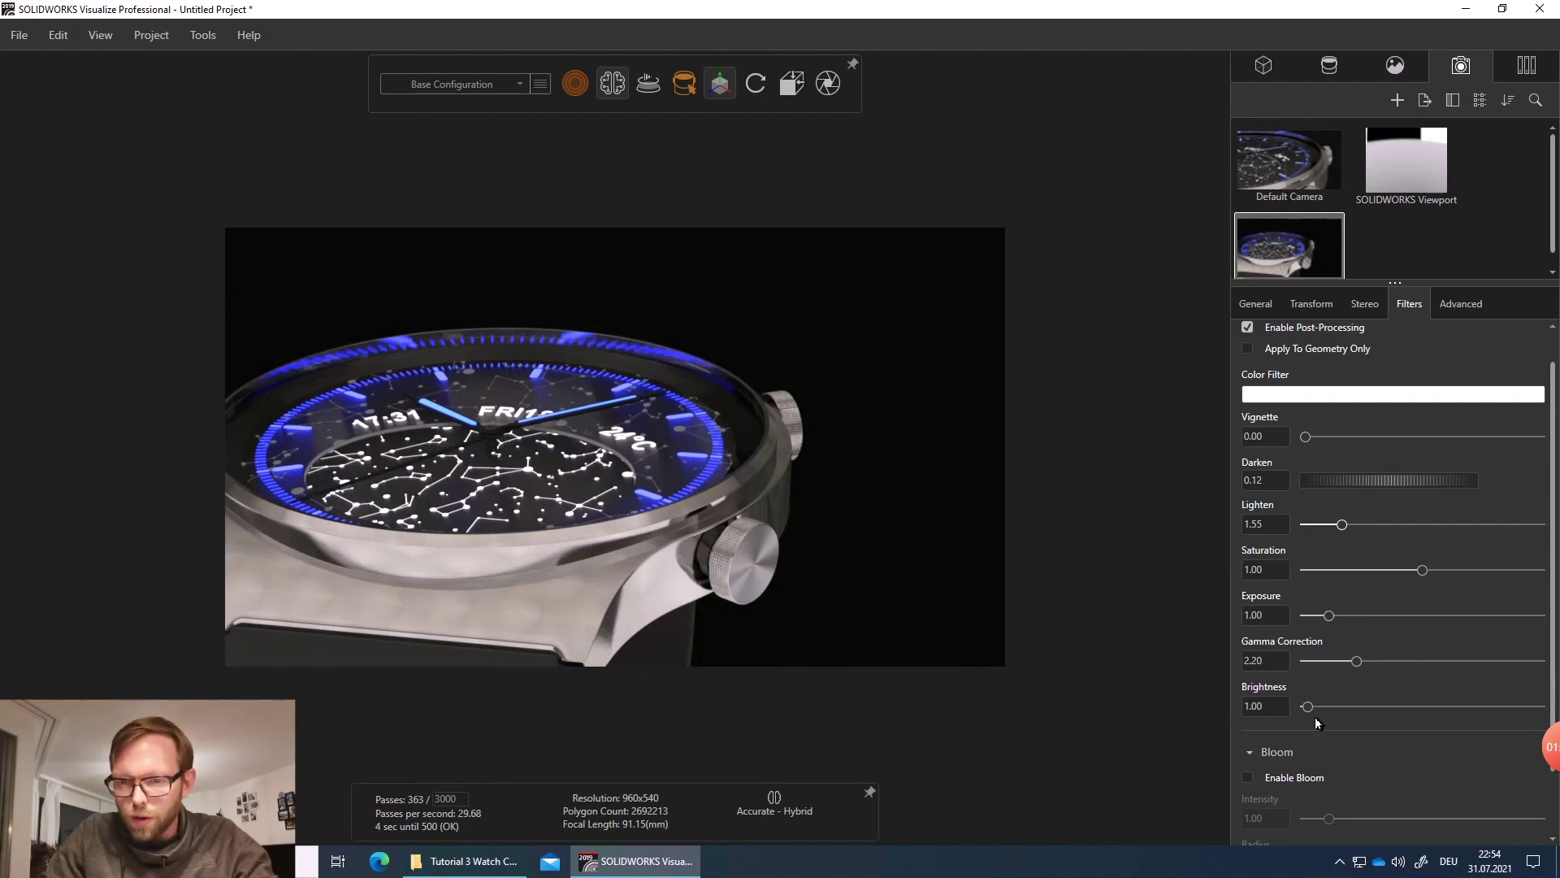
left_click(1355, 661)
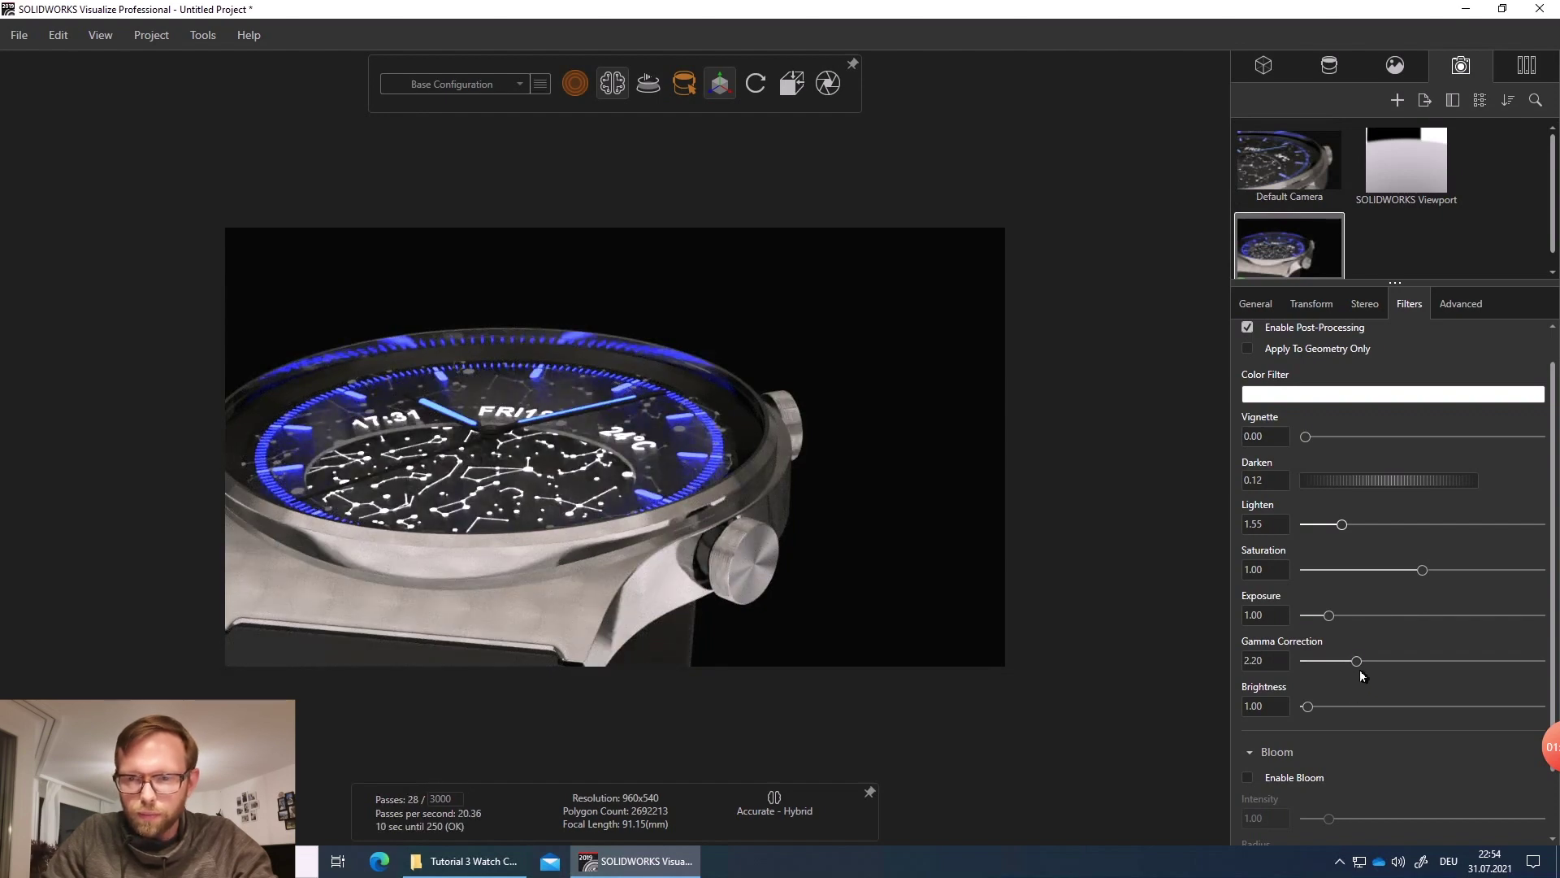
left_click_drag(1359, 665, 1354, 665)
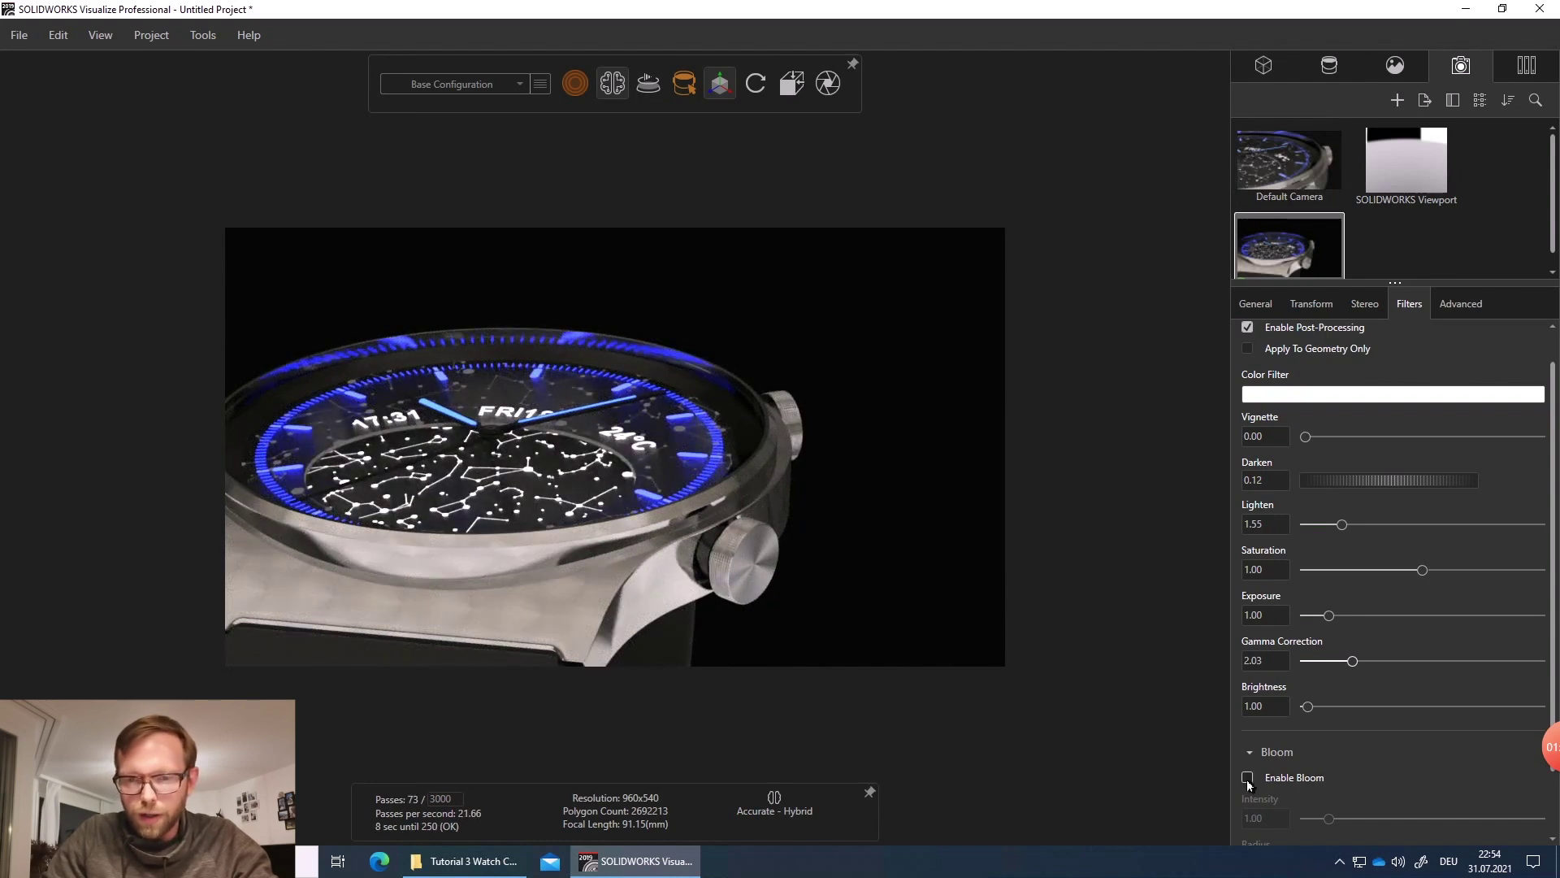
- Reframe the dial's edge close up and enable bloom with intensity 0.17 and radius 0.02
scroll(685, 451, "up", 5)
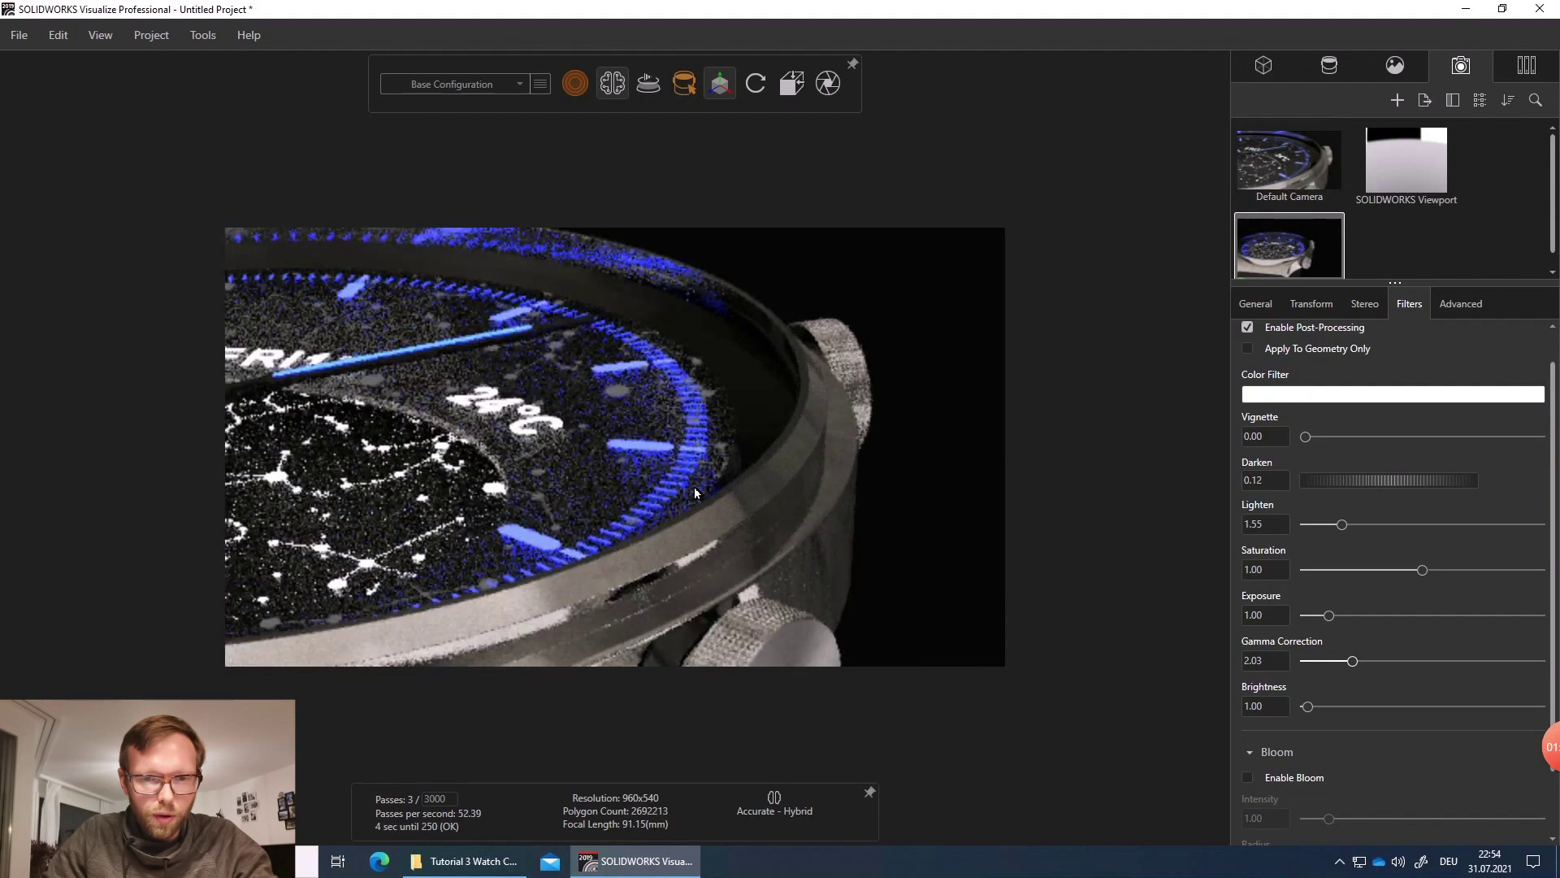
scroll(695, 488, "up", 2)
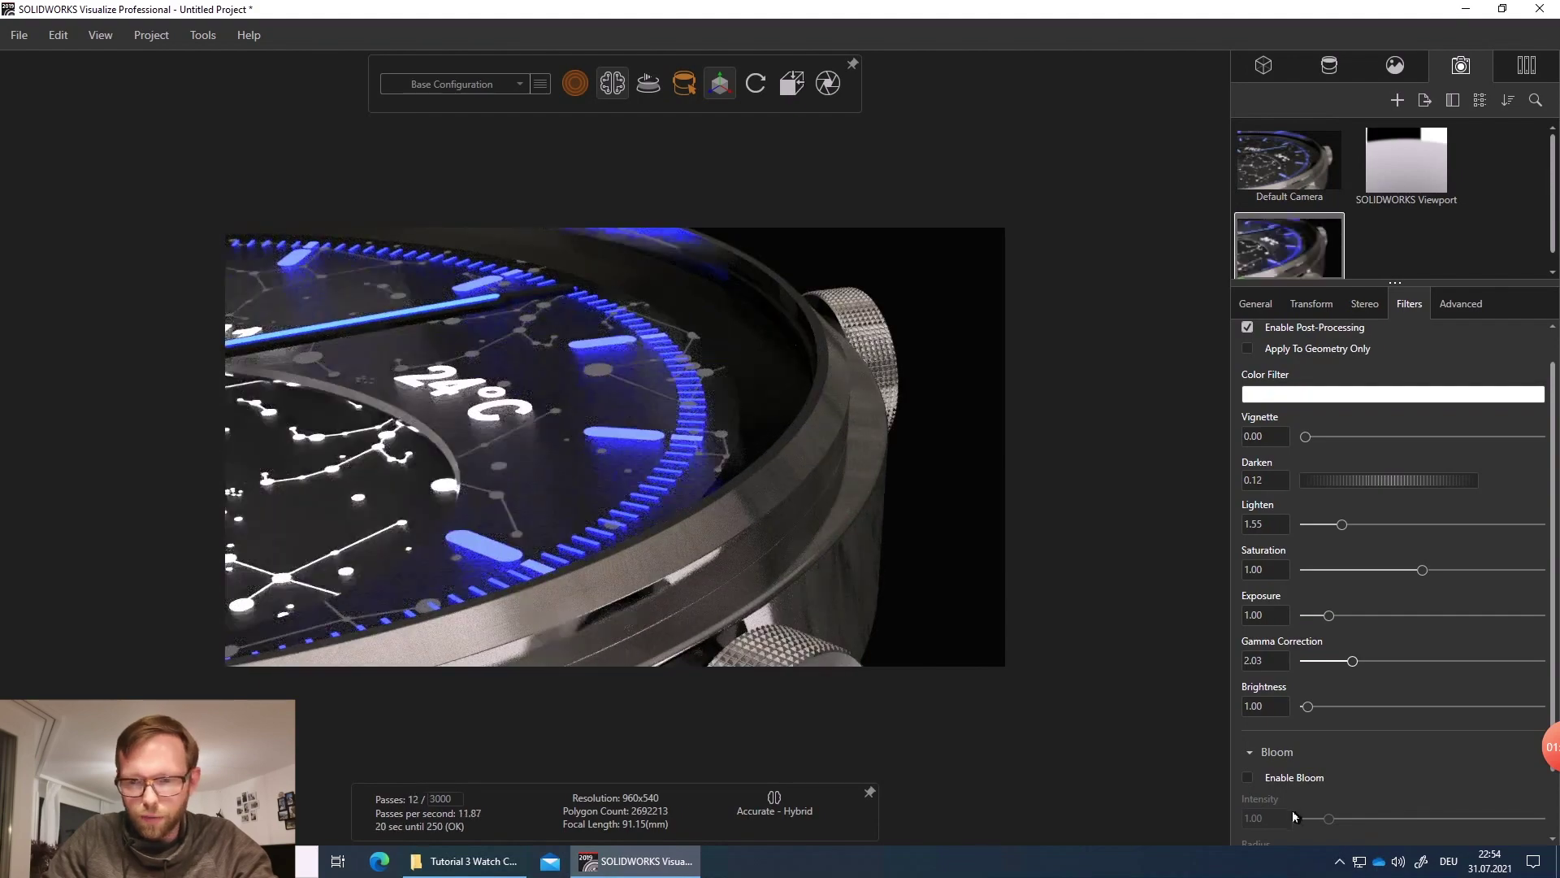
left_click(1247, 778)
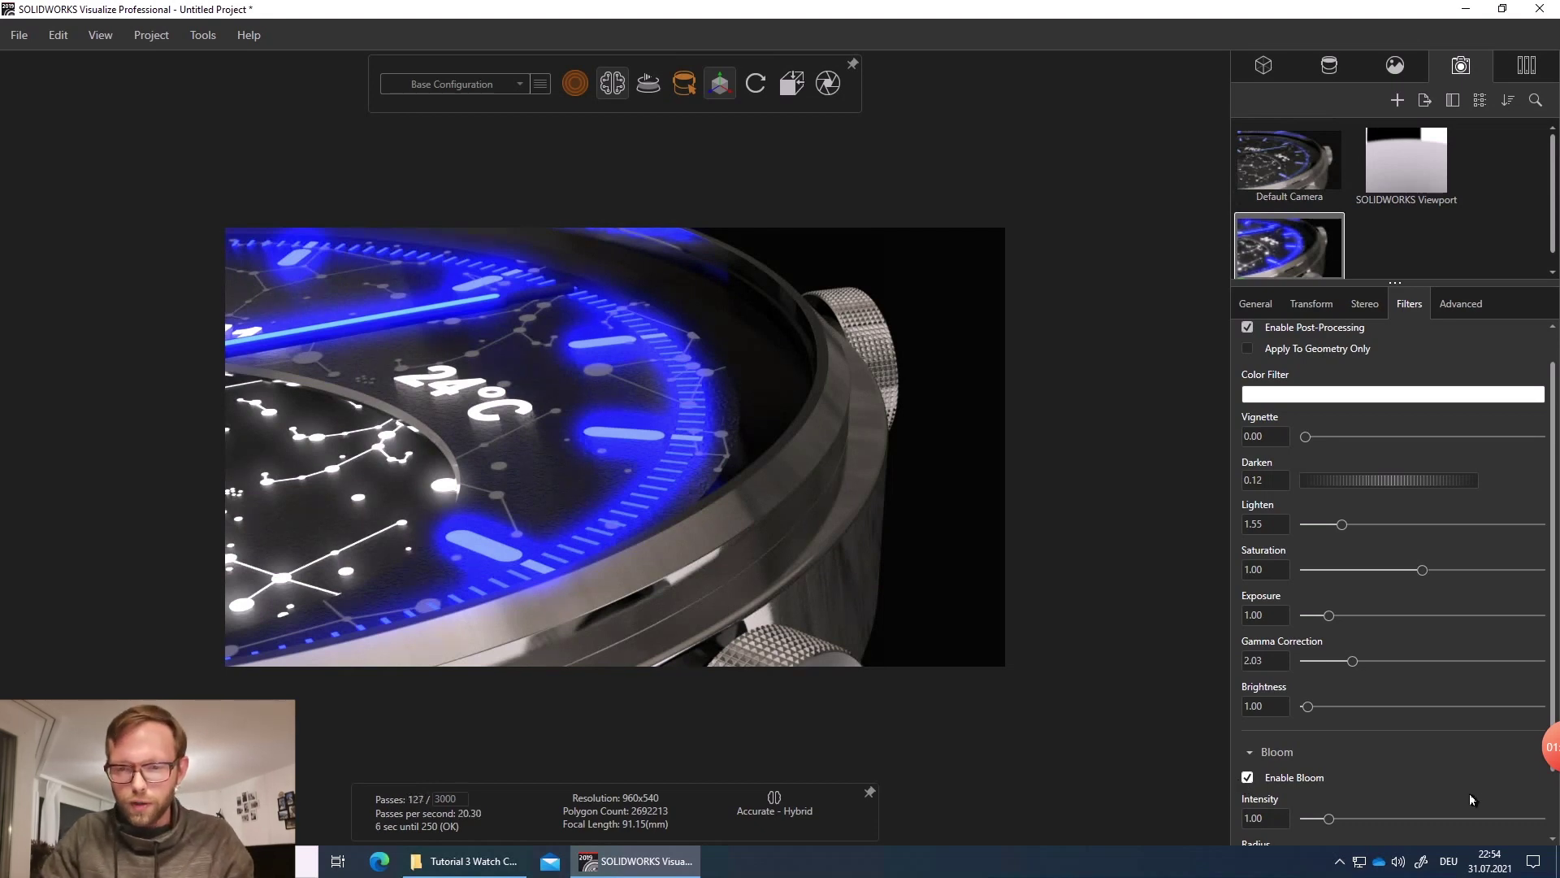
scroll(1431, 769, "down", 2)
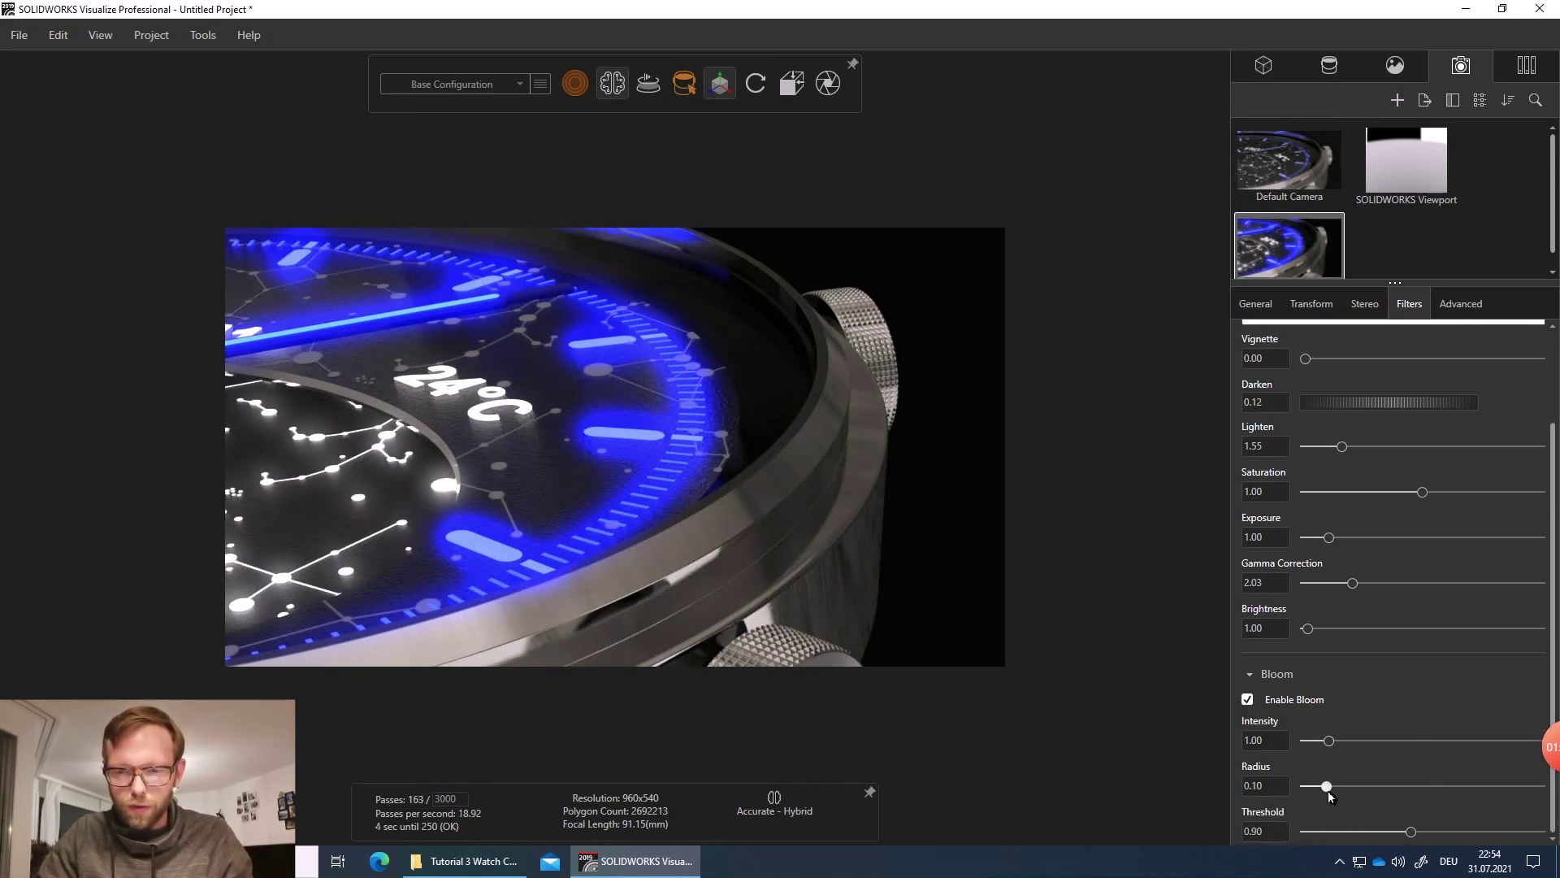
left_click_drag(1325, 789, 1310, 793)
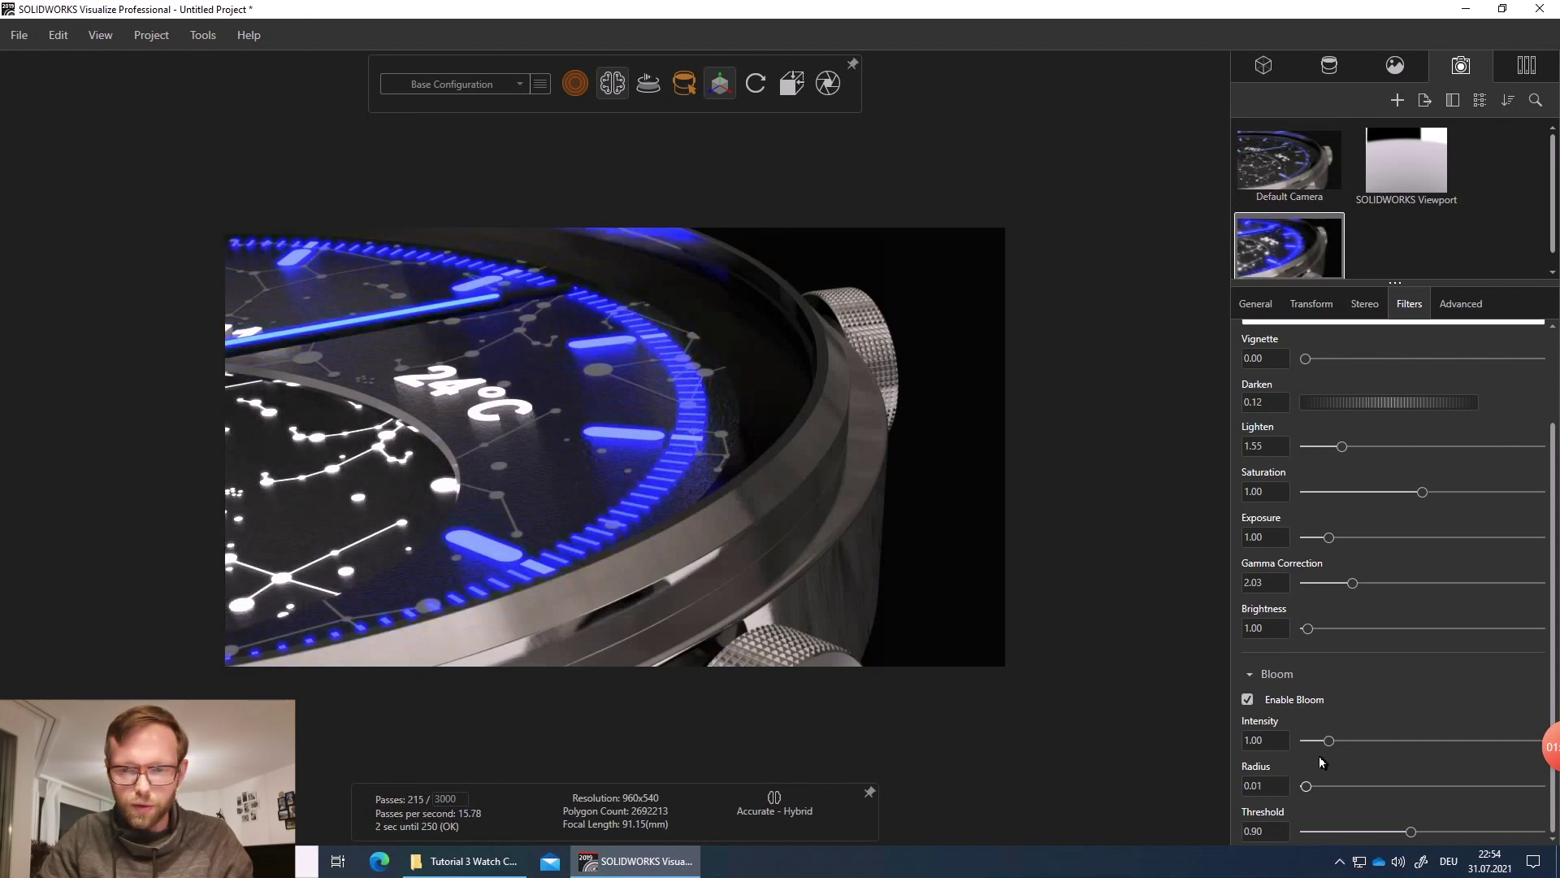
left_click_drag(1328, 741, 1312, 749)
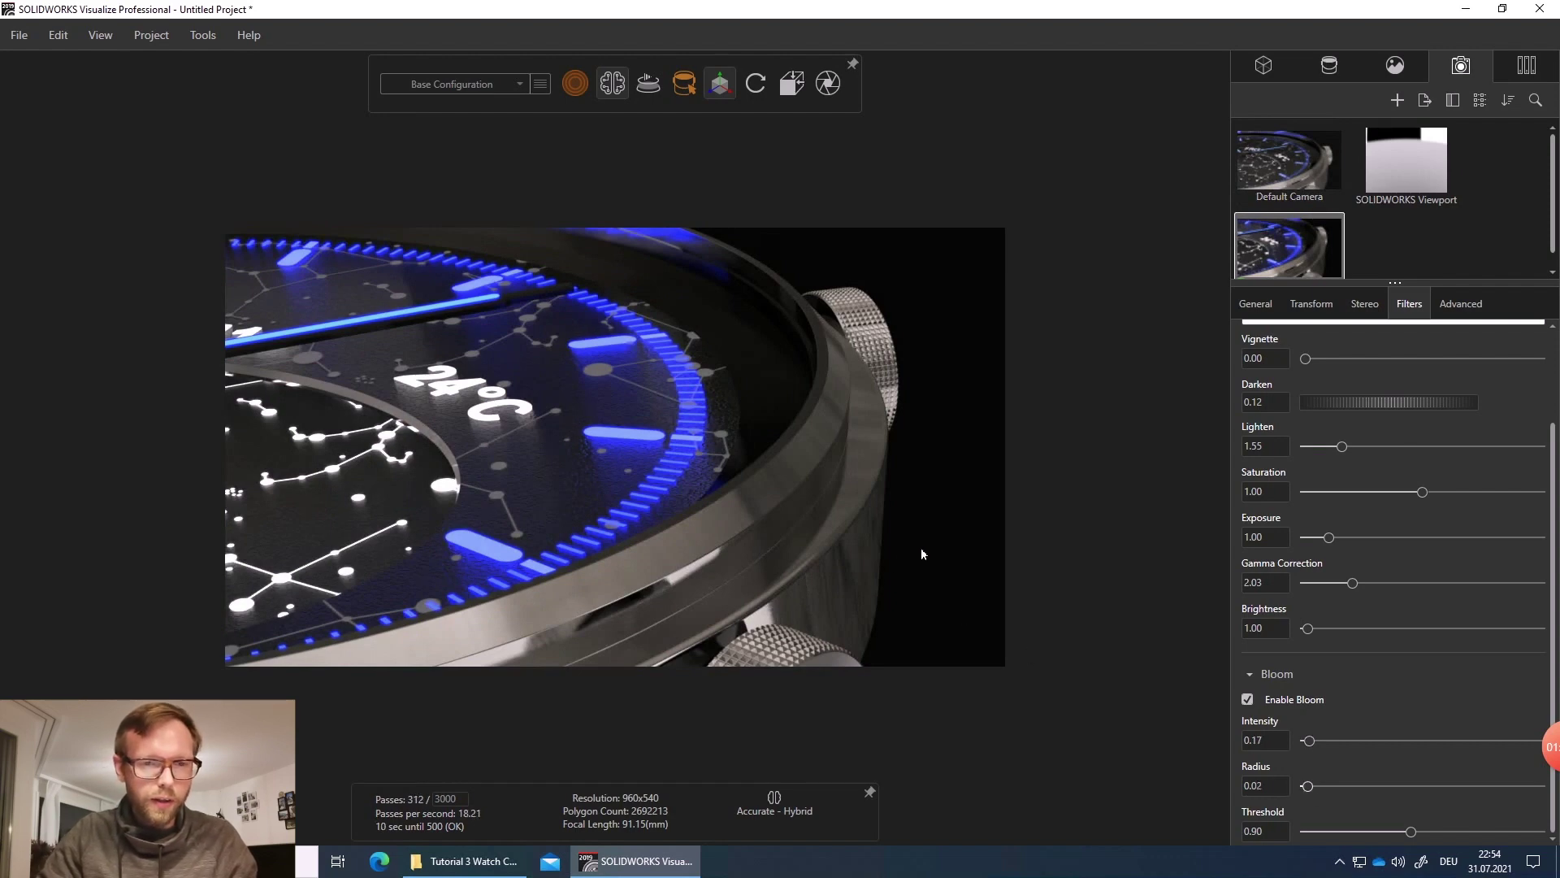
- Dim the emissive colour of the date and temperature lettering to an HSV value of 66
left_click(480, 416)
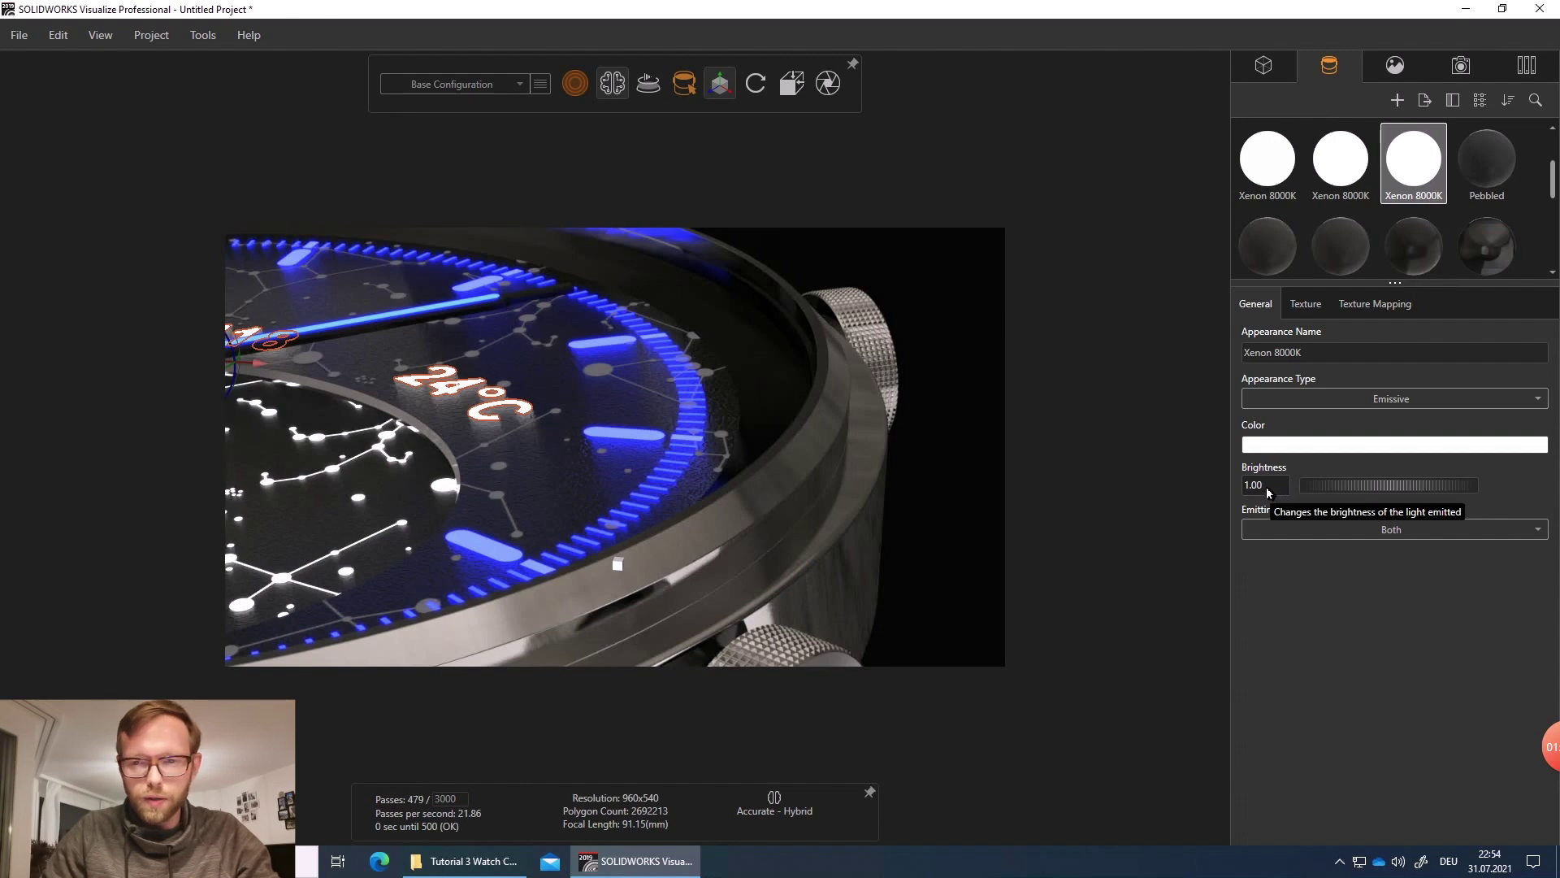
left_click(1297, 447)
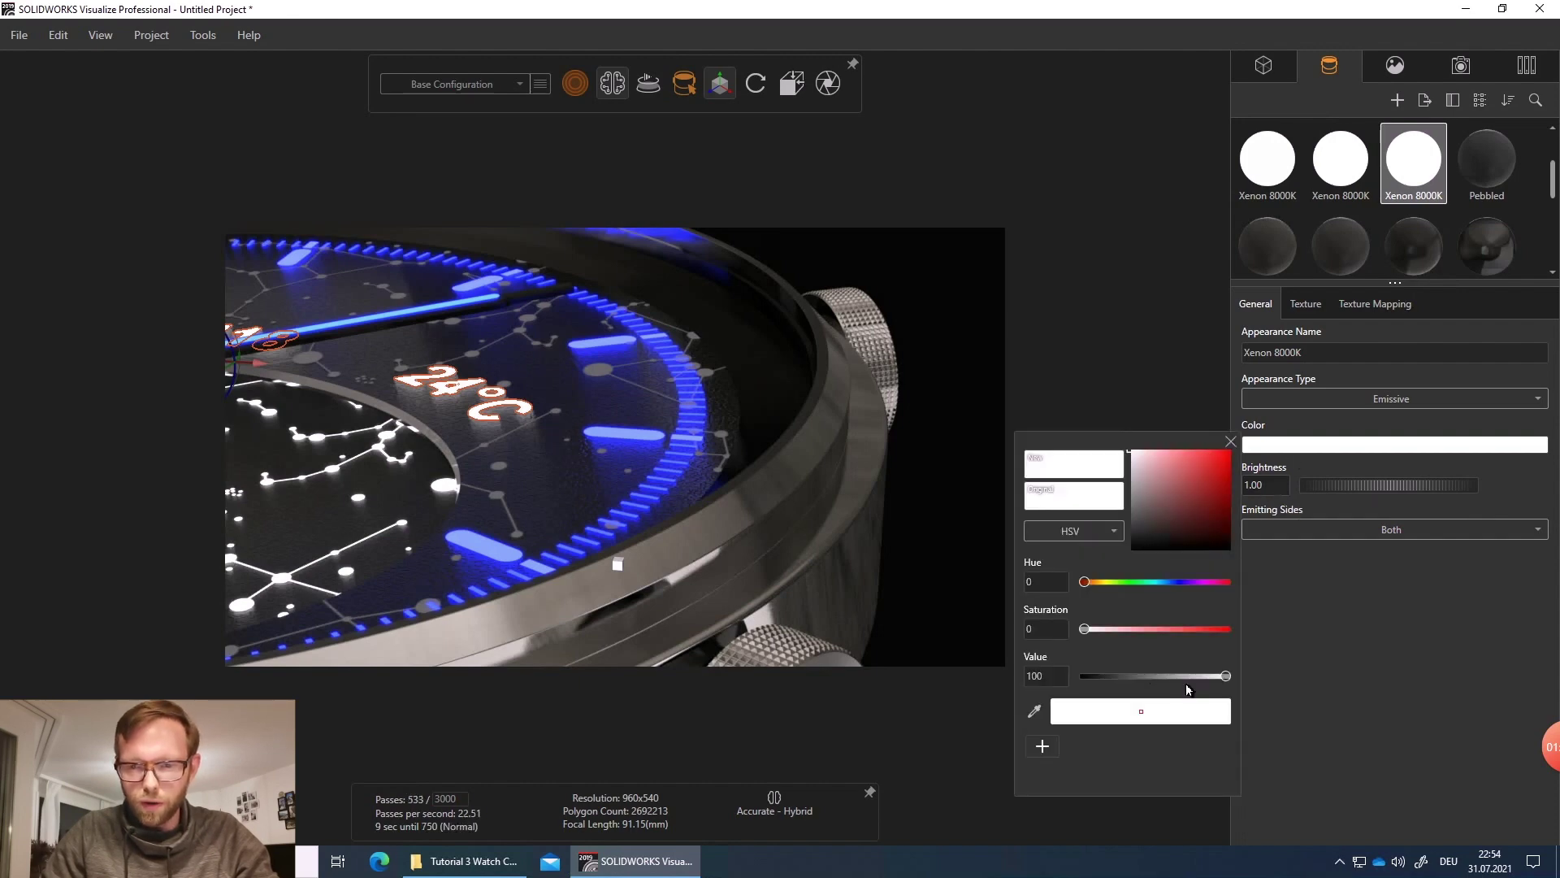
left_click_drag(1202, 676, 1178, 680)
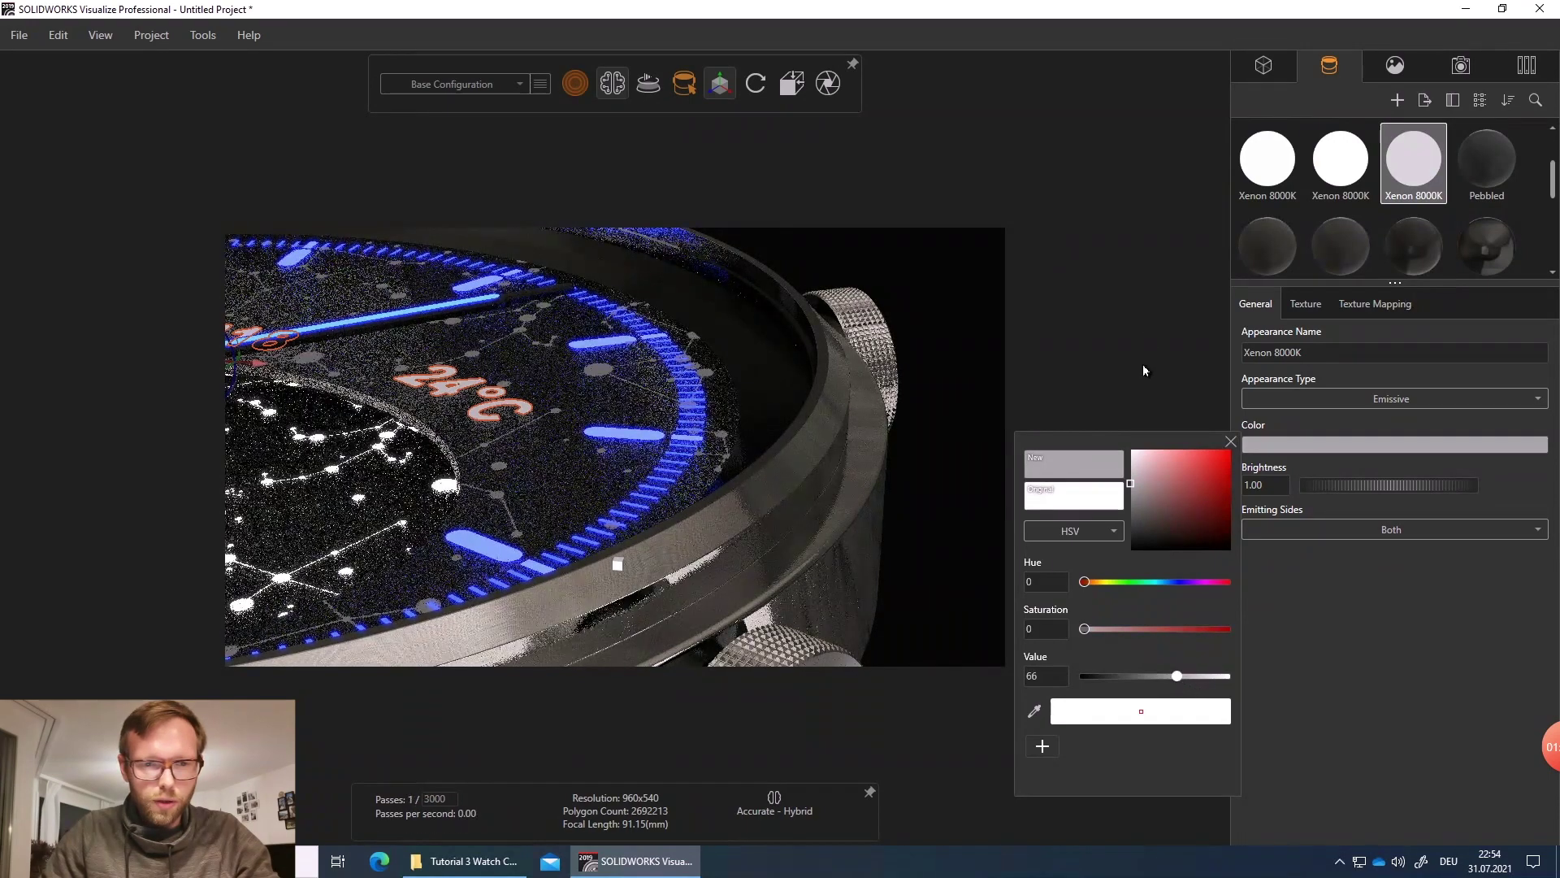
left_click(1138, 319)
- Set the second Pebbled appearance's roughness to 17.92 and its highlight colour to an HSV value of 41
left_click(592, 429)
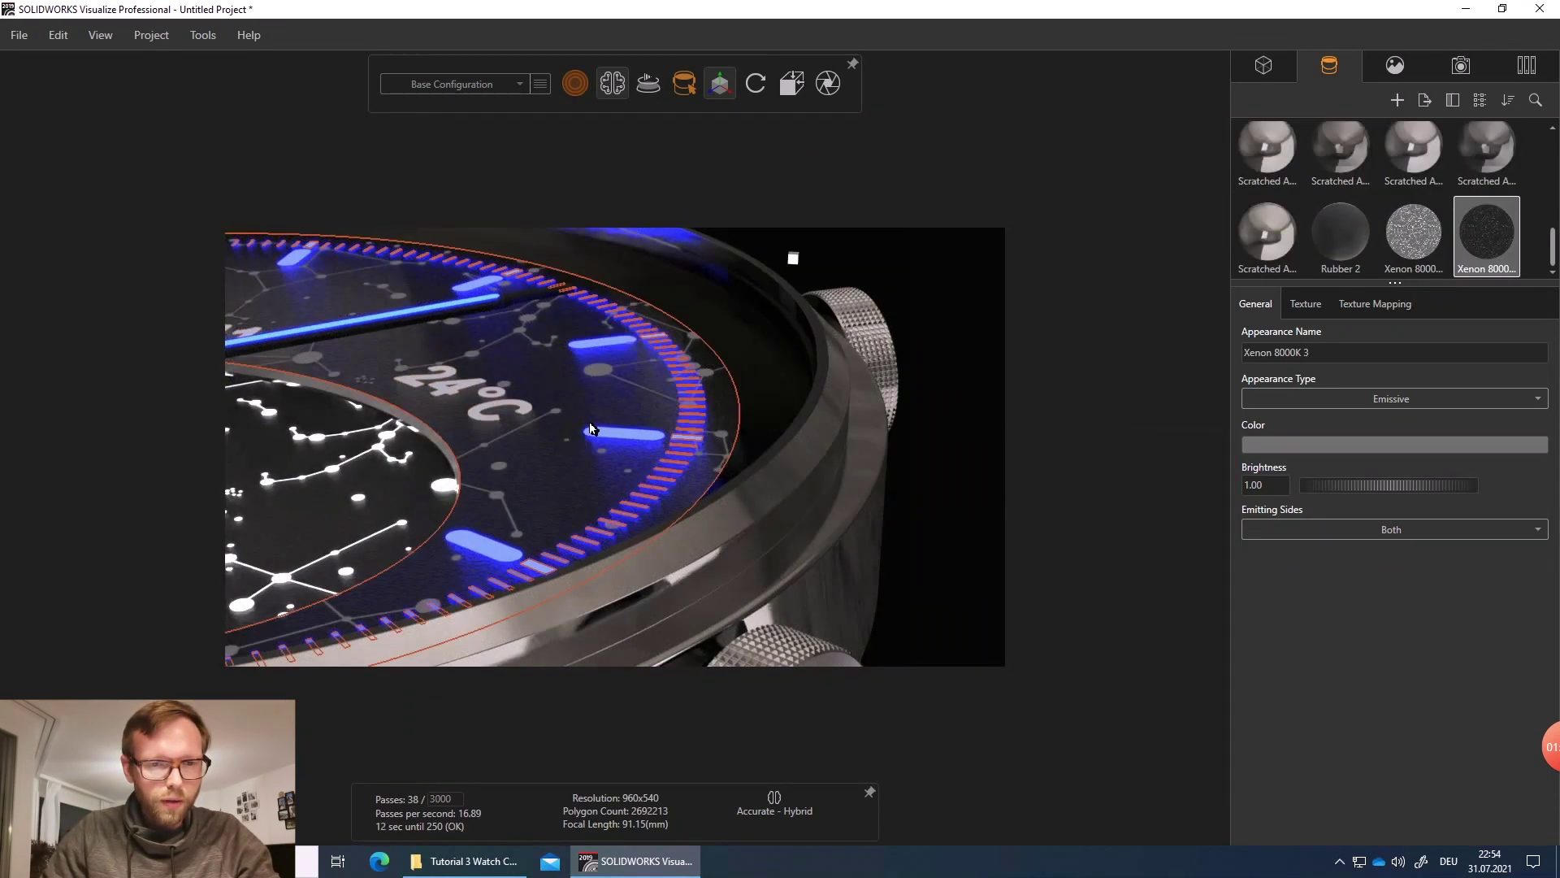
left_click(610, 343)
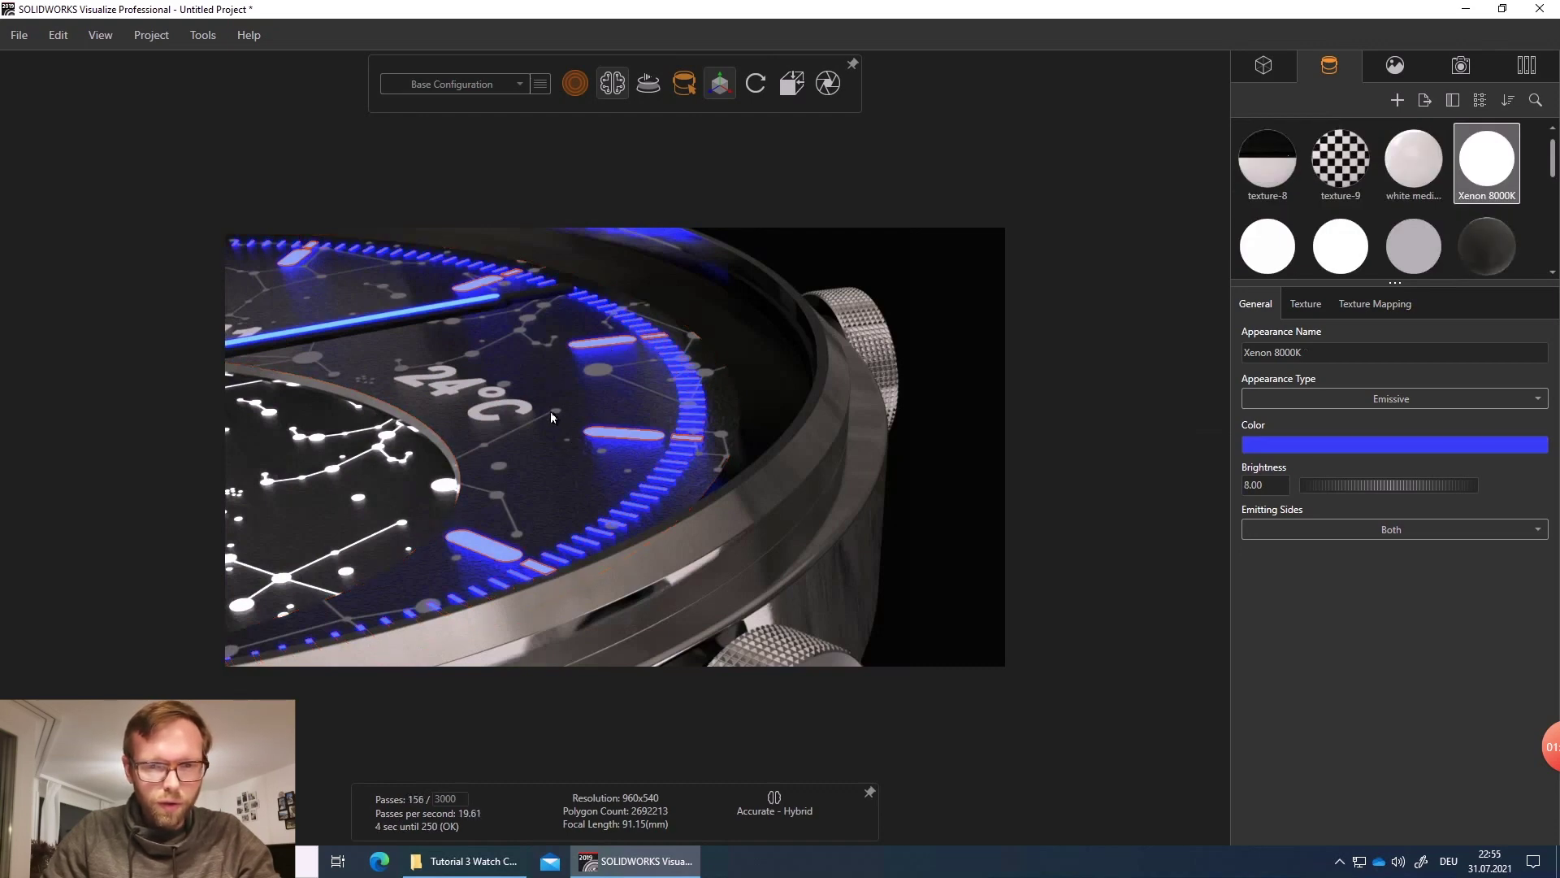
left_click(547, 463)
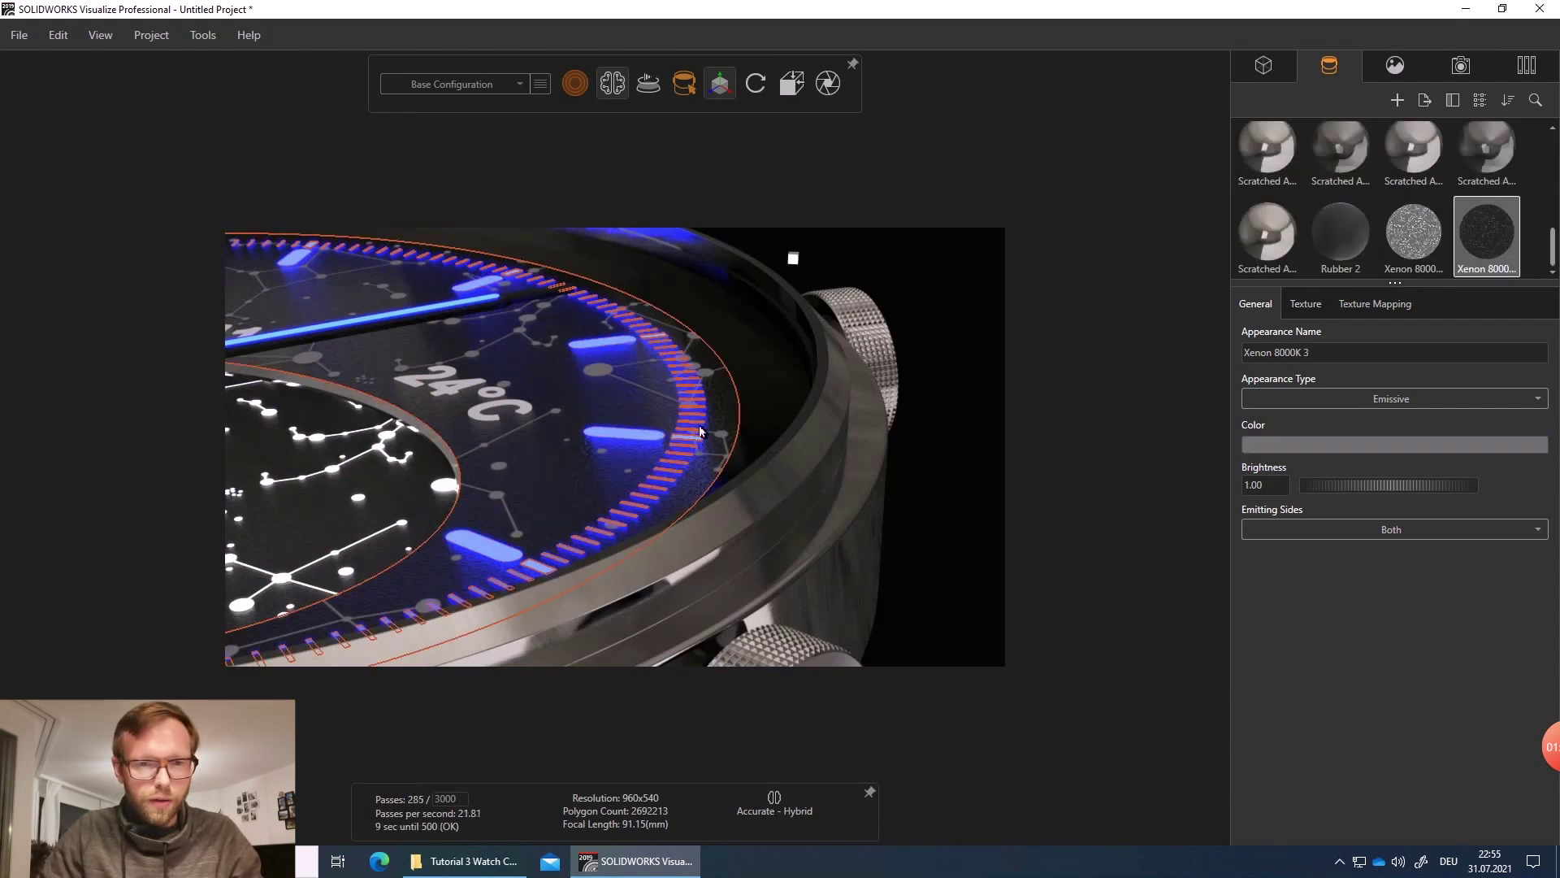
left_click(1353, 250)
scroll(1355, 251, "up", 2)
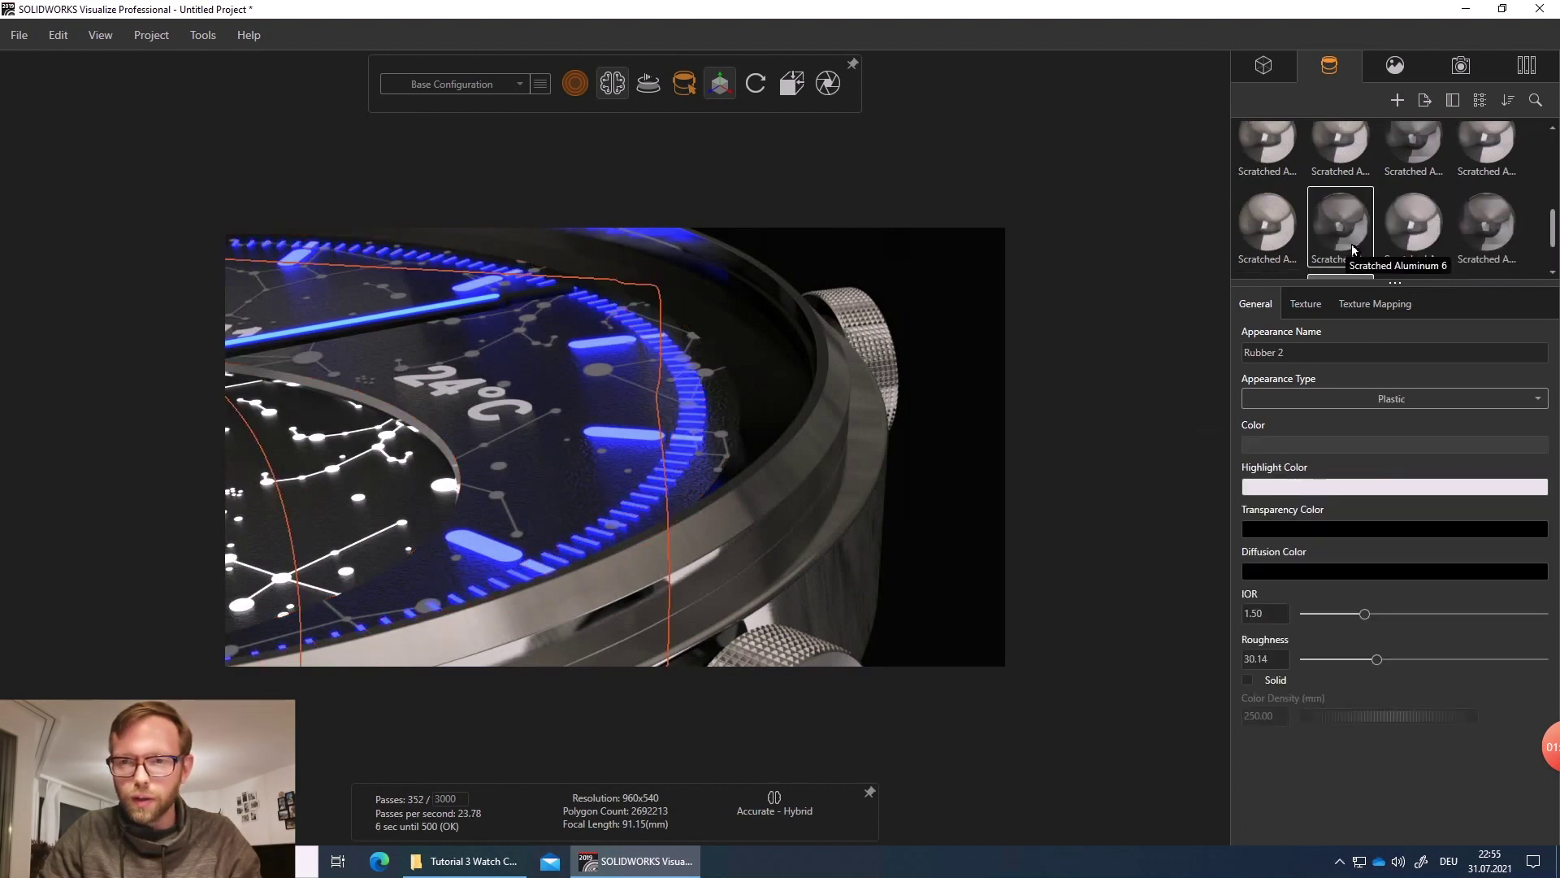
scroll(1376, 246, "up", 1)
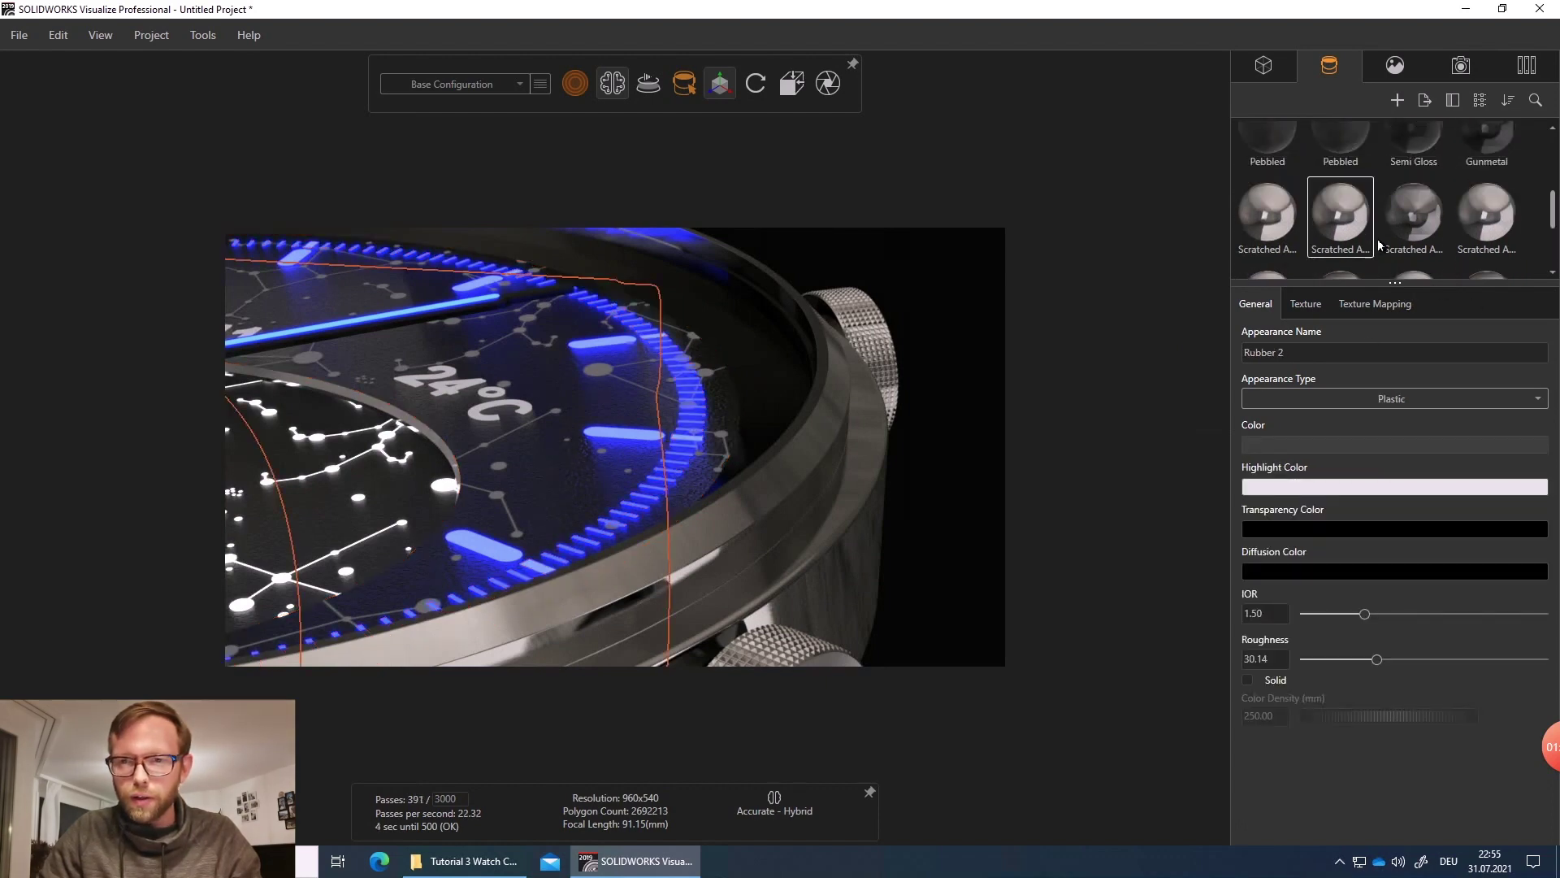
scroll(1357, 151, "up", 1)
left_click(1356, 160)
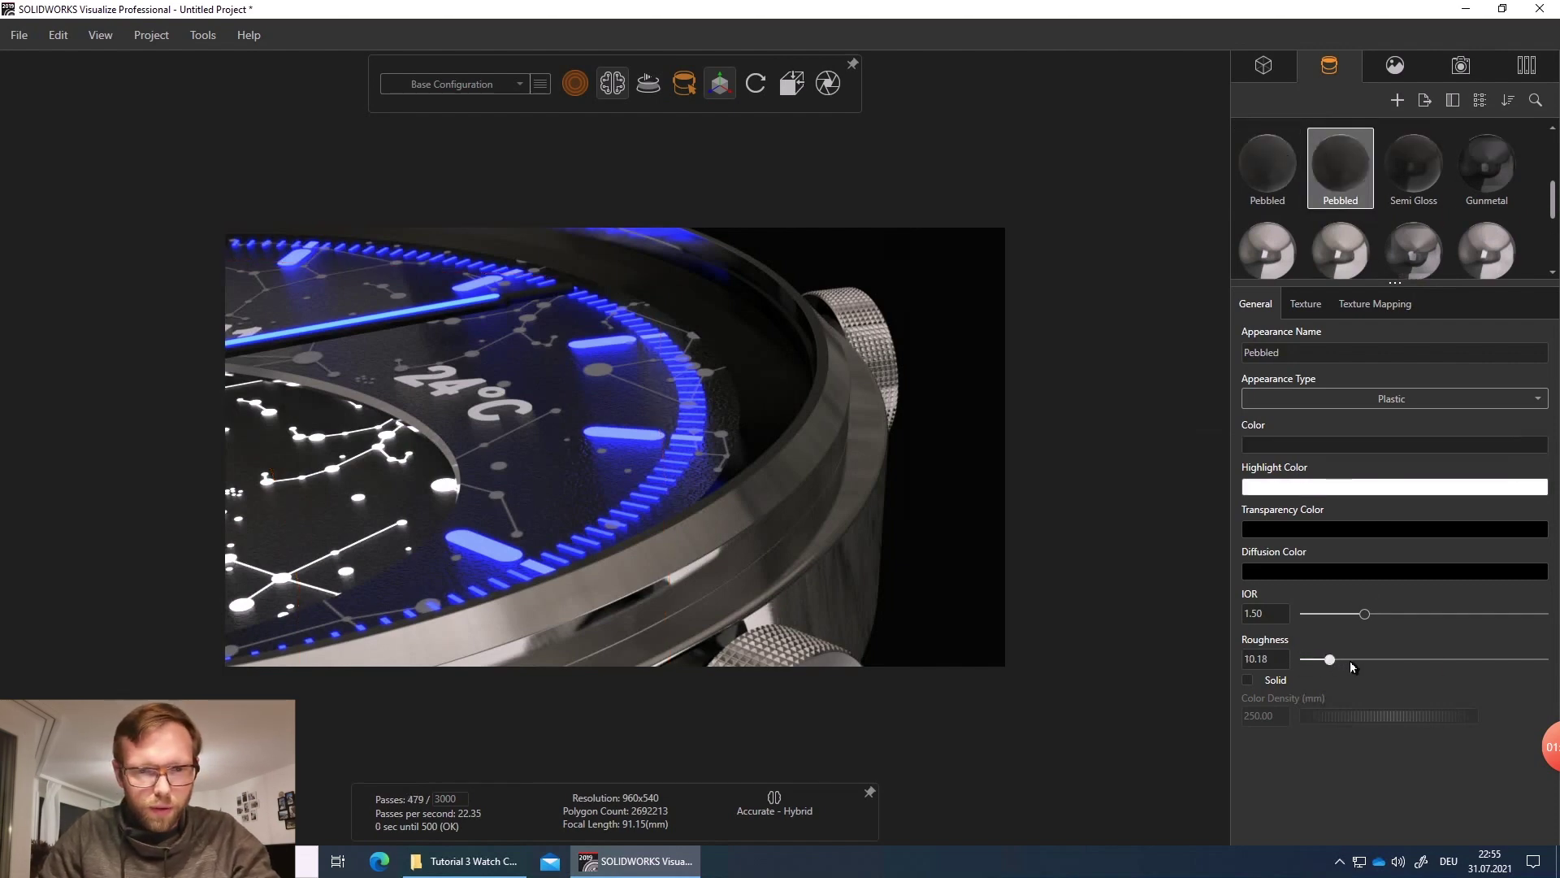
left_click(1306, 488)
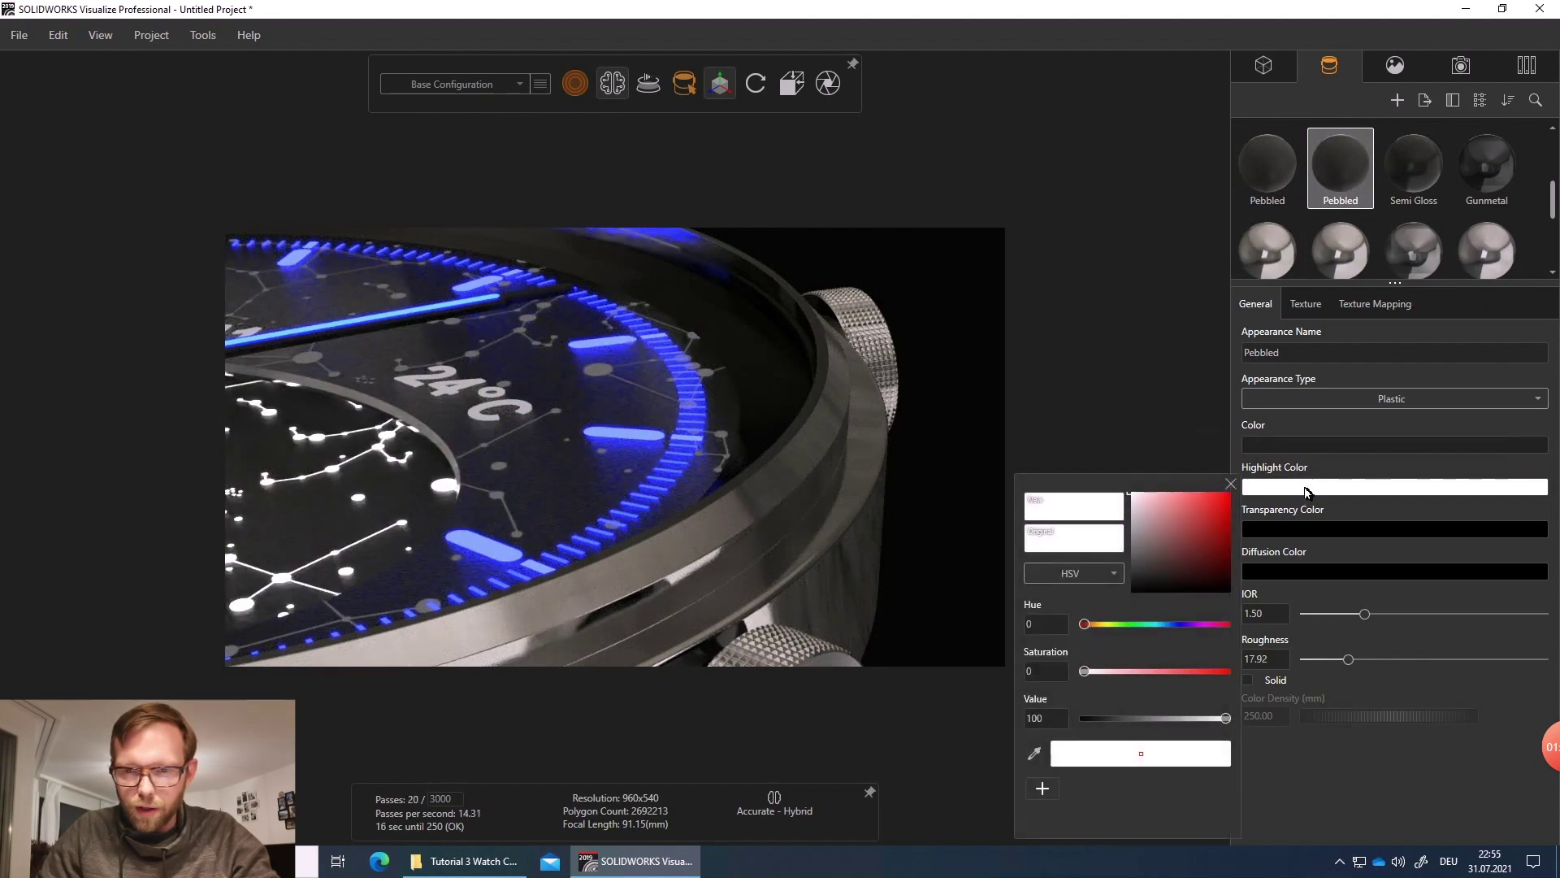
left_click_drag(1188, 721, 1143, 719)
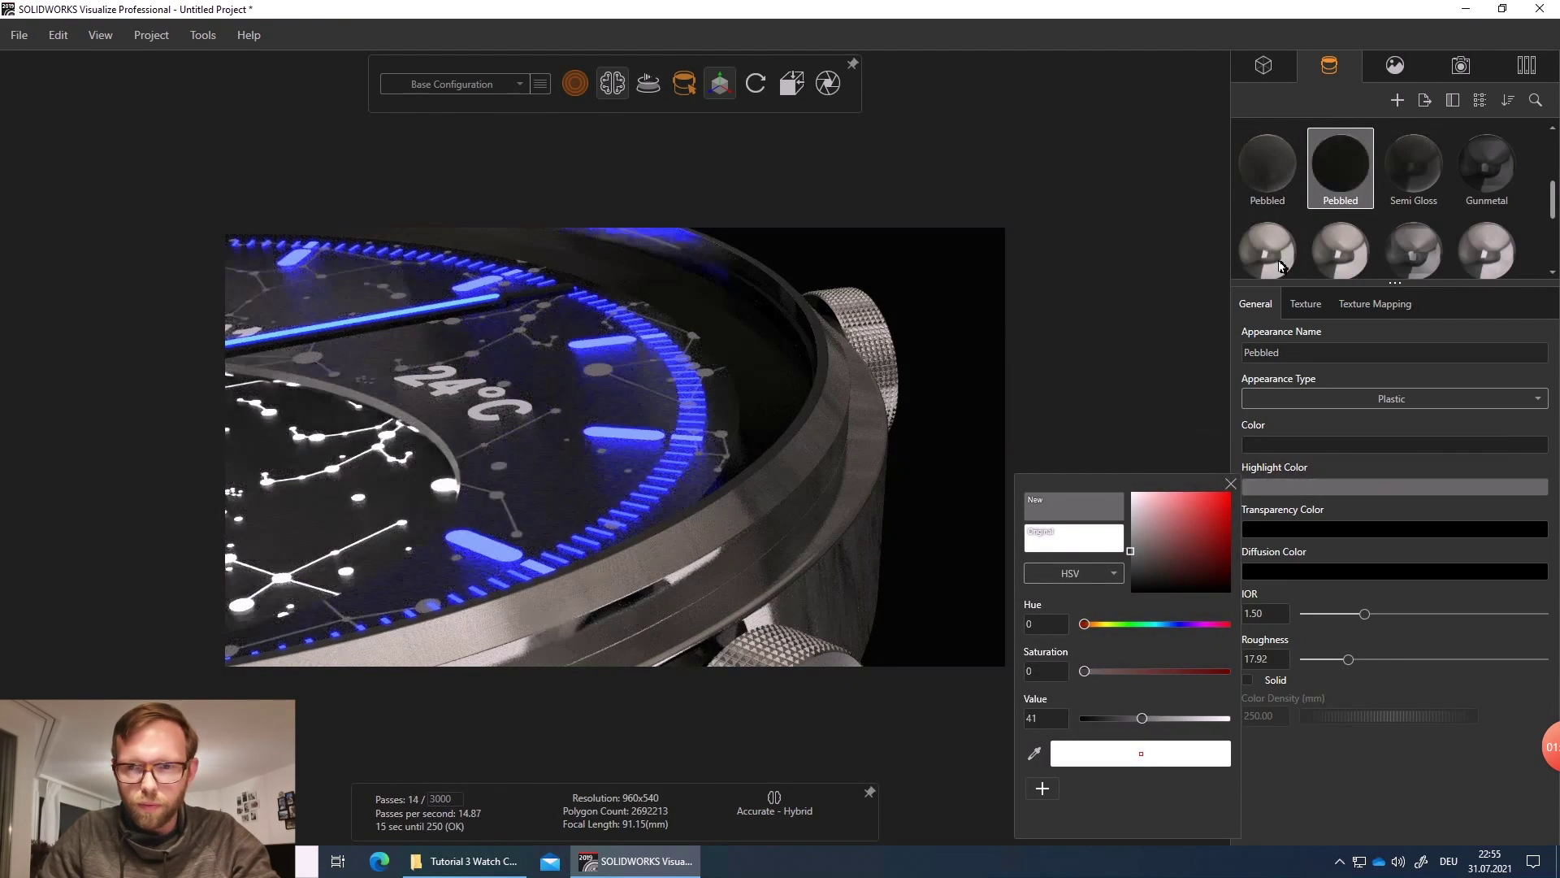
- Darken the highlight colour of the first Pebbled appearance to an HSV value of 43
left_click(1268, 167)
left_click(1298, 491)
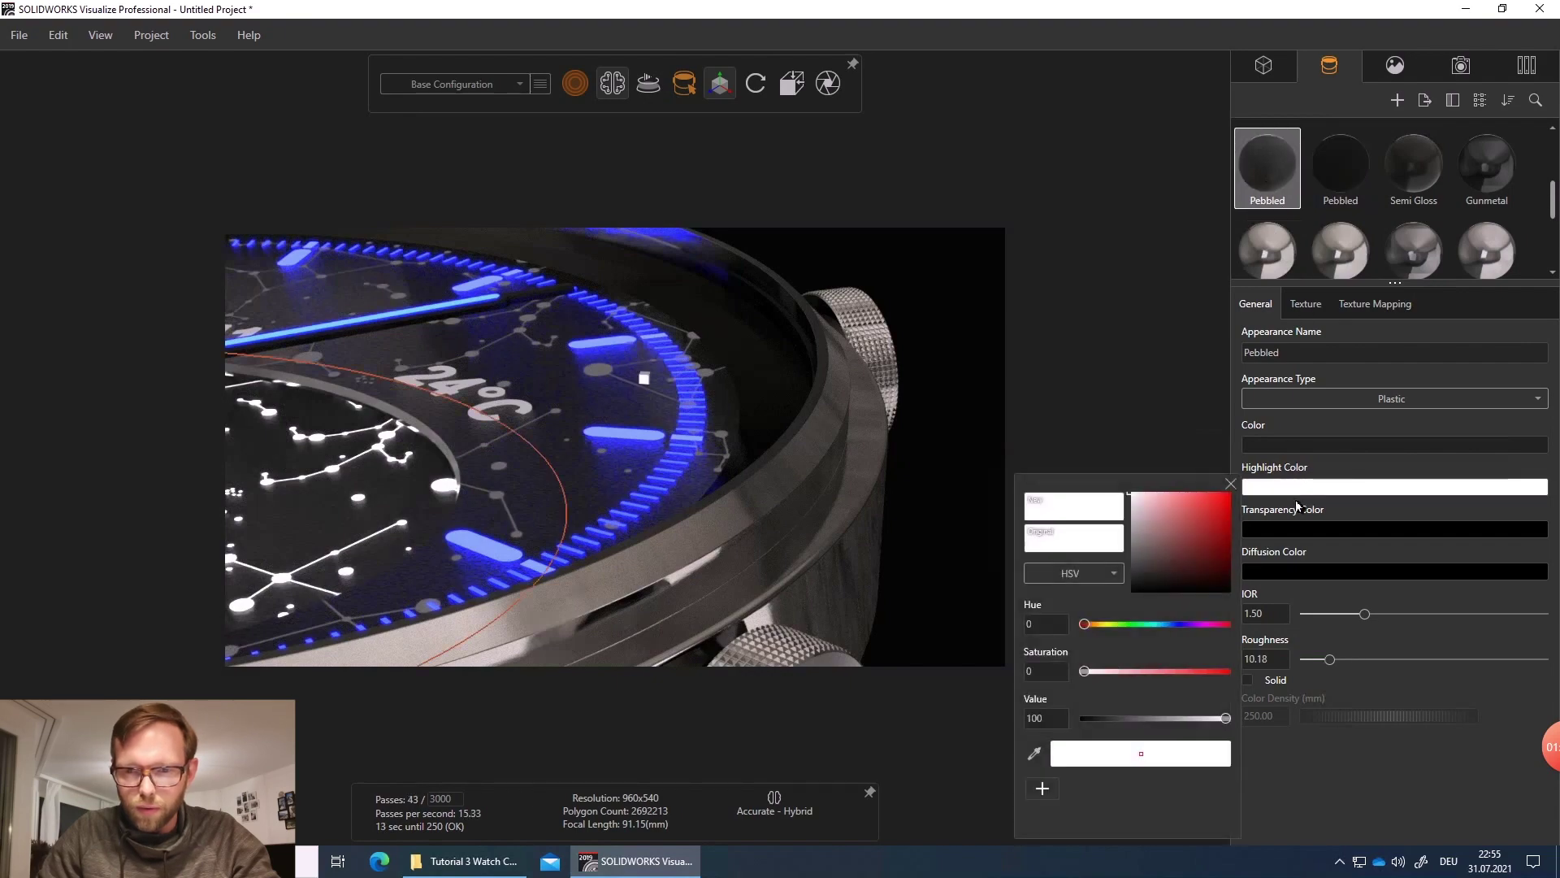
left_click_drag(1169, 721, 1147, 720)
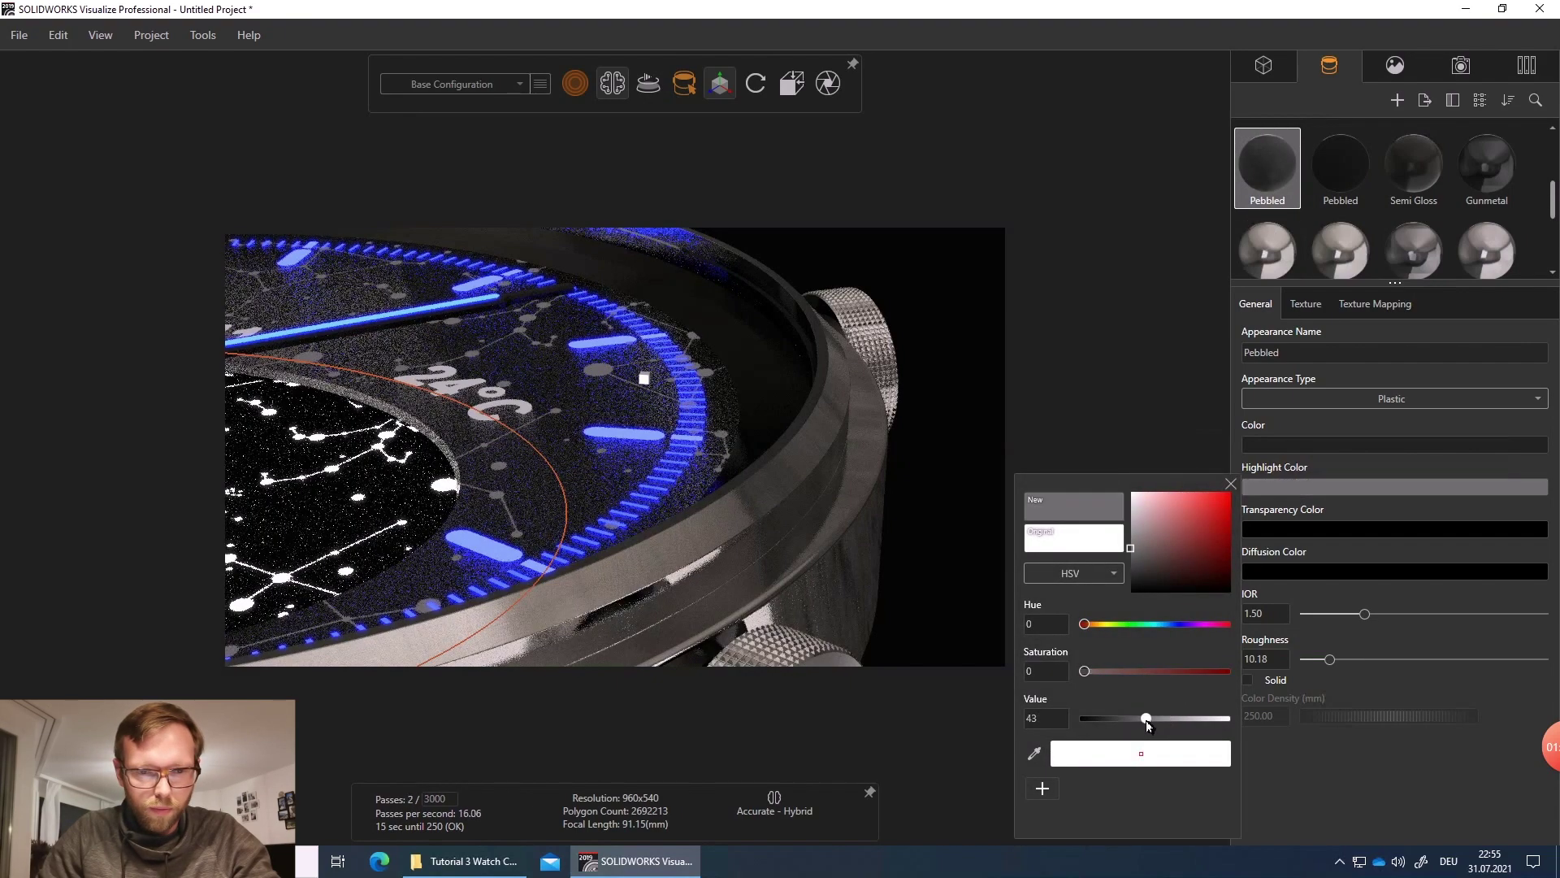
- Lower the brightness of the emissive constellation pattern on the watch's central dial to 1.00
left_click(1040, 388)
left_click_drag(750, 441, 788, 421)
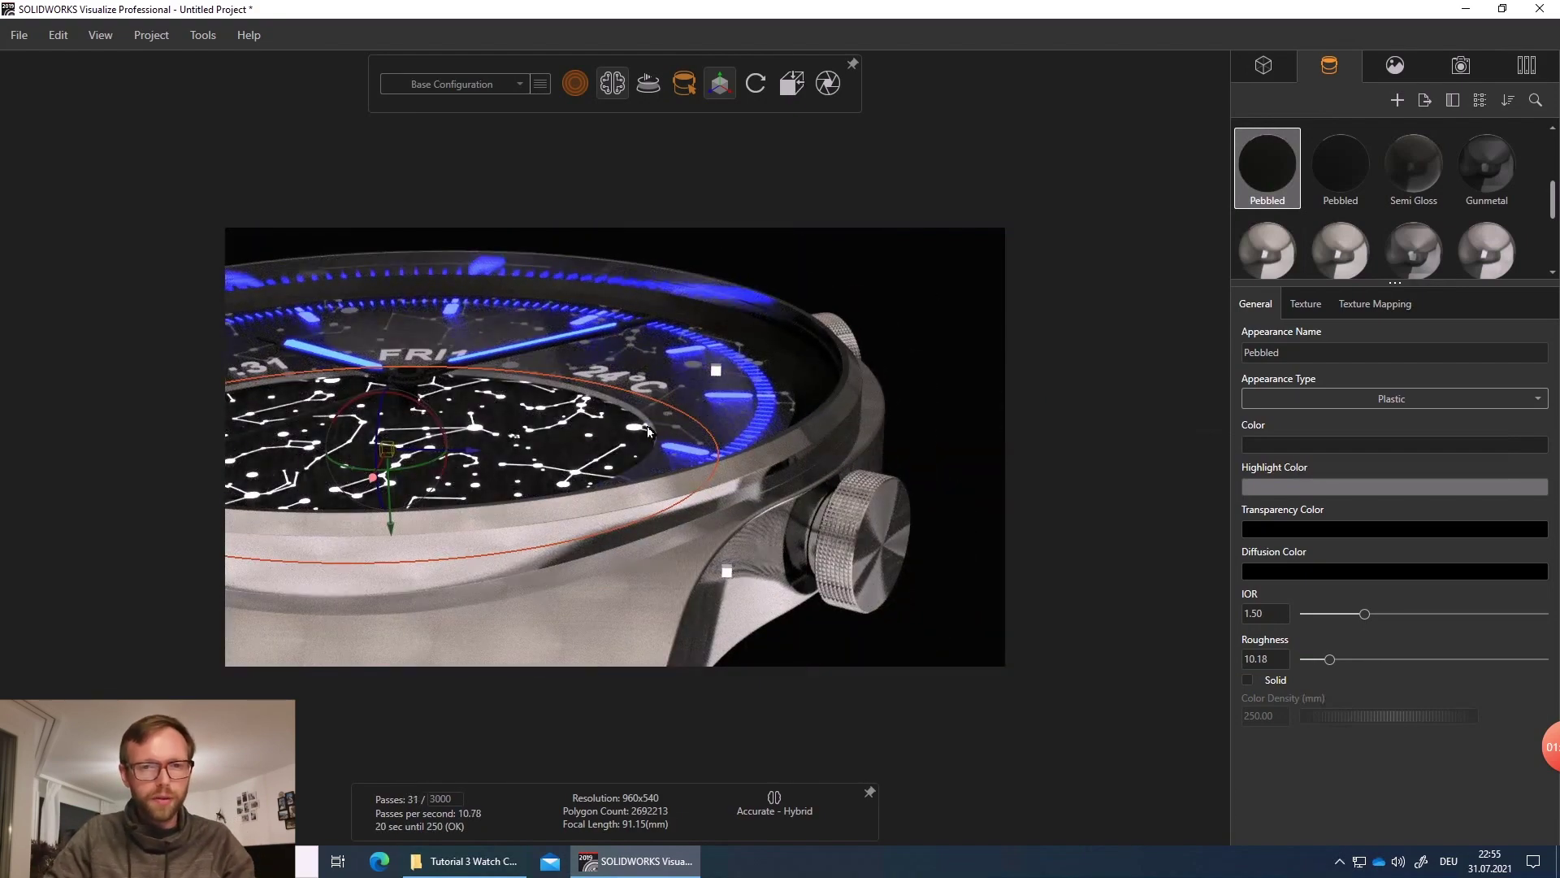
scroll(551, 432, "up", 3)
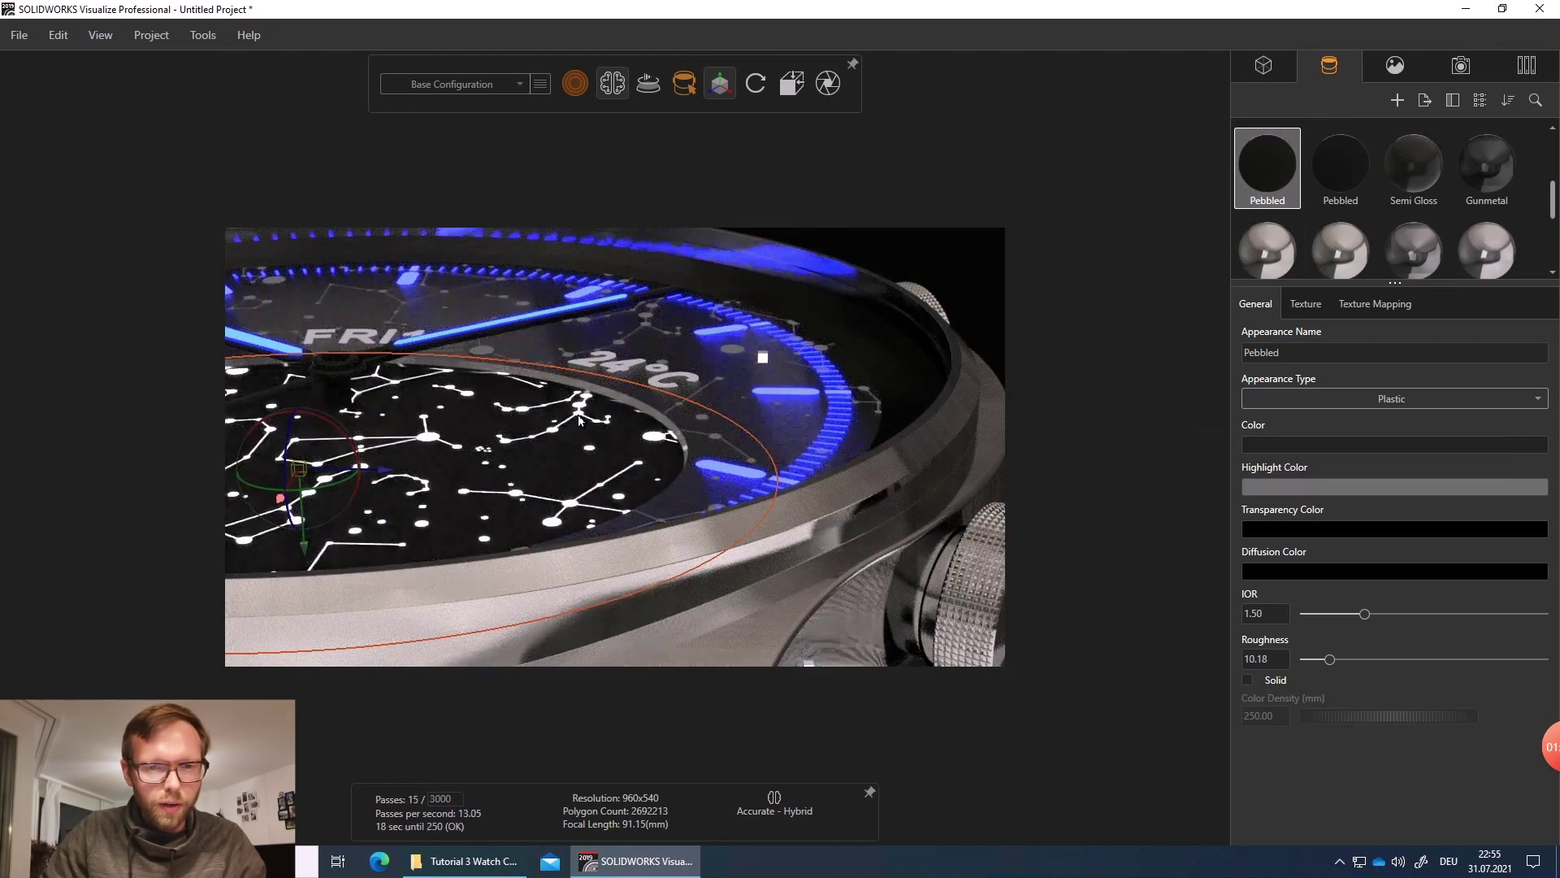
left_click(580, 420)
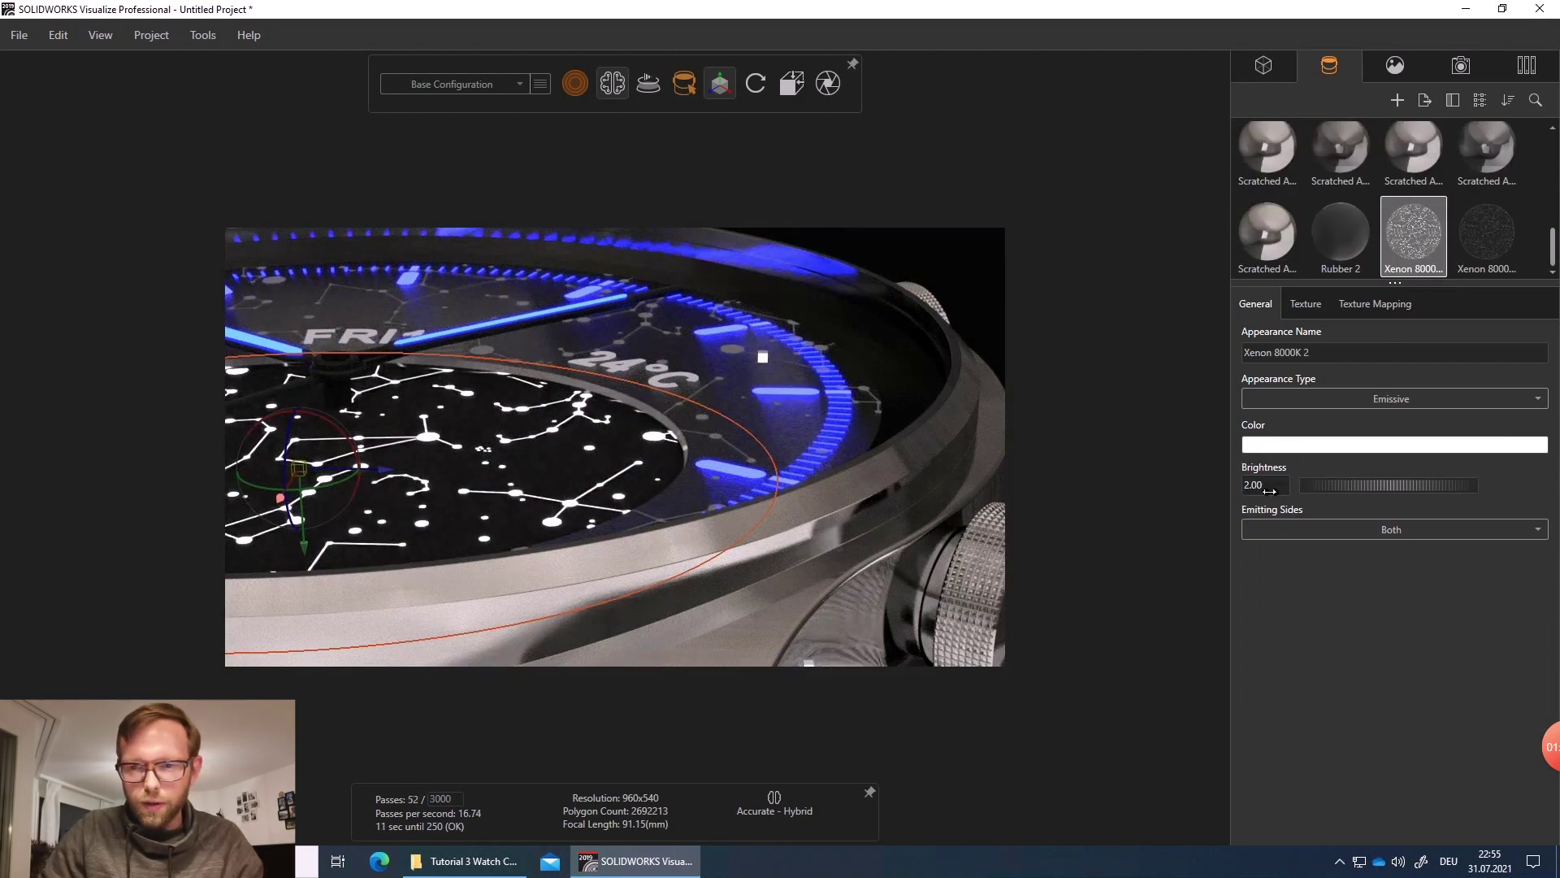
left_click_drag(1269, 491, 1266, 490)
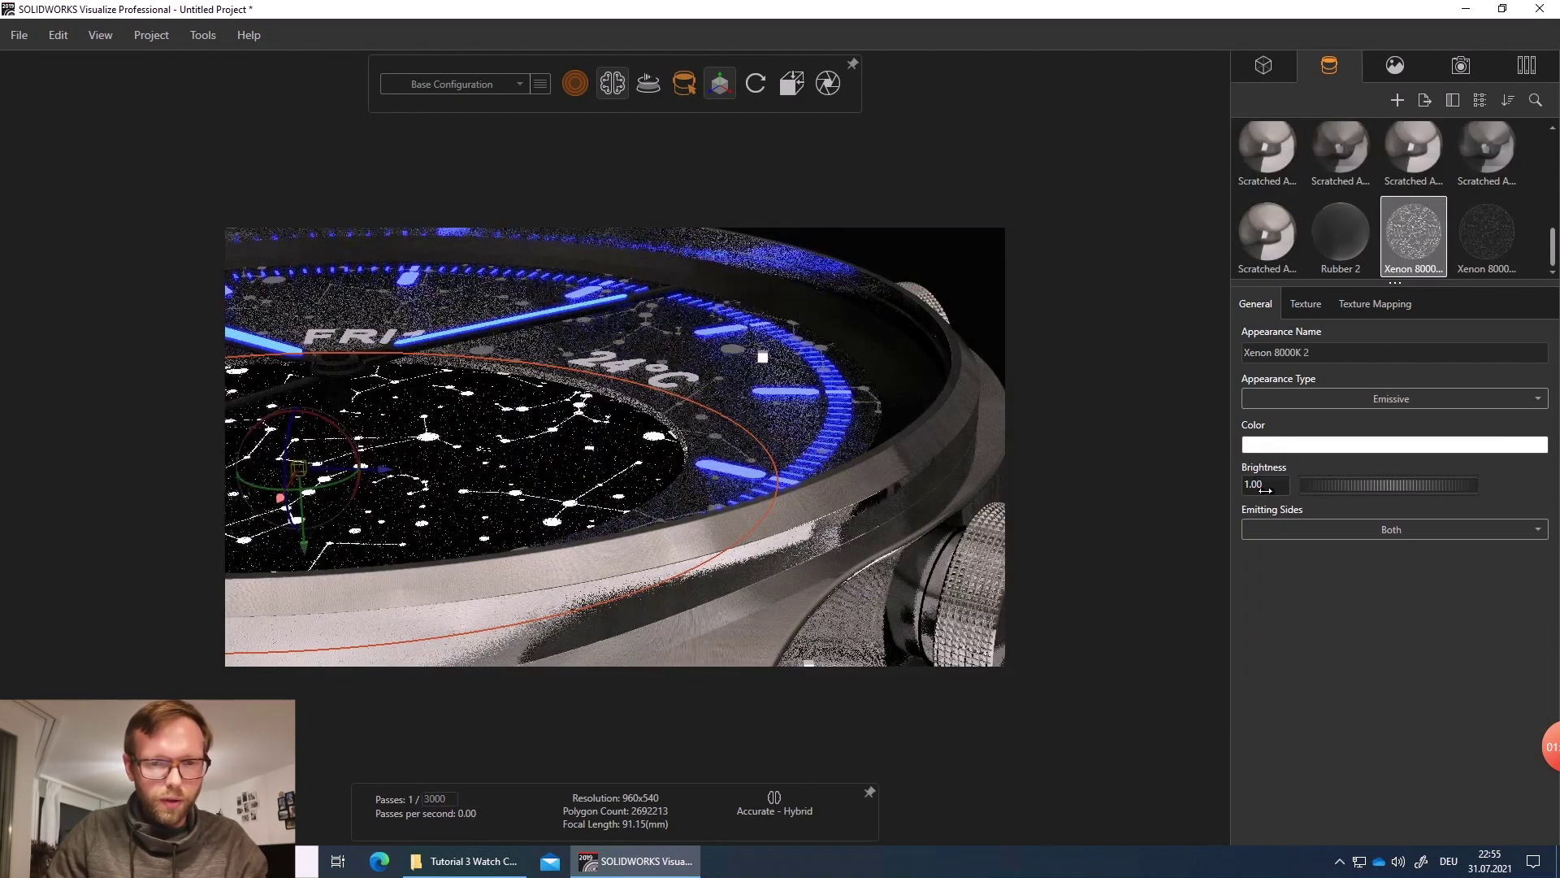
- Dim the emissive colour of the central constellation pattern to an HSV value of 70
left_click(1349, 443)
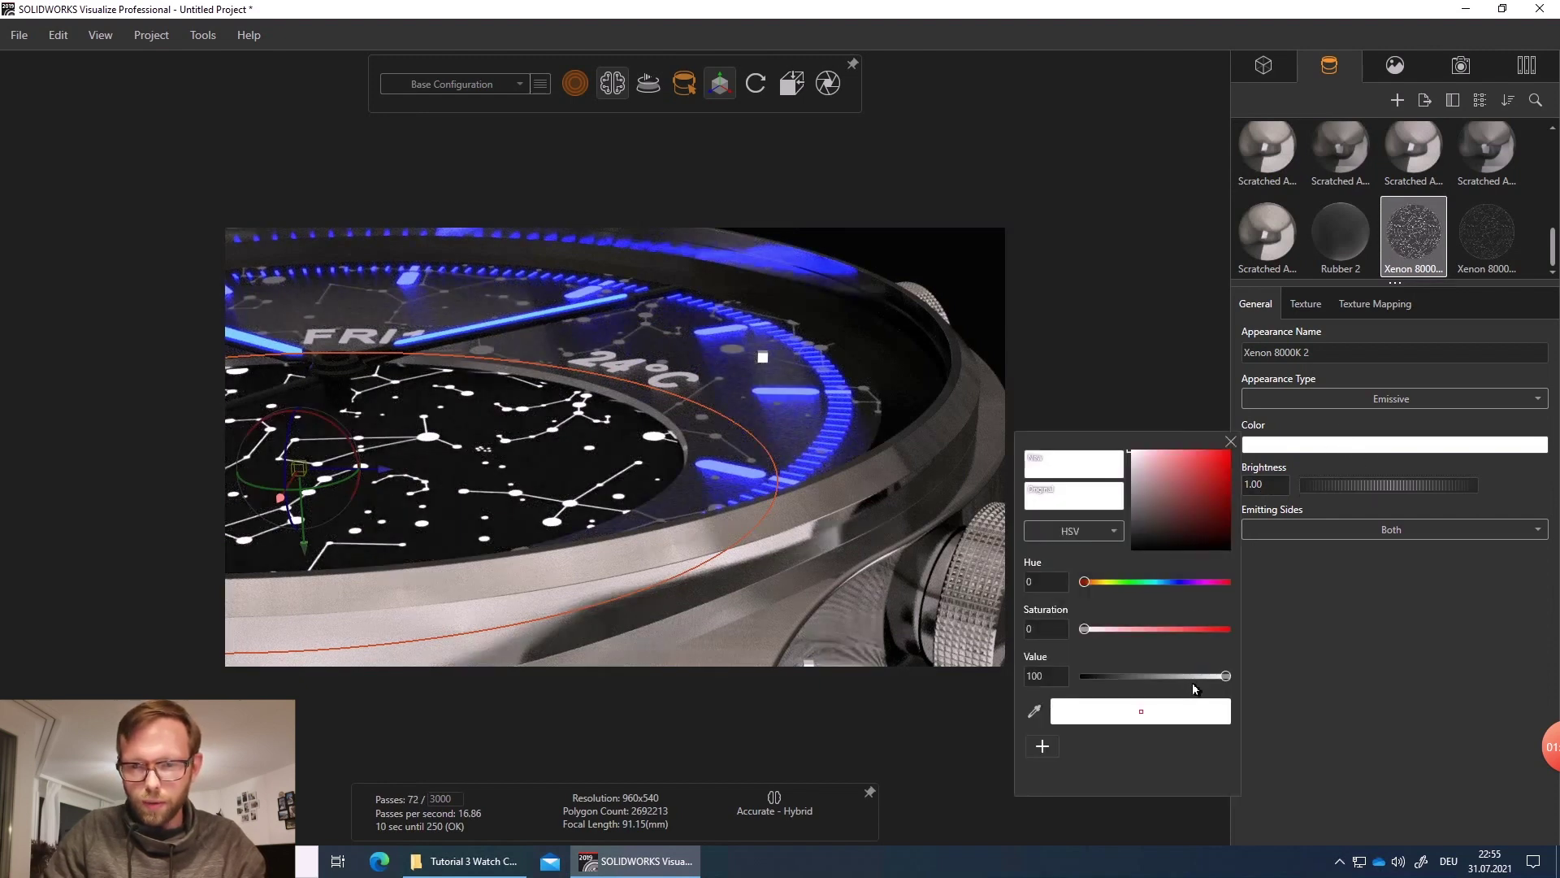
left_click(1193, 679)
left_click_drag(1193, 679, 1185, 679)
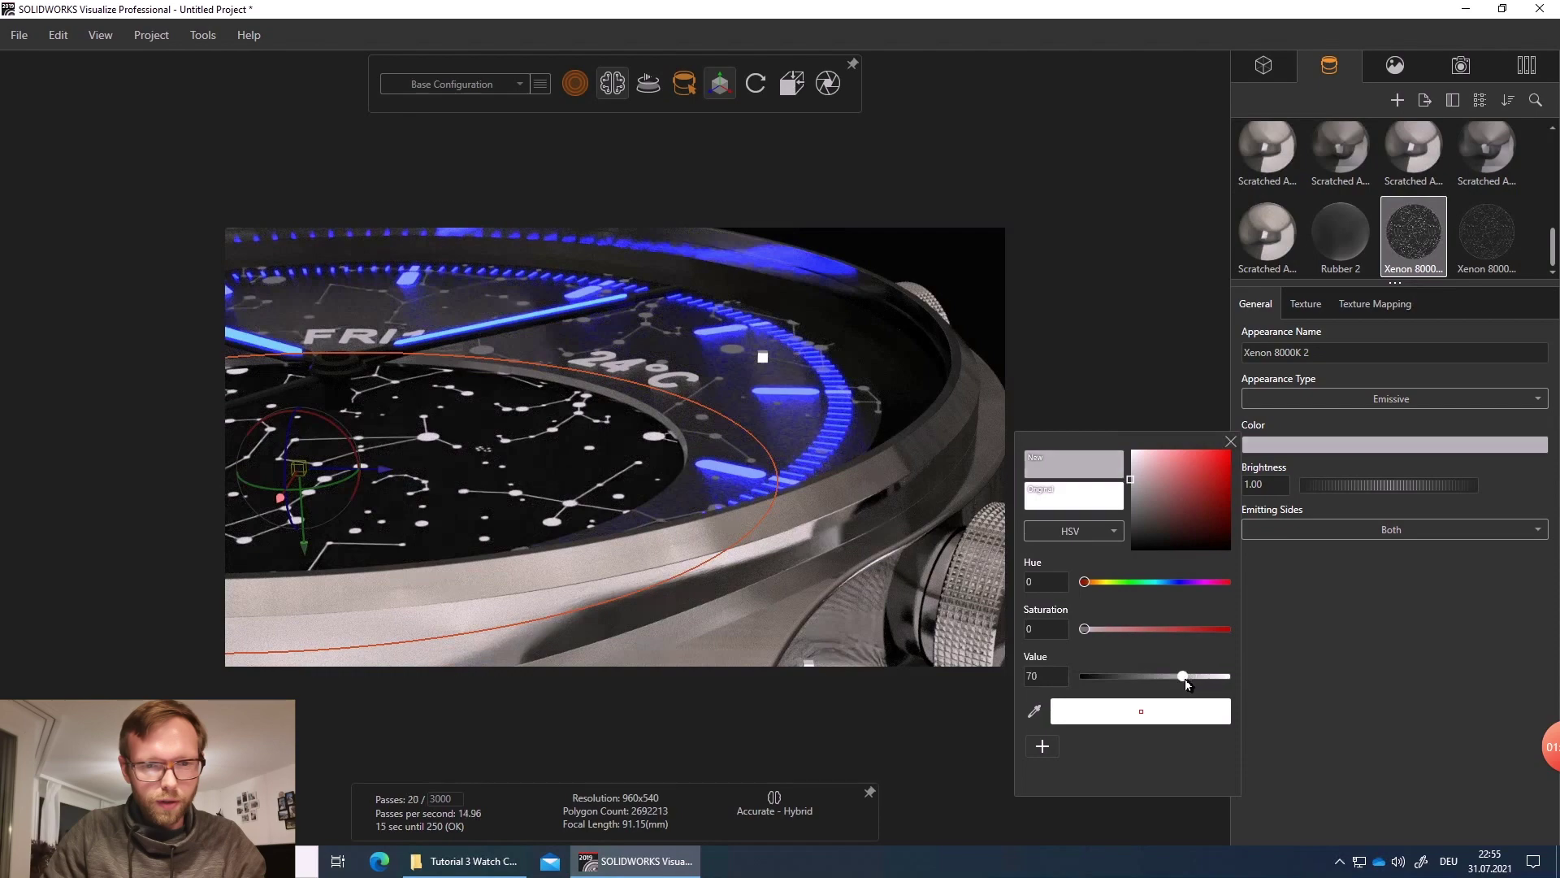
left_click(1125, 398)
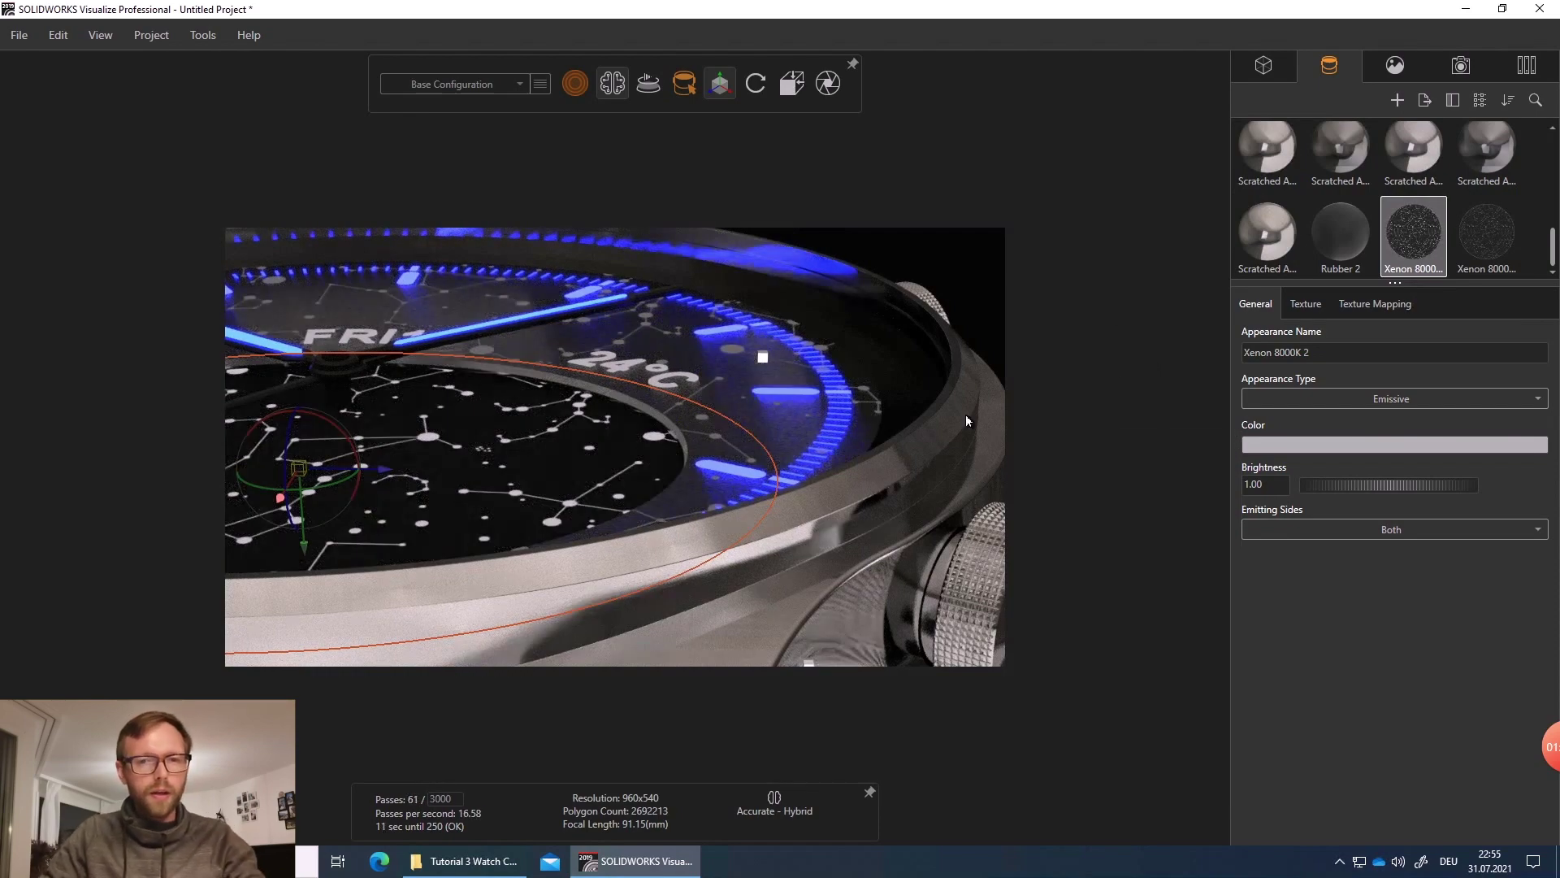
- Set the perspective of Default Camera 2 to 80.54 and reframe it on the whole dial and crown from a low angle
scroll(801, 432, "down", 3)
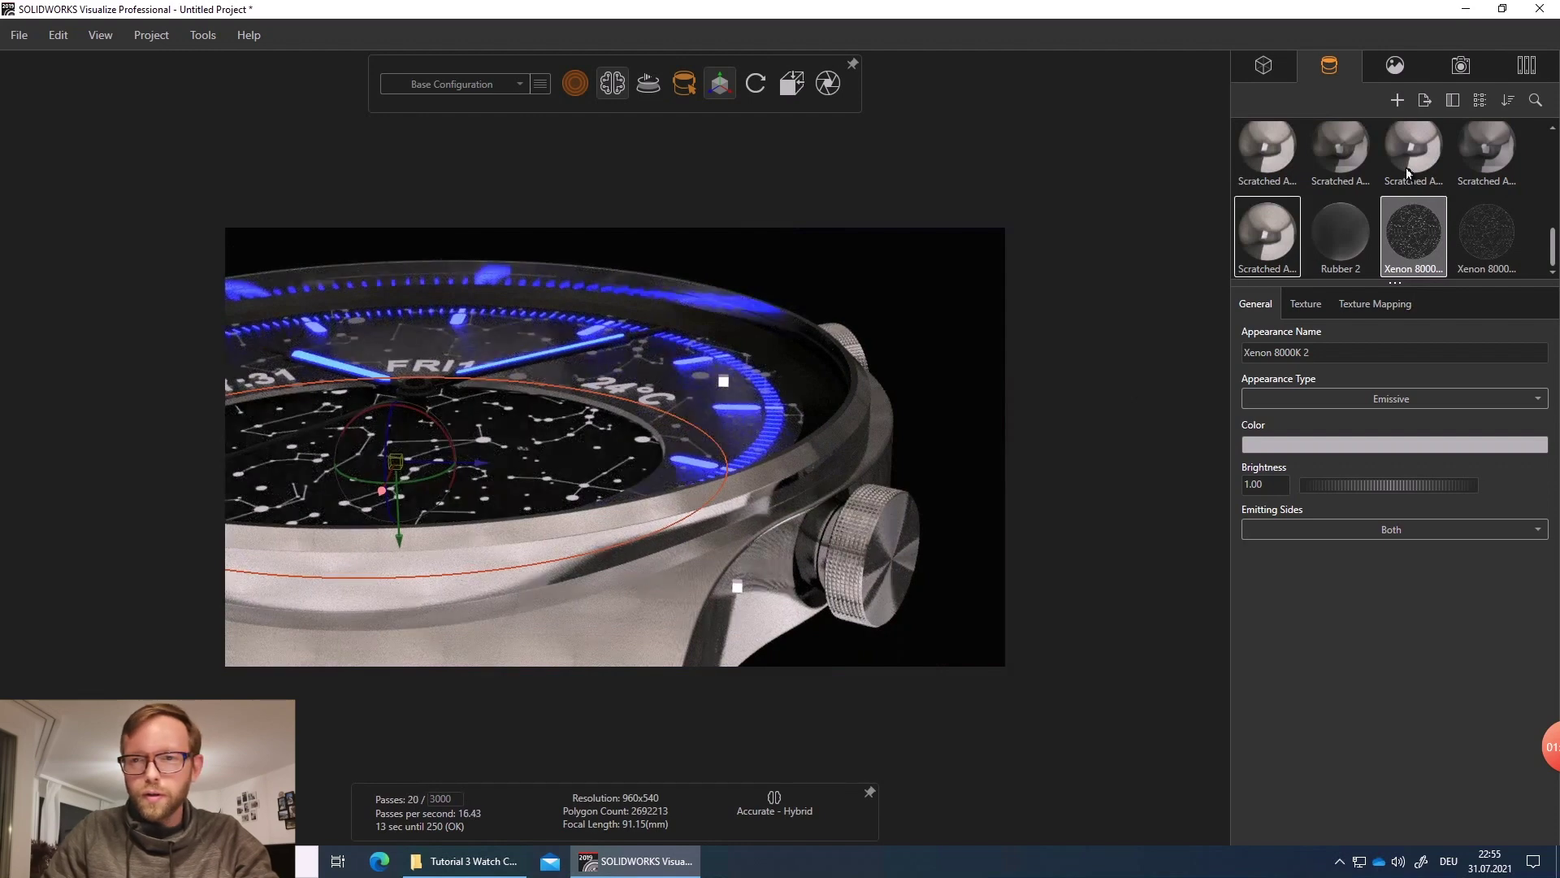
left_click(1396, 70)
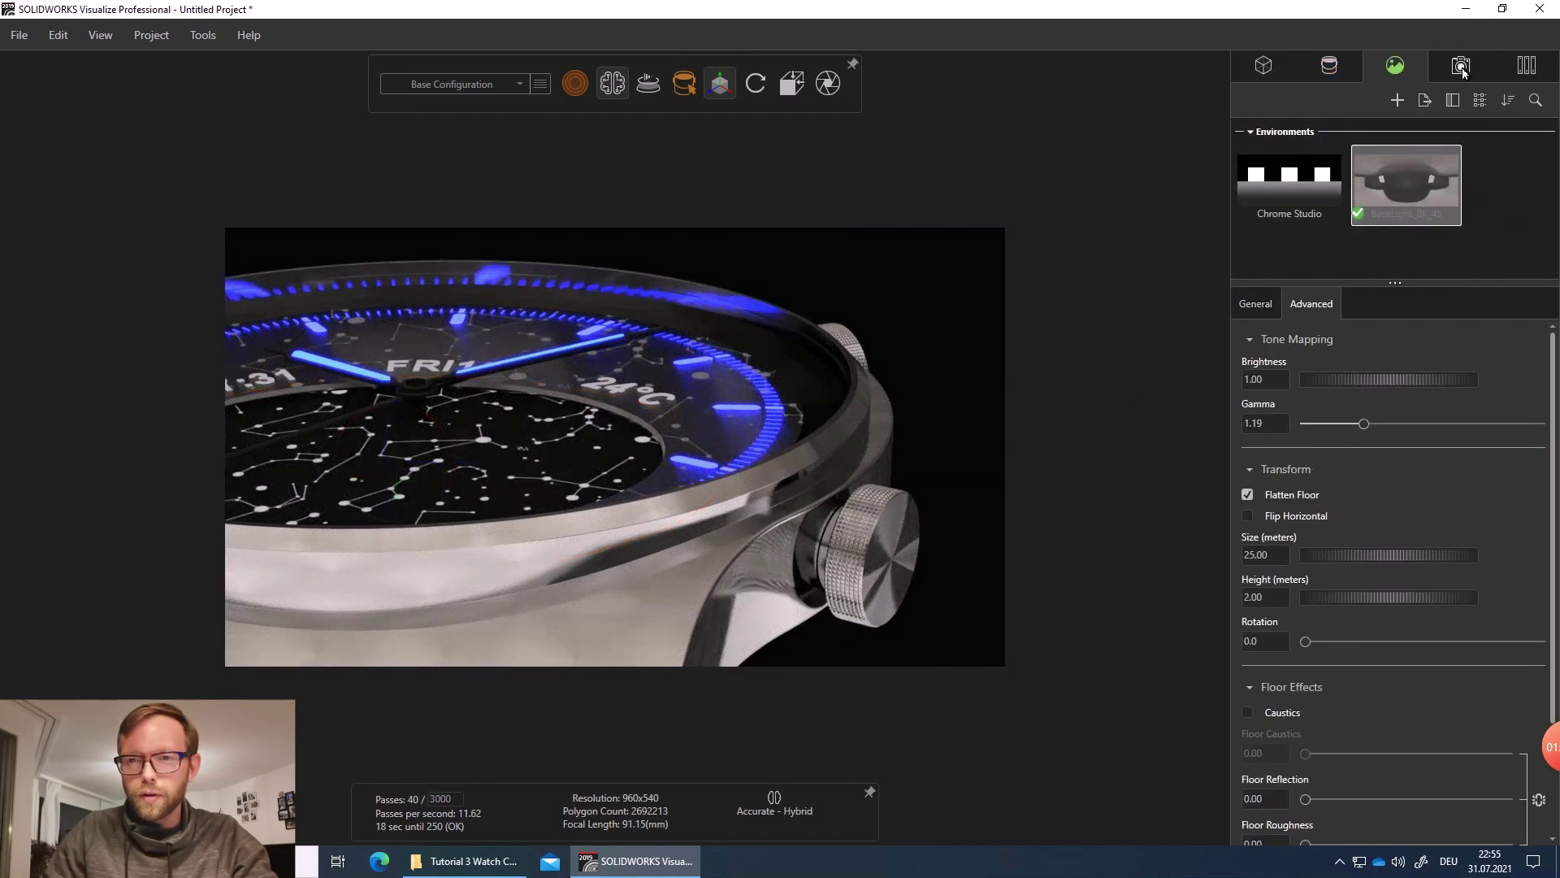
left_click(1462, 69)
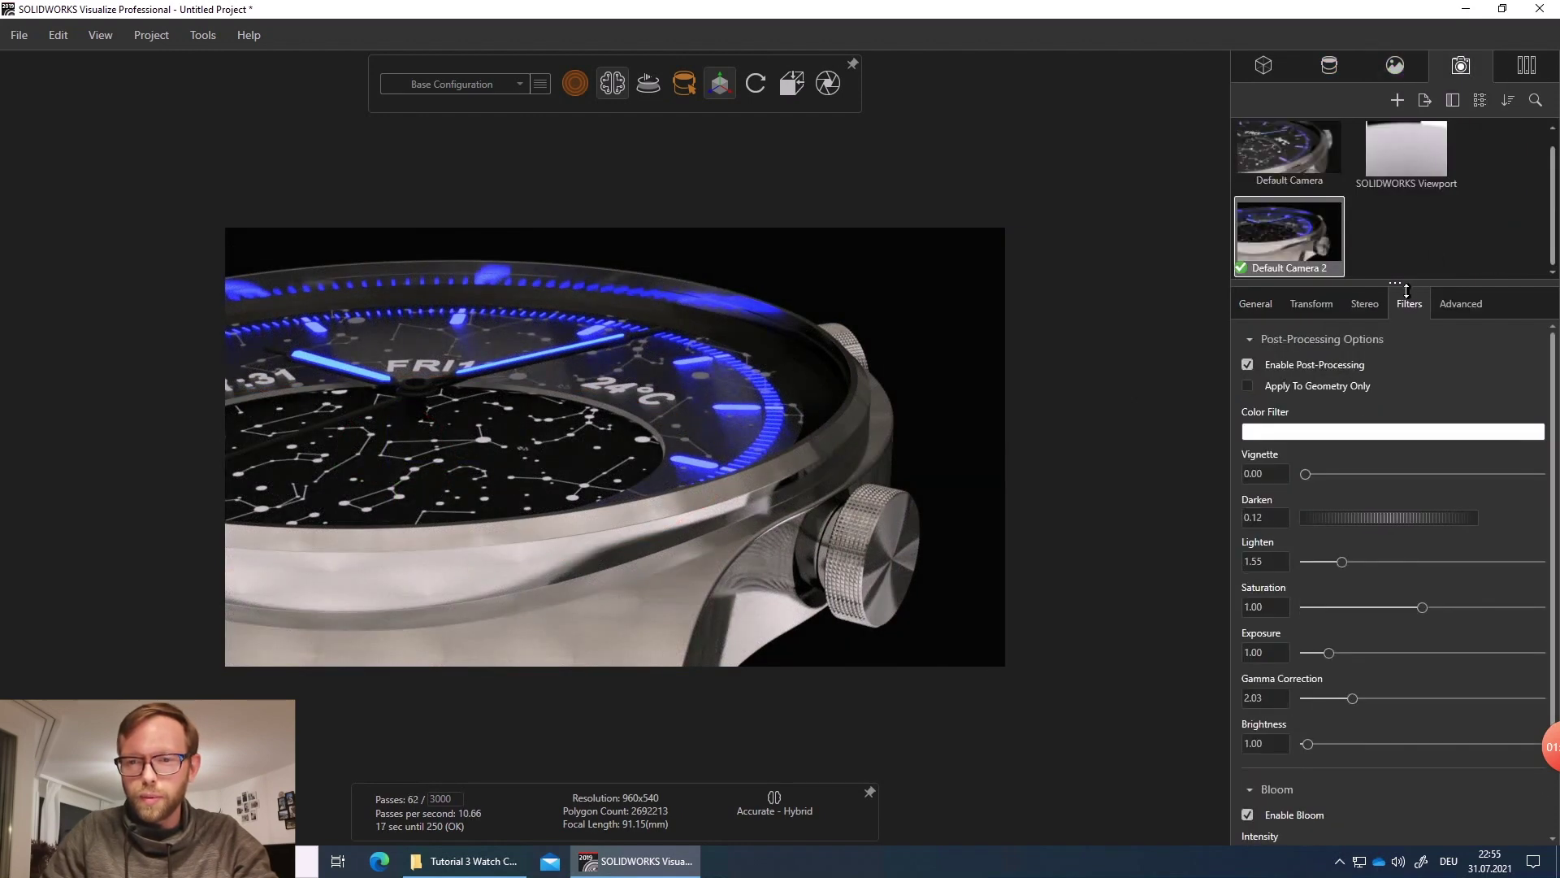
left_click_drag(1406, 291, 1406, 392)
left_click(1267, 411)
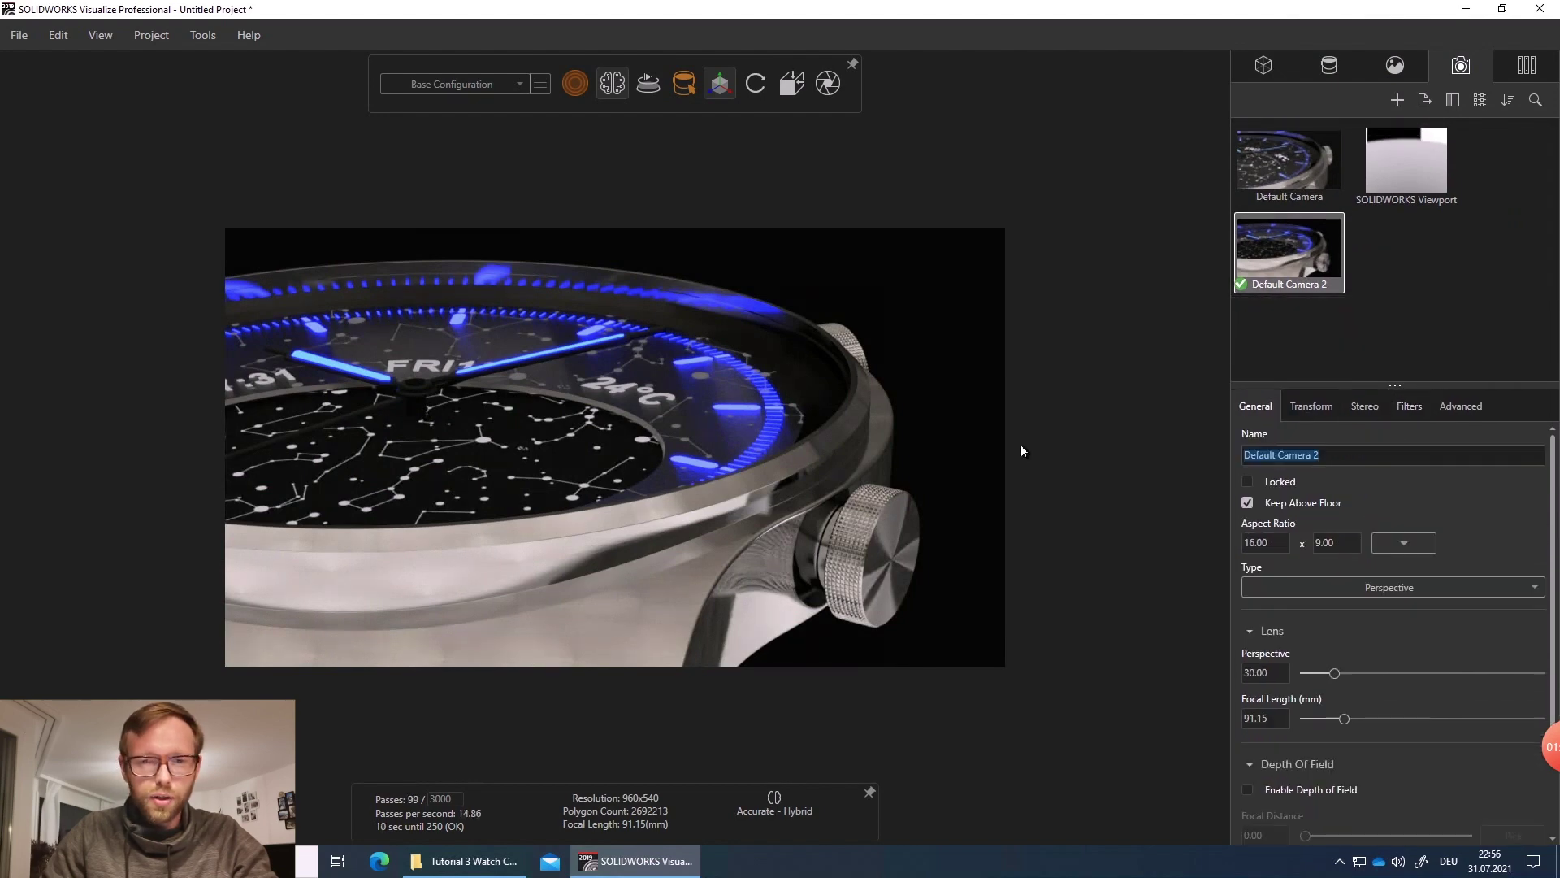
scroll(735, 466, "down", 5)
middle_click_drag(599, 511, 436, 478)
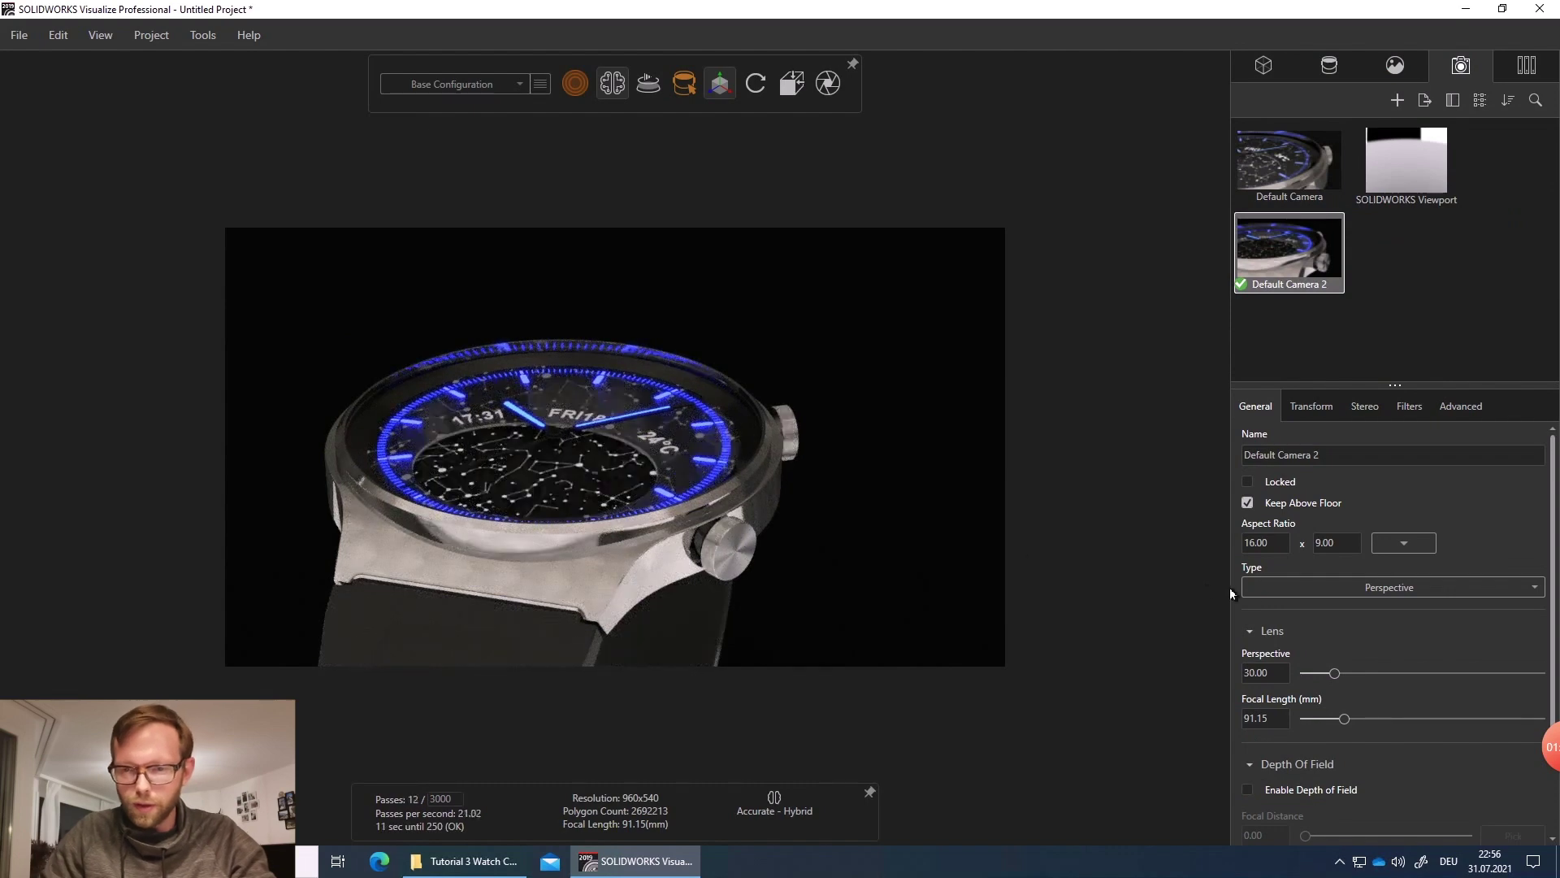
left_click_drag(1368, 681, 1398, 677)
scroll(732, 504, "down", 3)
middle_click_drag(731, 569, 743, 522)
scroll(698, 496, "up", 1)
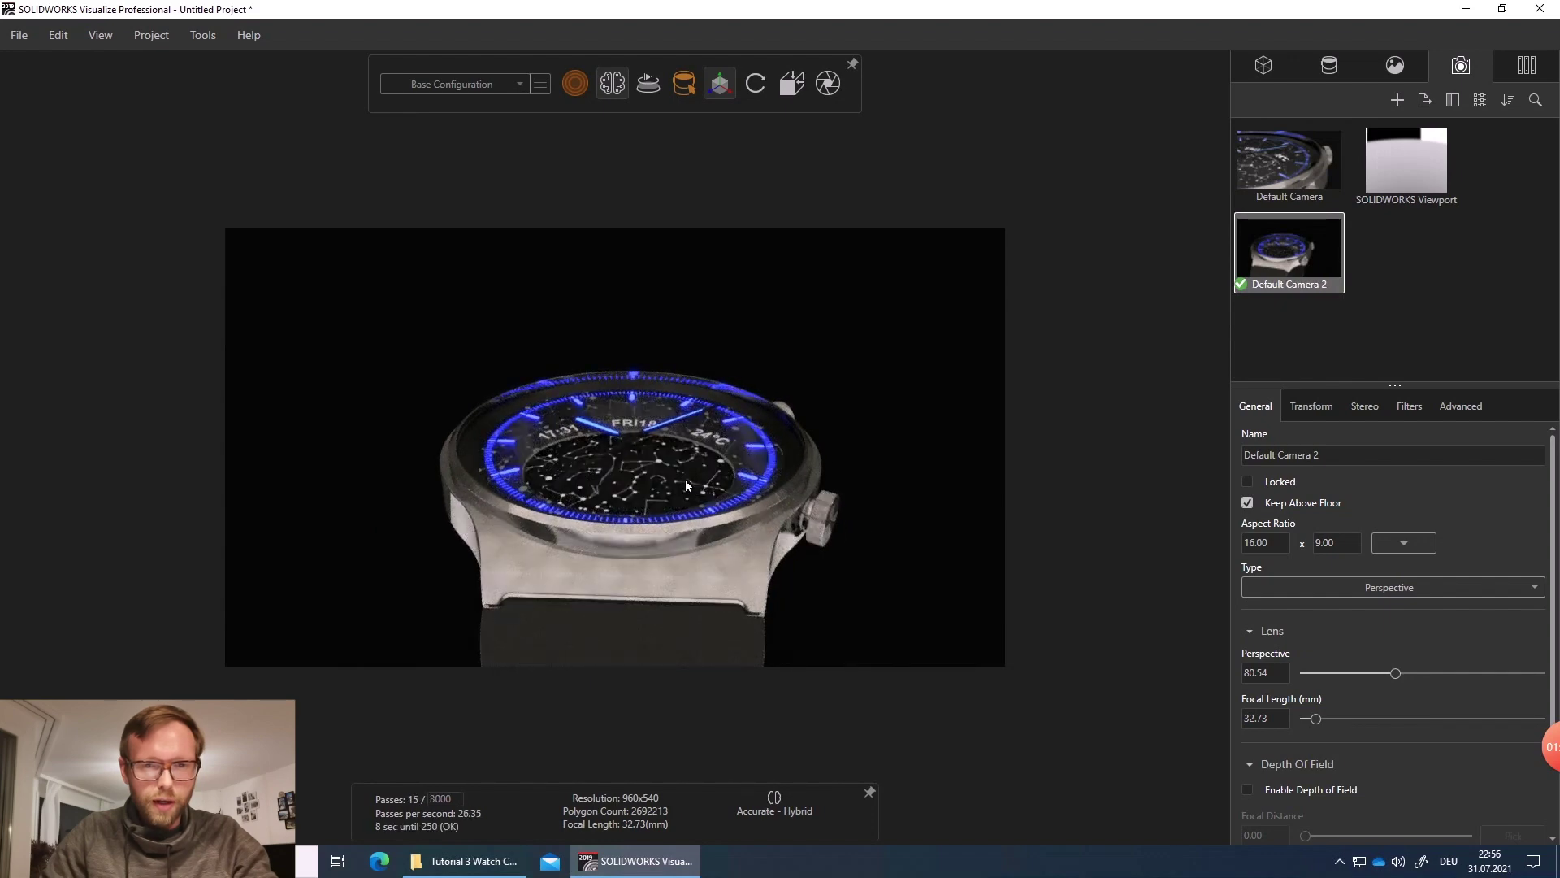
scroll(682, 481, "up", 3)
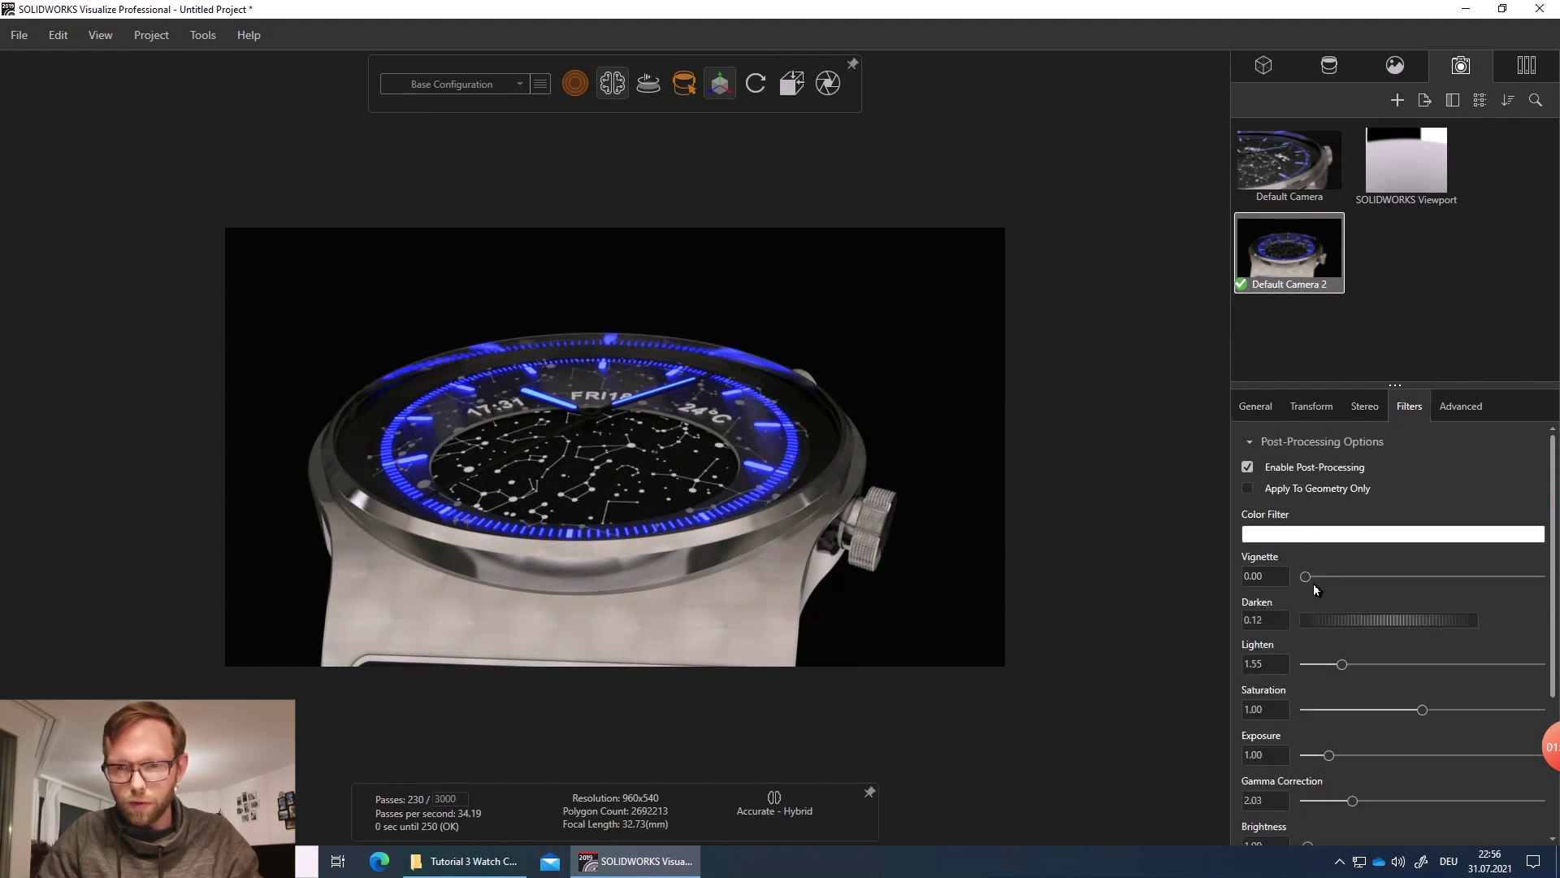
- Set the vignette of Default Camera 2 to 10 and frame the dial closer
left_click_drag(1310, 578, 1314, 579)
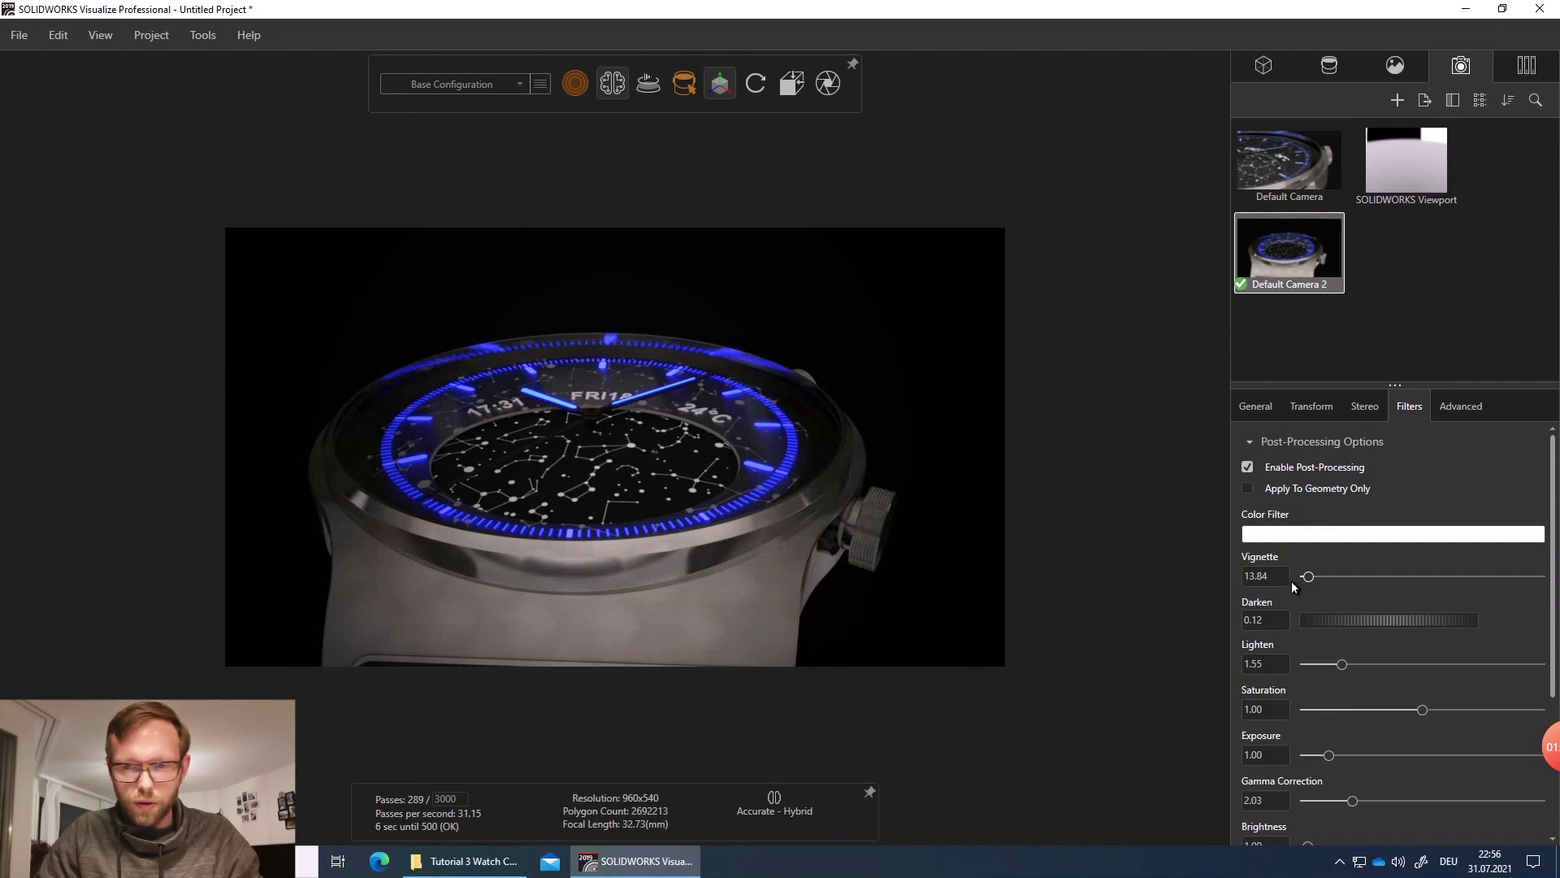
scroll(601, 456, "up", 6)
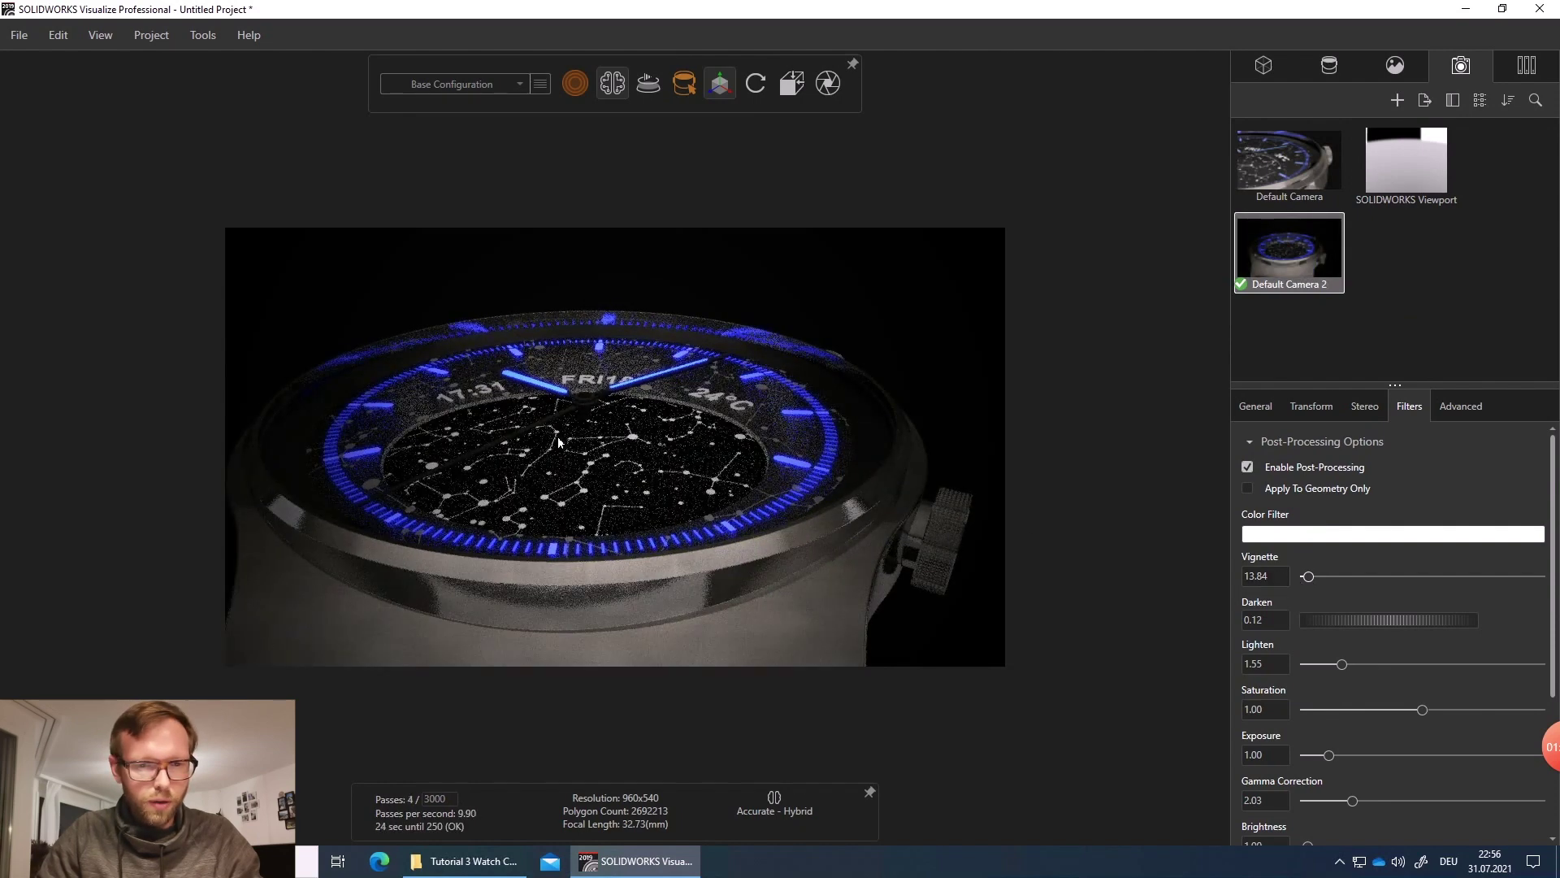
scroll(587, 439, "down", 3)
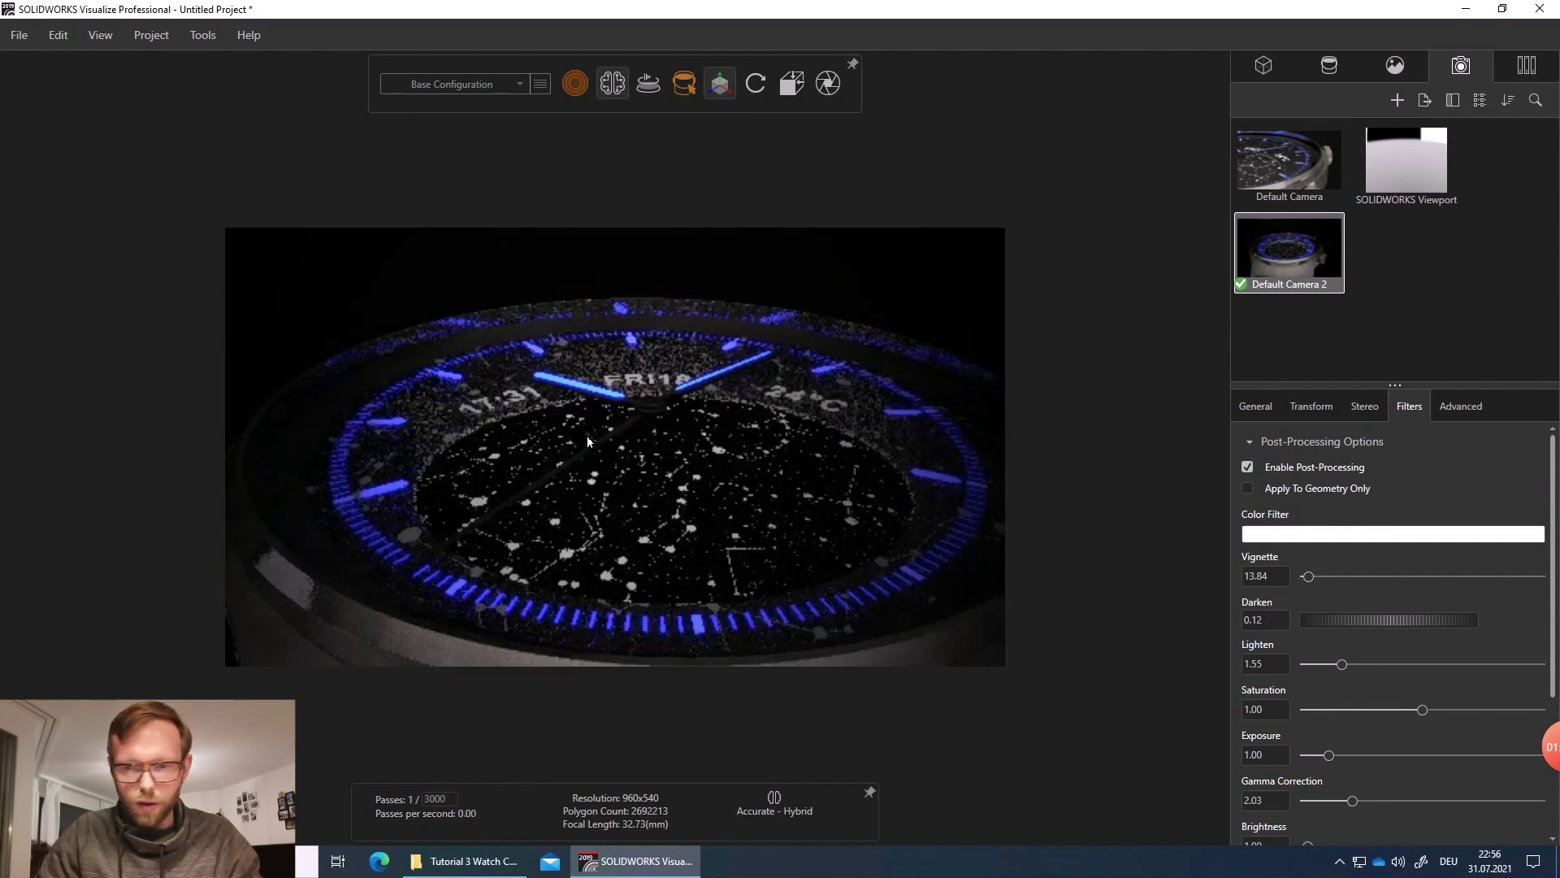
left_click(1277, 577)
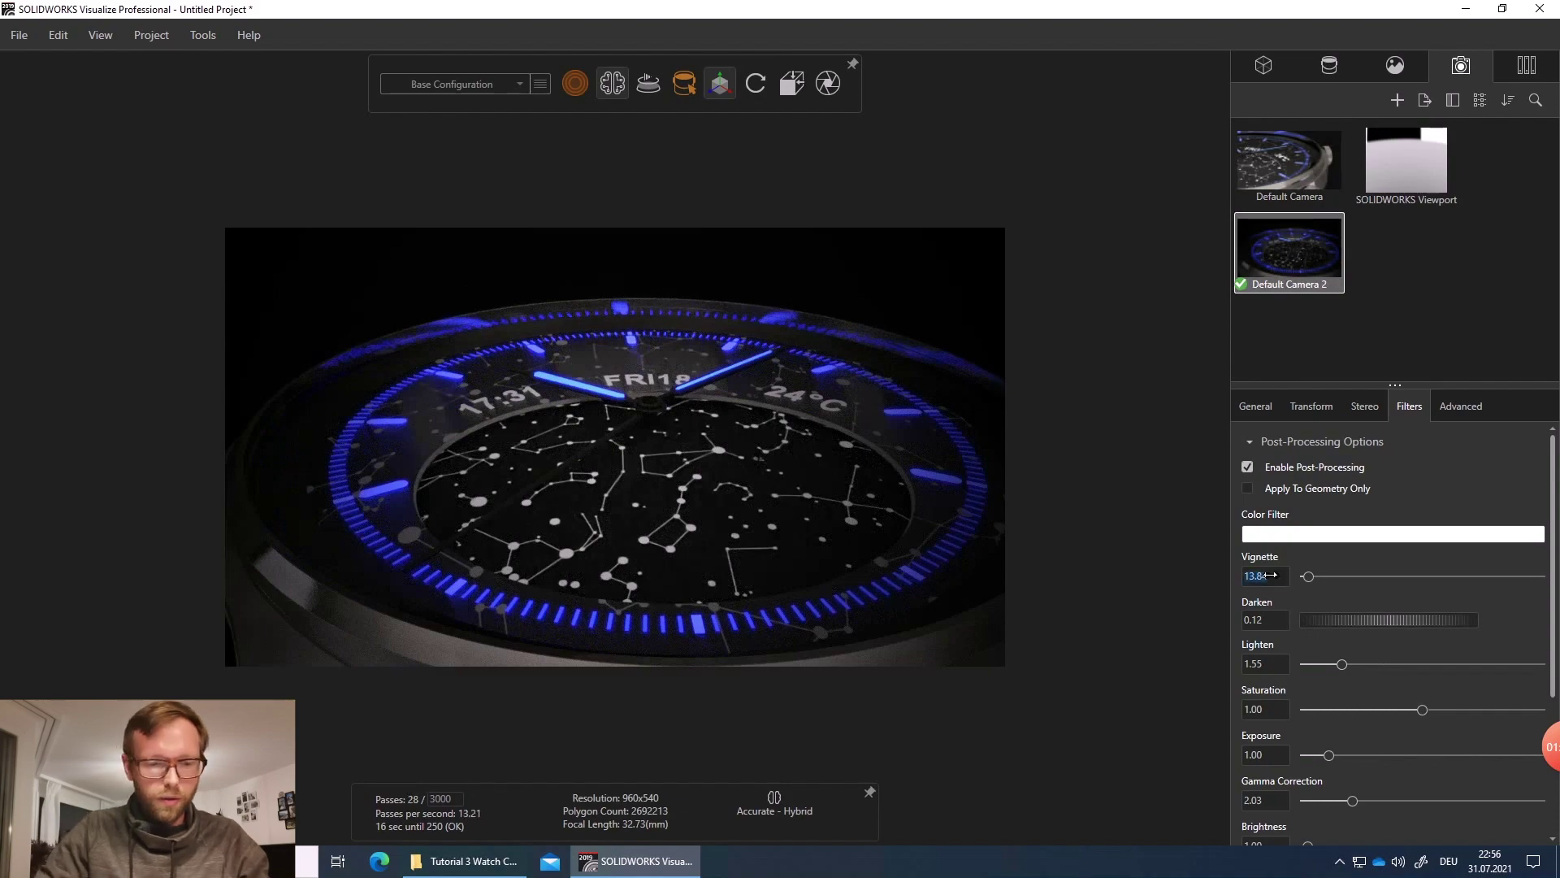
type("10")
key("Return")
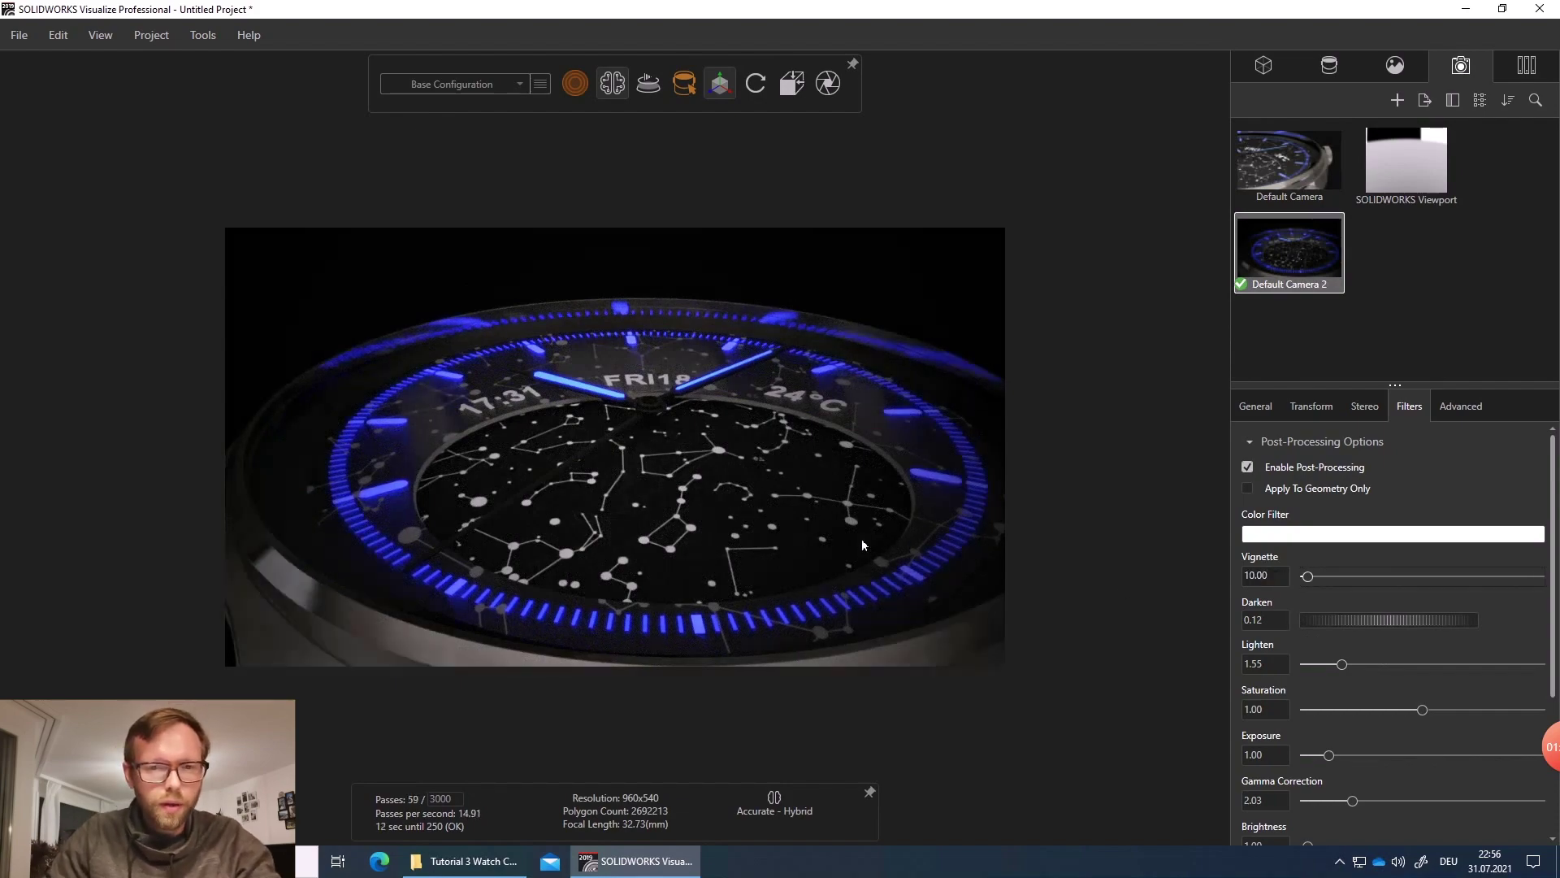
- Reframe Default Camera 2 as a close-up of the knurled crown against the side of the case
left_click_drag(709, 504, 630, 390)
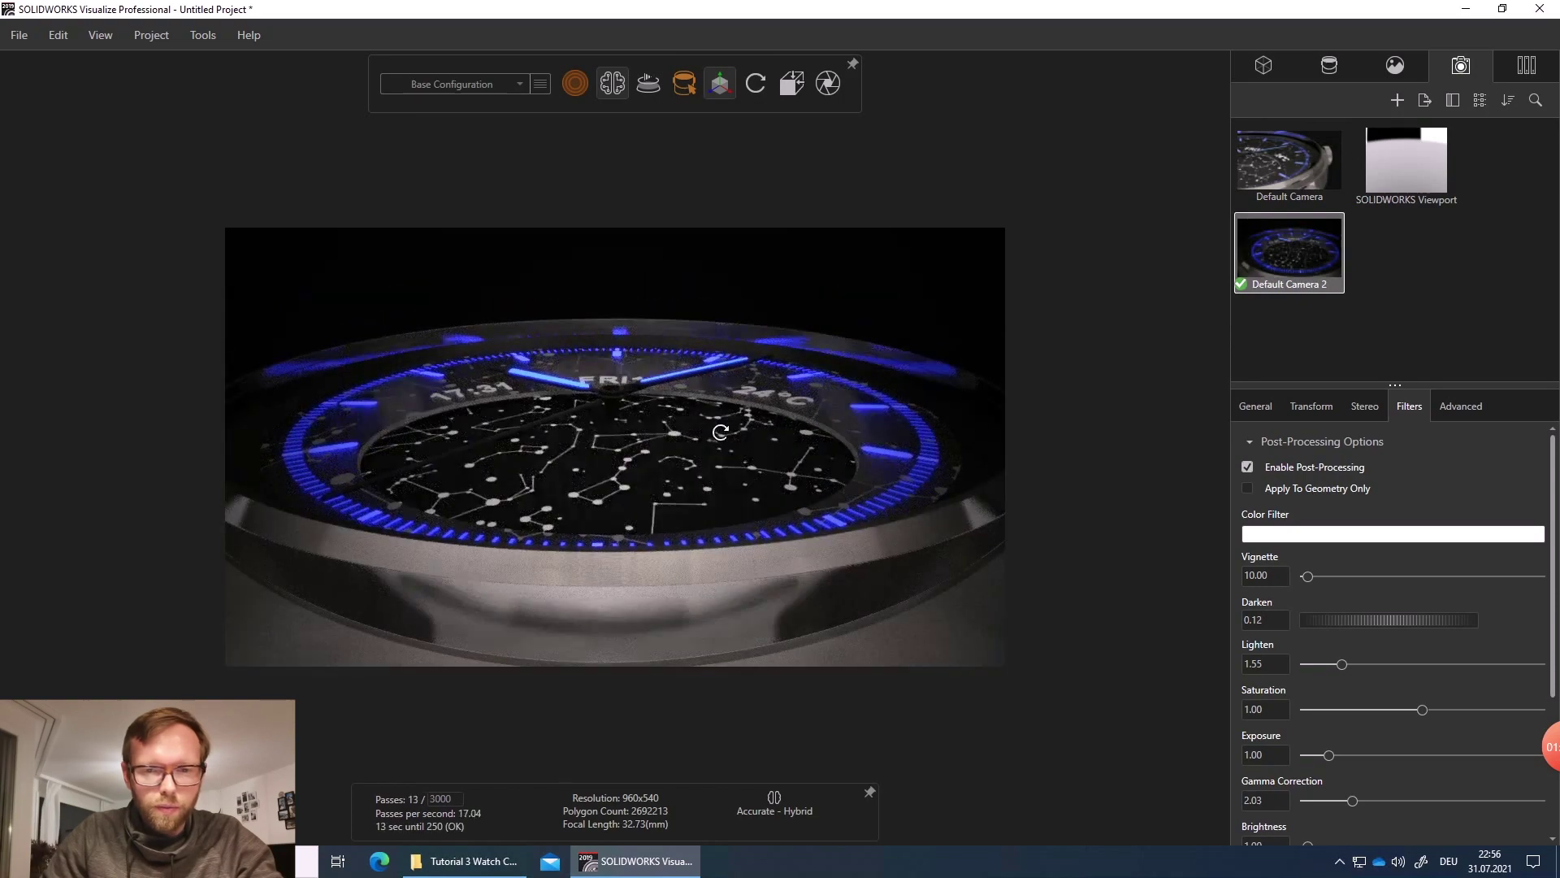
middle_click_drag(721, 432, 693, 428)
scroll(657, 437, "up", 5)
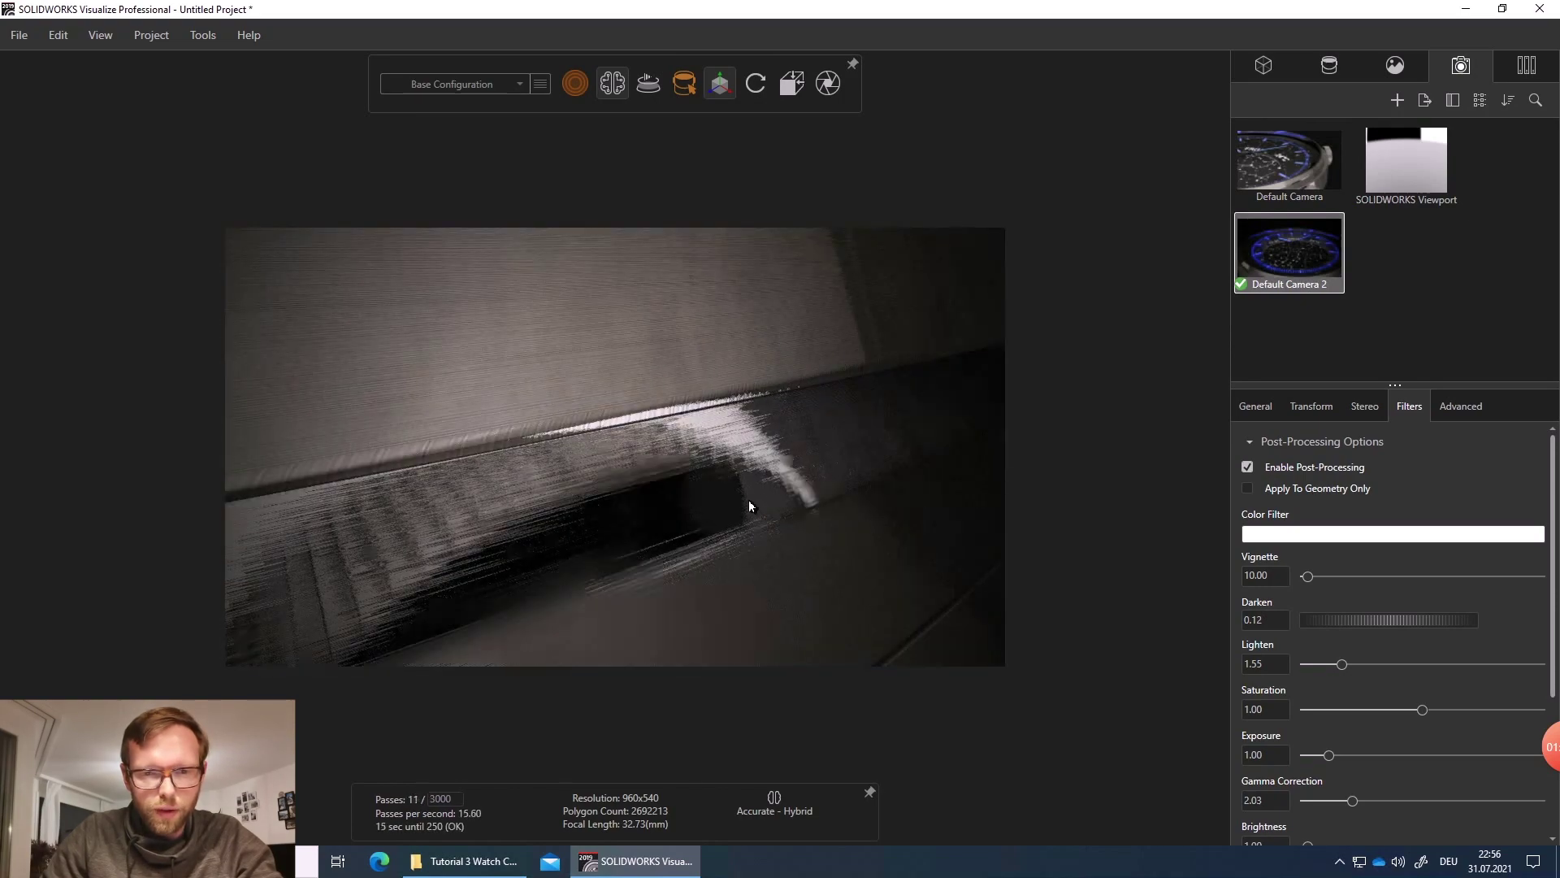
scroll(747, 500, "down", 3)
left_click_drag(748, 500, 762, 495)
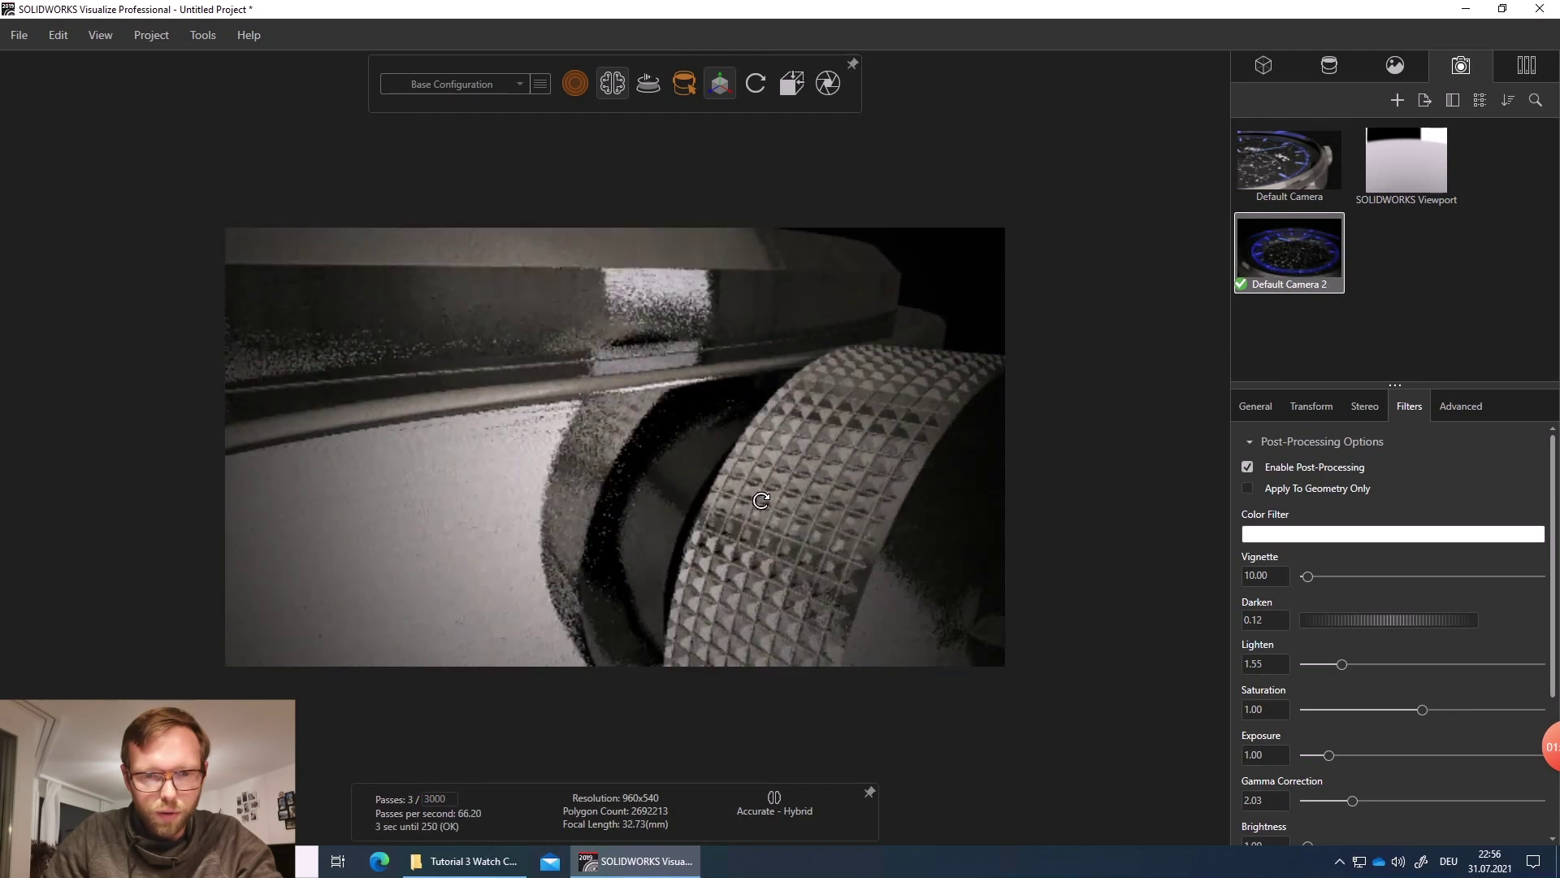
- Enable depth of field for the camera, focus it on the crown's knurling and set the aperture to 2.00 mm
left_click(1262, 412)
scroll(1437, 722, "down", 3)
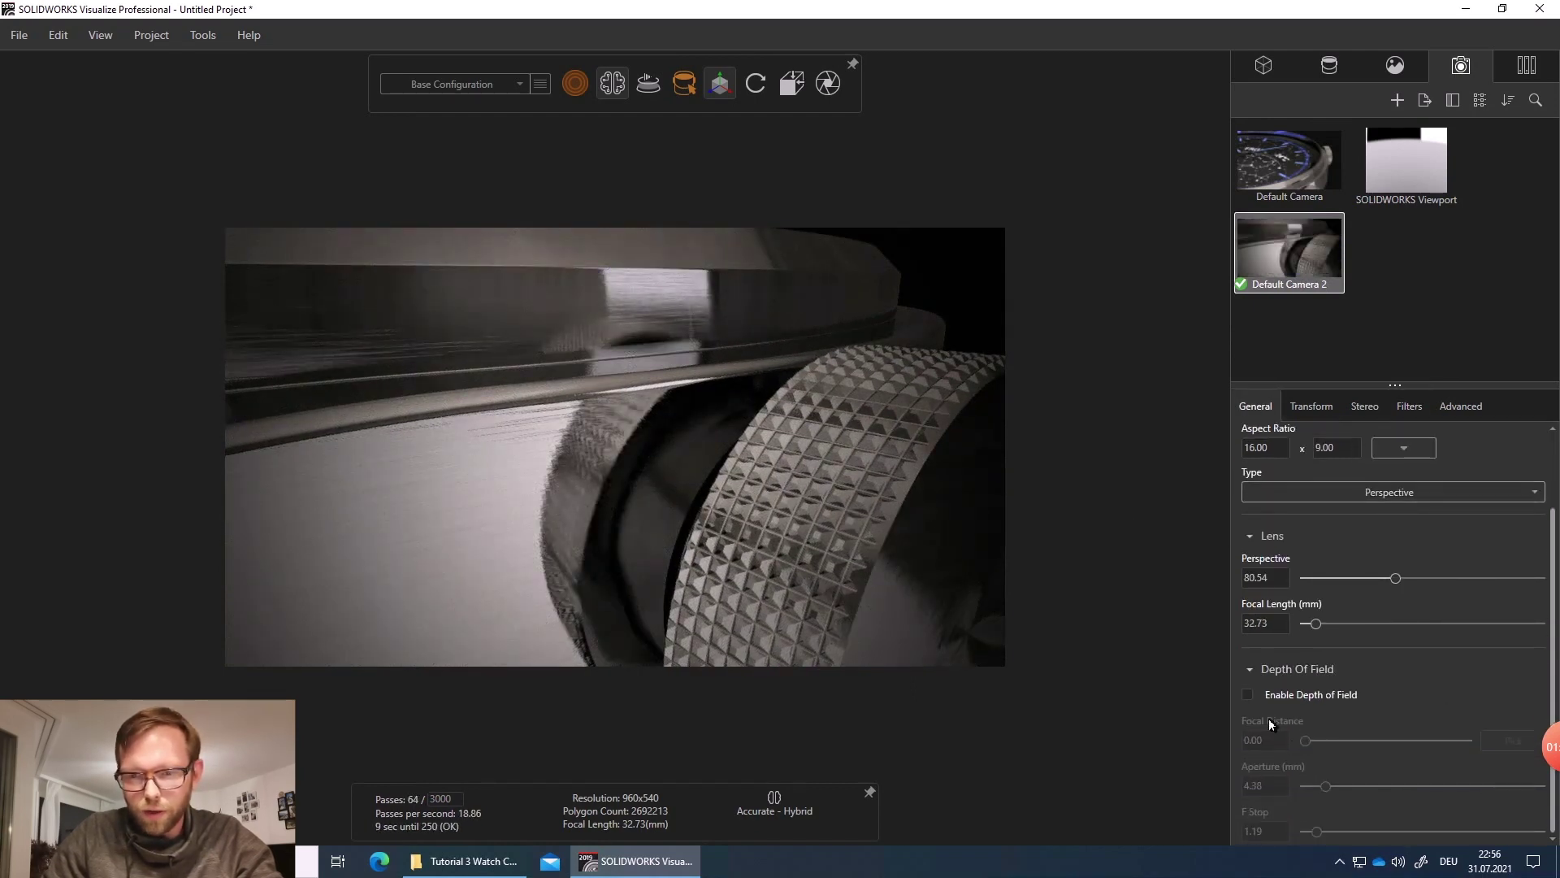
left_click(1248, 694)
left_click(1513, 740)
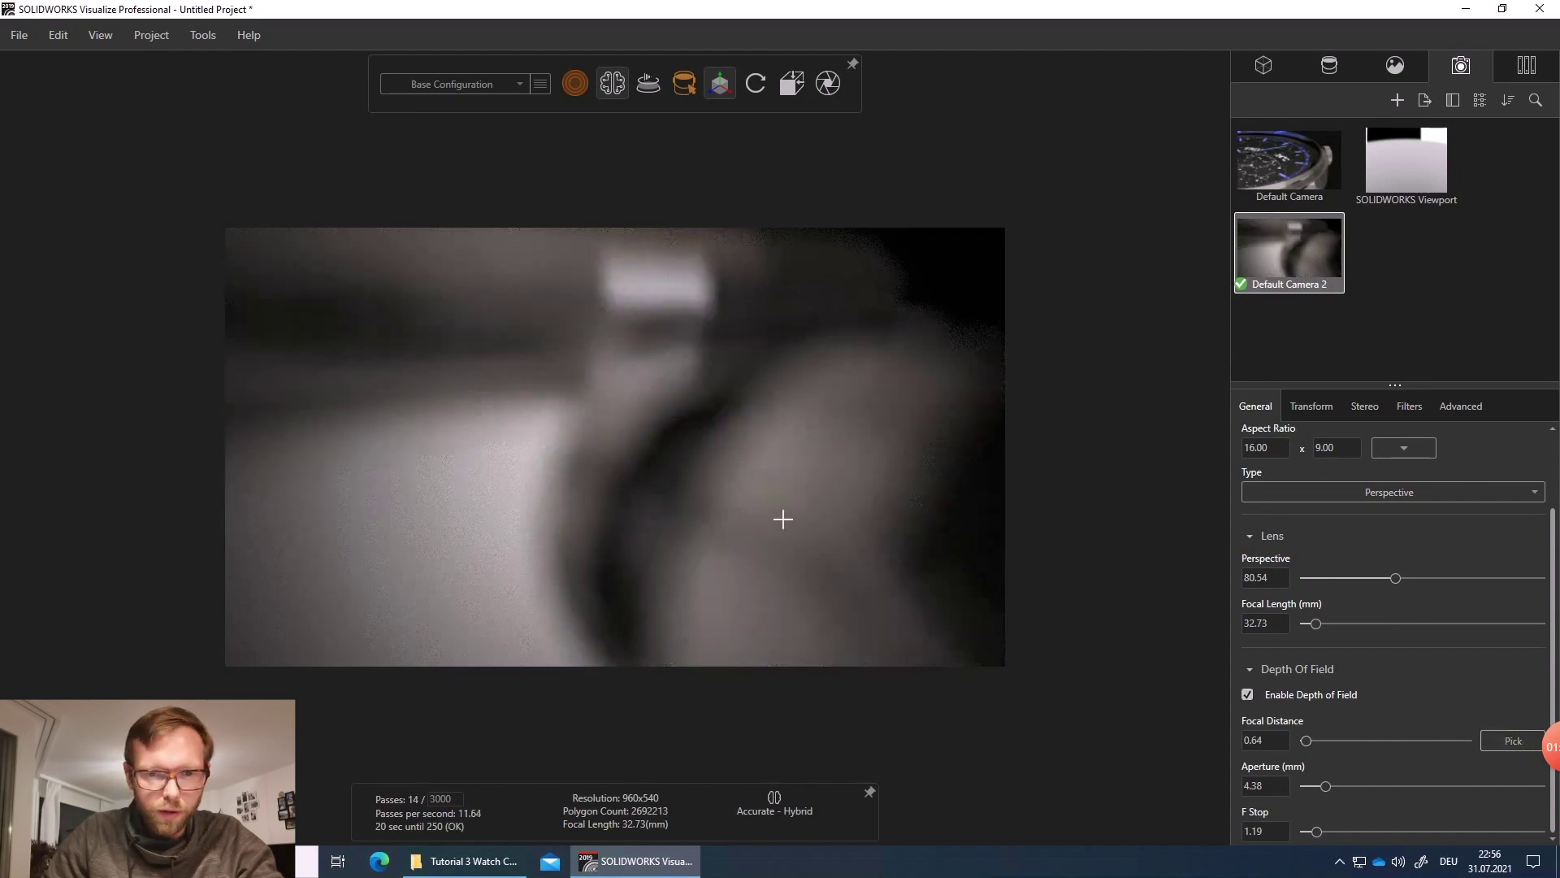
left_click(780, 517)
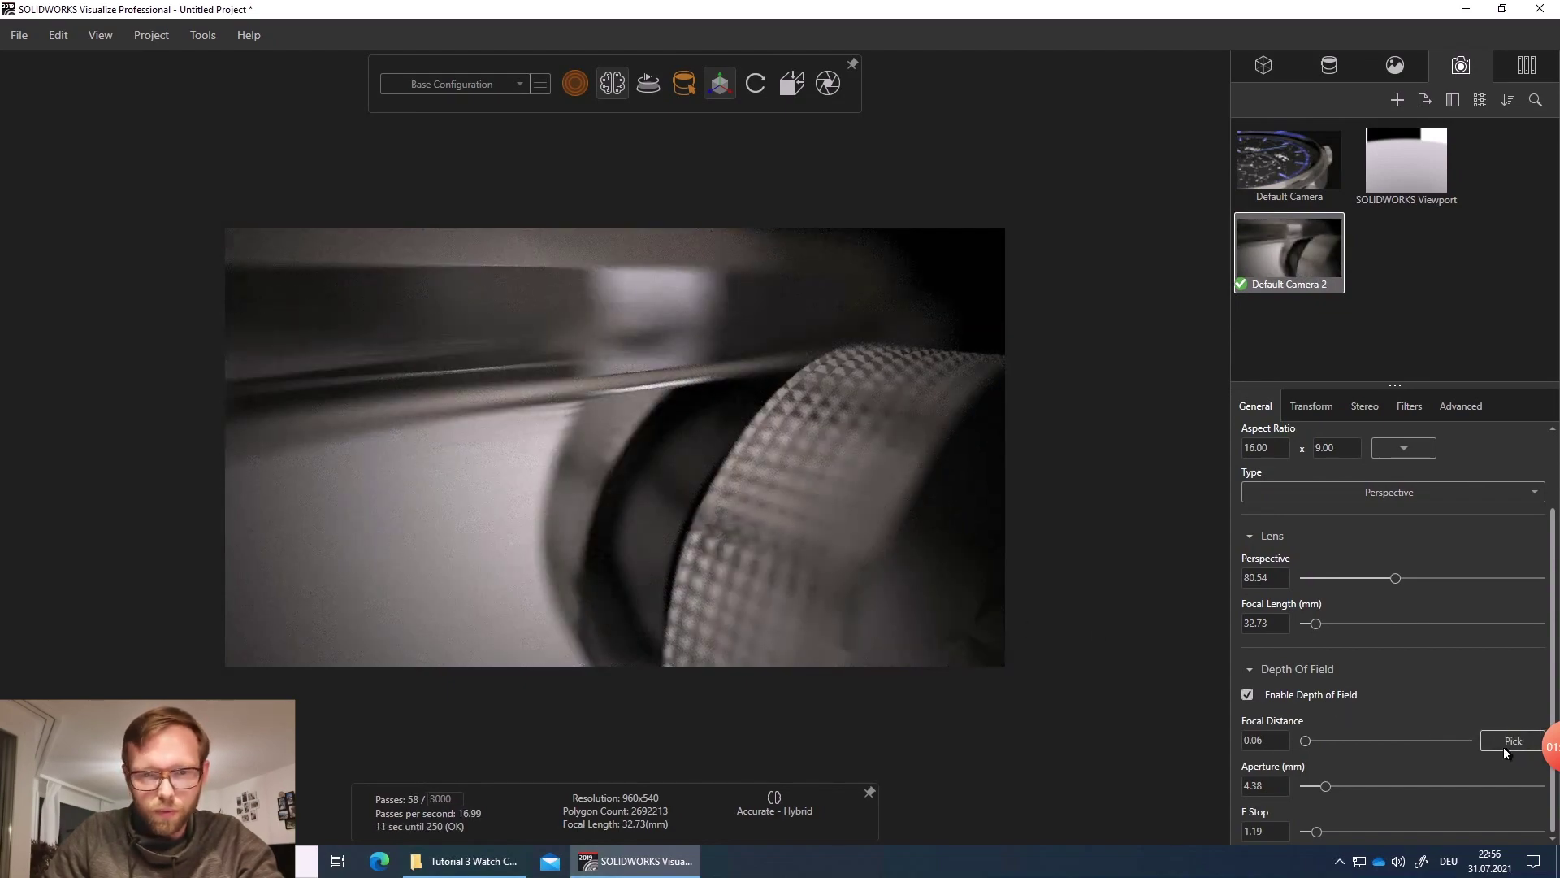
left_click(746, 488)
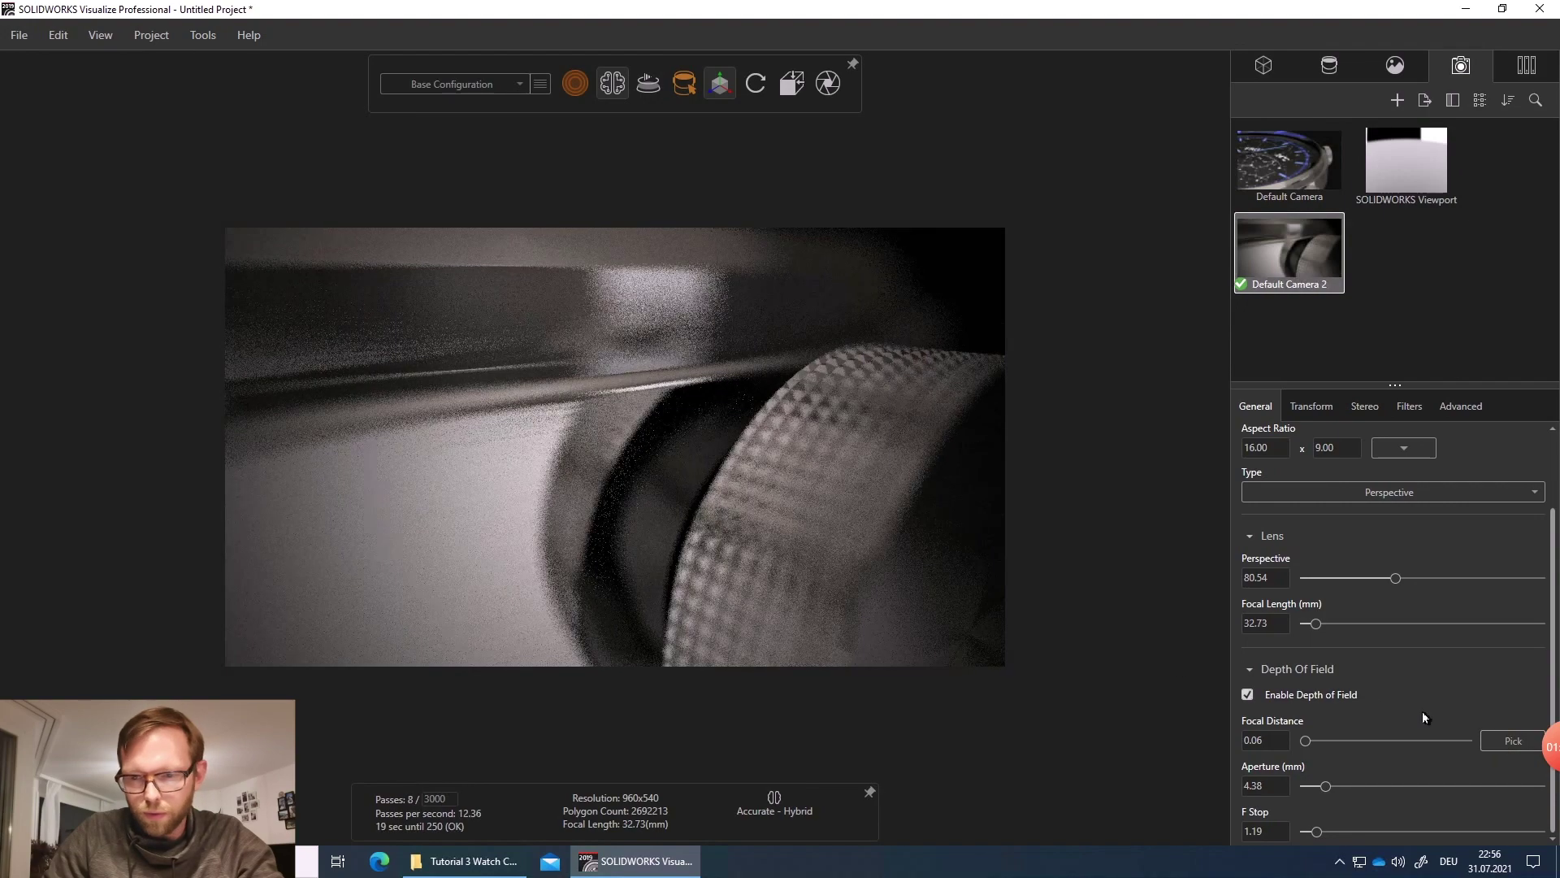
left_click_drag(1325, 786, 1316, 792)
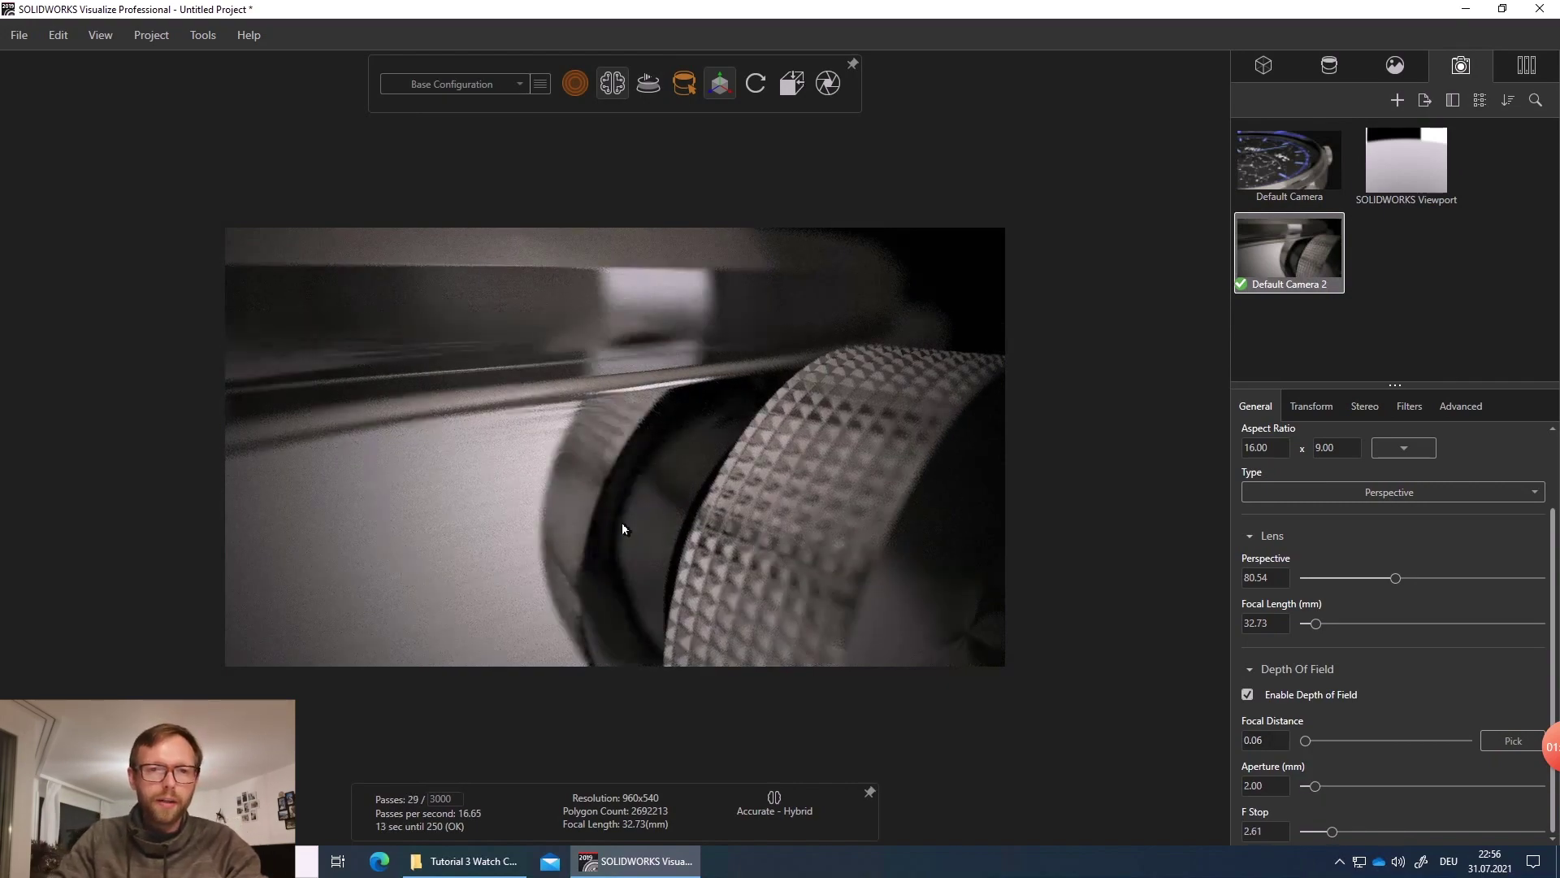
- Reframe the camera along the case side, focus on the case edge near the crown and set the aperture to 0.96 mm
left_click_drag(501, 466, 601, 441)
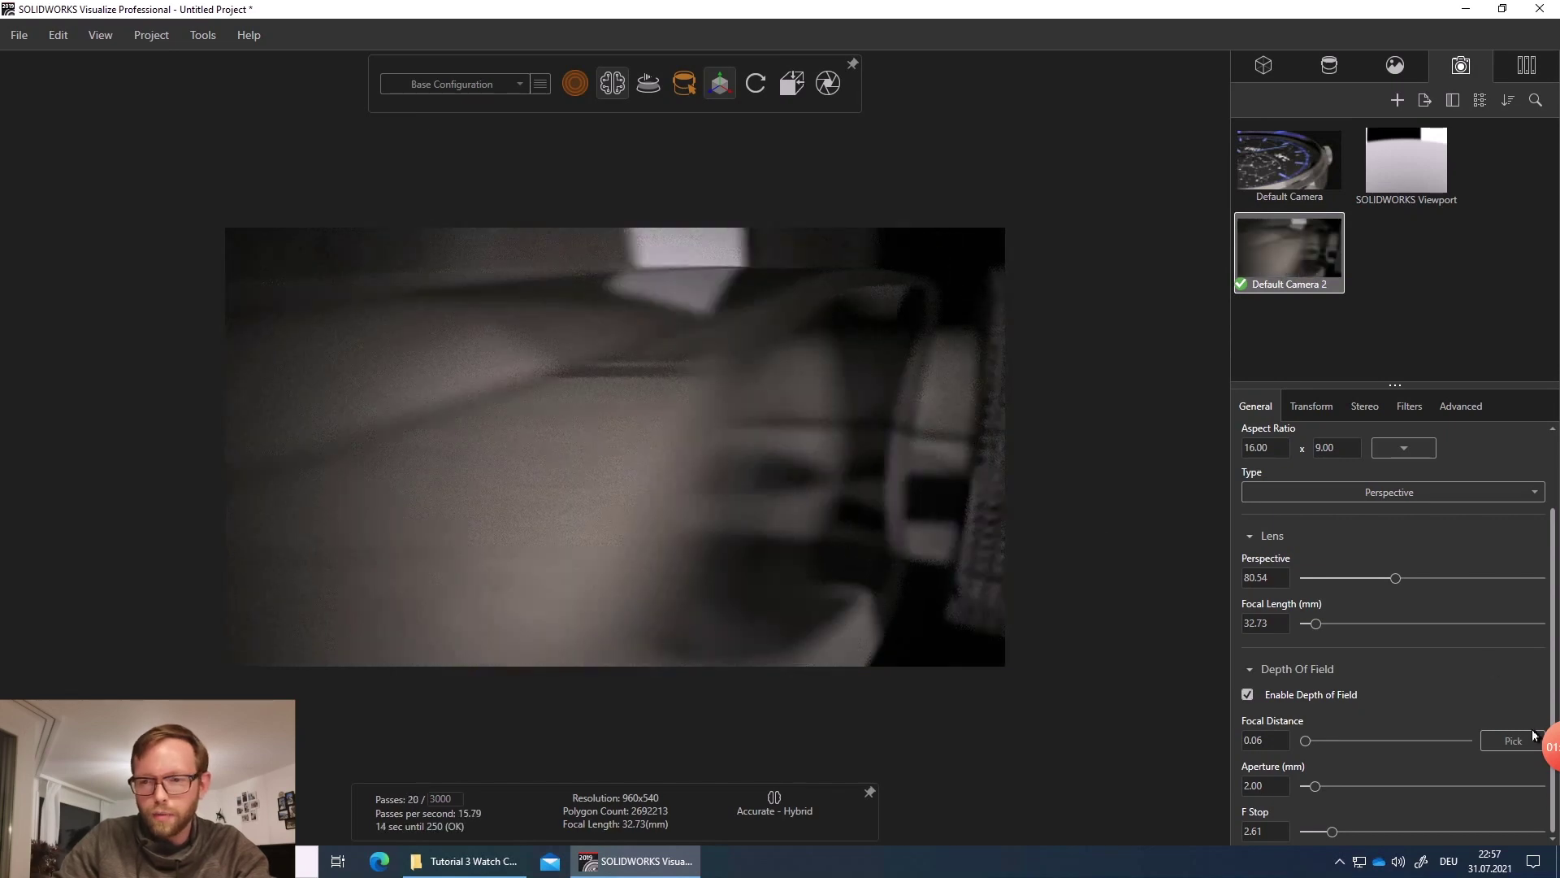
left_click(779, 338)
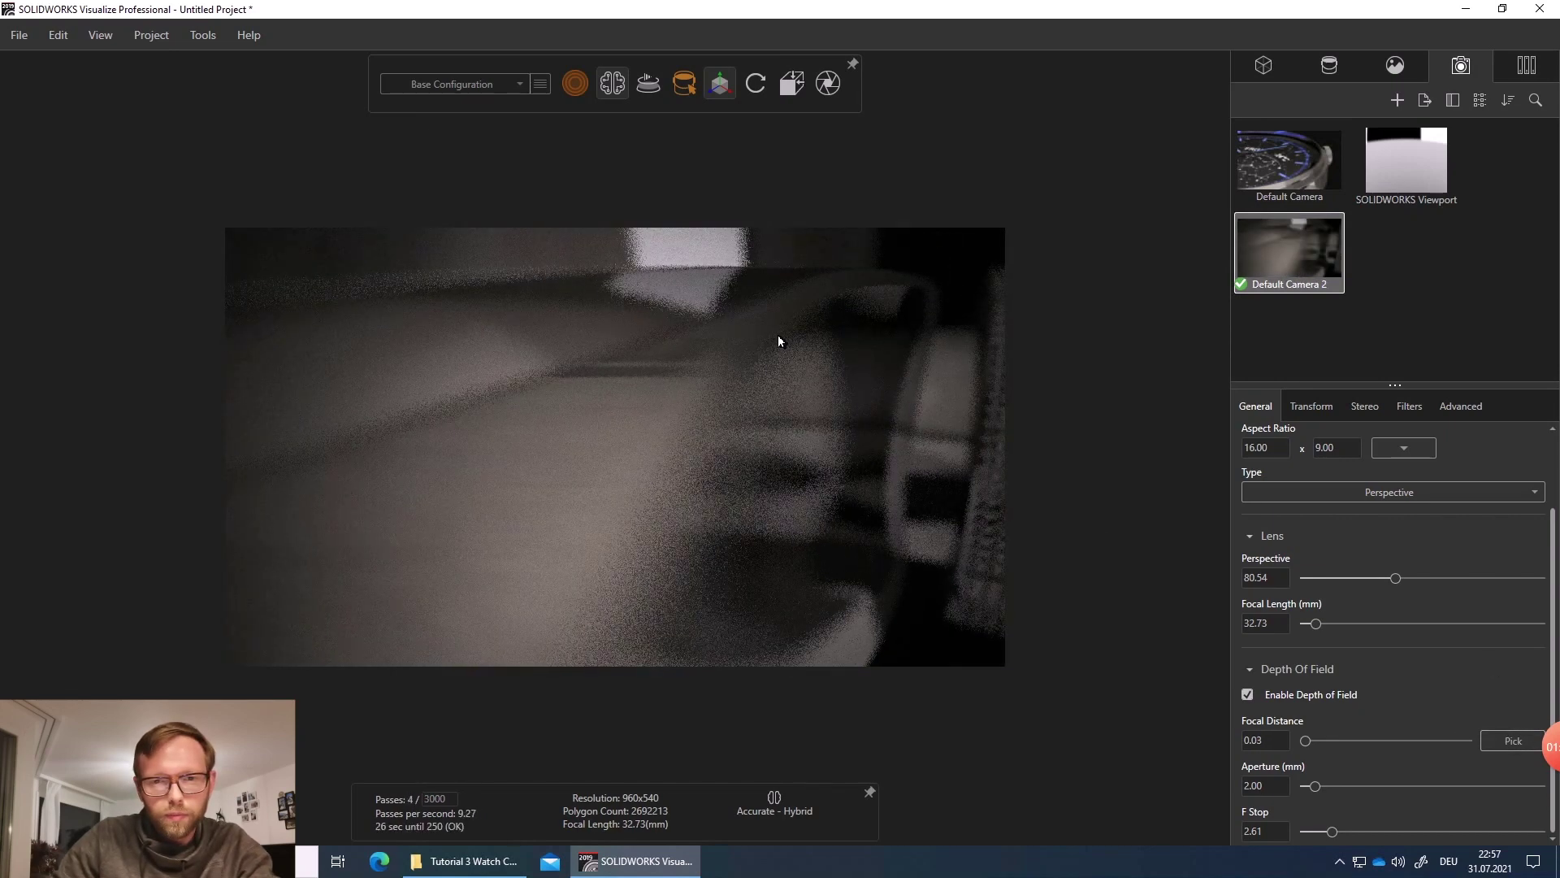
left_click_drag(769, 348, 700, 408)
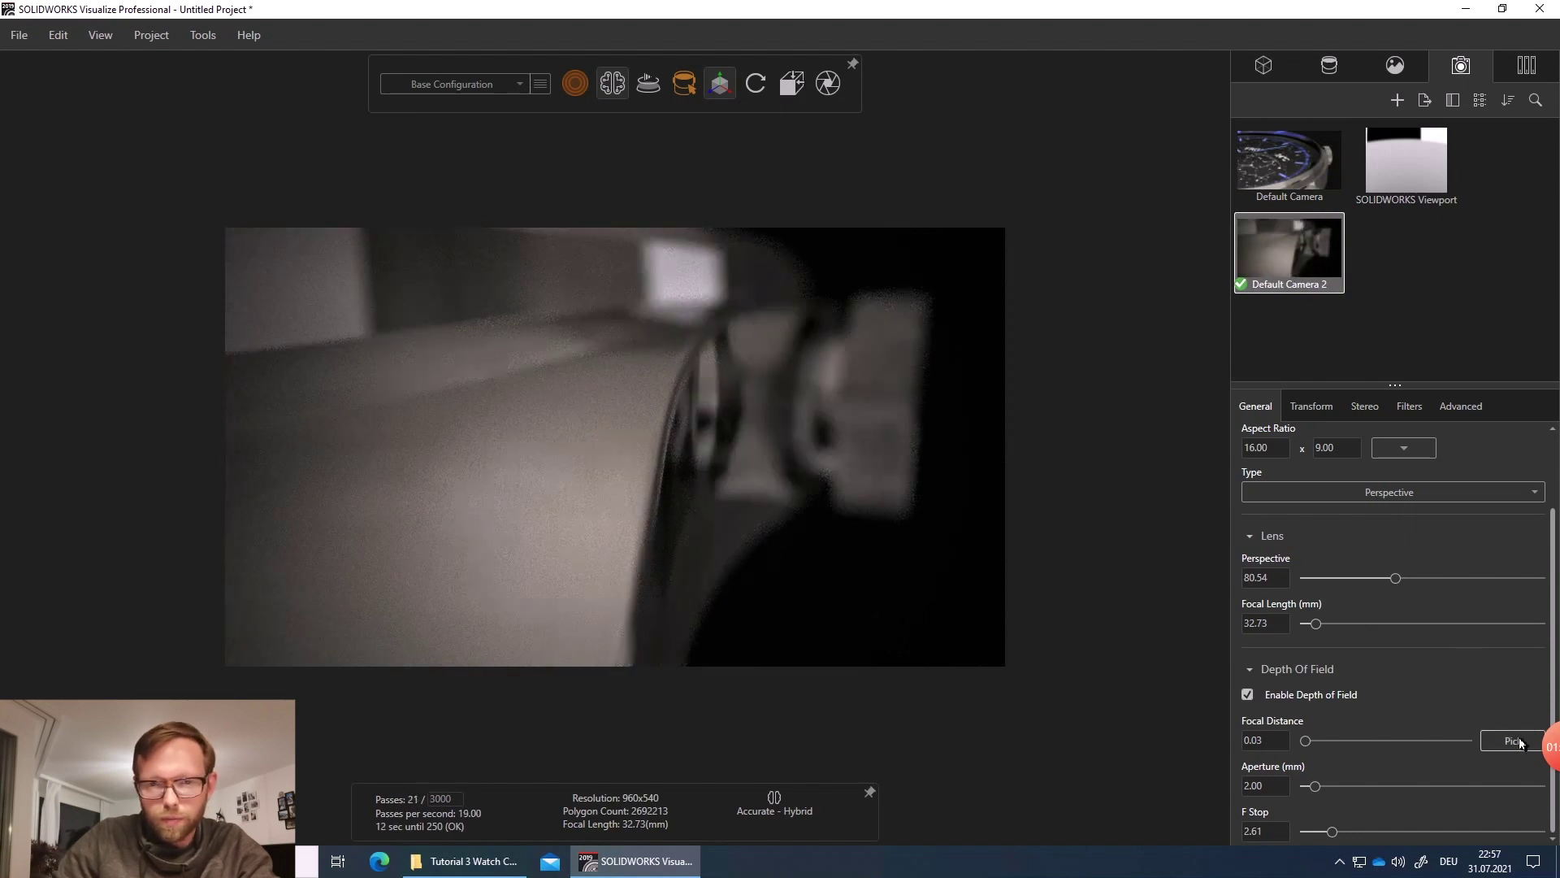
left_click(673, 402)
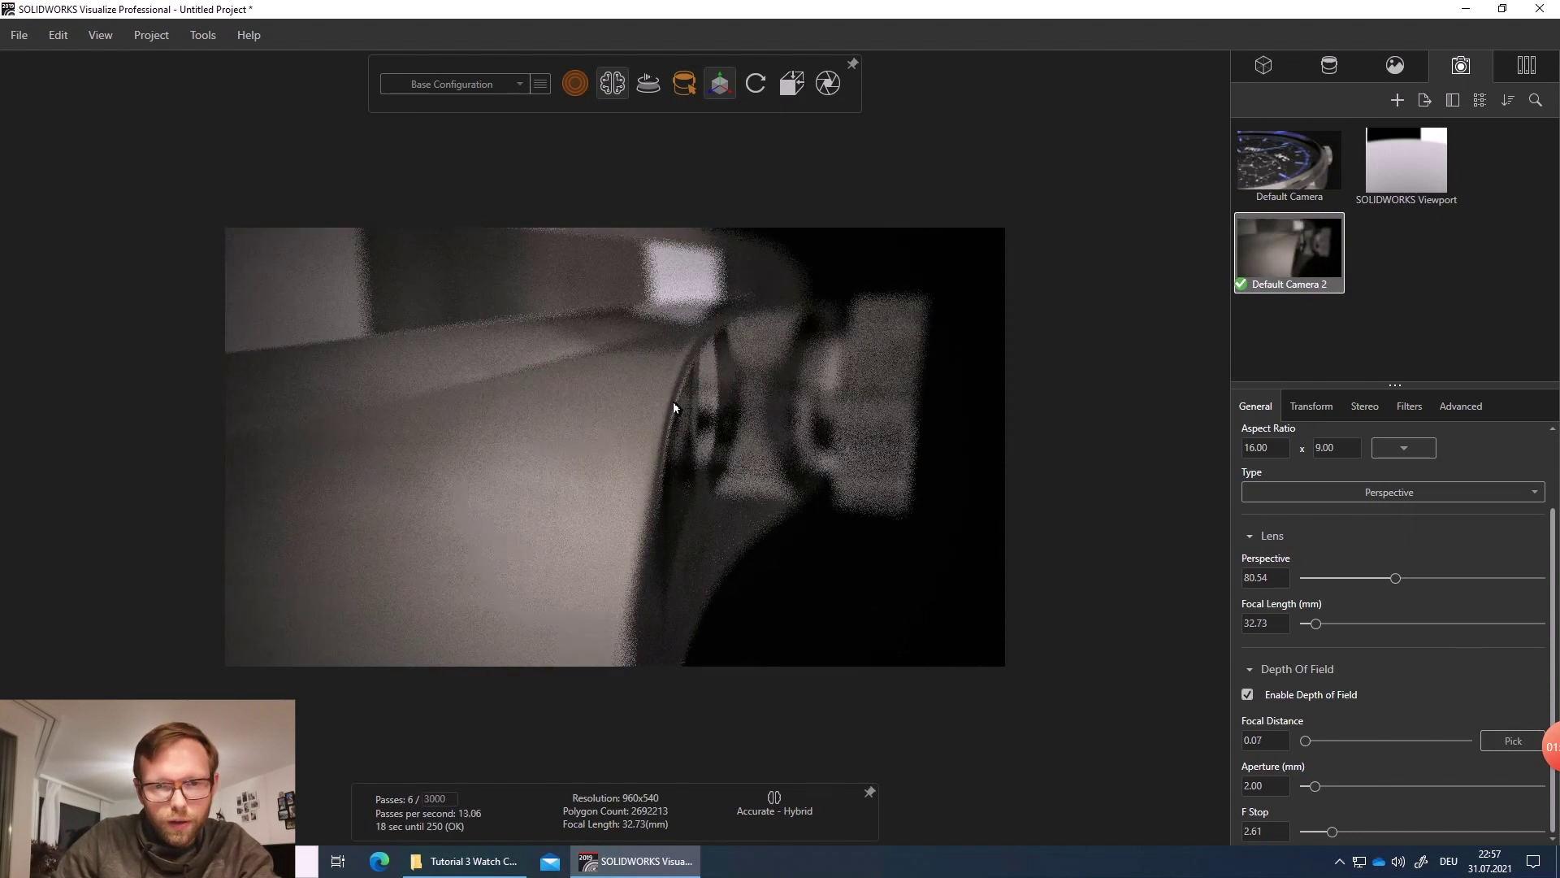
left_click(1316, 787)
mouse_move(1314, 788)
left_mouse_down()
mouse_move(1376, 787)
mouse_move(1310, 786)
left_mouse_up()
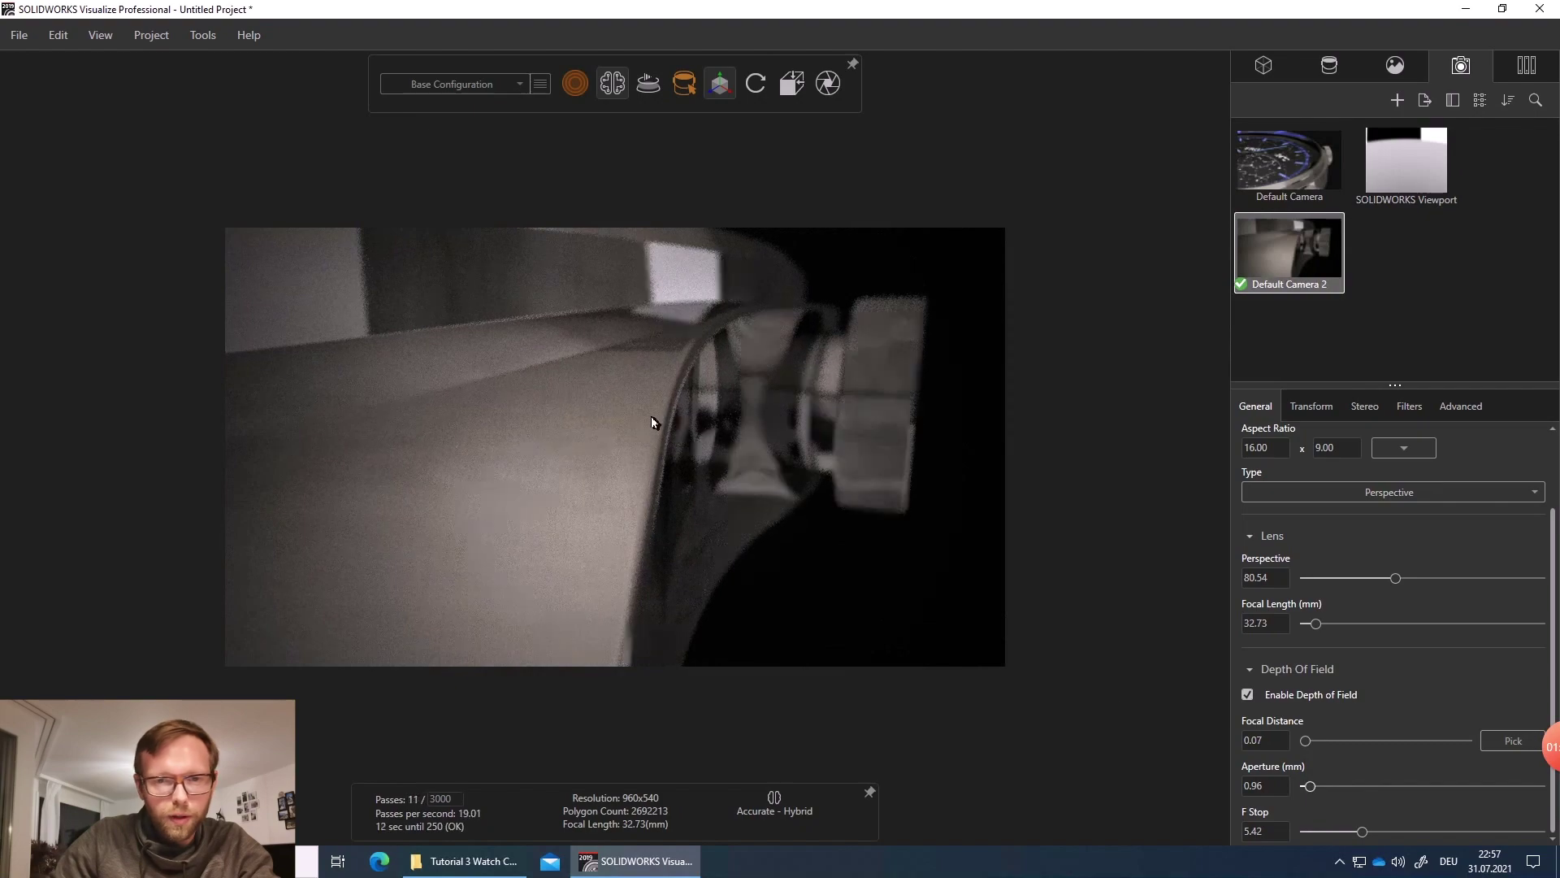
- Reframe Default Camera 2 from the case side to a low, centred view across the whole glowing dial
left_click_drag(651, 416, 680, 453)
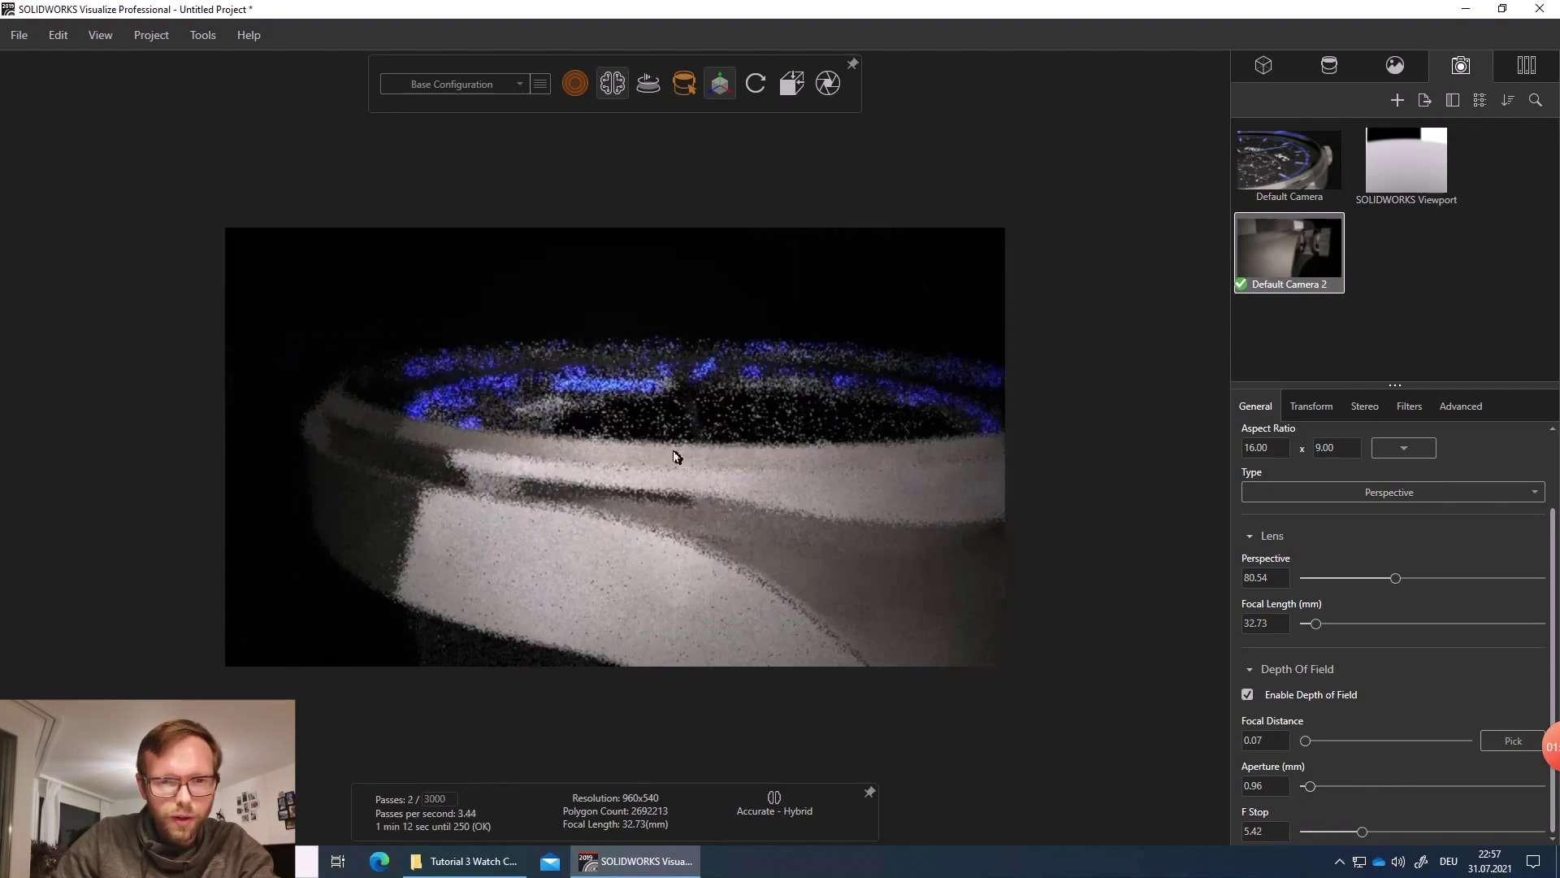
scroll(494, 485, "up", 5)
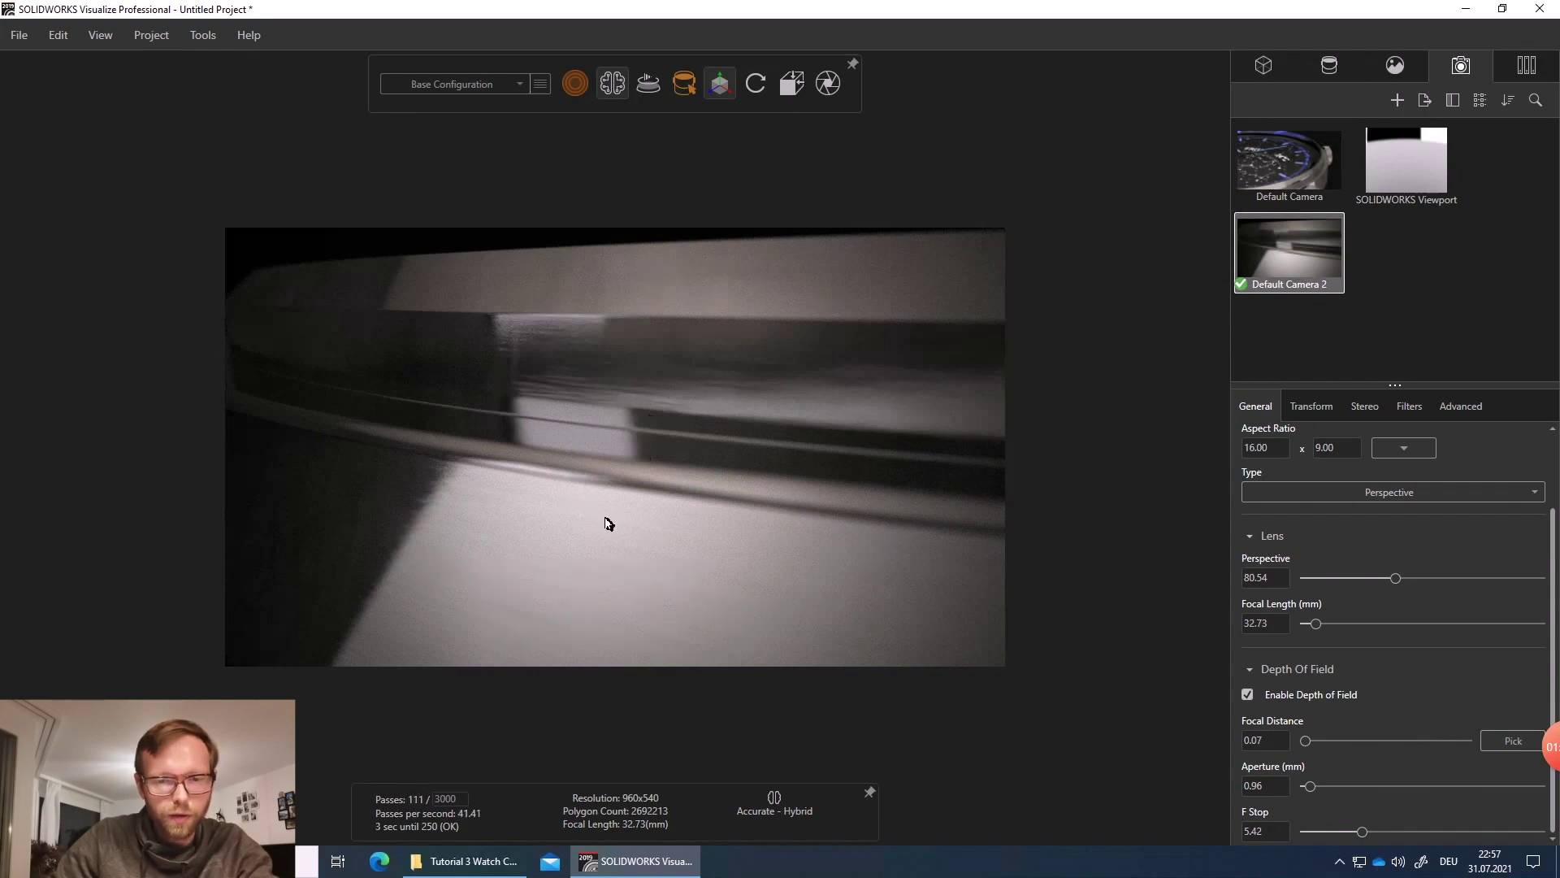
left_click_drag(609, 523, 641, 452)
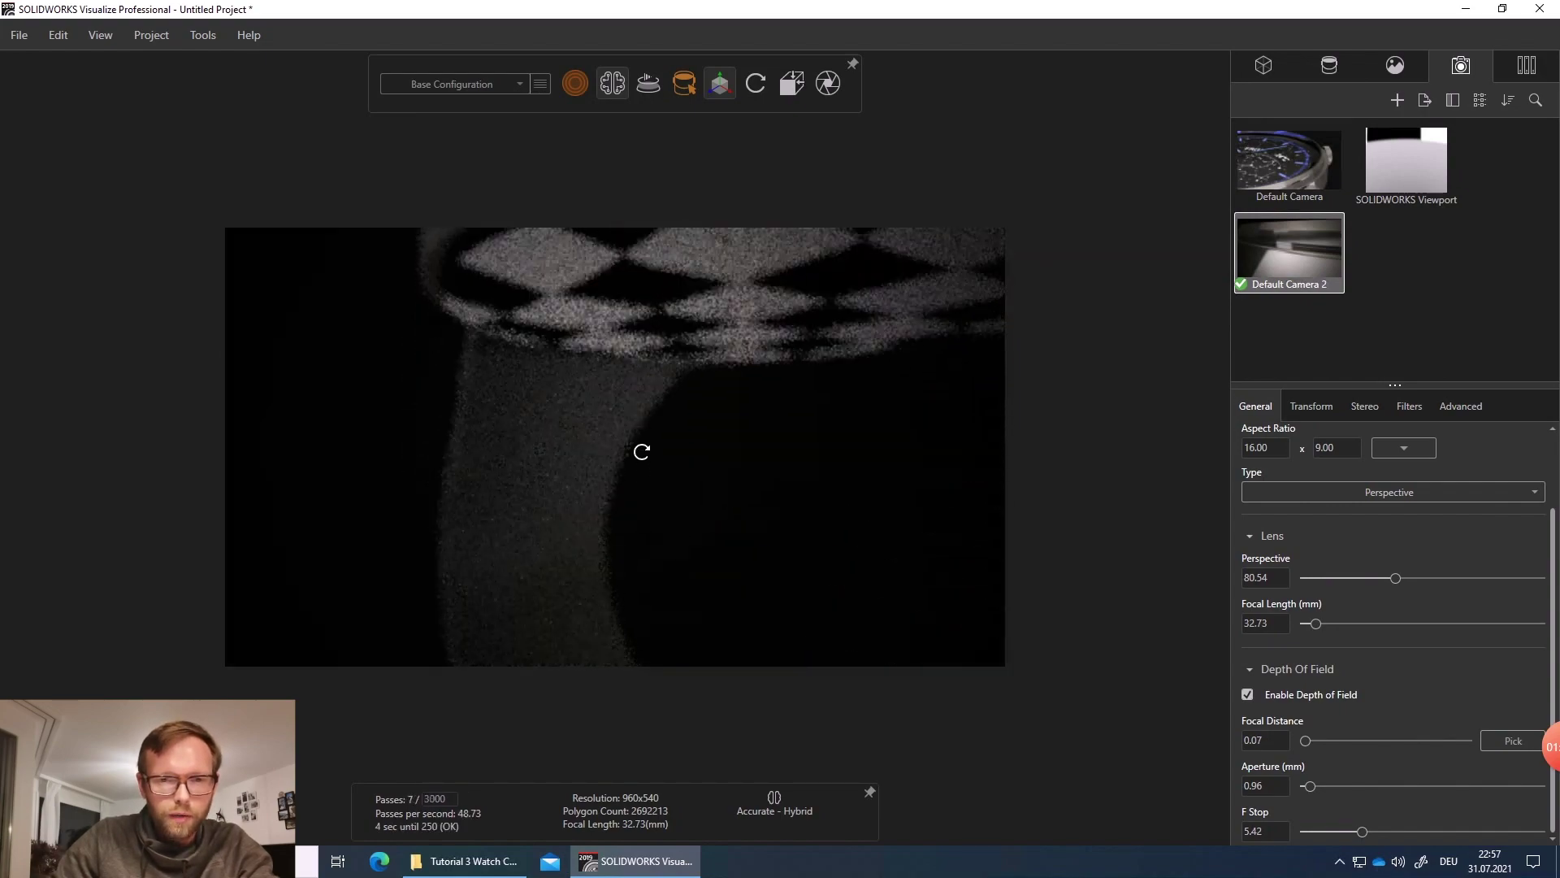
left_click_drag(710, 317, 677, 453)
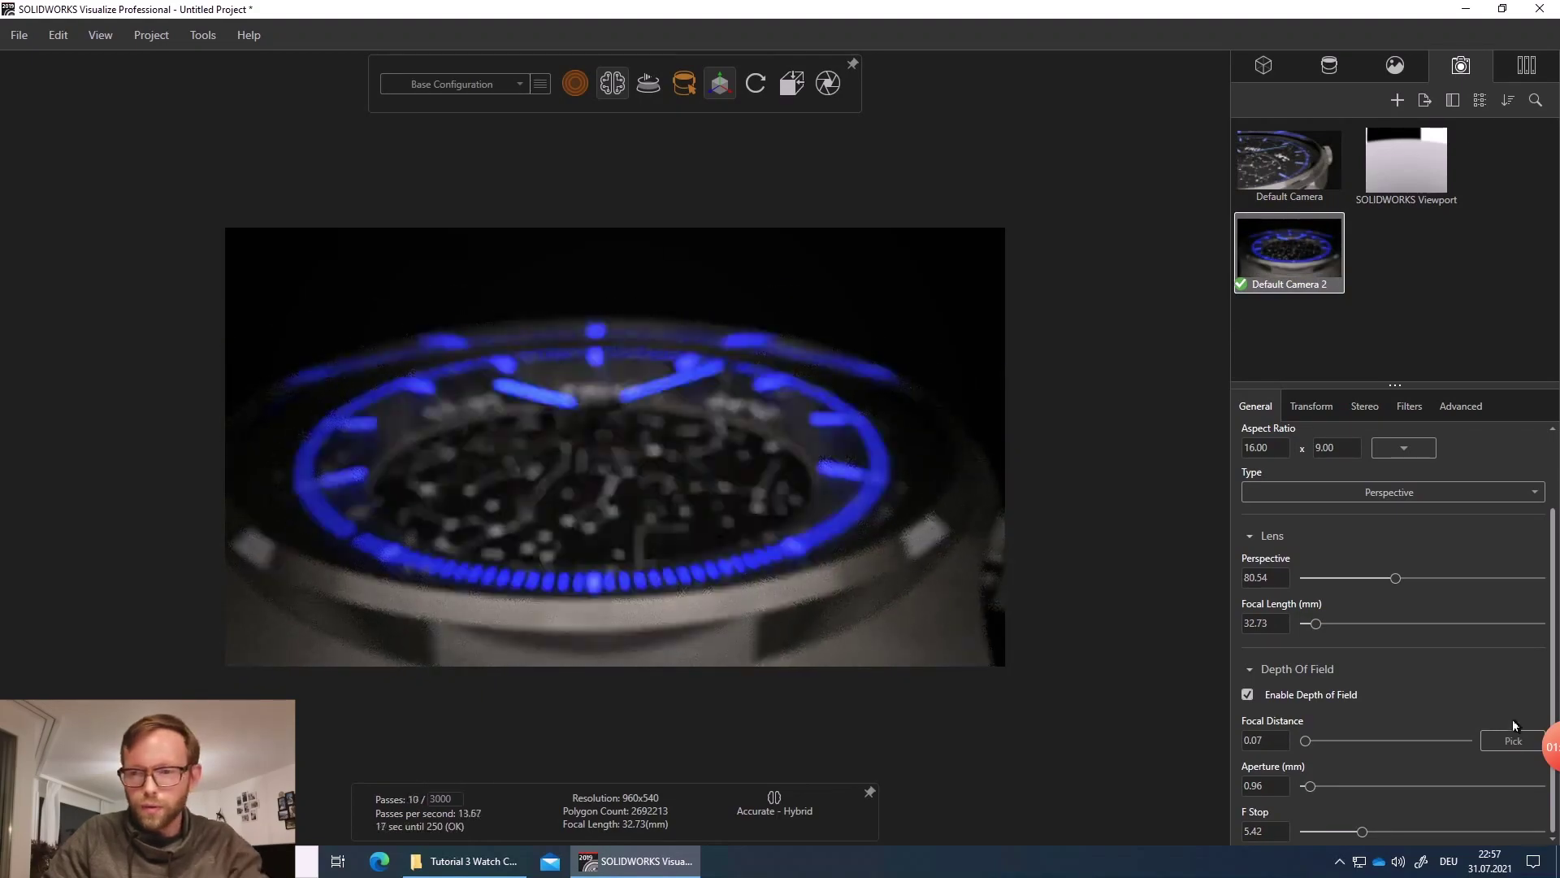
- Focus the camera on the constellations near the dial's centre and set the aperture to 6.50 mm
left_click(1518, 745)
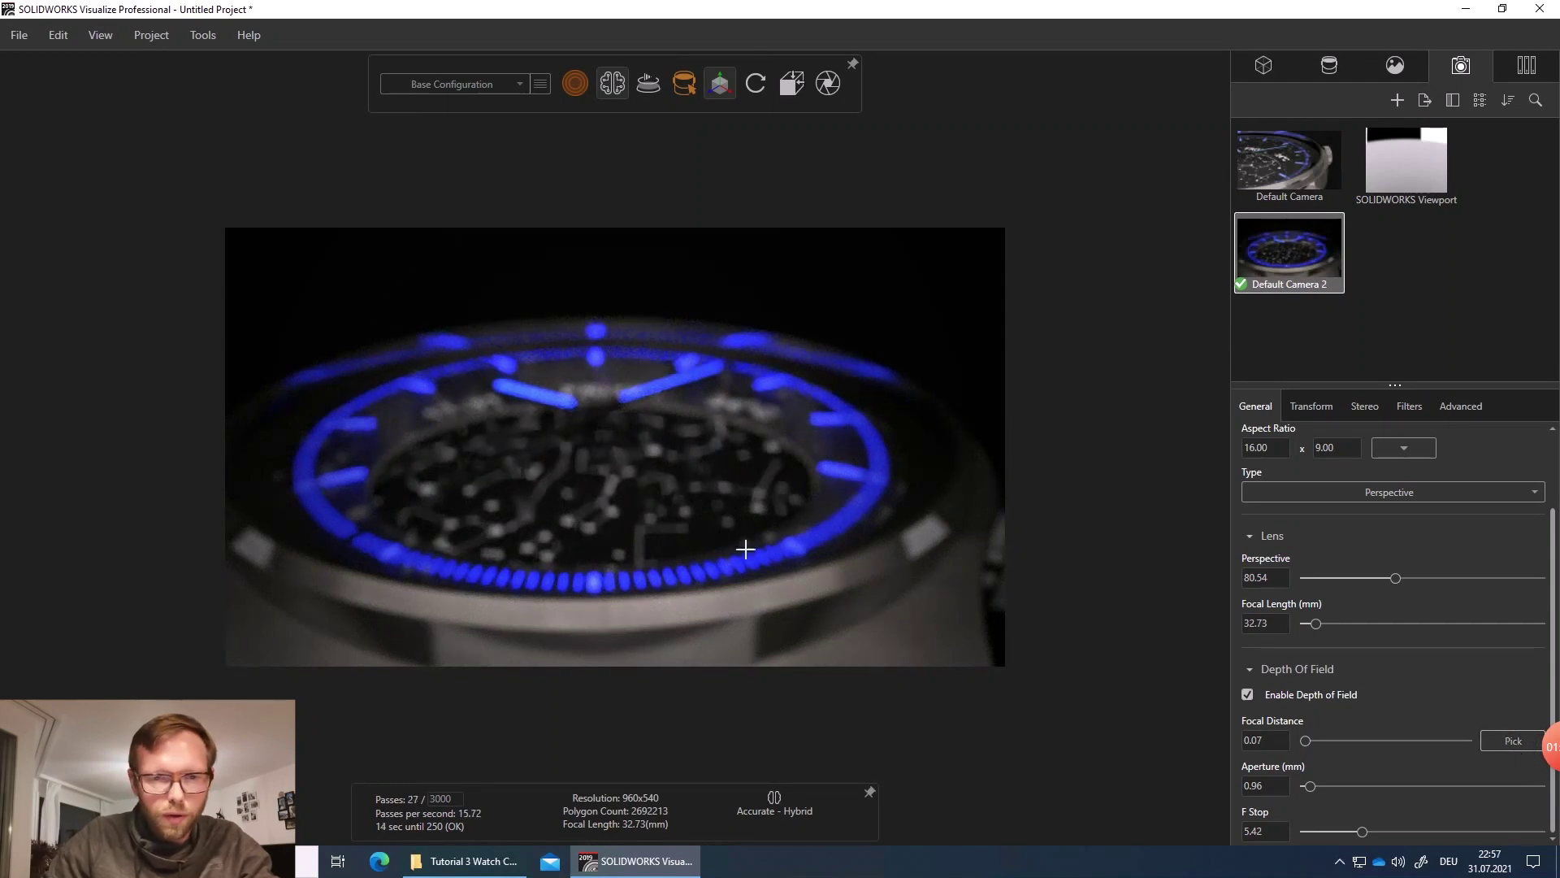
left_click(600, 464)
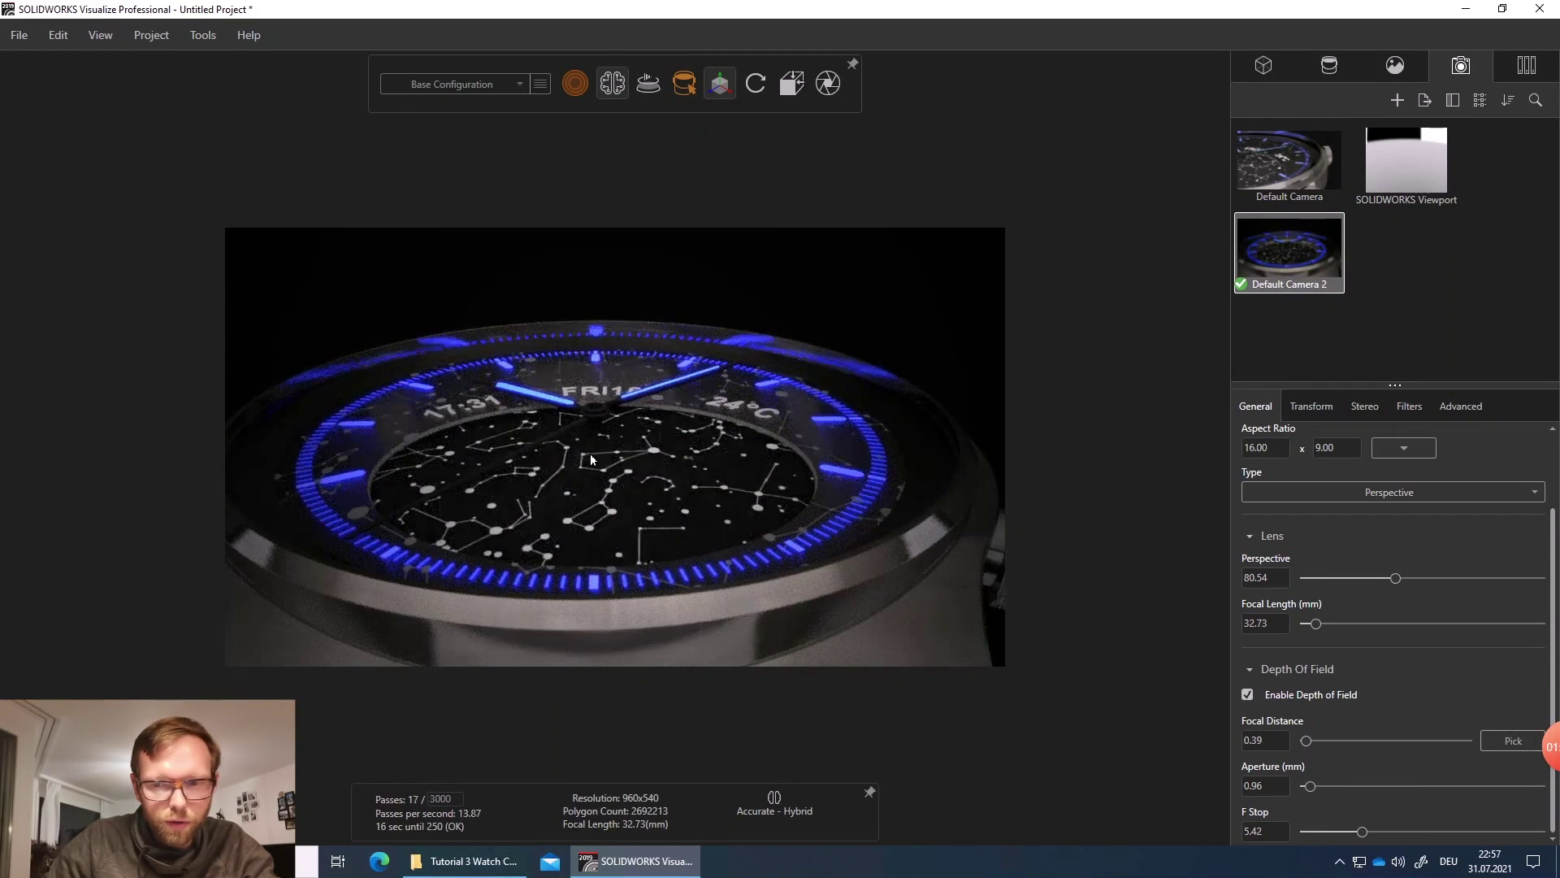
left_click_drag(1311, 786, 1338, 788)
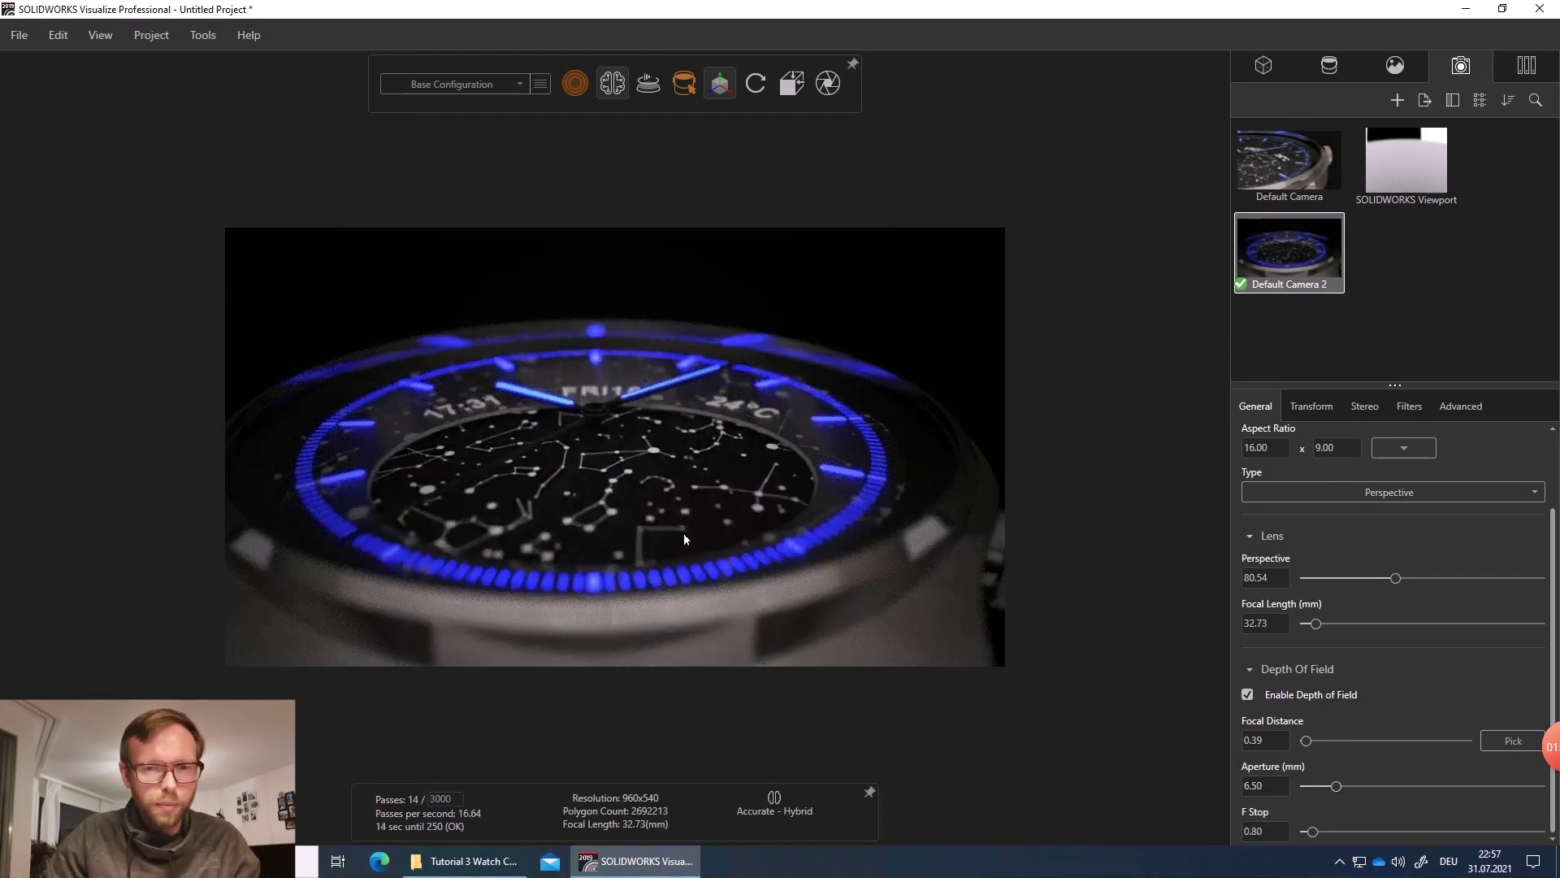
left_click_drag(579, 505, 596, 517)
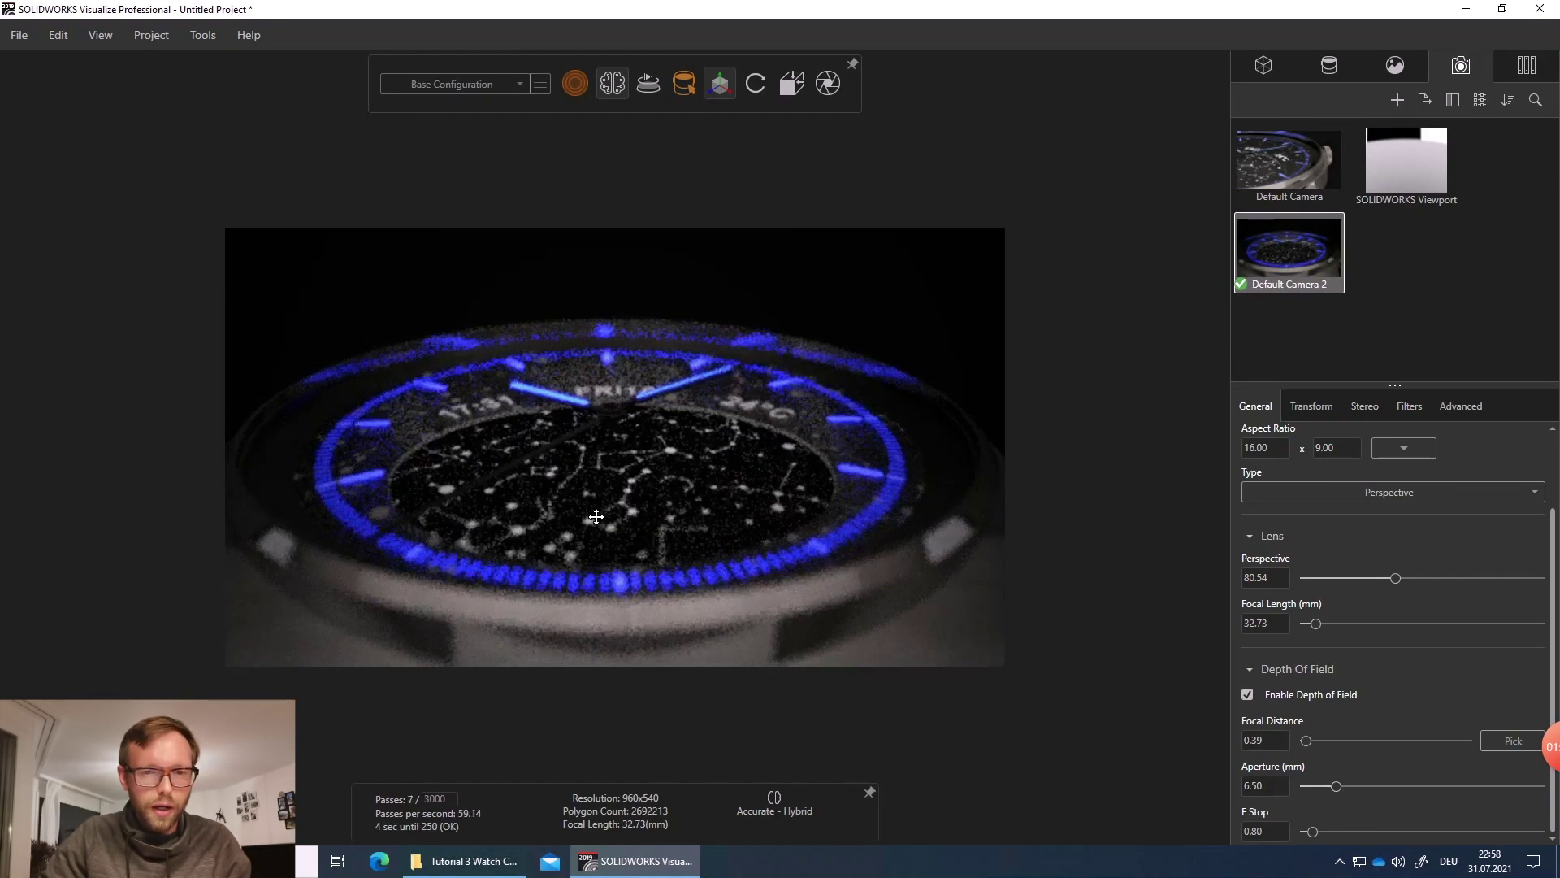
left_click(631, 432)
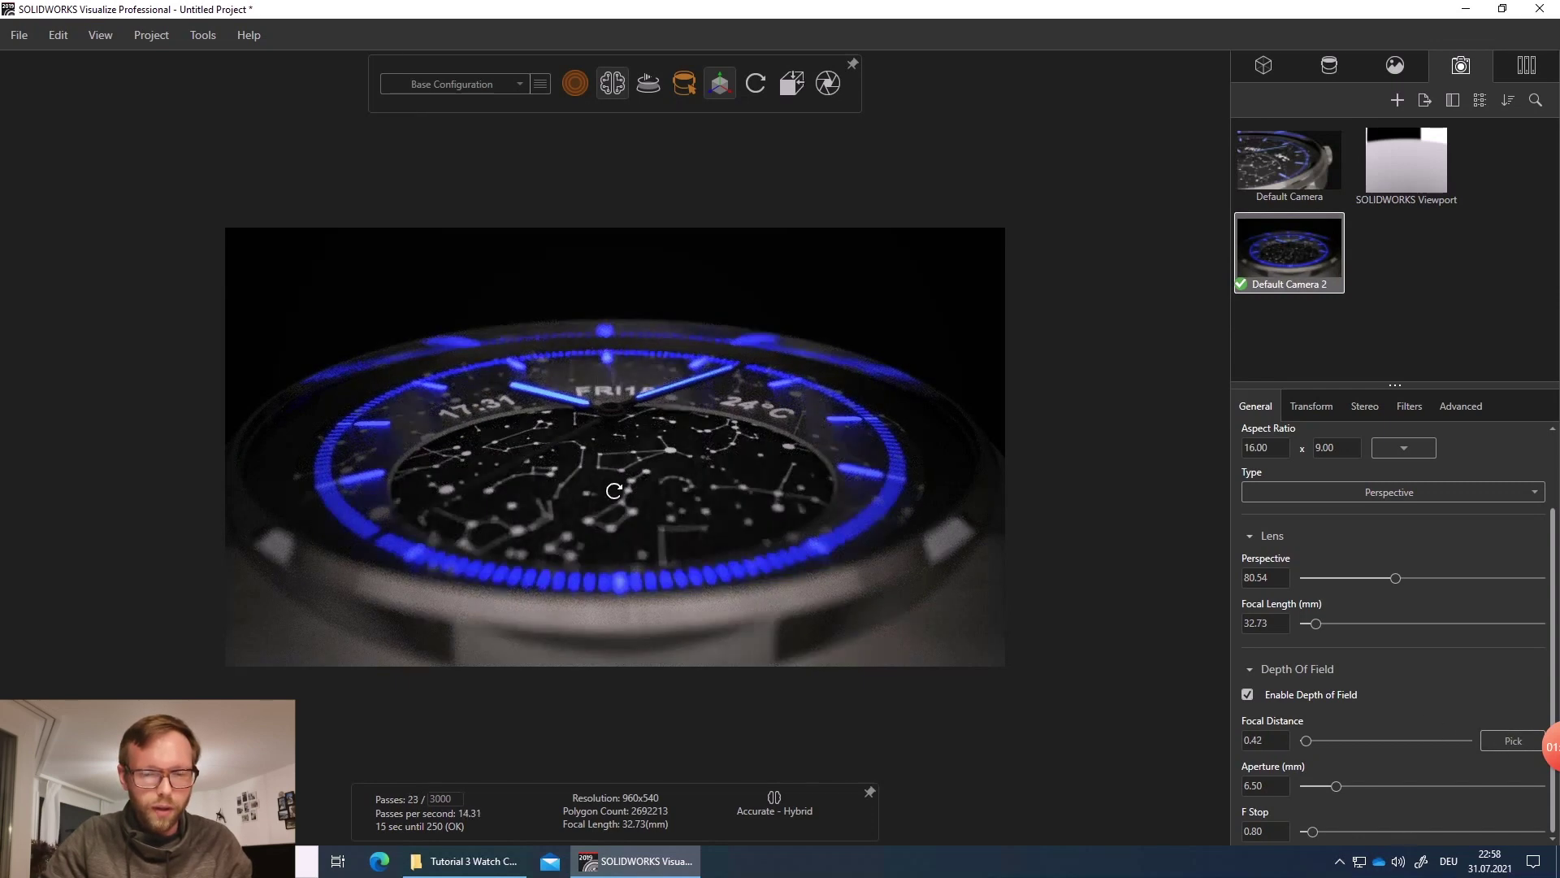
- Lower the camera and move it closer so the dial fills the frame's width, refocusing on the constellation disc just below the hands
left_click_drag(615, 485, 560, 373)
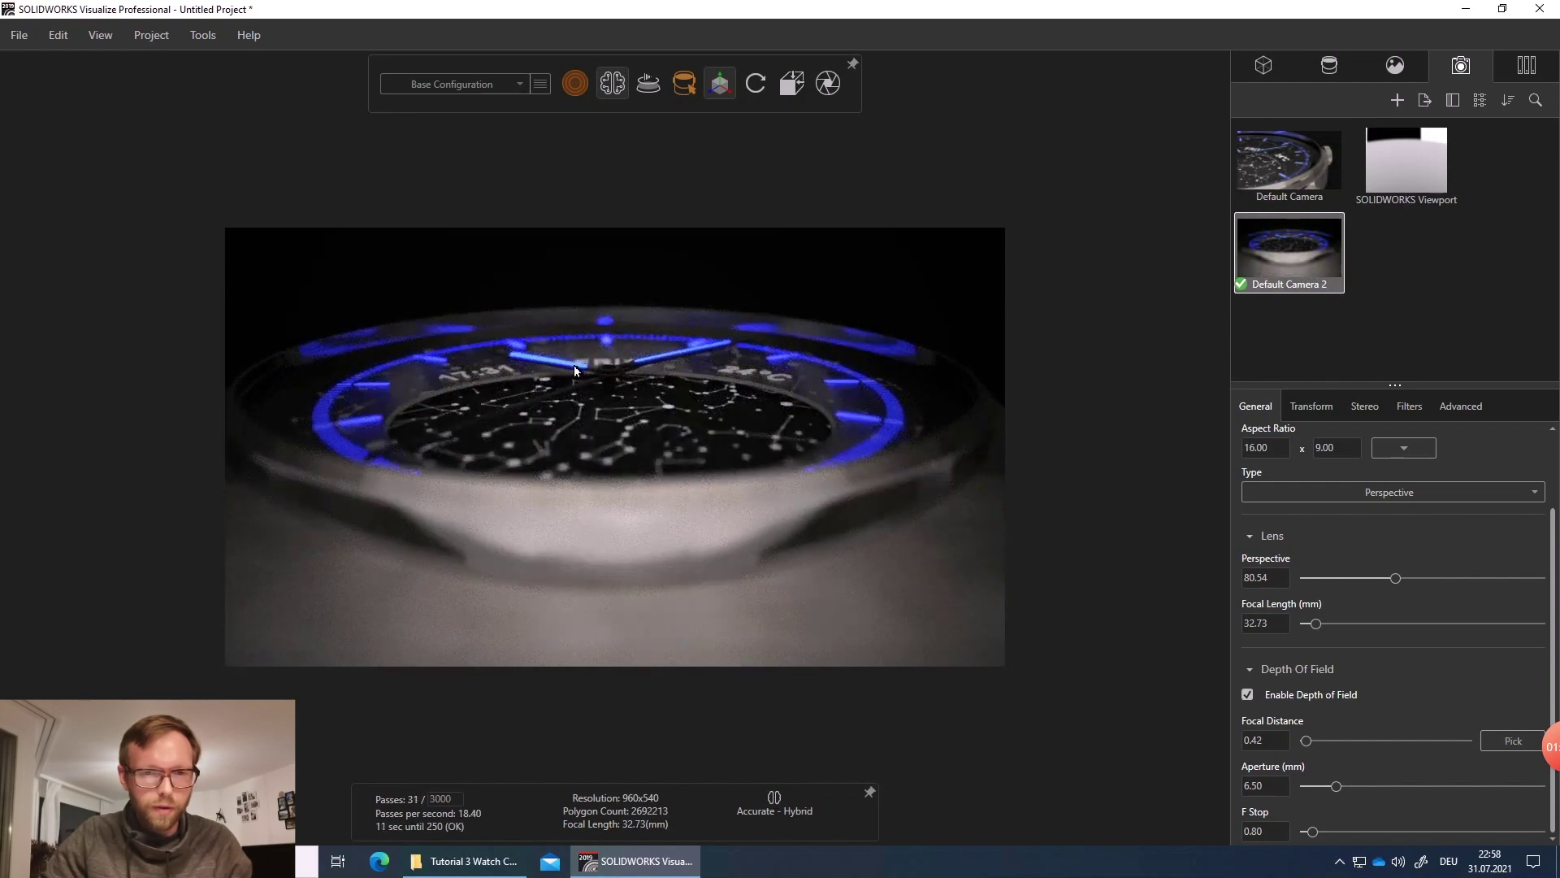
scroll(618, 382, "up", 3)
left_click_drag(637, 386, 628, 385)
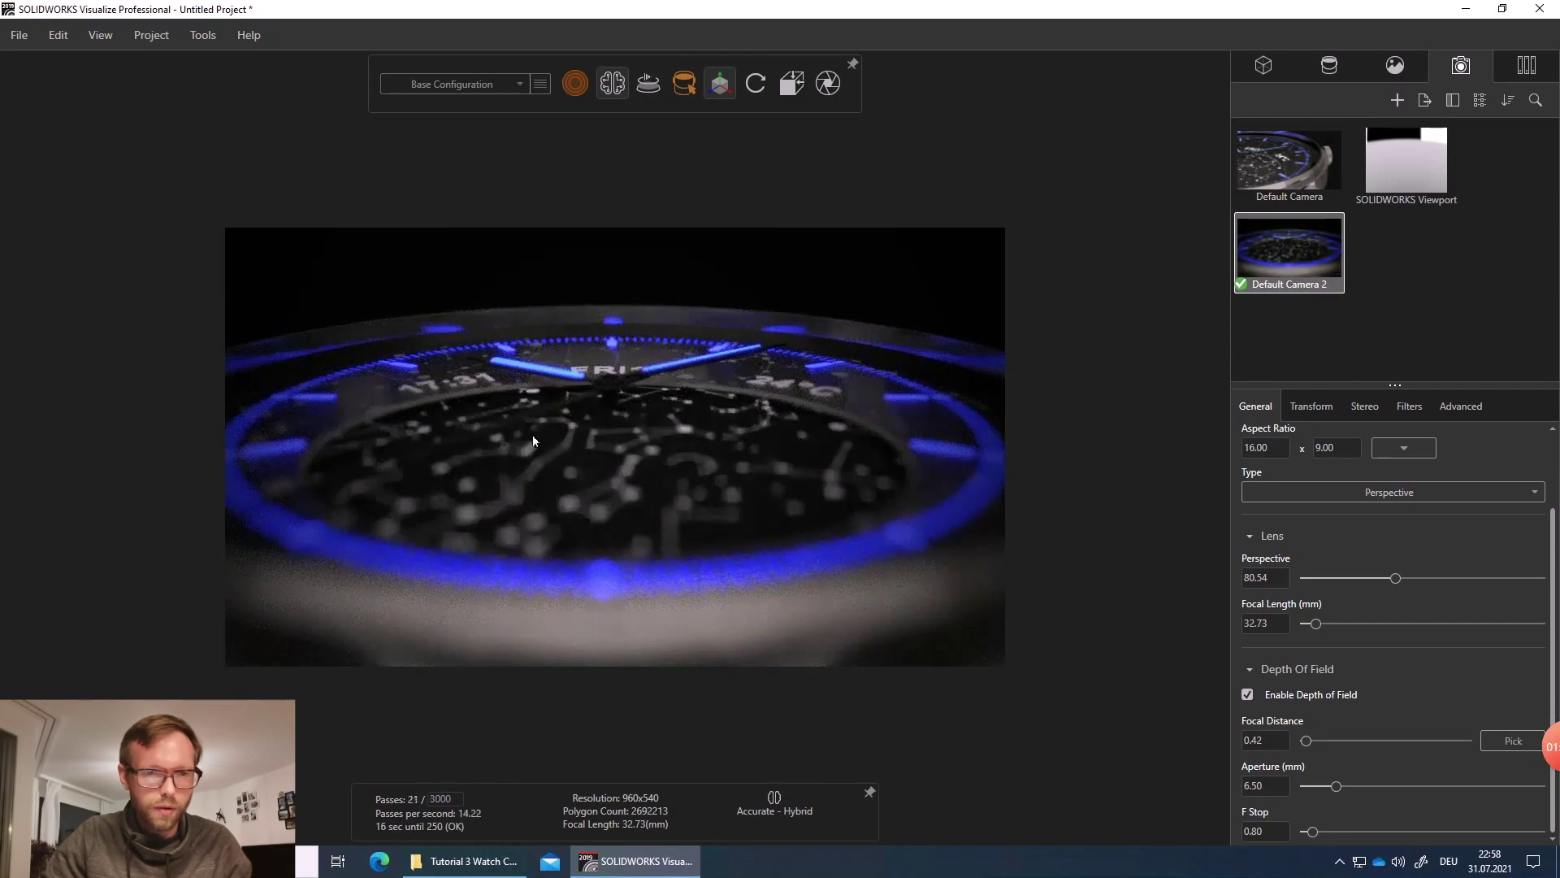
middle_click_drag(531, 450, 526, 453)
left_click_drag(521, 460, 521, 458)
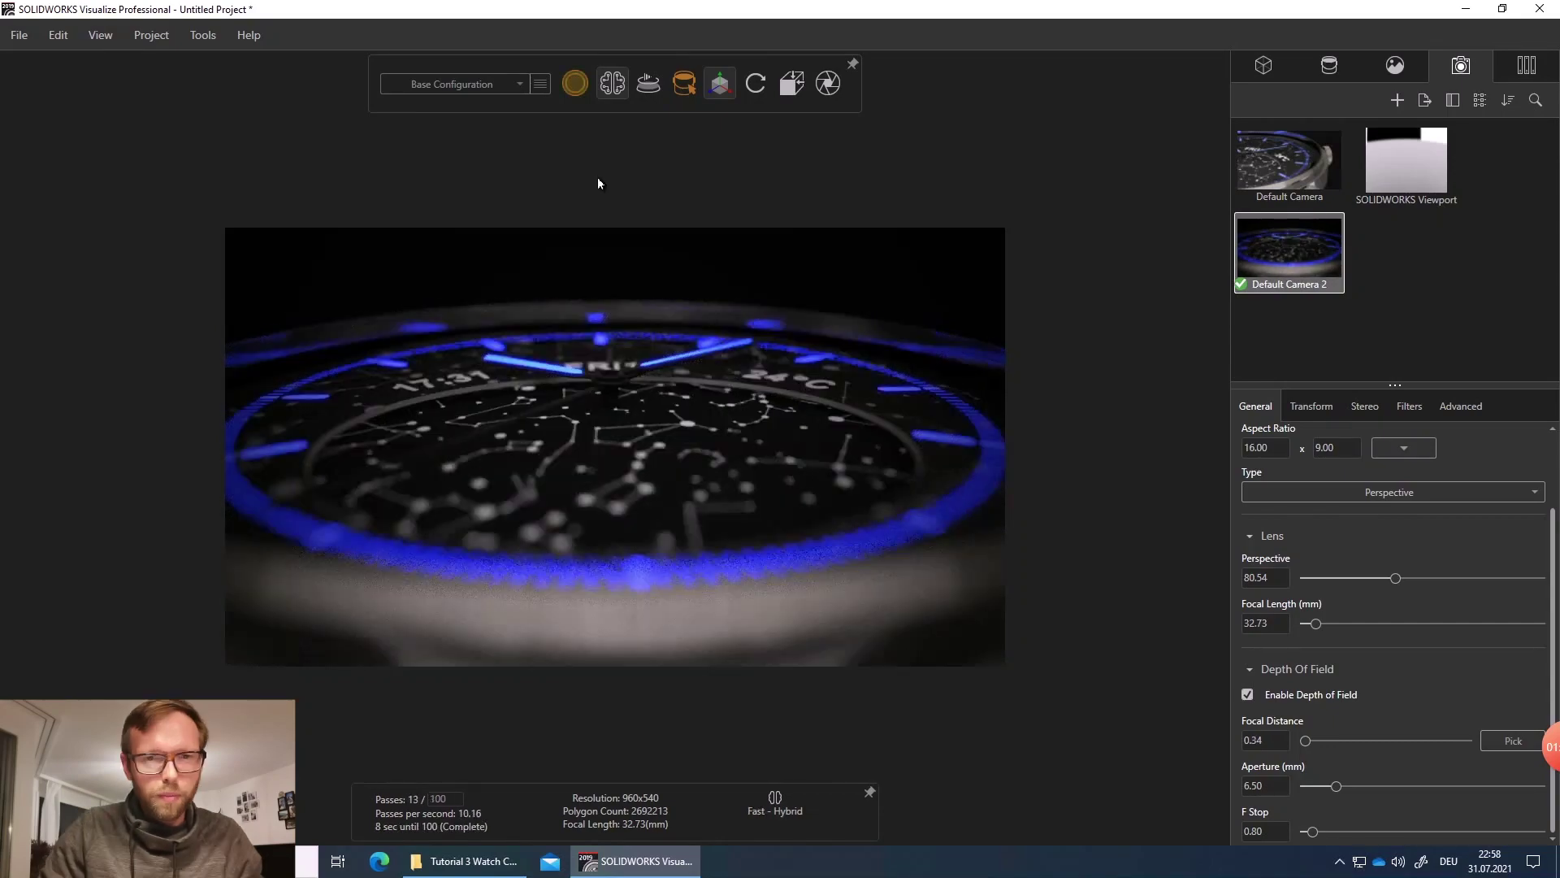
- Set the preview to Accurate mode and render the camera view as a JPEG at 3840 x 2160 pixels with 200 passes and the denoiser
mouse_move(581, 87)
left_click(550, 122)
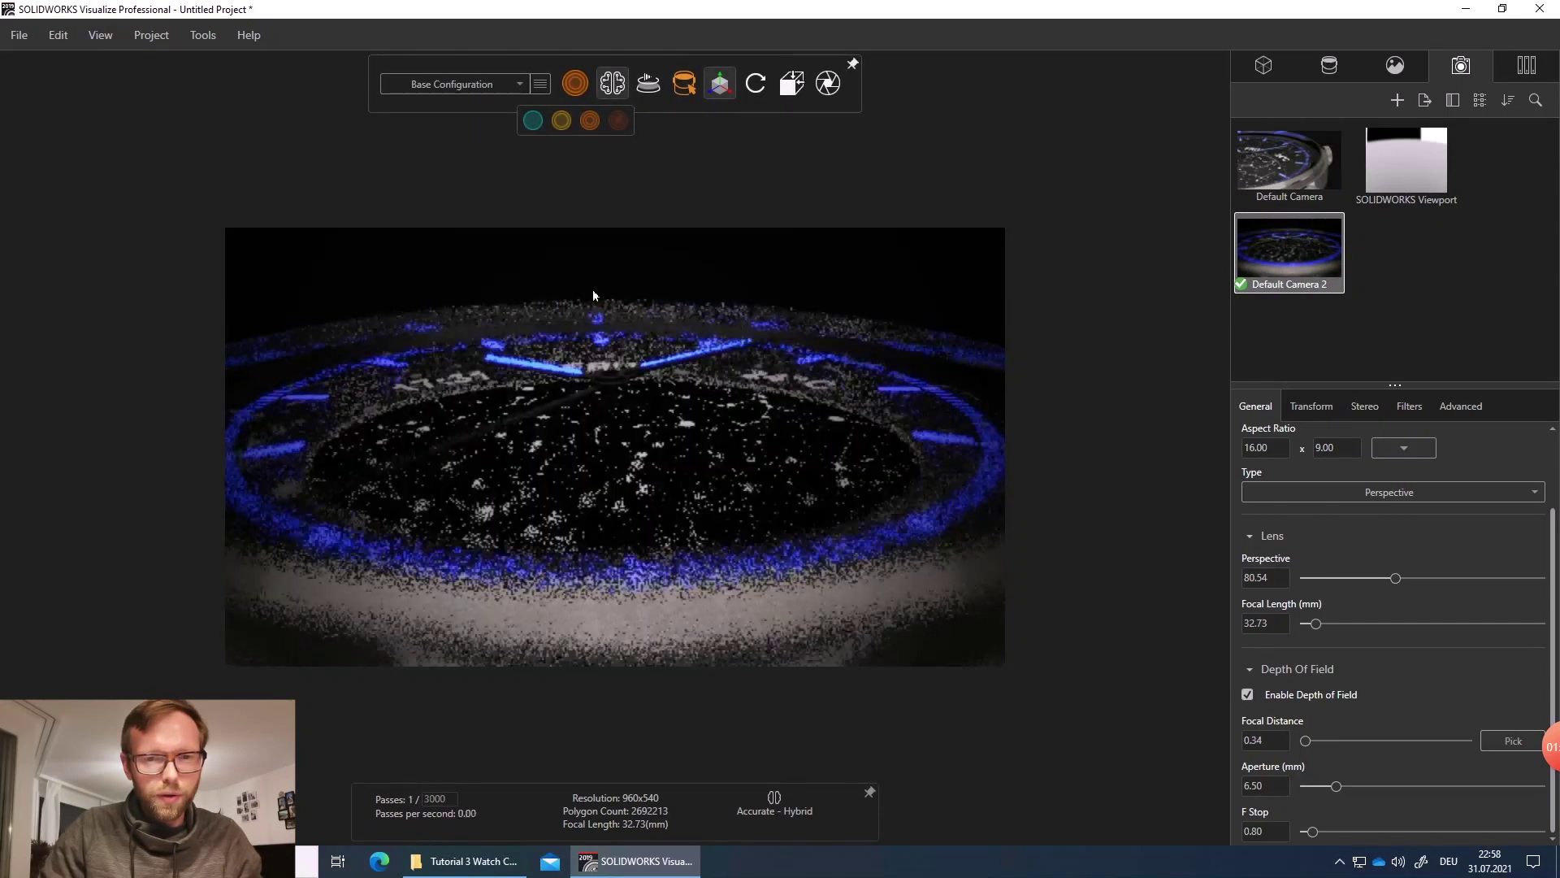
left_click(827, 85)
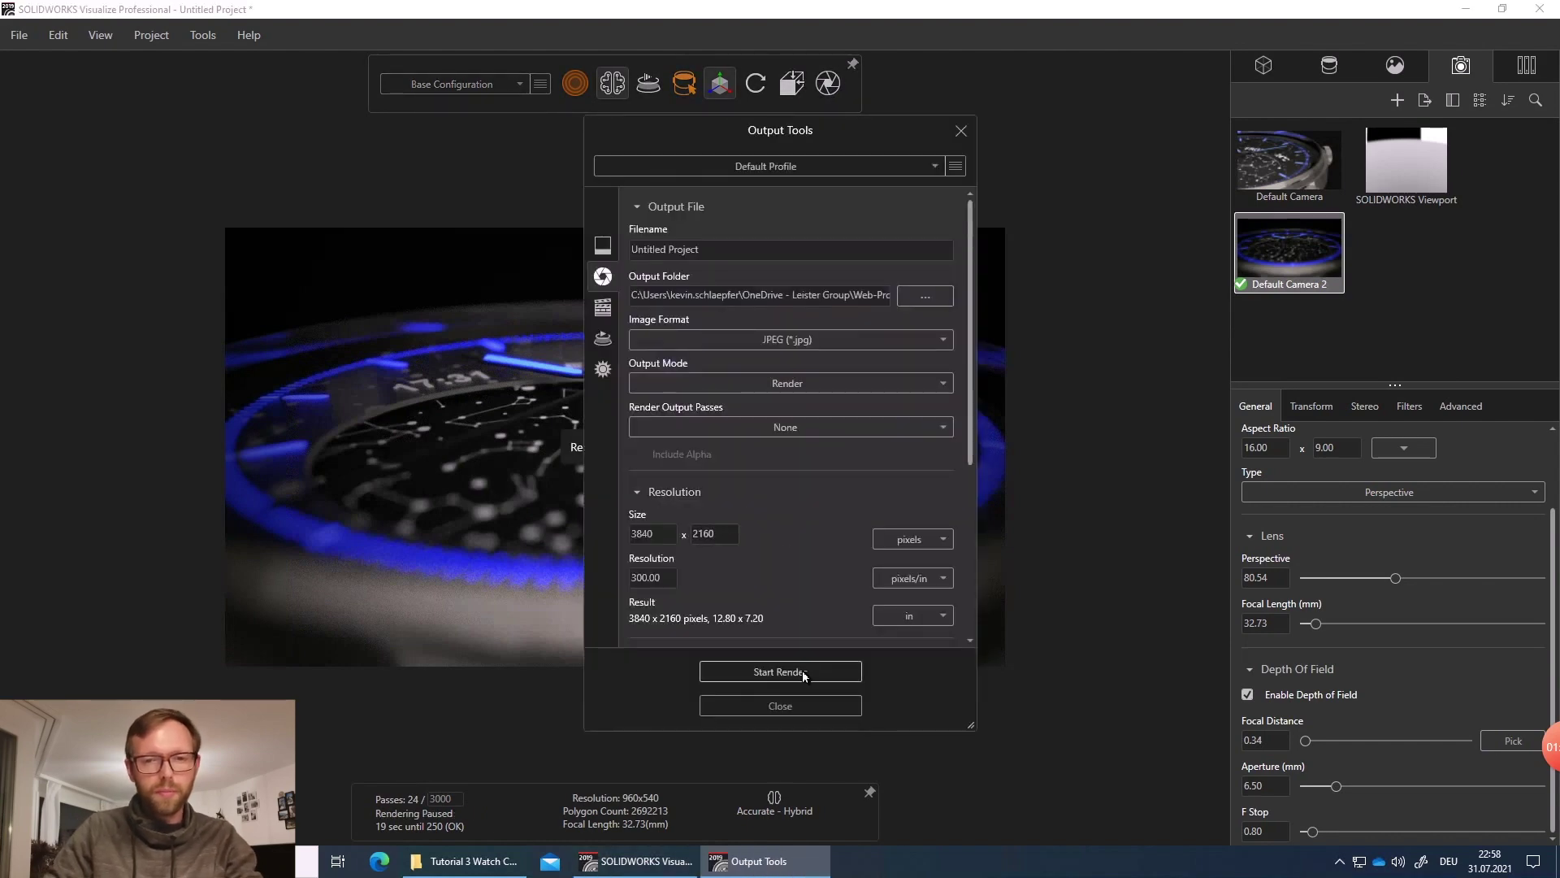
scroll(795, 572, "down", 2)
scroll(772, 538, "down", 2)
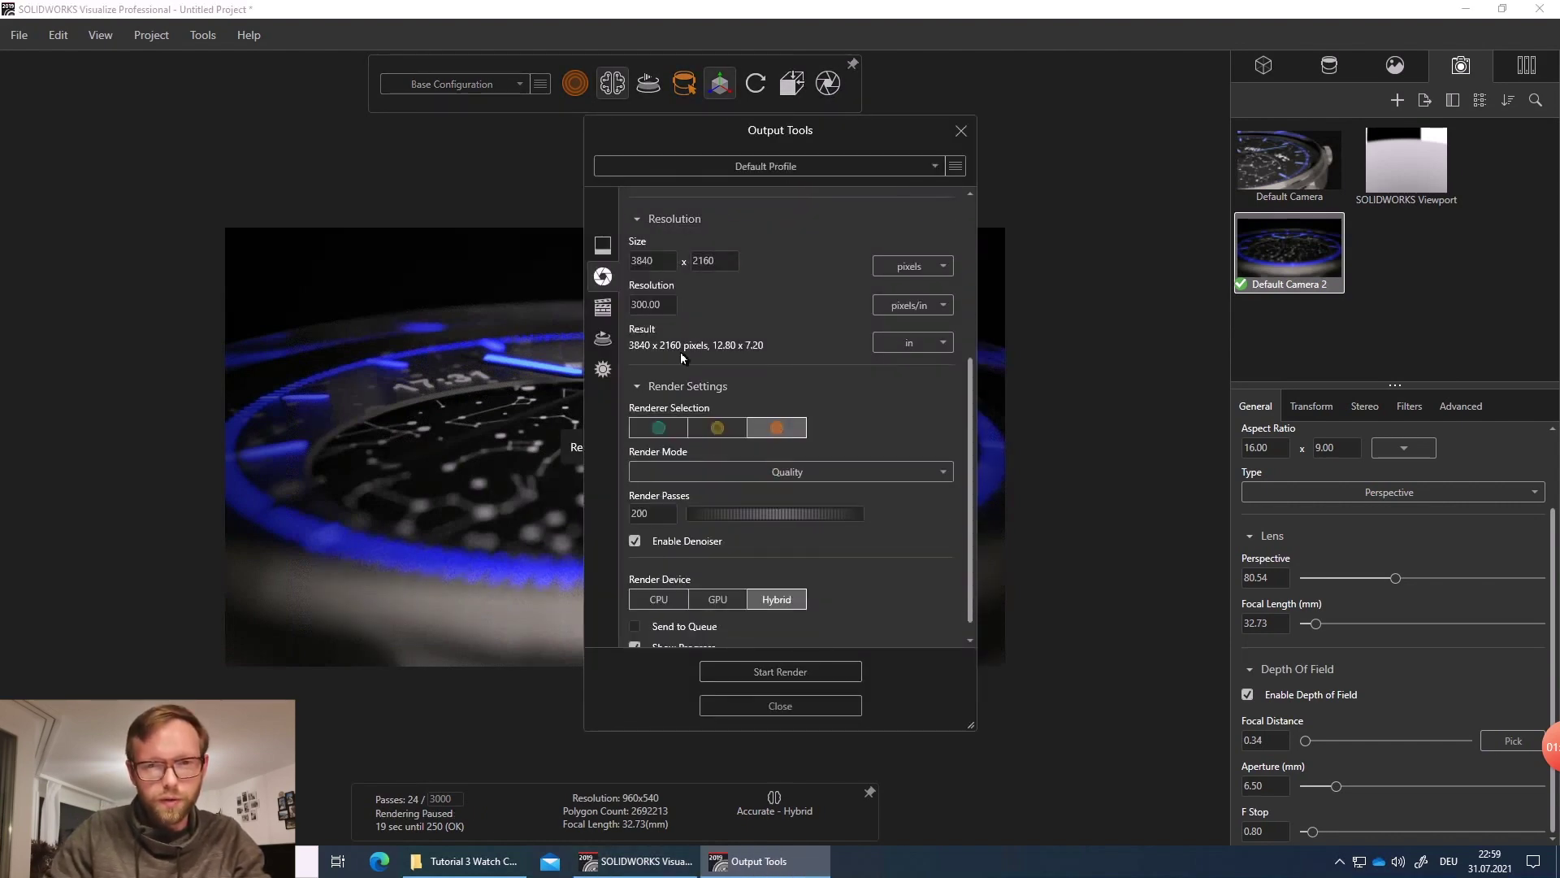
double_click(642, 261)
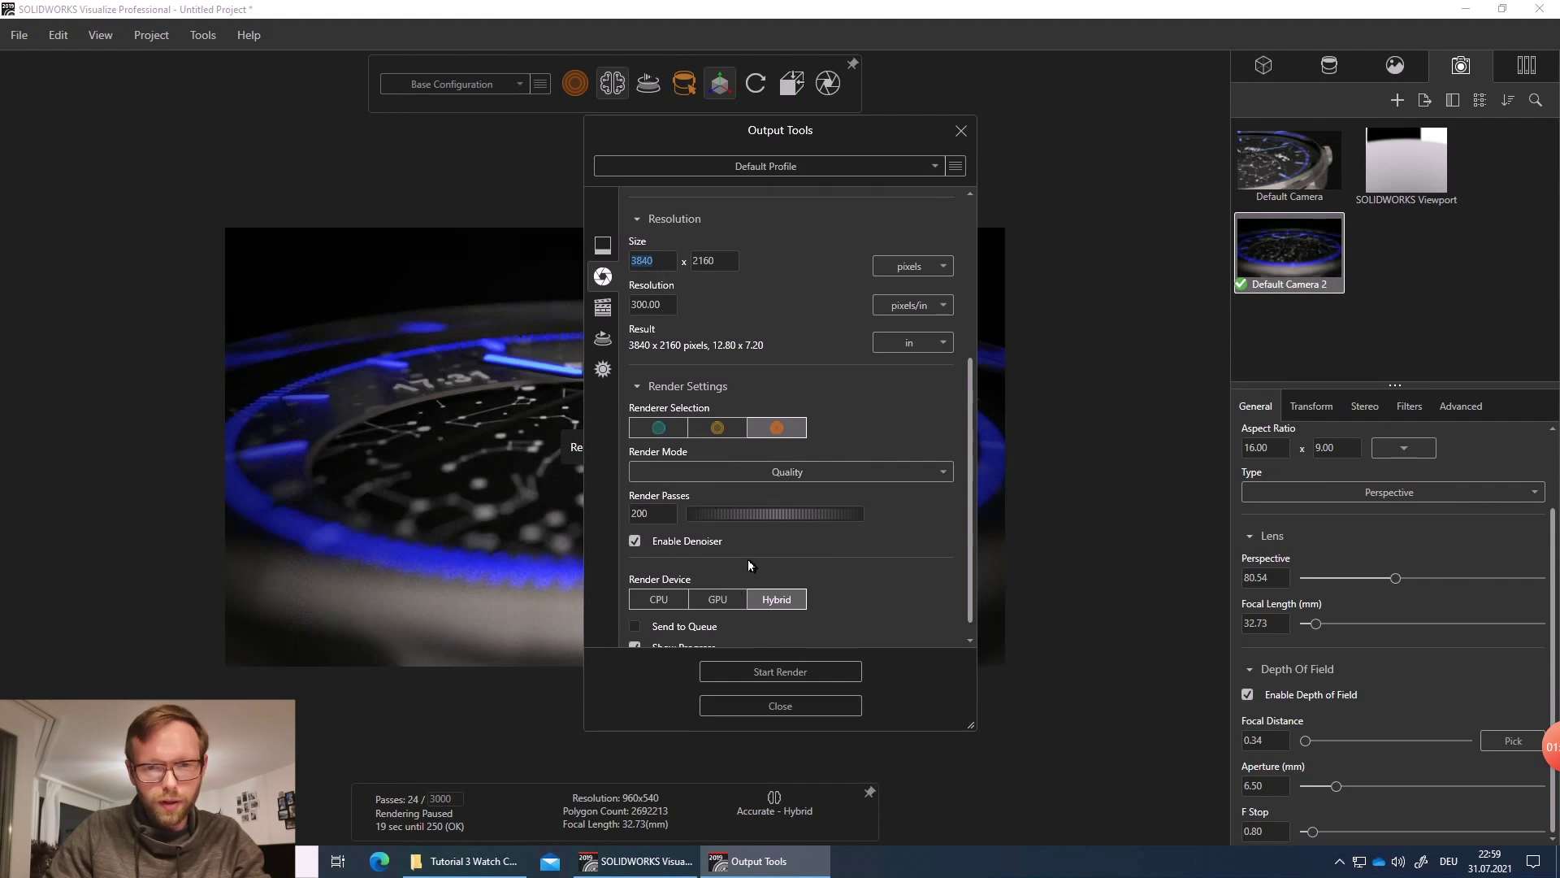
scroll(748, 560, "down", 1)
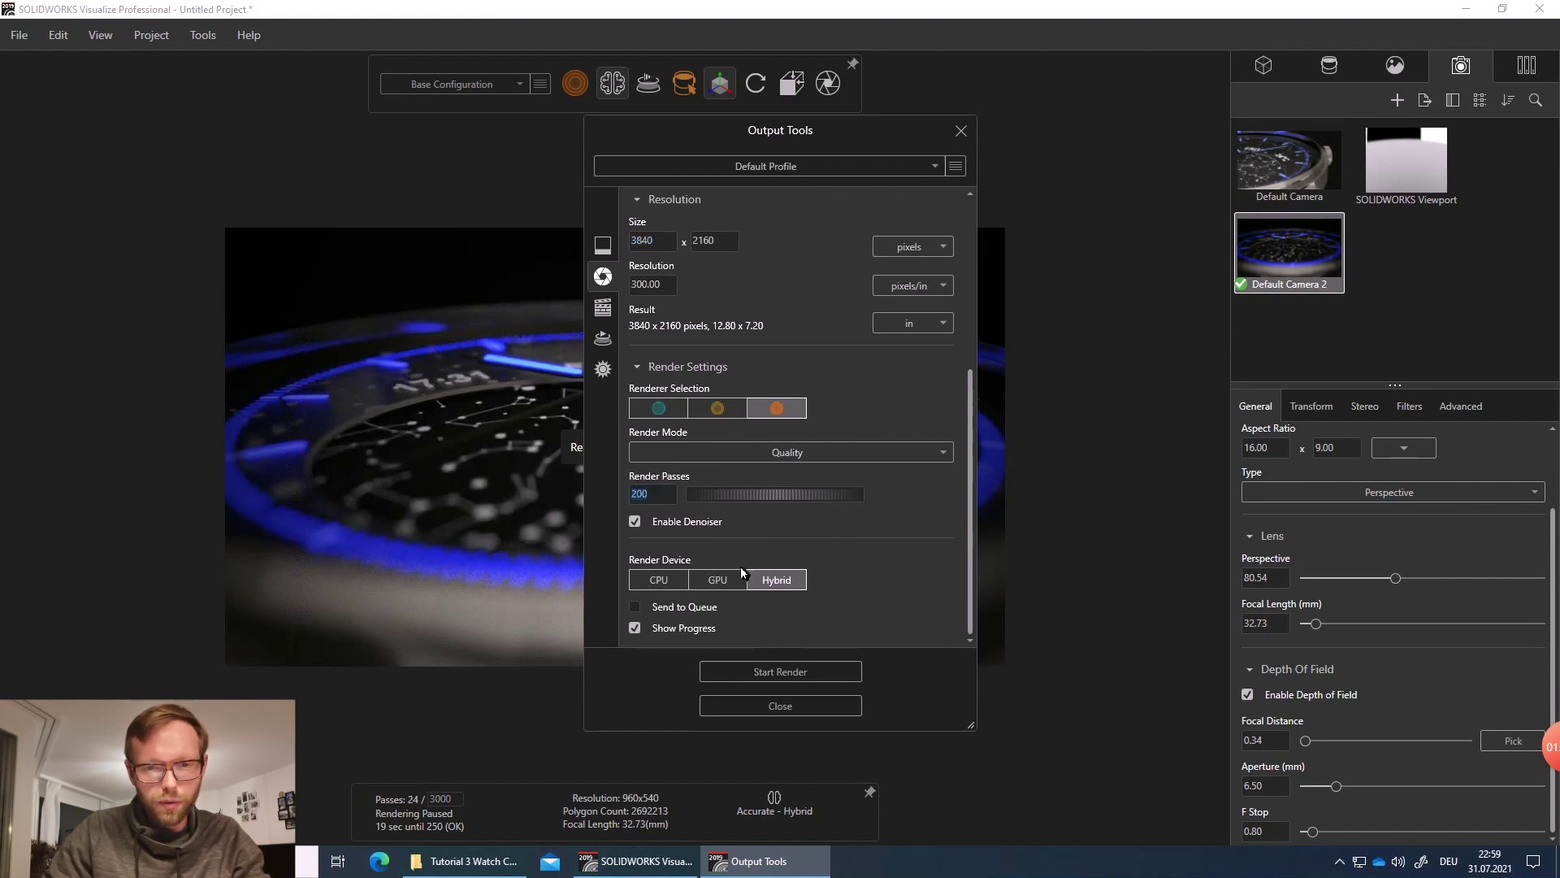
left_click(851, 568)
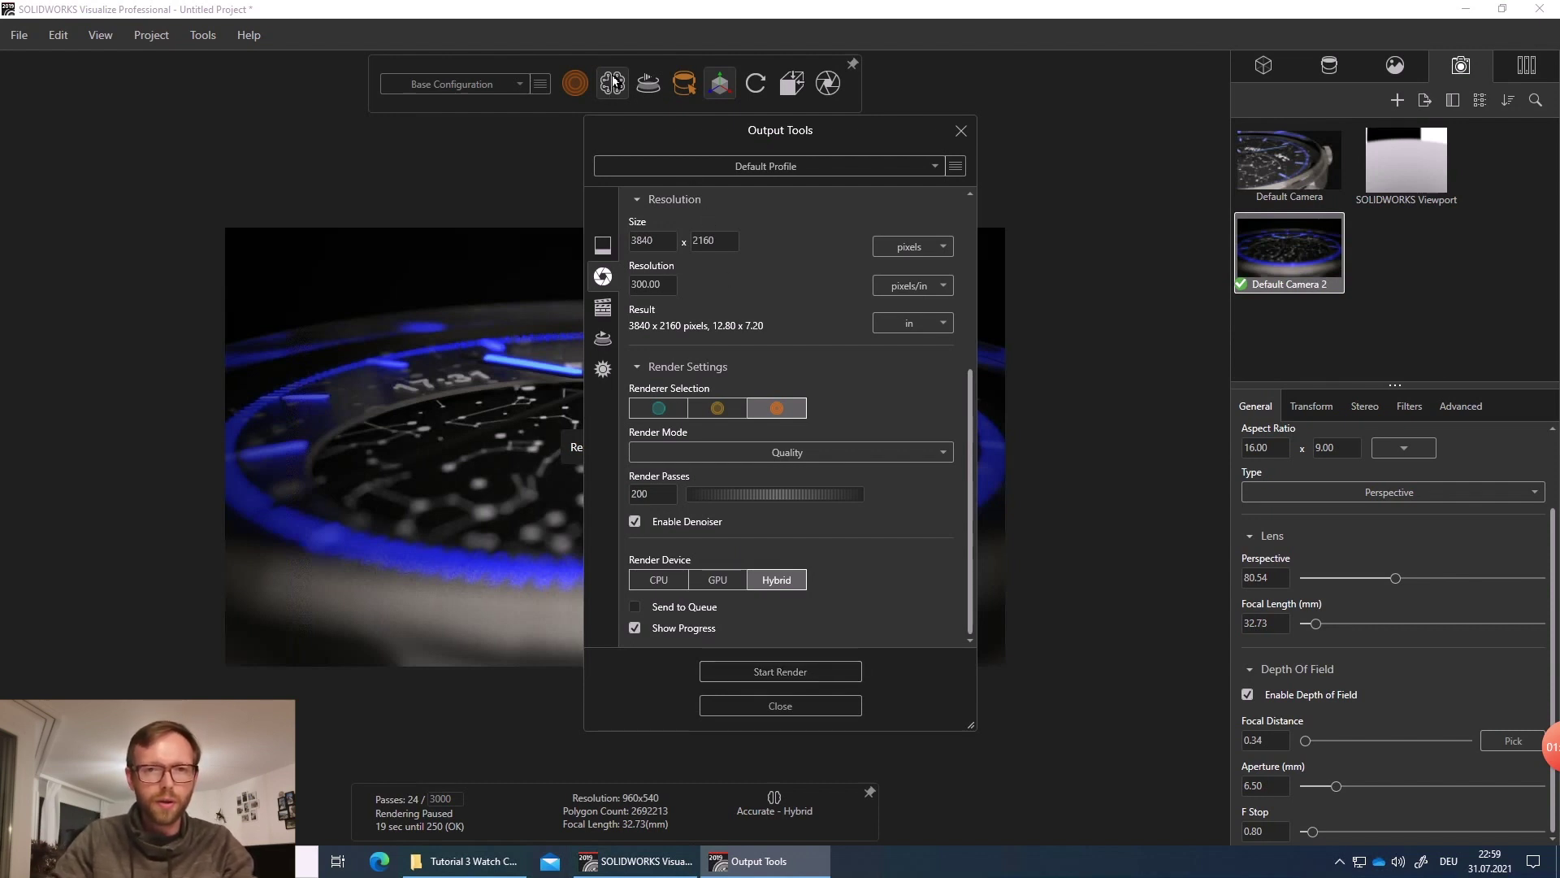
left_click(776, 672)
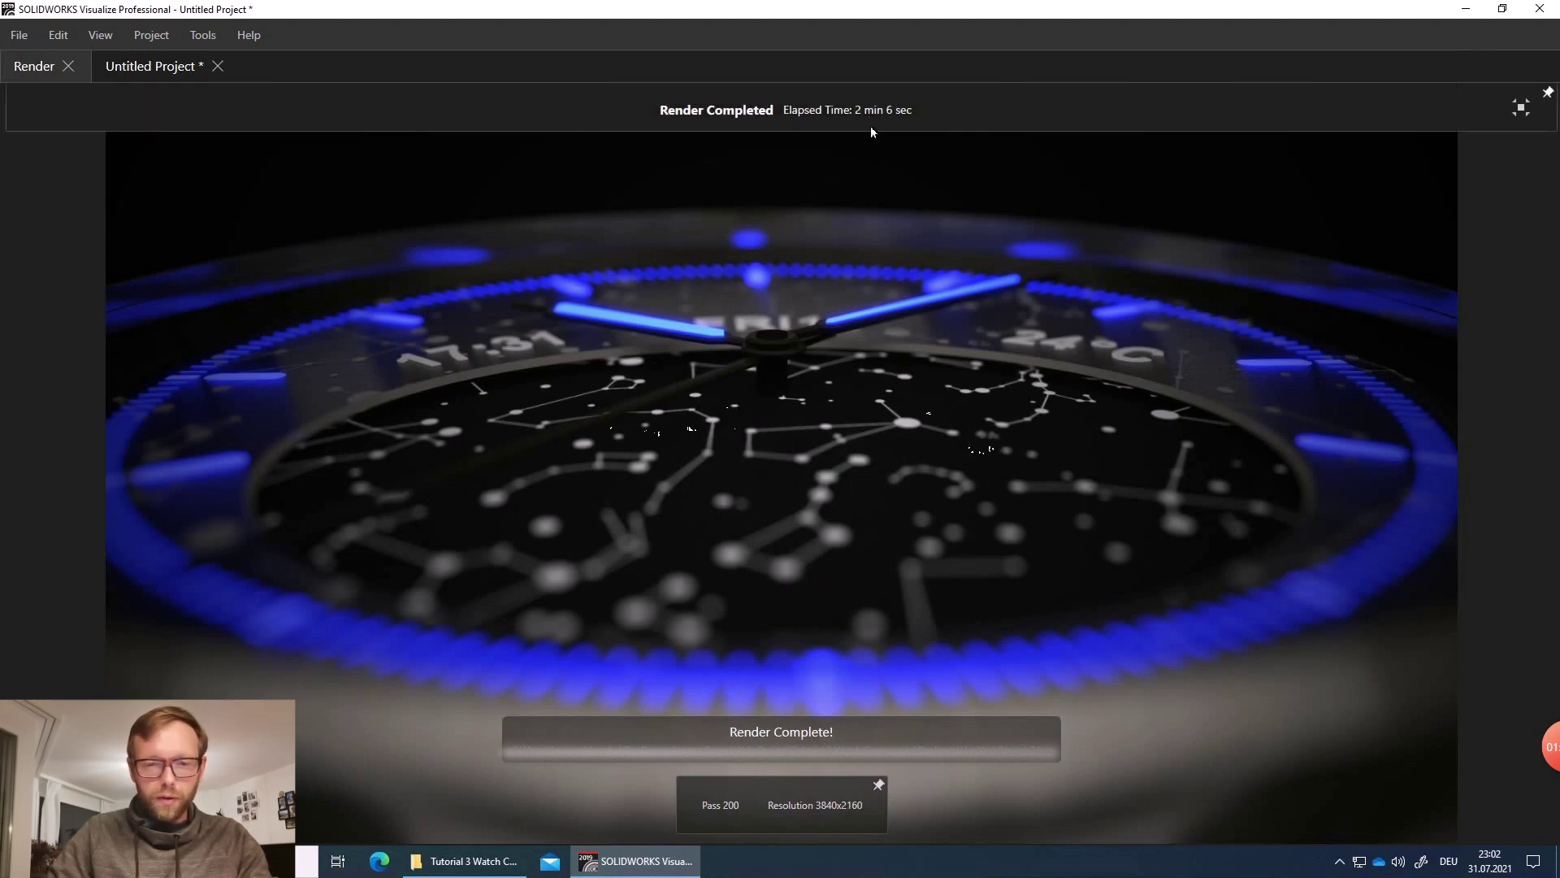
- Open the rendered image Untitled Project 3.jpg and examine the sharpness, glow and surface texture around the temperature text up close
left_click(475, 868)
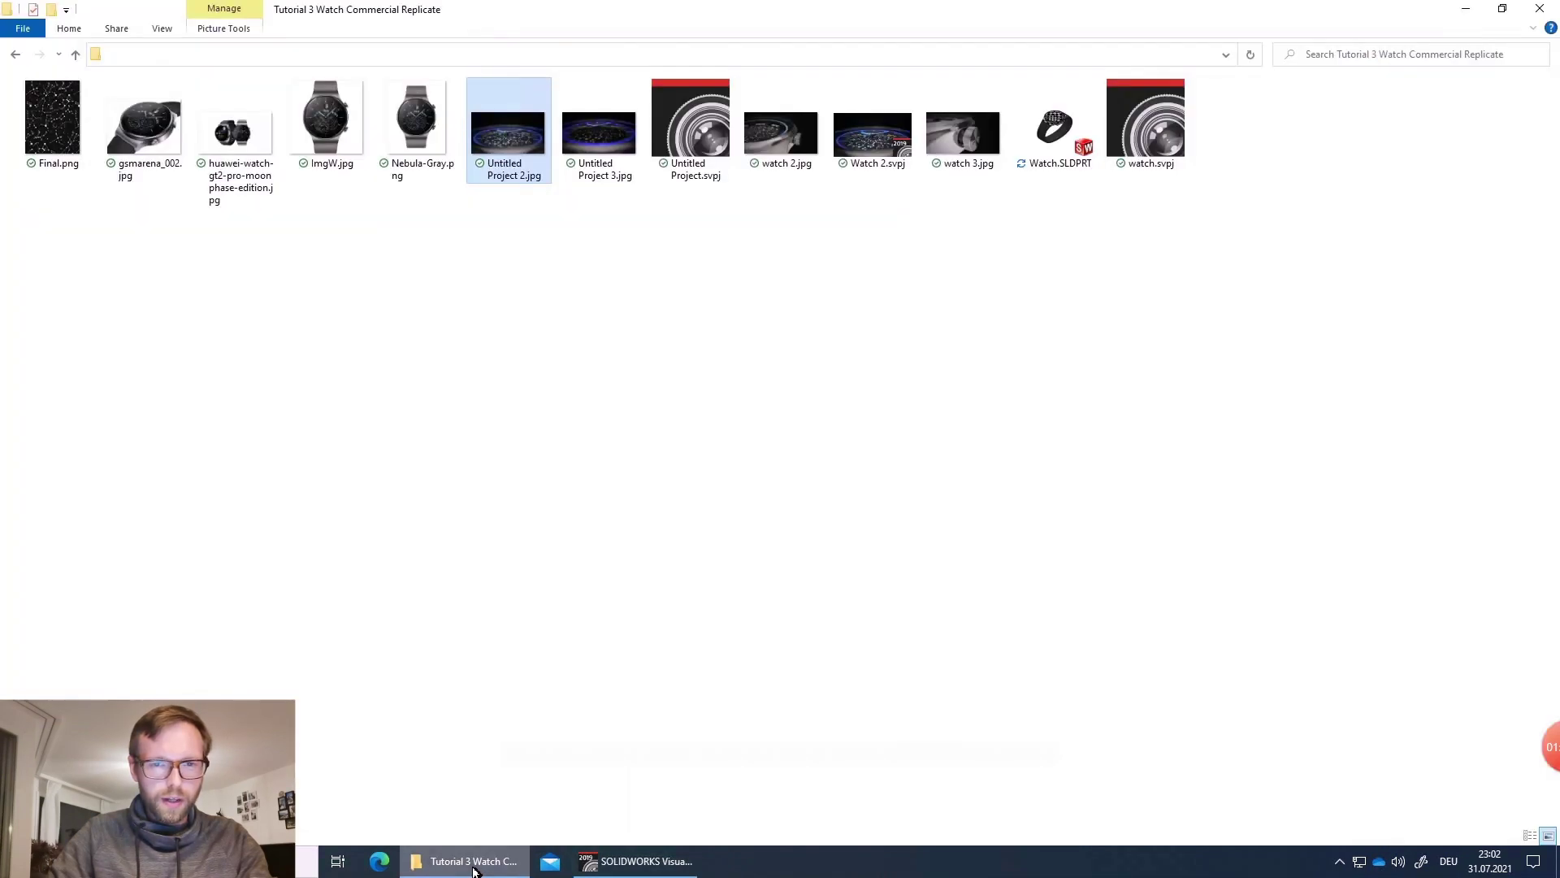
double_click(602, 168)
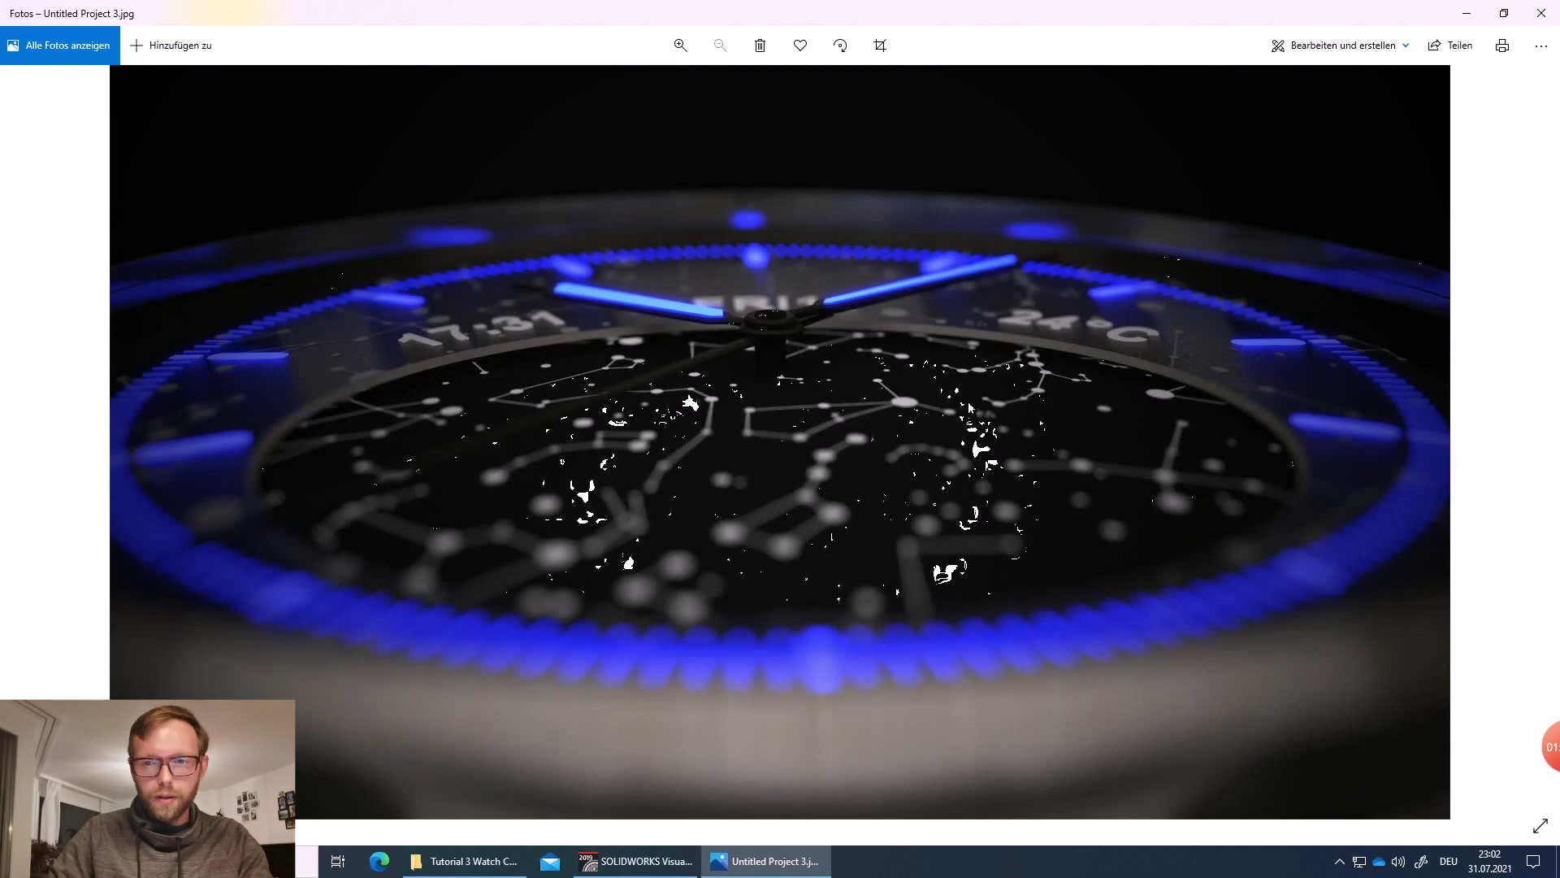
scroll(1163, 373, "up", 5)
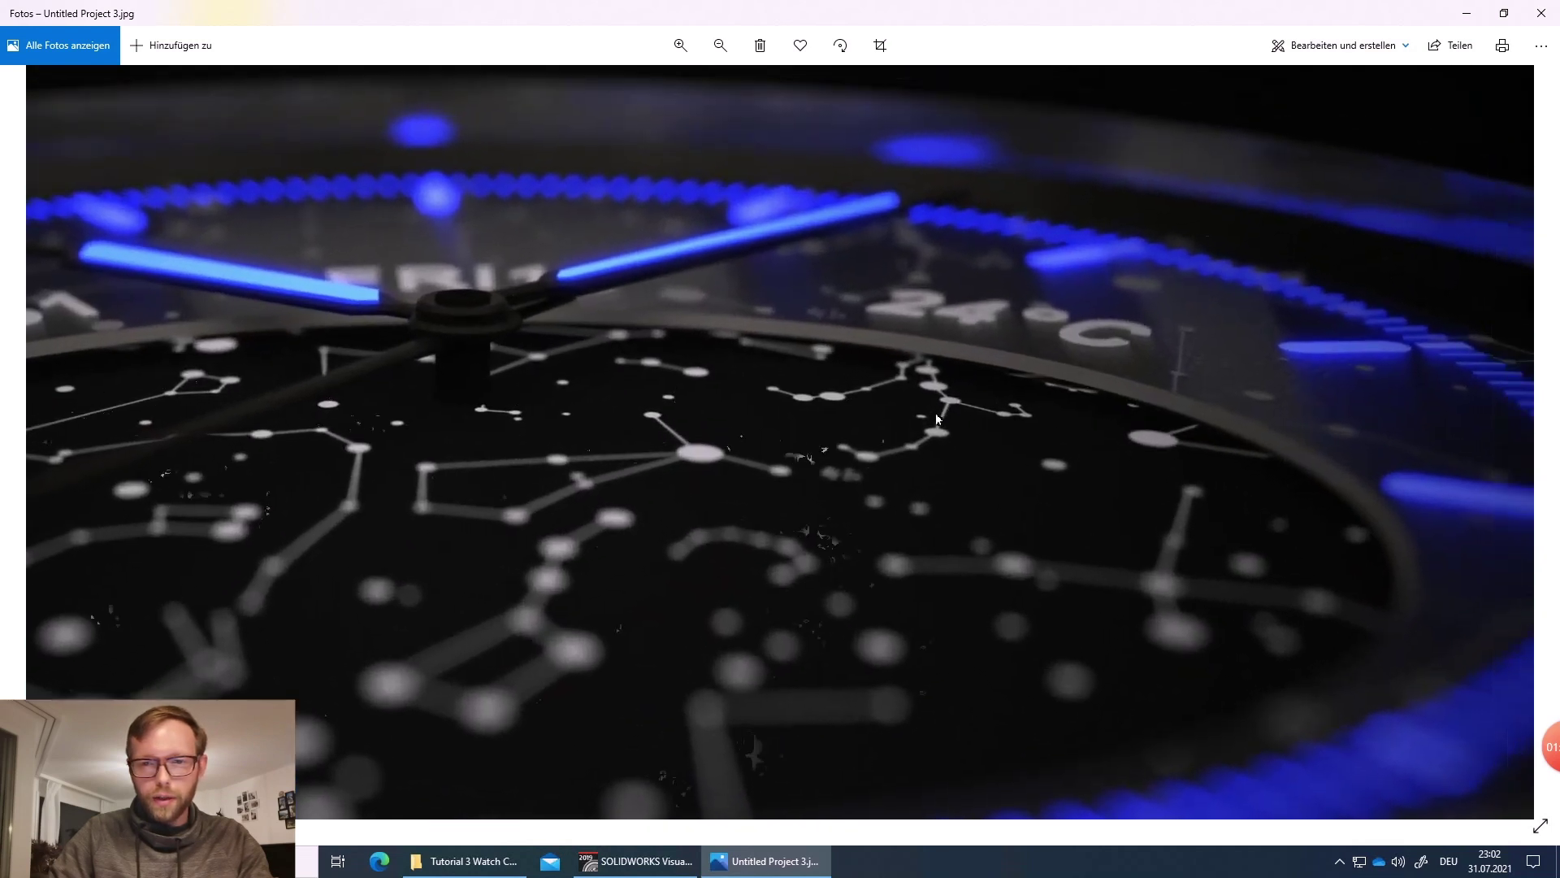
scroll(756, 446, "up", 3)
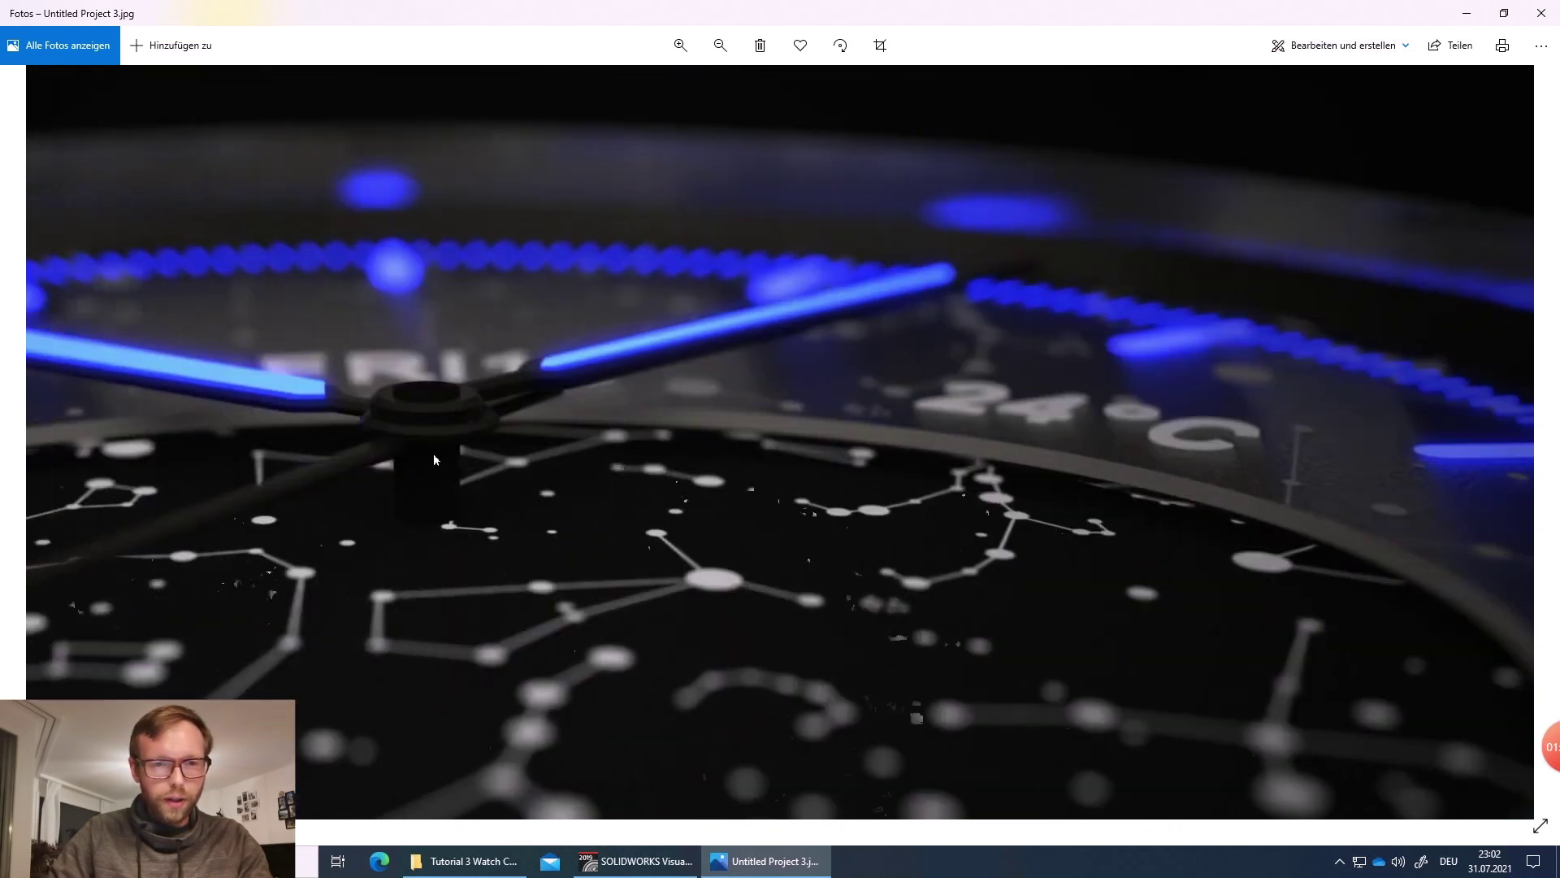
scroll(433, 460, "up", 4)
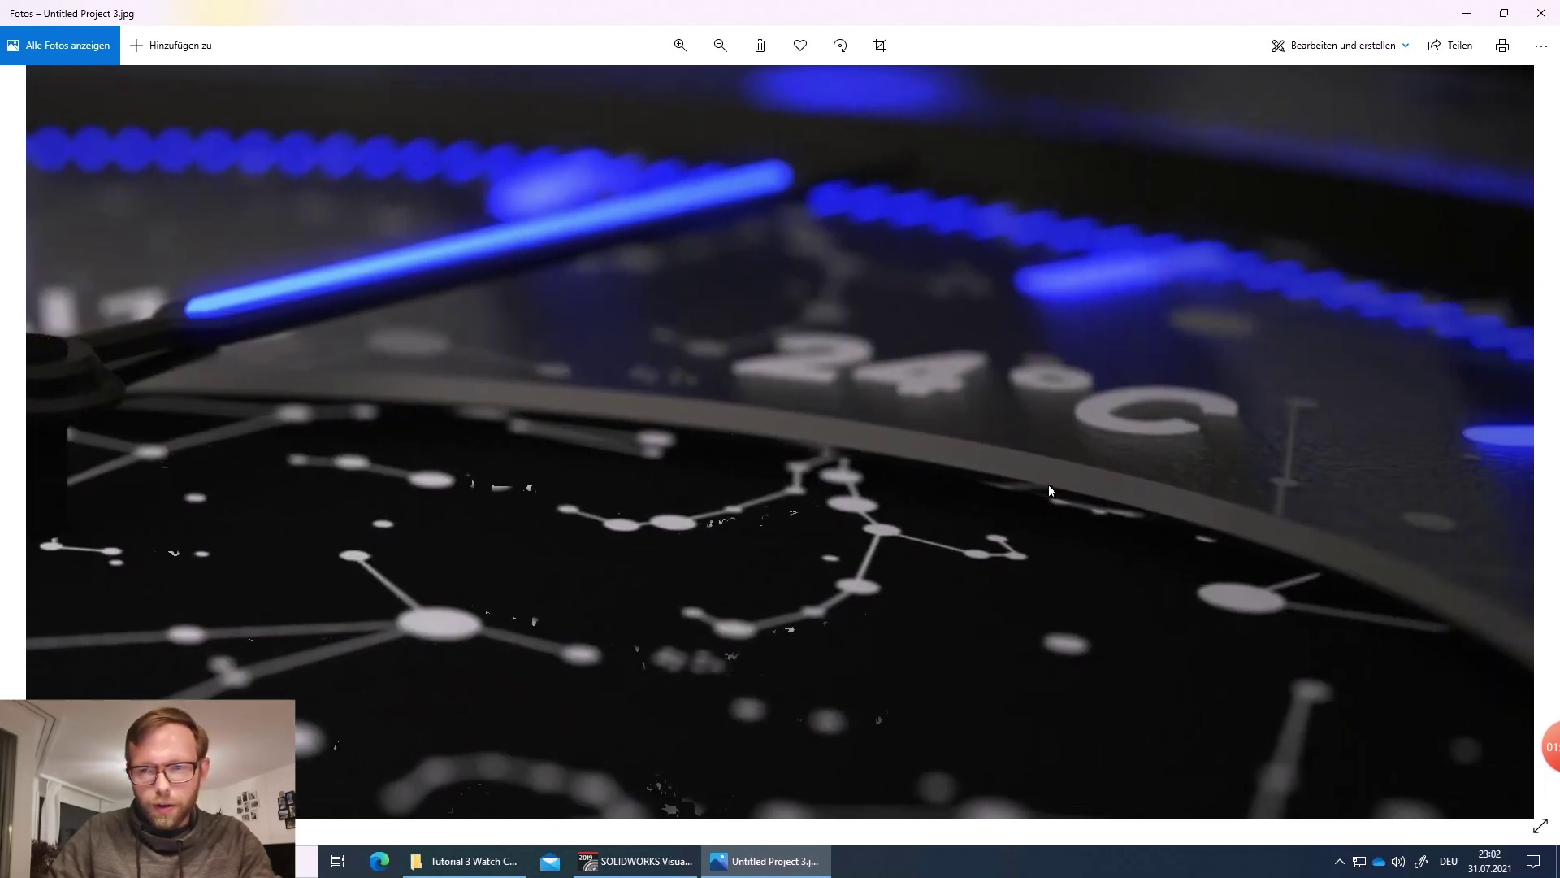
left_click_drag(1048, 490, 443, 488)
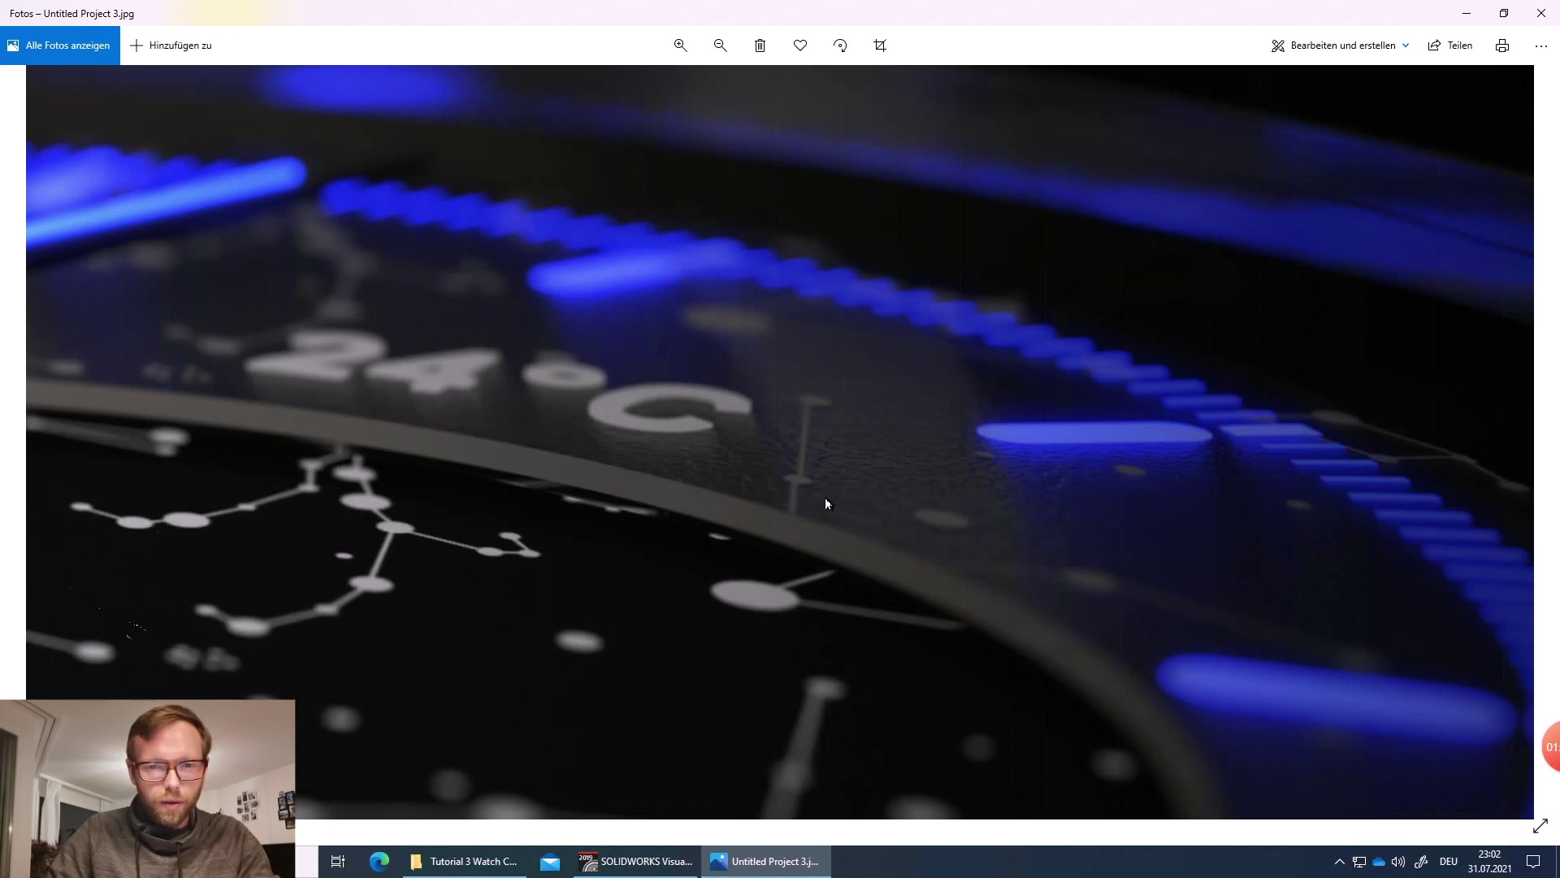
scroll(822, 498, "down", 1)
scroll(651, 509, "up", 1)
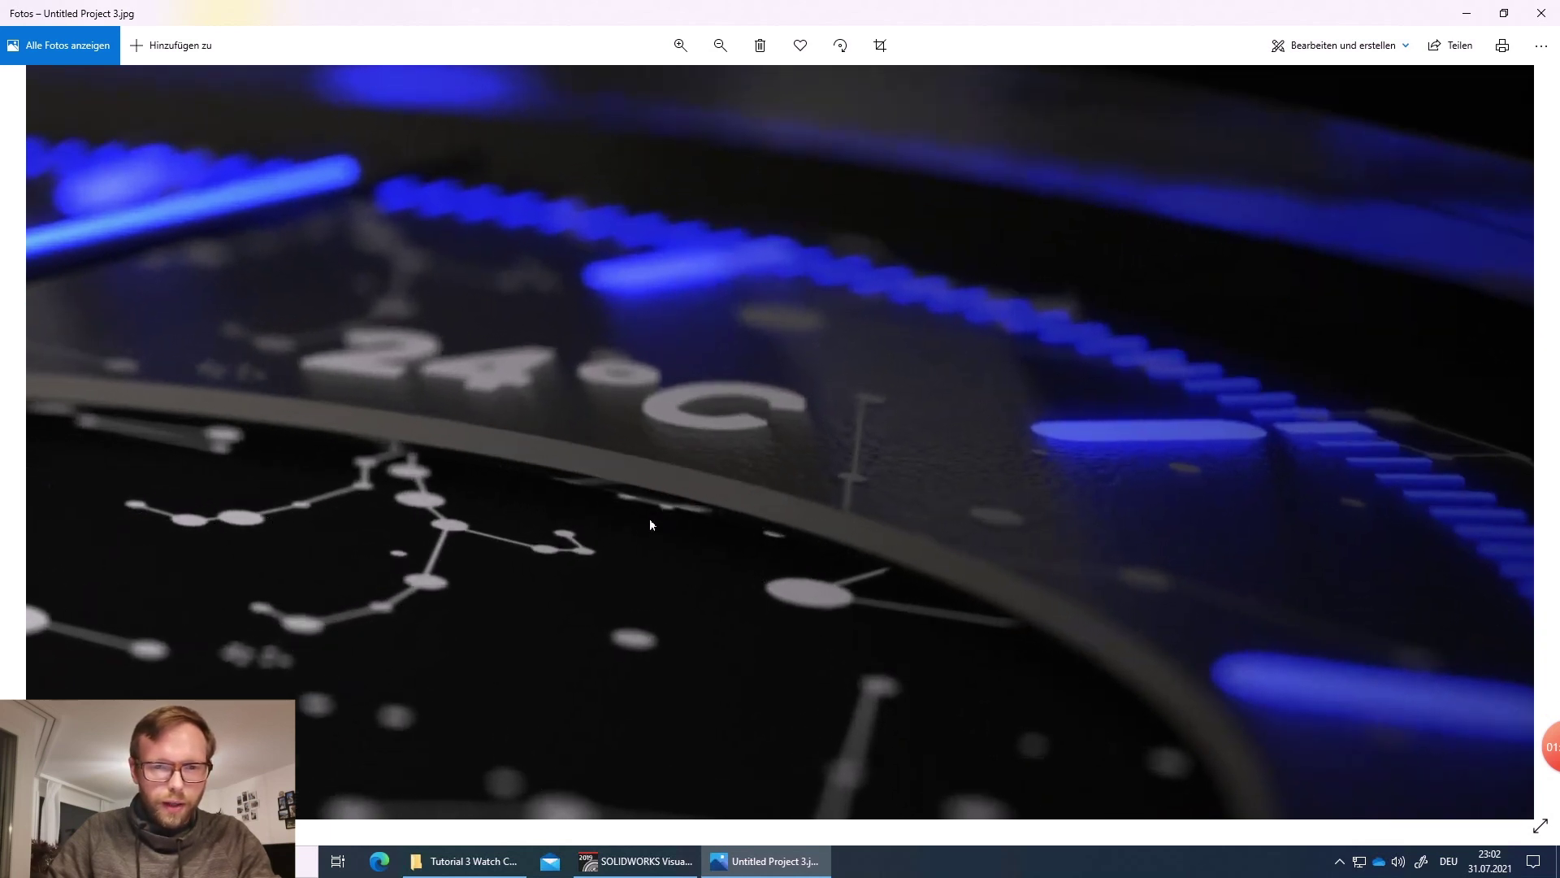
scroll(651, 520, "up", 1)
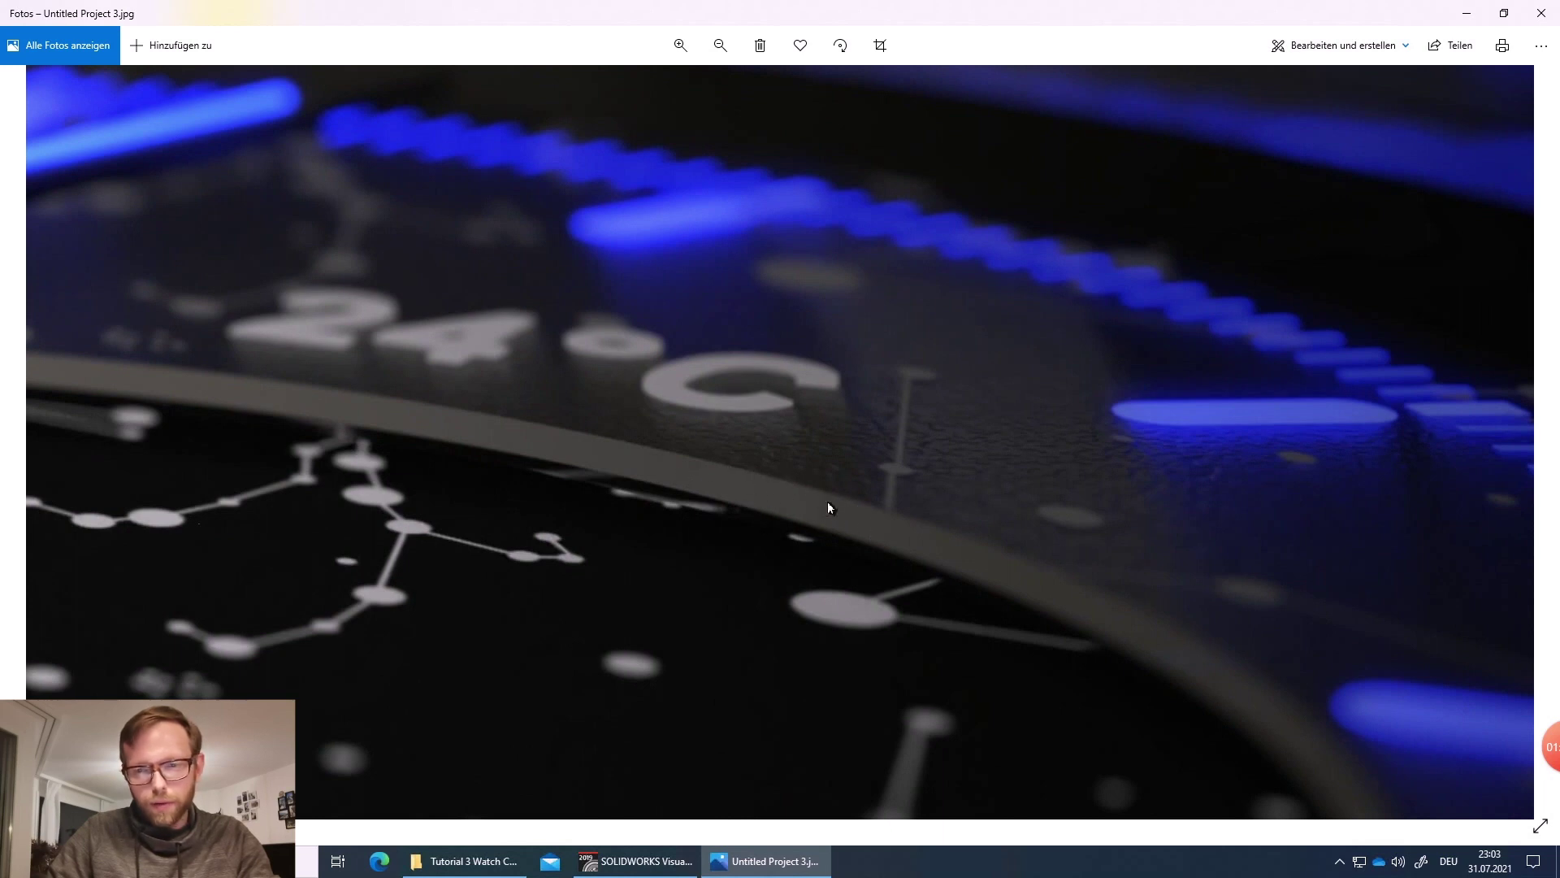
- Examine the hands, the constellations and the depth-of-field blur across the rest of the rendered dial
scroll(909, 574, "down", 4)
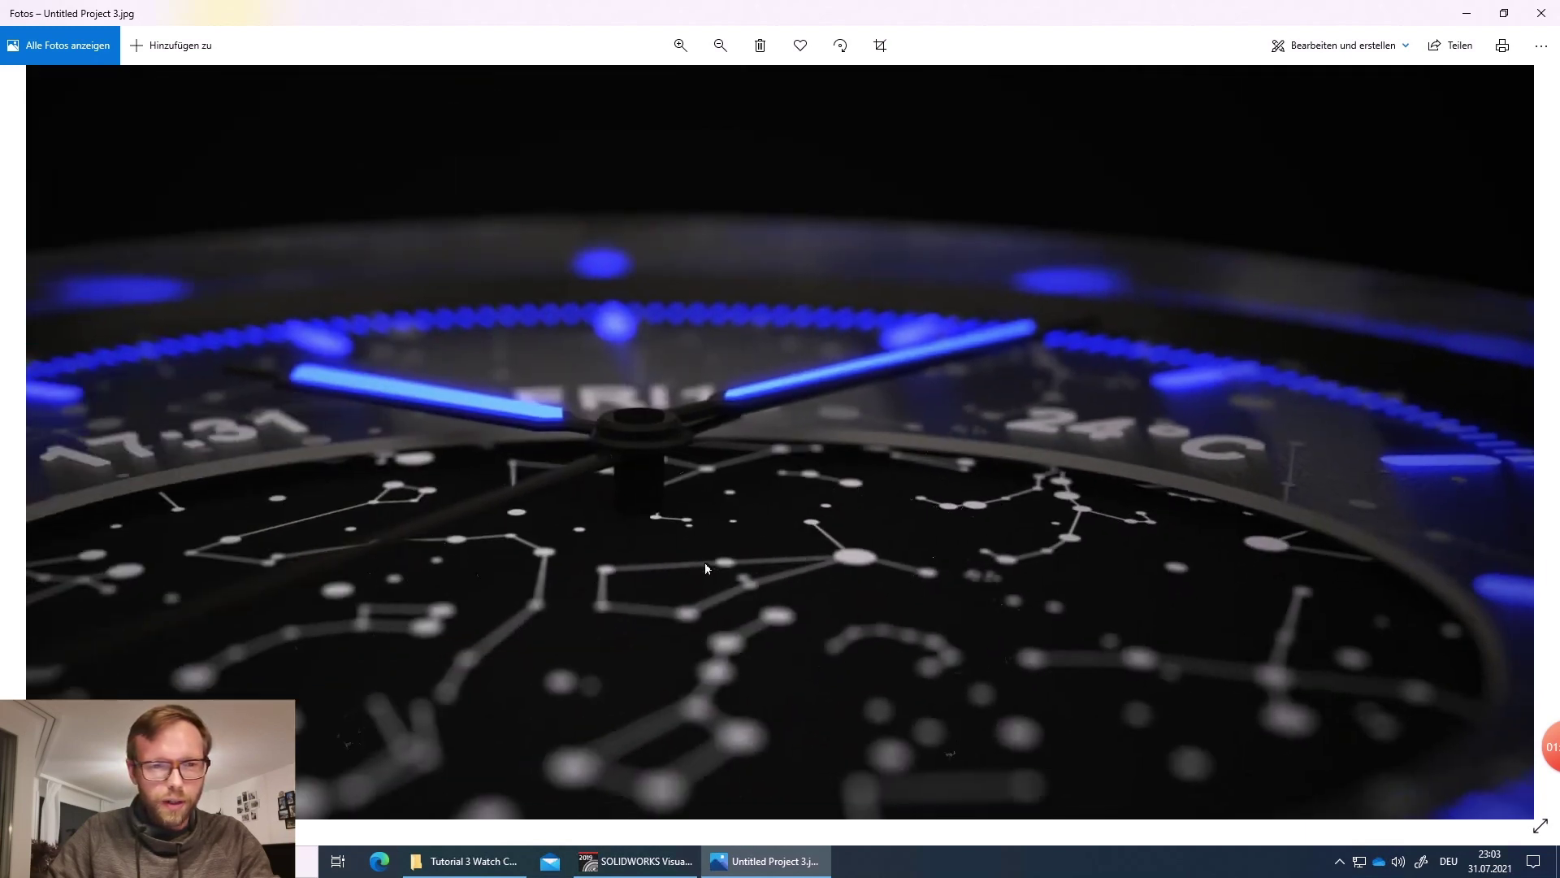
left_click_drag(691, 562, 1057, 533)
scroll(472, 551, "down", 1)
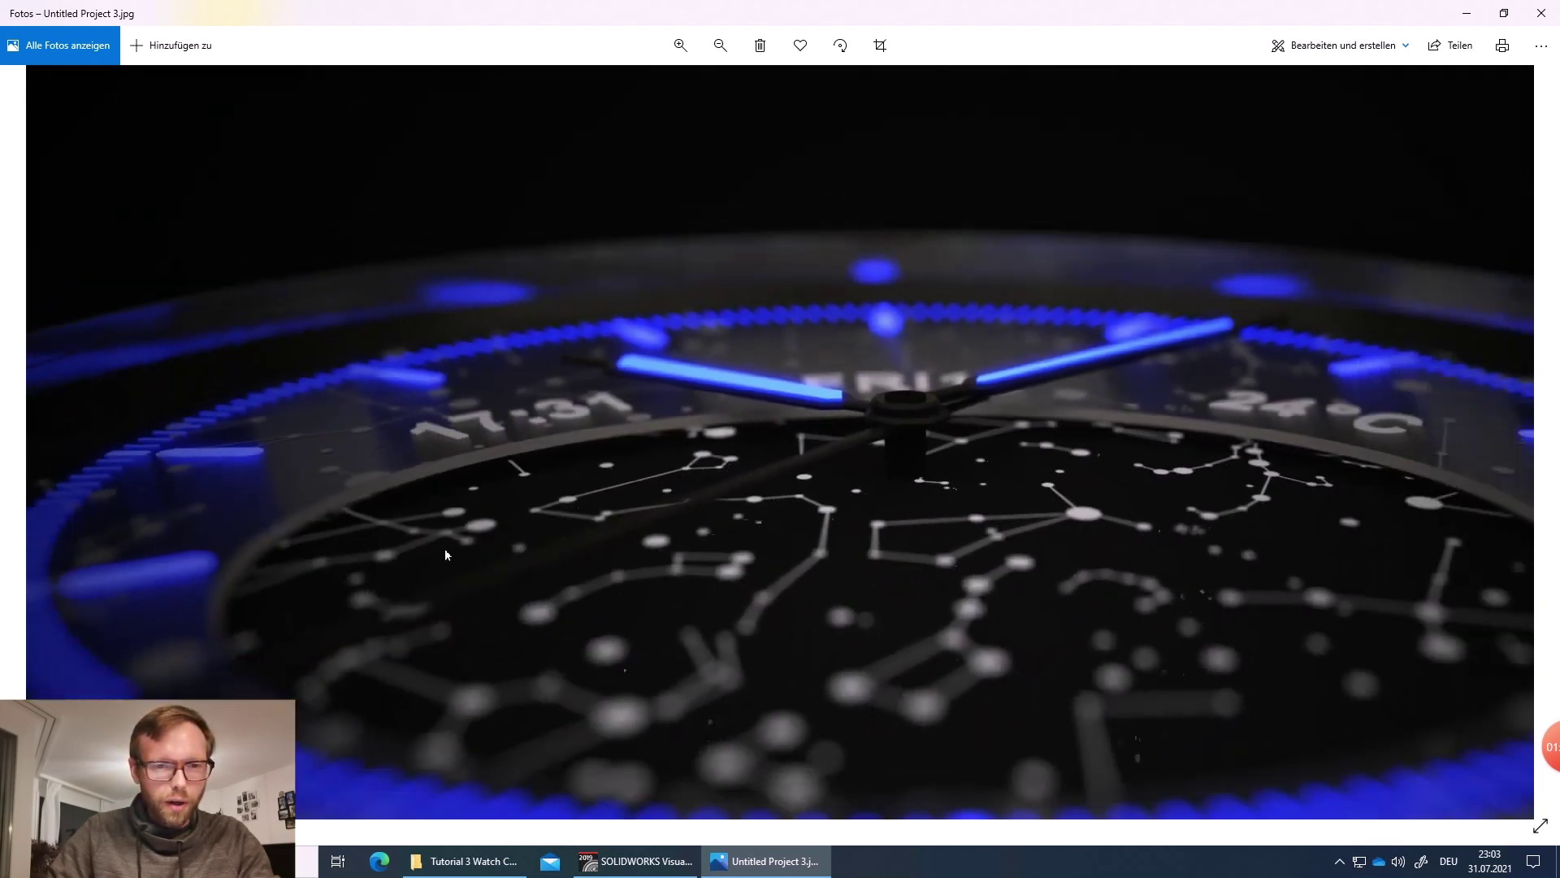
left_click_drag(446, 548, 822, 523)
left_click_drag(693, 458, 593, 286)
left_click_drag(788, 543, 553, 421)
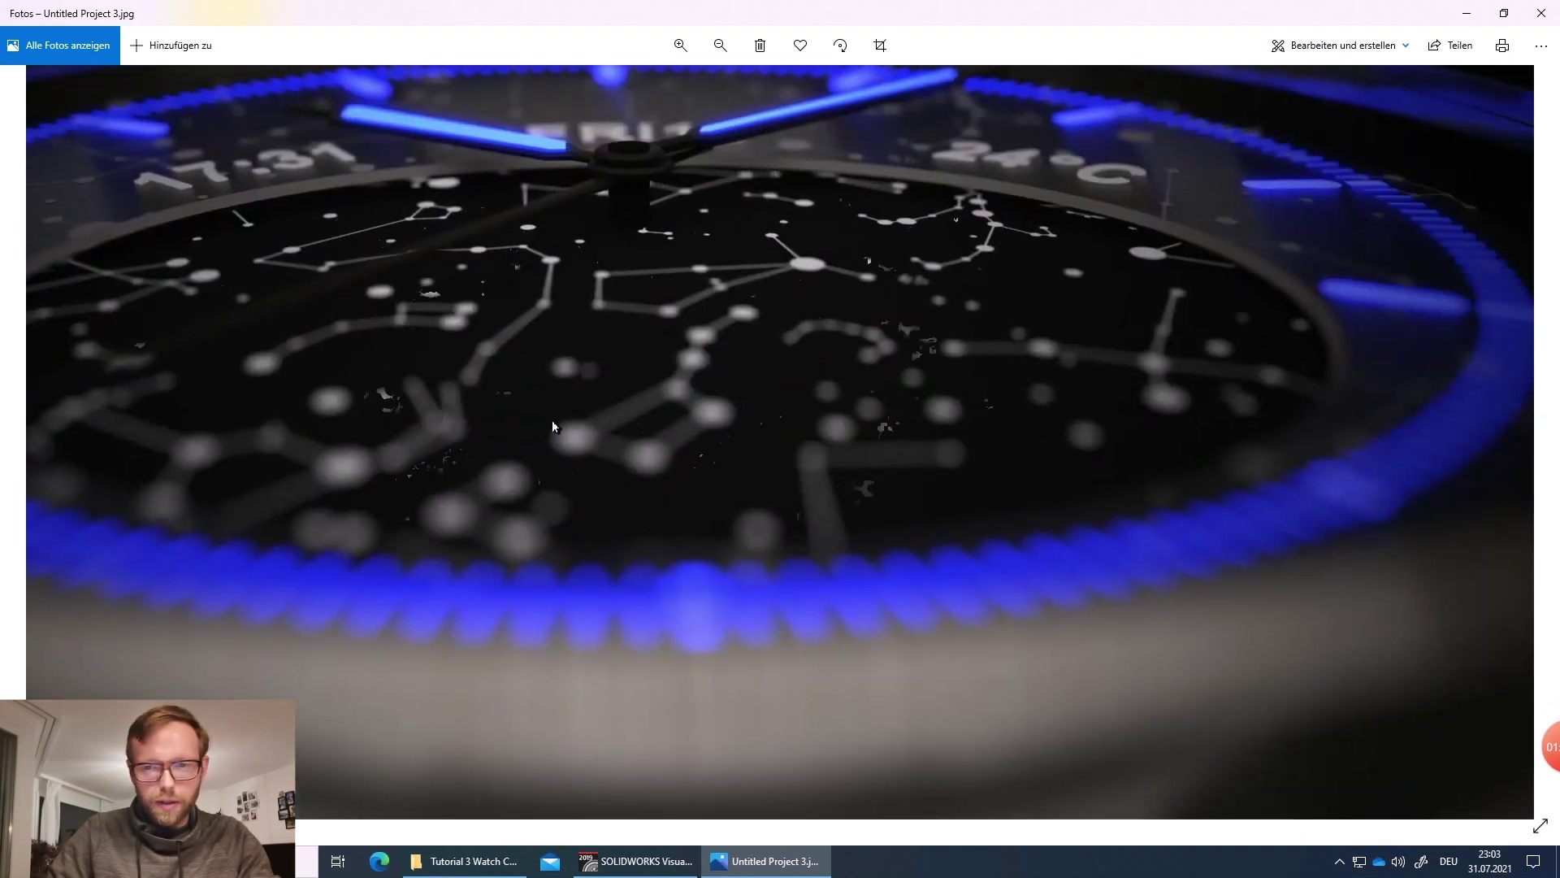
left_click_drag(968, 409, 485, 552)
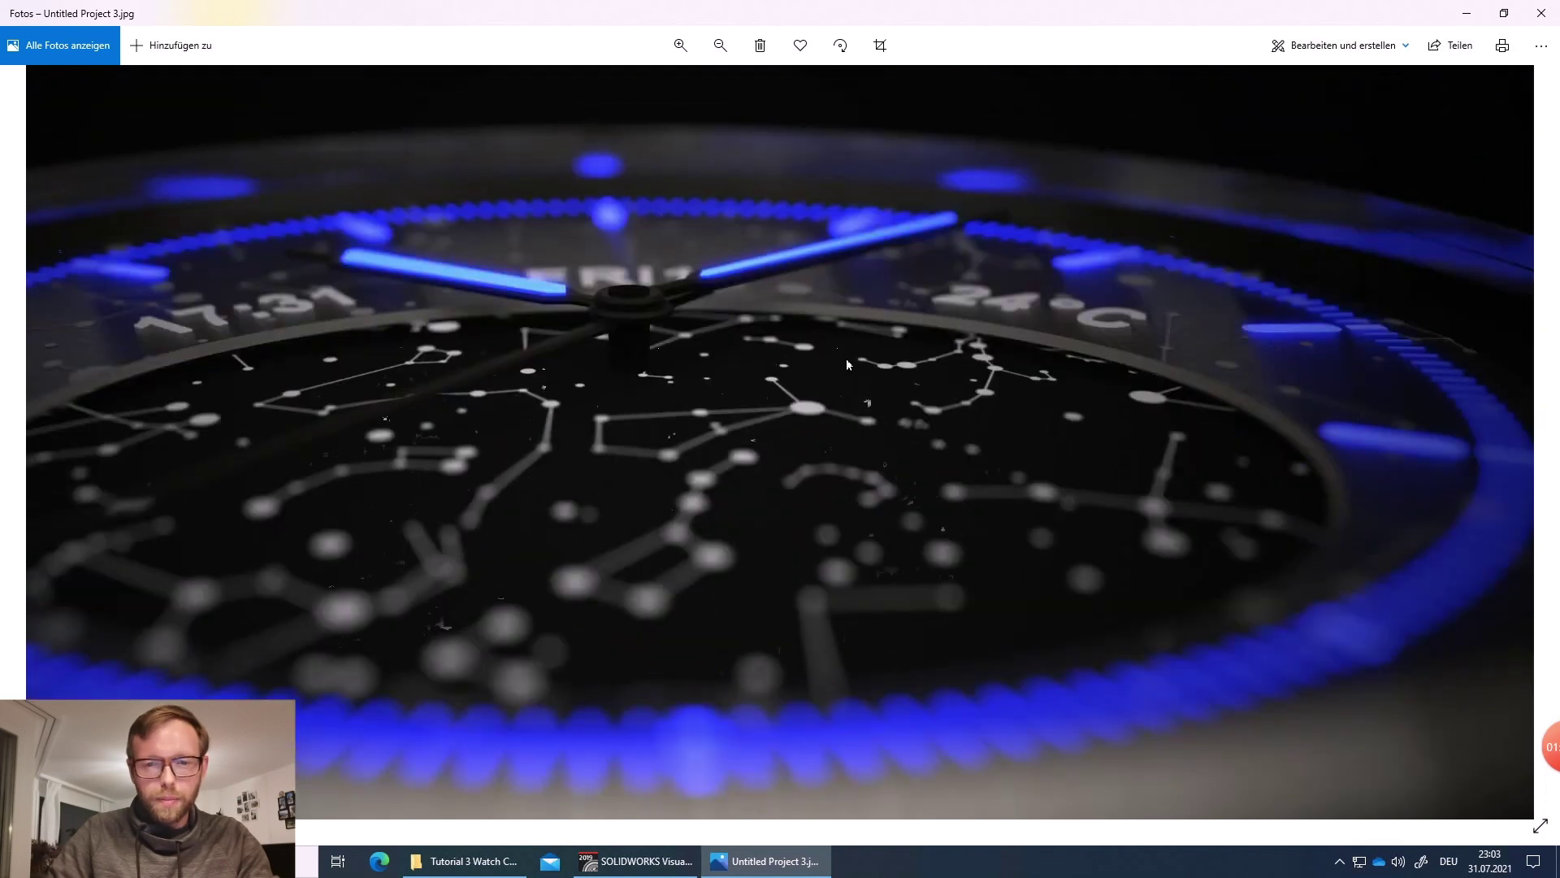
- Switch back to the Untitled Project in SOLIDWORKS Visualize and cancel the attempt to close it
left_click(635, 861)
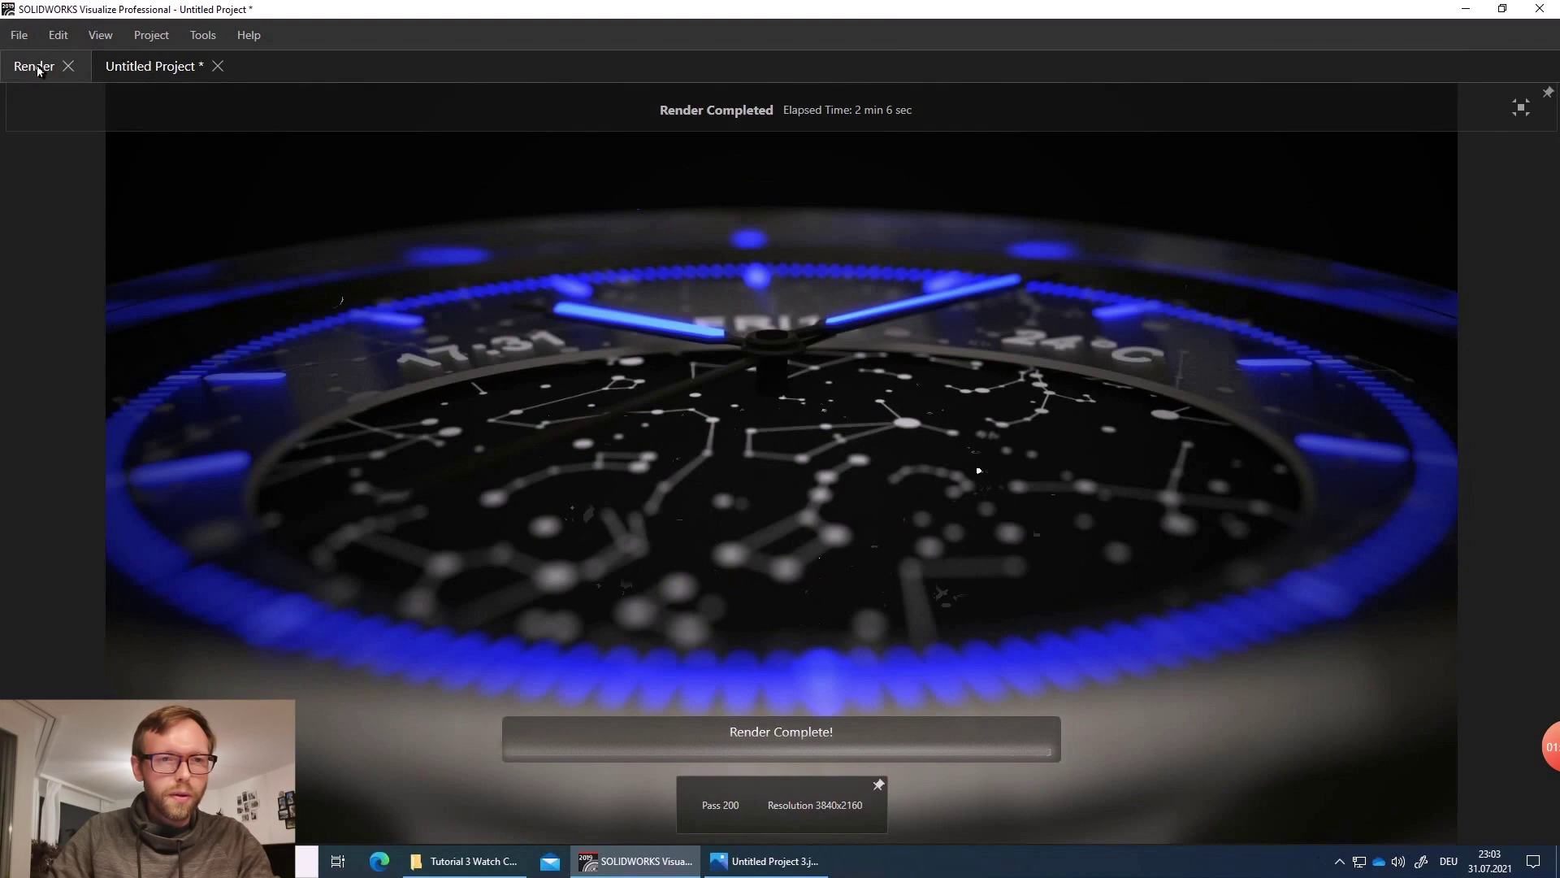
left_click(151, 74)
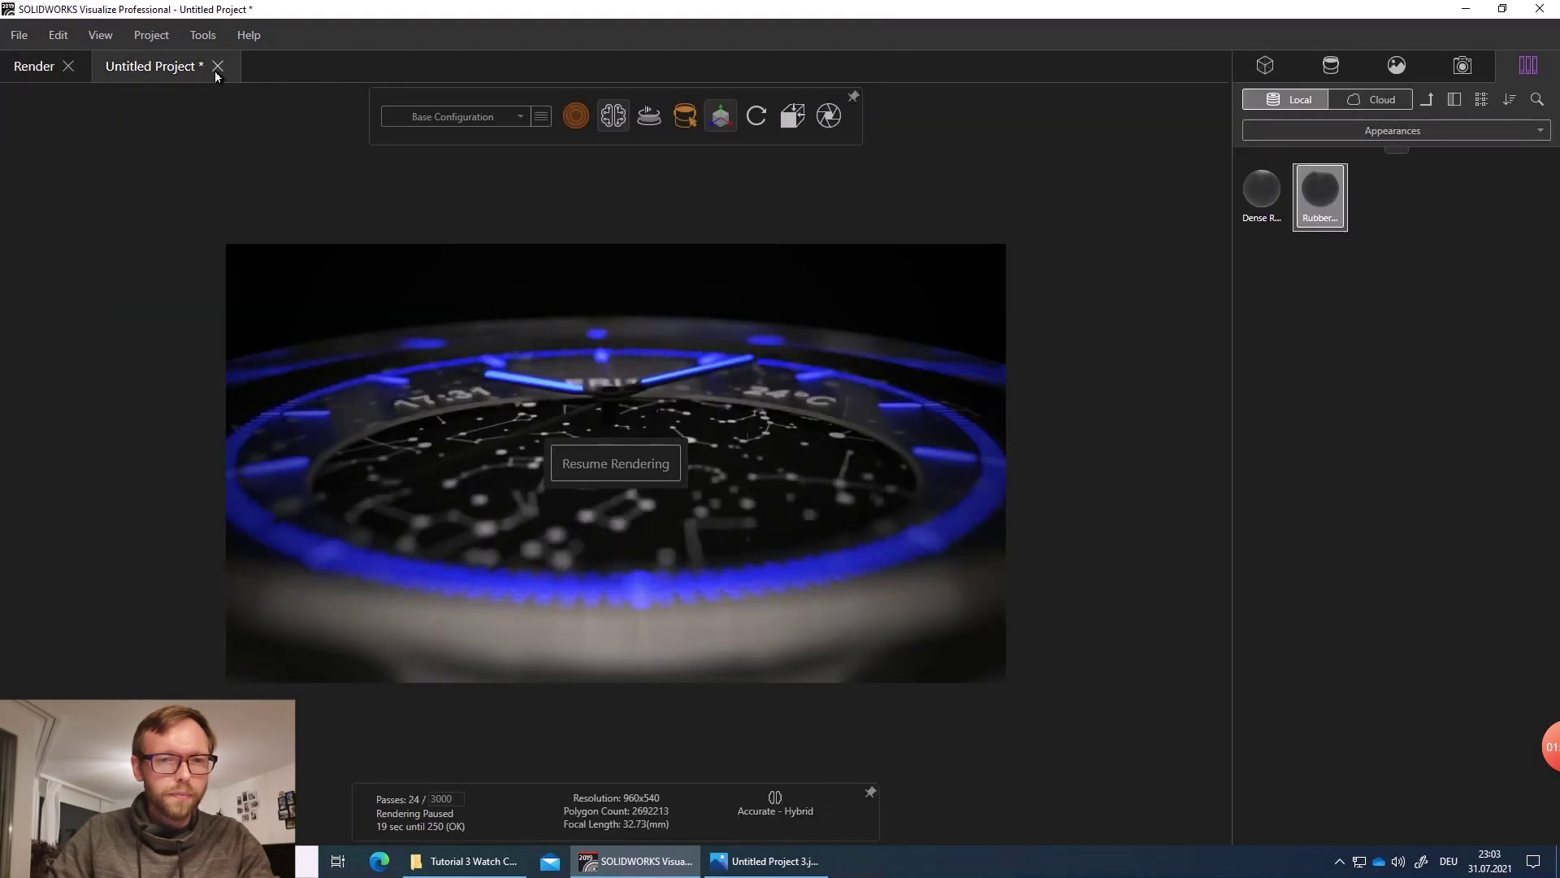
left_click(217, 68)
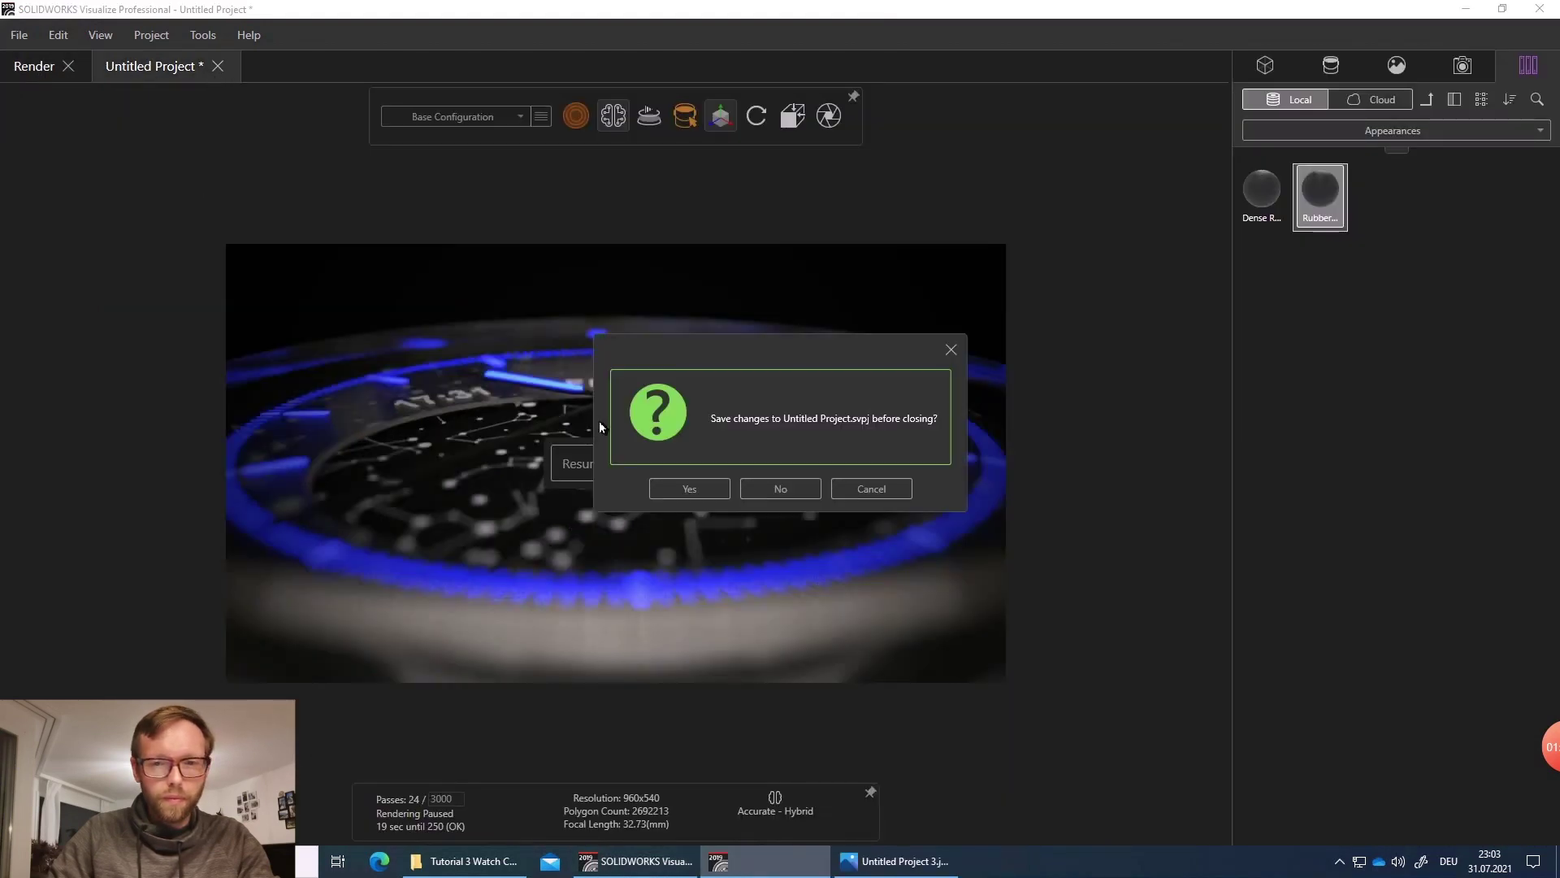
left_click(853, 491)
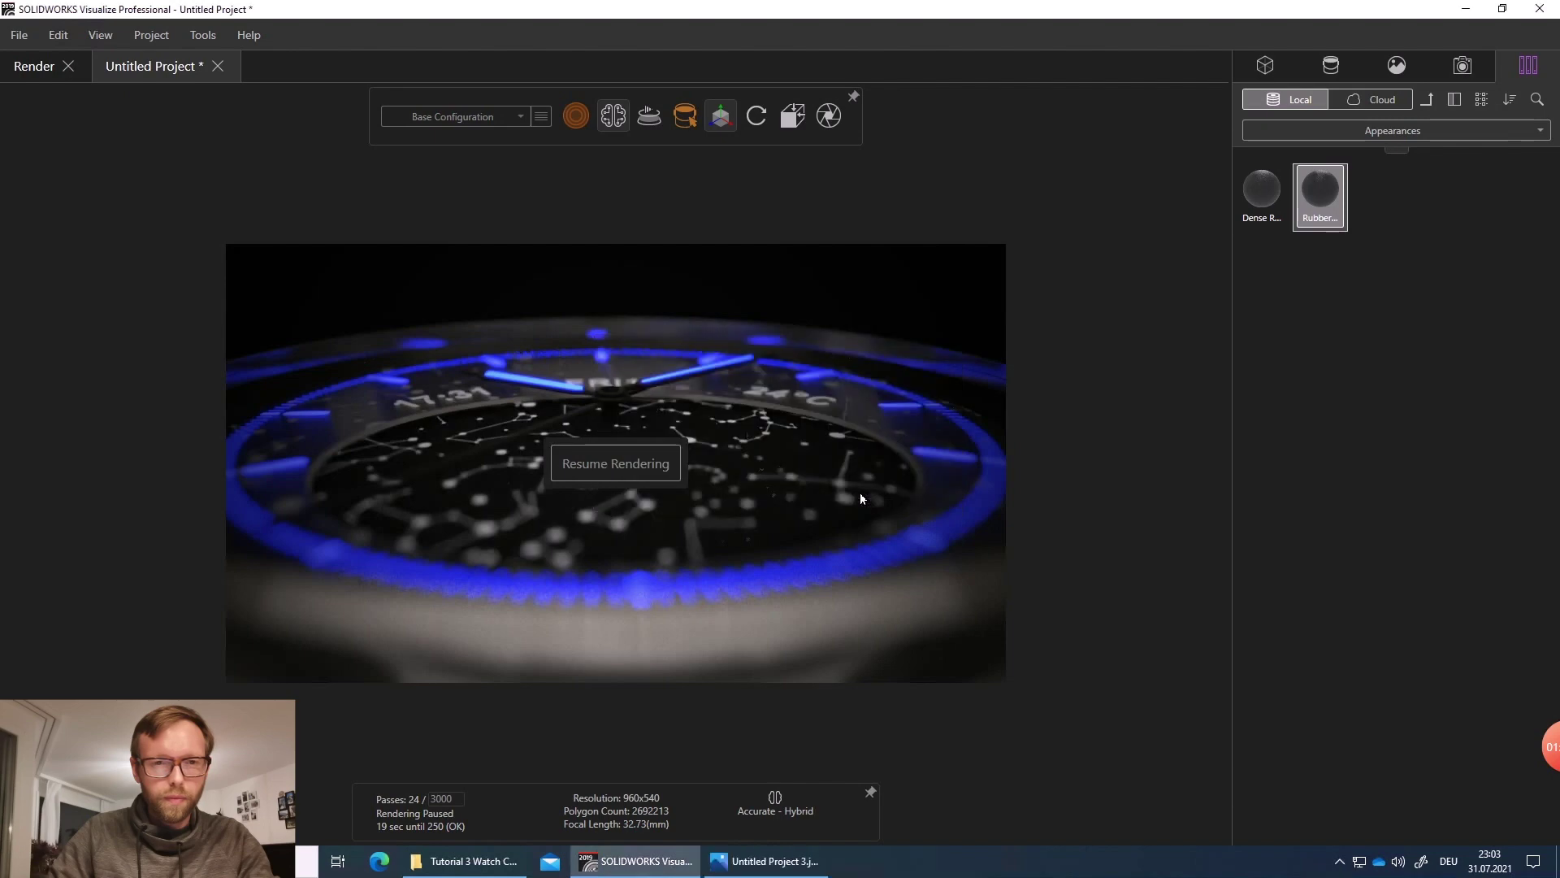
- Reframe Default Camera 2 as a close-up of the watch hands and pick the depth-of-field focus point near the inner end of the front hand
left_click(30, 66)
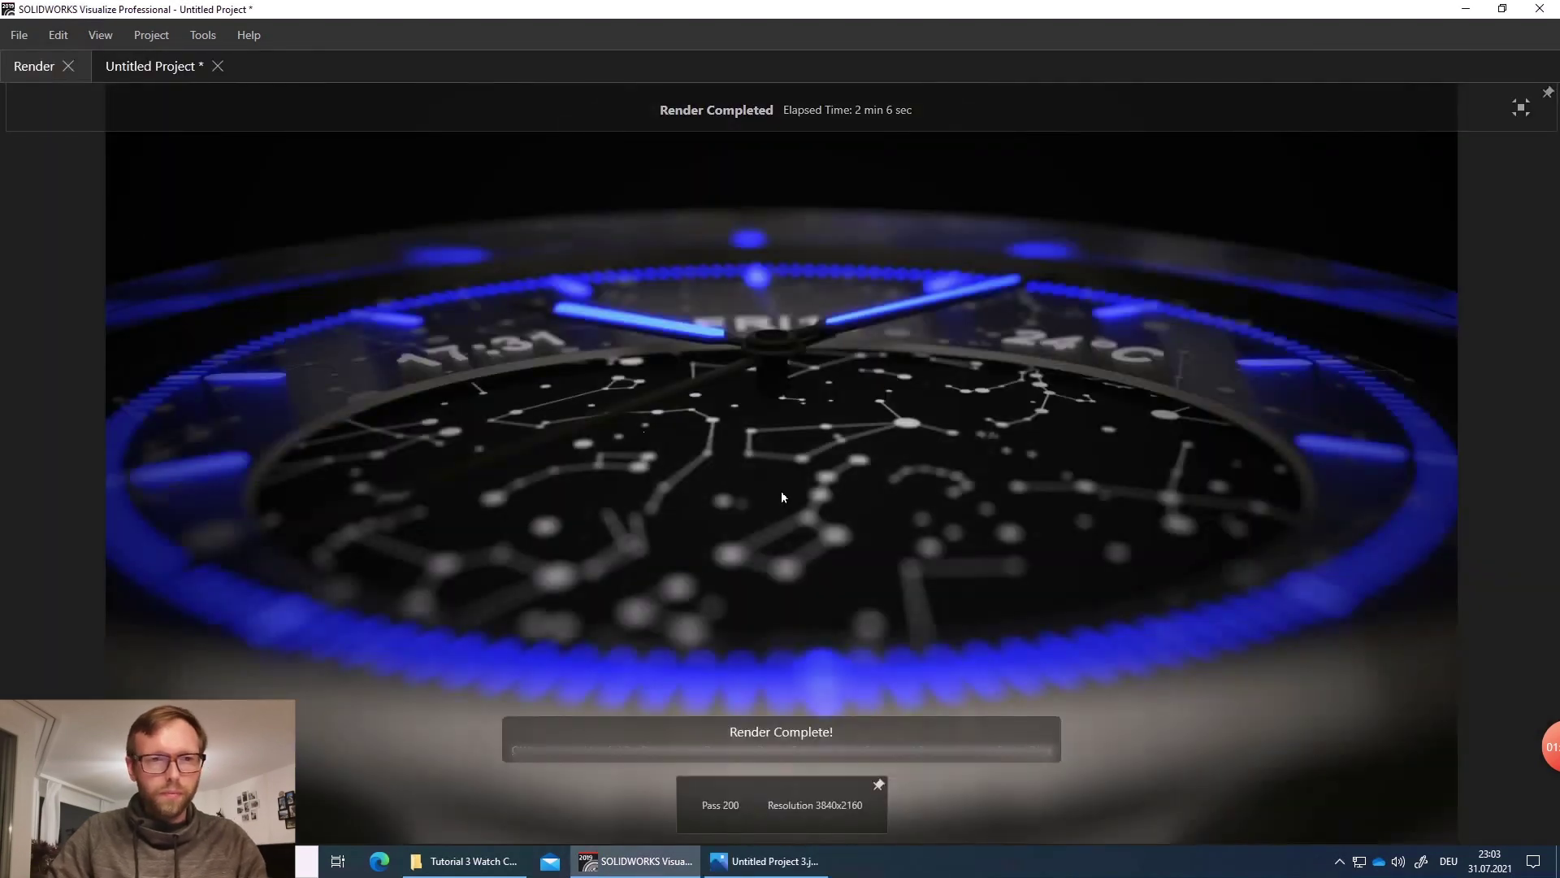
left_click(149, 75)
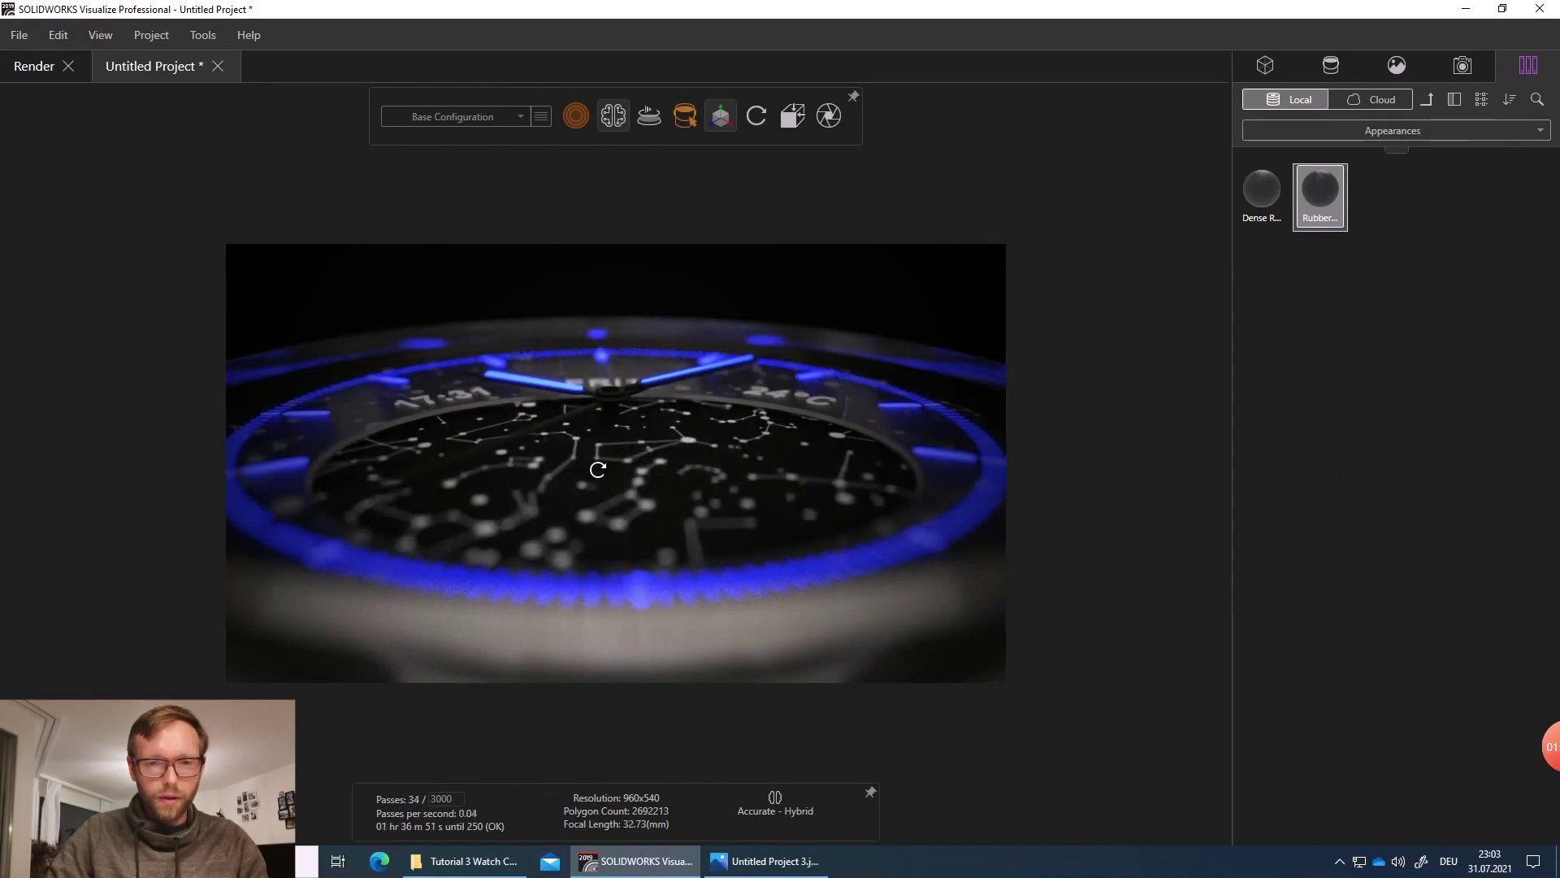
left_click_drag(598, 464, 363, 466)
scroll(382, 473, "up", 5)
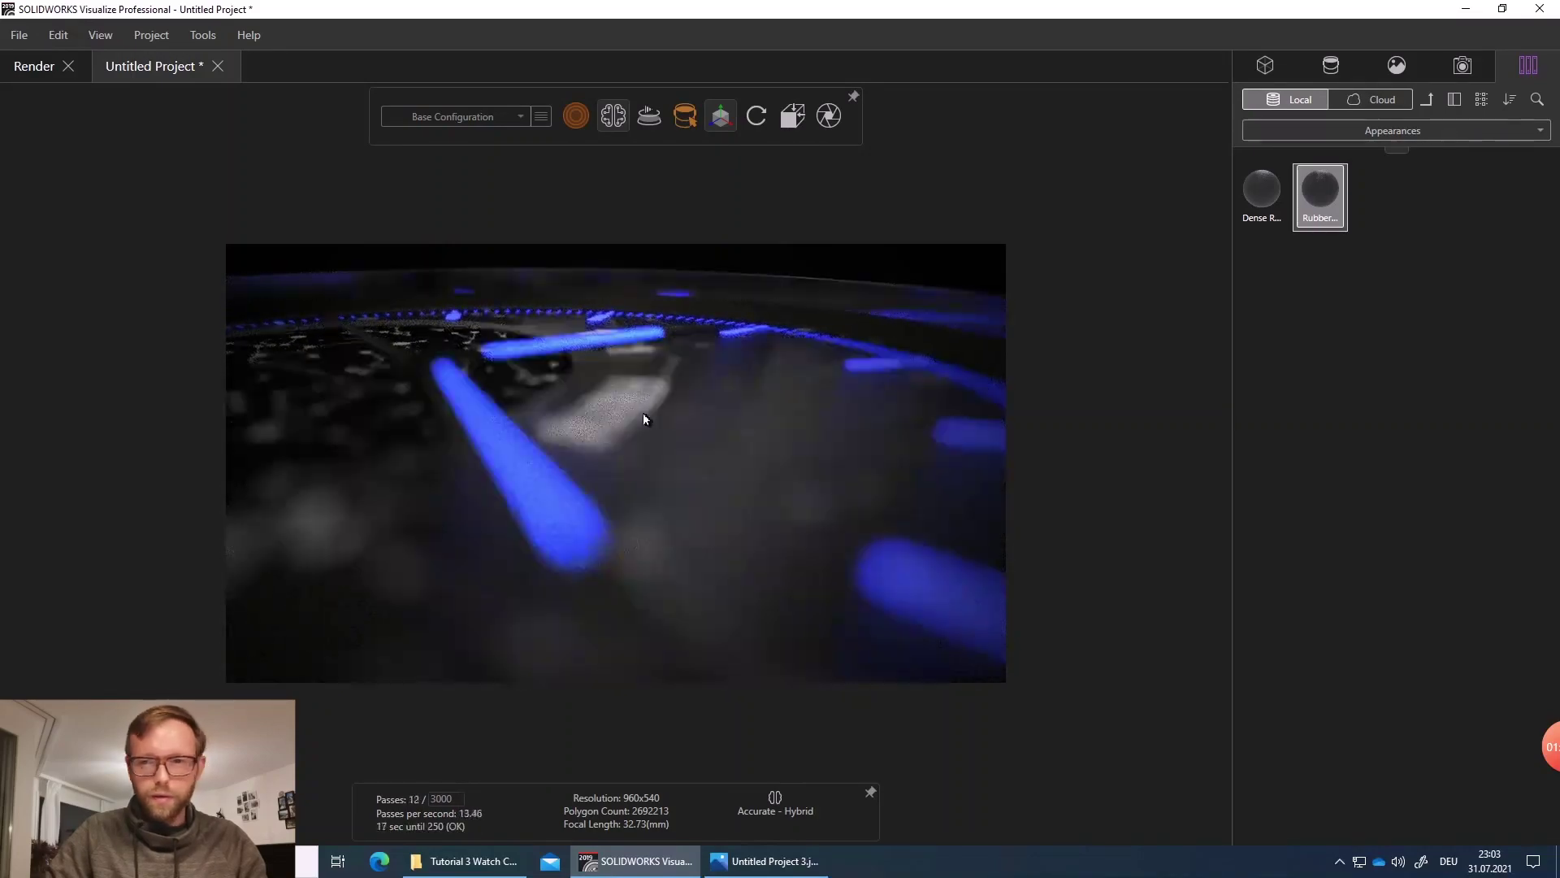
left_click(1438, 72)
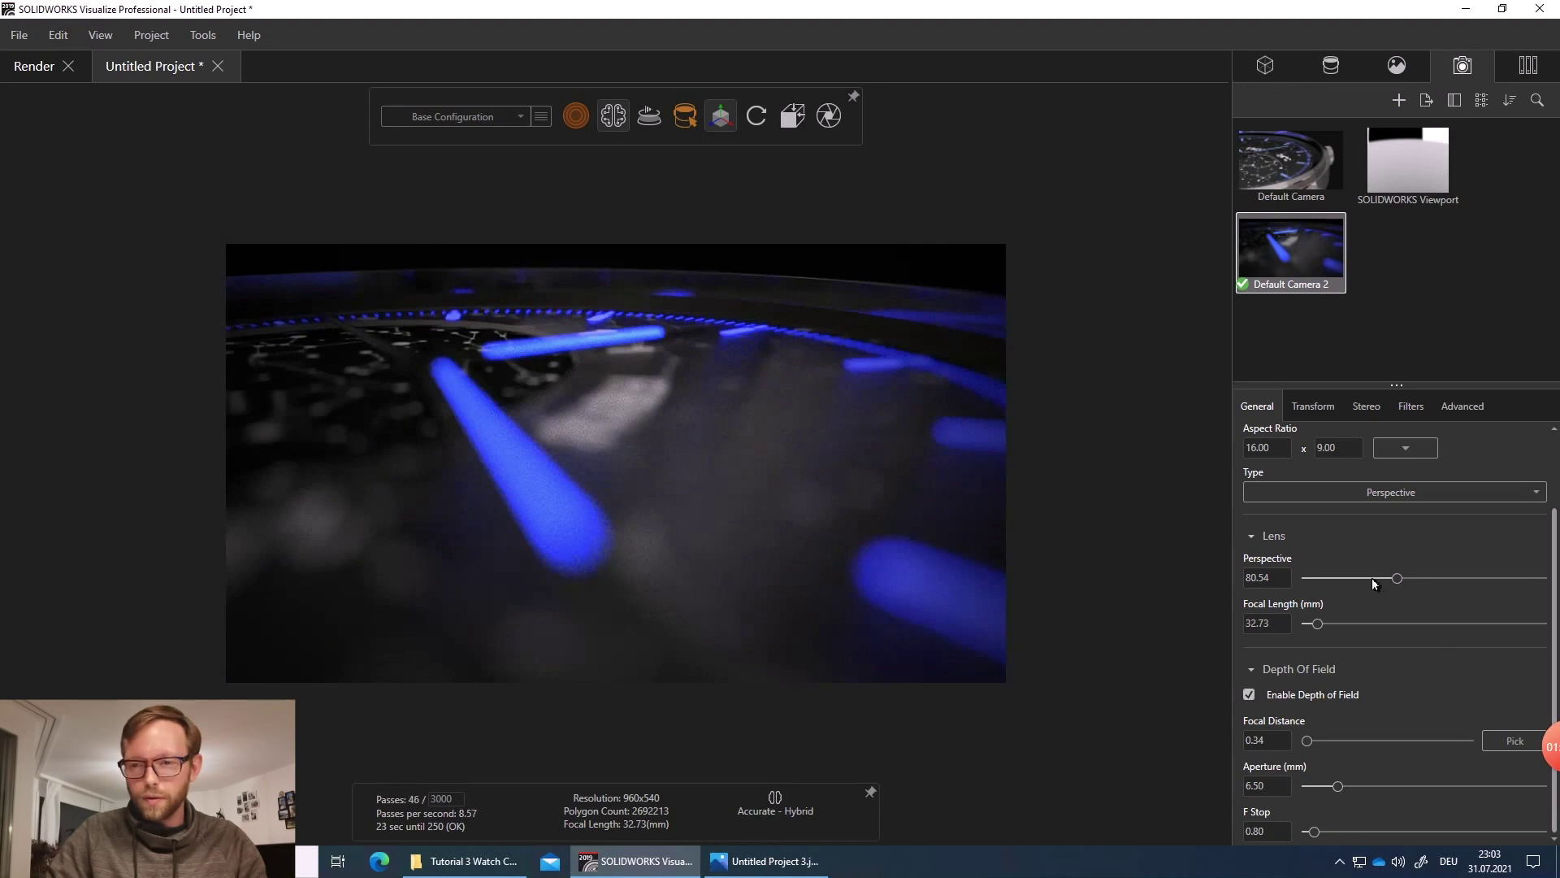
left_click(1513, 747)
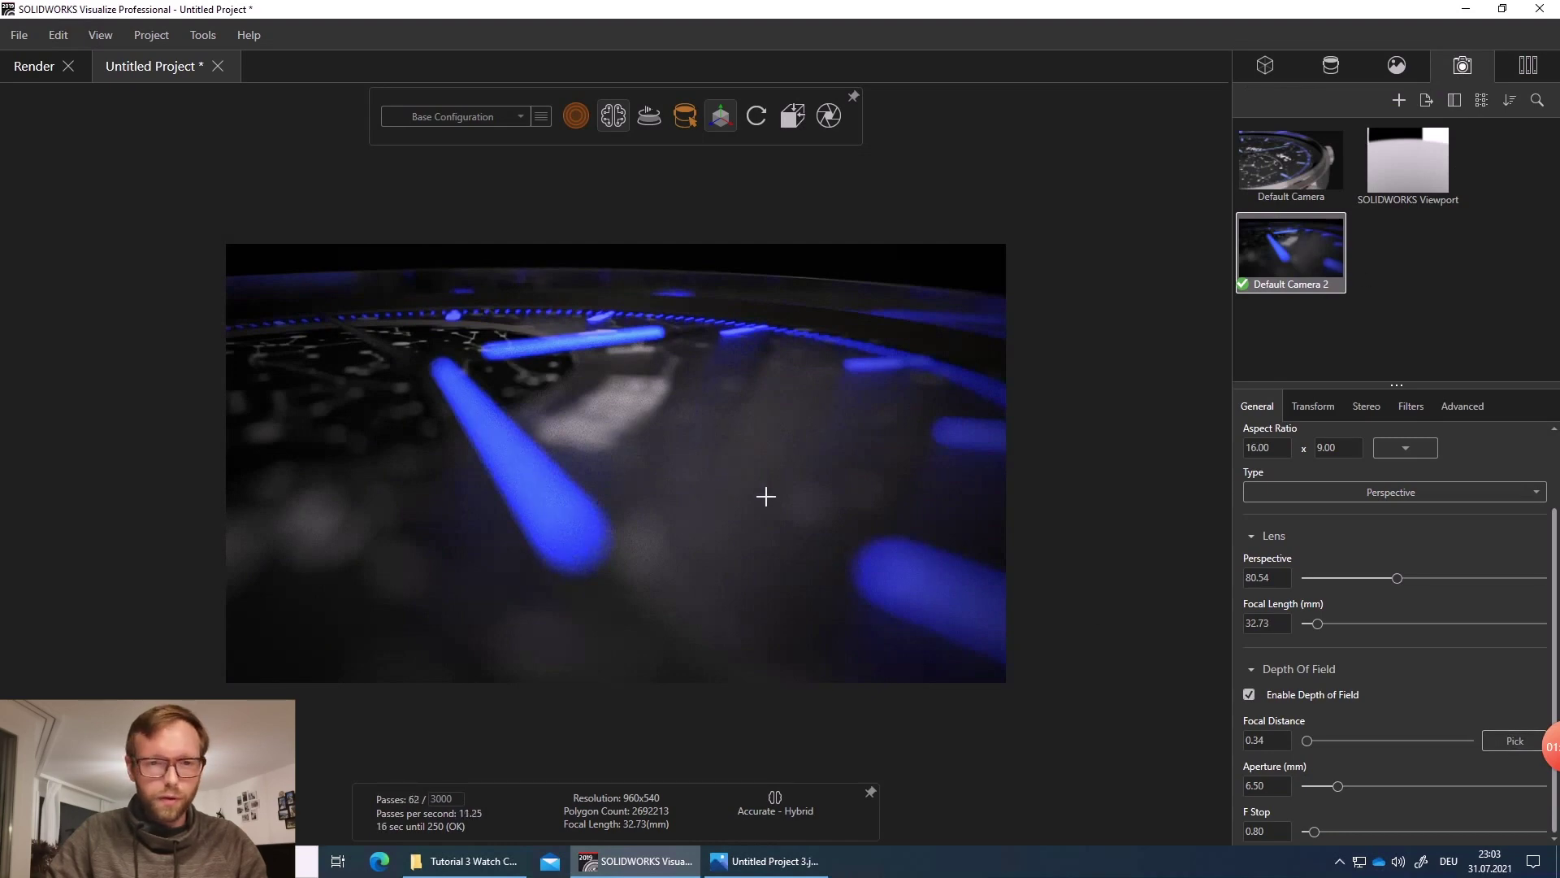
left_click(493, 431)
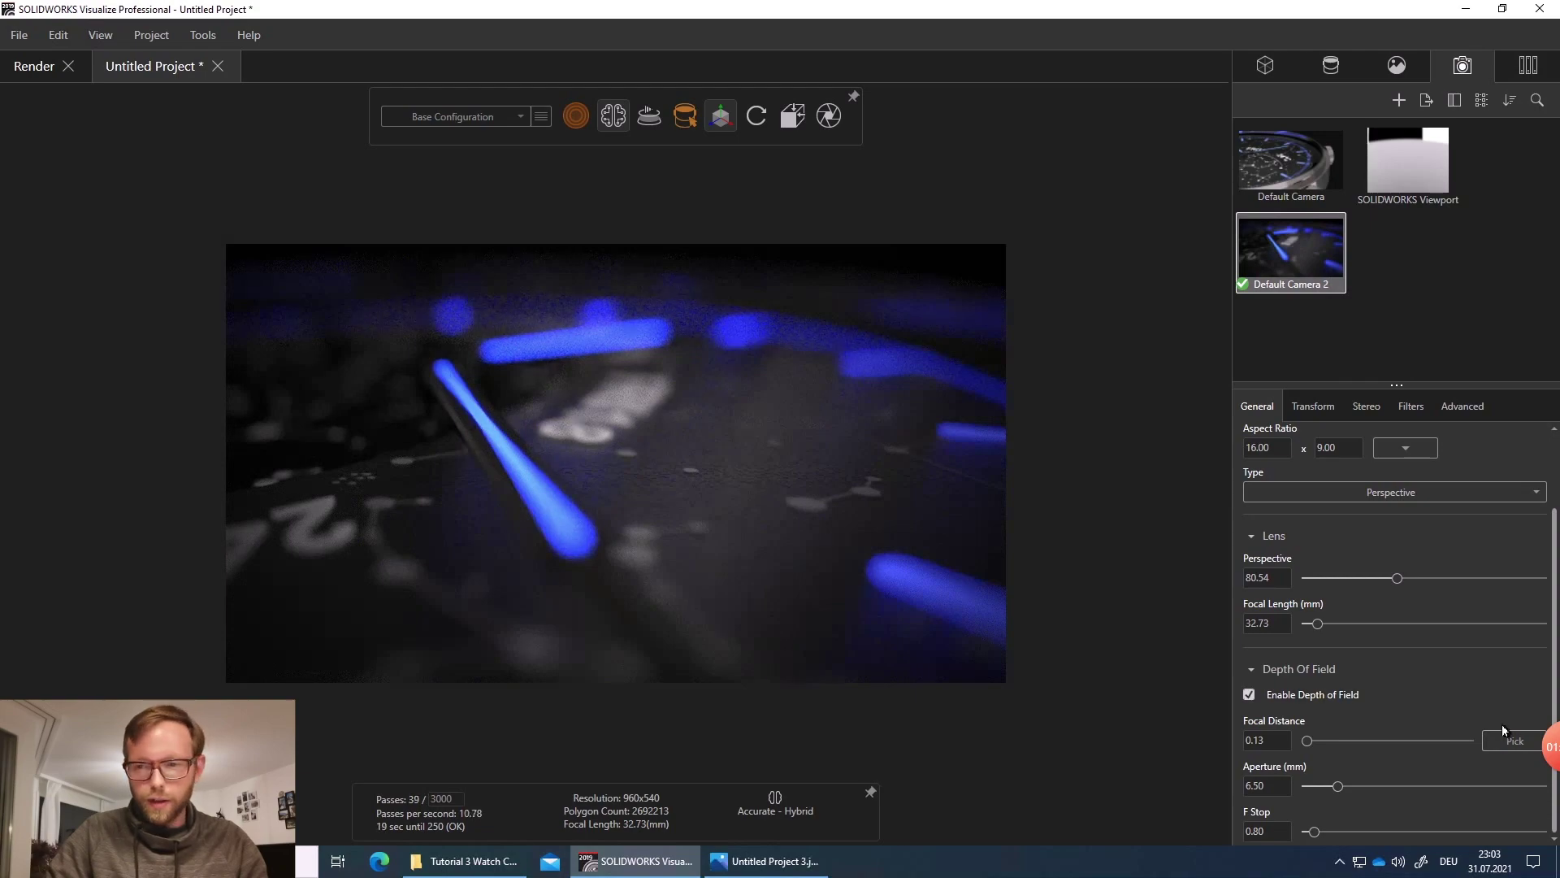
left_click(450, 384)
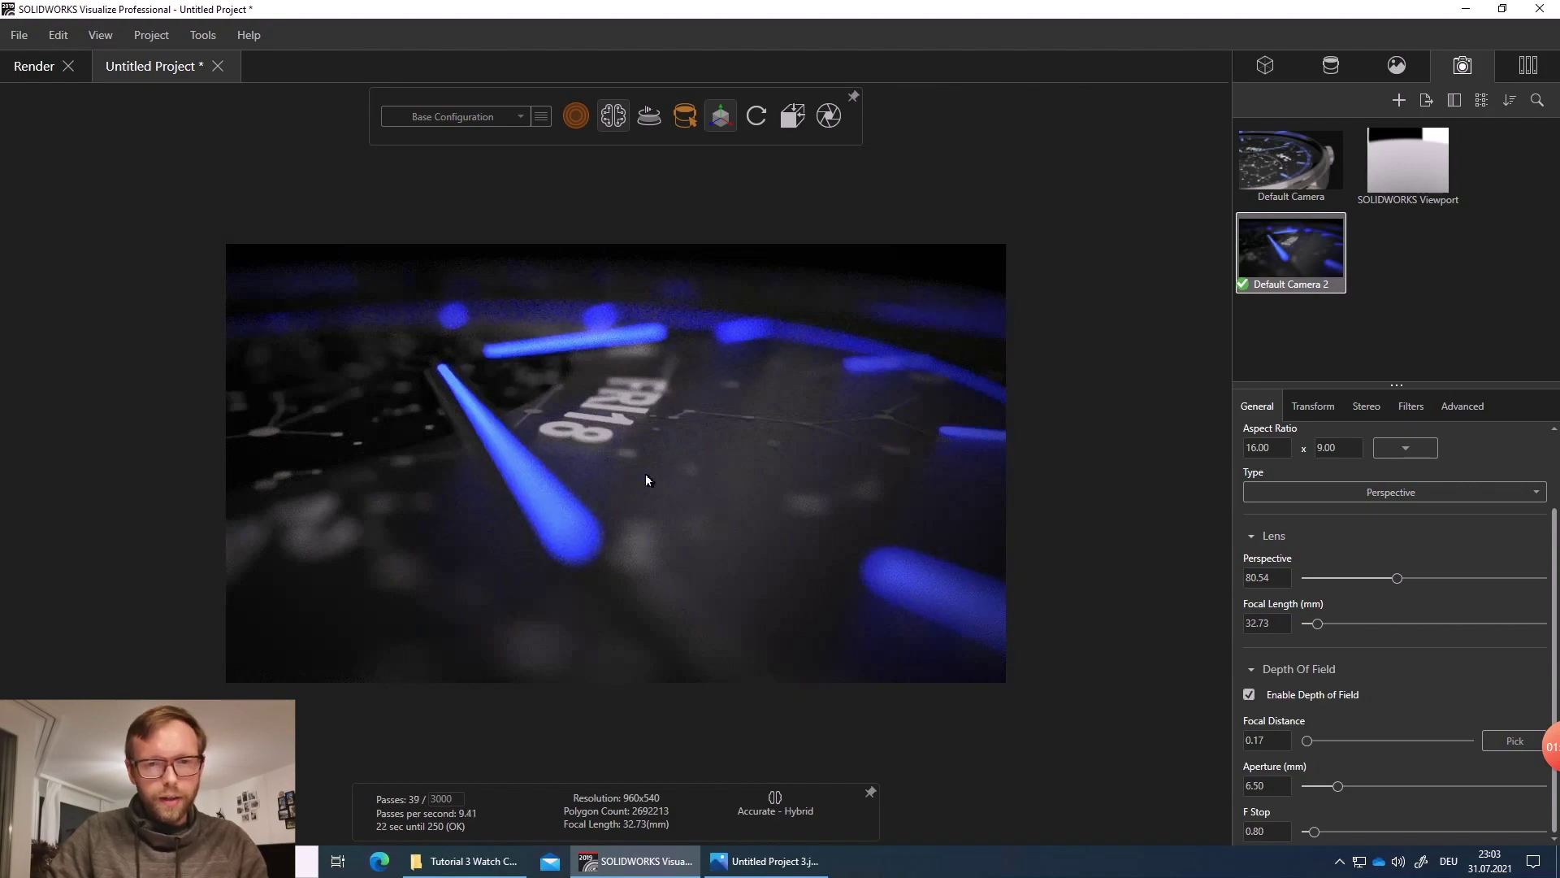
- Reframe the camera on the crown side of the watch case and pick the depth-of-field focus point on the crown
left_click_drag(645, 475, 780, 460)
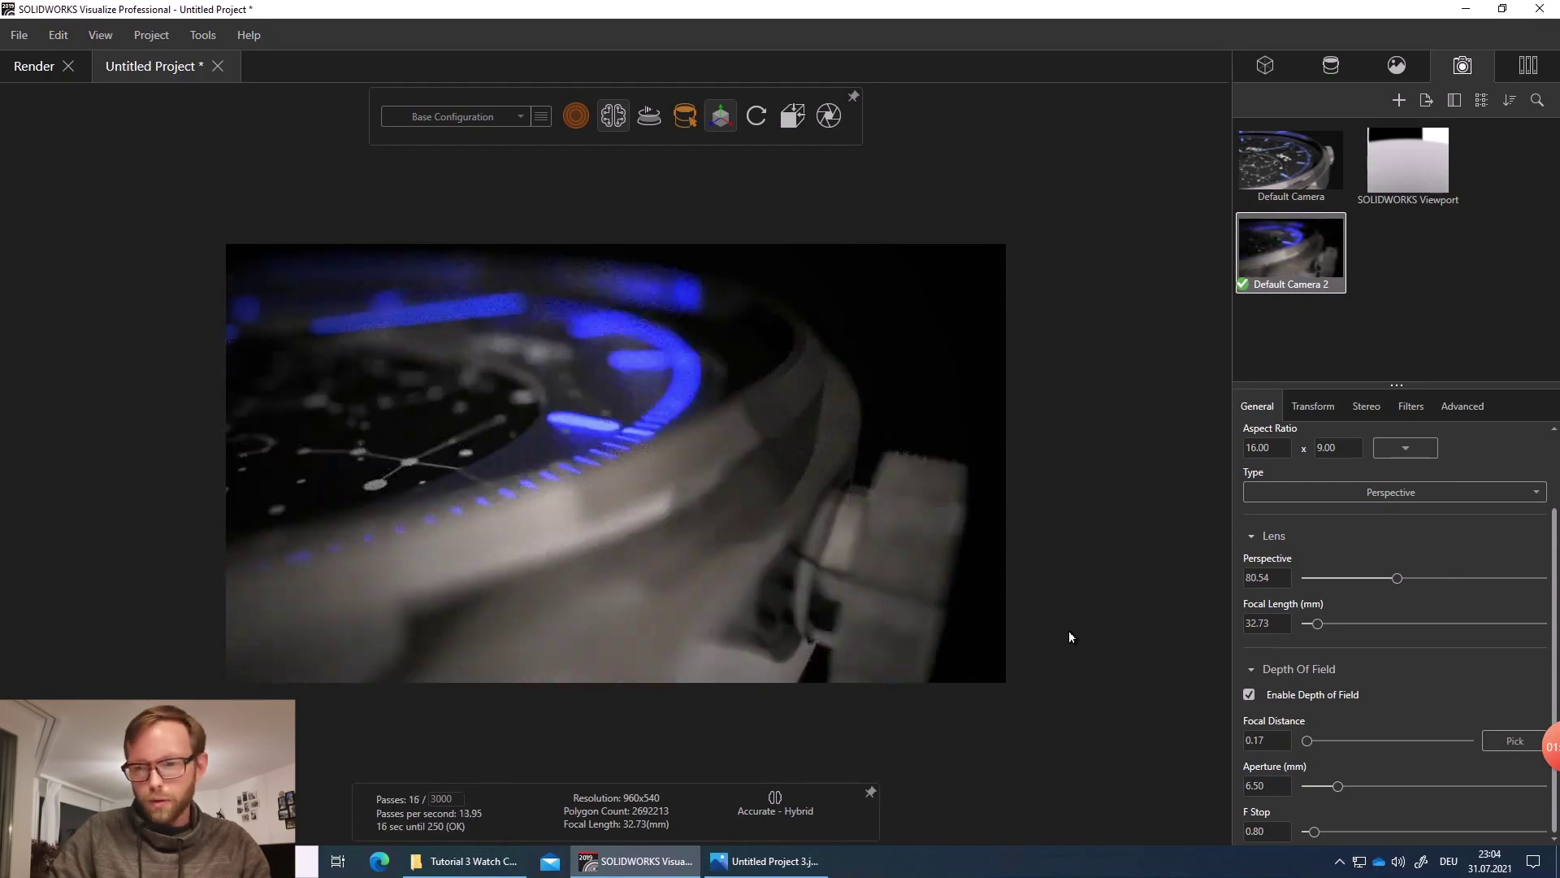
left_click(1515, 743)
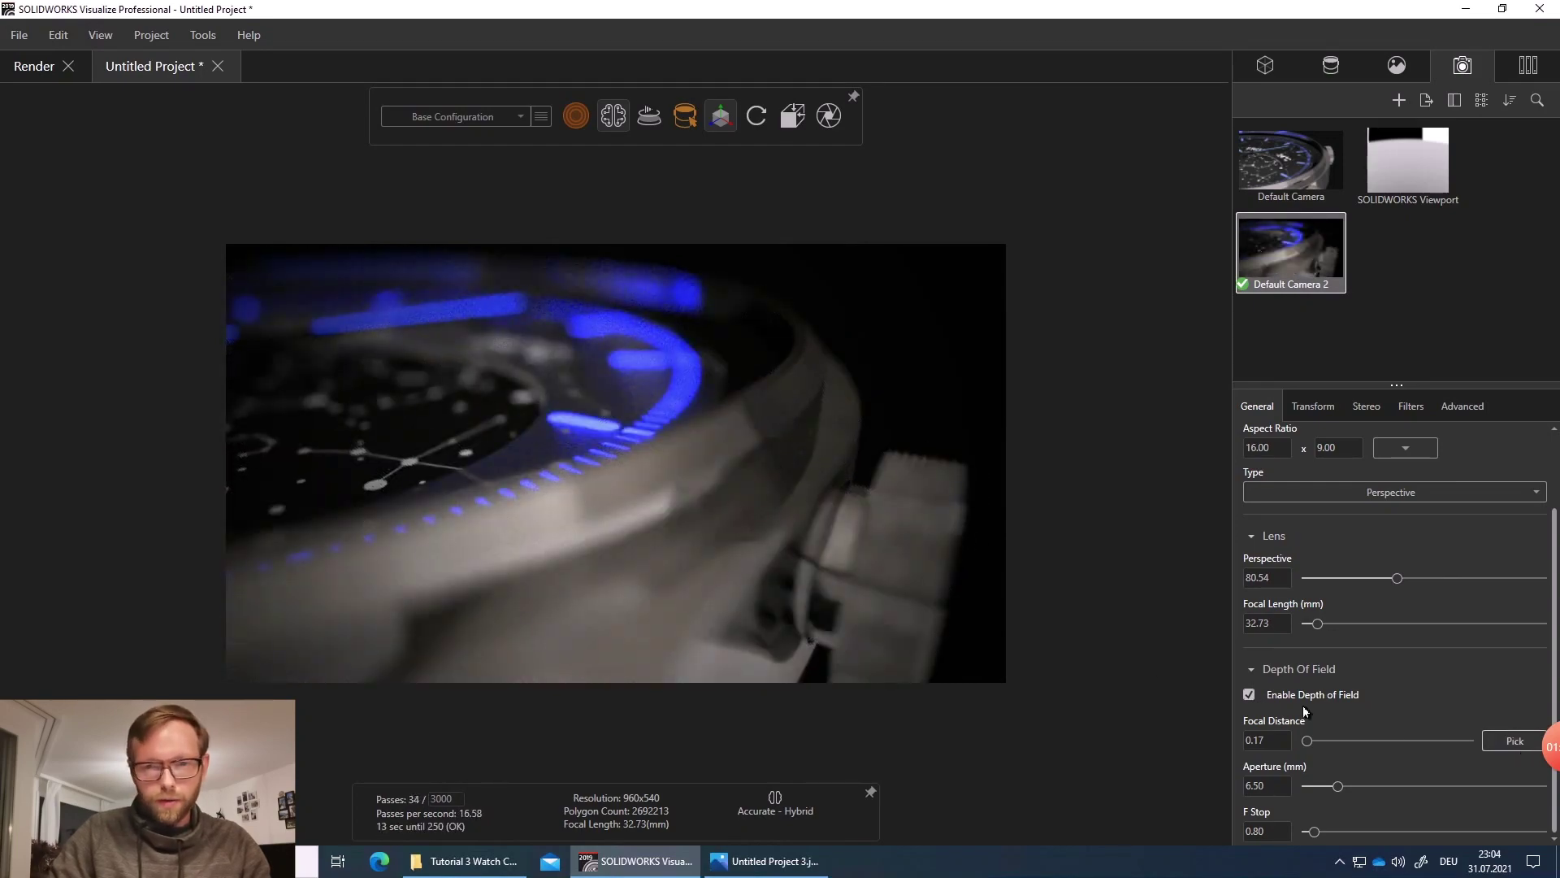
left_click(876, 534)
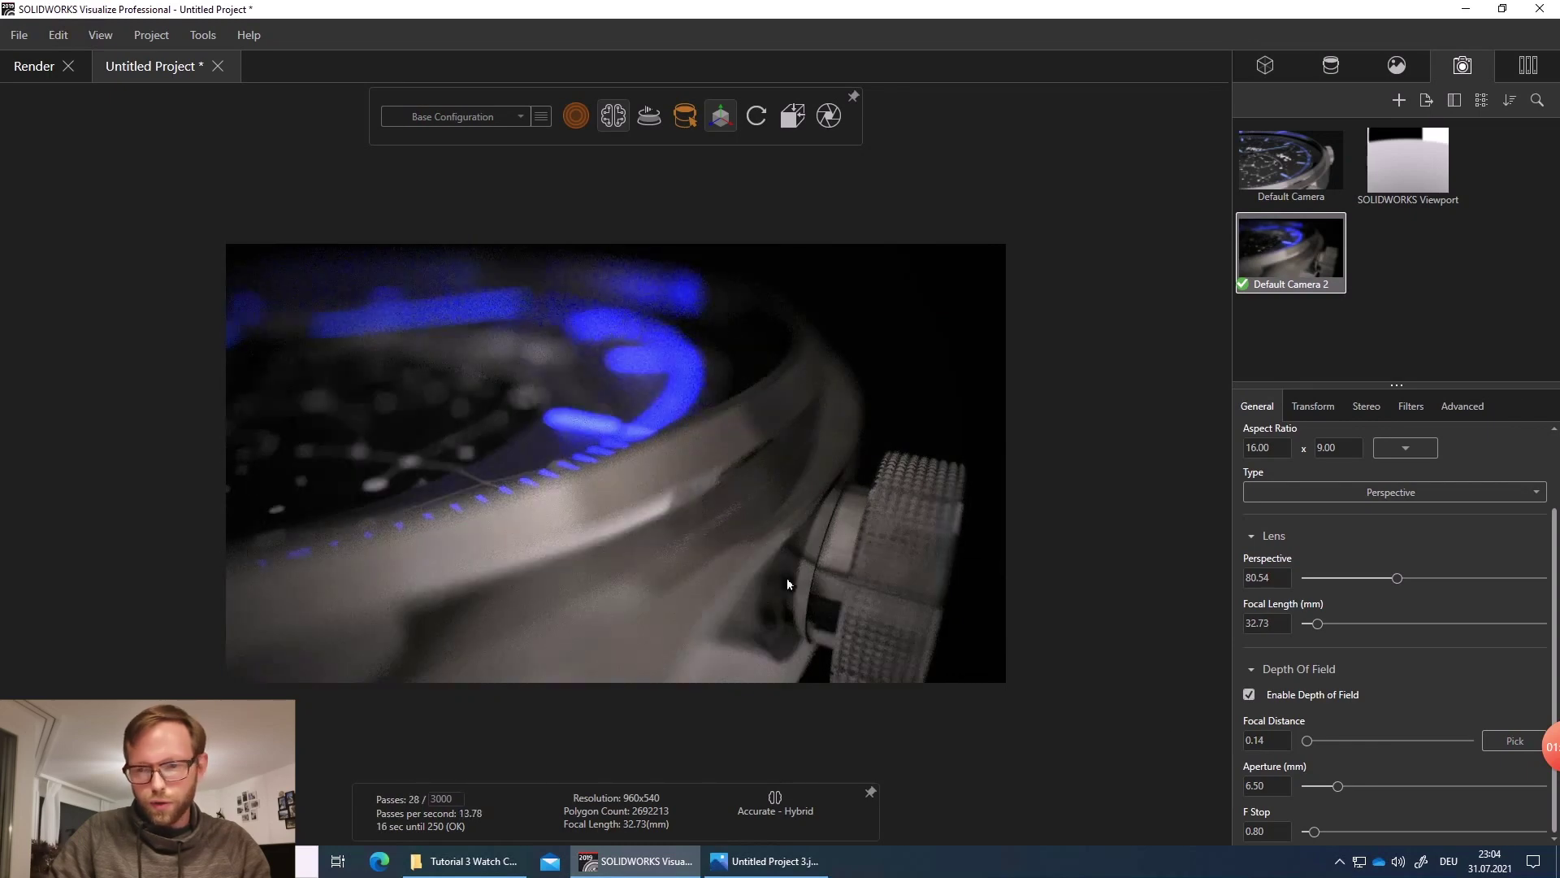
- Set the camera aperture to 3.04 mm and render the view as a JPEG at 3840 x 2160 pixels
left_click_drag(1338, 785, 1318, 788)
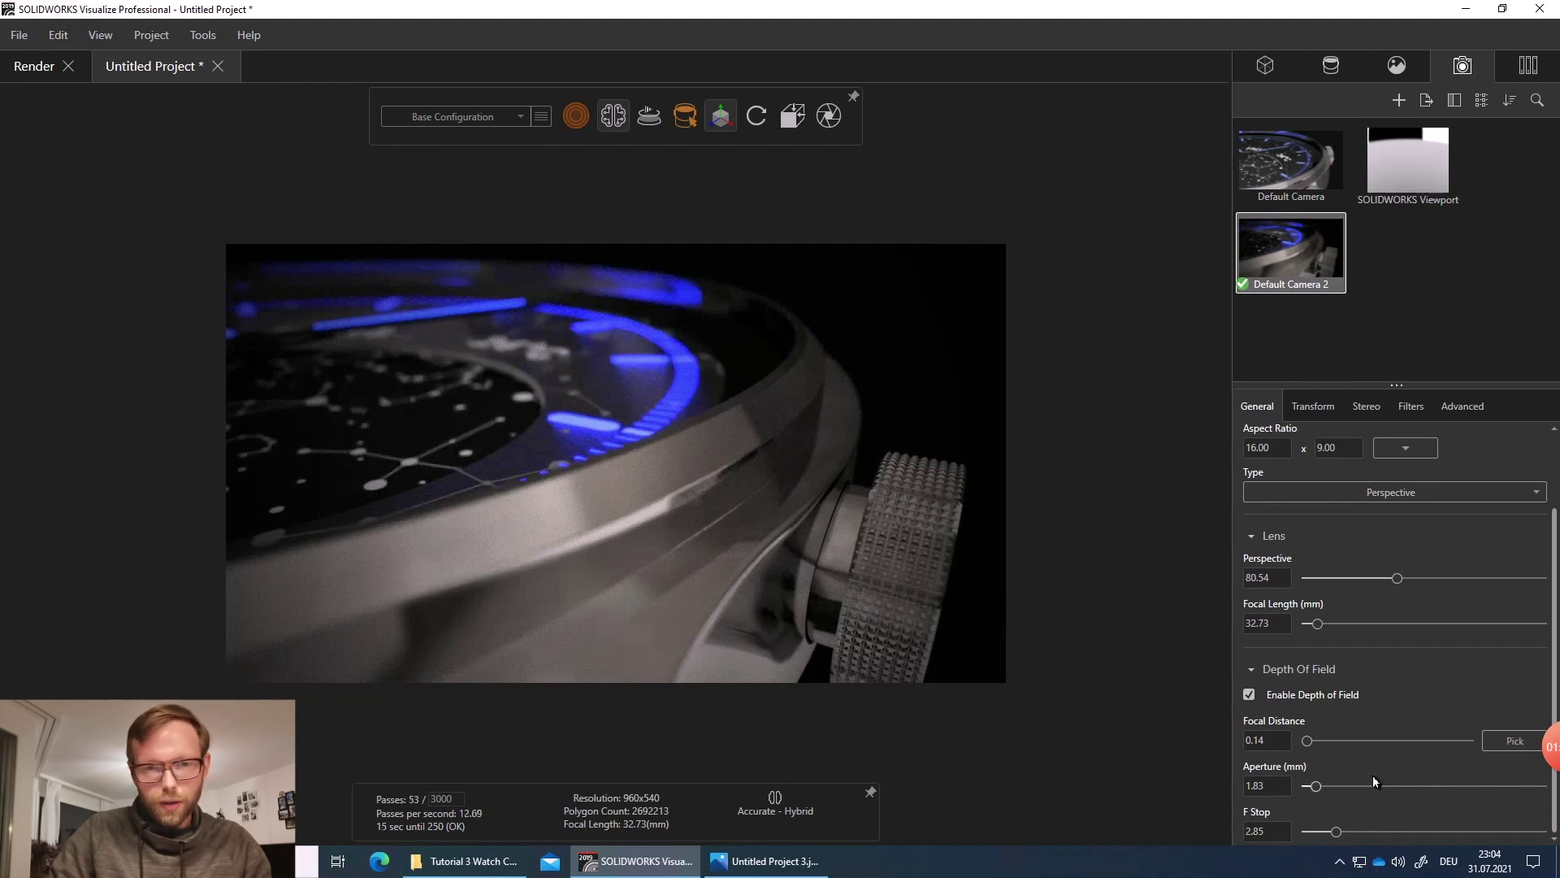
left_click_drag(1317, 787, 1322, 789)
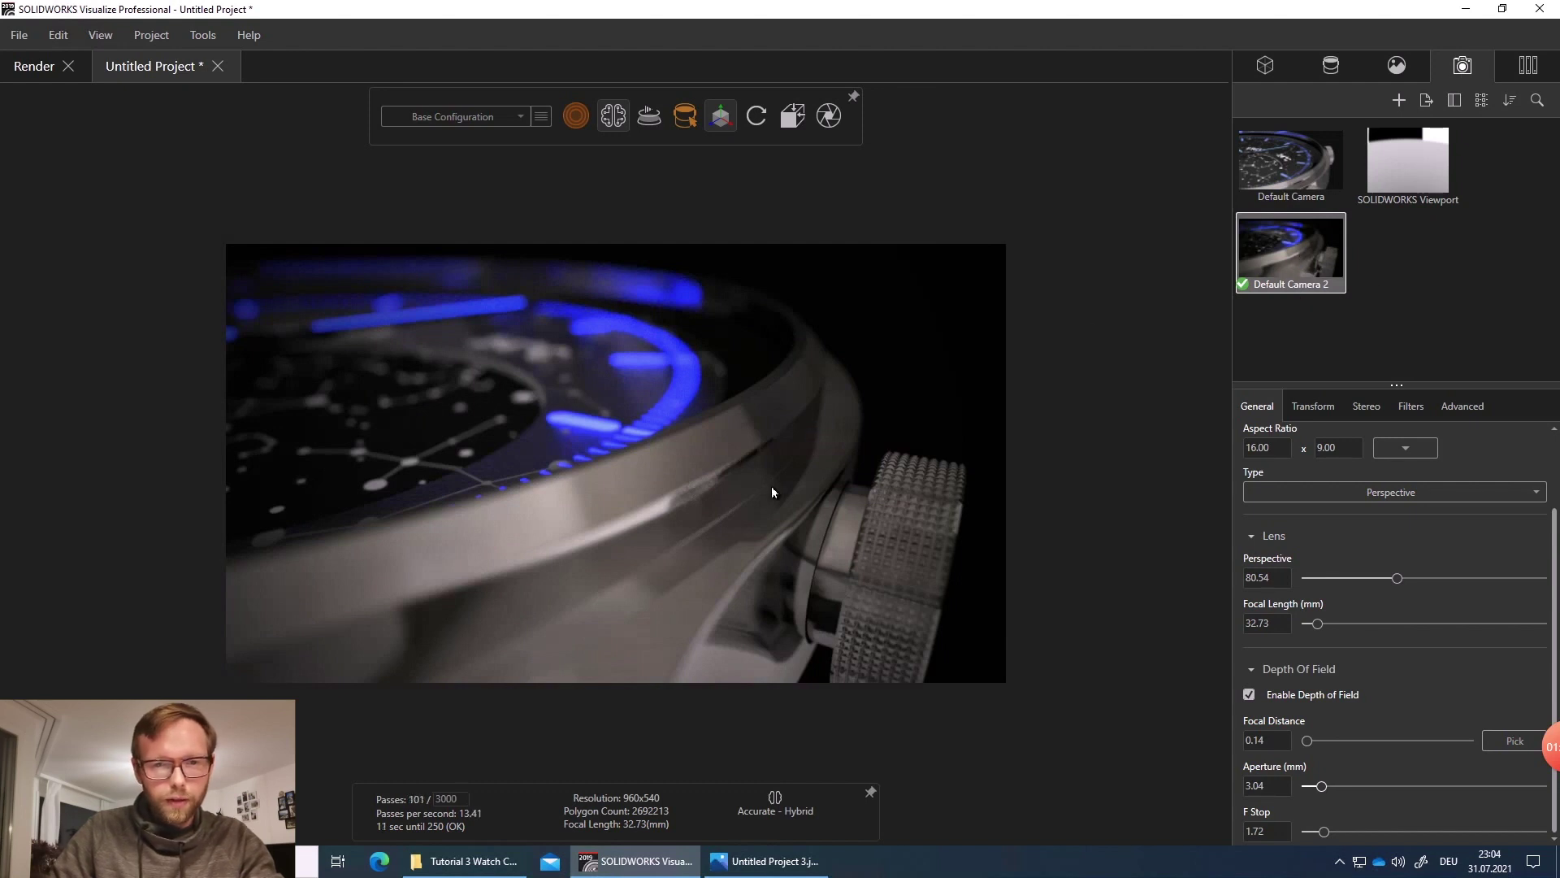
left_click(829, 119)
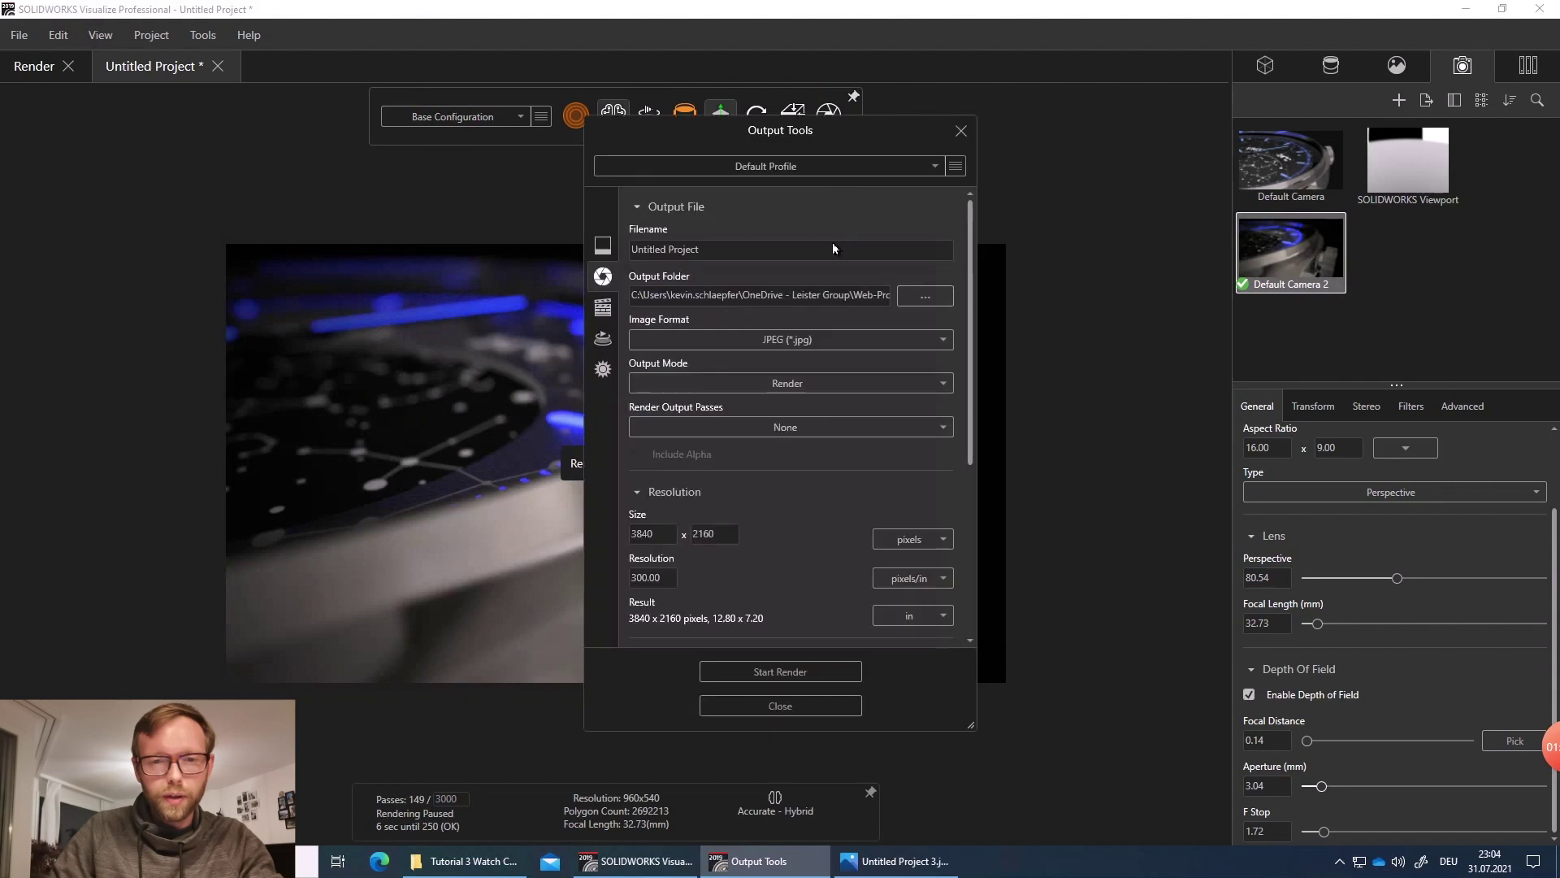
left_click(782, 674)
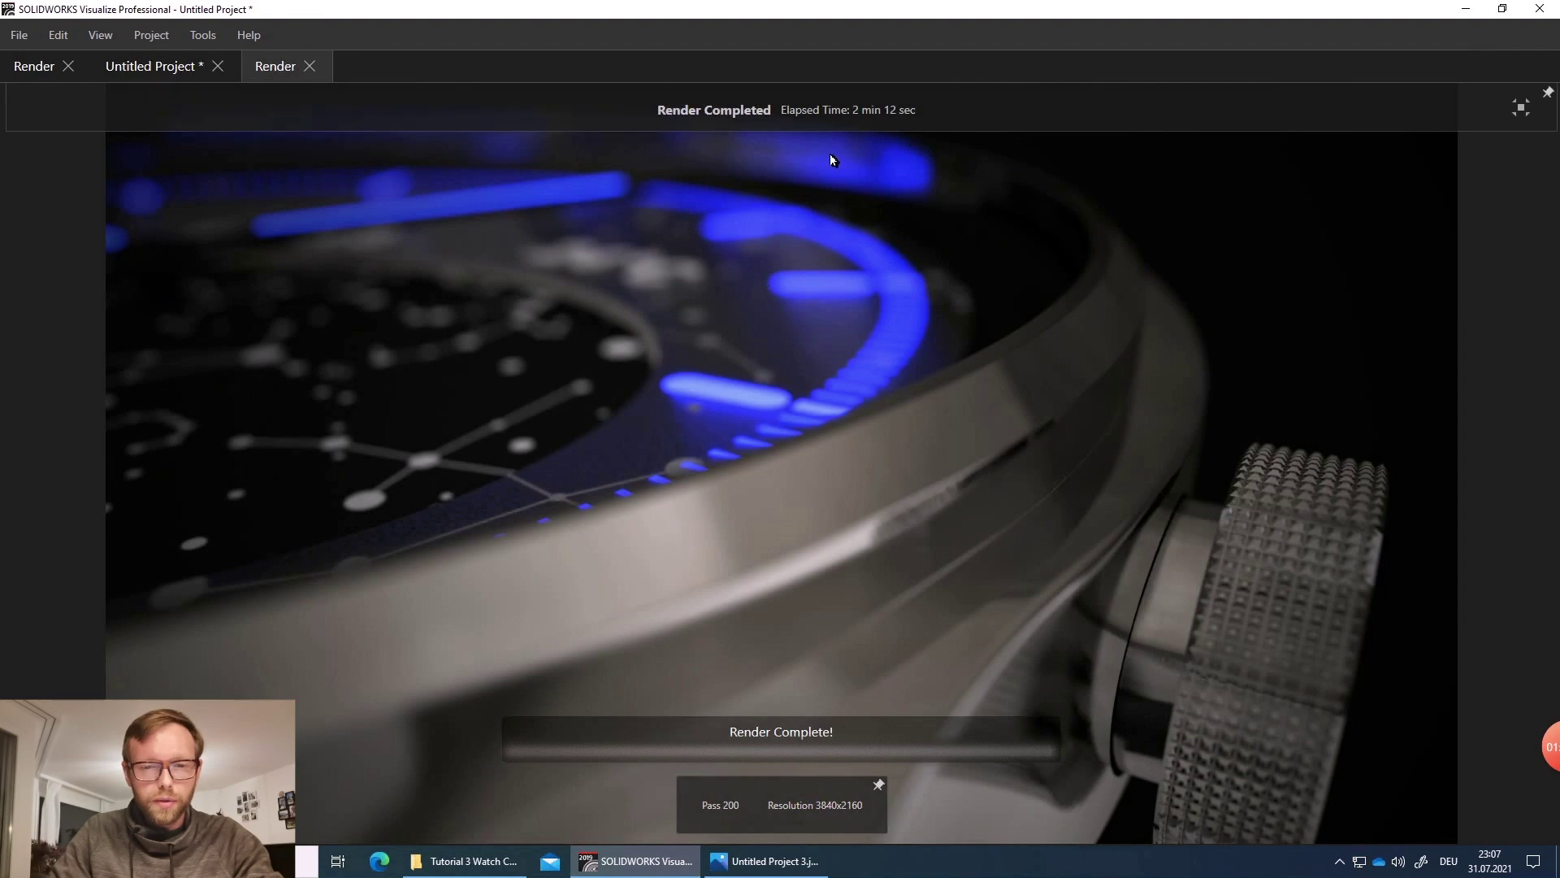
- Open the rendered image Untitled Project 4.jpg and examine the crown, case edge and glowing markers up close
left_click(468, 861)
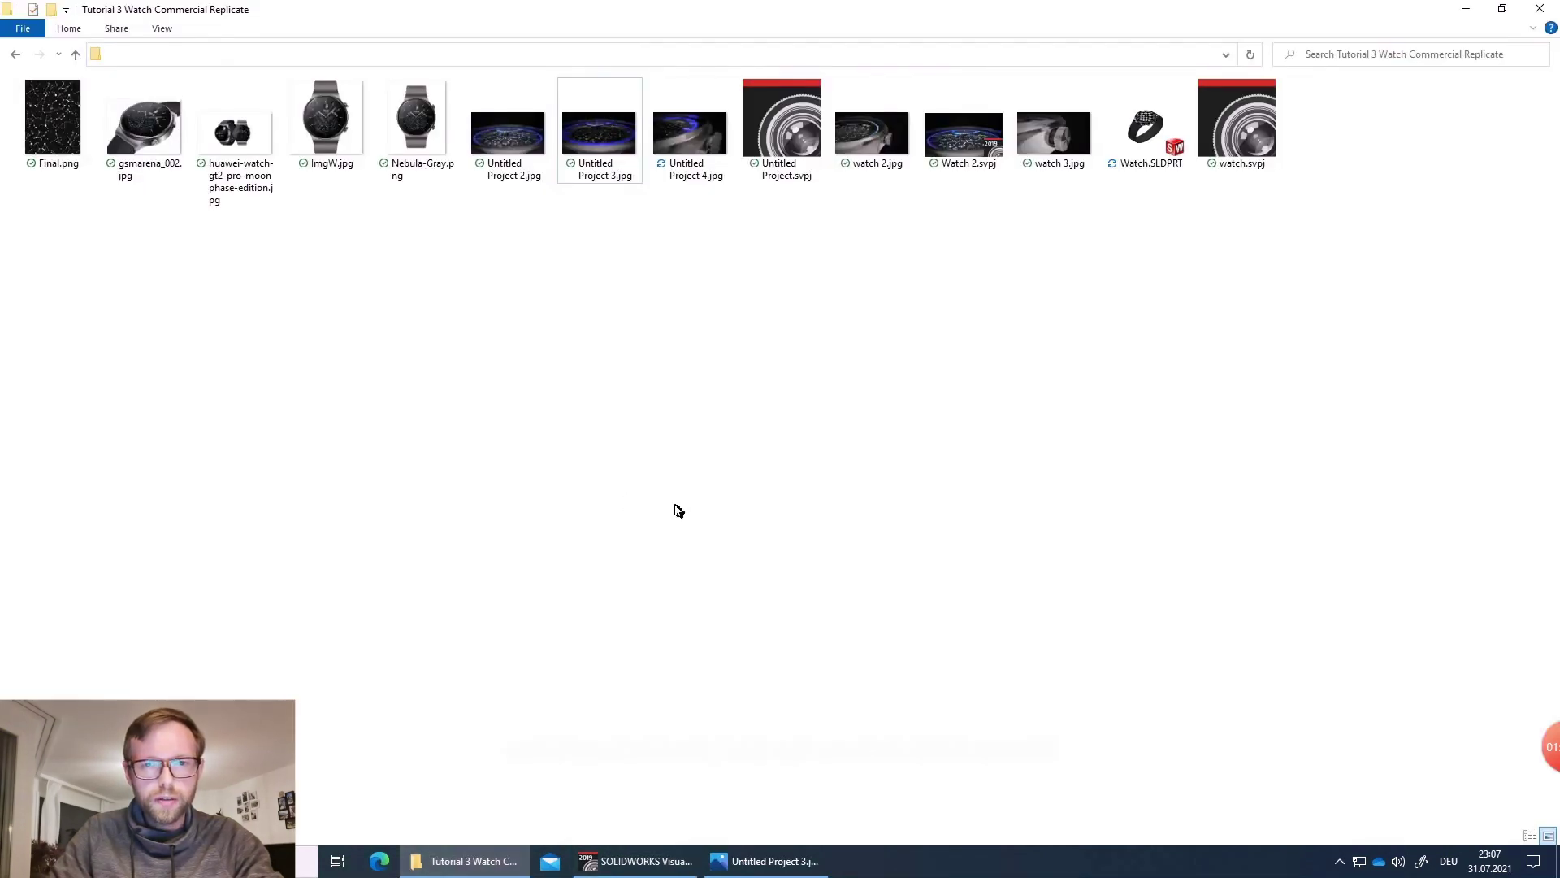
double_click(681, 180)
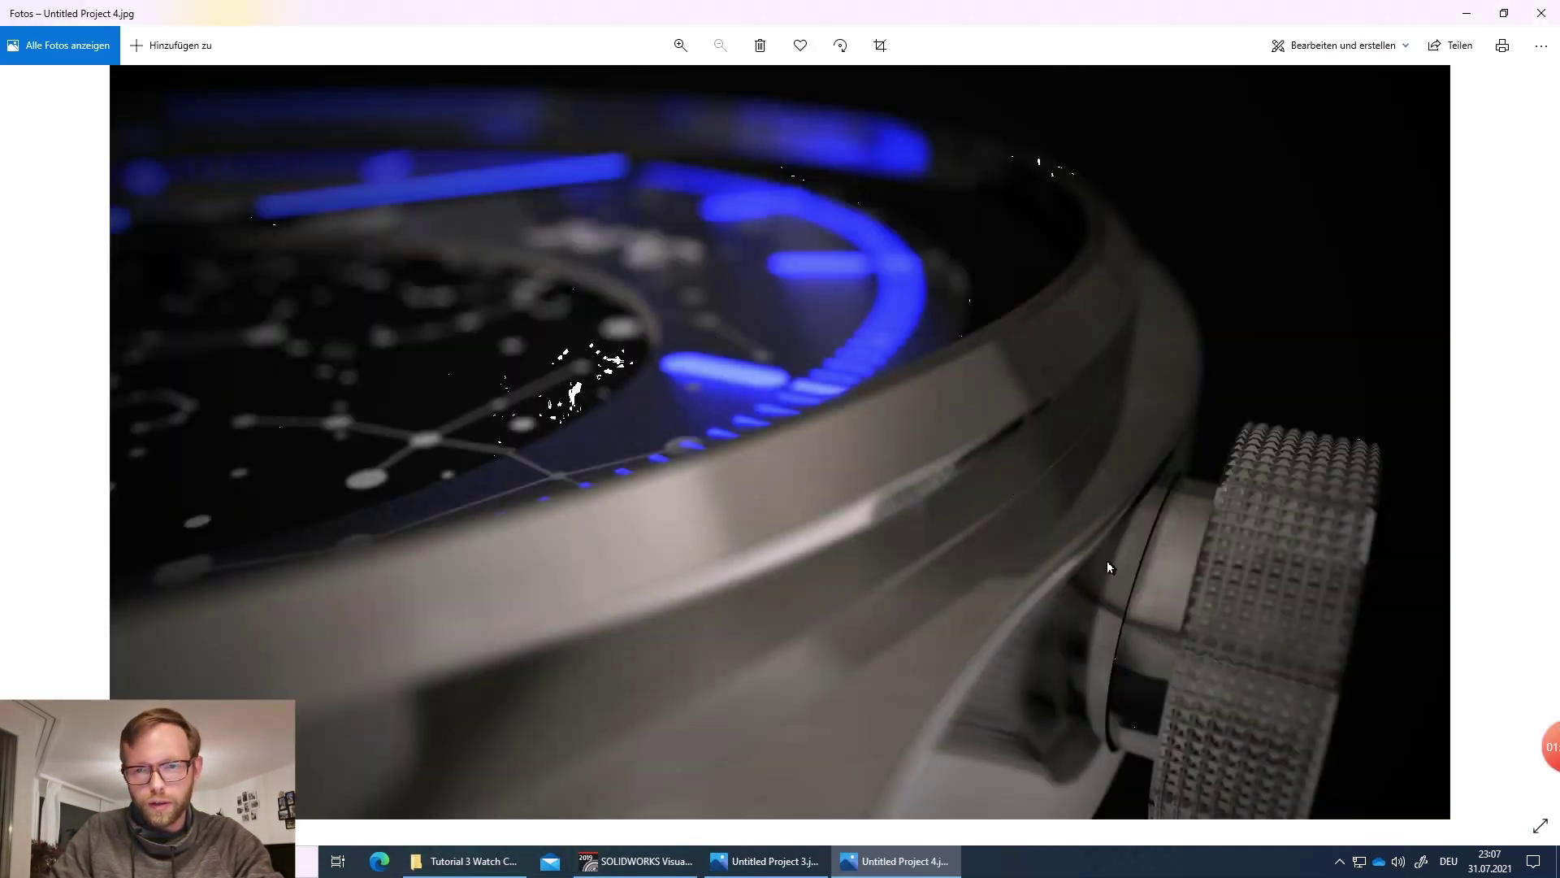
scroll(1108, 567, "up", 5)
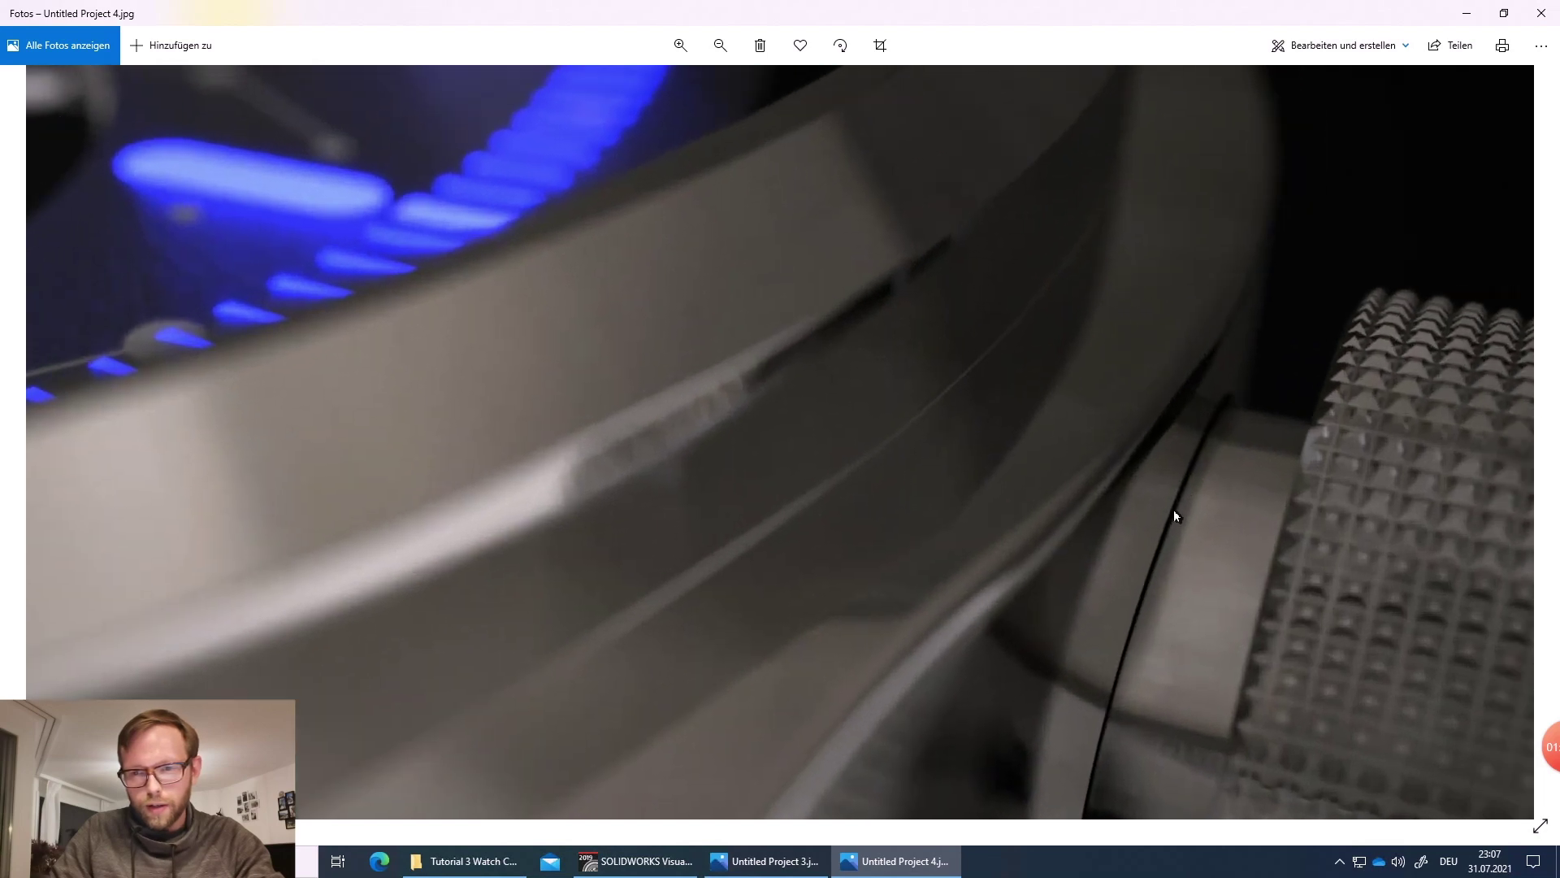
scroll(1173, 510, "up", 5)
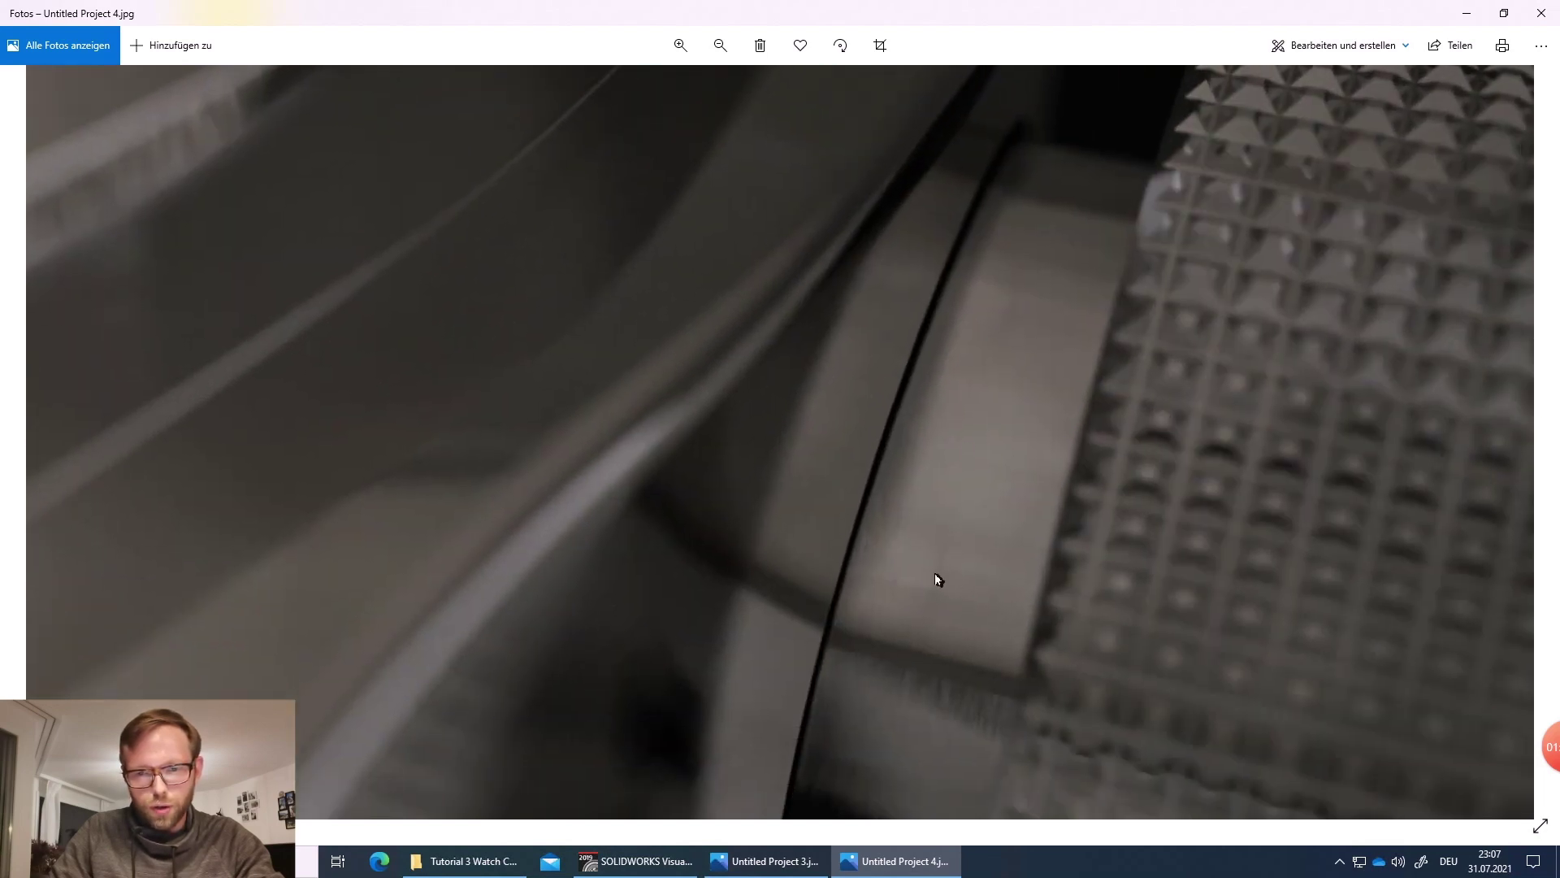
scroll(878, 397, "down", 10)
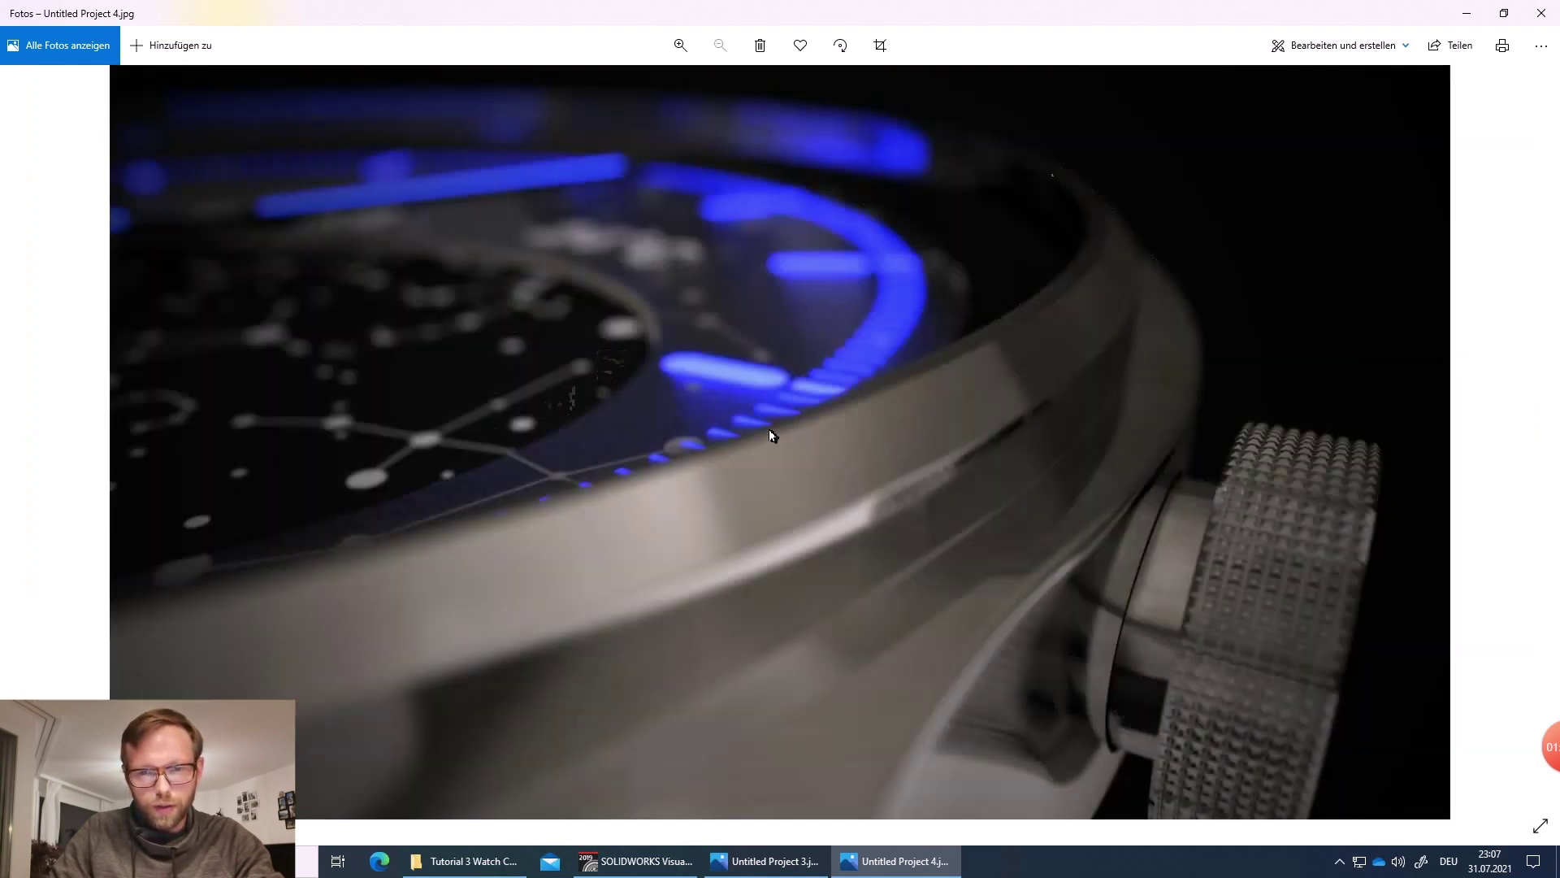
scroll(1109, 611, "up", 7)
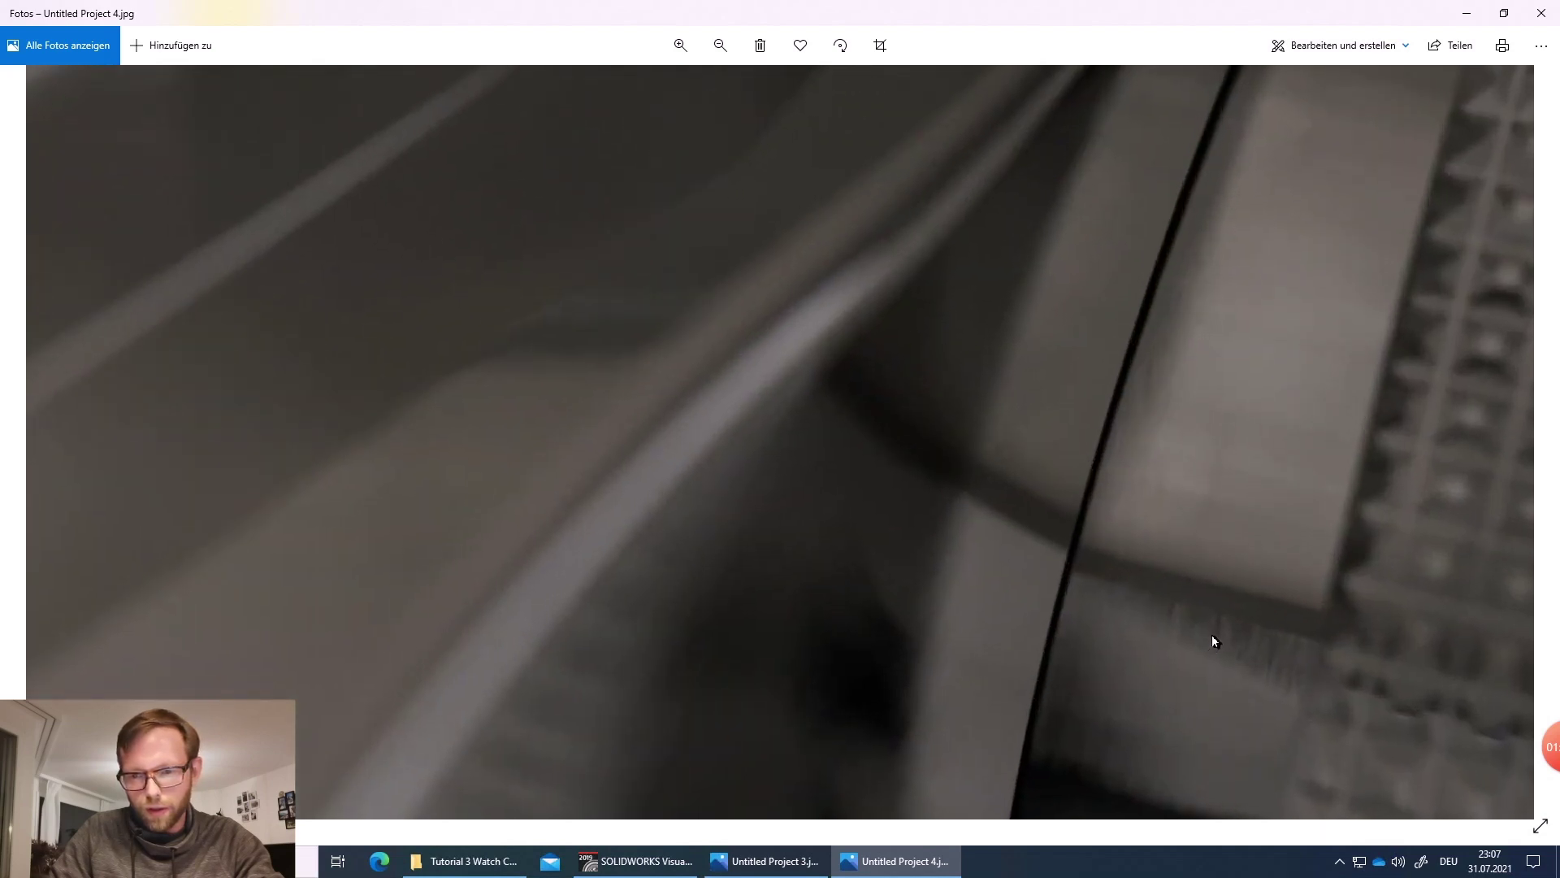
scroll(1099, 514, "up", 2)
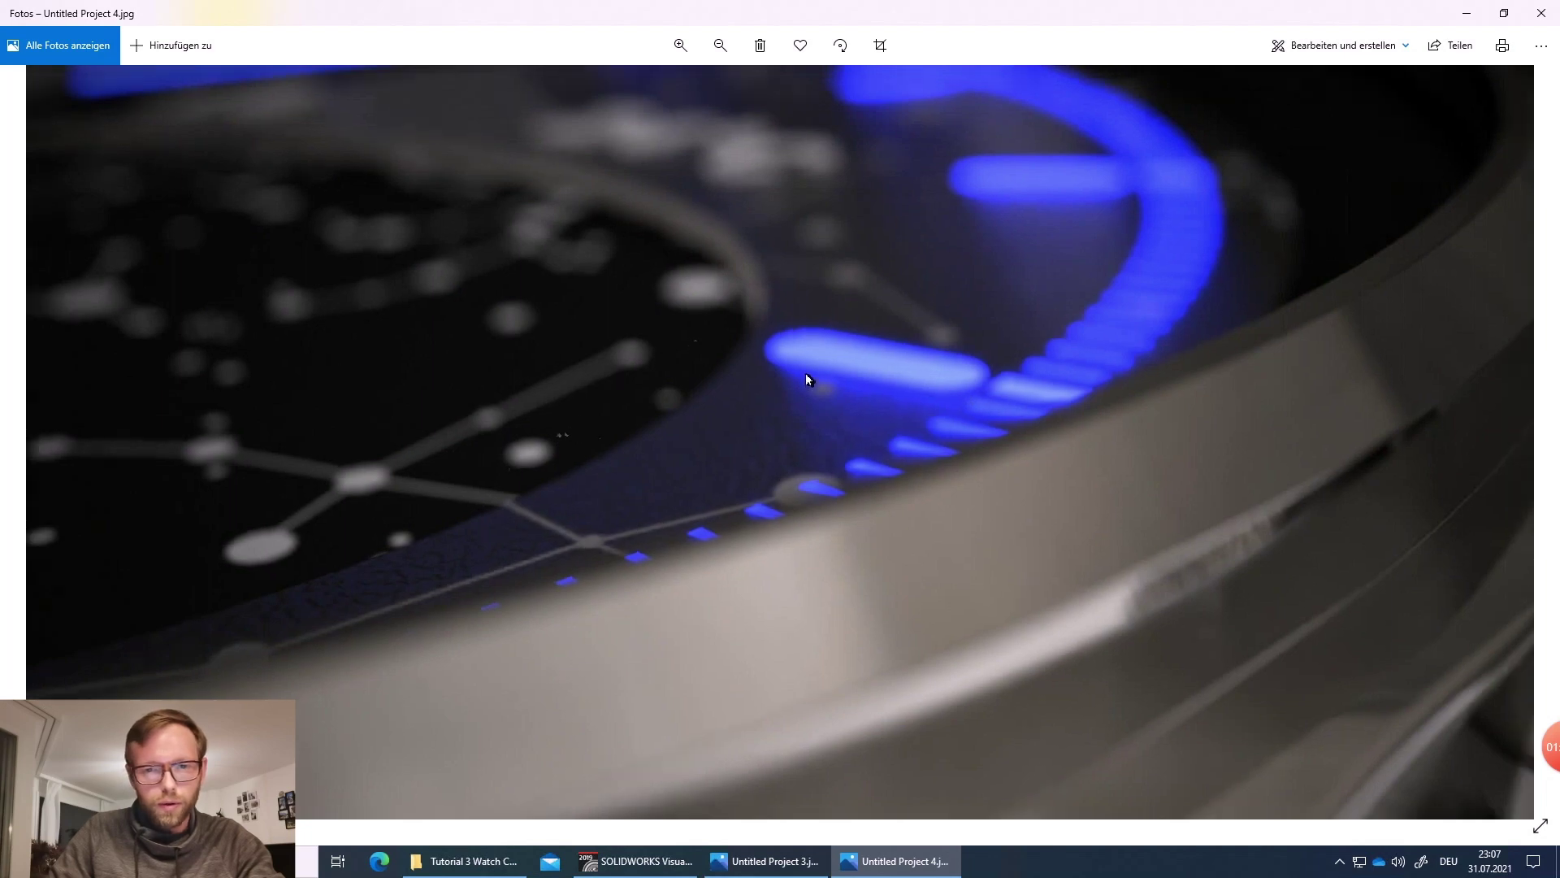
scroll(782, 389, "down", 1)
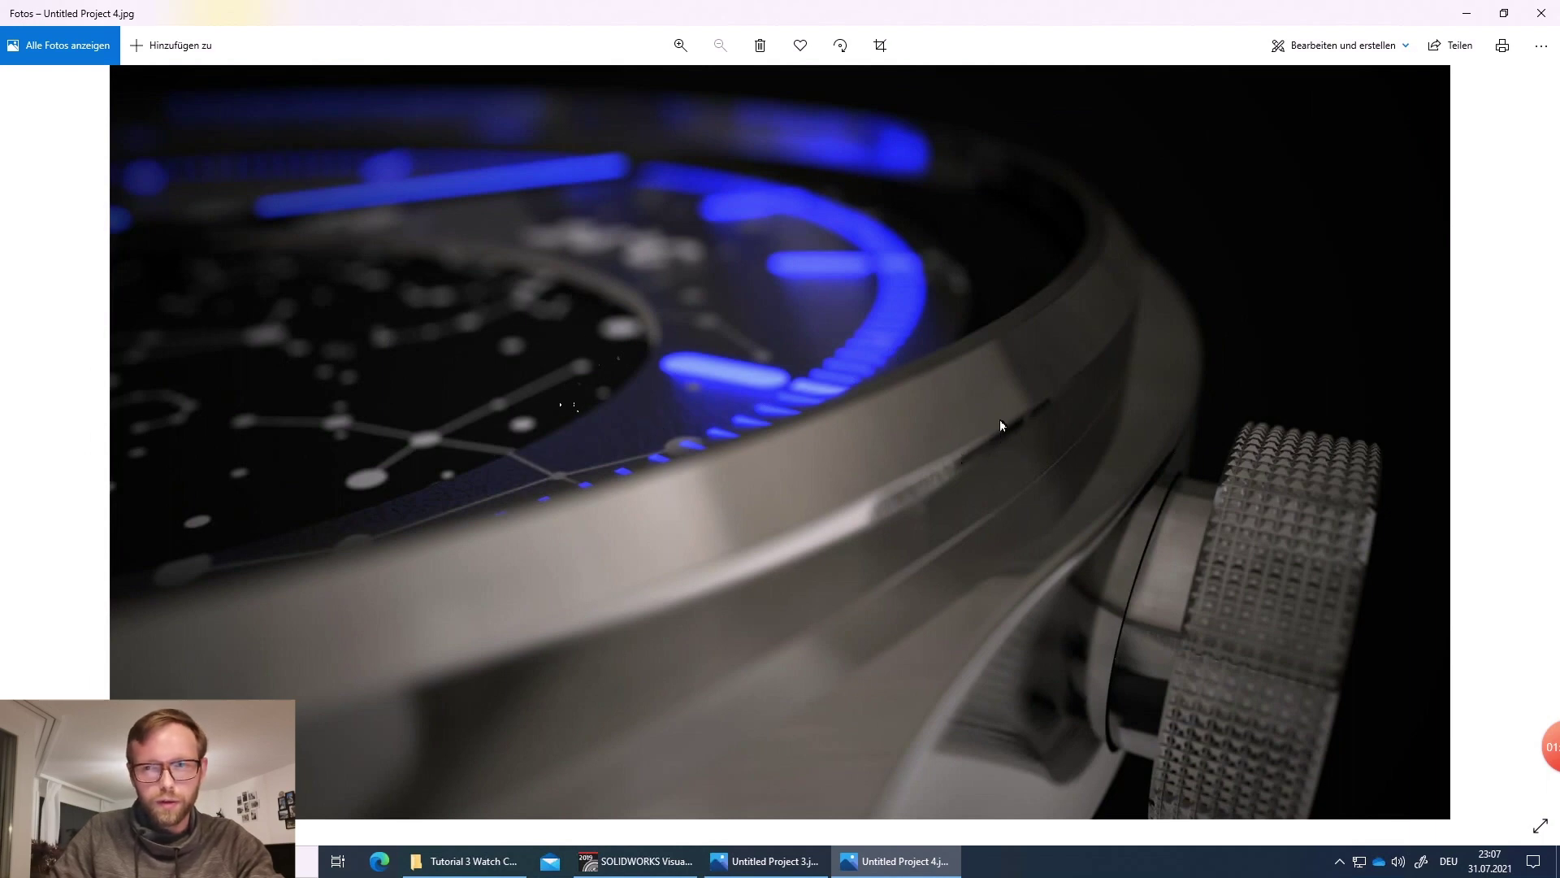
- Return to the Untitled Project in SOLIDWORKS Visualize, turn the camera towards the crown's end face, and set the environment brightness to 1.17
left_click(666, 852)
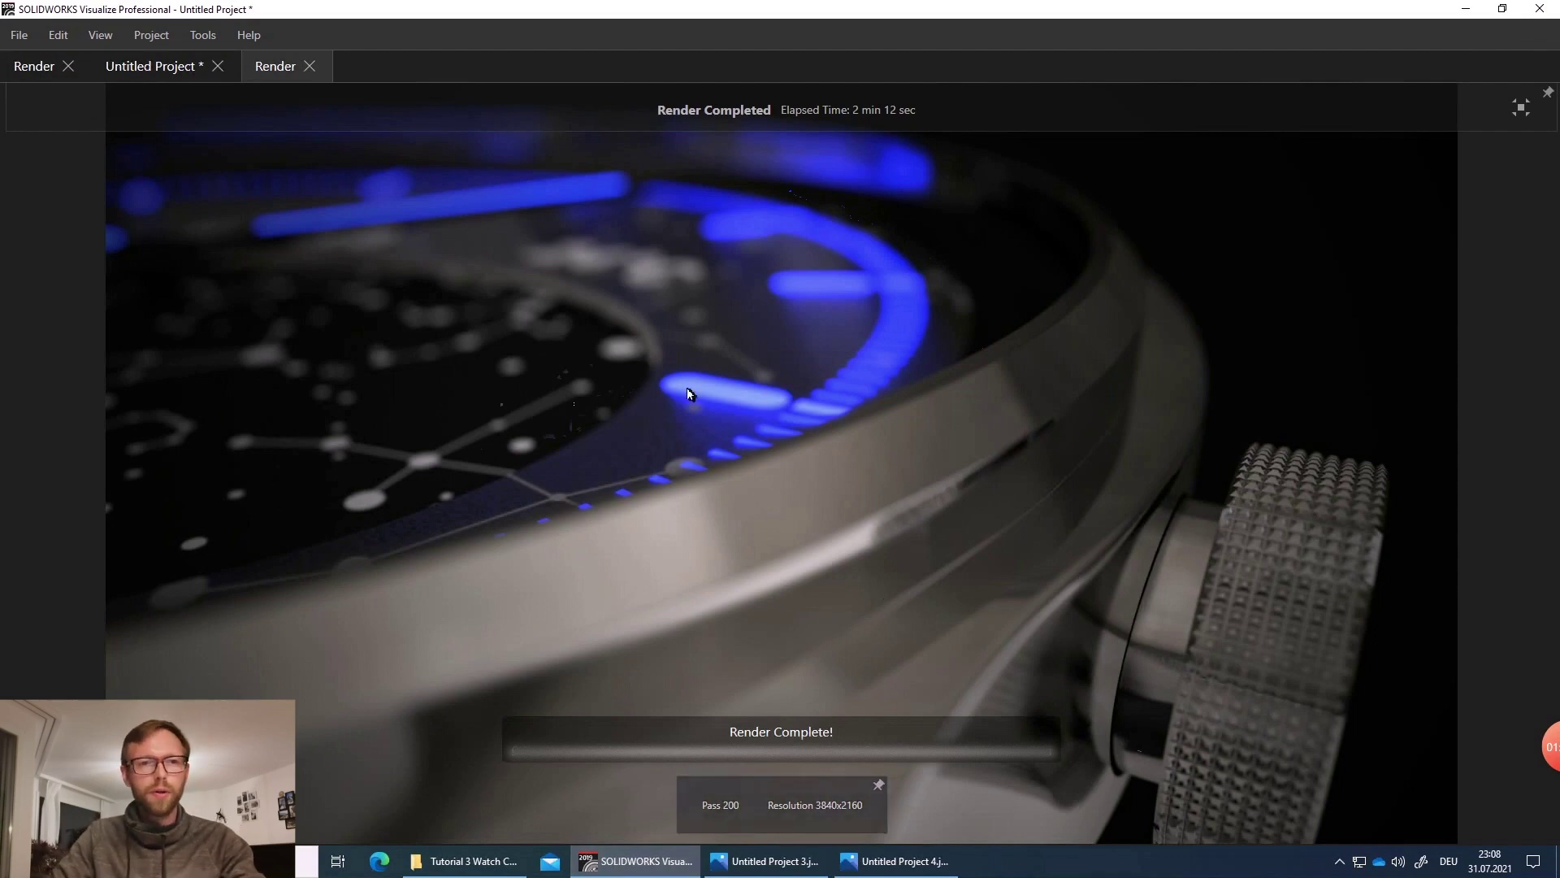
left_click(158, 71)
left_click(592, 465)
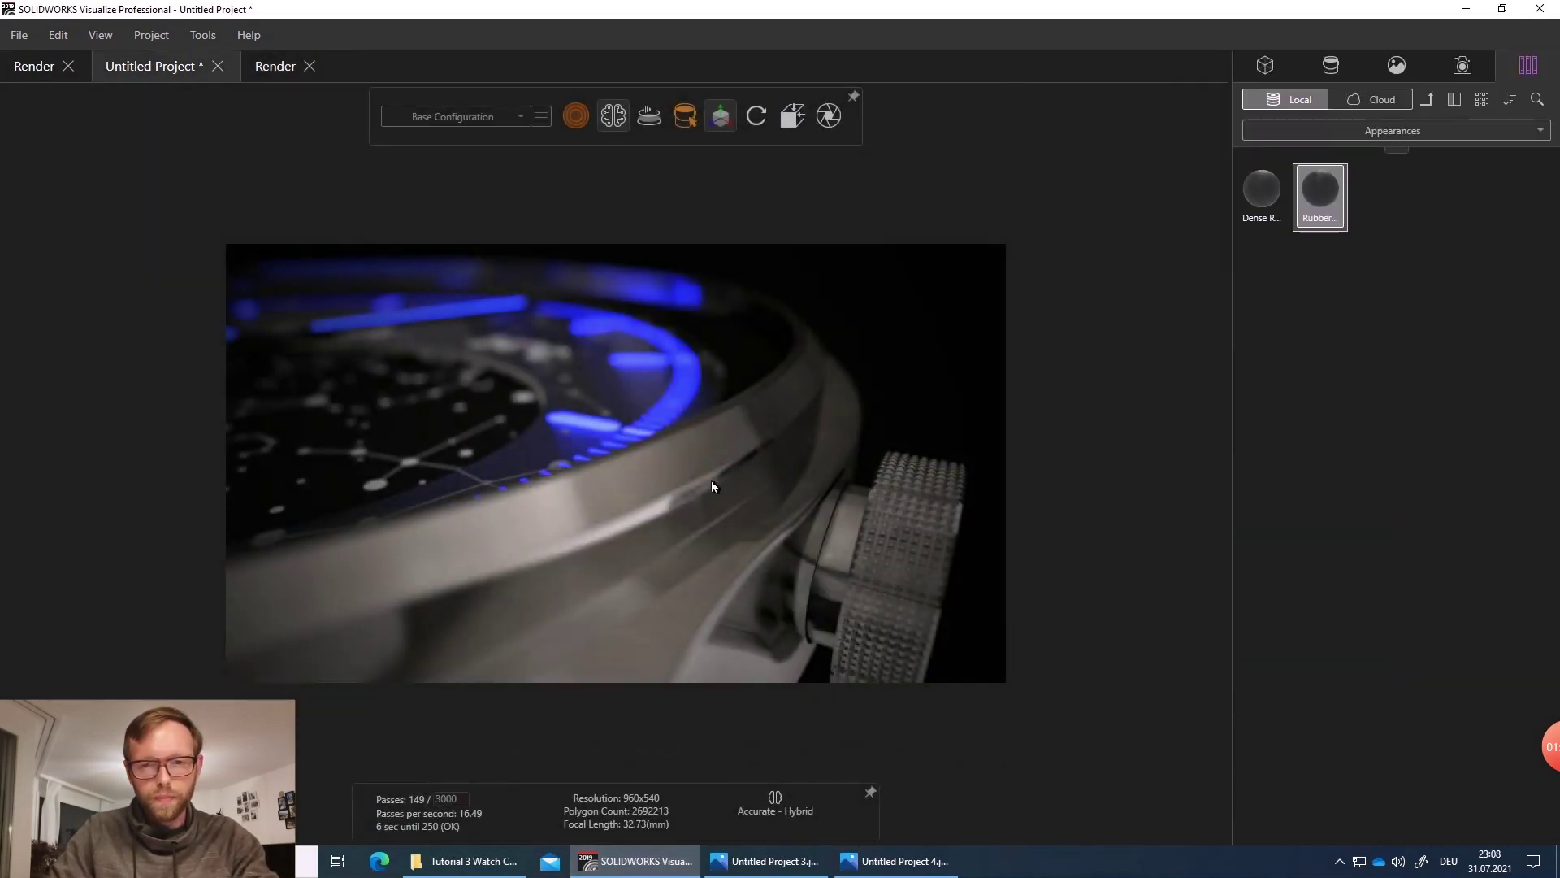
left_click_drag(759, 497, 651, 456)
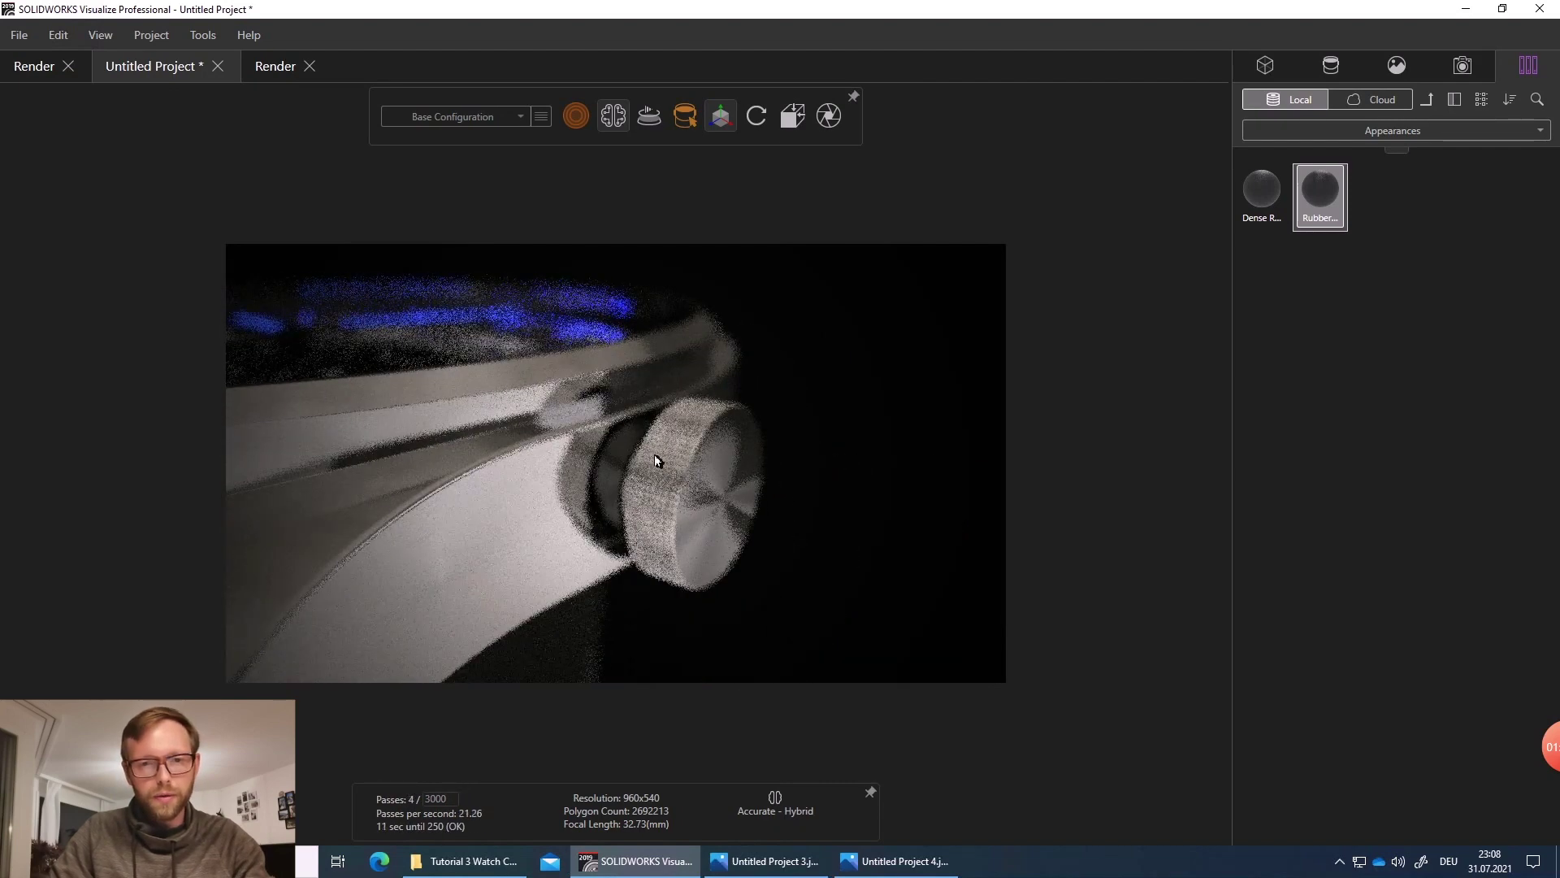
left_click(1397, 68)
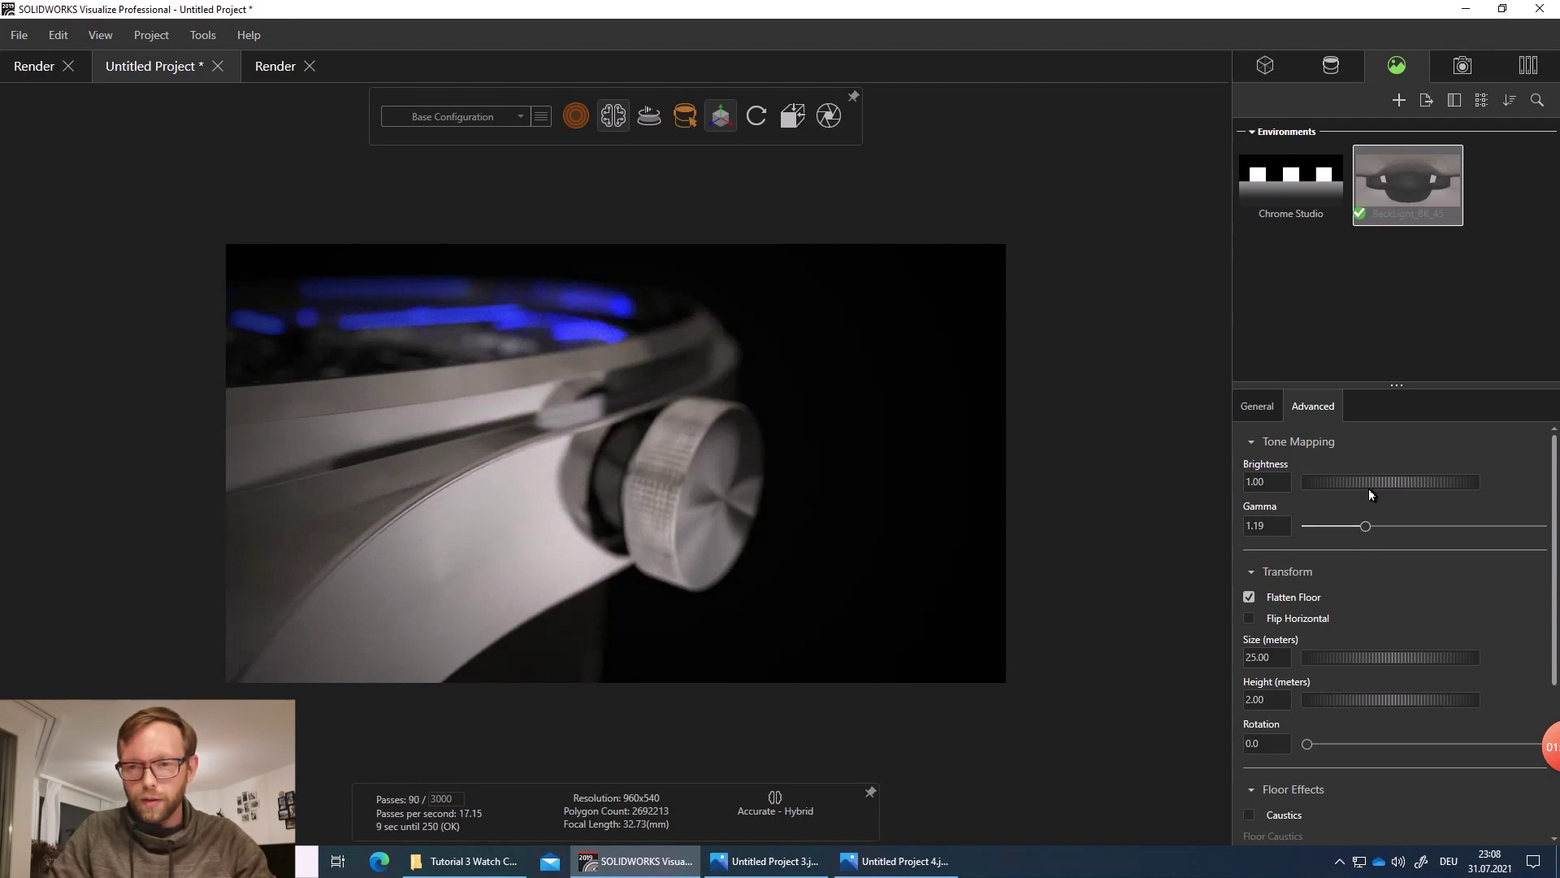
left_click_drag(1382, 498, 1376, 491)
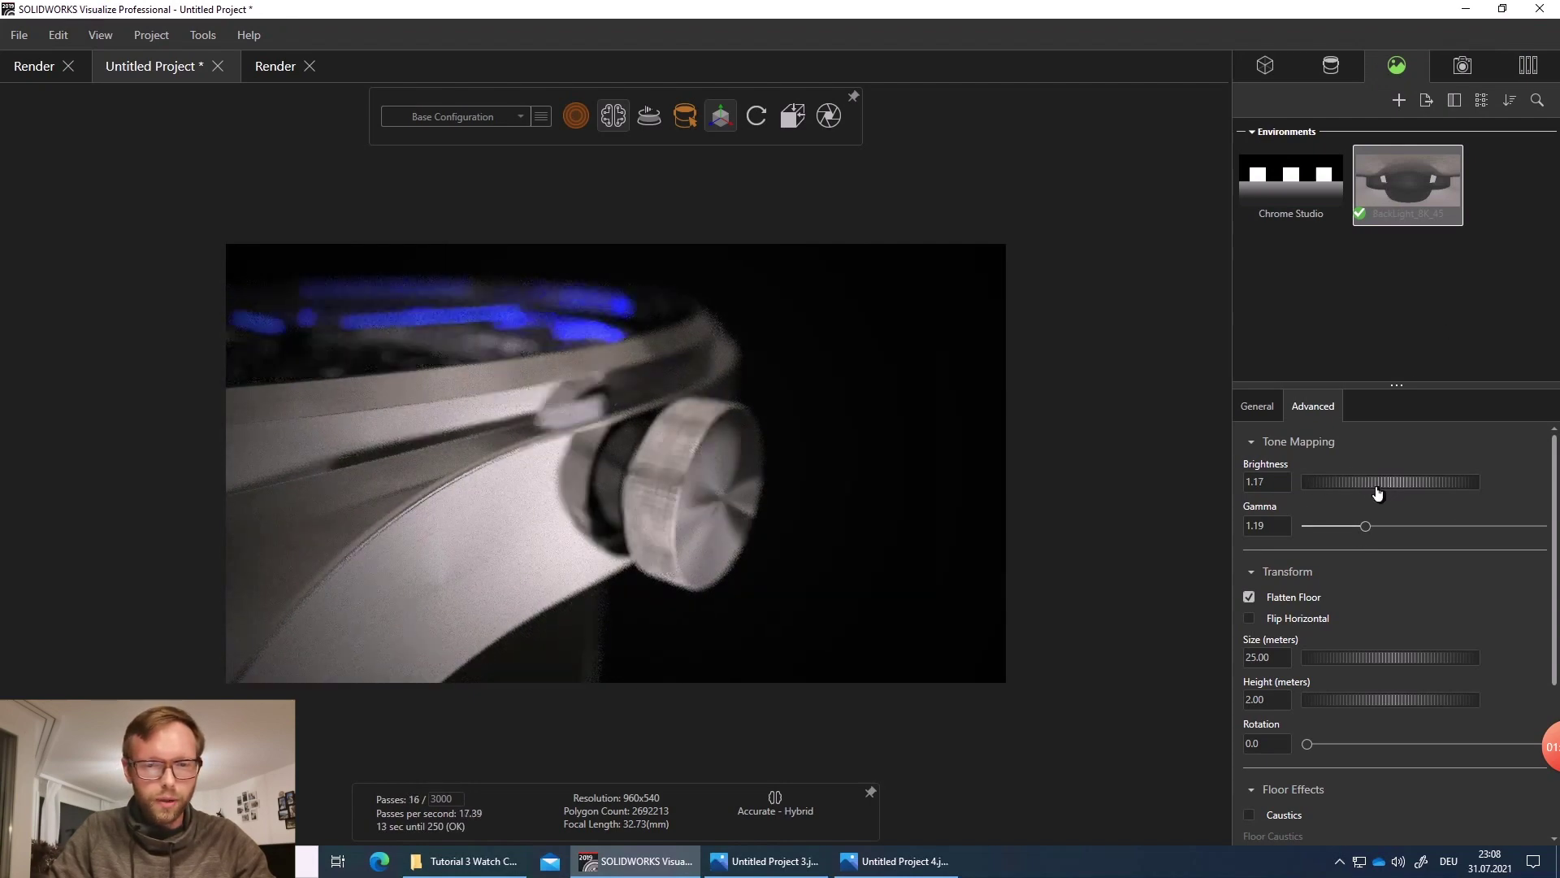
- Move the camera in for a close-up of the crown and the adjoining underside of the case
middle_click_drag(612, 470, 655, 429)
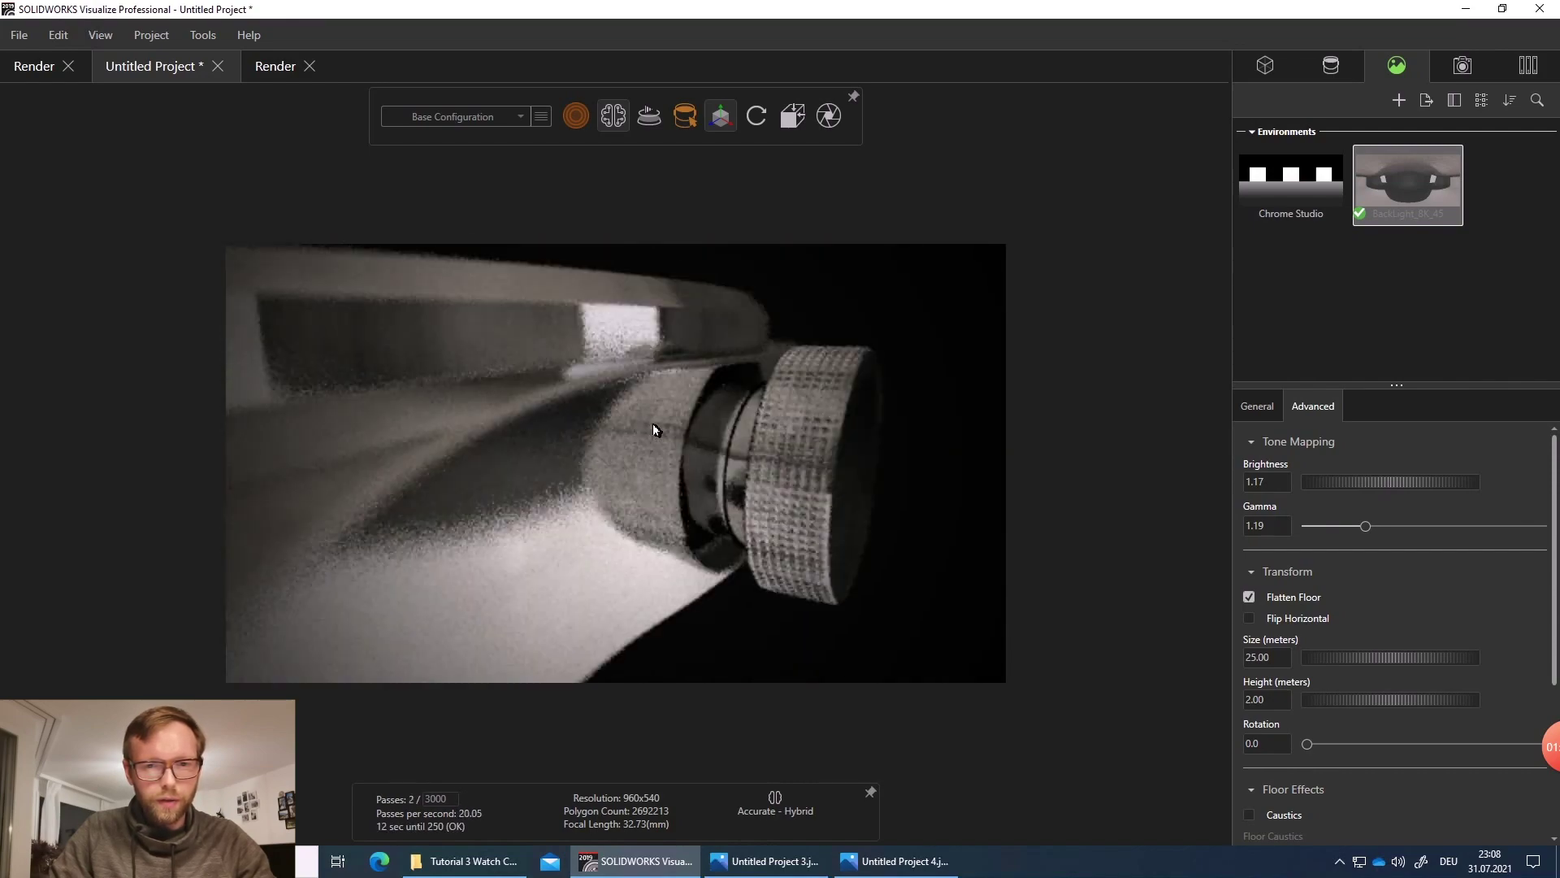
scroll(661, 435, "up", 5)
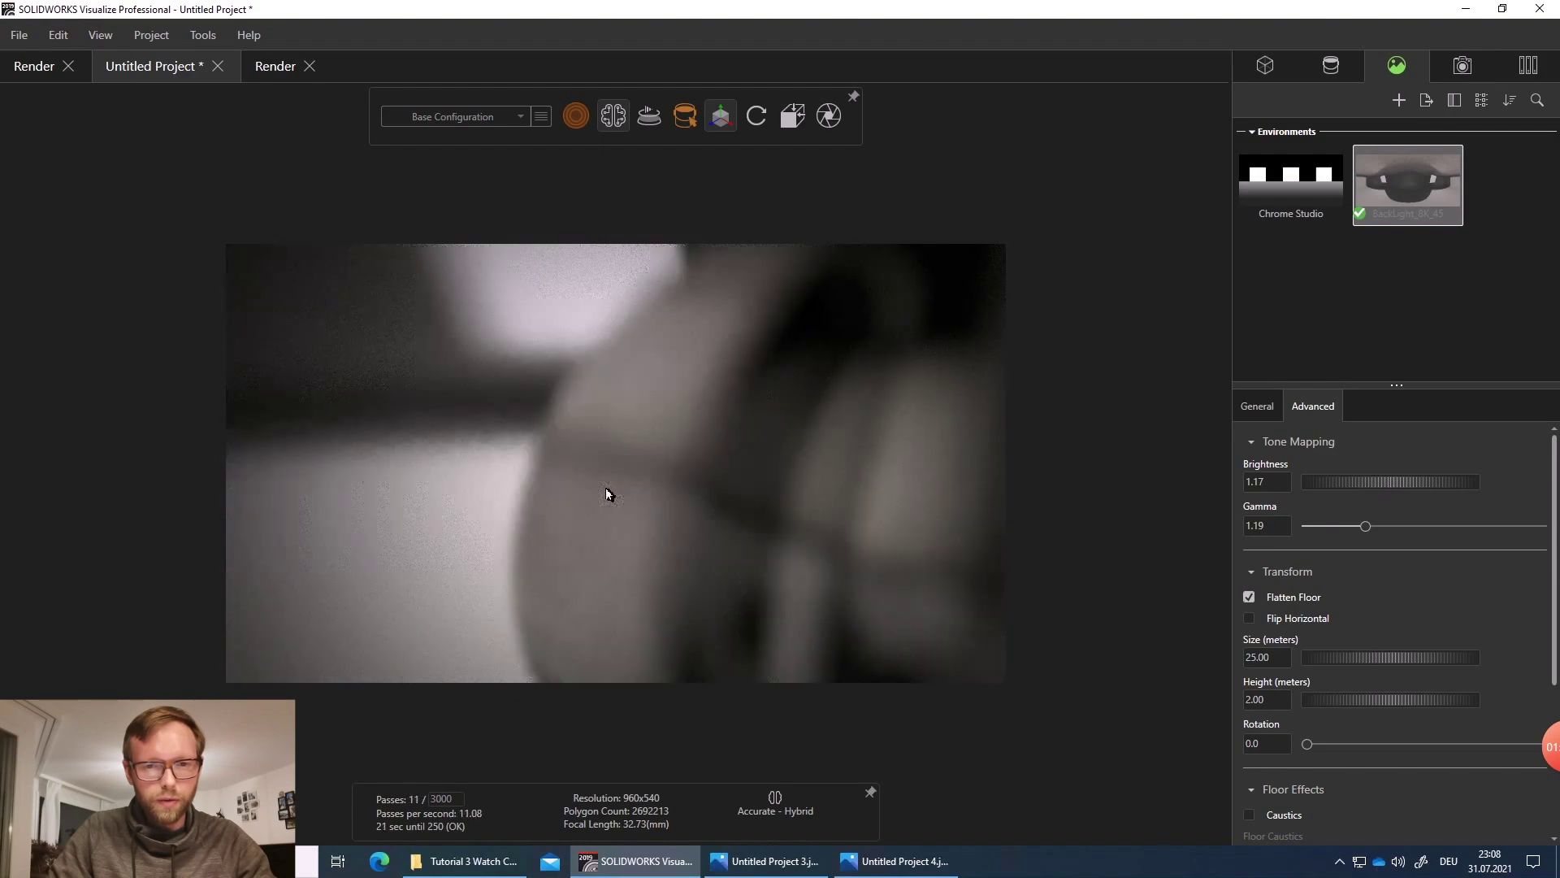
scroll(606, 493, "down", 3)
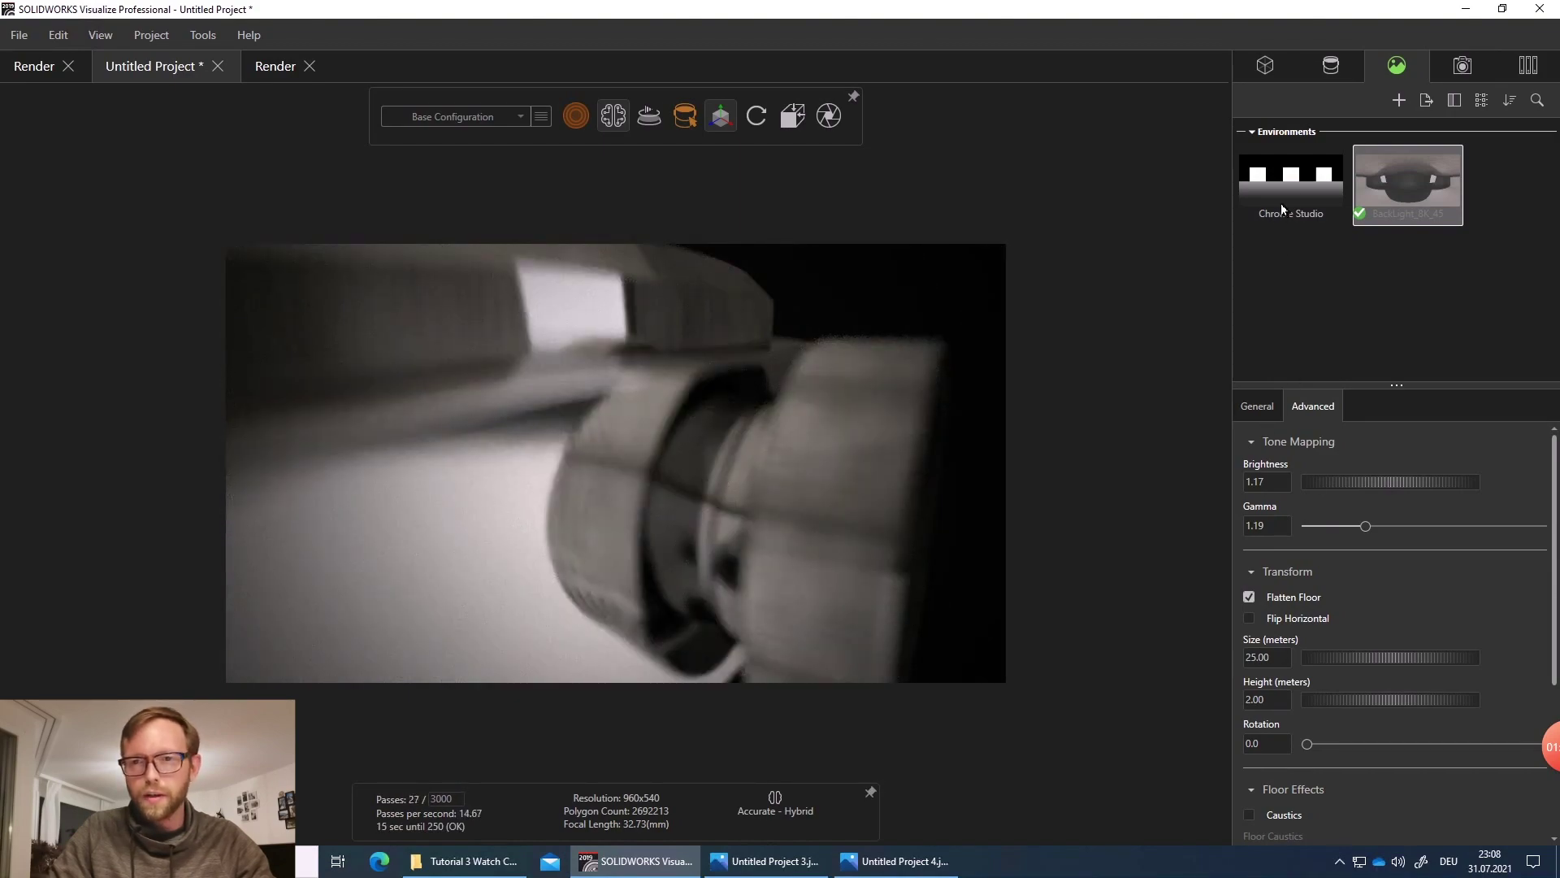
- Compare the crown close-up in Default Camera 2 with depth of field turned off and back on
left_click(1332, 71)
left_click(1475, 73)
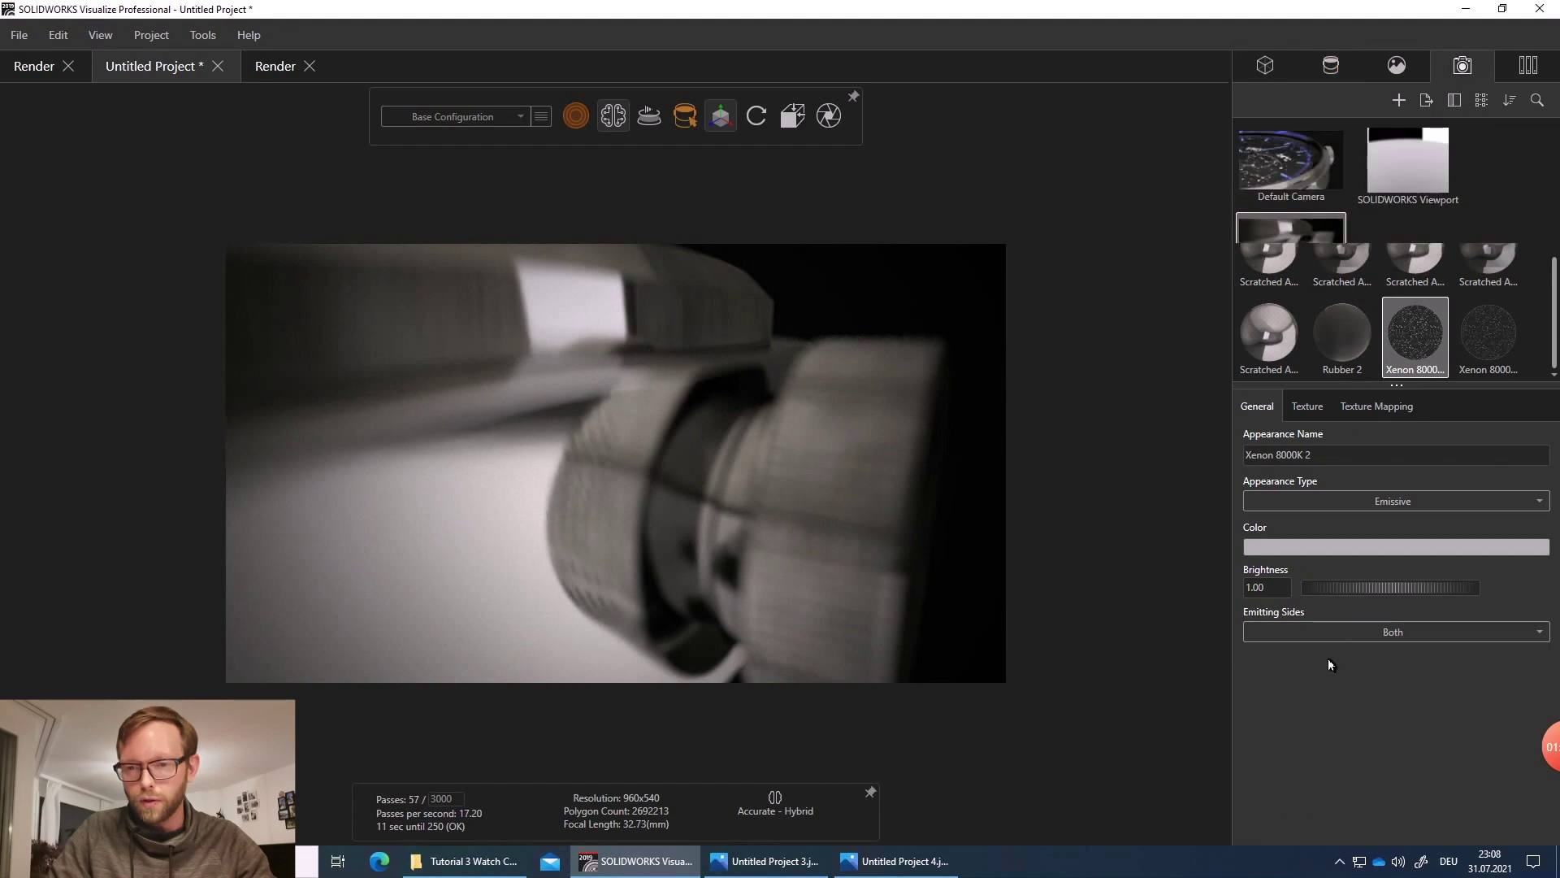
scroll(1307, 715, "down", 2)
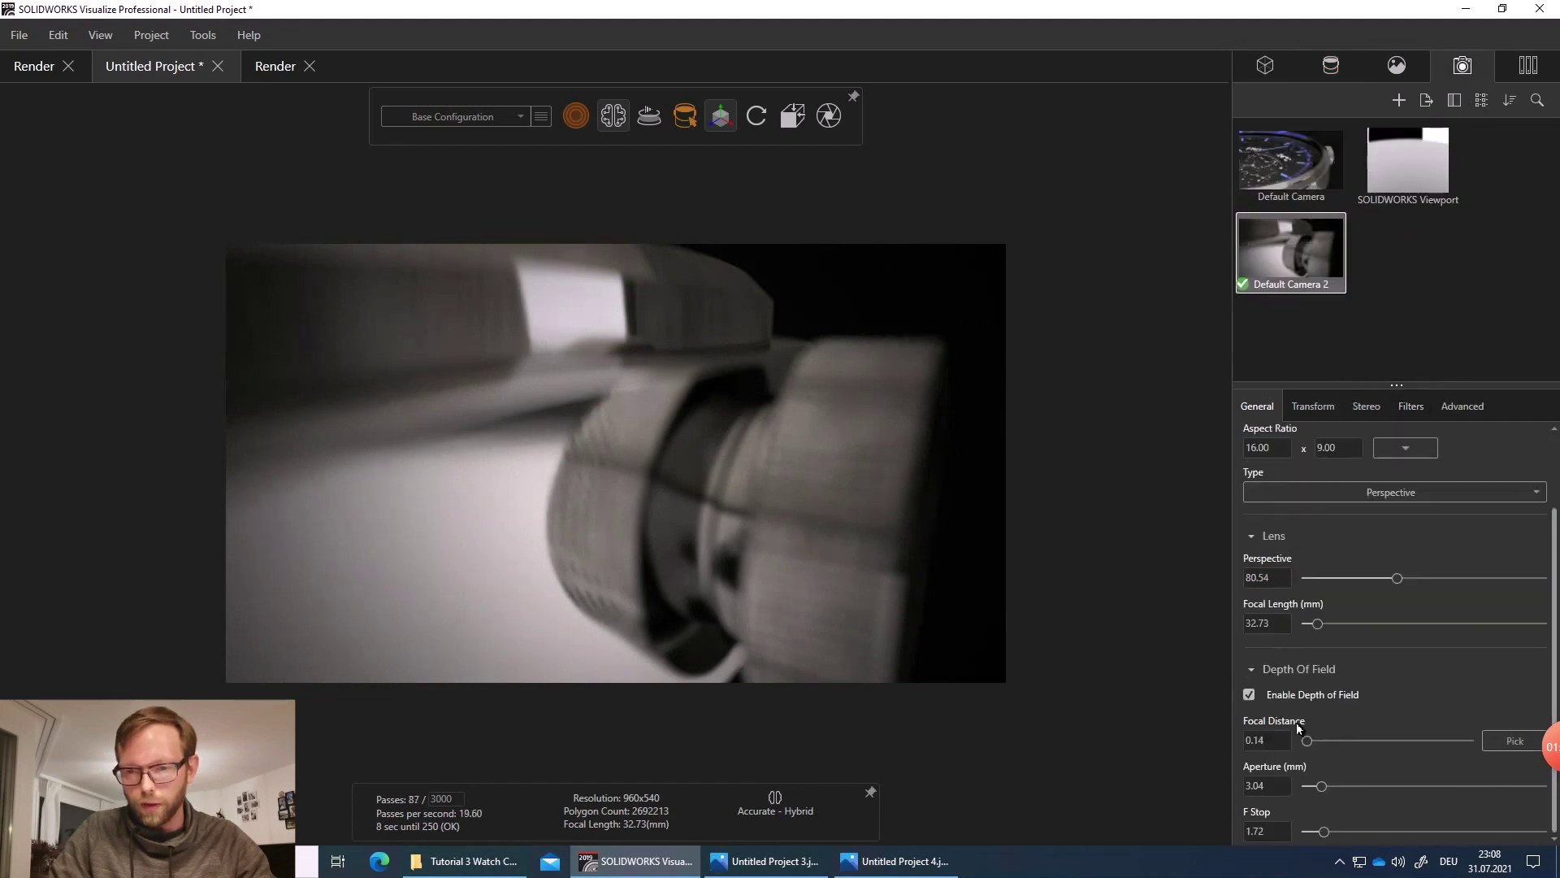
left_click(1249, 694)
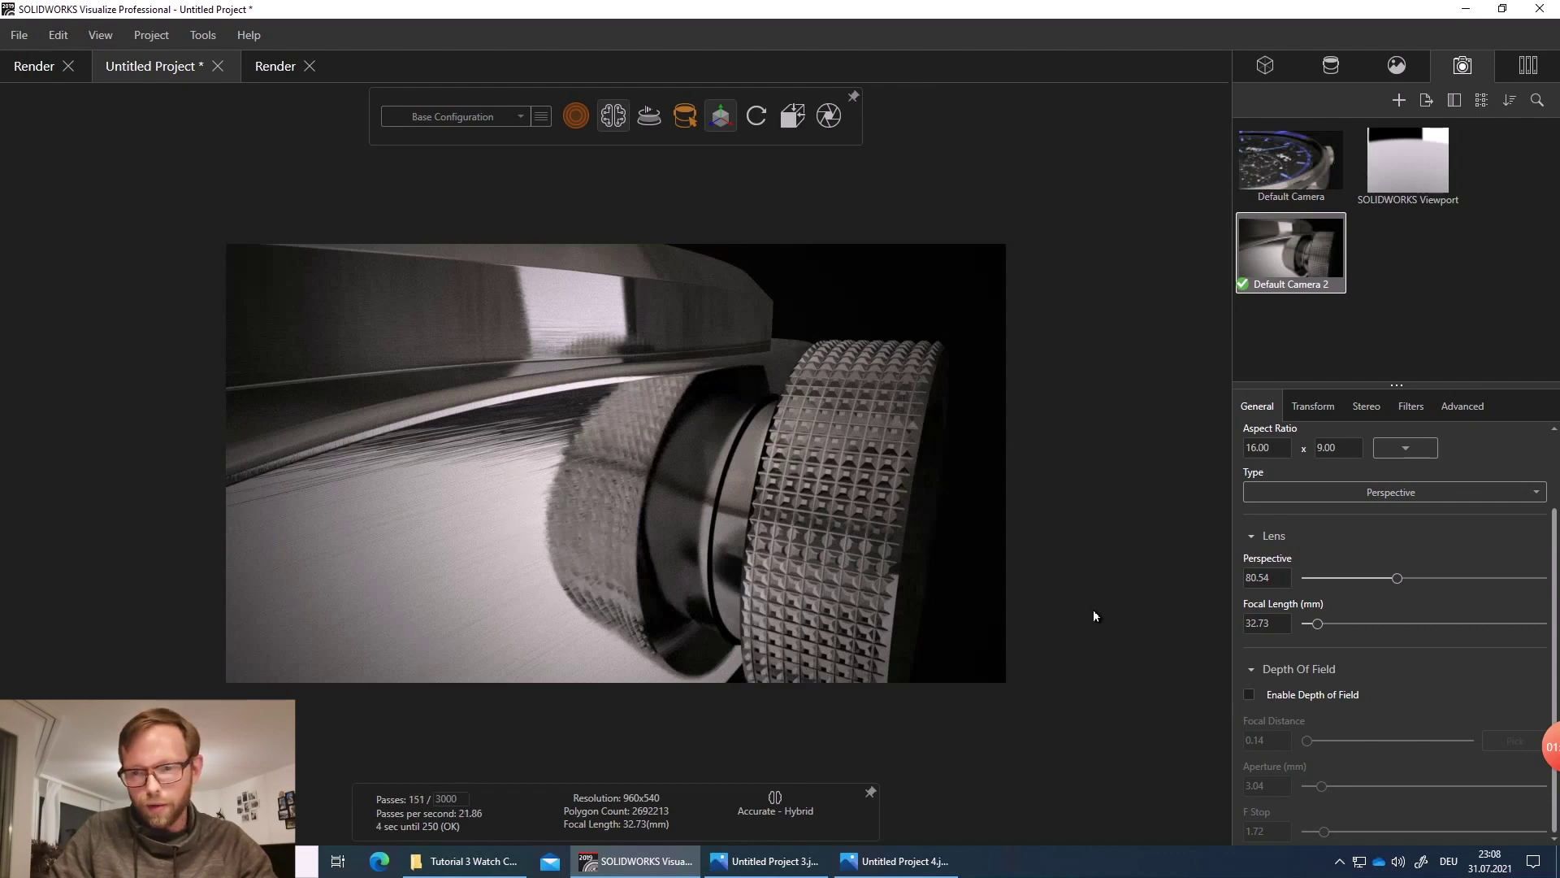
left_click(1249, 697)
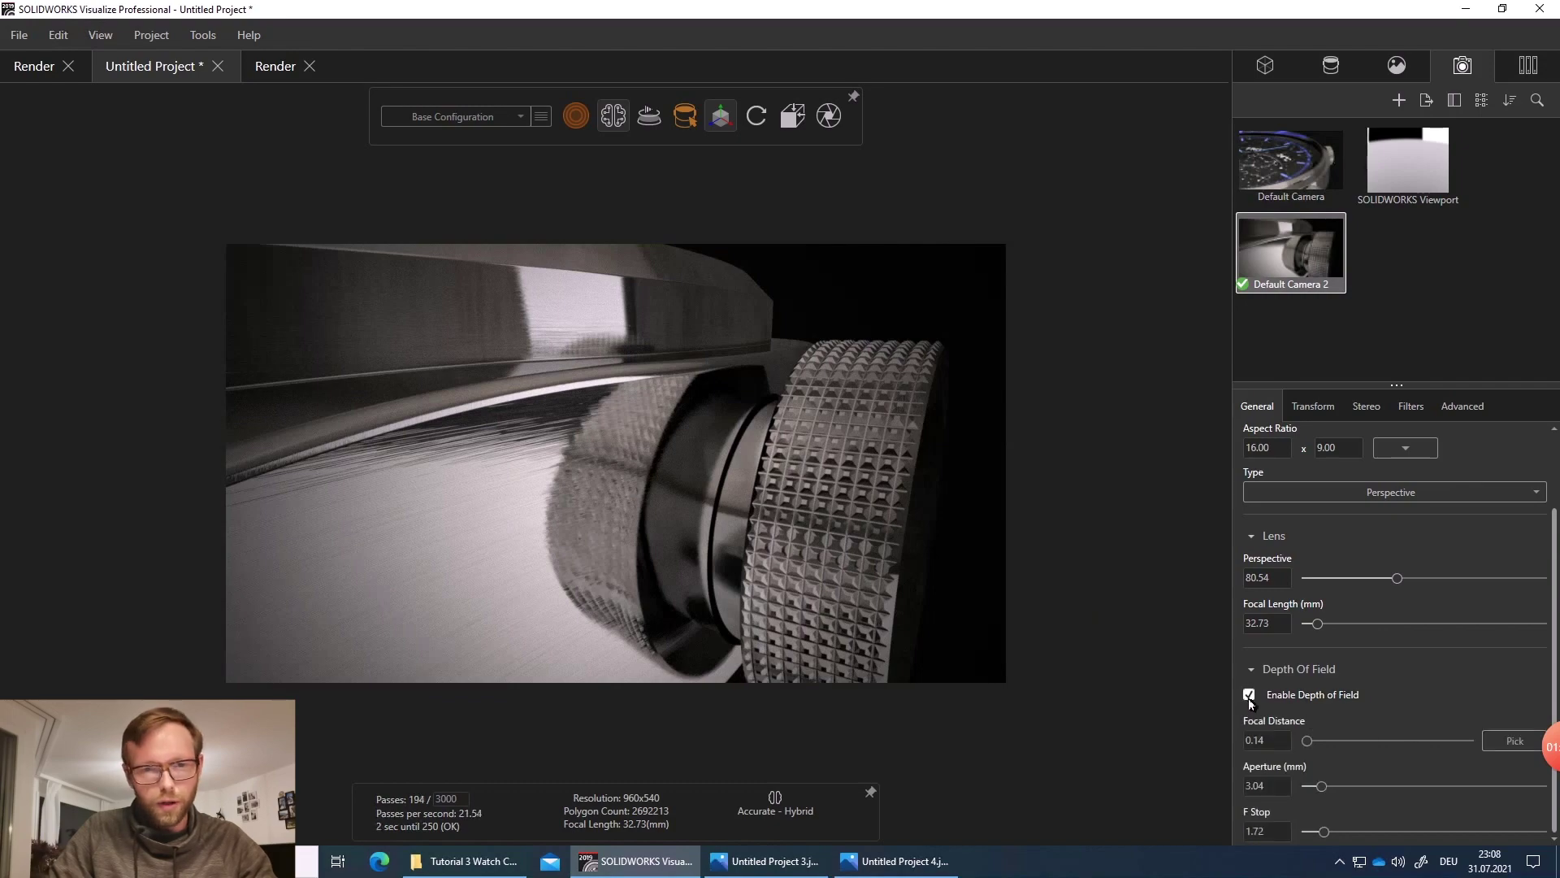
- Reduce Default Camera 2's aperture to 1.31 mm and pick the focal point on the crown's inner knurled edge
left_click(1513, 741)
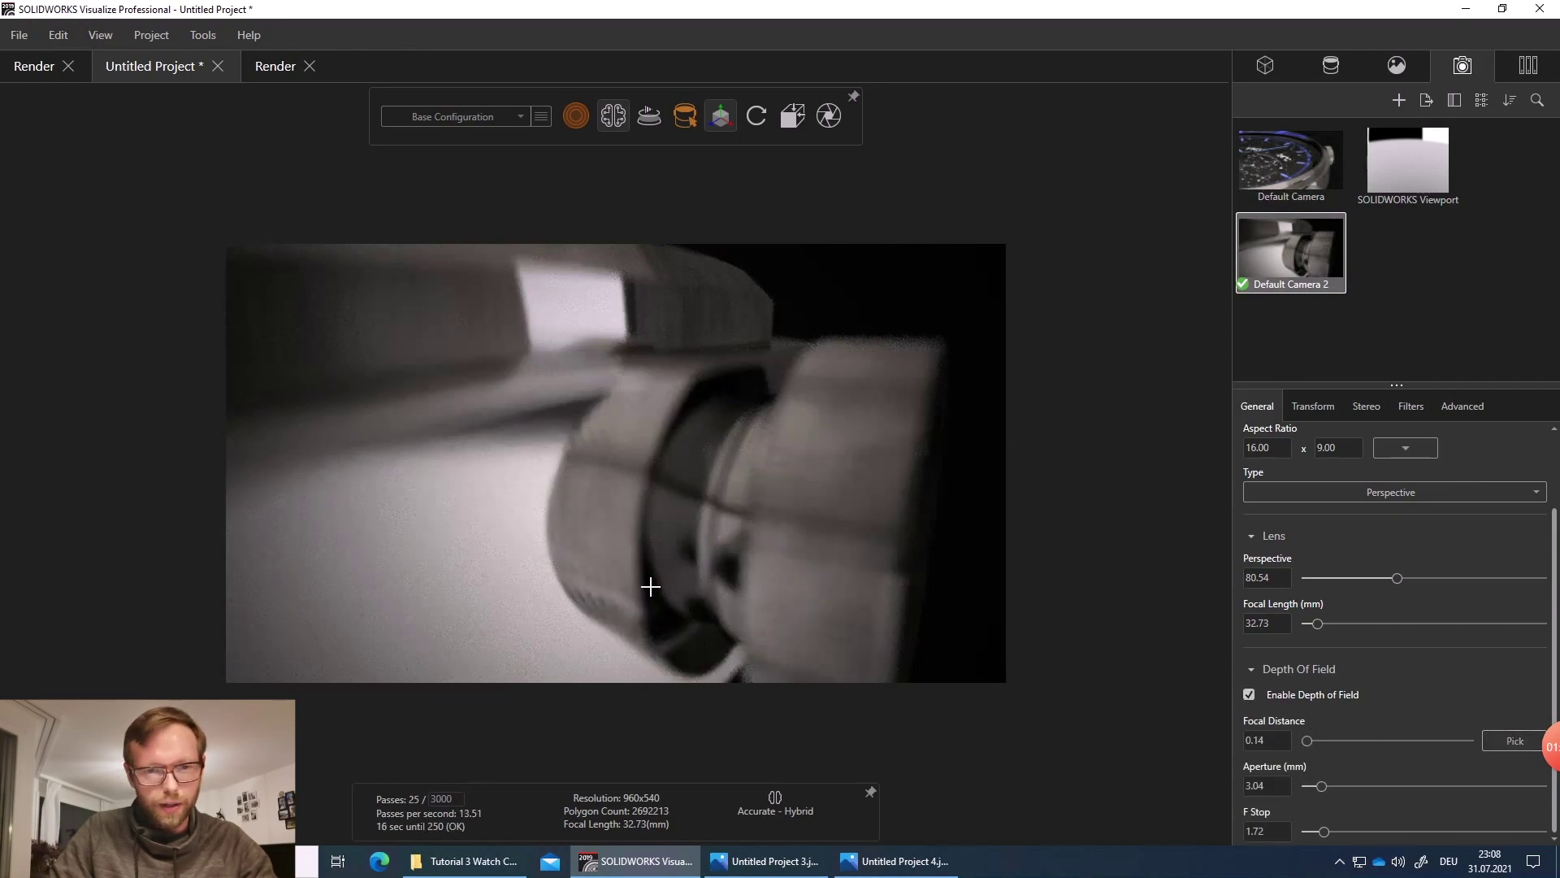
left_click(648, 585)
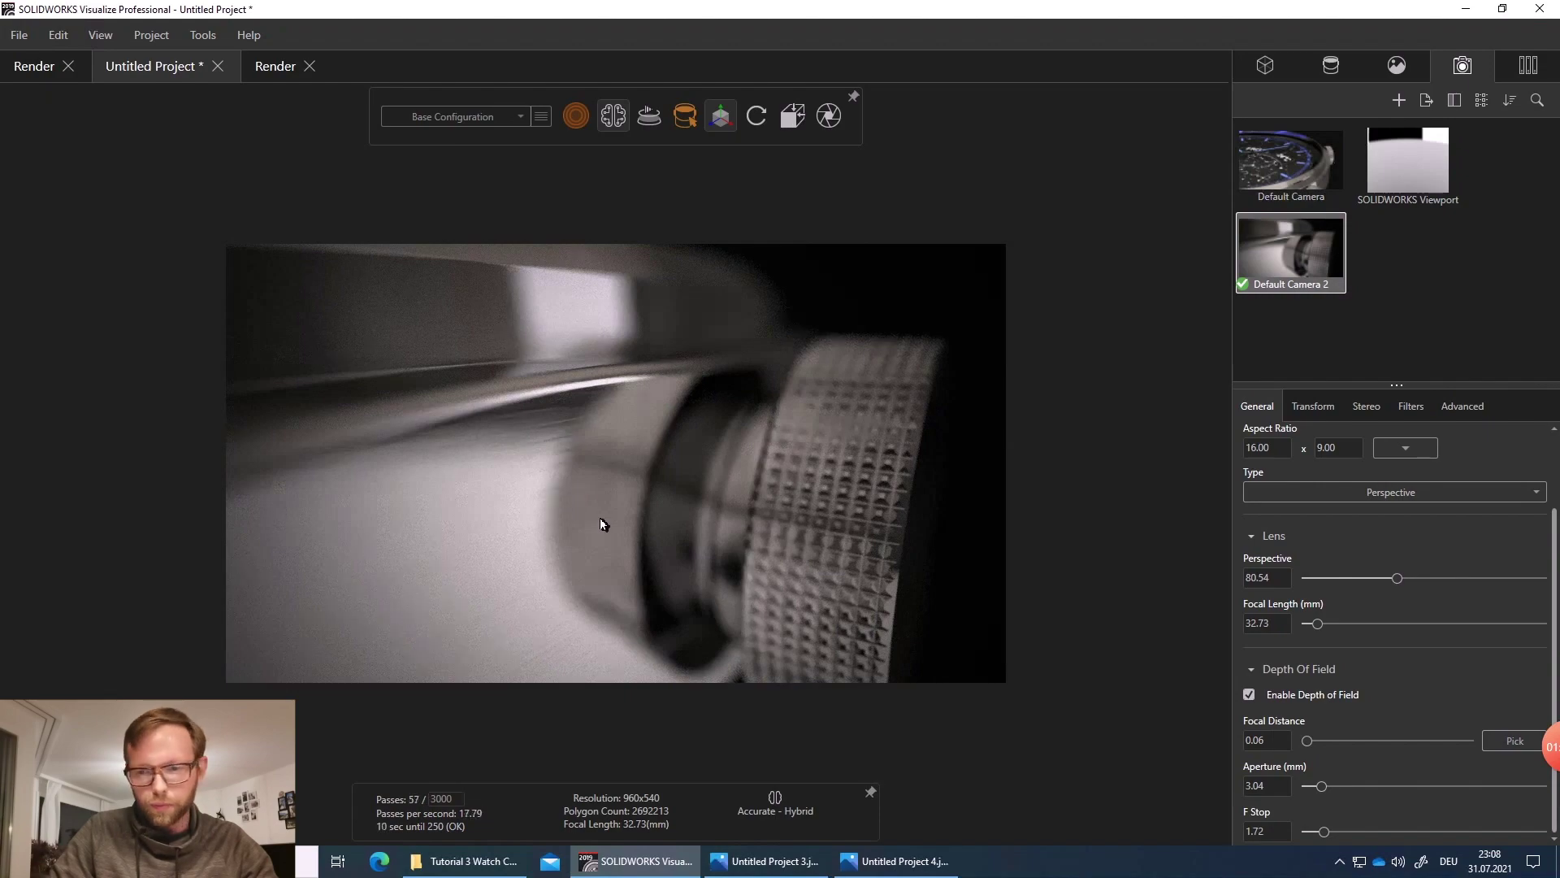
left_click_drag(1322, 786, 1314, 786)
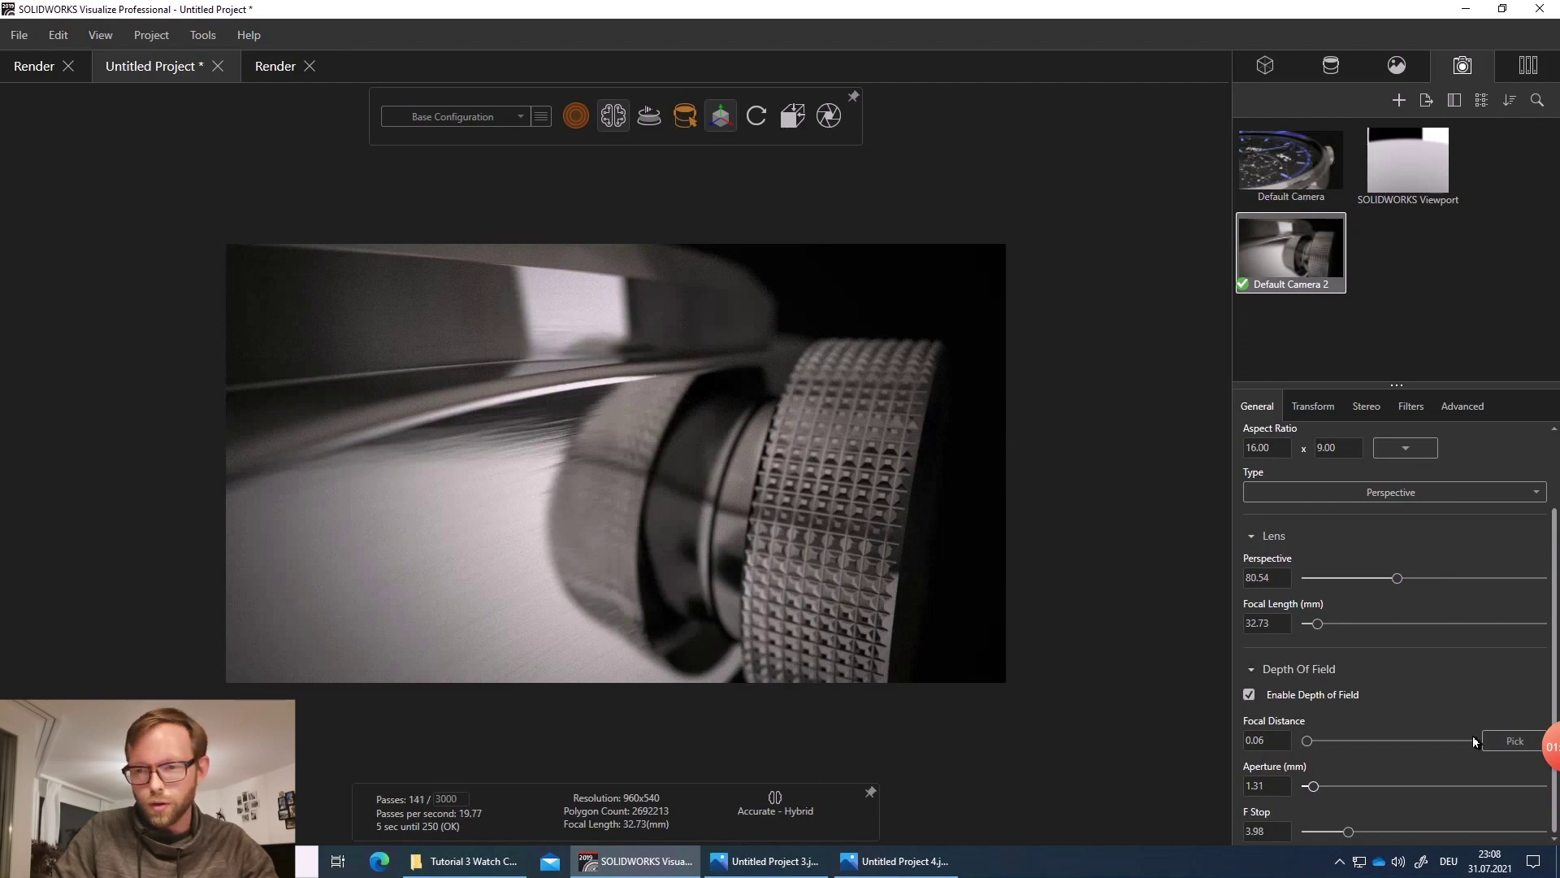
left_click(1515, 741)
left_click(756, 564)
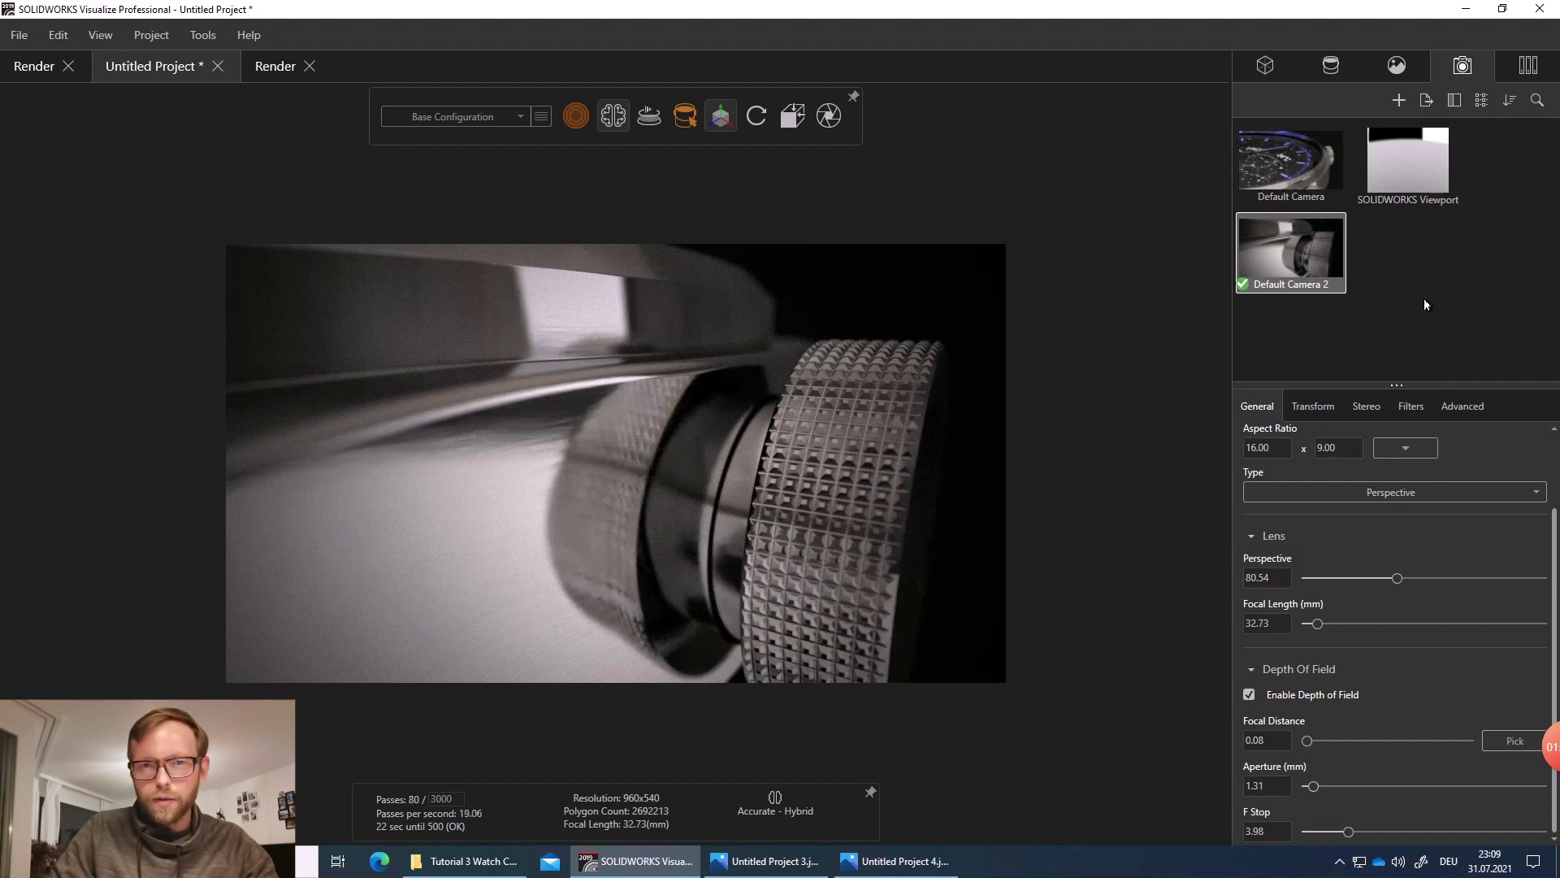
- Render the crown close-up as a JPEG at 3840 x 2160 pixels and open the resulting Untitled Project 5.jpg
left_click(829, 116)
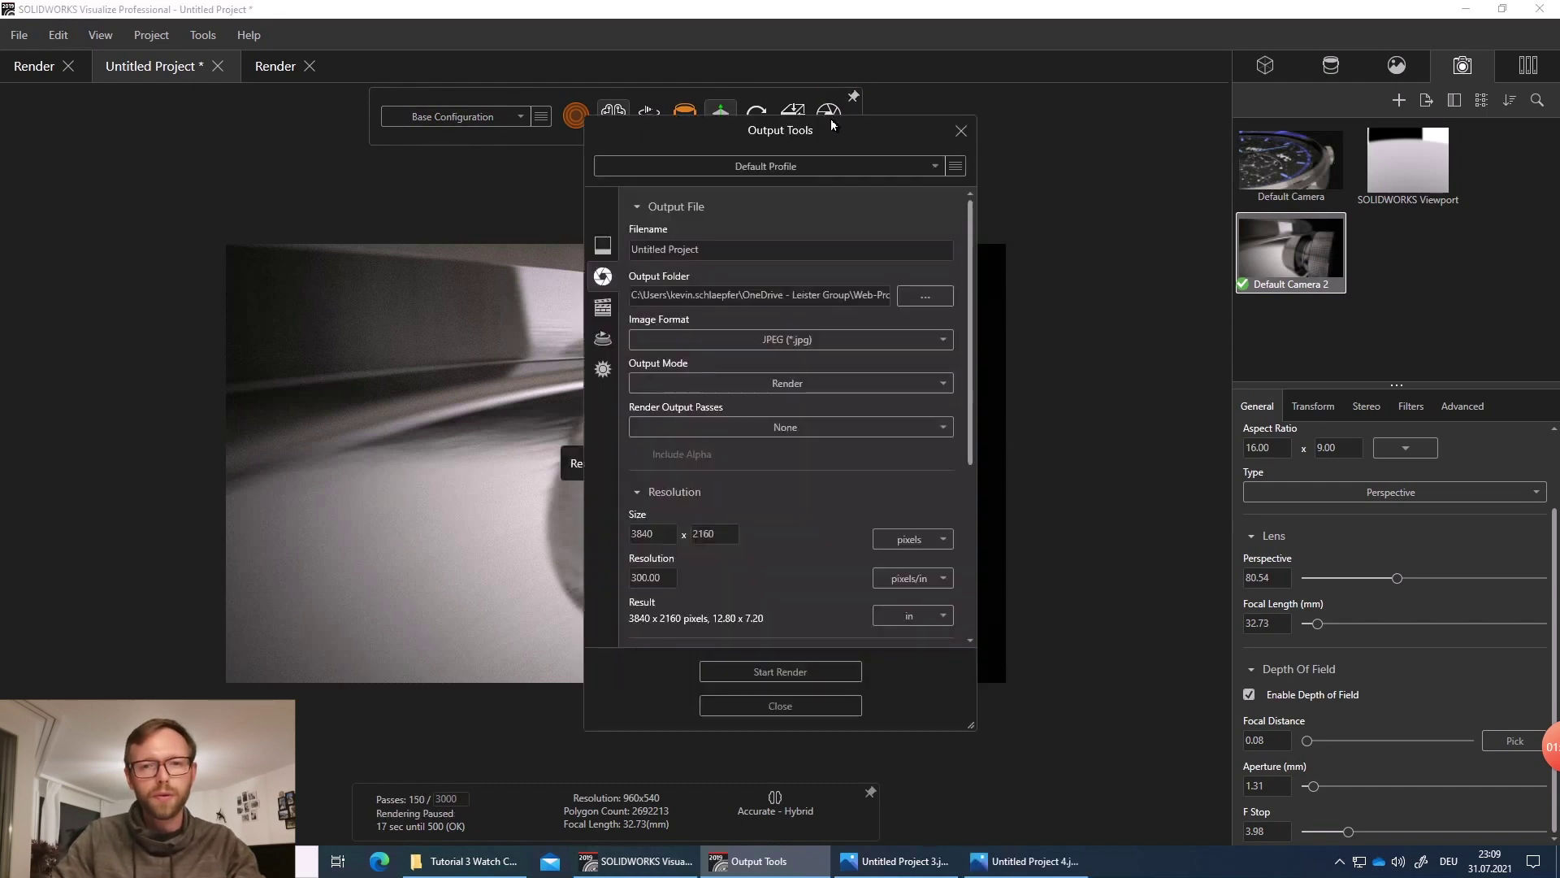
left_click(801, 671)
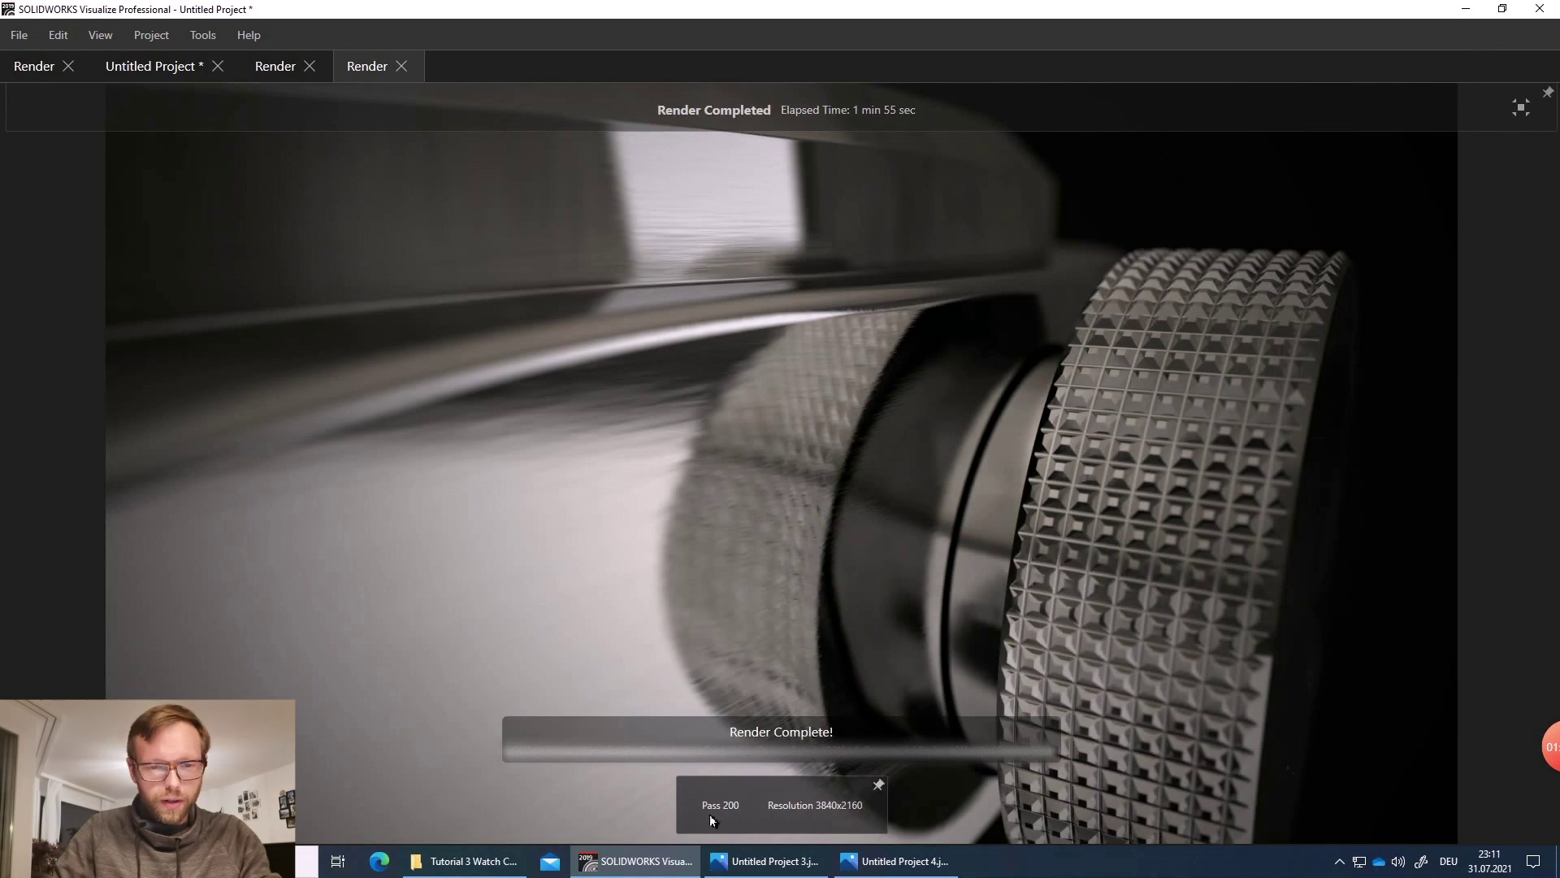
left_click(467, 860)
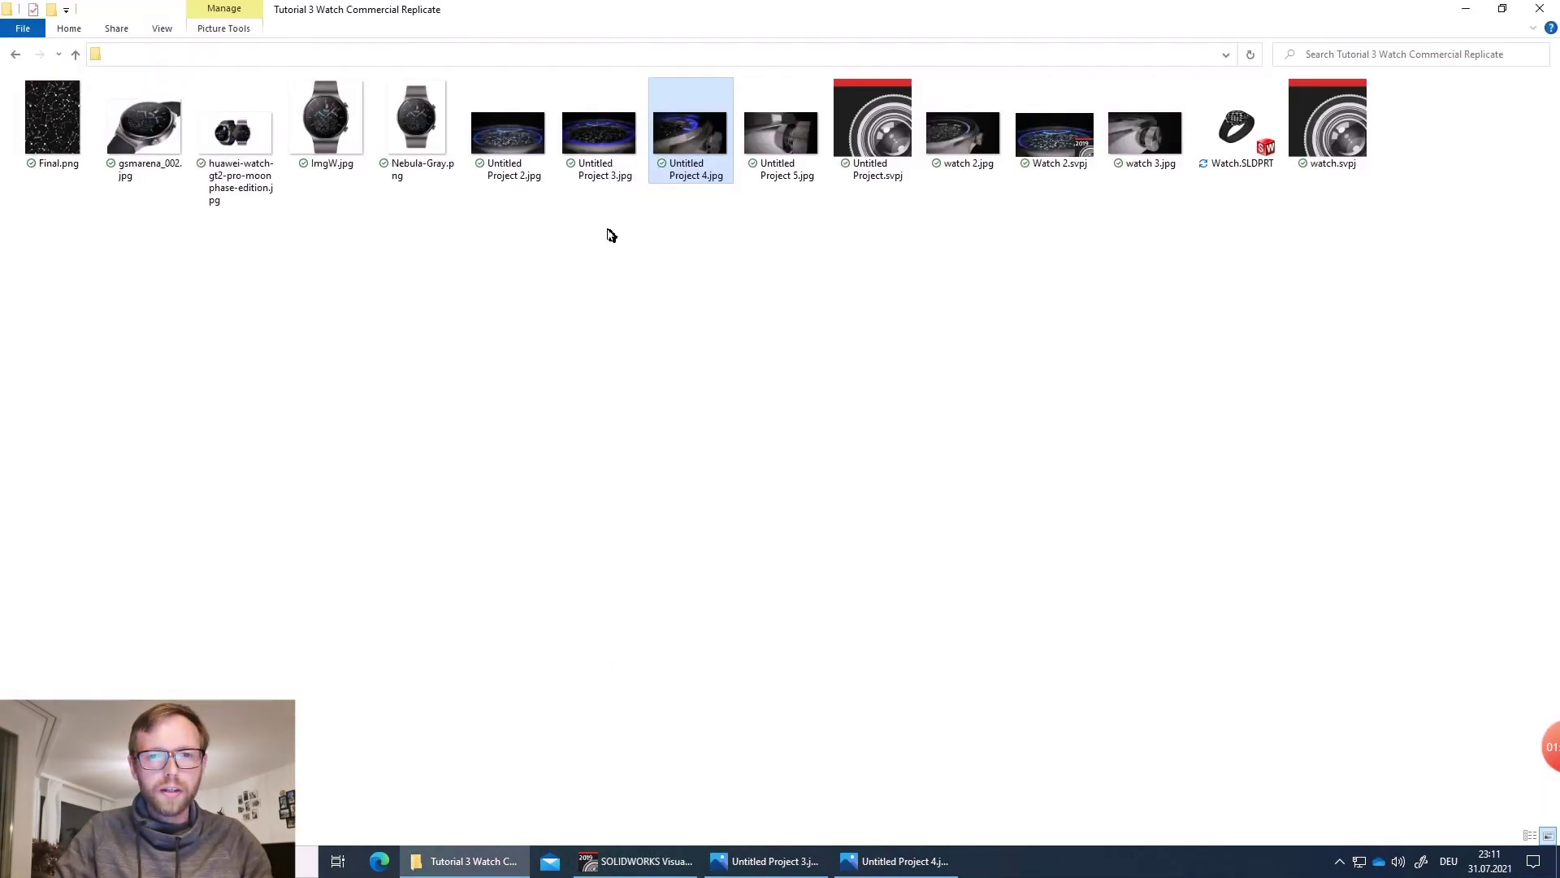
double_click(773, 159)
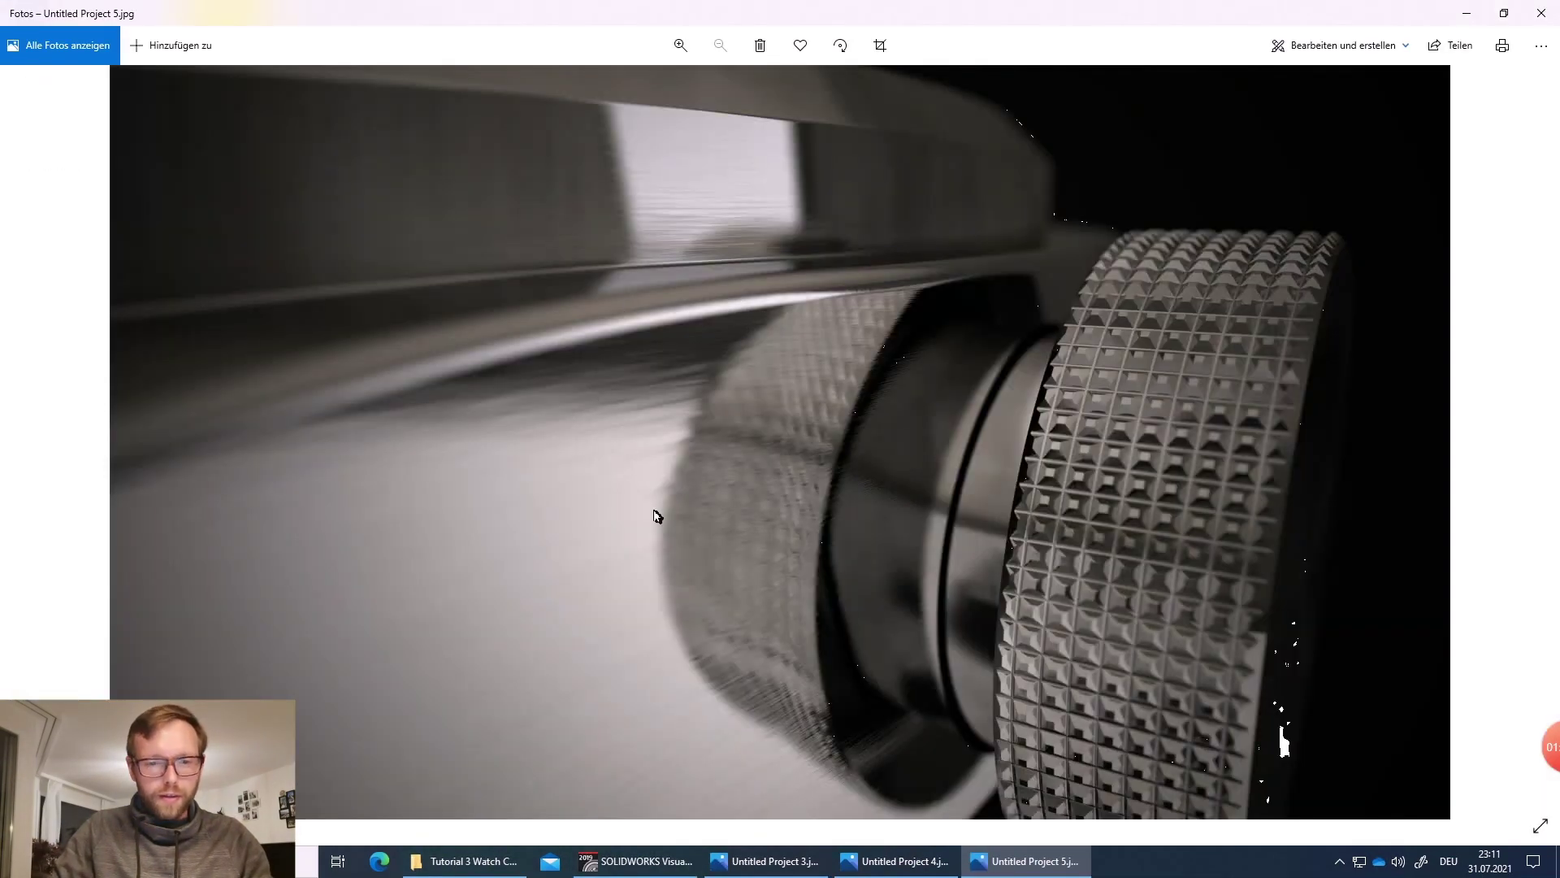
- Open the reference photo gsmarena_002.jpg from the project folder and place it side by side with Untitled Project 5.jpg
left_click(471, 859)
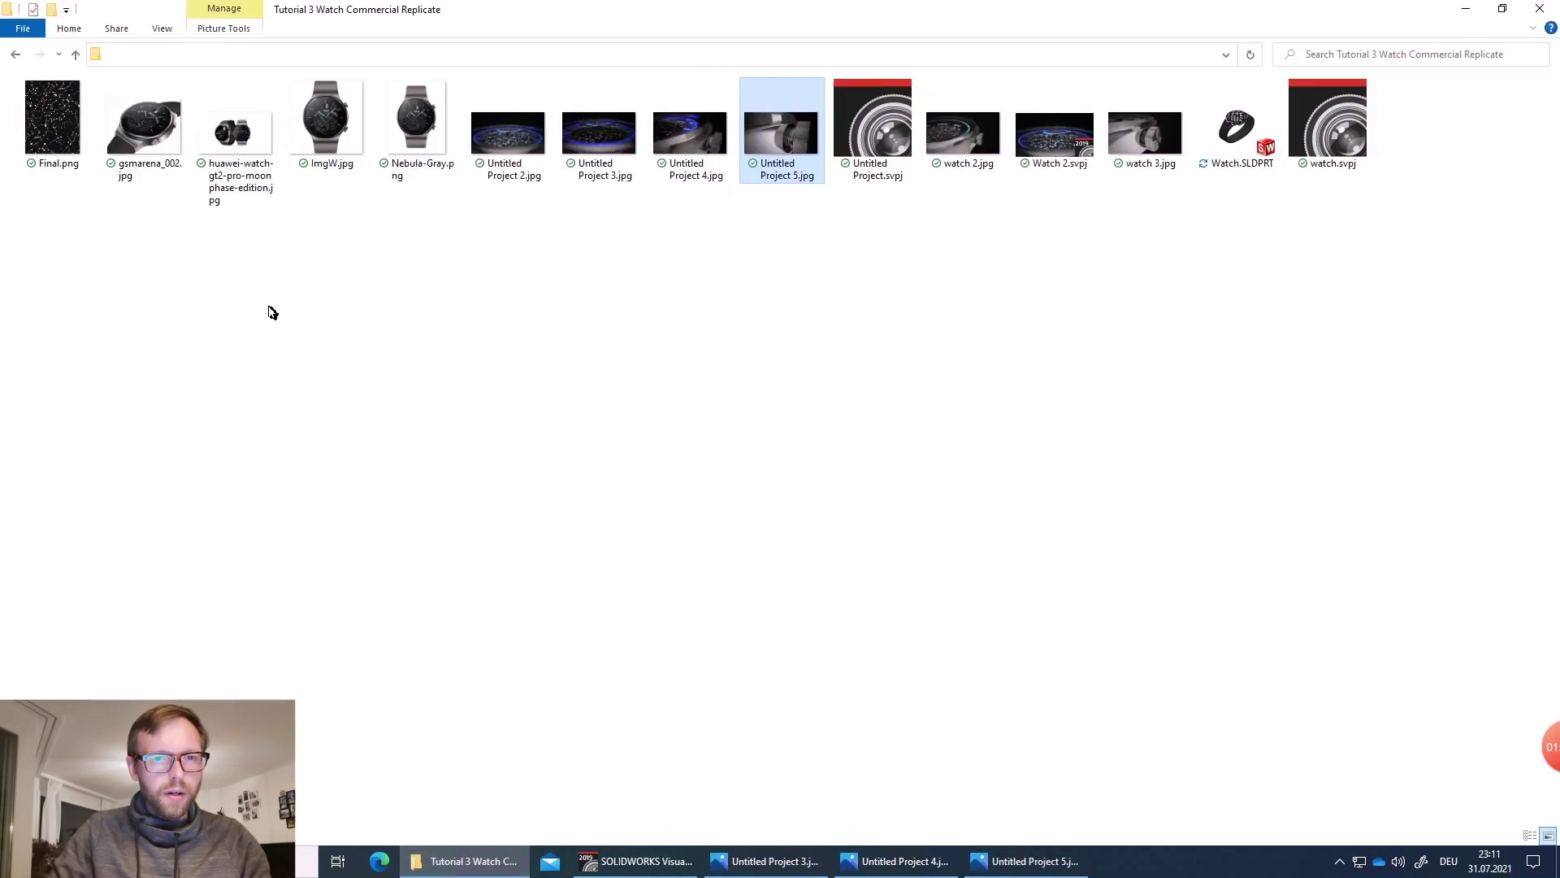
double_click(165, 138)
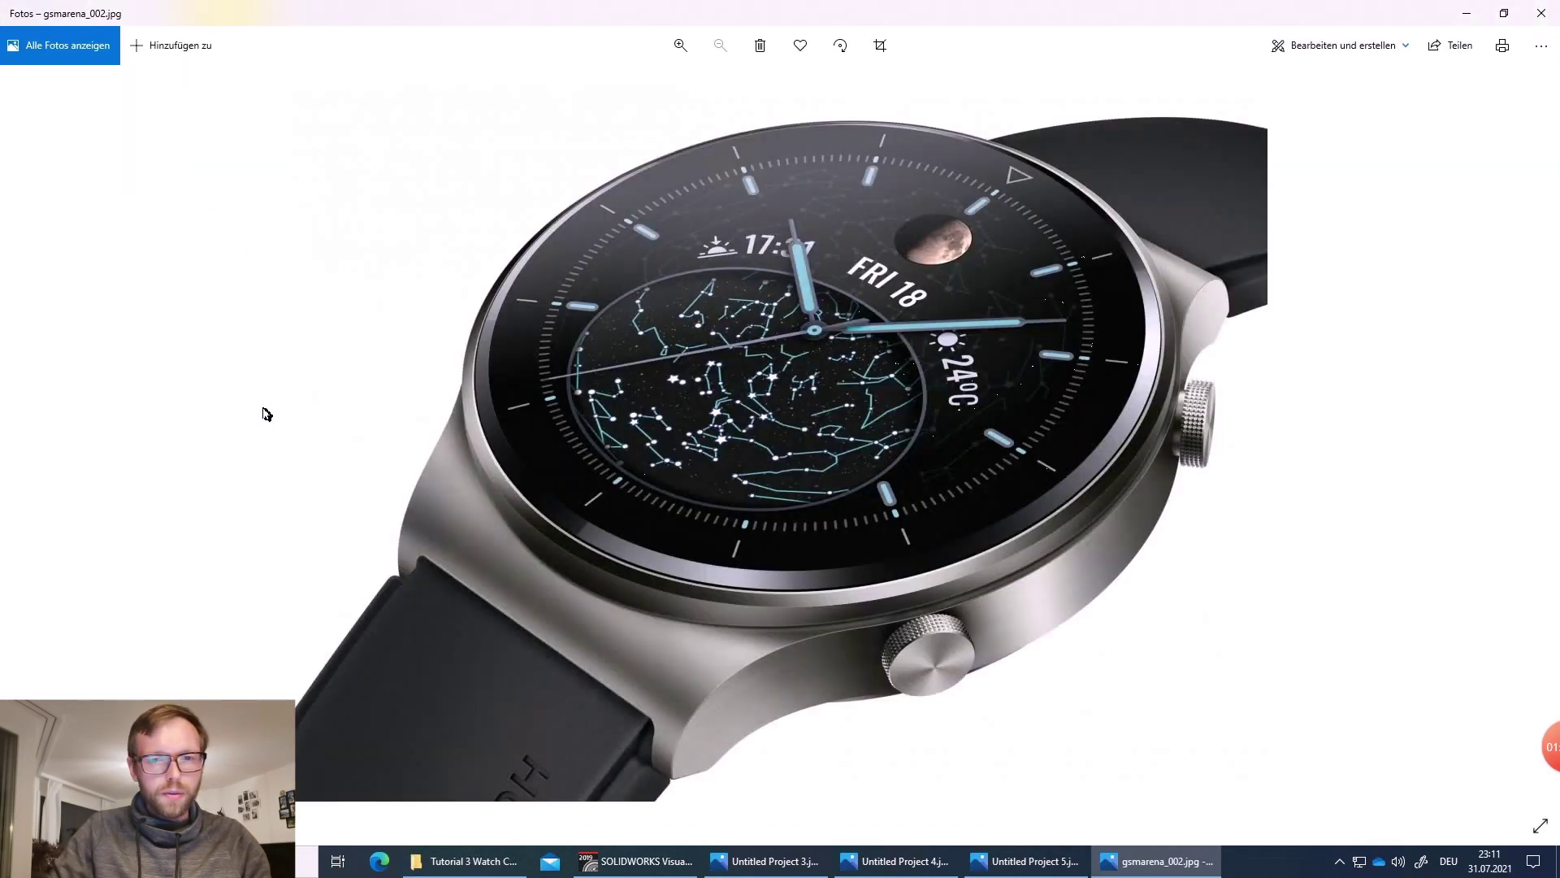
scroll(928, 628, "up", 5)
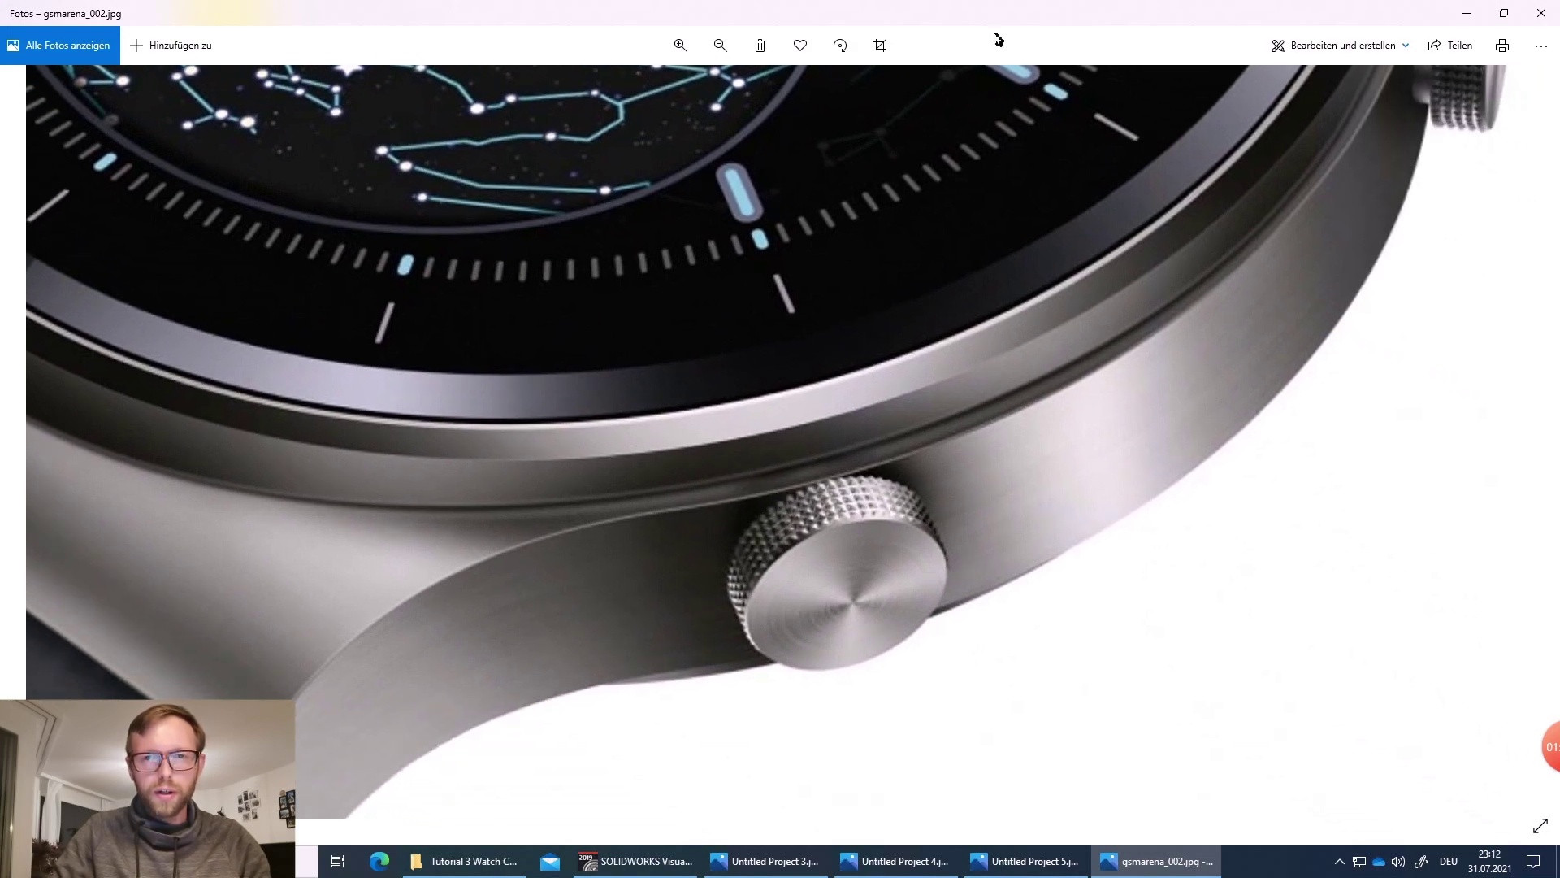
left_click_drag(998, 39, 10, 133)
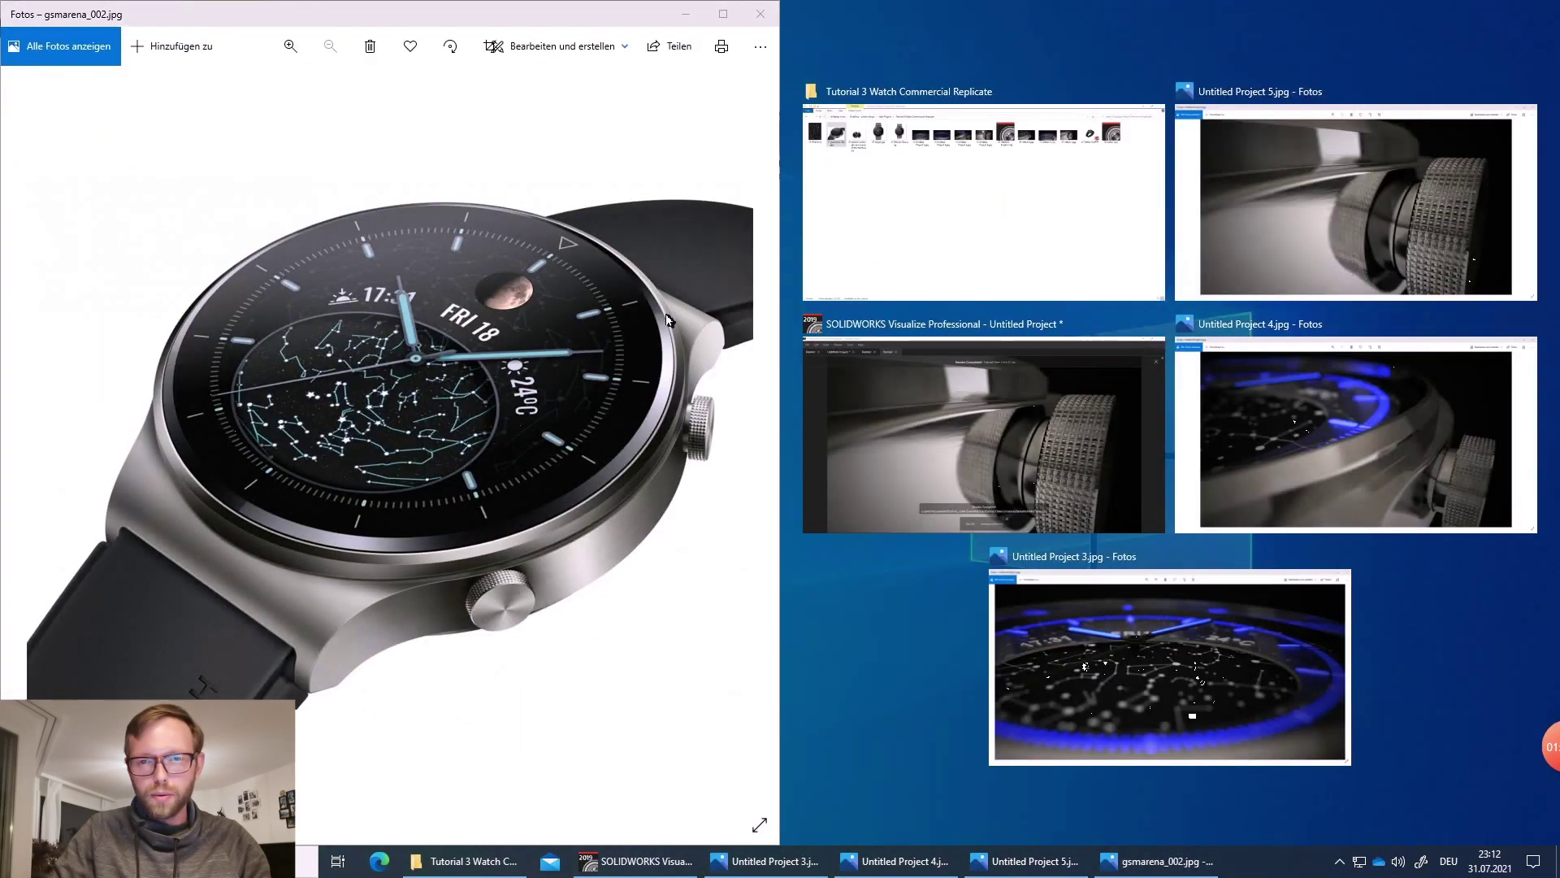
left_click(1367, 264)
- Compare the crown's knurling and the brushed case surface up close in the reference photo and the render
scroll(1115, 486, "up", 5)
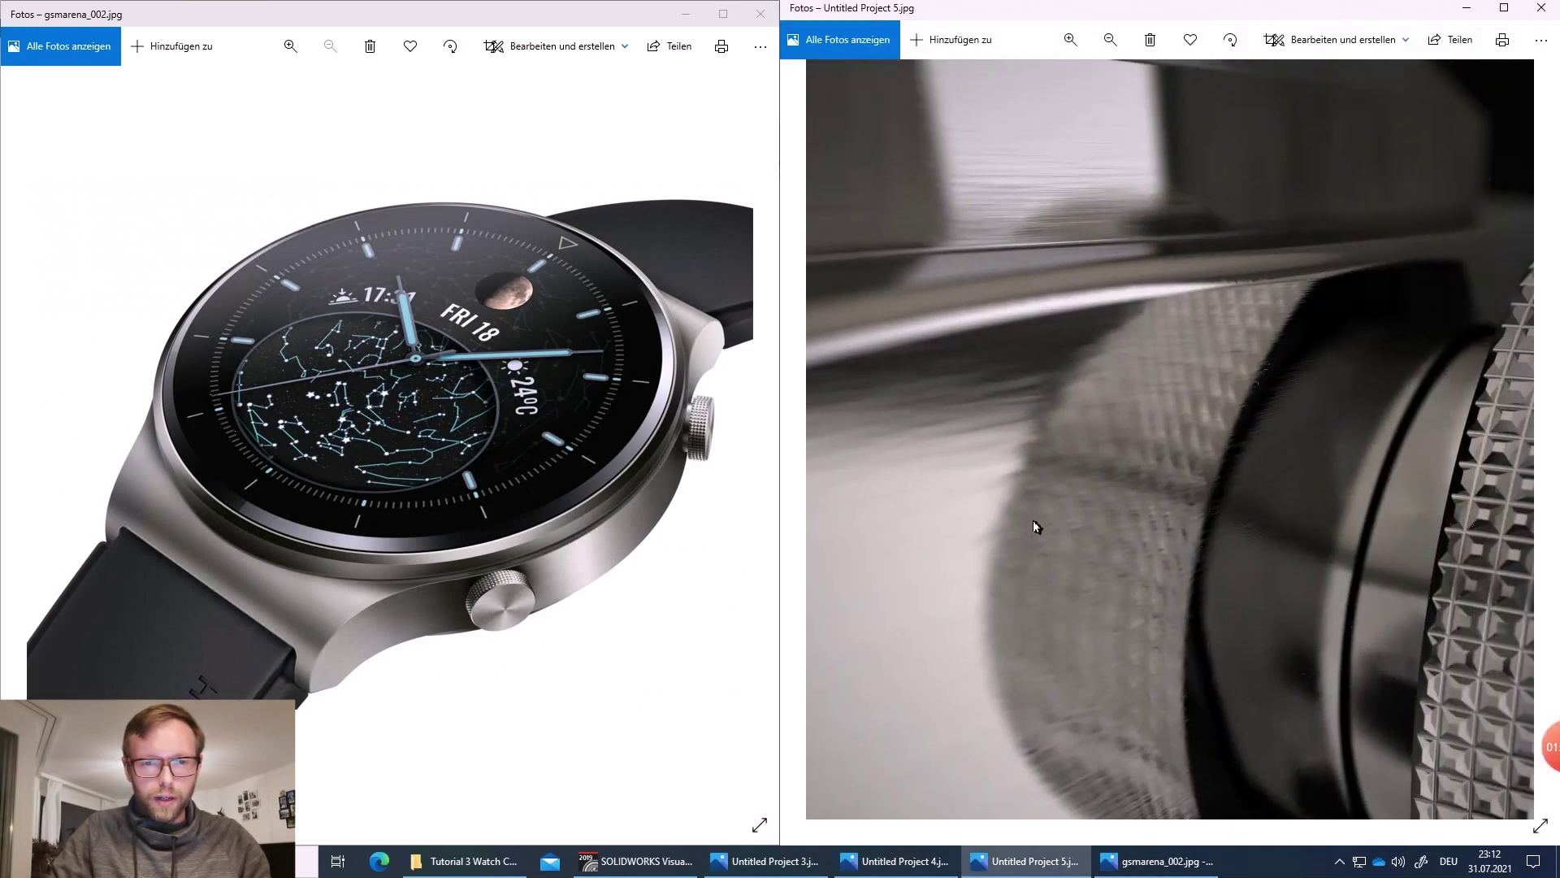
left_click(595, 445)
scroll(595, 445, "up", 5)
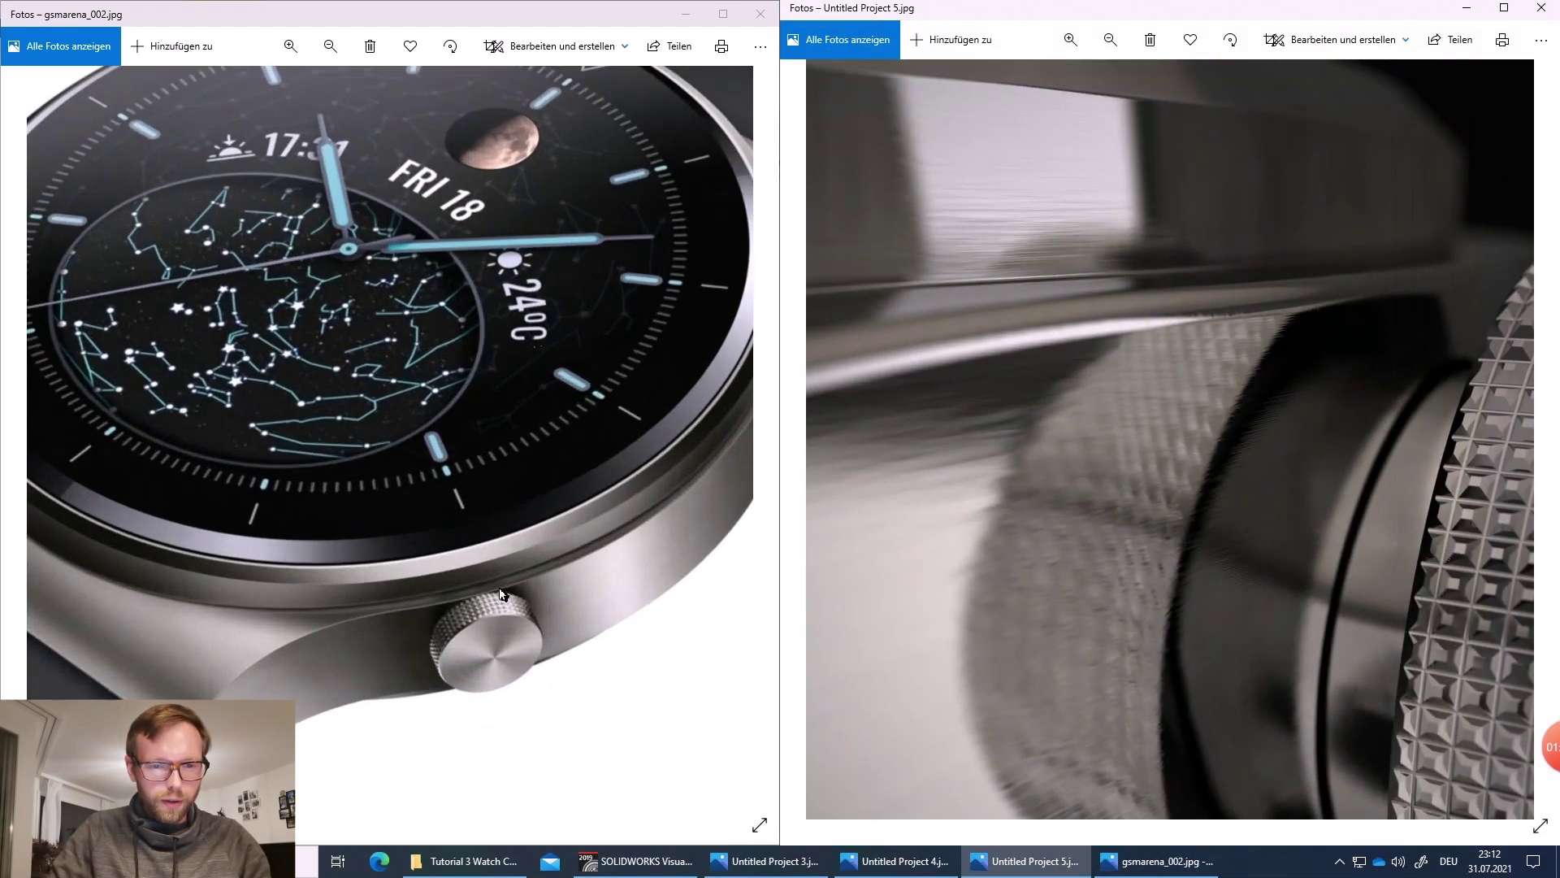
scroll(486, 524, "up", 2)
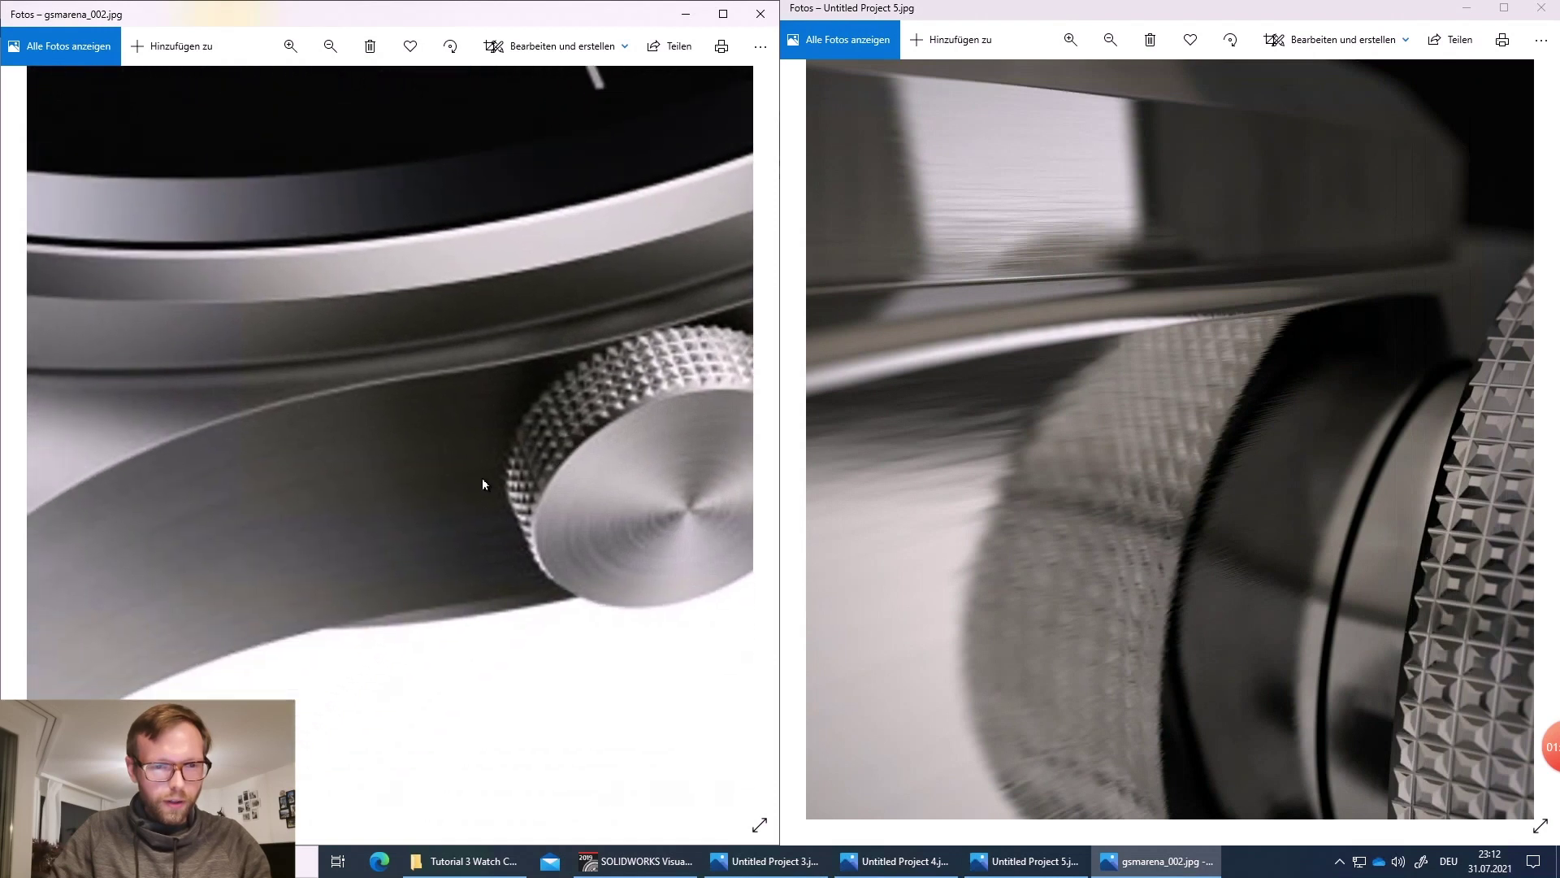
scroll(1197, 471, "down", 5)
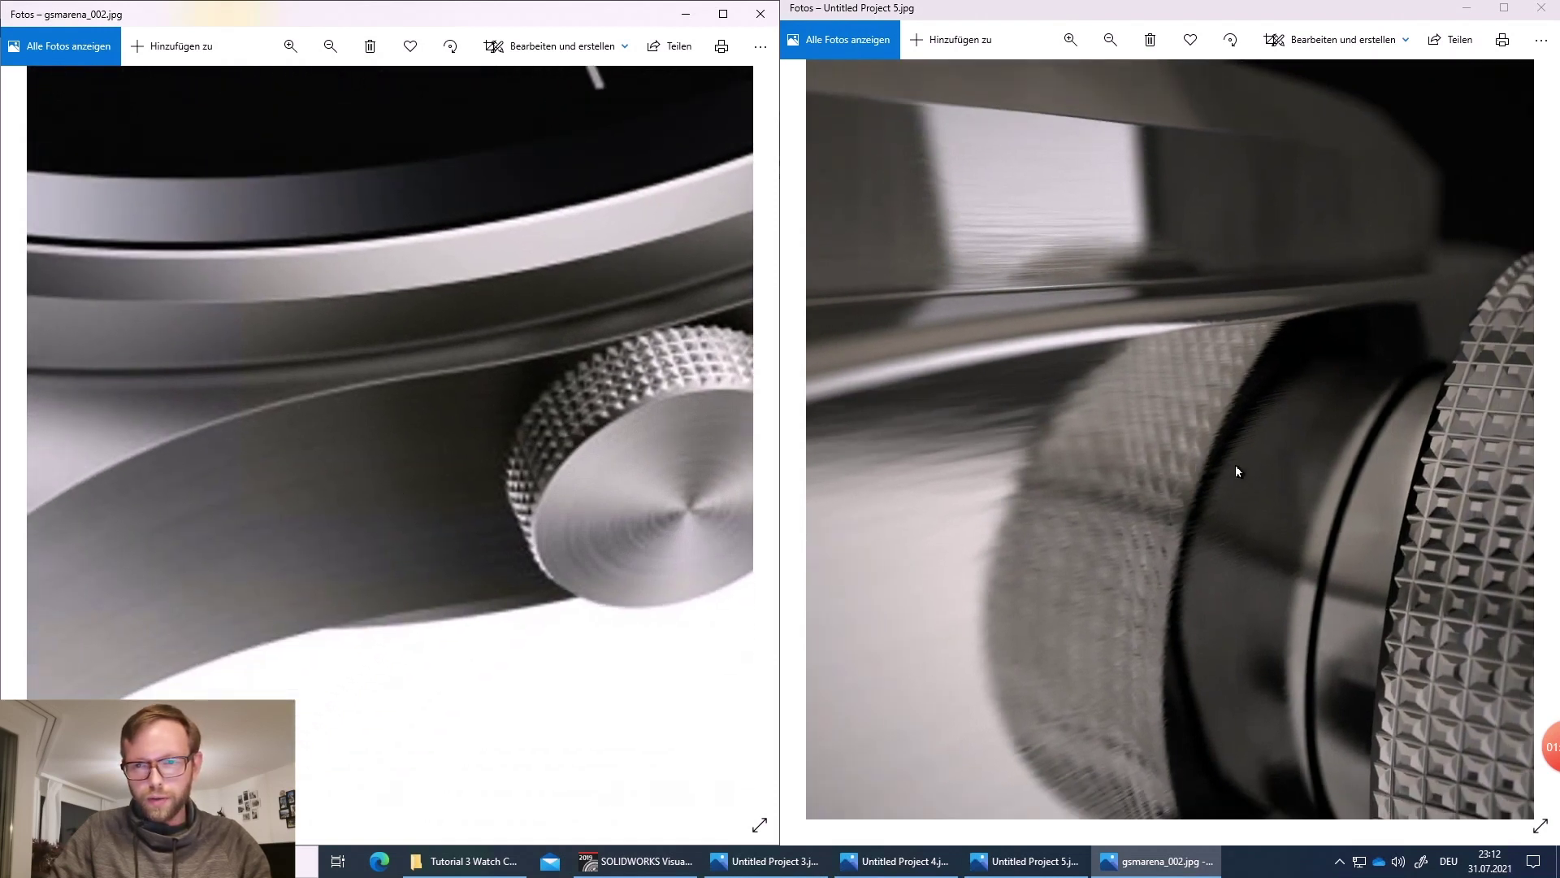
left_click(1097, 472)
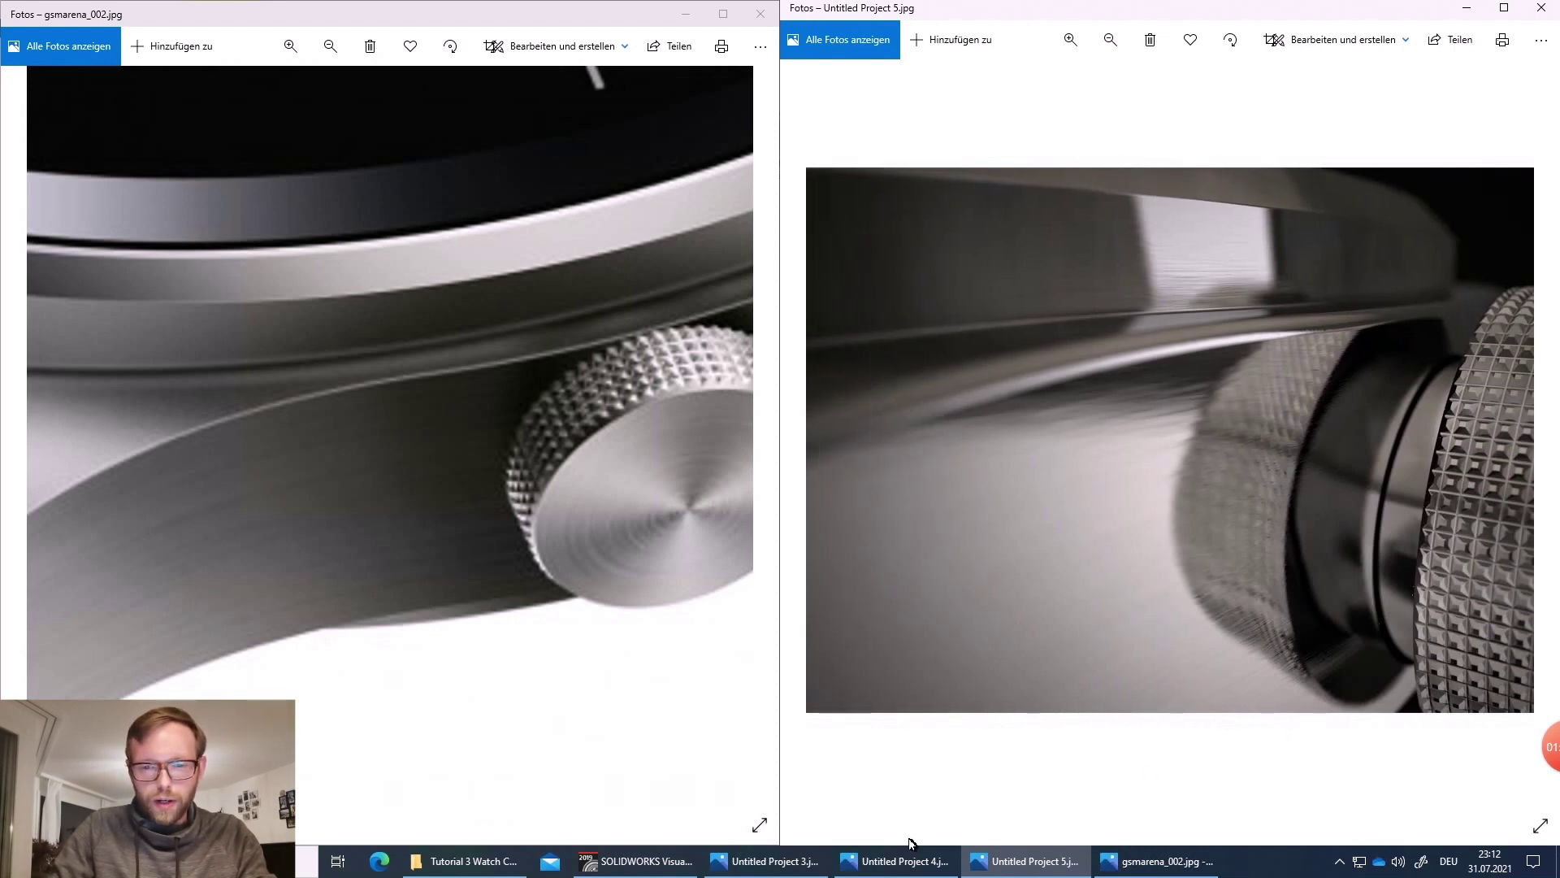
- Review the renders Untitled Project 4.jpg and Untitled Project 3.jpg, examining the latter's dial markers and constellation pattern up close
left_click(894, 863)
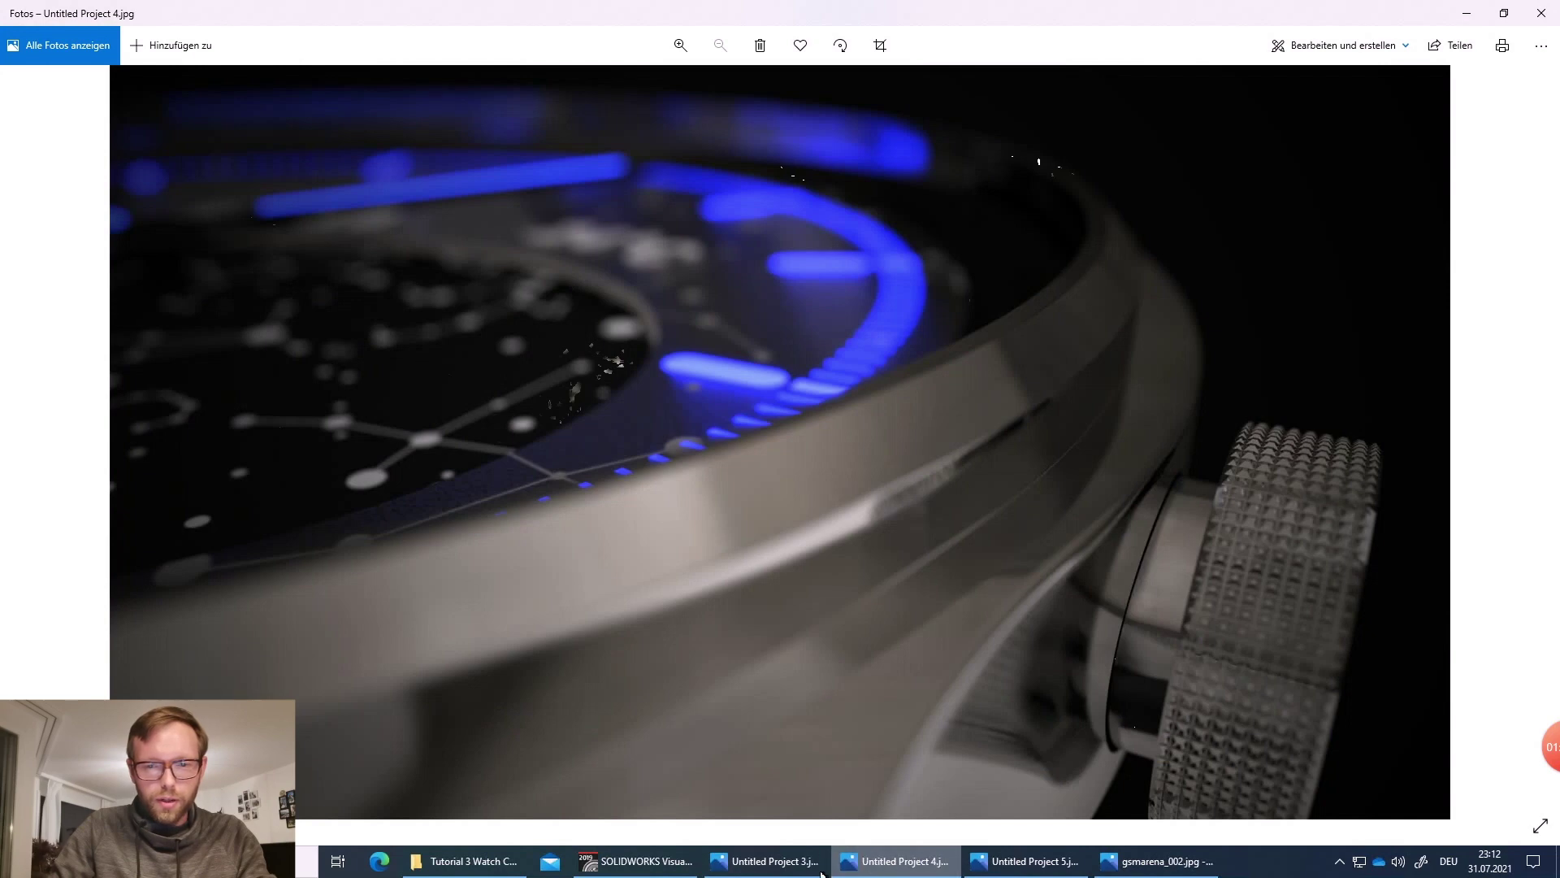
left_click(795, 870)
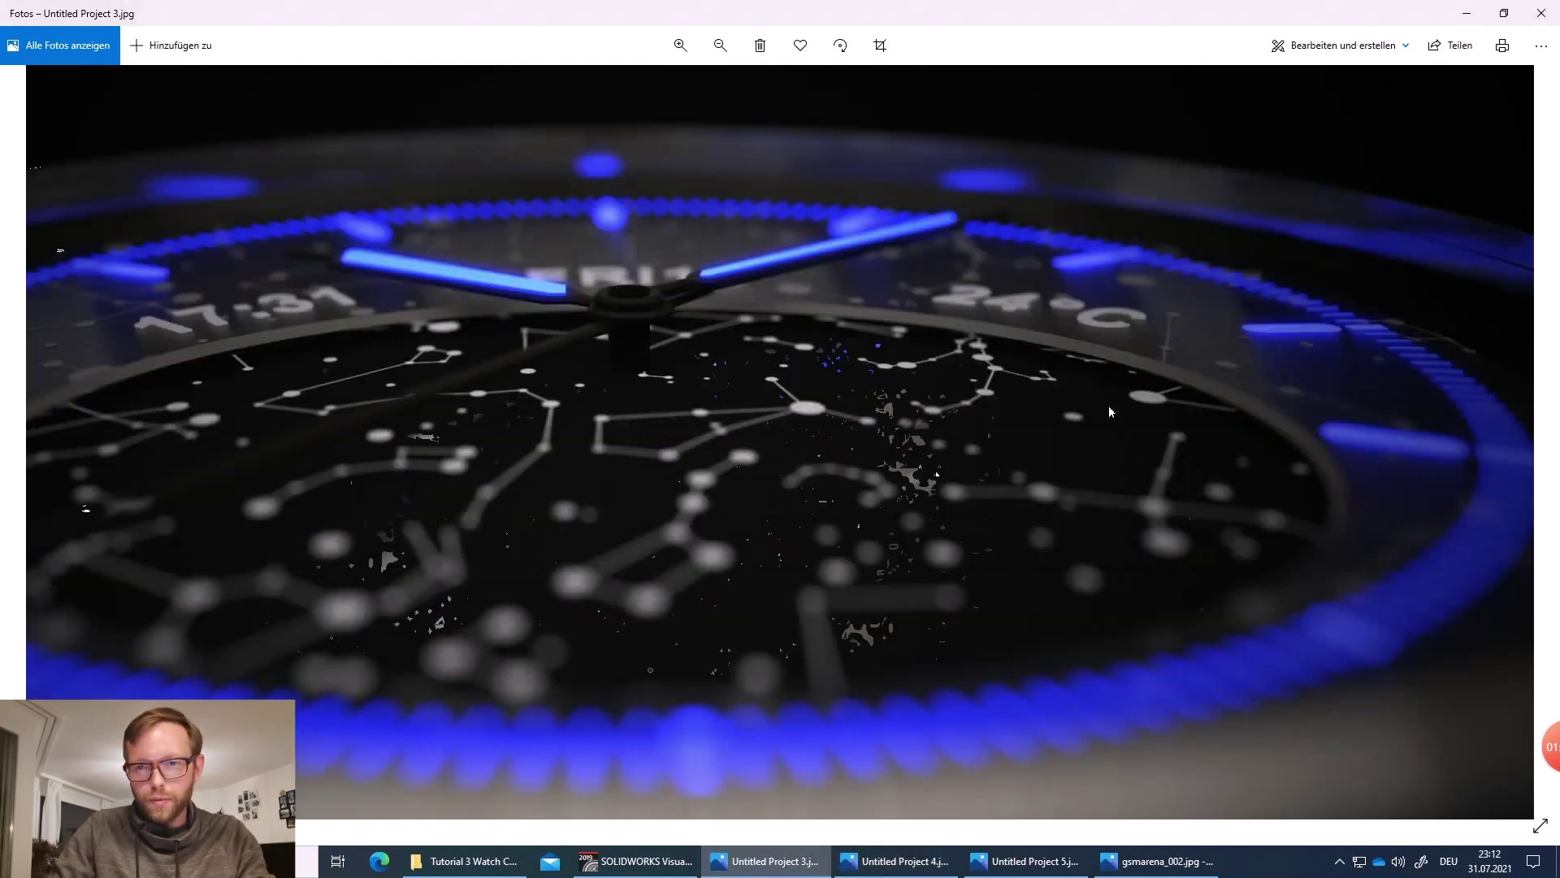
scroll(1122, 390, "up", 6)
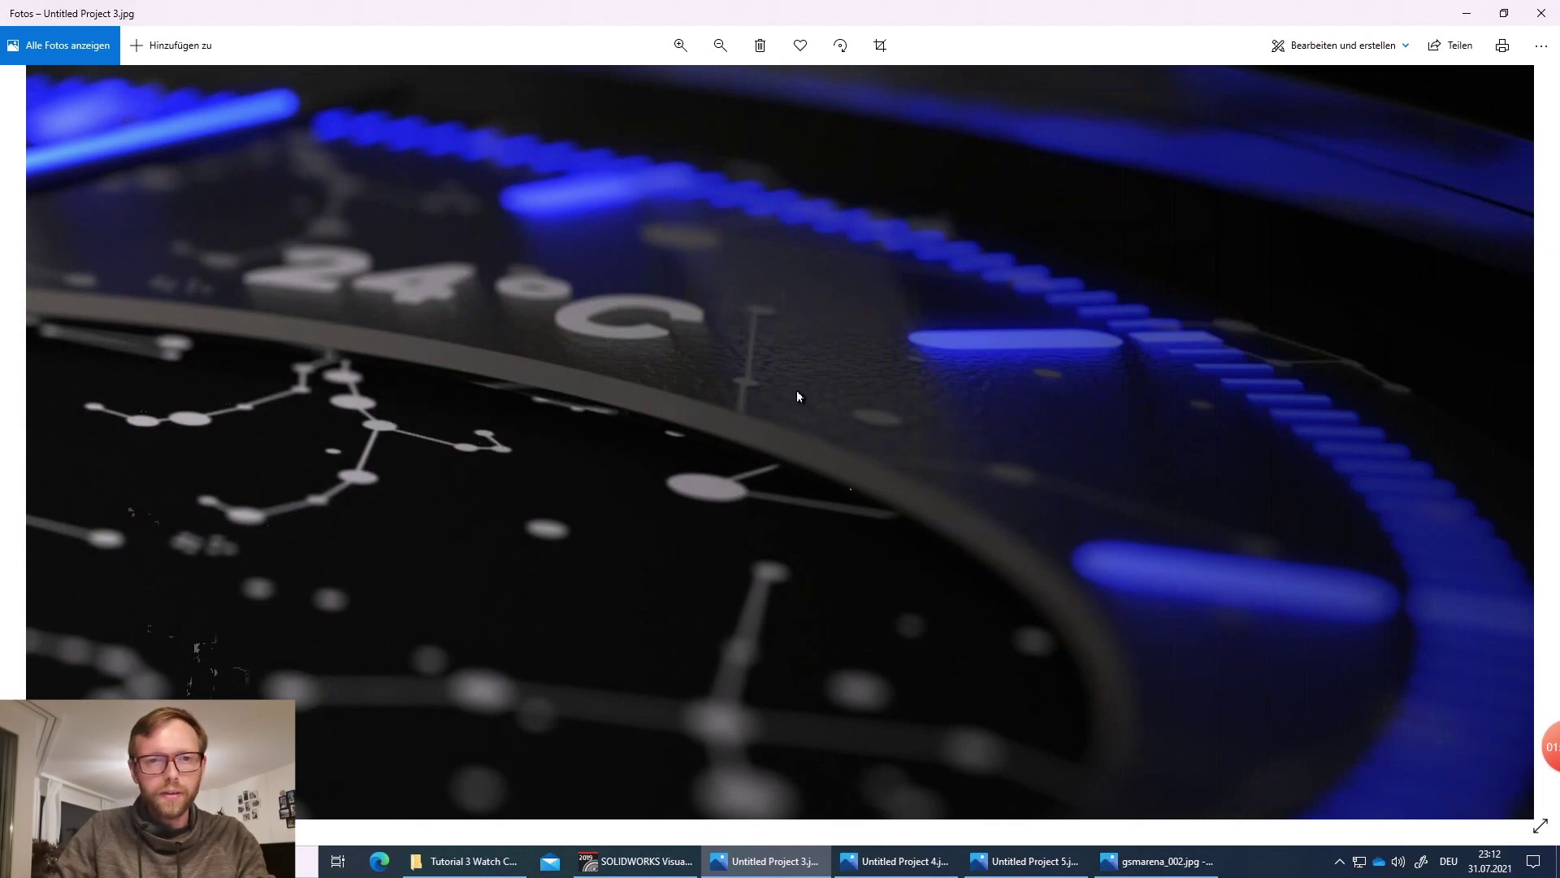
scroll(797, 395, "down", 6)
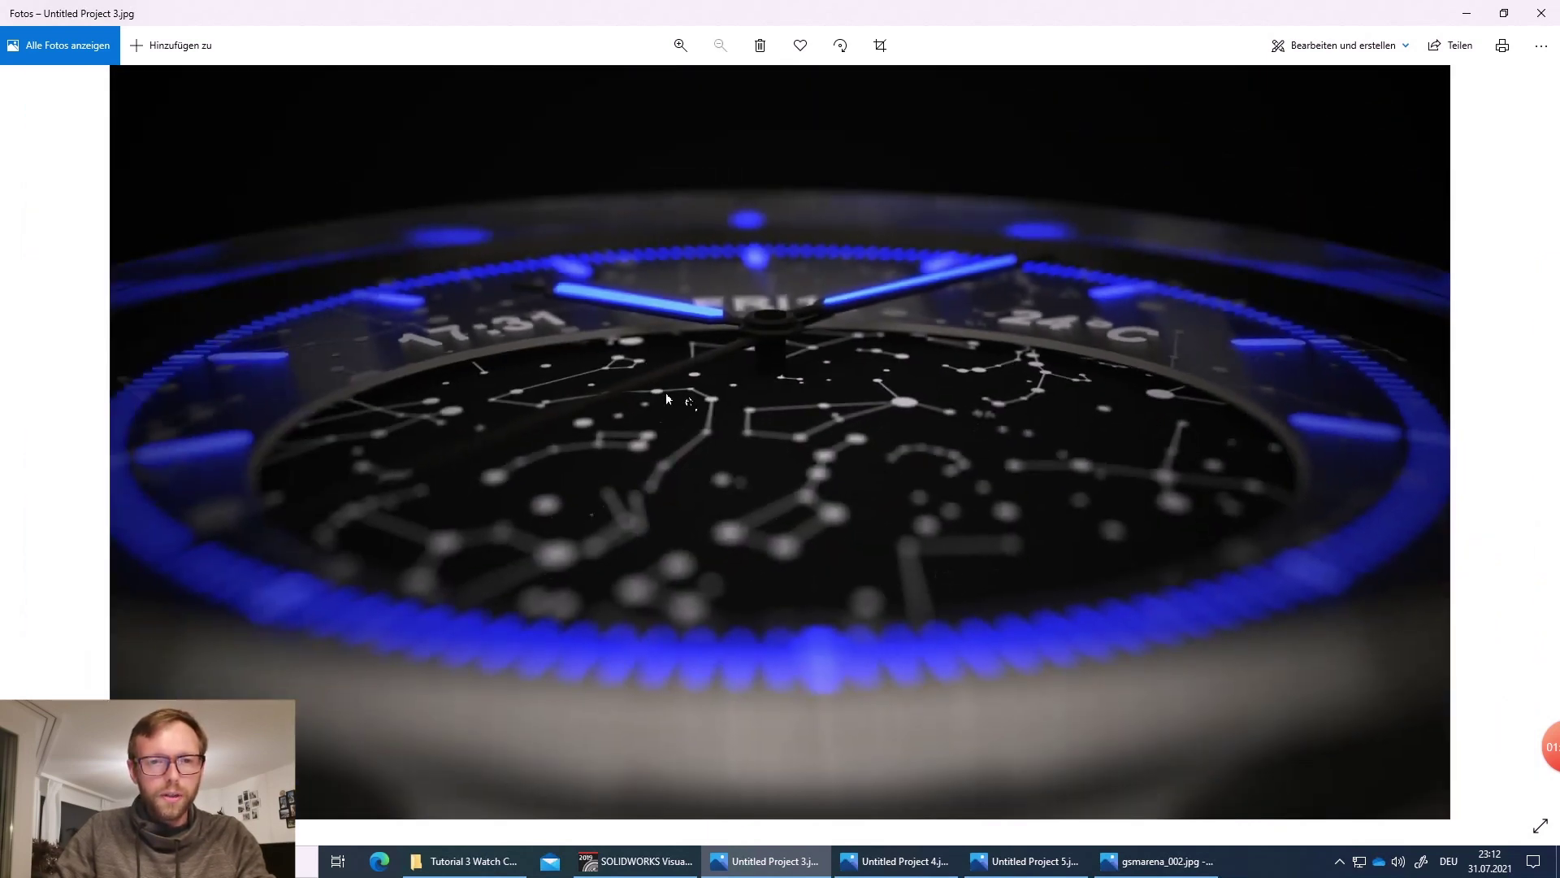